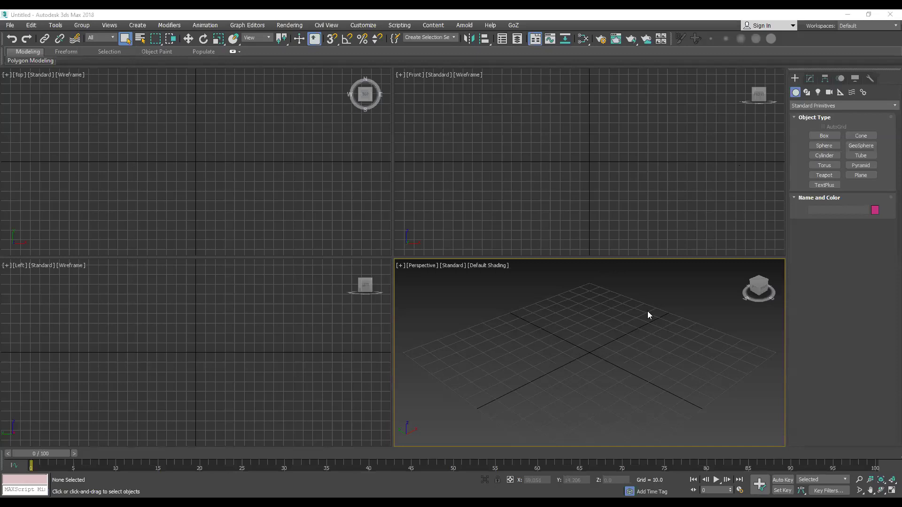
Step: Create a box about 43 × 70 × 35 units and maximize the Perspective viewport with Alt+W
{"action": "left_click", "coordinate": [823, 136]}
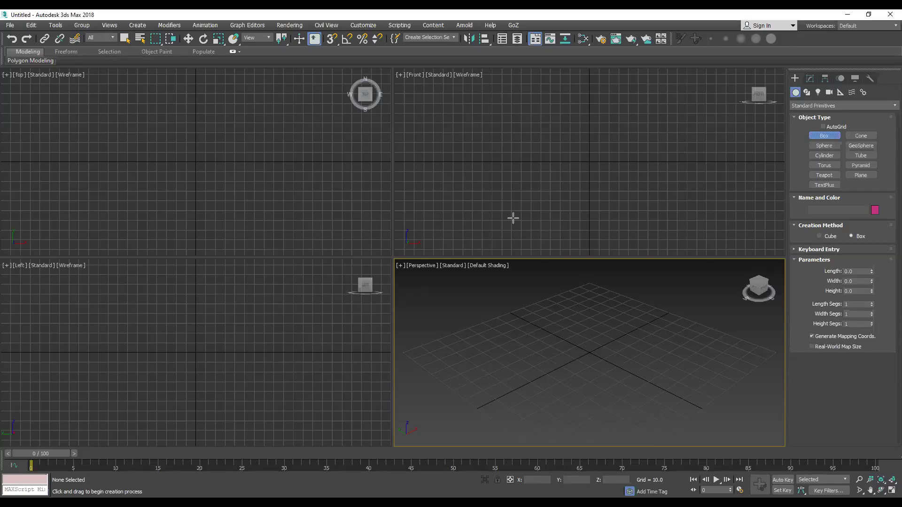
{"action": "mouse_move", "coordinate": [500, 370]}
{"action": "left_mouse_down"}
{"action": "mouse_move", "coordinate": [574, 373]}
{"action": "mouse_move", "coordinate": [652, 350]}
{"action": "left_mouse_up"}
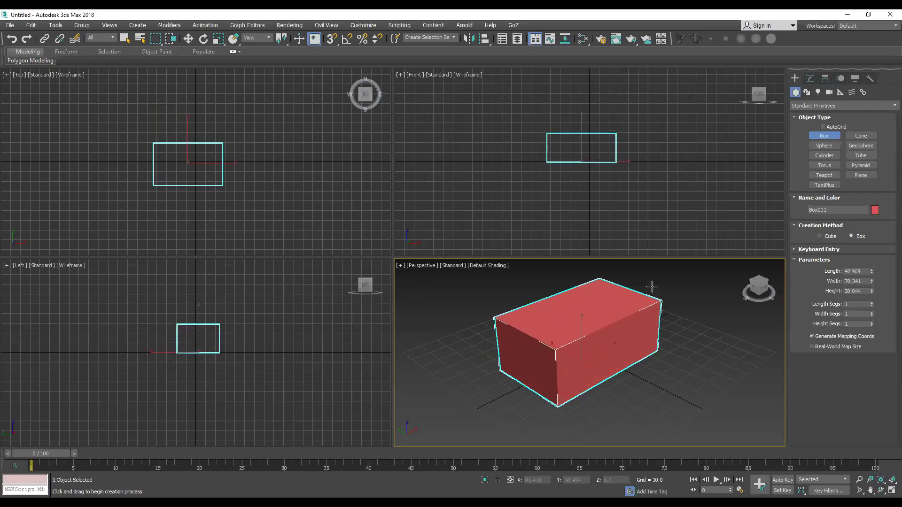
{"action": "left_click", "coordinate": [652, 281]}
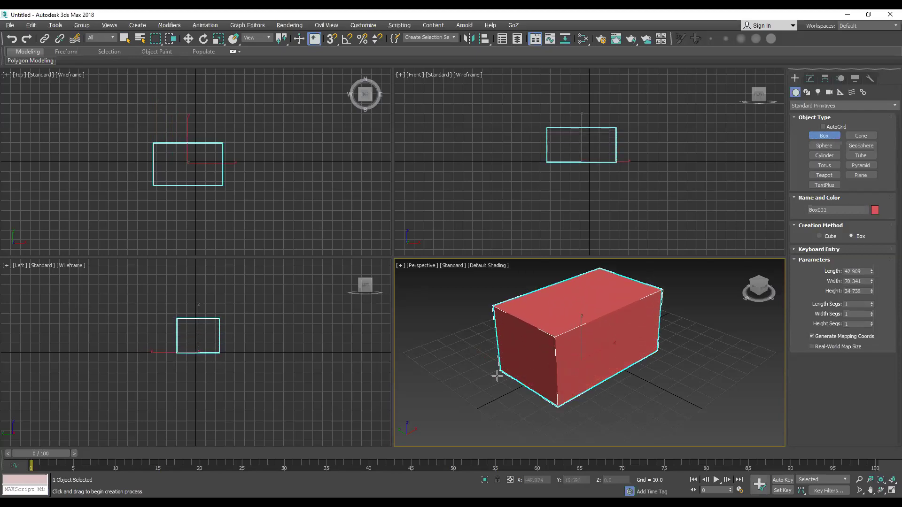
{"action": "key", "text": "alt+w"}
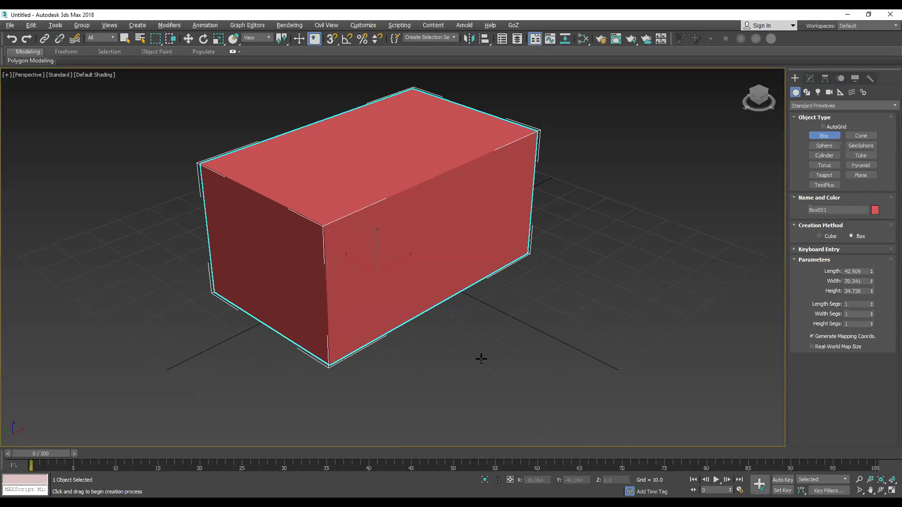
Step: Select Box001 with Select and Move, set the XY constraint, and turn on Edged Faces with F4
{"action": "left_click", "coordinate": [189, 38]}
{"action": "mouse_move", "coordinate": [449, 256]}
{"action": "middle_mouse_down", "text": "alt"}
{"action": "mouse_move", "coordinate": [347, 246]}
{"action": "mouse_move", "coordinate": [491, 249]}
{"action": "mouse_move", "coordinate": [409, 243]}
{"action": "mouse_move", "coordinate": [429, 255]}
{"action": "middle_mouse_up", "text": "alt"}
{"action": "middle_click_drag", "start_coordinate": [463, 282], "coordinate": [476, 298], "text": "alt"}
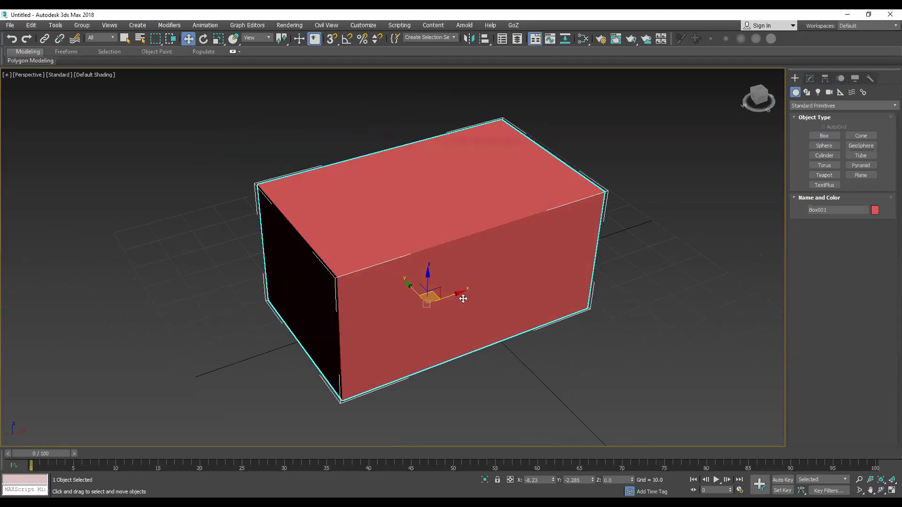
{"action": "left_click", "coordinate": [619, 285]}
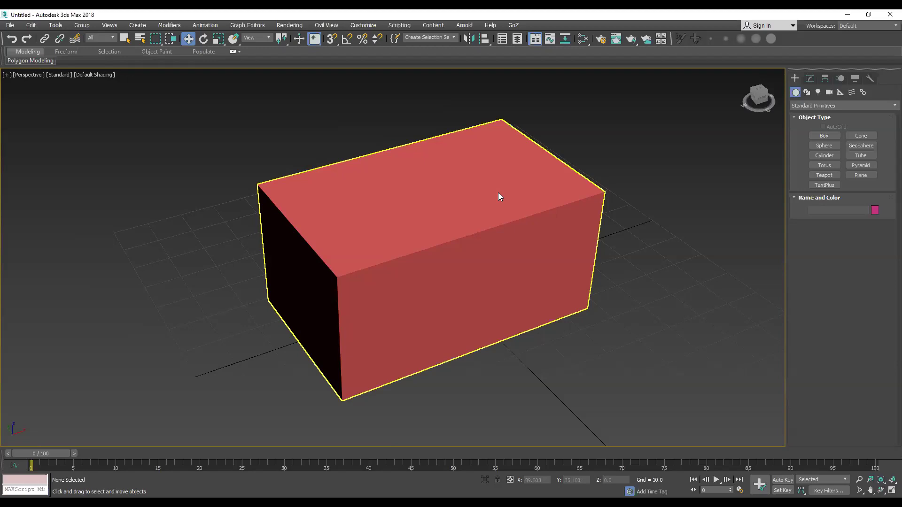
{"action": "left_click", "coordinate": [530, 198]}
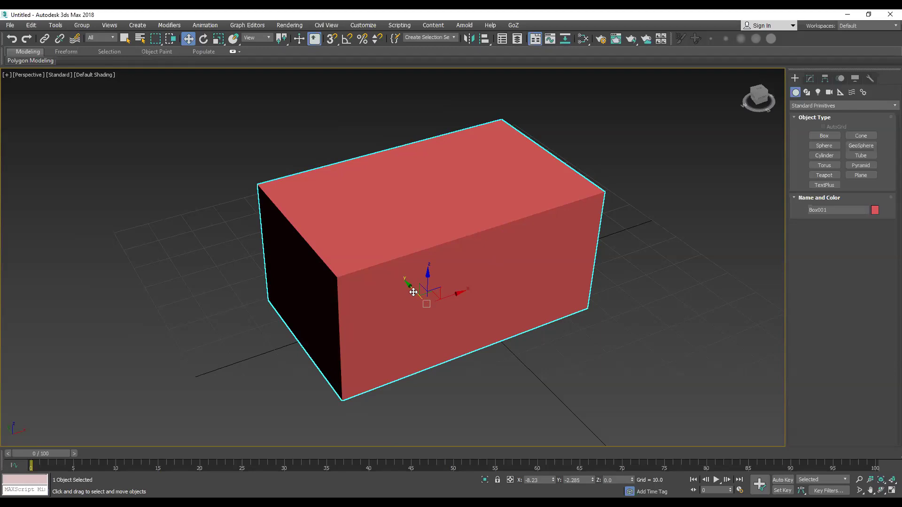
{"action": "left_click", "coordinate": [429, 296]}
{"action": "left_click", "coordinate": [615, 319]}
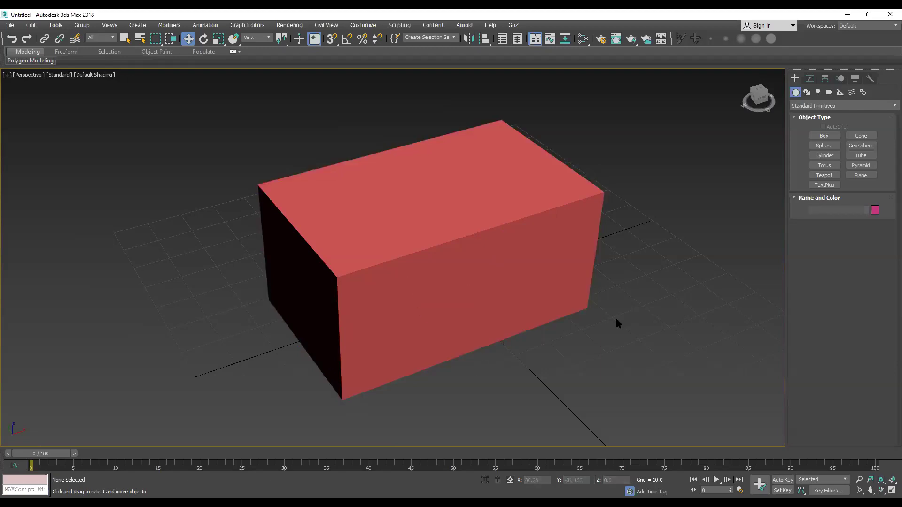
{"action": "left_click", "coordinate": [478, 262]}
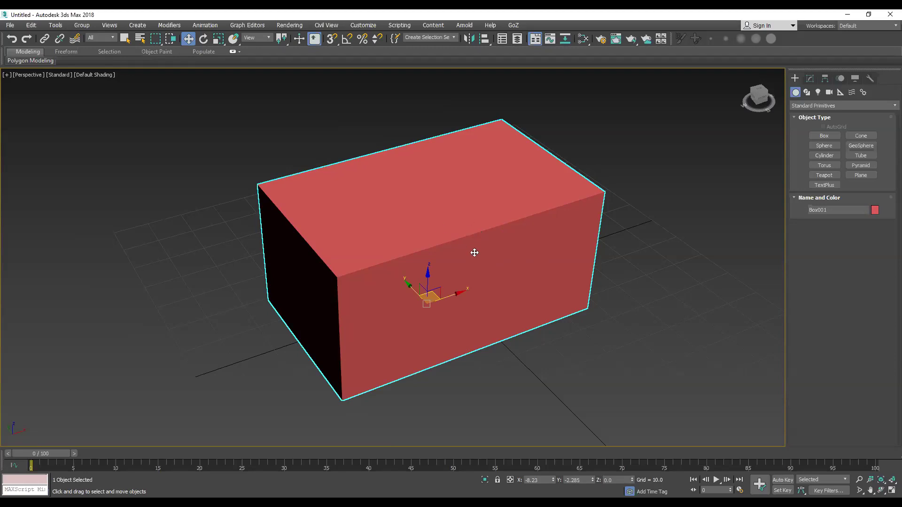
{"action": "key", "text": "F4"}
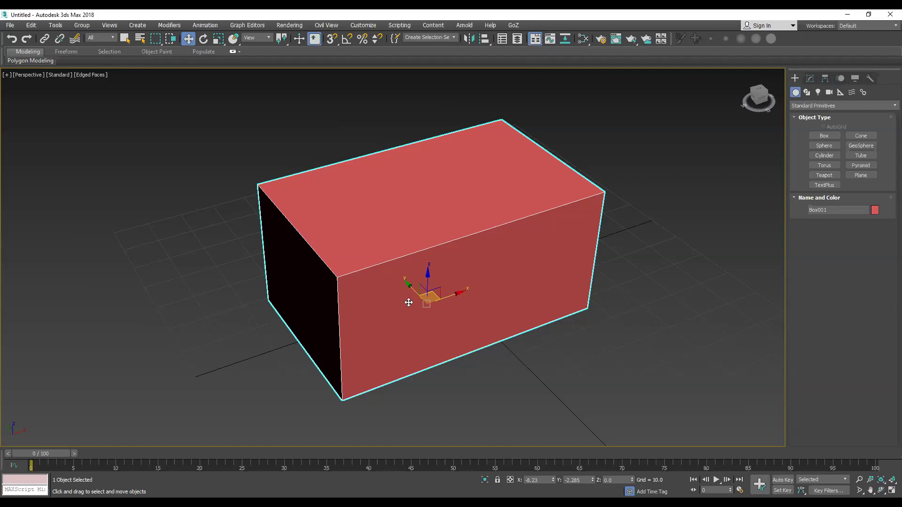
{"action": "mouse_move", "coordinate": [487, 316]}
{"action": "middle_mouse_down", "text": "alt"}
{"action": "mouse_move", "coordinate": [381, 304]}
{"action": "mouse_move", "coordinate": [493, 311]}
{"action": "middle_mouse_up", "text": "alt"}
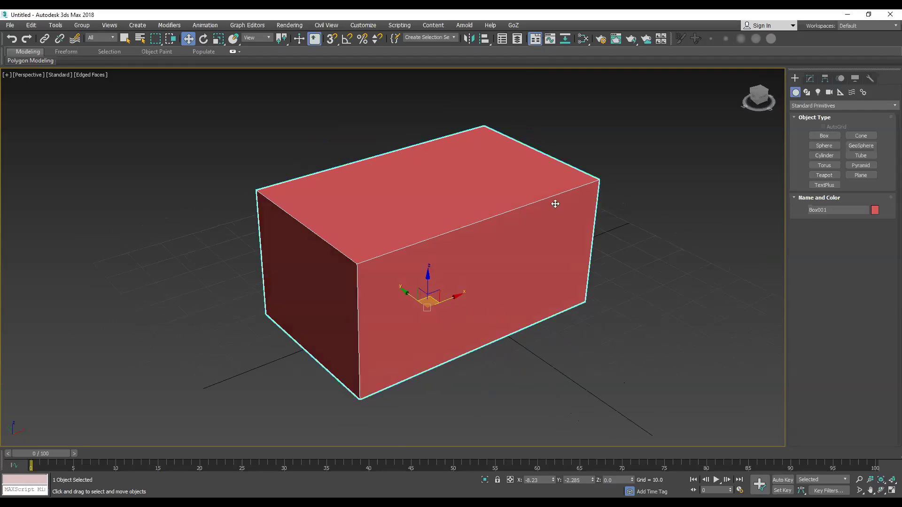
{"action": "key", "text": "F4"}
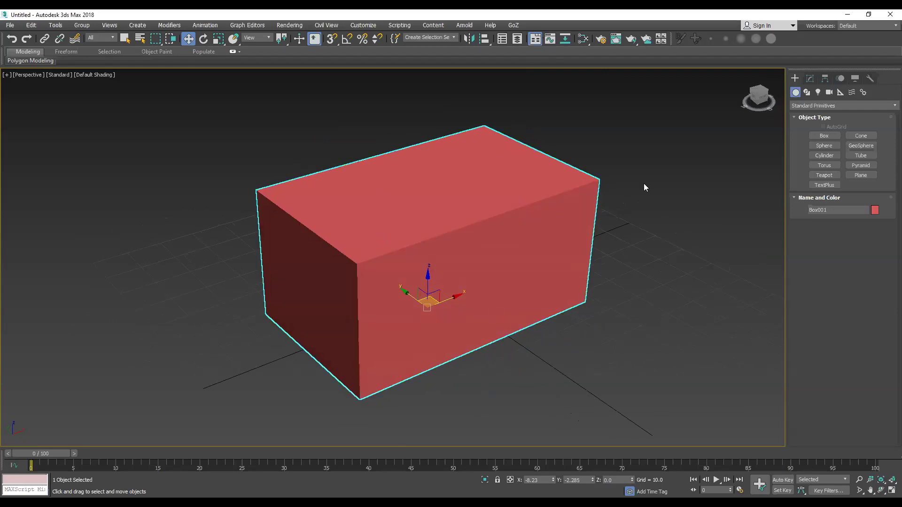
{"action": "key", "text": "F4"}
{"action": "key", "text": "F4"}
{"action": "key", "text": "F4"}
{"action": "key", "text": "F4"}
{"action": "key", "text": "F4"}
{"action": "key", "text": "F4"}
{"action": "key", "text": "F3"}
{"action": "key", "text": "F3"}
{"action": "key", "text": "F3"}
{"action": "key", "text": "F3"}
{"action": "key", "text": "F3"}
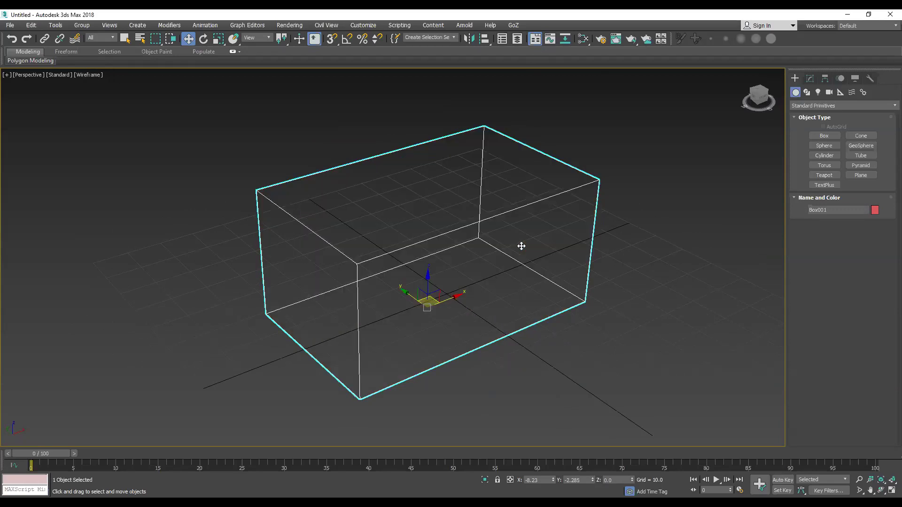
{"action": "key", "text": "F3"}
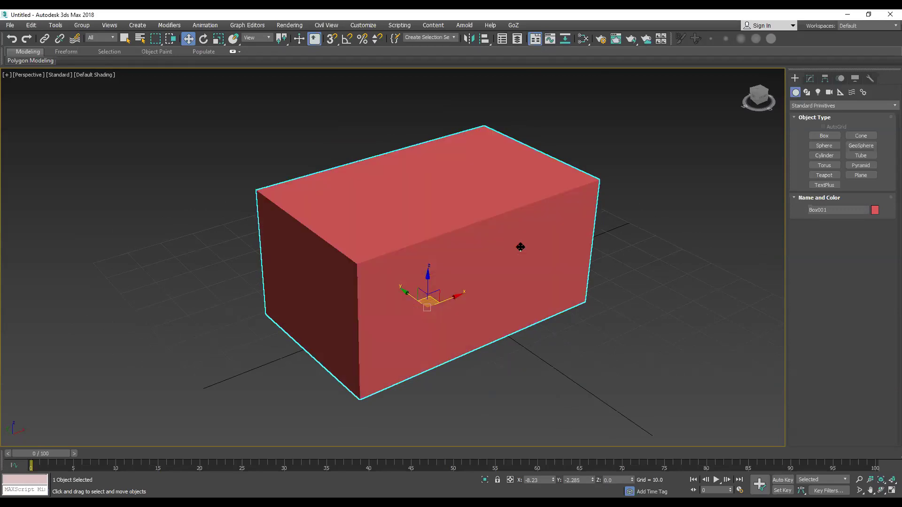
{"action": "key", "text": "F4"}
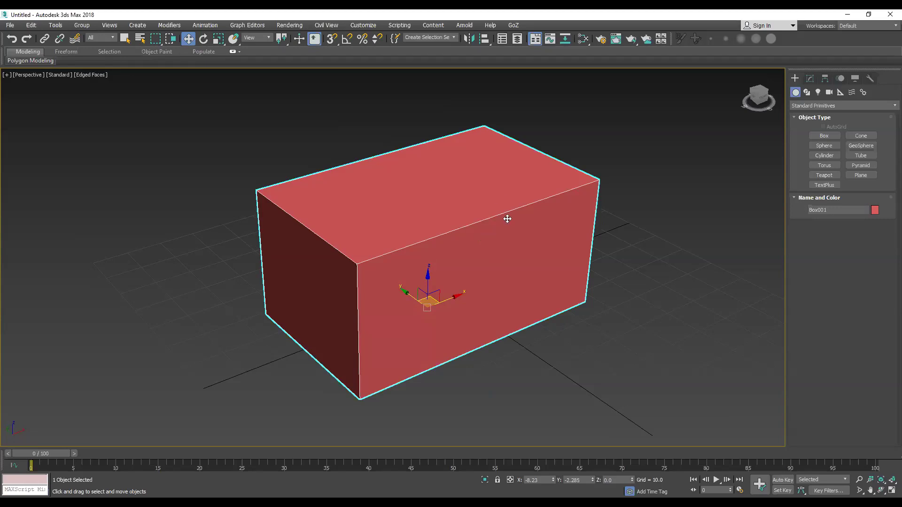
{"action": "mouse_move", "coordinate": [499, 228]}
{"action": "middle_mouse_down", "text": "alt"}
{"action": "mouse_move", "coordinate": [501, 253]}
{"action": "mouse_move", "coordinate": [485, 258]}
{"action": "middle_mouse_up", "text": "alt"}
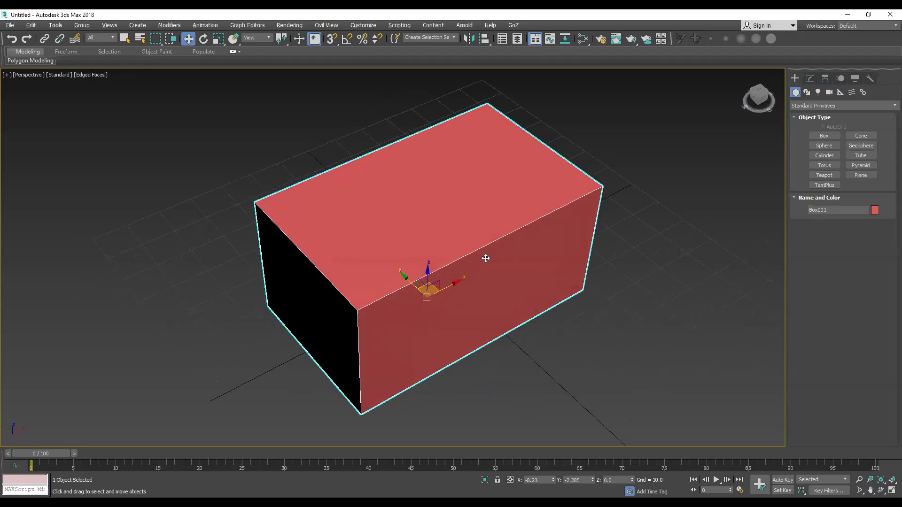
{"action": "left_click", "coordinate": [872, 211]}
Step: Set Box001's object colour to blue
{"action": "left_click", "coordinate": [479, 253]}
{"action": "left_click", "coordinate": [499, 310]}
{"action": "scroll", "coordinate": [517, 280], "scroll_direction": "up", "scroll_amount": 5}
{"action": "scroll", "coordinate": [517, 276], "scroll_direction": "down", "scroll_amount": 3}
Step: Convert Box001 to an Editable Poly from the right-click Convert To menu
{"action": "middle_click_drag", "start_coordinate": [519, 268], "coordinate": [458, 264]}
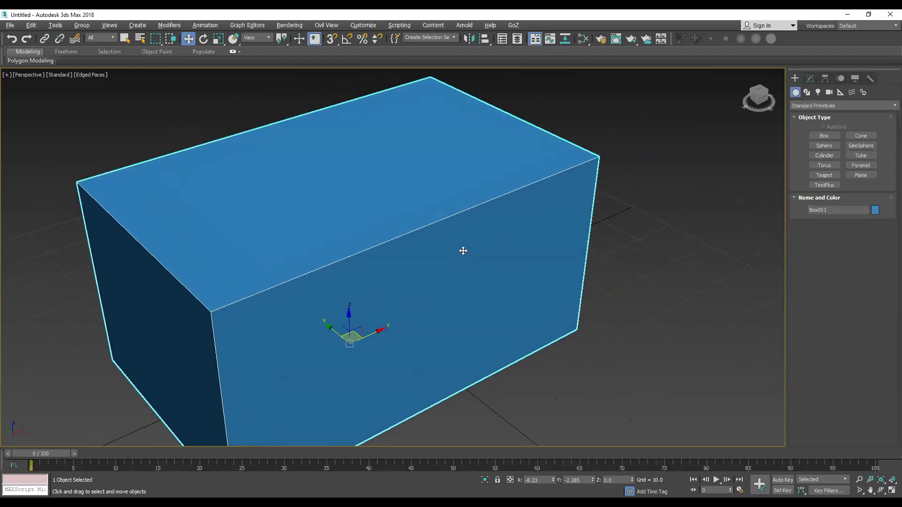
{"action": "right_click", "coordinate": [468, 223]}
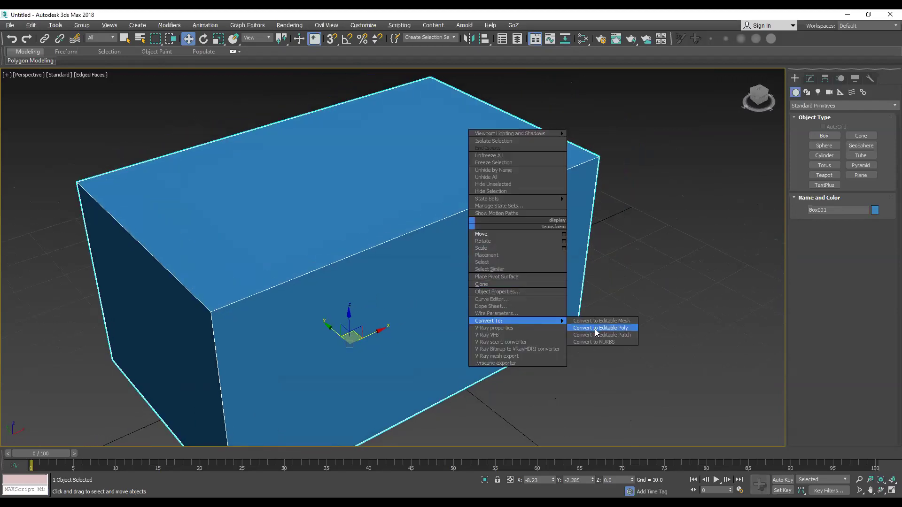
{"action": "left_click", "coordinate": [591, 328]}
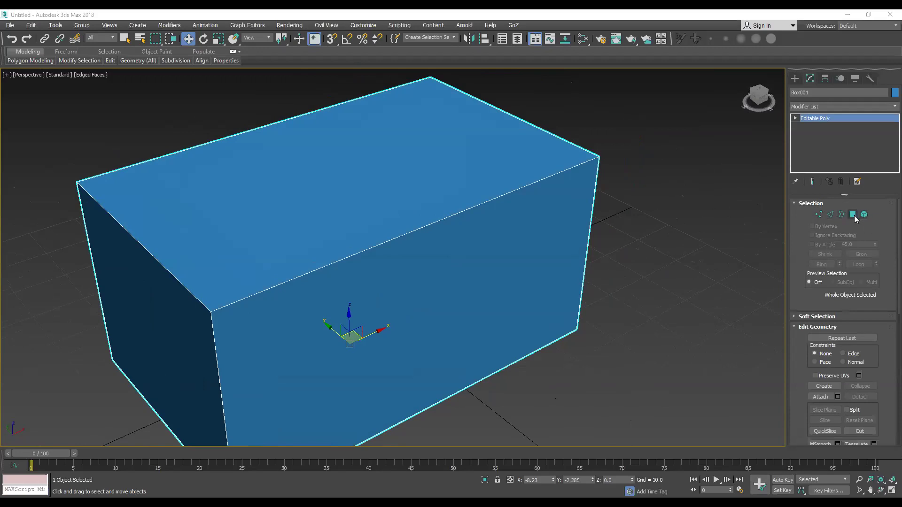
Step: Enter Polygon, then Edge sub-object mode, and select the box's front top edge
{"action": "left_click", "coordinate": [853, 215]}
{"action": "left_click", "coordinate": [479, 175]}
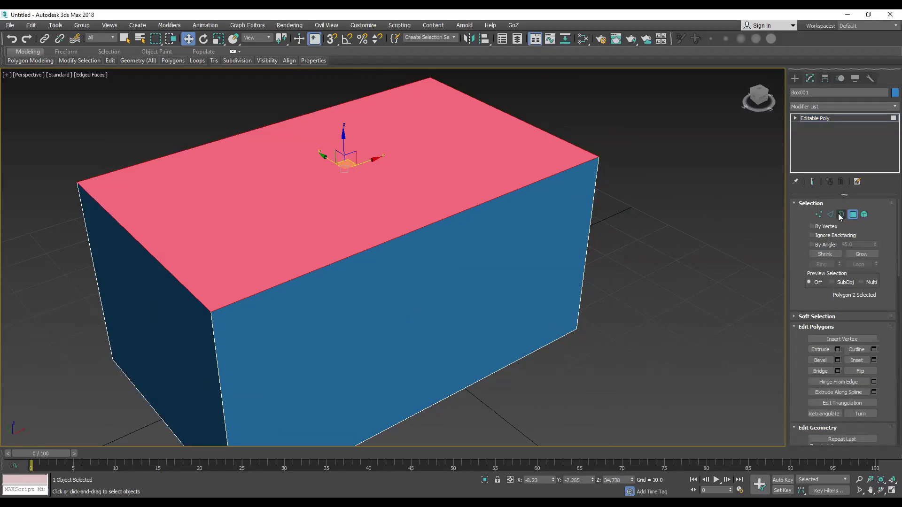
{"action": "key", "text": "2"}
{"action": "left_click", "coordinate": [450, 215]}
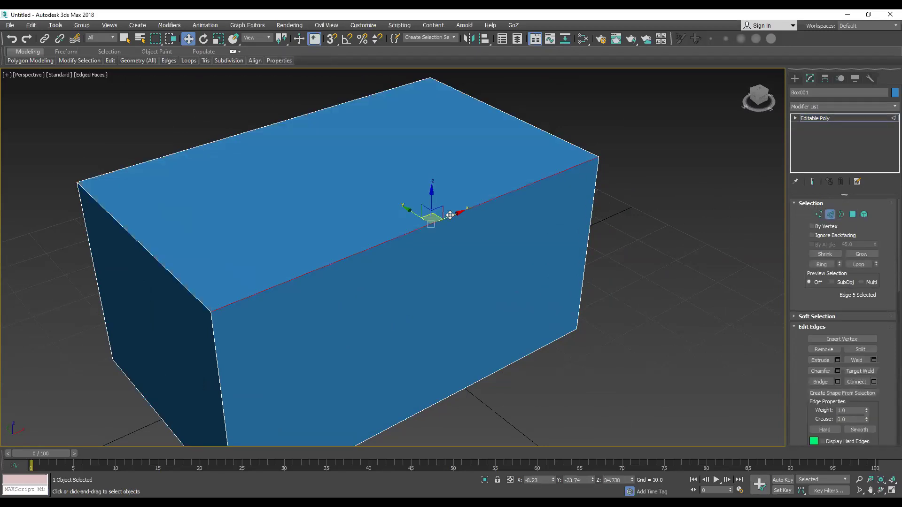
{"action": "scroll", "coordinate": [537, 232], "scroll_direction": "down", "scroll_amount": 2}
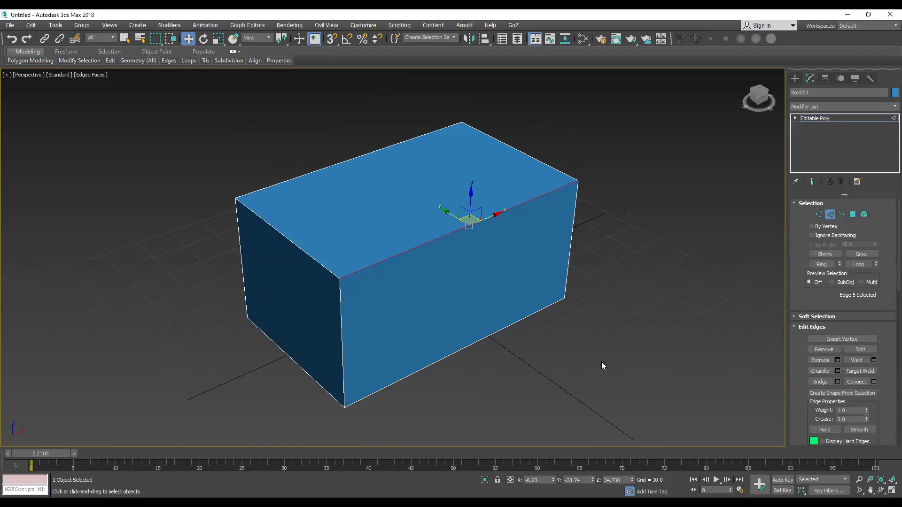
{"action": "middle_click_drag", "start_coordinate": [432, 259], "coordinate": [453, 190], "text": "alt"}
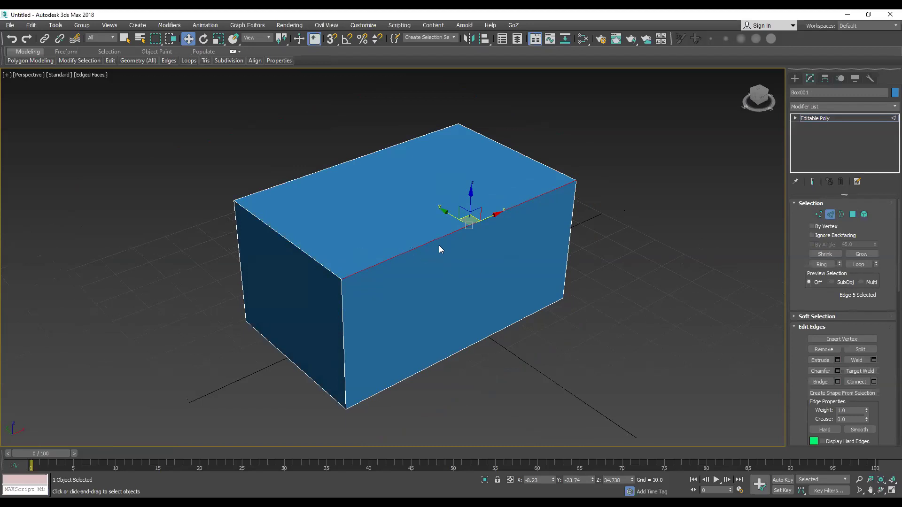
Step: Ring-select the four parallel edges with Alt+R and widen the command panel
{"action": "left_click", "coordinate": [607, 266]}
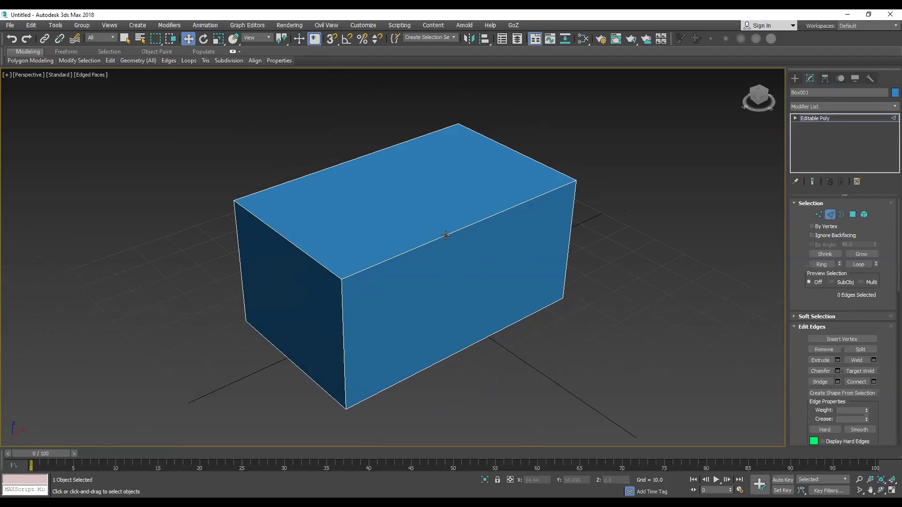
{"action": "left_click", "coordinate": [445, 236]}
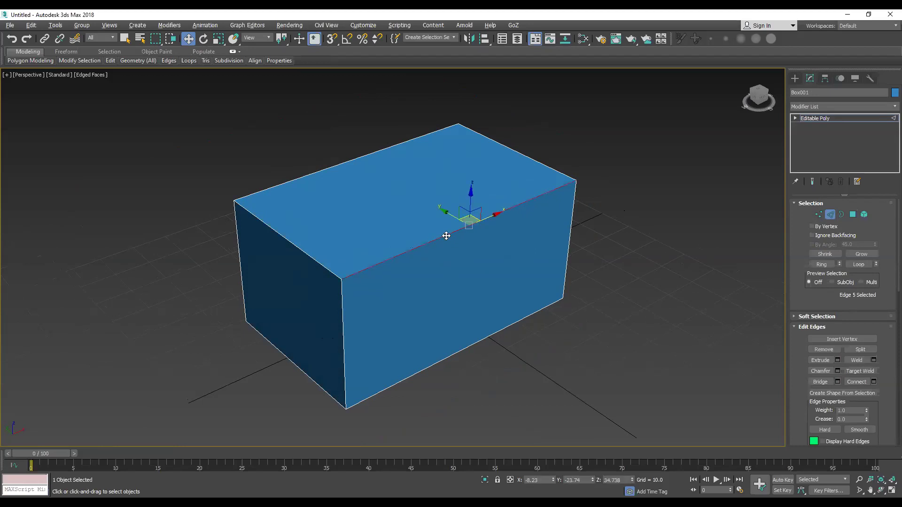
{"action": "key", "text": "alt+r"}
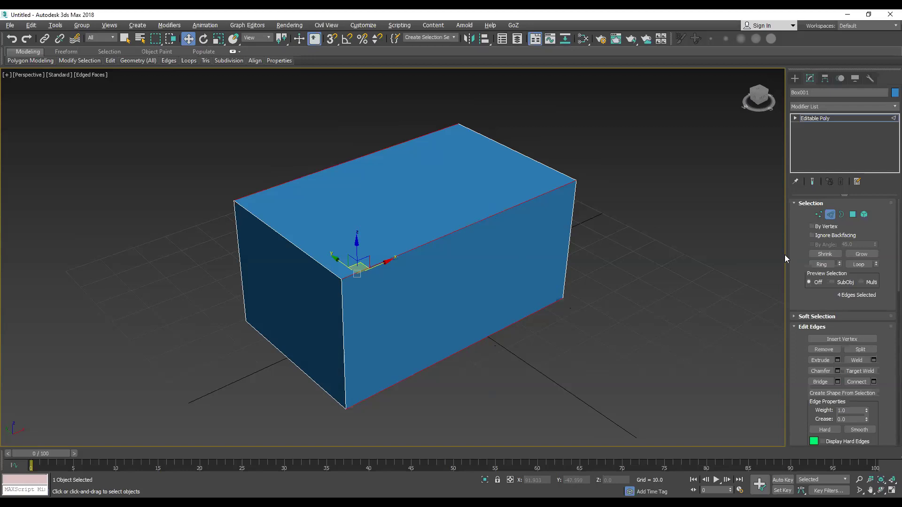
{"action": "left_click_drag", "start_coordinate": [785, 253], "coordinate": [723, 248]}
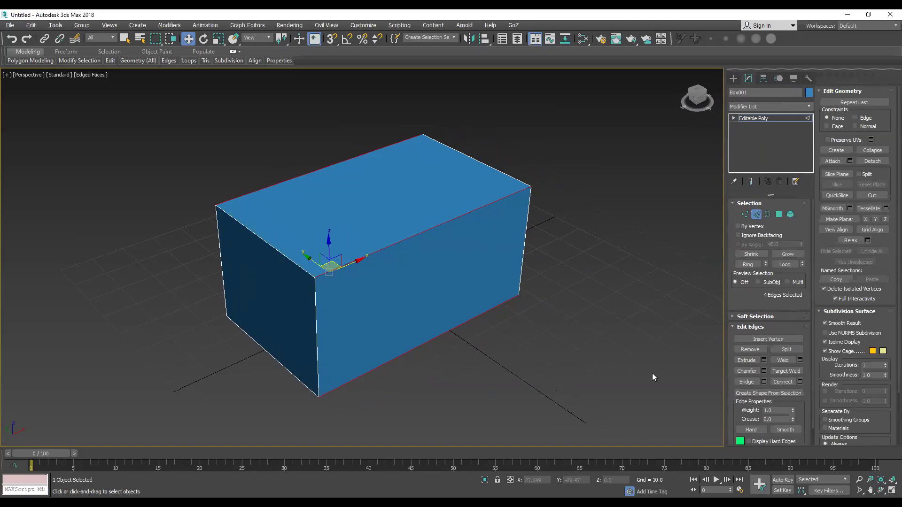
Step: Select the box's four long edges by double-clicking the front top edge
{"action": "left_click", "coordinate": [444, 223]}
{"action": "left_click", "coordinate": [357, 158], "text": "ctrl"}
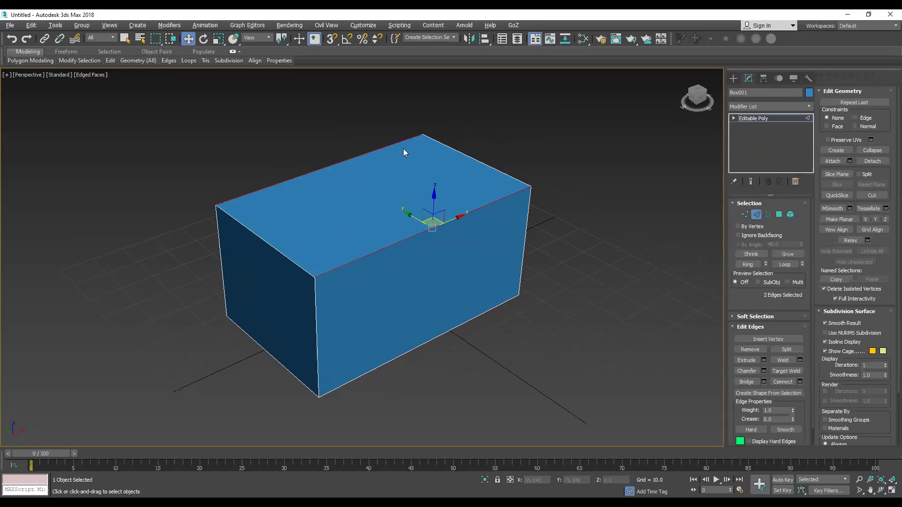
{"action": "left_click", "coordinate": [478, 211]}
{"action": "left_click", "coordinate": [456, 218]}
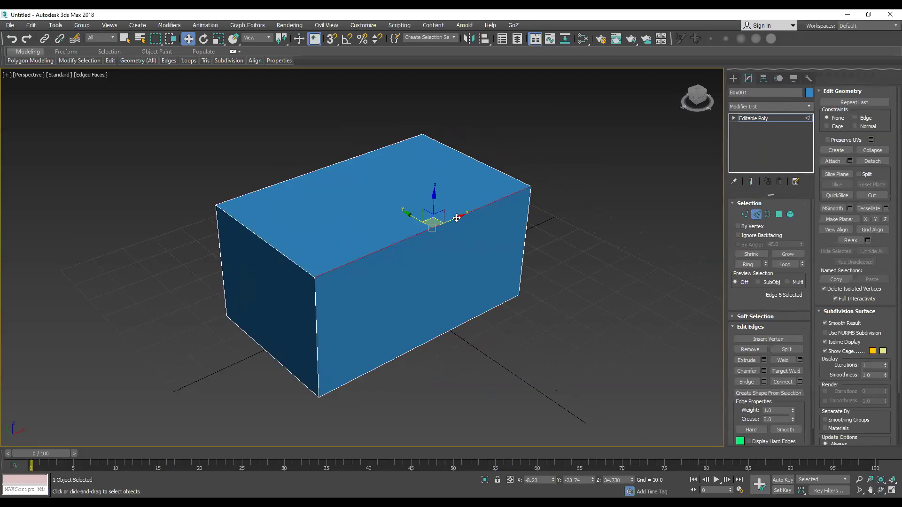
{"action": "double_click", "coordinate": [456, 218]}
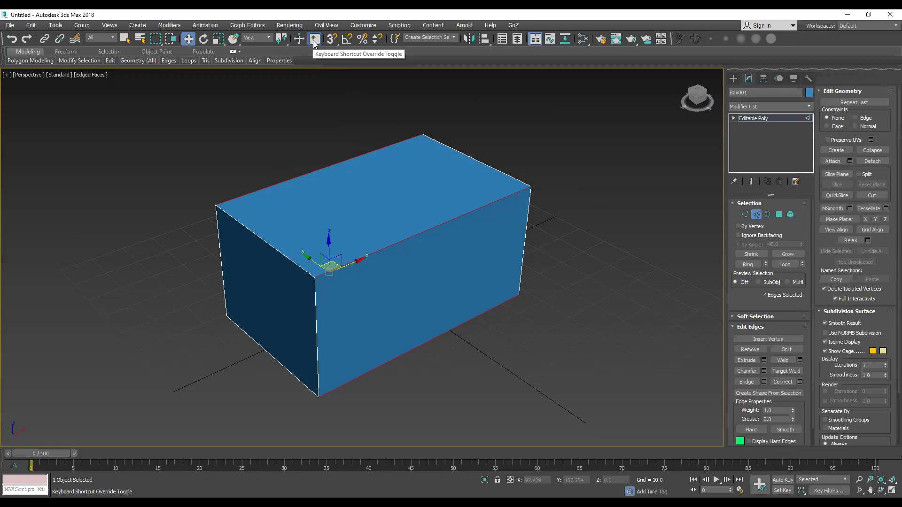
Step: Enable Keyboard Shortcut Override, test Connect with Ctrl+Shift+E, then undo it
{"action": "left_click", "coordinate": [314, 41]}
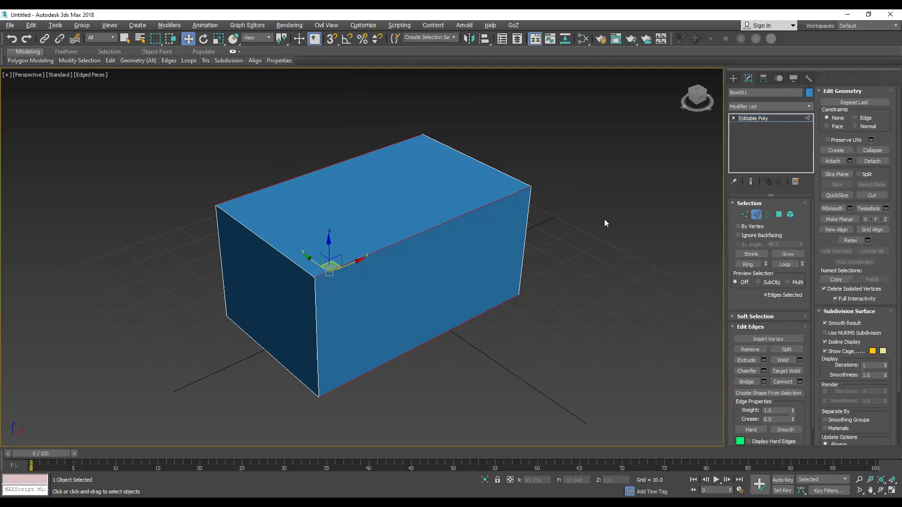
{"action": "key", "text": "ctrl+shift+e"}
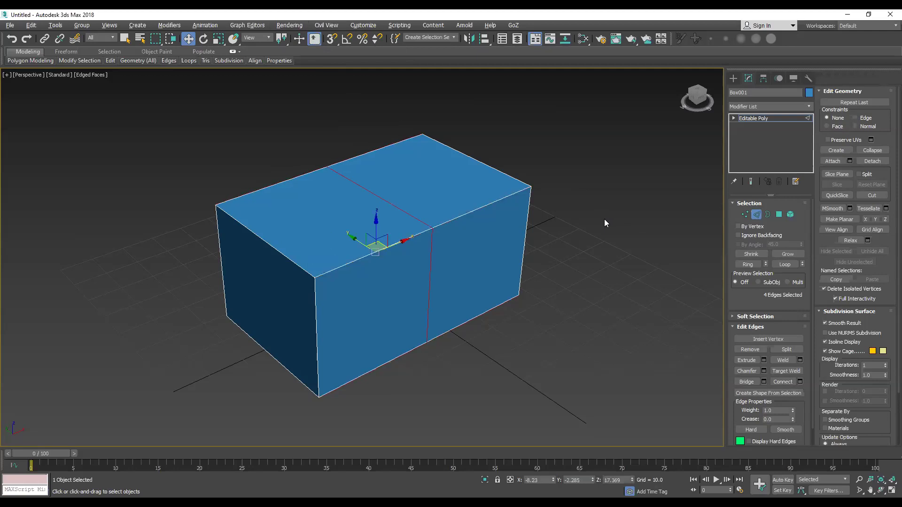
{"action": "key", "text": "ctrl+z"}
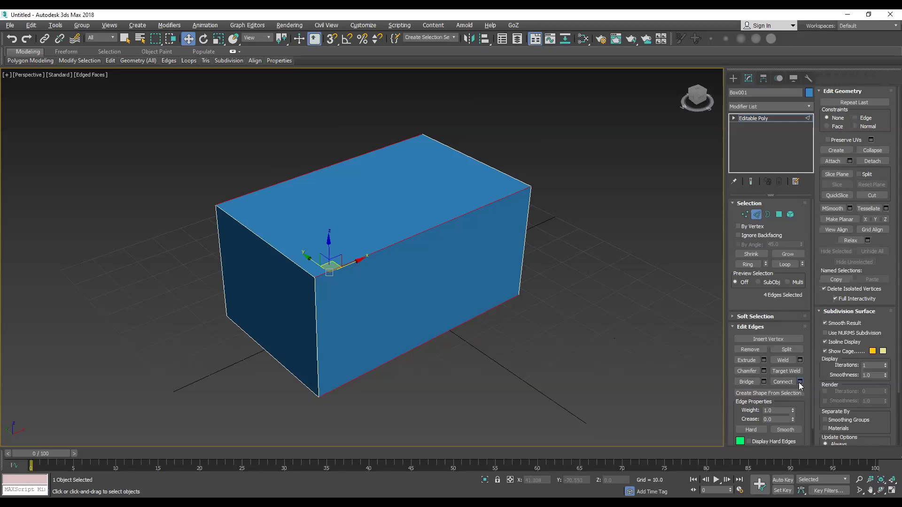
Step: Connect the ring edges using Segments 1, Pinch 0 and Slide -97 in the Connect caddy
{"action": "left_click", "coordinate": [800, 382]}
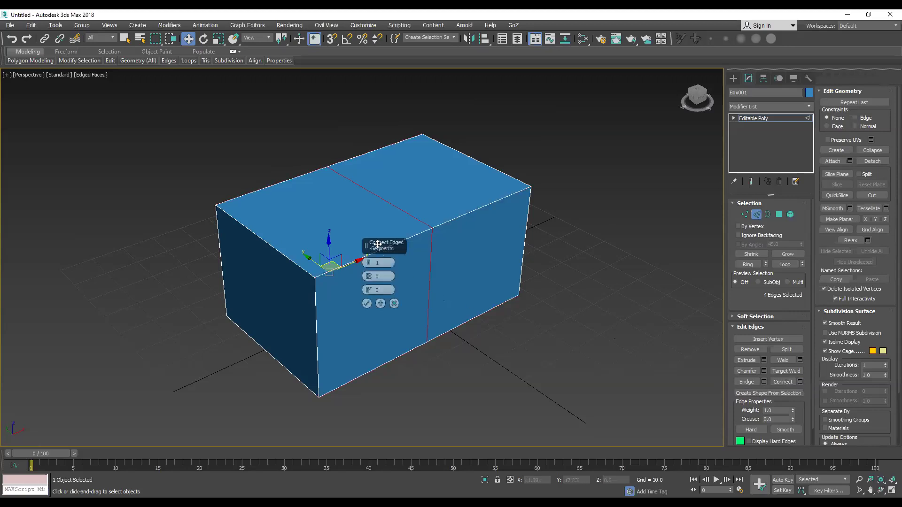
{"action": "mouse_move", "coordinate": [378, 245]}
{"action": "left_mouse_down"}
{"action": "mouse_move", "coordinate": [586, 145]}
{"action": "mouse_move", "coordinate": [577, 158]}
{"action": "left_mouse_up"}
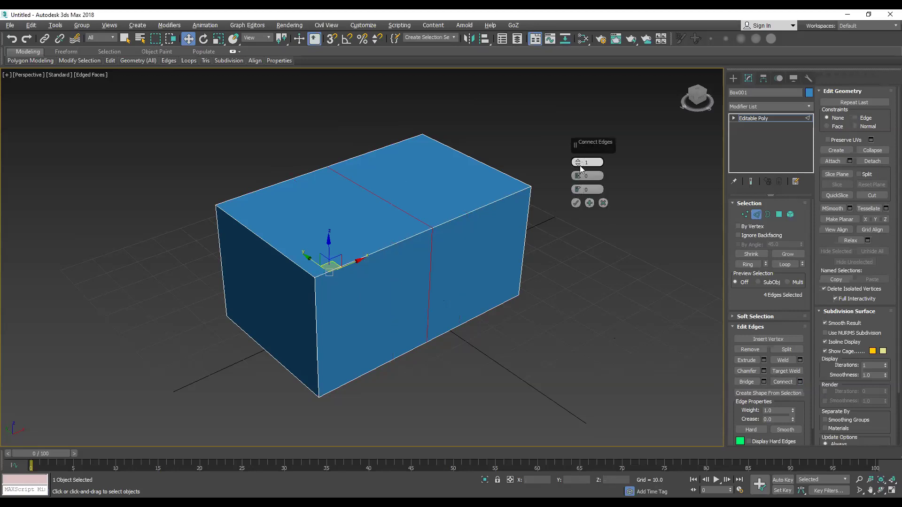
{"action": "mouse_move", "coordinate": [577, 175]}
{"action": "left_mouse_down"}
{"action": "mouse_move", "coordinate": [582, 188]}
{"action": "mouse_move", "coordinate": [580, 177]}
{"action": "left_mouse_up"}
{"action": "mouse_move", "coordinate": [577, 176]}
{"action": "left_mouse_down"}
{"action": "mouse_move", "coordinate": [568, 183]}
{"action": "mouse_move", "coordinate": [577, 177]}
{"action": "left_mouse_up"}
{"action": "right_click", "coordinate": [578, 176]}
{"action": "mouse_move", "coordinate": [577, 189]}
{"action": "left_mouse_down"}
{"action": "mouse_move", "coordinate": [577, 72]}
{"action": "mouse_move", "coordinate": [597, 373]}
{"action": "left_mouse_up"}
{"action": "scroll", "coordinate": [282, 265], "scroll_direction": "up", "scroll_amount": 3}
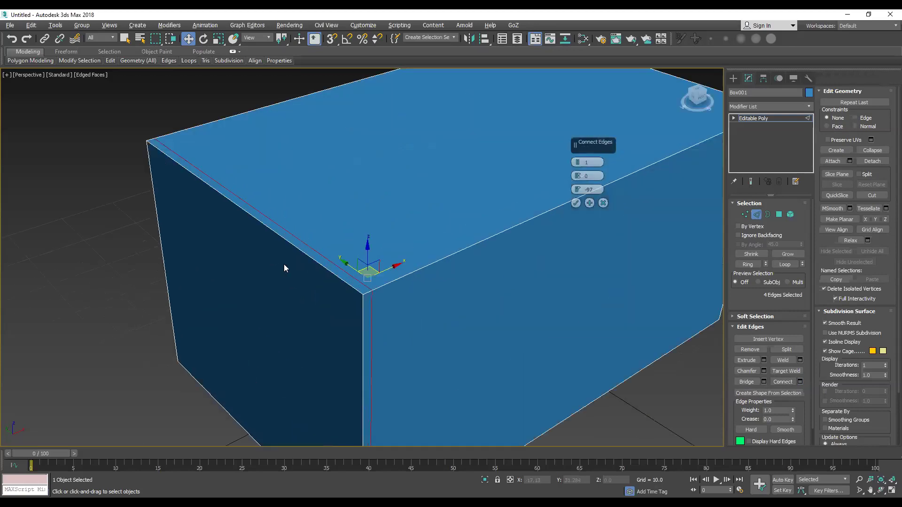
Step: Commit the connected loop and select a horizontal edge loop by double-clicking an edge near the corner
{"action": "left_click", "coordinate": [575, 205]}
{"action": "scroll", "coordinate": [326, 305], "scroll_direction": "down", "scroll_amount": 3}
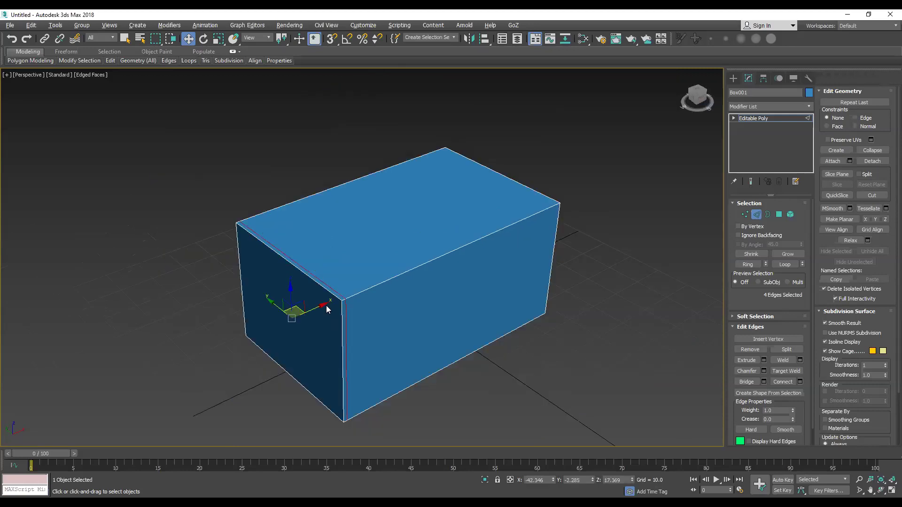
{"action": "middle_click_drag", "start_coordinate": [326, 305], "coordinate": [432, 308], "text": "alt"}
{"action": "scroll", "coordinate": [295, 336], "scroll_direction": "up", "scroll_amount": 4}
{"action": "left_click", "coordinate": [284, 349]}
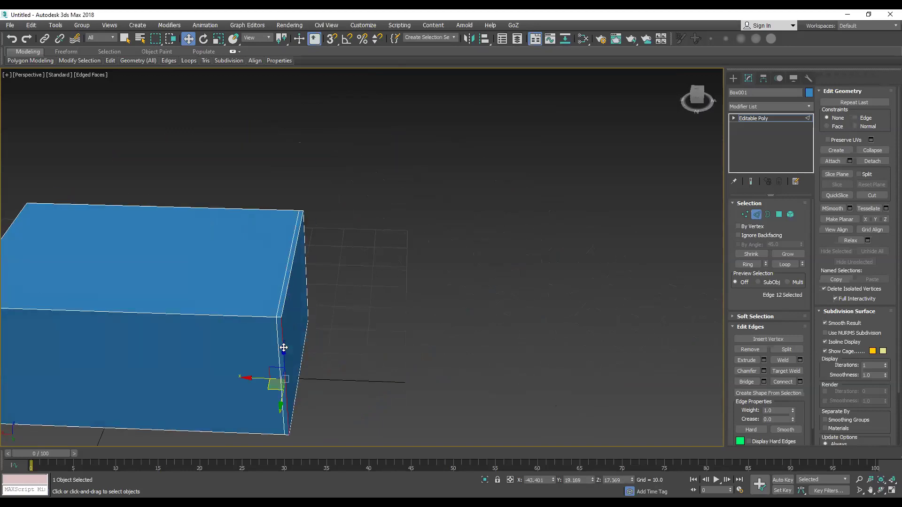
{"action": "double_click", "coordinate": [284, 348]}
{"action": "scroll", "coordinate": [284, 349], "scroll_direction": "down", "scroll_amount": 3}
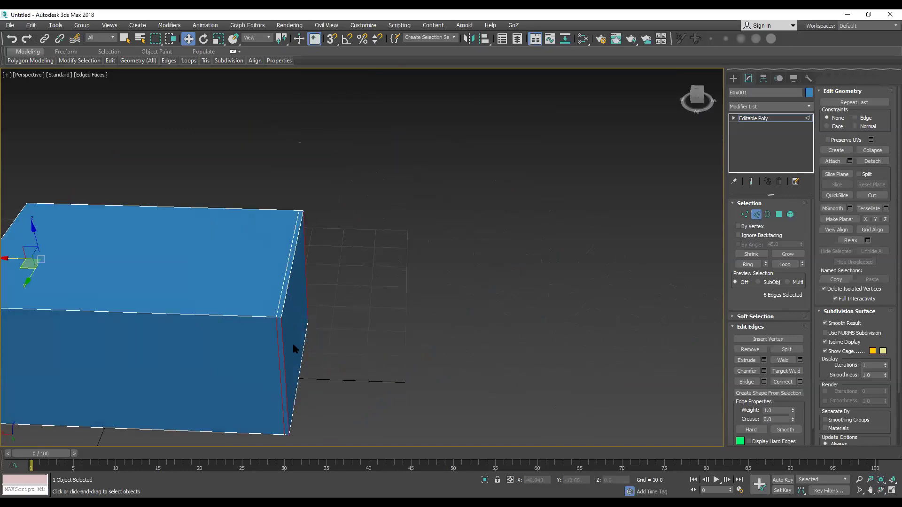
{"action": "middle_click_drag", "start_coordinate": [292, 343], "coordinate": [193, 334], "text": "alt"}
{"action": "scroll", "coordinate": [154, 334], "scroll_direction": "up", "scroll_amount": 2}
{"action": "scroll", "coordinate": [247, 316], "scroll_direction": "down", "scroll_amount": 2}
{"action": "scroll", "coordinate": [247, 316], "scroll_direction": "up", "scroll_amount": 4}
{"action": "mouse_move", "coordinate": [247, 316]}
{"action": "middle_mouse_down", "text": "alt"}
{"action": "mouse_move", "coordinate": [318, 312]}
{"action": "mouse_move", "coordinate": [283, 242]}
{"action": "middle_mouse_up", "text": "alt"}
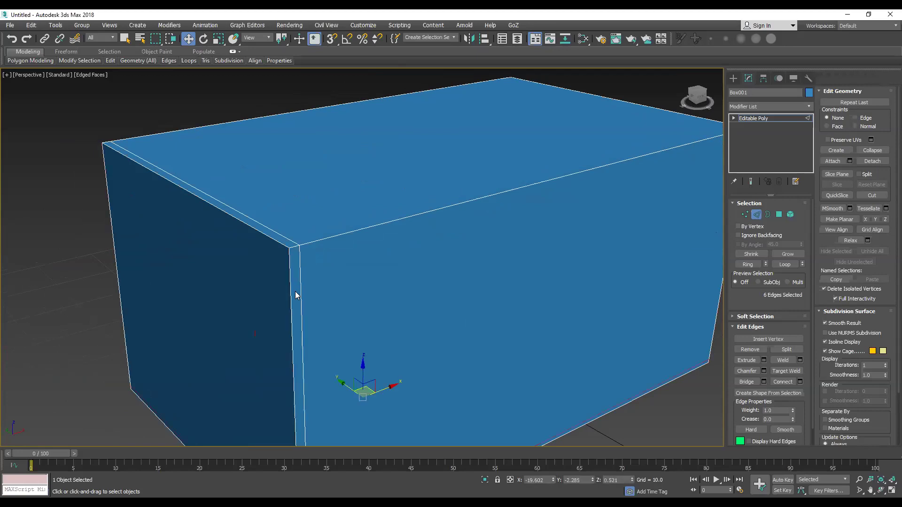
{"action": "scroll", "coordinate": [298, 298], "scroll_direction": "down", "scroll_amount": 3}
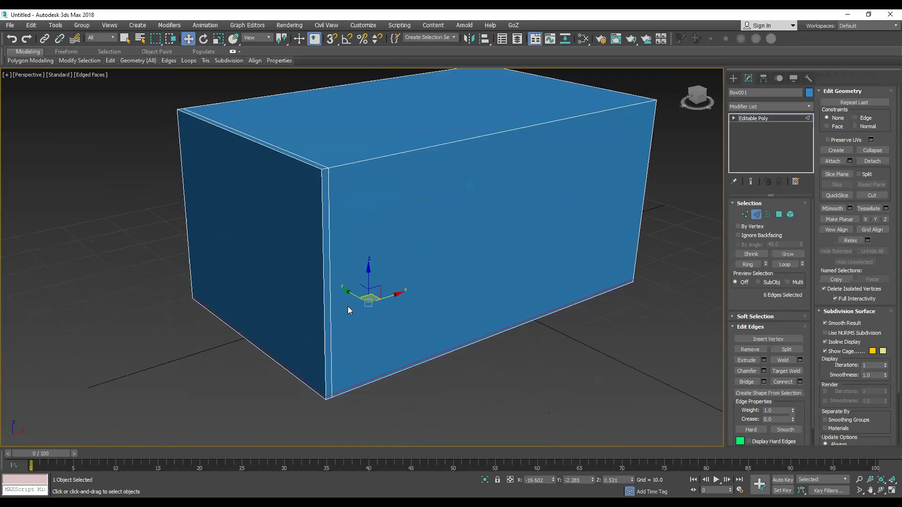
Step: Move the selected edge loop up along Z to just below the top edge, resizing the gizmo
{"action": "left_click_drag", "start_coordinate": [366, 284], "coordinate": [385, 104]}
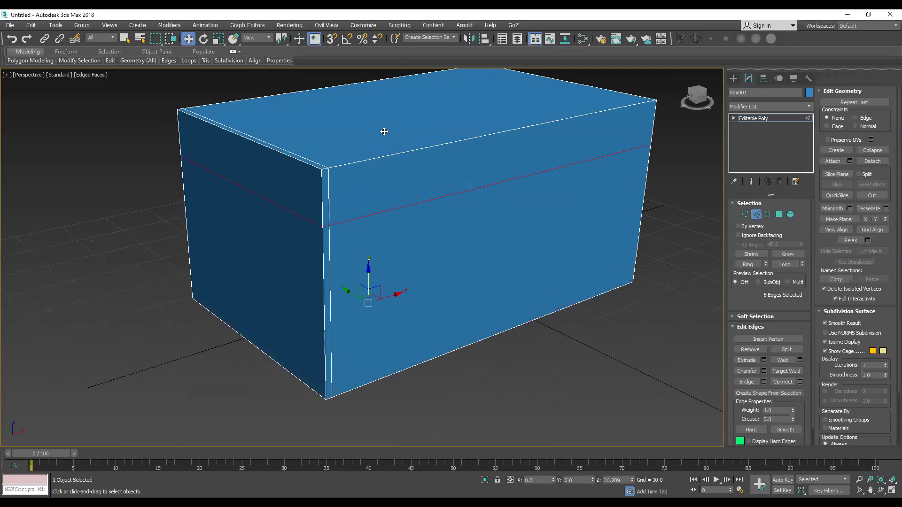
{"action": "left_click_drag", "start_coordinate": [385, 104], "coordinate": [399, 107]}
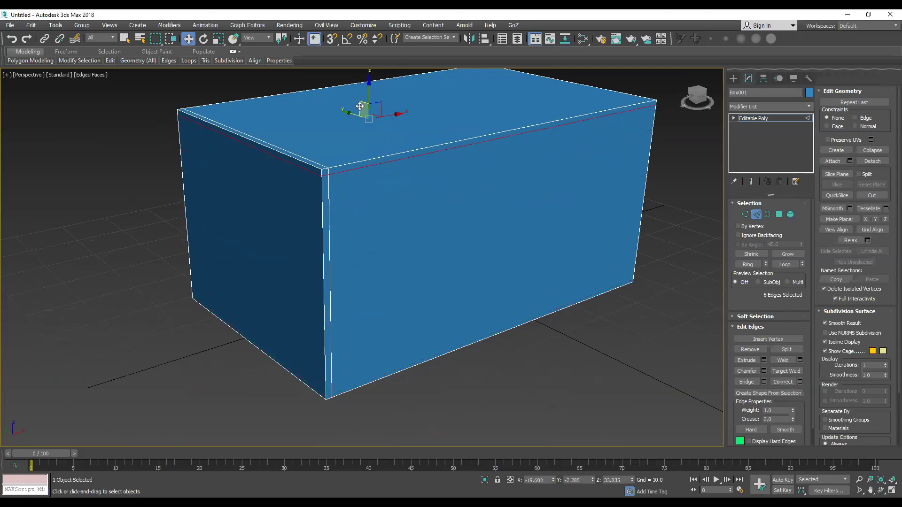
{"action": "key", "text": "minus"}
{"action": "key", "text": "minus"}
{"action": "key", "text": "minus"}
{"action": "key", "text": "minus"}
{"action": "key", "text": "minus"}
{"action": "key", "text": "minus"}
{"action": "scroll", "coordinate": [363, 135], "scroll_direction": "up", "scroll_amount": 3}
{"action": "scroll", "coordinate": [380, 185], "scroll_direction": "up", "scroll_amount": 3}
{"action": "middle_click_drag", "start_coordinate": [381, 185], "coordinate": [389, 214]}
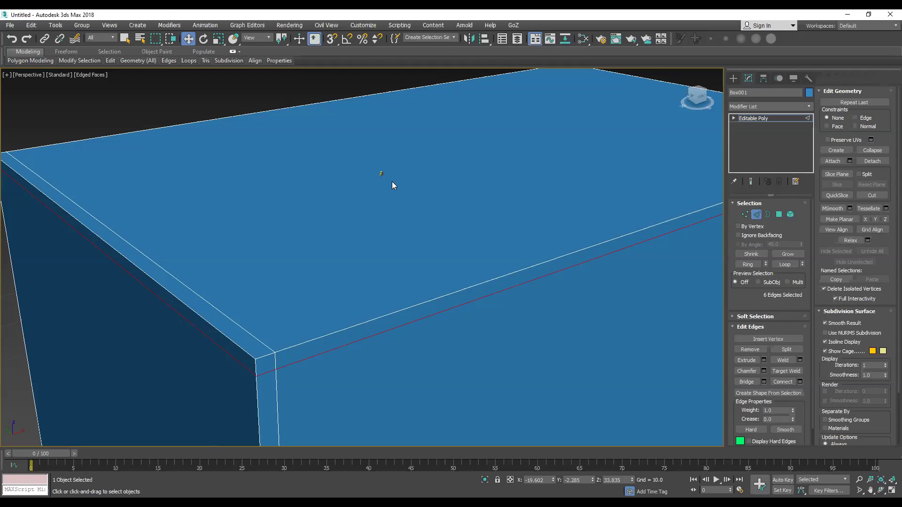
{"action": "key", "text": "equal"}
{"action": "key", "text": "equal"}
{"action": "key", "text": "equal"}
{"action": "key", "text": "equal"}
{"action": "key", "text": "equal"}
{"action": "key", "text": "equal"}
{"action": "key", "text": "equal"}
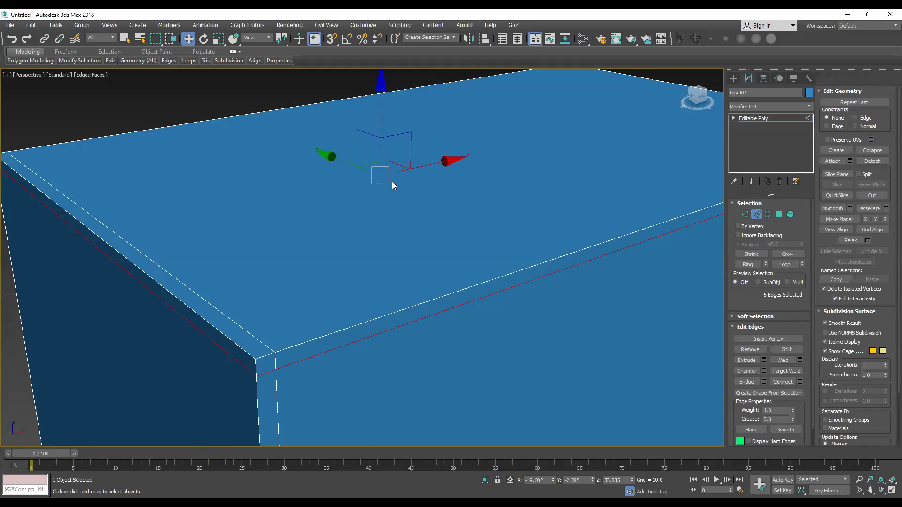
{"action": "key", "text": "minus"}
{"action": "key", "text": "minus"}
{"action": "key", "text": "minus"}
{"action": "key", "text": "minus"}
{"action": "key", "text": "minus"}
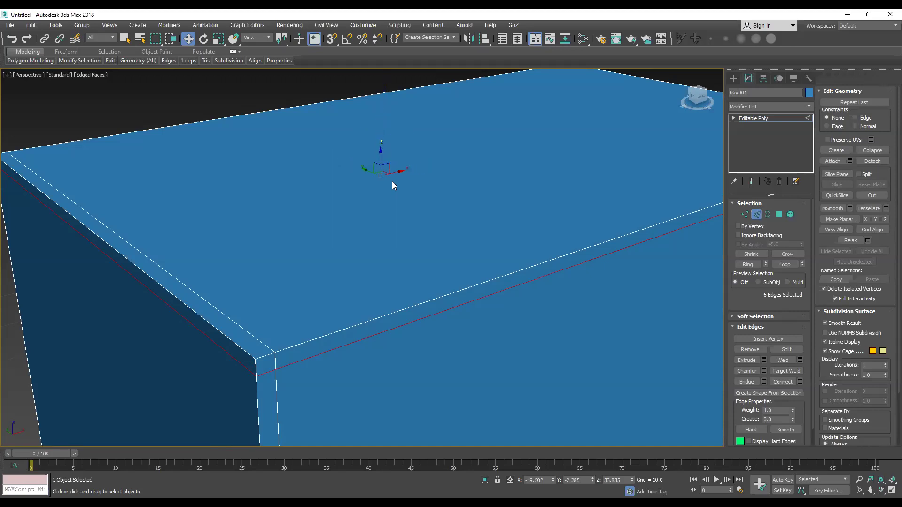
{"action": "scroll", "coordinate": [391, 181], "scroll_direction": "down", "scroll_amount": 3}
{"action": "scroll", "coordinate": [430, 185], "scroll_direction": "down", "scroll_amount": 3}
{"action": "scroll", "coordinate": [392, 165], "scroll_direction": "down", "scroll_amount": 2}
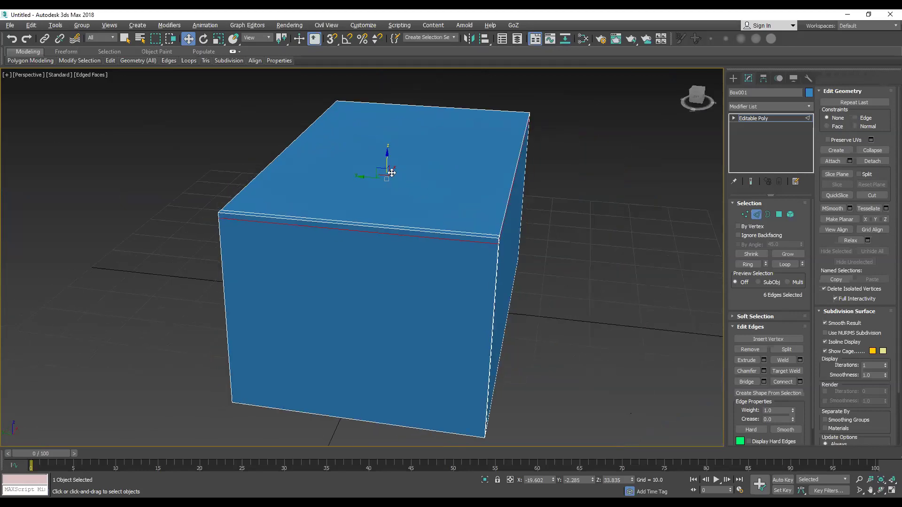
{"action": "left_click_drag", "start_coordinate": [386, 163], "coordinate": [392, 163]}
Step: Fine-tune the loop's height by lowering it slightly along the box side
{"action": "middle_click_drag", "start_coordinate": [417, 213], "coordinate": [353, 205], "text": "alt"}
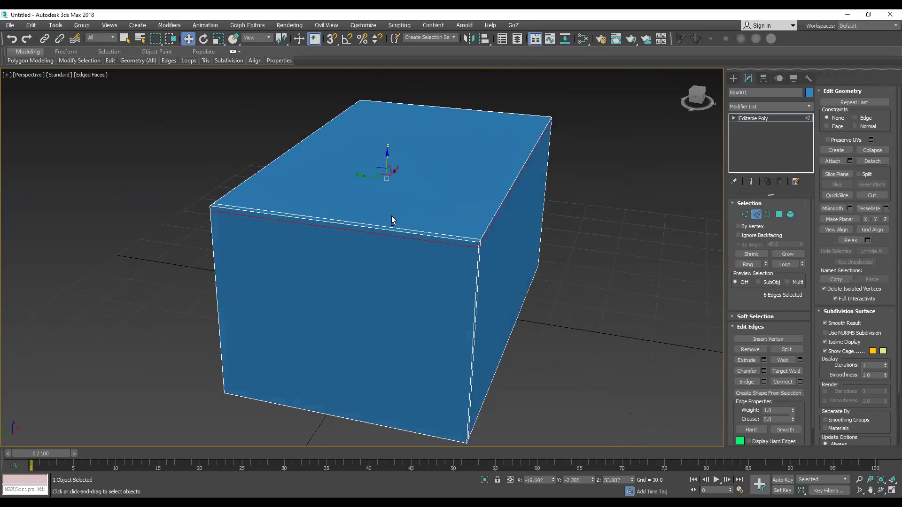
{"action": "scroll", "coordinate": [348, 201], "scroll_direction": "up", "scroll_amount": 2}
{"action": "scroll", "coordinate": [407, 217], "scroll_direction": "up", "scroll_amount": 2}
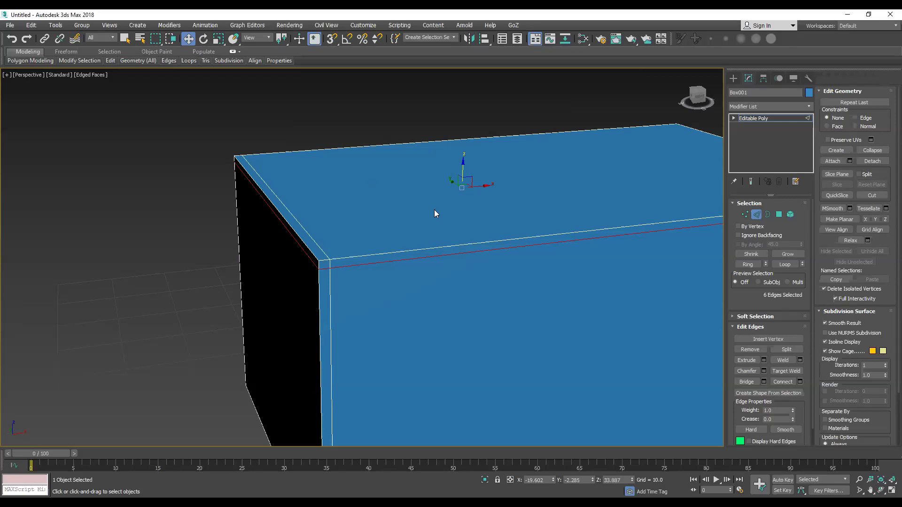
{"action": "middle_click_drag", "start_coordinate": [410, 230], "coordinate": [489, 216], "text": "alt"}
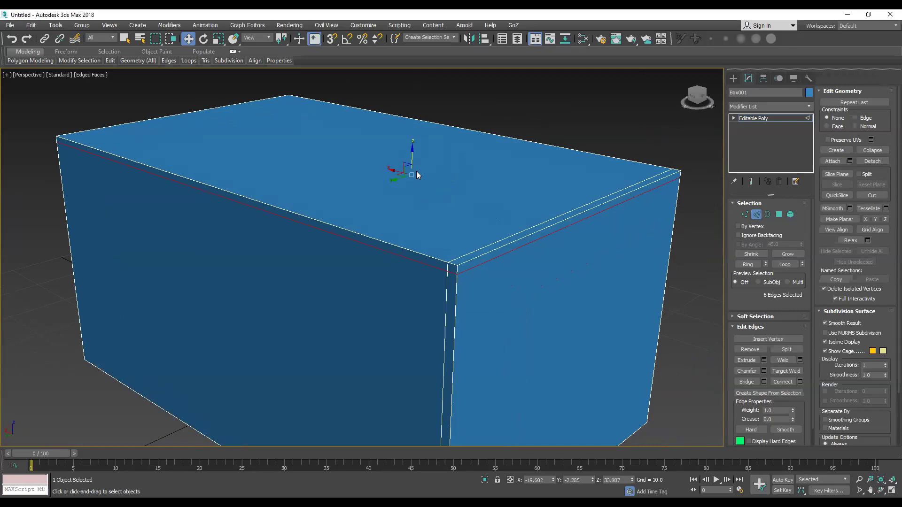
{"action": "mouse_move", "coordinate": [411, 156]}
{"action": "left_mouse_down"}
{"action": "mouse_move", "coordinate": [388, 238]}
{"action": "mouse_move", "coordinate": [394, 269]}
{"action": "mouse_move", "coordinate": [397, 152]}
{"action": "left_mouse_up"}
{"action": "scroll", "coordinate": [395, 226], "scroll_direction": "down", "scroll_amount": 5}
{"action": "mouse_move", "coordinate": [396, 226]}
{"action": "middle_mouse_down", "text": "alt"}
{"action": "mouse_move", "coordinate": [292, 232]}
{"action": "mouse_move", "coordinate": [376, 226]}
{"action": "middle_mouse_up", "text": "alt"}
{"action": "scroll", "coordinate": [376, 227], "scroll_direction": "up", "scroll_amount": 8}
{"action": "scroll", "coordinate": [376, 226], "scroll_direction": "down", "scroll_amount": 3}
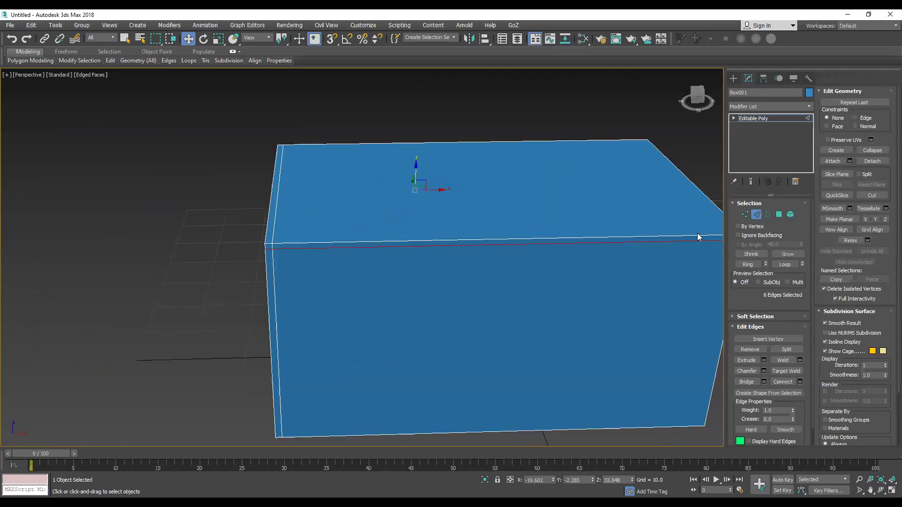
Step: Exit Edge sub-object mode to the whole Box001 and view its top and two sides
{"action": "left_click", "coordinate": [756, 215]}
{"action": "left_click", "coordinate": [321, 221]}
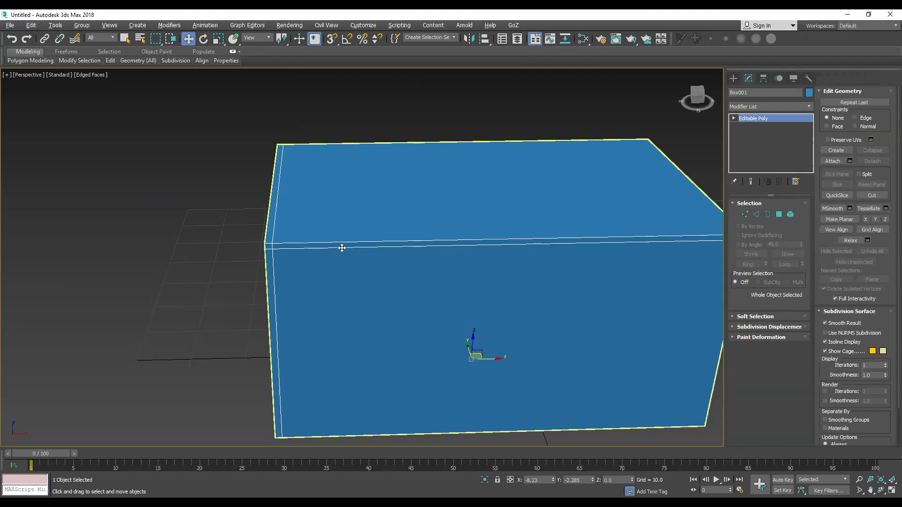
{"action": "middle_click_drag", "start_coordinate": [339, 247], "coordinate": [371, 247], "text": "alt"}
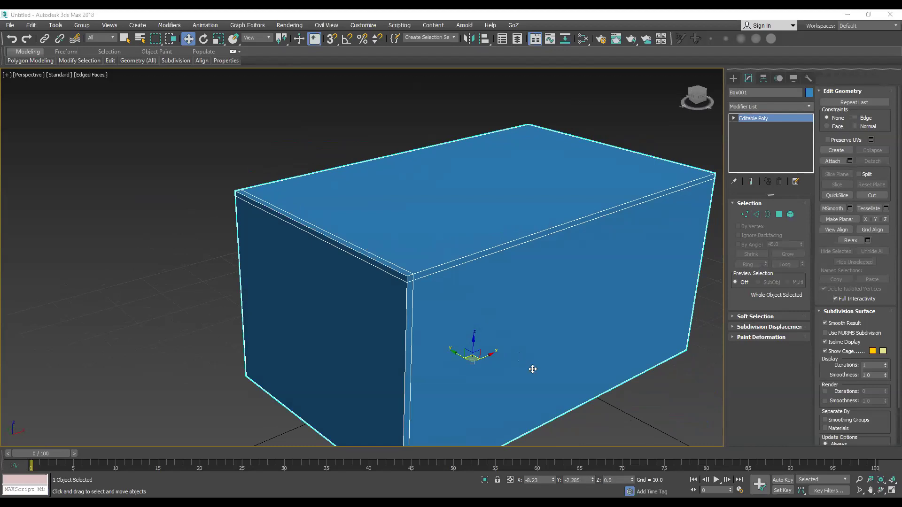
{"action": "scroll", "coordinate": [449, 288], "scroll_direction": "up", "scroll_amount": 2}
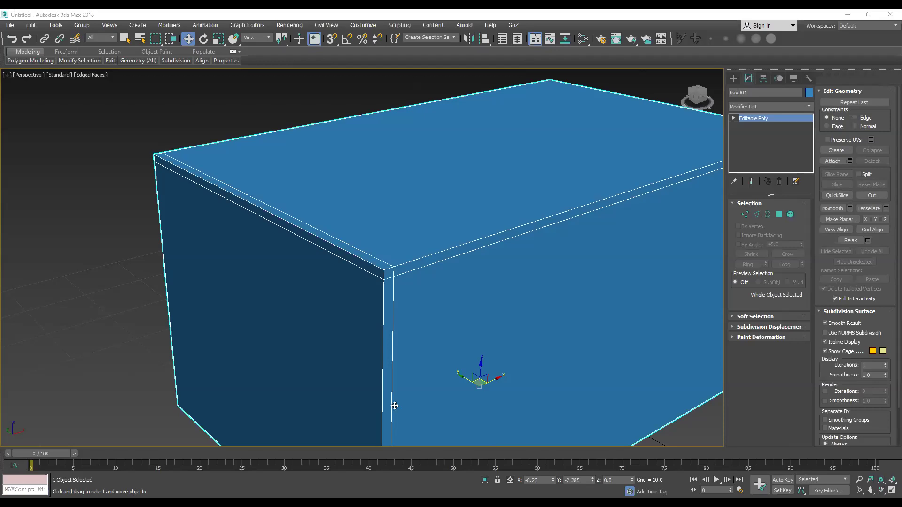
Step: Open E:\3D class\halicopter.max, discarding the unsaved box scene
{"action": "left_click", "coordinate": [10, 25]}
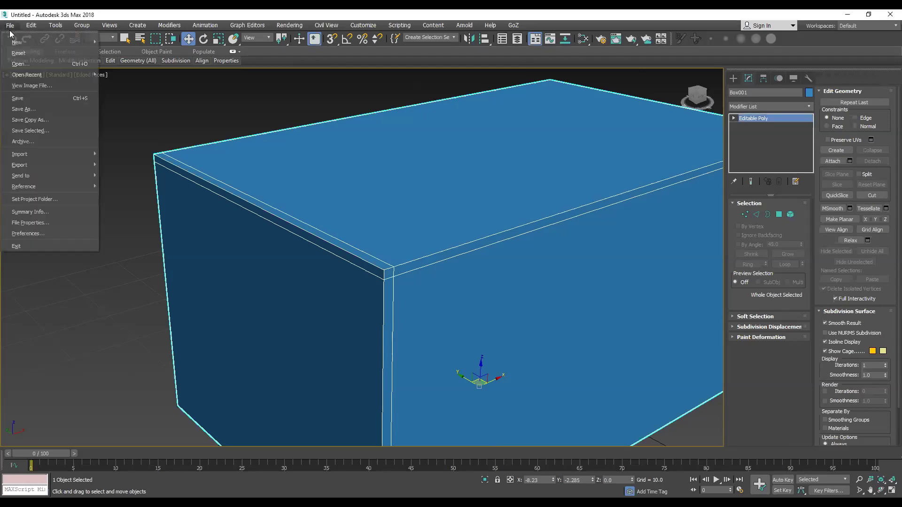
{"action": "left_click", "coordinate": [20, 64]}
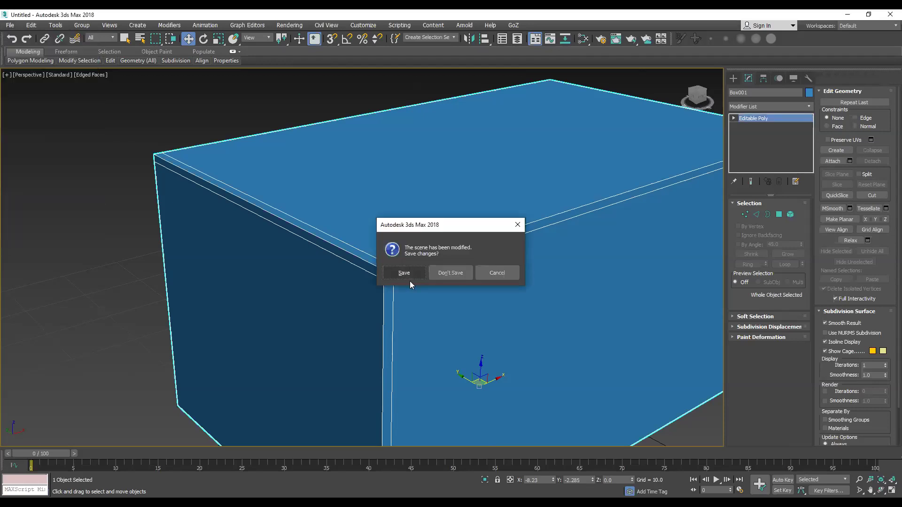
{"action": "left_click", "coordinate": [446, 273]}
{"action": "left_click", "coordinate": [27, 166]}
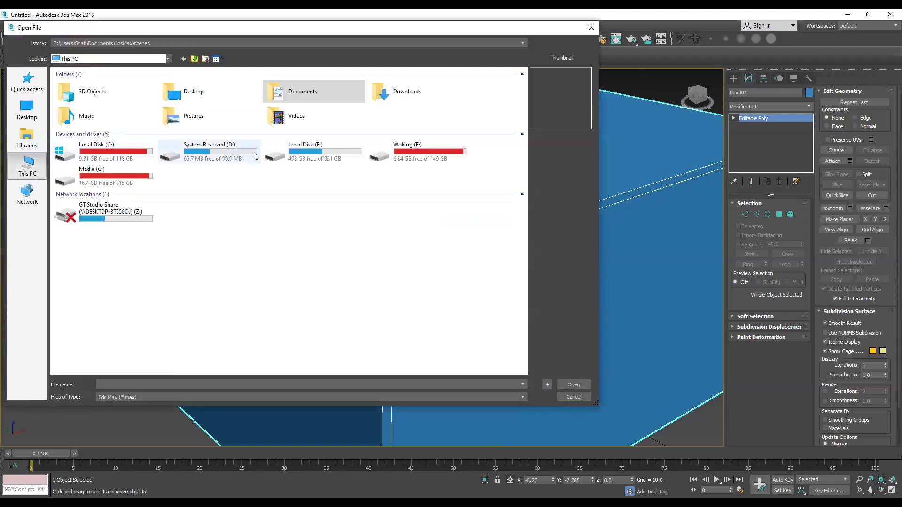
{"action": "double_click", "coordinate": [301, 151]}
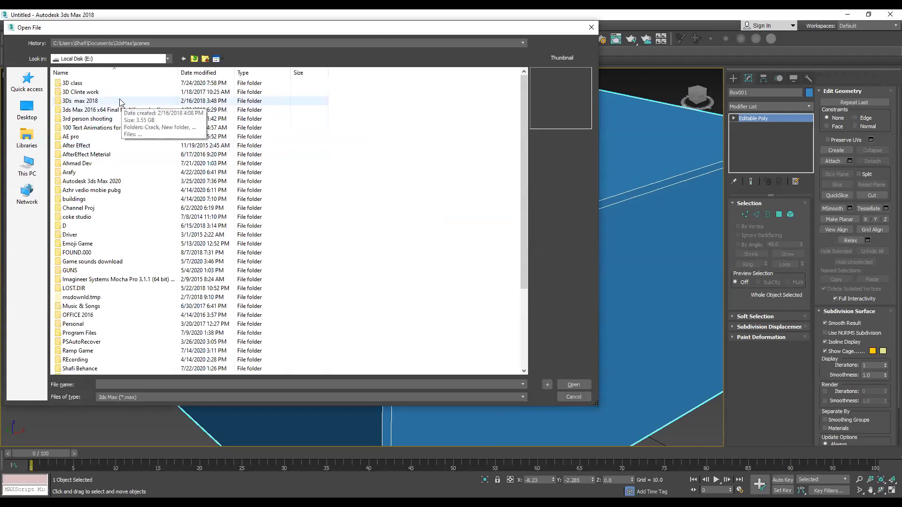
{"action": "double_click", "coordinate": [86, 84]}
{"action": "left_click", "coordinate": [86, 84]}
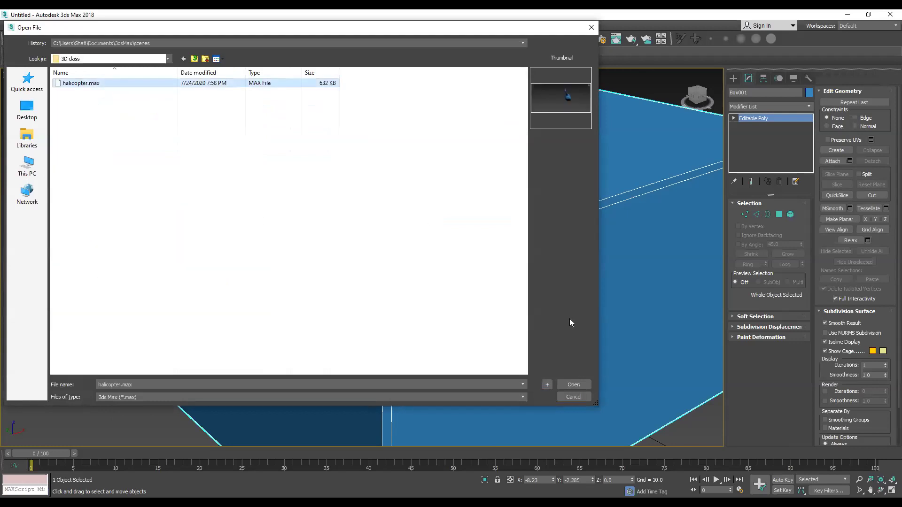
{"action": "left_click", "coordinate": [574, 384]}
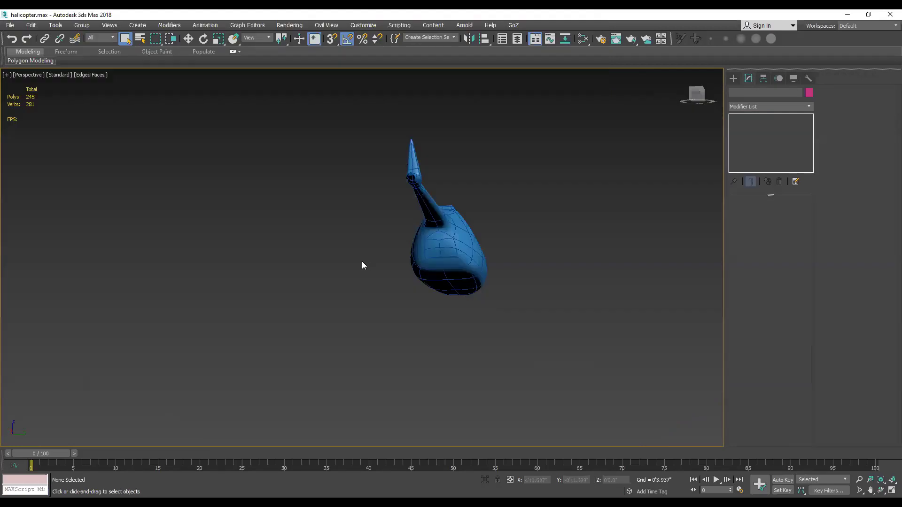
Step: Select the helicopter and uncheck Use NURMS Subdivision
{"action": "middle_click_drag", "start_coordinate": [326, 272], "coordinate": [461, 316], "text": "alt"}
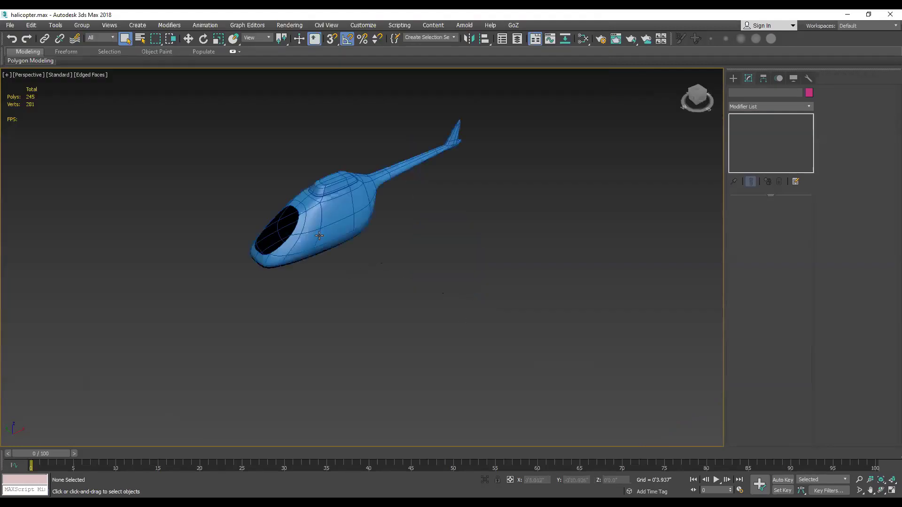
{"action": "scroll", "coordinate": [389, 254], "scroll_direction": "up", "scroll_amount": 3}
{"action": "scroll", "coordinate": [339, 233], "scroll_direction": "up", "scroll_amount": 3}
{"action": "left_click", "coordinate": [339, 232]}
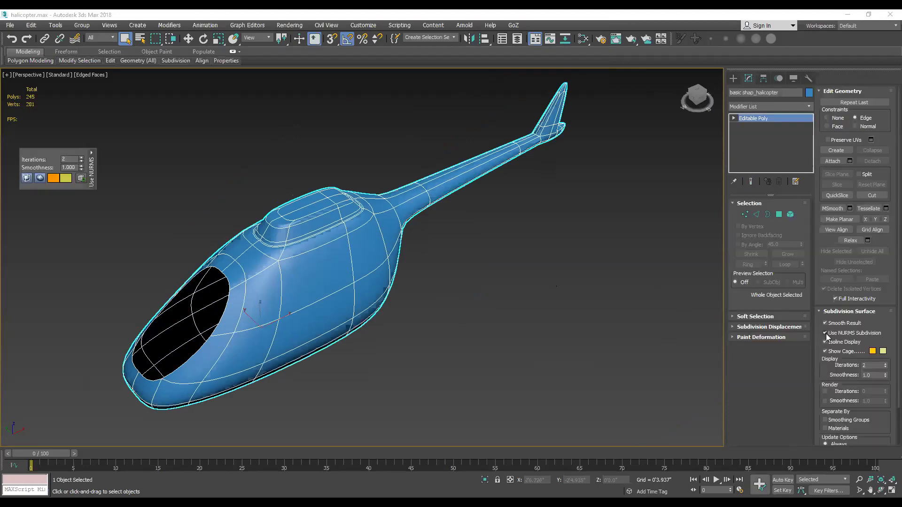
{"action": "left_click", "coordinate": [824, 333]}
Step: Orbit and zoom around the faceted helicopter to inspect its tail boom, fin and nose
{"action": "middle_click_drag", "start_coordinate": [298, 231], "coordinate": [374, 246], "text": "alt"}
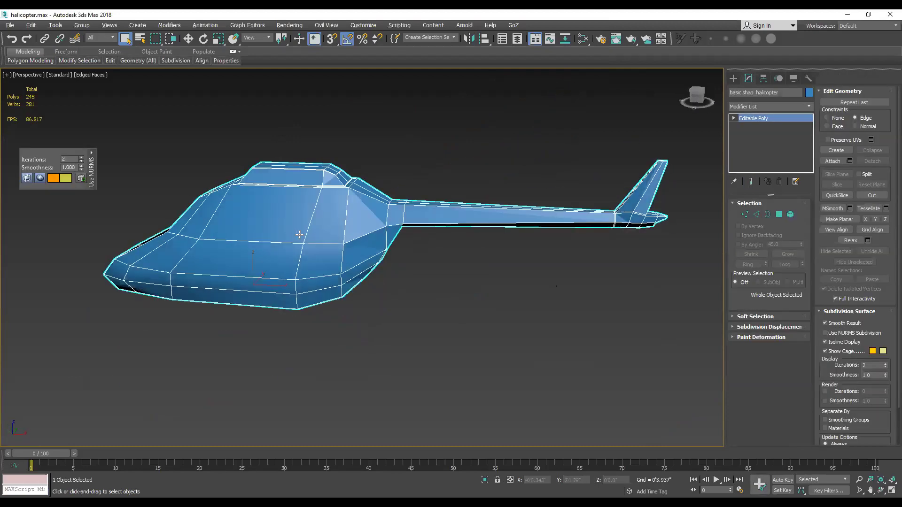
{"action": "scroll", "coordinate": [335, 220], "scroll_direction": "up", "scroll_amount": 2}
{"action": "scroll", "coordinate": [366, 263], "scroll_direction": "up", "scroll_amount": 2}
{"action": "scroll", "coordinate": [314, 285], "scroll_direction": "up", "scroll_amount": 2}
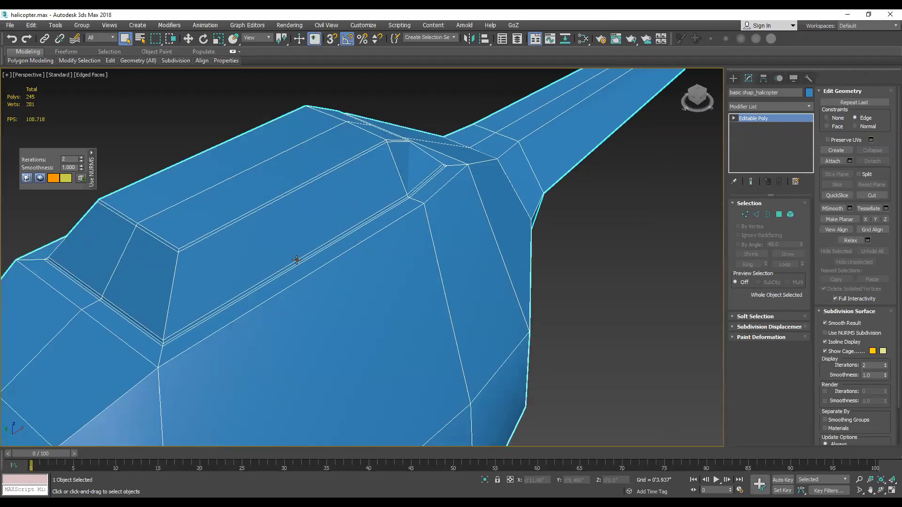
{"action": "scroll", "coordinate": [361, 269], "scroll_direction": "down", "scroll_amount": 3}
{"action": "scroll", "coordinate": [360, 269], "scroll_direction": "down", "scroll_amount": 3}
{"action": "mouse_move", "coordinate": [302, 258]}
{"action": "middle_mouse_down", "text": "alt"}
{"action": "mouse_move", "coordinate": [277, 248]}
{"action": "mouse_move", "coordinate": [533, 247]}
{"action": "middle_mouse_up", "text": "alt"}
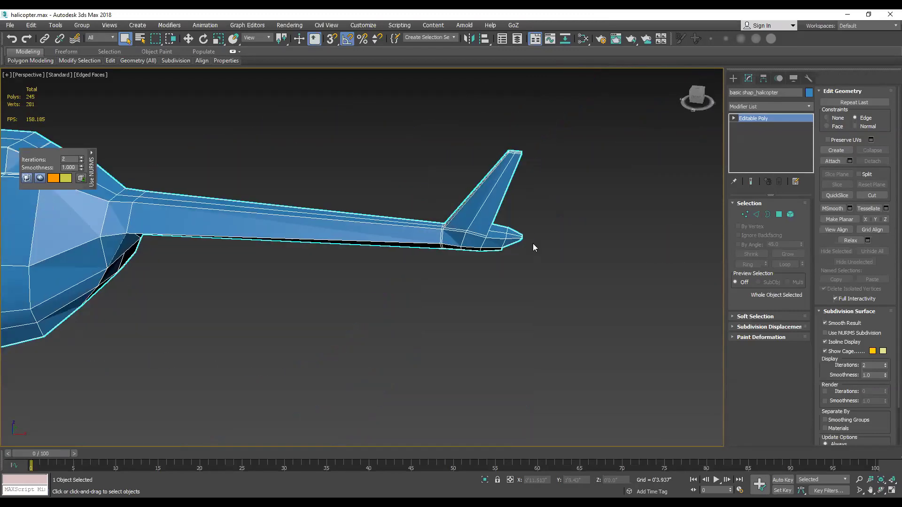
{"action": "scroll", "coordinate": [533, 247], "scroll_direction": "up", "scroll_amount": 5}
{"action": "mouse_move", "coordinate": [420, 244]}
{"action": "middle_mouse_down", "text": "alt"}
{"action": "mouse_move", "coordinate": [363, 217]}
{"action": "mouse_move", "coordinate": [398, 284]}
{"action": "middle_mouse_up", "text": "alt"}
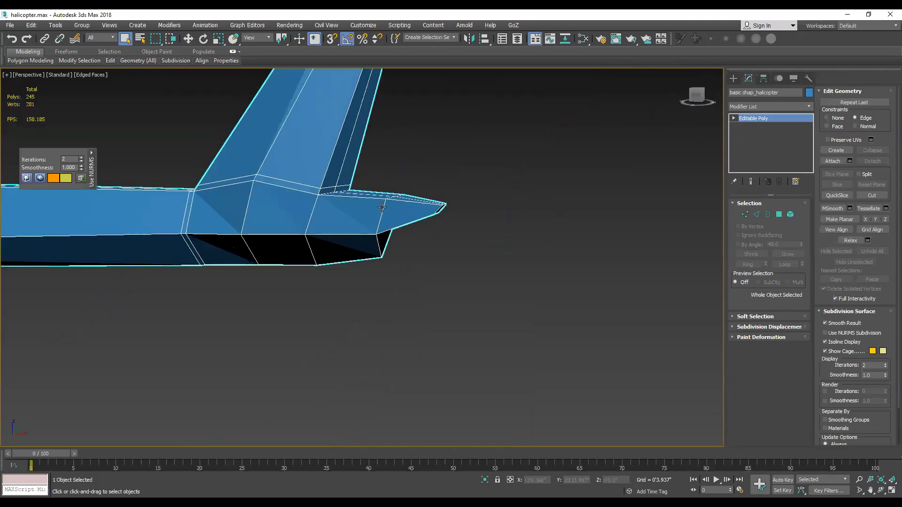
{"action": "scroll", "coordinate": [405, 231], "scroll_direction": "down", "scroll_amount": 3}
{"action": "mouse_move", "coordinate": [405, 232]}
{"action": "middle_mouse_down", "text": "alt"}
{"action": "mouse_move", "coordinate": [282, 247]}
{"action": "mouse_move", "coordinate": [355, 240]}
{"action": "mouse_move", "coordinate": [187, 239]}
{"action": "mouse_move", "coordinate": [394, 238]}
{"action": "mouse_move", "coordinate": [420, 254]}
{"action": "mouse_move", "coordinate": [342, 225]}
{"action": "mouse_move", "coordinate": [365, 253]}
{"action": "middle_mouse_up", "text": "alt"}
{"action": "scroll", "coordinate": [367, 254], "scroll_direction": "up", "scroll_amount": 2}
{"action": "scroll", "coordinate": [395, 258], "scroll_direction": "up", "scroll_amount": 2}
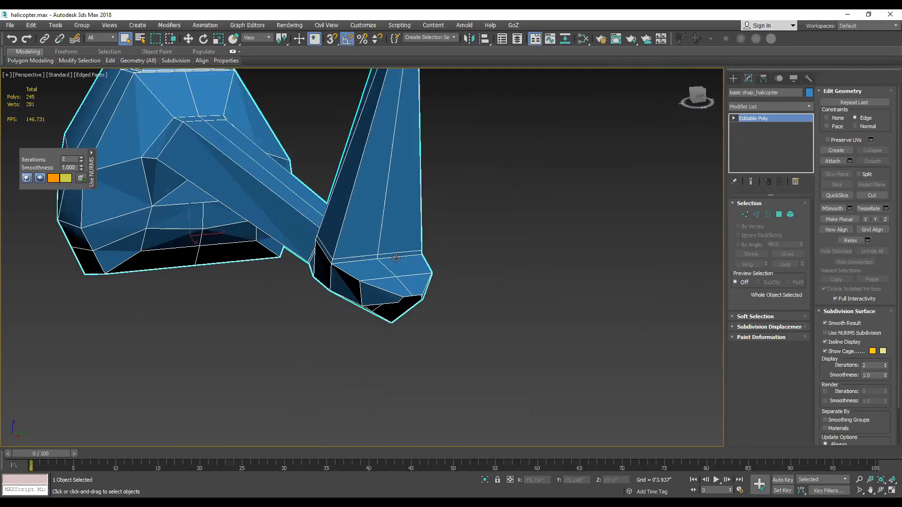
{"action": "scroll", "coordinate": [396, 258], "scroll_direction": "down", "scroll_amount": 3}
{"action": "scroll", "coordinate": [443, 260], "scroll_direction": "up", "scroll_amount": 3}
{"action": "scroll", "coordinate": [407, 261], "scroll_direction": "down", "scroll_amount": 1}
{"action": "scroll", "coordinate": [407, 263], "scroll_direction": "down", "scroll_amount": 4}
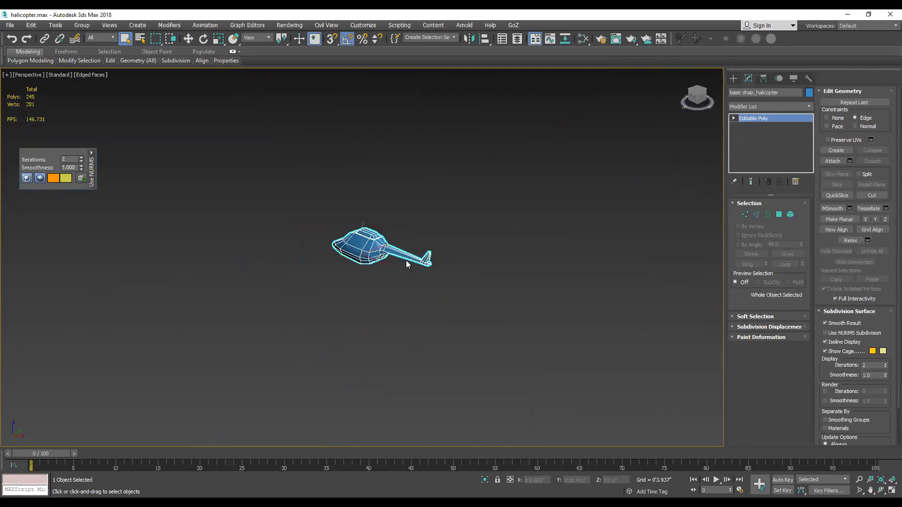
{"action": "scroll", "coordinate": [406, 263], "scroll_direction": "up", "scroll_amount": 3}
Step: Unhide all objects to reveal the second helicopter and select it
{"action": "right_click", "coordinate": [434, 215]}
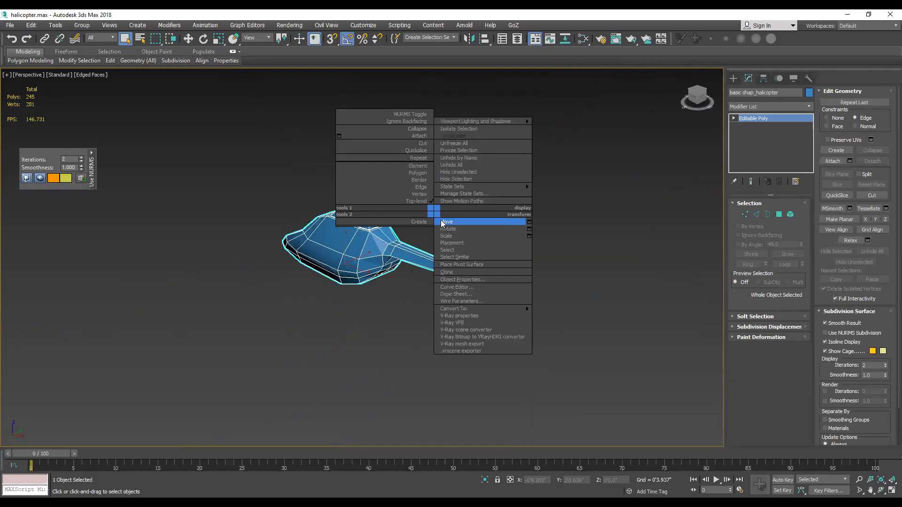
{"action": "left_click", "coordinate": [441, 223]}
{"action": "right_click", "coordinate": [445, 224]}
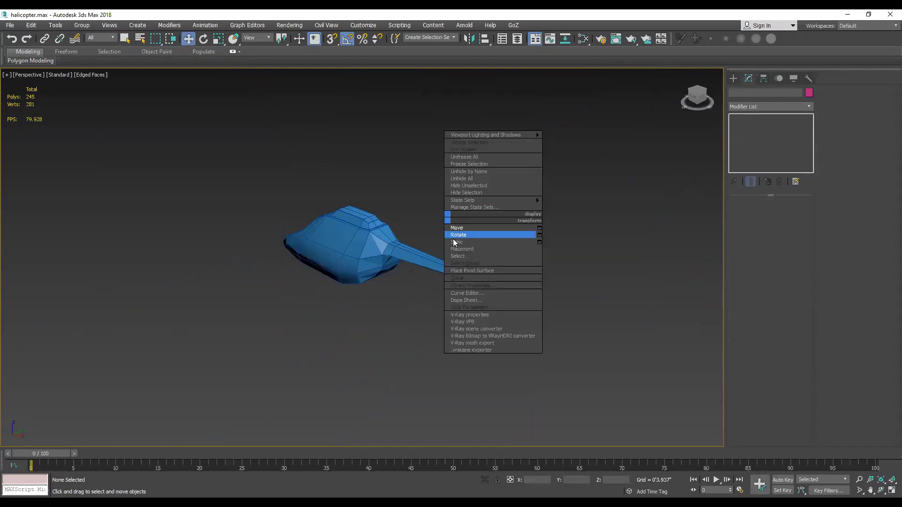
{"action": "left_click", "coordinate": [400, 253]}
{"action": "right_click", "coordinate": [386, 250]}
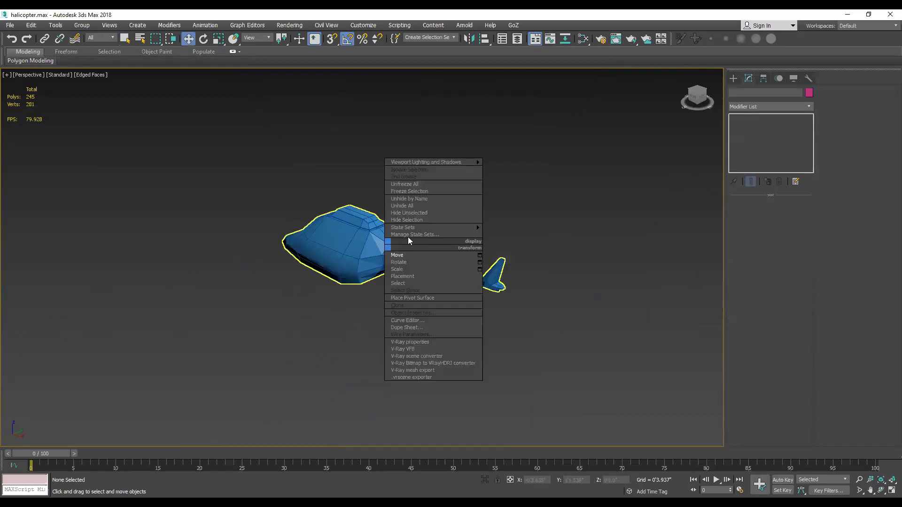
{"action": "left_click", "coordinate": [408, 209]}
{"action": "left_click", "coordinate": [499, 216]}
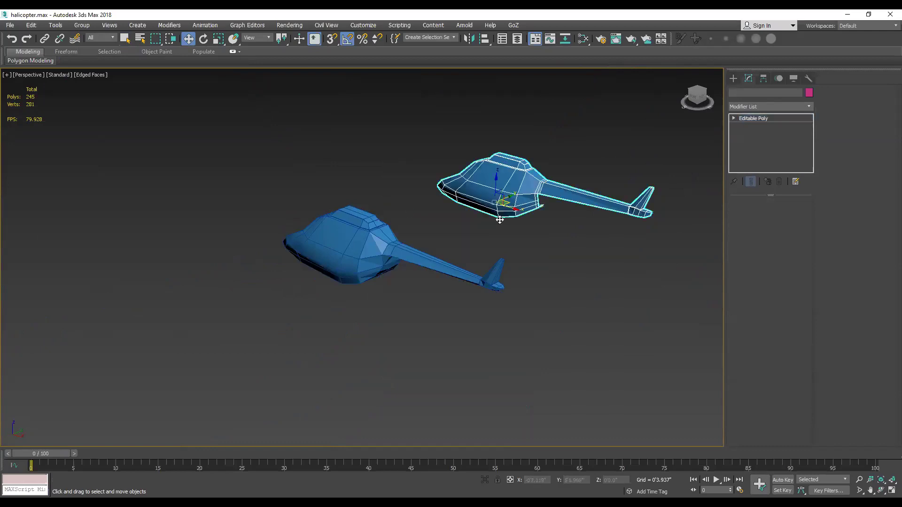
Step: Hide the lower-left helicopter and select the remaining one
{"action": "left_click", "coordinate": [371, 247]}
{"action": "right_click", "coordinate": [371, 247]}
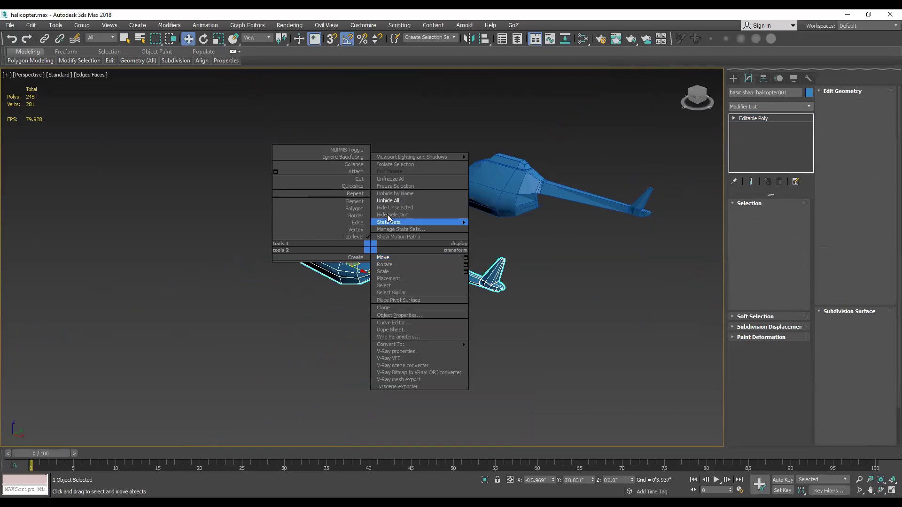
{"action": "left_click", "coordinate": [397, 214]}
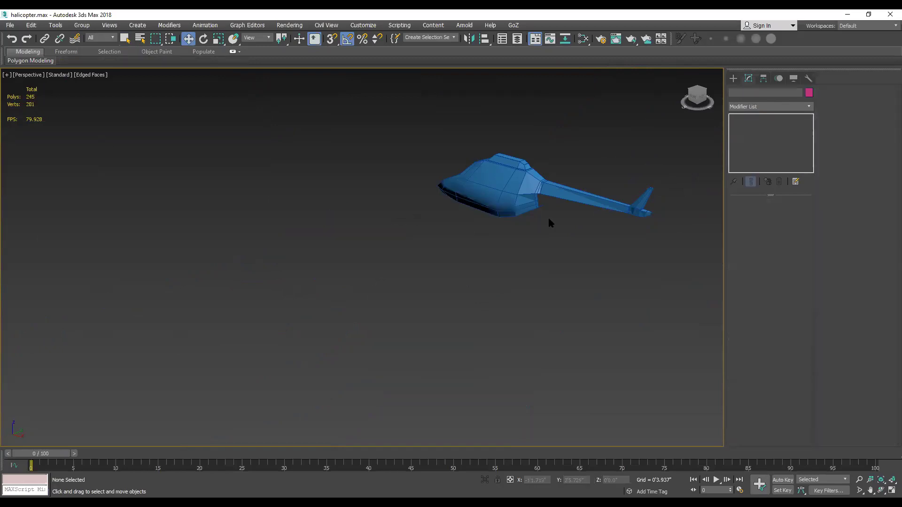
{"action": "left_click", "coordinate": [573, 198]}
Step: Delete the two polygons capping the tail boom tip, leaving 243 polys, and return to Edge mode
{"action": "scroll", "coordinate": [434, 197], "scroll_direction": "up", "scroll_amount": 5}
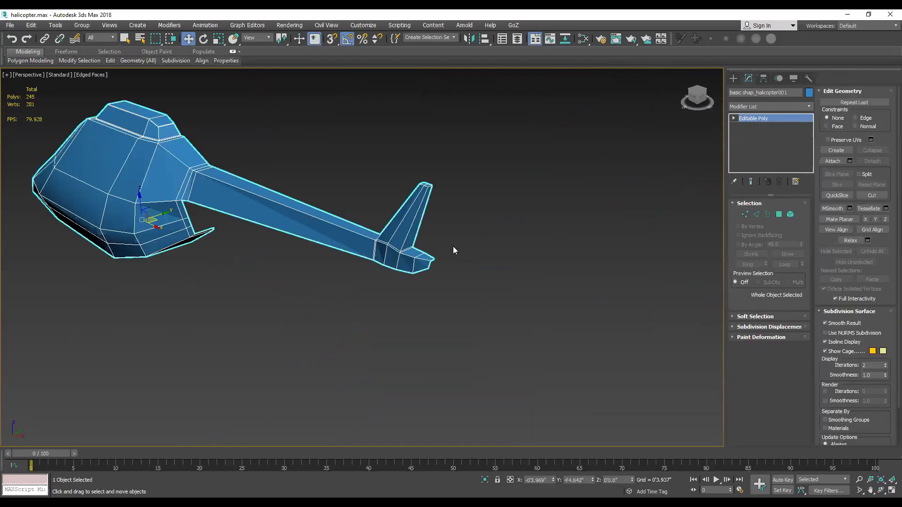
{"action": "scroll", "coordinate": [432, 263], "scroll_direction": "up", "scroll_amount": 5}
{"action": "scroll", "coordinate": [364, 269], "scroll_direction": "down", "scroll_amount": 5}
{"action": "scroll", "coordinate": [382, 261], "scroll_direction": "up", "scroll_amount": 1}
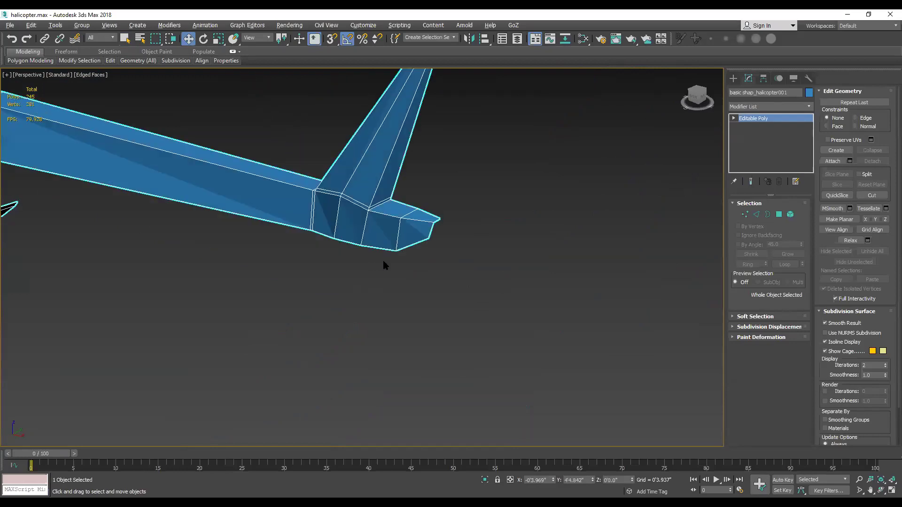
{"action": "scroll", "coordinate": [433, 233], "scroll_direction": "up", "scroll_amount": 3}
{"action": "scroll", "coordinate": [426, 239], "scroll_direction": "up", "scroll_amount": 2}
{"action": "middle_click_drag", "start_coordinate": [426, 240], "coordinate": [386, 296]}
{"action": "left_click", "coordinate": [756, 214]}
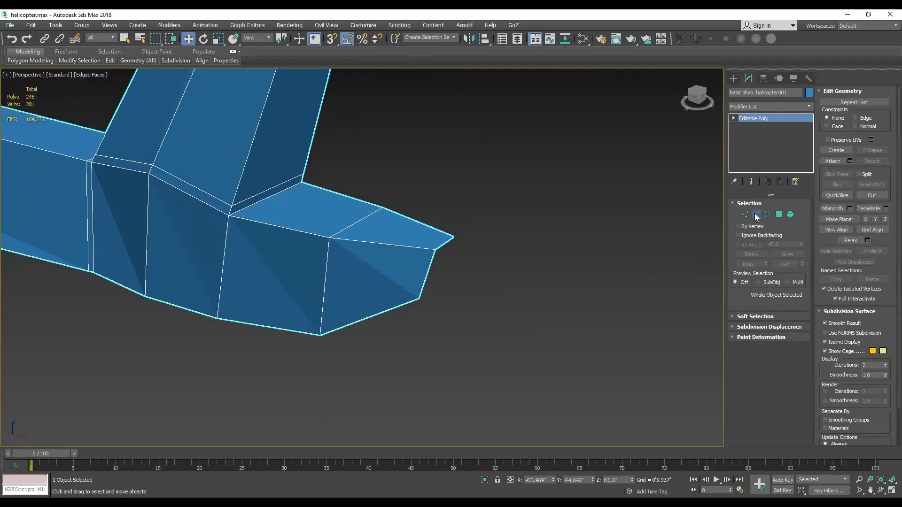
{"action": "left_click", "coordinate": [779, 214]}
{"action": "left_click_drag", "start_coordinate": [418, 207], "coordinate": [450, 322]}
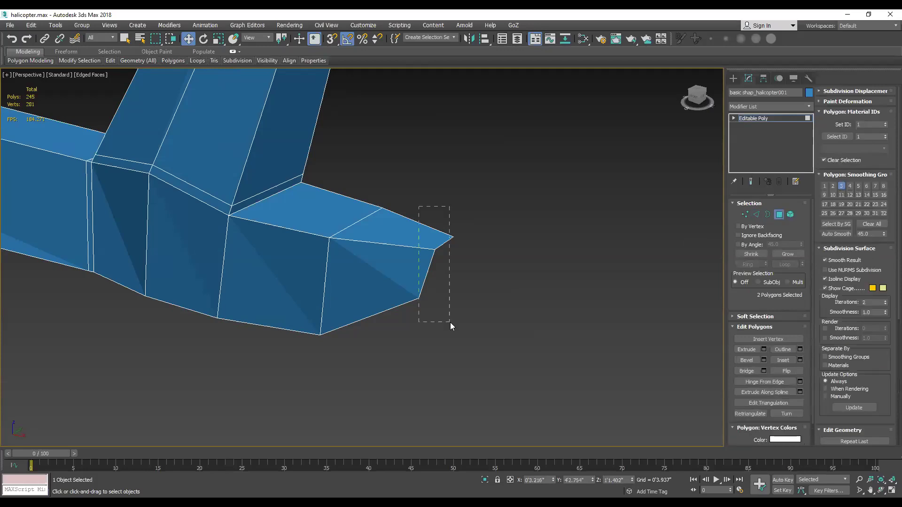
{"action": "key", "text": "Delete"}
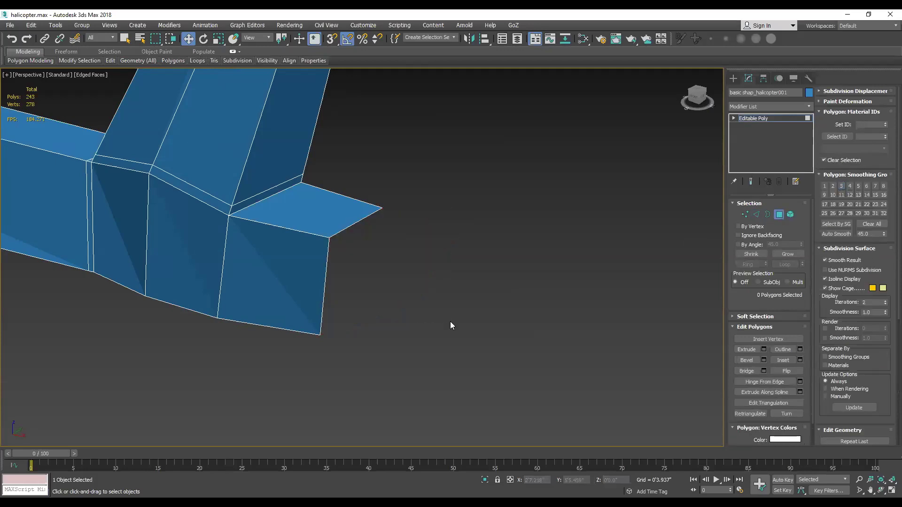
{"action": "left_click", "coordinate": [757, 215]}
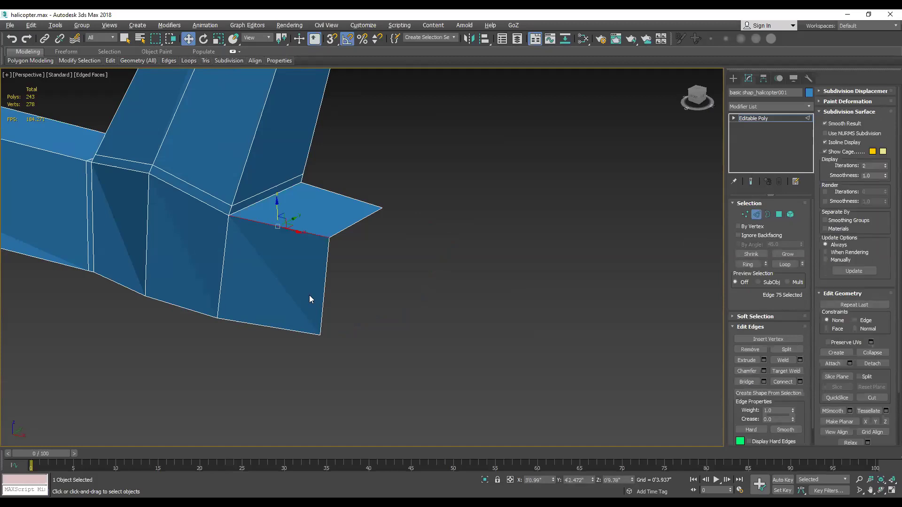
Step: Ring-select the tail edges, connect them with a new edge and slide it to mid-face
{"action": "key", "text": "alt+r"}
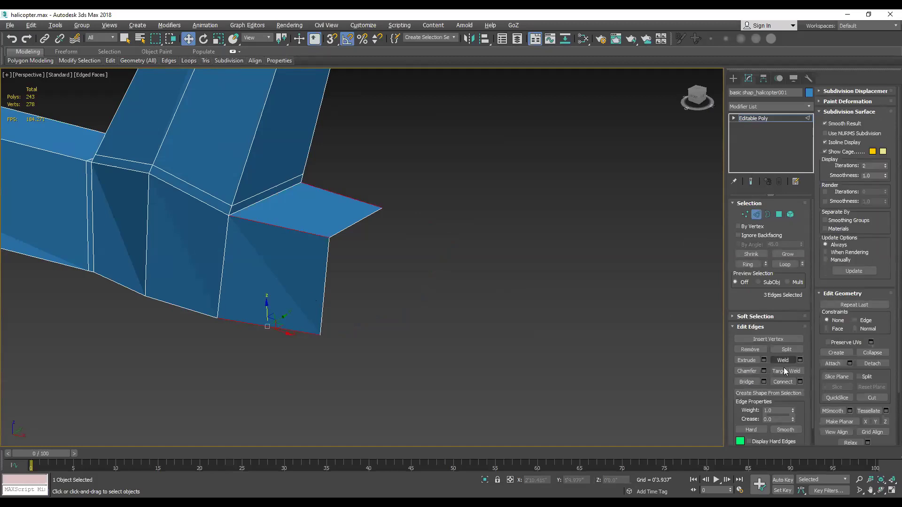
{"action": "left_click", "coordinate": [788, 383]}
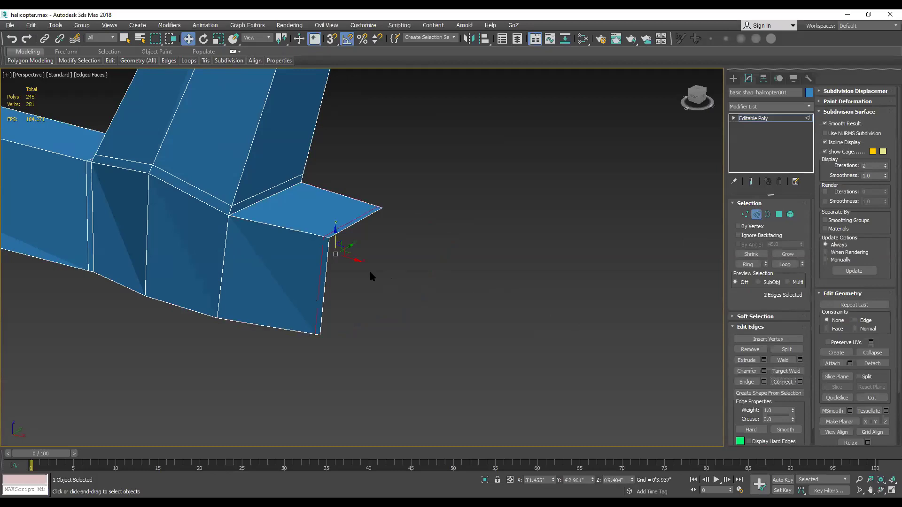
{"action": "left_click_drag", "start_coordinate": [361, 261], "coordinate": [280, 252]}
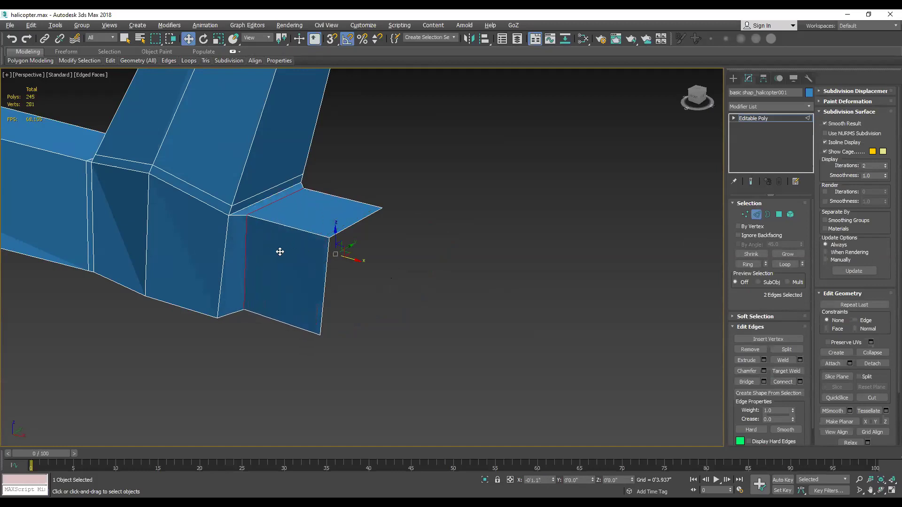
{"action": "key", "text": "ctrl+z"}
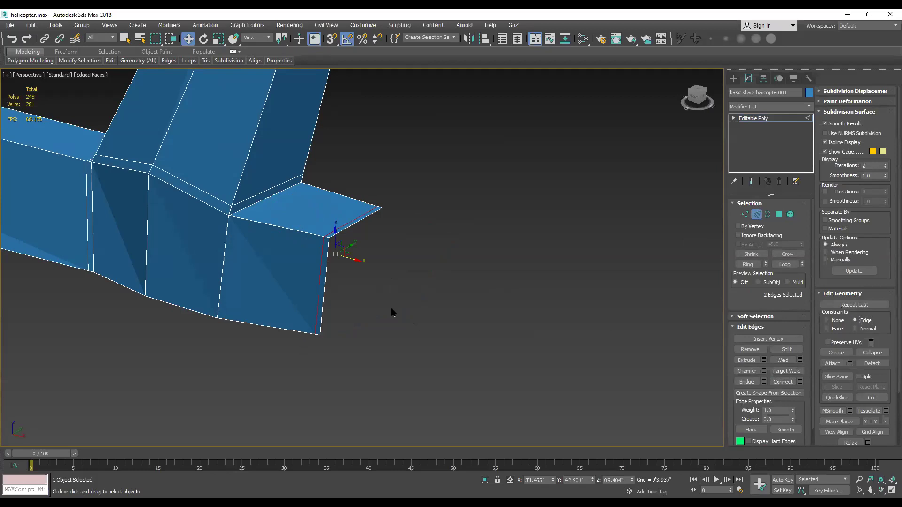
{"action": "mouse_move", "coordinate": [351, 259]}
{"action": "left_mouse_down"}
{"action": "mouse_move", "coordinate": [276, 254]}
{"action": "mouse_move", "coordinate": [342, 272]}
{"action": "left_mouse_up"}
Step: Try removing, deleting and extruding the corner edges, undoing each attempt
{"action": "scroll", "coordinate": [365, 280], "scroll_direction": "down", "scroll_amount": 5}
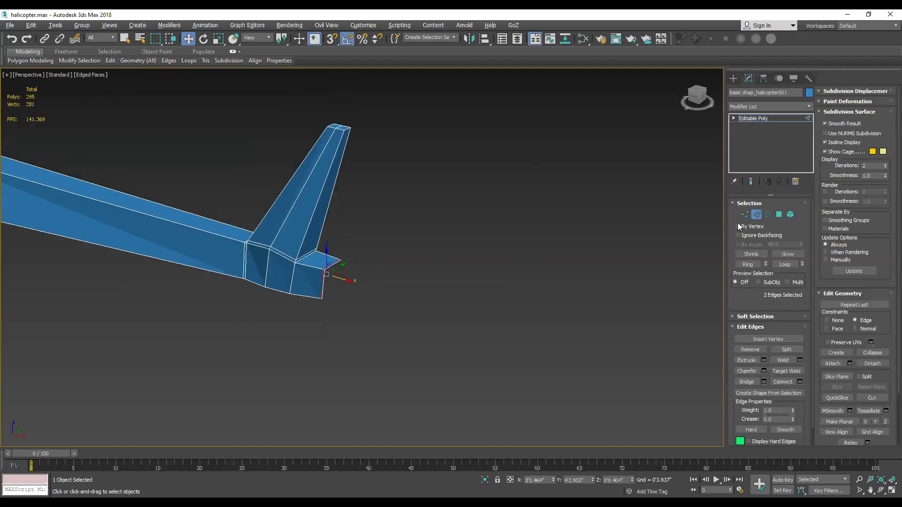
{"action": "scroll", "coordinate": [315, 288], "scroll_direction": "up", "scroll_amount": 4}
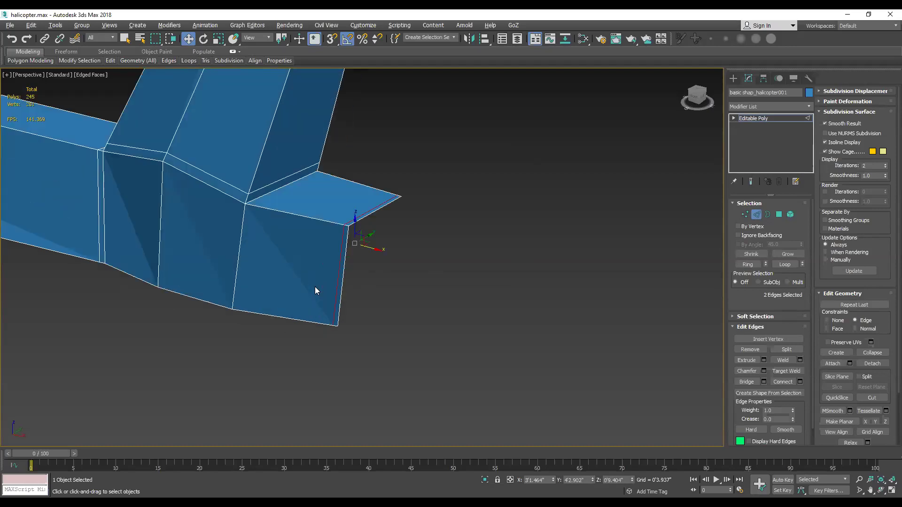
{"action": "scroll", "coordinate": [347, 233], "scroll_direction": "up", "scroll_amount": 1}
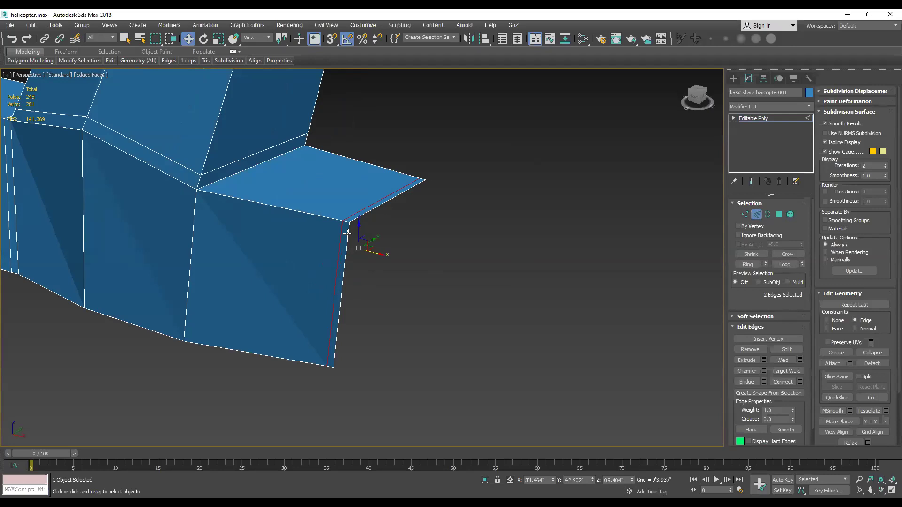
{"action": "key", "text": "BackSpace"}
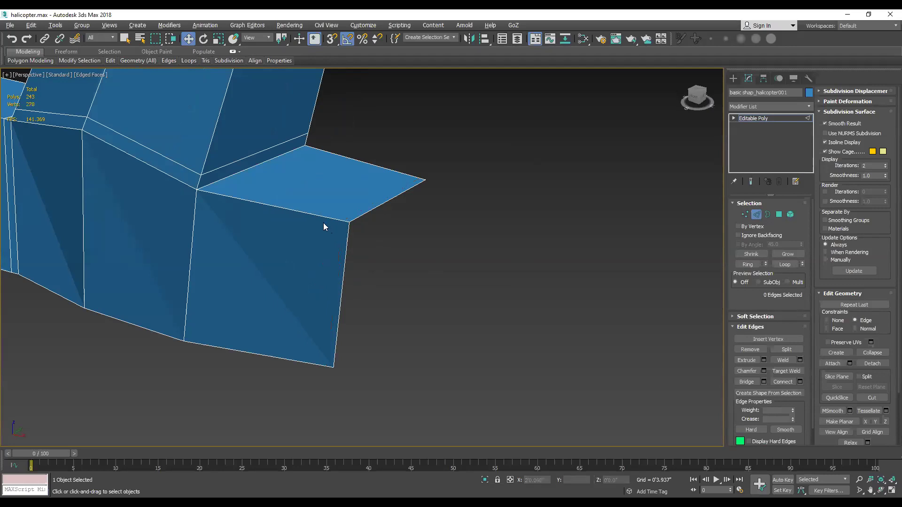
{"action": "key", "text": "ctrl+z"}
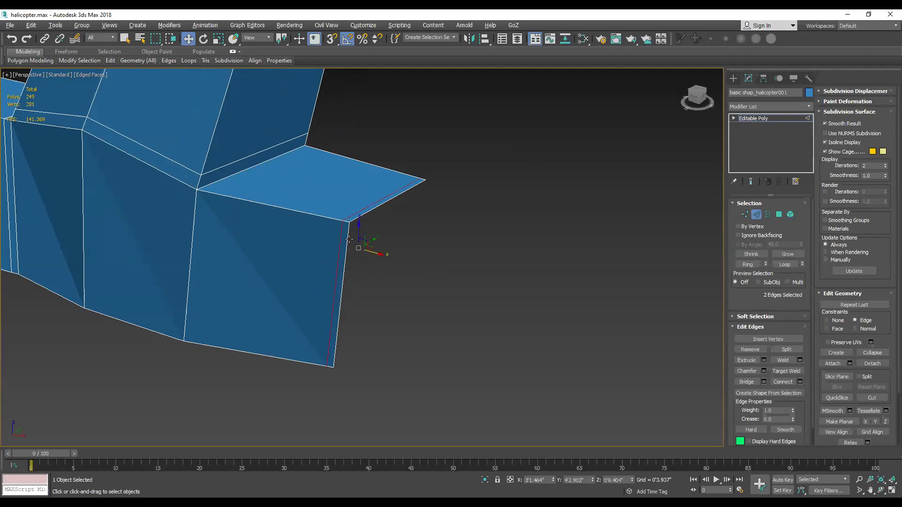
{"action": "key", "text": "Delete"}
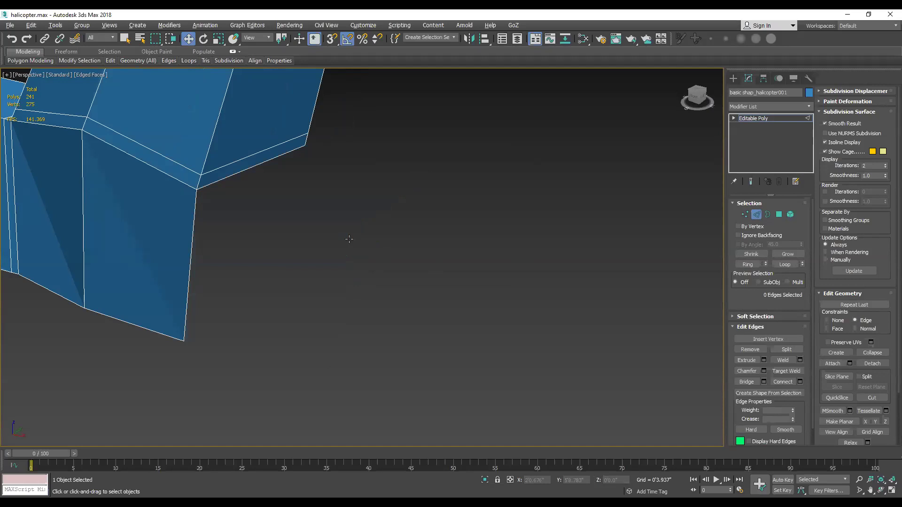
{"action": "left_click_drag", "start_coordinate": [349, 239], "coordinate": [349, 239], "text": "shift"}
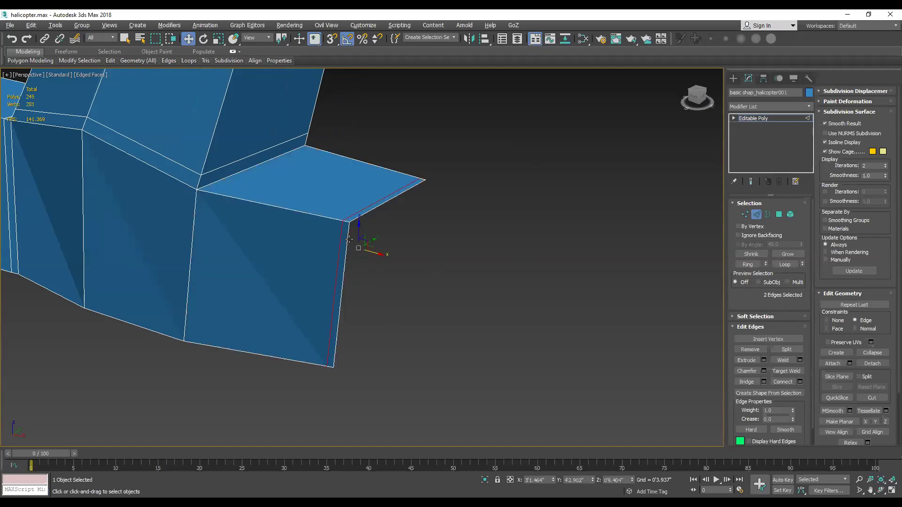
{"action": "key", "text": "ctrl+z"}
Step: Select the outermost body-corner vertex and add new edges around the corner
{"action": "left_click", "coordinate": [744, 216]}
{"action": "left_click_drag", "start_coordinate": [306, 222], "coordinate": [347, 236]}
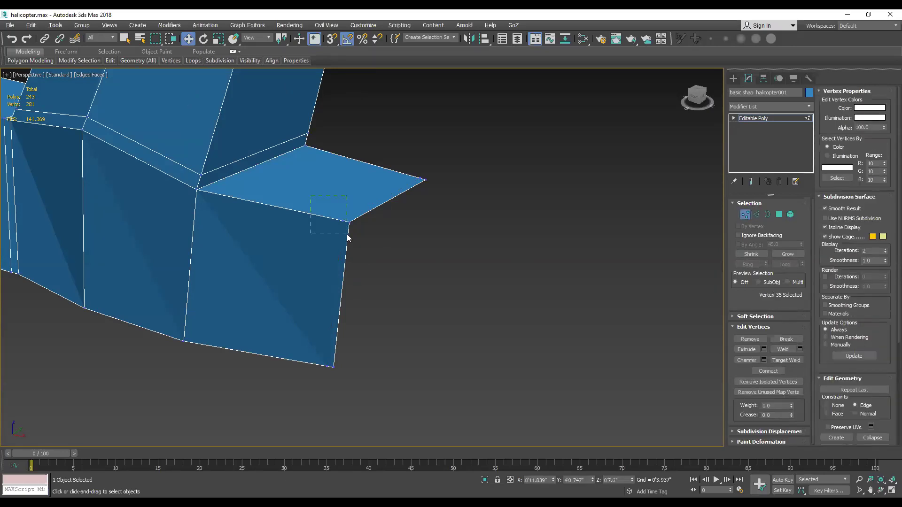
{"action": "key", "text": "z"}
{"action": "left_click", "coordinate": [336, 232]}
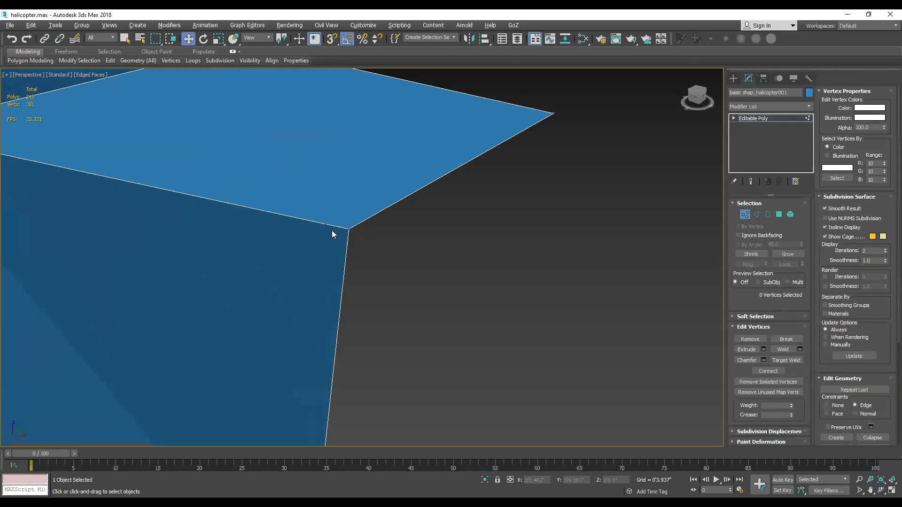
{"action": "left_click", "coordinate": [345, 229]}
{"action": "left_click", "coordinate": [359, 238]}
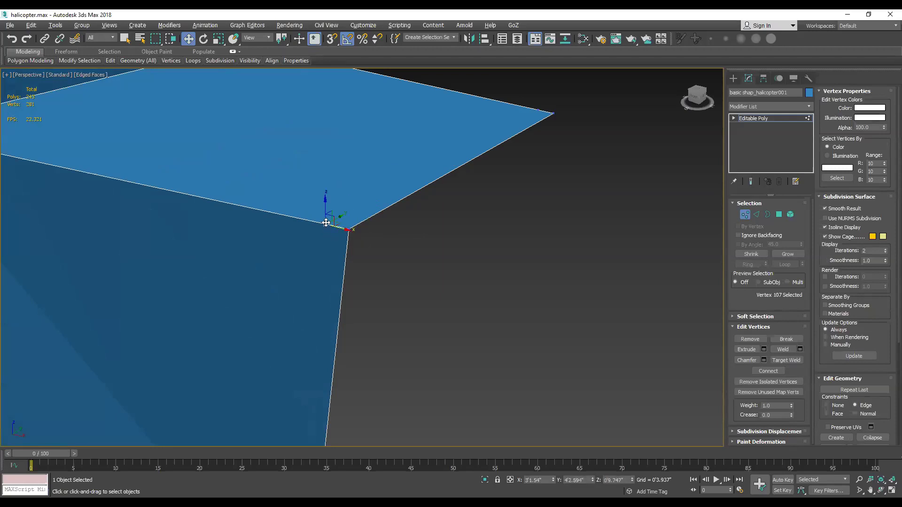
{"action": "key", "text": "ctrl+z"}
{"action": "key", "text": "ctrl+y"}
{"action": "key", "text": "ctrl+z"}
{"action": "key", "text": "ctrl+y"}
{"action": "key", "text": "ctrl+z"}
{"action": "key", "text": "ctrl+y"}
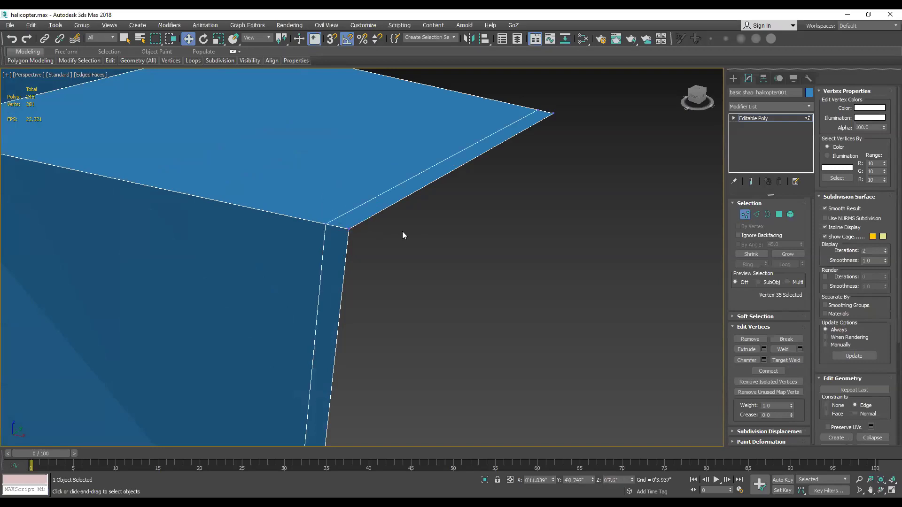
Step: Remove the two new corner edges, leaving 278 vertices and 243 polys
{"action": "left_click", "coordinate": [757, 215]}
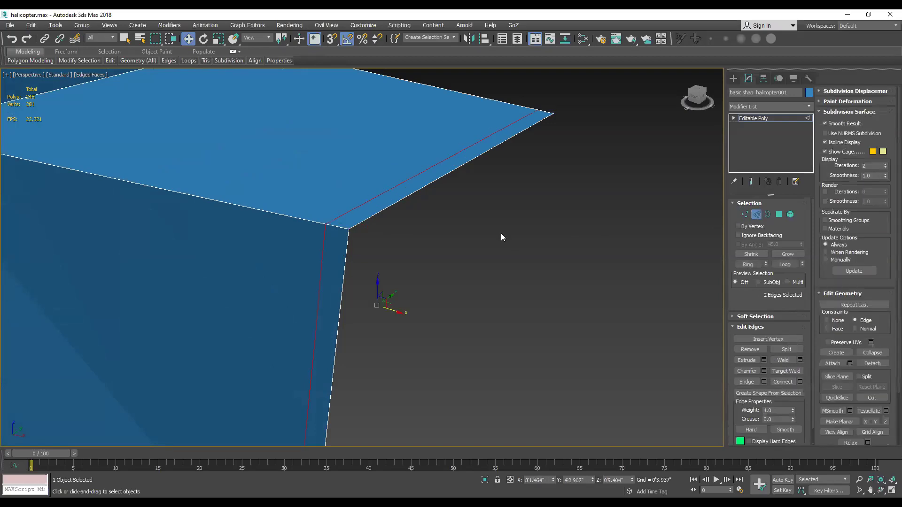
{"action": "key", "text": "ctrl+BackSpace"}
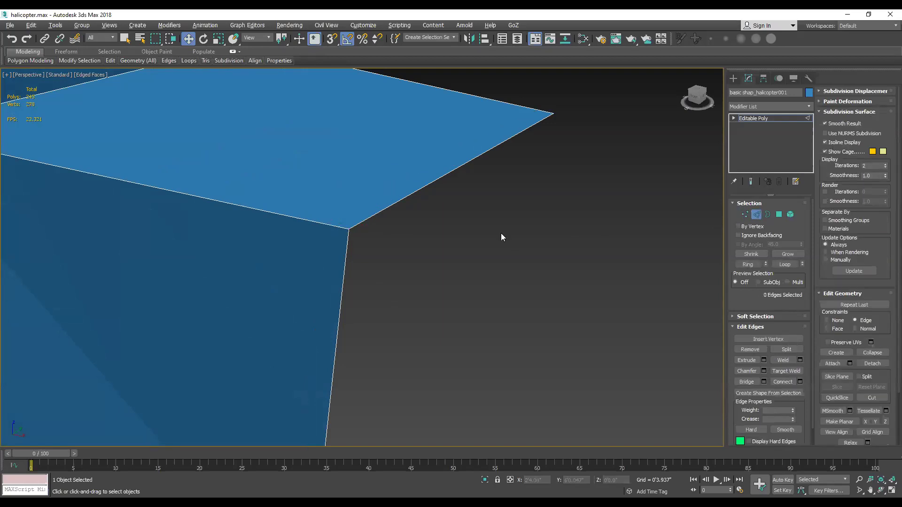
{"action": "key", "text": "z"}
{"action": "scroll", "coordinate": [501, 240], "scroll_direction": "up", "scroll_amount": 4}
{"action": "left_click", "coordinate": [477, 209]}
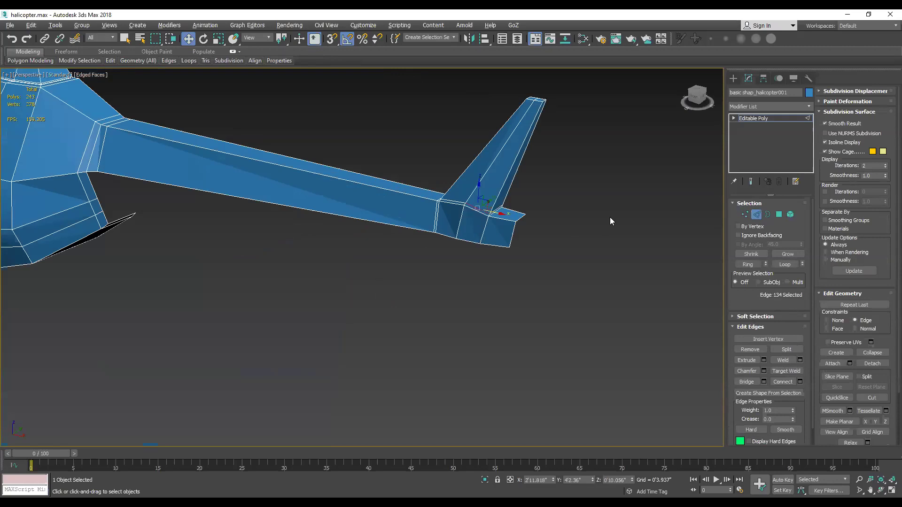
{"action": "scroll", "coordinate": [386, 243], "scroll_direction": "down", "scroll_amount": 3}
Step: Unhide all, hide the edited helicopter copy, and frame the remaining helicopter
{"action": "right_click", "coordinate": [386, 239]}
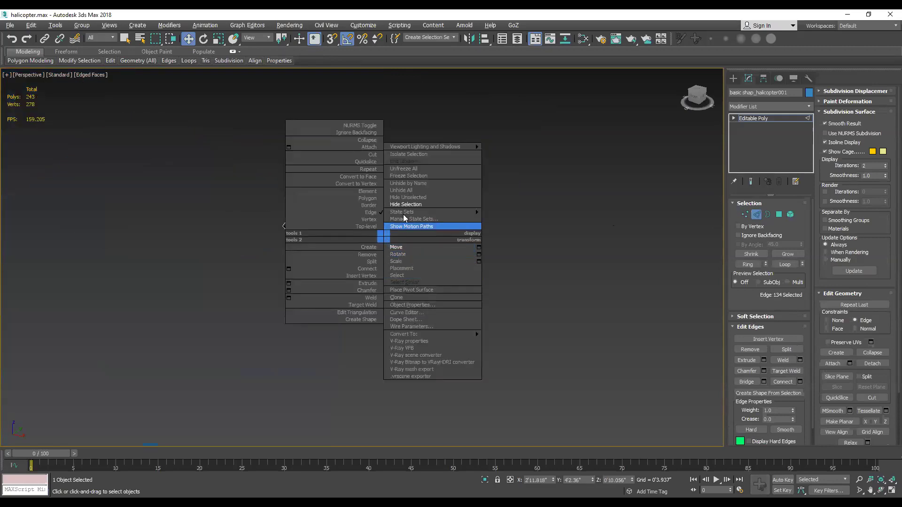
{"action": "left_click", "coordinate": [402, 190]}
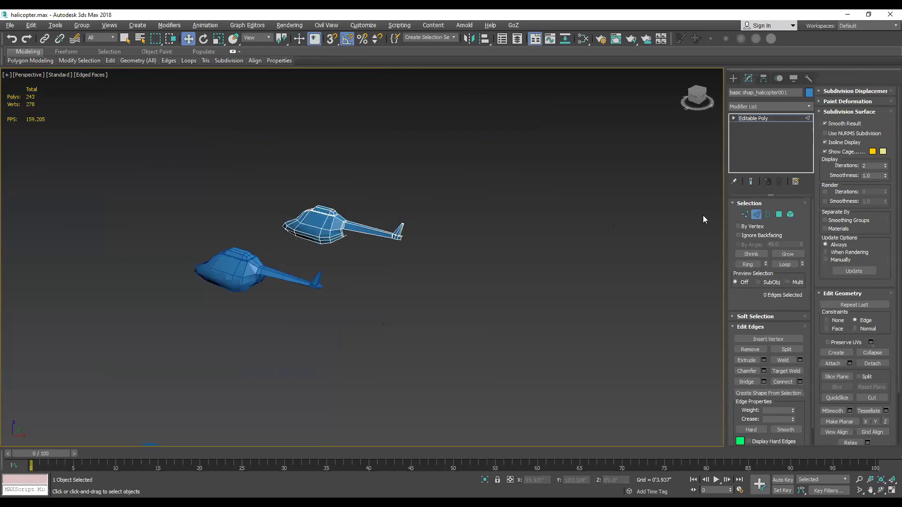
{"action": "left_click", "coordinate": [743, 210]}
{"action": "right_click", "coordinate": [311, 226]}
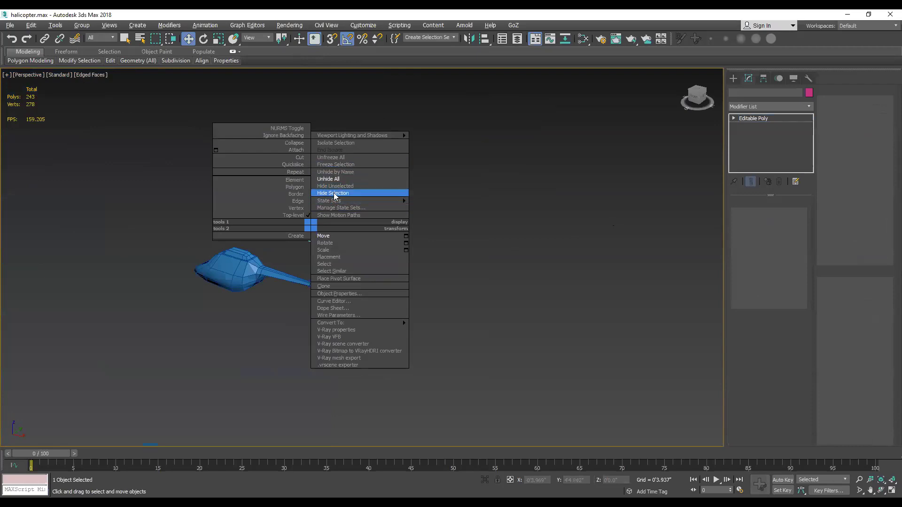
{"action": "left_click", "coordinate": [336, 194]}
{"action": "left_click", "coordinate": [251, 274]}
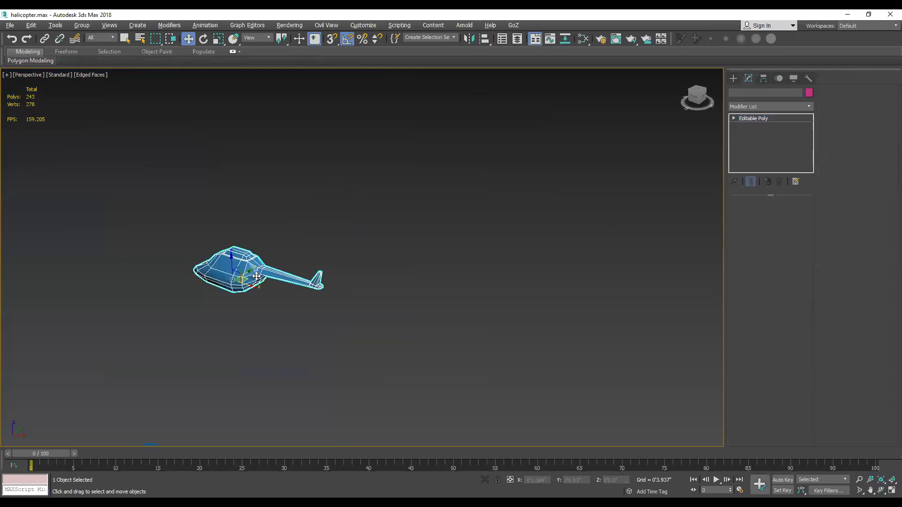
{"action": "key", "text": "z"}
{"action": "mouse_move", "coordinate": [284, 268]}
{"action": "middle_mouse_down", "text": "alt"}
{"action": "mouse_move", "coordinate": [308, 253]}
{"action": "mouse_move", "coordinate": [297, 249]}
{"action": "mouse_move", "coordinate": [296, 276]}
{"action": "mouse_move", "coordinate": [240, 284]}
{"action": "mouse_move", "coordinate": [250, 287]}
{"action": "middle_mouse_up", "text": "alt"}
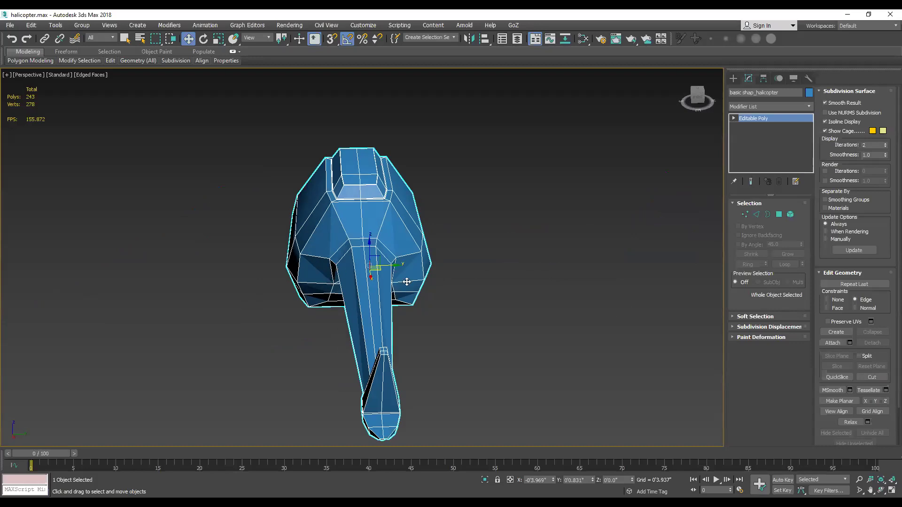
{"action": "key", "text": "t"}
{"action": "scroll", "coordinate": [399, 270], "scroll_direction": "down", "scroll_amount": 5}
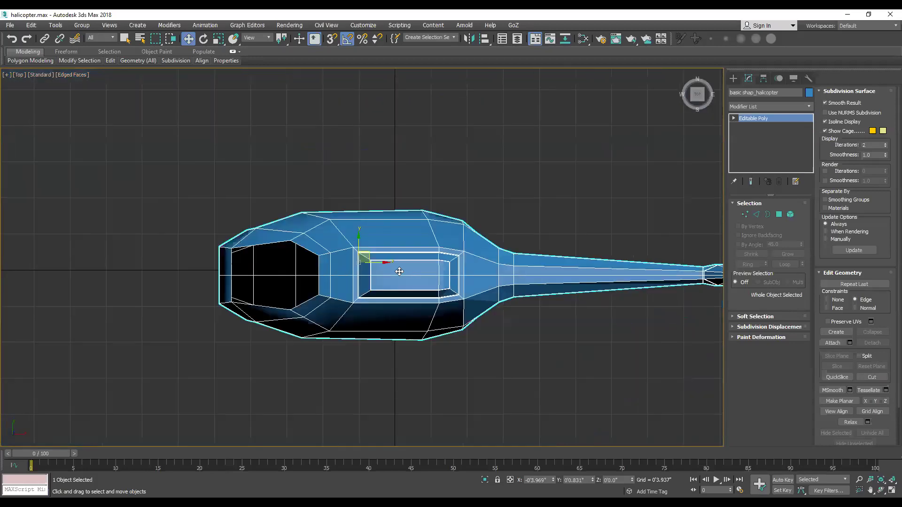
{"action": "scroll", "coordinate": [399, 270], "scroll_direction": "down", "scroll_amount": 3}
{"action": "left_click", "coordinate": [779, 215]}
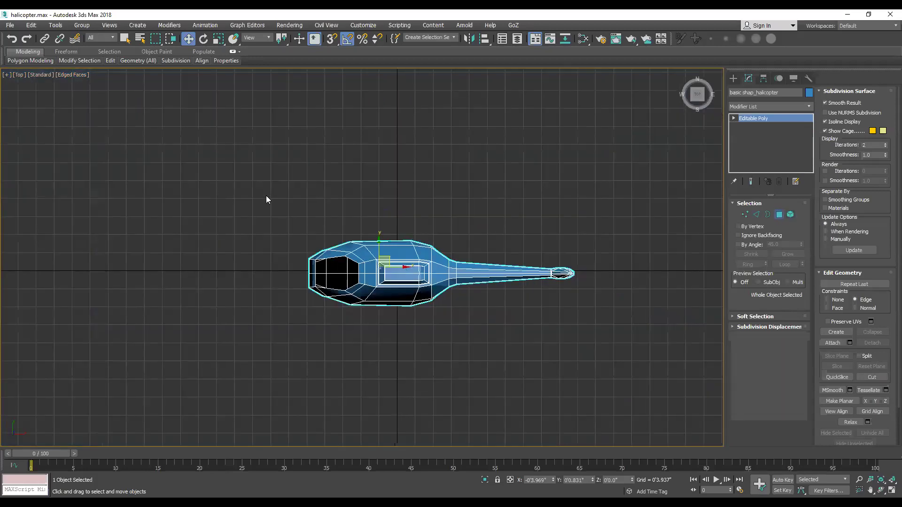
{"action": "left_click_drag", "start_coordinate": [245, 190], "coordinate": [601, 272]}
{"action": "scroll", "coordinate": [540, 272], "scroll_direction": "up", "scroll_amount": 3}
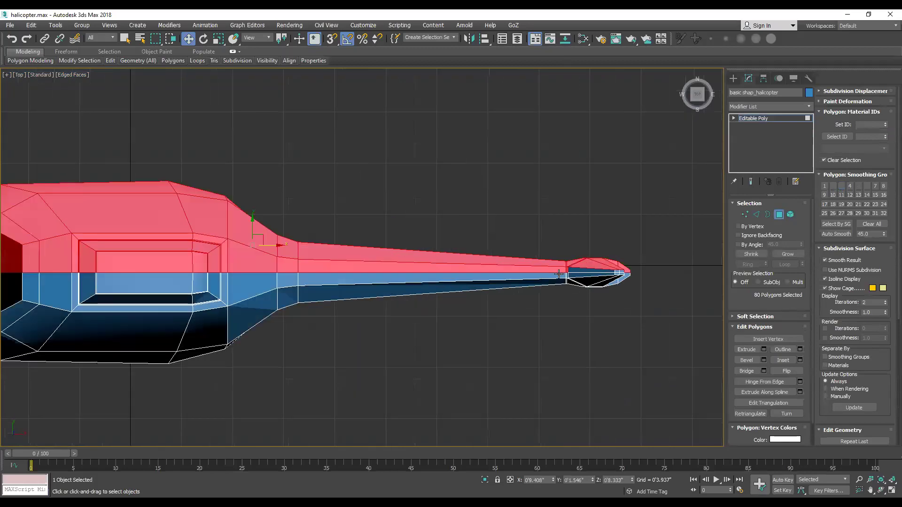
{"action": "scroll", "coordinate": [533, 242], "scroll_direction": "up", "scroll_amount": 5}
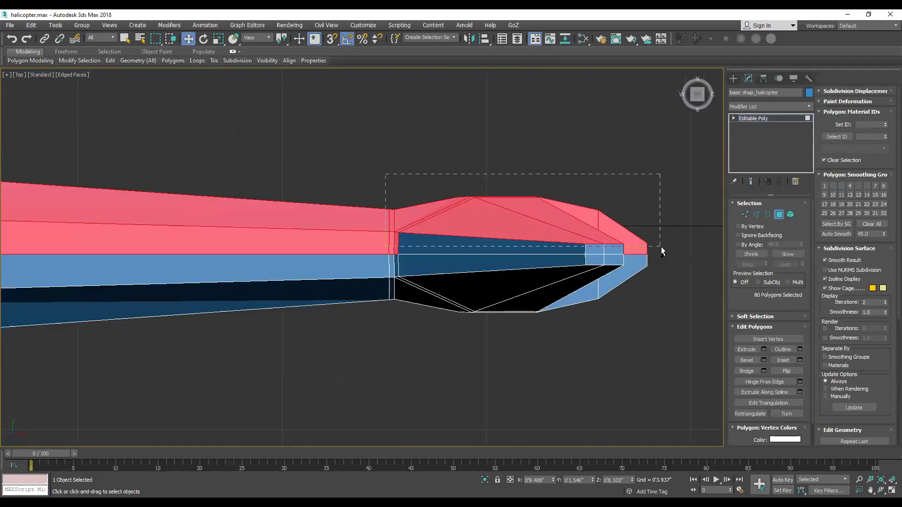
{"action": "left_click_drag", "start_coordinate": [653, 253], "coordinate": [664, 246], "text": "ctrl"}
{"action": "scroll", "coordinate": [617, 253], "scroll_direction": "down", "scroll_amount": 5}
{"action": "mouse_move", "coordinate": [616, 252]}
{"action": "middle_mouse_down", "text": "alt"}
{"action": "mouse_move", "coordinate": [501, 193]}
{"action": "mouse_move", "coordinate": [533, 161]}
{"action": "mouse_move", "coordinate": [381, 234]}
{"action": "mouse_move", "coordinate": [480, 246]}
{"action": "middle_mouse_up", "text": "alt"}
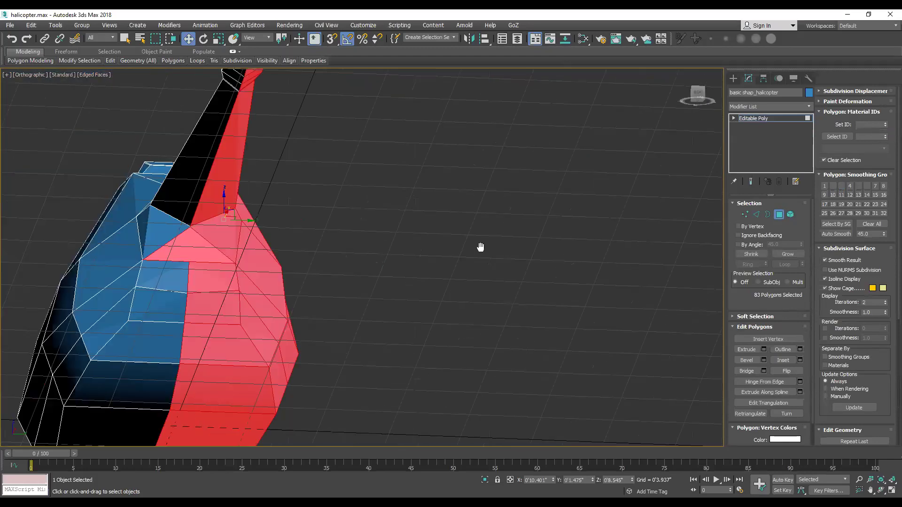
{"action": "left_click_drag", "start_coordinate": [238, 280], "coordinate": [238, 280], "text": "alt"}
{"action": "mouse_move", "coordinate": [282, 294]}
{"action": "middle_mouse_down", "text": "alt"}
{"action": "mouse_move", "coordinate": [284, 328]}
{"action": "mouse_move", "coordinate": [429, 324]}
{"action": "middle_mouse_up", "text": "alt"}
{"action": "left_click", "coordinate": [280, 262], "text": "ctrl"}
{"action": "scroll", "coordinate": [290, 271], "scroll_direction": "down", "scroll_amount": 5}
{"action": "middle_click_drag", "start_coordinate": [475, 296], "coordinate": [475, 287], "text": "alt"}
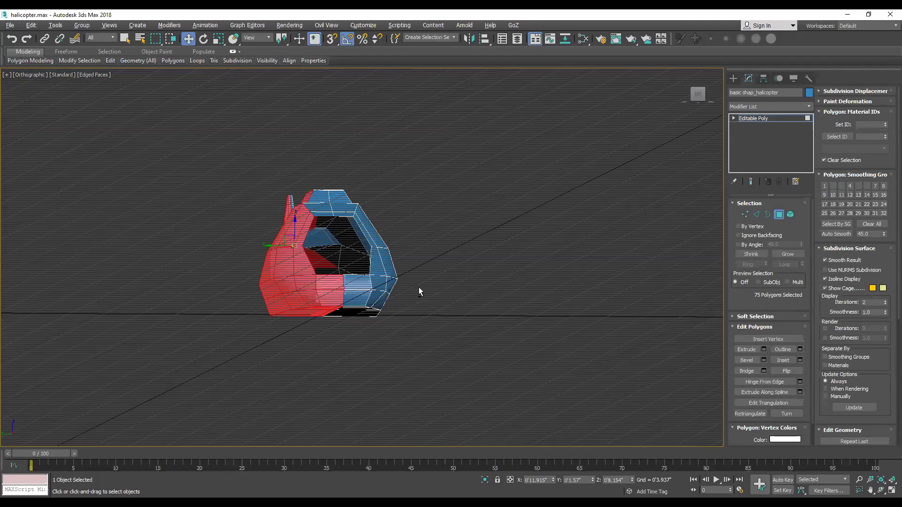
{"action": "middle_click_drag", "start_coordinate": [380, 290], "coordinate": [258, 236], "text": "alt"}
{"action": "middle_click_drag", "start_coordinate": [314, 241], "coordinate": [294, 285], "text": "alt"}
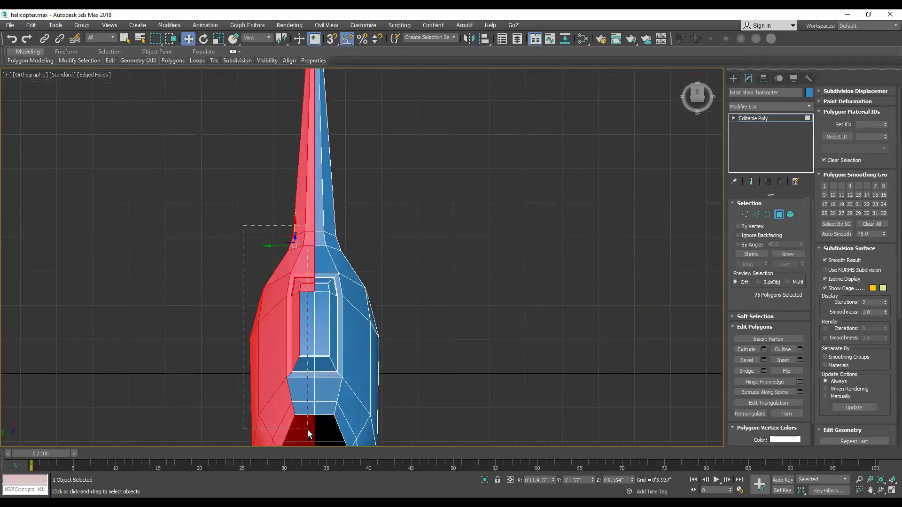
{"action": "left_click_drag", "start_coordinate": [306, 421], "coordinate": [308, 429], "text": "ctrl"}
{"action": "key", "text": "ctrl+d"}
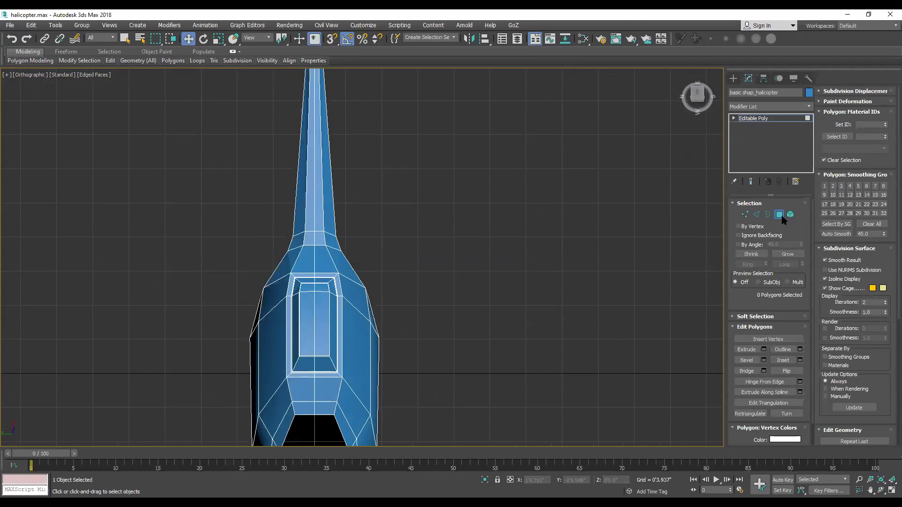
{"action": "left_click", "coordinate": [780, 214]}
{"action": "key", "text": "p"}
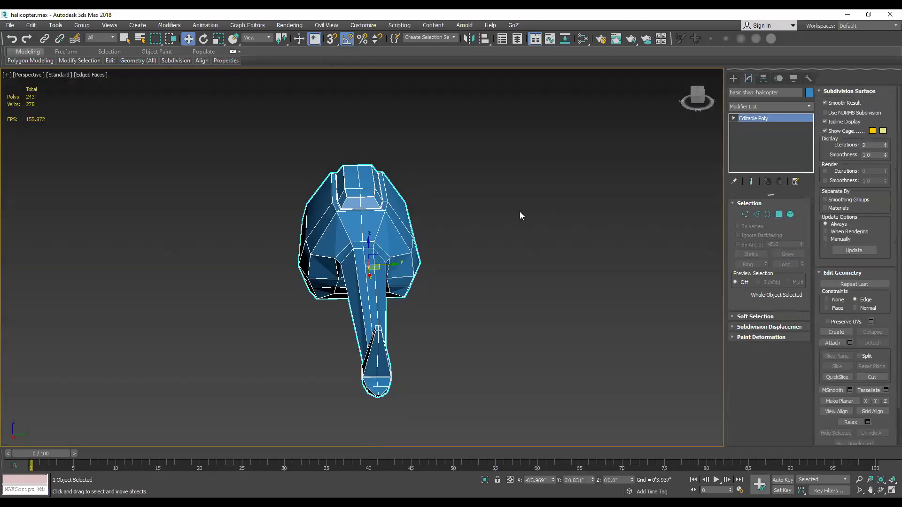
{"action": "mouse_move", "coordinate": [393, 227]}
{"action": "middle_mouse_down", "text": "alt"}
{"action": "mouse_move", "coordinate": [503, 235]}
{"action": "mouse_move", "coordinate": [468, 242]}
{"action": "mouse_move", "coordinate": [486, 225]}
{"action": "mouse_move", "coordinate": [345, 206]}
{"action": "middle_mouse_up", "text": "alt"}
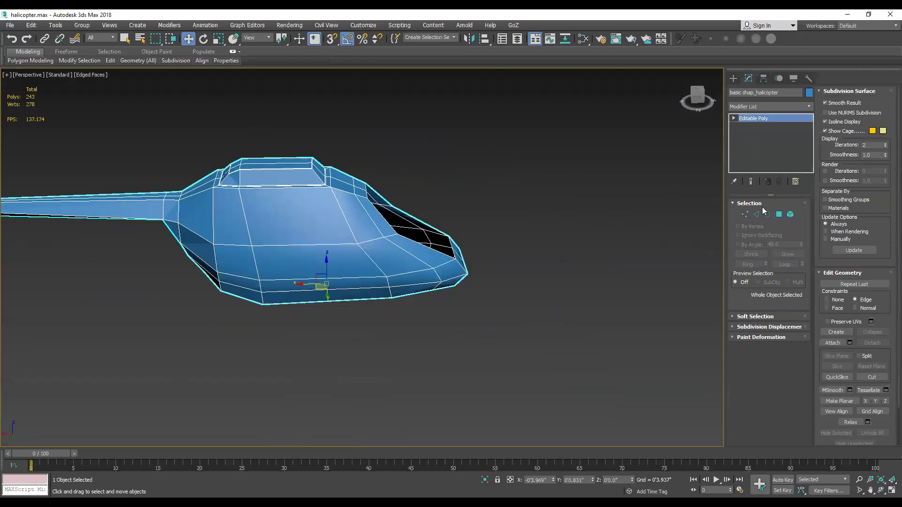
{"action": "left_click", "coordinate": [600, 175]}
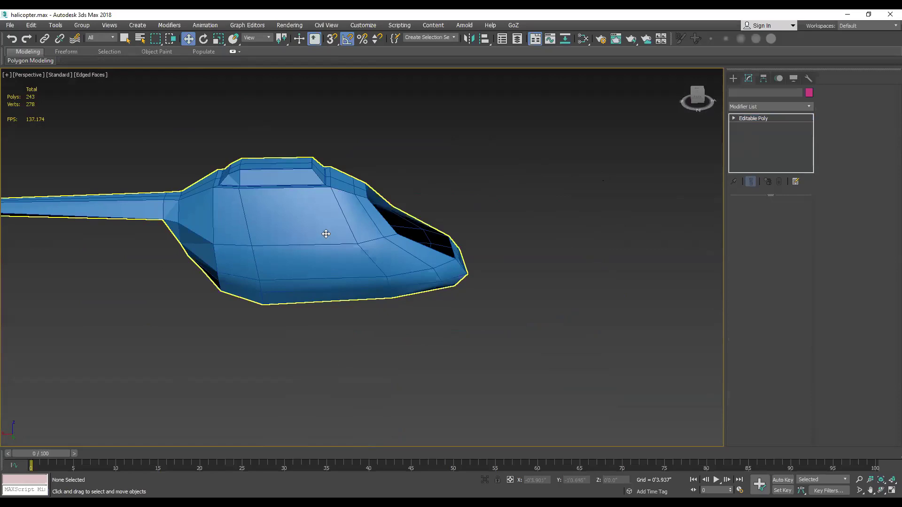
{"action": "left_click", "coordinate": [325, 234]}
{"action": "scroll", "coordinate": [325, 233], "scroll_direction": "down", "scroll_amount": 5}
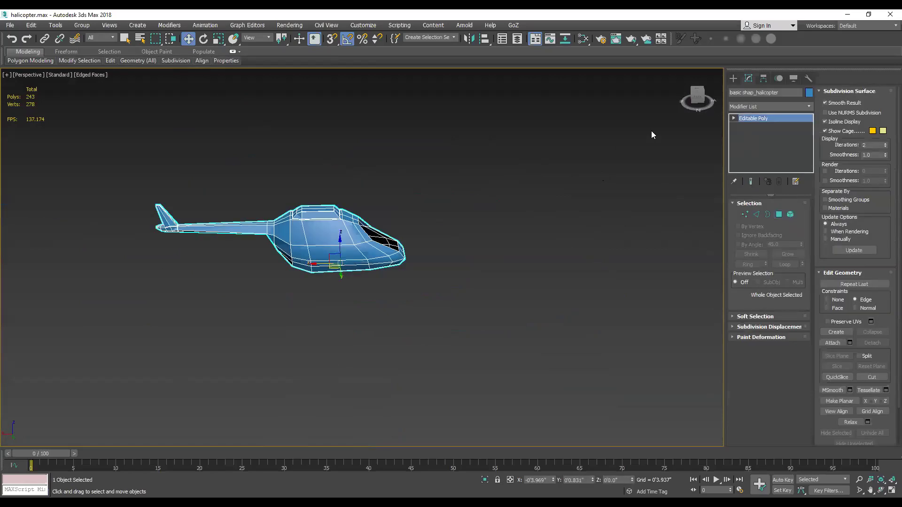
{"action": "left_click", "coordinate": [748, 106]}
{"action": "type", "text": "sym"}
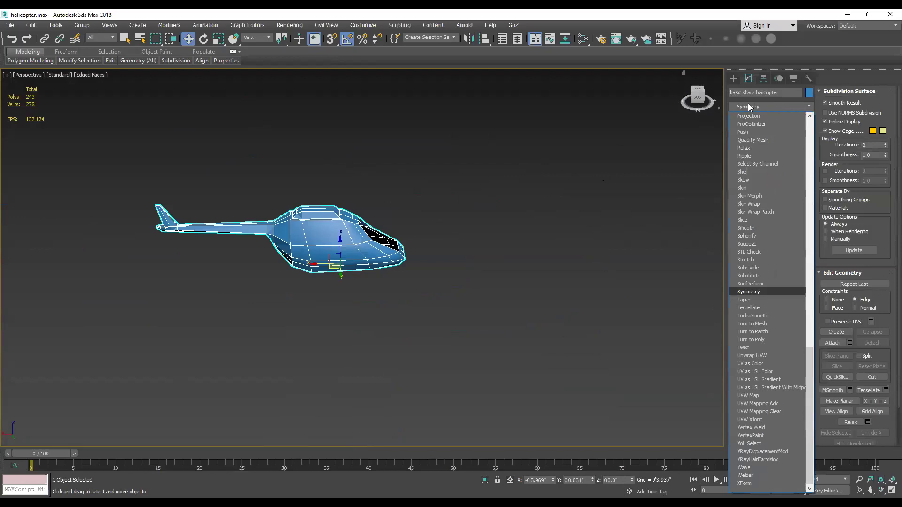
{"action": "key", "text": "Return"}
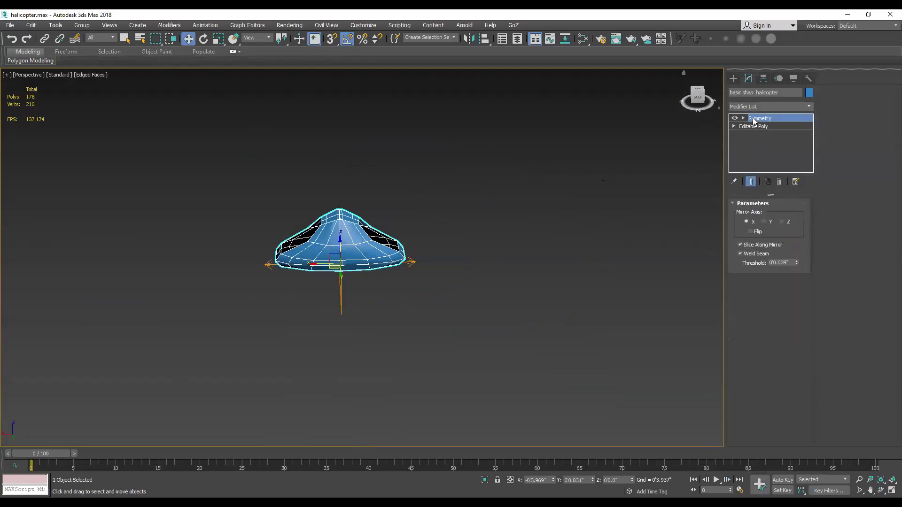
{"action": "left_click", "coordinate": [743, 119]}
{"action": "left_click", "coordinate": [758, 127]}
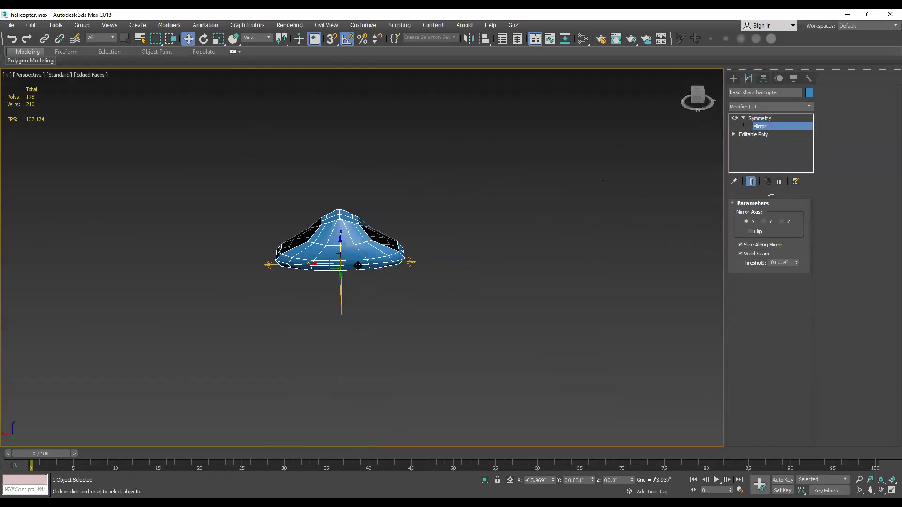
{"action": "mouse_move", "coordinate": [316, 263]}
{"action": "left_mouse_down"}
{"action": "mouse_move", "coordinate": [381, 268]}
{"action": "mouse_move", "coordinate": [331, 266]}
{"action": "left_mouse_up"}
{"action": "left_click", "coordinate": [750, 232]}
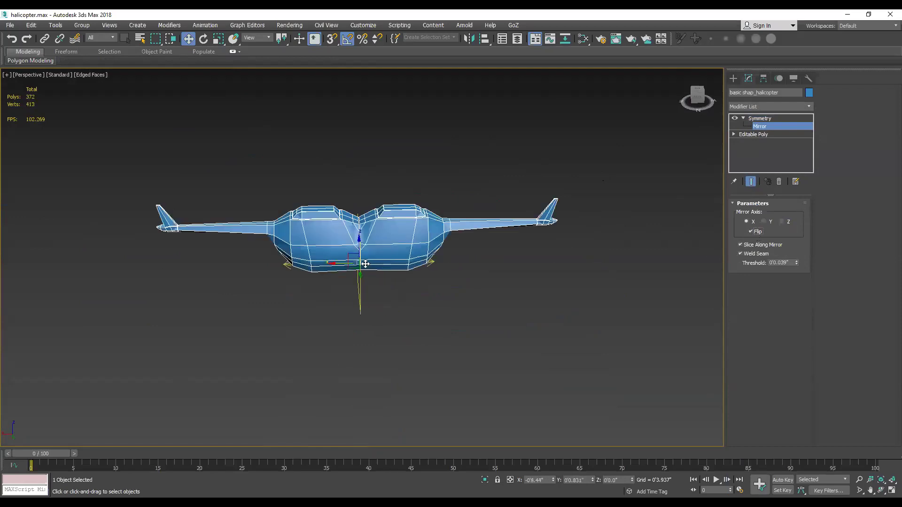
{"action": "mouse_move", "coordinate": [344, 264]}
{"action": "left_mouse_down"}
{"action": "mouse_move", "coordinate": [397, 264]}
{"action": "mouse_move", "coordinate": [127, 268]}
{"action": "mouse_move", "coordinate": [411, 302]}
{"action": "mouse_move", "coordinate": [342, 304]}
{"action": "mouse_move", "coordinate": [410, 308]}
{"action": "mouse_move", "coordinate": [366, 312]}
{"action": "mouse_move", "coordinate": [415, 305]}
{"action": "left_mouse_up"}
{"action": "middle_click_drag", "start_coordinate": [424, 301], "coordinate": [270, 303], "text": "alt"}
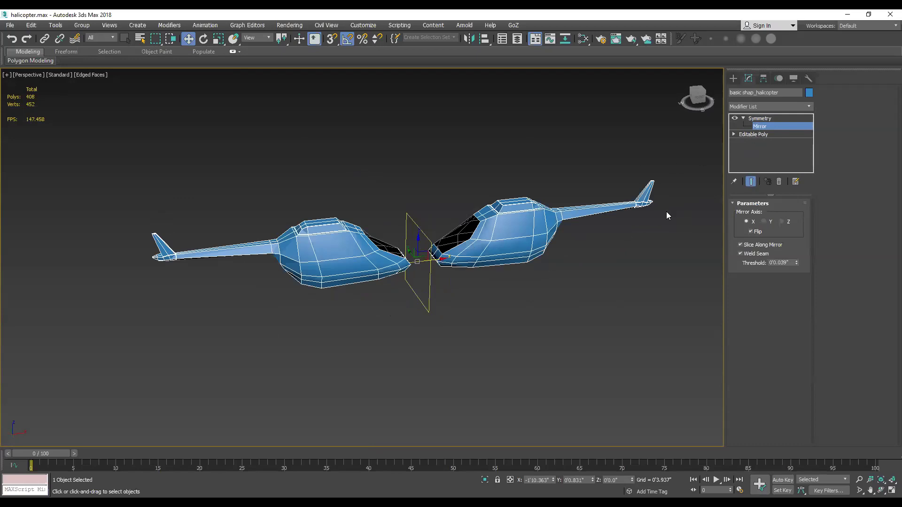
{"action": "left_click", "coordinate": [760, 118]}
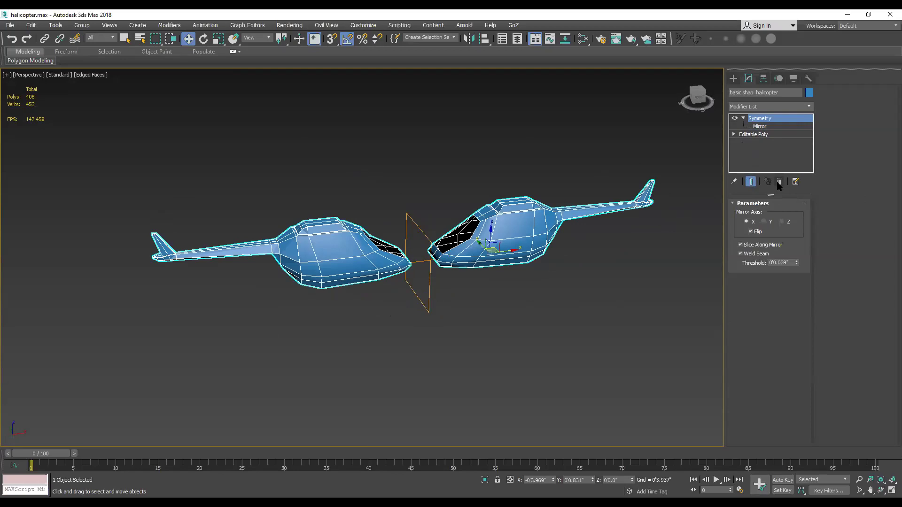
{"action": "left_click", "coordinate": [778, 182]}
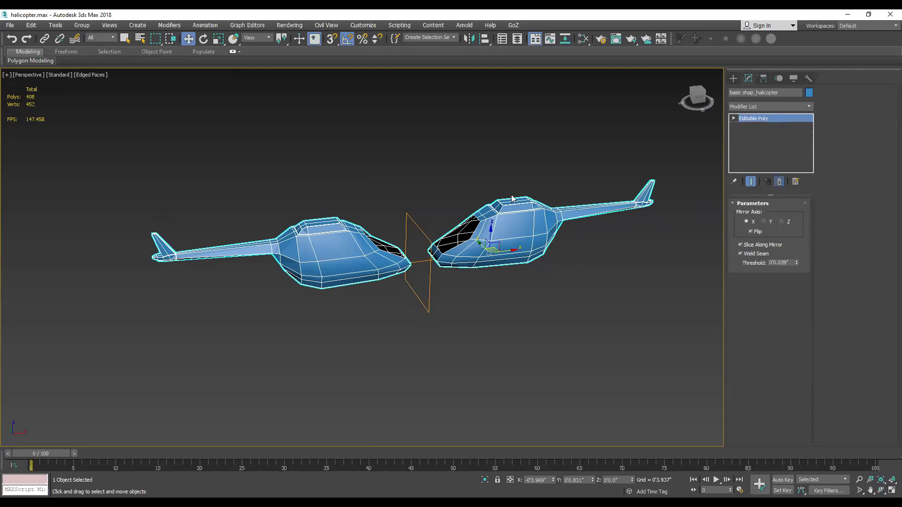
{"action": "middle_click_drag", "start_coordinate": [493, 201], "coordinate": [399, 282], "text": "alt"}
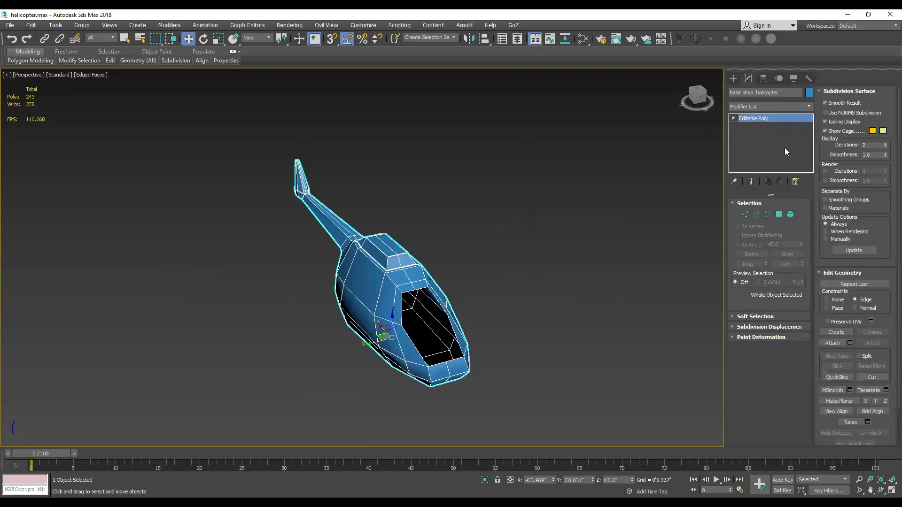
Step: Enable Use NURMS Subdivision and orbit to preview the smoothed helicopter
{"action": "left_click", "coordinate": [758, 105]}
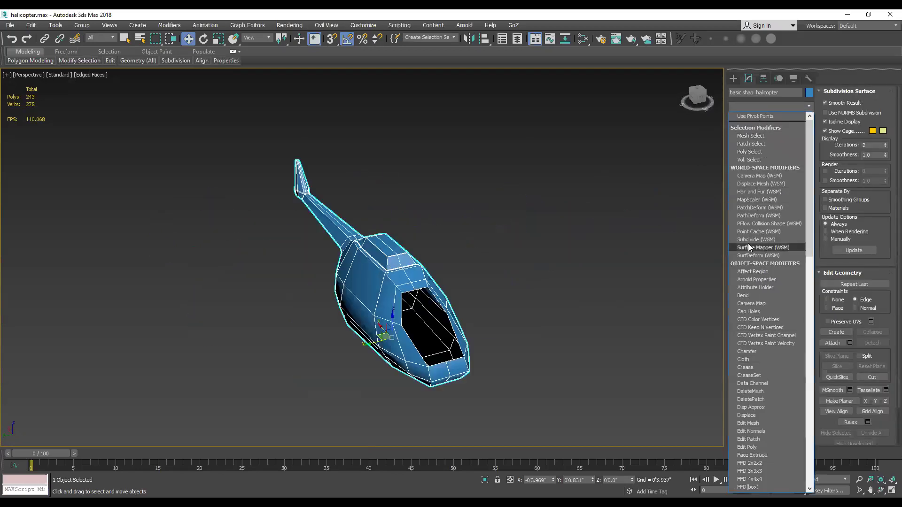
{"action": "left_click", "coordinate": [503, 238]}
{"action": "mouse_move", "coordinate": [412, 274]}
{"action": "middle_mouse_down", "text": "alt"}
{"action": "mouse_move", "coordinate": [522, 259]}
{"action": "mouse_move", "coordinate": [538, 197]}
{"action": "middle_mouse_up", "text": "alt"}
{"action": "scroll", "coordinate": [526, 253], "scroll_direction": "up", "scroll_amount": 5}
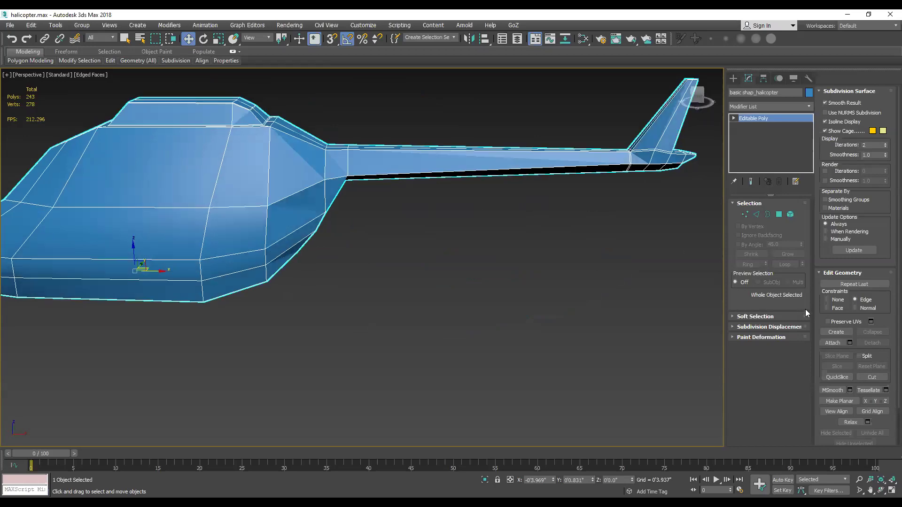
{"action": "scroll", "coordinate": [817, 371], "scroll_direction": "down", "scroll_amount": 2}
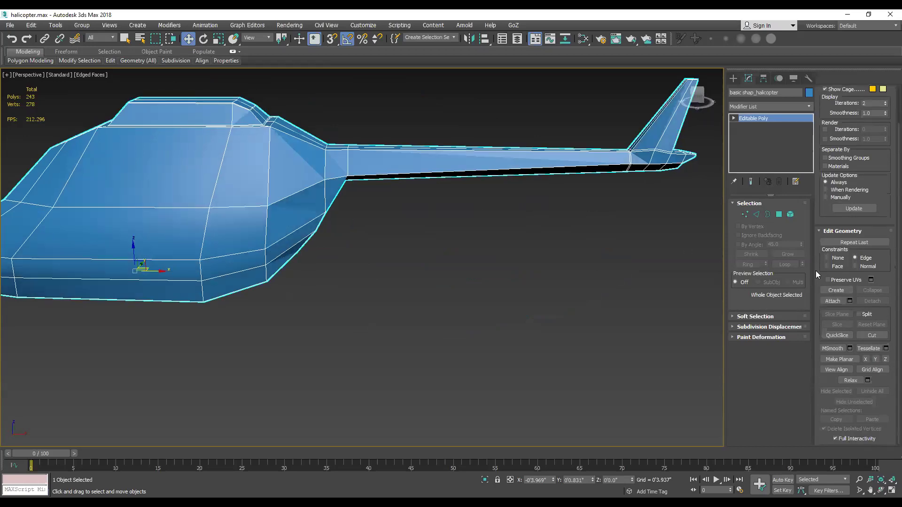
{"action": "scroll", "coordinate": [823, 196], "scroll_direction": "up", "scroll_amount": 2}
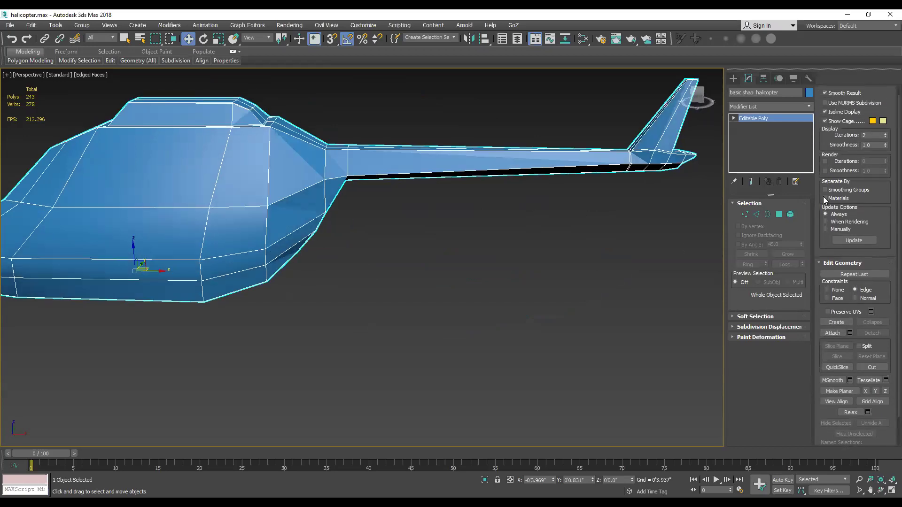
{"action": "scroll", "coordinate": [826, 141], "scroll_direction": "up", "scroll_amount": 1}
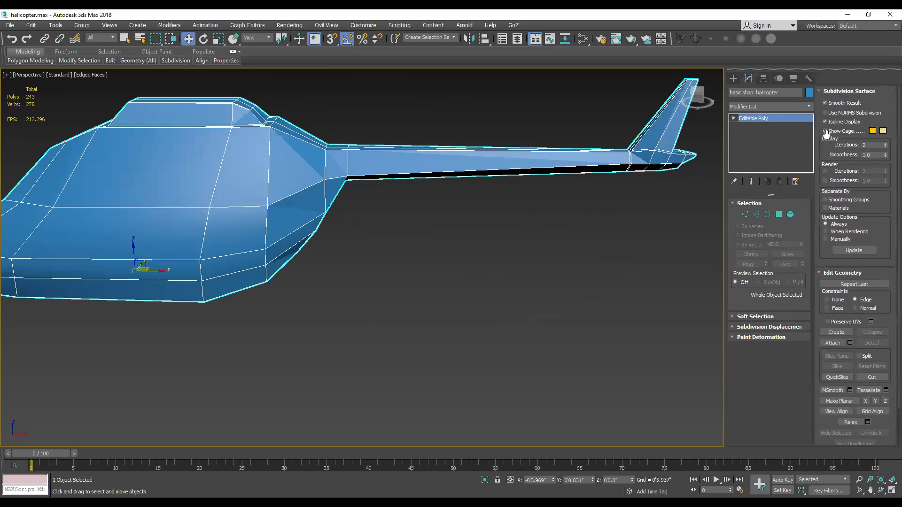
{"action": "left_click", "coordinate": [825, 114]}
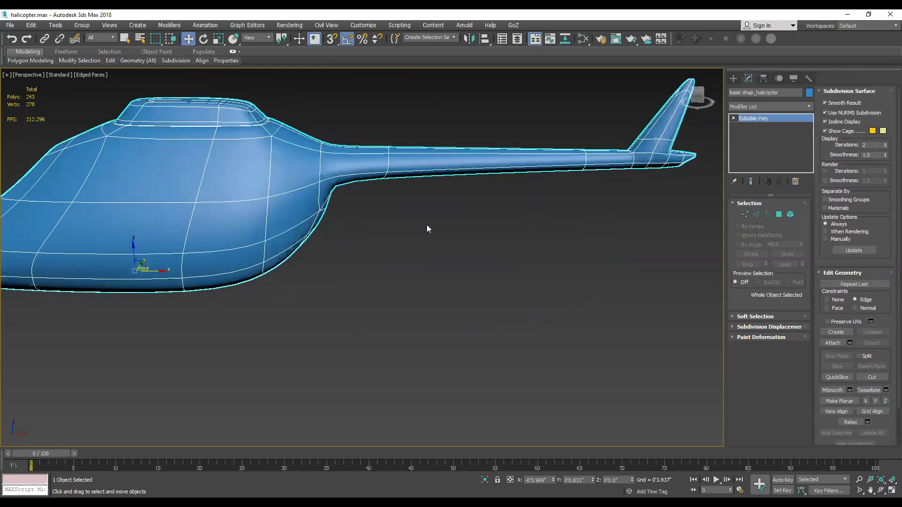
{"action": "left_click", "coordinate": [428, 225]}
{"action": "scroll", "coordinate": [402, 228], "scroll_direction": "down", "scroll_amount": 3}
{"action": "mouse_move", "coordinate": [399, 229]}
{"action": "middle_mouse_down", "text": "alt"}
{"action": "mouse_move", "coordinate": [581, 229]}
{"action": "mouse_move", "coordinate": [387, 231]}
{"action": "mouse_move", "coordinate": [401, 233]}
{"action": "middle_mouse_up", "text": "alt"}
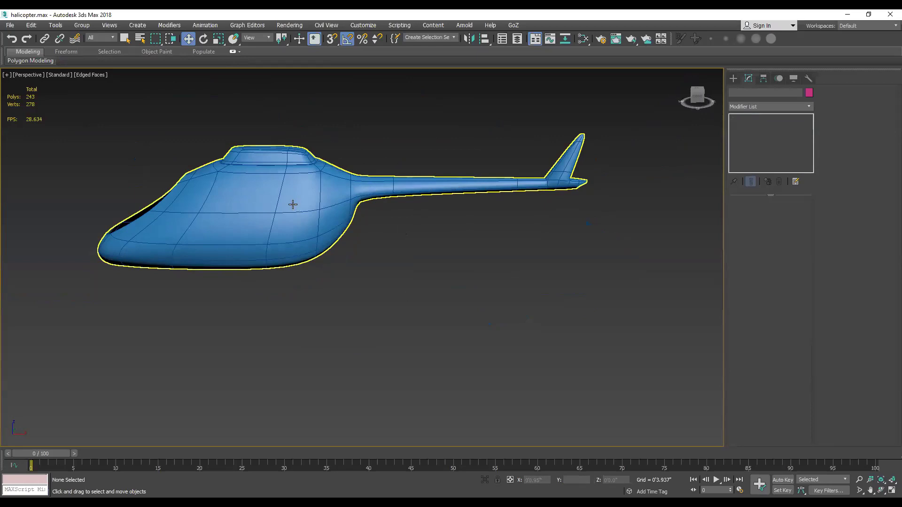
Step: Turn NURMS smoothing off and select a group of body vertices at Vertex level
{"action": "left_click", "coordinate": [278, 202]}
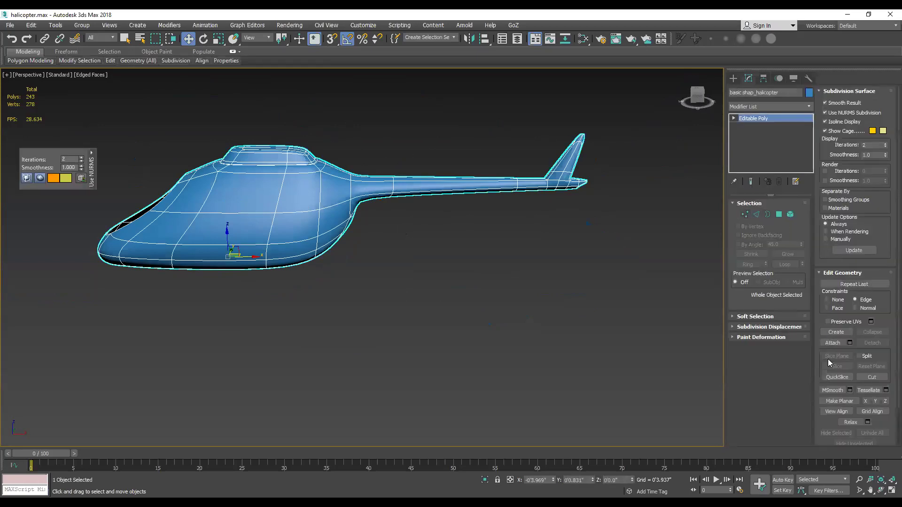
{"action": "left_click", "coordinate": [825, 112]}
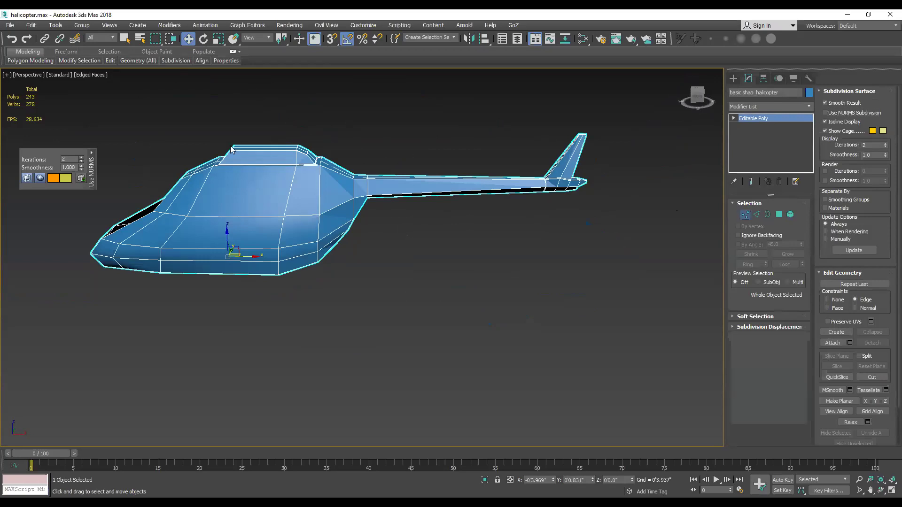
{"action": "key", "text": "1"}
{"action": "left_click_drag", "start_coordinate": [255, 115], "coordinate": [380, 314]}
Step: Select body and tail vertices and shift them along X
{"action": "mouse_move", "coordinate": [381, 313]}
{"action": "middle_mouse_down", "text": "alt"}
{"action": "mouse_move", "coordinate": [330, 278]}
{"action": "mouse_move", "coordinate": [334, 306]}
{"action": "mouse_move", "coordinate": [318, 260]}
{"action": "mouse_move", "coordinate": [470, 244]}
{"action": "middle_mouse_up", "text": "alt"}
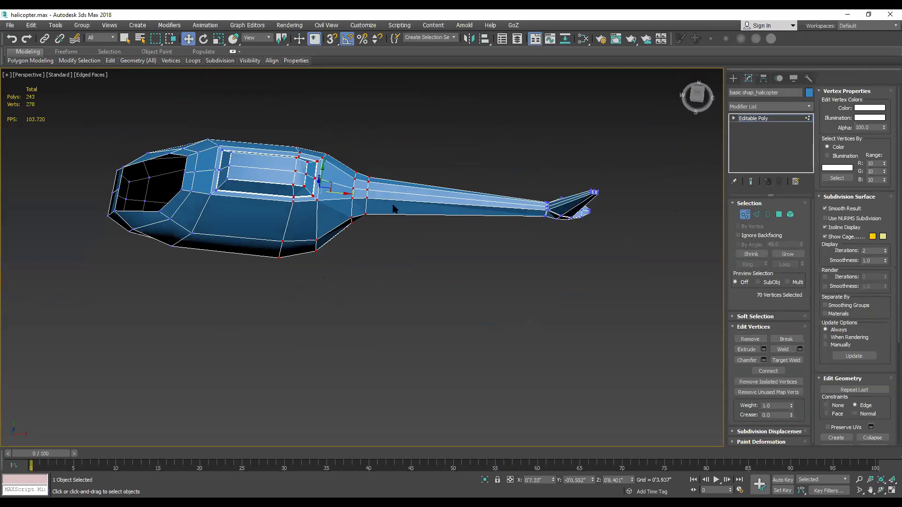
{"action": "left_click_drag", "start_coordinate": [604, 241], "coordinate": [531, 176], "text": "ctrl"}
{"action": "scroll", "coordinate": [883, 328], "scroll_direction": "down", "scroll_amount": 4}
{"action": "scroll", "coordinate": [852, 339], "scroll_direction": "down", "scroll_amount": 1}
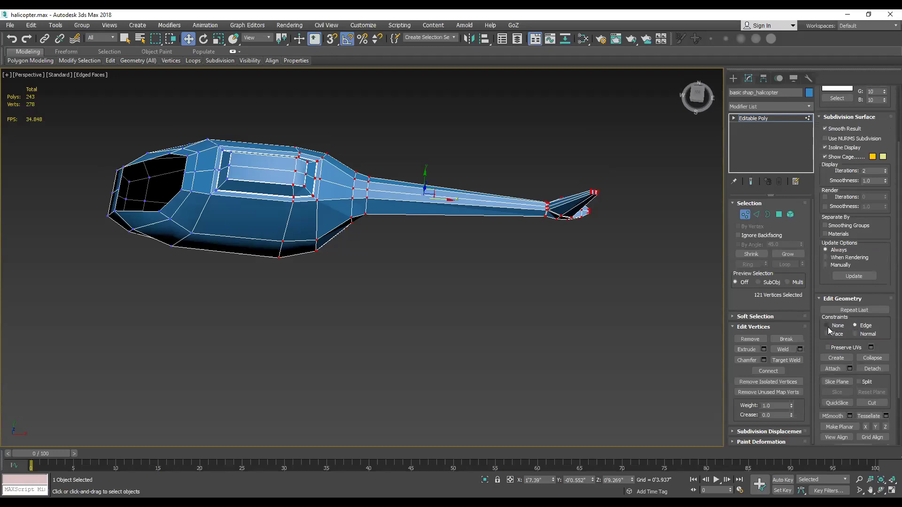
{"action": "left_click_drag", "start_coordinate": [446, 202], "coordinate": [462, 206]}
{"action": "left_click_drag", "start_coordinate": [469, 207], "coordinate": [469, 225]}
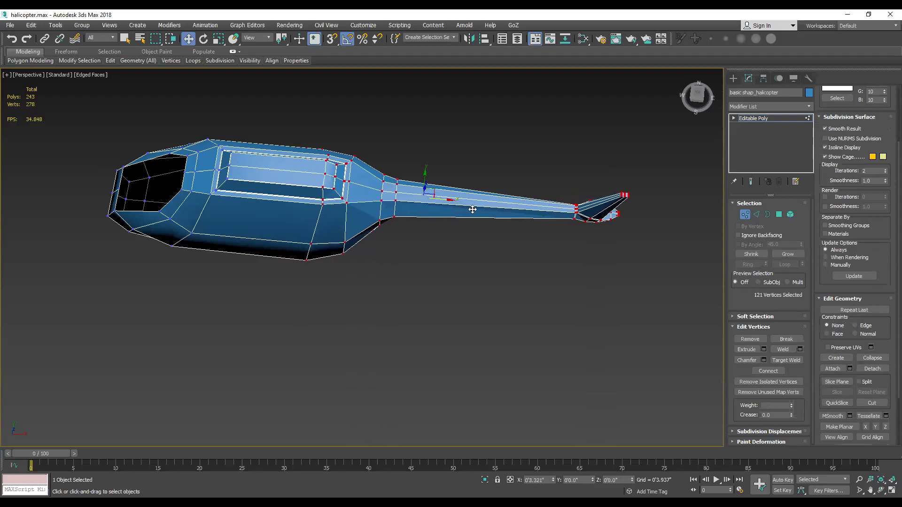
{"action": "middle_click_drag", "start_coordinate": [469, 226], "coordinate": [477, 202], "text": "alt"}
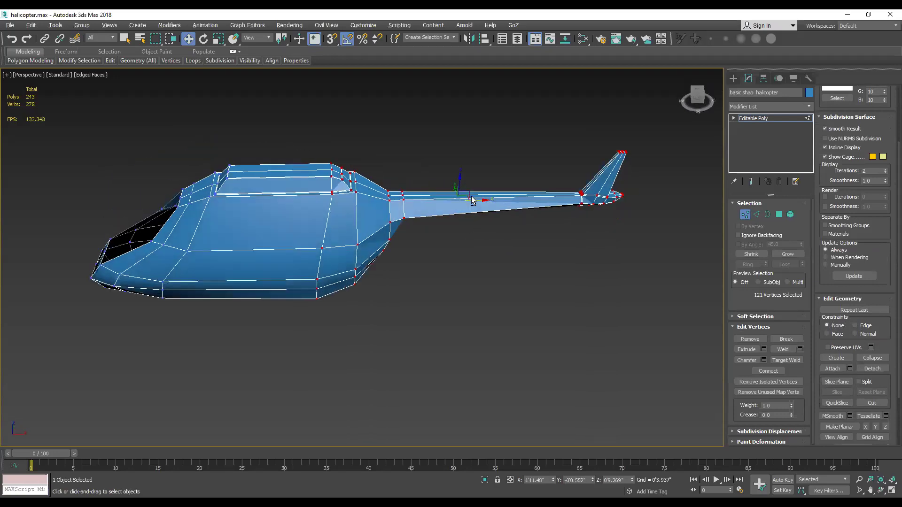
{"action": "left_click_drag", "start_coordinate": [477, 202], "coordinate": [478, 221]}
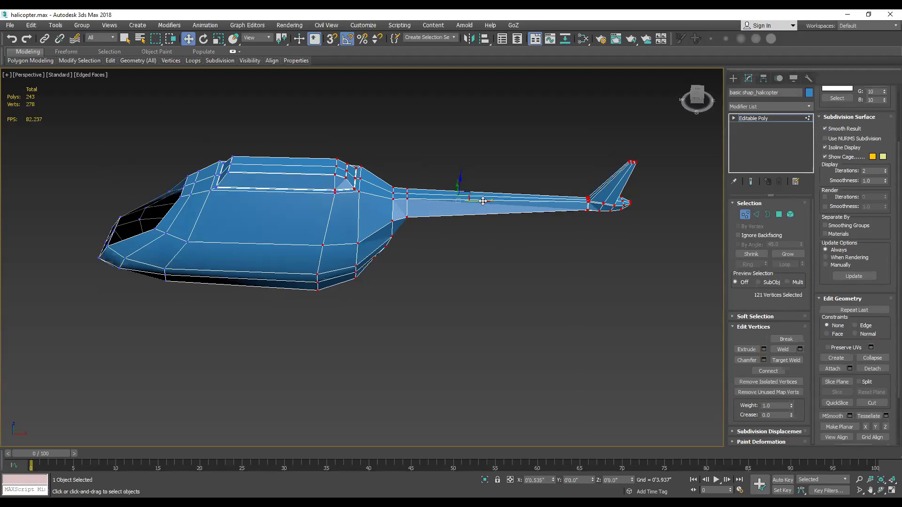
{"action": "middle_click_drag", "start_coordinate": [478, 221], "coordinate": [433, 184], "text": "alt"}
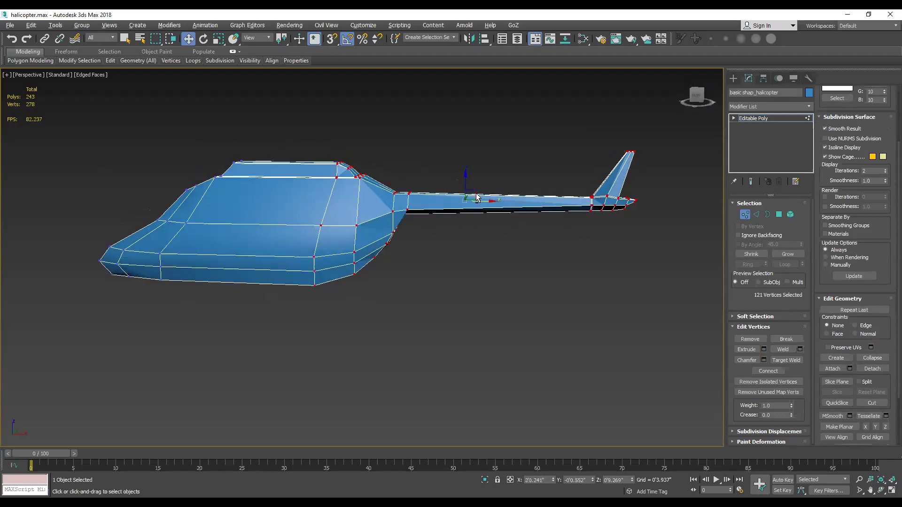
{"action": "scroll", "coordinate": [433, 185], "scroll_direction": "up", "scroll_amount": 1}
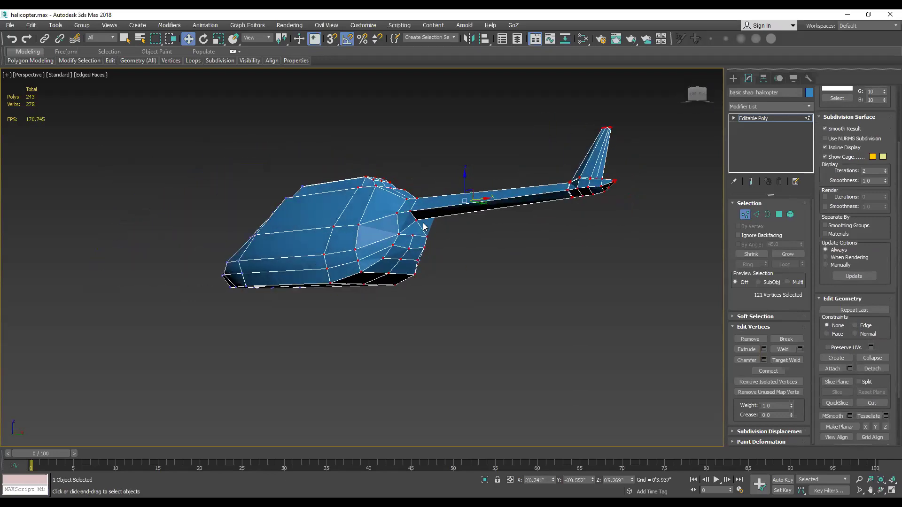
{"action": "scroll", "coordinate": [422, 223], "scroll_direction": "up", "scroll_amount": 4}
Step: Select a vertex where the cabin meets the tail boom and switch to front view
{"action": "left_click", "coordinate": [459, 233]}
{"action": "left_click", "coordinate": [405, 218]}
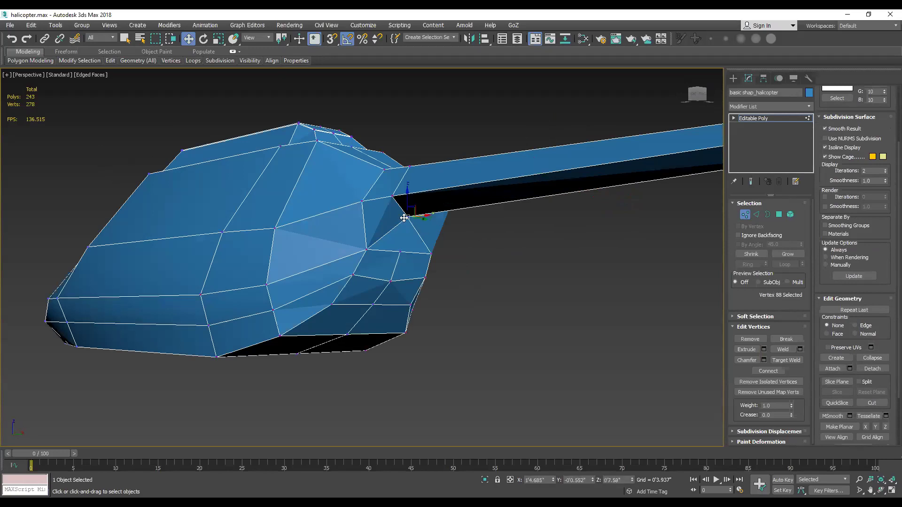
{"action": "scroll", "coordinate": [476, 215], "scroll_direction": "down", "scroll_amount": 2}
{"action": "scroll", "coordinate": [442, 227], "scroll_direction": "up", "scroll_amount": 4}
{"action": "scroll", "coordinate": [449, 169], "scroll_direction": "up", "scroll_amount": 2}
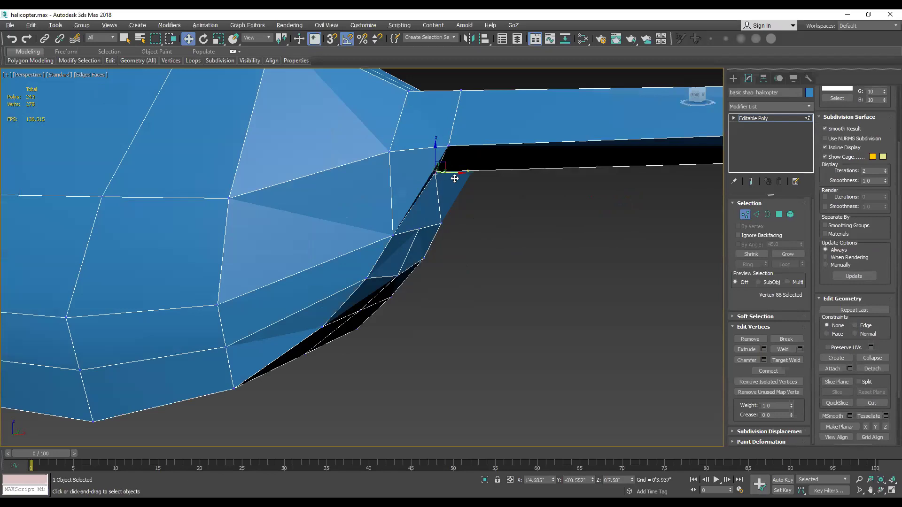
{"action": "middle_click_drag", "start_coordinate": [455, 177], "coordinate": [455, 173], "text": "alt"}
{"action": "key", "text": "l"}
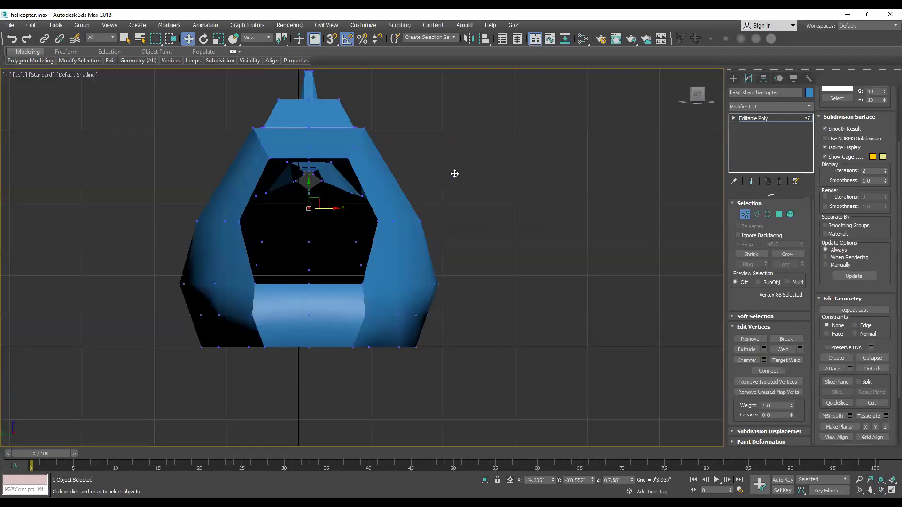
{"action": "key", "text": "f"}
{"action": "scroll", "coordinate": [457, 186], "scroll_direction": "down", "scroll_amount": 2}
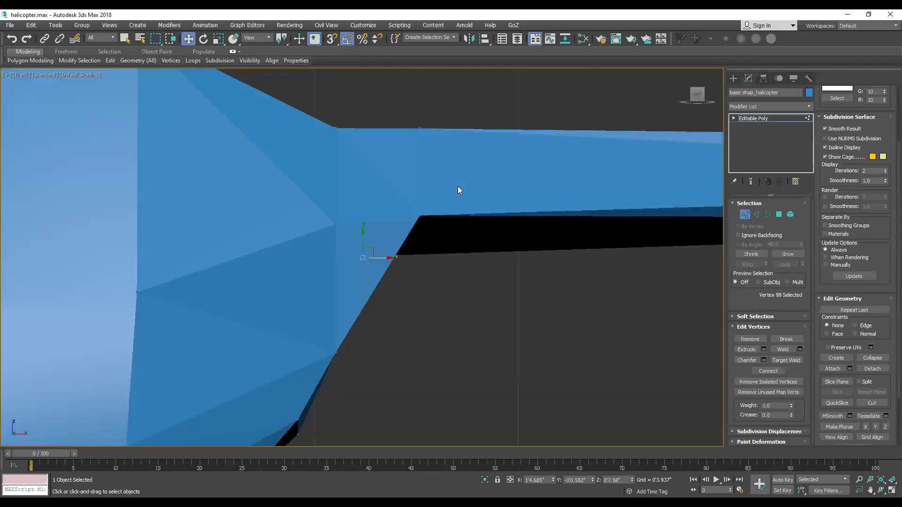
{"action": "scroll", "coordinate": [458, 186], "scroll_direction": "down", "scroll_amount": 2}
{"action": "scroll", "coordinate": [383, 177], "scroll_direction": "up", "scroll_amount": 3}
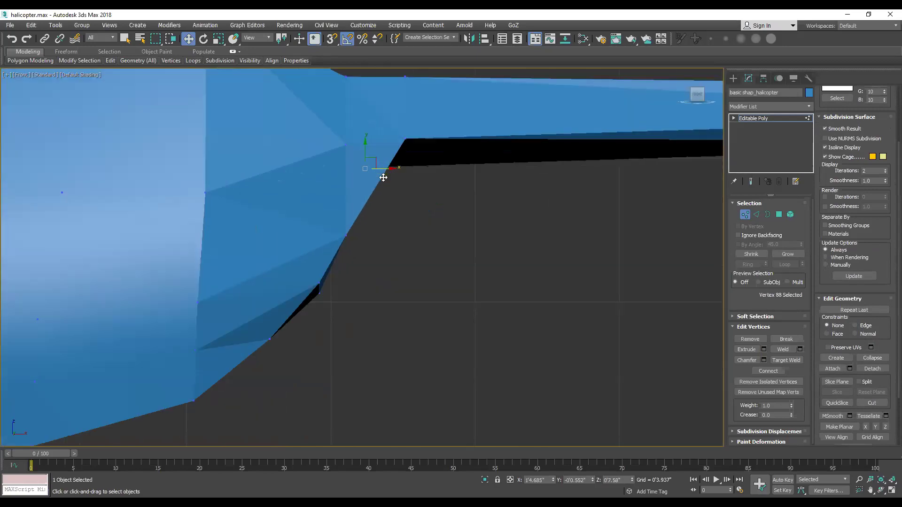
Step: In wireframe, drag the junction vertex down-right, then slide the lower junction vertices along X
{"action": "key", "text": "F3"}
{"action": "left_click", "coordinate": [334, 163]}
{"action": "left_click_drag", "start_coordinate": [377, 158], "coordinate": [454, 208]}
{"action": "left_click_drag", "start_coordinate": [397, 131], "coordinate": [446, 141]}
{"action": "scroll", "coordinate": [447, 142], "scroll_direction": "down", "scroll_amount": 3}
{"action": "scroll", "coordinate": [489, 167], "scroll_direction": "down", "scroll_amount": 3}
{"action": "scroll", "coordinate": [491, 166], "scroll_direction": "up", "scroll_amount": 3}
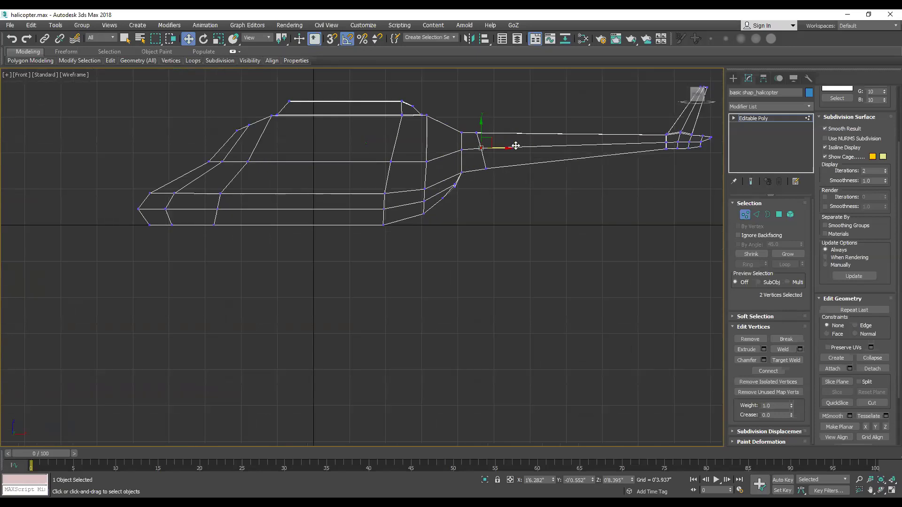
{"action": "scroll", "coordinate": [480, 142], "scroll_direction": "up", "scroll_amount": 4}
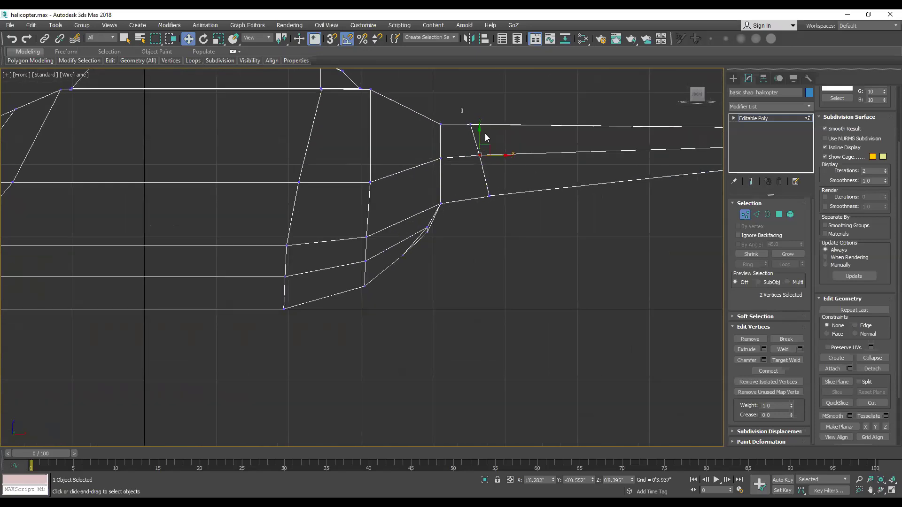
{"action": "left_click_drag", "start_coordinate": [504, 148], "coordinate": [477, 224], "text": "ctrl"}
{"action": "left_click_drag", "start_coordinate": [500, 155], "coordinate": [518, 156]}
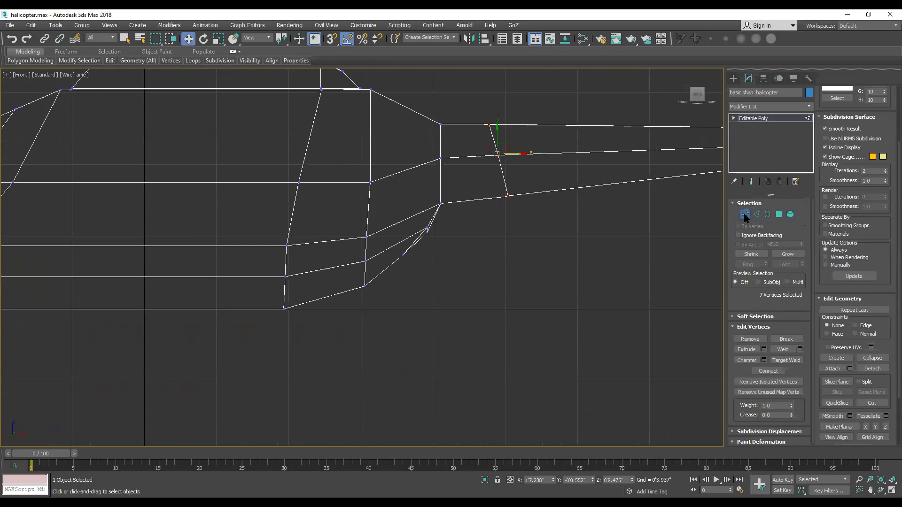
Step: Return to shaded view and enable NURMS smoothing on the helicopter body in perspective
{"action": "left_click", "coordinate": [656, 238]}
{"action": "key", "text": "F3"}
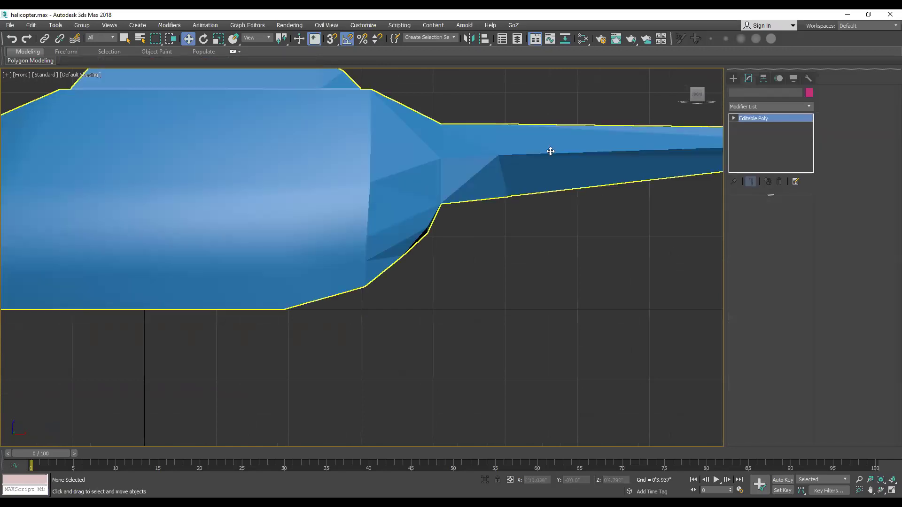
{"action": "left_click", "coordinate": [551, 151]}
{"action": "left_click", "coordinate": [826, 113]}
{"action": "key", "text": "z"}
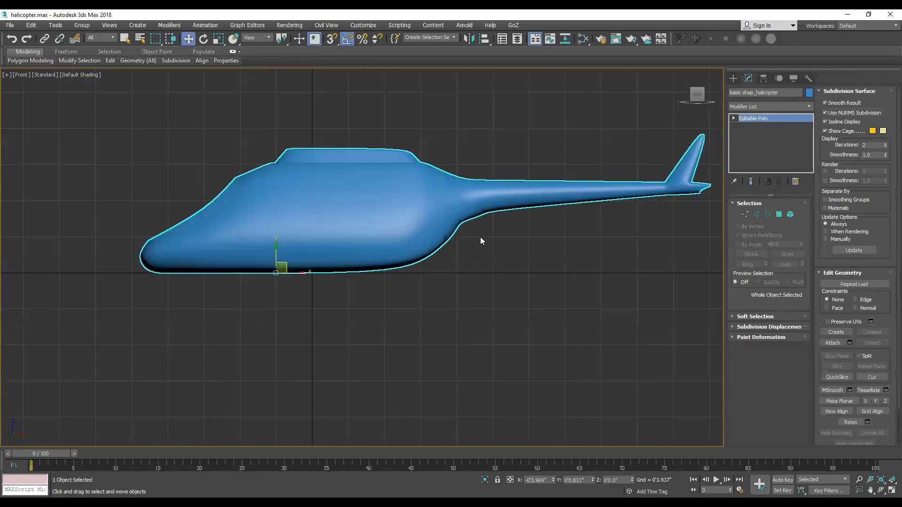
{"action": "key", "text": "p"}
Step: Orbit behind the smoothed helicopter, then turn NURMS smoothing back off
{"action": "scroll", "coordinate": [476, 239], "scroll_direction": "down", "scroll_amount": 2}
{"action": "scroll", "coordinate": [475, 238], "scroll_direction": "down", "scroll_amount": 4}
{"action": "mouse_move", "coordinate": [475, 238]}
{"action": "middle_mouse_down", "text": "alt"}
{"action": "mouse_move", "coordinate": [336, 255]}
{"action": "mouse_move", "coordinate": [533, 243]}
{"action": "mouse_move", "coordinate": [469, 249]}
{"action": "mouse_move", "coordinate": [470, 230]}
{"action": "middle_mouse_up", "text": "alt"}
{"action": "scroll", "coordinate": [470, 229], "scroll_direction": "up", "scroll_amount": 3}
{"action": "scroll", "coordinate": [434, 193], "scroll_direction": "up", "scroll_amount": 1}
{"action": "scroll", "coordinate": [442, 187], "scroll_direction": "up", "scroll_amount": 1}
{"action": "scroll", "coordinate": [443, 185], "scroll_direction": "up", "scroll_amount": 1}
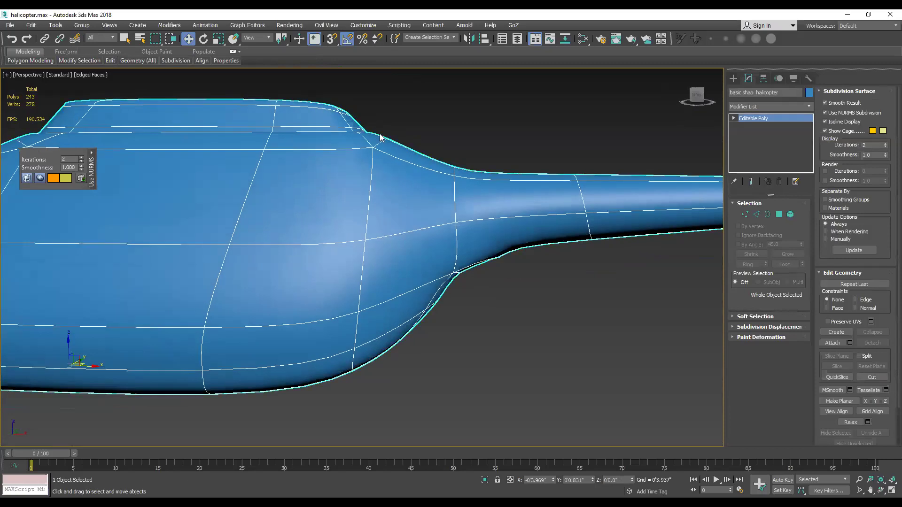
{"action": "left_click", "coordinate": [825, 113]}
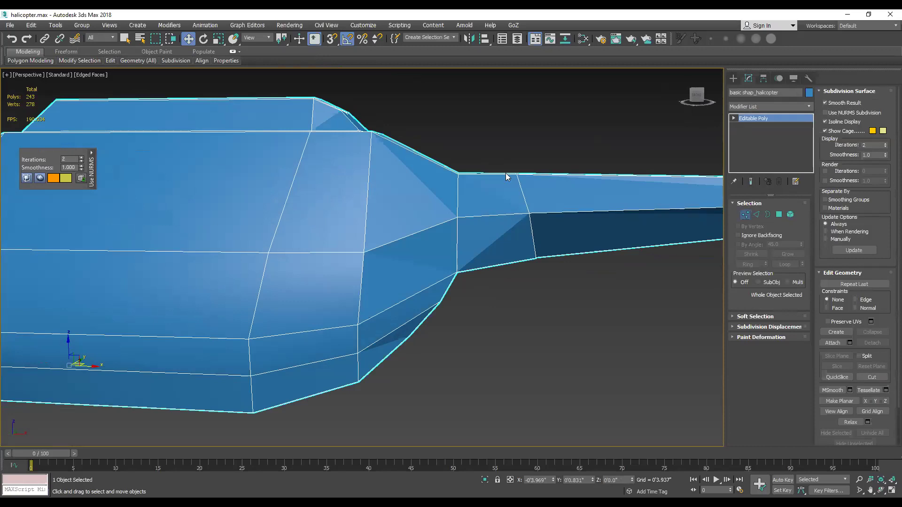
Step: Select six vertices at the tail boom neck and raise them along Z
{"action": "key", "text": "1"}
{"action": "left_click_drag", "start_coordinate": [474, 158], "coordinate": [439, 196]}
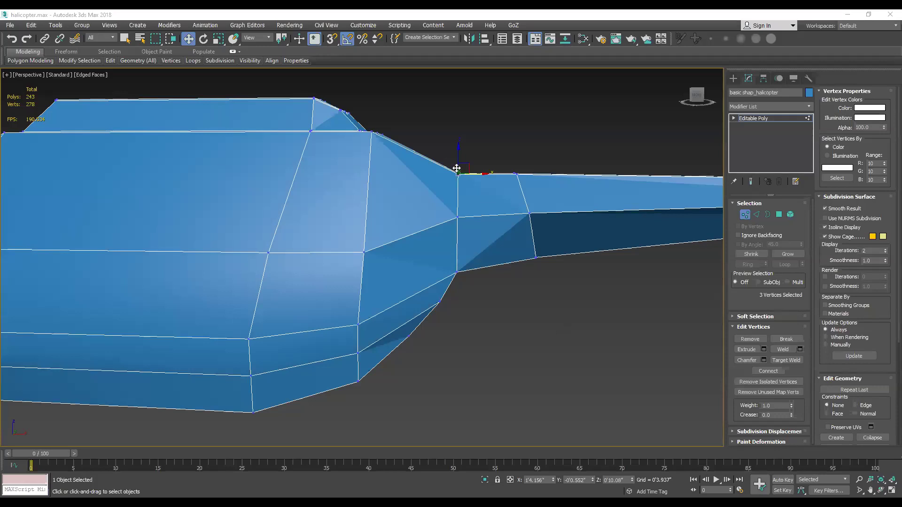
{"action": "left_click_drag", "start_coordinate": [432, 118], "coordinate": [529, 191]}
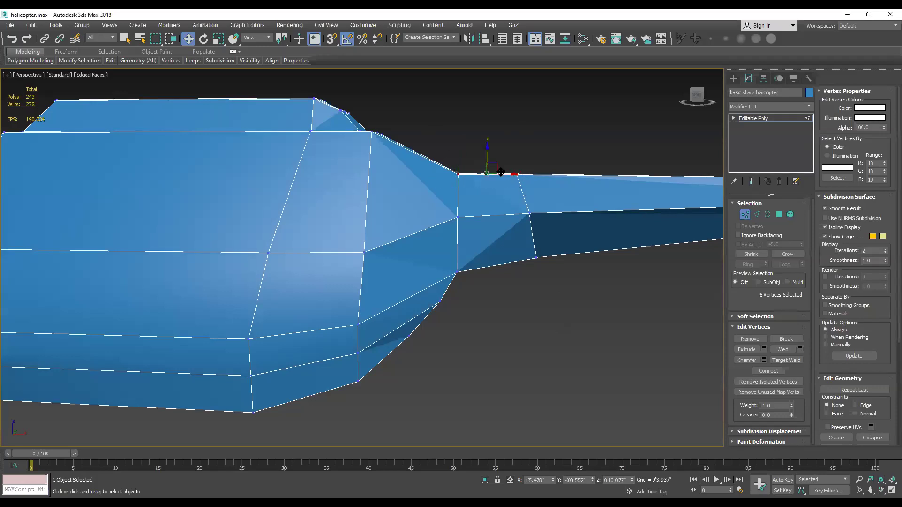
{"action": "left_click_drag", "start_coordinate": [489, 150], "coordinate": [488, 137]}
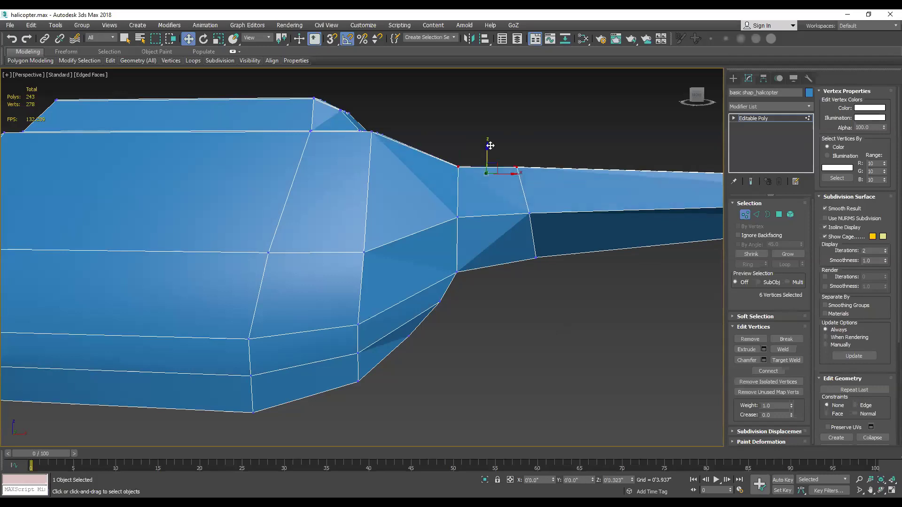
Step: Select the column of seven boom vertices and slide it right along X
{"action": "left_click", "coordinate": [516, 162]}
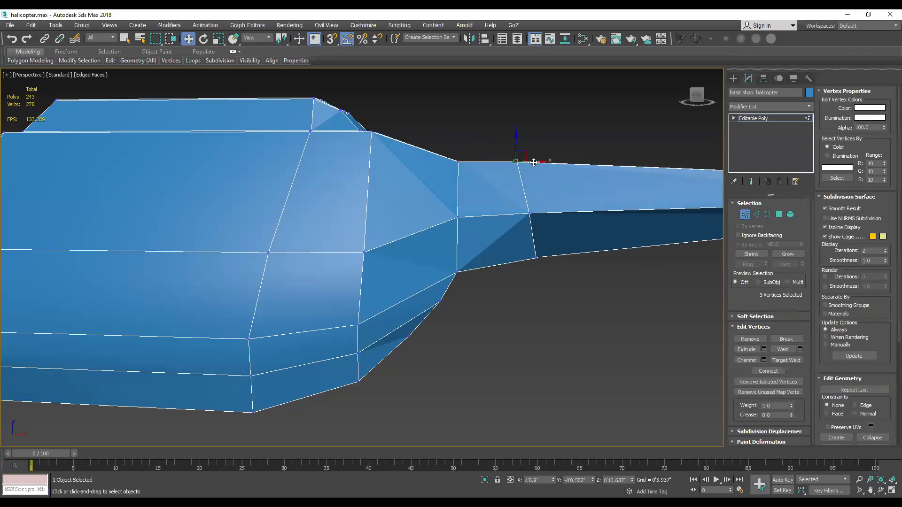
{"action": "mouse_move", "coordinate": [518, 163]}
{"action": "left_mouse_down"}
{"action": "mouse_move", "coordinate": [564, 204]}
{"action": "mouse_move", "coordinate": [511, 285]}
{"action": "left_mouse_up"}
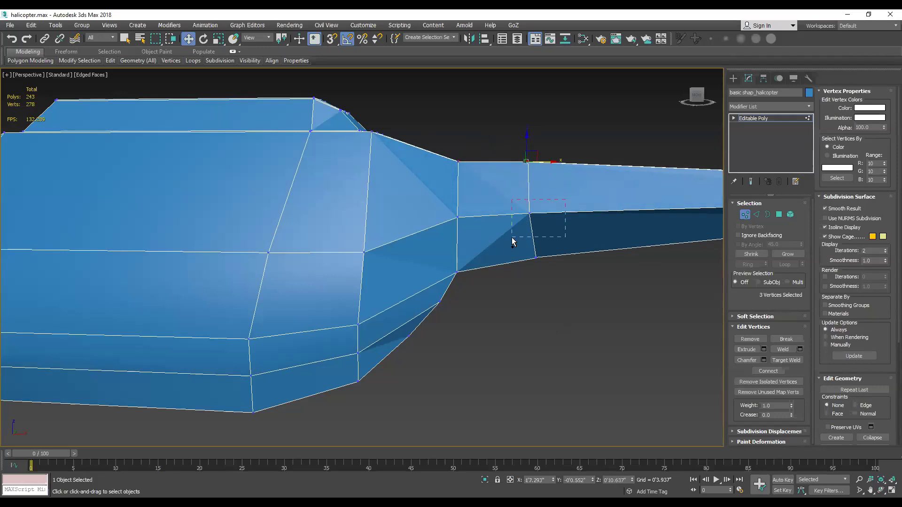
{"action": "left_click_drag", "start_coordinate": [549, 202], "coordinate": [563, 203]}
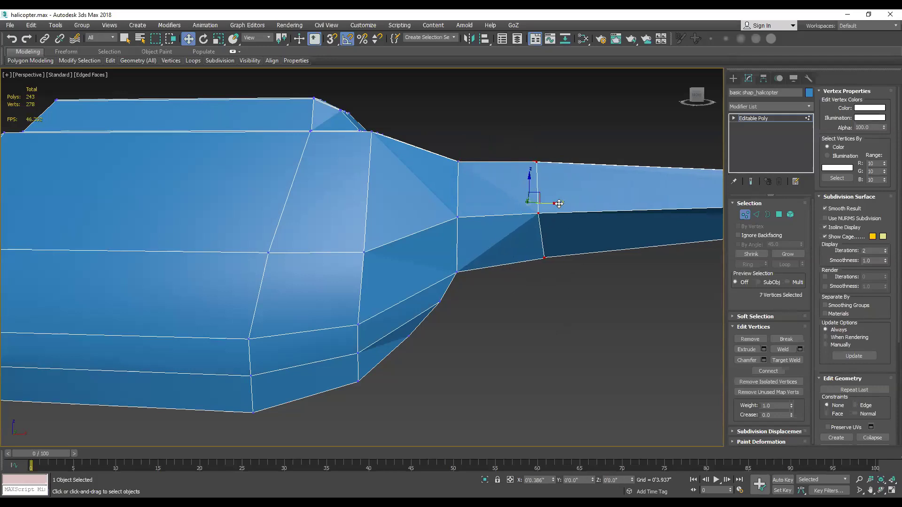
{"action": "scroll", "coordinate": [542, 180], "scroll_direction": "down", "scroll_amount": 2}
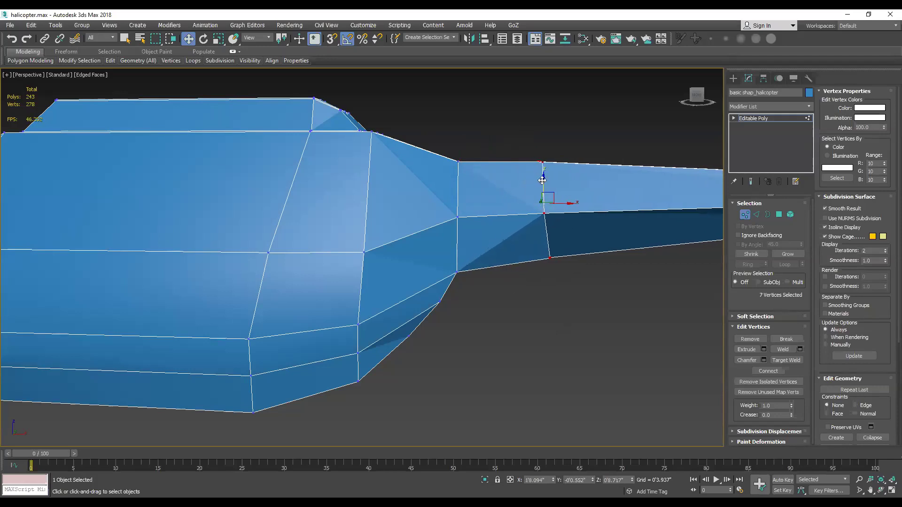
{"action": "key", "text": "f"}
{"action": "scroll", "coordinate": [499, 190], "scroll_direction": "up", "scroll_amount": 6}
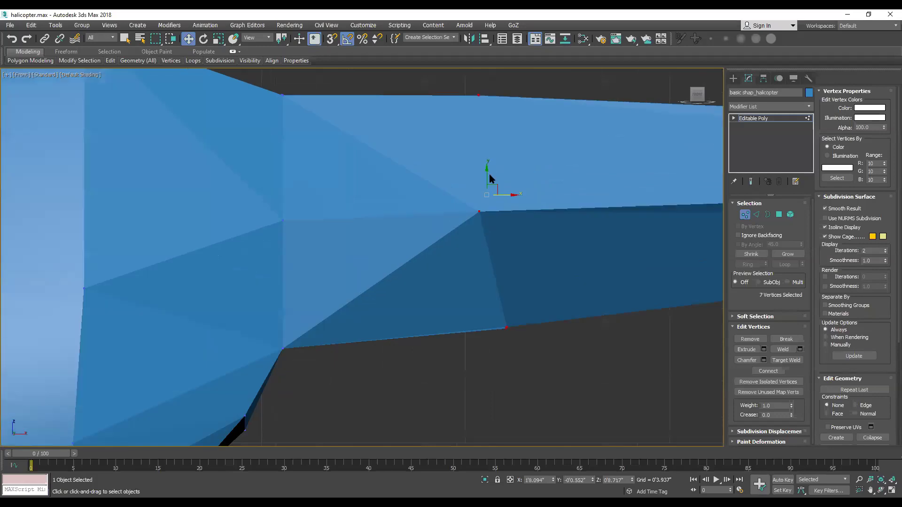
{"action": "left_click", "coordinate": [494, 185]}
{"action": "left_click_drag", "start_coordinate": [439, 87], "coordinate": [539, 329]}
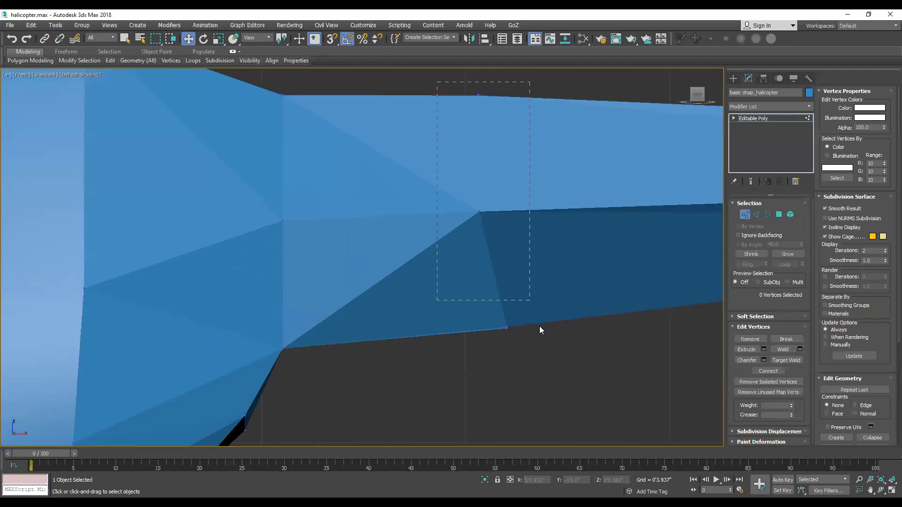
{"action": "left_click_drag", "start_coordinate": [446, 82], "coordinate": [549, 347]}
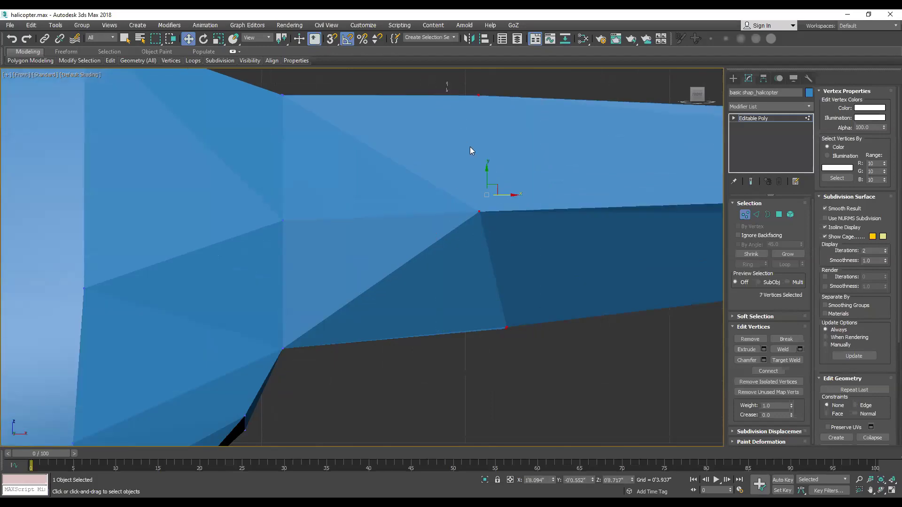
{"action": "mouse_move", "coordinate": [509, 195]}
{"action": "left_mouse_down"}
{"action": "mouse_move", "coordinate": [495, 173]}
{"action": "mouse_move", "coordinate": [477, 185]}
{"action": "mouse_move", "coordinate": [510, 236]}
{"action": "mouse_move", "coordinate": [521, 221]}
{"action": "left_mouse_up"}
{"action": "key", "text": "F3"}
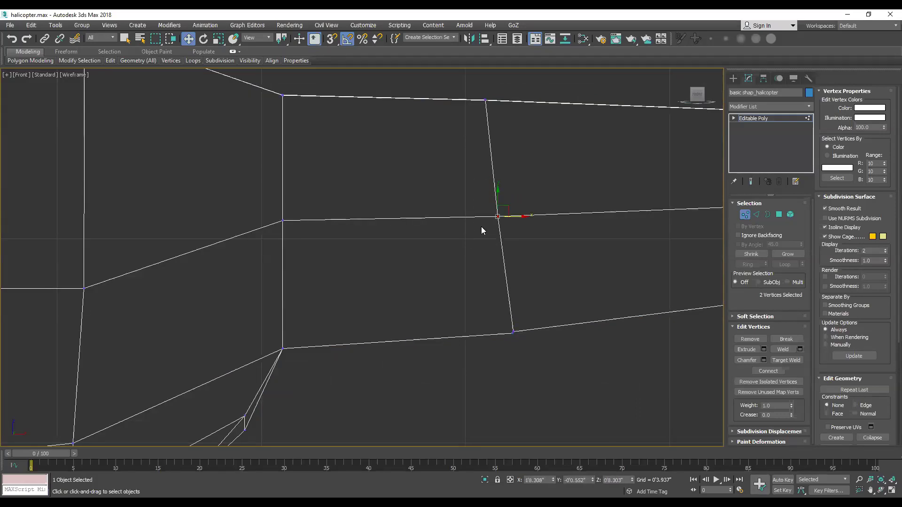
Step: Pull the doubled vertex below the tail boom down onto its partner
{"action": "scroll", "coordinate": [483, 228], "scroll_direction": "down", "scroll_amount": 5}
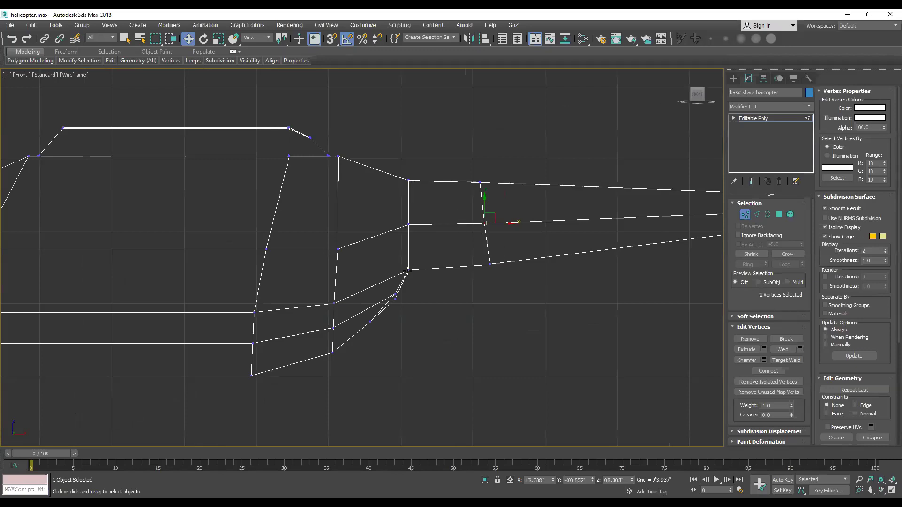
{"action": "scroll", "coordinate": [408, 292], "scroll_direction": "up", "scroll_amount": 3}
{"action": "scroll", "coordinate": [391, 303], "scroll_direction": "up", "scroll_amount": 3}
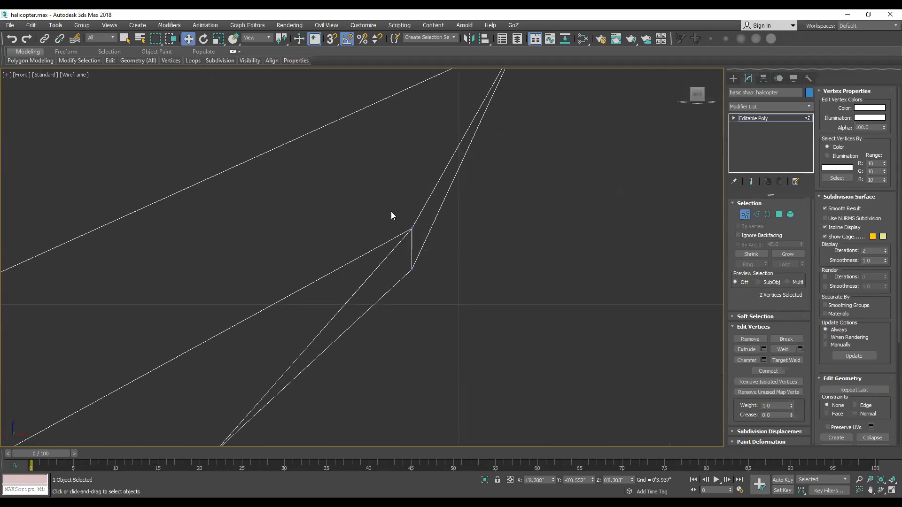
{"action": "left_click_drag", "start_coordinate": [423, 244], "coordinate": [418, 256]}
Step: Select the vertices at the windshield corner of the cockpit
{"action": "scroll", "coordinate": [422, 259], "scroll_direction": "down", "scroll_amount": 3}
{"action": "scroll", "coordinate": [422, 259], "scroll_direction": "down", "scroll_amount": 3}
{"action": "scroll", "coordinate": [425, 272], "scroll_direction": "down", "scroll_amount": 3}
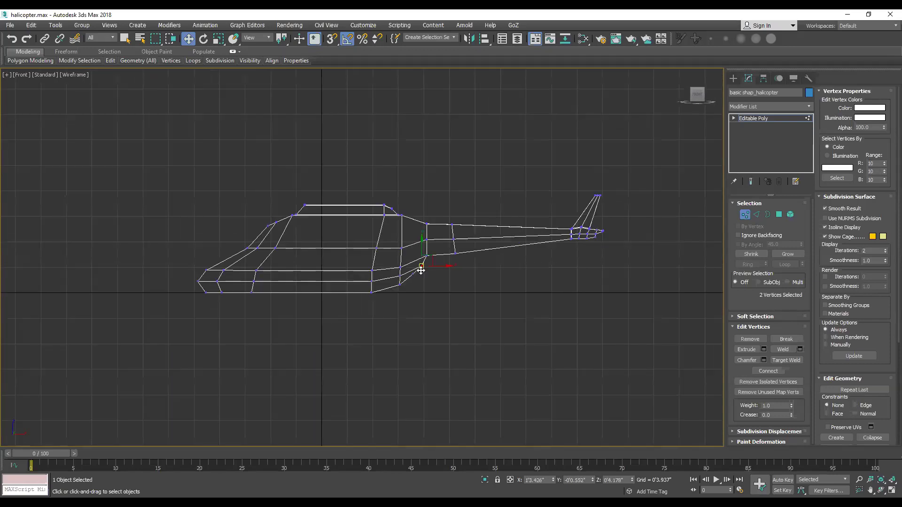
{"action": "middle_click_drag", "start_coordinate": [424, 273], "coordinate": [446, 262]}
{"action": "scroll", "coordinate": [296, 237], "scroll_direction": "up", "scroll_amount": 3}
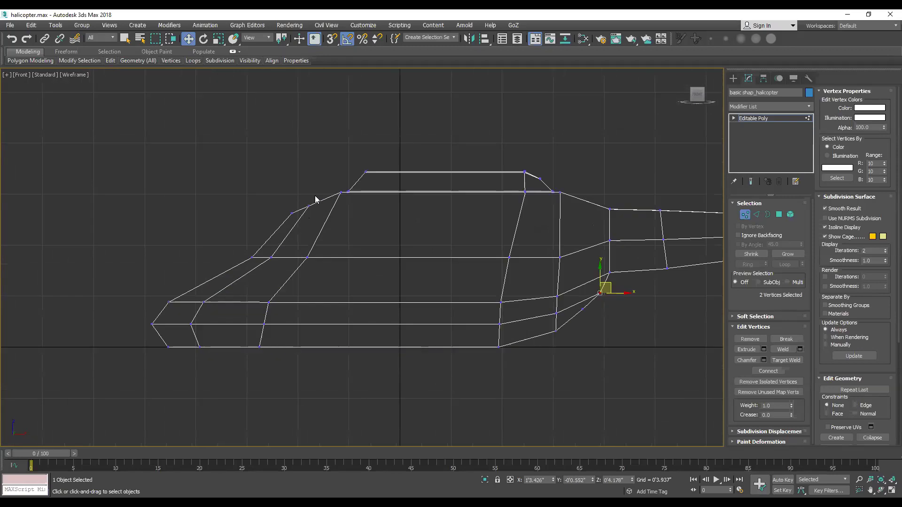
{"action": "scroll", "coordinate": [317, 199], "scroll_direction": "up", "scroll_amount": 3}
{"action": "left_click", "coordinate": [293, 201]}
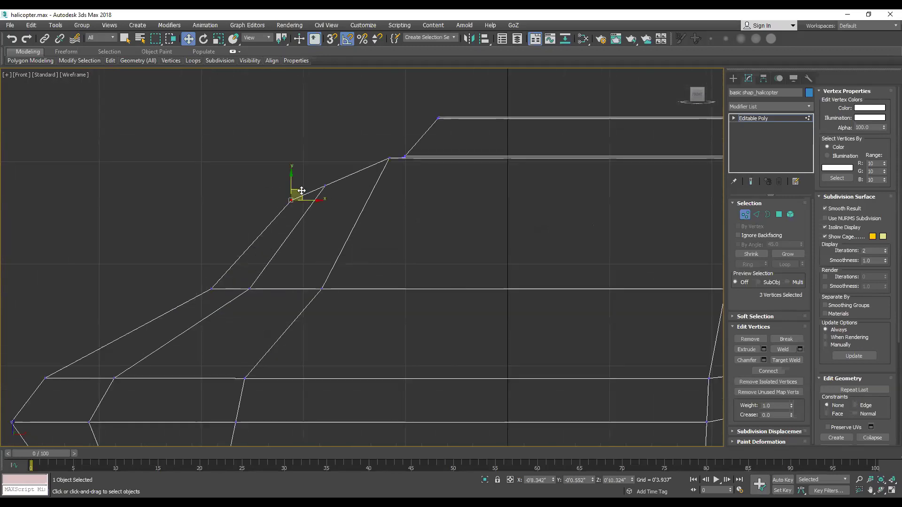
Step: Select the vertex at the tail tip and move it left
{"action": "scroll", "coordinate": [287, 207], "scroll_direction": "down", "scroll_amount": 1}
{"action": "scroll", "coordinate": [286, 207], "scroll_direction": "down", "scroll_amount": 4}
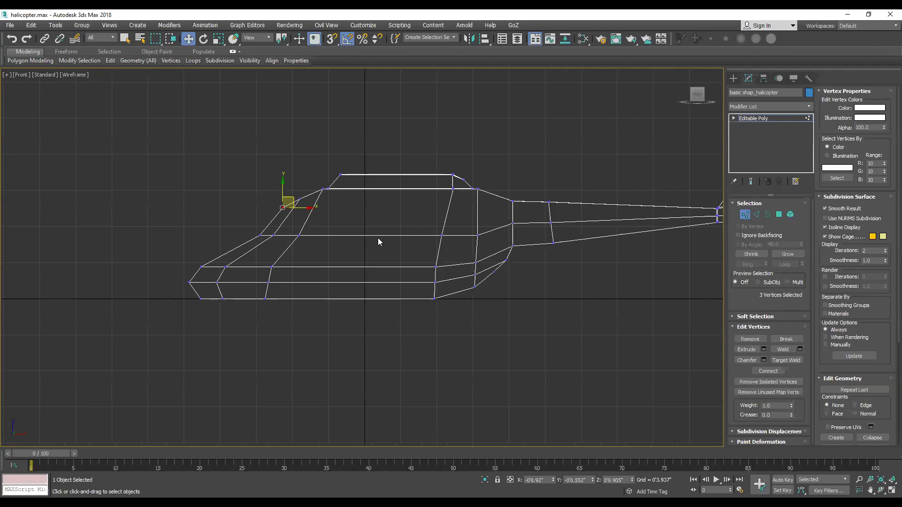
{"action": "middle_click_drag", "start_coordinate": [546, 249], "coordinate": [428, 256]}
{"action": "scroll", "coordinate": [626, 230], "scroll_direction": "up", "scroll_amount": 2}
{"action": "scroll", "coordinate": [658, 161], "scroll_direction": "up", "scroll_amount": 3}
{"action": "left_click_drag", "start_coordinate": [612, 225], "coordinate": [546, 257]}
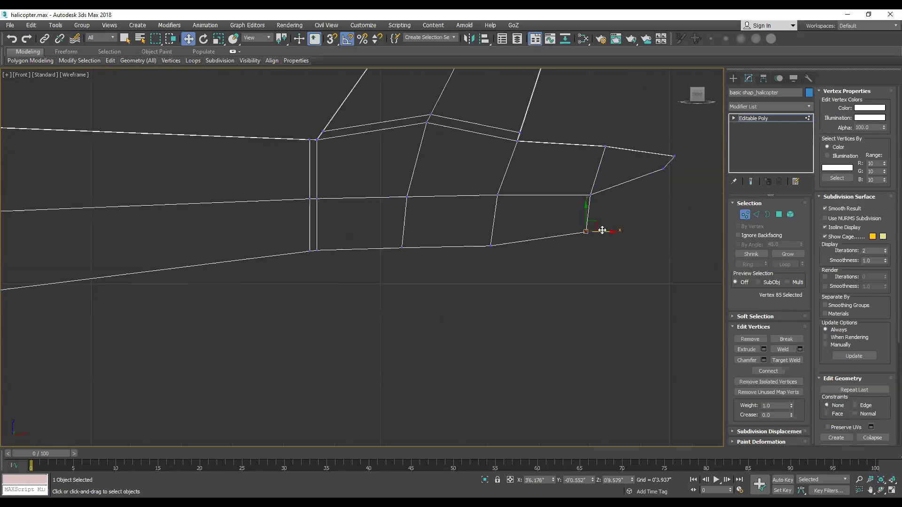
{"action": "left_click_drag", "start_coordinate": [594, 231], "coordinate": [550, 240]}
Step: Lower the three bottom tail vertices slightly, then select the single vertex 86
{"action": "scroll", "coordinate": [357, 259], "scroll_direction": "down", "scroll_amount": 3}
{"action": "left_click_drag", "start_coordinate": [316, 241], "coordinate": [391, 266]}
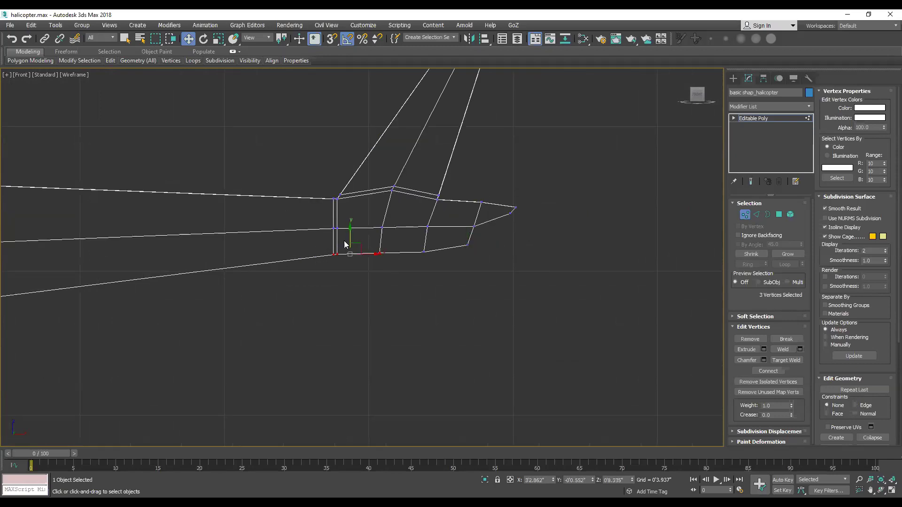
{"action": "left_click_drag", "start_coordinate": [351, 237], "coordinate": [354, 243]}
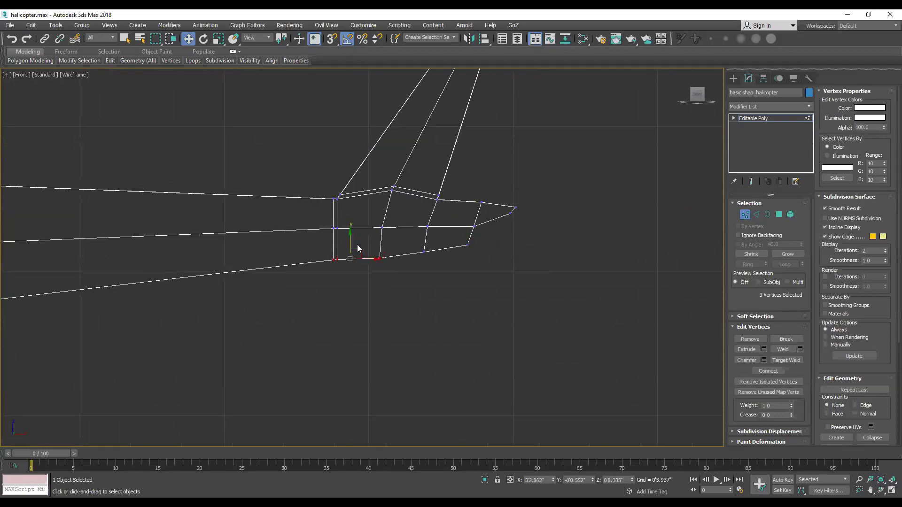
{"action": "left_click", "coordinate": [380, 258]}
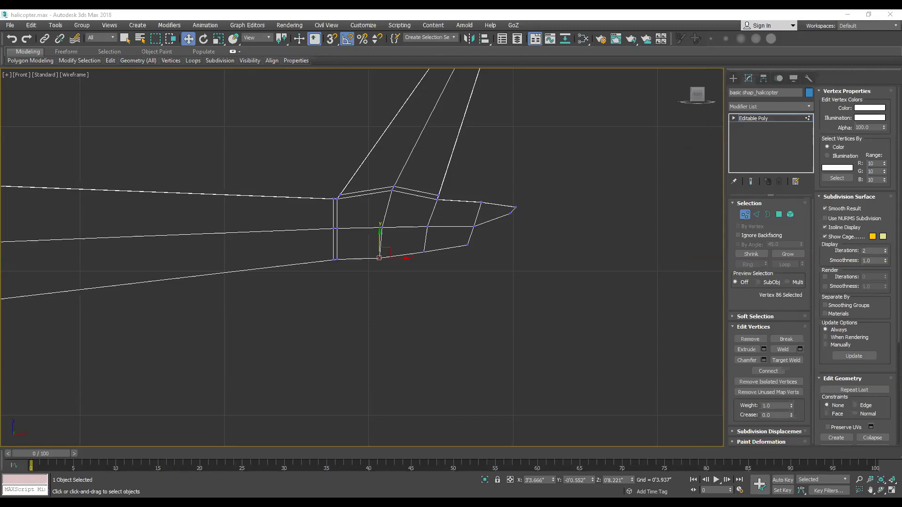
{"action": "key", "text": "alt+Tab"}
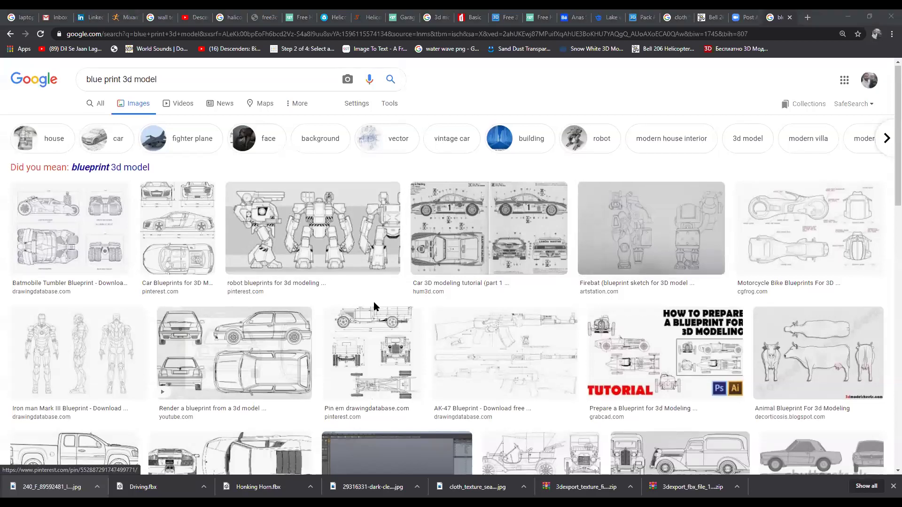
{"action": "scroll", "coordinate": [373, 304], "scroll_direction": "down", "scroll_amount": 2}
{"action": "scroll", "coordinate": [374, 306], "scroll_direction": "down", "scroll_amount": 2}
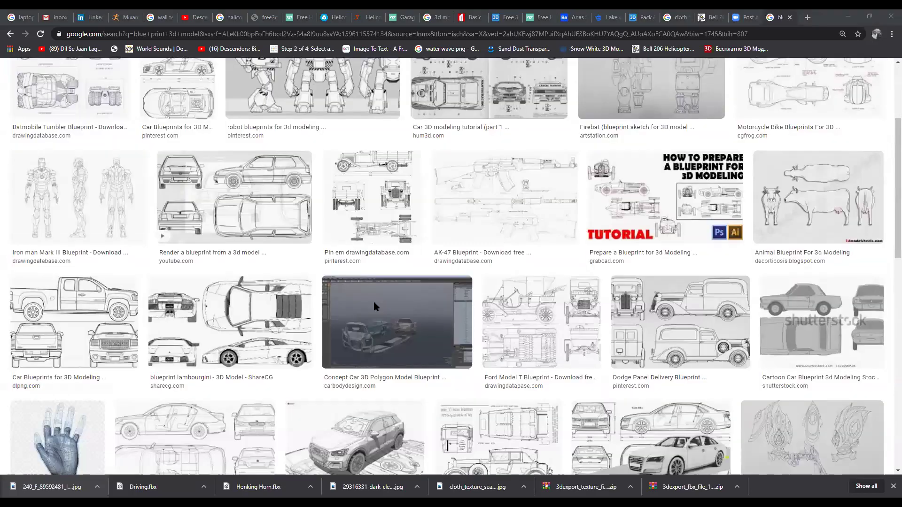
{"action": "scroll", "coordinate": [374, 306], "scroll_direction": "down", "scroll_amount": 1}
{"action": "scroll", "coordinate": [374, 306], "scroll_direction": "down", "scroll_amount": 4}
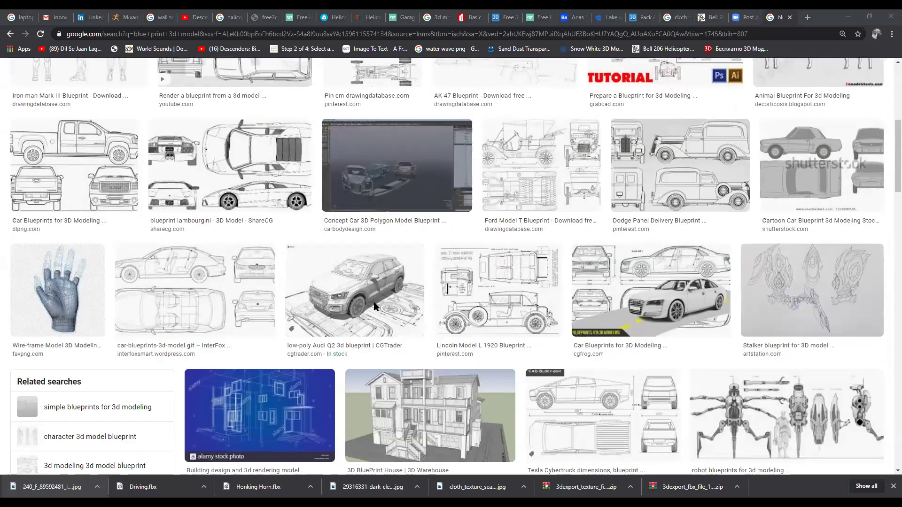
{"action": "scroll", "coordinate": [375, 306], "scroll_direction": "down", "scroll_amount": 4}
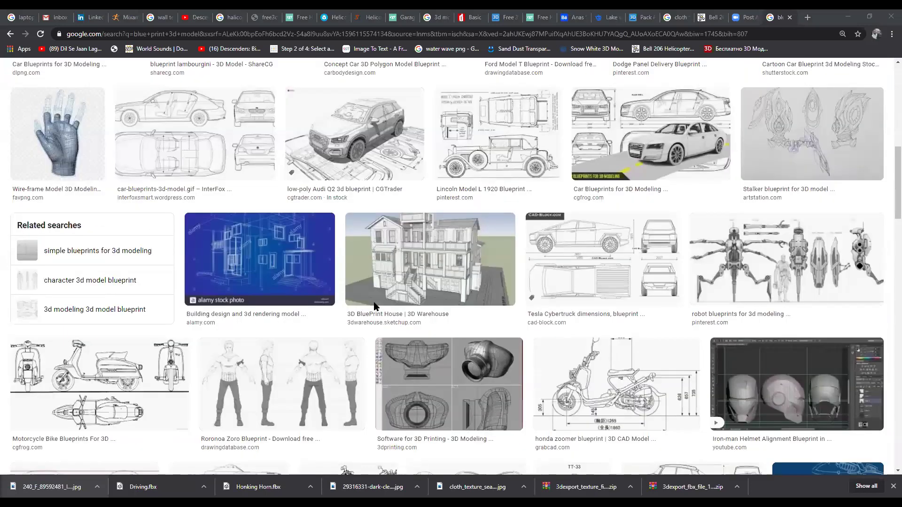
{"action": "scroll", "coordinate": [374, 306], "scroll_direction": "up", "scroll_amount": 4}
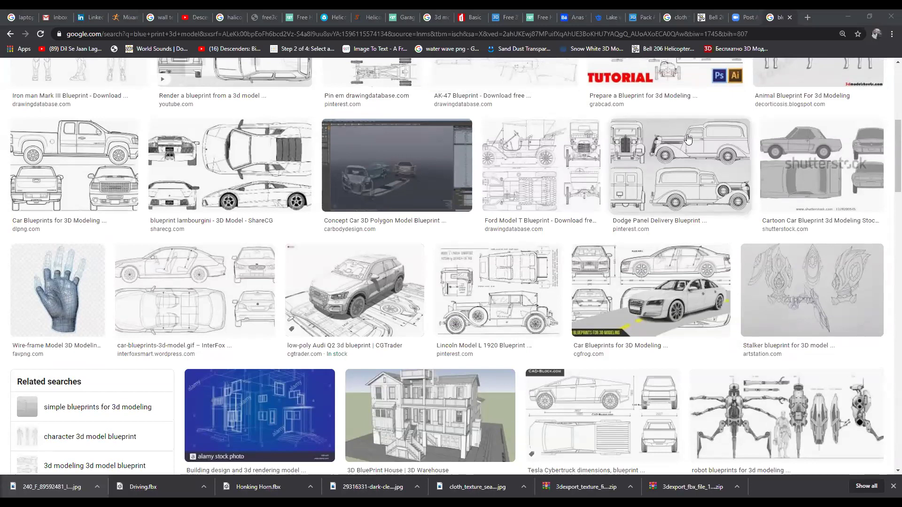
{"action": "scroll", "coordinate": [263, 249], "scroll_direction": "up", "scroll_amount": 2}
{"action": "scroll", "coordinate": [263, 249], "scroll_direction": "up", "scroll_amount": 4}
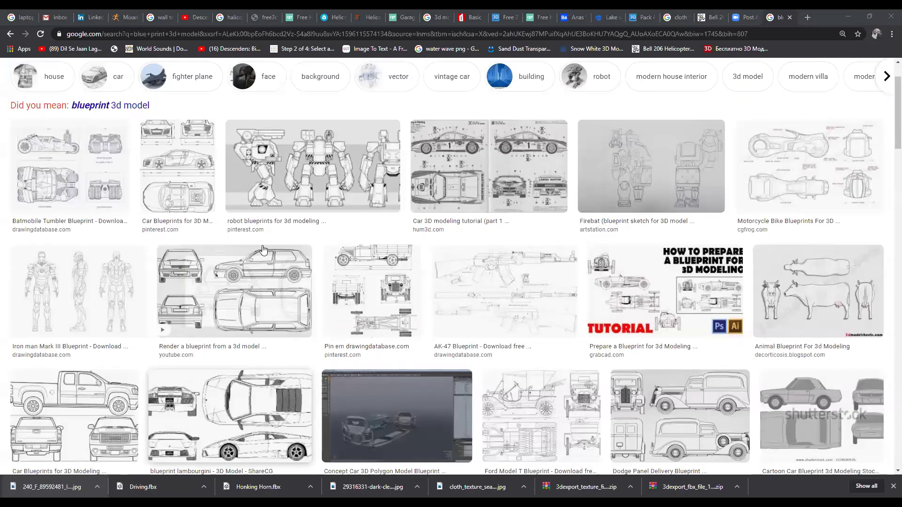
{"action": "scroll", "coordinate": [235, 216], "scroll_direction": "up", "scroll_amount": 2}
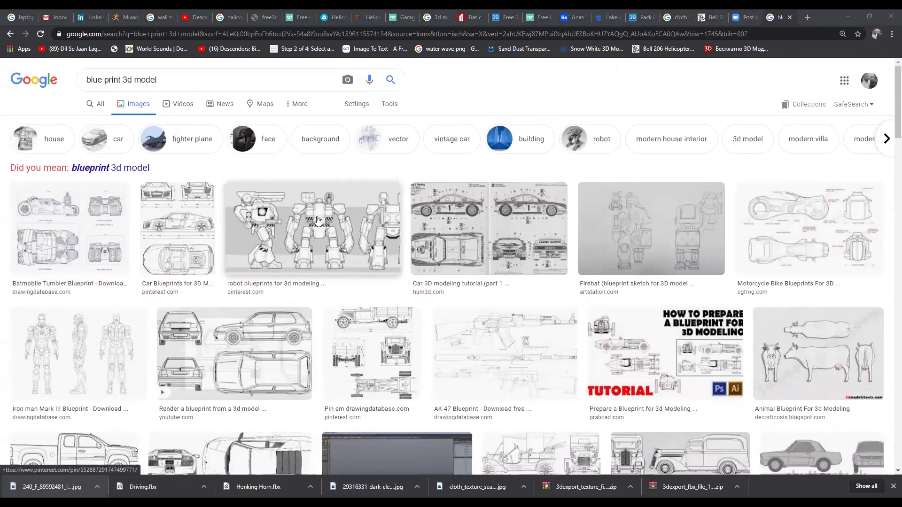
Step: Switch to the 'blueprint 3d model' results and preview the Aircraft Blueprints image
{"action": "left_click", "coordinate": [100, 170]}
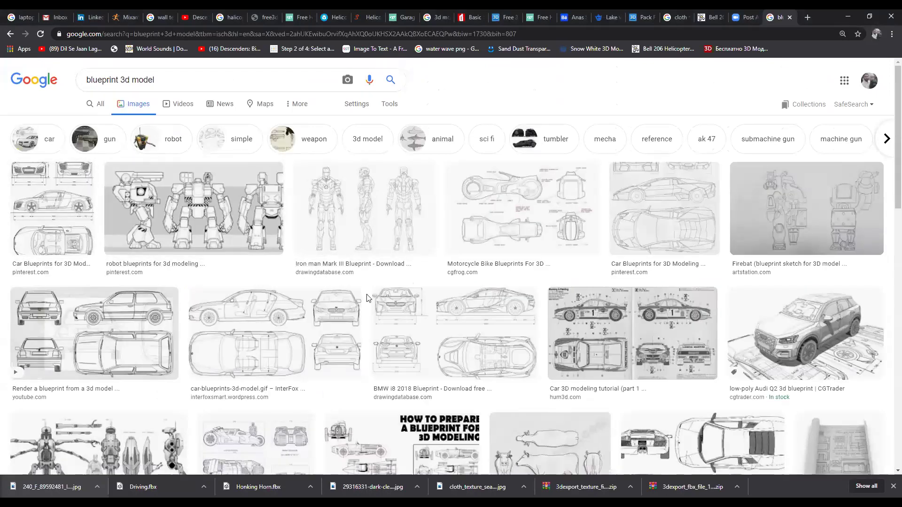
{"action": "scroll", "coordinate": [366, 294], "scroll_direction": "down", "scroll_amount": 3}
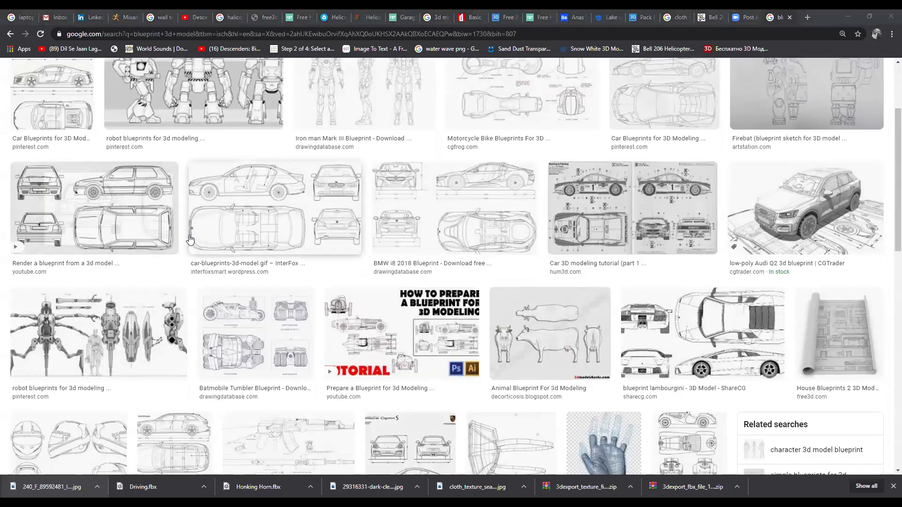
{"action": "scroll", "coordinate": [196, 246], "scroll_direction": "down", "scroll_amount": 2}
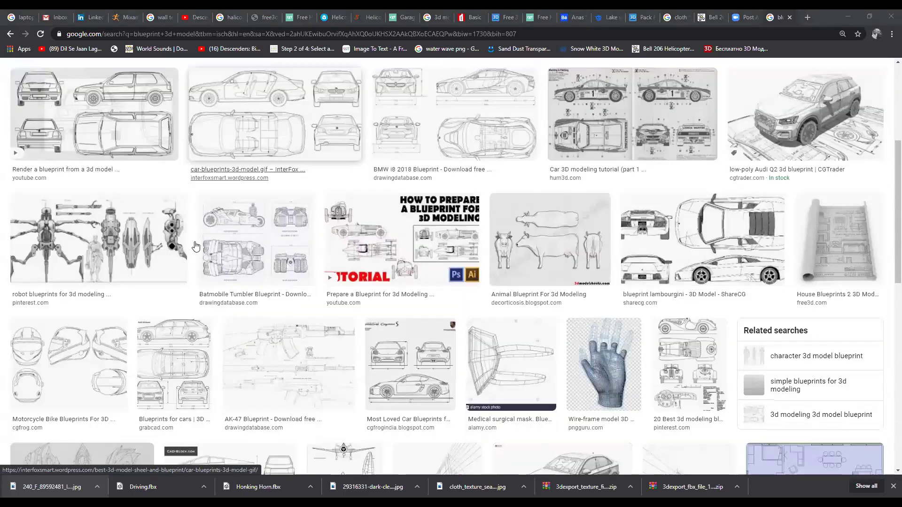
{"action": "scroll", "coordinate": [196, 246], "scroll_direction": "down", "scroll_amount": 5}
{"action": "scroll", "coordinate": [249, 248], "scroll_direction": "down", "scroll_amount": 1}
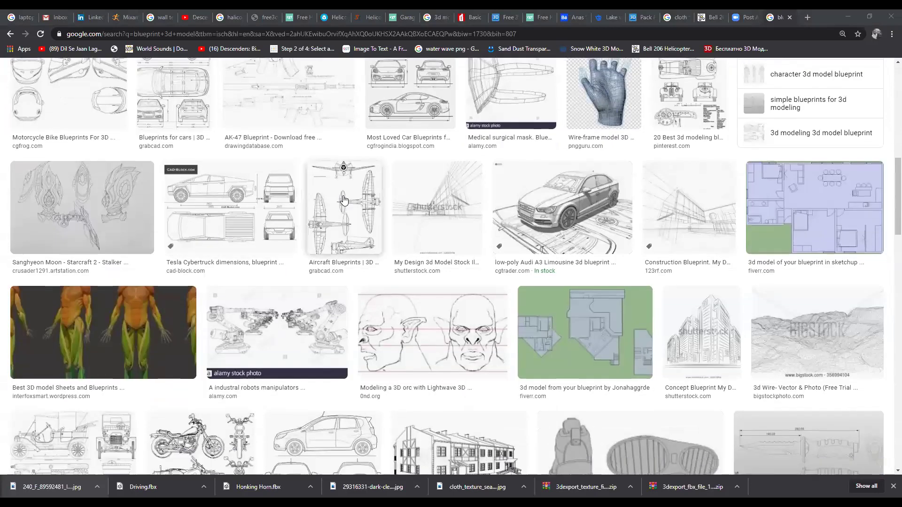
{"action": "left_click", "coordinate": [344, 201]}
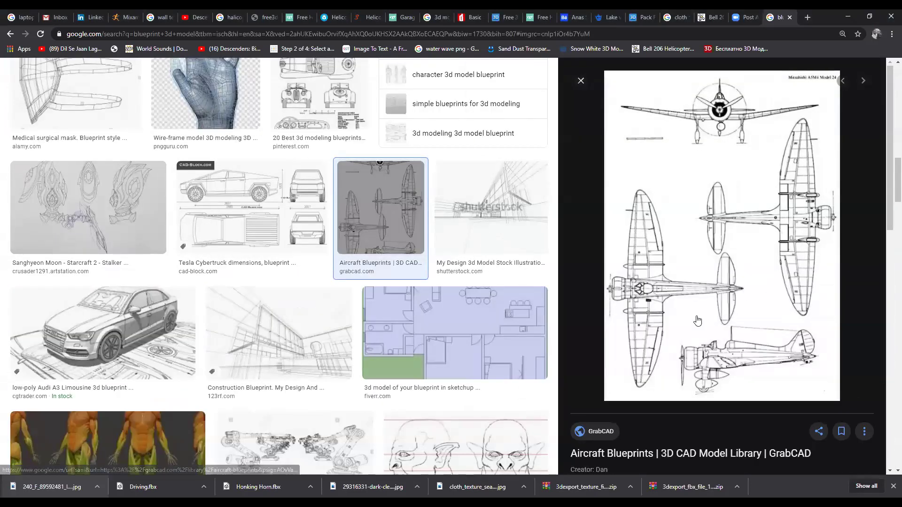
{"action": "mouse_move", "coordinate": [722, 235]}
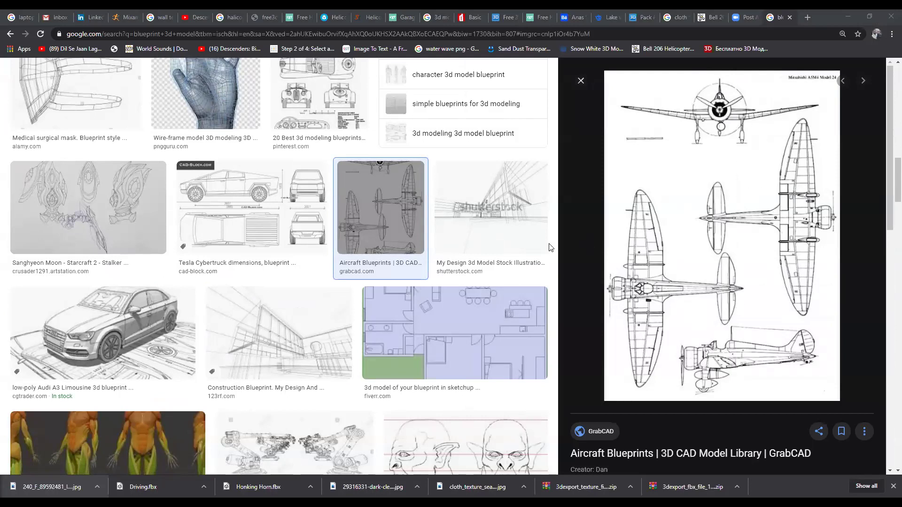
{"action": "mouse_move", "coordinate": [704, 263]}
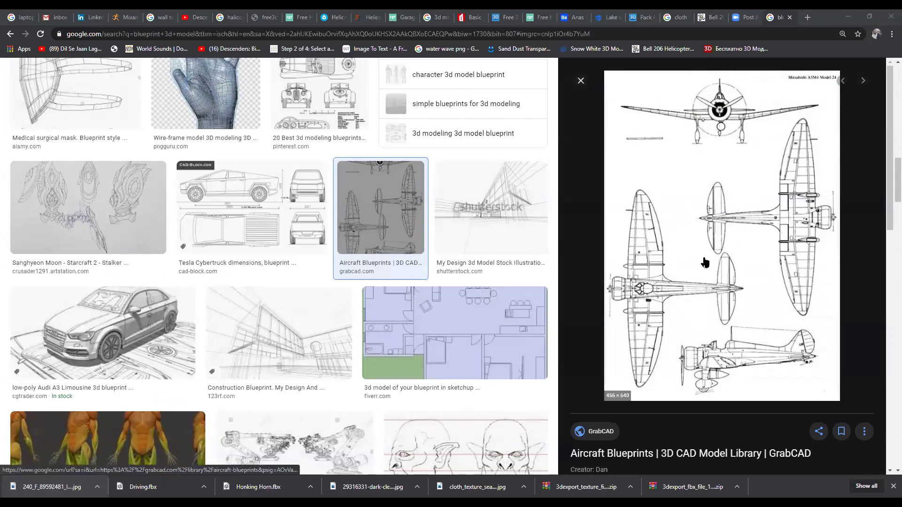
Step: Preview the orc head blueprint from 'Modeling a 3D orc with Lightwave 3D'
{"action": "scroll", "coordinate": [705, 263], "scroll_direction": "down", "scroll_amount": 3}
{"action": "scroll", "coordinate": [707, 300], "scroll_direction": "down", "scroll_amount": 5}
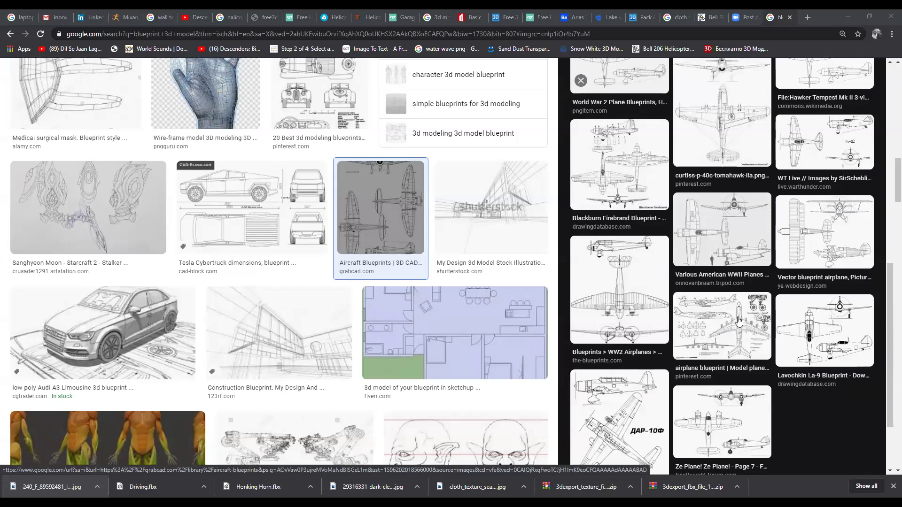
{"action": "scroll", "coordinate": [169, 373], "scroll_direction": "down", "scroll_amount": 5}
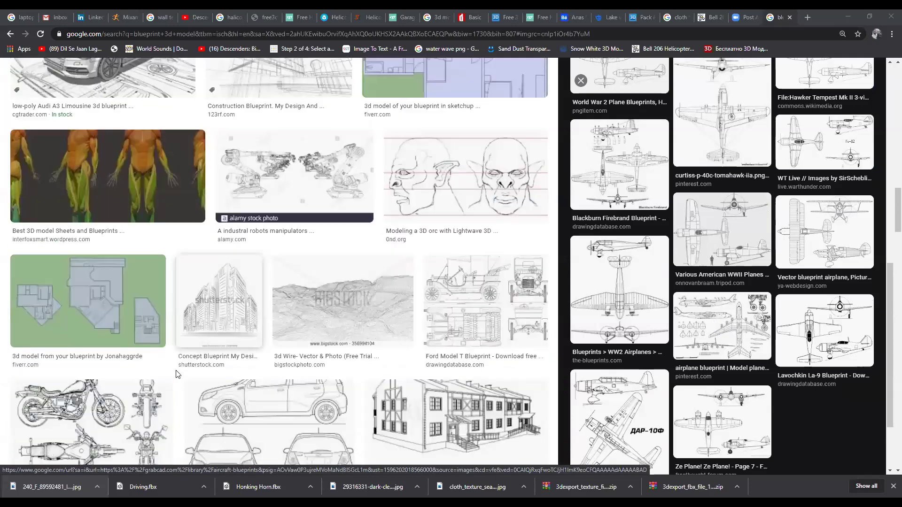
{"action": "left_click", "coordinate": [459, 170]}
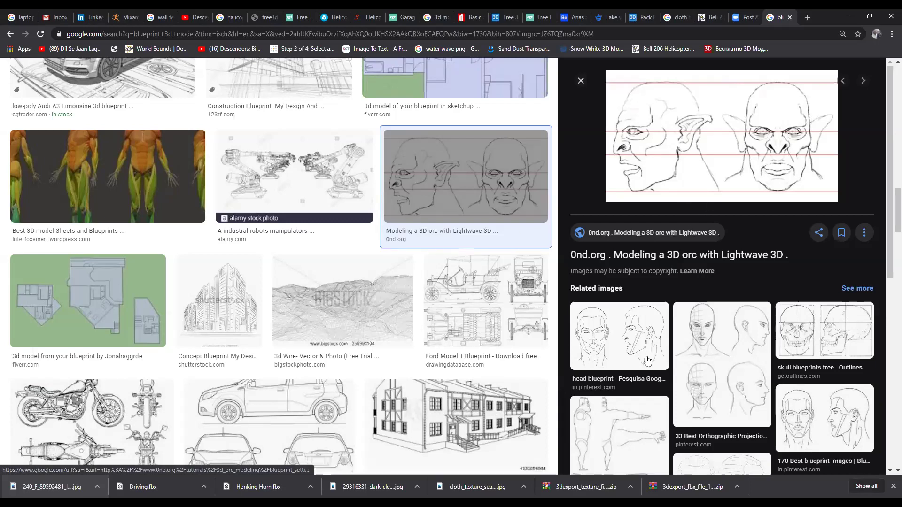
{"action": "scroll", "coordinate": [650, 360], "scroll_direction": "down", "scroll_amount": 2}
{"action": "scroll", "coordinate": [649, 360], "scroll_direction": "down", "scroll_amount": 2}
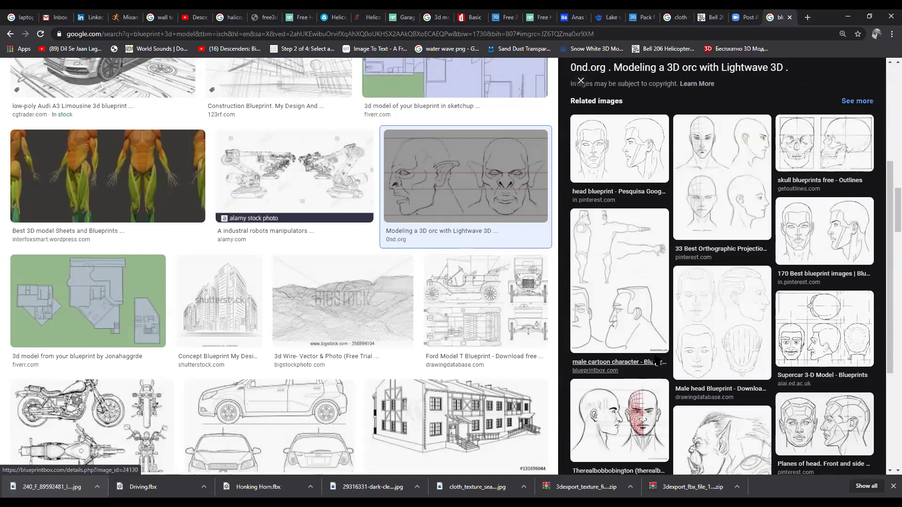
{"action": "scroll", "coordinate": [655, 360], "scroll_direction": "down", "scroll_amount": 3}
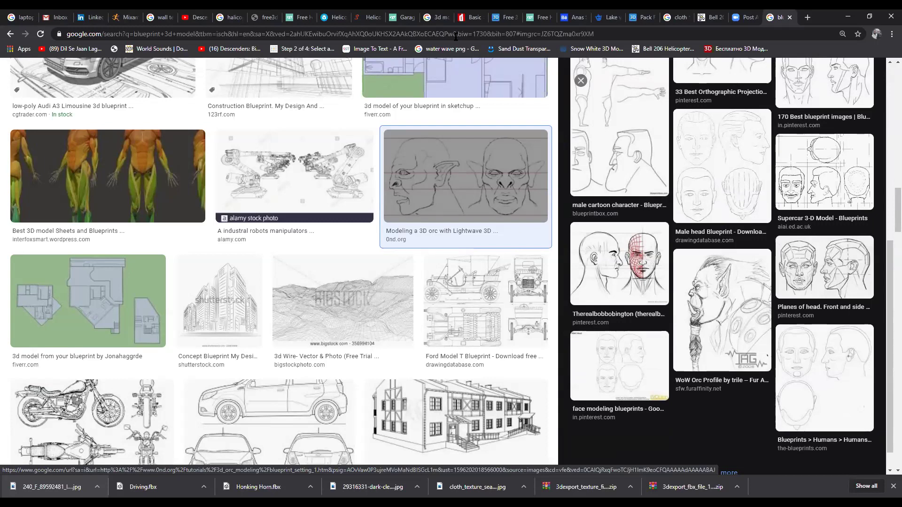
{"action": "scroll", "coordinate": [632, 338], "scroll_direction": "down", "scroll_amount": 1}
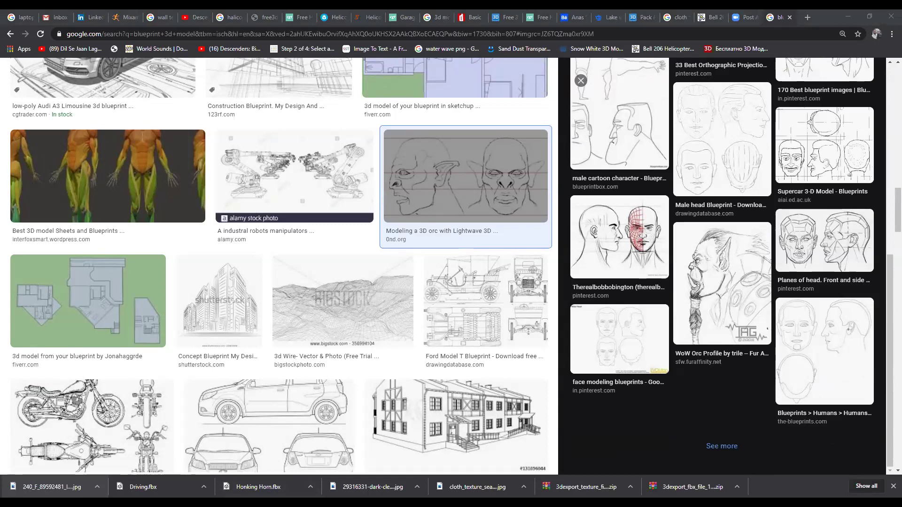
Step: Back in 3ds Max, zoom out to see the whole helicopter wireframe
{"action": "key", "text": "alt+Tab"}
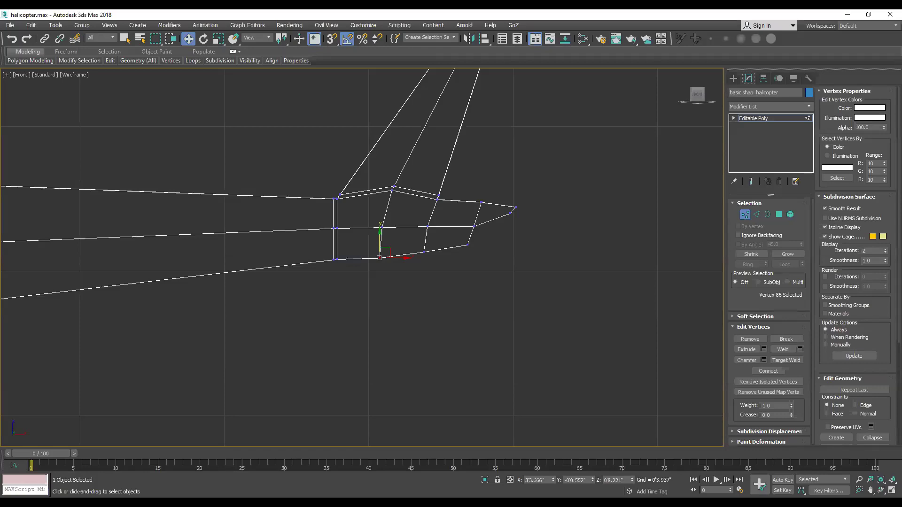
{"action": "scroll", "coordinate": [403, 238], "scroll_direction": "down", "scroll_amount": 10}
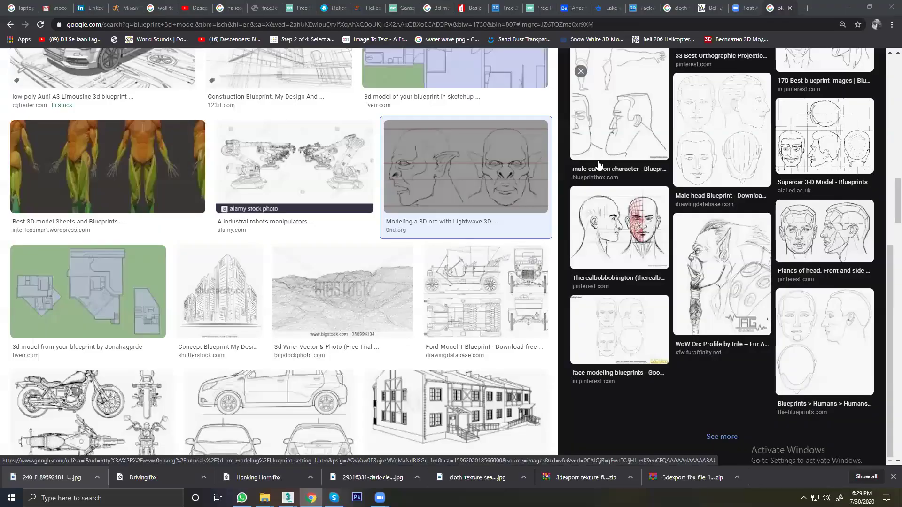
Step: On the Bell 206 product page, view the second, third and fourth reference images
{"action": "left_click", "coordinate": [702, 8]}
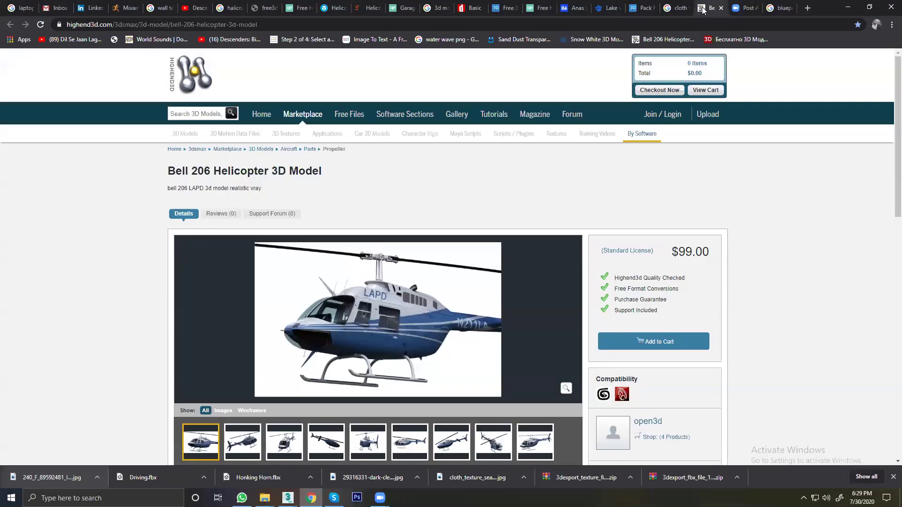
{"action": "scroll", "coordinate": [472, 264], "scroll_direction": "down", "scroll_amount": 1}
{"action": "scroll", "coordinate": [472, 264], "scroll_direction": "down", "scroll_amount": 3}
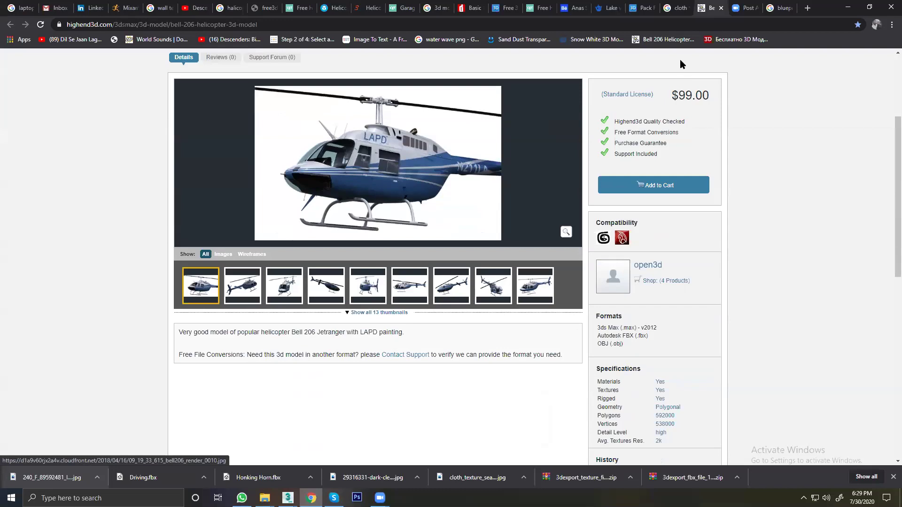
{"action": "left_click", "coordinate": [256, 289]}
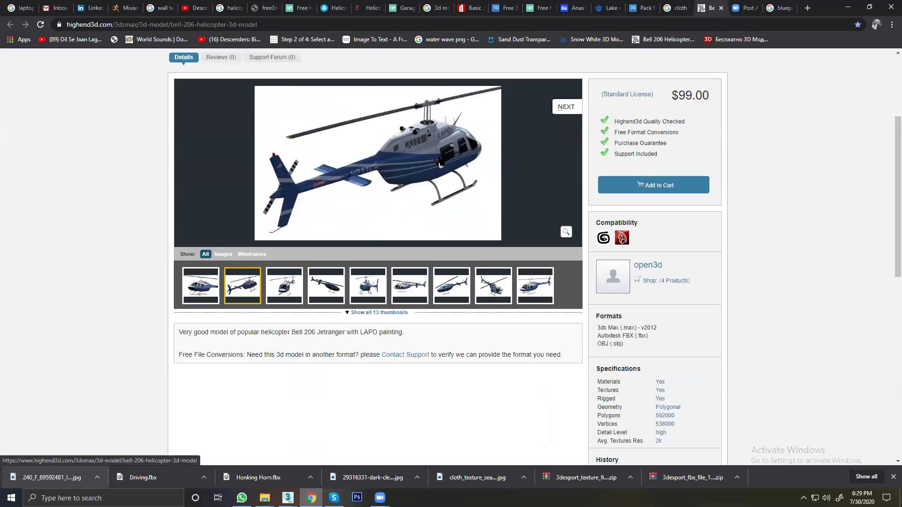
{"action": "mouse_move", "coordinate": [284, 285]}
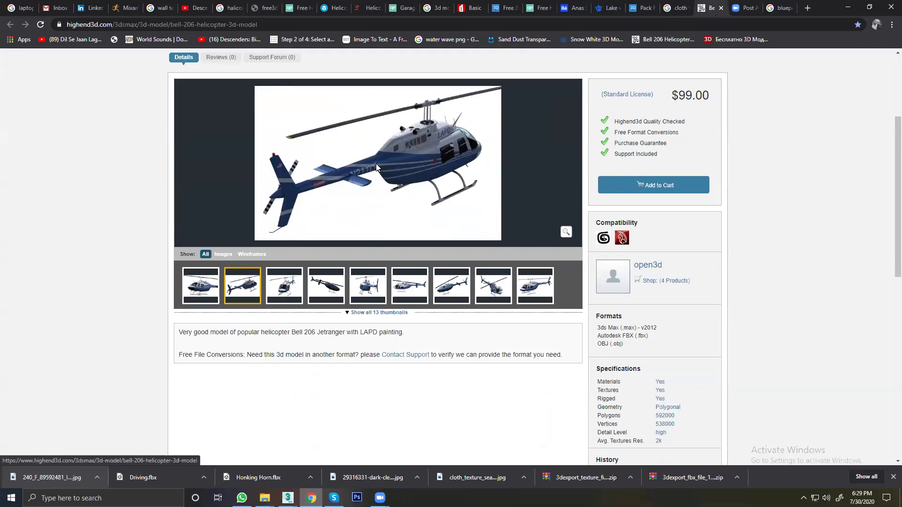
{"action": "left_click", "coordinate": [291, 288]}
{"action": "left_click", "coordinate": [323, 287]}
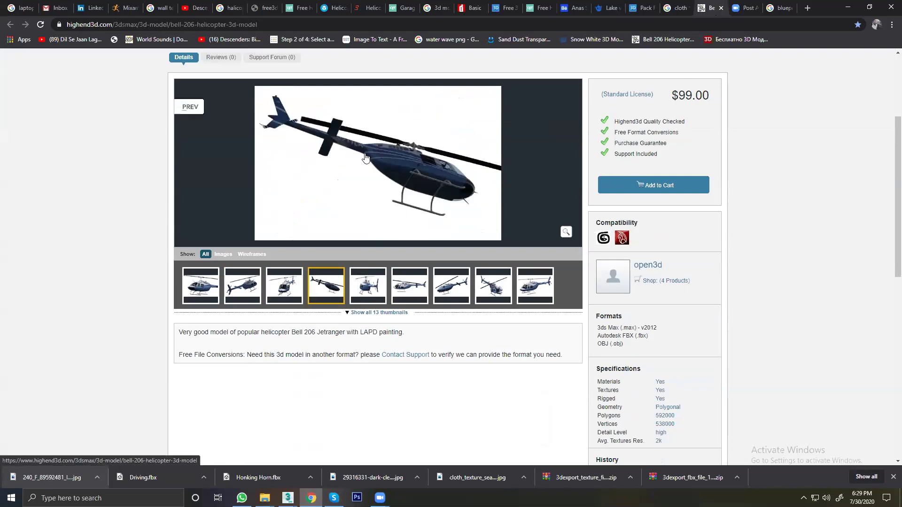
Step: Back in 3ds Max, show the helicopter shaded with edges and orbit to an angled view
{"action": "mouse_move", "coordinate": [378, 162]}
{"action": "key", "text": "alt+Tab"}
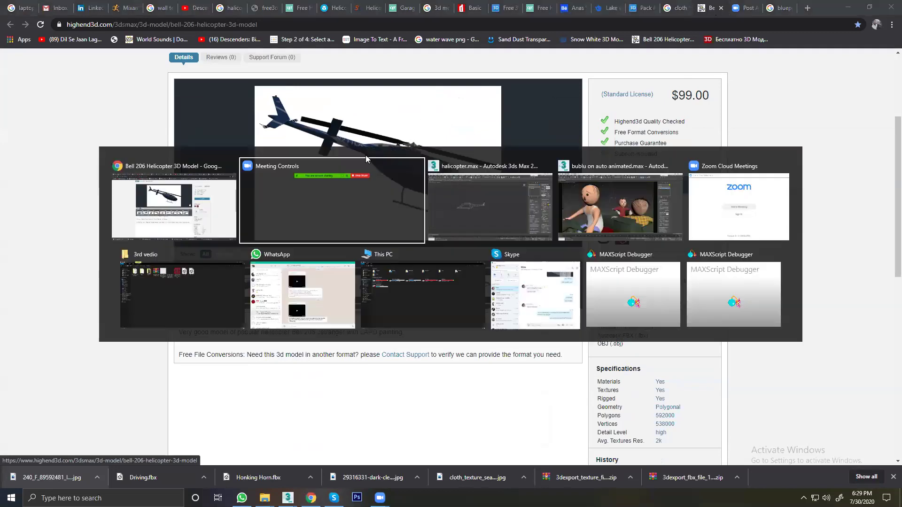
{"action": "key", "text": "alt+Tab"}
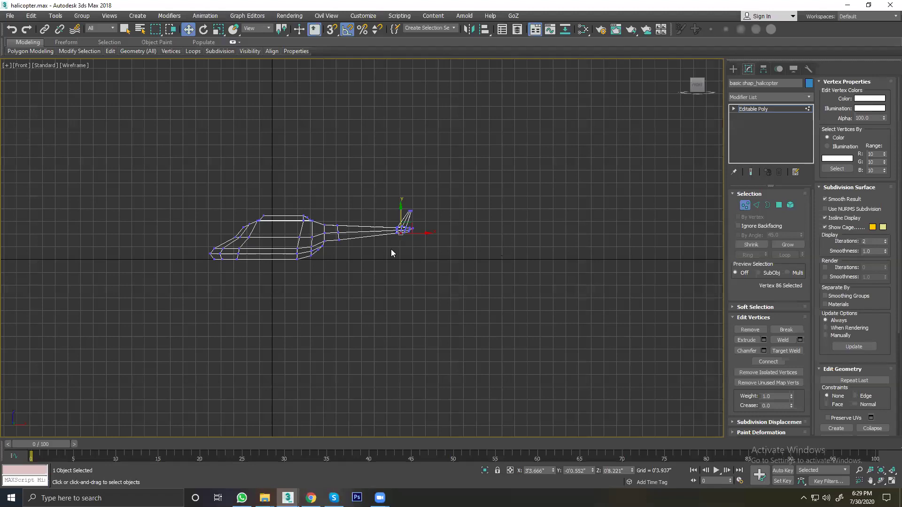
{"action": "key", "text": "F3"}
{"action": "scroll", "coordinate": [348, 247], "scroll_direction": "up", "scroll_amount": 3}
{"action": "scroll", "coordinate": [348, 247], "scroll_direction": "up", "scroll_amount": 2}
{"action": "mouse_move", "coordinate": [347, 242]}
{"action": "middle_mouse_down", "text": "alt"}
{"action": "mouse_move", "coordinate": [322, 221]}
{"action": "mouse_move", "coordinate": [291, 226]}
{"action": "mouse_move", "coordinate": [423, 272]}
{"action": "middle_mouse_up", "text": "alt"}
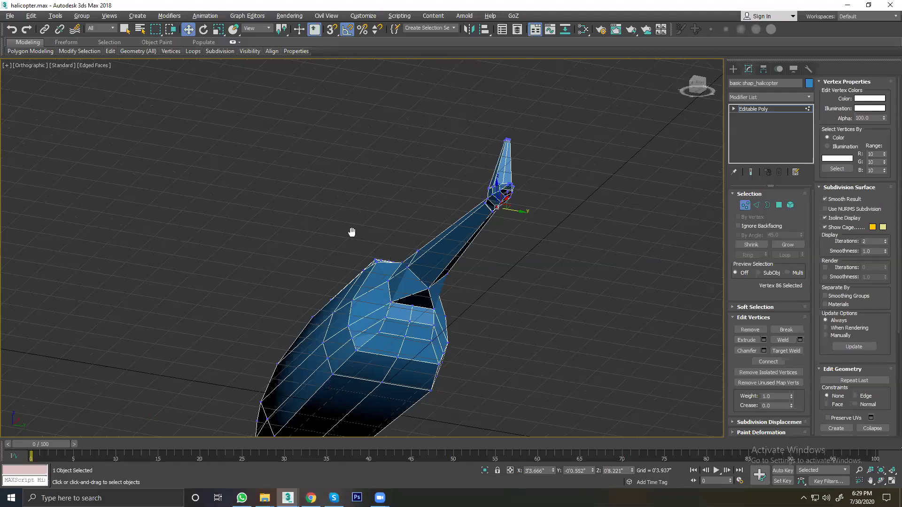
{"action": "scroll", "coordinate": [352, 235], "scroll_direction": "up", "scroll_amount": 1}
{"action": "scroll", "coordinate": [373, 261], "scroll_direction": "up", "scroll_amount": 3}
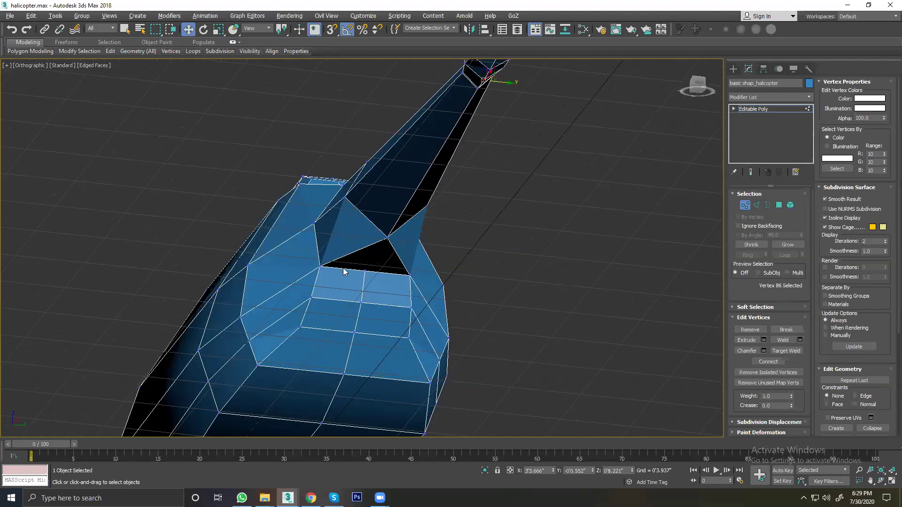
{"action": "scroll", "coordinate": [357, 258], "scroll_direction": "down", "scroll_amount": 2}
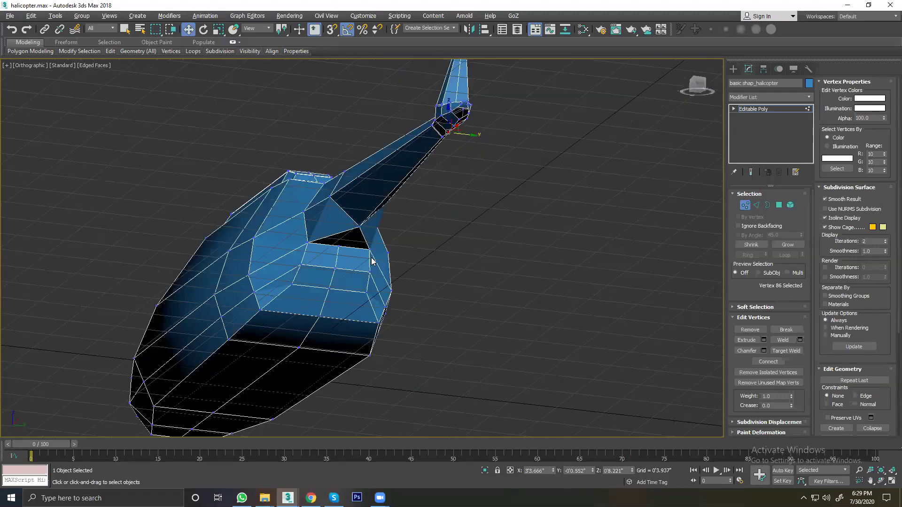
{"action": "middle_click_drag", "start_coordinate": [371, 261], "coordinate": [375, 259], "text": "alt"}
Step: Leave Vertex mode, reselect the body and enable Use NURMS Subdivision
{"action": "left_click", "coordinate": [743, 208]}
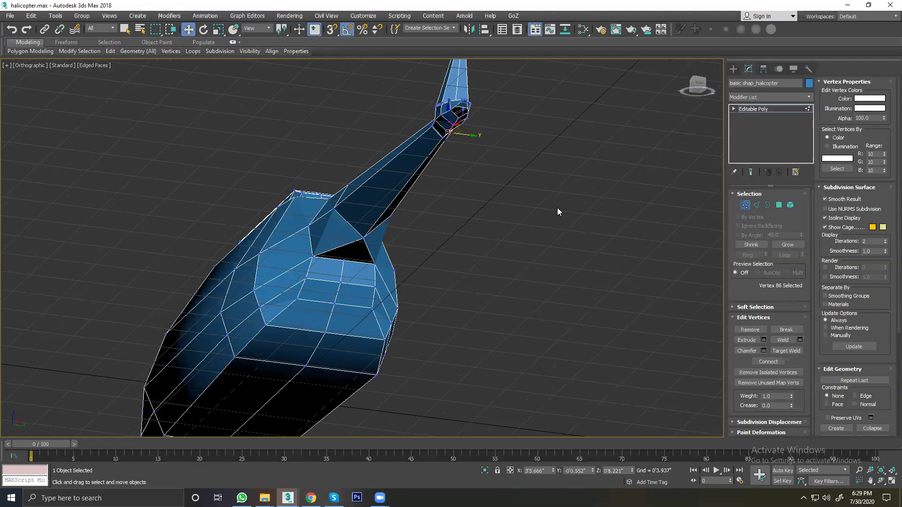
{"action": "left_click", "coordinate": [557, 207]}
{"action": "left_click", "coordinate": [336, 279]}
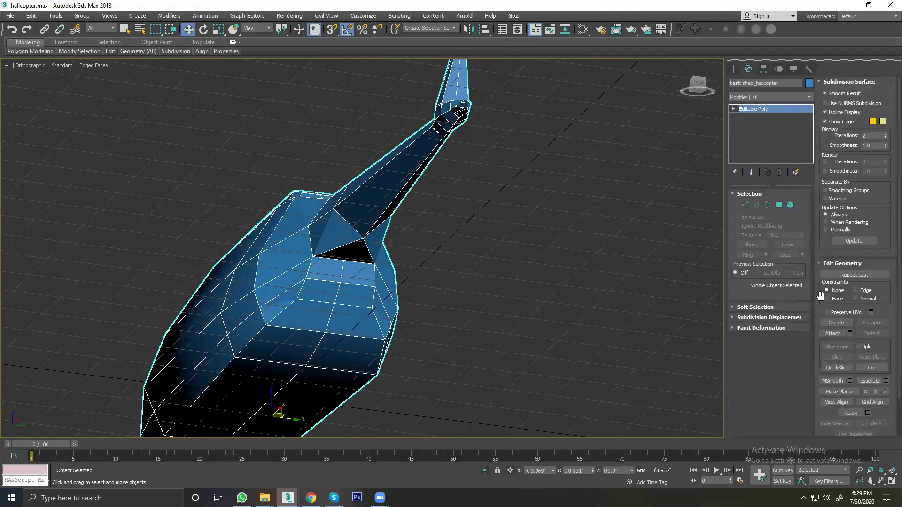
{"action": "left_click", "coordinate": [825, 103]}
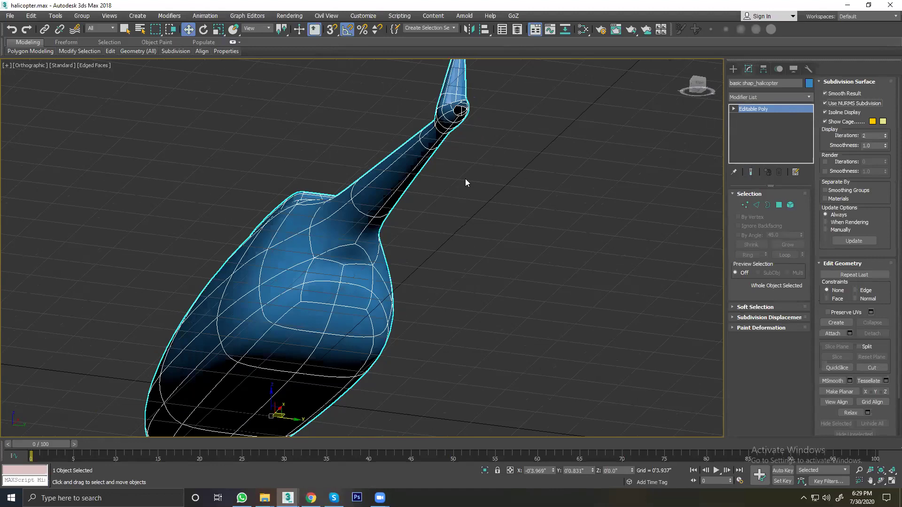
Step: Hide the grid, switch to Perspective and orbit to a side view of the smoothed body
{"action": "key", "text": "g"}
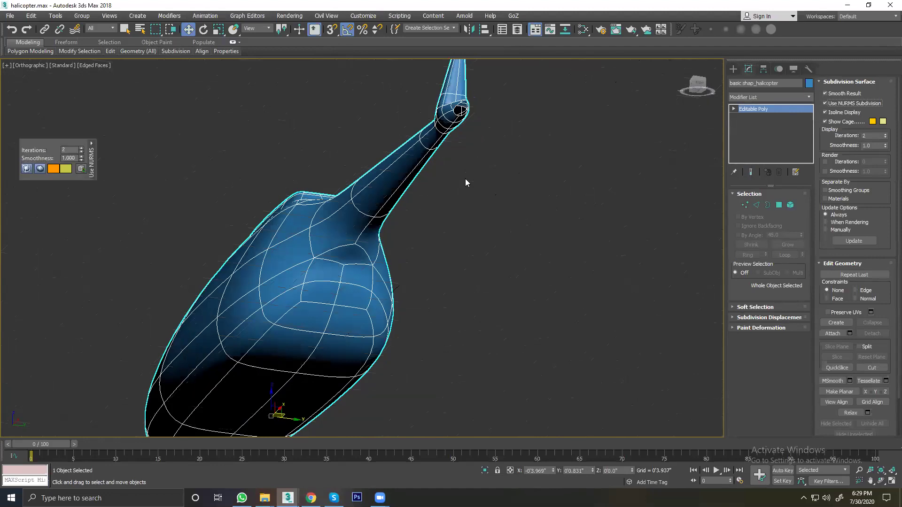
{"action": "key", "text": "p"}
{"action": "scroll", "coordinate": [443, 215], "scroll_direction": "down", "scroll_amount": 3}
{"action": "mouse_move", "coordinate": [438, 227]}
{"action": "middle_mouse_down", "text": "alt"}
{"action": "mouse_move", "coordinate": [349, 200]}
{"action": "mouse_move", "coordinate": [336, 212]}
{"action": "mouse_move", "coordinate": [469, 218]}
{"action": "mouse_move", "coordinate": [338, 217]}
{"action": "mouse_move", "coordinate": [409, 233]}
{"action": "mouse_move", "coordinate": [497, 233]}
{"action": "mouse_move", "coordinate": [454, 223]}
{"action": "mouse_move", "coordinate": [302, 226]}
{"action": "mouse_move", "coordinate": [525, 226]}
{"action": "middle_mouse_up", "text": "alt"}
{"action": "left_click", "coordinate": [513, 226]}
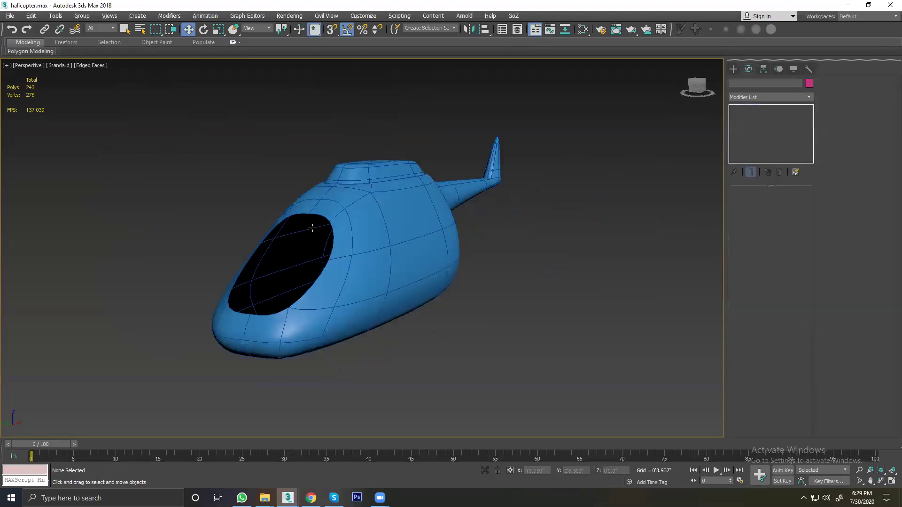
{"action": "left_click", "coordinate": [316, 228]}
{"action": "middle_click_drag", "start_coordinate": [353, 227], "coordinate": [308, 248], "text": "alt"}
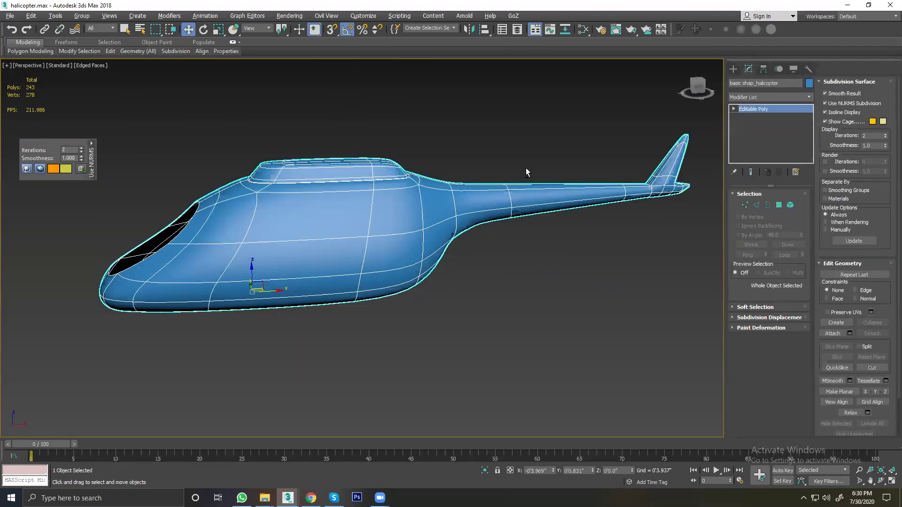
{"action": "key", "text": "alt+Tab"}
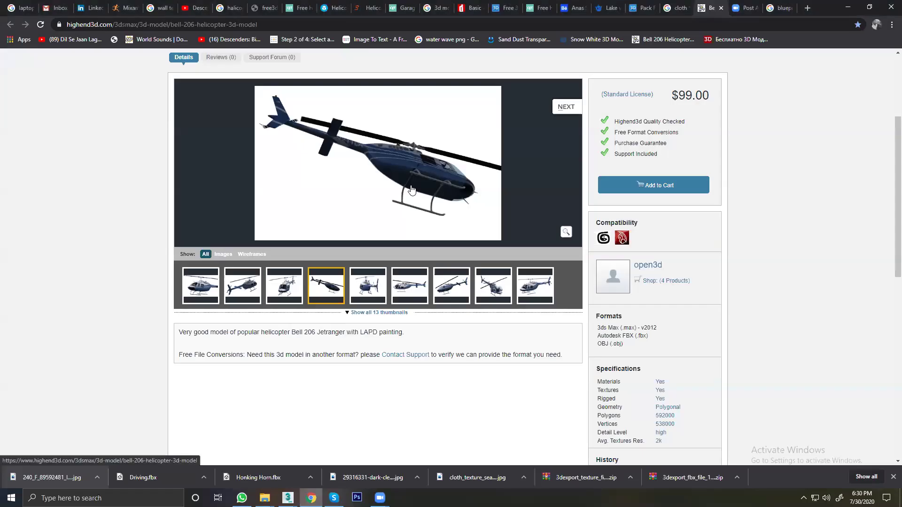
Step: Browse the Bell 206 renders (second, front, rear, side), ending on the side profile
{"action": "mouse_move", "coordinate": [457, 174]}
{"action": "key", "text": "alt+Tab"}
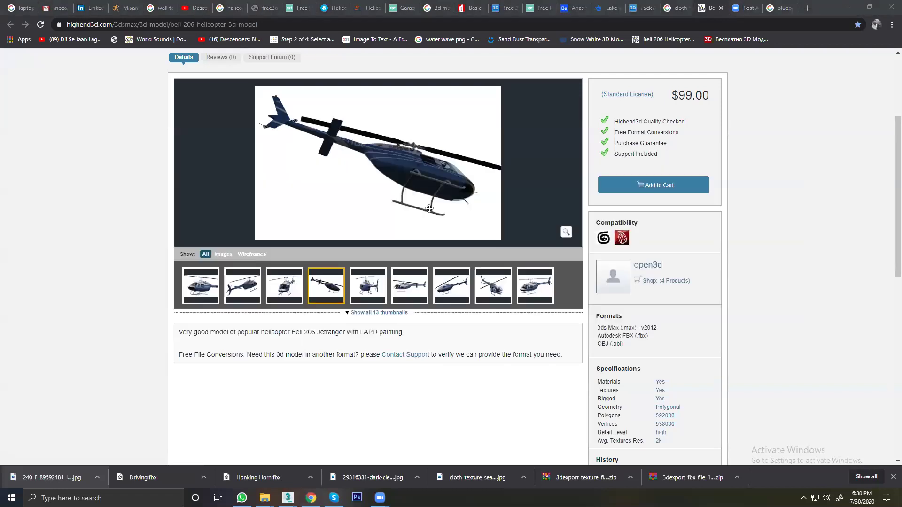
{"action": "key", "text": "alt+Tab"}
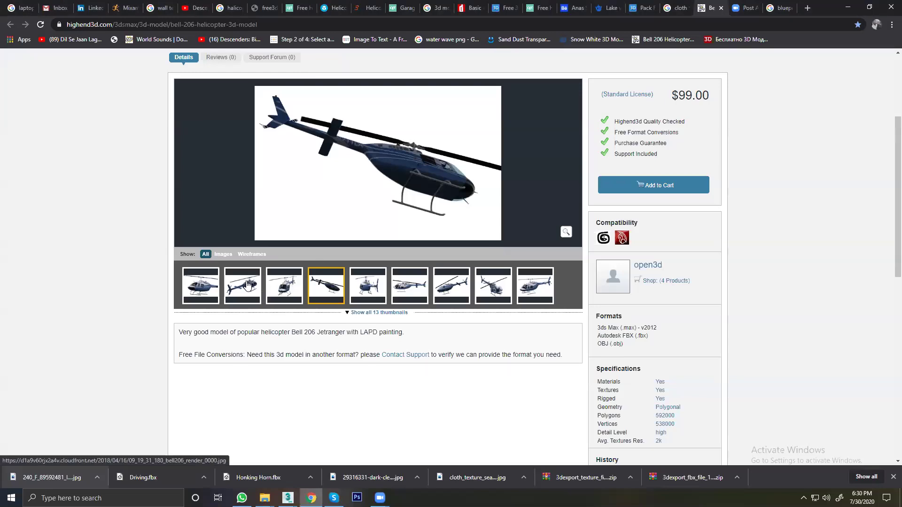
{"action": "left_click", "coordinate": [244, 285]}
{"action": "mouse_move", "coordinate": [427, 123]}
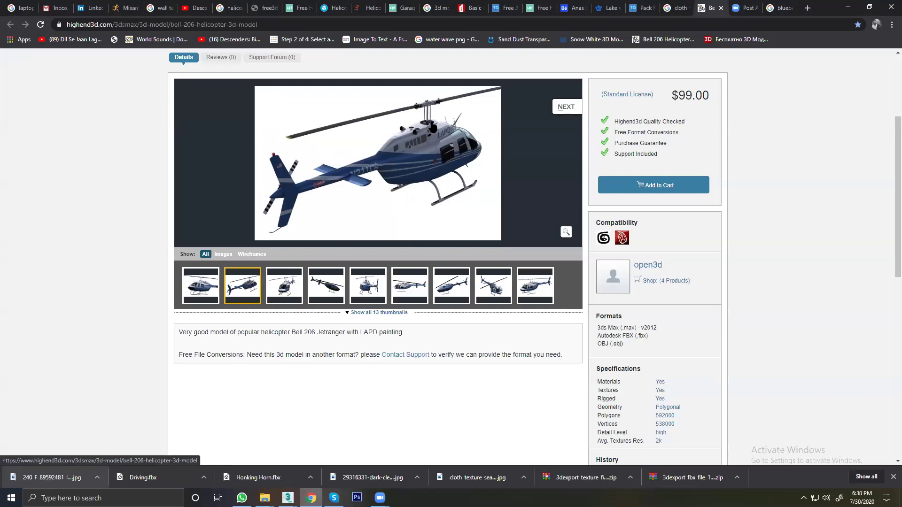
{"action": "left_click", "coordinate": [216, 291]}
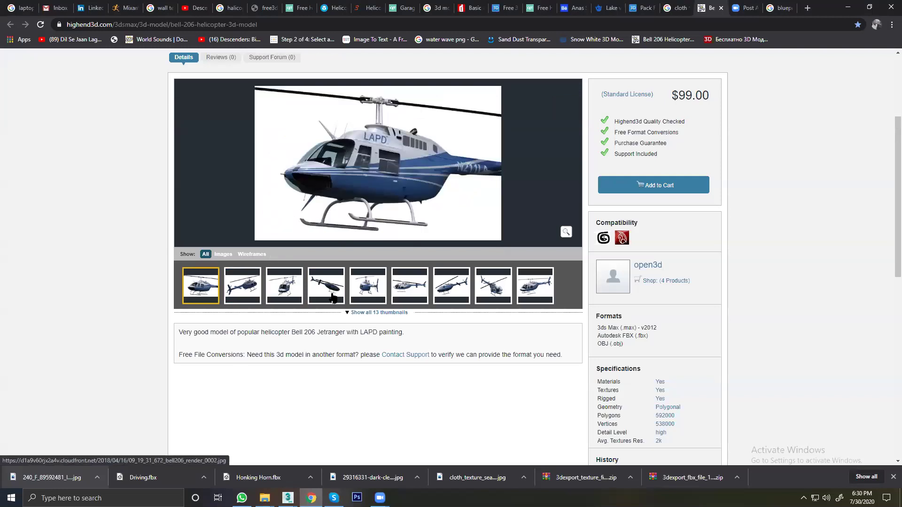
{"action": "left_click", "coordinate": [371, 294]}
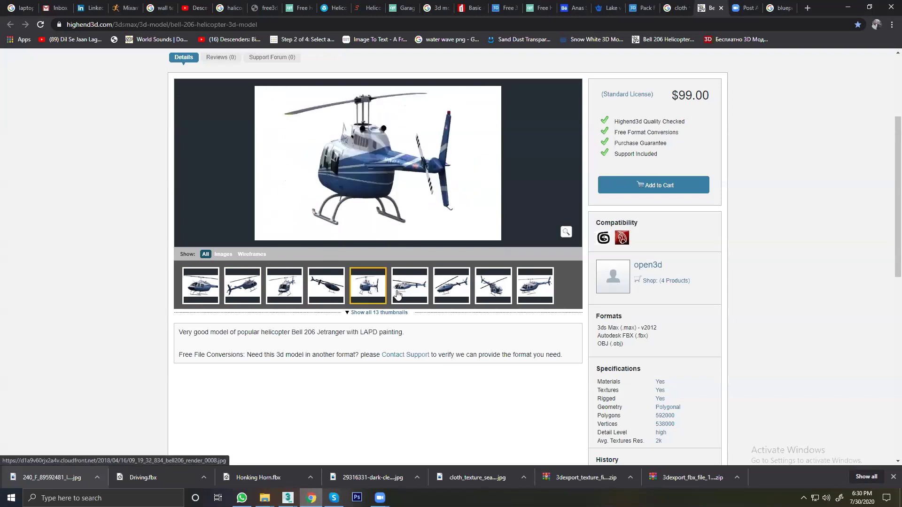
{"action": "left_click", "coordinate": [393, 293]}
{"action": "mouse_move", "coordinate": [409, 285]}
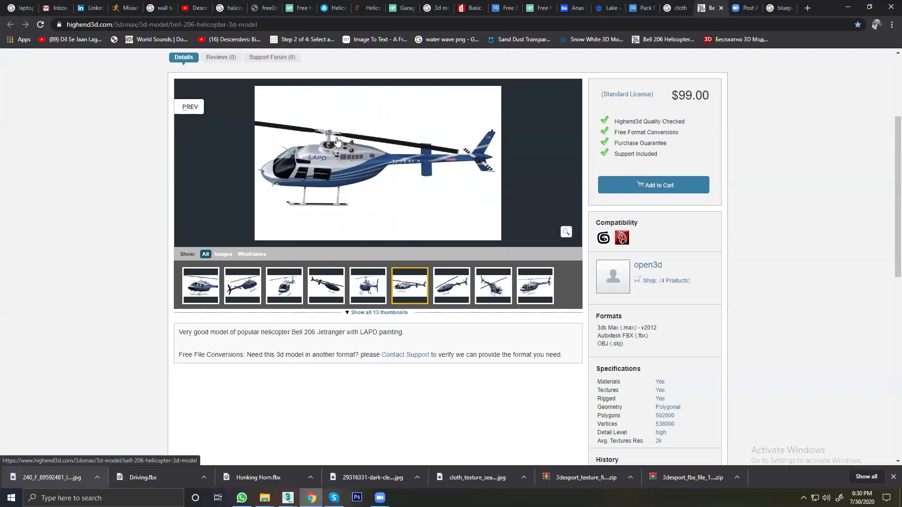
{"action": "key", "text": "alt+Tab"}
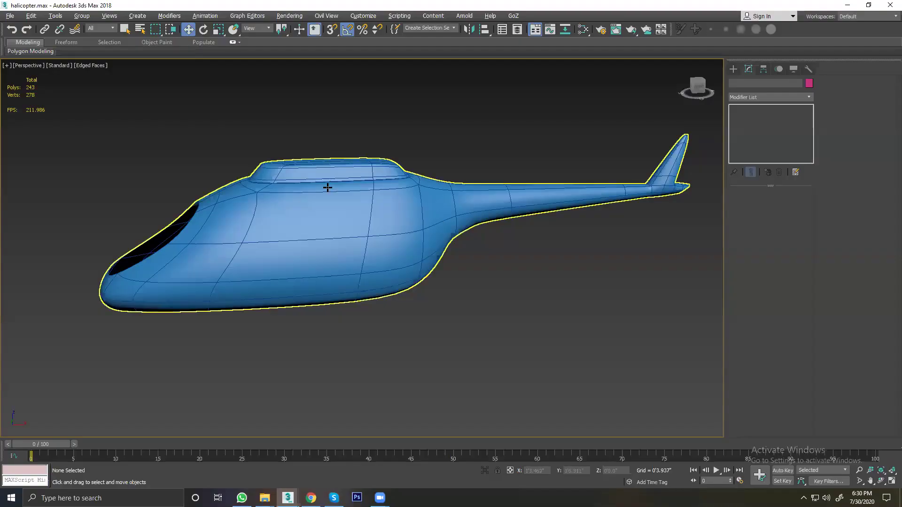
Step: Draw a Standard Primitives cylinder beside the helicopter body
{"action": "scroll", "coordinate": [328, 187], "scroll_direction": "up", "scroll_amount": 5}
{"action": "scroll", "coordinate": [358, 182], "scroll_direction": "down", "scroll_amount": 2}
{"action": "middle_click_drag", "start_coordinate": [322, 196], "coordinate": [403, 185], "text": "alt"}
{"action": "scroll", "coordinate": [346, 225], "scroll_direction": "down", "scroll_amount": 3}
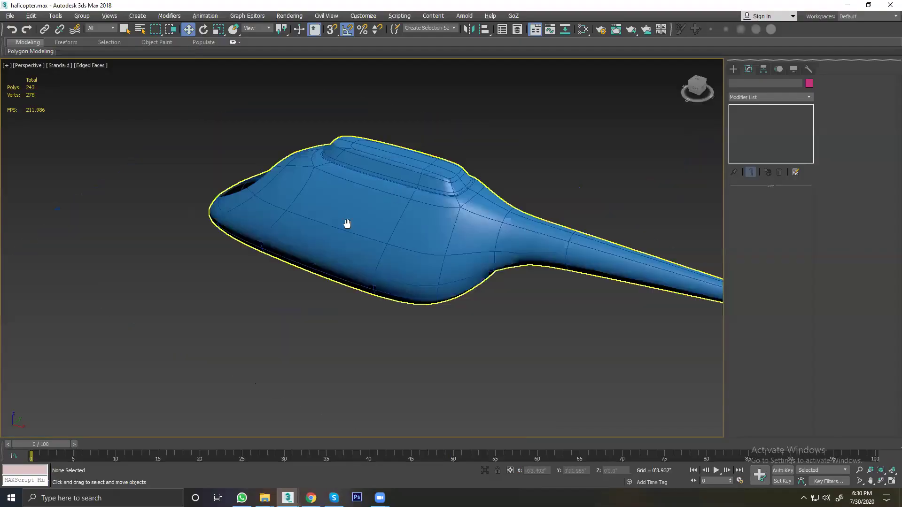
{"action": "scroll", "coordinate": [323, 259], "scroll_direction": "up", "scroll_amount": 1}
{"action": "left_click", "coordinate": [733, 68]}
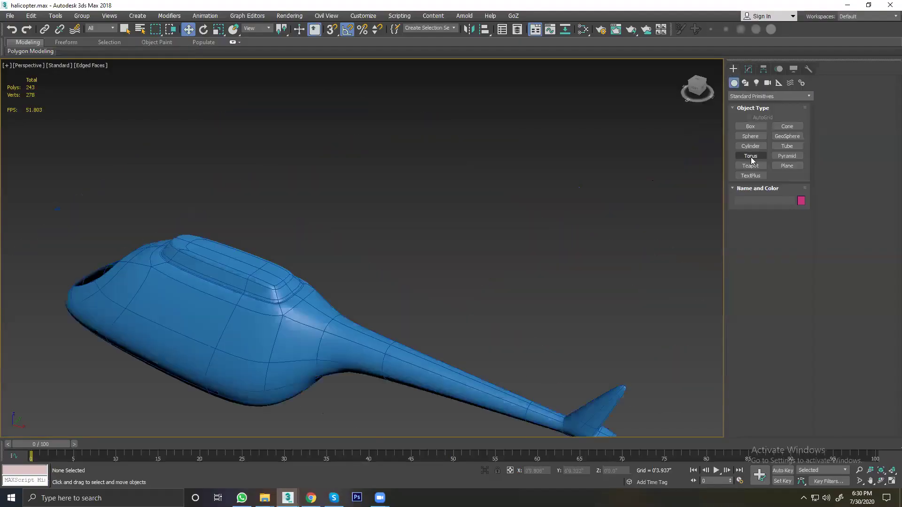
{"action": "left_click", "coordinate": [750, 146]}
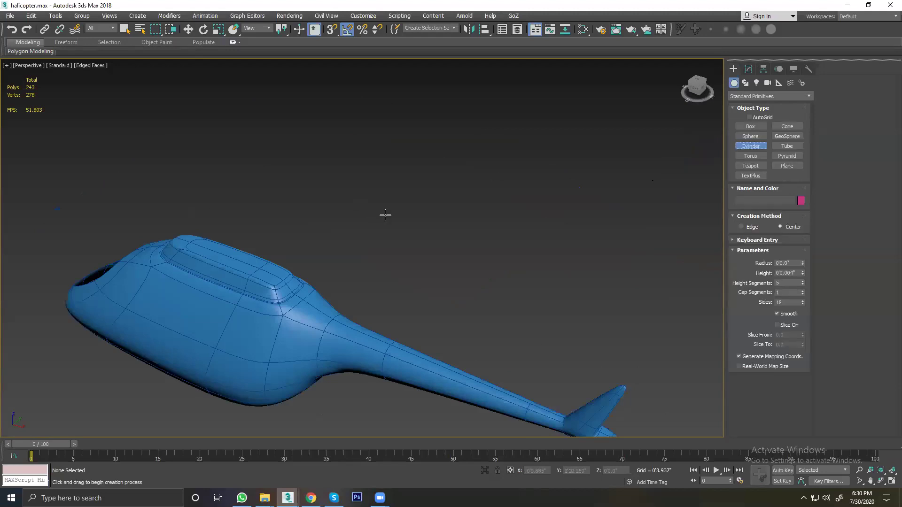
{"action": "left_click_drag", "start_coordinate": [444, 250], "coordinate": [445, 258]}
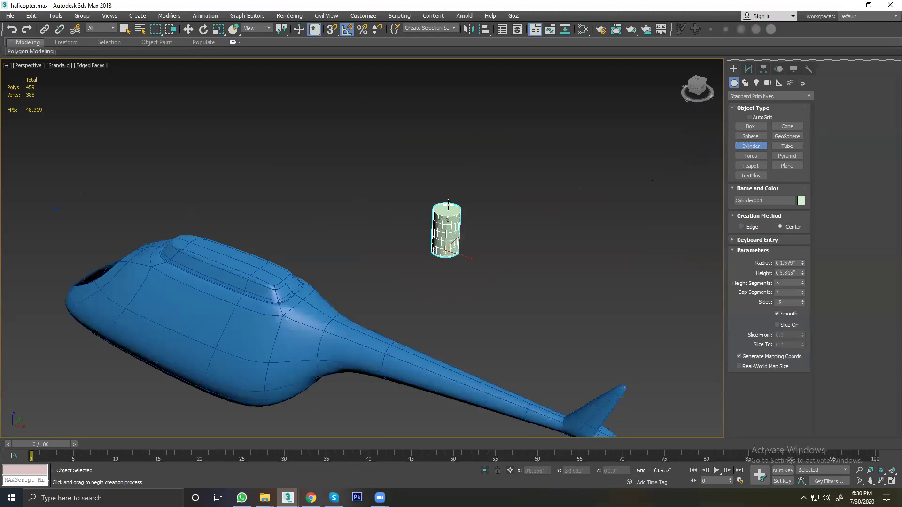
{"action": "left_click", "coordinate": [448, 173]}
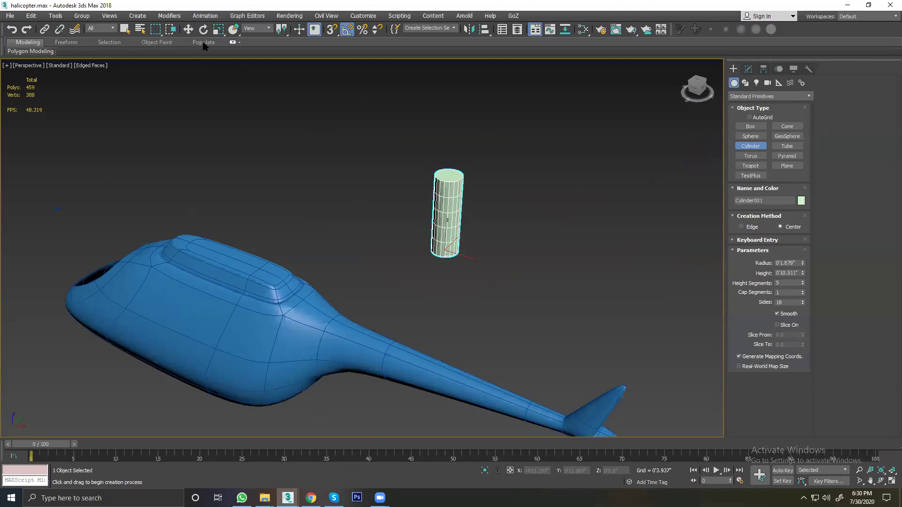
Step: Move the cylinder into the helicopter body and back out again
{"action": "left_click", "coordinate": [188, 29]}
{"action": "key", "text": "z"}
{"action": "scroll", "coordinate": [382, 277], "scroll_direction": "down", "scroll_amount": 2}
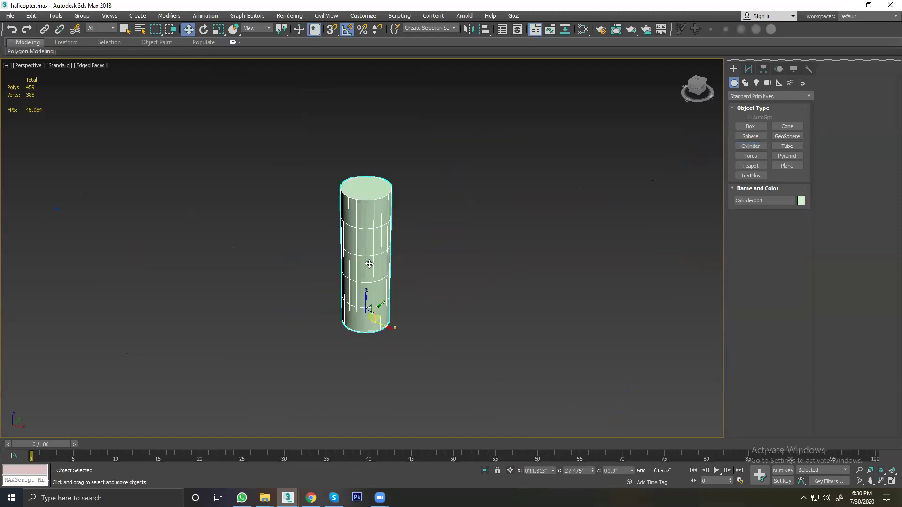
{"action": "scroll", "coordinate": [382, 277], "scroll_direction": "down", "scroll_amount": 3}
{"action": "mouse_move", "coordinate": [382, 277]}
{"action": "left_mouse_down"}
{"action": "mouse_move", "coordinate": [193, 390]}
{"action": "mouse_move", "coordinate": [220, 322]}
{"action": "mouse_move", "coordinate": [144, 277]}
{"action": "mouse_move", "coordinate": [180, 315]}
{"action": "left_mouse_up"}
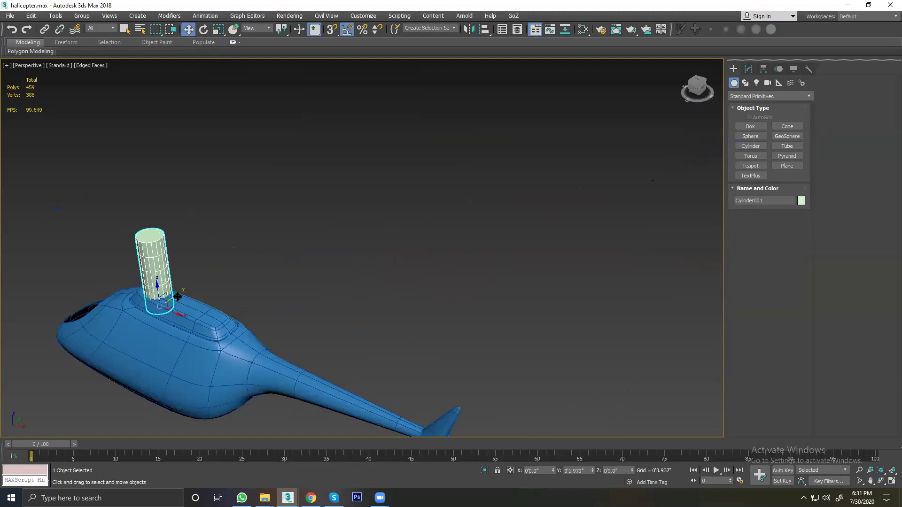
{"action": "key", "text": "z"}
{"action": "mouse_move", "coordinate": [308, 257]}
{"action": "middle_mouse_down", "text": "alt"}
{"action": "mouse_move", "coordinate": [349, 253]}
{"action": "mouse_move", "coordinate": [429, 295]}
{"action": "mouse_move", "coordinate": [298, 266]}
{"action": "middle_mouse_up", "text": "alt"}
{"action": "scroll", "coordinate": [349, 253], "scroll_direction": "down", "scroll_amount": 5}
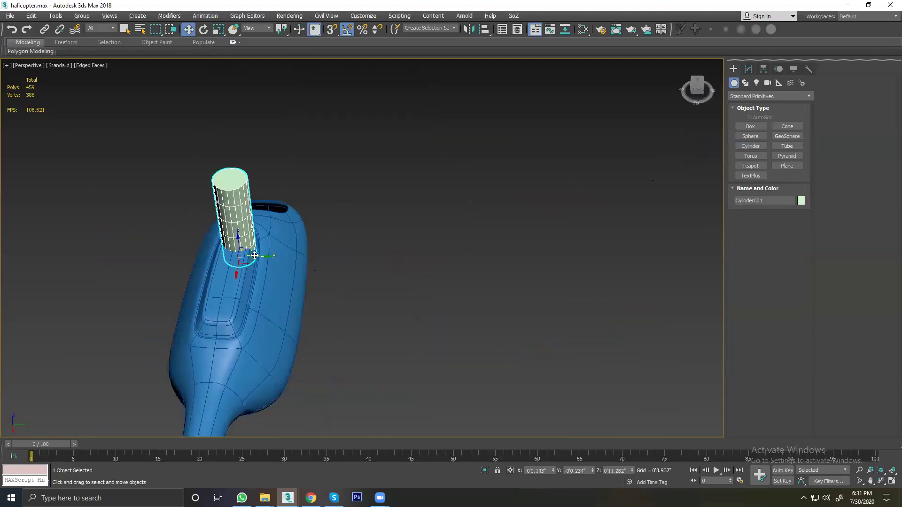
{"action": "left_click_drag", "start_coordinate": [264, 256], "coordinate": [386, 272]}
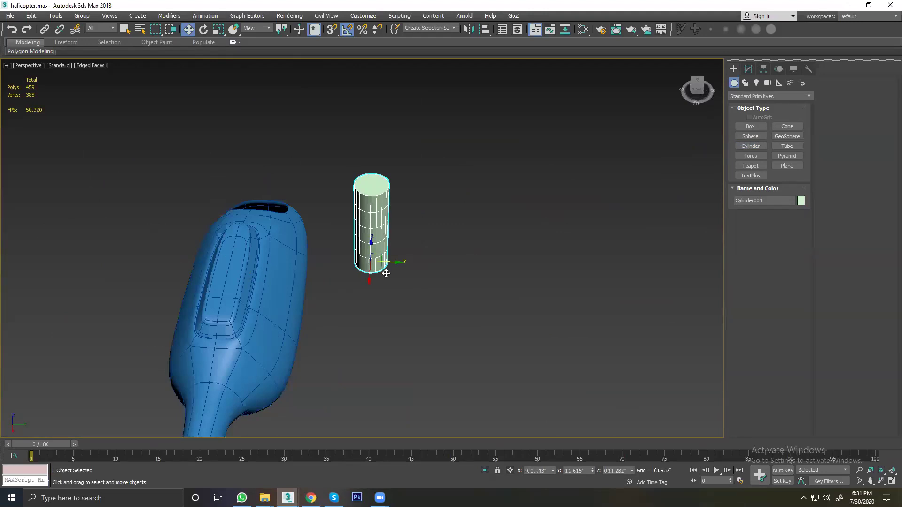
{"action": "mouse_move", "coordinate": [391, 273]}
{"action": "middle_mouse_down", "text": "alt"}
{"action": "mouse_move", "coordinate": [419, 266]}
{"action": "mouse_move", "coordinate": [277, 269]}
{"action": "middle_mouse_up", "text": "alt"}
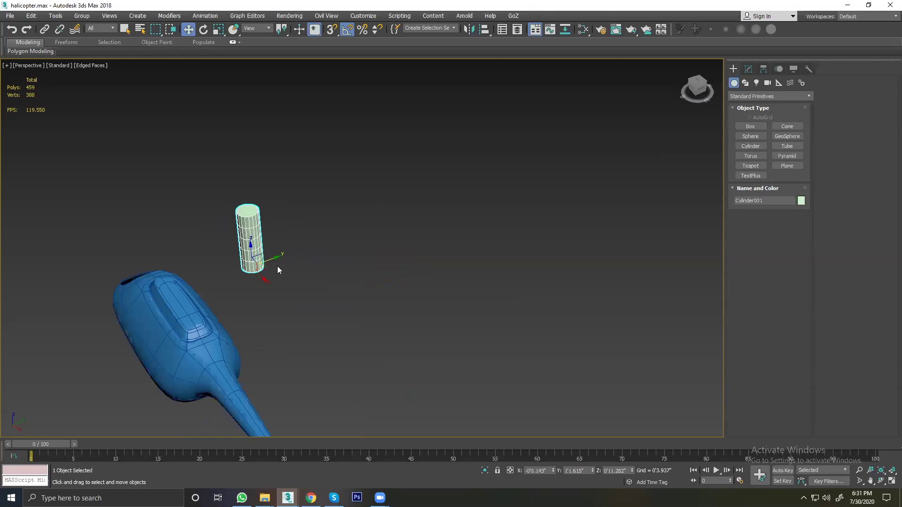
Step: Reduce the cylinder's Height Segments to 1 in the Modify panel
{"action": "left_click", "coordinate": [748, 69]}
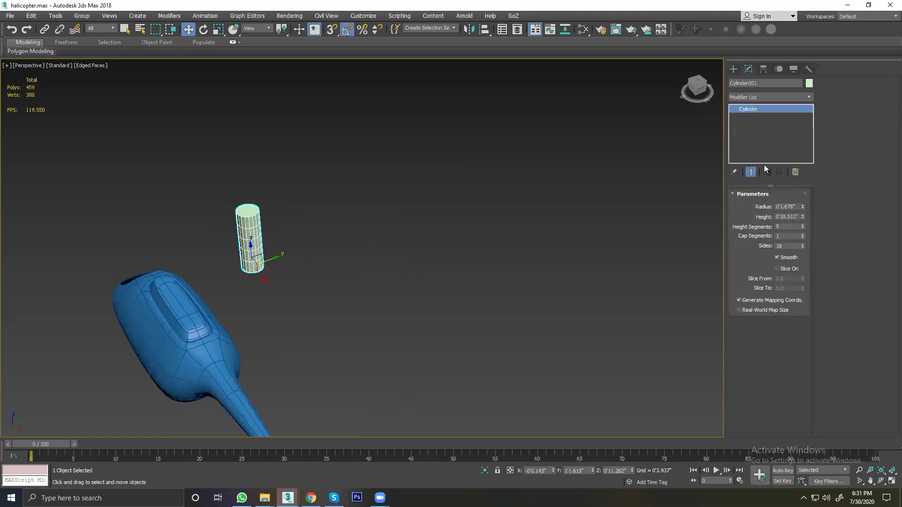
{"action": "right_click", "coordinate": [802, 229]}
{"action": "left_click", "coordinate": [334, 101]}
{"action": "left_click", "coordinate": [251, 225]}
{"action": "middle_click_drag", "start_coordinate": [276, 220], "coordinate": [254, 171]}
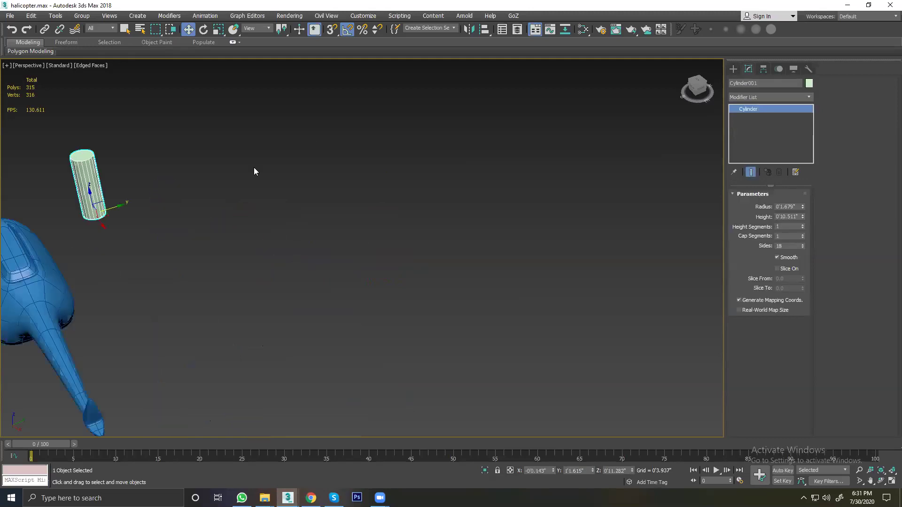
{"action": "left_click", "coordinate": [733, 69]}
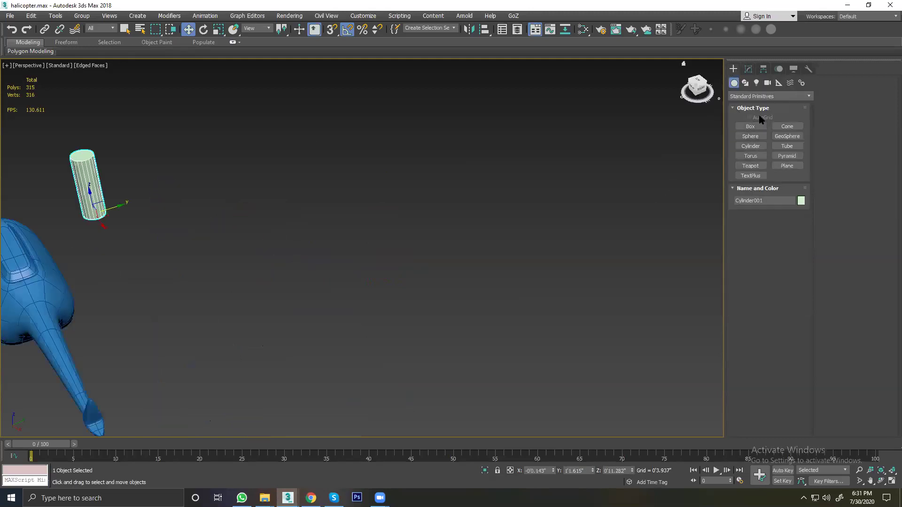
Step: Draw a pink box with a red sphere below it
{"action": "left_click", "coordinate": [750, 134]}
{"action": "left_click", "coordinate": [750, 127]}
{"action": "left_click_drag", "start_coordinate": [433, 170], "coordinate": [495, 183]}
{"action": "left_click", "coordinate": [500, 157]}
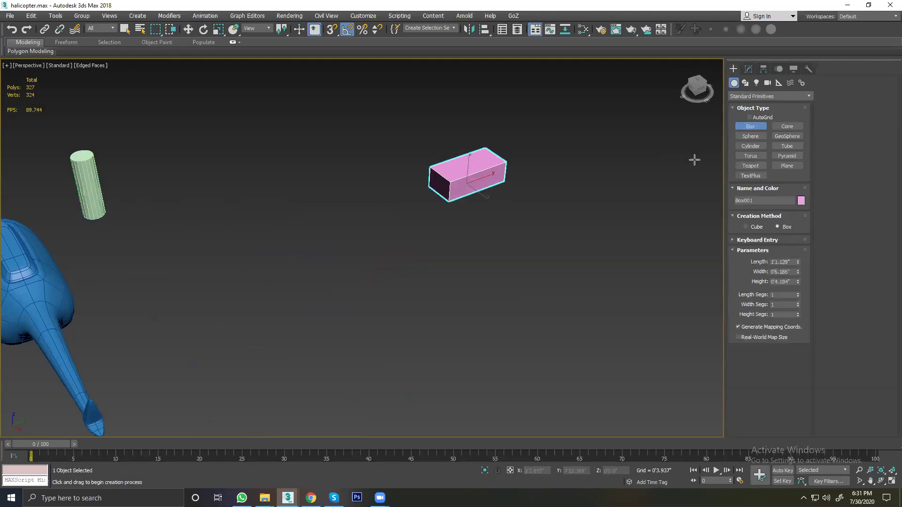
{"action": "left_click", "coordinate": [750, 136]}
{"action": "left_click_drag", "start_coordinate": [451, 248], "coordinate": [474, 234]}
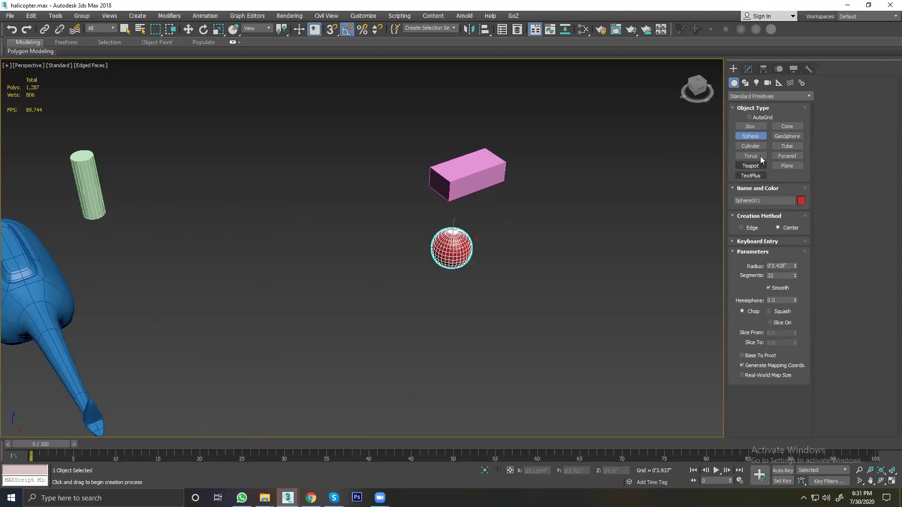
Step: Add a cylinder left of the sphere and a thin torus ring in front of it
{"action": "left_click", "coordinate": [750, 146]}
{"action": "left_click_drag", "start_coordinate": [339, 245], "coordinate": [365, 248]}
{"action": "left_click", "coordinate": [359, 197]}
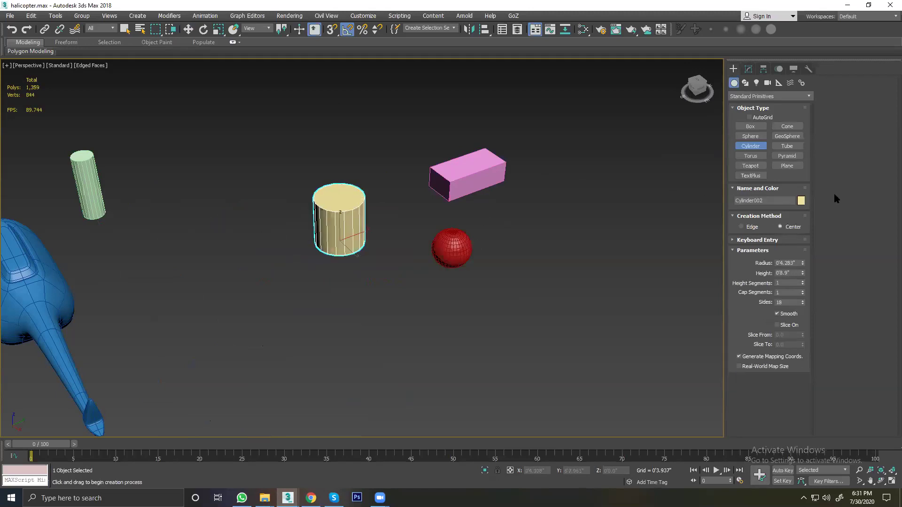
{"action": "left_click", "coordinate": [750, 156]}
{"action": "left_click_drag", "start_coordinate": [434, 289], "coordinate": [486, 300]}
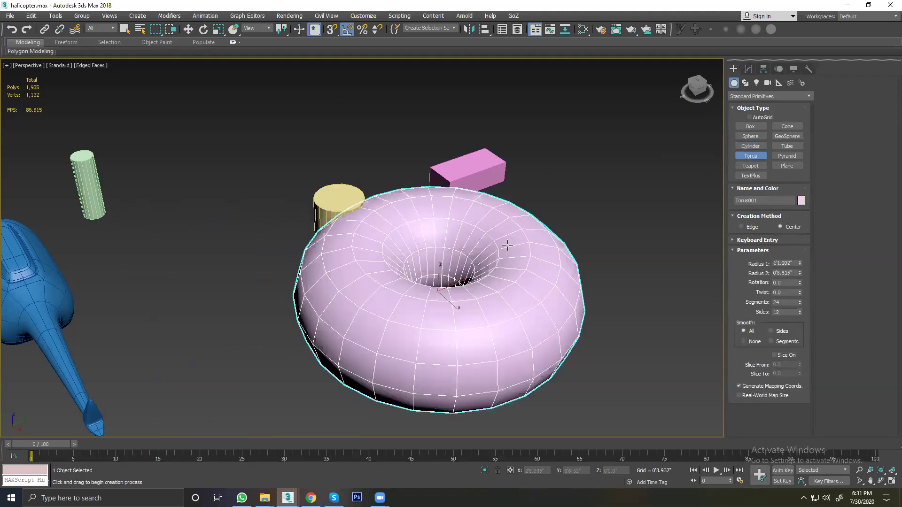
{"action": "left_click", "coordinate": [457, 273]}
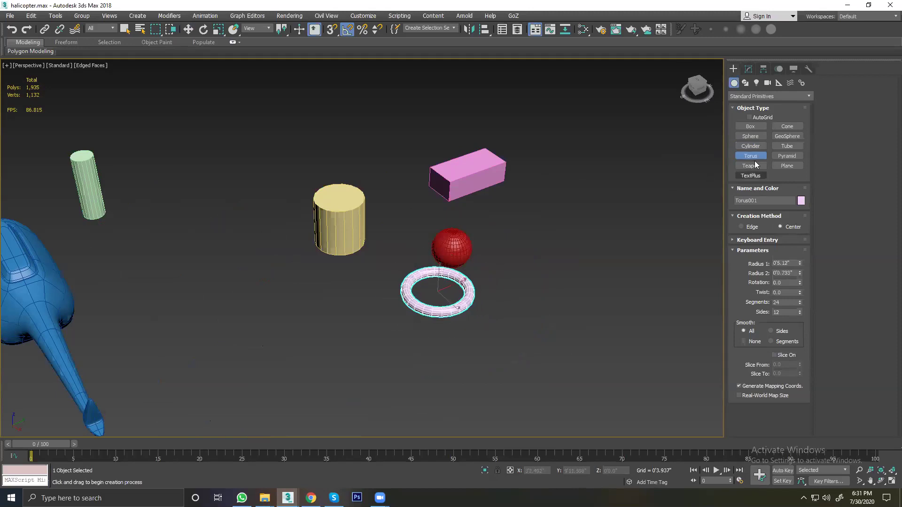
Step: Add a pointed cone right of the sphere and a teapot at the upper right
{"action": "left_click", "coordinate": [787, 127]}
{"action": "left_click_drag", "start_coordinate": [531, 244], "coordinate": [552, 244]}
{"action": "left_click", "coordinate": [547, 230]}
{"action": "left_click", "coordinate": [554, 251]}
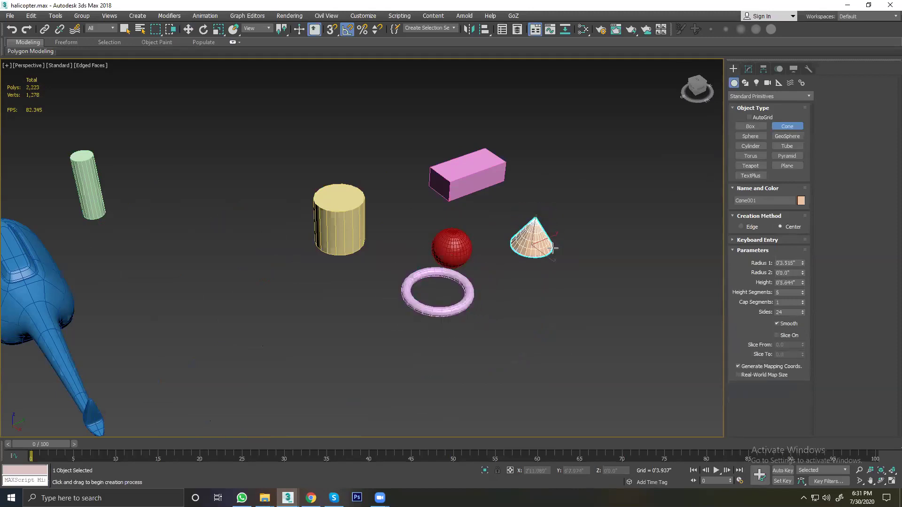
{"action": "left_click", "coordinate": [750, 165]}
{"action": "left_click_drag", "start_coordinate": [606, 197], "coordinate": [623, 209]}
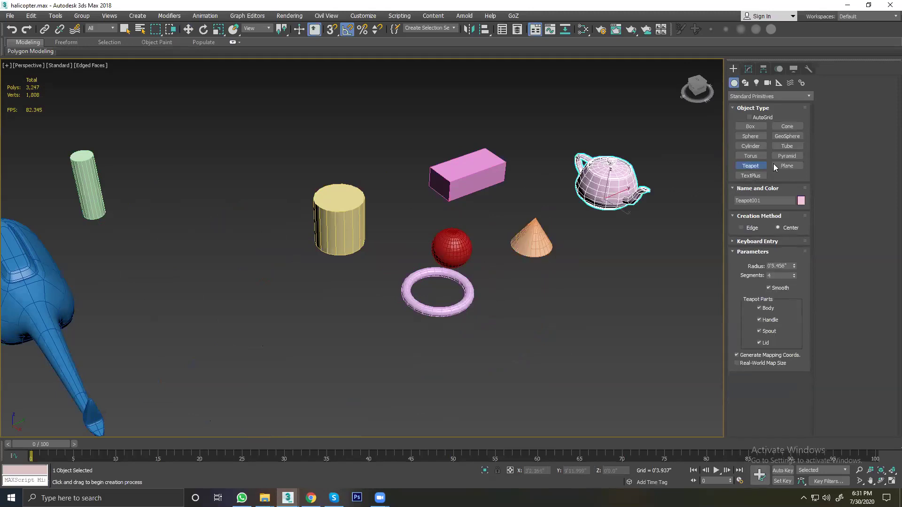
Step: Add a tall pyramid below the torus, then deselect it
{"action": "left_click", "coordinate": [786, 156]}
{"action": "mouse_move", "coordinate": [477, 350]}
{"action": "left_mouse_down"}
{"action": "mouse_move", "coordinate": [483, 365]}
{"action": "mouse_move", "coordinate": [465, 377]}
{"action": "left_mouse_up"}
{"action": "left_click", "coordinate": [478, 264]}
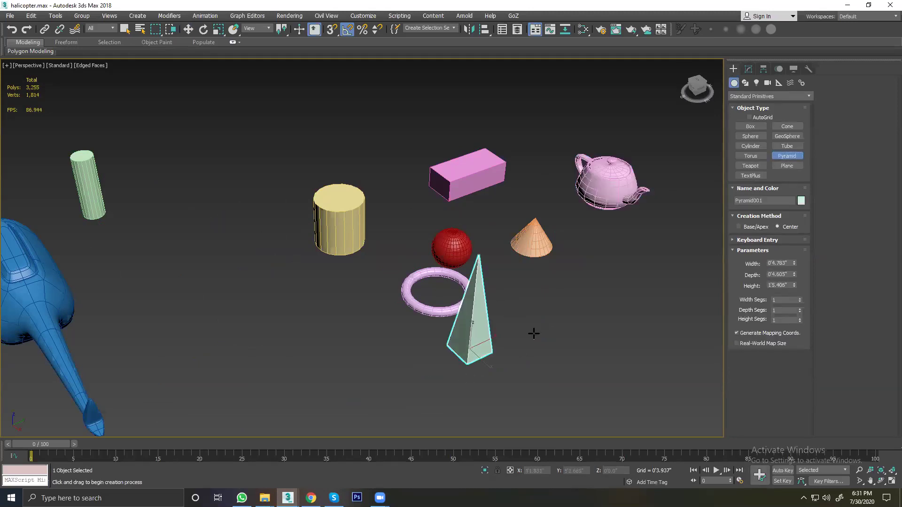
{"action": "middle_click_drag", "start_coordinate": [483, 297], "coordinate": [507, 296], "text": "alt"}
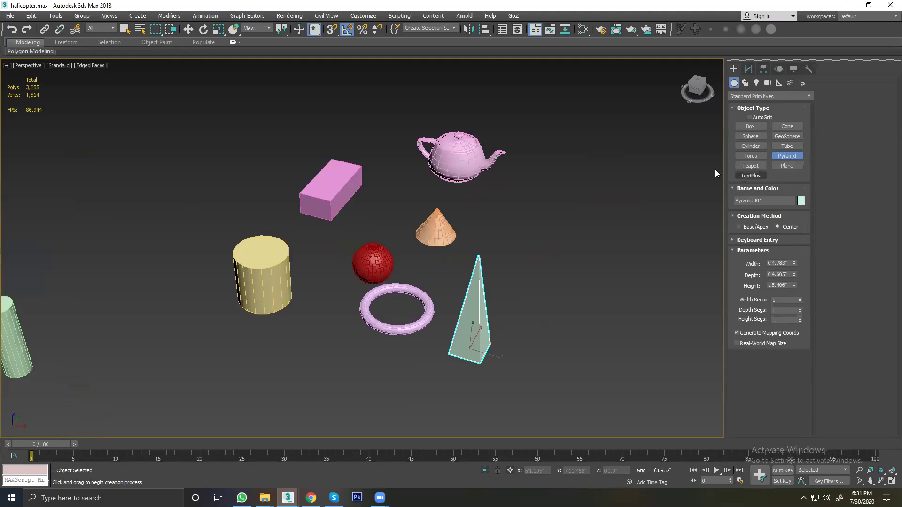
{"action": "left_click", "coordinate": [187, 29]}
{"action": "left_click", "coordinate": [256, 104]}
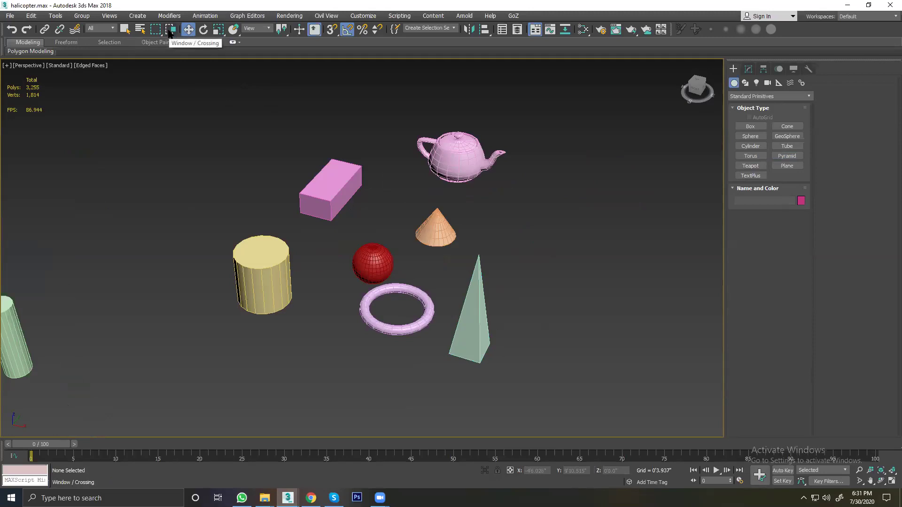
Step: Switch to Window selection mode and test partial versus full boxes around the cylinder
{"action": "left_click", "coordinate": [169, 30]}
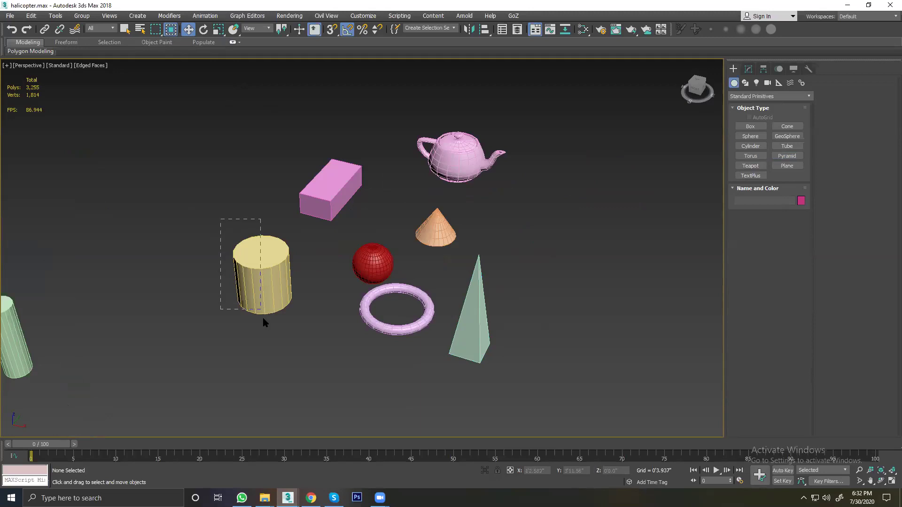
{"action": "left_click_drag", "start_coordinate": [266, 339], "coordinate": [267, 339]}
{"action": "left_click", "coordinate": [203, 313]}
{"action": "left_click", "coordinate": [252, 282]}
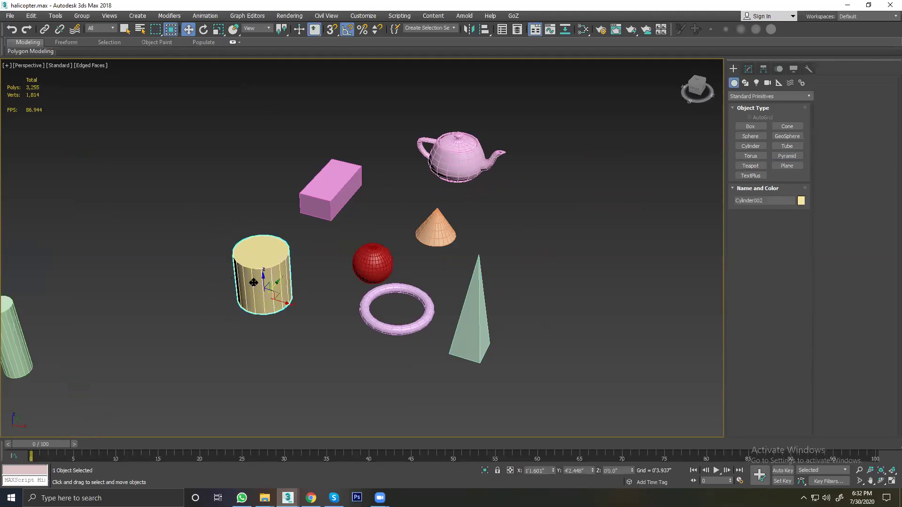
{"action": "left_click_drag", "start_coordinate": [218, 272], "coordinate": [185, 201]}
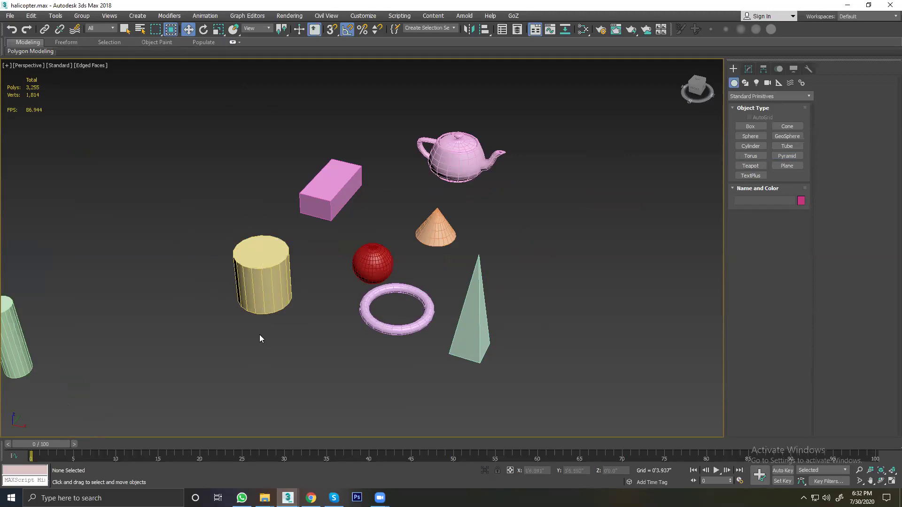
{"action": "left_click_drag", "start_coordinate": [208, 230], "coordinate": [270, 345]}
{"action": "left_click", "coordinate": [316, 264]}
Step: Zoom and pan toward the sphere and select it by fully enclosing it, then deselect
{"action": "scroll", "coordinate": [325, 260], "scroll_direction": "down", "scroll_amount": 3}
{"action": "scroll", "coordinate": [319, 260], "scroll_direction": "down", "scroll_amount": 2}
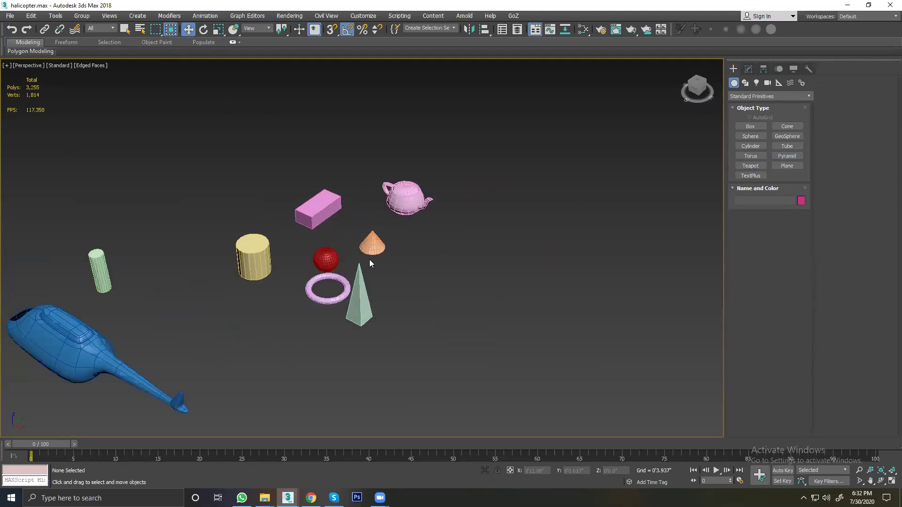
{"action": "scroll", "coordinate": [369, 259], "scroll_direction": "up", "scroll_amount": 4}
{"action": "scroll", "coordinate": [307, 218], "scroll_direction": "down", "scroll_amount": 1}
{"action": "middle_click_drag", "start_coordinate": [311, 223], "coordinate": [325, 225]}
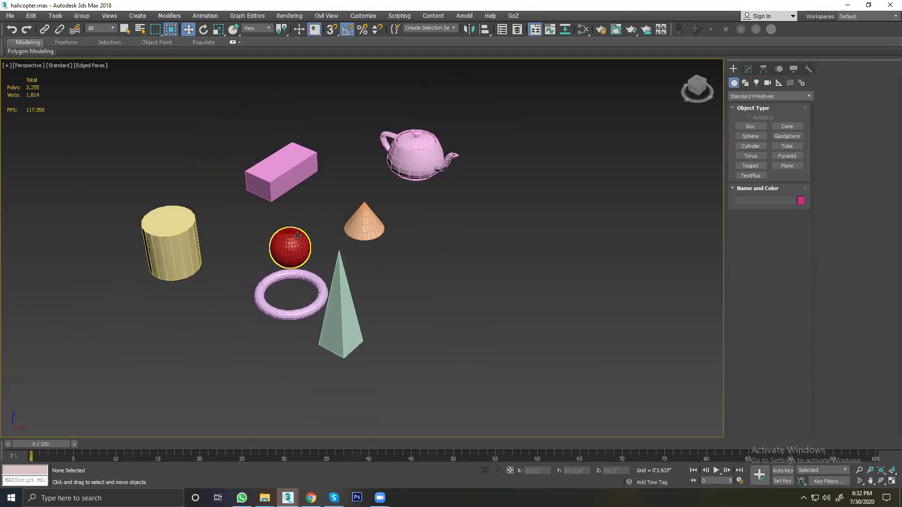
{"action": "scroll", "coordinate": [227, 208], "scroll_direction": "up", "scroll_amount": 2}
{"action": "scroll", "coordinate": [264, 254], "scroll_direction": "up", "scroll_amount": 2}
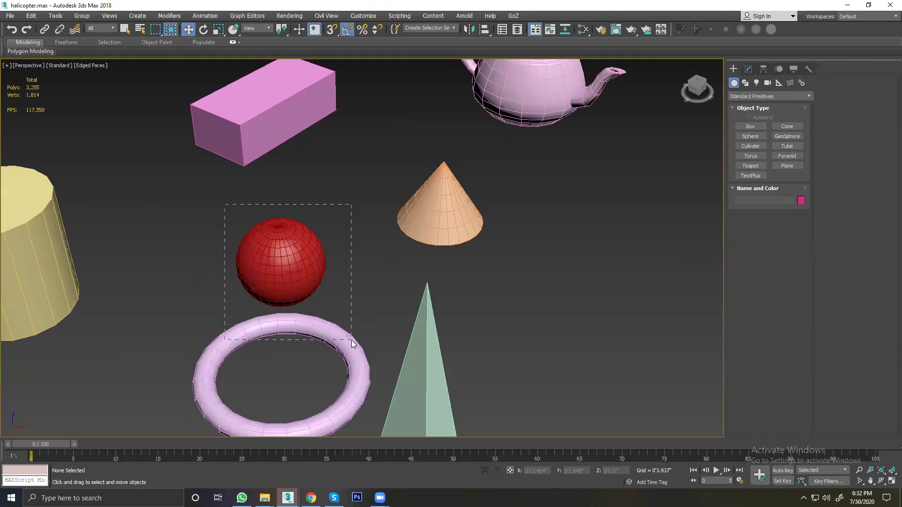
{"action": "left_click_drag", "start_coordinate": [352, 340], "coordinate": [352, 340]}
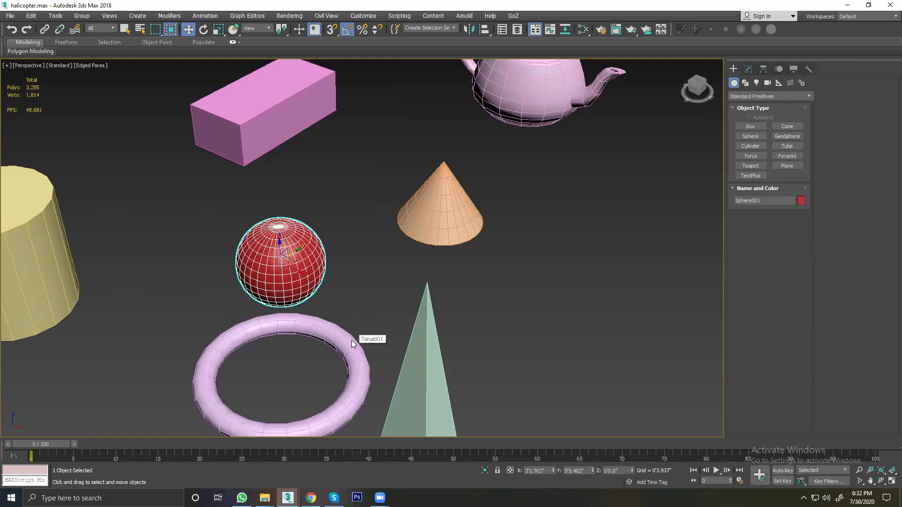
{"action": "left_click", "coordinate": [354, 300]}
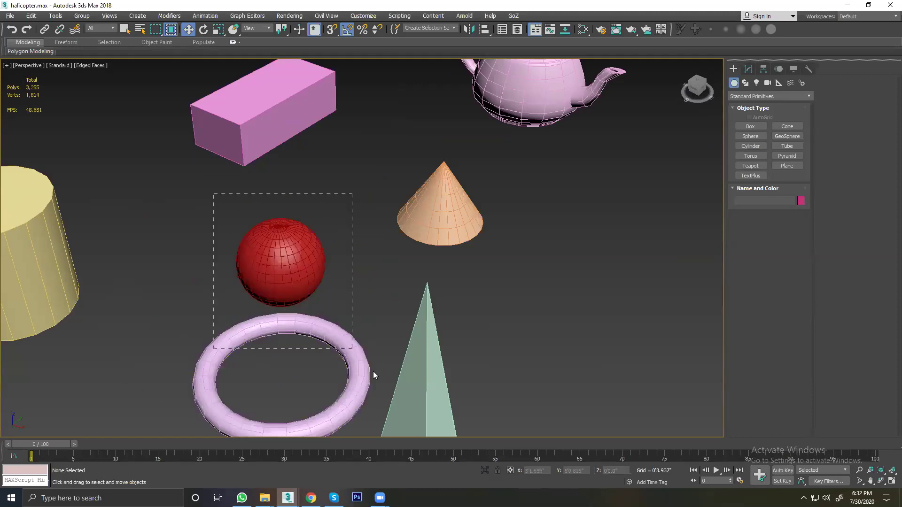
{"action": "left_click_drag", "start_coordinate": [373, 371], "coordinate": [373, 372]}
{"action": "left_click_drag", "start_coordinate": [360, 432], "coordinate": [371, 382]}
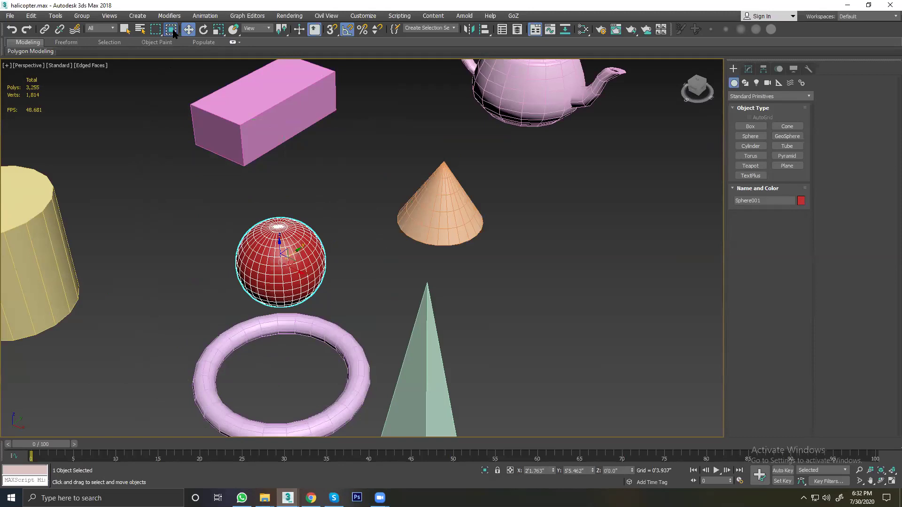
{"action": "left_click", "coordinate": [145, 201]}
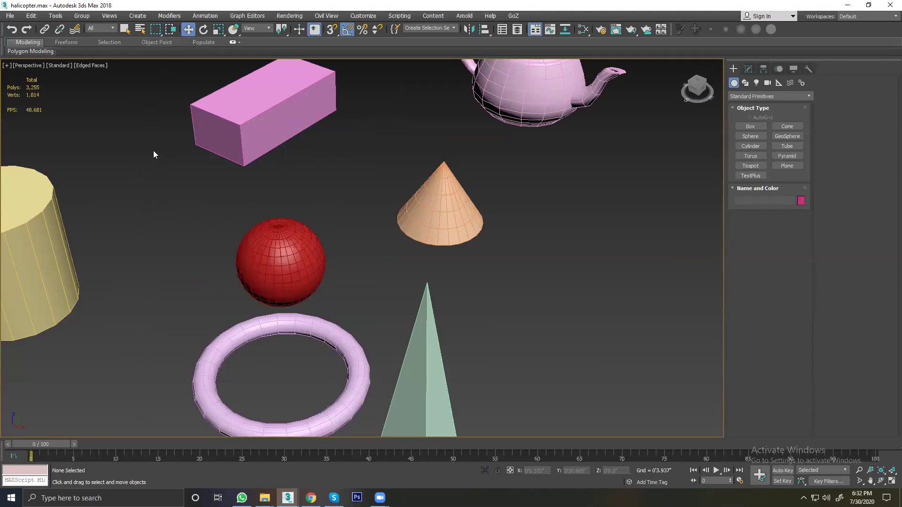
Step: Window-select the box, sphere and torus, then all seven primitives at once
{"action": "left_click_drag", "start_coordinate": [301, 338], "coordinate": [365, 343]}
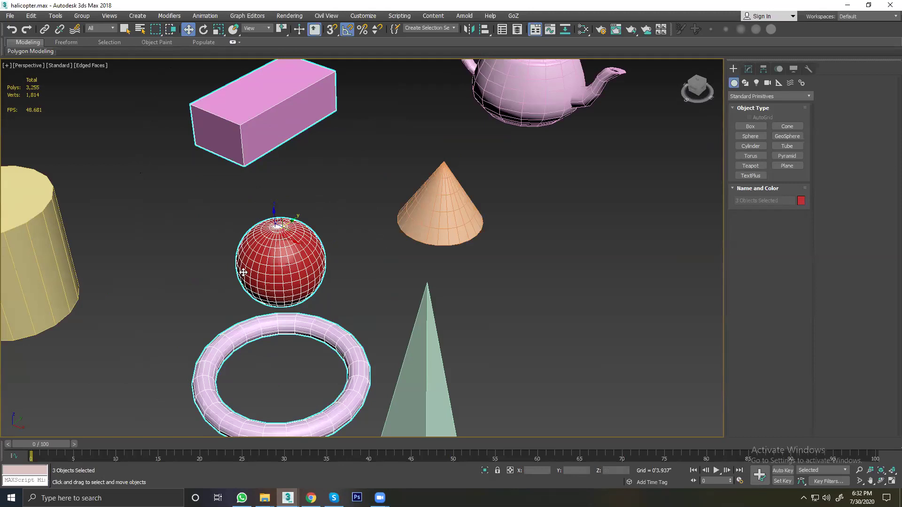
{"action": "scroll", "coordinate": [242, 273], "scroll_direction": "down", "scroll_amount": 5}
{"action": "left_click", "coordinate": [359, 281]}
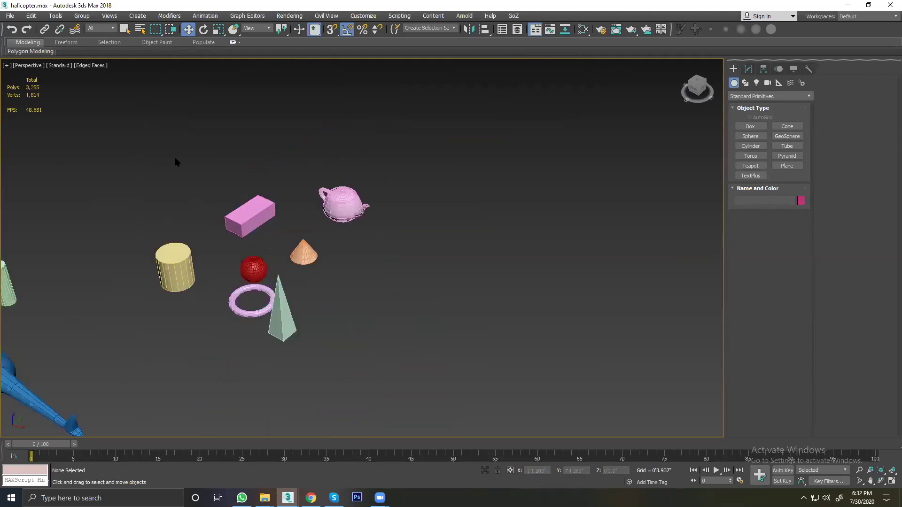
{"action": "left_click_drag", "start_coordinate": [147, 153], "coordinate": [432, 332]}
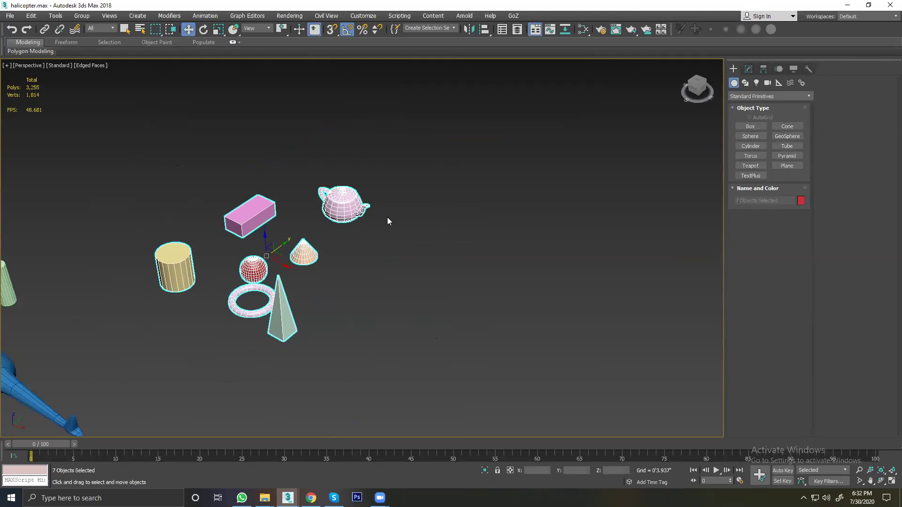
Step: Delete the seven primitives and sketch a looping multi-vertex Line spline in the viewport
{"action": "key", "text": "Delete"}
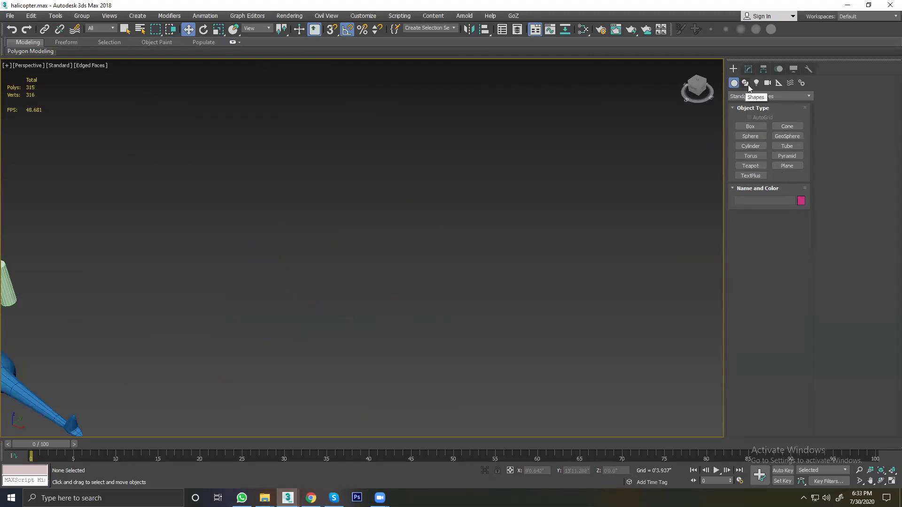
{"action": "left_click", "coordinate": [748, 84]}
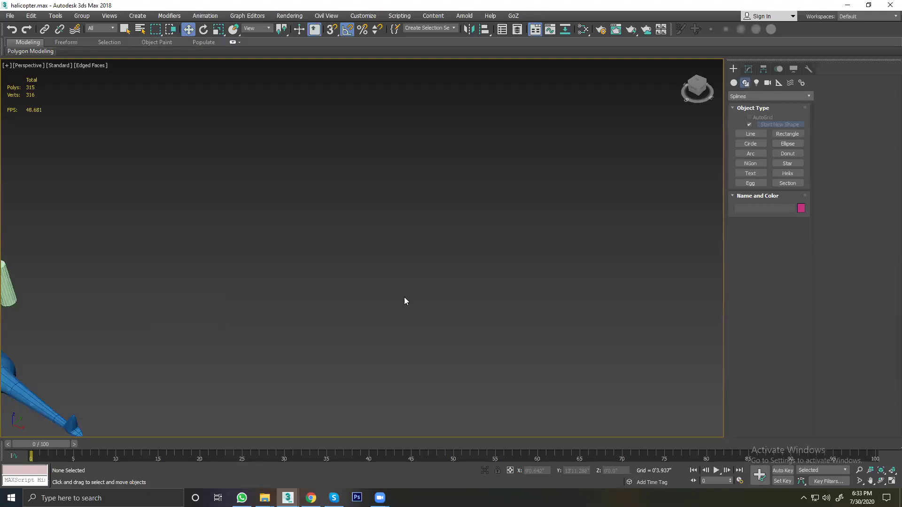
{"action": "left_click", "coordinate": [751, 134]}
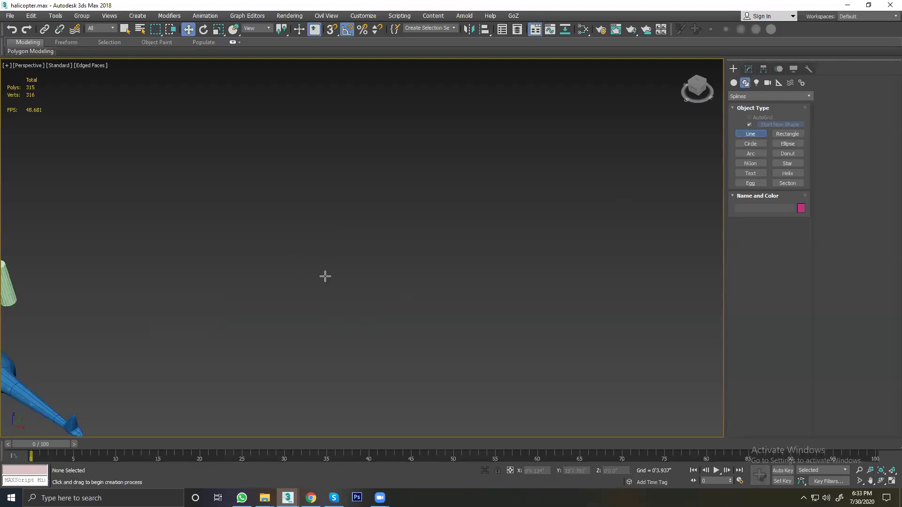
{"action": "left_click", "coordinate": [235, 290]}
{"action": "left_click", "coordinate": [405, 206]}
{"action": "left_click", "coordinate": [511, 263]}
{"action": "left_click", "coordinate": [395, 329]}
{"action": "left_click", "coordinate": [285, 246]}
{"action": "left_click", "coordinate": [246, 169]}
{"action": "left_click", "coordinate": [337, 134]}
{"action": "left_click", "coordinate": [424, 136]}
{"action": "left_click", "coordinate": [469, 204]}
{"action": "left_click", "coordinate": [420, 256]}
{"action": "left_click", "coordinate": [307, 281]}
{"action": "left_click", "coordinate": [192, 262]}
{"action": "left_click", "coordinate": [197, 224]}
{"action": "left_click", "coordinate": [293, 199]}
{"action": "left_click", "coordinate": [321, 226]}
{"action": "left_click", "coordinate": [350, 278]}
{"action": "left_click", "coordinate": [316, 316]}
{"action": "left_click", "coordinate": [274, 338]}
{"action": "left_click", "coordinate": [195, 285]}
{"action": "left_click", "coordinate": [244, 210]}
{"action": "left_click", "coordinate": [246, 176]}
{"action": "left_click", "coordinate": [223, 150]}
{"action": "left_click", "coordinate": [153, 139]}
{"action": "left_click", "coordinate": [99, 178]}
{"action": "left_click", "coordinate": [193, 290]}
{"action": "right_click", "coordinate": [263, 297]}
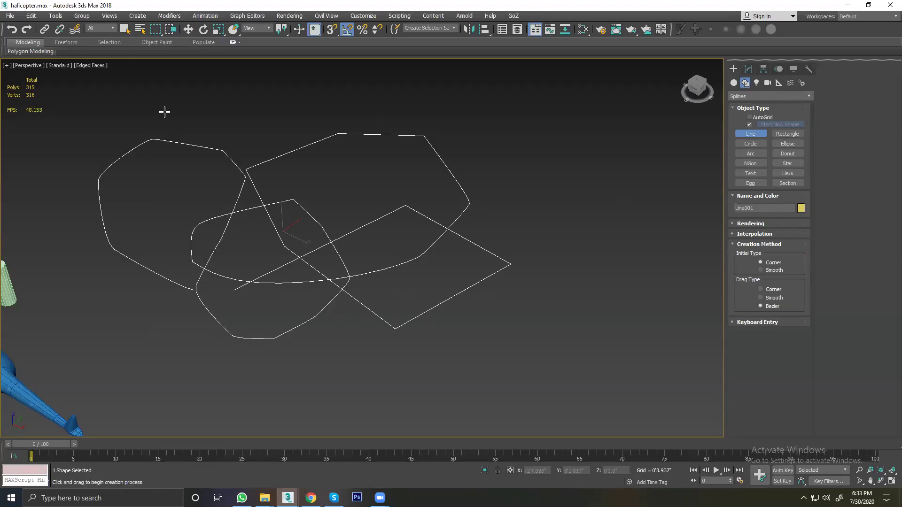
Step: Delete the sketched line and drag out a circle spline, Circle001, near the viewport centre
{"action": "left_click", "coordinate": [321, 262]}
{"action": "key", "text": "Delete"}
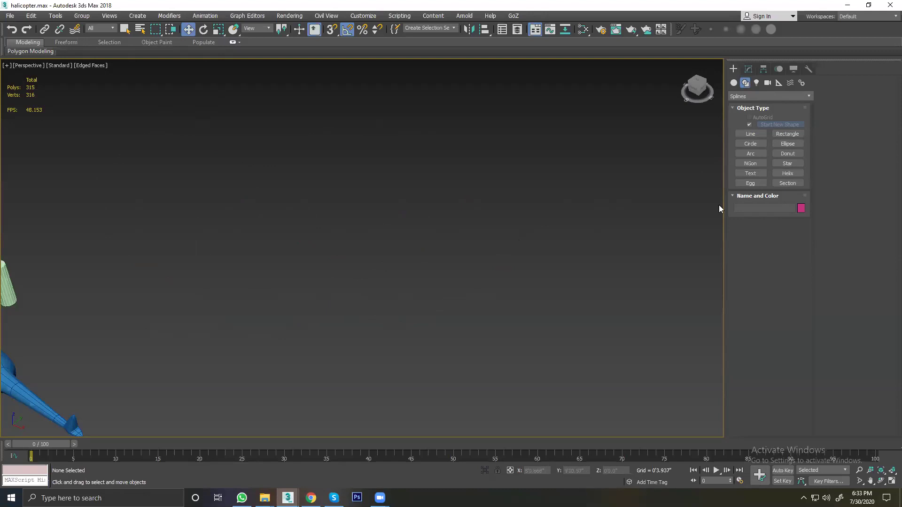
{"action": "left_click", "coordinate": [750, 144]}
{"action": "mouse_move", "coordinate": [298, 255]}
{"action": "left_mouse_down"}
{"action": "mouse_move", "coordinate": [561, 435]}
{"action": "mouse_move", "coordinate": [440, 364]}
{"action": "mouse_move", "coordinate": [302, 256]}
{"action": "mouse_move", "coordinate": [301, 266]}
{"action": "mouse_move", "coordinate": [476, 408]}
{"action": "mouse_move", "coordinate": [294, 263]}
{"action": "mouse_move", "coordinate": [322, 308]}
{"action": "mouse_move", "coordinate": [291, 277]}
{"action": "mouse_move", "coordinate": [317, 308]}
{"action": "left_mouse_up"}
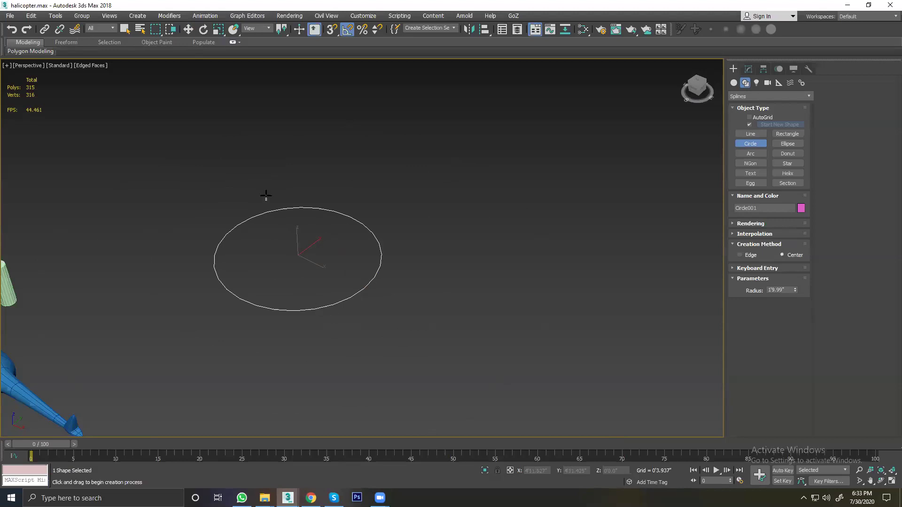
Step: Pan and switch to Top view to frame the circle above the blue helicopter
{"action": "left_click", "coordinate": [186, 29]}
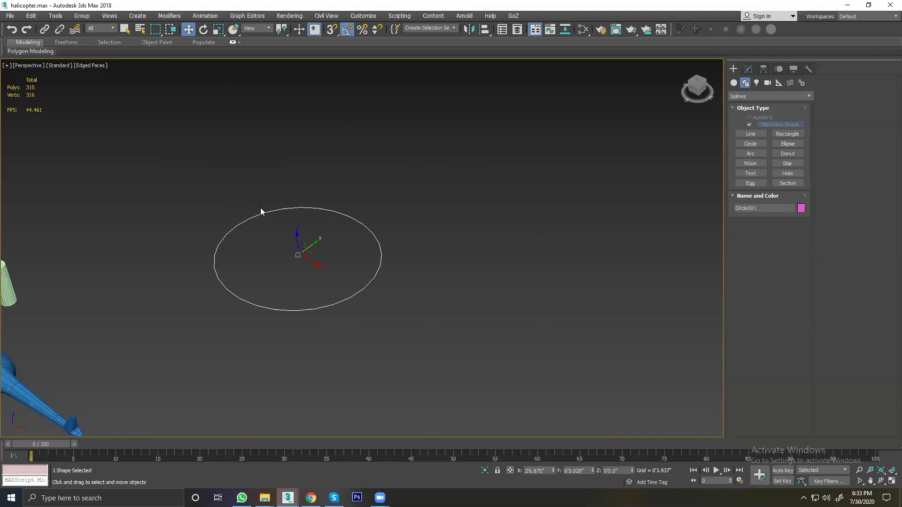
{"action": "scroll", "coordinate": [260, 207], "scroll_direction": "down", "scroll_amount": 5}
{"action": "mouse_move", "coordinate": [258, 229]}
{"action": "middle_mouse_down"}
{"action": "mouse_move", "coordinate": [373, 260]}
{"action": "mouse_move", "coordinate": [397, 322]}
{"action": "mouse_move", "coordinate": [397, 284]}
{"action": "middle_mouse_up"}
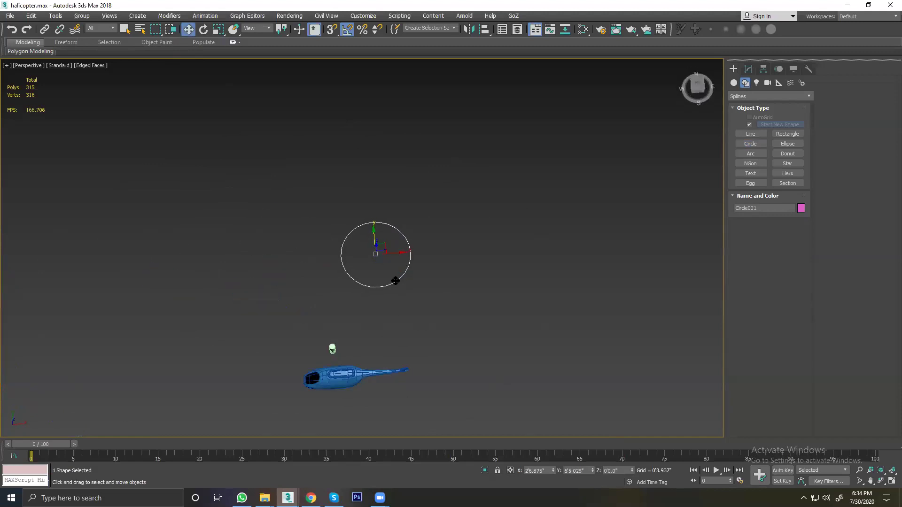
{"action": "key", "text": "t"}
{"action": "scroll", "coordinate": [399, 277], "scroll_direction": "down", "scroll_amount": 5}
{"action": "middle_click_drag", "start_coordinate": [401, 275], "coordinate": [293, 291]}
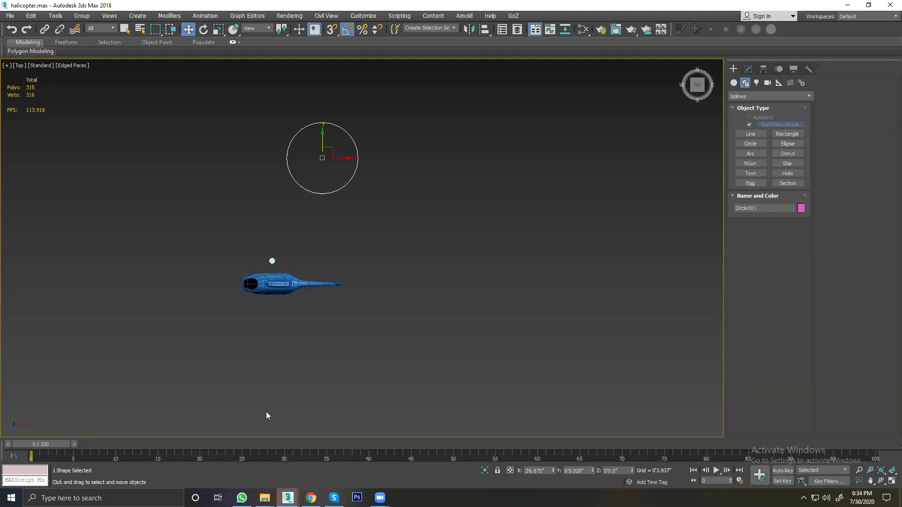
Step: Glance at the Bell 206 reference page, then pause the Descenders video on YouTube
{"action": "mouse_move", "coordinate": [311, 498]}
{"action": "left_click", "coordinate": [314, 455]}
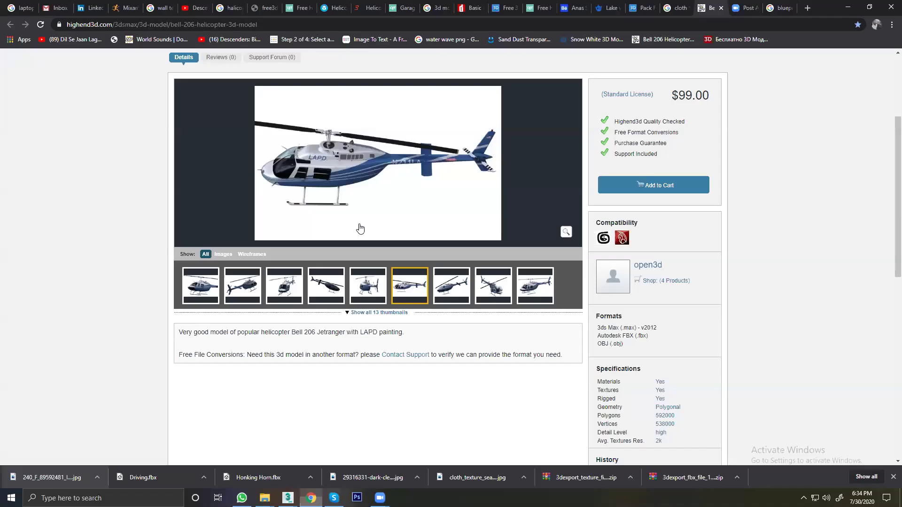
{"action": "left_click", "coordinate": [161, 8]}
{"action": "left_click", "coordinate": [192, 9]}
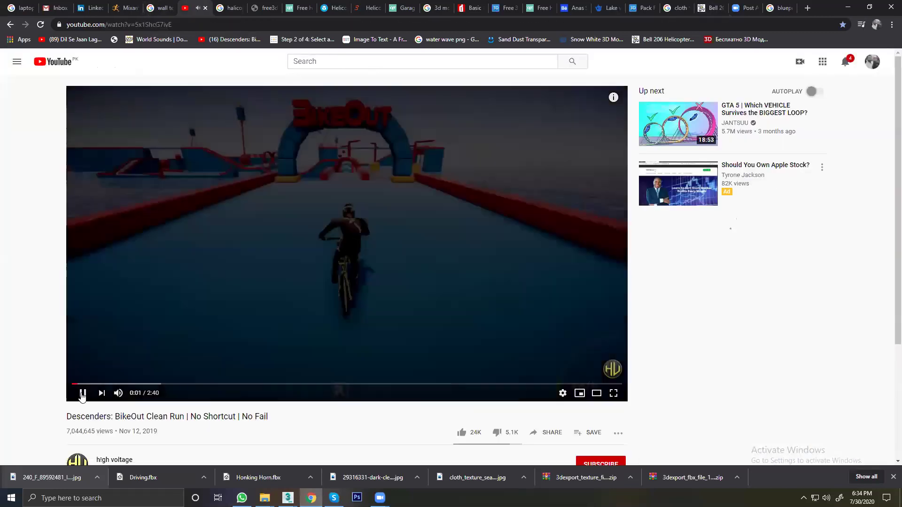
{"action": "left_click", "coordinate": [82, 393]}
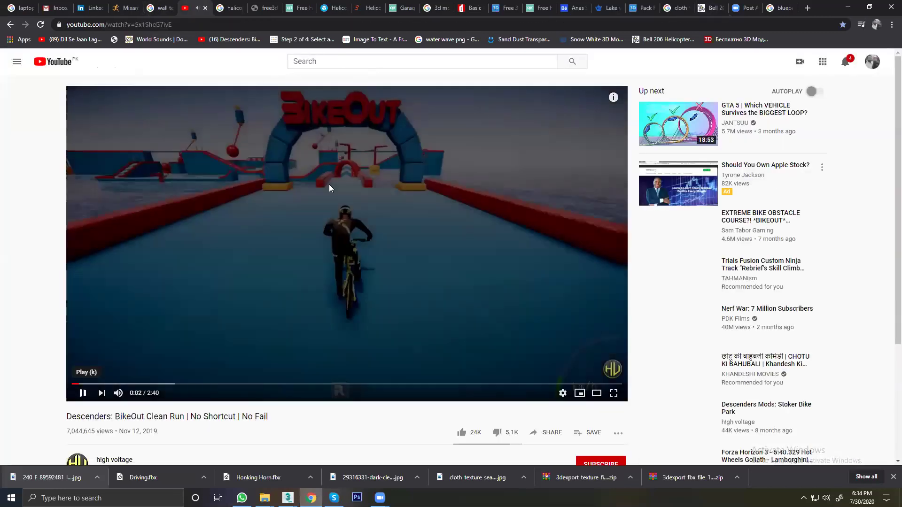
Step: Search YouTube for 'gfxmentor', then return to the video page and pause the ad
{"action": "left_click", "coordinate": [373, 62]}
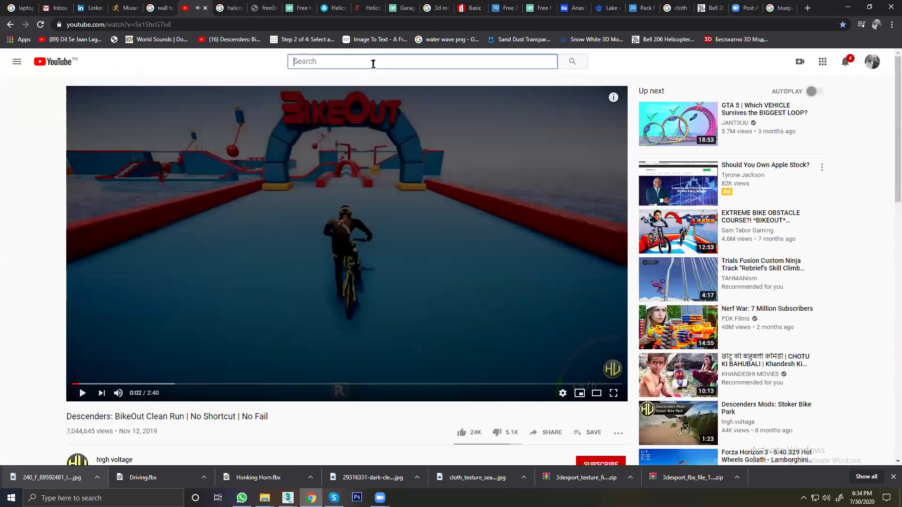
{"action": "type", "text": "gfx"}
{"action": "type", "text": " meto"}
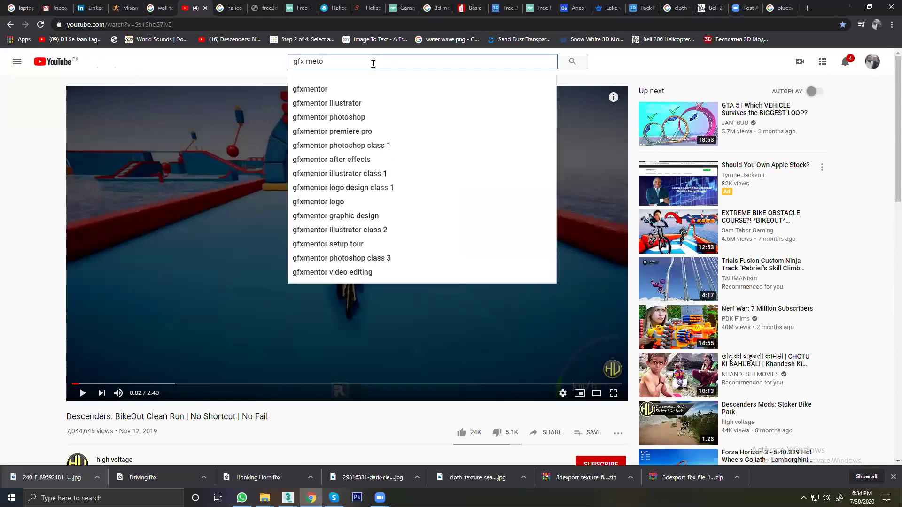
{"action": "key", "text": "Down"}
{"action": "key", "text": "Return"}
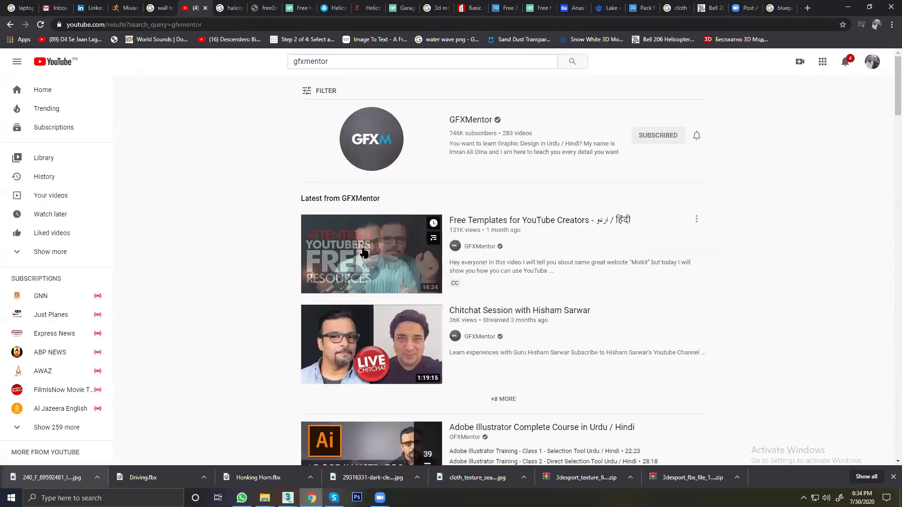
{"action": "left_click", "coordinate": [10, 24]}
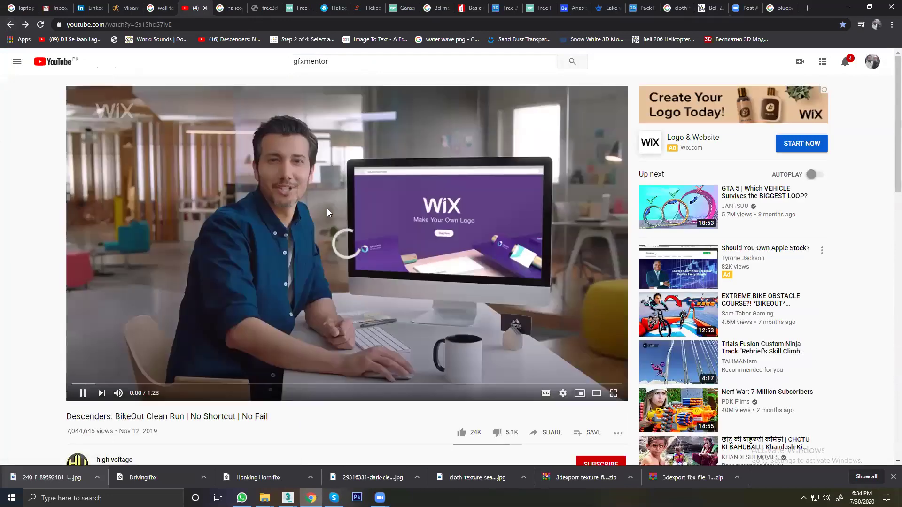
{"action": "left_click", "coordinate": [325, 208]}
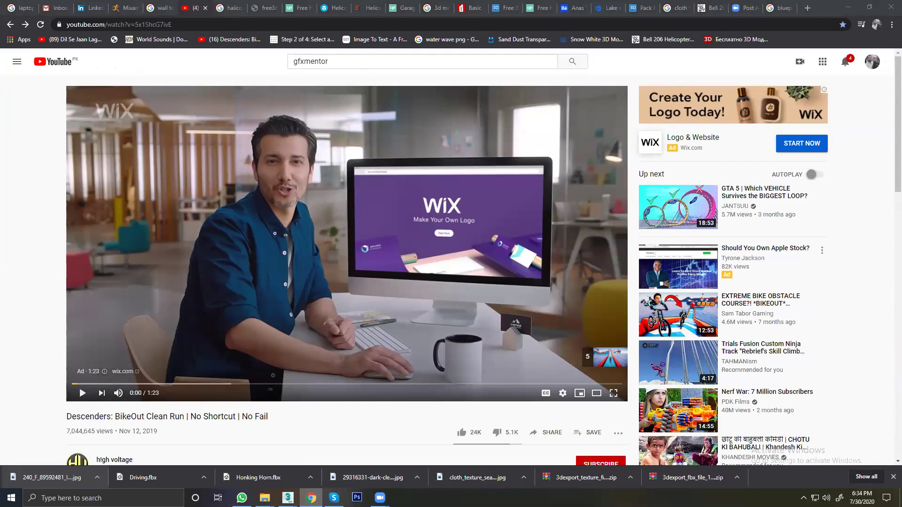
Step: Back in 3ds Max, move the green cylinder up onto the circle's top edge
{"action": "left_click", "coordinate": [246, 455]}
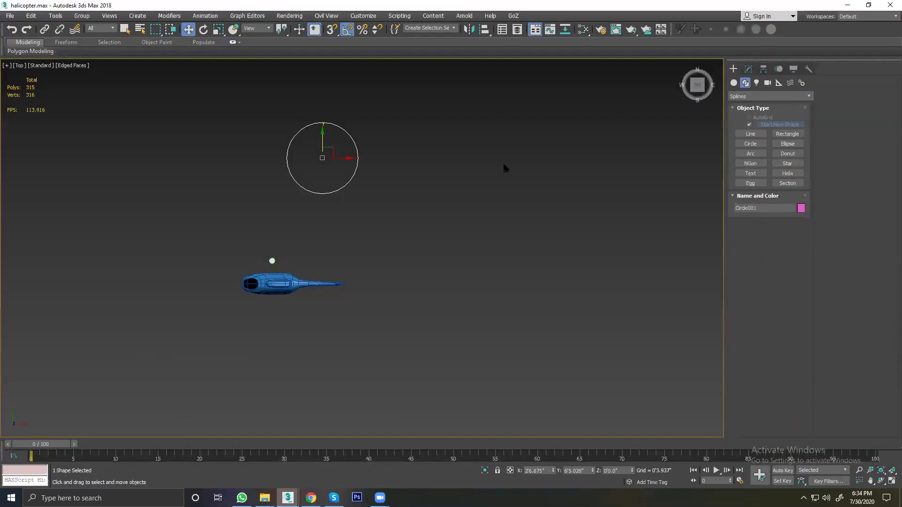
{"action": "scroll", "coordinate": [295, 163], "scroll_direction": "up", "scroll_amount": 5}
{"action": "scroll", "coordinate": [385, 199], "scroll_direction": "down", "scroll_amount": 3}
{"action": "mouse_move", "coordinate": [385, 198]}
{"action": "middle_mouse_down", "text": "alt"}
{"action": "mouse_move", "coordinate": [337, 207]}
{"action": "mouse_move", "coordinate": [356, 137]}
{"action": "middle_mouse_up", "text": "alt"}
{"action": "scroll", "coordinate": [371, 161], "scroll_direction": "up", "scroll_amount": 4}
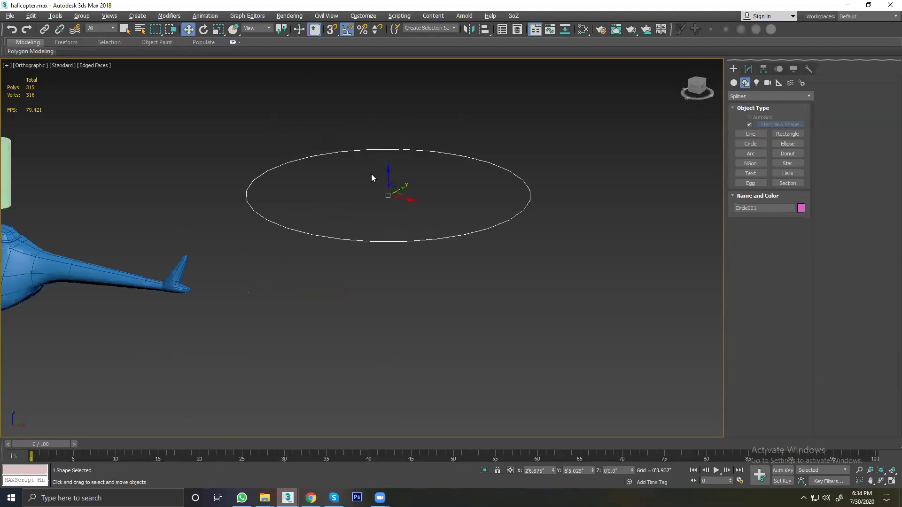
{"action": "scroll", "coordinate": [371, 179], "scroll_direction": "down", "scroll_amount": 2}
{"action": "scroll", "coordinate": [141, 188], "scroll_direction": "down", "scroll_amount": 2}
{"action": "left_click", "coordinate": [129, 184]}
{"action": "mouse_move", "coordinate": [133, 207]}
{"action": "middle_mouse_down", "text": "alt"}
{"action": "mouse_move", "coordinate": [129, 225]}
{"action": "mouse_move", "coordinate": [121, 211]}
{"action": "middle_mouse_up", "text": "alt"}
{"action": "mouse_move", "coordinate": [135, 201]}
{"action": "left_mouse_down"}
{"action": "mouse_move", "coordinate": [380, 137]}
{"action": "mouse_move", "coordinate": [417, 208]}
{"action": "mouse_move", "coordinate": [408, 198]}
{"action": "mouse_move", "coordinate": [416, 191]}
{"action": "left_mouse_up"}
Step: From Top view, Shift-drag three cylinder copies to the circle's bottom, right and left
{"action": "key", "text": "f"}
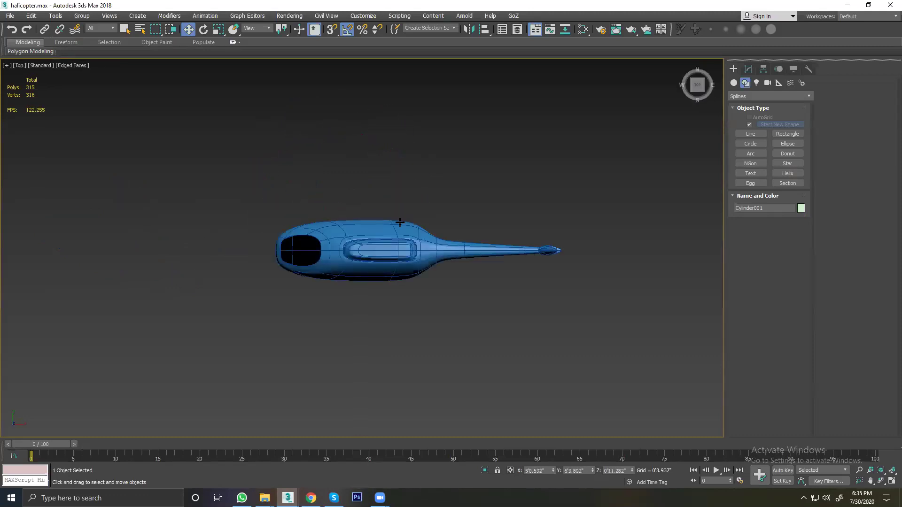
{"action": "key", "text": "t"}
{"action": "key", "text": "z"}
{"action": "scroll", "coordinate": [399, 222], "scroll_direction": "down", "scroll_amount": 3}
{"action": "scroll", "coordinate": [399, 223], "scroll_direction": "down", "scroll_amount": 3}
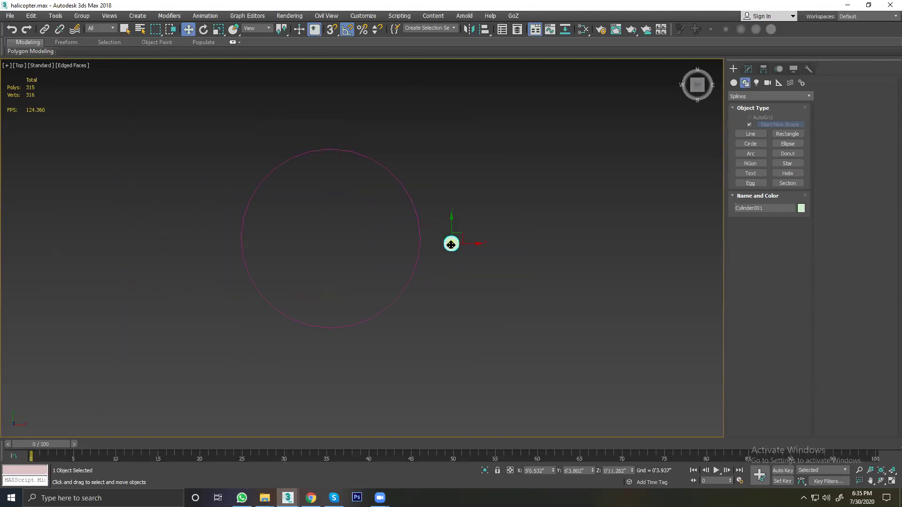
{"action": "mouse_move", "coordinate": [451, 234]}
{"action": "left_mouse_down"}
{"action": "mouse_move", "coordinate": [335, 140]}
{"action": "mouse_move", "coordinate": [330, 306]}
{"action": "left_mouse_up"}
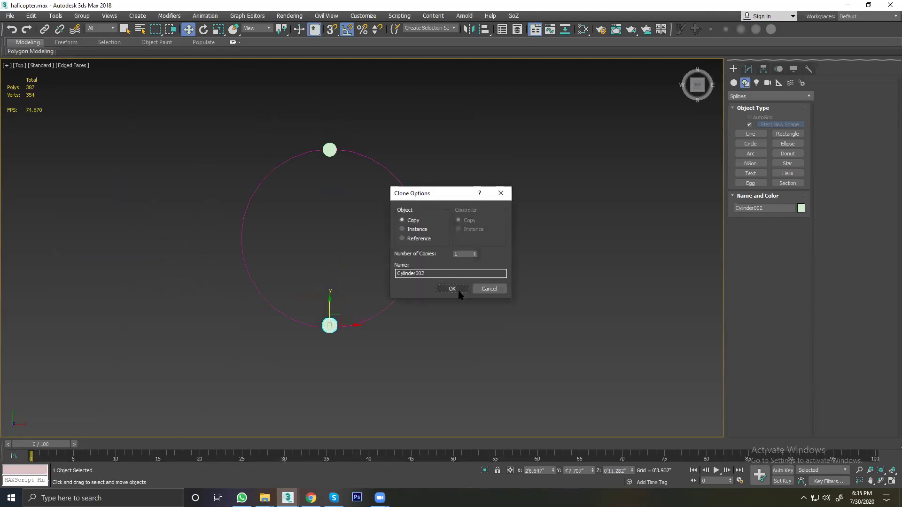
{"action": "left_click", "coordinate": [458, 290]}
{"action": "left_click_drag", "start_coordinate": [338, 313], "coordinate": [425, 231], "text": "shift"}
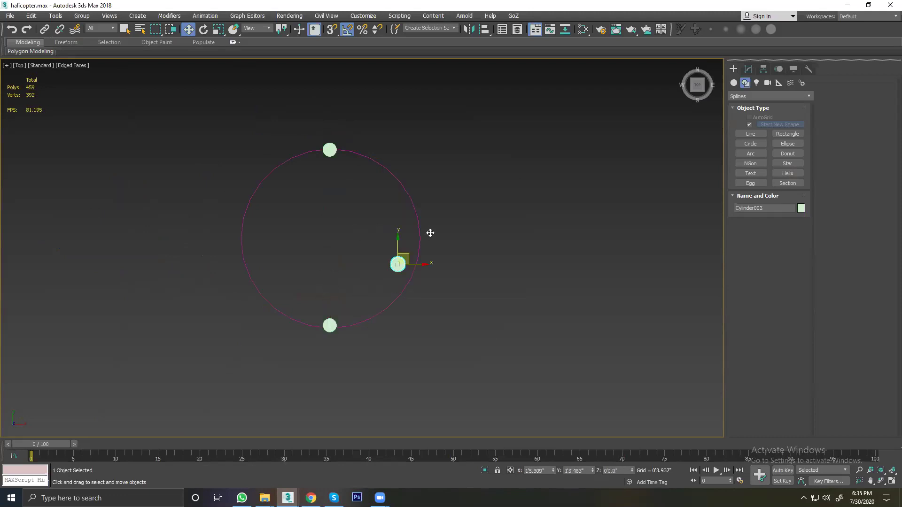
{"action": "left_click", "coordinate": [453, 288]}
{"action": "mouse_move", "coordinate": [441, 241]}
{"action": "left_mouse_down"}
{"action": "mouse_move", "coordinate": [263, 237]}
{"action": "mouse_move", "coordinate": [442, 235]}
{"action": "left_mouse_up"}
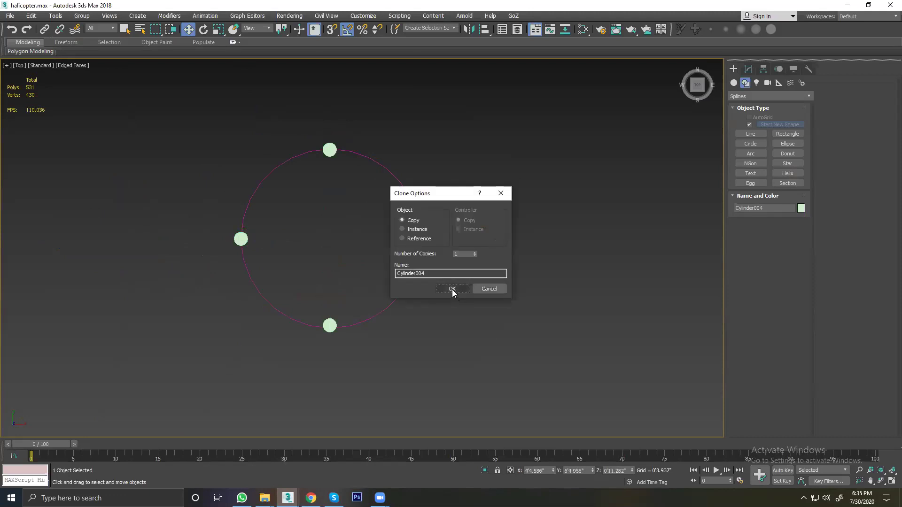
{"action": "left_click", "coordinate": [452, 287]}
{"action": "left_click", "coordinate": [347, 193]}
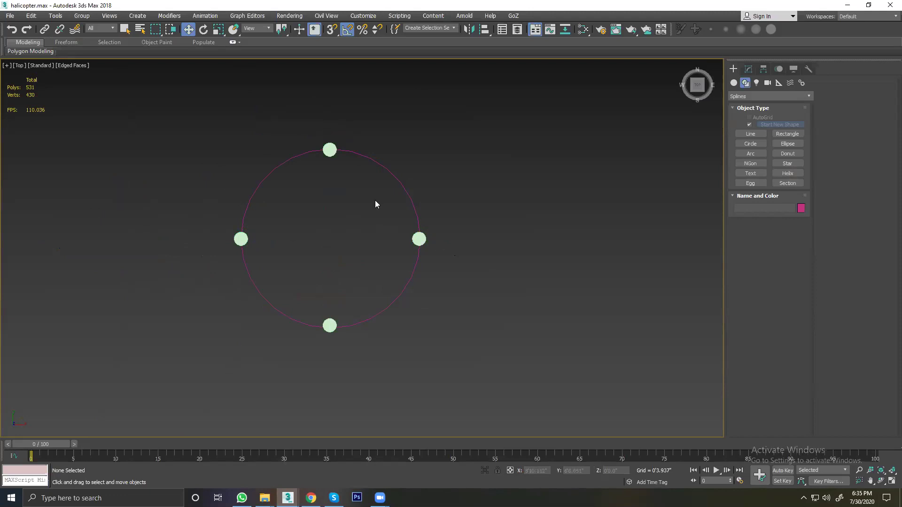
Step: Select and delete the circle spline
{"action": "left_click", "coordinate": [330, 149]}
{"action": "left_click", "coordinate": [331, 321]}
{"action": "left_click", "coordinate": [240, 238]}
{"action": "left_click_drag", "start_coordinate": [370, 158], "coordinate": [362, 171]}
{"action": "key", "text": "ctrl+z"}
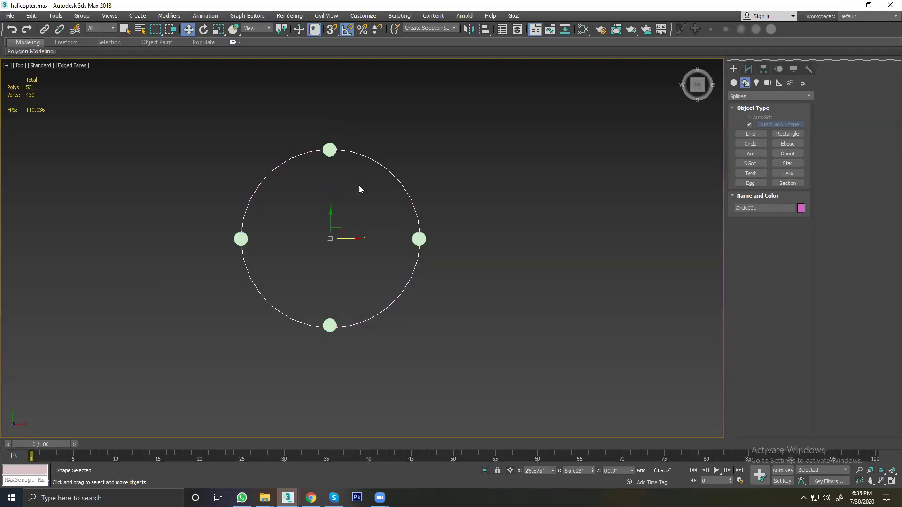
{"action": "left_click", "coordinate": [247, 169]}
{"action": "left_click_drag", "start_coordinate": [242, 162], "coordinate": [287, 194]}
{"action": "key", "text": "Delete"}
Step: Delete the left, bottom and right cylinder copies
{"action": "scroll", "coordinate": [285, 181], "scroll_direction": "down", "scroll_amount": 4}
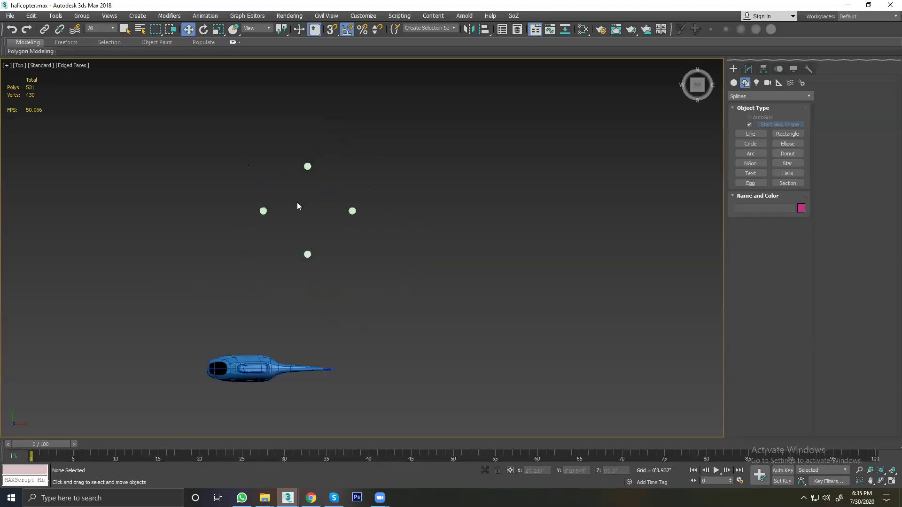
{"action": "left_click_drag", "start_coordinate": [245, 185], "coordinate": [325, 273]}
{"action": "key", "text": "Delete"}
{"action": "left_click_drag", "start_coordinate": [313, 203], "coordinate": [419, 263]}
{"action": "key", "text": "Delete"}
Step: Move the remaining top cylinder to sit above the helicopter fuselage
{"action": "left_click", "coordinate": [309, 165]}
{"action": "left_click_drag", "start_coordinate": [309, 165], "coordinate": [243, 316]}
{"action": "scroll", "coordinate": [237, 338], "scroll_direction": "up", "scroll_amount": 3}
{"action": "scroll", "coordinate": [236, 337], "scroll_direction": "up", "scroll_amount": 4}
{"action": "scroll", "coordinate": [486, 226], "scroll_direction": "down", "scroll_amount": 3}
{"action": "scroll", "coordinate": [472, 202], "scroll_direction": "down", "scroll_amount": 1}
{"action": "middle_click_drag", "start_coordinate": [381, 219], "coordinate": [310, 247]}
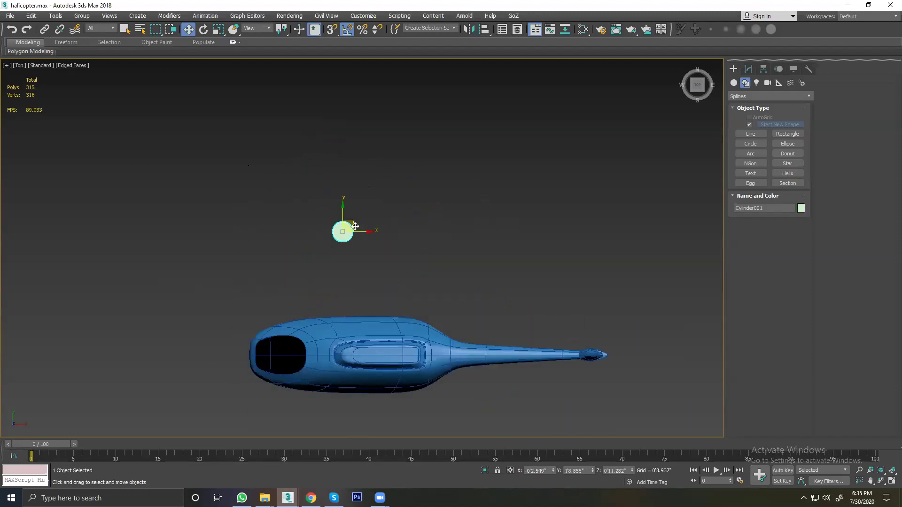
{"action": "left_click_drag", "start_coordinate": [342, 231], "coordinate": [411, 198]}
Step: Set the cylinder radius to 0'0.252", isolate it, and shorten it to 0'3.468"
{"action": "left_click", "coordinate": [749, 69]}
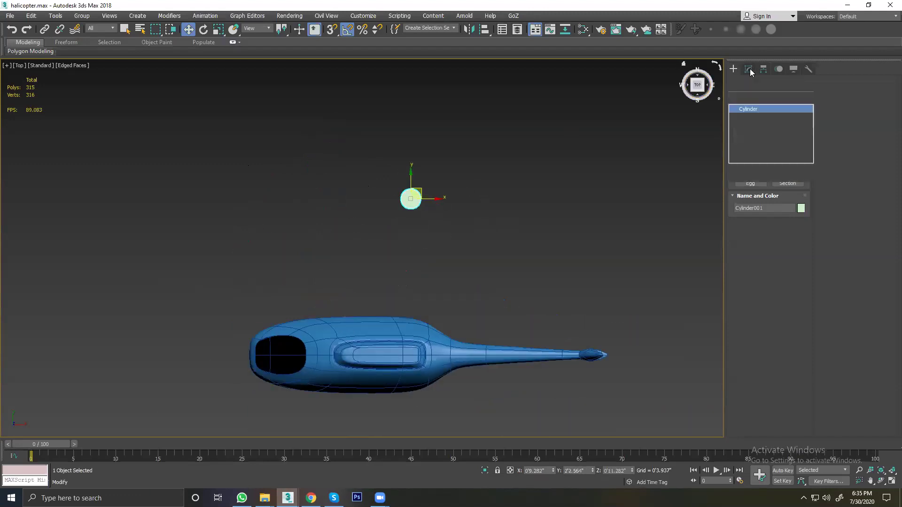
{"action": "left_click_drag", "start_coordinate": [802, 207], "coordinate": [808, 245]}
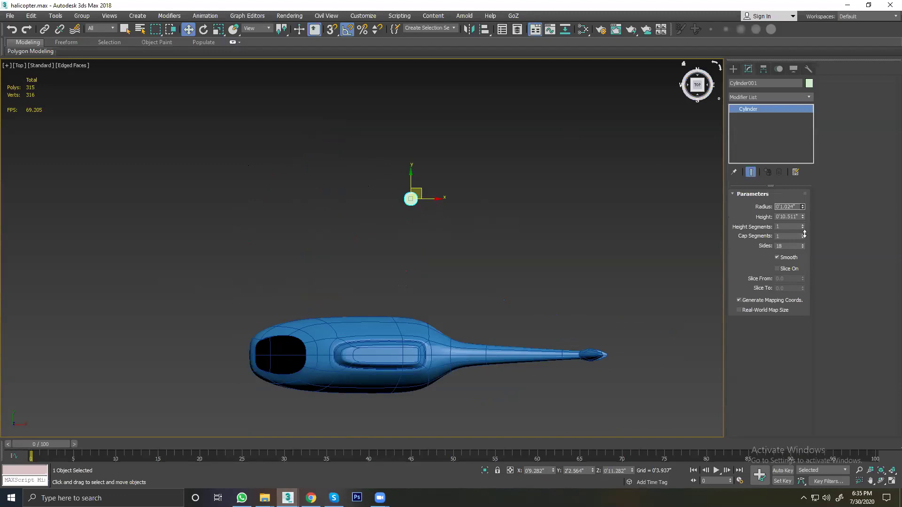
{"action": "key", "text": "alt+q"}
{"action": "left_click_drag", "start_coordinate": [419, 187], "coordinate": [404, 195]}
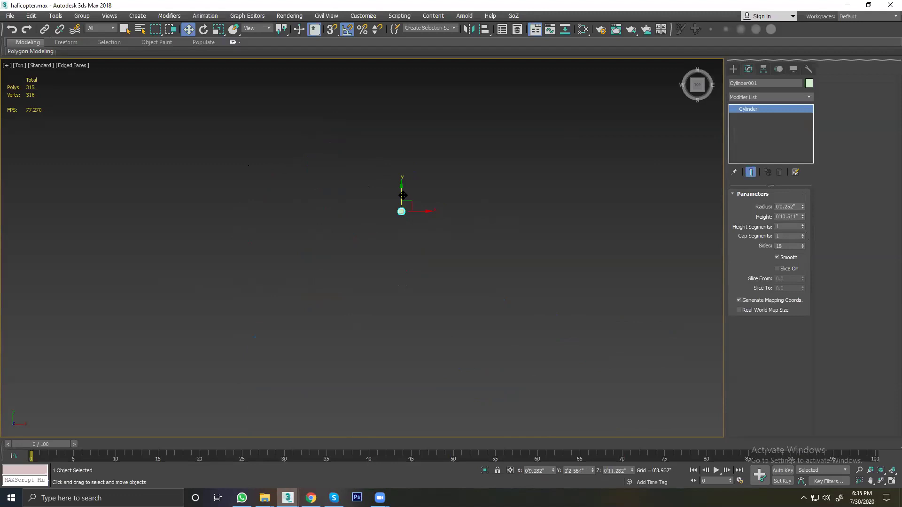
{"action": "scroll", "coordinate": [404, 196], "scroll_direction": "up", "scroll_amount": 5}
{"action": "key", "text": "p"}
{"action": "scroll", "coordinate": [400, 219], "scroll_direction": "down", "scroll_amount": 3}
{"action": "scroll", "coordinate": [400, 219], "scroll_direction": "down", "scroll_amount": 3}
{"action": "mouse_move", "coordinate": [400, 219]}
{"action": "middle_mouse_down", "text": "alt"}
{"action": "mouse_move", "coordinate": [399, 166]}
{"action": "mouse_move", "coordinate": [336, 145]}
{"action": "middle_mouse_up", "text": "alt"}
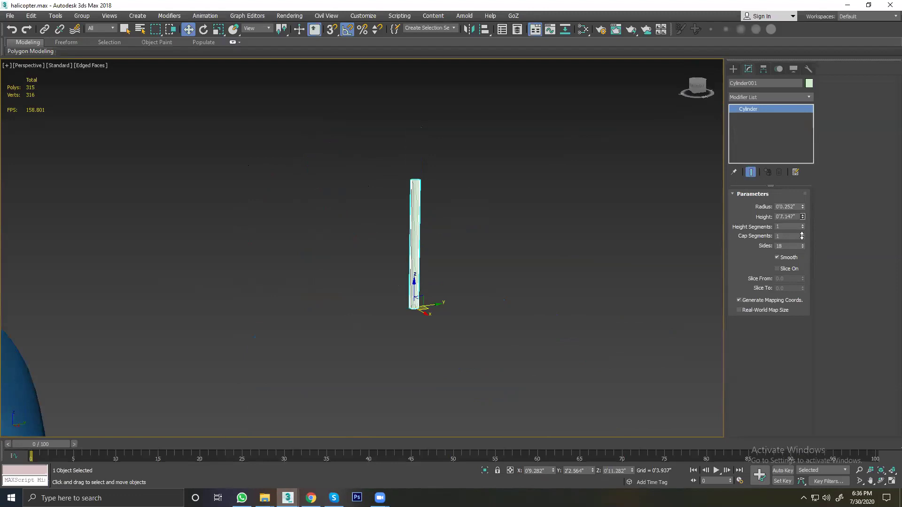
{"action": "left_click_drag", "start_coordinate": [803, 220], "coordinate": [802, 248]}
Step: Change the cylinder's side count, ending at 18 sides
{"action": "scroll", "coordinate": [430, 261], "scroll_direction": "down", "scroll_amount": 3}
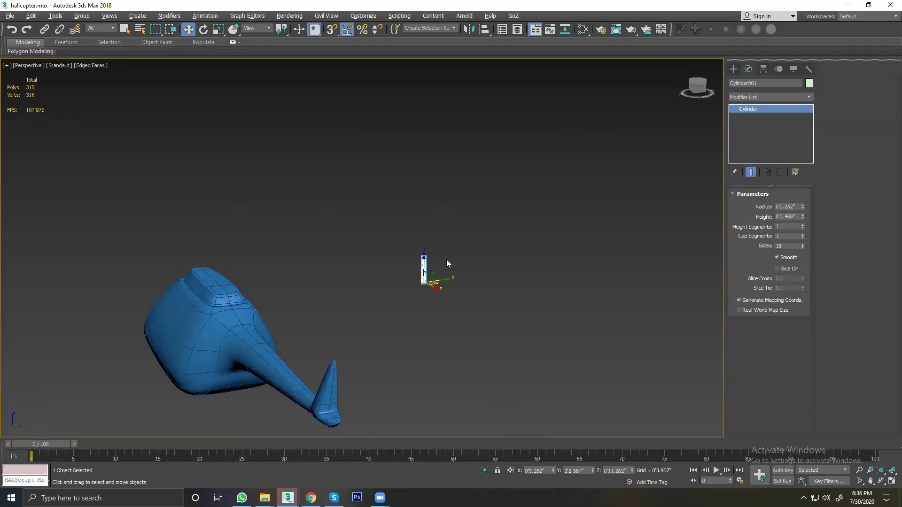
{"action": "middle_click_drag", "start_coordinate": [446, 259], "coordinate": [439, 272], "text": "alt"}
{"action": "scroll", "coordinate": [439, 274], "scroll_direction": "up", "scroll_amount": 3}
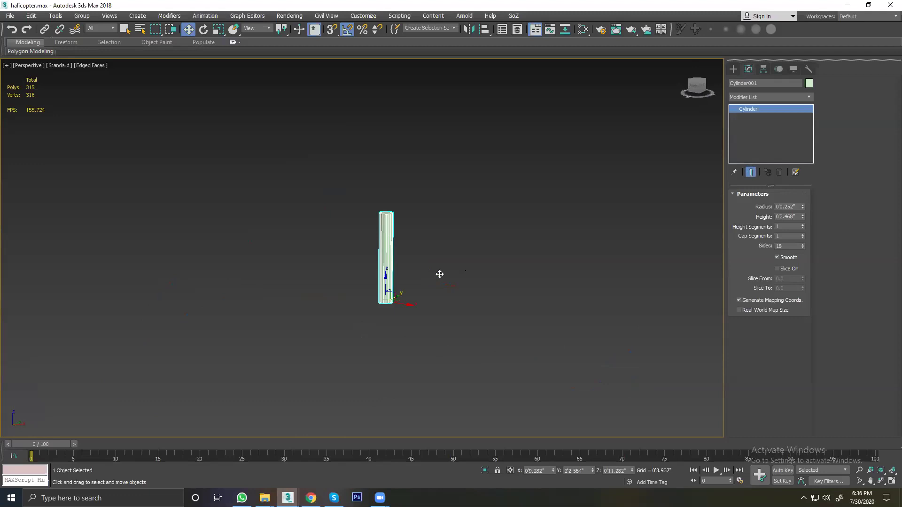
{"action": "key", "text": "z"}
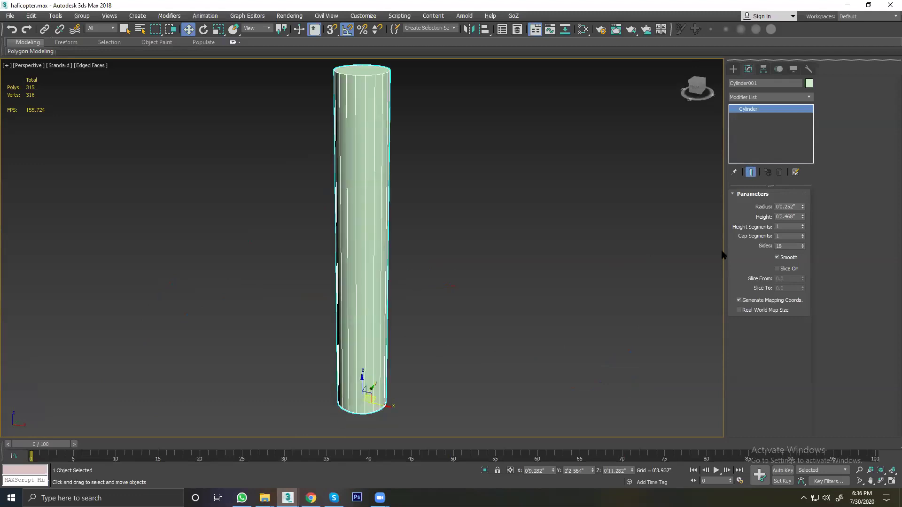
{"action": "left_click_drag", "start_coordinate": [802, 247], "coordinate": [793, 278]}
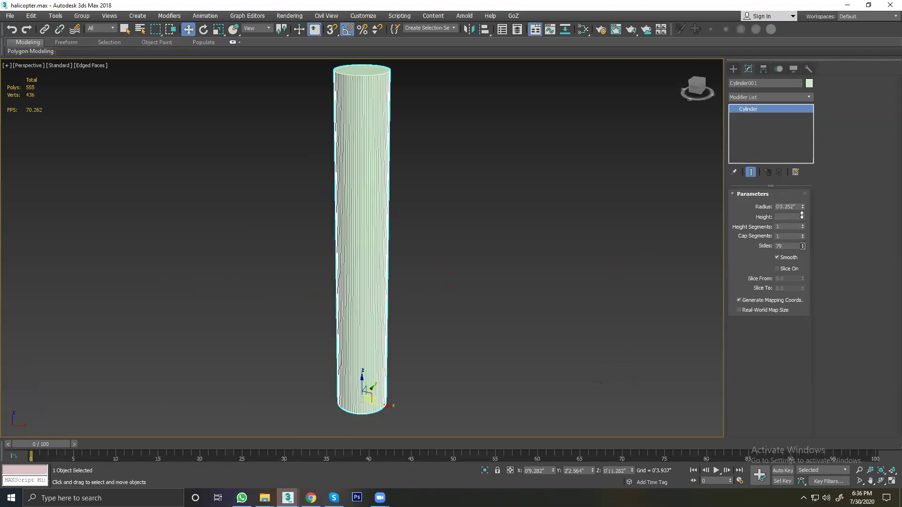
{"action": "left_click", "coordinate": [801, 245]}
{"action": "left_click", "coordinate": [801, 245]}
{"action": "left_click", "coordinate": [801, 245]}
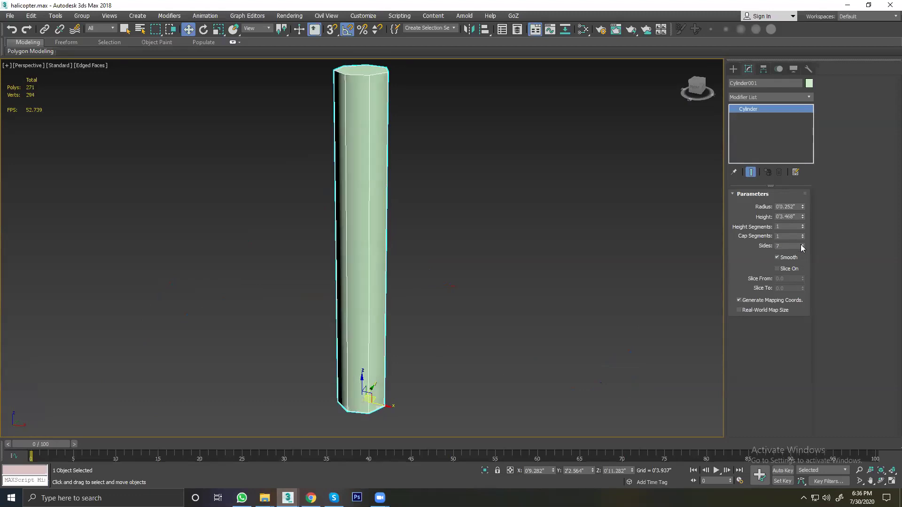
{"action": "left_click", "coordinate": [801, 244]}
{"action": "left_click", "coordinate": [801, 244]}
{"action": "left_click", "coordinate": [801, 245]}
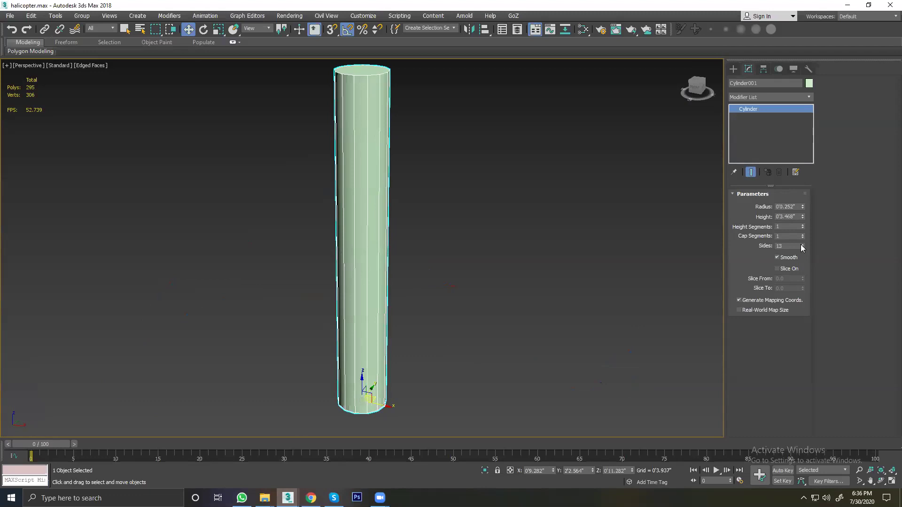
{"action": "left_click", "coordinate": [801, 245]}
{"action": "left_click", "coordinate": [801, 245]}
{"action": "left_click", "coordinate": [802, 245]}
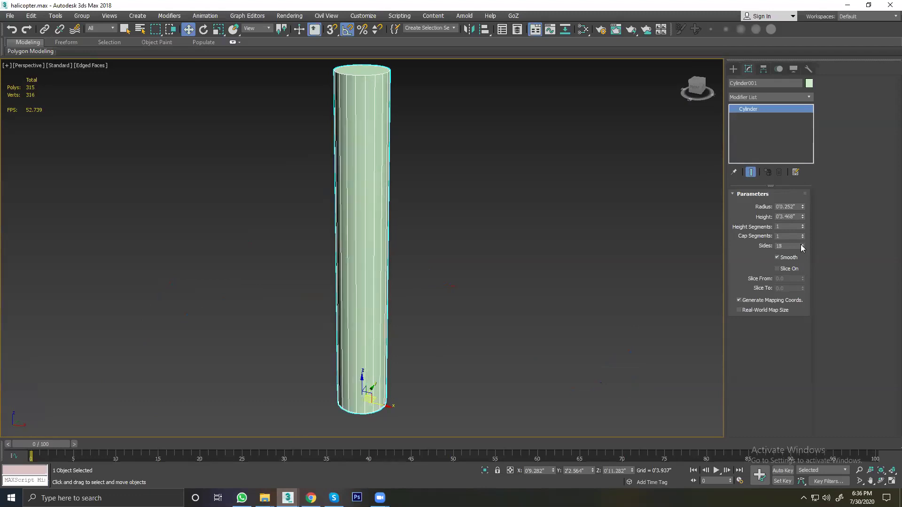
Step: Reduce the cylinder height further to 0'2.74"
{"action": "left_click", "coordinate": [373, 195]}
{"action": "scroll", "coordinate": [374, 203], "scroll_direction": "down", "scroll_amount": 4}
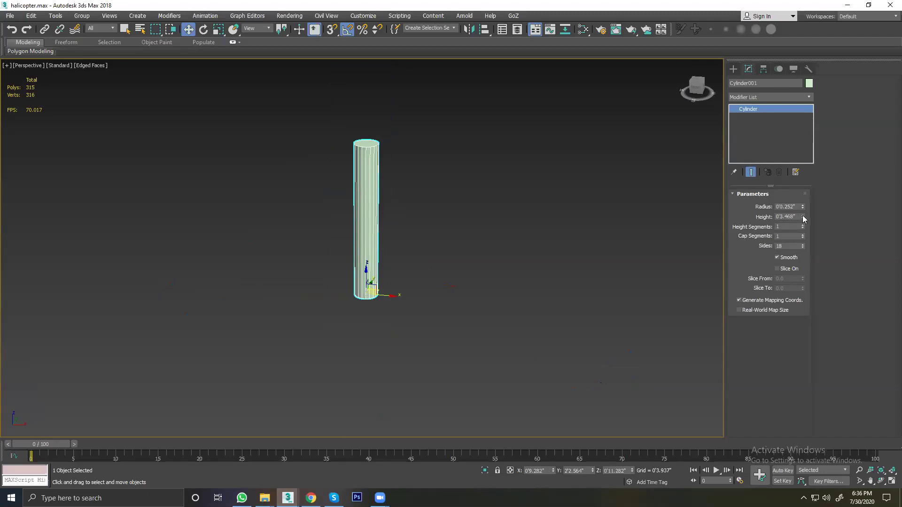
{"action": "left_click_drag", "start_coordinate": [802, 217], "coordinate": [805, 226]}
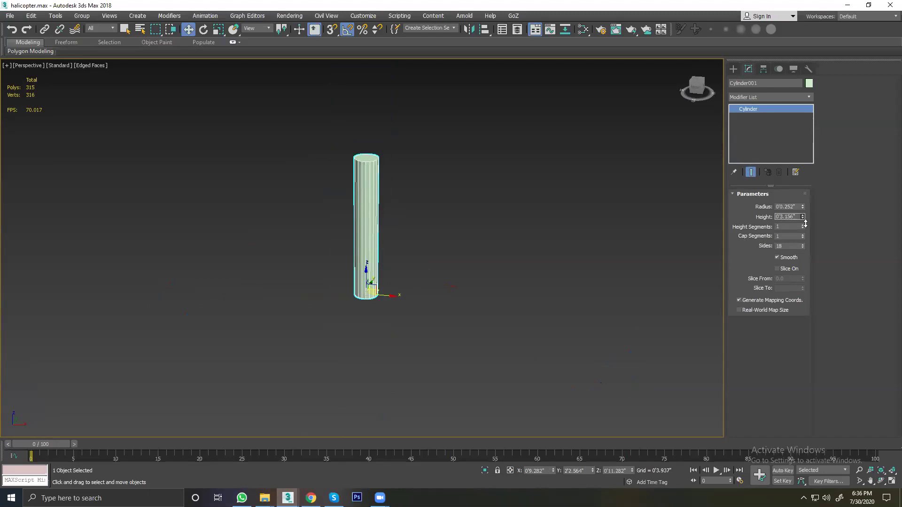
{"action": "left_click", "coordinate": [300, 227]}
{"action": "left_click", "coordinate": [367, 200]}
Step: In Top view, Shift-drag a copy of the cylinder directly below the original
{"action": "key", "text": "t"}
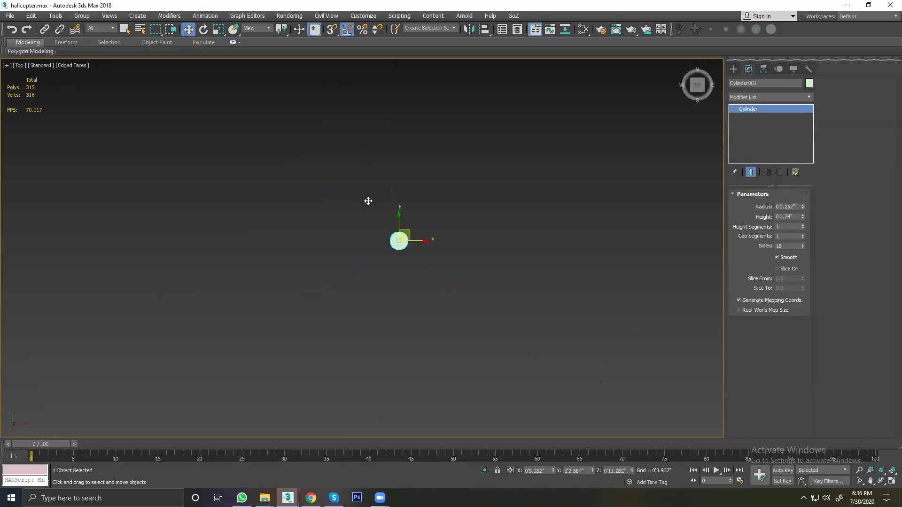
{"action": "middle_click_drag", "start_coordinate": [418, 258], "coordinate": [377, 210]}
{"action": "scroll", "coordinate": [377, 209], "scroll_direction": "up", "scroll_amount": 2}
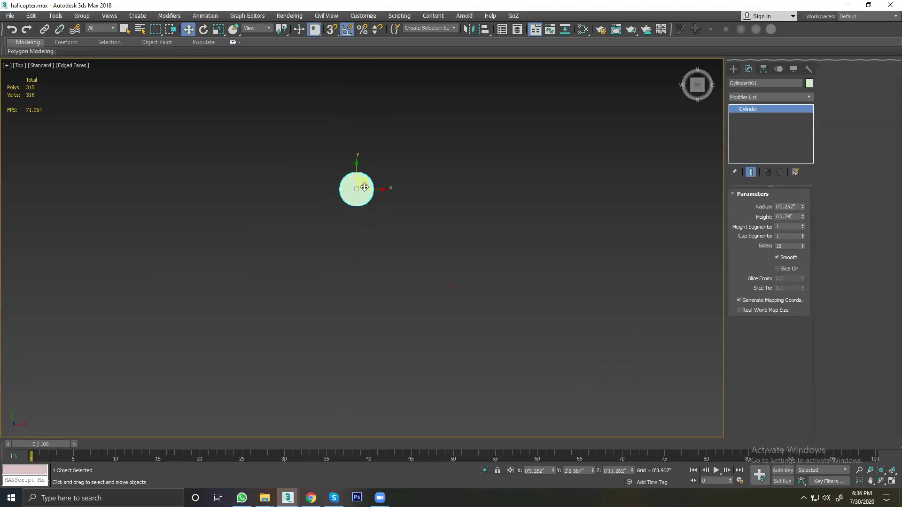
{"action": "left_click_drag", "start_coordinate": [355, 166], "coordinate": [359, 252], "text": "shift"}
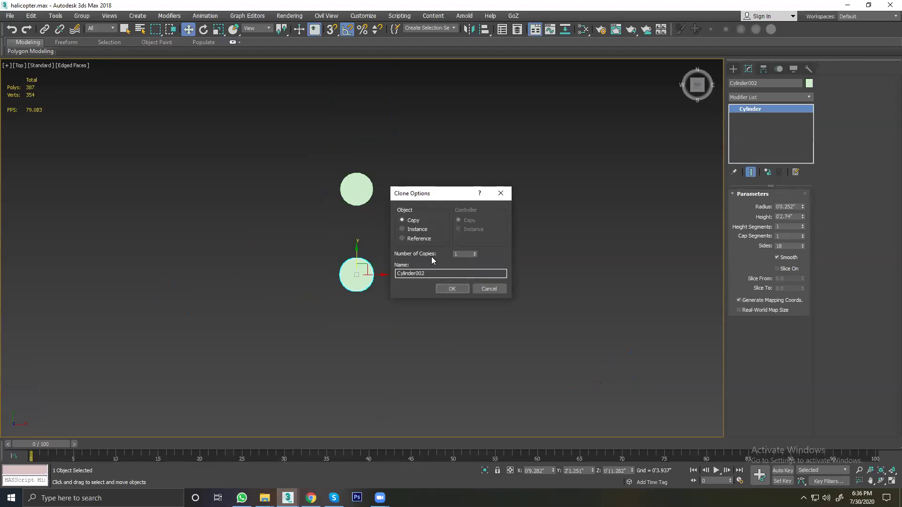
{"action": "left_click", "coordinate": [451, 288]}
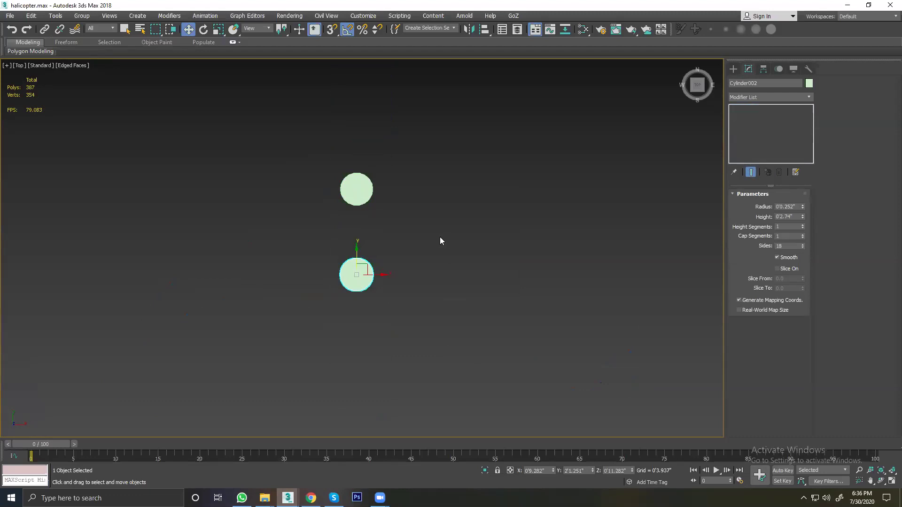
Step: Select both cylinders together
{"action": "left_click", "coordinate": [352, 188]}
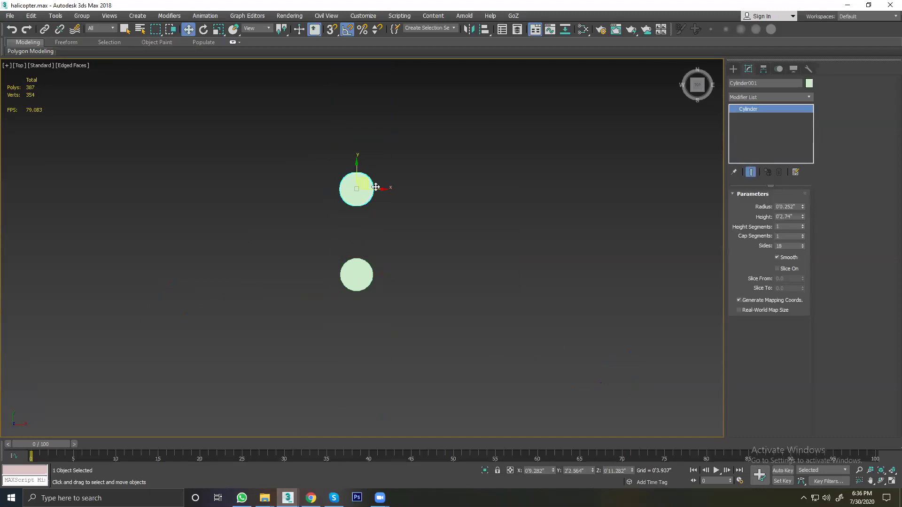
{"action": "left_click", "coordinate": [363, 278], "text": "ctrl"}
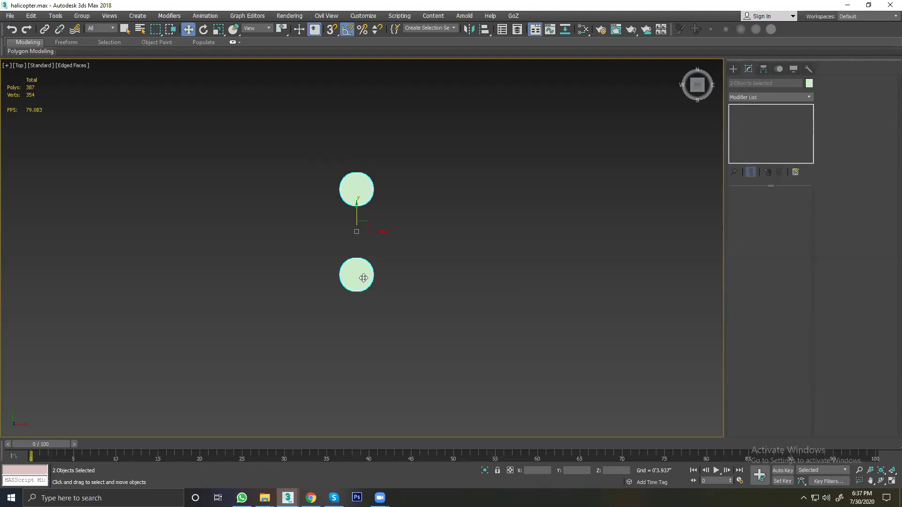
{"action": "left_click_drag", "start_coordinate": [298, 147], "coordinate": [393, 329]}
{"action": "left_click", "coordinate": [419, 288]}
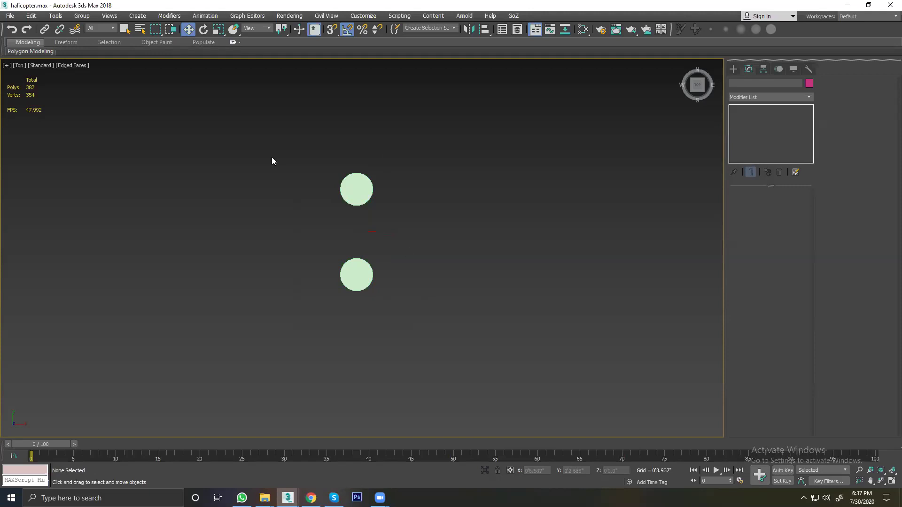
{"action": "left_click_drag", "start_coordinate": [417, 306], "coordinate": [417, 306]}
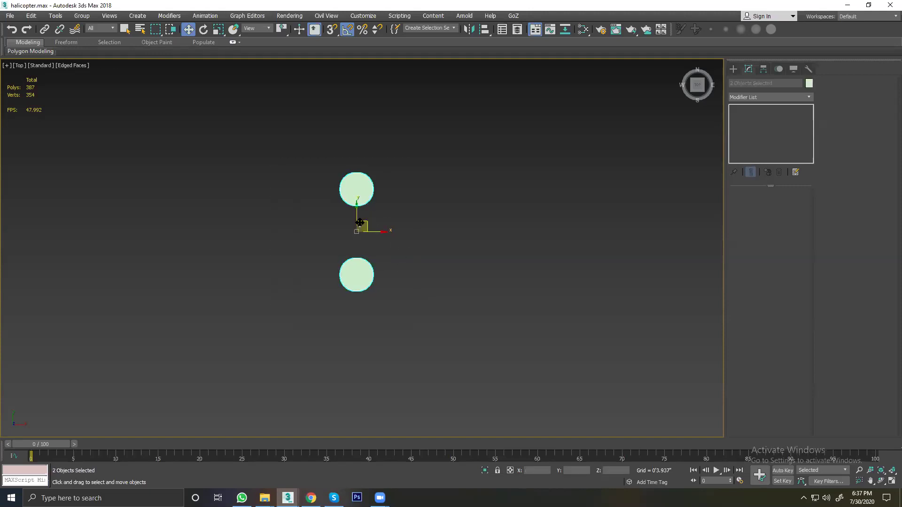
Step: Clone the cylinder pair to the right and rotate the copies 90 degrees
{"action": "left_click_drag", "start_coordinate": [364, 220], "coordinate": [443, 218], "text": "shift"}
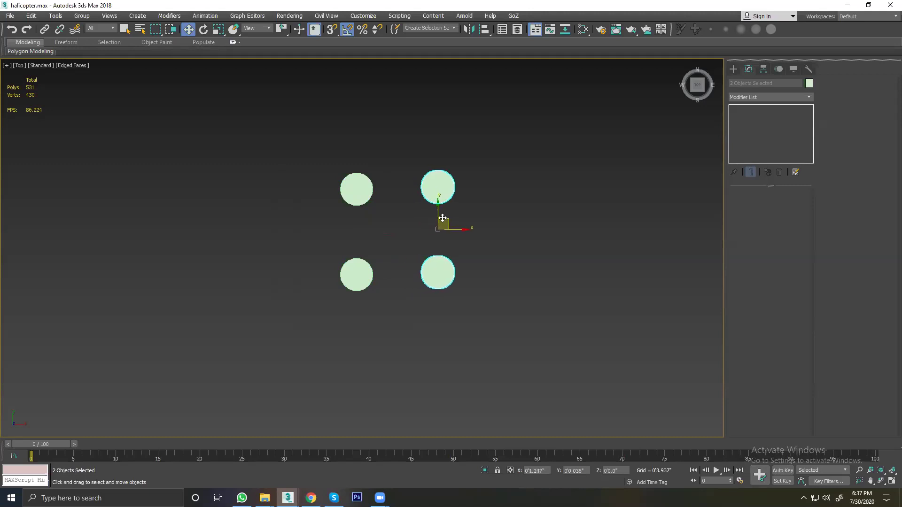
{"action": "left_click_drag", "start_coordinate": [443, 218], "coordinate": [444, 218], "text": "shift"}
{"action": "left_click", "coordinate": [451, 288]}
{"action": "right_click", "coordinate": [445, 234]}
{"action": "left_click", "coordinate": [462, 248]}
{"action": "left_click_drag", "start_coordinate": [448, 208], "coordinate": [476, 261]}
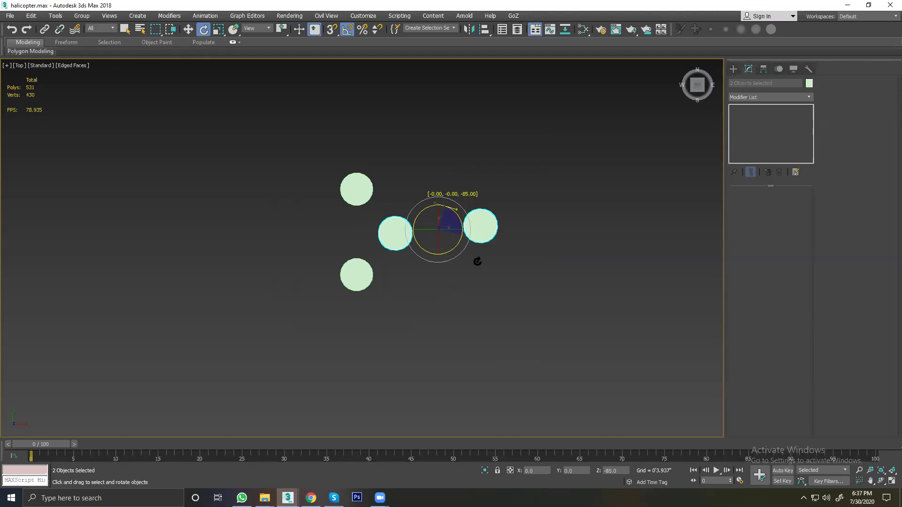
{"action": "left_click_drag", "start_coordinate": [477, 261], "coordinate": [477, 264]}
Step: Move the rotated pair left so the four cylinders form a diamond
{"action": "right_click", "coordinate": [489, 238]}
{"action": "left_click", "coordinate": [492, 243]}
{"action": "left_click_drag", "start_coordinate": [456, 232], "coordinate": [373, 230]}
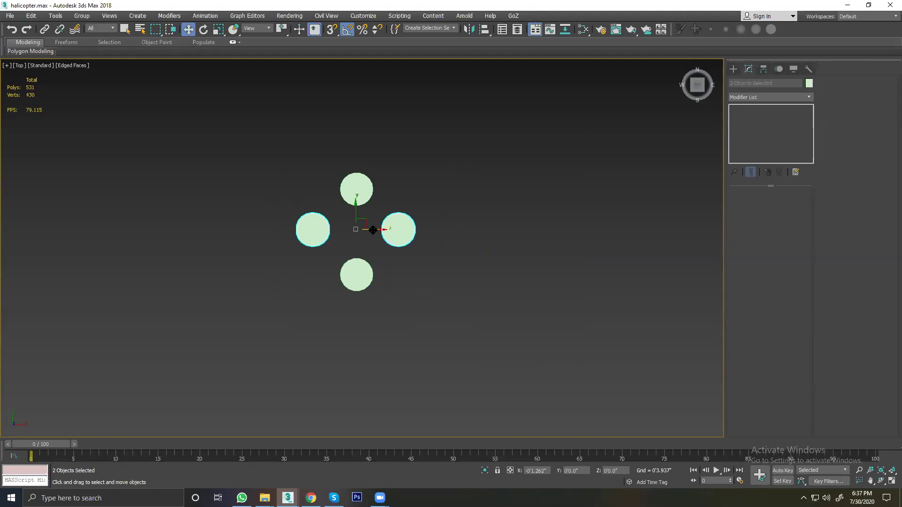
{"action": "left_click", "coordinate": [379, 221]}
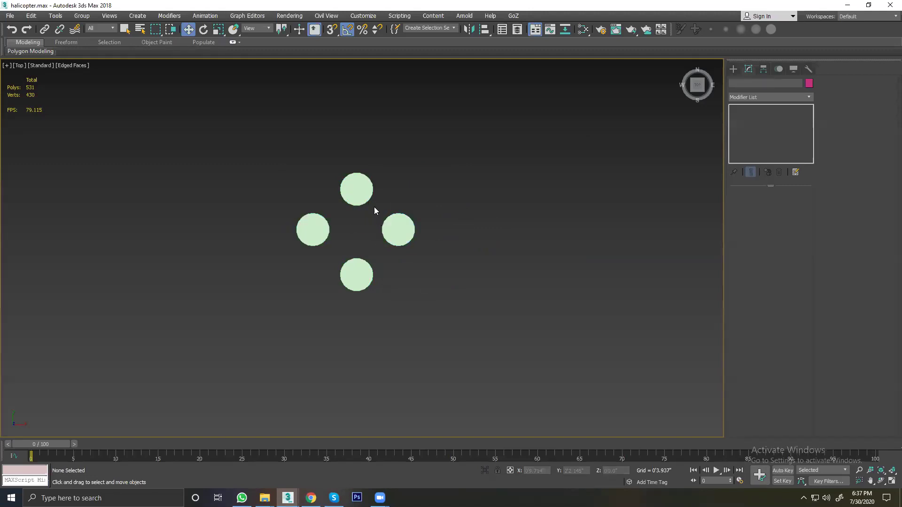
Step: Select all four cylinders and inspect them in perspective and Top views
{"action": "left_click_drag", "start_coordinate": [231, 165], "coordinate": [463, 340]}
{"action": "key", "text": "z"}
{"action": "middle_click_drag", "start_coordinate": [450, 341], "coordinate": [452, 278], "text": "alt"}
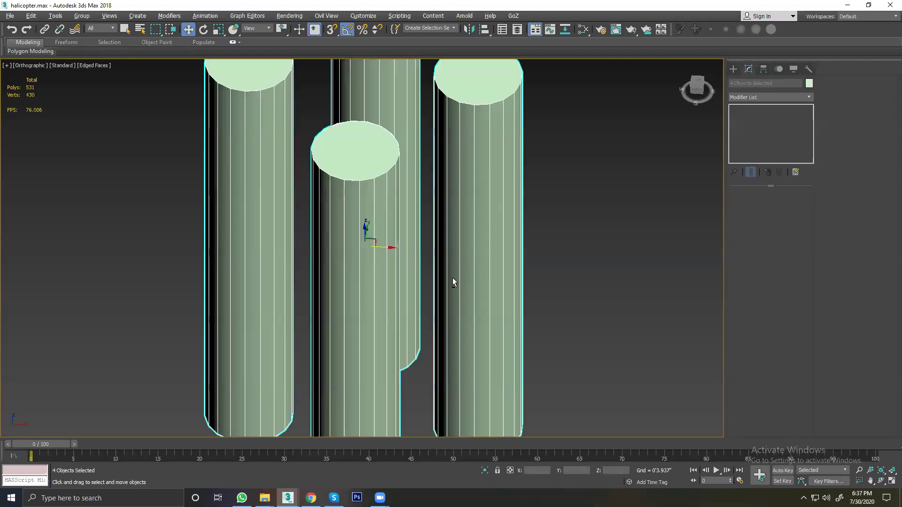
{"action": "scroll", "coordinate": [452, 278], "scroll_direction": "down", "scroll_amount": 3}
{"action": "scroll", "coordinate": [453, 278], "scroll_direction": "down", "scroll_amount": 3}
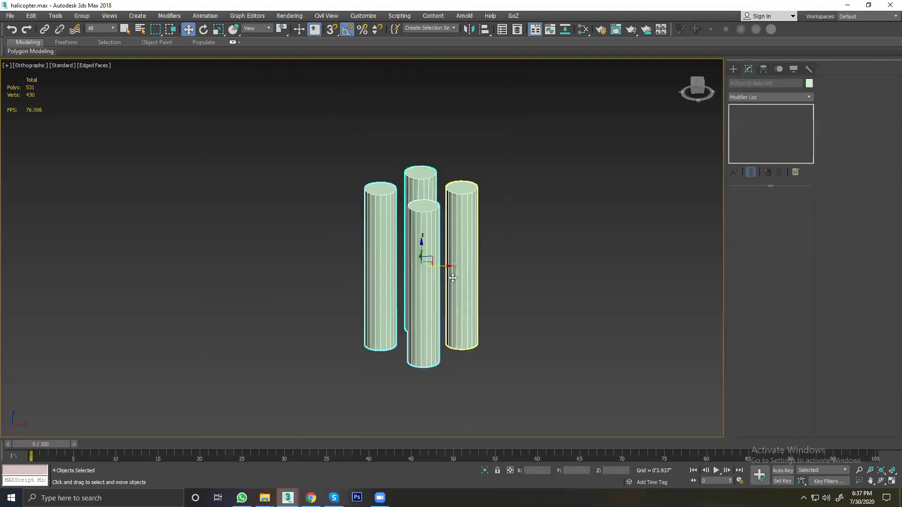
{"action": "key", "text": "p"}
{"action": "scroll", "coordinate": [431, 281], "scroll_direction": "down", "scroll_amount": 3}
{"action": "scroll", "coordinate": [431, 280], "scroll_direction": "down", "scroll_amount": 3}
{"action": "scroll", "coordinate": [435, 287], "scroll_direction": "down", "scroll_amount": 2}
{"action": "mouse_move", "coordinate": [434, 288]}
{"action": "middle_mouse_down", "text": "alt"}
{"action": "mouse_move", "coordinate": [477, 305]}
{"action": "mouse_move", "coordinate": [394, 308]}
{"action": "mouse_move", "coordinate": [408, 307]}
{"action": "middle_mouse_up", "text": "alt"}
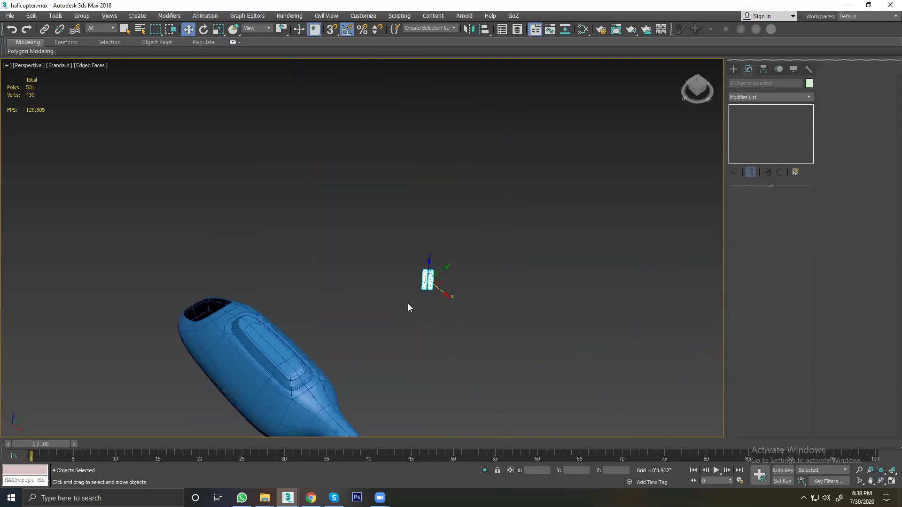
{"action": "key", "text": "t"}
{"action": "scroll", "coordinate": [486, 207], "scroll_direction": "up", "scroll_amount": 4}
{"action": "left_click", "coordinate": [486, 208]}
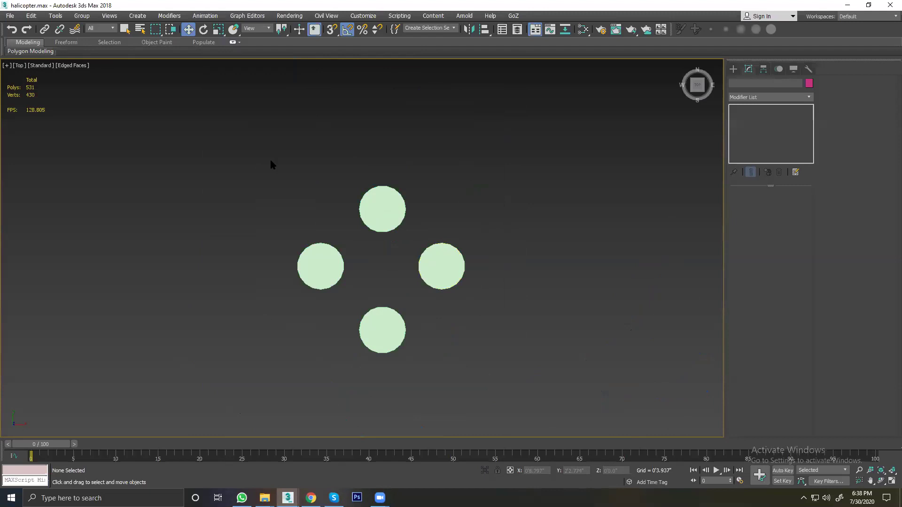
Step: Delete the left, right and bottom cylinders, leaving a single rotor cylinder
{"action": "left_click", "coordinate": [44, 29]}
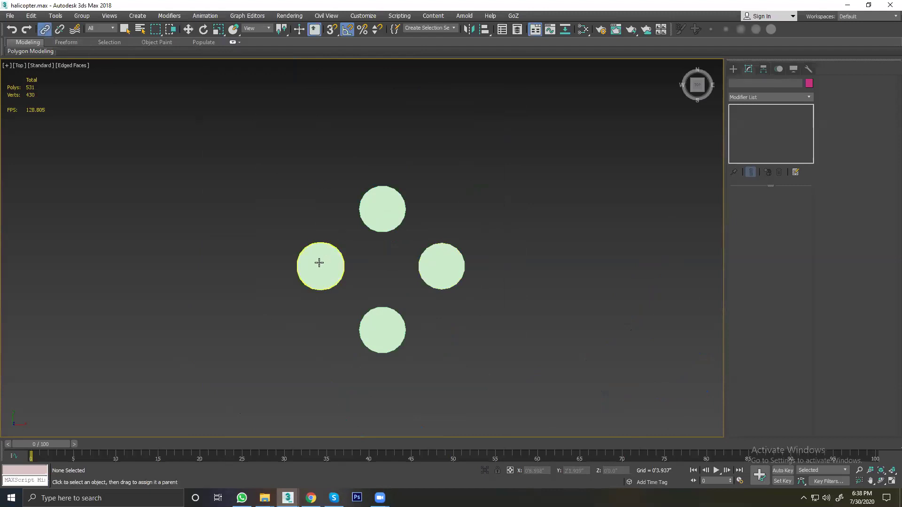
{"action": "left_click_drag", "start_coordinate": [319, 263], "coordinate": [407, 280]}
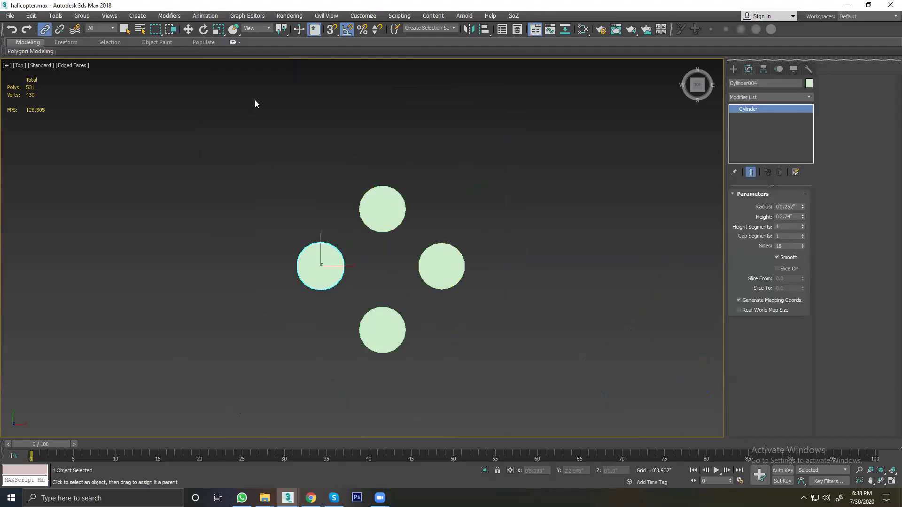
{"action": "left_click", "coordinate": [189, 30]}
{"action": "left_click", "coordinate": [322, 230]}
{"action": "left_click_drag", "start_coordinate": [282, 242], "coordinate": [486, 394]}
{"action": "key", "text": "Delete"}
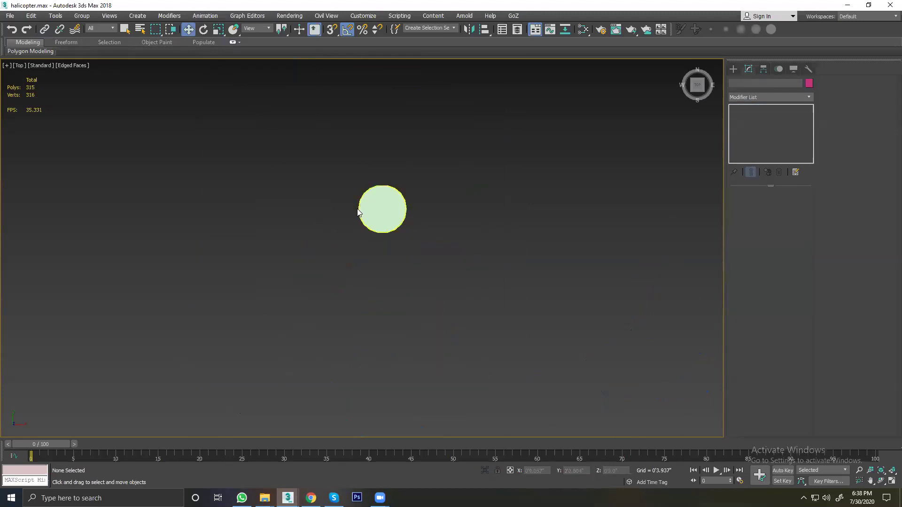
Step: Select the remaining cylinder and start a downward copy, then cancel it
{"action": "left_click", "coordinate": [365, 213]}
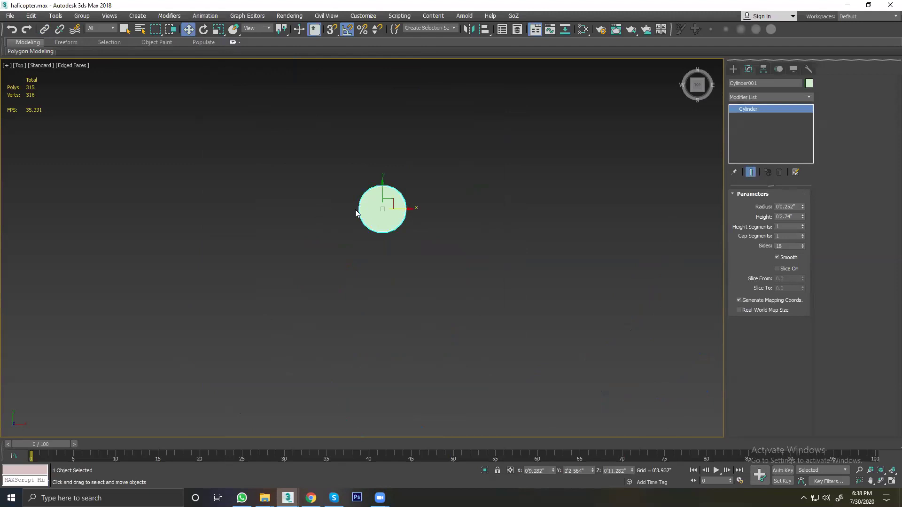
{"action": "scroll", "coordinate": [357, 215], "scroll_direction": "up", "scroll_amount": 3}
{"action": "scroll", "coordinate": [408, 195], "scroll_direction": "down", "scroll_amount": 1}
{"action": "middle_click_drag", "start_coordinate": [408, 194], "coordinate": [281, 156]}
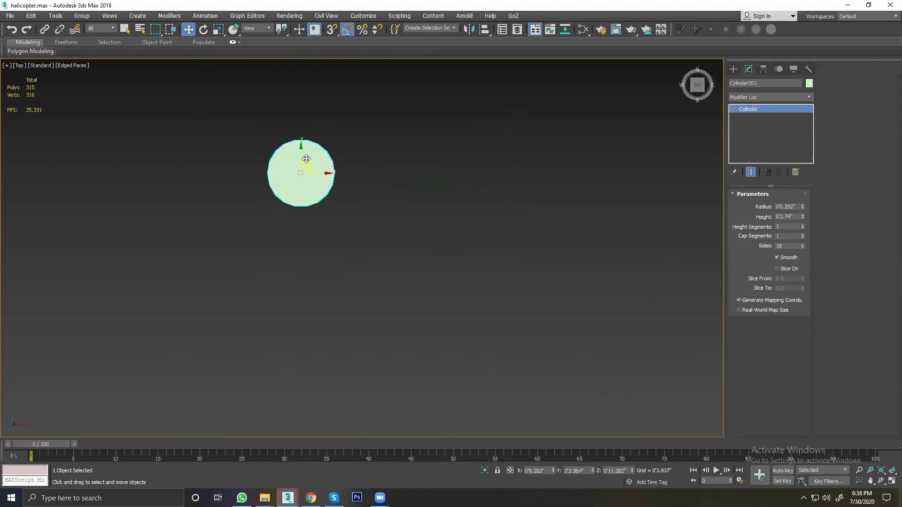
{"action": "left_click_drag", "start_coordinate": [302, 152], "coordinate": [297, 293], "text": "shift"}
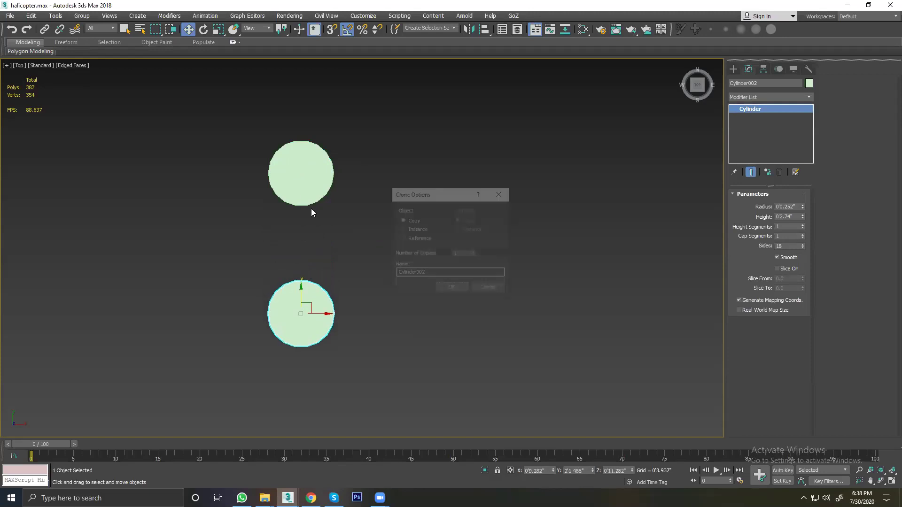
{"action": "left_click", "coordinate": [480, 289]}
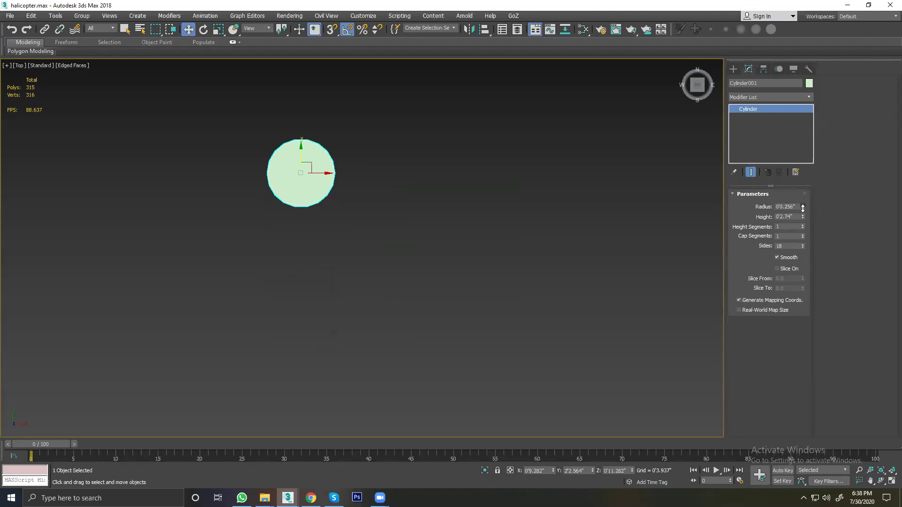
Step: Shrink the cylinder radius to 0'0.063" and clone it downward
{"action": "left_click_drag", "start_coordinate": [802, 205], "coordinate": [805, 230]}
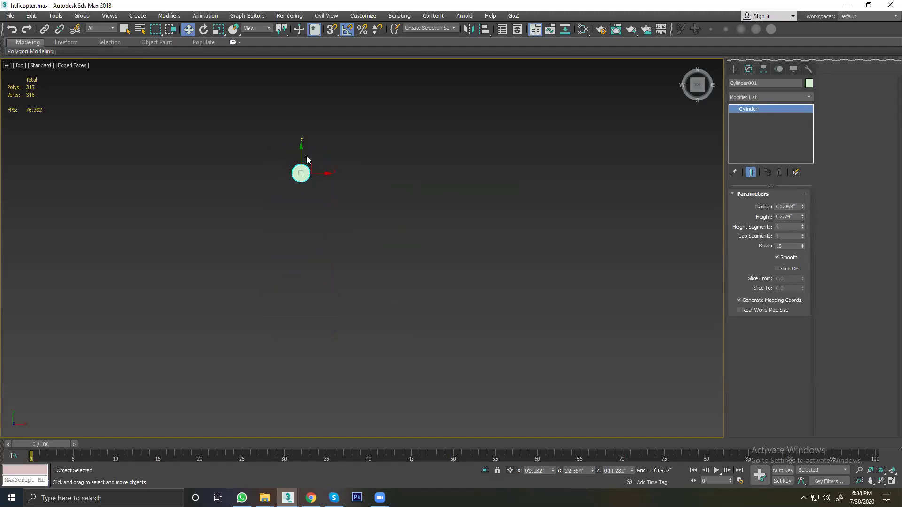
{"action": "left_click_drag", "start_coordinate": [301, 154], "coordinate": [299, 218], "text": "shift"}
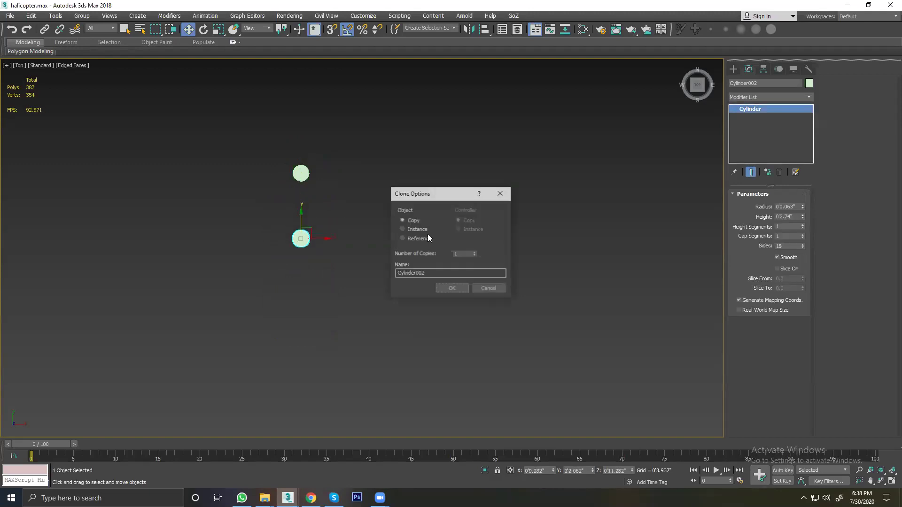
{"action": "left_click", "coordinate": [451, 288]}
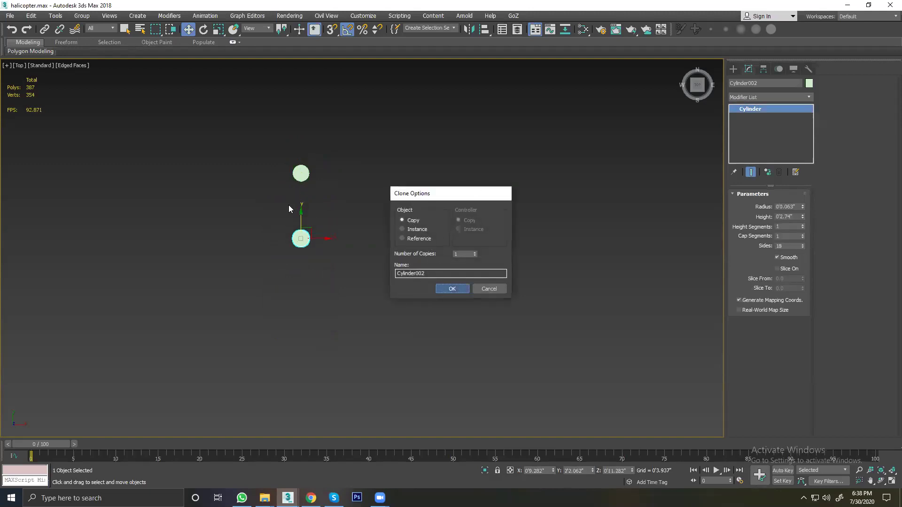
{"action": "left_click", "coordinate": [298, 174]}
{"action": "right_click", "coordinate": [298, 174]}
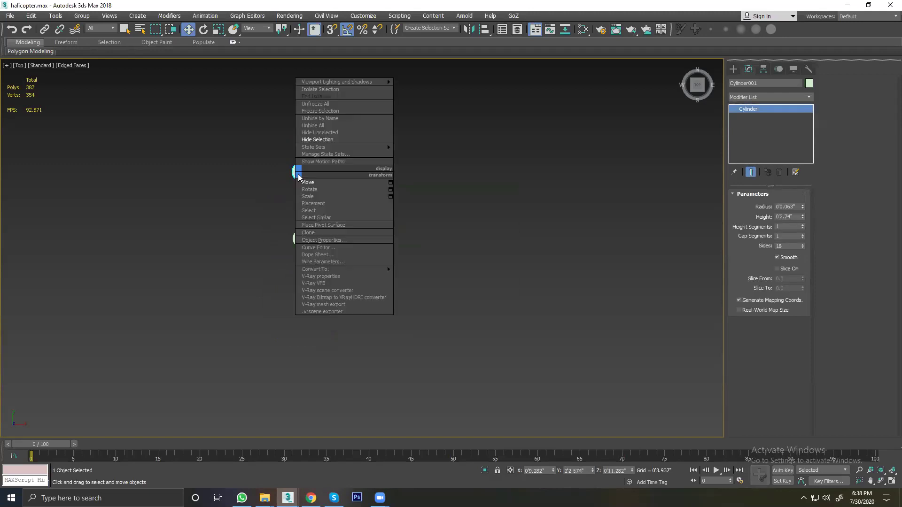
{"action": "left_click", "coordinate": [429, 204]}
Step: Convert the top cylinder to an Editable Poly
{"action": "right_click", "coordinate": [305, 169]}
{"action": "mouse_move", "coordinate": [315, 269]}
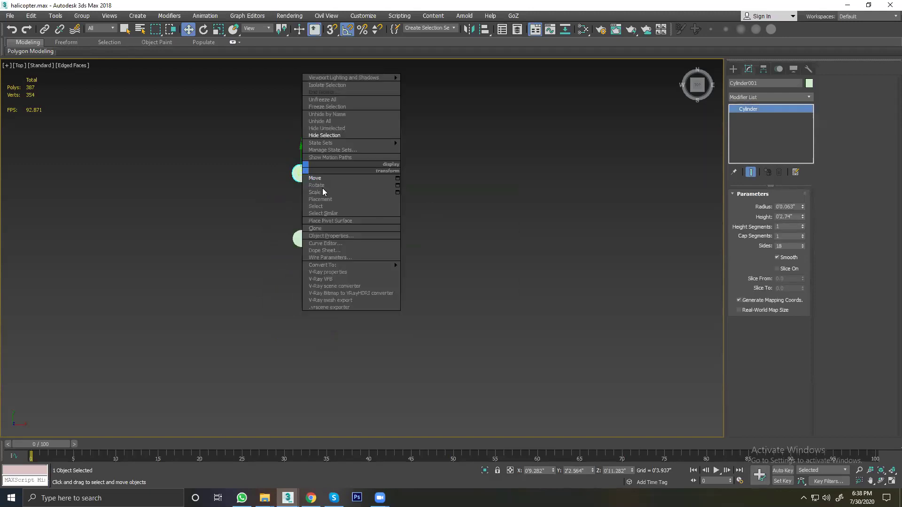
{"action": "left_click", "coordinate": [456, 273]}
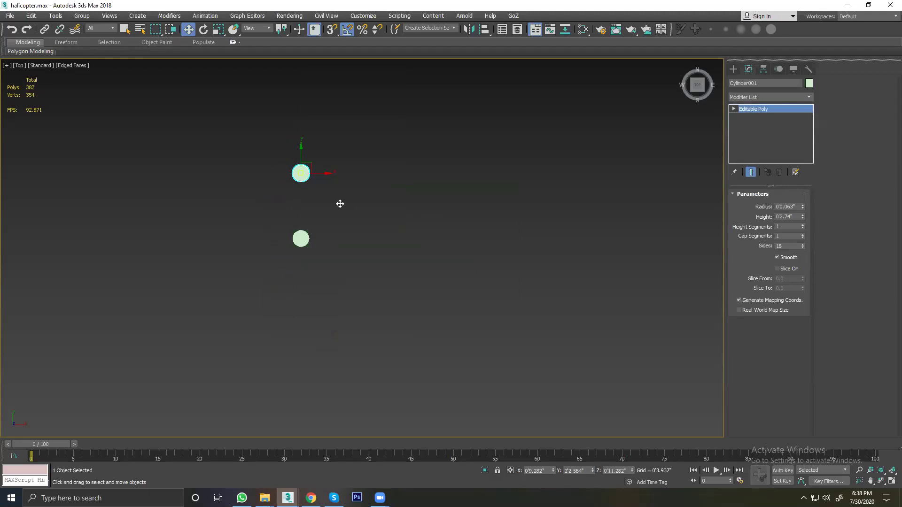
{"action": "left_click", "coordinate": [338, 203]}
{"action": "left_click", "coordinate": [299, 175]}
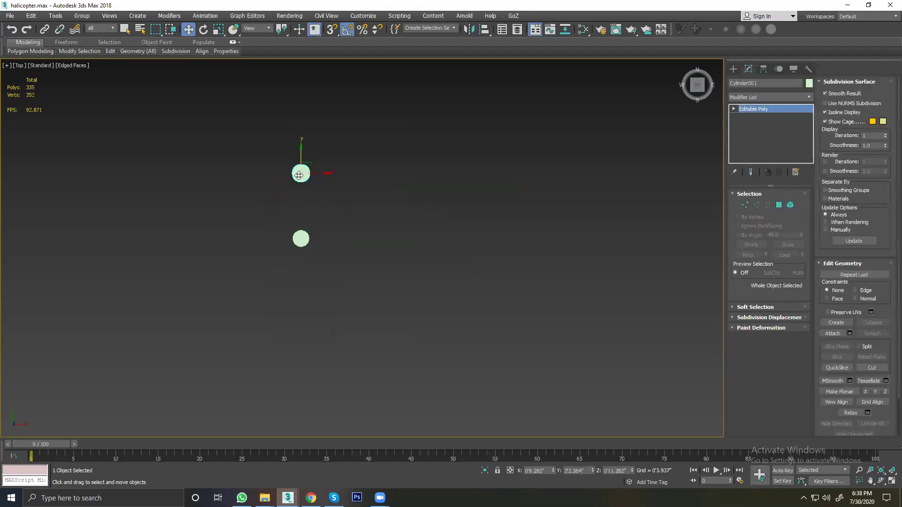
Step: Start an Attach on the top cylinder, then cancel it and reselect the cylinder
{"action": "right_click", "coordinate": [298, 174]}
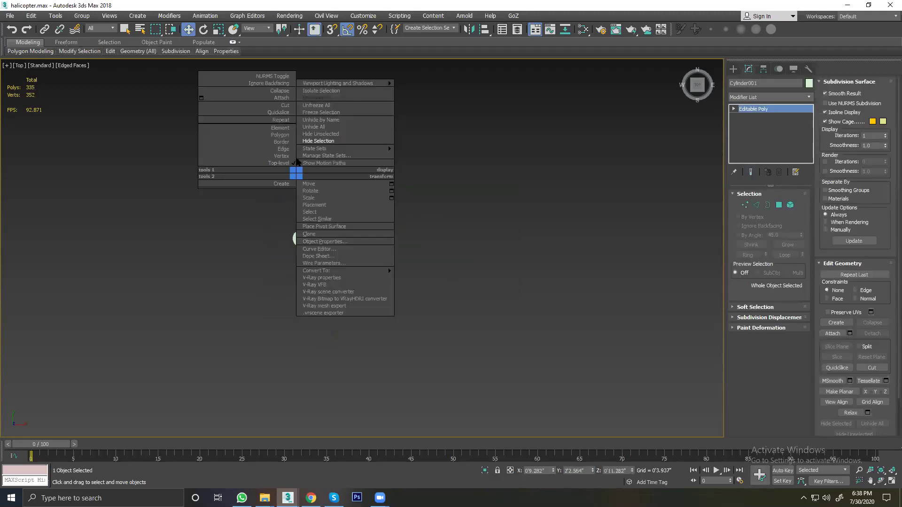
{"action": "left_click", "coordinate": [281, 98]}
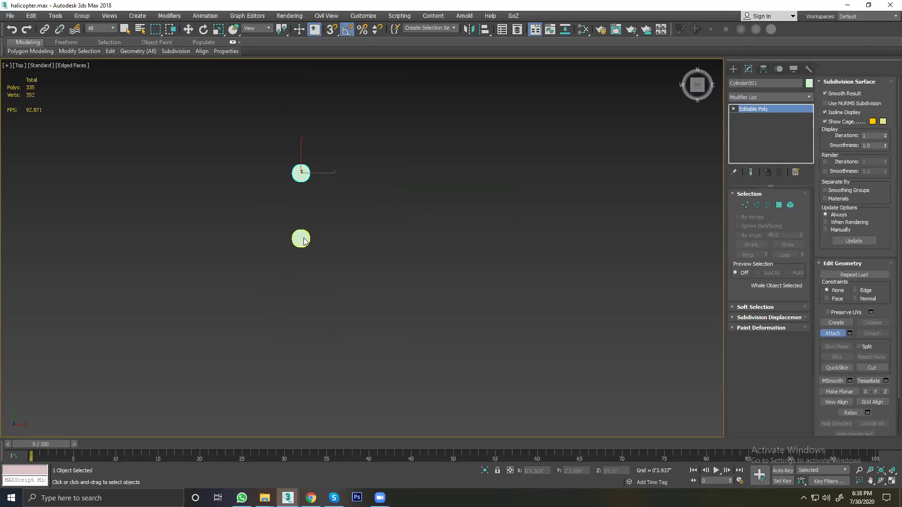
{"action": "left_click", "coordinate": [188, 29]}
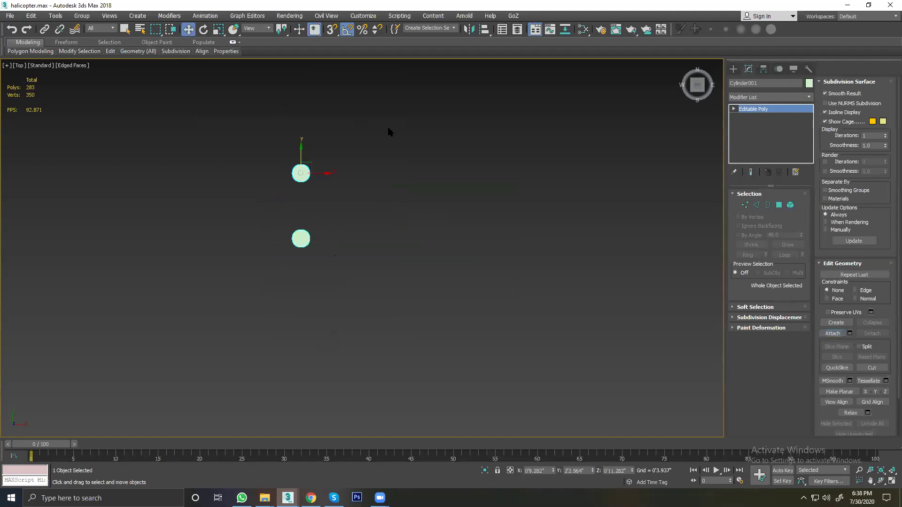
{"action": "left_click", "coordinate": [381, 145]}
{"action": "left_click", "coordinate": [301, 173]}
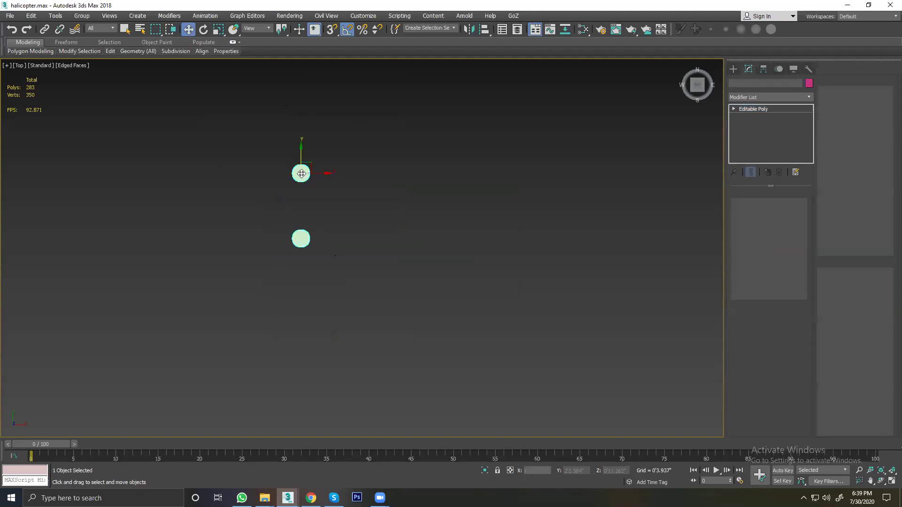
{"action": "left_click", "coordinate": [304, 198]}
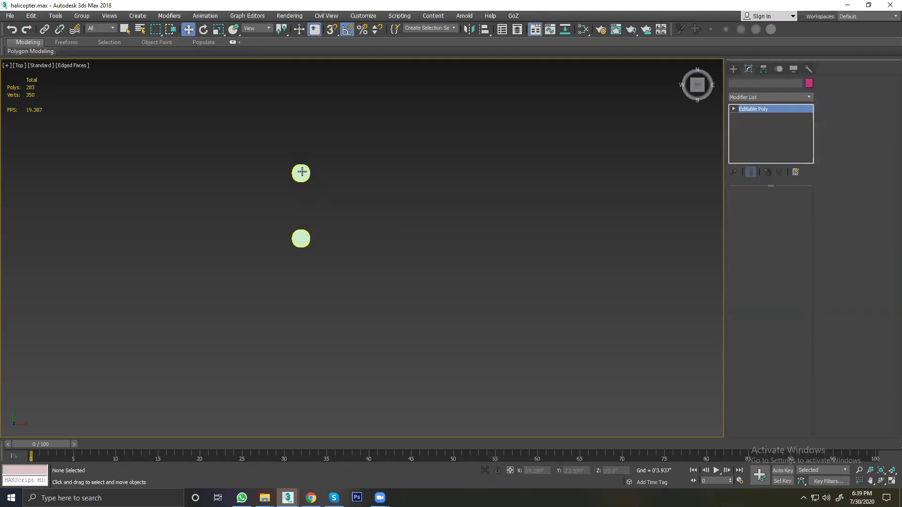
{"action": "left_click", "coordinate": [301, 174]}
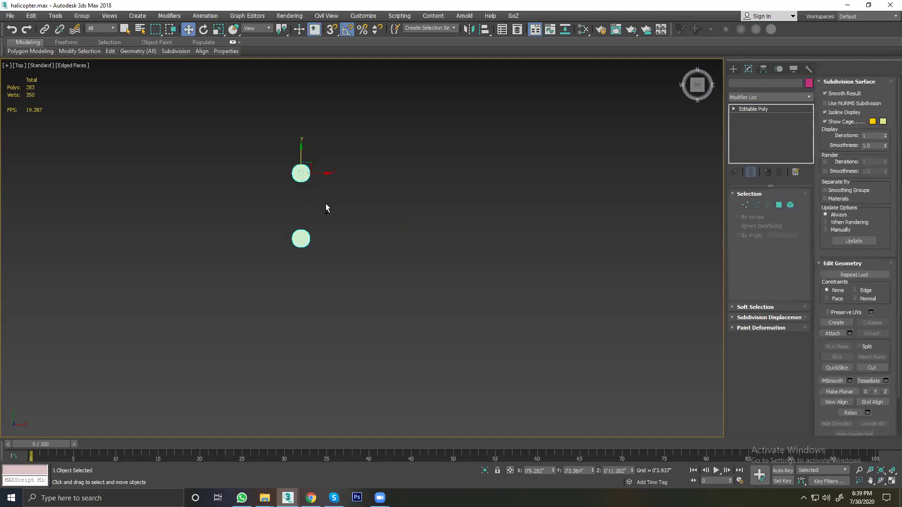
Step: Undo the old lower cylinder, clone the top one directly below, and select both
{"action": "key", "text": "ctrl+z"}
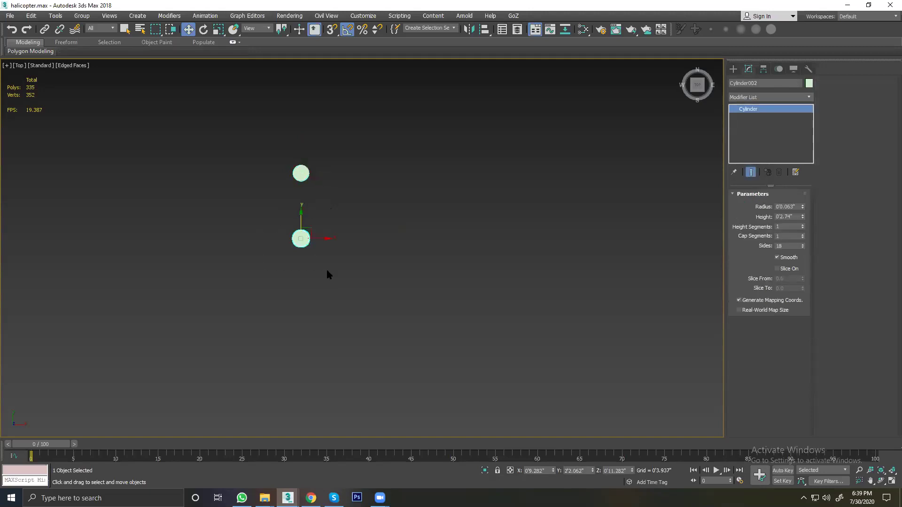
{"action": "key", "text": "ctrl+z"}
{"action": "left_click", "coordinate": [301, 174]}
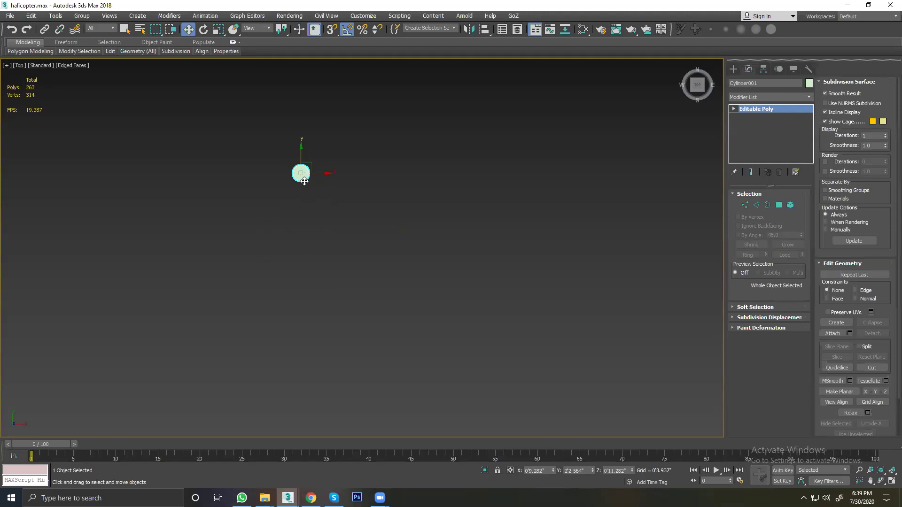
{"action": "left_click_drag", "start_coordinate": [300, 156], "coordinate": [305, 215], "text": "shift"}
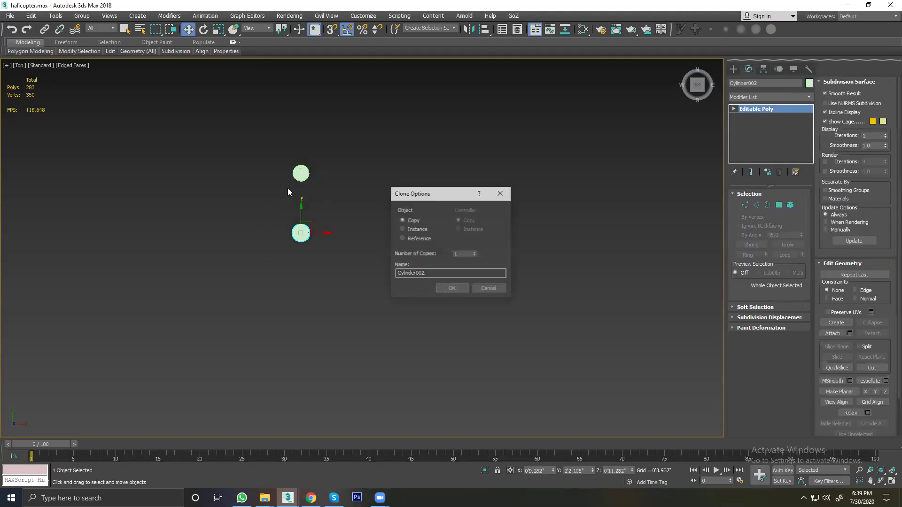
{"action": "left_click", "coordinate": [450, 289]}
{"action": "left_click_drag", "start_coordinate": [233, 139], "coordinate": [357, 274]}
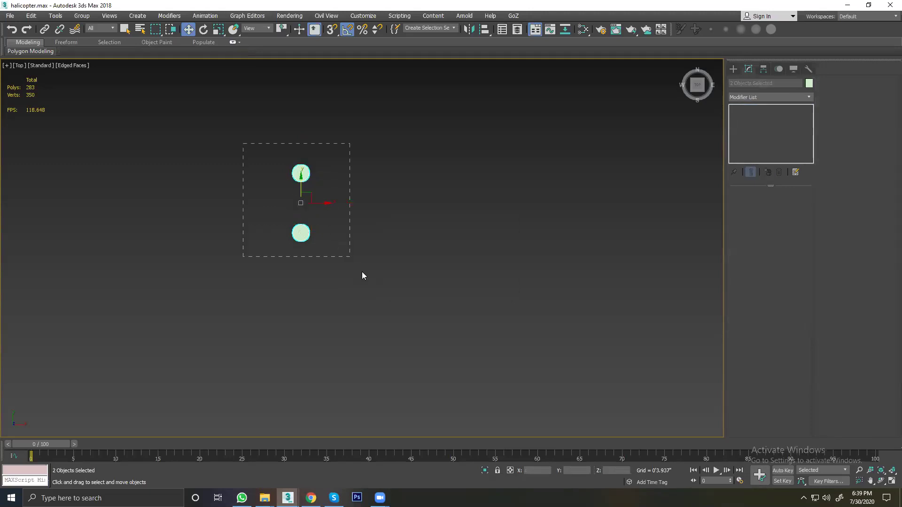
Step: Group the two cylinders and move the group to the origin
{"action": "left_click", "coordinate": [75, 17]}
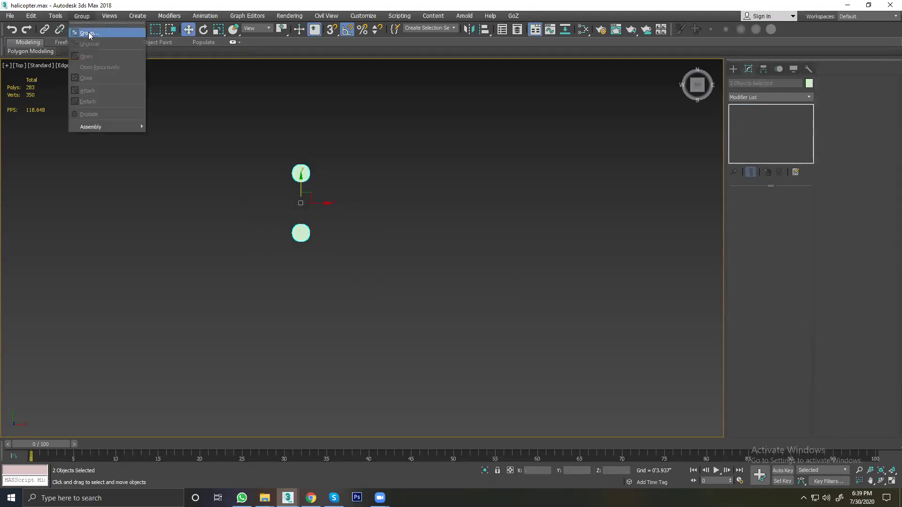
{"action": "left_click", "coordinate": [89, 27]}
{"action": "left_click", "coordinate": [450, 264]}
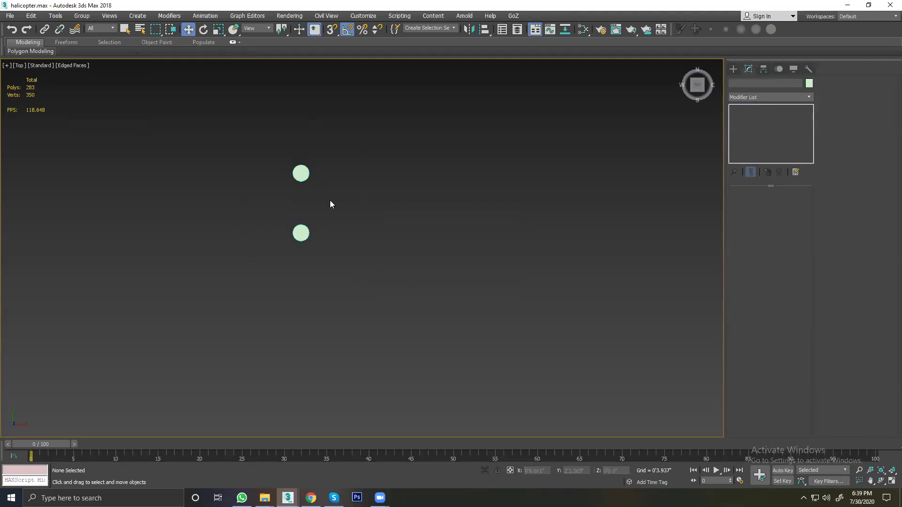
{"action": "scroll", "coordinate": [319, 193], "scroll_direction": "up", "scroll_amount": 3}
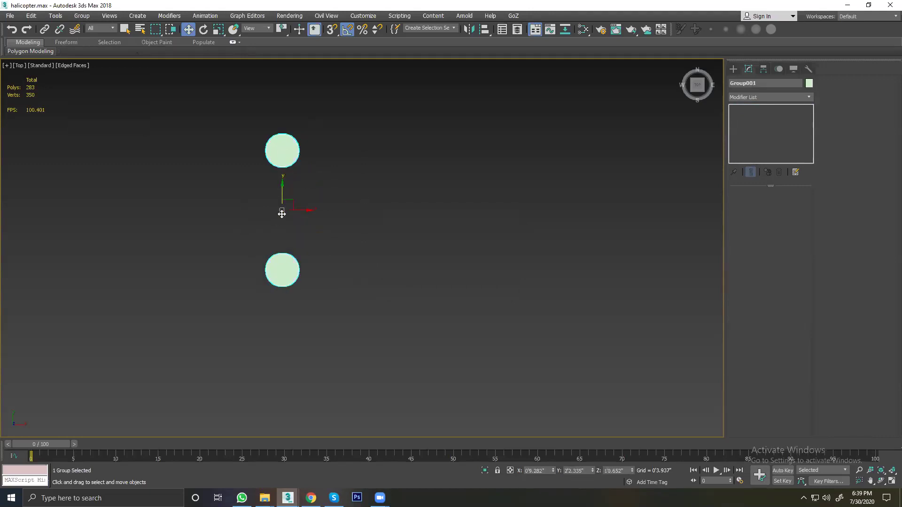
{"action": "mouse_move", "coordinate": [287, 203]}
{"action": "left_mouse_down"}
{"action": "mouse_move", "coordinate": [303, 194]}
{"action": "mouse_move", "coordinate": [295, 204]}
{"action": "left_mouse_up"}
Step: Clone the group rotated 90° about Z to form a four-cylinder cross
{"action": "right_click", "coordinate": [303, 221]}
{"action": "left_click", "coordinate": [311, 225]}
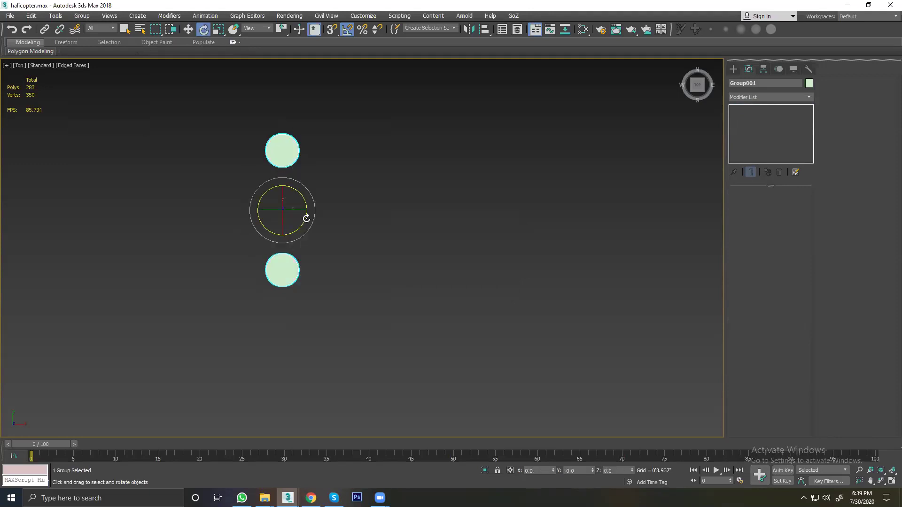
{"action": "left_click_drag", "start_coordinate": [302, 198], "coordinate": [312, 297], "text": "shift"}
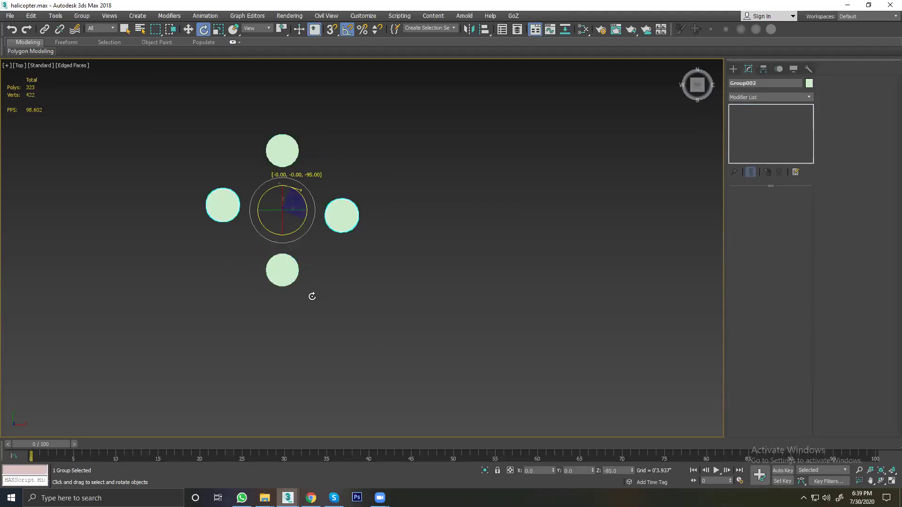
{"action": "left_click_drag", "start_coordinate": [311, 297], "coordinate": [313, 290], "text": "shift"}
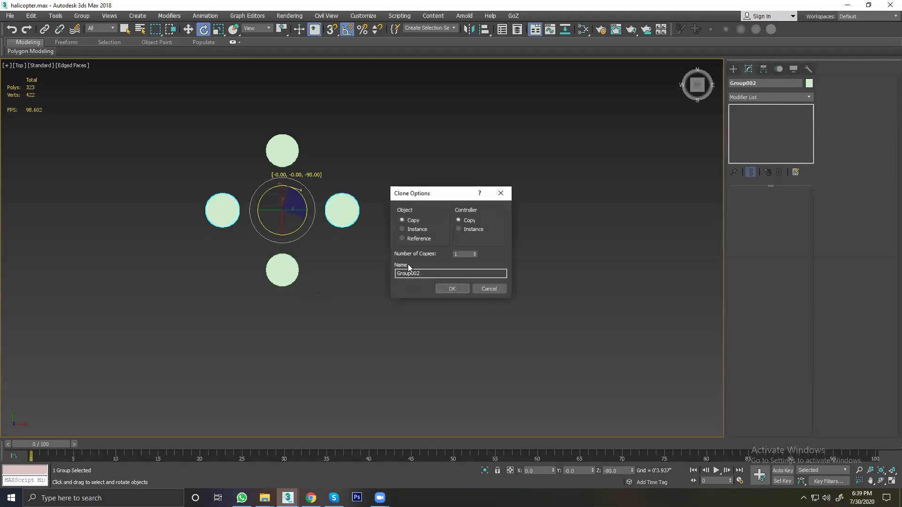
{"action": "left_click", "coordinate": [454, 288]}
{"action": "left_click", "coordinate": [375, 145]}
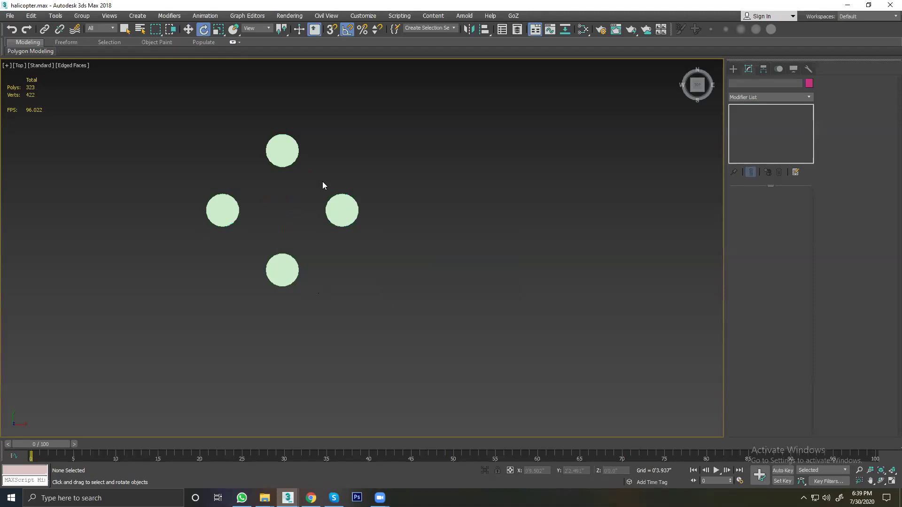
Step: Inspect the rotor cross in Perspective view, then switch to Chrome
{"action": "key", "text": "p"}
{"action": "key", "text": "z"}
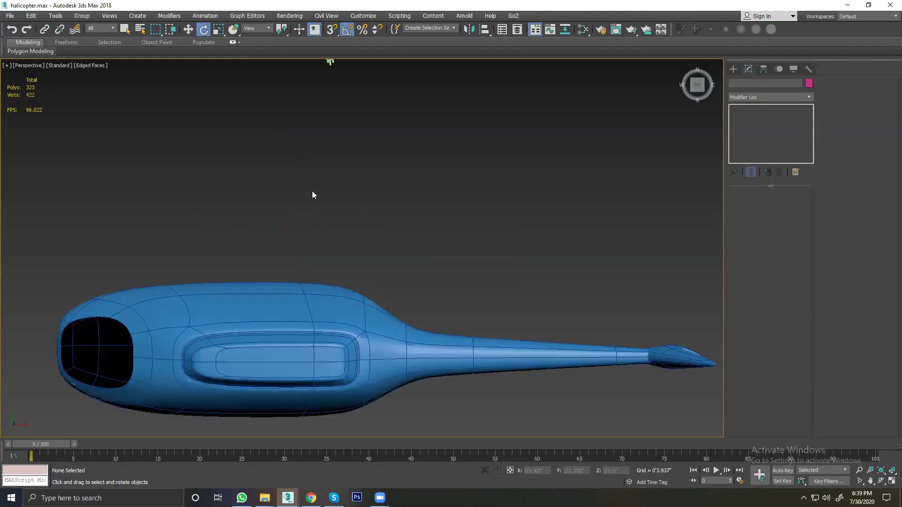
{"action": "scroll", "coordinate": [310, 188], "scroll_direction": "down", "scroll_amount": 5}
{"action": "left_click_drag", "start_coordinate": [294, 134], "coordinate": [334, 188]}
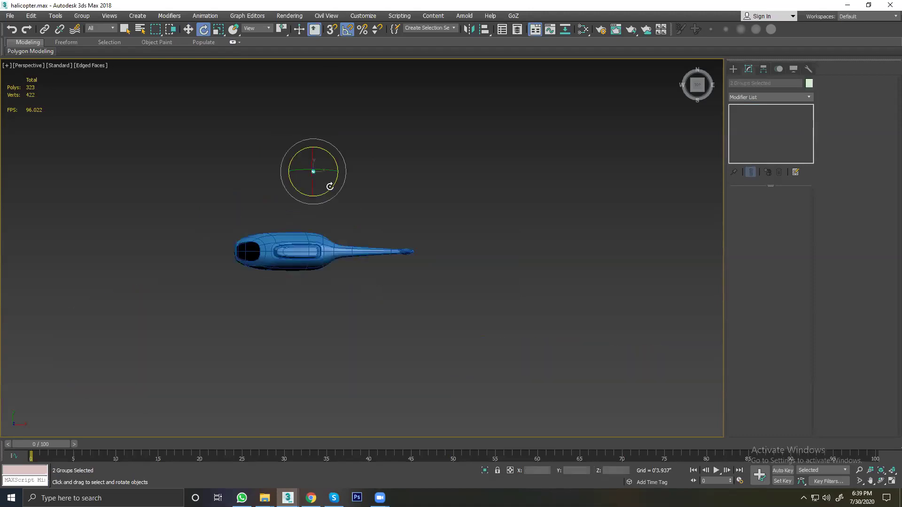
{"action": "key", "text": "z"}
{"action": "scroll", "coordinate": [347, 201], "scroll_direction": "down", "scroll_amount": 5}
{"action": "mouse_move", "coordinate": [347, 201]}
{"action": "middle_mouse_down", "text": "alt"}
{"action": "mouse_move", "coordinate": [442, 128]}
{"action": "mouse_move", "coordinate": [394, 136]}
{"action": "middle_mouse_up", "text": "alt"}
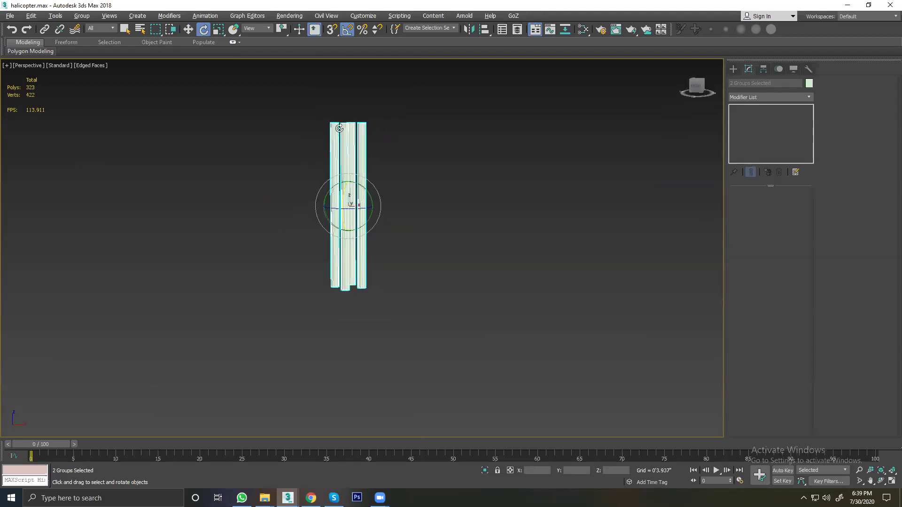
{"action": "key", "text": "alt+Tab"}
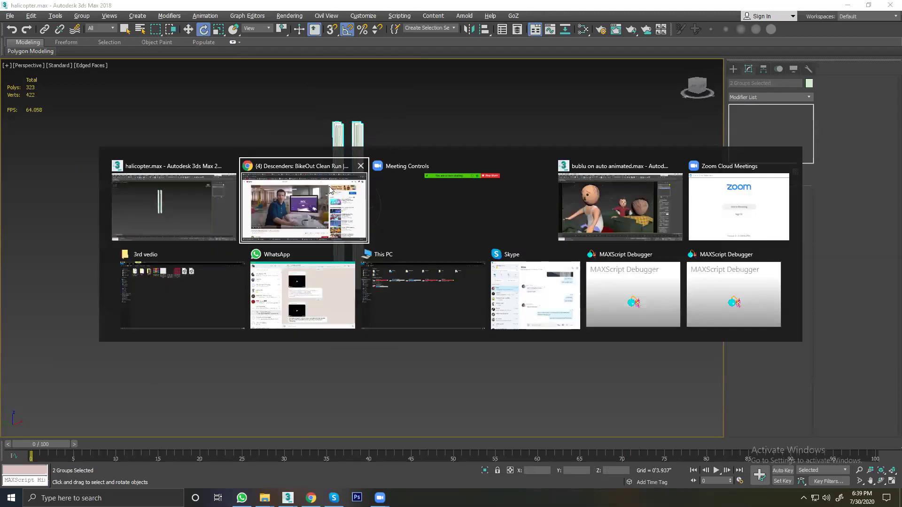
{"action": "left_click", "coordinate": [332, 190]}
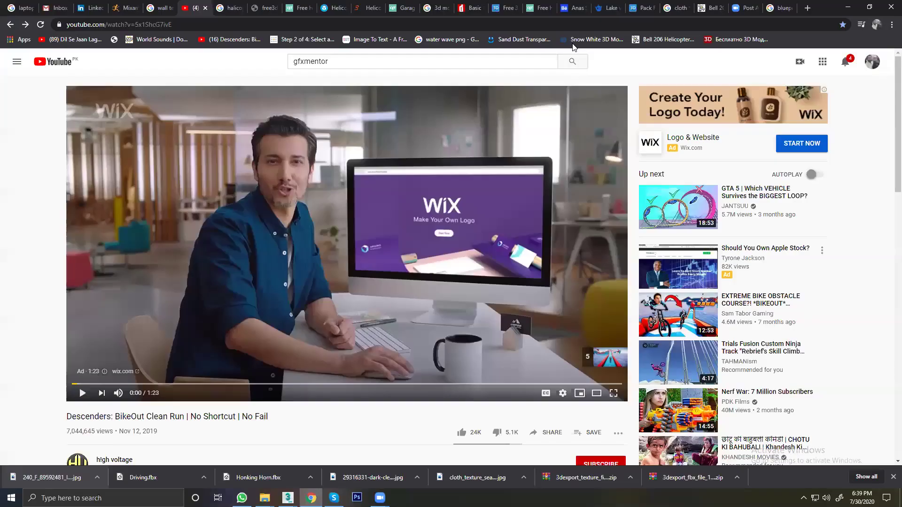
Step: Open the Bell 206 highend3d tab and view its front and rear reference images
{"action": "left_click", "coordinate": [699, 9]}
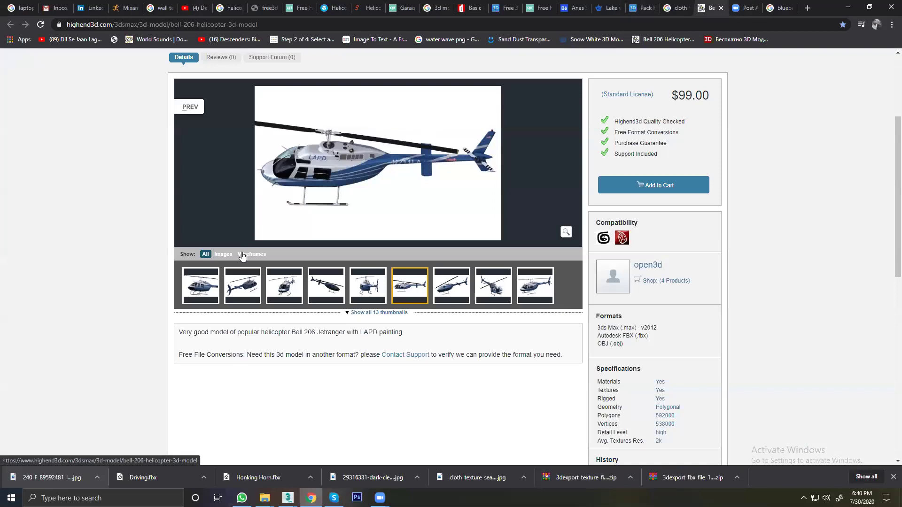
{"action": "left_click", "coordinate": [210, 287]}
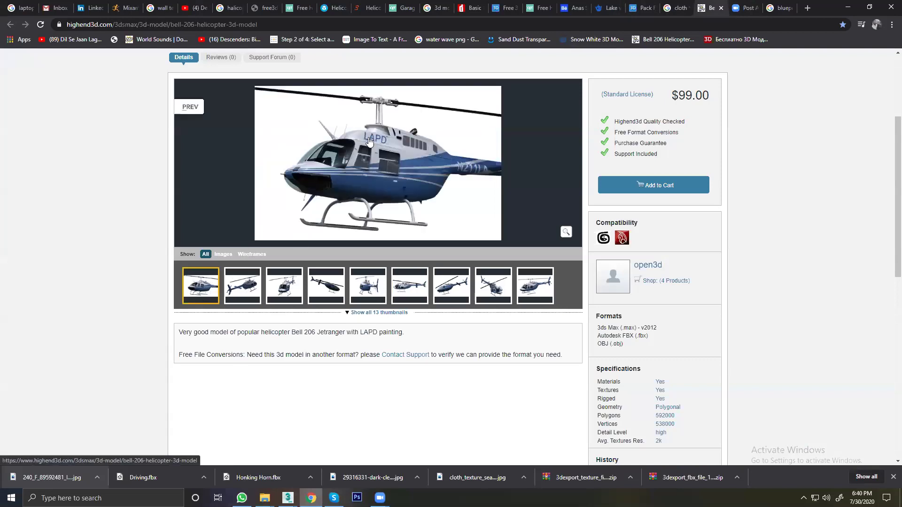
{"action": "left_click", "coordinate": [234, 286]}
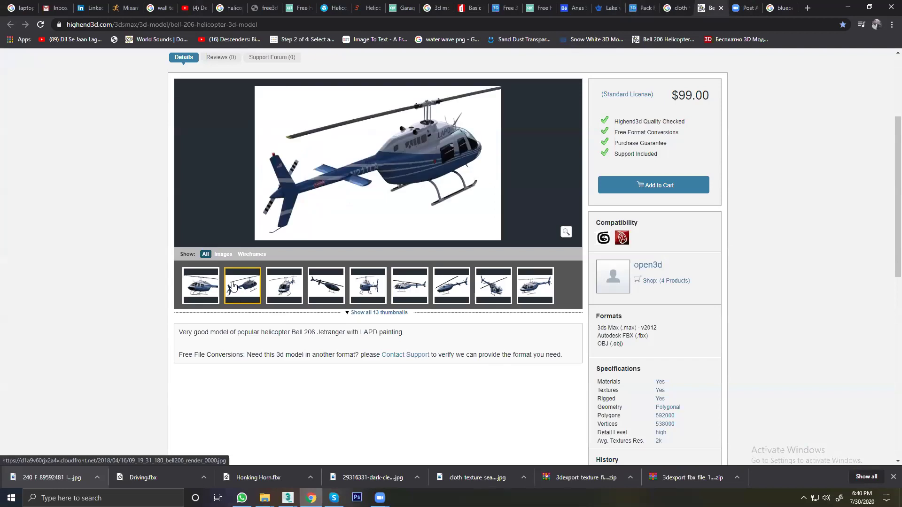
Step: Back in 3ds Max's Top view, delete the left and right cylinders
{"action": "key", "text": "alt+Tab"}
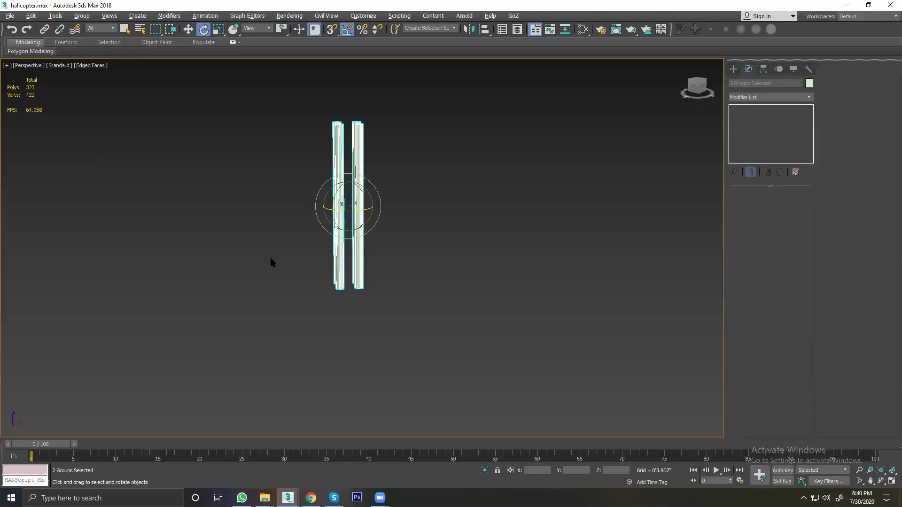
{"action": "key", "text": "t"}
{"action": "left_click", "coordinate": [376, 165]}
{"action": "left_click_drag", "start_coordinate": [240, 203], "coordinate": [376, 220]}
{"action": "key", "text": "Delete"}
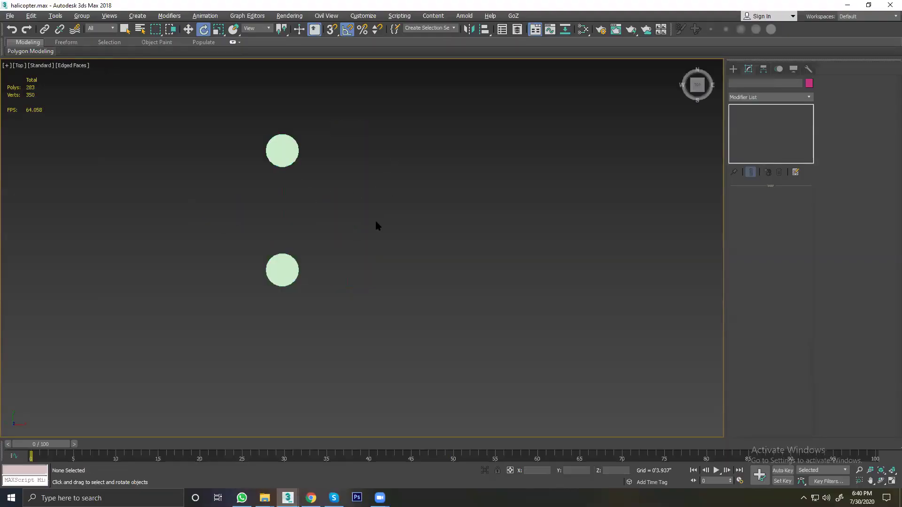
Step: Ungroup the remaining cylinder pair and delete the lower cylinder
{"action": "left_click", "coordinate": [300, 259]}
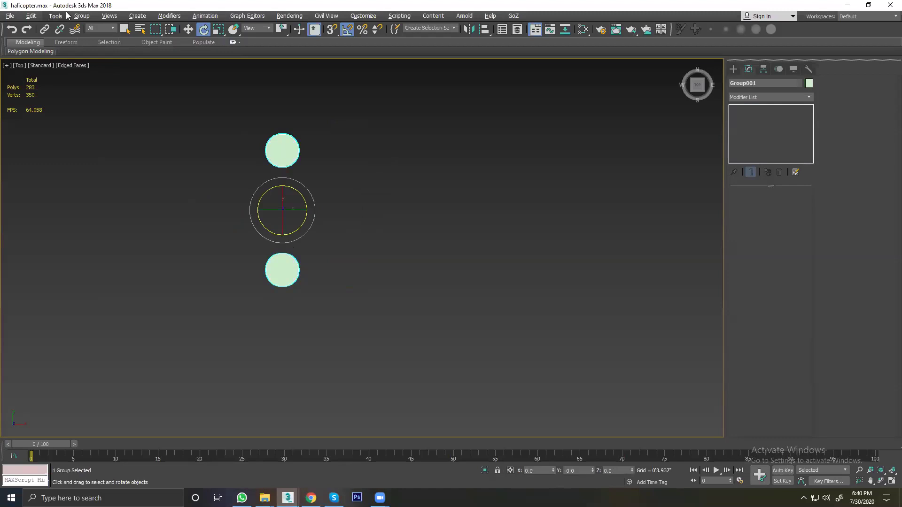
{"action": "left_click", "coordinate": [81, 16]}
{"action": "left_click", "coordinate": [88, 44]}
{"action": "left_click", "coordinate": [214, 202]}
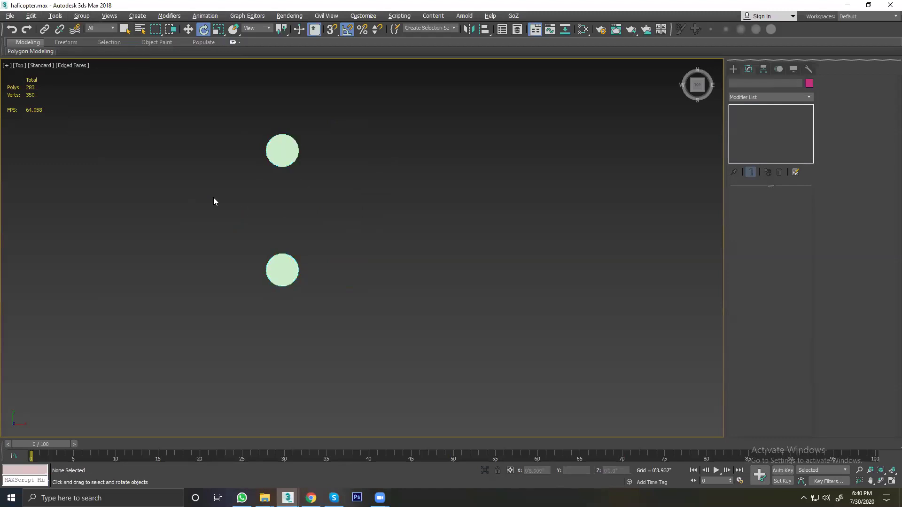
{"action": "left_click_drag", "start_coordinate": [318, 304], "coordinate": [318, 304]}
{"action": "key", "text": "Delete"}
Step: Clone the remaining cylinder downward along Y, then select the top and bottom cylinders
{"action": "right_click", "coordinate": [358, 175]}
{"action": "left_click", "coordinate": [363, 184]}
{"action": "left_click", "coordinate": [280, 147]}
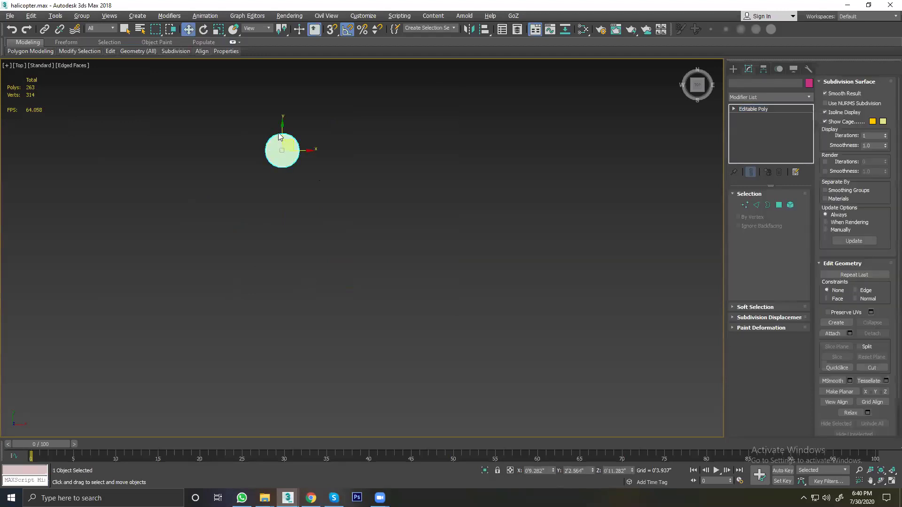
{"action": "left_click_drag", "start_coordinate": [281, 129], "coordinate": [281, 184], "text": "shift"}
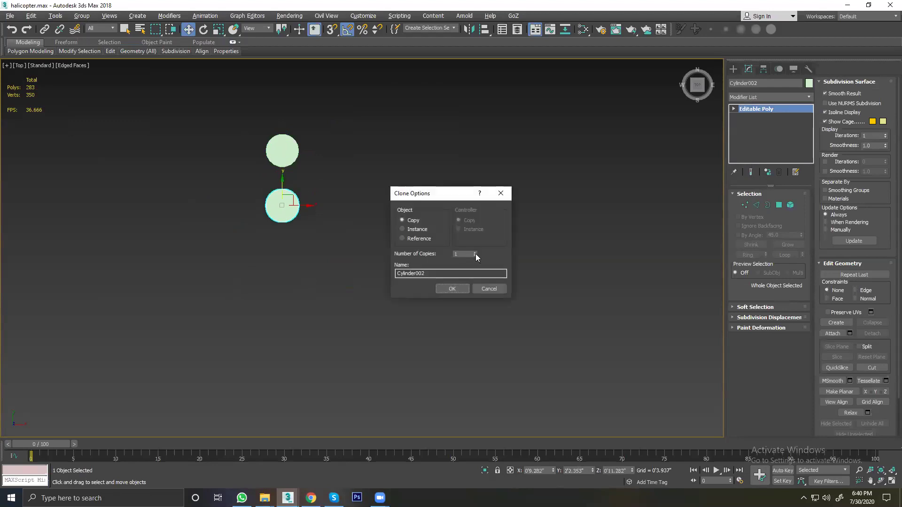
{"action": "left_click", "coordinate": [462, 289]}
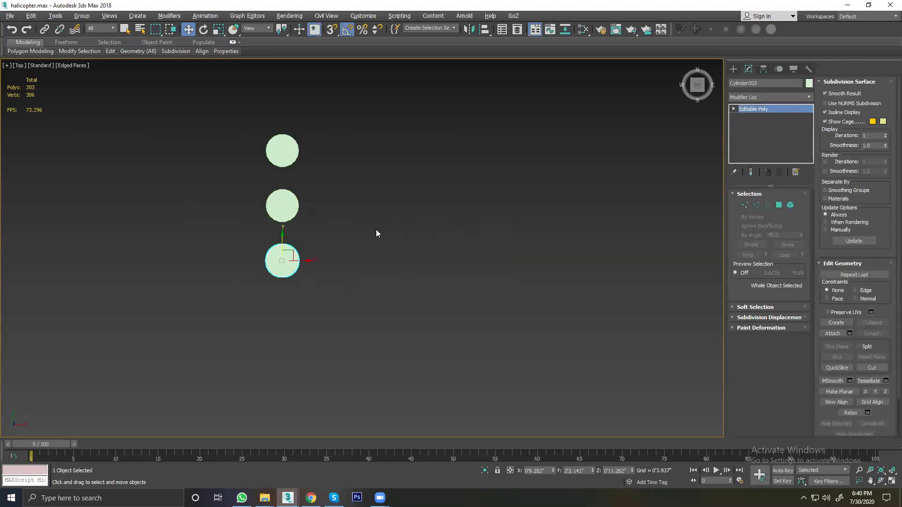
{"action": "left_click", "coordinate": [282, 206]}
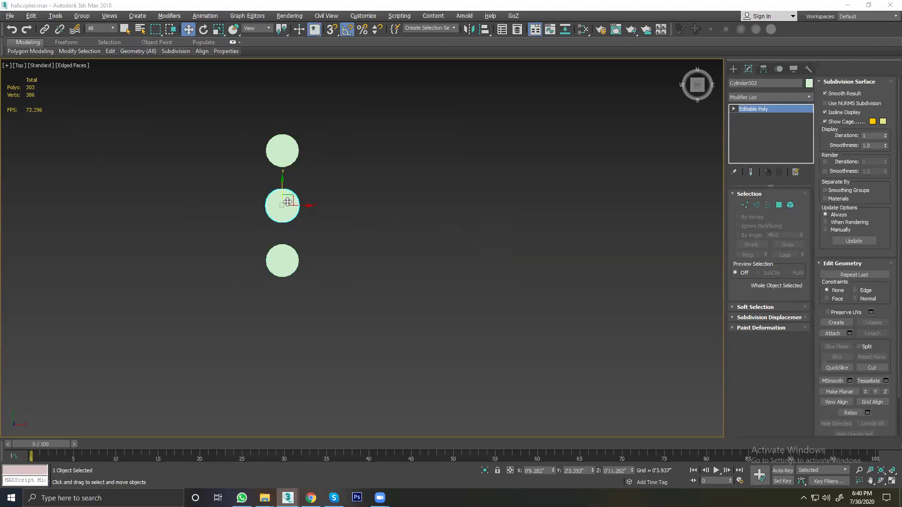
{"action": "left_click", "coordinate": [282, 257]}
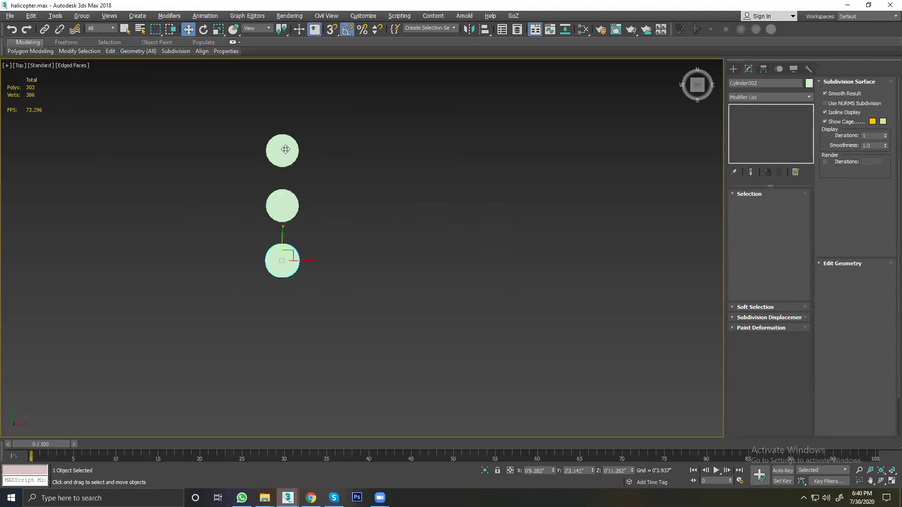
{"action": "left_click", "coordinate": [285, 149], "text": "ctrl"}
Step: Open the Scale Transform Type-In and test-shrink the outer cylinders, then undo
{"action": "left_click", "coordinate": [217, 30]}
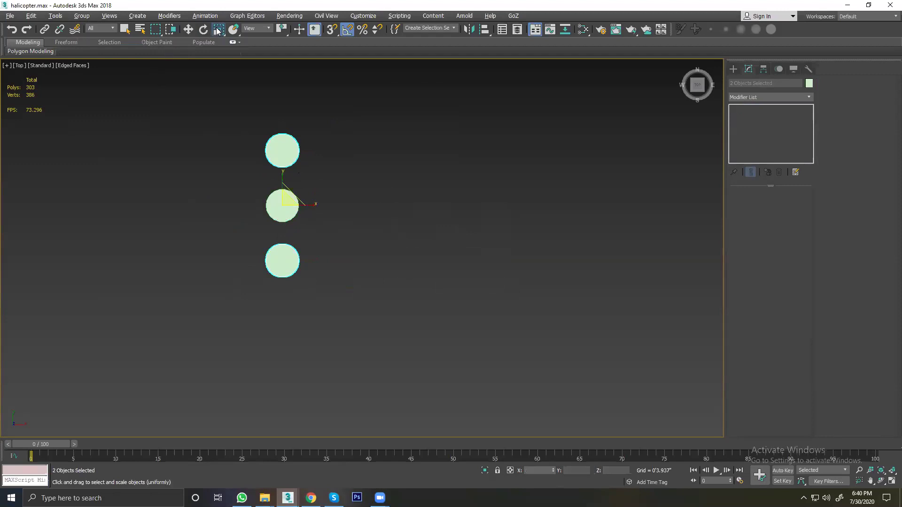
{"action": "right_click", "coordinate": [217, 30]}
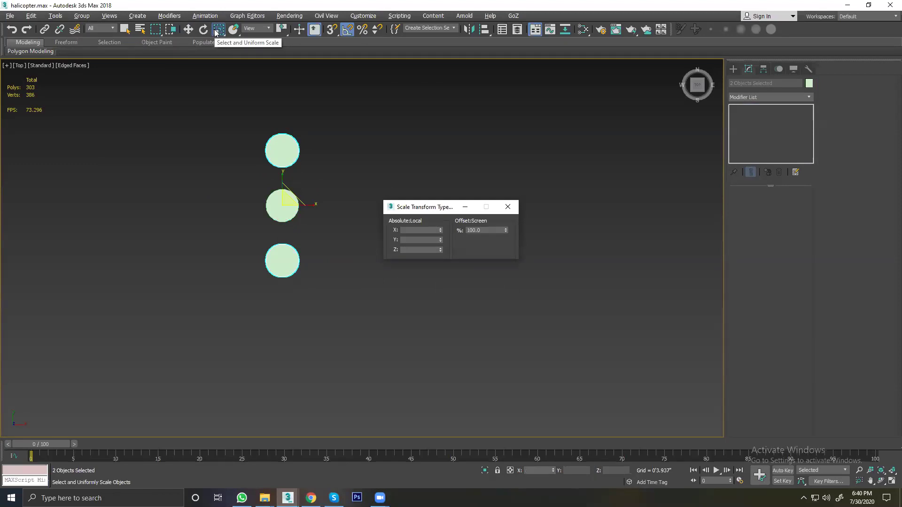
{"action": "left_click_drag", "start_coordinate": [431, 203], "coordinate": [425, 112]}
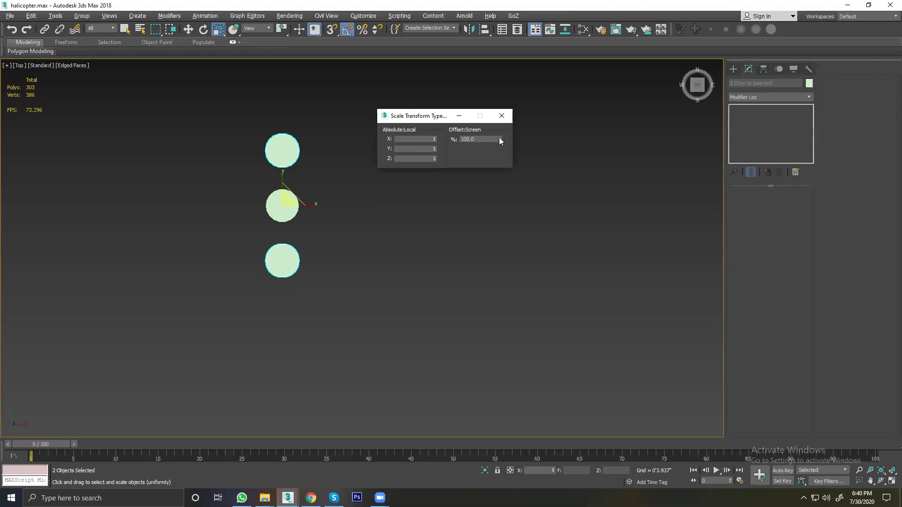
{"action": "mouse_move", "coordinate": [500, 140]}
{"action": "left_mouse_down"}
{"action": "mouse_move", "coordinate": [491, 285]}
{"action": "mouse_move", "coordinate": [474, 368]}
{"action": "mouse_move", "coordinate": [491, 456]}
{"action": "mouse_move", "coordinate": [482, 452]}
{"action": "mouse_move", "coordinate": [471, 393]}
{"action": "mouse_move", "coordinate": [480, 311]}
{"action": "left_mouse_up"}
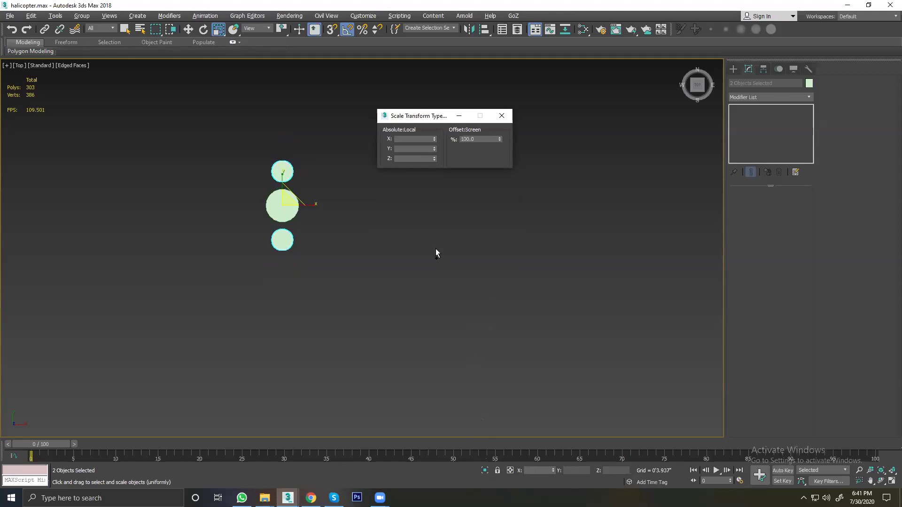
{"action": "key", "text": "ctrl+z"}
Step: Reselect the top and bottom cylinders, scale them and restore original size, then switch to Move
{"action": "left_click", "coordinate": [297, 166]}
{"action": "left_click", "coordinate": [281, 151]}
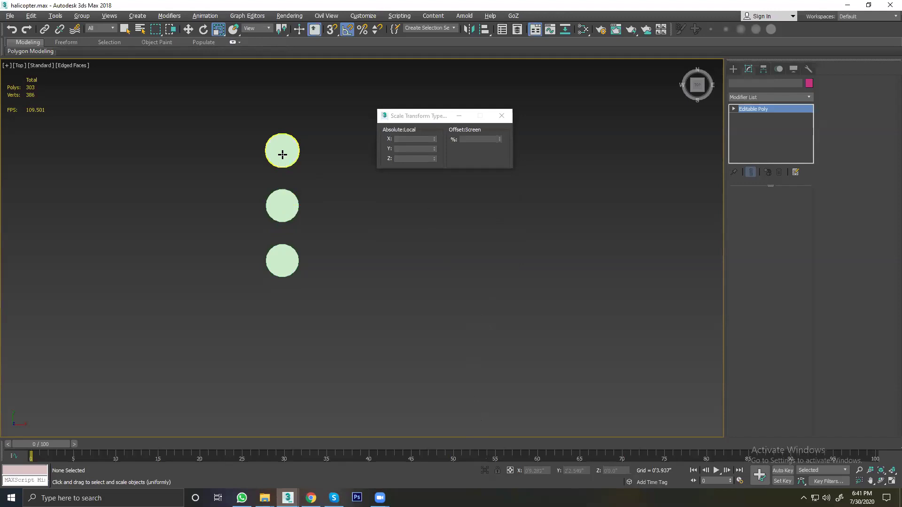
{"action": "left_click", "coordinate": [288, 260], "text": "ctrl"}
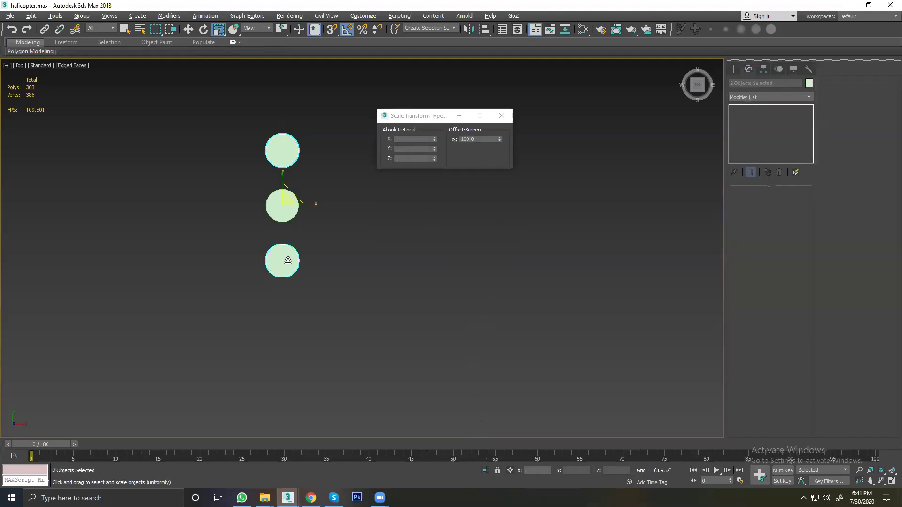
{"action": "left_click_drag", "start_coordinate": [499, 139], "coordinate": [462, 180]}
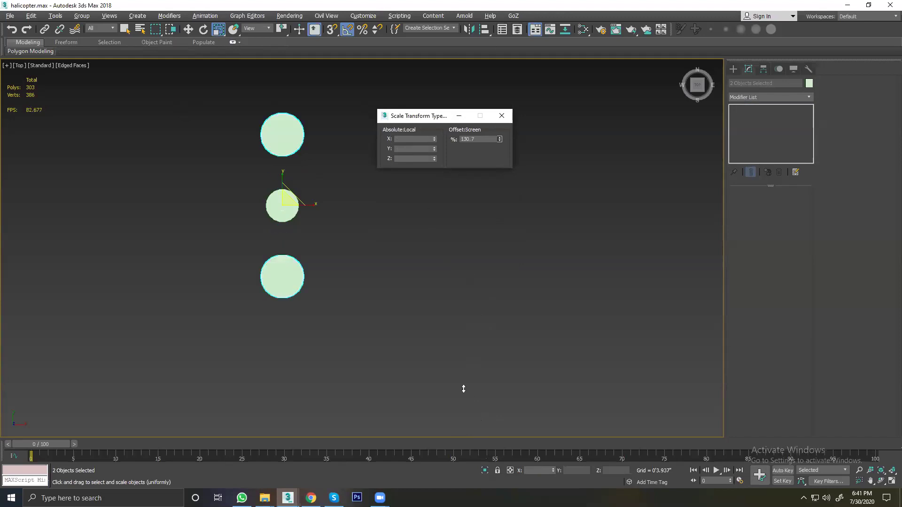
{"action": "left_click_drag", "start_coordinate": [462, 179], "coordinate": [469, 439]}
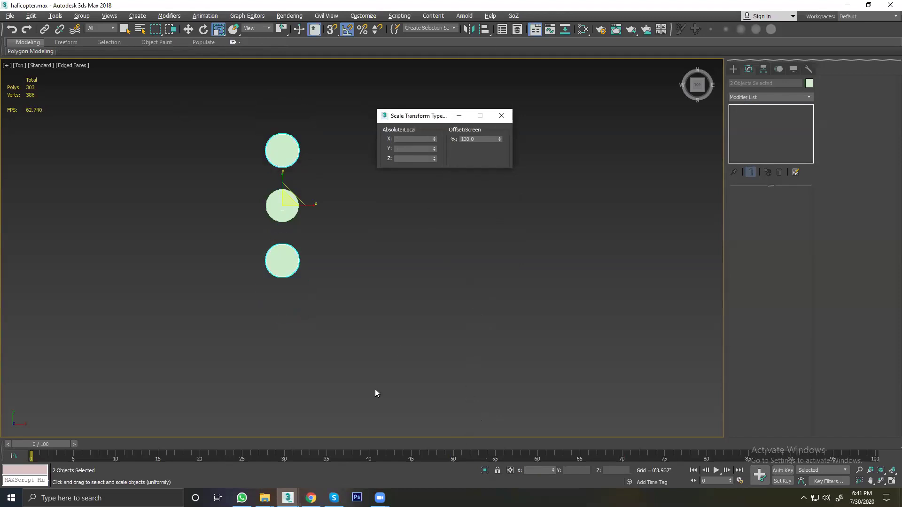
{"action": "right_click", "coordinate": [354, 242]}
{"action": "left_click", "coordinate": [371, 246]}
Step: Reselect the outer cylinders and inspect them in Perspective view
{"action": "left_click", "coordinate": [310, 192]}
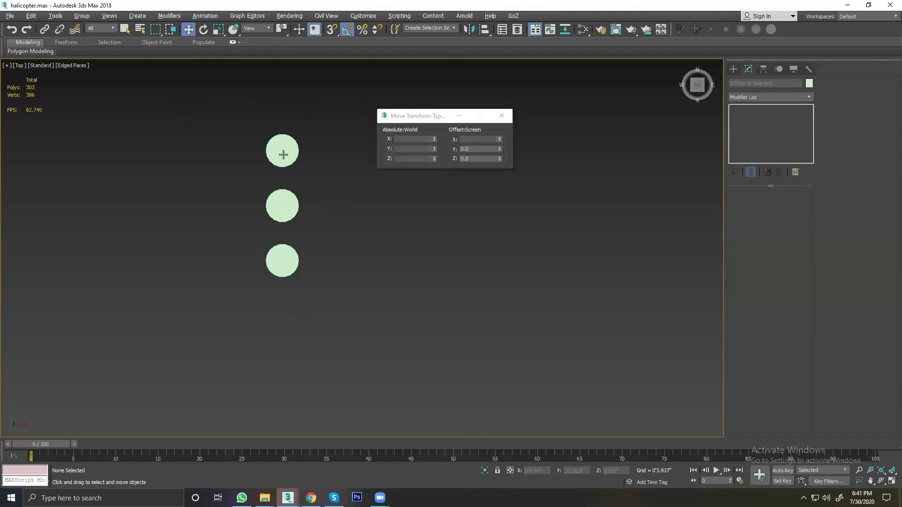
{"action": "key", "text": "ctrl+z"}
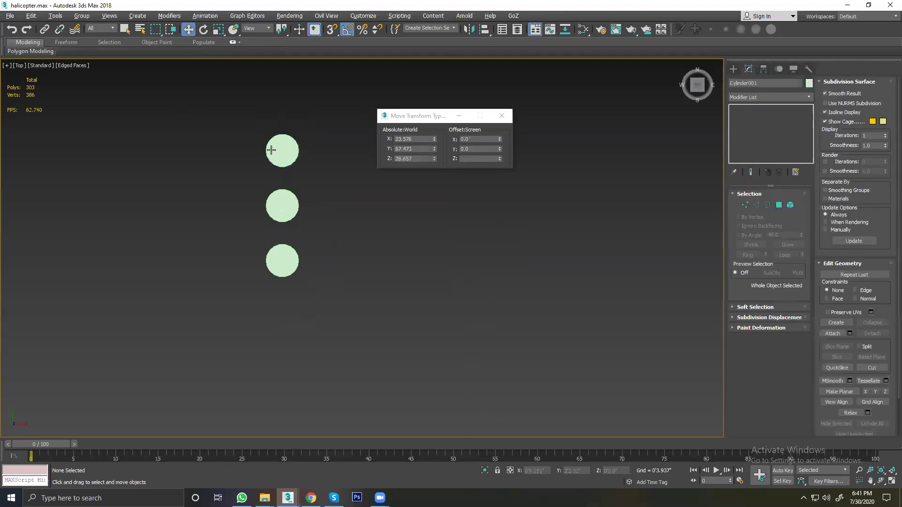
{"action": "key", "text": "ctrl+y"}
{"action": "left_click", "coordinate": [271, 149]}
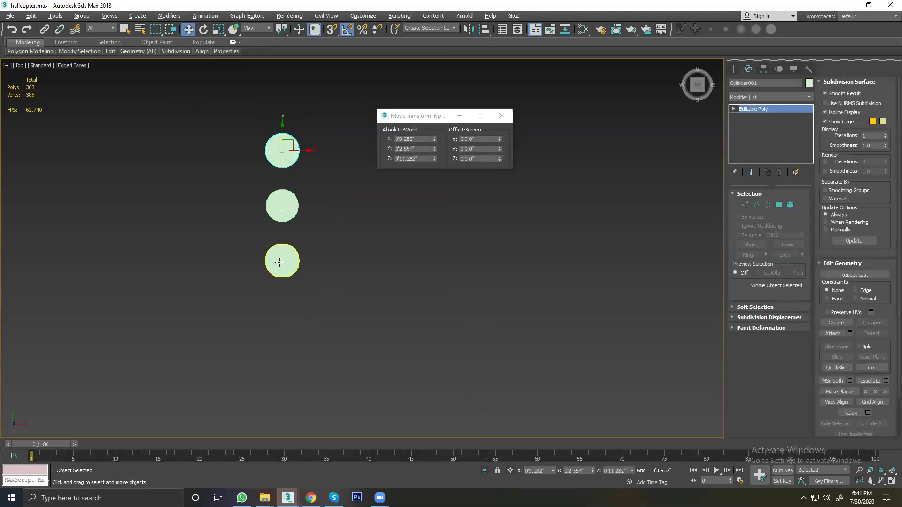
{"action": "left_click", "coordinate": [280, 263], "text": "ctrl"}
{"action": "key", "text": "p"}
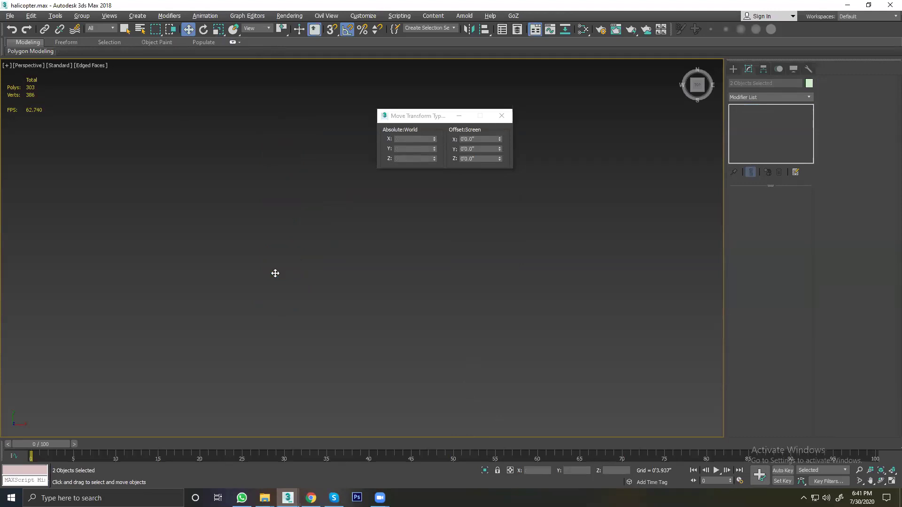
{"action": "scroll", "coordinate": [274, 272], "scroll_direction": "down", "scroll_amount": 5}
{"action": "mouse_move", "coordinate": [275, 273]}
{"action": "middle_mouse_down", "text": "alt"}
{"action": "mouse_move", "coordinate": [322, 231]}
{"action": "mouse_move", "coordinate": [364, 221]}
{"action": "mouse_move", "coordinate": [397, 244]}
{"action": "middle_mouse_up", "text": "alt"}
{"action": "left_click", "coordinate": [397, 244]}
Step: Delete the bottom cylinder in Top view
{"action": "left_click", "coordinate": [263, 174]}
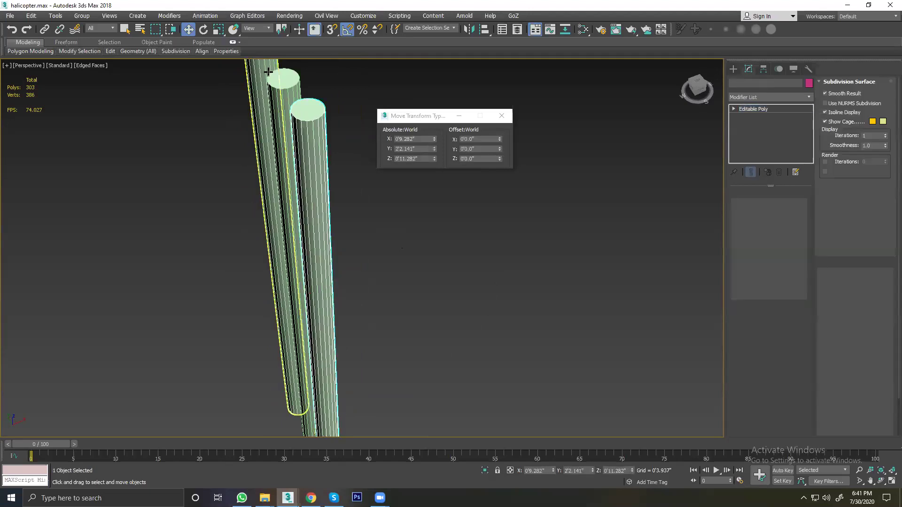
{"action": "key", "text": "t"}
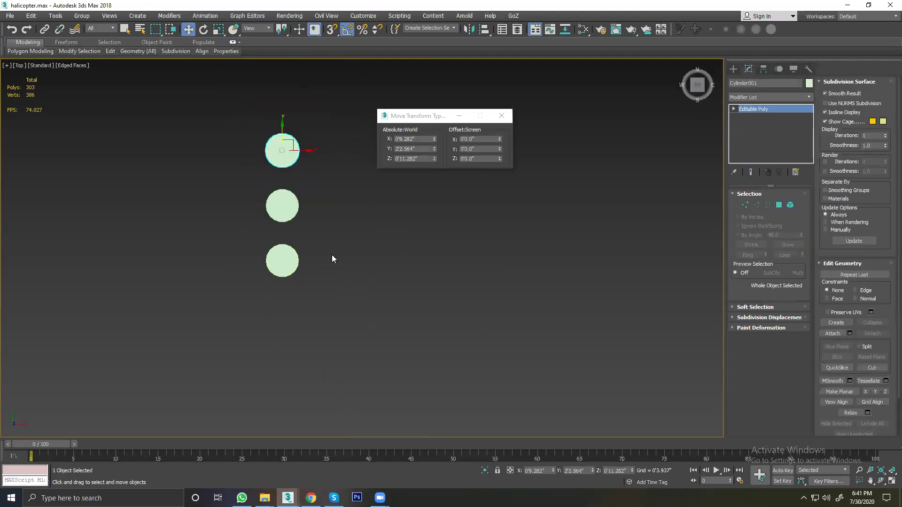
{"action": "left_click_drag", "start_coordinate": [209, 255], "coordinate": [348, 314]}
{"action": "key", "text": "Delete"}
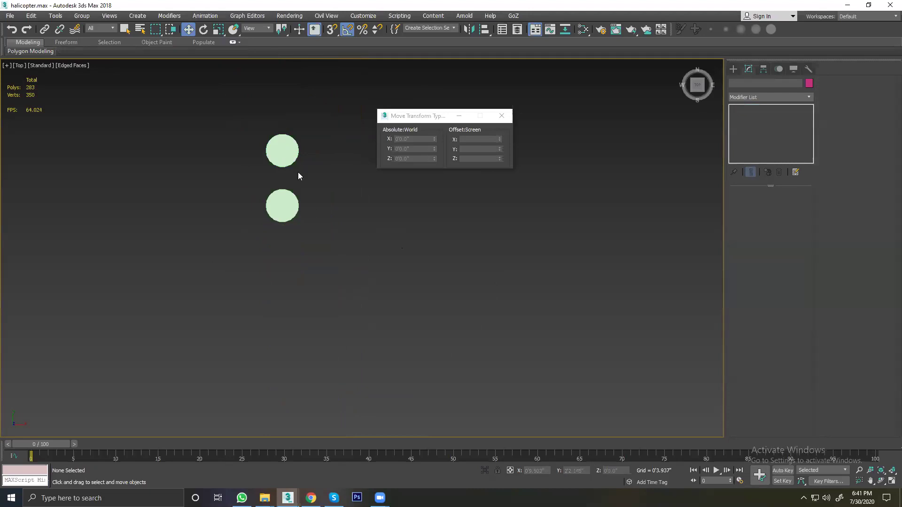
Step: Scale the top cylinder down to 57.5%
{"action": "left_click", "coordinate": [297, 156]}
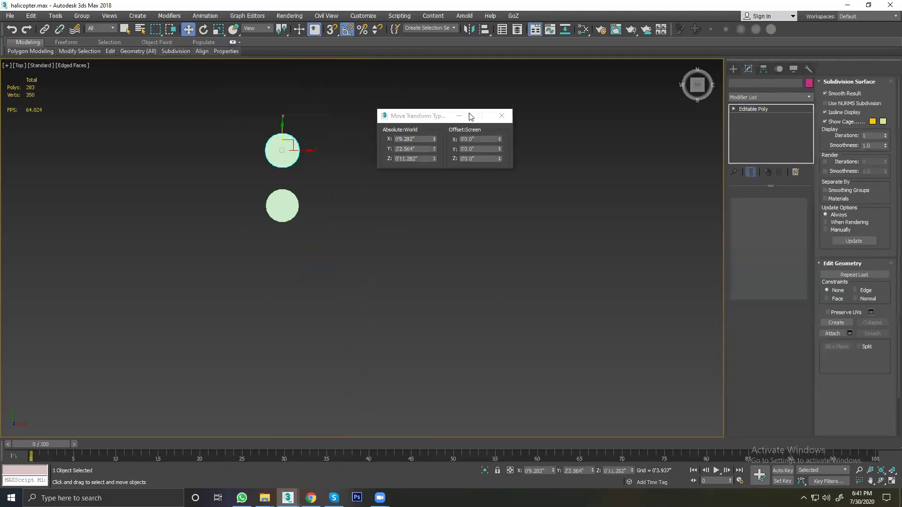
{"action": "left_click", "coordinate": [218, 29]}
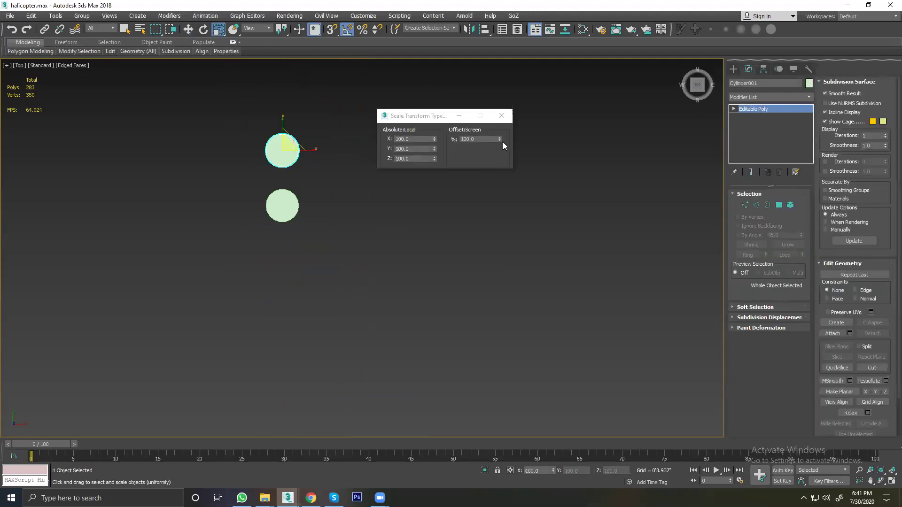
{"action": "left_click_drag", "start_coordinate": [499, 141], "coordinate": [487, 336]}
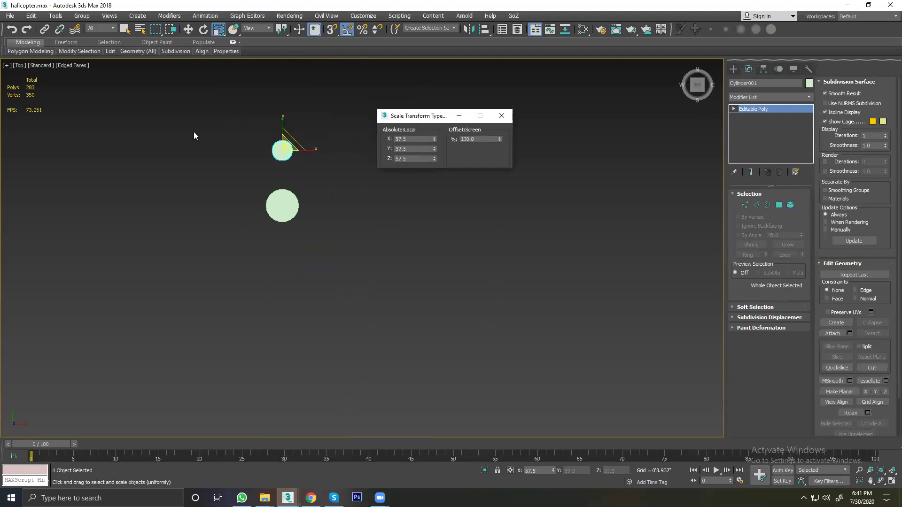
{"action": "left_click", "coordinate": [187, 30]}
Step: Align the small cylinder centred on the larger middle cylinder
{"action": "mouse_move", "coordinate": [238, 125]}
{"action": "left_mouse_down"}
{"action": "mouse_move", "coordinate": [314, 171]}
{"action": "mouse_move", "coordinate": [294, 135]}
{"action": "mouse_move", "coordinate": [284, 131]}
{"action": "mouse_move", "coordinate": [290, 183]}
{"action": "left_mouse_up"}
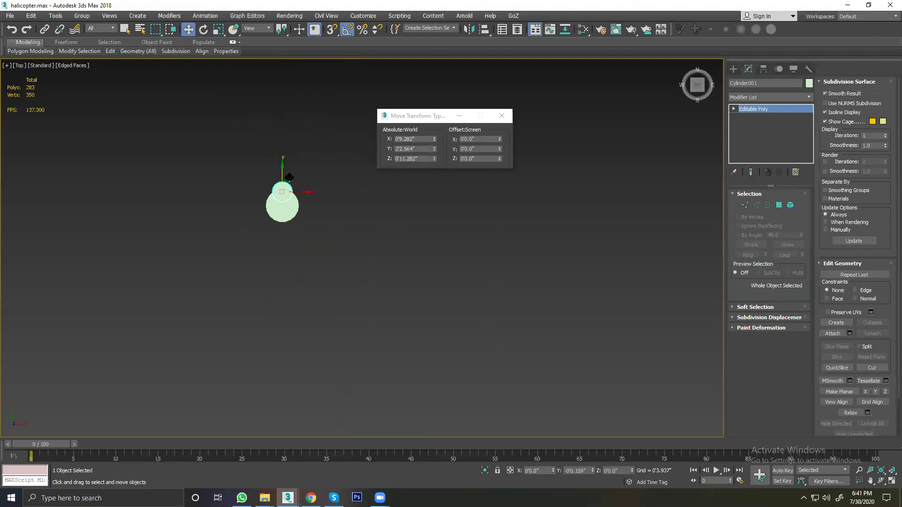
{"action": "scroll", "coordinate": [288, 214], "scroll_direction": "up", "scroll_amount": 3}
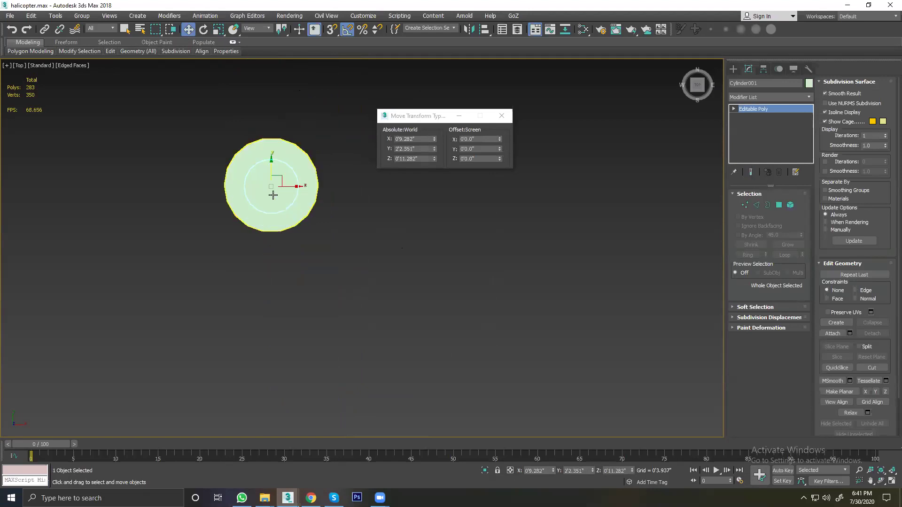
{"action": "left_click_drag", "start_coordinate": [282, 175], "coordinate": [342, 92]}
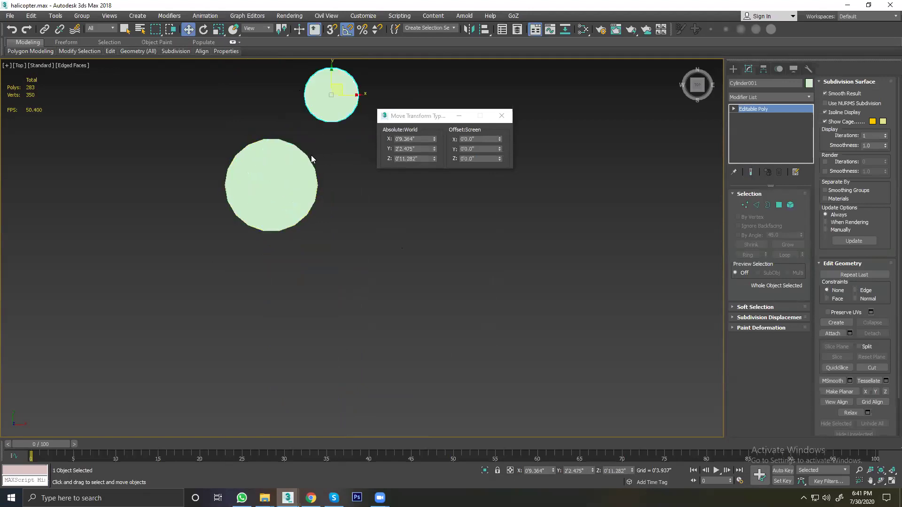
{"action": "key", "text": "alt+a"}
{"action": "left_click", "coordinate": [280, 165]}
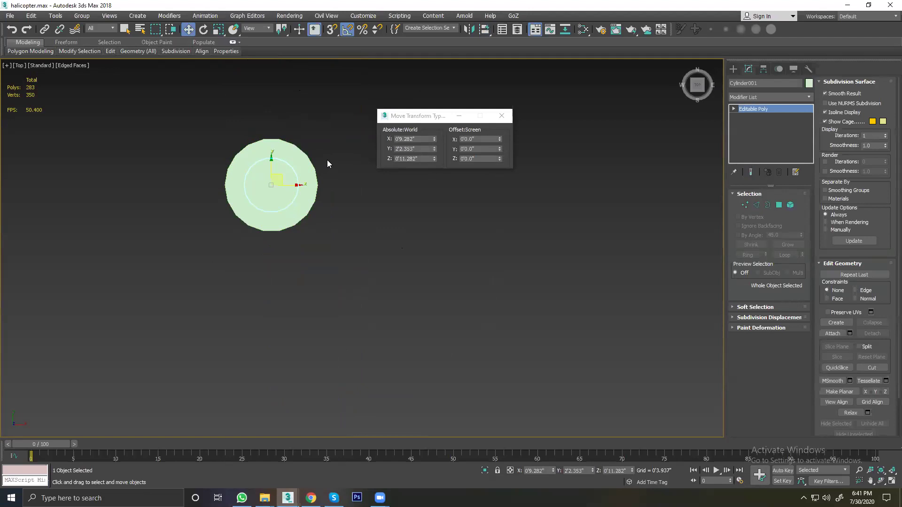
Step: Set the small cylinder's object colour to blue
{"action": "left_click", "coordinate": [808, 83]}
{"action": "left_click", "coordinate": [479, 242]}
{"action": "left_click", "coordinate": [493, 300]}
Step: Select the tall cylinder's top cap and frame it in Perspective view
{"action": "left_click", "coordinate": [302, 177]}
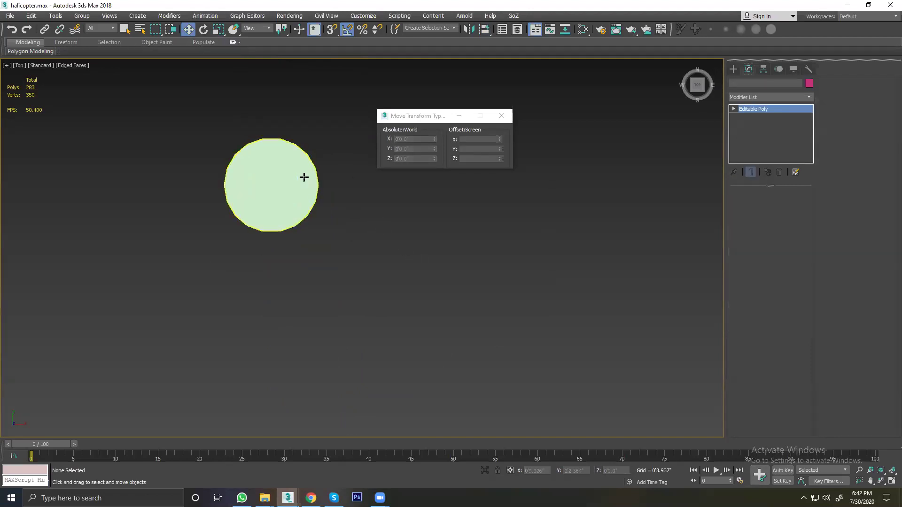
{"action": "mouse_move", "coordinate": [302, 177]}
{"action": "middle_mouse_down", "text": "alt"}
{"action": "mouse_move", "coordinate": [311, 190]}
{"action": "mouse_move", "coordinate": [288, 158]}
{"action": "middle_mouse_up", "text": "alt"}
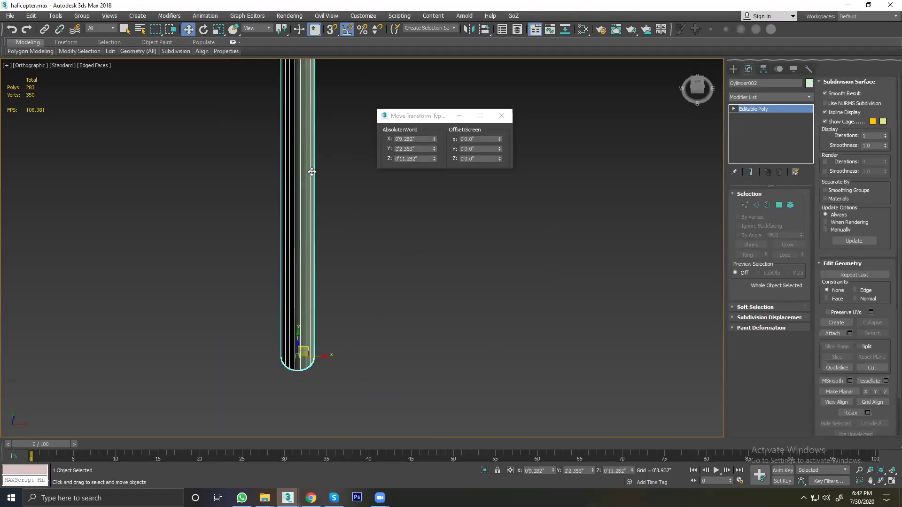
{"action": "scroll", "coordinate": [289, 158], "scroll_direction": "up", "scroll_amount": 4}
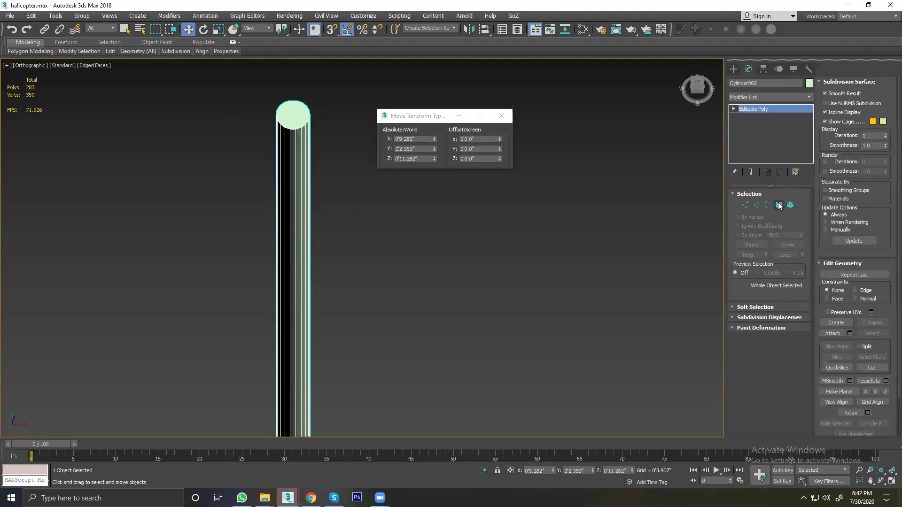
{"action": "left_click", "coordinate": [305, 118]}
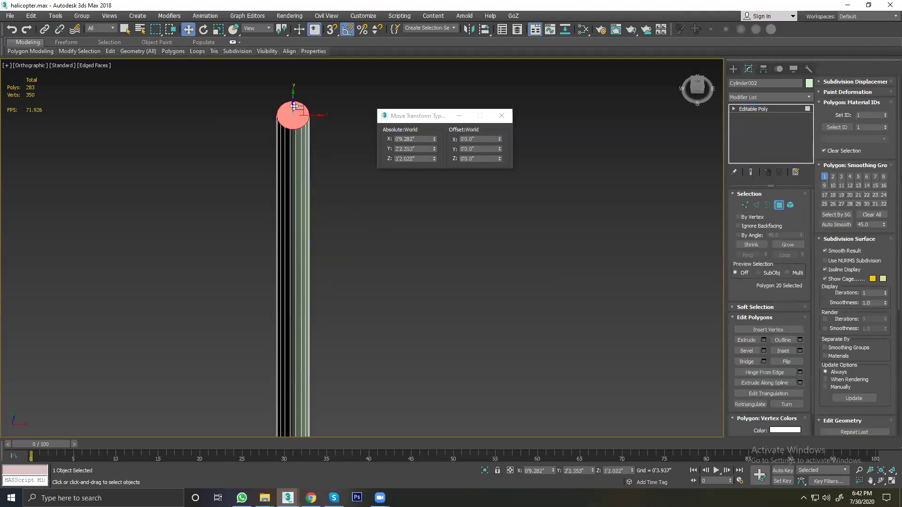
{"action": "key", "text": "p"}
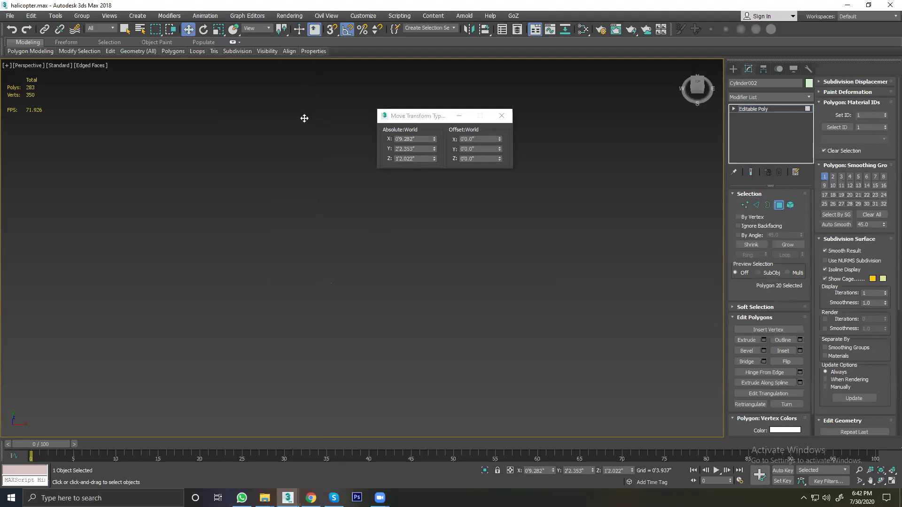
{"action": "key", "text": "z"}
{"action": "scroll", "coordinate": [329, 186], "scroll_direction": "down", "scroll_amount": 5}
{"action": "middle_click_drag", "start_coordinate": [351, 179], "coordinate": [355, 185], "text": "alt"}
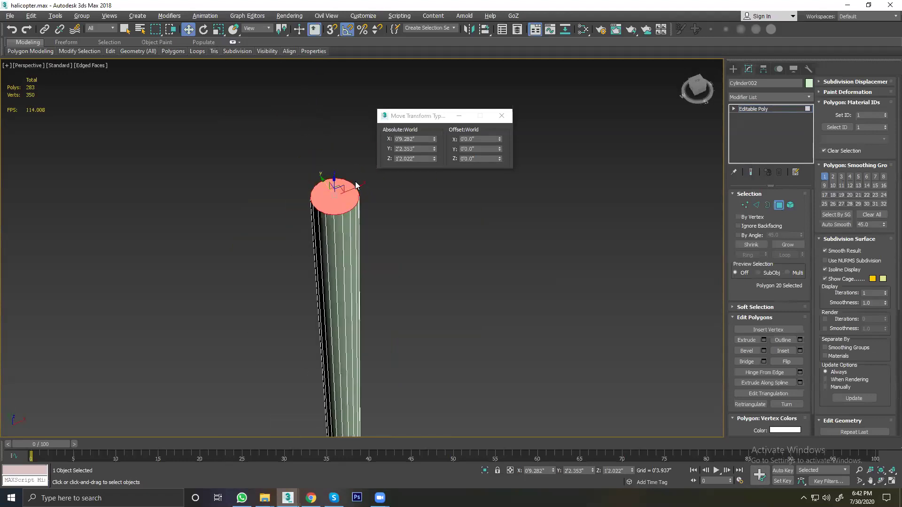
{"action": "key", "text": "="}
Step: Drag the top cap down on Z to about 1'0.373" and exit Polygon mode
{"action": "left_click_drag", "start_coordinate": [338, 194], "coordinate": [358, 399]}
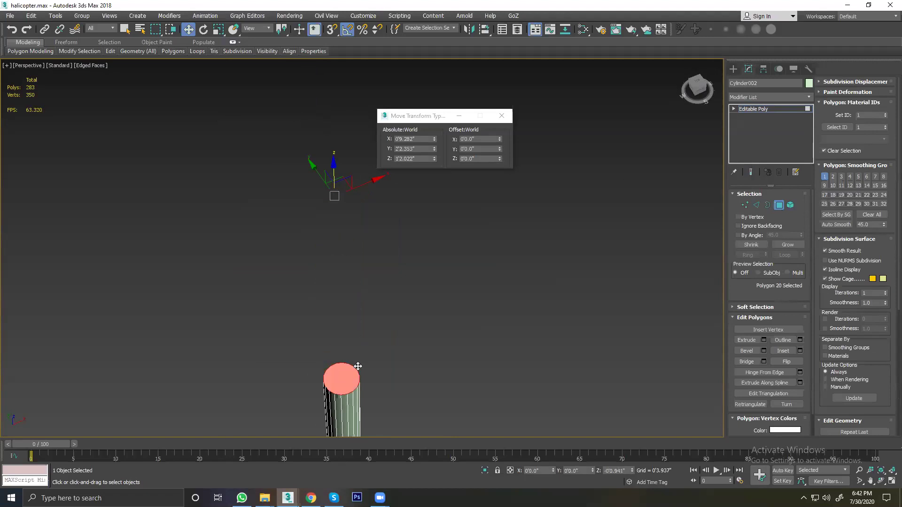
{"action": "mouse_move", "coordinate": [359, 324]}
{"action": "middle_mouse_down"}
{"action": "mouse_move", "coordinate": [312, 165]}
{"action": "mouse_move", "coordinate": [284, 117]}
{"action": "middle_mouse_up"}
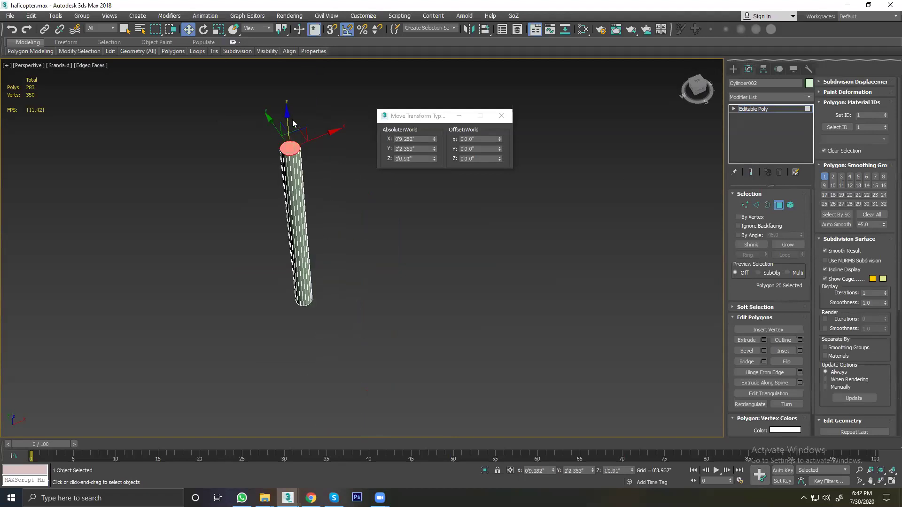
{"action": "left_click_drag", "start_coordinate": [286, 117], "coordinate": [295, 155]}
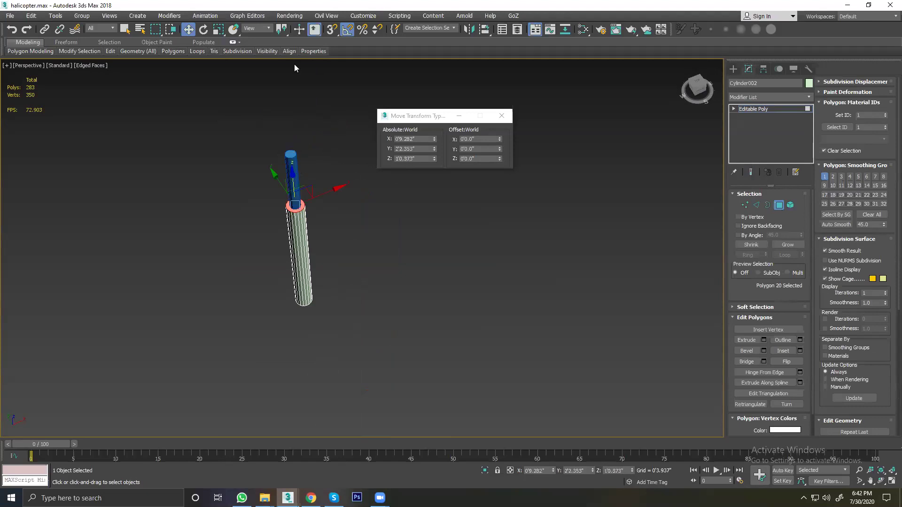
{"action": "left_click", "coordinate": [316, 104]}
{"action": "left_click", "coordinate": [292, 240]}
{"action": "left_click", "coordinate": [777, 209]}
{"action": "key", "text": "t"}
{"action": "left_click", "coordinate": [361, 213]}
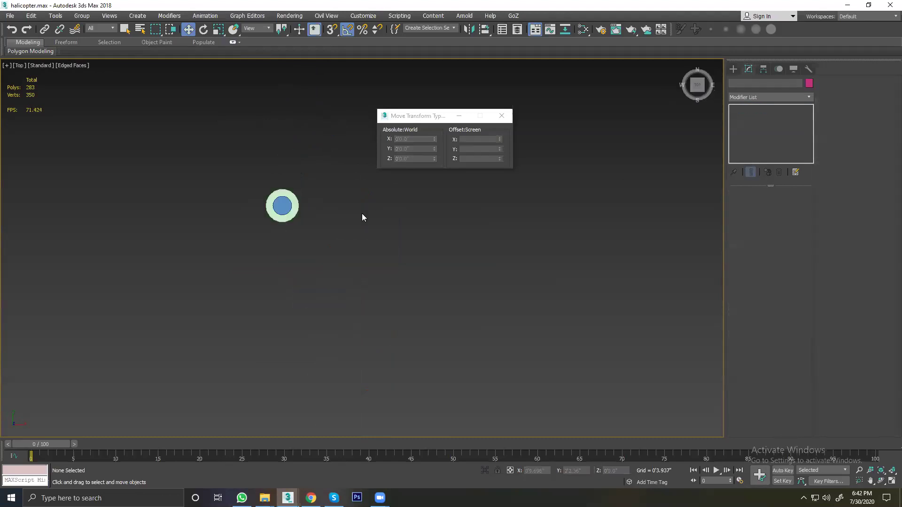
{"action": "left_click", "coordinate": [282, 203]}
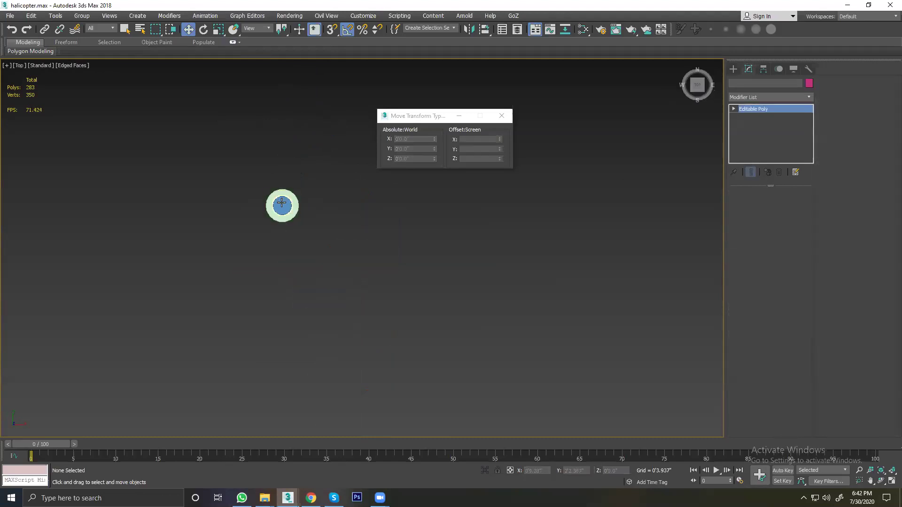
{"action": "scroll", "coordinate": [281, 204], "scroll_direction": "up", "scroll_amount": 4}
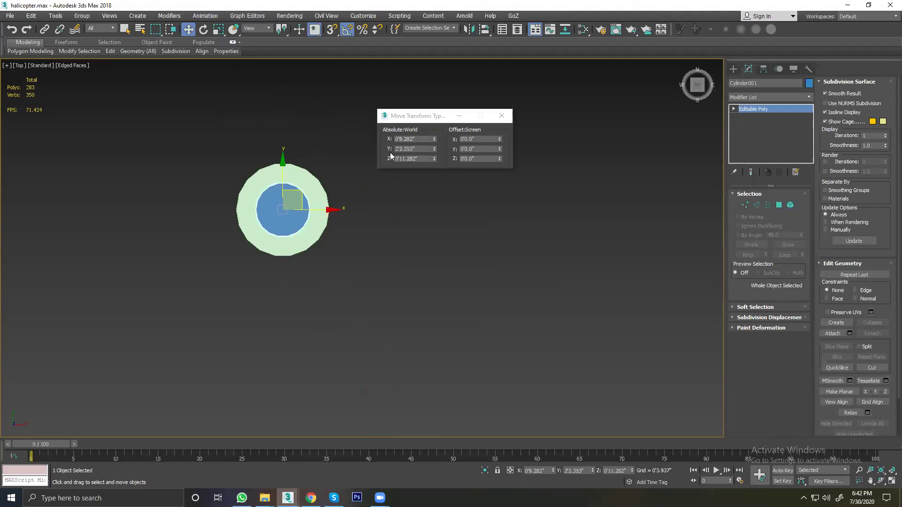
{"action": "left_click", "coordinate": [200, 31]}
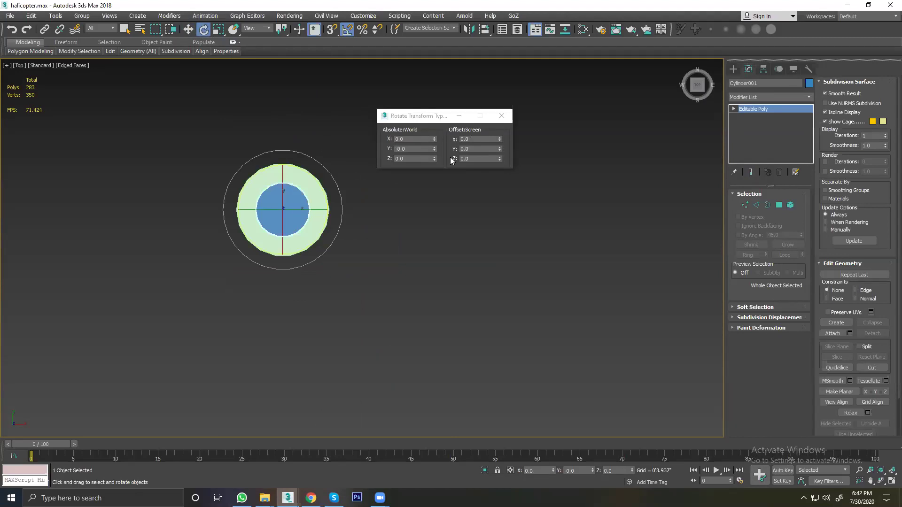
{"action": "left_click", "coordinate": [219, 30]}
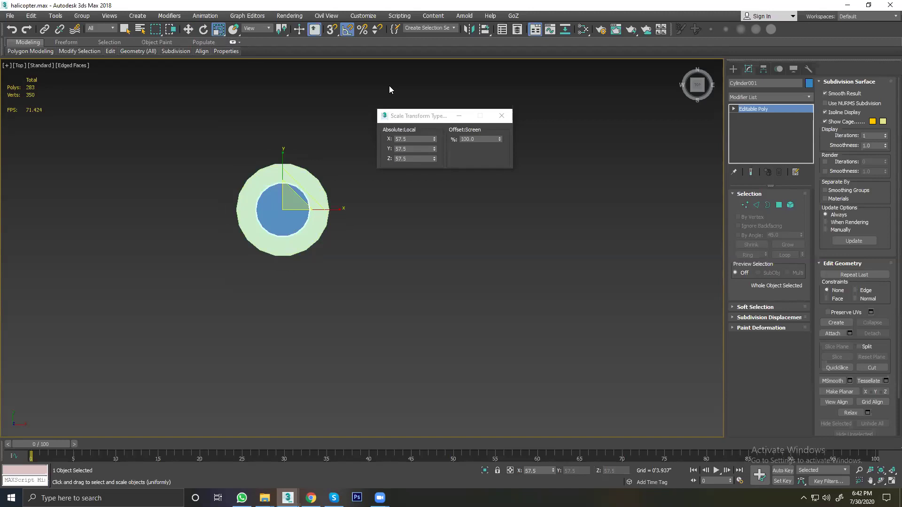
{"action": "left_click", "coordinate": [188, 29]}
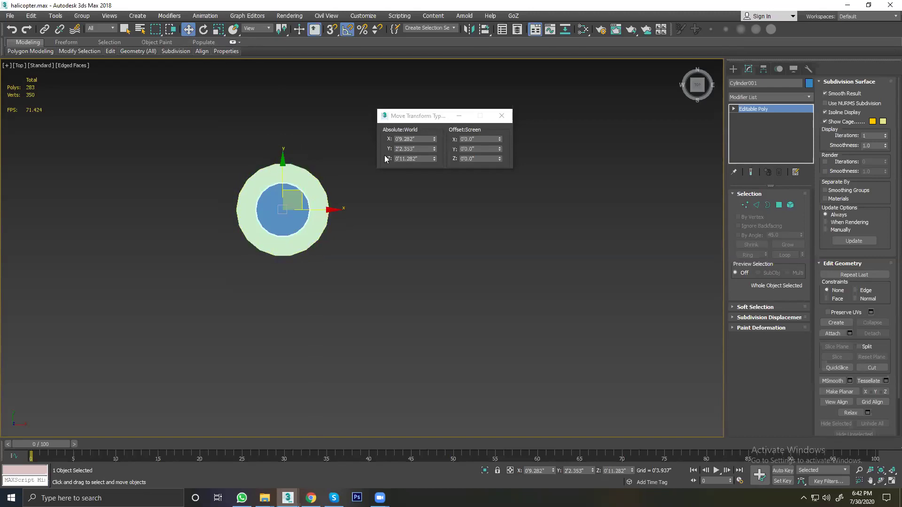
Step: Drag the blue cylinder up and back, try a 12 Y offset, then undo it
{"action": "mouse_move", "coordinate": [499, 152]}
{"action": "left_mouse_down"}
{"action": "mouse_move", "coordinate": [509, 18]}
{"action": "mouse_move", "coordinate": [514, 51]}
{"action": "left_mouse_up"}
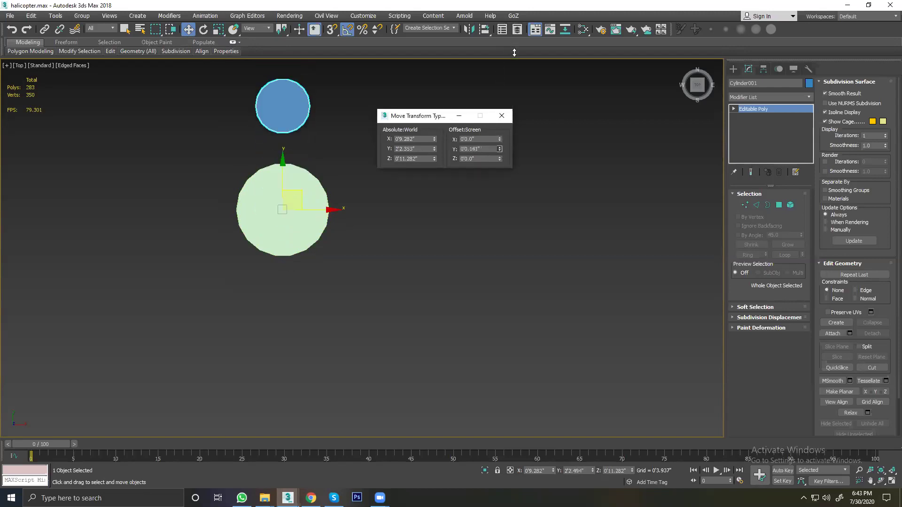
{"action": "left_click_drag", "start_coordinate": [499, 149], "coordinate": [498, 160]}
{"action": "scroll", "coordinate": [262, 316], "scroll_direction": "down", "scroll_amount": 2}
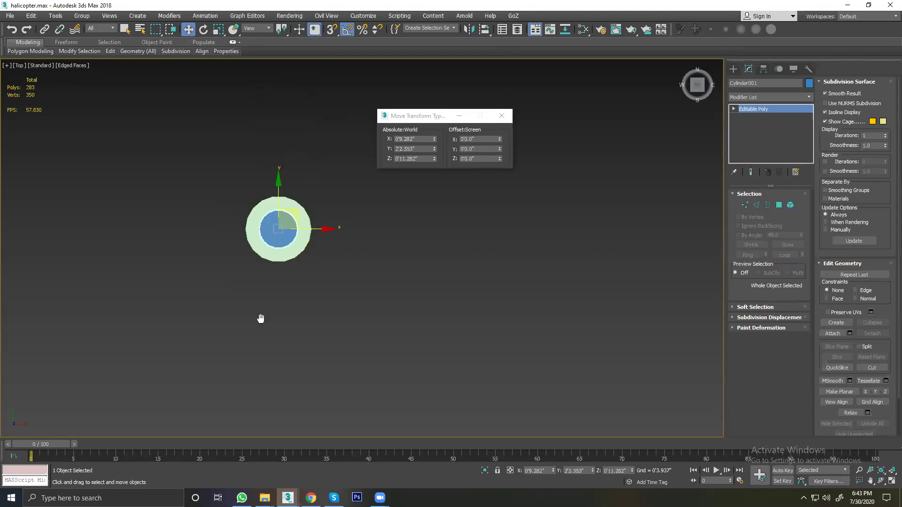
{"action": "left_click", "coordinate": [488, 148]}
{"action": "type", "text": "12"}
{"action": "key", "text": "Return"}
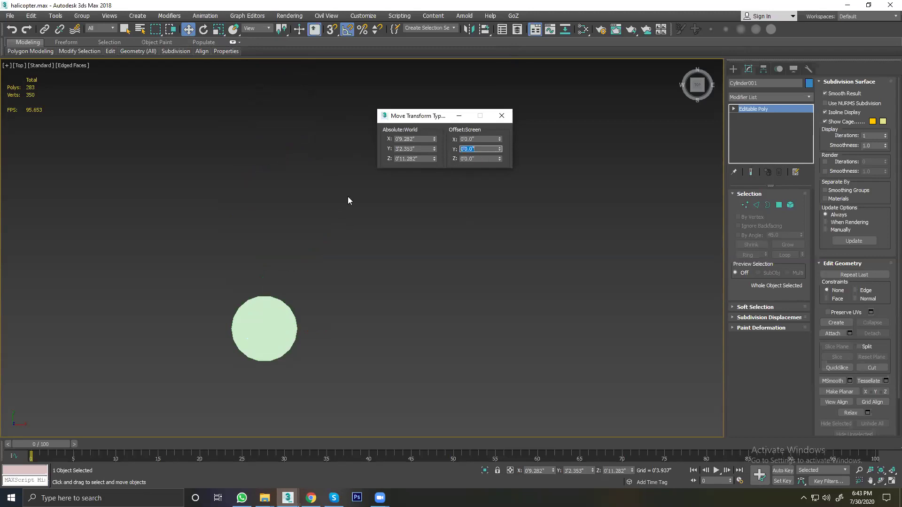
{"action": "scroll", "coordinate": [321, 211], "scroll_direction": "down", "scroll_amount": 3}
{"action": "scroll", "coordinate": [321, 210], "scroll_direction": "down", "scroll_amount": 2}
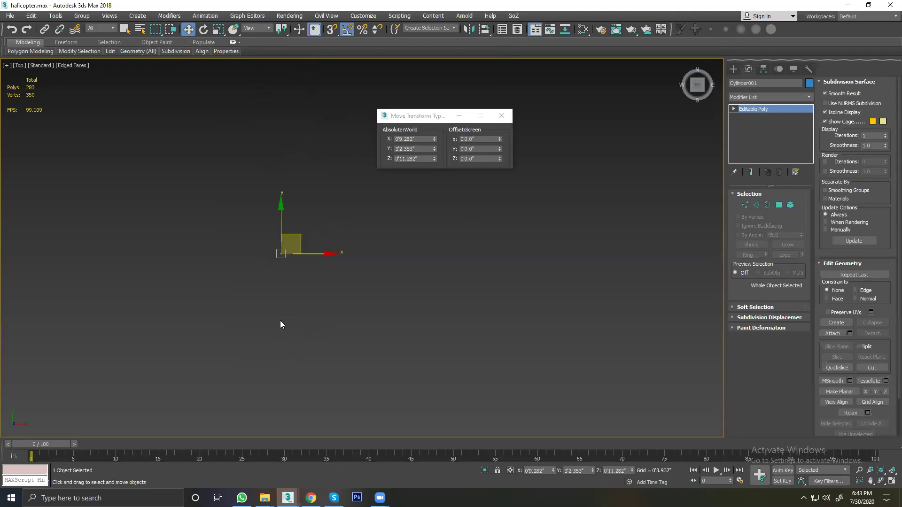
{"action": "middle_click_drag", "start_coordinate": [280, 324], "coordinate": [243, 134]}
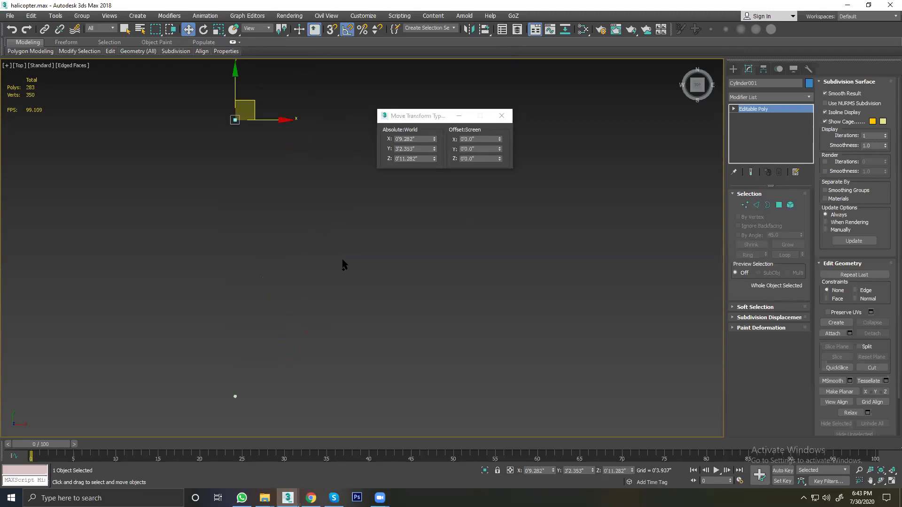
{"action": "key", "text": "ctrl+z"}
Step: Recentre the view and test further Offset Y values on the cylinder, undoing each
{"action": "mouse_move", "coordinate": [277, 377]}
{"action": "middle_mouse_down"}
{"action": "mouse_move", "coordinate": [304, 287]}
{"action": "mouse_move", "coordinate": [472, 177]}
{"action": "middle_mouse_up"}
{"action": "scroll", "coordinate": [304, 287], "scroll_direction": "up", "scroll_amount": 2}
{"action": "scroll", "coordinate": [309, 304], "scroll_direction": "up", "scroll_amount": 2}
{"action": "middle_click_drag", "start_coordinate": [369, 375], "coordinate": [346, 185]}
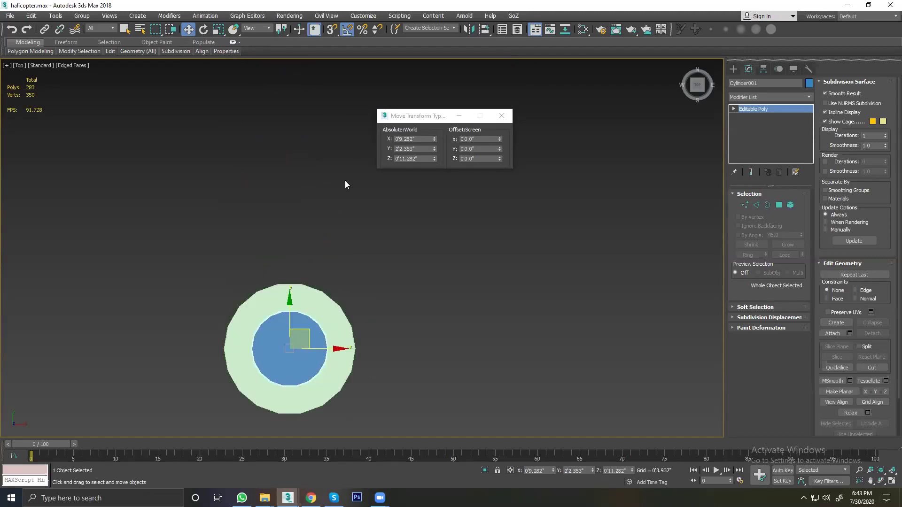
{"action": "double_click", "coordinate": [477, 148]}
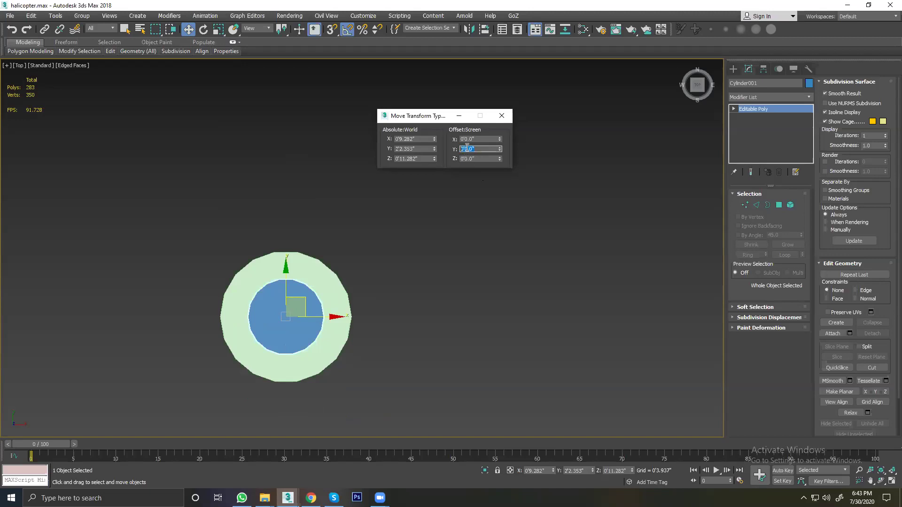
{"action": "type", "text": "-1"}
{"action": "key", "text": "Return"}
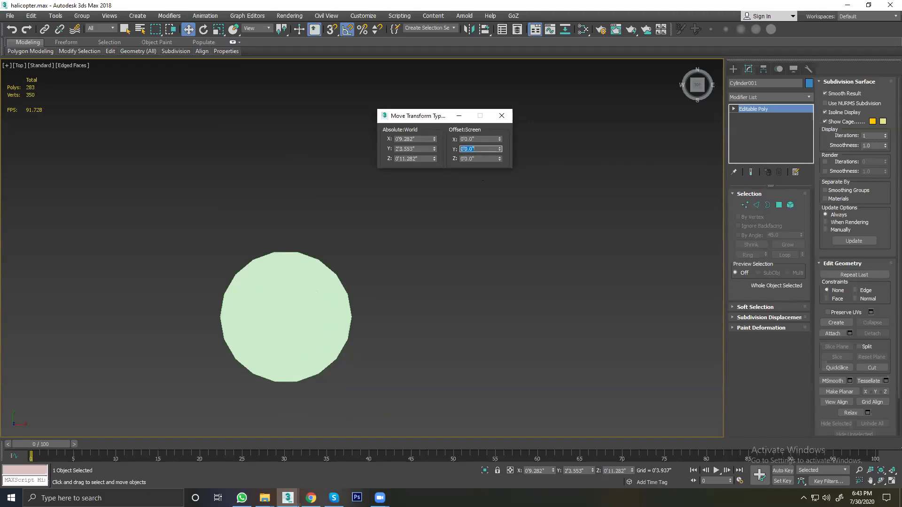
{"action": "scroll", "coordinate": [335, 220], "scroll_direction": "down", "scroll_amount": 10}
{"action": "middle_click_drag", "start_coordinate": [335, 184], "coordinate": [311, 230]}
{"action": "scroll", "coordinate": [311, 229], "scroll_direction": "up", "scroll_amount": 4}
{"action": "key", "text": "ctrl+z"}
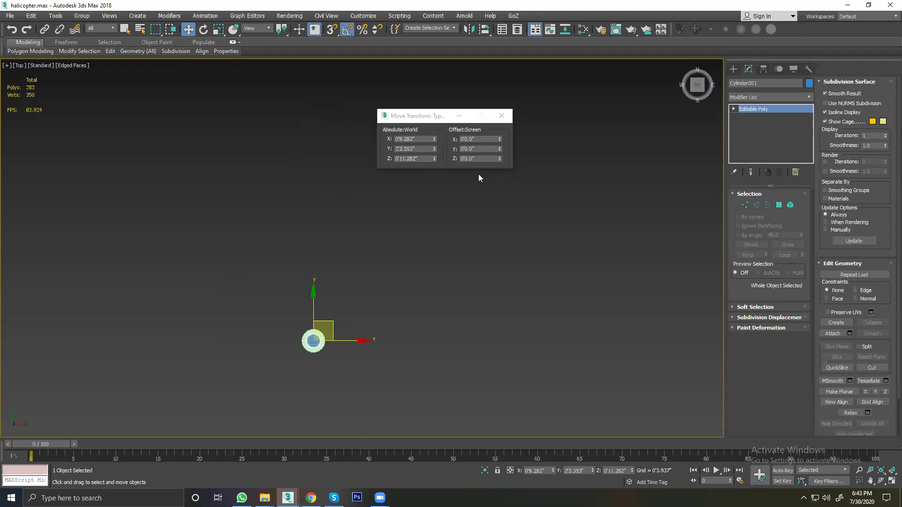
{"action": "left_click", "coordinate": [461, 149]}
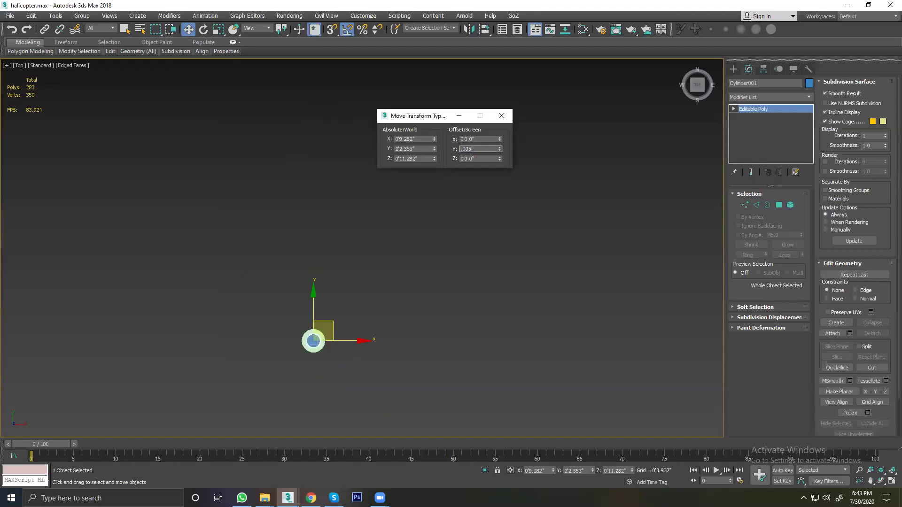
{"action": "key", "text": "Return"}
{"action": "key", "text": "ctrl+z"}
Step: Enter small Y offsets, including -0.6 and -0.1, undoing the last shift
{"action": "double_click", "coordinate": [478, 151]}
{"action": "type", "text": "."}
{"action": "key", "text": "Return"}
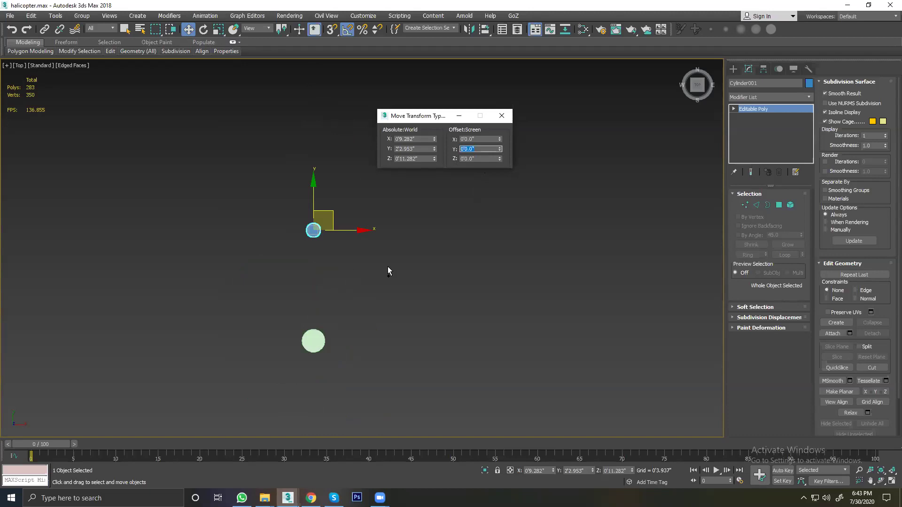
{"action": "type", "text": "-0.6"}
{"action": "key", "text": "Return"}
{"action": "left_click", "coordinate": [478, 149]}
{"action": "type", "text": "-"}
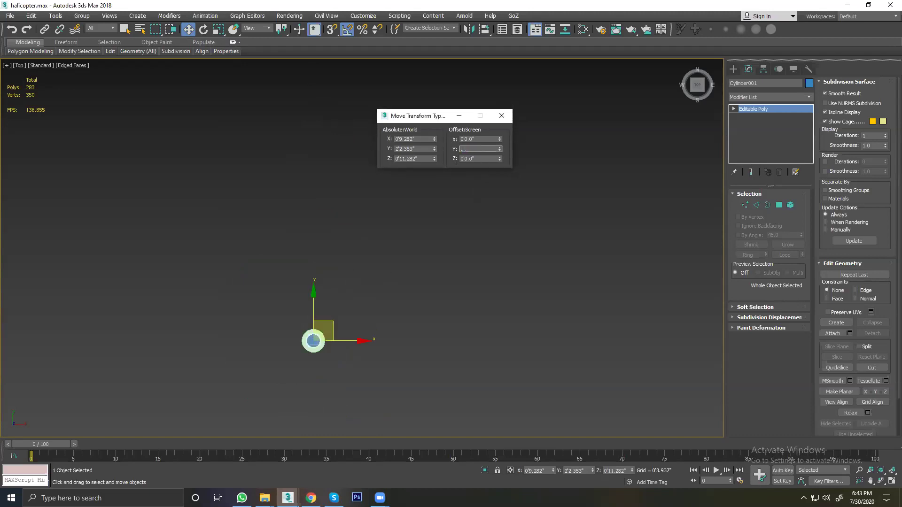
{"action": "type", "text": "0.1"}
{"action": "key", "text": "Return"}
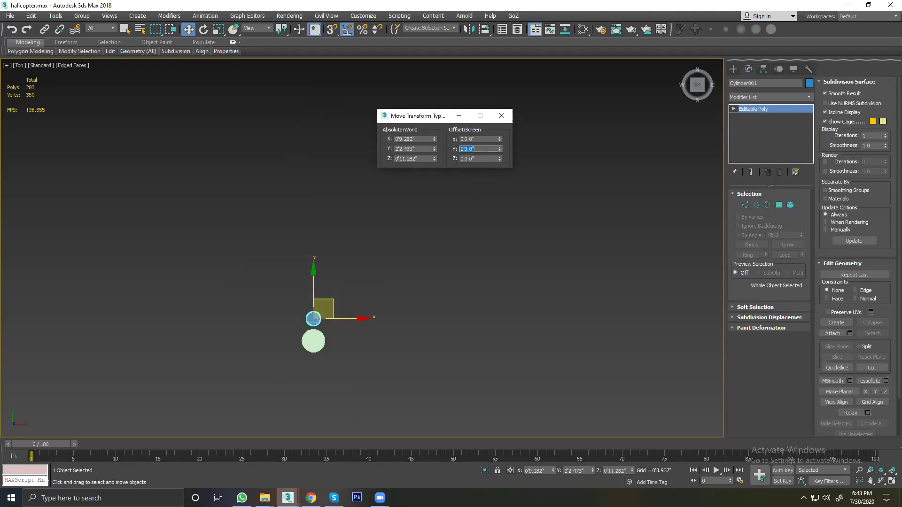
{"action": "key", "text": "ctrl+z"}
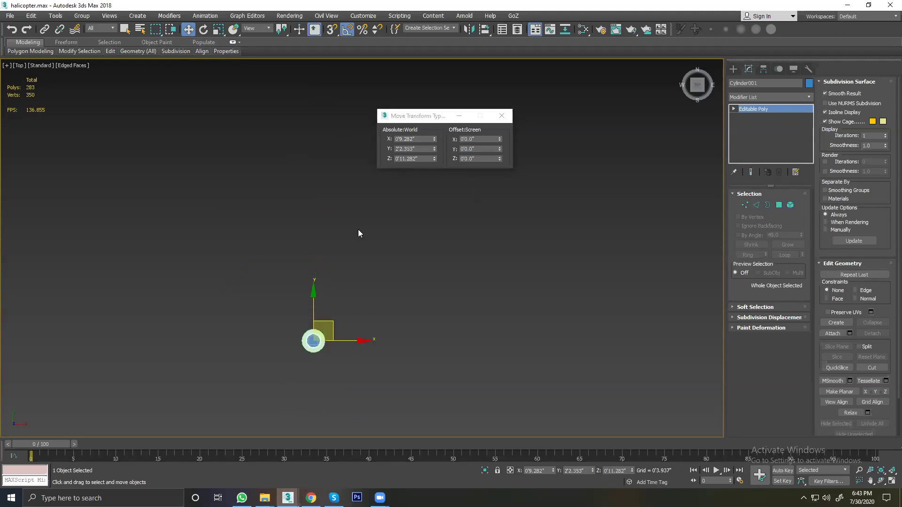
Step: Apply a final Y offset placing the cylinder at Y 2'2.713", then reselect it
{"action": "left_click", "coordinate": [474, 149]}
{"action": "type", "text": ".03"}
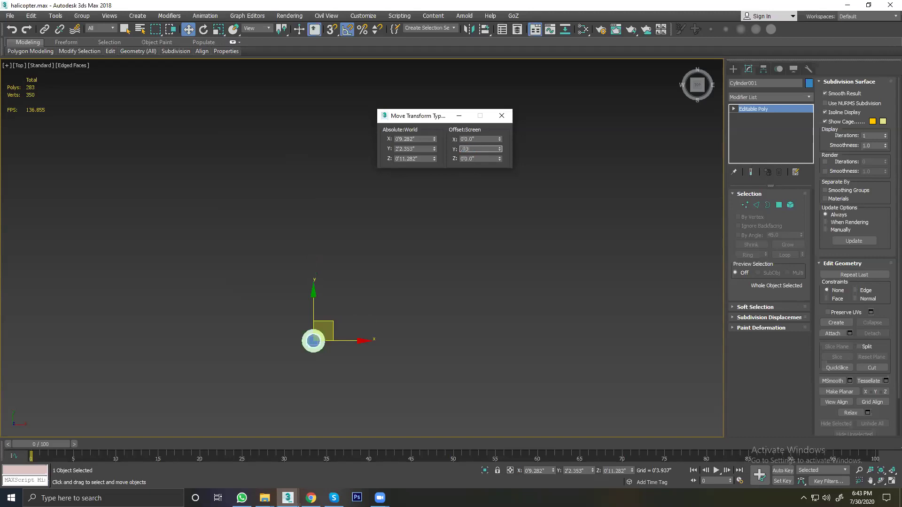
{"action": "key", "text": "Return"}
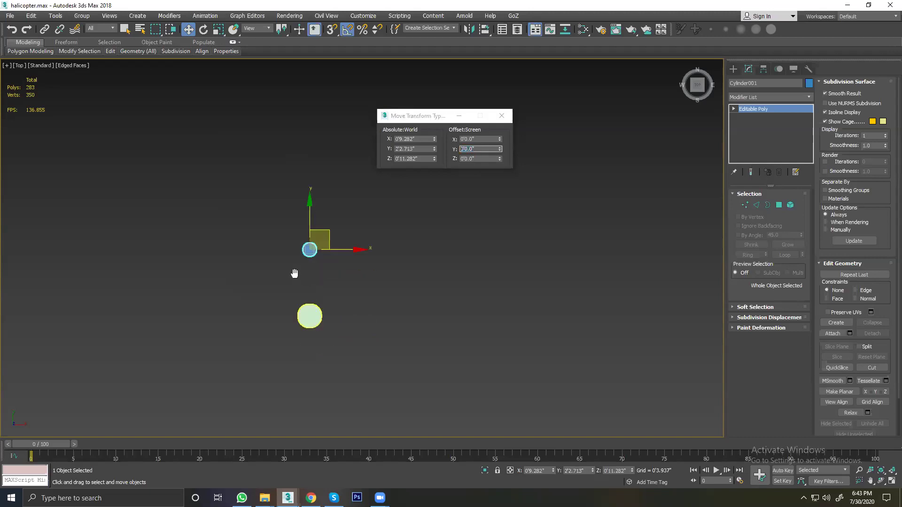
{"action": "scroll", "coordinate": [303, 262], "scroll_direction": "up", "scroll_amount": 5}
{"action": "left_click", "coordinate": [332, 224]}
{"action": "left_click", "coordinate": [269, 164]}
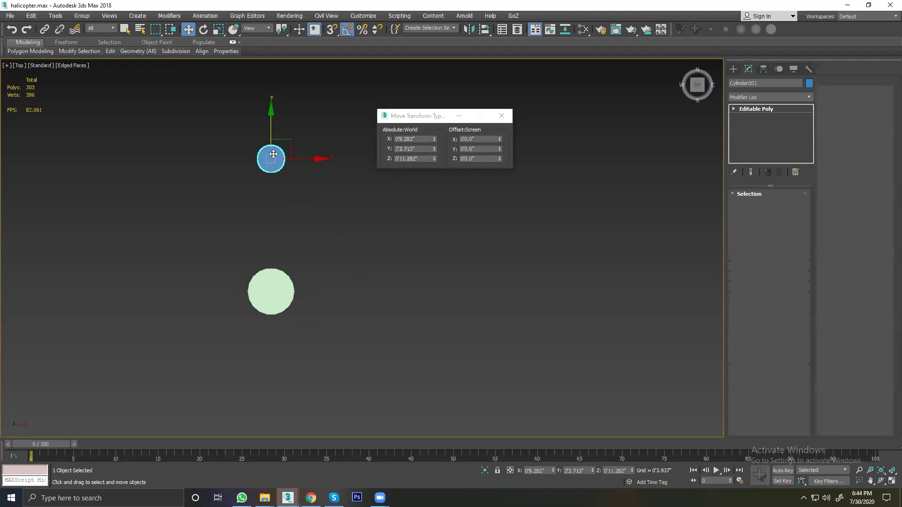
Step: Copy the blue cylinder lower as Cylinder003 and align it to Cylinder002's centre
{"action": "left_click_drag", "start_coordinate": [270, 120], "coordinate": [271, 167], "text": "shift"}
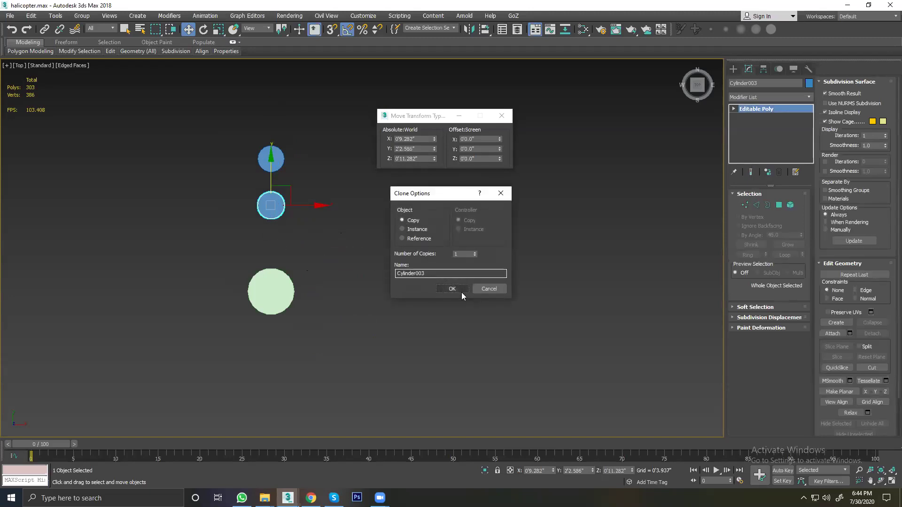
{"action": "left_click", "coordinate": [457, 290]}
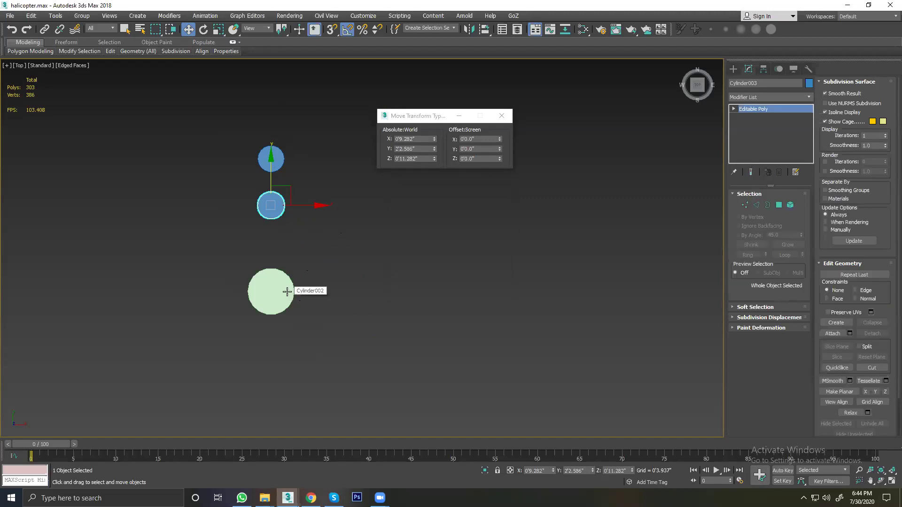
{"action": "key", "text": "alt+a"}
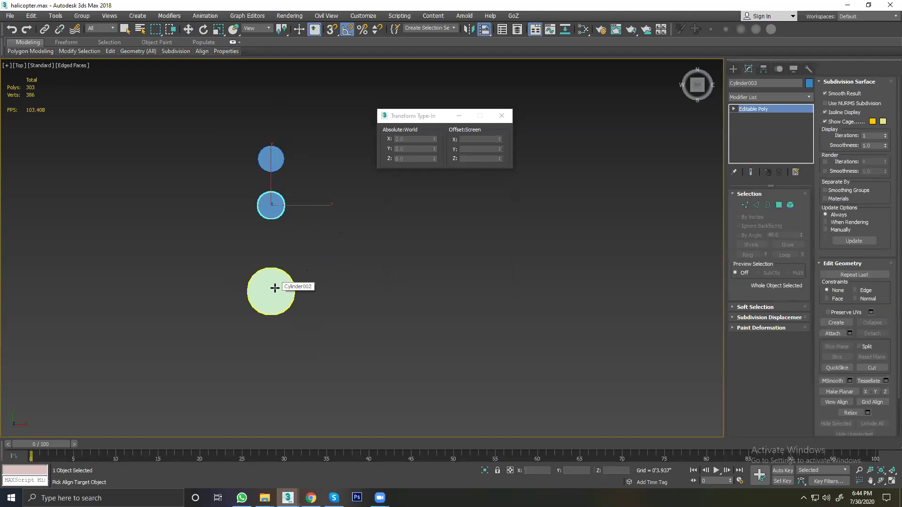
{"action": "left_click", "coordinate": [275, 287]}
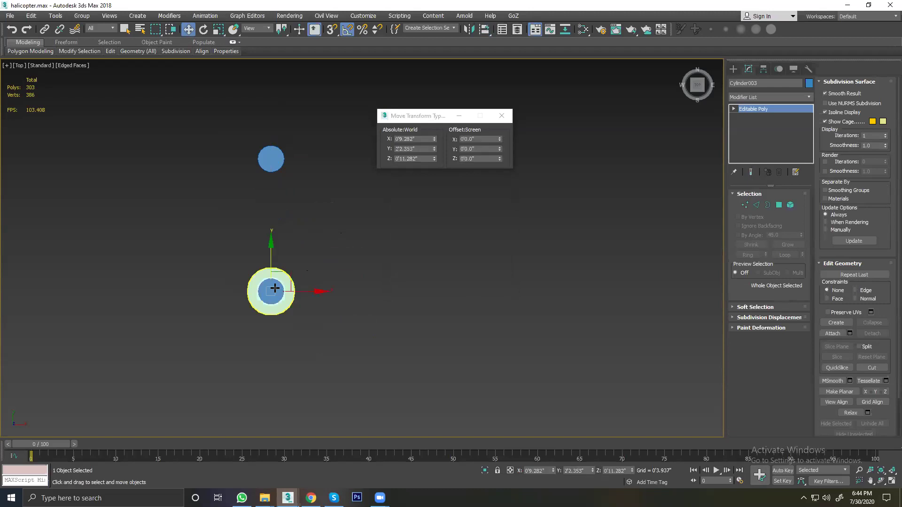
{"action": "left_click", "coordinate": [309, 279]}
Step: Offset Cylinder003 by -0.36 in Y, after undoing a -3.6 attempt
{"action": "left_click", "coordinate": [267, 291]}
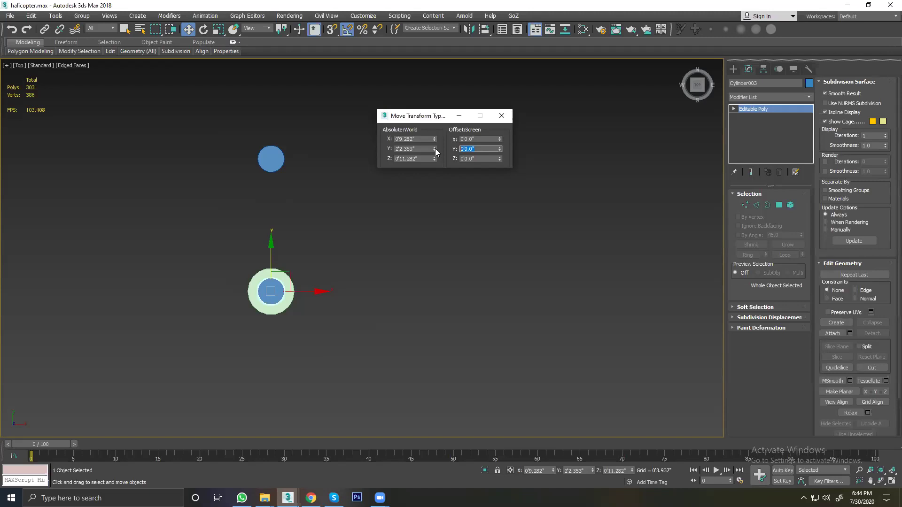
{"action": "type", "text": "-"}
{"action": "type", "text": "3.6"}
{"action": "key", "text": "Return"}
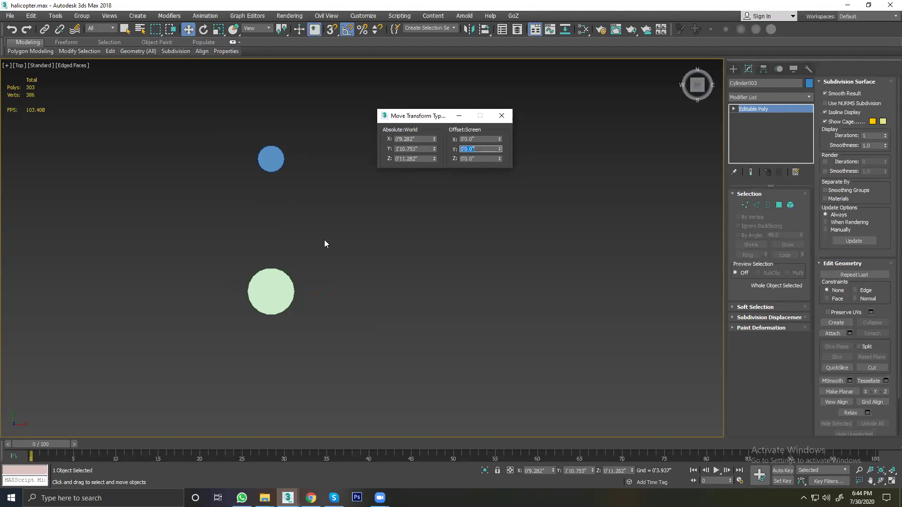
{"action": "scroll", "coordinate": [324, 240], "scroll_direction": "down", "scroll_amount": 5}
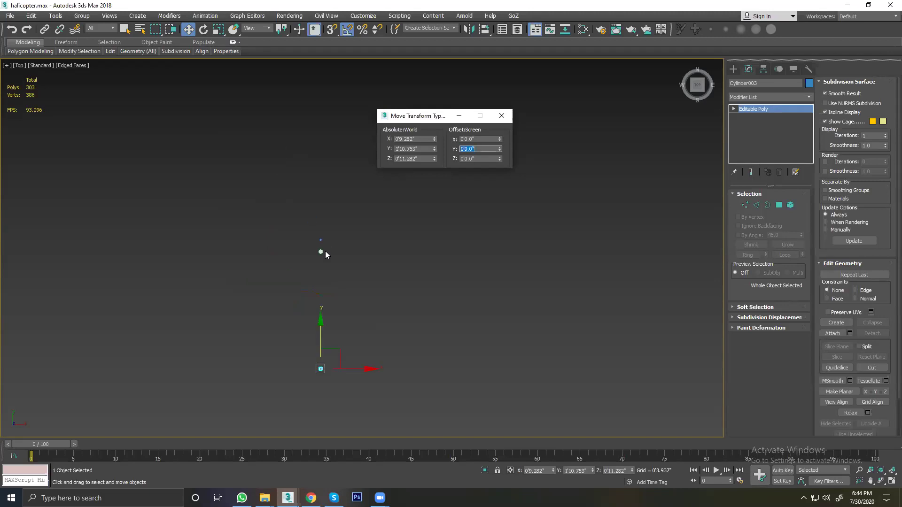
{"action": "scroll", "coordinate": [325, 266], "scroll_direction": "up", "scroll_amount": 3}
{"action": "key", "text": "ctrl+z"}
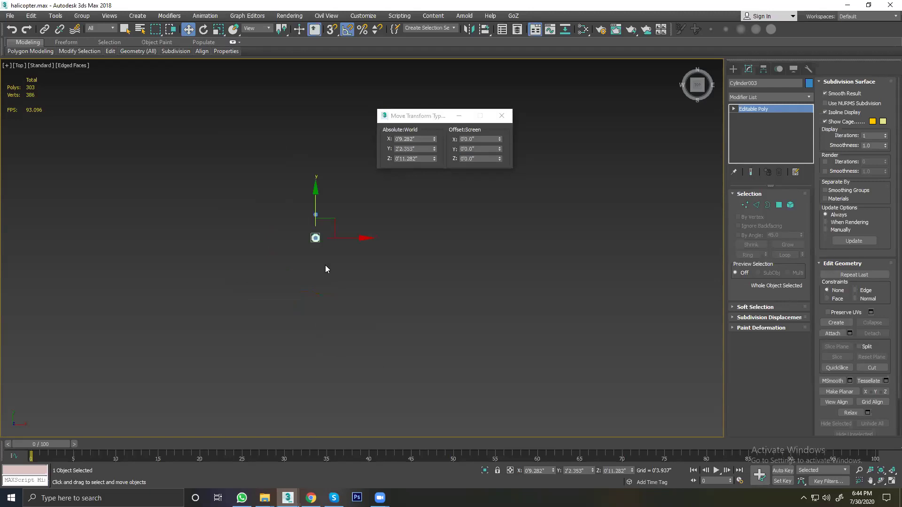
{"action": "left_click", "coordinate": [476, 149]}
{"action": "type", "text": "-0"}
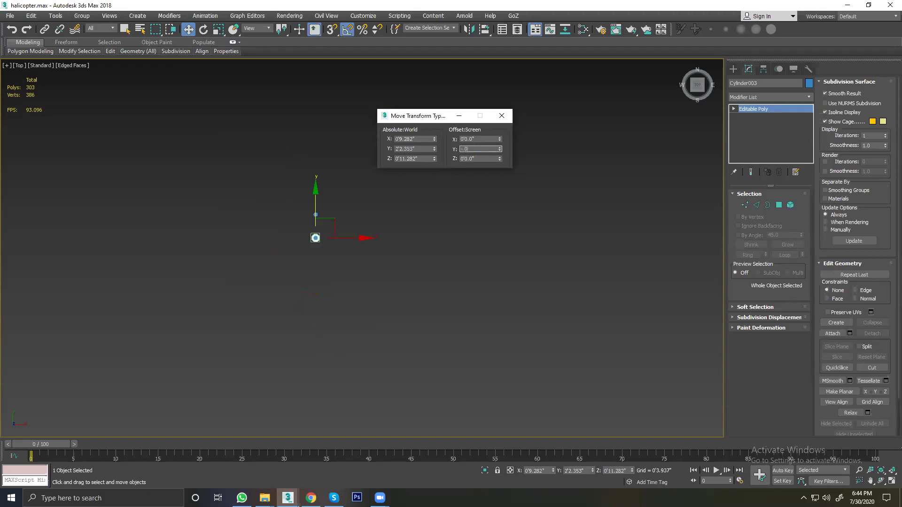
{"action": "type", "text": ".36"}
{"action": "key", "text": "Return"}
{"action": "left_click", "coordinate": [306, 246]}
{"action": "scroll", "coordinate": [306, 246], "scroll_direction": "up", "scroll_amount": 5}
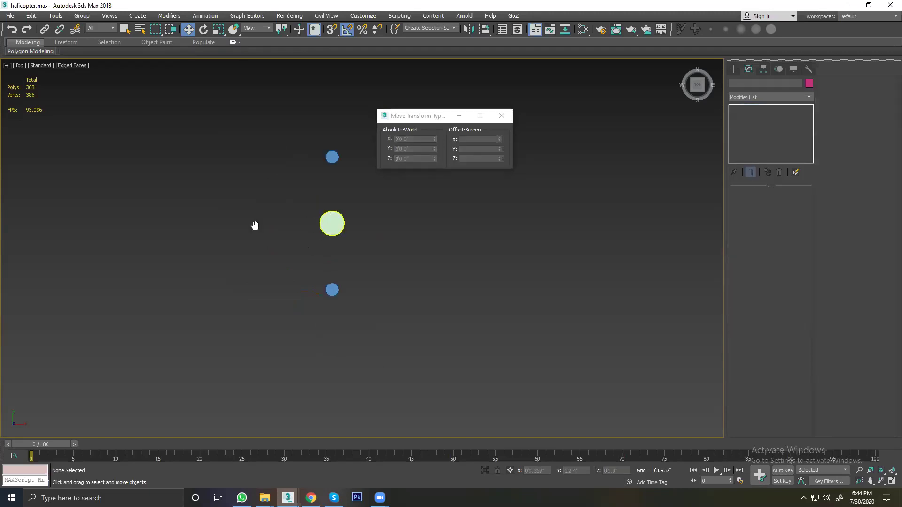
{"action": "middle_click_drag", "start_coordinate": [254, 226], "coordinate": [237, 159]}
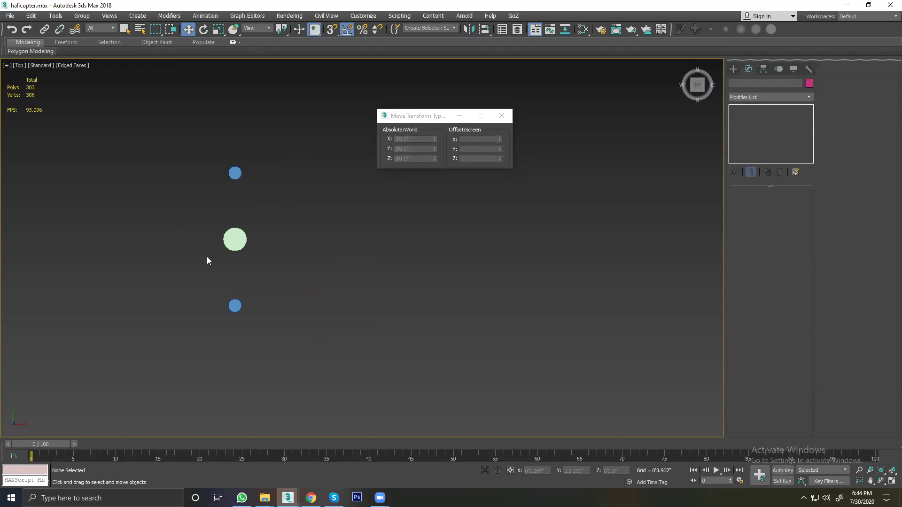
Step: Frame and orbit the perspective view around the three mast cylinders
{"action": "key", "text": "p"}
{"action": "key", "text": "z"}
{"action": "scroll", "coordinate": [211, 258], "scroll_direction": "down", "scroll_amount": 4}
{"action": "mouse_move", "coordinate": [216, 258]}
{"action": "middle_mouse_down", "text": "alt"}
{"action": "mouse_move", "coordinate": [250, 235]}
{"action": "mouse_move", "coordinate": [260, 298]}
{"action": "middle_mouse_up", "text": "alt"}
{"action": "left_click_drag", "start_coordinate": [199, 238], "coordinate": [229, 274]}
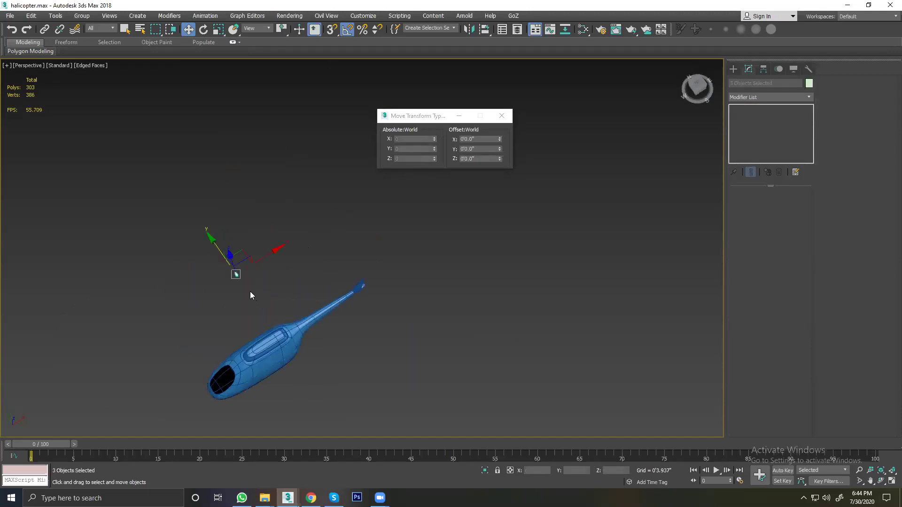
{"action": "key", "text": "z"}
{"action": "scroll", "coordinate": [260, 284], "scroll_direction": "down", "scroll_amount": 3}
{"action": "middle_click_drag", "start_coordinate": [260, 284], "coordinate": [359, 229], "text": "alt"}
{"action": "left_click", "coordinate": [331, 270]}
{"action": "left_click_drag", "start_coordinate": [230, 217], "coordinate": [376, 311]}
{"action": "key", "text": "z"}
{"action": "scroll", "coordinate": [341, 305], "scroll_direction": "down", "scroll_amount": 4}
{"action": "left_click", "coordinate": [342, 306]}
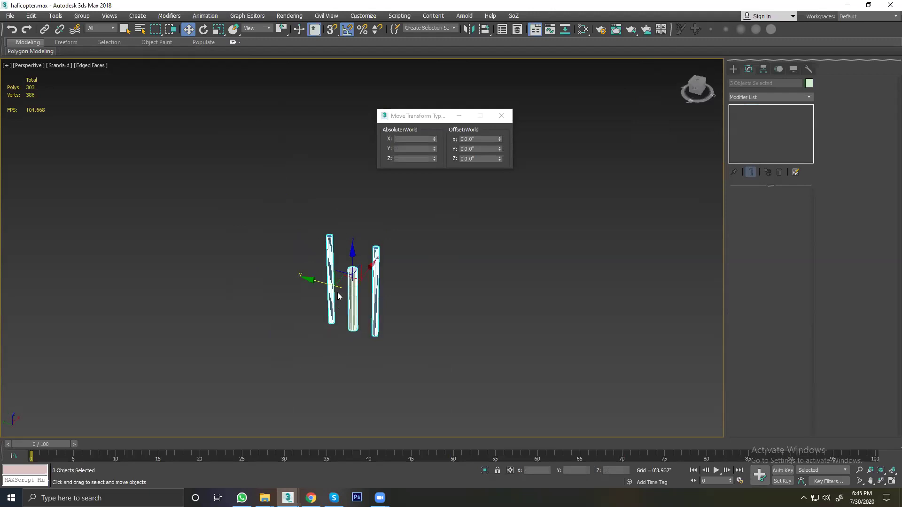
{"action": "scroll", "coordinate": [337, 292], "scroll_direction": "up", "scroll_amount": 4}
Step: Raise the green middle cylinder's top polygon along Z to about 1'0.373"
{"action": "left_click", "coordinate": [384, 241]}
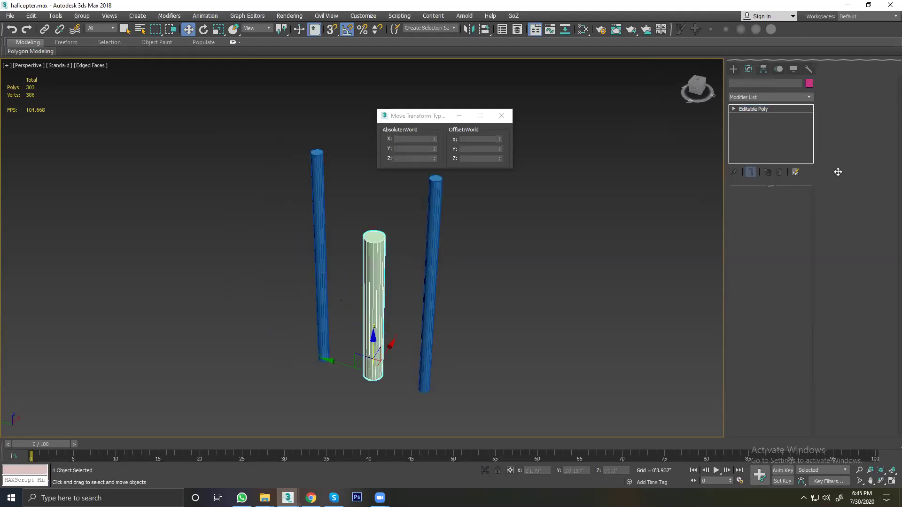
{"action": "left_click", "coordinate": [778, 206]}
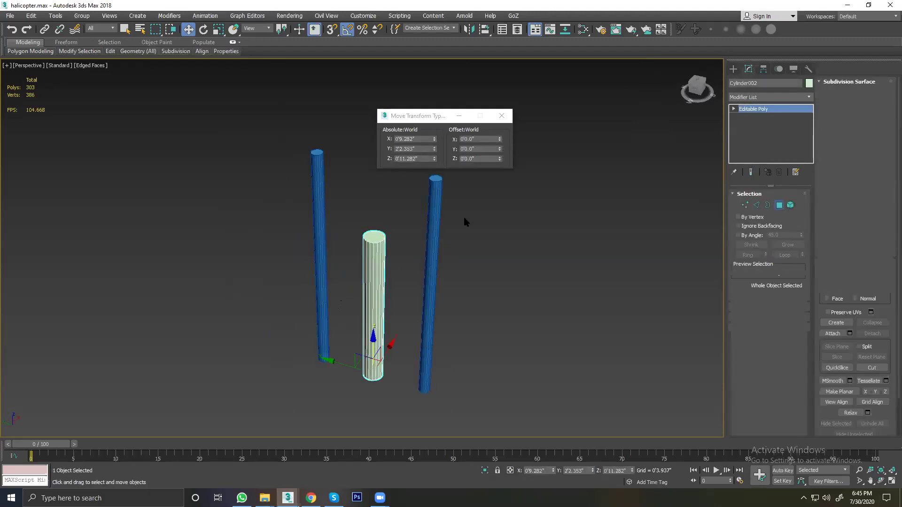
{"action": "left_click", "coordinate": [372, 233]}
{"action": "mouse_move", "coordinate": [372, 234]}
{"action": "left_mouse_down"}
{"action": "mouse_move", "coordinate": [386, 116]}
{"action": "mouse_move", "coordinate": [415, 279]}
{"action": "left_mouse_up"}
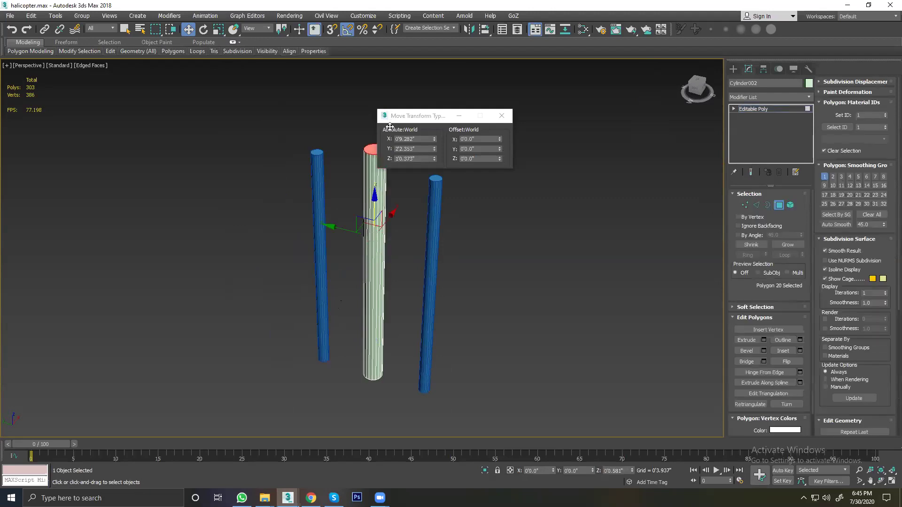
Step: Show the cylinders in the Left view and select the right blue cylinder
{"action": "key", "text": "f"}
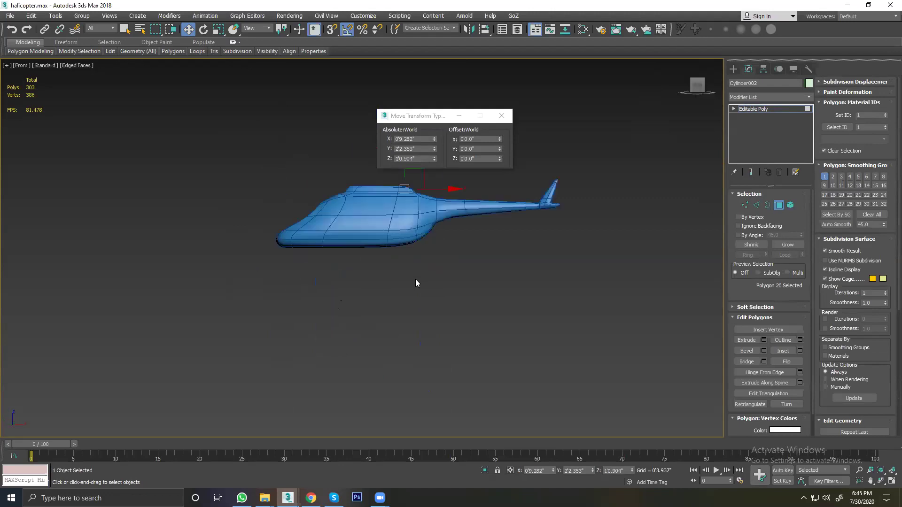
{"action": "key", "text": "l"}
{"action": "scroll", "coordinate": [415, 279], "scroll_direction": "down", "scroll_amount": 5}
{"action": "scroll", "coordinate": [168, 210], "scroll_direction": "up", "scroll_amount": 3}
{"action": "scroll", "coordinate": [178, 191], "scroll_direction": "up", "scroll_amount": 2}
{"action": "scroll", "coordinate": [179, 194], "scroll_direction": "up", "scroll_amount": 5}
{"action": "scroll", "coordinate": [237, 221], "scroll_direction": "down", "scroll_amount": 1}
{"action": "middle_click_drag", "start_coordinate": [255, 232], "coordinate": [250, 235]}
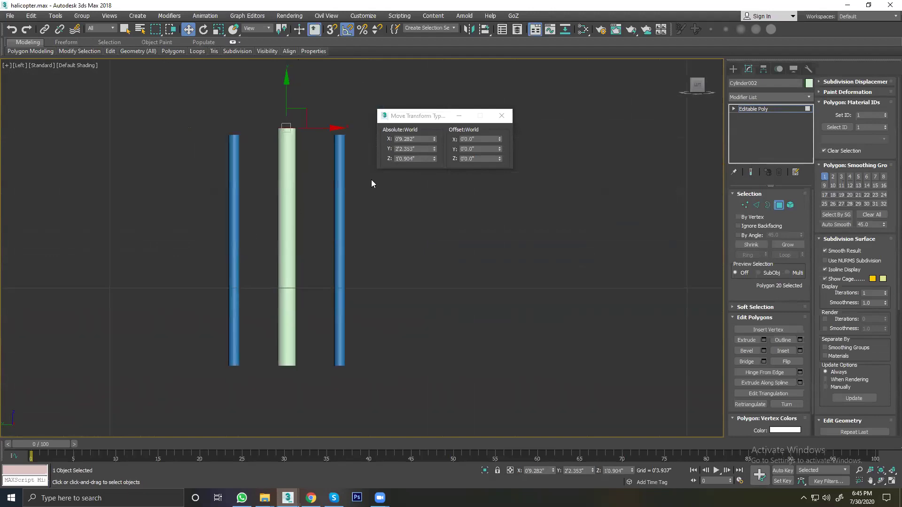
{"action": "left_click_drag", "start_coordinate": [434, 121], "coordinate": [476, 118]}
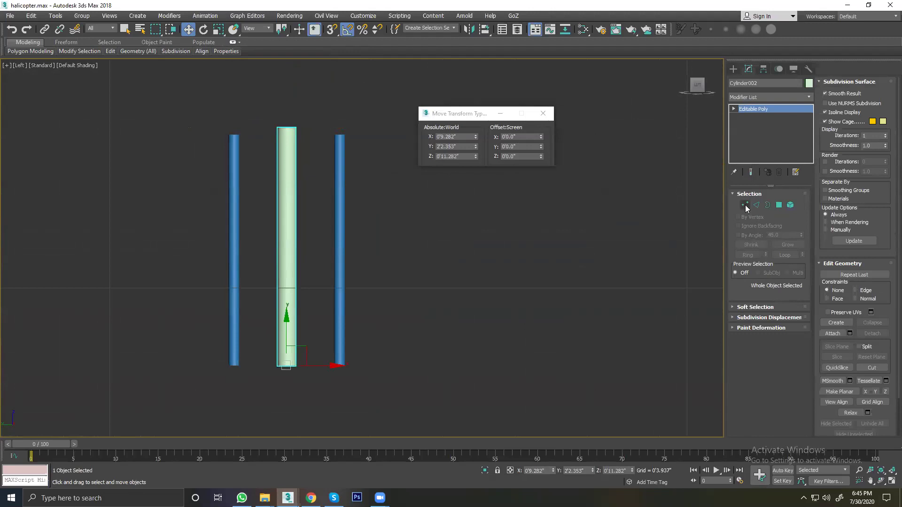
{"action": "left_click", "coordinate": [447, 226]}
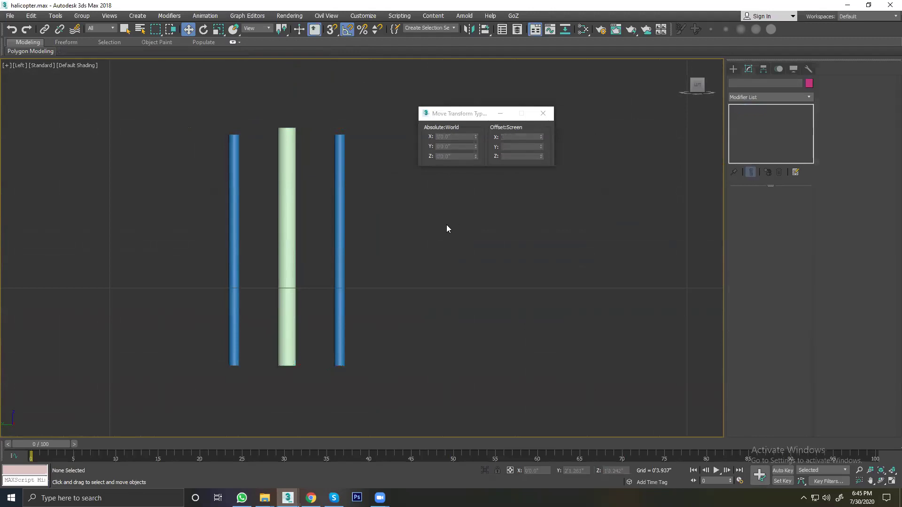
{"action": "left_click", "coordinate": [343, 179]}
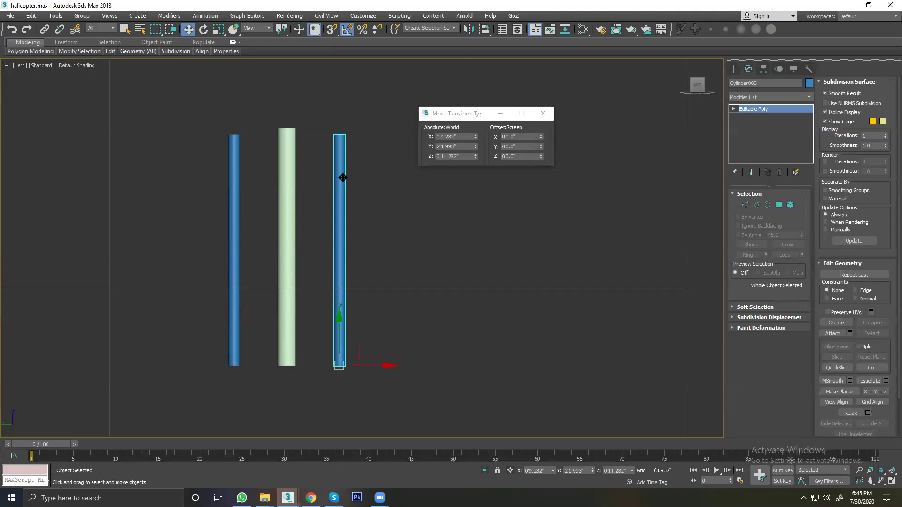
Step: Attach the left blue cylinder to the right one using the quad-menu Attach
{"action": "right_click", "coordinate": [343, 182]}
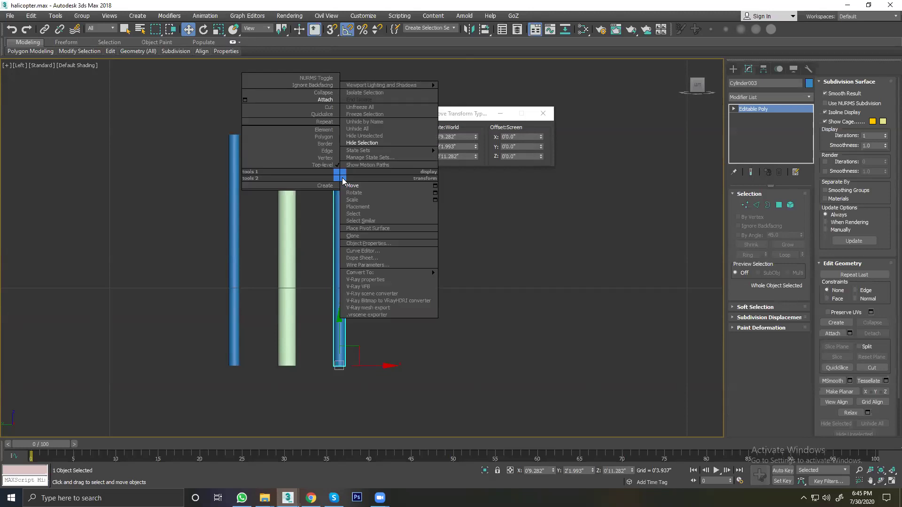
{"action": "left_click", "coordinate": [325, 99]}
{"action": "left_click", "coordinate": [235, 200]}
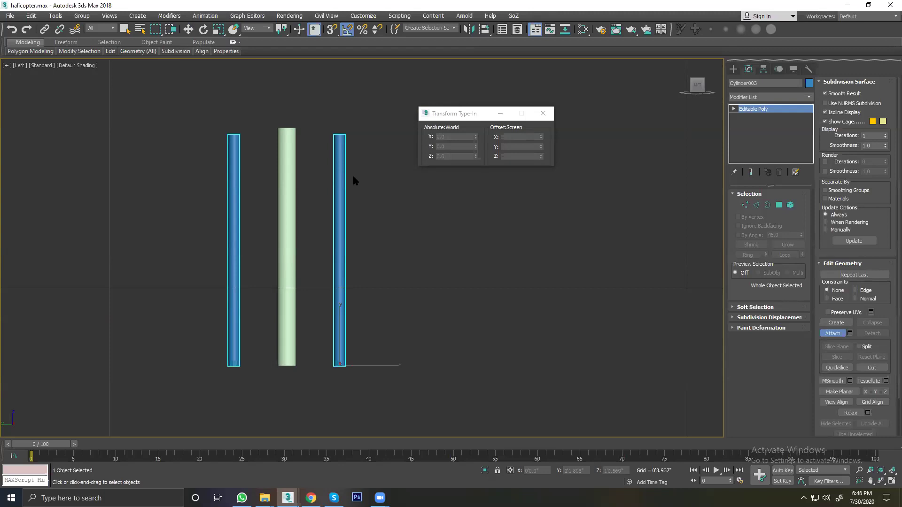
Step: Select the blue cylinders' bottom vertices and scale them inward along X
{"action": "key", "text": "w"}
{"action": "left_click", "coordinate": [744, 205]}
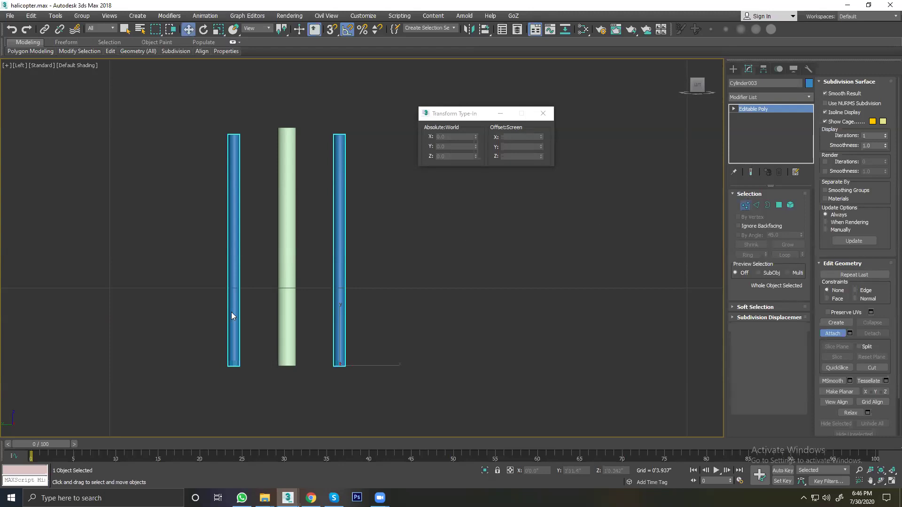
{"action": "left_click_drag", "start_coordinate": [365, 391], "coordinate": [154, 329]}
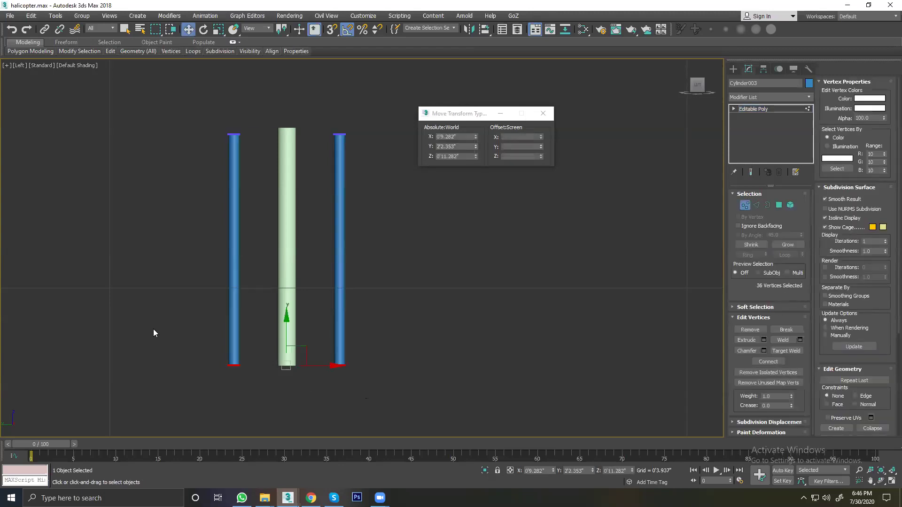
{"action": "left_click", "coordinate": [220, 31]}
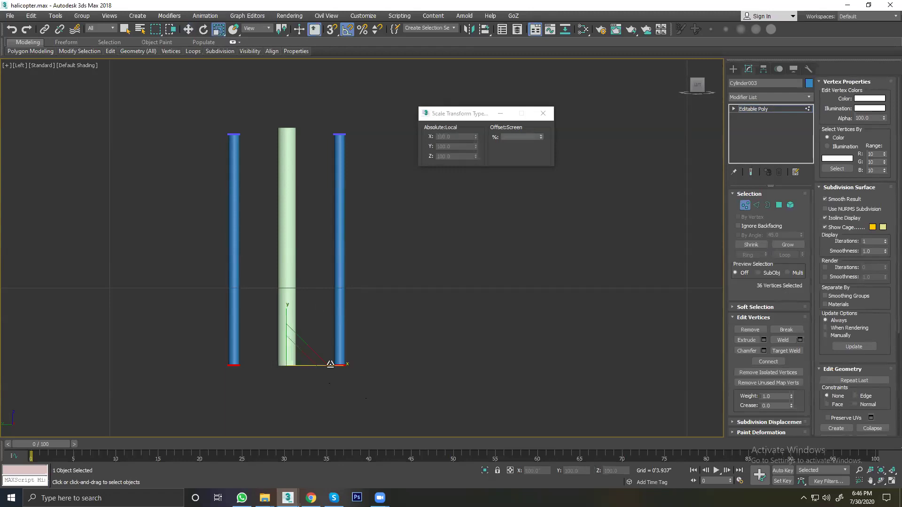
{"action": "left_click_drag", "start_coordinate": [336, 366], "coordinate": [313, 365]}
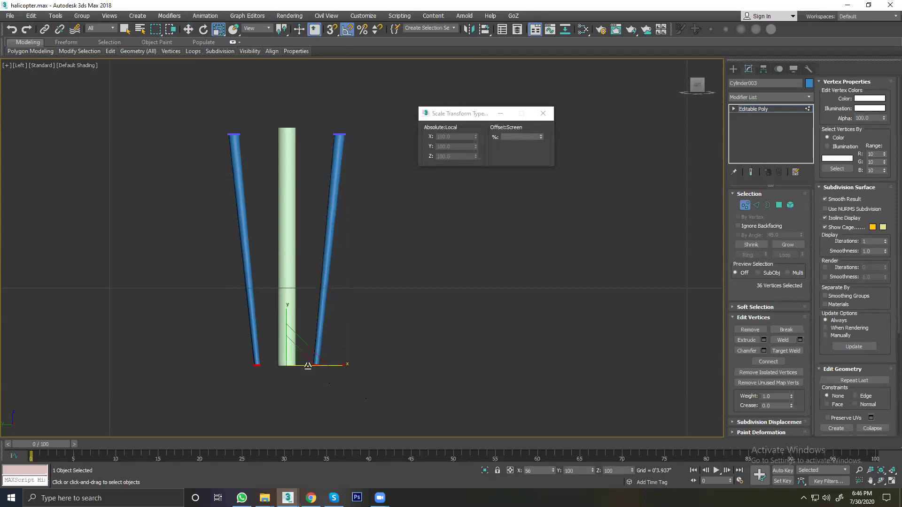
{"action": "left_click_drag", "start_coordinate": [313, 366], "coordinate": [298, 365]}
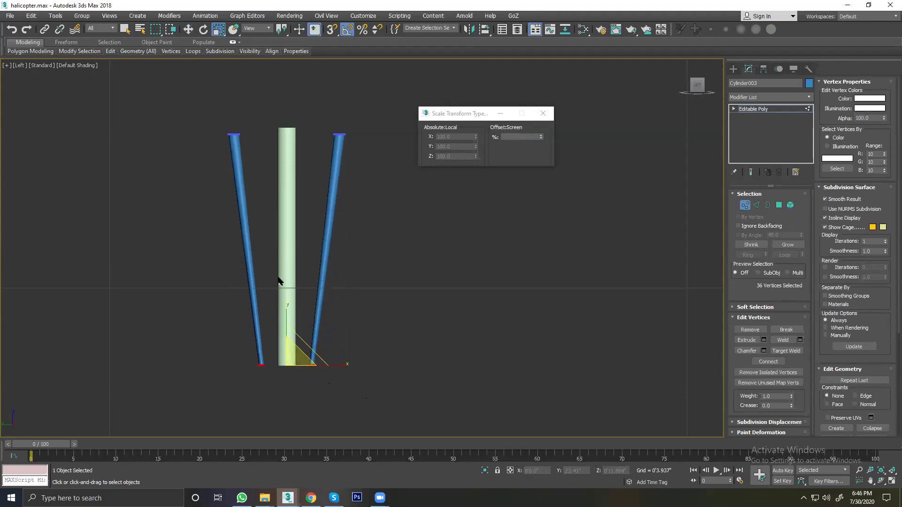
Step: Check the result in perspective, scale the bottom vertices further inward, and exit vertex mode
{"action": "key", "text": "p"}
{"action": "key", "text": "z"}
{"action": "mouse_move", "coordinate": [336, 306]}
{"action": "middle_mouse_down", "text": "alt"}
{"action": "mouse_move", "coordinate": [366, 309]}
{"action": "mouse_move", "coordinate": [379, 298]}
{"action": "mouse_move", "coordinate": [402, 249]}
{"action": "mouse_move", "coordinate": [392, 258]}
{"action": "mouse_move", "coordinate": [380, 246]}
{"action": "mouse_move", "coordinate": [394, 281]}
{"action": "mouse_move", "coordinate": [502, 149]}
{"action": "middle_mouse_up", "text": "alt"}
{"action": "scroll", "coordinate": [388, 254], "scroll_direction": "down", "scroll_amount": 3}
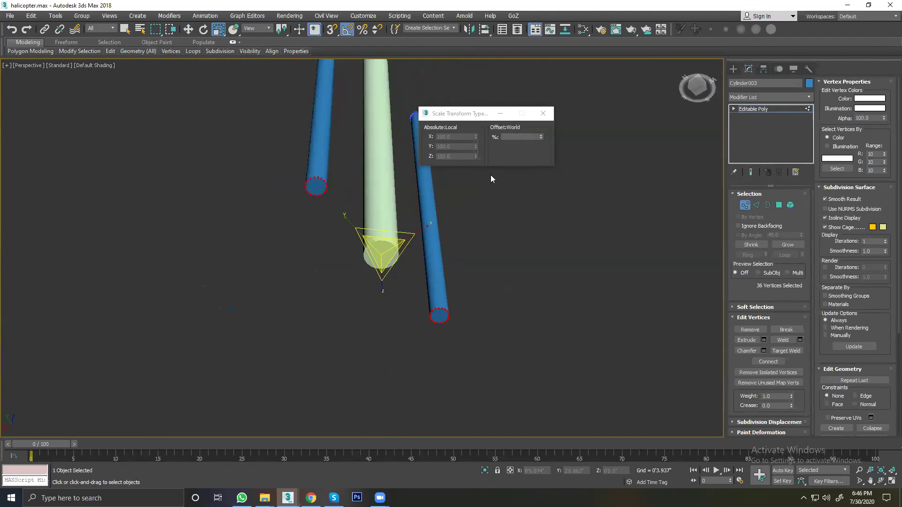
{"action": "key", "text": "f"}
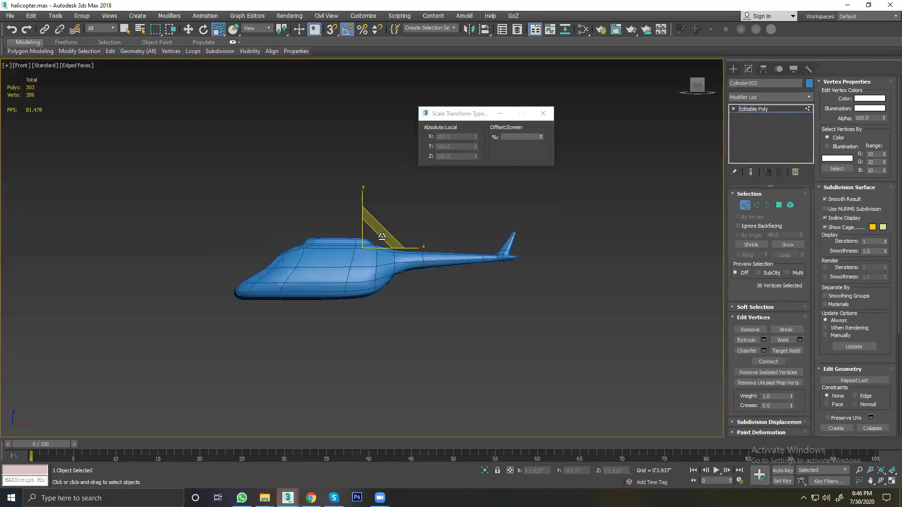
{"action": "key", "text": "l"}
{"action": "scroll", "coordinate": [282, 181], "scroll_direction": "up", "scroll_amount": 4}
{"action": "scroll", "coordinate": [282, 181], "scroll_direction": "up", "scroll_amount": 4}
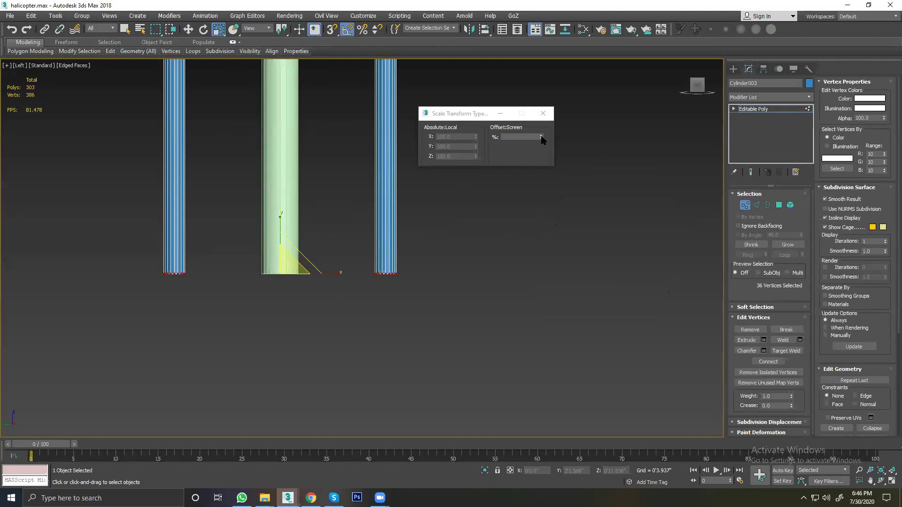
{"action": "left_click_drag", "start_coordinate": [541, 137], "coordinate": [536, 256]}
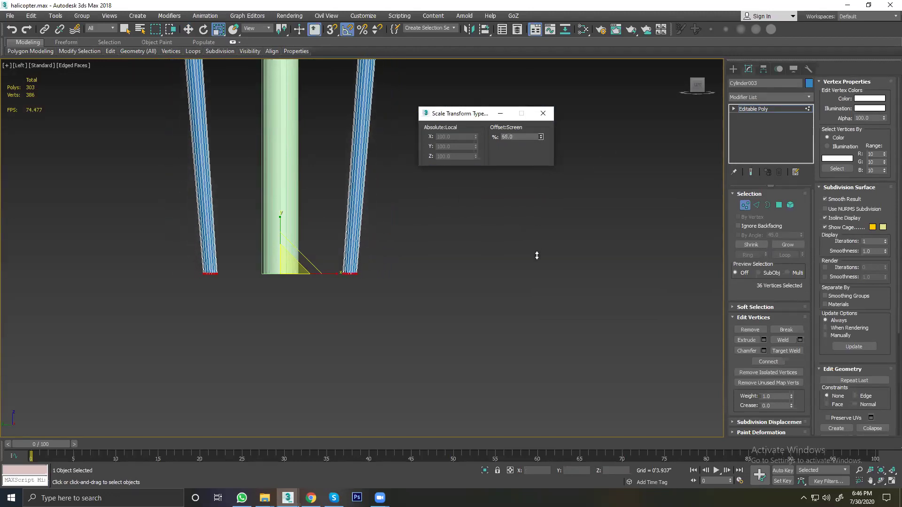
{"action": "scroll", "coordinate": [358, 242], "scroll_direction": "down", "scroll_amount": 3}
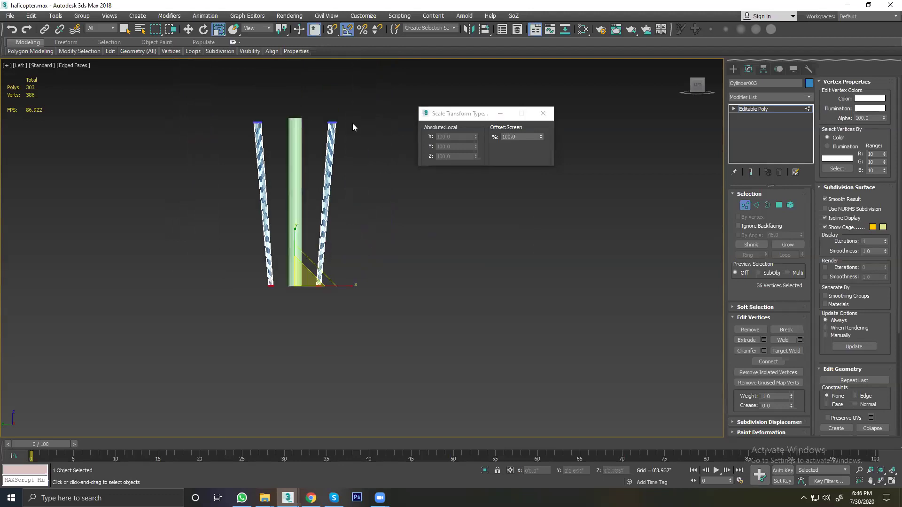
{"action": "left_click", "coordinate": [188, 29]}
{"action": "left_click", "coordinate": [321, 75]}
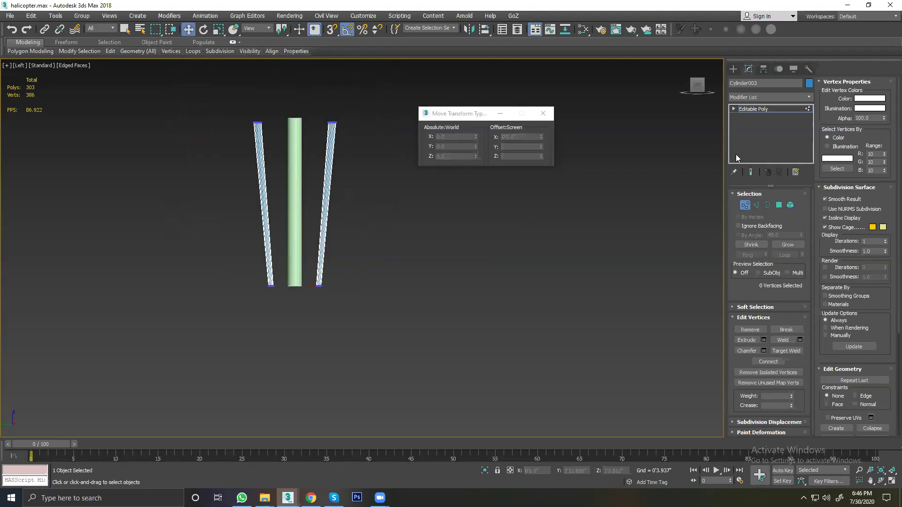
{"action": "left_click", "coordinate": [745, 205]}
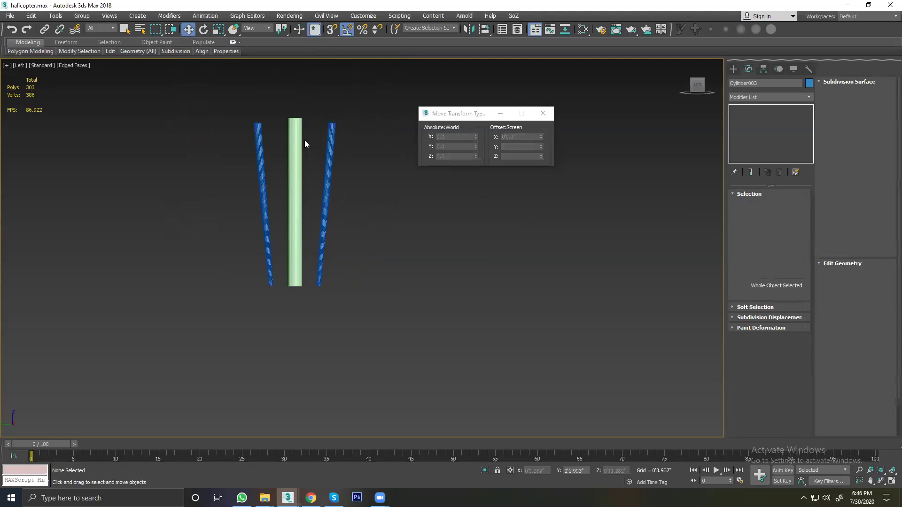
Step: Attach the green middle cylinder to the blue leg cylinders
{"action": "left_click", "coordinate": [305, 140]}
{"action": "scroll", "coordinate": [304, 140], "scroll_direction": "up", "scroll_amount": 3}
{"action": "left_click", "coordinate": [376, 133]}
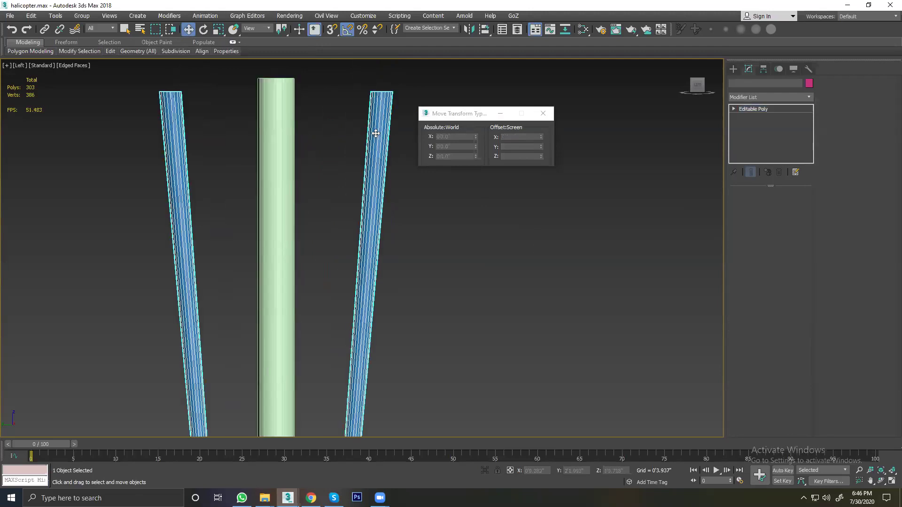
{"action": "right_click", "coordinate": [376, 133]}
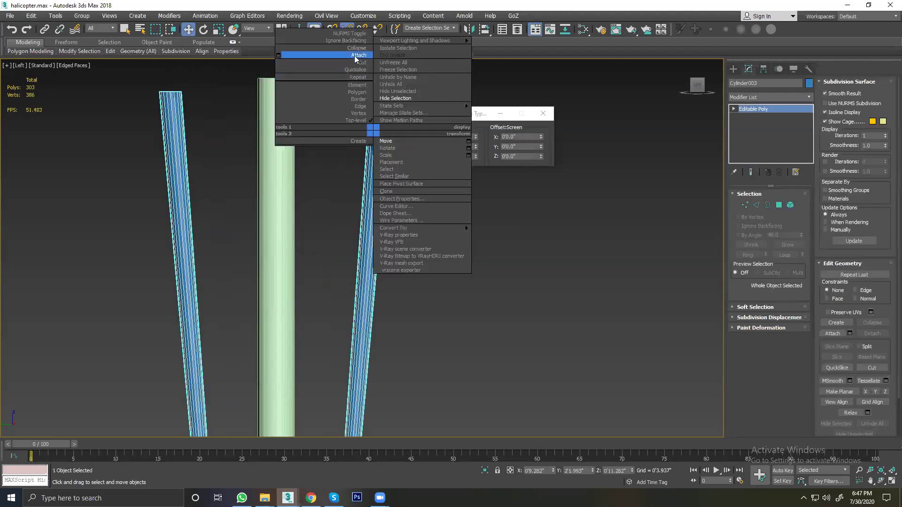
{"action": "left_click", "coordinate": [356, 55]}
{"action": "left_click", "coordinate": [273, 96]}
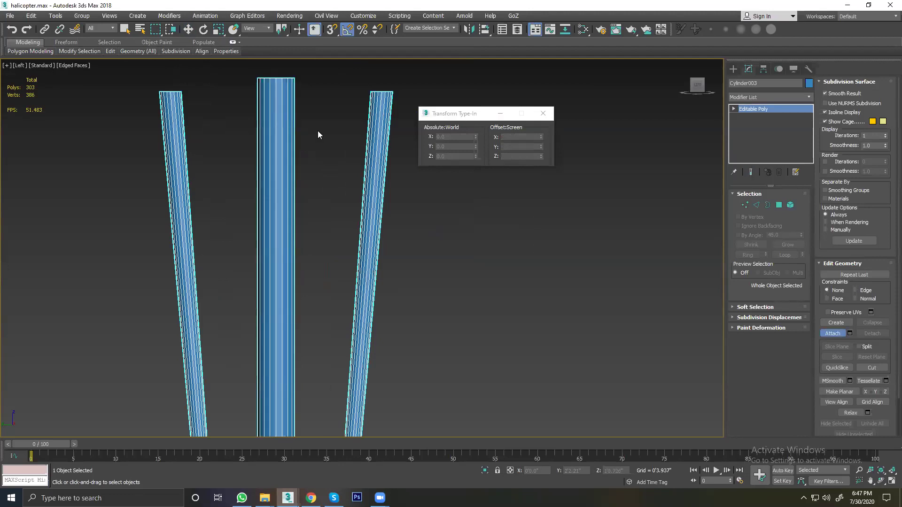
Step: Move the combined mast assembly onto the top of the helicopter fuselage
{"action": "scroll", "coordinate": [317, 131], "scroll_direction": "down", "scroll_amount": 5}
{"action": "key", "text": "w"}
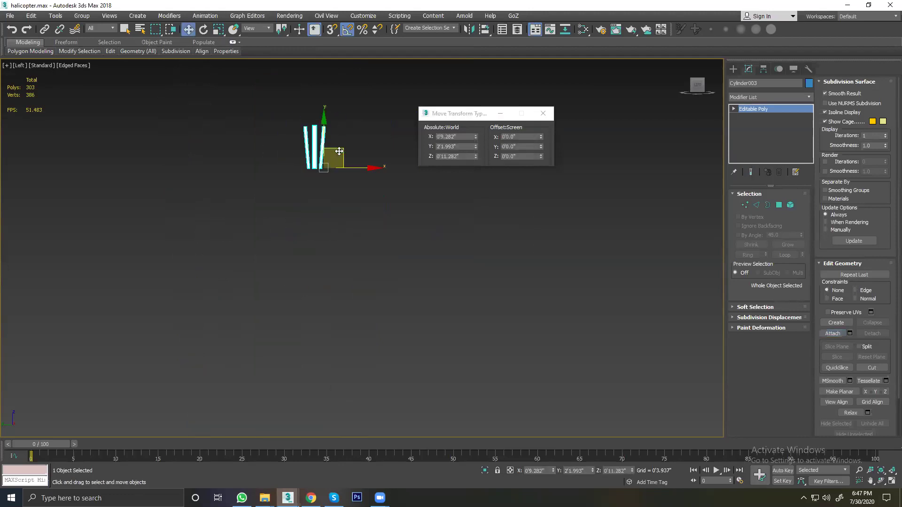
{"action": "scroll", "coordinate": [282, 178], "scroll_direction": "down", "scroll_amount": 4}
{"action": "scroll", "coordinate": [240, 208], "scroll_direction": "down", "scroll_amount": 1}
{"action": "left_click_drag", "start_coordinate": [239, 203], "coordinate": [413, 188]}
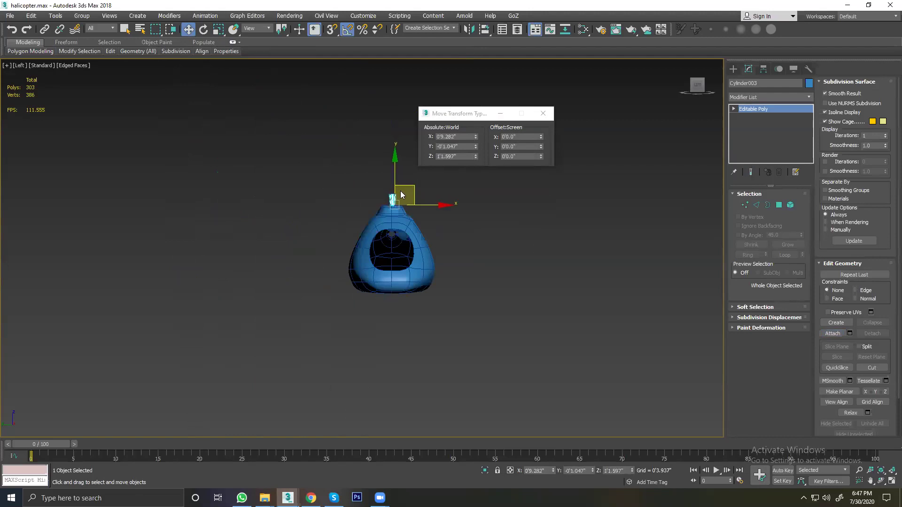
Step: Orbit the perspective view to inspect the mast on the fuselage
{"action": "key", "text": "p"}
{"action": "middle_click_drag", "start_coordinate": [398, 195], "coordinate": [341, 209], "text": "alt"}
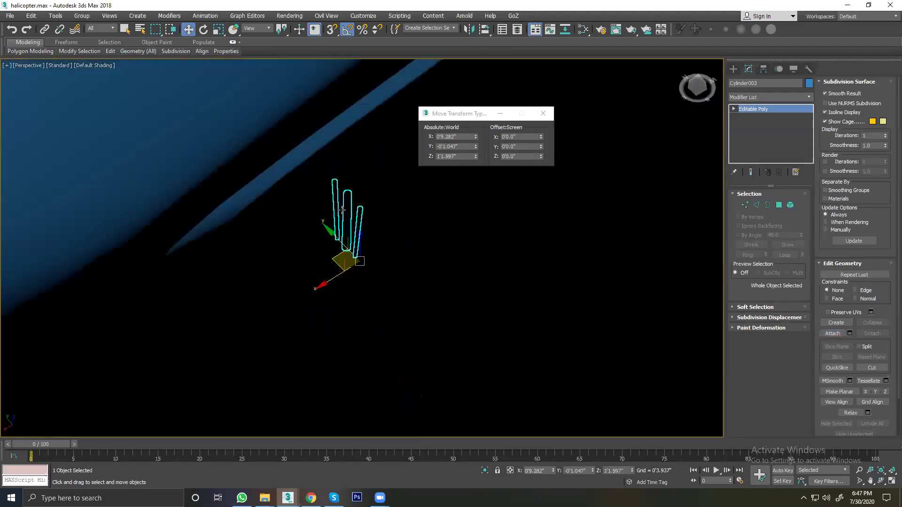
{"action": "key", "text": "z"}
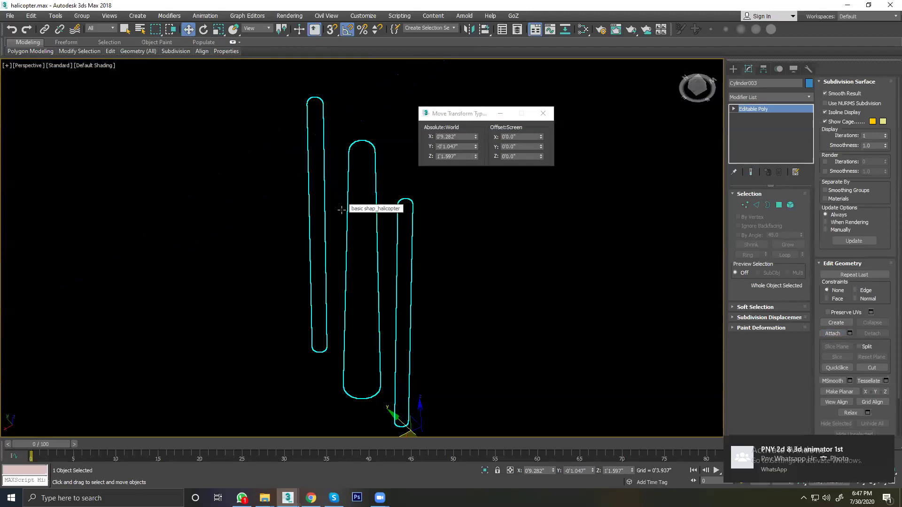
{"action": "key", "text": "shift+z"}
{"action": "key", "text": "shift+z"}
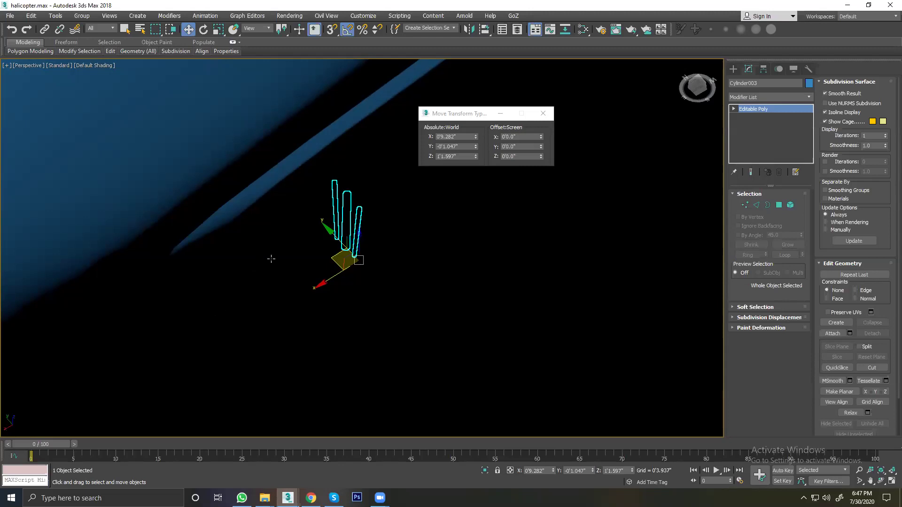
{"action": "scroll", "coordinate": [271, 258], "scroll_direction": "up", "scroll_amount": 5}
{"action": "scroll", "coordinate": [271, 259], "scroll_direction": "down", "scroll_amount": 5}
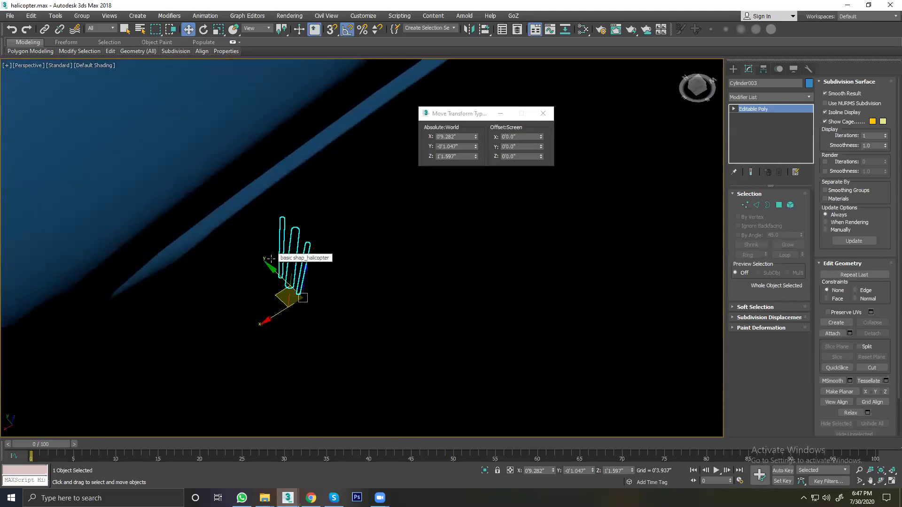
{"action": "mouse_move", "coordinate": [270, 250]}
{"action": "middle_mouse_down", "text": "alt"}
{"action": "mouse_move", "coordinate": [181, 238]}
{"action": "mouse_move", "coordinate": [225, 103]}
{"action": "mouse_move", "coordinate": [228, 131]}
{"action": "mouse_move", "coordinate": [228, 113]}
{"action": "mouse_move", "coordinate": [254, 155]}
{"action": "mouse_move", "coordinate": [492, 219]}
{"action": "middle_mouse_up", "text": "alt"}
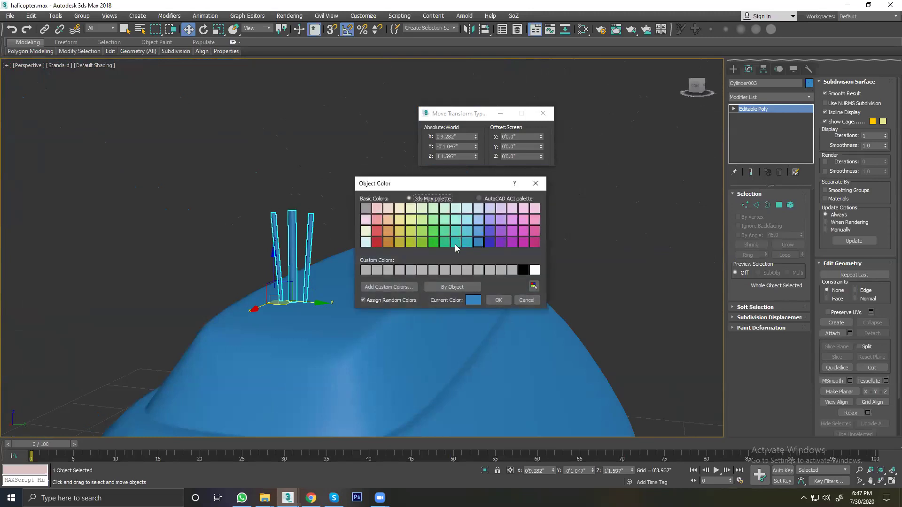
Step: Give the rotor mast cylinders a green object colour and close Transform Type-In
{"action": "left_click", "coordinate": [443, 242]}
{"action": "left_click", "coordinate": [497, 299]}
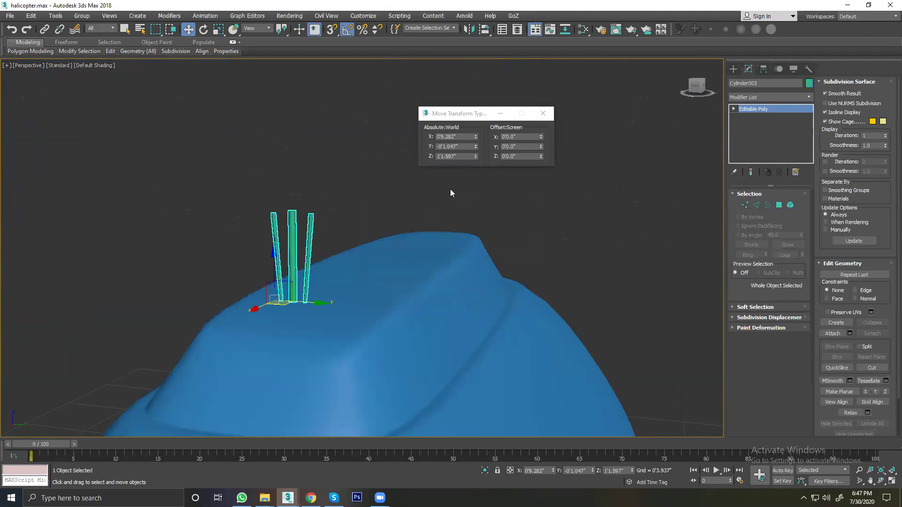
{"action": "left_click", "coordinate": [542, 114]}
{"action": "left_click", "coordinate": [473, 178]}
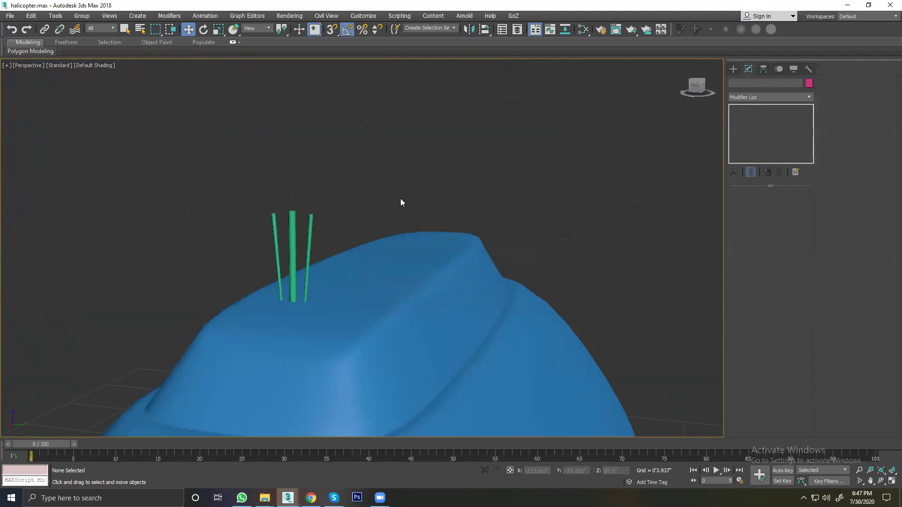
Step: Slide the green mast cylinders along the fuselage top, checking the helicopter reference
{"action": "left_click", "coordinate": [295, 235]}
{"action": "left_click", "coordinate": [292, 247]}
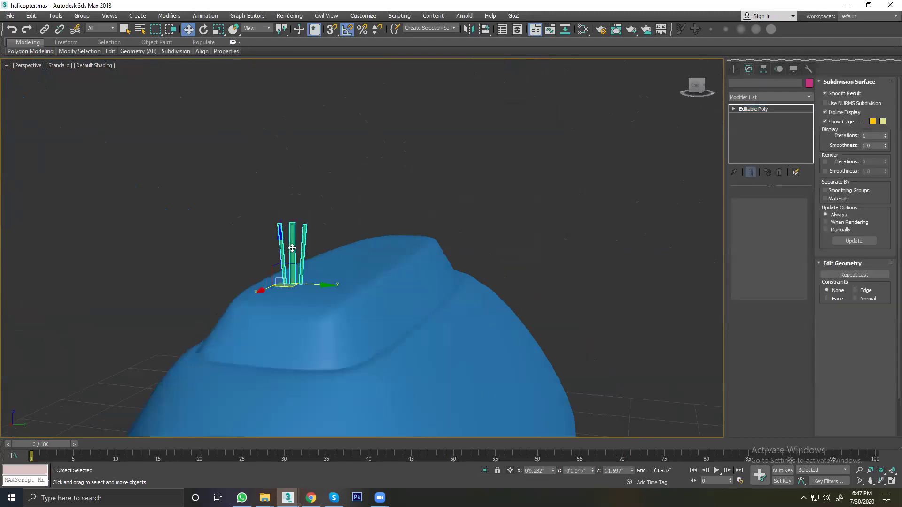
{"action": "middle_click_drag", "start_coordinate": [292, 247], "coordinate": [251, 264], "text": "alt"}
{"action": "left_click_drag", "start_coordinate": [332, 266], "coordinate": [397, 253]}
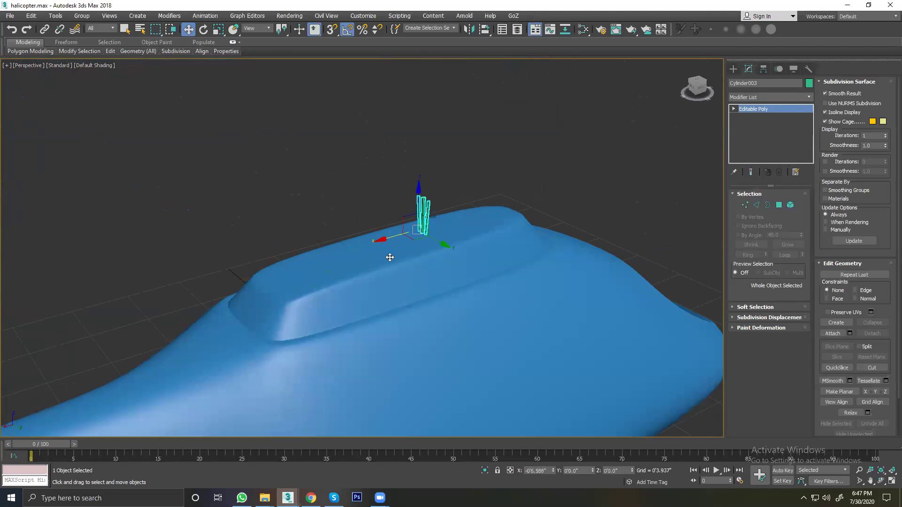
{"action": "mouse_move", "coordinate": [397, 253]}
{"action": "middle_mouse_down", "text": "alt"}
{"action": "mouse_move", "coordinate": [527, 249]}
{"action": "mouse_move", "coordinate": [403, 197]}
{"action": "middle_mouse_up", "text": "alt"}
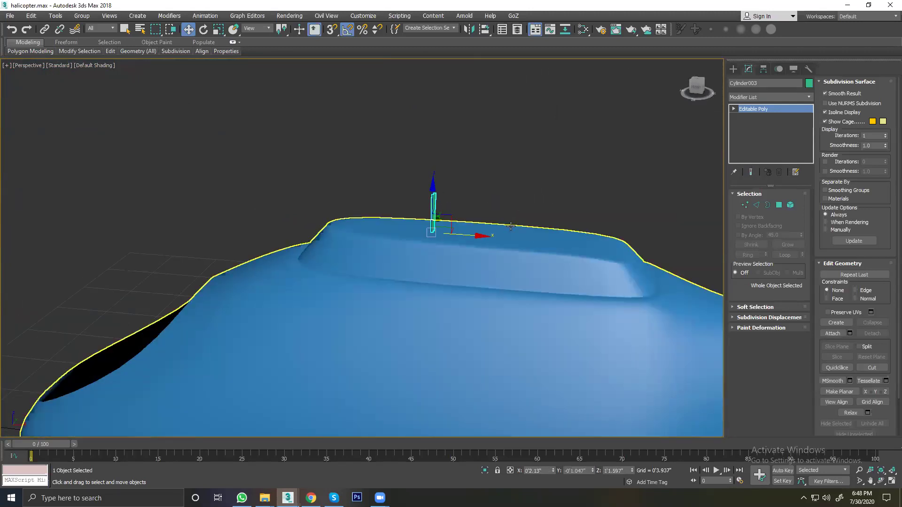
{"action": "key", "text": "alt+Tab"}
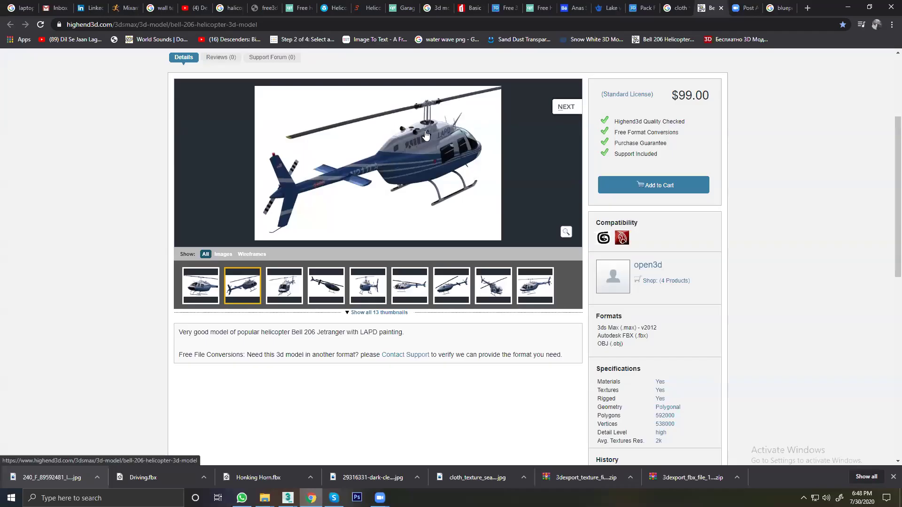
{"action": "key", "text": "alt+Tab"}
{"action": "middle_click_drag", "start_coordinate": [338, 212], "coordinate": [319, 181], "text": "alt"}
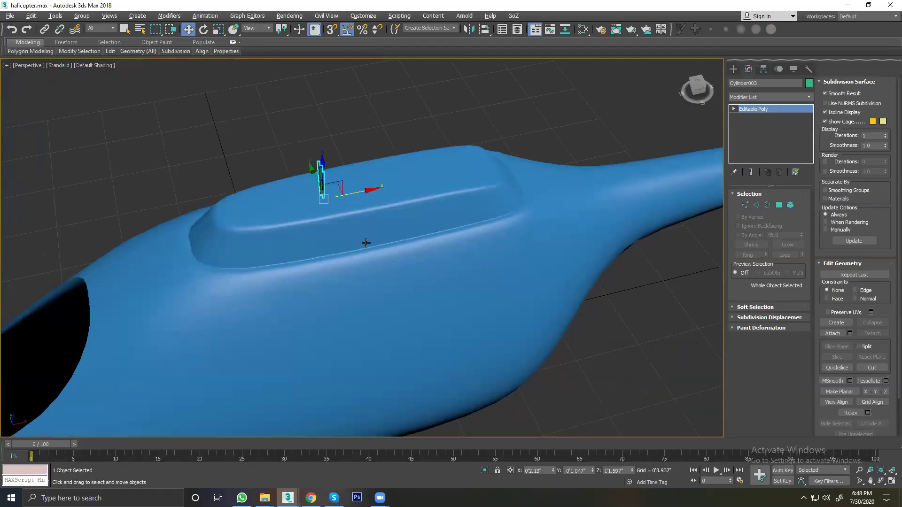
Step: Turn on NURMS smoothing for the helicopter hull
{"action": "left_click", "coordinate": [310, 192]}
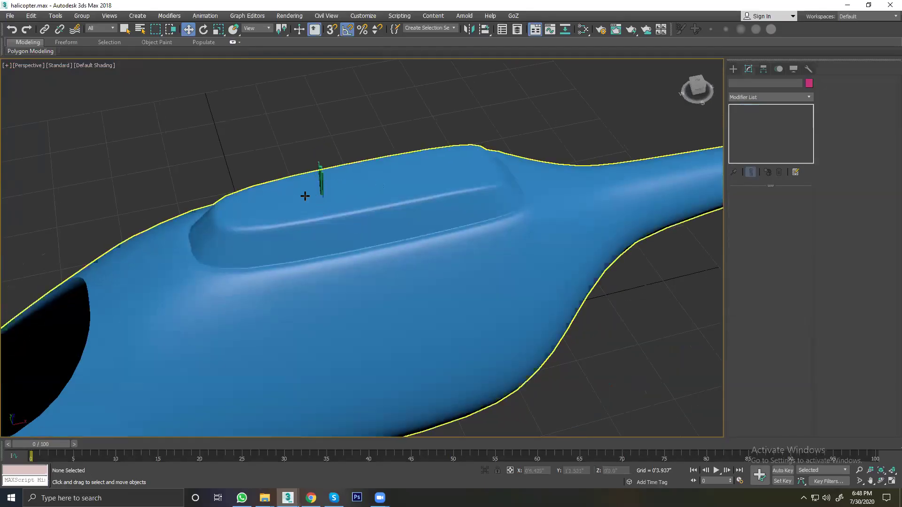
{"action": "key", "text": "ctrl+BackSpace"}
{"action": "middle_click_drag", "start_coordinate": [371, 225], "coordinate": [407, 209], "text": "alt"}
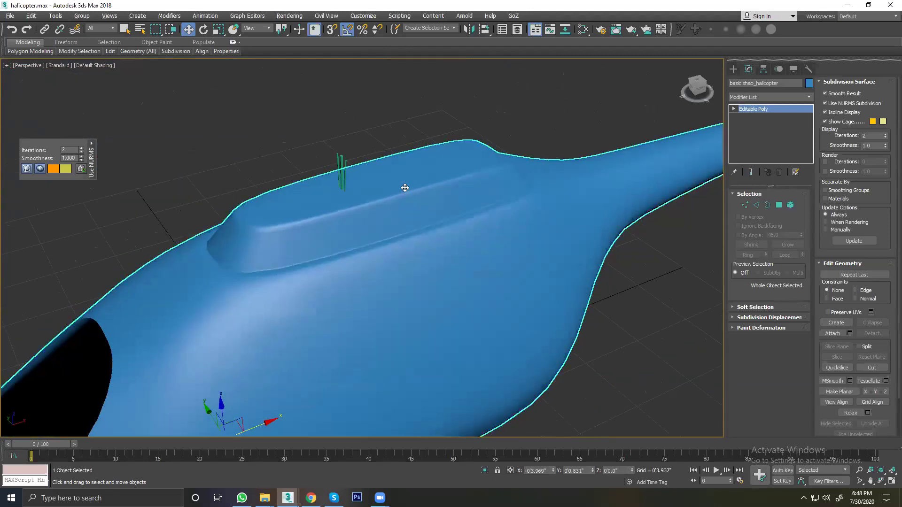
{"action": "middle_click_drag", "start_coordinate": [322, 204], "coordinate": [310, 364]}
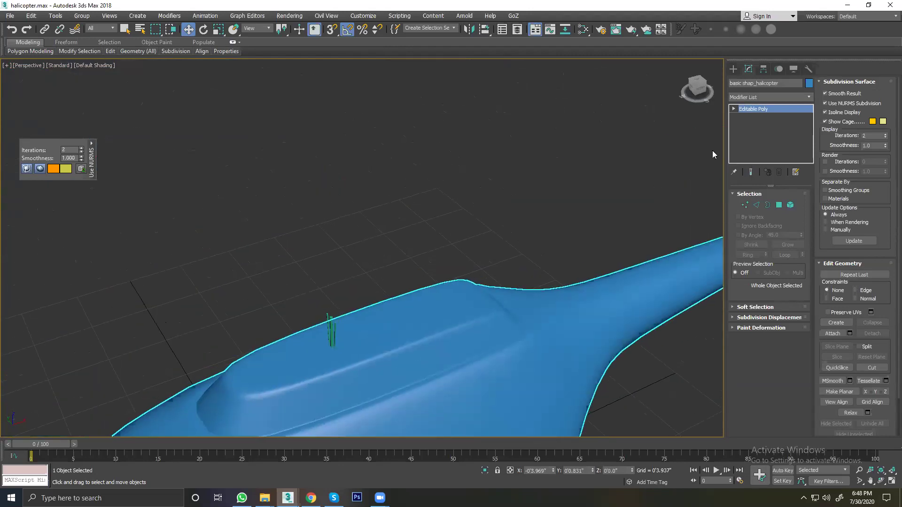
{"action": "left_click", "coordinate": [733, 68]}
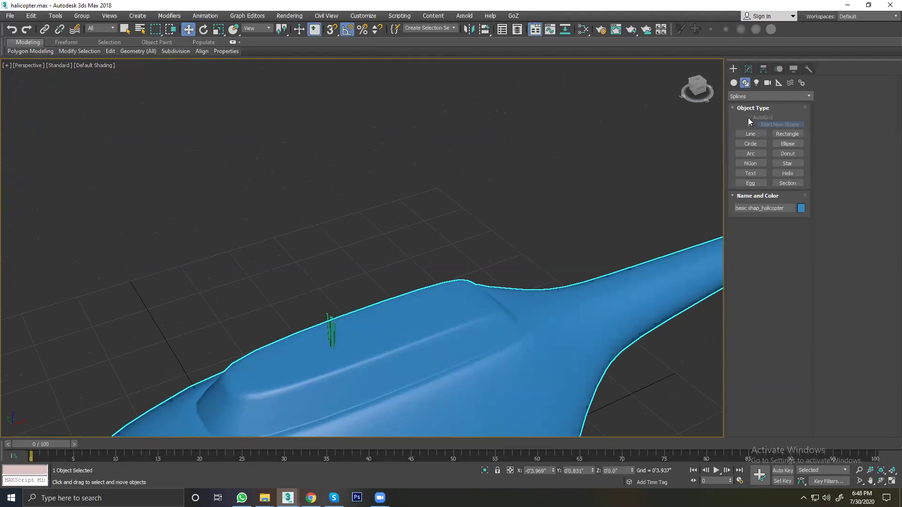
Step: Create the orange Box001 above the fuselage, undoing an extra tall second box
{"action": "left_click", "coordinate": [733, 83]}
{"action": "left_click", "coordinate": [750, 127]}
{"action": "left_click_drag", "start_coordinate": [297, 165], "coordinate": [496, 200]}
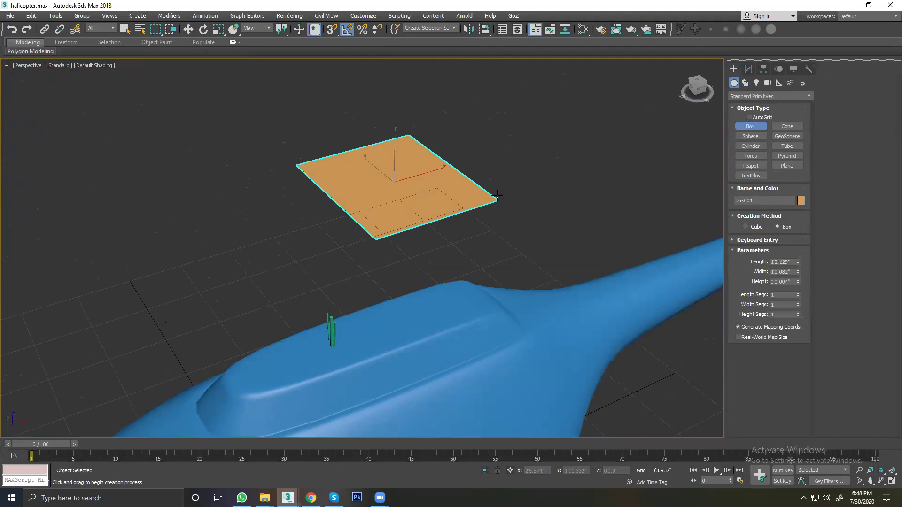
{"action": "left_click", "coordinate": [491, 117]}
{"action": "mouse_move", "coordinate": [443, 199]}
{"action": "middle_mouse_down", "text": "alt"}
{"action": "mouse_move", "coordinate": [451, 199]}
{"action": "mouse_move", "coordinate": [390, 204]}
{"action": "middle_mouse_up", "text": "alt"}
{"action": "left_click_drag", "start_coordinate": [404, 238], "coordinate": [451, 238]}
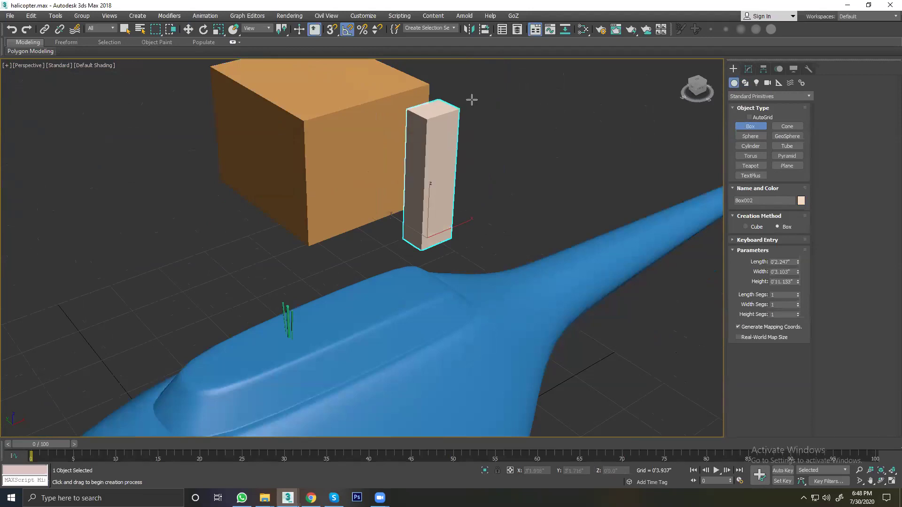
{"action": "key", "text": "ctrl+z"}
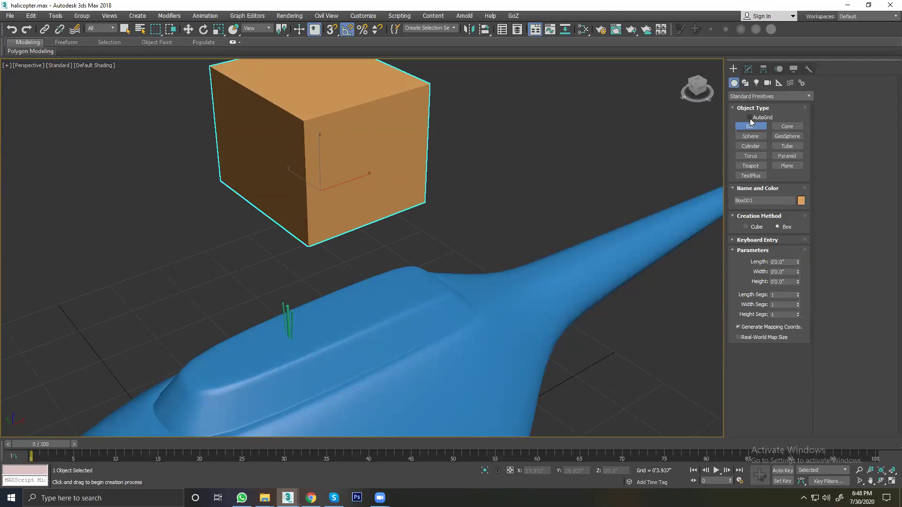
Step: With AutoGrid on, stack blue, purple, green and yellow test boxes off the orange cube
{"action": "left_click", "coordinate": [749, 117]}
{"action": "left_click_drag", "start_coordinate": [347, 148], "coordinate": [383, 165]}
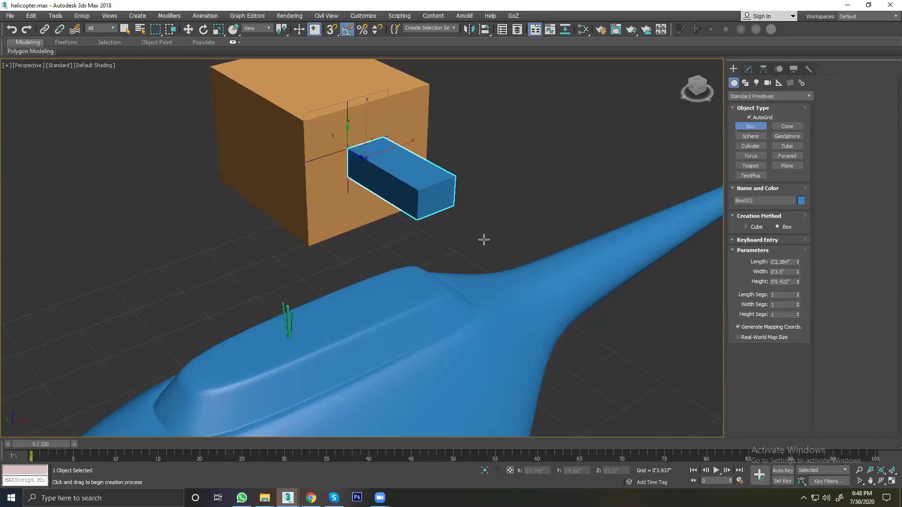
{"action": "left_click", "coordinate": [470, 220]}
{"action": "left_click_drag", "start_coordinate": [417, 175], "coordinate": [452, 162]}
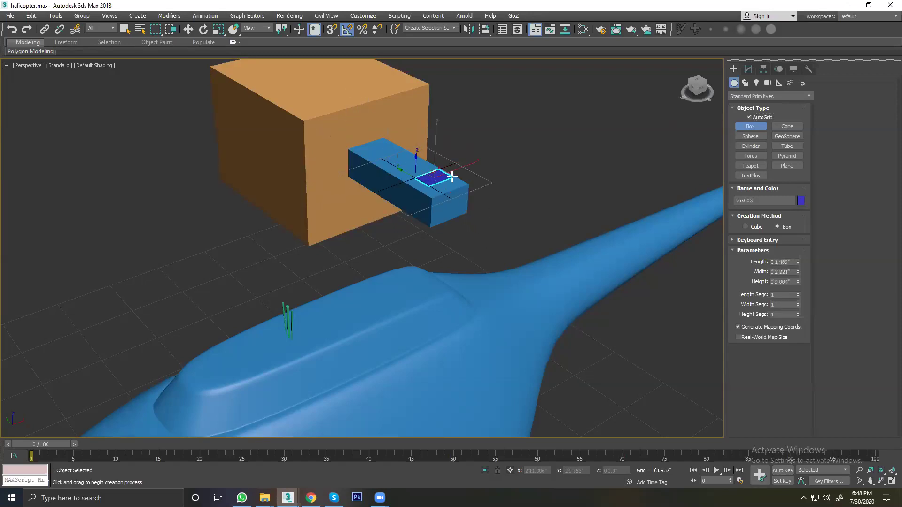
{"action": "left_click", "coordinate": [451, 91]}
{"action": "mouse_move", "coordinate": [438, 121]}
{"action": "left_mouse_down"}
{"action": "mouse_move", "coordinate": [454, 132]}
{"action": "mouse_move", "coordinate": [427, 147]}
{"action": "left_mouse_up"}
{"action": "left_click", "coordinate": [520, 205]}
{"action": "left_click", "coordinate": [275, 209]}
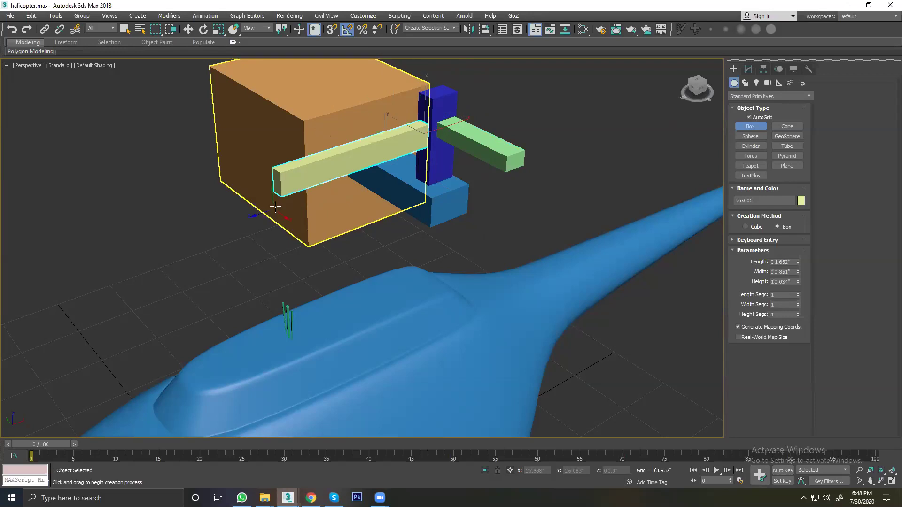
Step: Add a pink box on the orange cube's face and a tall pink box on the ground grid
{"action": "mouse_move", "coordinate": [364, 201]}
{"action": "middle_mouse_down", "text": "alt"}
{"action": "mouse_move", "coordinate": [398, 198]}
{"action": "mouse_move", "coordinate": [316, 217]}
{"action": "middle_mouse_up", "text": "alt"}
{"action": "left_click_drag", "start_coordinate": [132, 190], "coordinate": [183, 229]}
{"action": "left_click", "coordinate": [80, 346]}
{"action": "mouse_move", "coordinate": [117, 254]}
{"action": "middle_mouse_down", "text": "alt"}
{"action": "mouse_move", "coordinate": [293, 231]}
{"action": "mouse_move", "coordinate": [229, 240]}
{"action": "mouse_move", "coordinate": [312, 187]}
{"action": "middle_mouse_up", "text": "alt"}
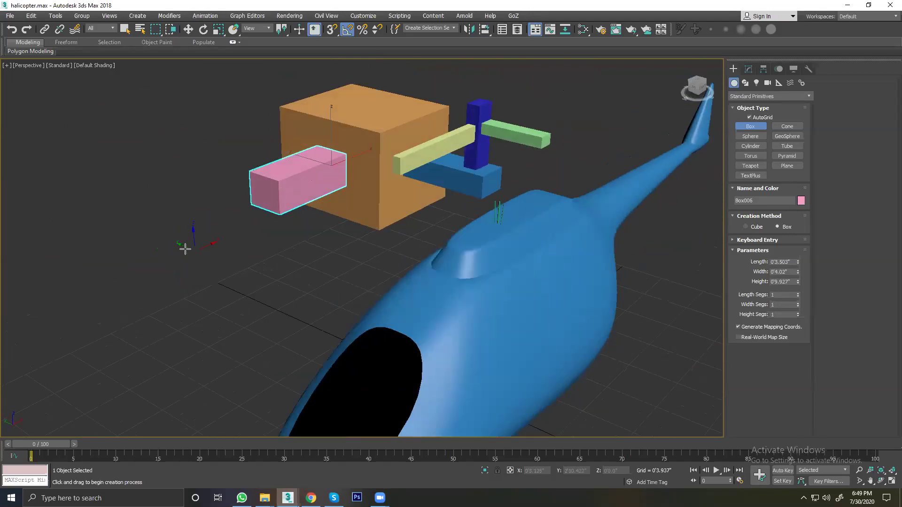
{"action": "left_click_drag", "start_coordinate": [190, 260], "coordinate": [283, 267]}
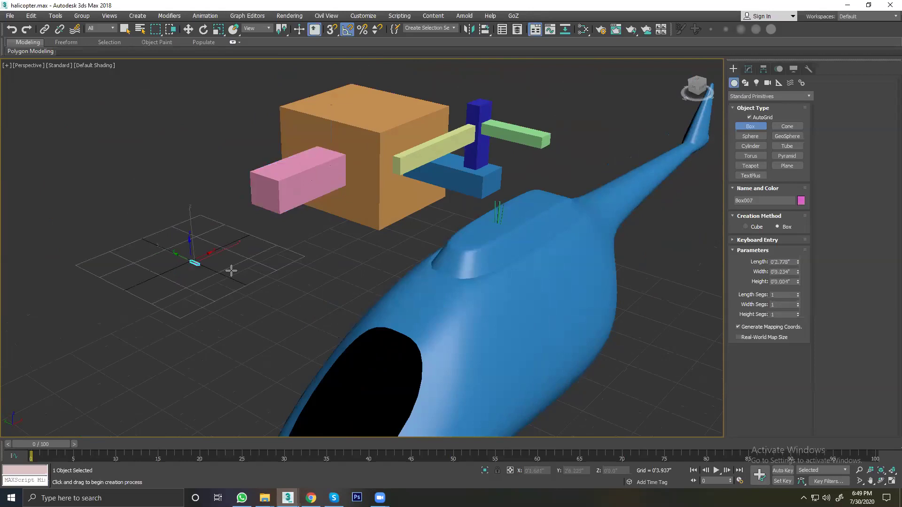
{"action": "left_click", "coordinate": [236, 156]}
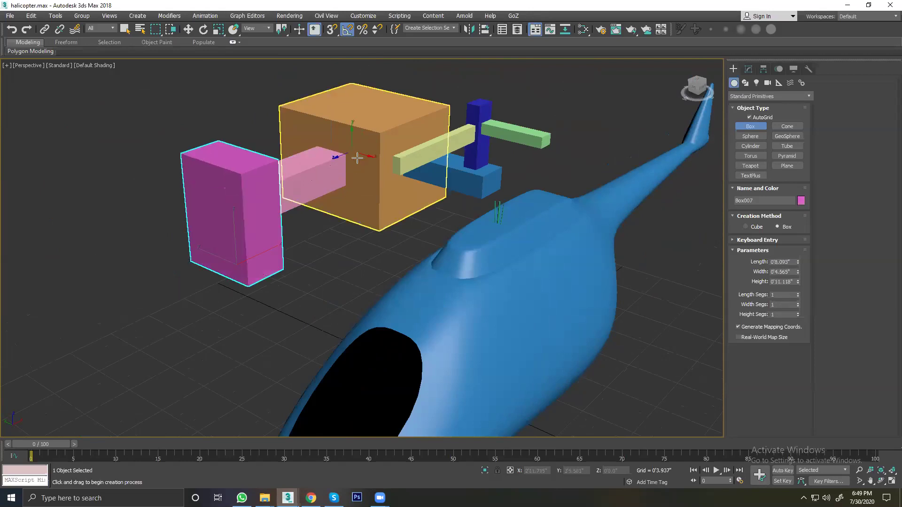
Step: Build two test boxes on the helicopter's nose surface
{"action": "middle_click_drag", "start_coordinate": [411, 229], "coordinate": [263, 193]}
{"action": "left_click_drag", "start_coordinate": [210, 271], "coordinate": [237, 299]}
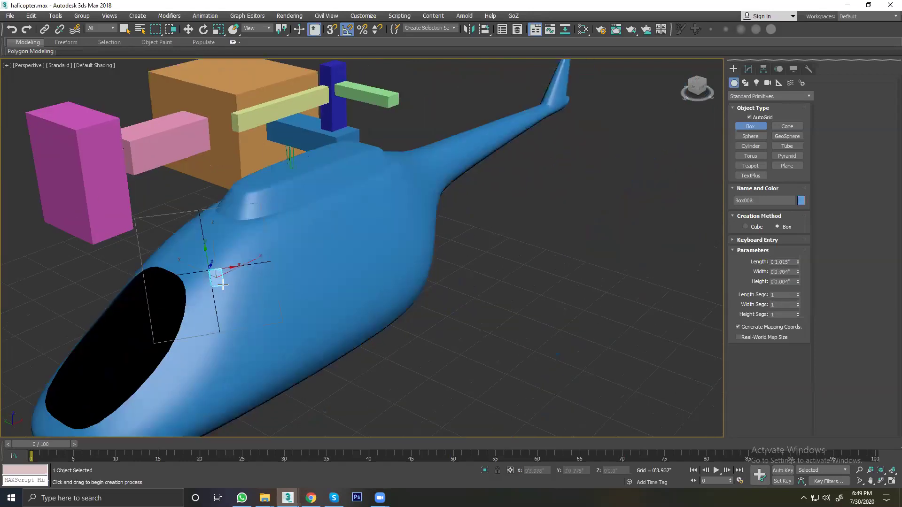
{"action": "left_click", "coordinate": [263, 235]}
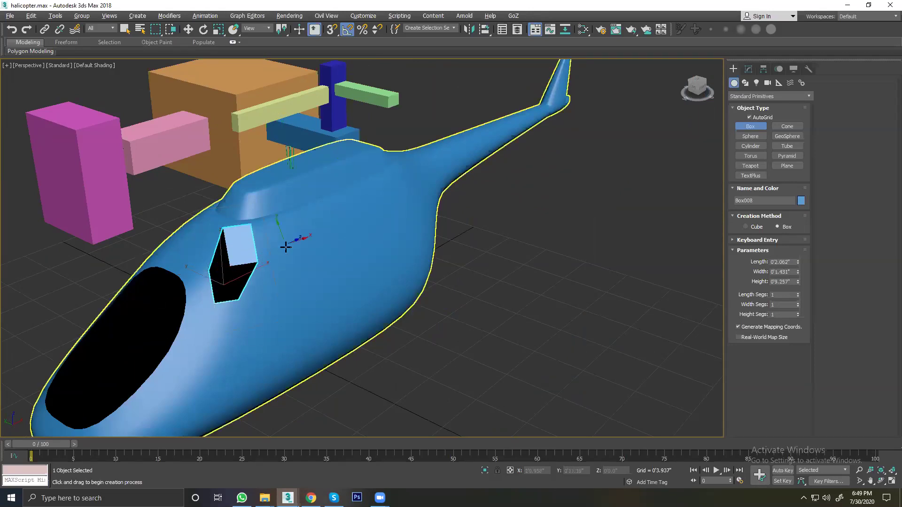
{"action": "scroll", "coordinate": [282, 244], "scroll_direction": "up", "scroll_amount": 5}
{"action": "scroll", "coordinate": [248, 280], "scroll_direction": "down", "scroll_amount": 5}
{"action": "left_click_drag", "start_coordinate": [195, 214], "coordinate": [221, 256]}
{"action": "left_click", "coordinate": [261, 249]}
Step: Add a thin stick box on the cockpit and a pink slab on the cockpit front
{"action": "scroll", "coordinate": [262, 249], "scroll_direction": "down", "scroll_amount": 5}
{"action": "mouse_move", "coordinate": [262, 249]}
{"action": "middle_mouse_down", "text": "alt"}
{"action": "mouse_move", "coordinate": [175, 282]}
{"action": "mouse_move", "coordinate": [313, 281]}
{"action": "middle_mouse_up", "text": "alt"}
{"action": "scroll", "coordinate": [314, 281], "scroll_direction": "up", "scroll_amount": 5}
{"action": "left_click_drag", "start_coordinate": [317, 265], "coordinate": [334, 270]}
{"action": "left_click", "coordinate": [423, 305]}
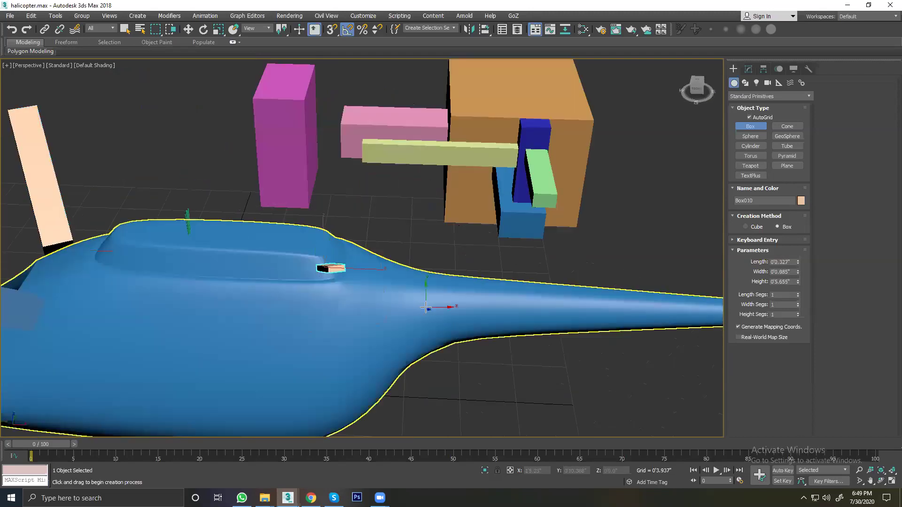
{"action": "middle_click_drag", "start_coordinate": [423, 305], "coordinate": [399, 293], "text": "alt"}
{"action": "left_click_drag", "start_coordinate": [407, 335], "coordinate": [423, 352]}
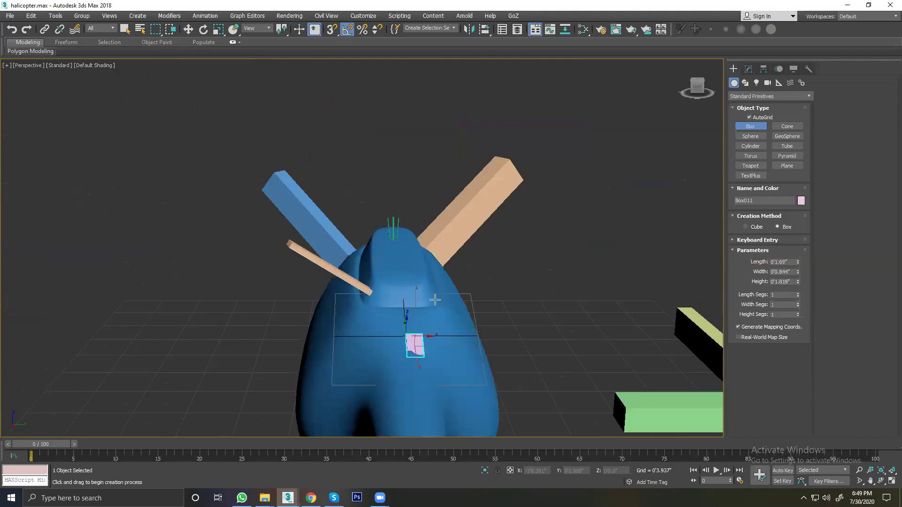
{"action": "left_click", "coordinate": [442, 330]}
Step: Stop box creation and select a group of the test boxes
{"action": "middle_click_drag", "start_coordinate": [441, 330], "coordinate": [423, 324], "text": "alt"}
{"action": "scroll", "coordinate": [422, 324], "scroll_direction": "down", "scroll_amount": 6}
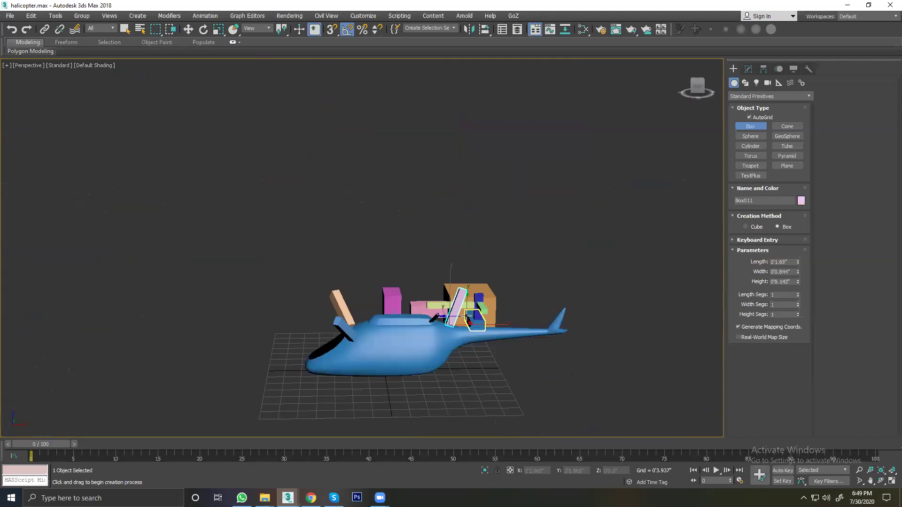
{"action": "scroll", "coordinate": [329, 281], "scroll_direction": "down", "scroll_amount": 2}
{"action": "mouse_move", "coordinate": [282, 263]}
{"action": "middle_mouse_down", "text": "alt"}
{"action": "mouse_move", "coordinate": [247, 235]}
{"action": "mouse_move", "coordinate": [330, 232]}
{"action": "middle_mouse_up", "text": "alt"}
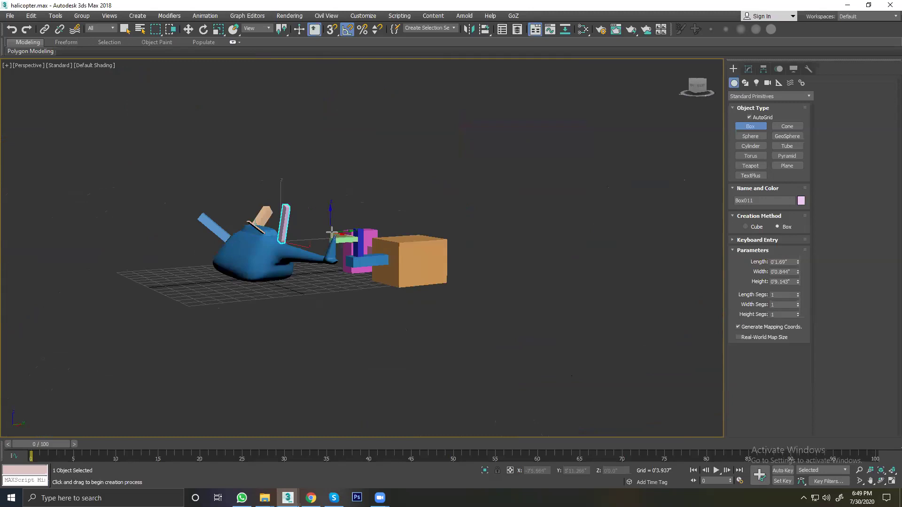
{"action": "right_click", "coordinate": [331, 232]}
{"action": "scroll", "coordinate": [382, 204], "scroll_direction": "up", "scroll_amount": 2}
{"action": "mouse_move", "coordinate": [382, 204]}
{"action": "middle_mouse_down", "text": "alt"}
{"action": "mouse_move", "coordinate": [365, 241]}
{"action": "mouse_move", "coordinate": [334, 239]}
{"action": "mouse_move", "coordinate": [354, 245]}
{"action": "mouse_move", "coordinate": [285, 221]}
{"action": "middle_mouse_up", "text": "alt"}
{"action": "left_click_drag", "start_coordinate": [461, 379], "coordinate": [462, 381]}
Step: Delete the test boxes, including the pink, orange and blue ones, and frame the helicopter body
{"action": "key", "text": "Delete"}
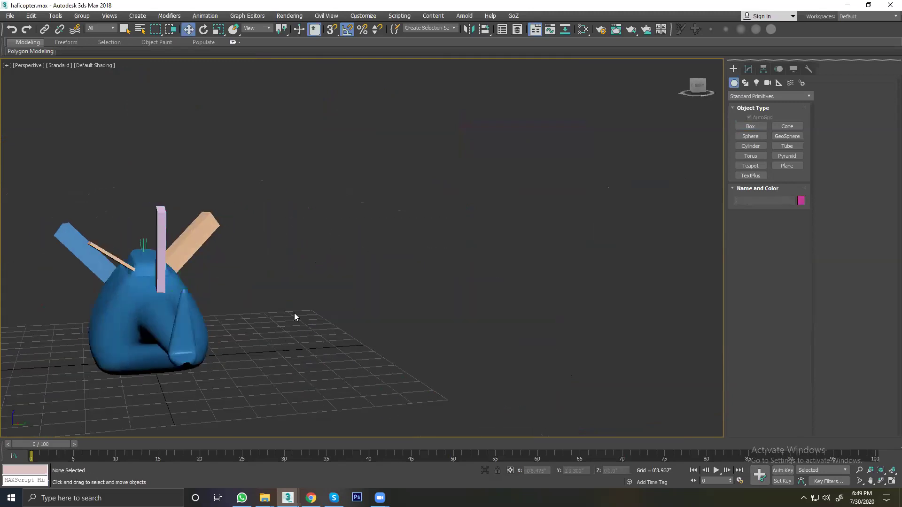
{"action": "left_click_drag", "start_coordinate": [189, 214], "coordinate": [189, 214]}
{"action": "key", "text": "Delete"}
{"action": "left_click_drag", "start_coordinate": [185, 183], "coordinate": [242, 239]}
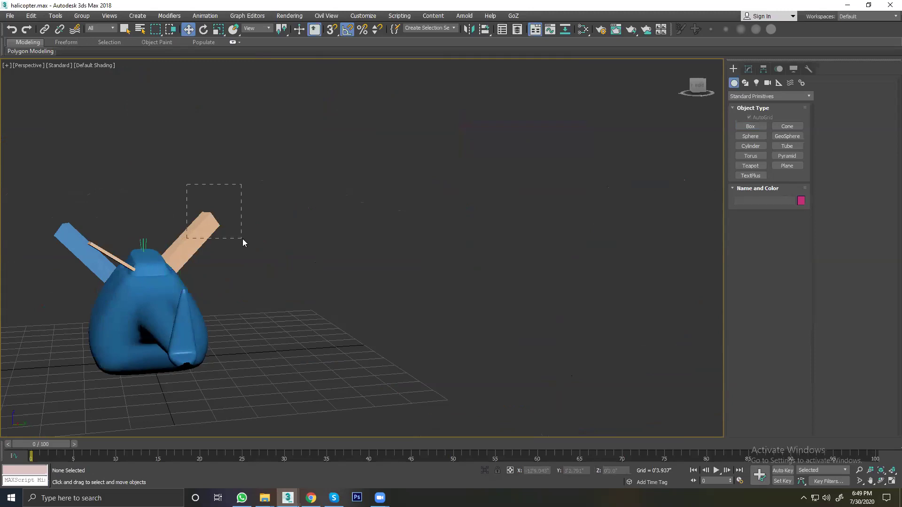
{"action": "key", "text": "Delete"}
{"action": "left_click_drag", "start_coordinate": [41, 204], "coordinate": [91, 258]}
{"action": "key", "text": "Delete"}
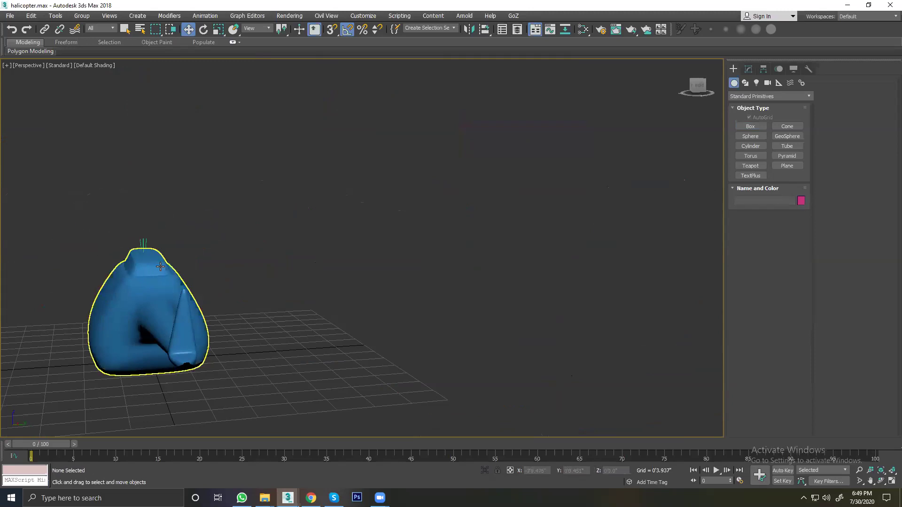
{"action": "left_click", "coordinate": [136, 263]}
{"action": "key", "text": "z"}
{"action": "mouse_move", "coordinate": [233, 253]}
{"action": "middle_mouse_down", "text": "alt"}
{"action": "mouse_move", "coordinate": [300, 270]}
{"action": "mouse_move", "coordinate": [186, 187]}
{"action": "middle_mouse_up", "text": "alt"}
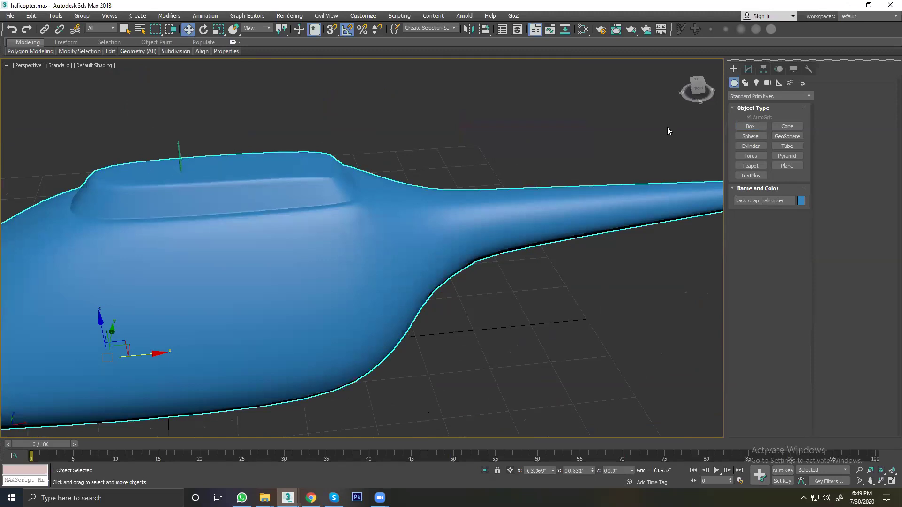
Step: Draw a pink test cylinder above the helicopter body
{"action": "left_click", "coordinate": [749, 149]}
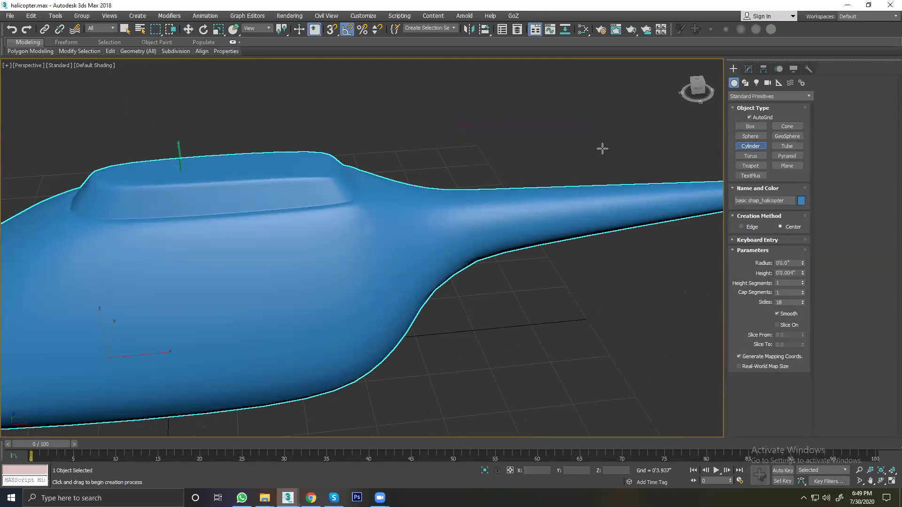
{"action": "middle_click_drag", "start_coordinate": [202, 169], "coordinate": [201, 208], "text": "alt"}
{"action": "scroll", "coordinate": [187, 234], "scroll_direction": "up", "scroll_amount": 3}
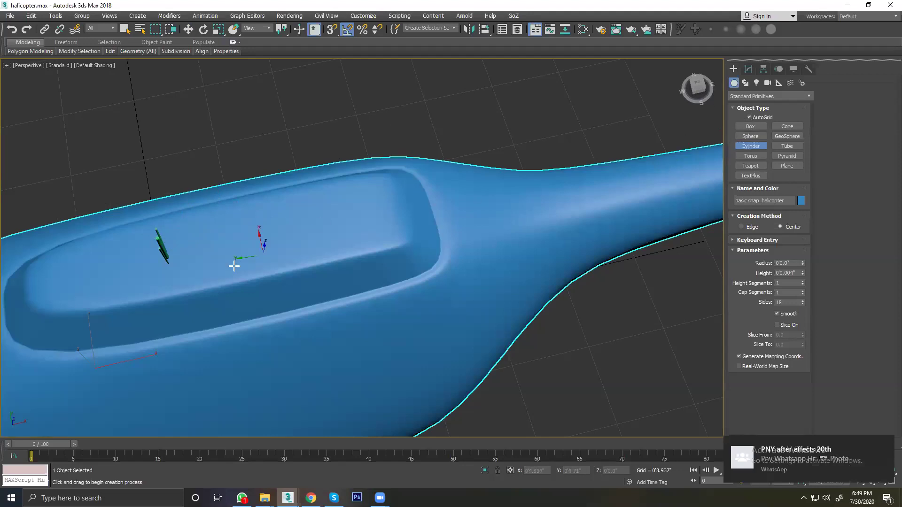
{"action": "left_click_drag", "start_coordinate": [215, 125], "coordinate": [254, 125]}
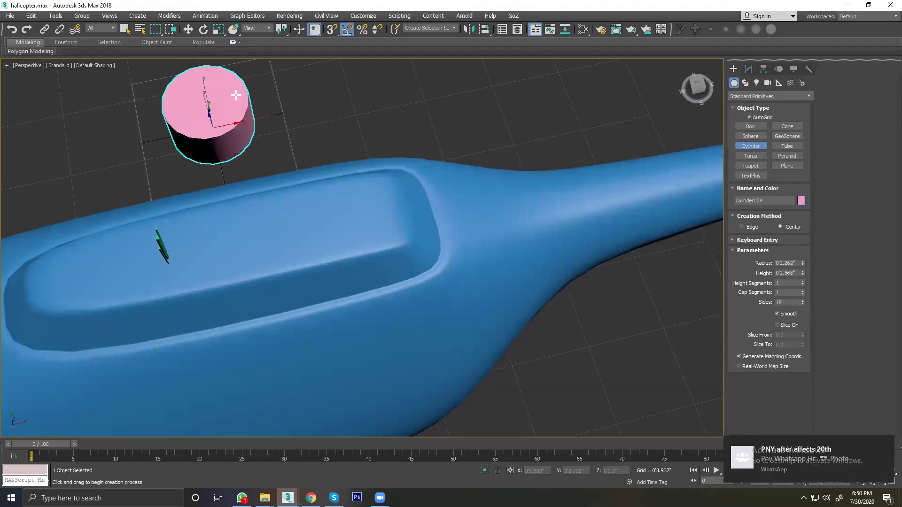
{"action": "left_click", "coordinate": [296, 105]}
{"action": "key", "text": "w"}
{"action": "left_click", "coordinate": [423, 118]}
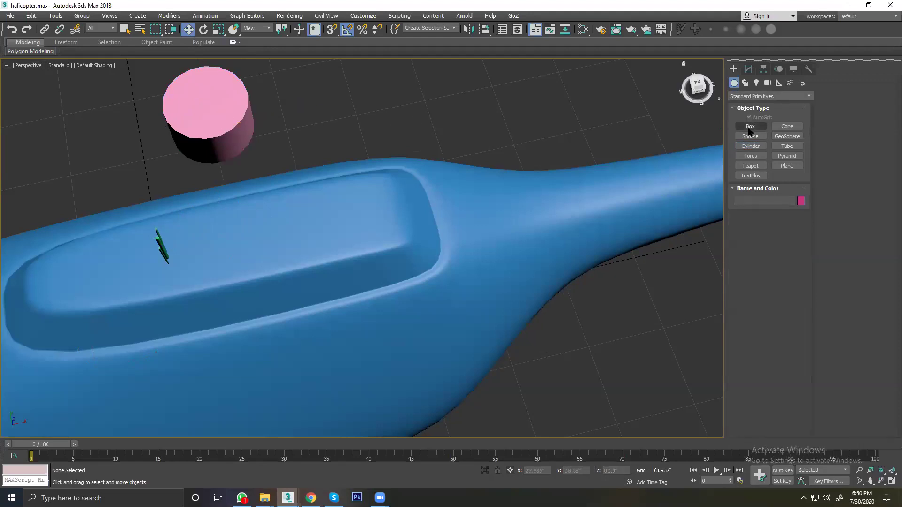
Step: Select the pink cylinder and delete it
{"action": "left_click", "coordinate": [750, 146]}
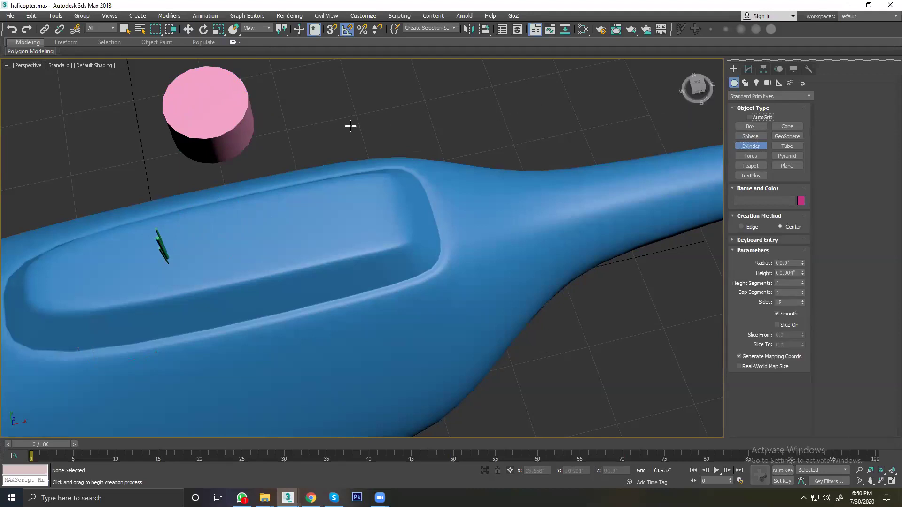
{"action": "key", "text": "w"}
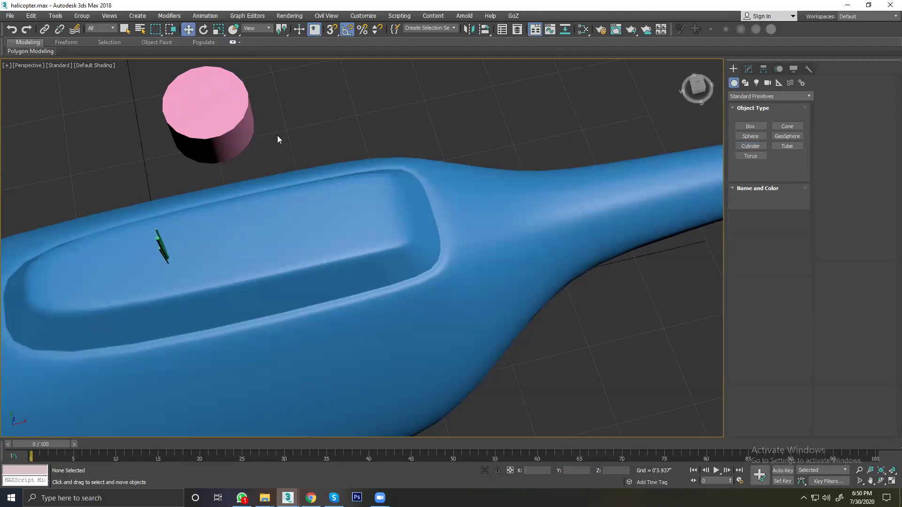
{"action": "left_click", "coordinate": [198, 115]}
{"action": "key", "text": "Delete"}
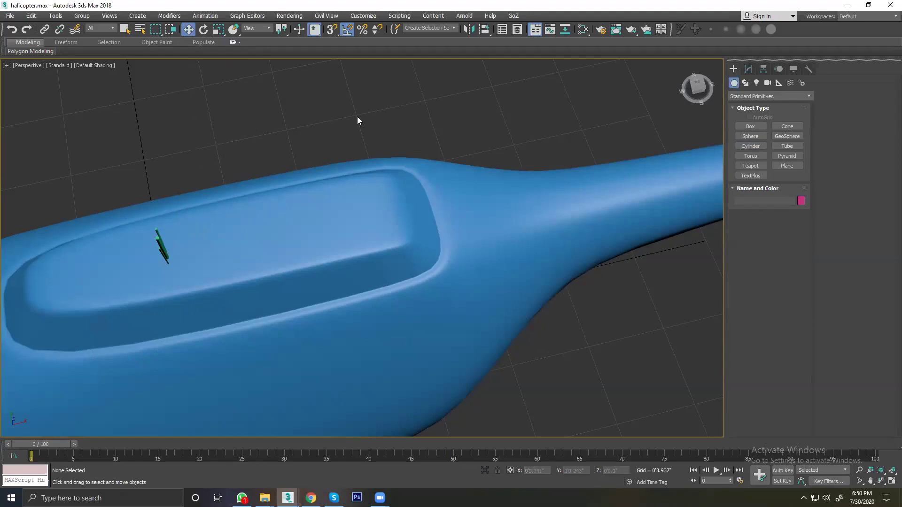
Step: With AutoGrid, draw a red cylinder on the cockpit roof and sink it into the roof
{"action": "left_click", "coordinate": [754, 146]}
{"action": "left_click", "coordinate": [750, 117]}
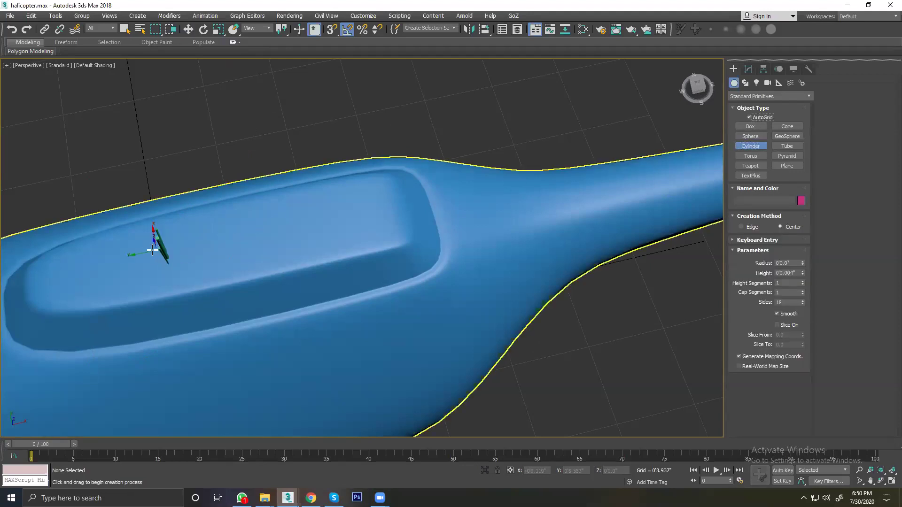
{"action": "left_click_drag", "start_coordinate": [143, 255], "coordinate": [164, 275]}
{"action": "left_click", "coordinate": [161, 253]}
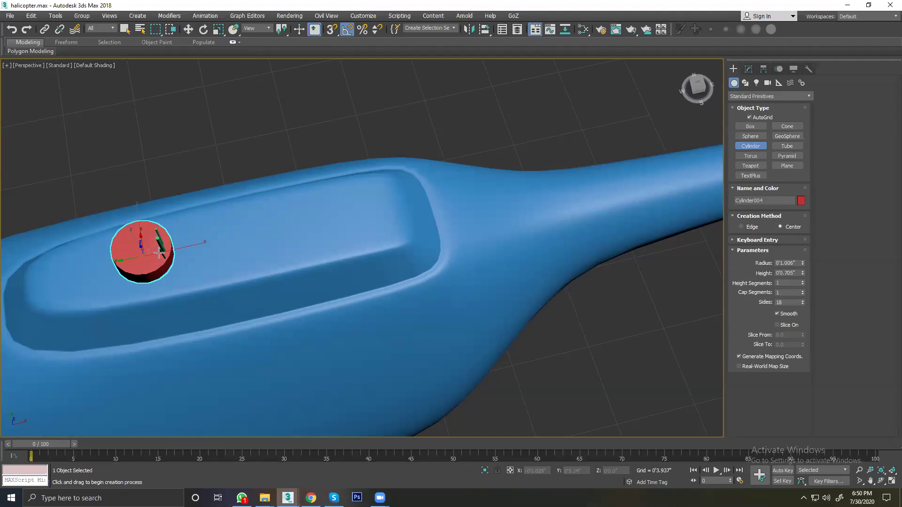
{"action": "key", "text": "w"}
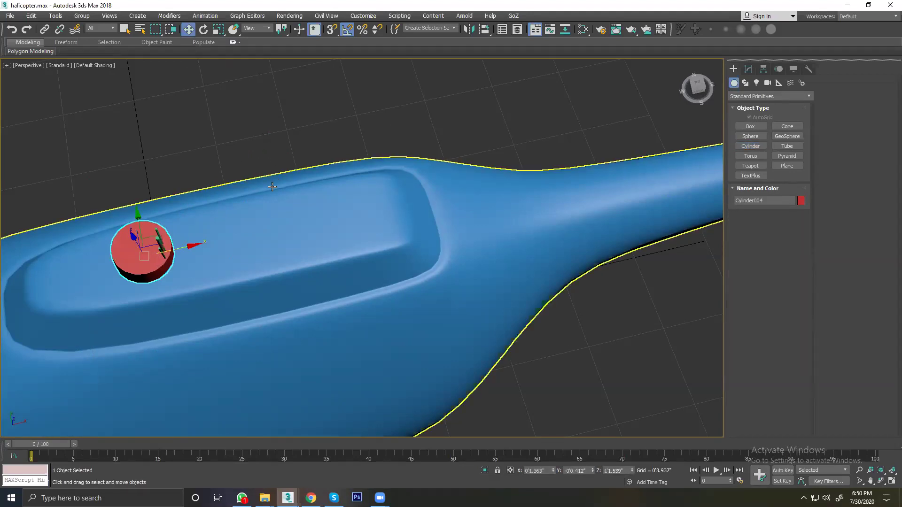
{"action": "key", "text": "z"}
{"action": "scroll", "coordinate": [280, 188], "scroll_direction": "down", "scroll_amount": 3}
{"action": "middle_click_drag", "start_coordinate": [279, 188], "coordinate": [311, 200], "text": "alt"}
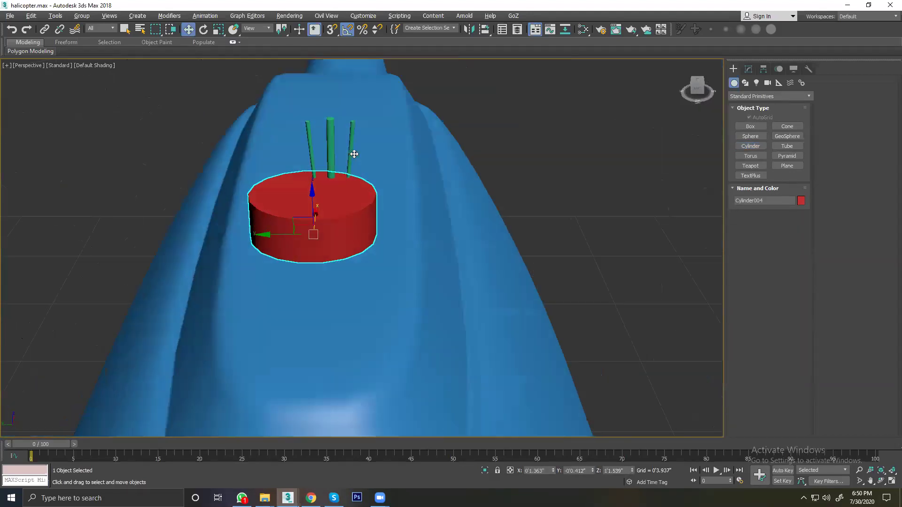
{"action": "left_click_drag", "start_coordinate": [311, 200], "coordinate": [311, 215]}
Step: Move the green rotor-shaft rods aside off the roof
{"action": "mouse_move", "coordinate": [311, 215]}
{"action": "middle_mouse_down", "text": "alt"}
{"action": "mouse_move", "coordinate": [196, 256]}
{"action": "mouse_move", "coordinate": [225, 288]}
{"action": "middle_mouse_up", "text": "alt"}
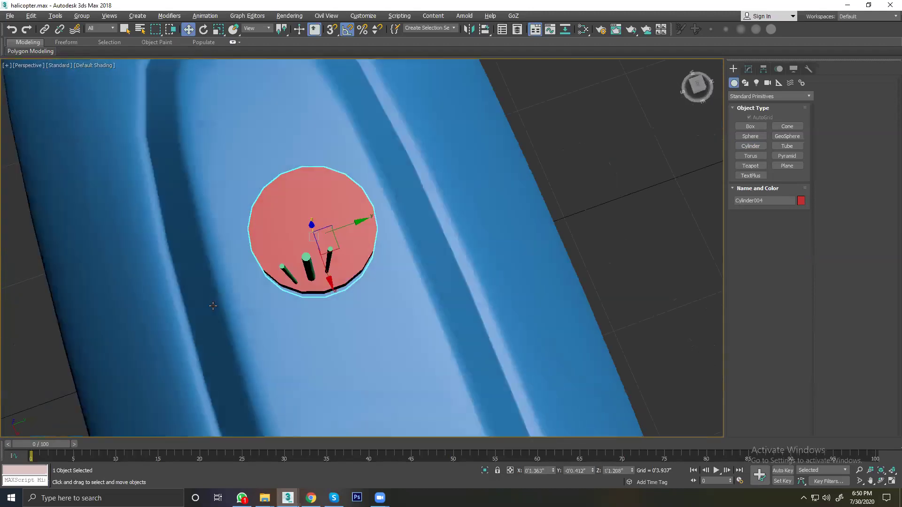
{"action": "left_click", "coordinate": [288, 239]}
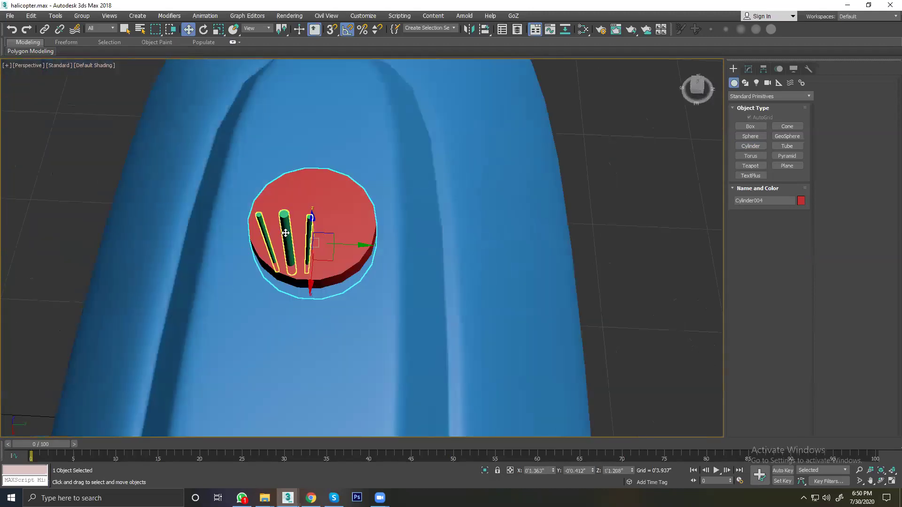
{"action": "scroll", "coordinate": [307, 247], "scroll_direction": "down", "scroll_amount": 4}
{"action": "left_click_drag", "start_coordinate": [307, 247], "coordinate": [510, 251]}
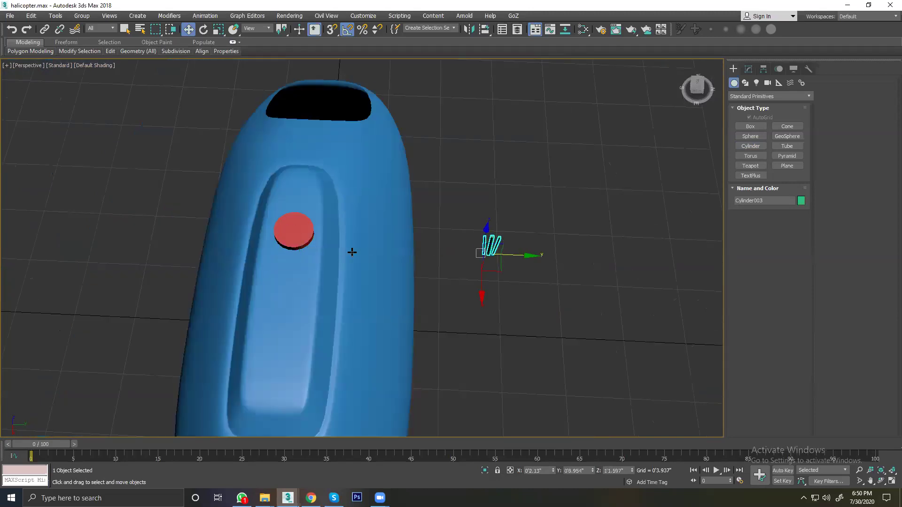
Step: Select the red cylinder and zoom onto it in Top view
{"action": "left_click", "coordinate": [306, 230]}
{"action": "key", "text": "t"}
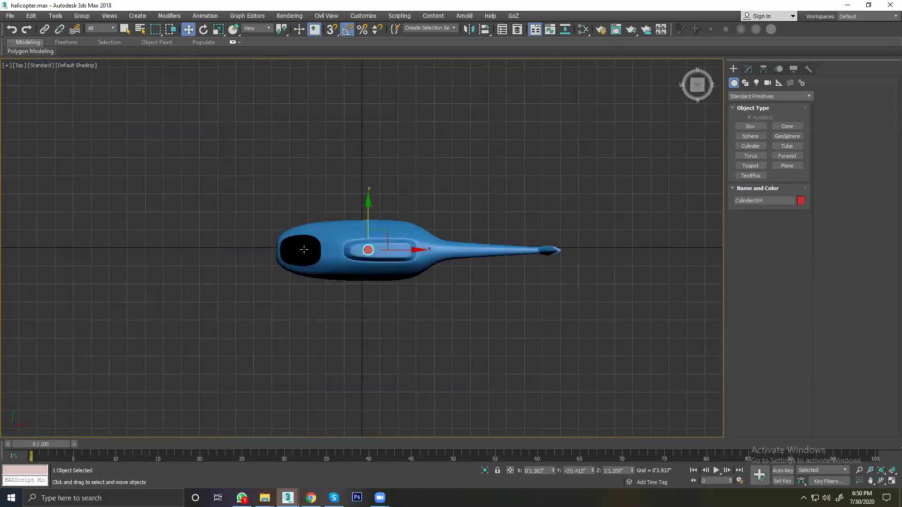
{"action": "scroll", "coordinate": [360, 249], "scroll_direction": "up", "scroll_amount": 4}
{"action": "scroll", "coordinate": [360, 249], "scroll_direction": "up", "scroll_amount": 5}
{"action": "scroll", "coordinate": [360, 249], "scroll_direction": "up", "scroll_amount": 3}
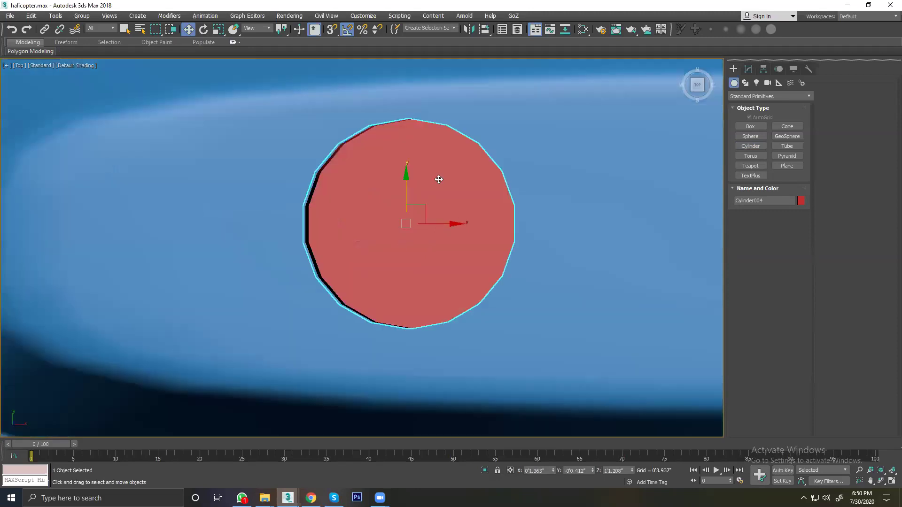
{"action": "middle_click_drag", "start_coordinate": [413, 228], "coordinate": [325, 230]}
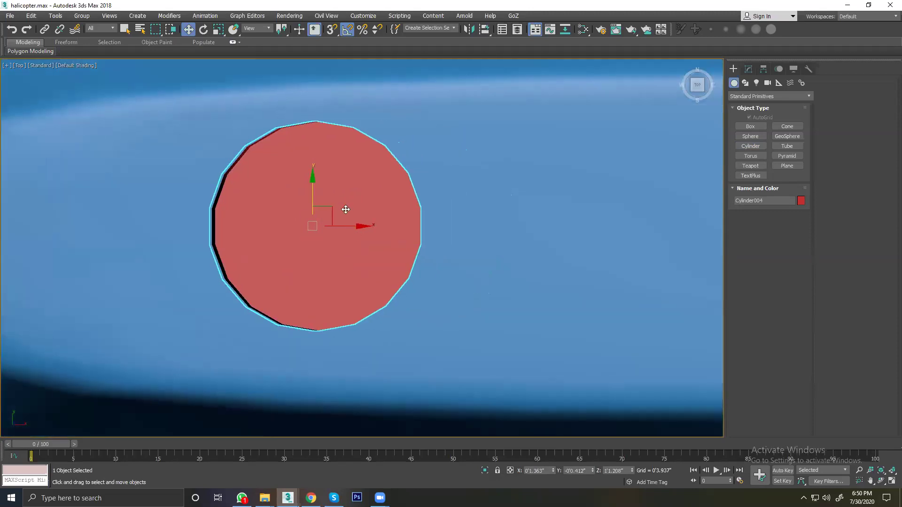
{"action": "scroll", "coordinate": [357, 237], "scroll_direction": "down", "scroll_amount": 1}
{"action": "scroll", "coordinate": [338, 233], "scroll_direction": "down", "scroll_amount": 3}
{"action": "scroll", "coordinate": [328, 230], "scroll_direction": "up", "scroll_amount": 3}
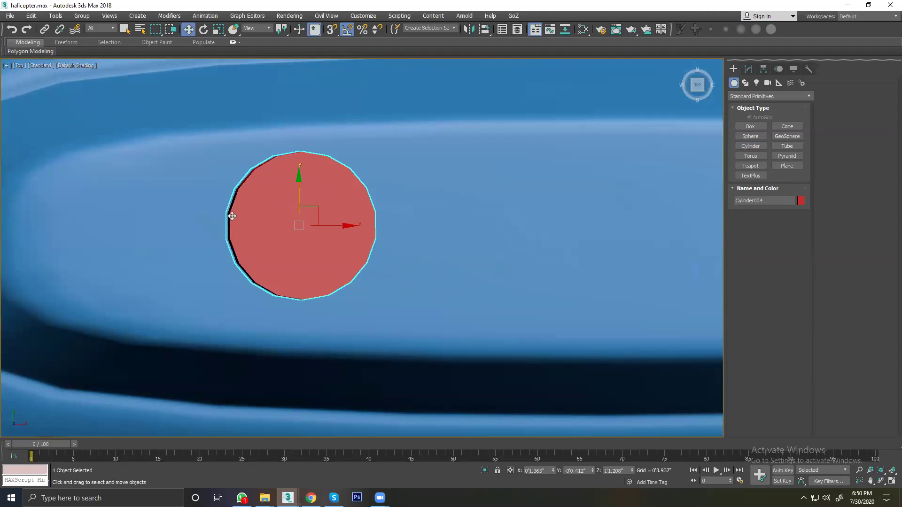
Step: Delete the red cylinder and reselect the helicopter body
{"action": "right_click", "coordinate": [308, 217]}
{"action": "left_click", "coordinate": [316, 234]}
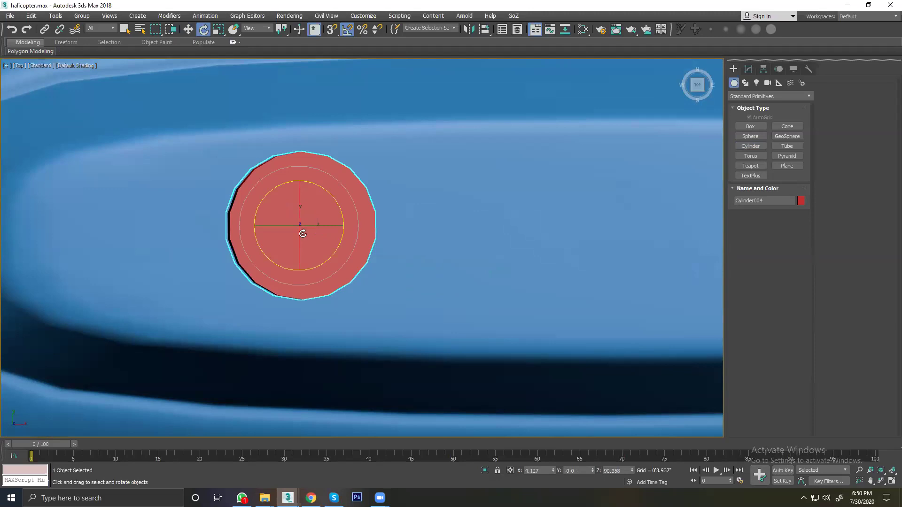
{"action": "key", "text": "Delete"}
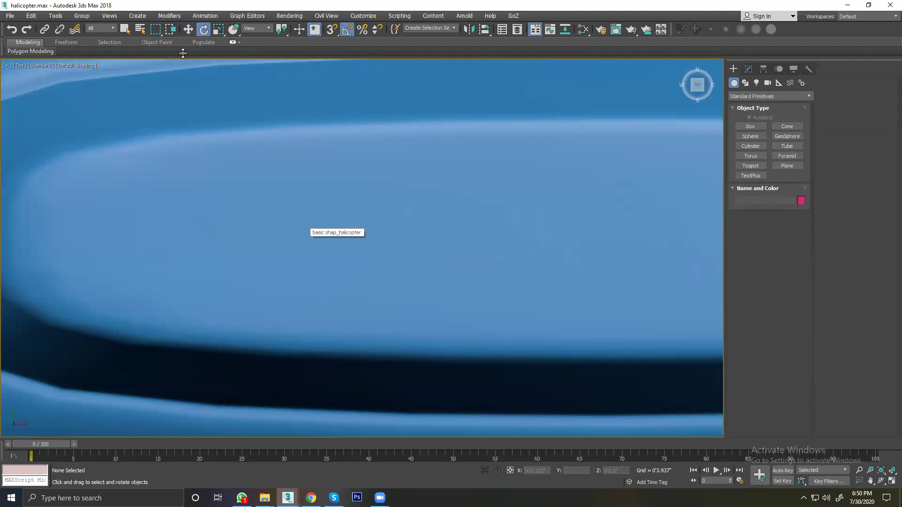
{"action": "left_click", "coordinate": [187, 29]}
{"action": "left_click", "coordinate": [324, 237]}
Step: Show the helicopter body in Front view as wireframe, framed on the roof
{"action": "middle_click_drag", "start_coordinate": [324, 236], "coordinate": [340, 158], "text": "alt"}
{"action": "scroll", "coordinate": [340, 214], "scroll_direction": "down", "scroll_amount": 2}
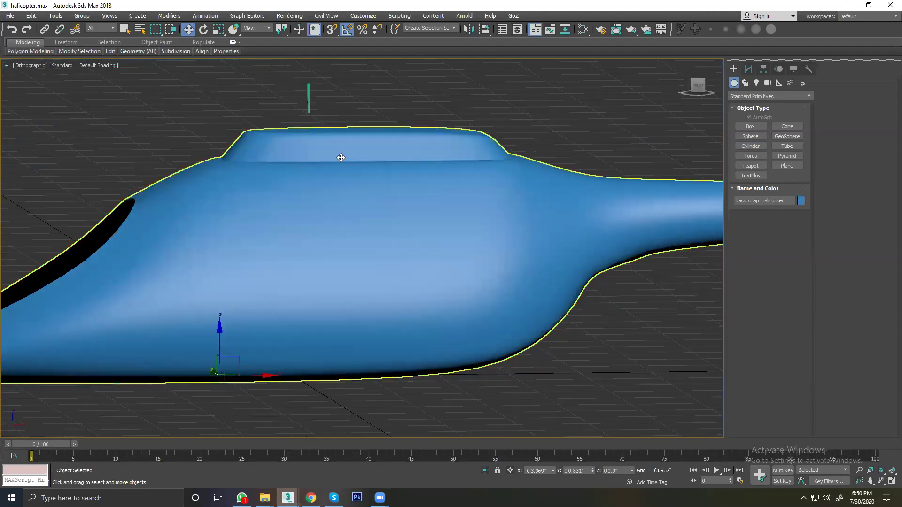
{"action": "key", "text": "f"}
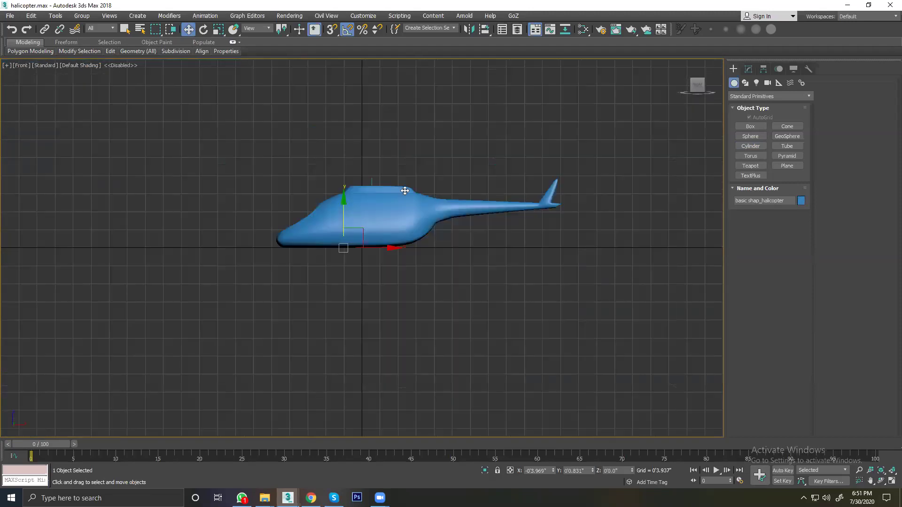
{"action": "scroll", "coordinate": [405, 191], "scroll_direction": "up", "scroll_amount": 5}
{"action": "scroll", "coordinate": [365, 191], "scroll_direction": "down", "scroll_amount": 2}
{"action": "middle_click_drag", "start_coordinate": [298, 173], "coordinate": [374, 175]}
{"action": "left_click", "coordinate": [272, 195]}
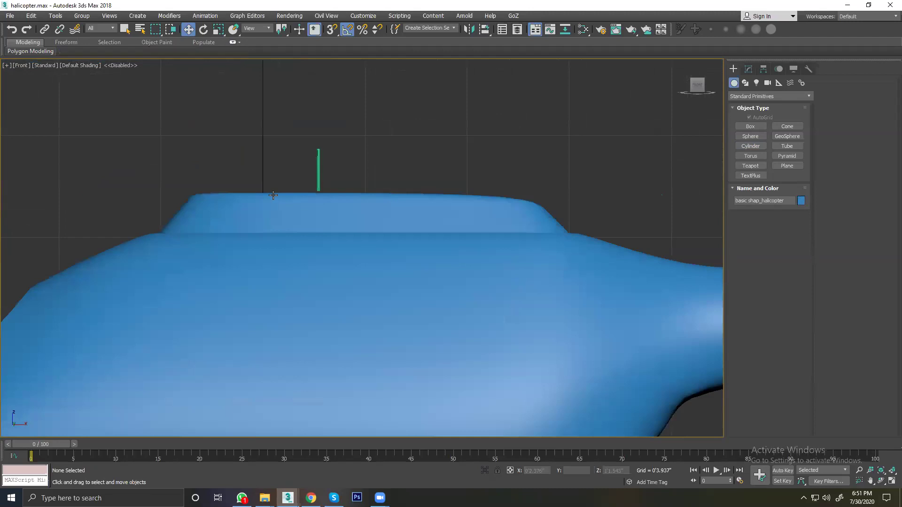
{"action": "left_click", "coordinate": [421, 219]}
{"action": "key", "text": "F3"}
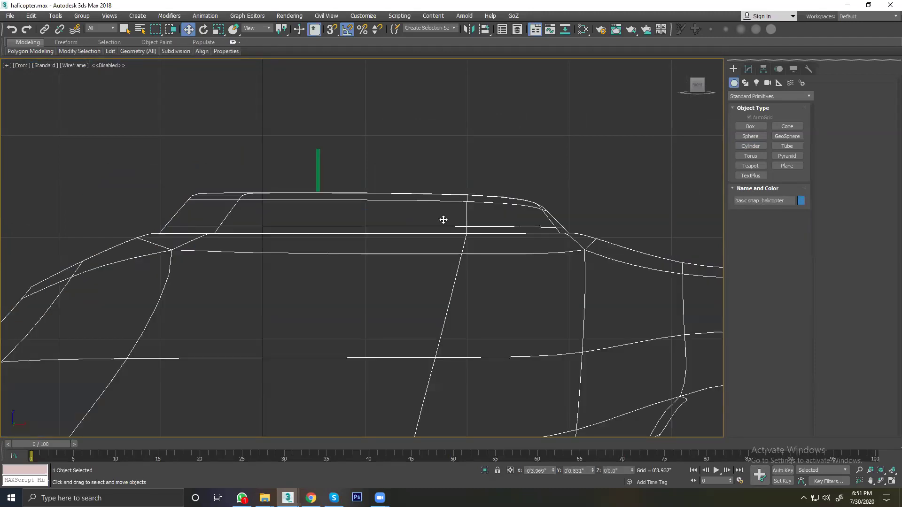
Step: Select the 11 roof-top vertices and scale them flatter along Y
{"action": "left_click", "coordinate": [748, 69]}
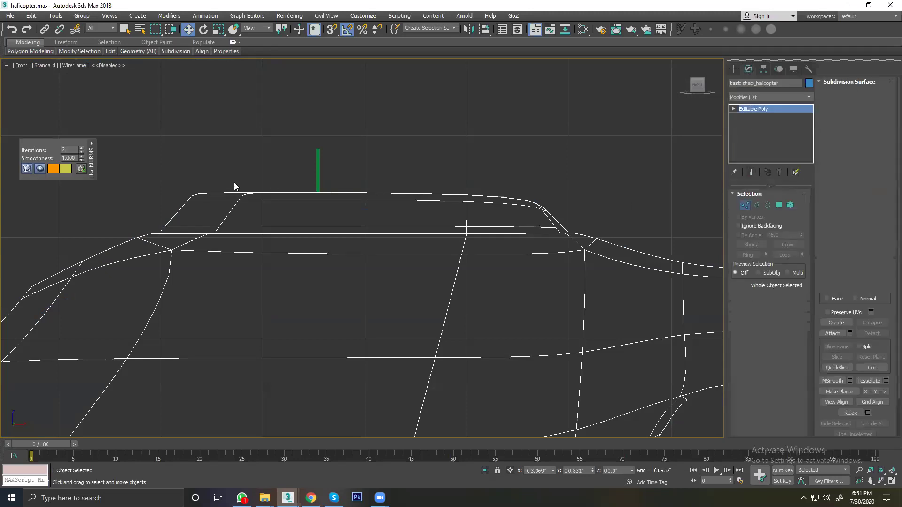
{"action": "key", "text": "1"}
{"action": "left_click_drag", "start_coordinate": [143, 159], "coordinate": [510, 212]}
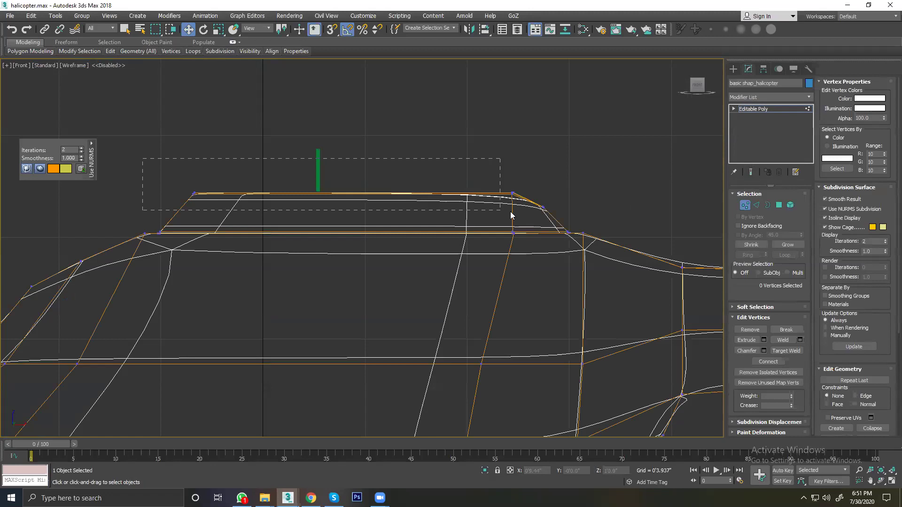
{"action": "left_click_drag", "start_coordinate": [510, 211], "coordinate": [525, 211]}
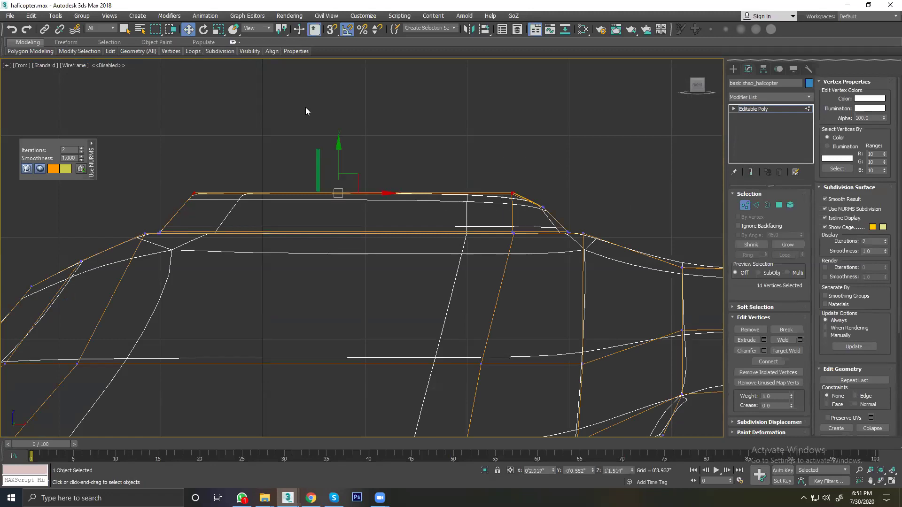
{"action": "left_click", "coordinate": [218, 29]}
{"action": "left_click_drag", "start_coordinate": [338, 140], "coordinate": [344, 222]}
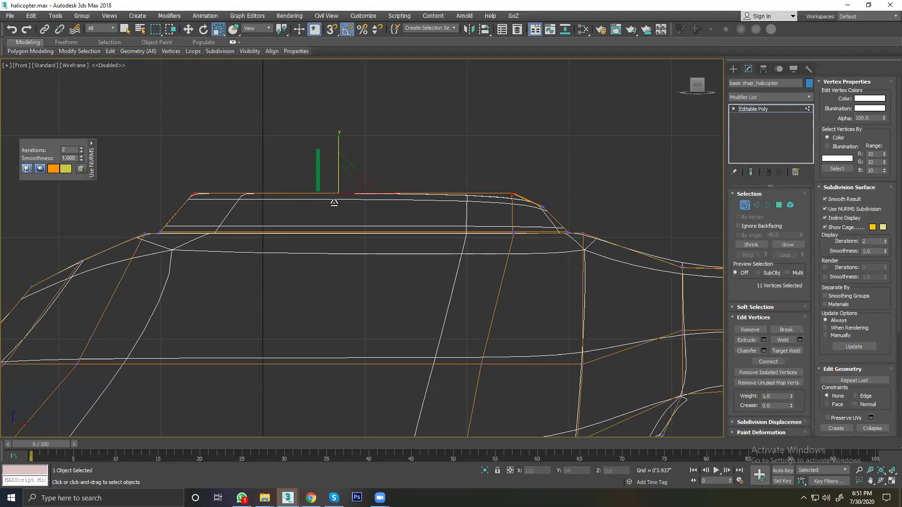
{"action": "left_click", "coordinate": [189, 29]}
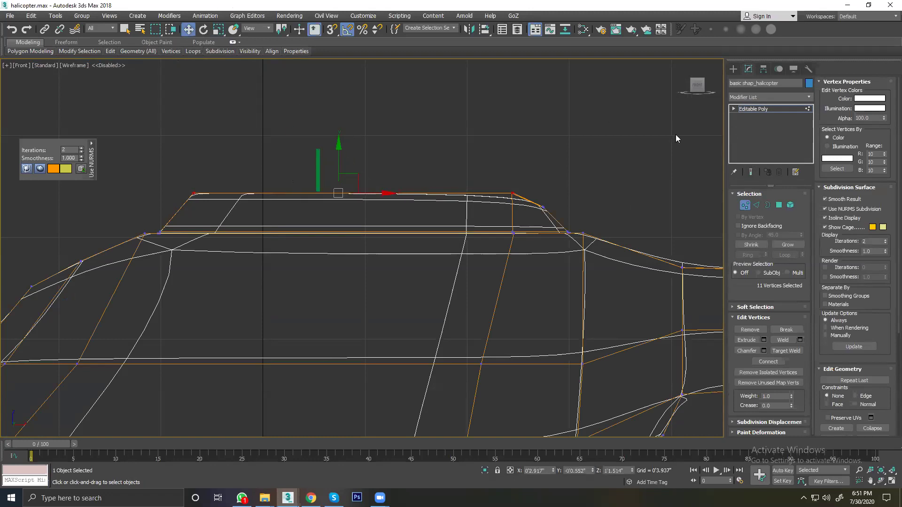
{"action": "left_click", "coordinate": [744, 205]}
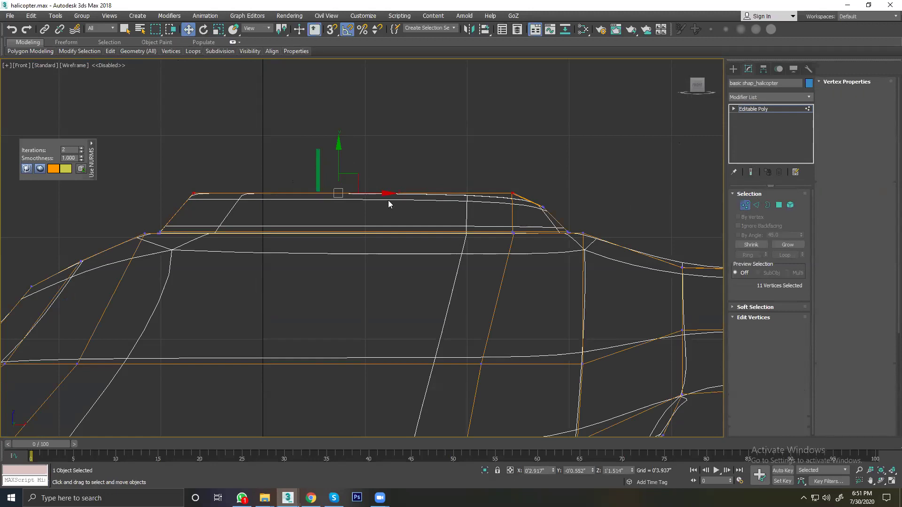
Step: Return to a shaded Perspective view looking down on the helicopter
{"action": "left_click", "coordinate": [358, 221]}
{"action": "key", "text": "p"}
{"action": "middle_click_drag", "start_coordinate": [315, 236], "coordinate": [286, 249], "text": "alt"}
{"action": "scroll", "coordinate": [307, 238], "scroll_direction": "up", "scroll_amount": 4}
{"action": "key", "text": "F3"}
{"action": "scroll", "coordinate": [267, 210], "scroll_direction": "up", "scroll_amount": 3}
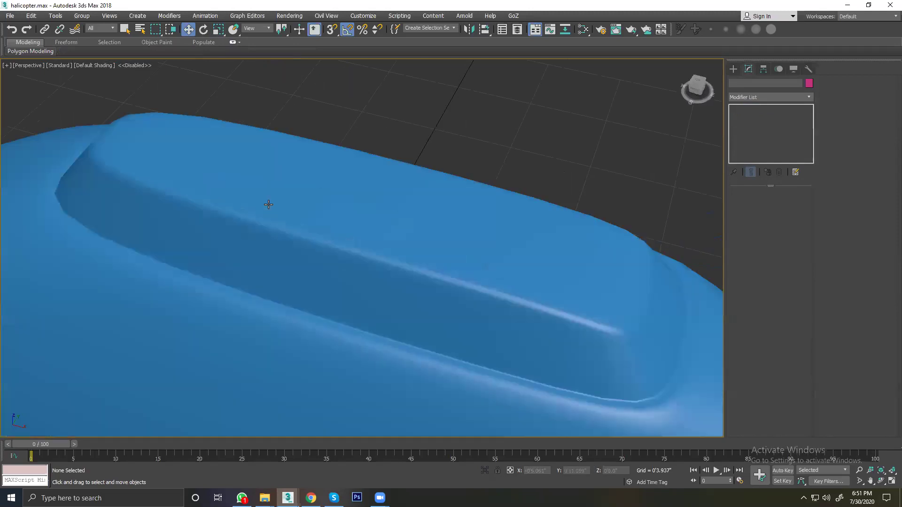
Step: Close in on the selected body's roof with Edged Faces shown
{"action": "left_click", "coordinate": [286, 194]}
{"action": "mouse_move", "coordinate": [329, 177]}
{"action": "middle_mouse_down", "text": "alt"}
{"action": "mouse_move", "coordinate": [295, 225]}
{"action": "mouse_move", "coordinate": [303, 296]}
{"action": "middle_mouse_up", "text": "alt"}
{"action": "scroll", "coordinate": [302, 159], "scroll_direction": "up", "scroll_amount": 5}
{"action": "scroll", "coordinate": [302, 159], "scroll_direction": "down", "scroll_amount": 5}
{"action": "middle_click_drag", "start_coordinate": [306, 185], "coordinate": [331, 209]}
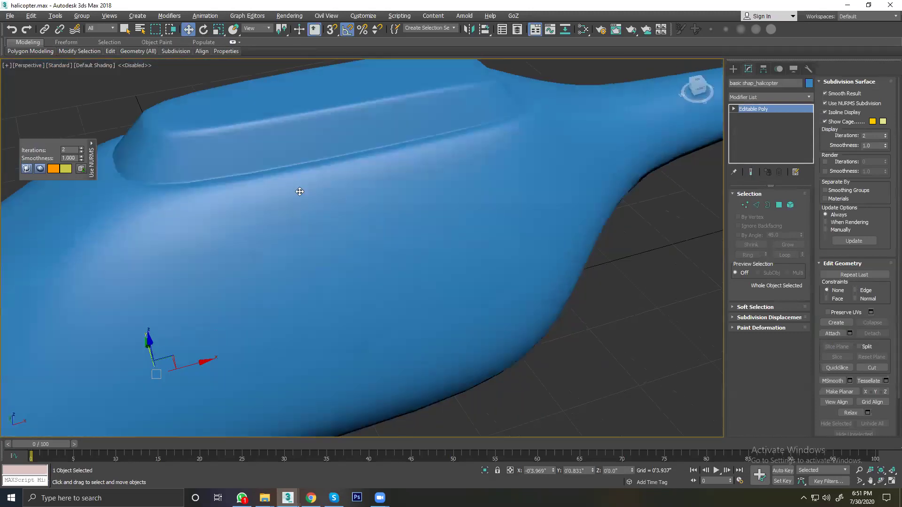
{"action": "key", "text": "F4"}
{"action": "middle_click_drag", "start_coordinate": [305, 220], "coordinate": [304, 250]}
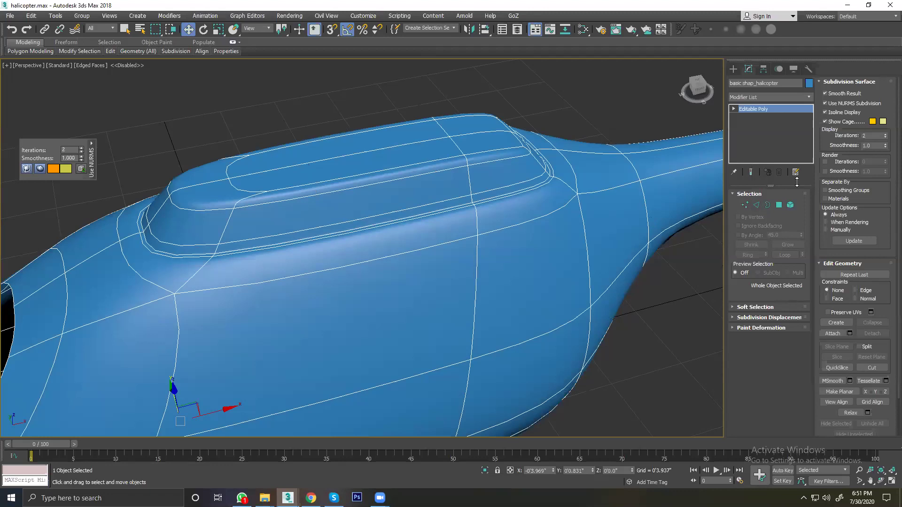
Step: Turn off NURMS Subdivision on the body and enter edge editing
{"action": "left_click", "coordinate": [825, 104]}
{"action": "left_click", "coordinate": [825, 104]}
{"action": "left_click", "coordinate": [258, 142]}
{"action": "left_click", "coordinate": [389, 239]}
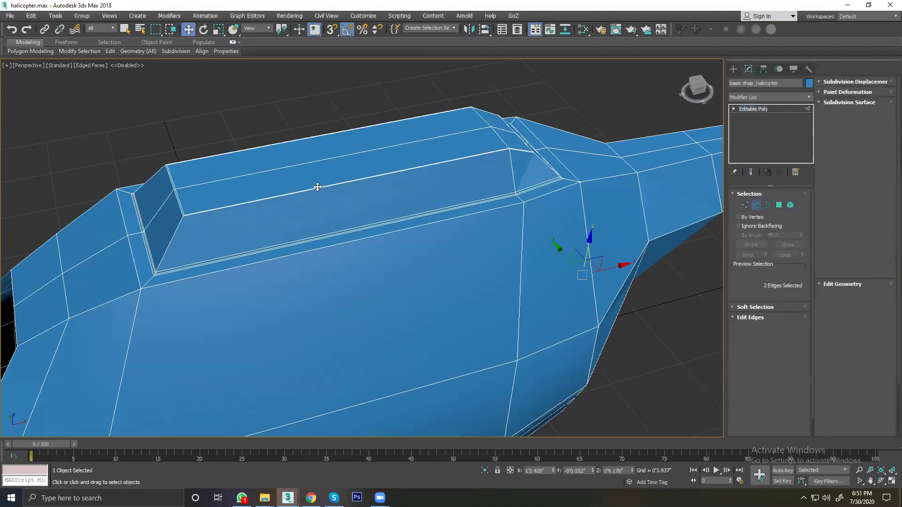
{"action": "left_click", "coordinate": [317, 187]}
{"action": "left_click", "coordinate": [209, 127]}
{"action": "key", "text": "alt+f"}
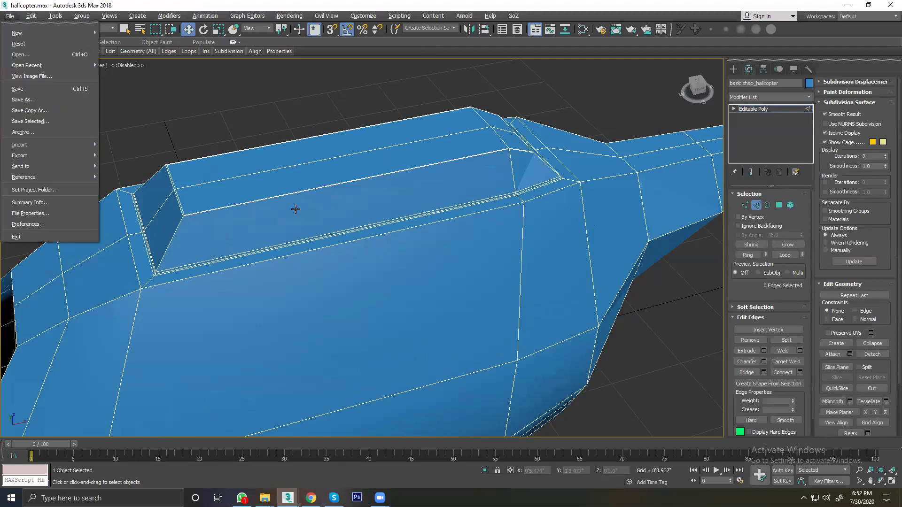
{"action": "key", "text": "s"}
{"action": "key", "text": "alt+f"}
{"action": "key", "text": "Escape"}
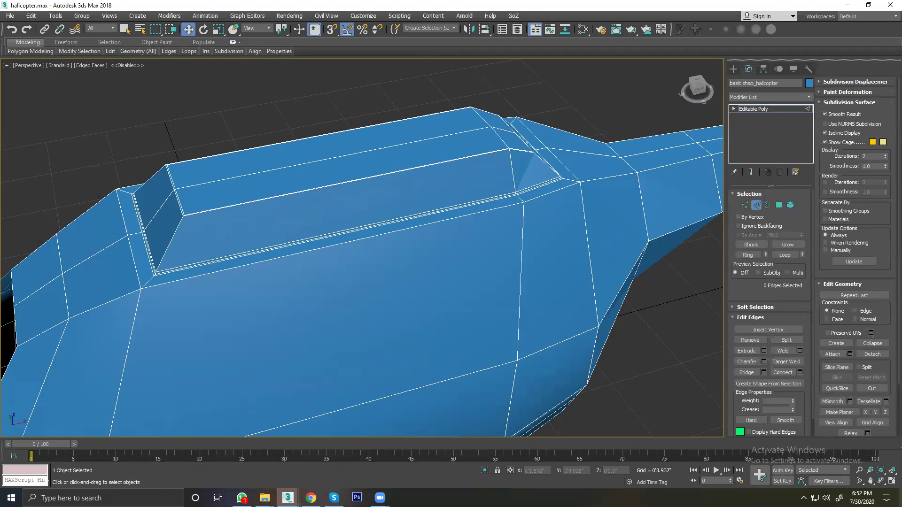
Step: Loop-select the edge ring across the hull and slide it toward the nose with Edge constraints
{"action": "left_click", "coordinate": [283, 203]}
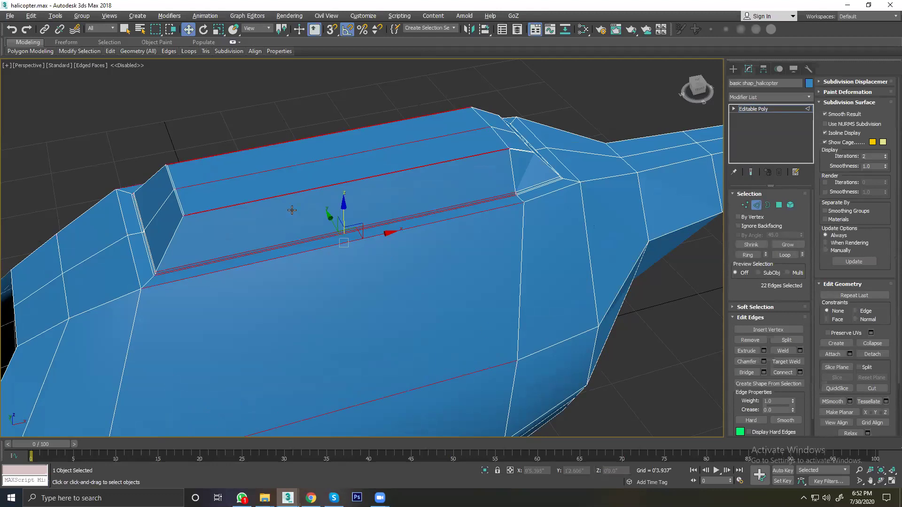
{"action": "key", "text": "ctrl+shift+e"}
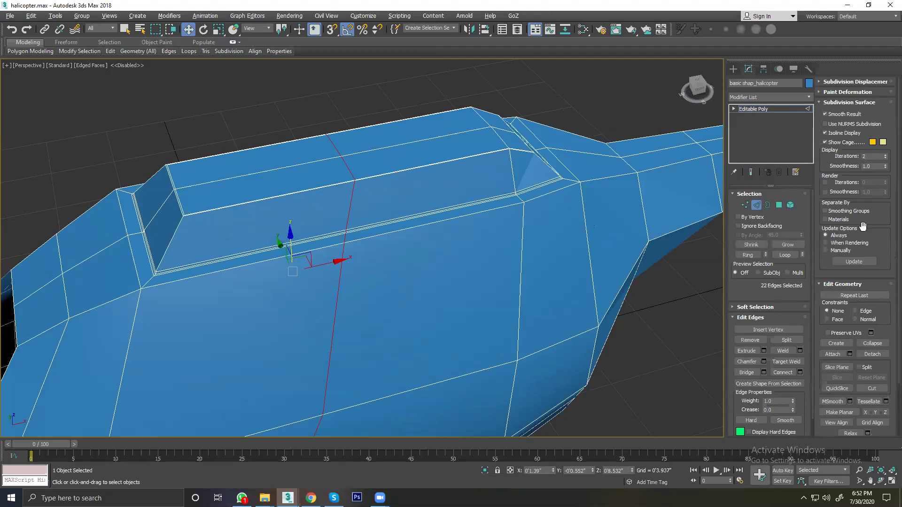
{"action": "left_click", "coordinate": [856, 311]}
{"action": "left_click_drag", "start_coordinate": [332, 264], "coordinate": [245, 282]}
{"action": "left_click_drag", "start_coordinate": [250, 282], "coordinate": [175, 286]}
{"action": "scroll", "coordinate": [212, 272], "scroll_direction": "down", "scroll_amount": 5}
{"action": "mouse_move", "coordinate": [212, 273]}
{"action": "middle_mouse_down", "text": "alt"}
{"action": "mouse_move", "coordinate": [264, 273]}
{"action": "mouse_move", "coordinate": [287, 251]}
{"action": "middle_mouse_up", "text": "alt"}
{"action": "scroll", "coordinate": [294, 246], "scroll_direction": "up", "scroll_amount": 5}
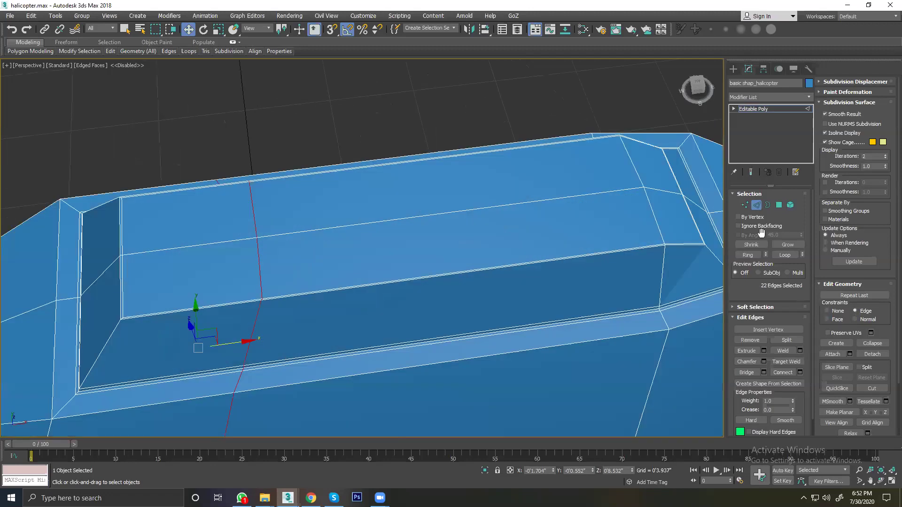
Step: In Vertex mode, select a vertex on the roof's flat top and orbit around it
{"action": "left_click", "coordinate": [744, 207]}
{"action": "left_click", "coordinate": [256, 237]}
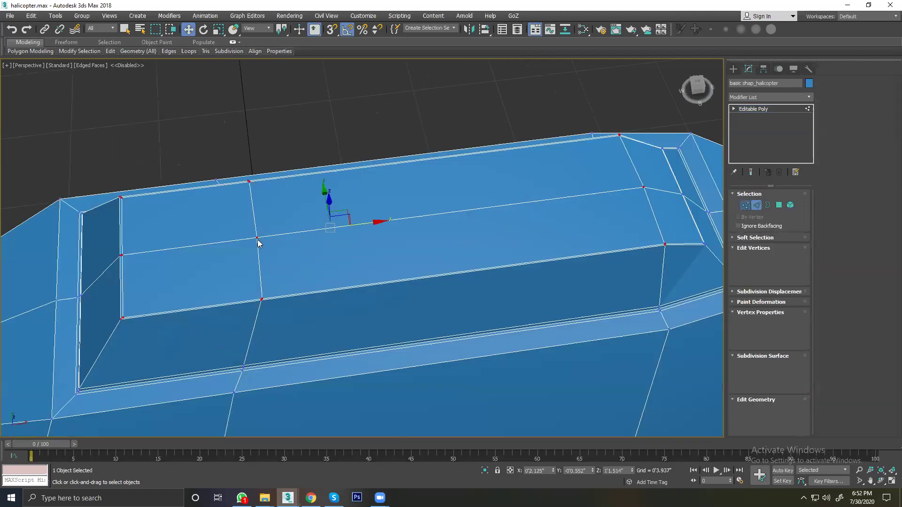
{"action": "scroll", "coordinate": [343, 251], "scroll_direction": "up", "scroll_amount": 5}
{"action": "scroll", "coordinate": [338, 251], "scroll_direction": "up", "scroll_amount": 3}
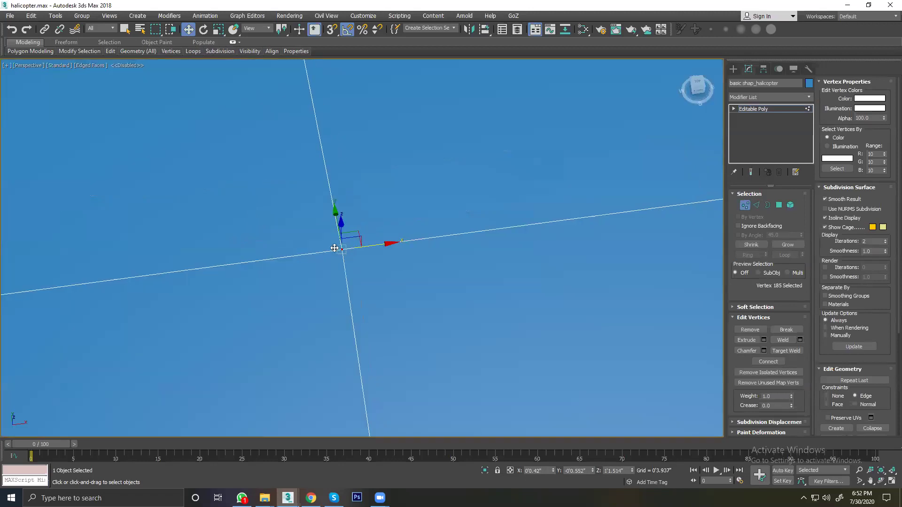
{"action": "scroll", "coordinate": [344, 250], "scroll_direction": "down", "scroll_amount": 5}
{"action": "mouse_move", "coordinate": [347, 249]}
{"action": "middle_mouse_down", "text": "alt"}
{"action": "mouse_move", "coordinate": [264, 255]}
{"action": "mouse_move", "coordinate": [333, 279]}
{"action": "mouse_move", "coordinate": [380, 265]}
{"action": "middle_mouse_up", "text": "alt"}
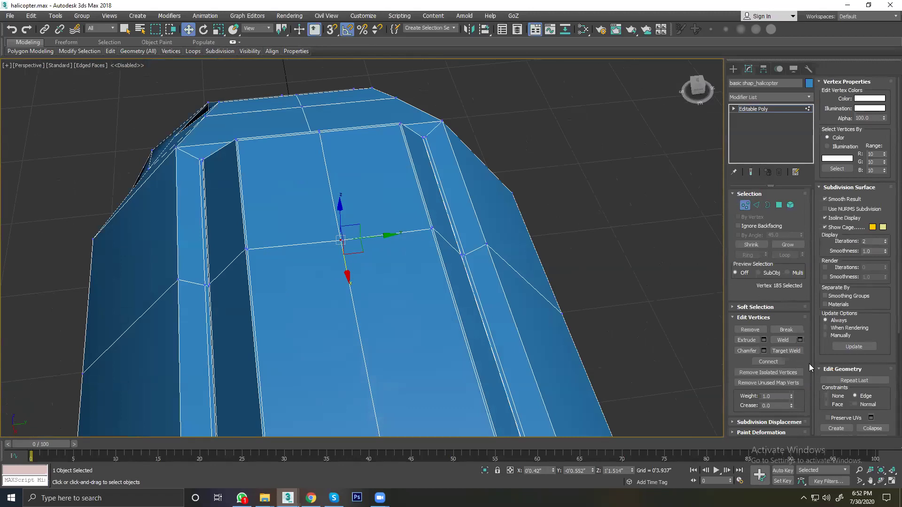
Step: Chamfer the selected roof vertex into a four-vertex diamond, then leave vertex editing
{"action": "left_click", "coordinate": [751, 350]}
{"action": "left_click_drag", "start_coordinate": [340, 239], "coordinate": [340, 227]}
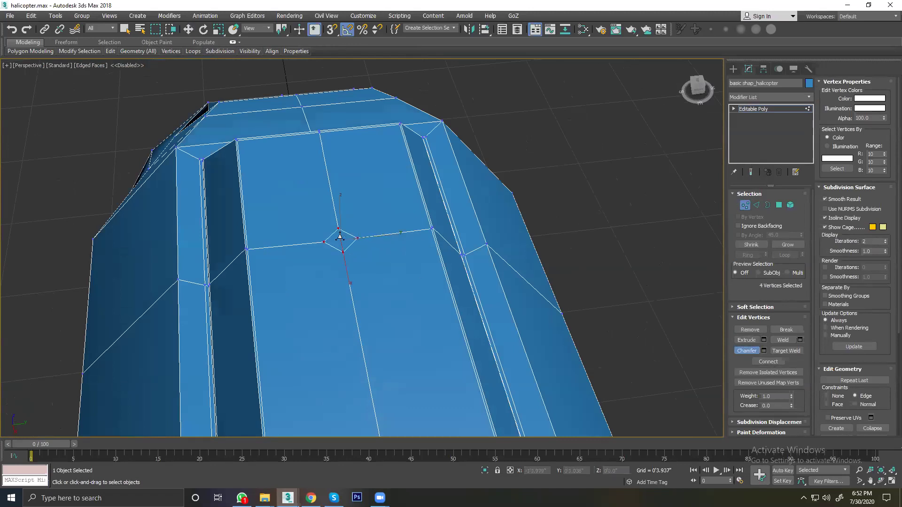
{"action": "mouse_move", "coordinate": [322, 258]}
{"action": "middle_mouse_down", "text": "alt"}
{"action": "mouse_move", "coordinate": [422, 258]}
{"action": "mouse_move", "coordinate": [393, 256]}
{"action": "middle_mouse_up", "text": "alt"}
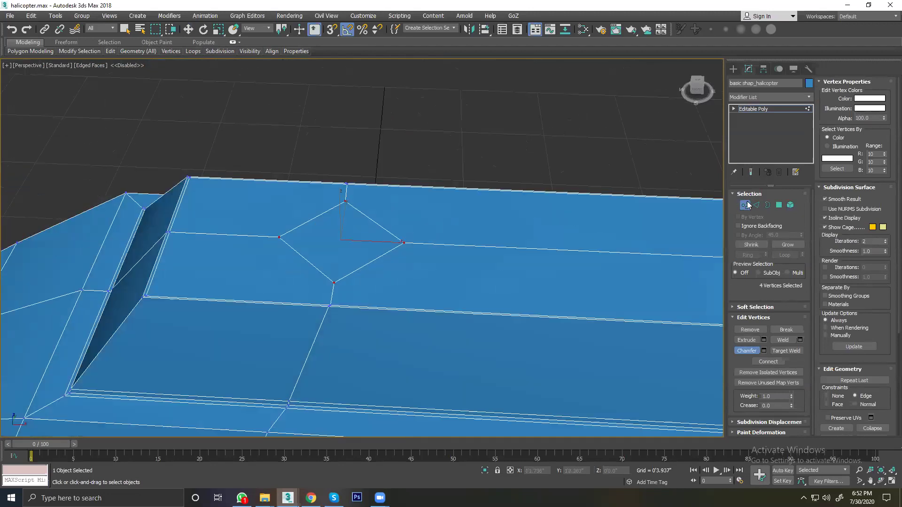
{"action": "left_click", "coordinate": [193, 31]}
{"action": "left_click", "coordinate": [388, 117]}
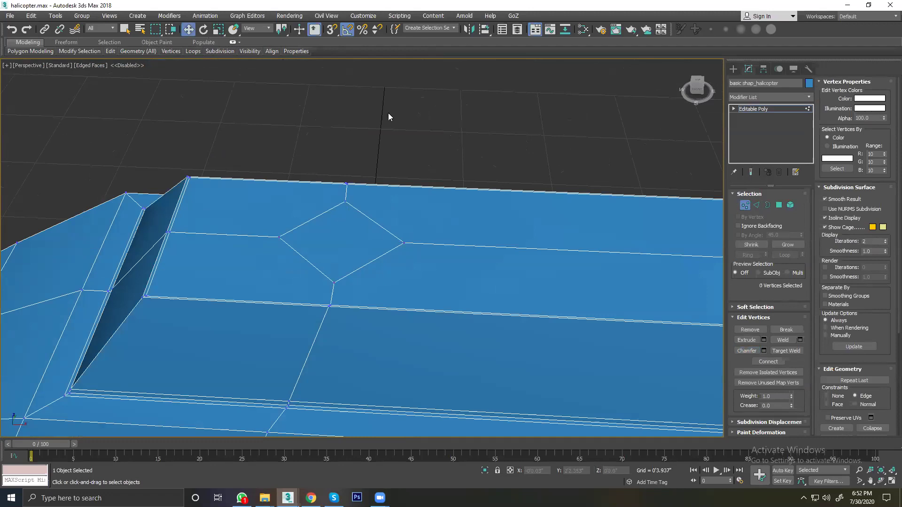
{"action": "left_click", "coordinate": [747, 207]}
Step: Select the helicopter body, turn on Use NURMS Subdivision, and view the cockpit top
{"action": "left_click", "coordinate": [417, 100]}
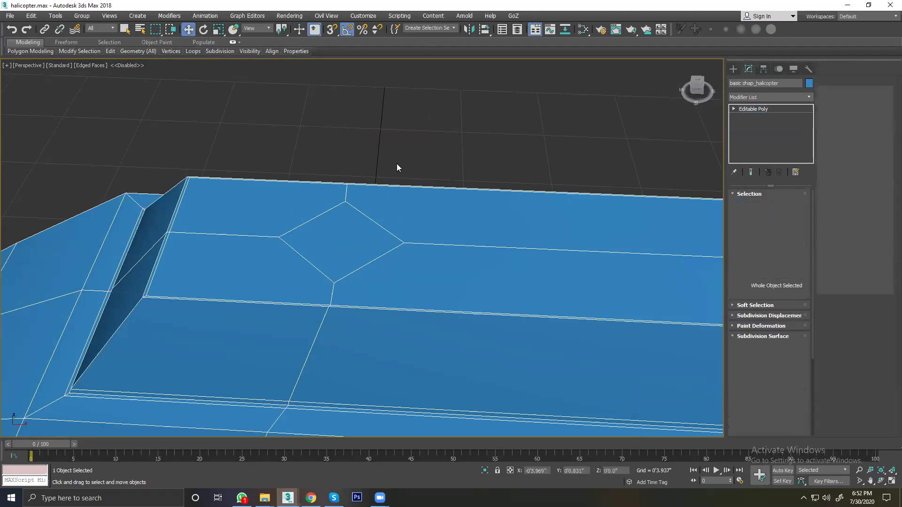
{"action": "left_click", "coordinate": [387, 206]}
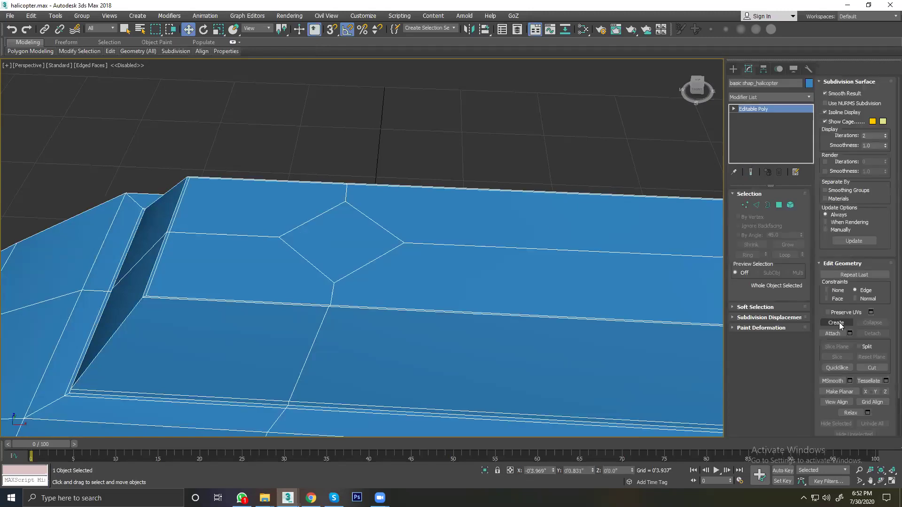
{"action": "left_click", "coordinate": [826, 105]}
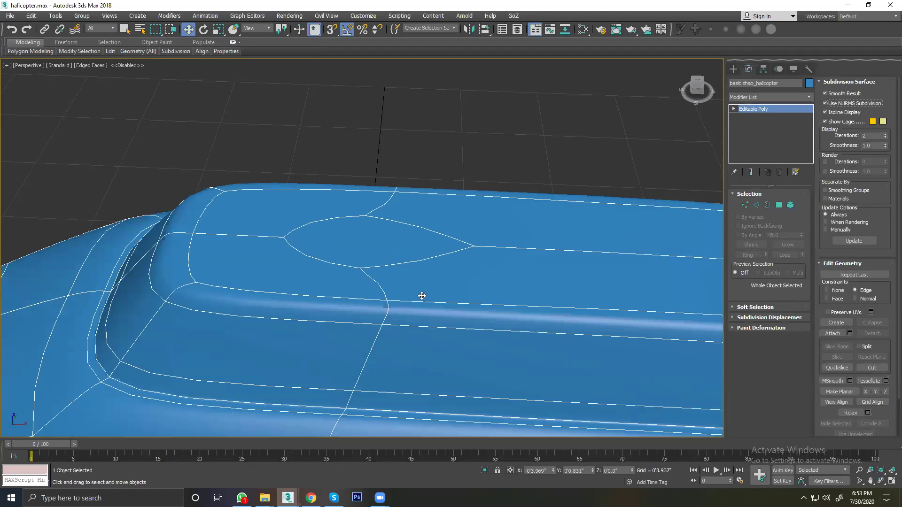
{"action": "scroll", "coordinate": [425, 294], "scroll_direction": "down", "scroll_amount": 2}
{"action": "mouse_move", "coordinate": [425, 294]}
{"action": "middle_mouse_down", "text": "alt"}
{"action": "mouse_move", "coordinate": [439, 332]}
{"action": "mouse_move", "coordinate": [393, 217]}
{"action": "mouse_move", "coordinate": [338, 293]}
{"action": "mouse_move", "coordinate": [422, 292]}
{"action": "mouse_move", "coordinate": [368, 259]}
{"action": "mouse_move", "coordinate": [427, 153]}
{"action": "mouse_move", "coordinate": [309, 285]}
{"action": "middle_mouse_up", "text": "alt"}
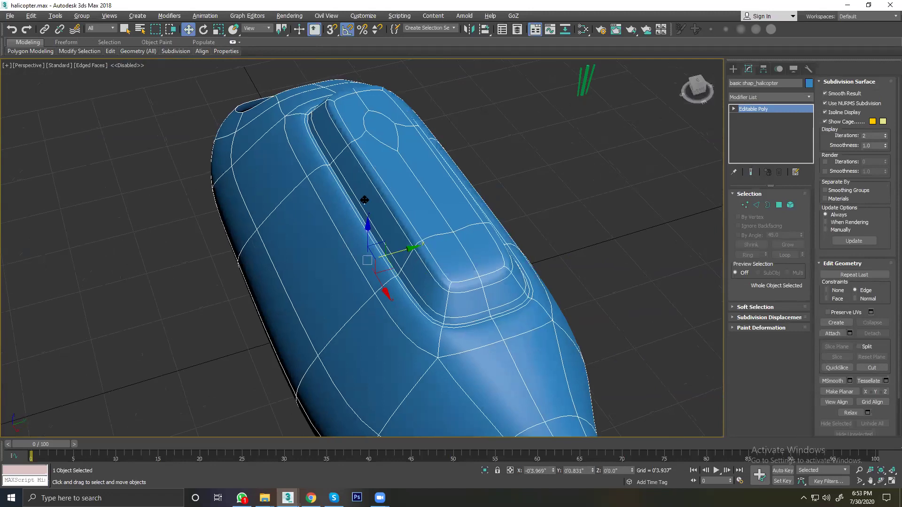
{"action": "middle_click_drag", "start_coordinate": [364, 200], "coordinate": [393, 206], "text": "alt"}
Step: Slide a cabin-top diamond vertex left along X in Vertex mode
{"action": "key", "text": "1"}
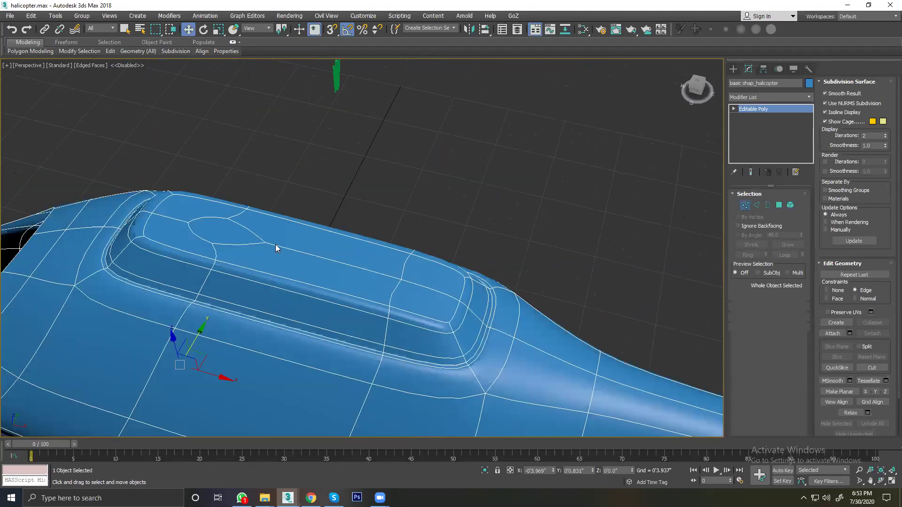
{"action": "left_click", "coordinate": [237, 234]}
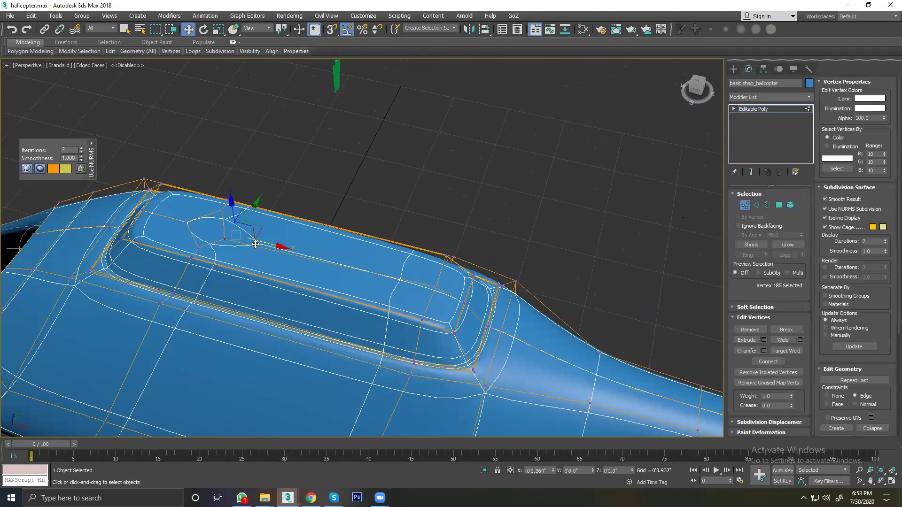
{"action": "left_click_drag", "start_coordinate": [278, 244], "coordinate": [237, 239]}
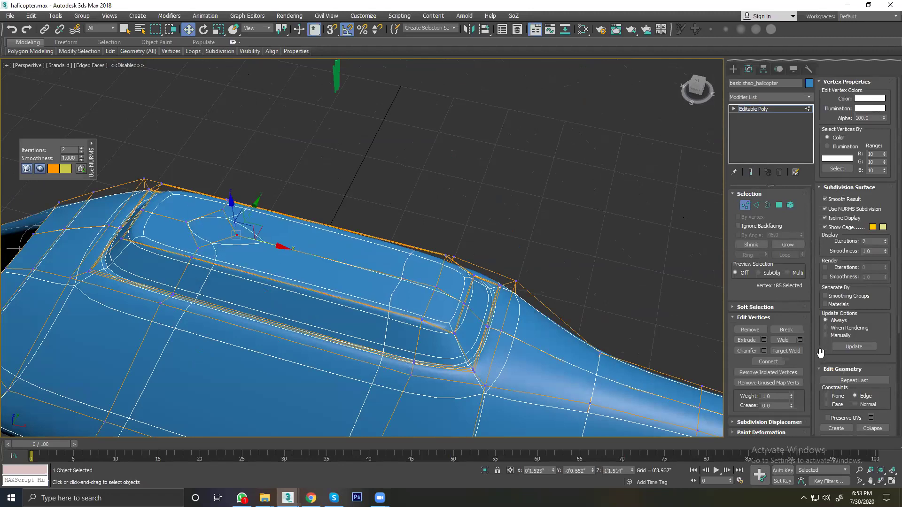
{"action": "scroll", "coordinate": [820, 353], "scroll_direction": "down", "scroll_amount": 5}
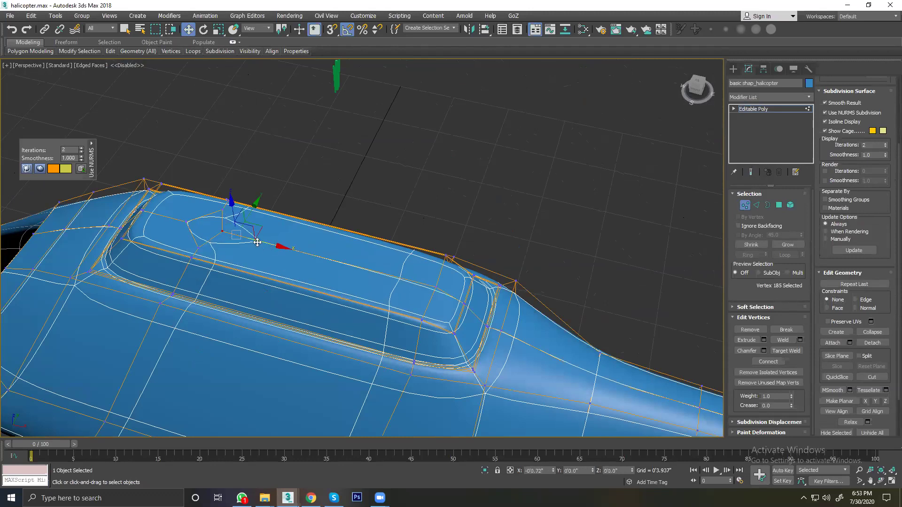
{"action": "mouse_move", "coordinate": [232, 234]}
{"action": "left_mouse_down"}
{"action": "mouse_move", "coordinate": [195, 226]}
{"action": "mouse_move", "coordinate": [215, 230]}
{"action": "left_mouse_up"}
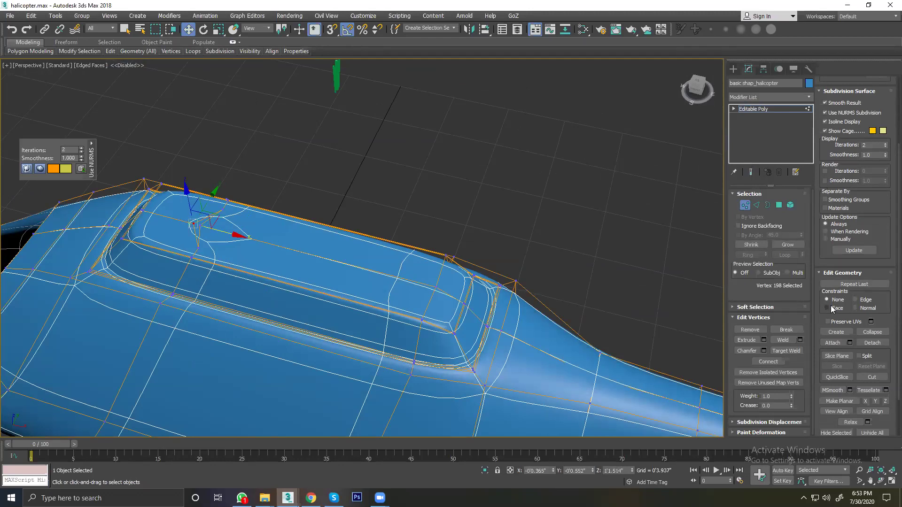
Step: Orbit around the nose and cockpit to inspect the change, then clear the selection
{"action": "middle_click_drag", "start_coordinate": [190, 247], "coordinate": [322, 249], "text": "alt"}
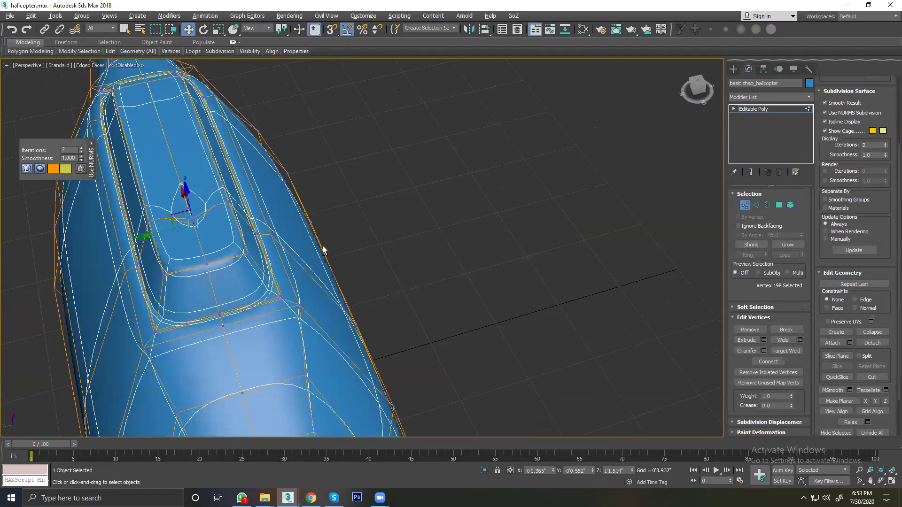
{"action": "middle_click_drag", "start_coordinate": [392, 248], "coordinate": [409, 242], "text": "alt"}
{"action": "mouse_move", "coordinate": [339, 238]}
{"action": "middle_mouse_down", "text": "alt"}
{"action": "mouse_move", "coordinate": [391, 227]}
{"action": "mouse_move", "coordinate": [357, 232]}
{"action": "middle_mouse_up", "text": "alt"}
{"action": "scroll", "coordinate": [353, 240], "scroll_direction": "down", "scroll_amount": 3}
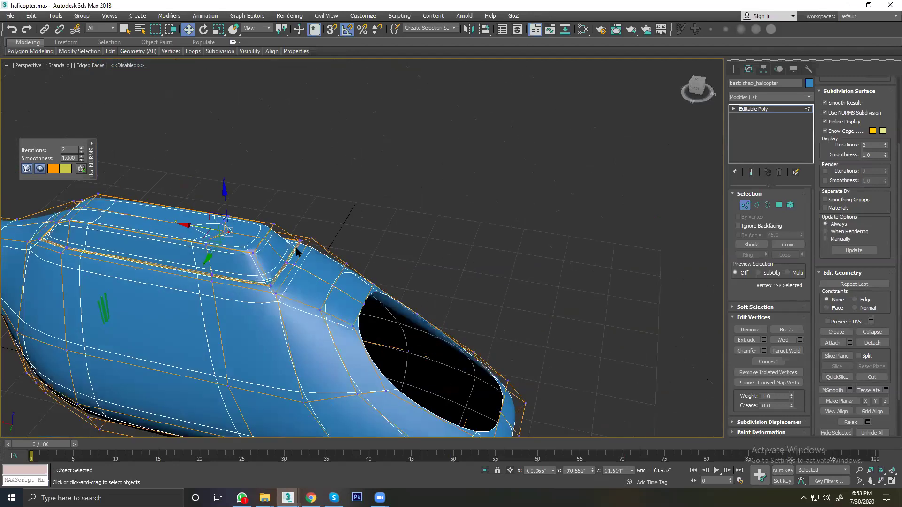
{"action": "scroll", "coordinate": [322, 256], "scroll_direction": "down", "scroll_amount": 2}
{"action": "mouse_move", "coordinate": [300, 276]}
{"action": "middle_mouse_down", "text": "alt"}
{"action": "mouse_move", "coordinate": [143, 268]}
{"action": "mouse_move", "coordinate": [269, 247]}
{"action": "middle_mouse_up", "text": "alt"}
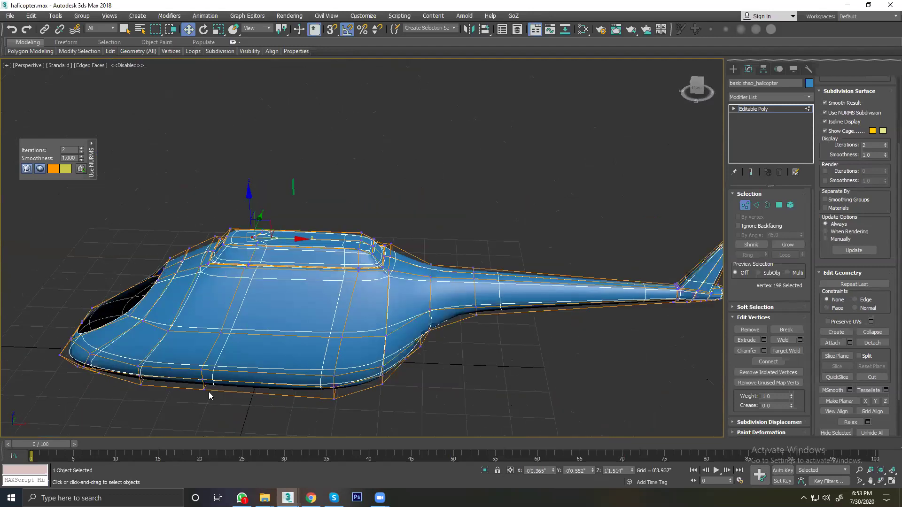
{"action": "left_click", "coordinate": [780, 332]}
{"action": "key", "text": "ctrl+d"}
Step: Select the helicopter body and pick the vertical edge loop across the cabin
{"action": "left_click", "coordinate": [315, 259]}
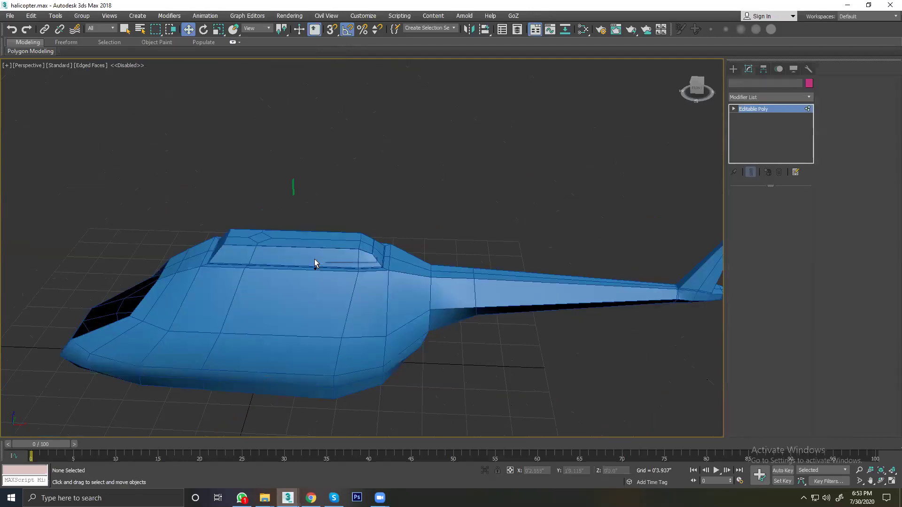
{"action": "key", "text": "1"}
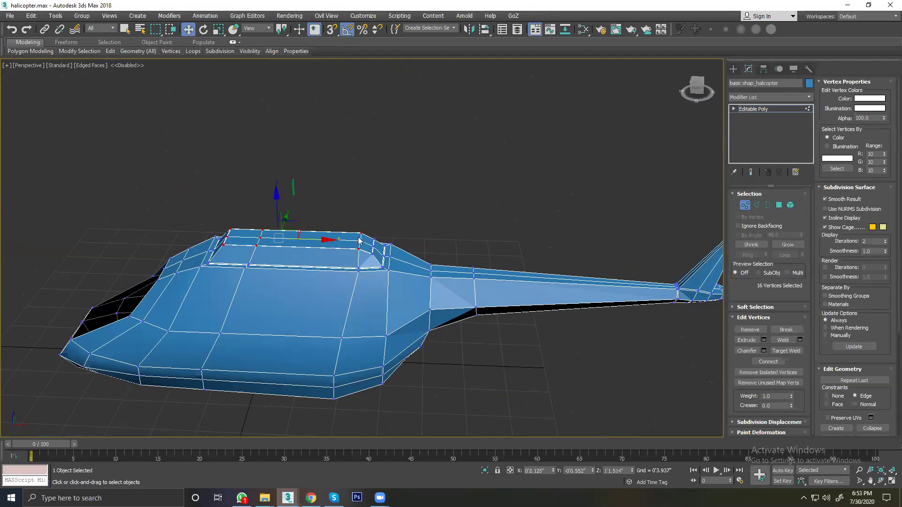
{"action": "middle_click_drag", "start_coordinate": [266, 283], "coordinate": [274, 305], "text": "alt"}
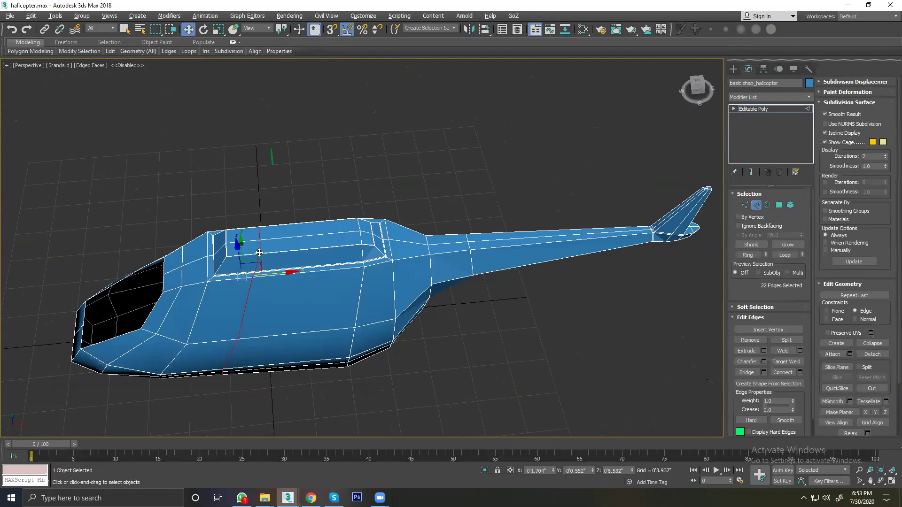
{"action": "scroll", "coordinate": [259, 253], "scroll_direction": "up", "scroll_amount": 5}
{"action": "left_click", "coordinate": [264, 151]}
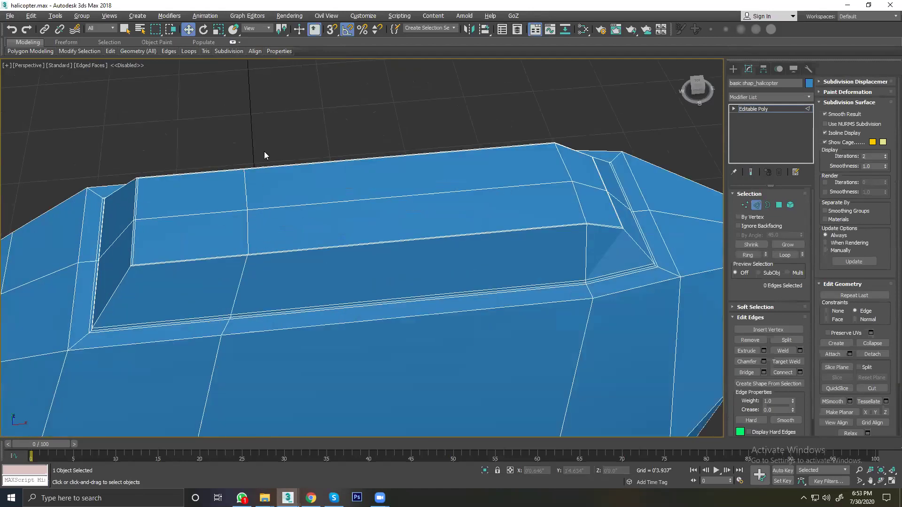
{"action": "double_click", "coordinate": [248, 219]}
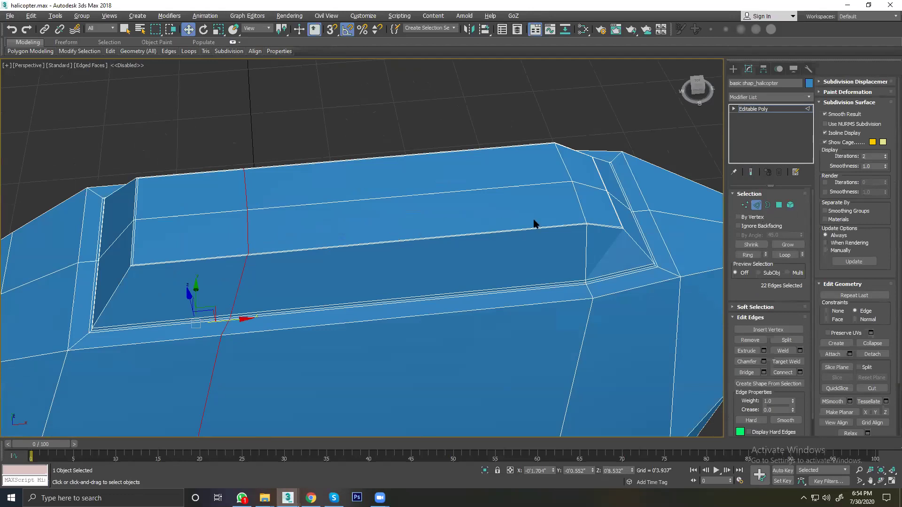
Step: Crossing-select the cabin-top vertices in Vertex mode after picking a cabin-top edge
{"action": "scroll", "coordinate": [257, 230], "scroll_direction": "down", "scroll_amount": 5}
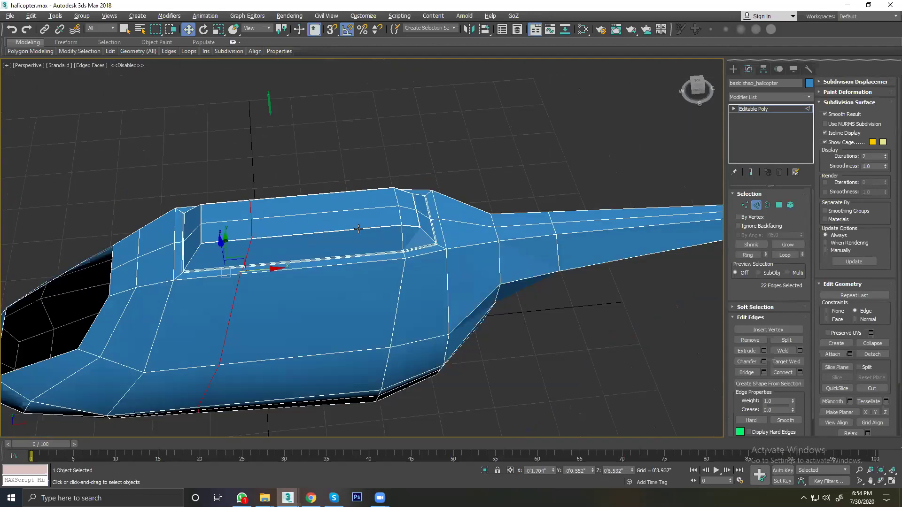
{"action": "left_click", "coordinate": [342, 168]}
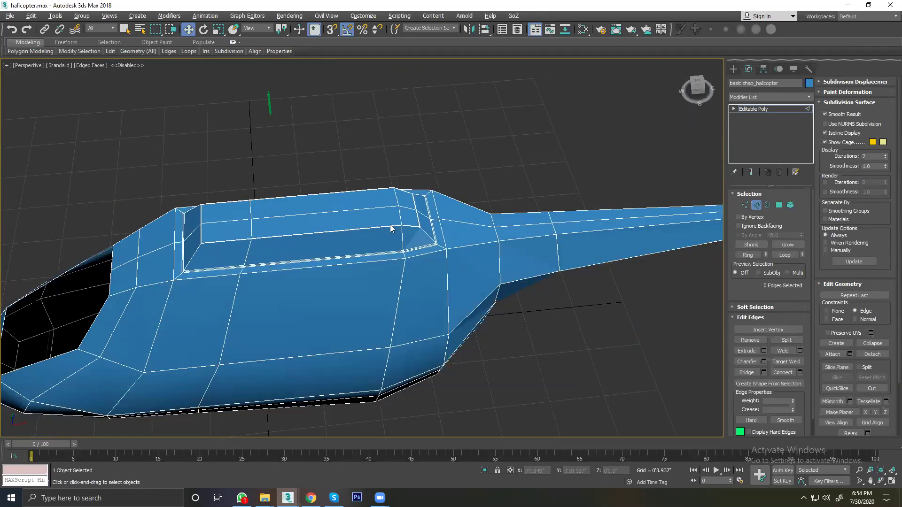
{"action": "left_click", "coordinate": [252, 227]}
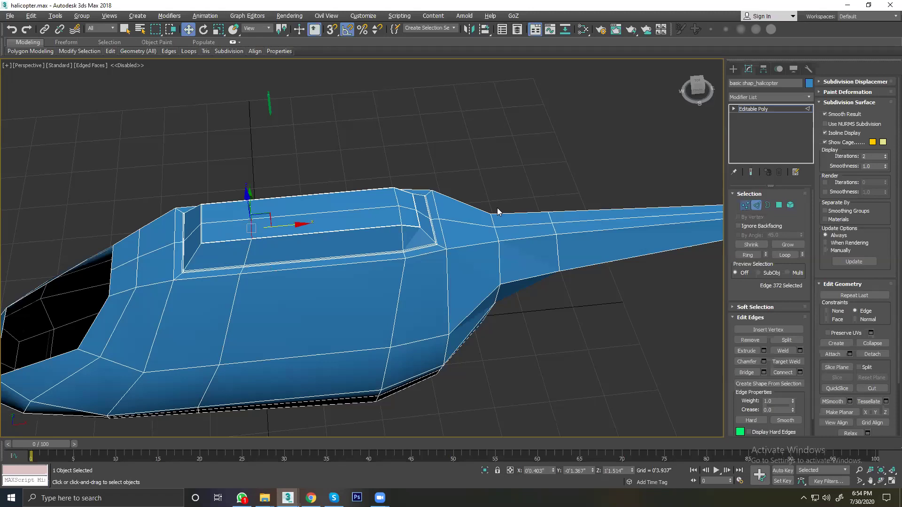
{"action": "key", "text": "1"}
{"action": "left_click_drag", "start_coordinate": [229, 174], "coordinate": [268, 288]}
Step: Add the vertical edge loop down the cabin side and convert it to vertices
{"action": "left_click_drag", "start_coordinate": [271, 373], "coordinate": [272, 374], "text": "ctrl"}
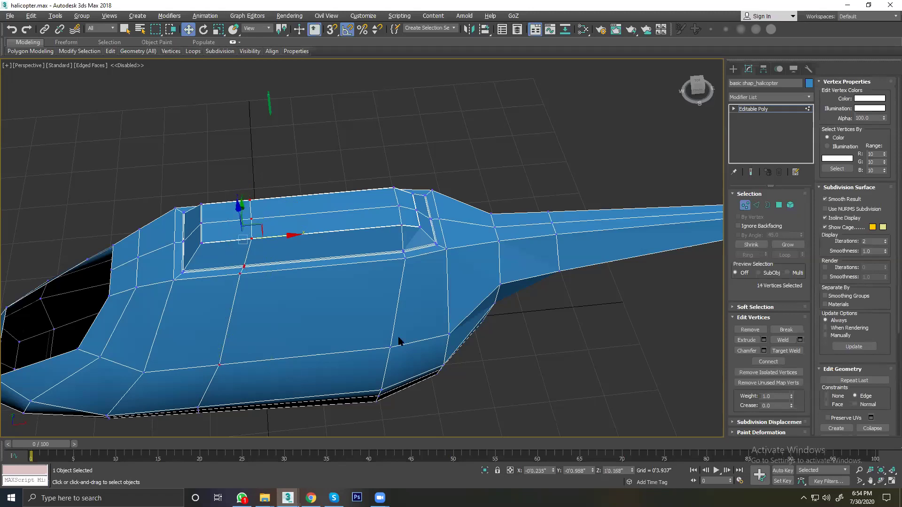
{"action": "left_click", "coordinate": [756, 206]}
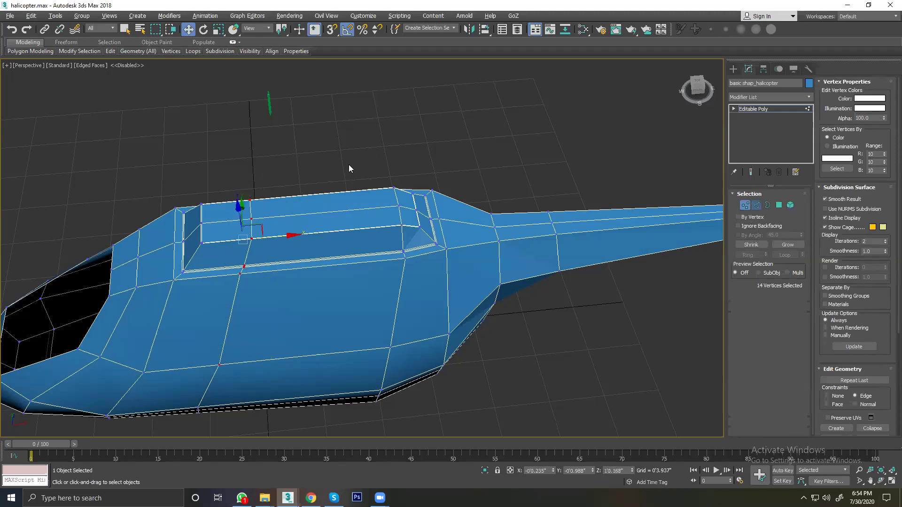
{"action": "double_click", "coordinate": [250, 229]}
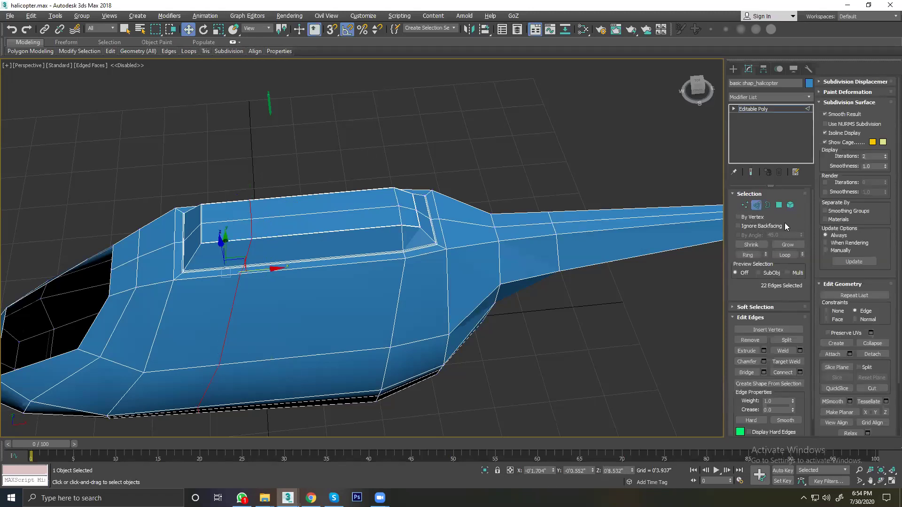
{"action": "left_click", "coordinate": [746, 207]}
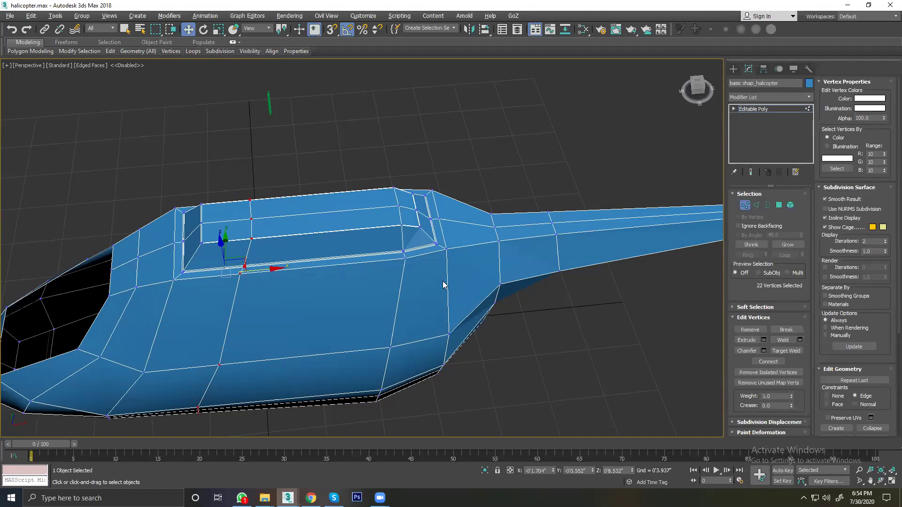
Step: Make the loop vertices planar in Y then X, and slide them along X
{"action": "scroll", "coordinate": [886, 312], "scroll_direction": "down", "scroll_amount": 3}
{"action": "scroll", "coordinate": [858, 347], "scroll_direction": "down", "scroll_amount": 2}
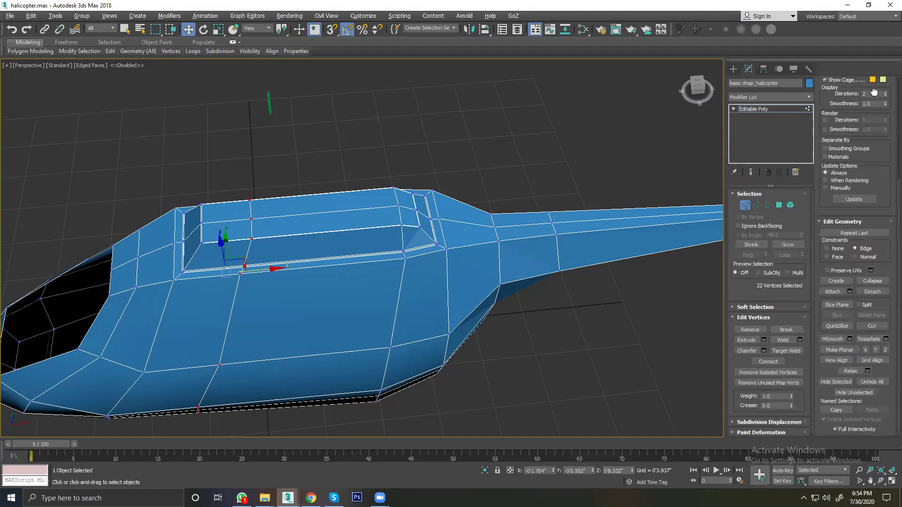
{"action": "left_click", "coordinate": [874, 350]}
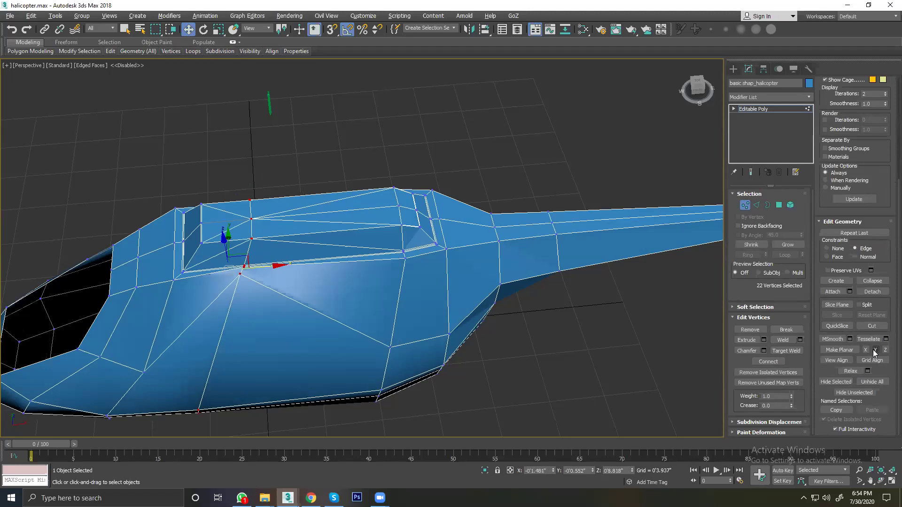
{"action": "left_click", "coordinate": [866, 350]}
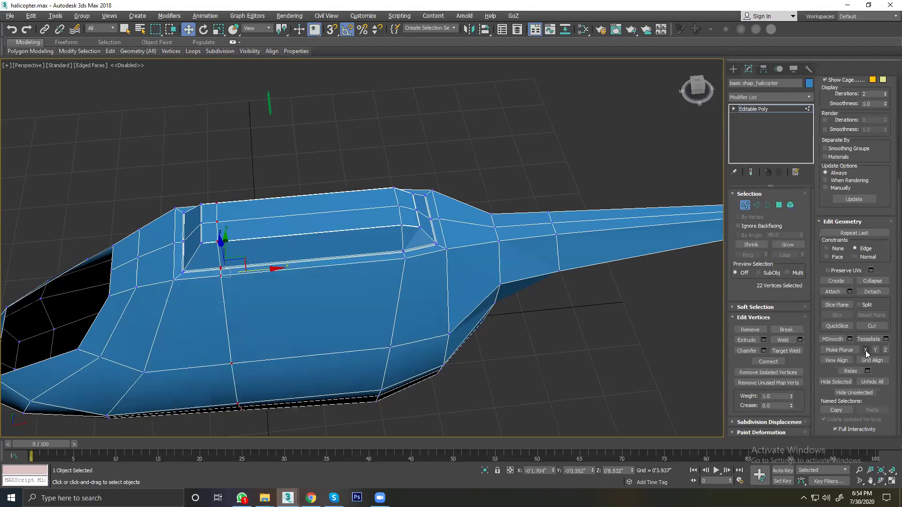
{"action": "left_click_drag", "start_coordinate": [258, 270], "coordinate": [281, 271]}
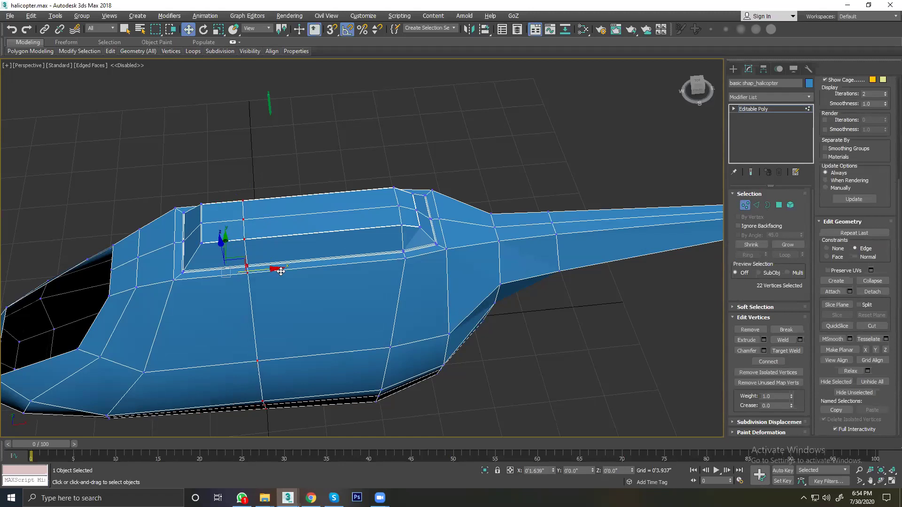
{"action": "middle_click_drag", "start_coordinate": [295, 283], "coordinate": [237, 203], "text": "alt"}
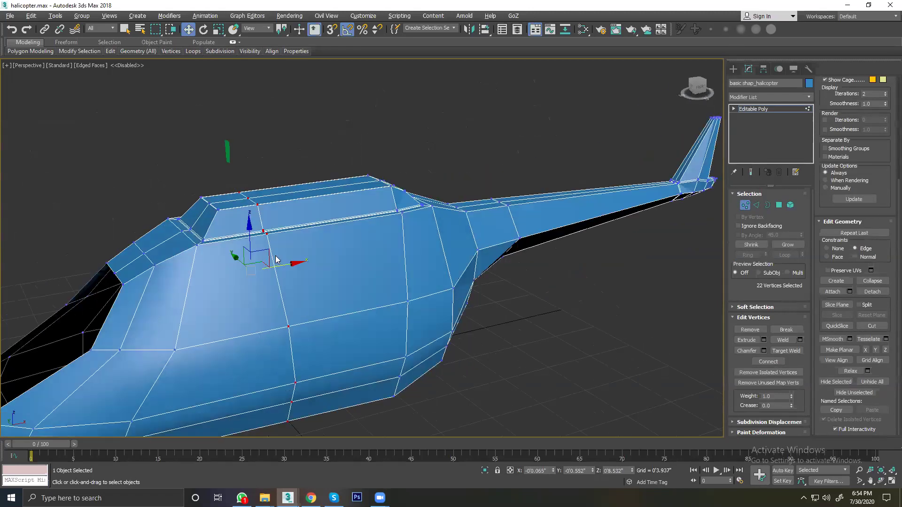
Step: Select one vertex on the recess floor and chamfer it into a small diamond face
{"action": "middle_click_drag", "start_coordinate": [264, 299], "coordinate": [305, 332], "text": "alt"}
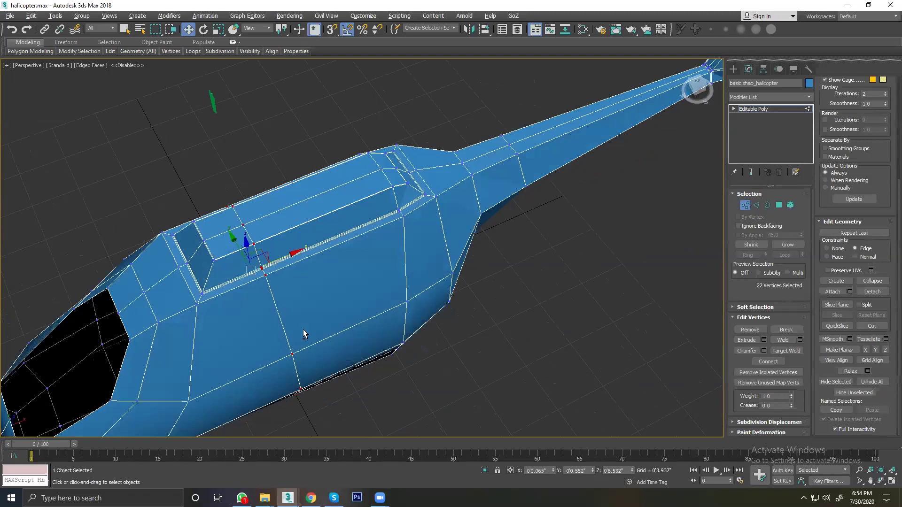
{"action": "scroll", "coordinate": [251, 254], "scroll_direction": "up", "scroll_amount": 2}
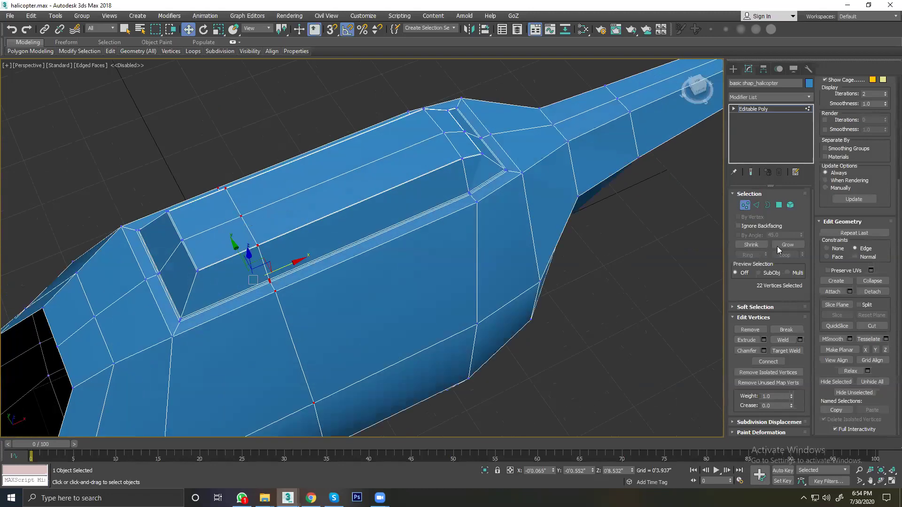
{"action": "left_click", "coordinate": [284, 135]}
{"action": "left_click", "coordinate": [239, 217]}
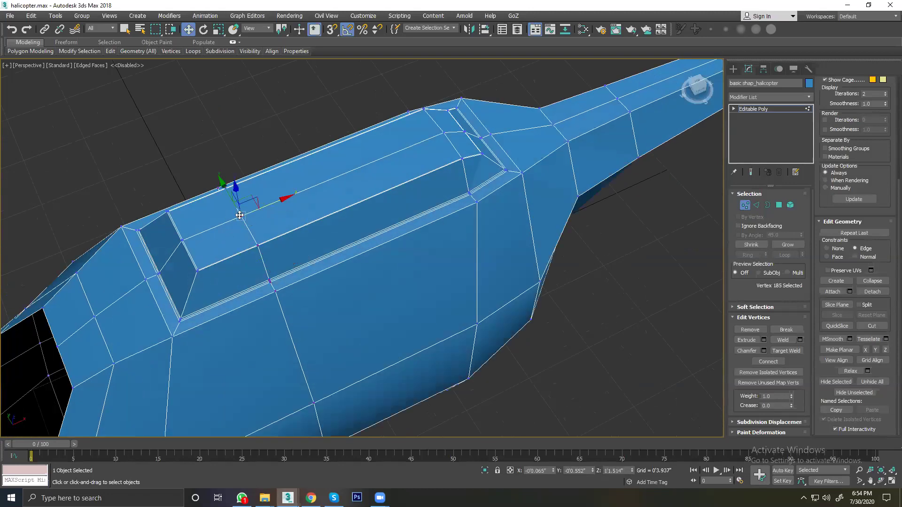
{"action": "left_click", "coordinate": [753, 351]}
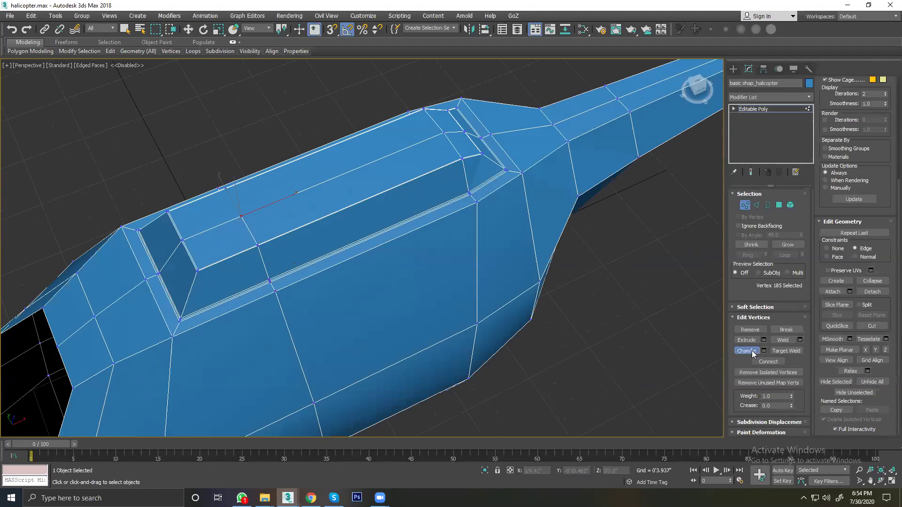
{"action": "left_click_drag", "start_coordinate": [242, 215], "coordinate": [246, 203]}
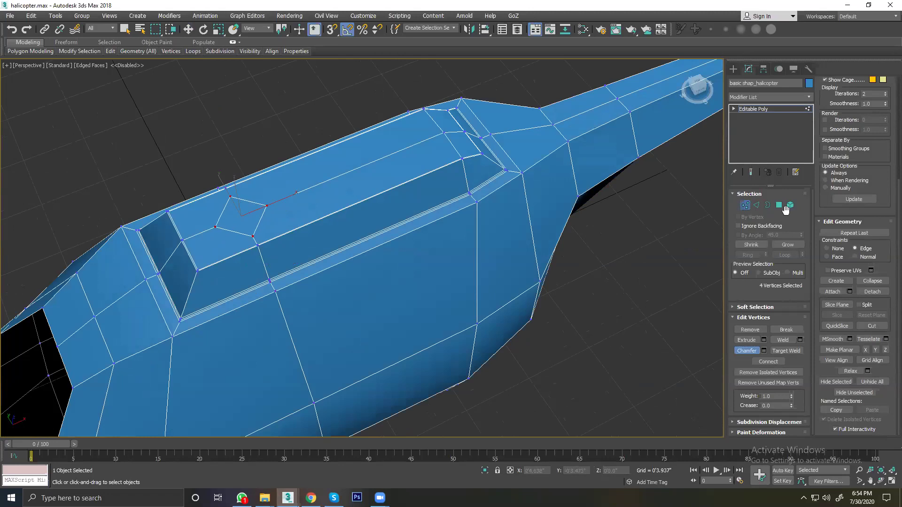
Step: Exit Vertex level to whole-object level and reselect the helicopter body
{"action": "key", "text": "w"}
{"action": "key", "text": "1"}
{"action": "key", "text": "ctrl+d"}
{"action": "left_click", "coordinate": [398, 235]}
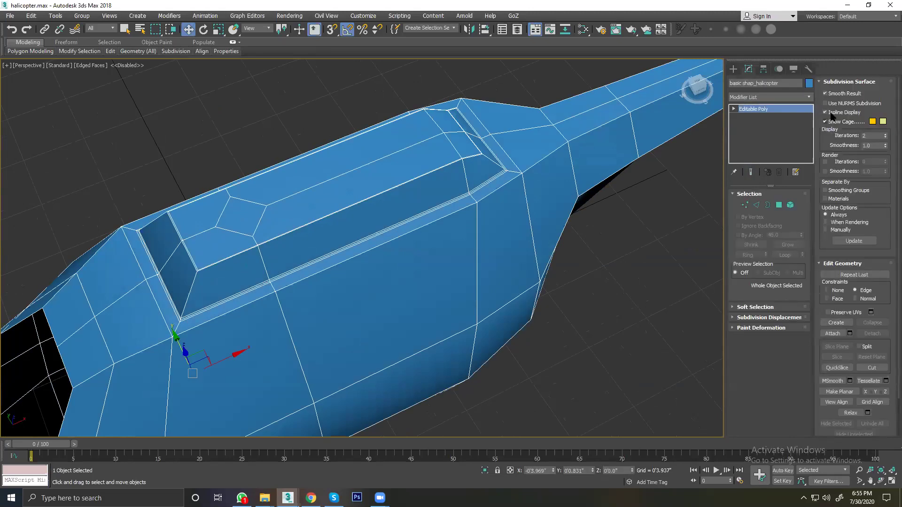
Step: Preview the body with Use NURMS Subdivision, then turn smoothing back off
{"action": "left_click", "coordinate": [828, 104]}
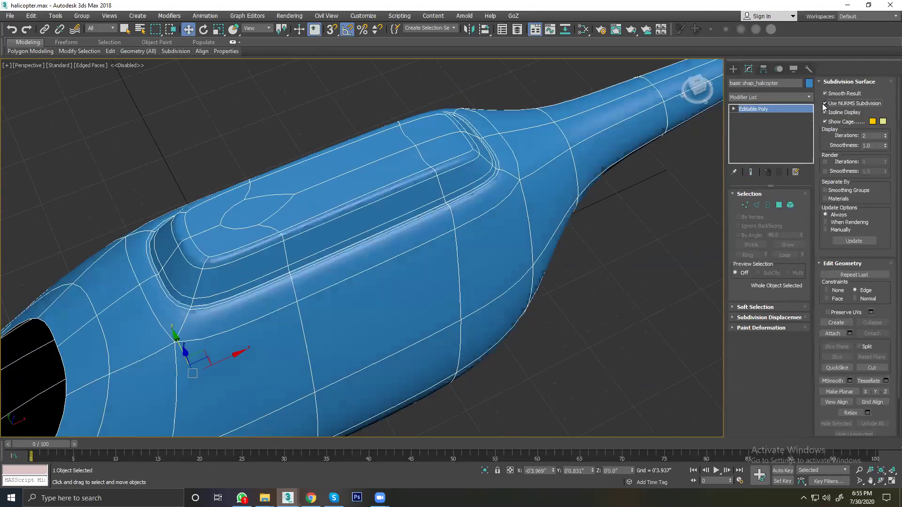
{"action": "mouse_move", "coordinate": [192, 277]}
{"action": "middle_mouse_down", "text": "alt"}
{"action": "mouse_move", "coordinate": [292, 288]}
{"action": "mouse_move", "coordinate": [220, 281]}
{"action": "middle_mouse_up", "text": "alt"}
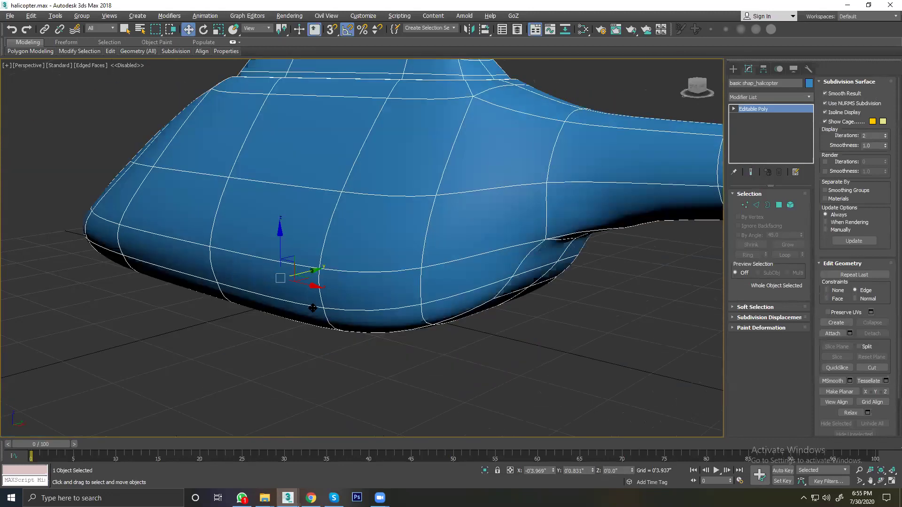
{"action": "middle_click_drag", "start_coordinate": [313, 308], "coordinate": [484, 283], "text": "alt"}
{"action": "key", "text": "ctrl+BackSpace"}
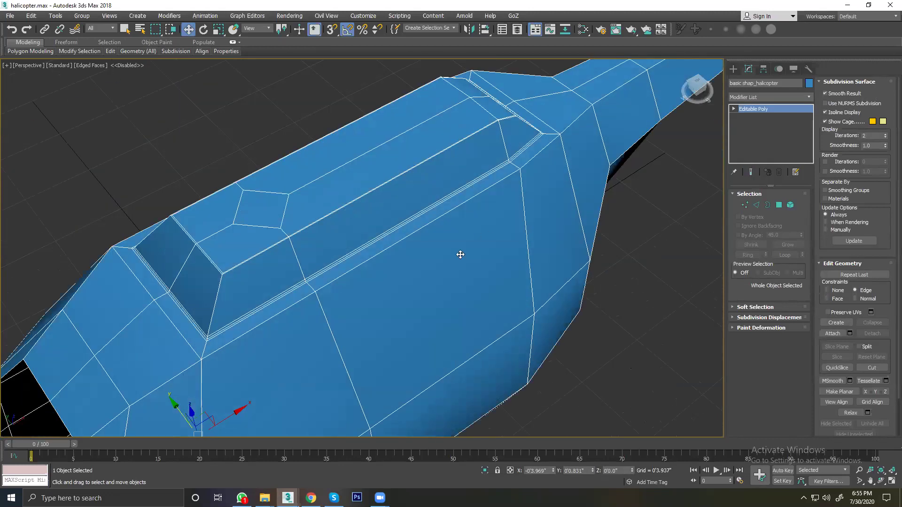
Step: Zoom in on the roof recess and enter Polygon sub-object level
{"action": "middle_click_drag", "start_coordinate": [307, 243], "coordinate": [288, 252], "text": "alt"}
{"action": "scroll", "coordinate": [233, 195], "scroll_direction": "up", "scroll_amount": 1}
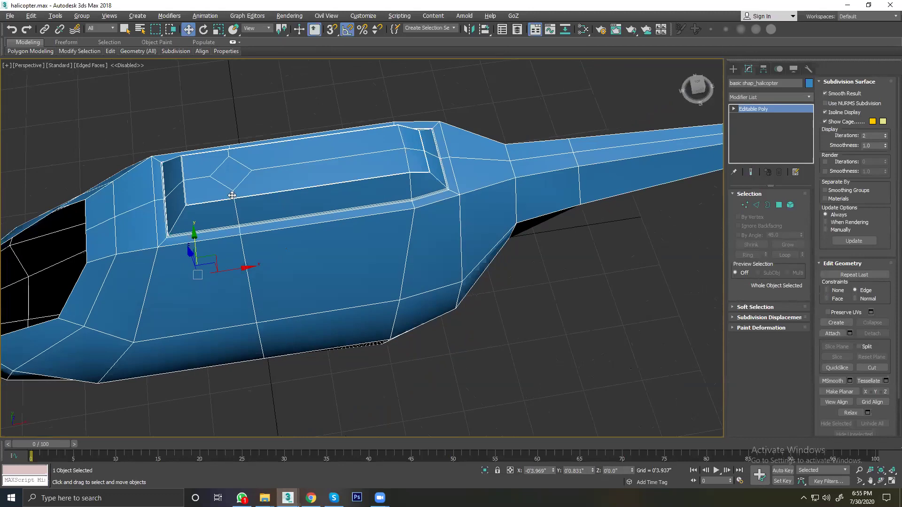
{"action": "scroll", "coordinate": [237, 193], "scroll_direction": "up", "scroll_amount": 2}
{"action": "scroll", "coordinate": [273, 242], "scroll_direction": "up", "scroll_amount": 3}
{"action": "scroll", "coordinate": [327, 258], "scroll_direction": "up", "scroll_amount": 2}
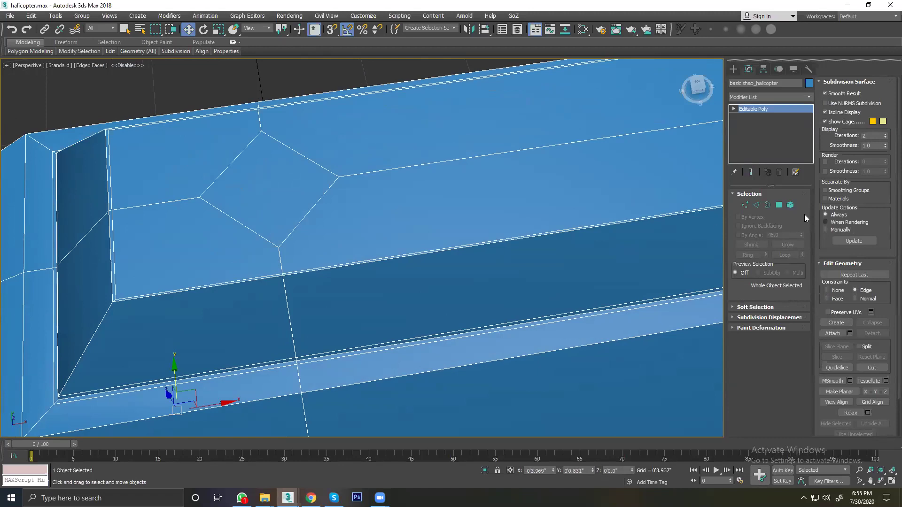
{"action": "left_click", "coordinate": [777, 207]}
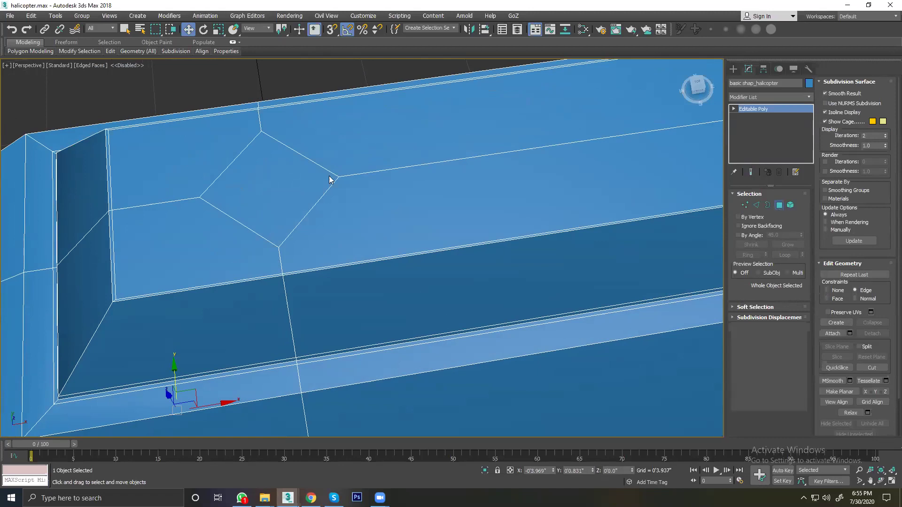
{"action": "left_click", "coordinate": [290, 171]}
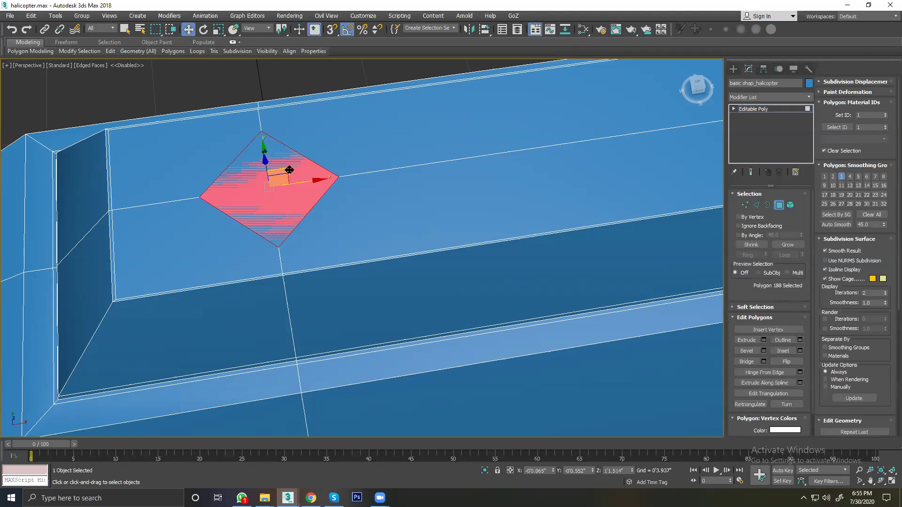
{"action": "key", "text": "Delete"}
{"action": "scroll", "coordinate": [326, 216], "scroll_direction": "down", "scroll_amount": 5}
{"action": "middle_click_drag", "start_coordinate": [245, 217], "coordinate": [485, 123], "text": "alt"}
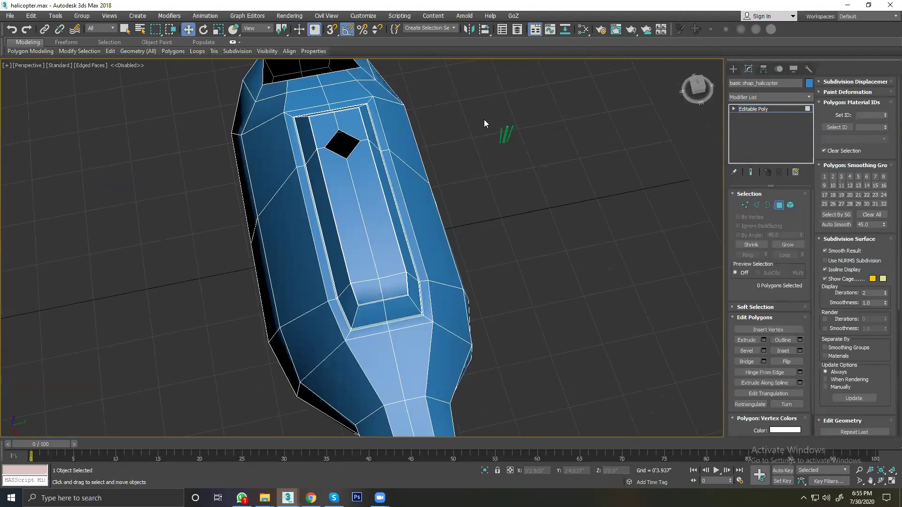
{"action": "key", "text": "4"}
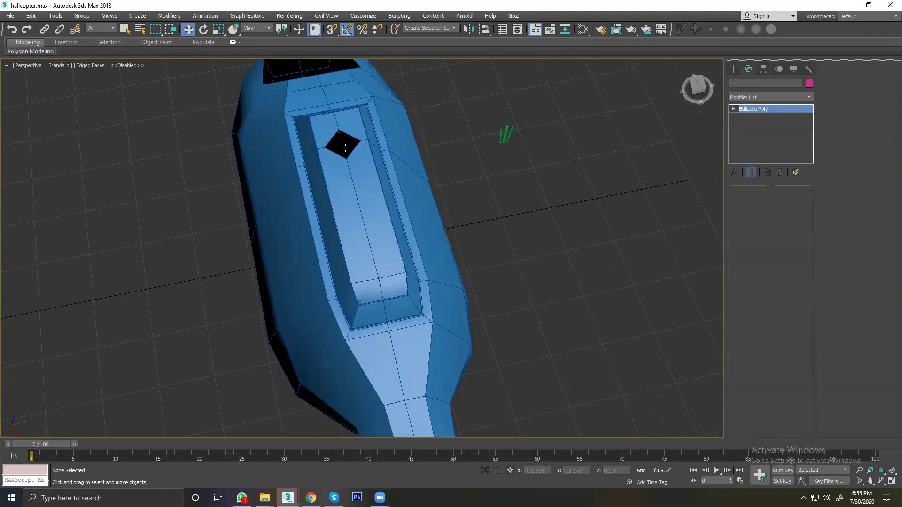
{"action": "scroll", "coordinate": [346, 148], "scroll_direction": "up", "scroll_amount": 5}
{"action": "scroll", "coordinate": [345, 148], "scroll_direction": "down", "scroll_amount": 5}
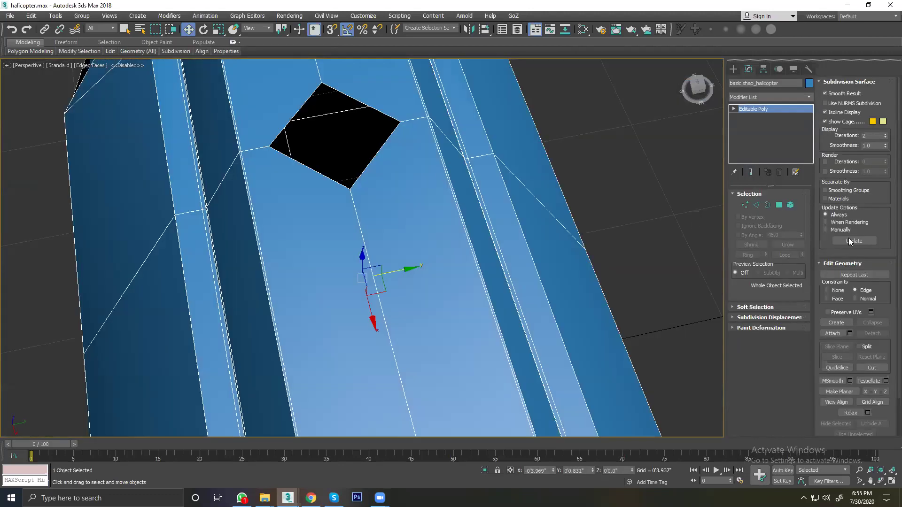
{"action": "left_click", "coordinate": [824, 103]}
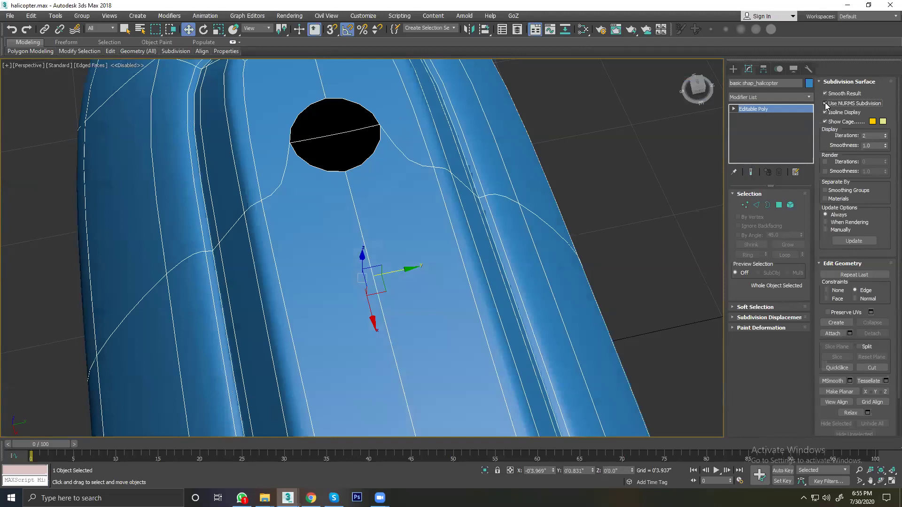
{"action": "middle_click_drag", "start_coordinate": [336, 226], "coordinate": [367, 207], "text": "alt"}
{"action": "scroll", "coordinate": [342, 230], "scroll_direction": "down", "scroll_amount": 5}
{"action": "scroll", "coordinate": [342, 231], "scroll_direction": "down", "scroll_amount": 3}
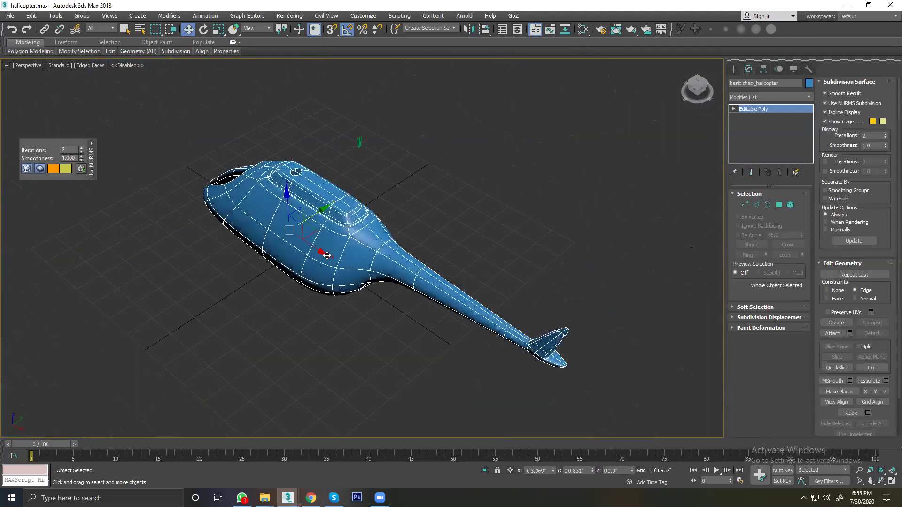
{"action": "middle_click_drag", "start_coordinate": [329, 240], "coordinate": [314, 249], "text": "alt"}
{"action": "scroll", "coordinate": [314, 249], "scroll_direction": "up", "scroll_amount": 3}
{"action": "scroll", "coordinate": [273, 246], "scroll_direction": "up", "scroll_amount": 4}
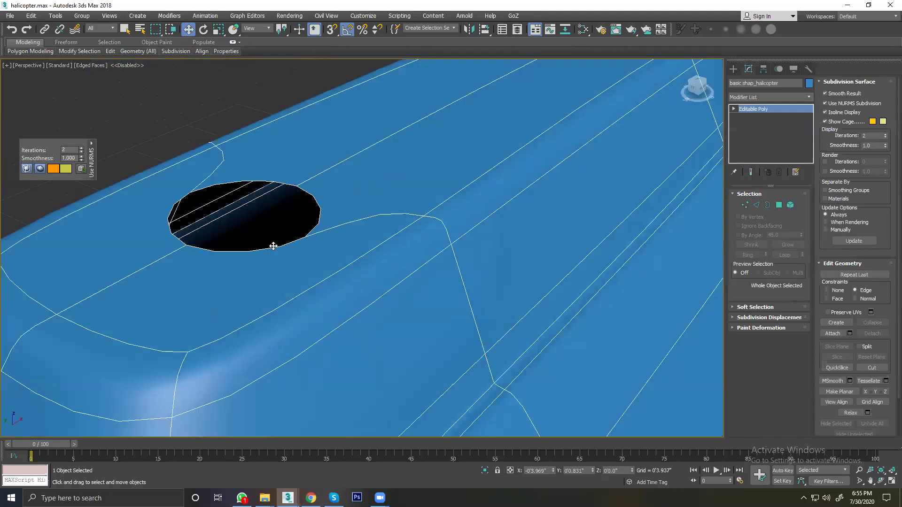
{"action": "left_click", "coordinate": [885, 137]}
{"action": "left_click", "coordinate": [886, 138]}
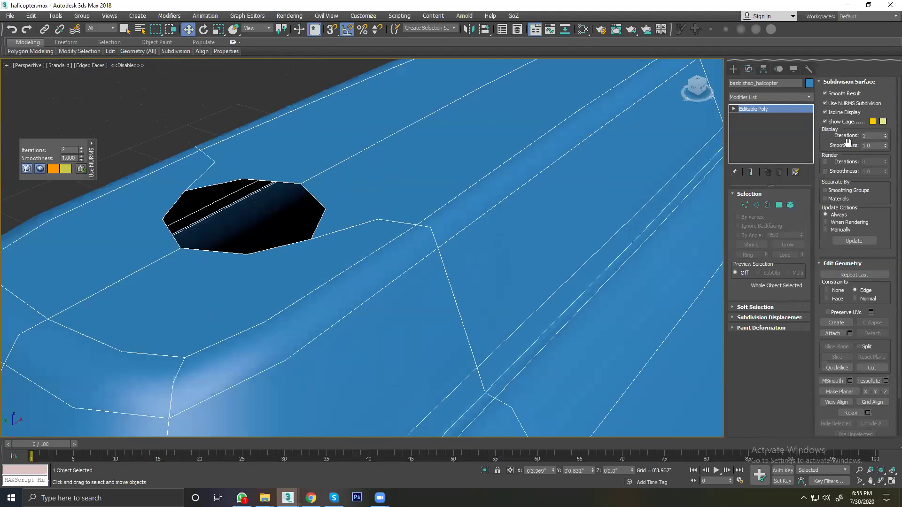
{"action": "scroll", "coordinate": [311, 245], "scroll_direction": "down", "scroll_amount": 5}
{"action": "scroll", "coordinate": [311, 244], "scroll_direction": "down", "scroll_amount": 3}
{"action": "mouse_move", "coordinate": [292, 255]}
{"action": "middle_mouse_down", "text": "alt"}
{"action": "mouse_move", "coordinate": [182, 238]}
{"action": "mouse_move", "coordinate": [286, 227]}
{"action": "middle_mouse_up", "text": "alt"}
{"action": "scroll", "coordinate": [286, 227], "scroll_direction": "up", "scroll_amount": 6}
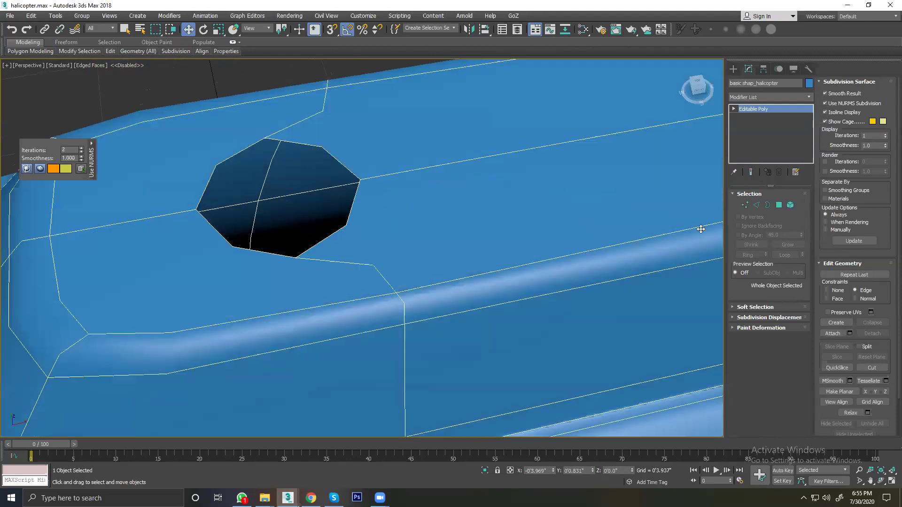
{"action": "left_click", "coordinate": [825, 103]}
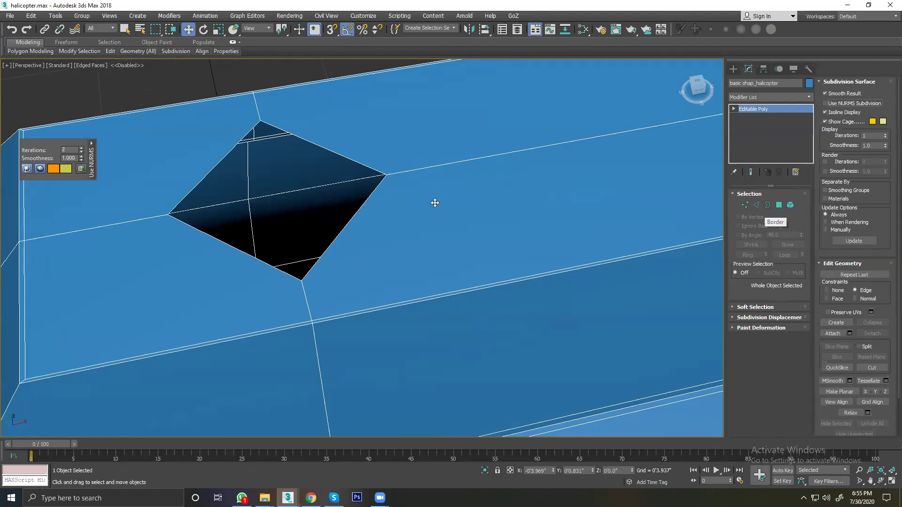
{"action": "key", "text": "ctrl+BackSpace"}
{"action": "key", "text": "ctrl+BackSpace"}
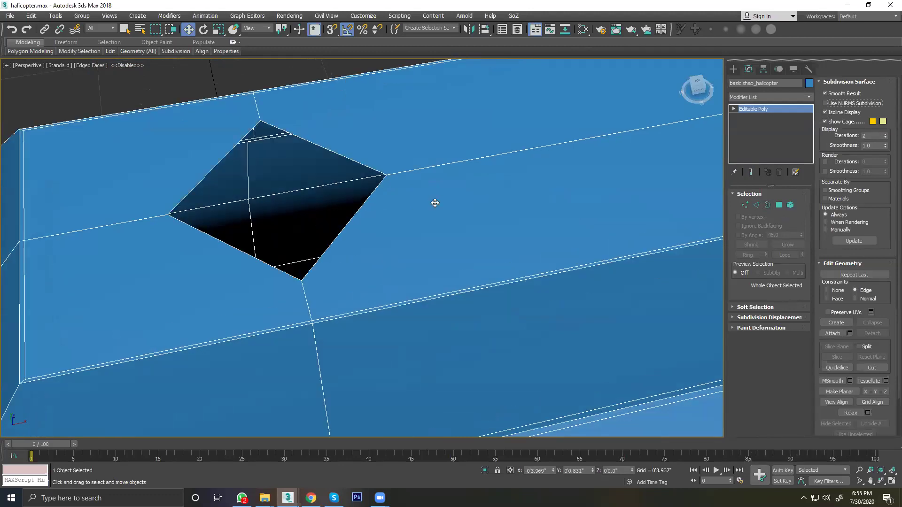
{"action": "key", "text": "ctrl+z"}
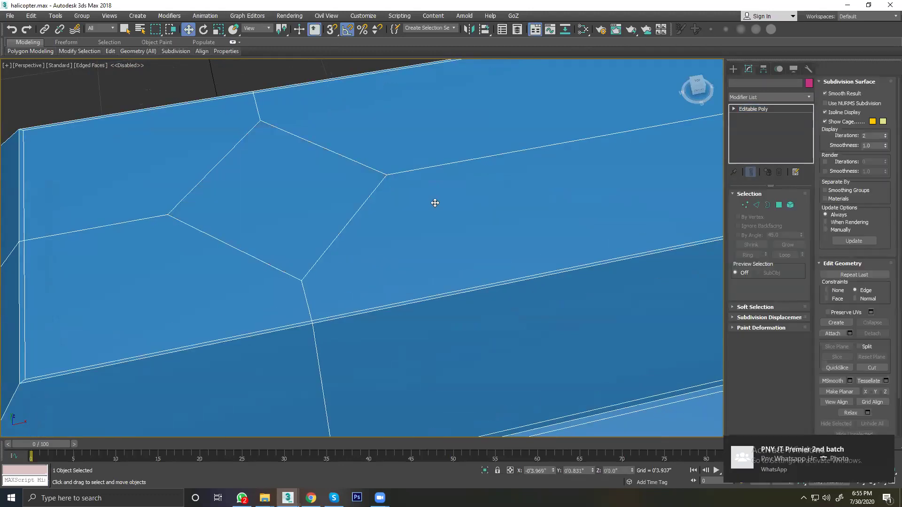
Step: Select the square face on the roof in Polygon mode
{"action": "left_click", "coordinate": [779, 204]}
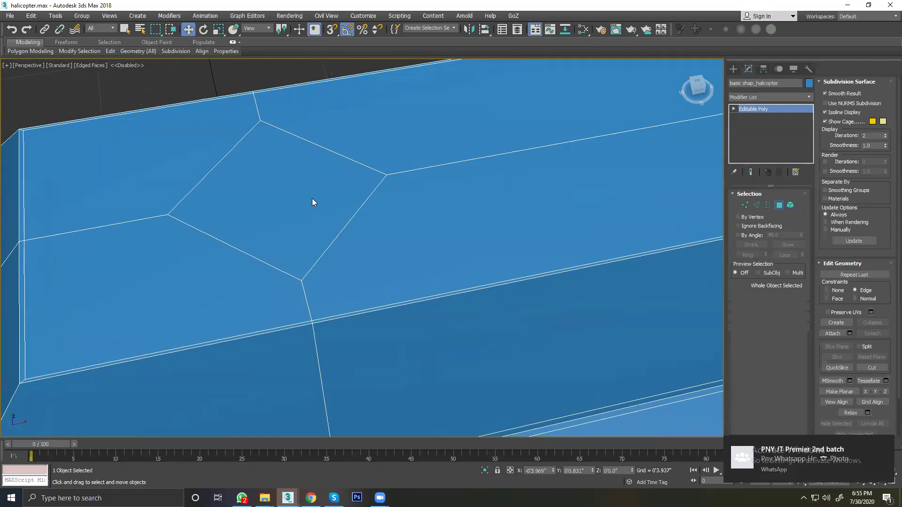
{"action": "left_click", "coordinate": [302, 192]}
{"action": "mouse_move", "coordinate": [302, 191]}
{"action": "middle_mouse_down", "text": "alt"}
{"action": "mouse_move", "coordinate": [237, 177]}
{"action": "mouse_move", "coordinate": [287, 194]}
{"action": "middle_mouse_up", "text": "alt"}
{"action": "scroll", "coordinate": [286, 194], "scroll_direction": "up", "scroll_amount": 2}
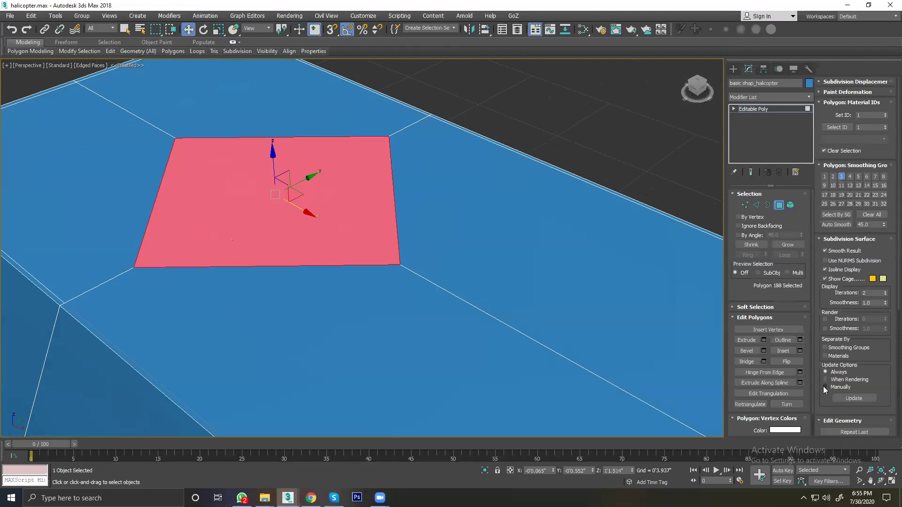
Step: Extrude the roof face slightly inward with the Extrude caddy, applying twice
{"action": "left_click", "coordinate": [763, 340]}
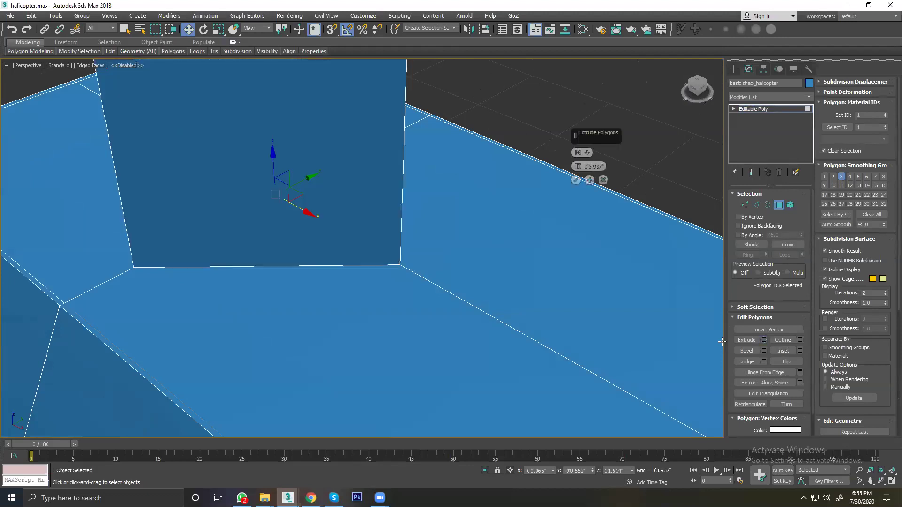
{"action": "left_click_drag", "start_coordinate": [578, 167], "coordinate": [587, 175]}
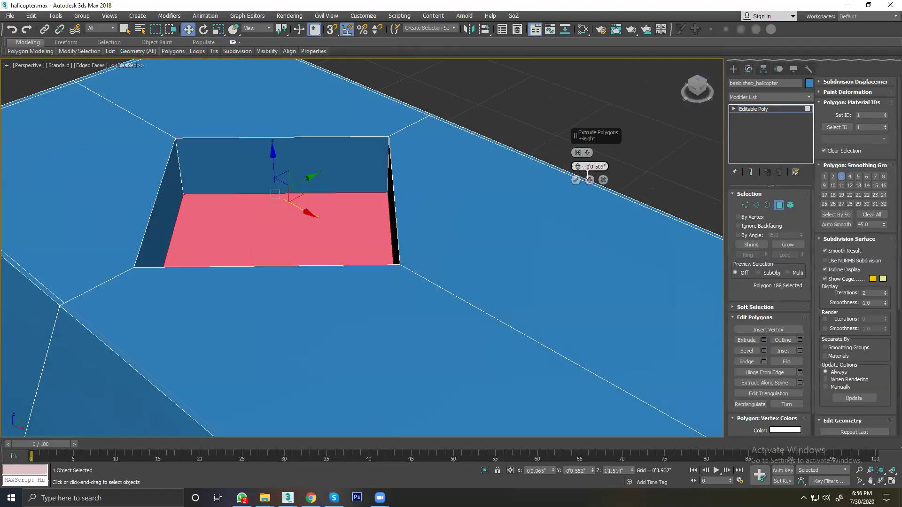
{"action": "right_click", "coordinate": [587, 174]}
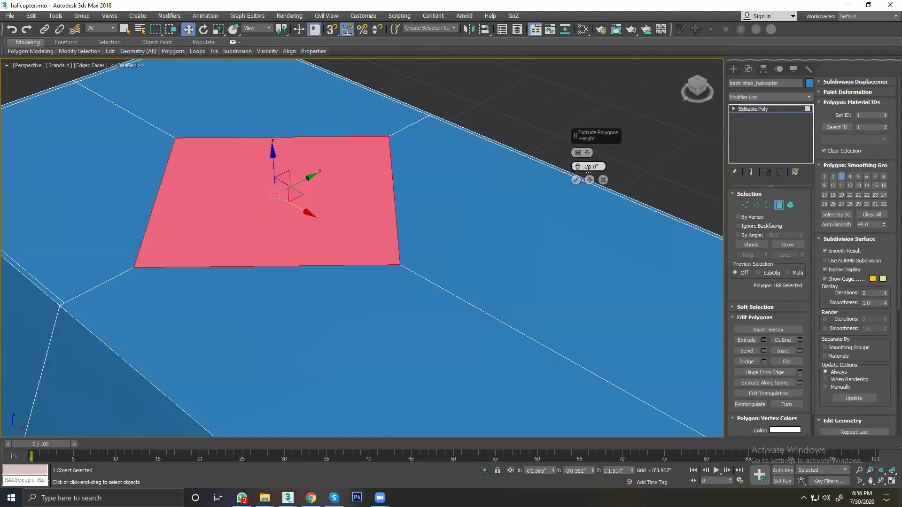
{"action": "left_click_drag", "start_coordinate": [578, 167], "coordinate": [579, 172]}
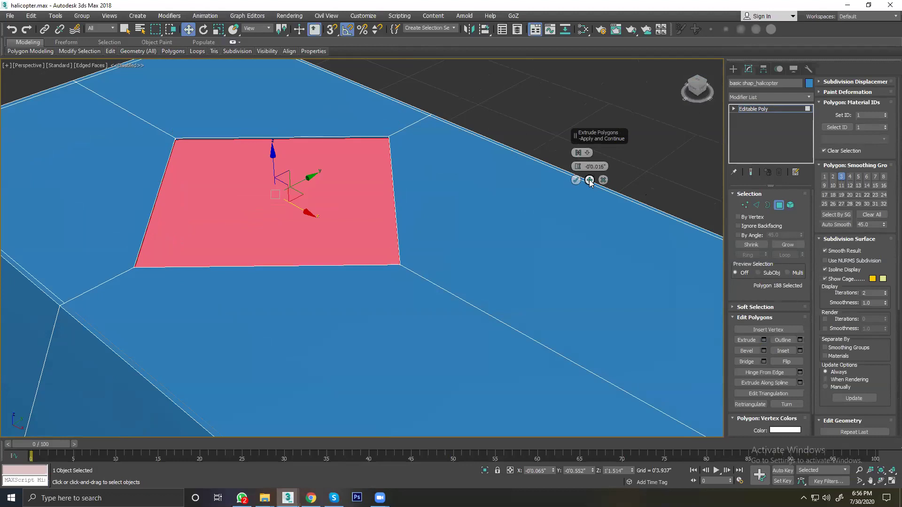
{"action": "left_click", "coordinate": [590, 181]}
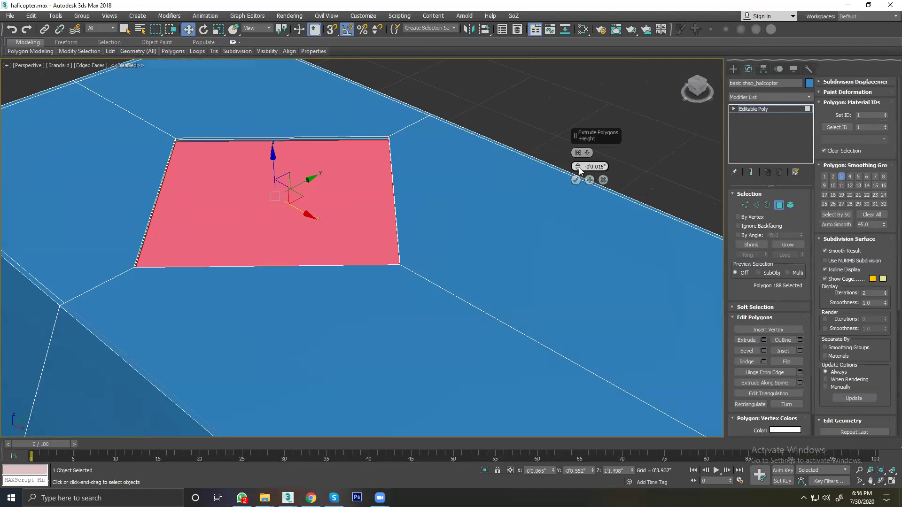
{"action": "left_click_drag", "start_coordinate": [579, 170], "coordinate": [578, 171]}
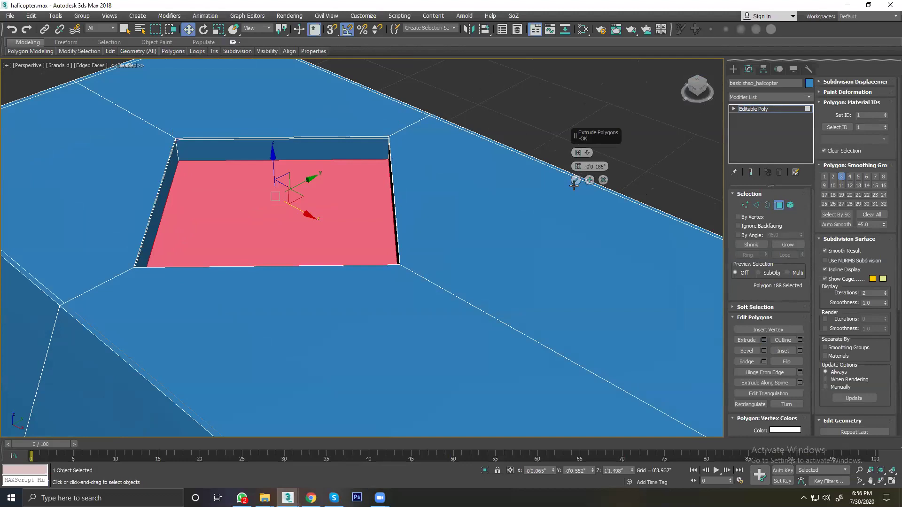
{"action": "left_click", "coordinate": [576, 180]}
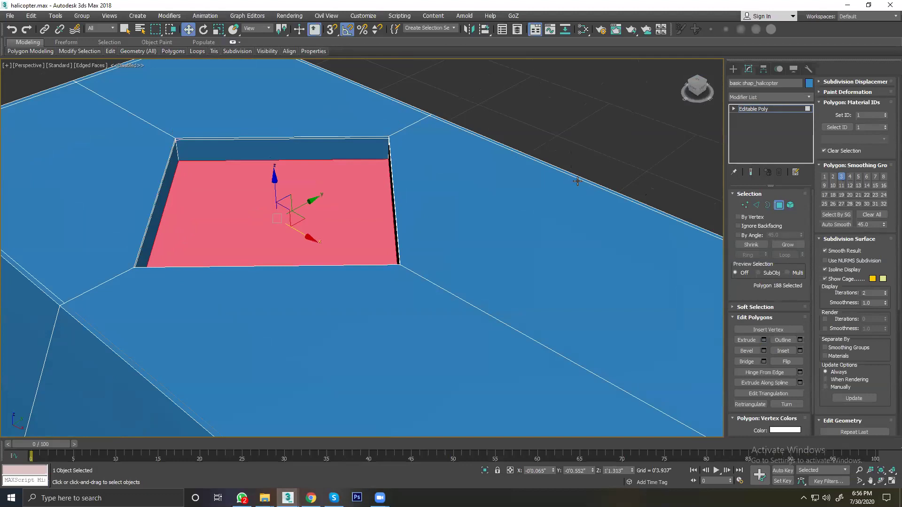
Step: Extrude the recess floor inward again by -0'0.016", then return to object level
{"action": "scroll", "coordinate": [212, 167], "scroll_direction": "up", "scroll_amount": 3}
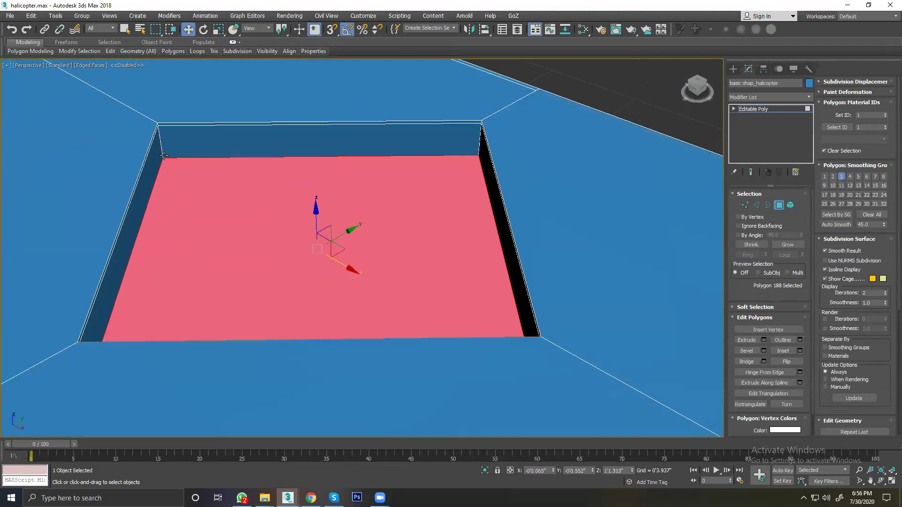
{"action": "left_click", "coordinate": [763, 340]}
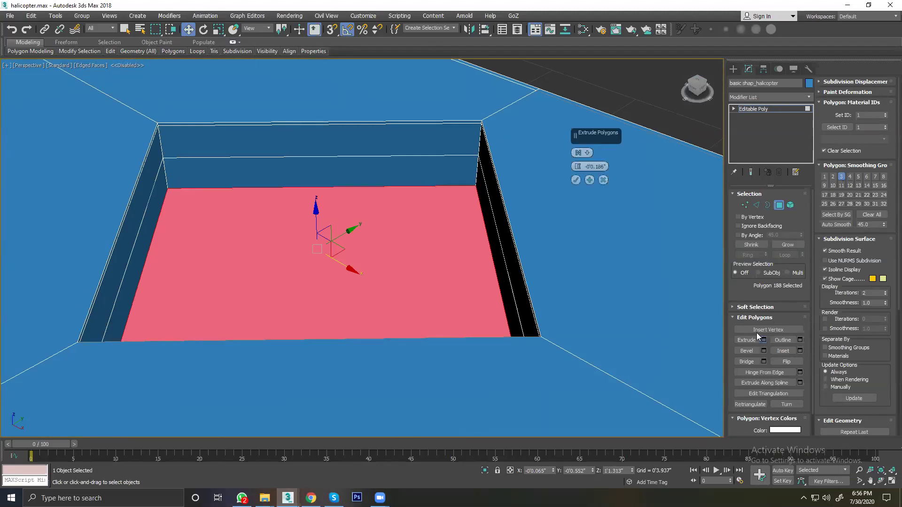
{"action": "right_click", "coordinate": [578, 169]}
{"action": "left_click_drag", "start_coordinate": [578, 169], "coordinate": [578, 174]}
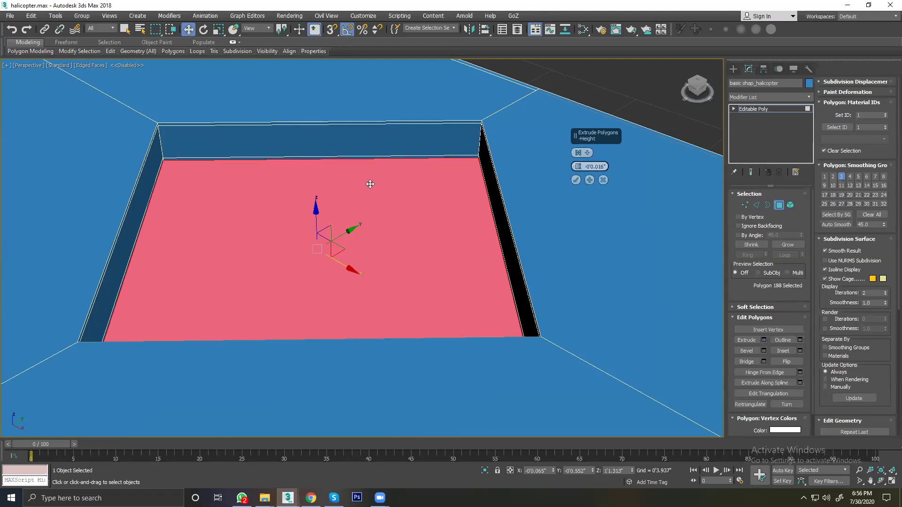
{"action": "left_click", "coordinate": [575, 179]}
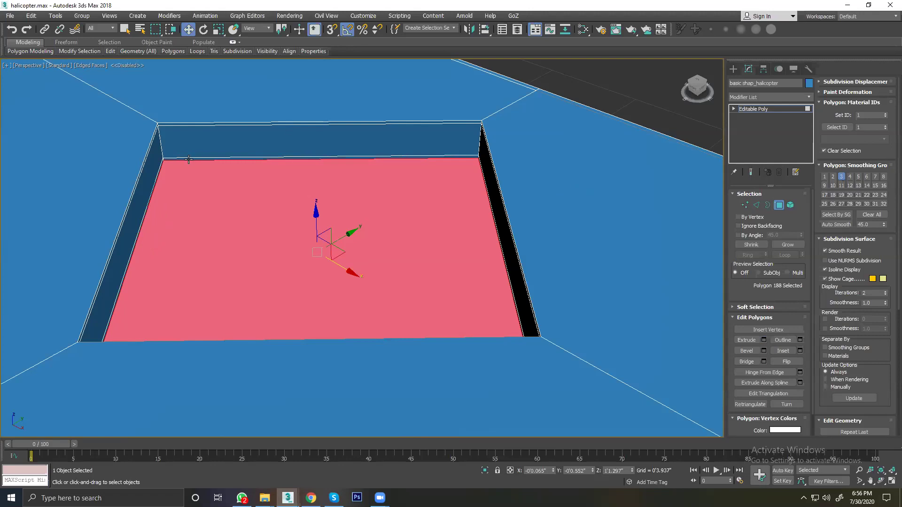
{"action": "middle_click_drag", "start_coordinate": [188, 160], "coordinate": [463, 205], "text": "alt"}
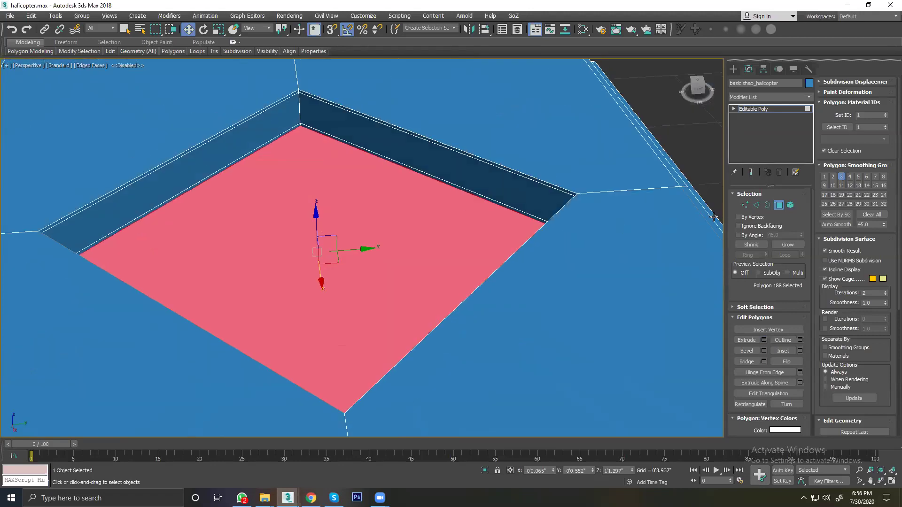
{"action": "left_click", "coordinate": [778, 205]}
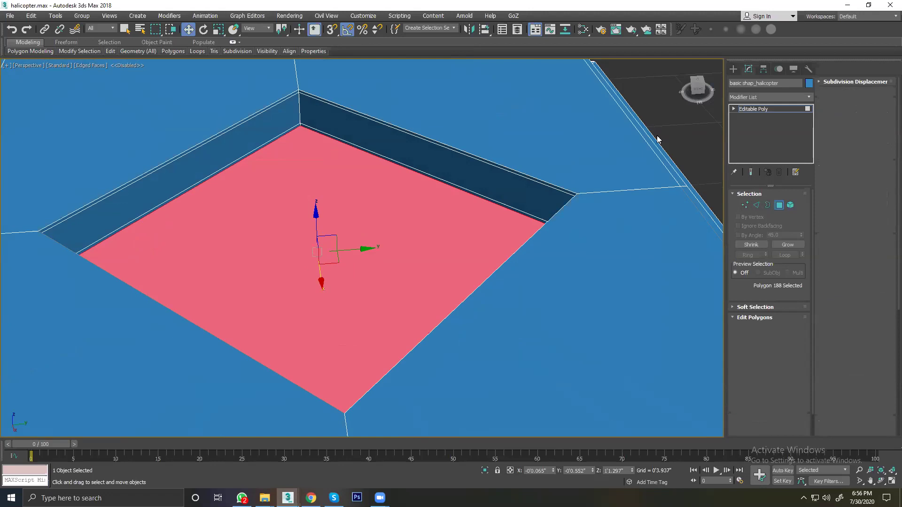
{"action": "left_click", "coordinate": [541, 157]}
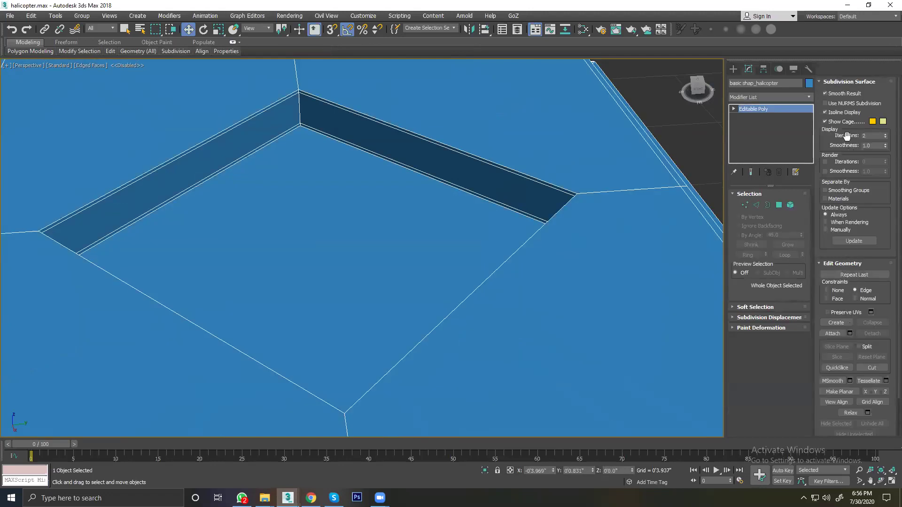
Step: Turn on NURMS smoothing and orbit around the model to inspect the roof recess
{"action": "left_click", "coordinate": [826, 104]}
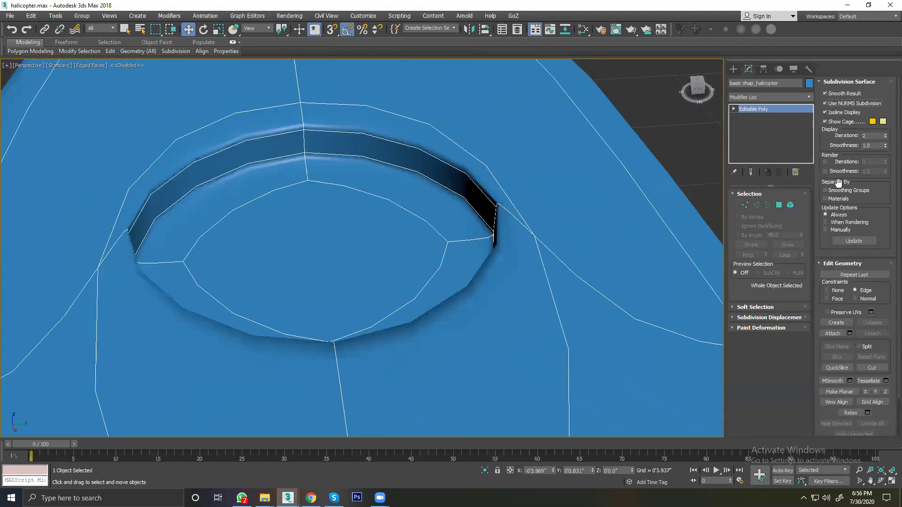
{"action": "scroll", "coordinate": [643, 108], "scroll_direction": "down", "scroll_amount": 3}
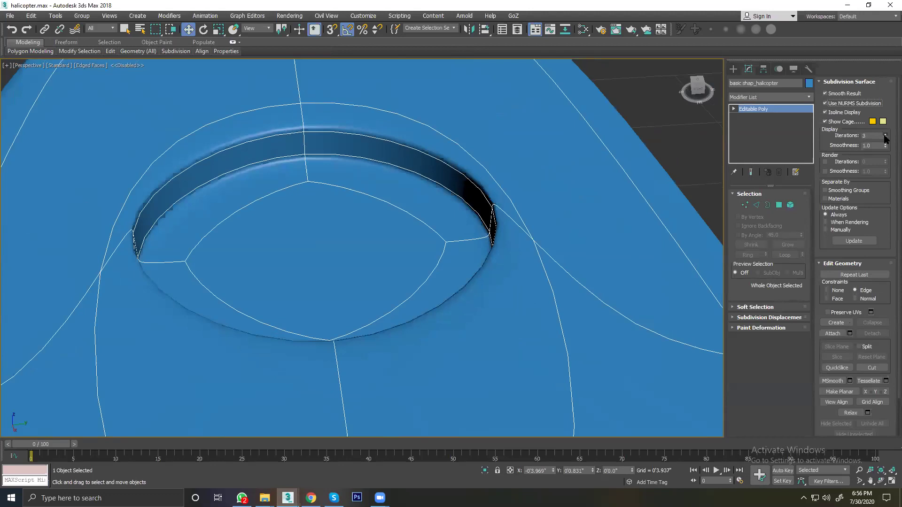
{"action": "left_click", "coordinate": [640, 108]}
{"action": "scroll", "coordinate": [340, 219], "scroll_direction": "down", "scroll_amount": 5}
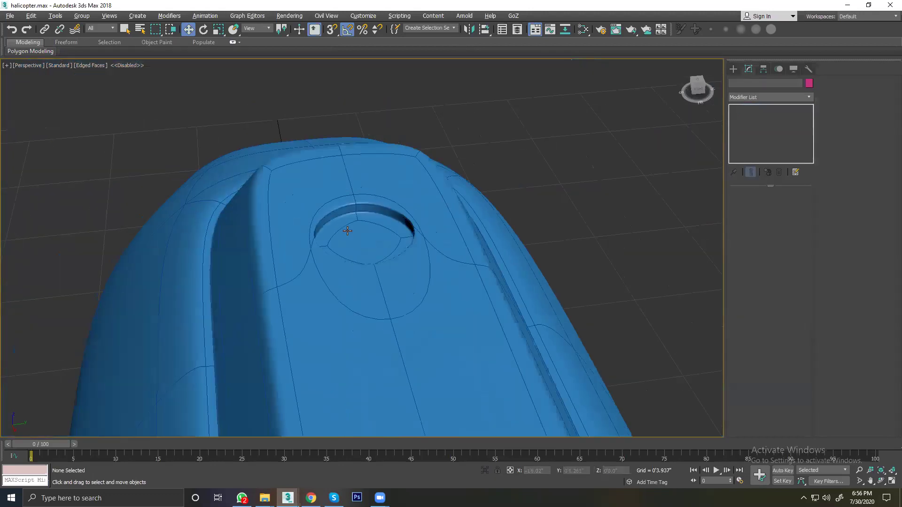
{"action": "middle_click_drag", "start_coordinate": [346, 230], "coordinate": [484, 211], "text": "alt"}
{"action": "scroll", "coordinate": [366, 248], "scroll_direction": "up", "scroll_amount": 2}
{"action": "mouse_move", "coordinate": [366, 248]}
{"action": "middle_mouse_down", "text": "alt"}
{"action": "mouse_move", "coordinate": [497, 207]}
{"action": "mouse_move", "coordinate": [227, 306]}
{"action": "middle_mouse_up", "text": "alt"}
{"action": "scroll", "coordinate": [228, 306], "scroll_direction": "down", "scroll_amount": 2}
{"action": "scroll", "coordinate": [397, 151], "scroll_direction": "up", "scroll_amount": 3}
{"action": "scroll", "coordinate": [313, 252], "scroll_direction": "down", "scroll_amount": 2}
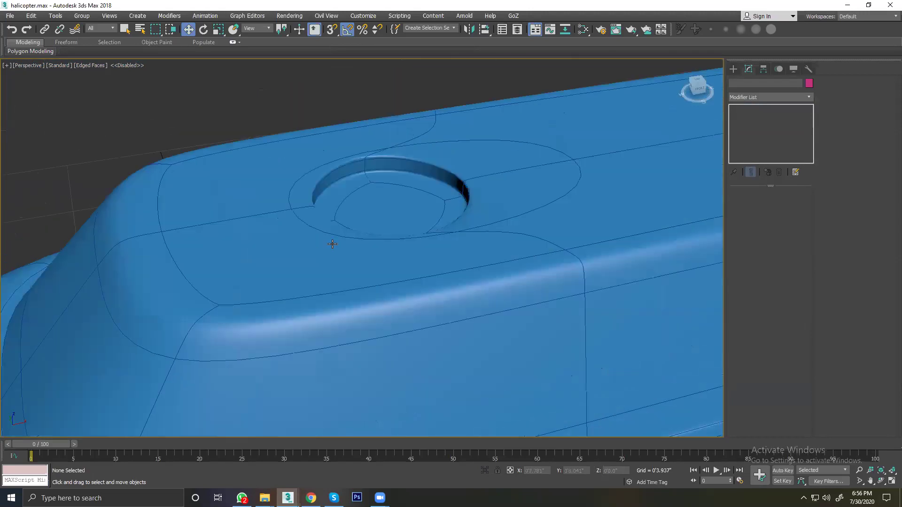
{"action": "middle_click_drag", "start_coordinate": [331, 245], "coordinate": [334, 245], "text": "alt"}
Step: Reselect the body, turn smoothing off, and marquee-select the green rods
{"action": "left_click", "coordinate": [331, 244]}
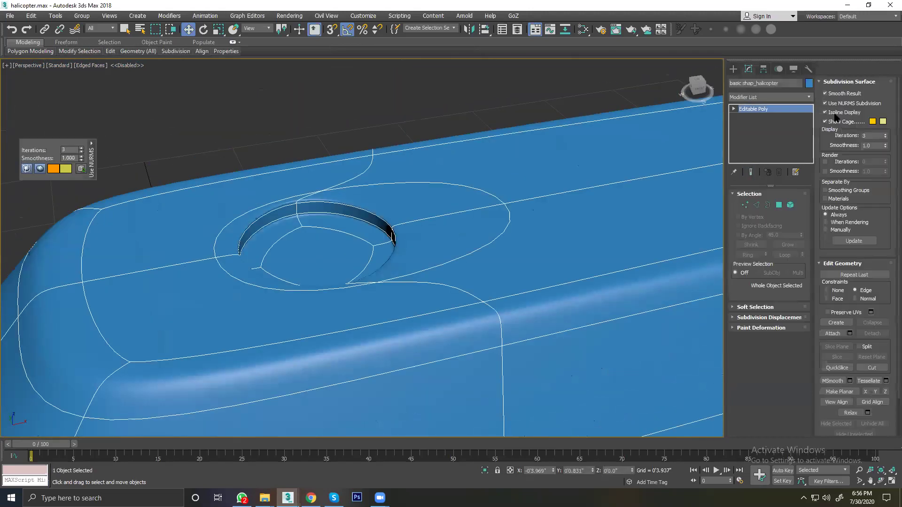
{"action": "left_click", "coordinate": [830, 104]}
{"action": "scroll", "coordinate": [372, 209], "scroll_direction": "down", "scroll_amount": 3}
{"action": "mouse_move", "coordinate": [443, 113]}
{"action": "middle_mouse_down", "text": "alt"}
{"action": "mouse_move", "coordinate": [306, 281]}
{"action": "mouse_move", "coordinate": [516, 105]}
{"action": "middle_mouse_up", "text": "alt"}
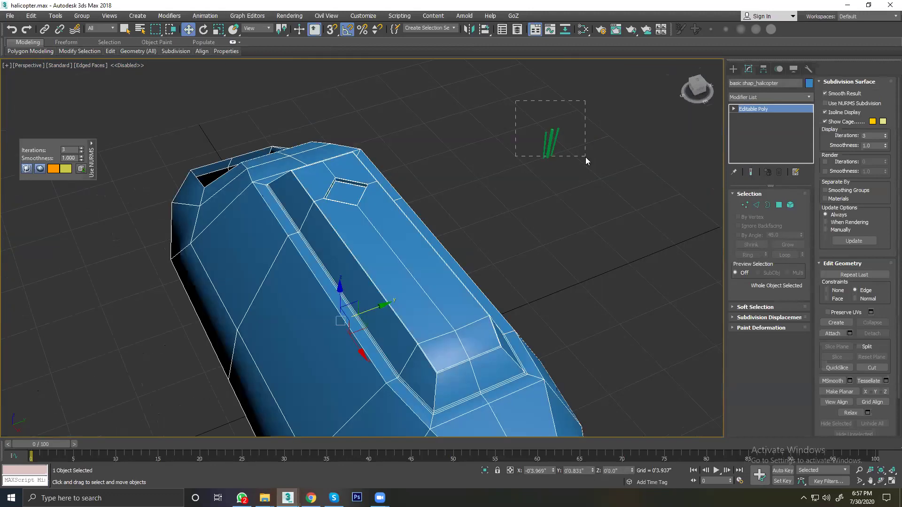
{"action": "mouse_move", "coordinate": [585, 162]}
{"action": "left_mouse_down"}
{"action": "mouse_move", "coordinate": [575, 151]}
{"action": "mouse_move", "coordinate": [395, 163]}
{"action": "left_mouse_up"}
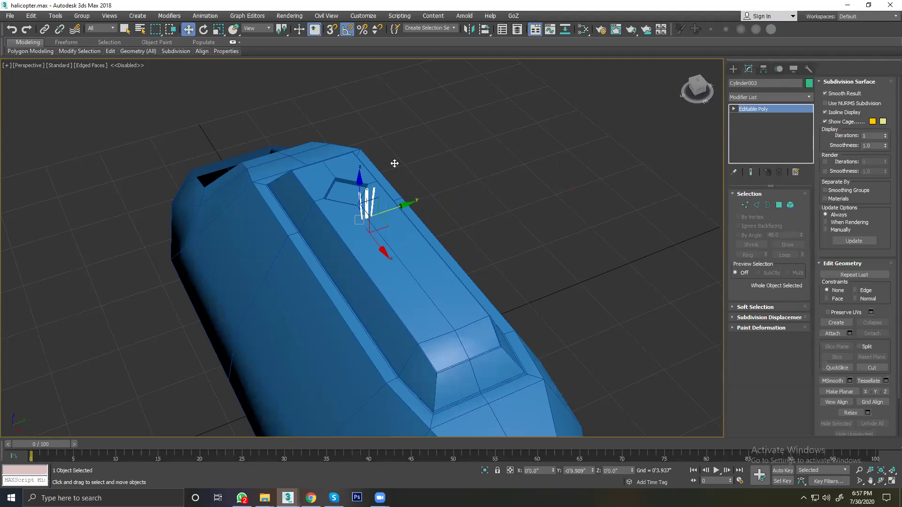
Step: Move the green rods onto the roof, then shift them off the hole
{"action": "left_click_drag", "start_coordinate": [379, 249], "coordinate": [363, 225]}
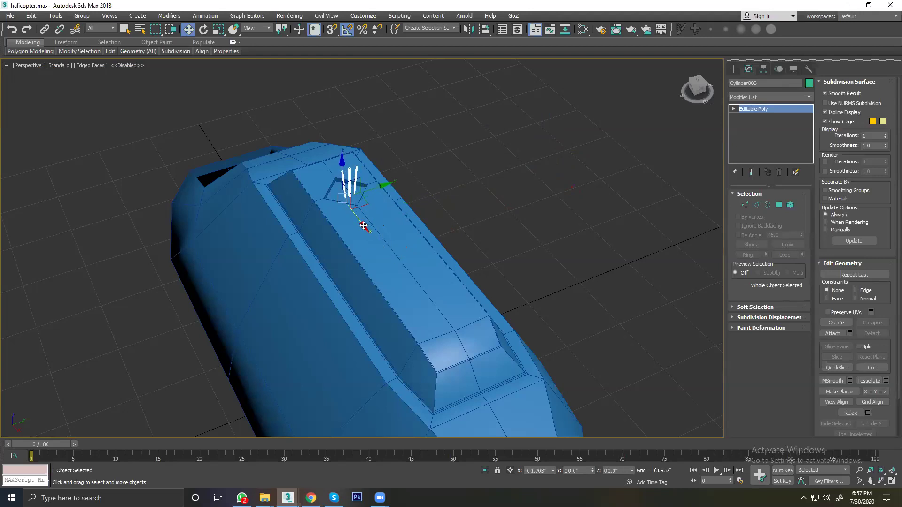
{"action": "key", "text": "z"}
{"action": "scroll", "coordinate": [363, 226], "scroll_direction": "down", "scroll_amount": 5}
{"action": "scroll", "coordinate": [350, 231], "scroll_direction": "up", "scroll_amount": 3}
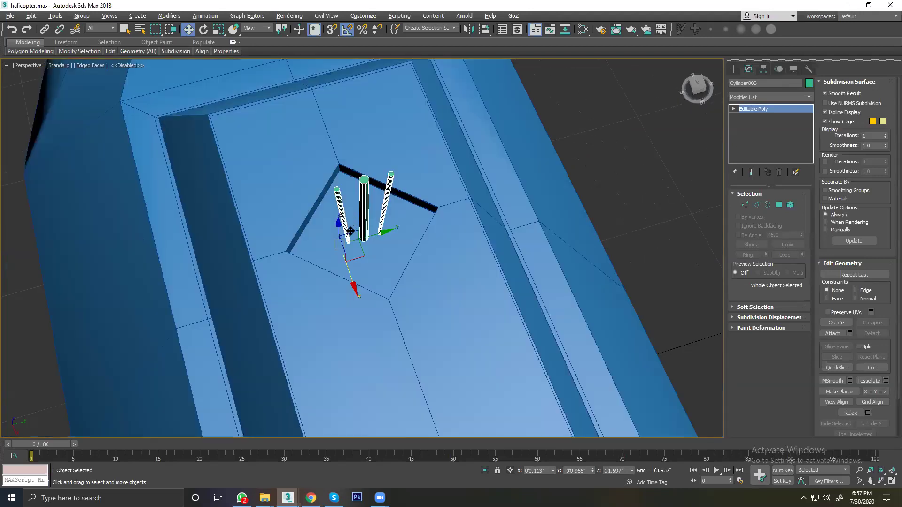
{"action": "scroll", "coordinate": [350, 231], "scroll_direction": "down", "scroll_amount": 1}
{"action": "scroll", "coordinate": [348, 233], "scroll_direction": "down", "scroll_amount": 1}
{"action": "scroll", "coordinate": [381, 222], "scroll_direction": "down", "scroll_amount": 1}
{"action": "mouse_move", "coordinate": [385, 222]}
{"action": "left_mouse_down"}
{"action": "mouse_move", "coordinate": [669, 191]}
{"action": "mouse_move", "coordinate": [660, 195]}
{"action": "left_mouse_up"}
Step: Frame the rods in Top view and move them further along Y
{"action": "key", "text": "t"}
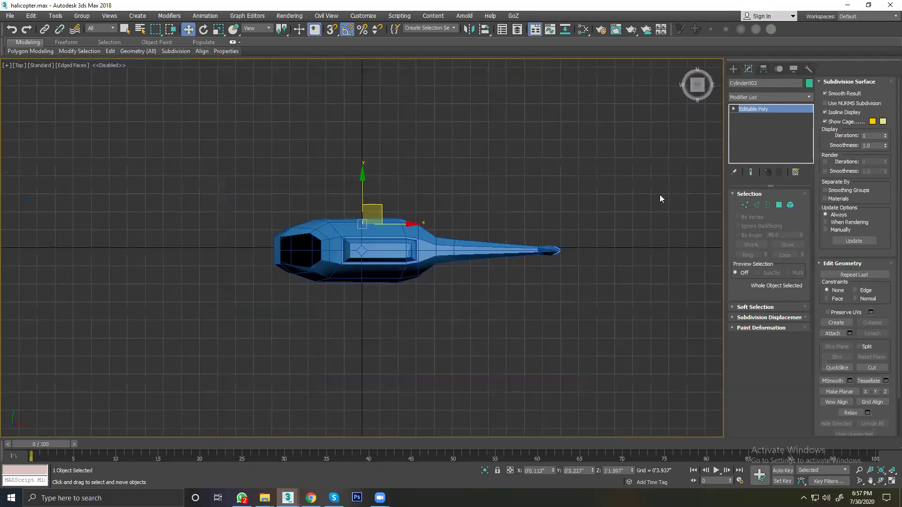
{"action": "key", "text": "z"}
{"action": "scroll", "coordinate": [382, 218], "scroll_direction": "down", "scroll_amount": 2}
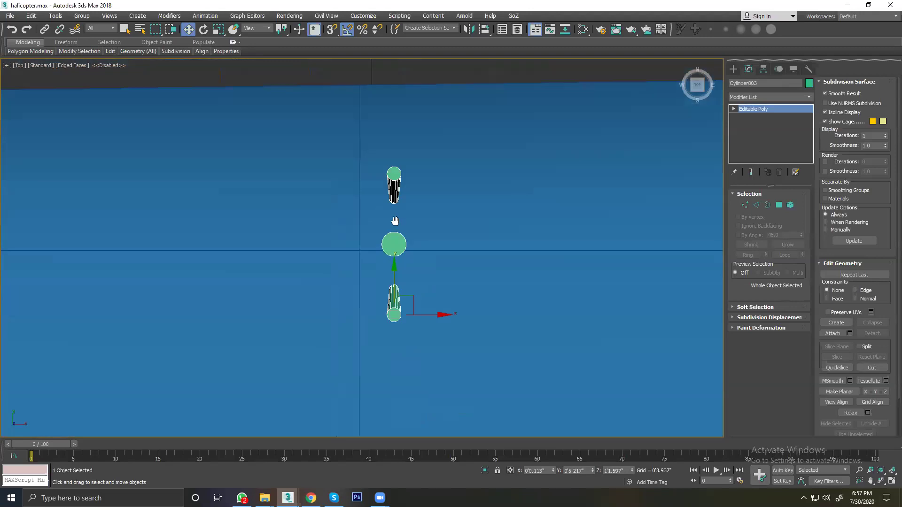
{"action": "scroll", "coordinate": [390, 220], "scroll_direction": "down", "scroll_amount": 3}
{"action": "left_click_drag", "start_coordinate": [390, 218], "coordinate": [390, 101]}
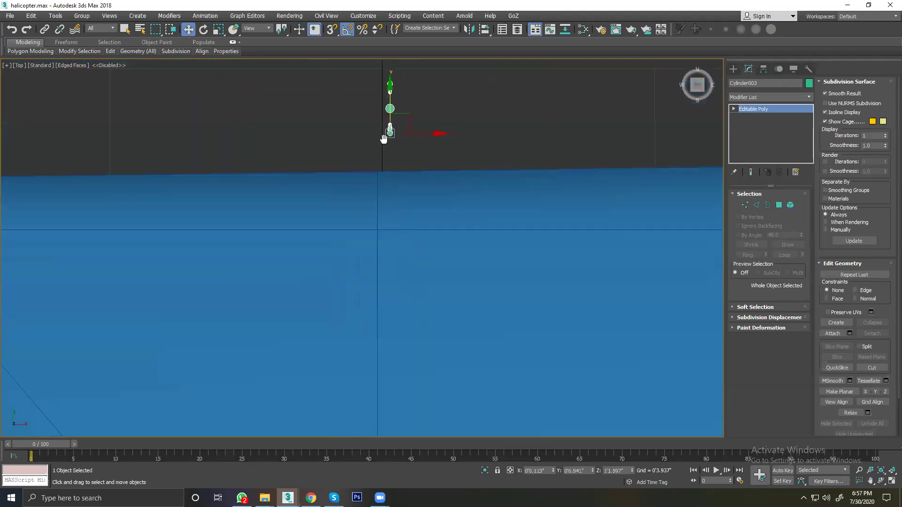
{"action": "scroll", "coordinate": [390, 101], "scroll_direction": "up", "scroll_amount": 4}
{"action": "scroll", "coordinate": [390, 101], "scroll_direction": "up", "scroll_amount": 1}
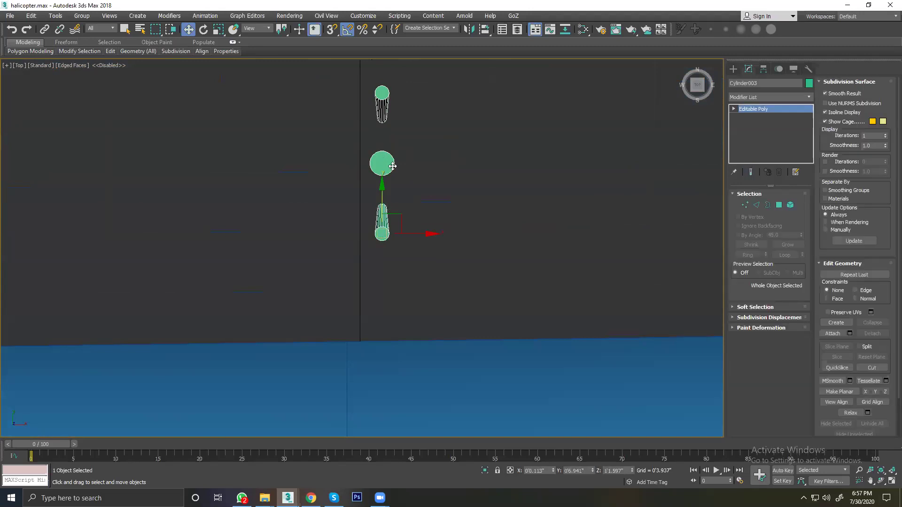
{"action": "left_click_drag", "start_coordinate": [281, 29], "coordinate": [283, 46]}
{"action": "scroll", "coordinate": [416, 192], "scroll_direction": "down", "scroll_amount": 3}
{"action": "scroll", "coordinate": [413, 190], "scroll_direction": "down", "scroll_amount": 5}
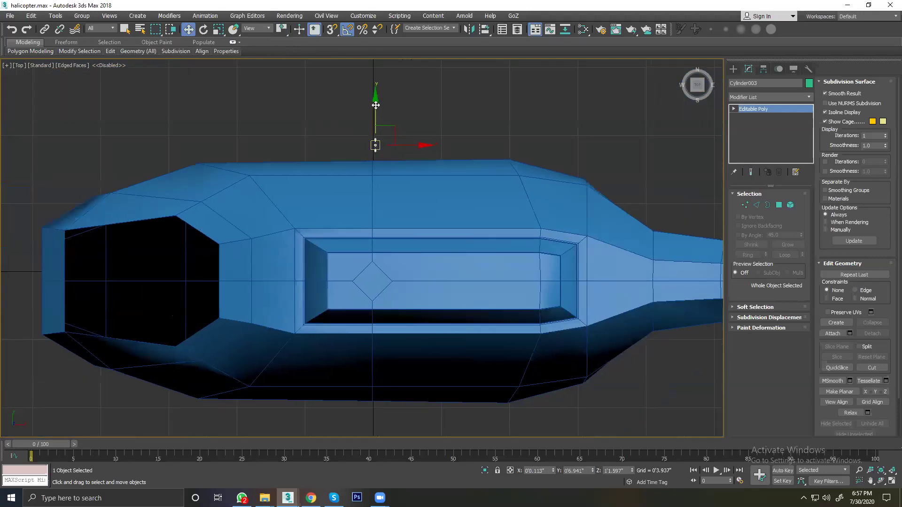
Step: Place the rods over the roof diamond, scale them up via Scale Type-In, and recentre them
{"action": "left_click_drag", "start_coordinate": [375, 105], "coordinate": [373, 238]}
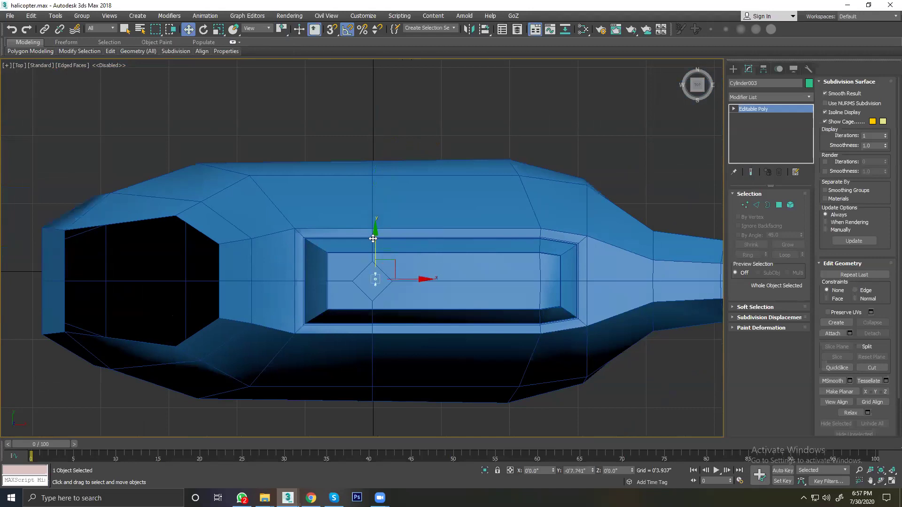
{"action": "scroll", "coordinate": [372, 238], "scroll_direction": "up", "scroll_amount": 3}
{"action": "scroll", "coordinate": [352, 217], "scroll_direction": "up", "scroll_amount": 4}
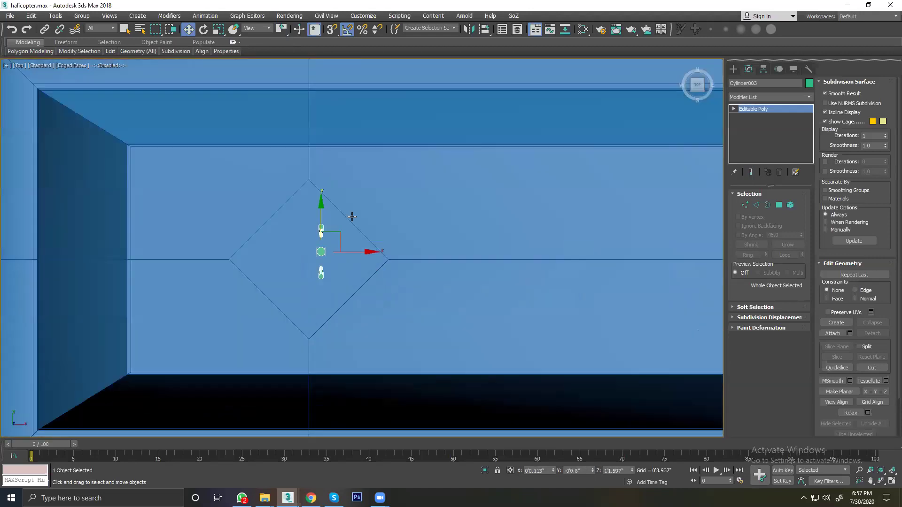
{"action": "right_click", "coordinate": [217, 31]}
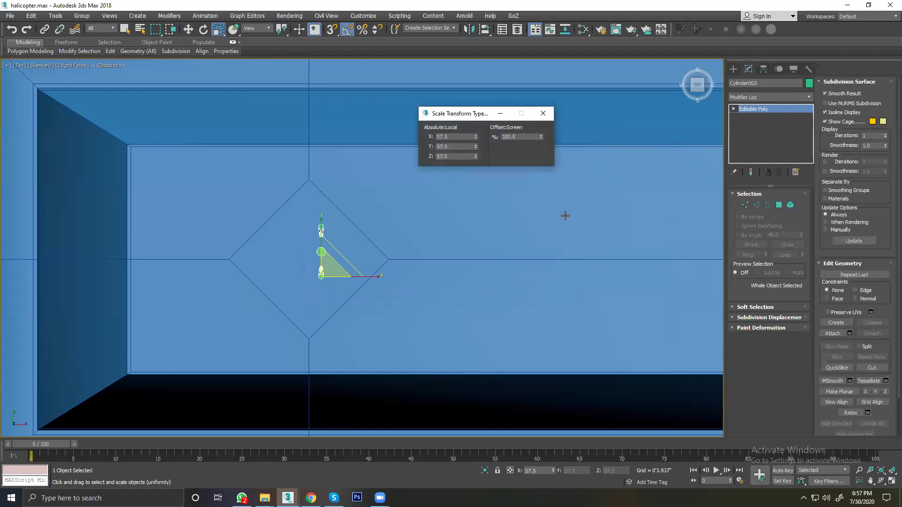
{"action": "left_click_drag", "start_coordinate": [541, 136], "coordinate": [554, 21]}
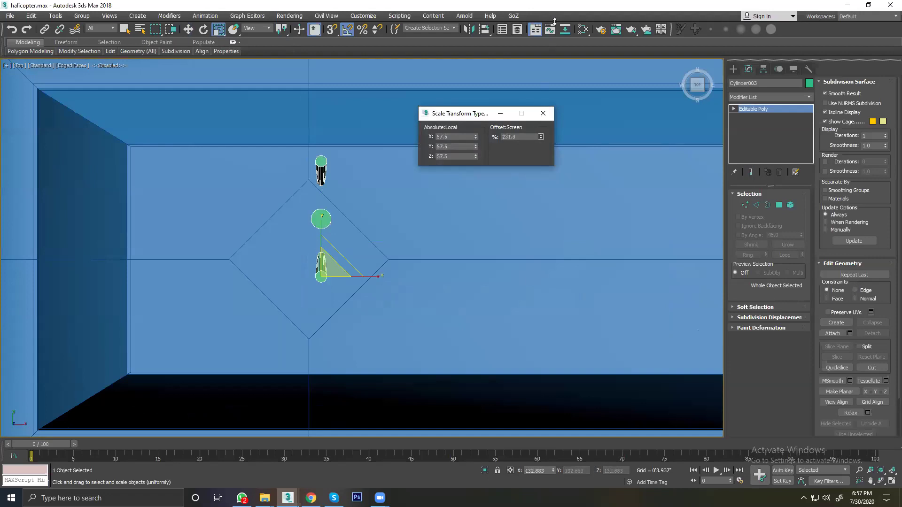
{"action": "key", "text": "w"}
{"action": "left_click_drag", "start_coordinate": [340, 200], "coordinate": [320, 258]}
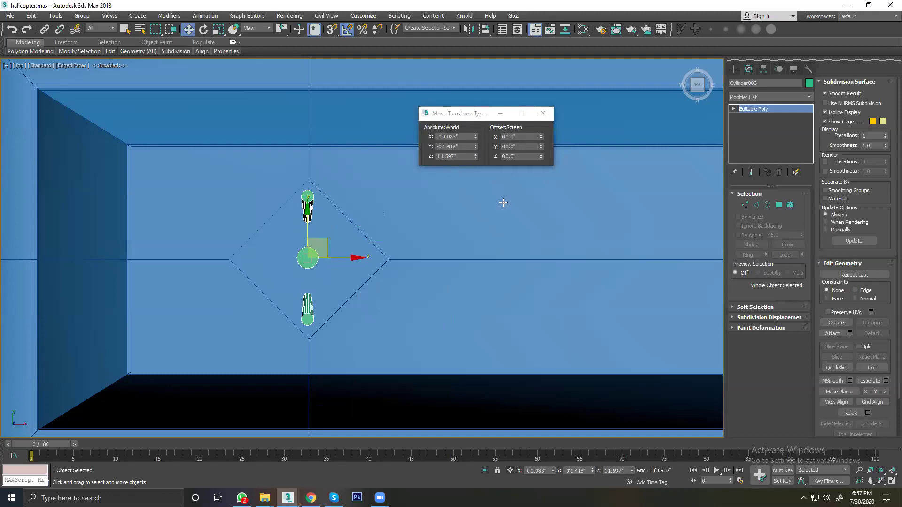
Step: Turn on smoothing for the helicopter body, then select and frame the Cylinder003 rod
{"action": "left_click", "coordinate": [503, 202]}
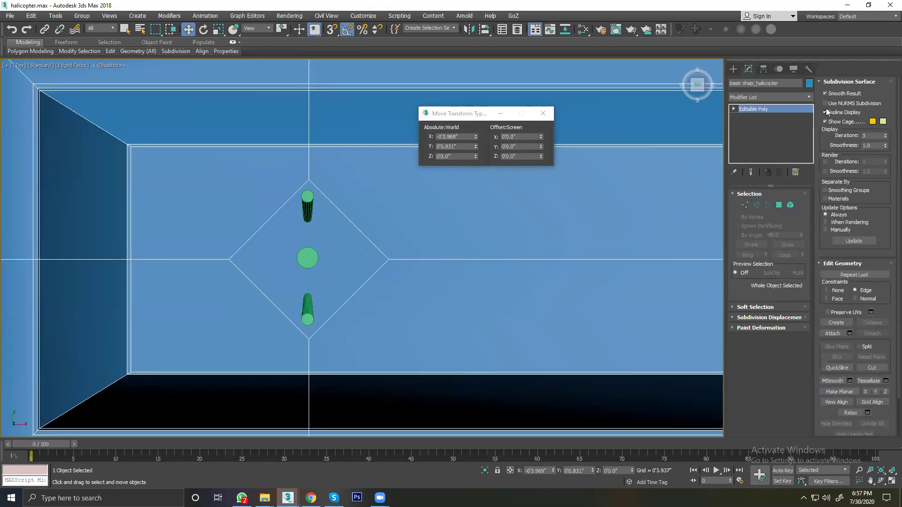
{"action": "left_click", "coordinate": [825, 103]}
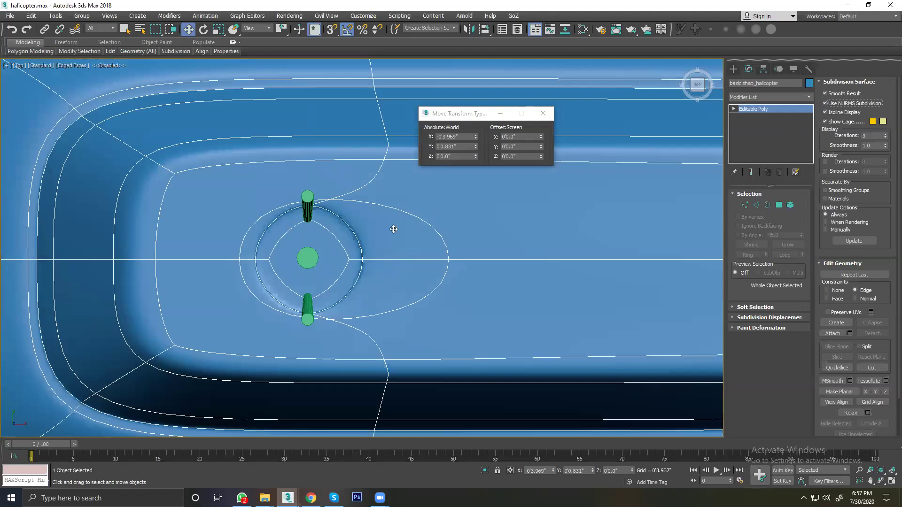
{"action": "left_click", "coordinate": [308, 258]}
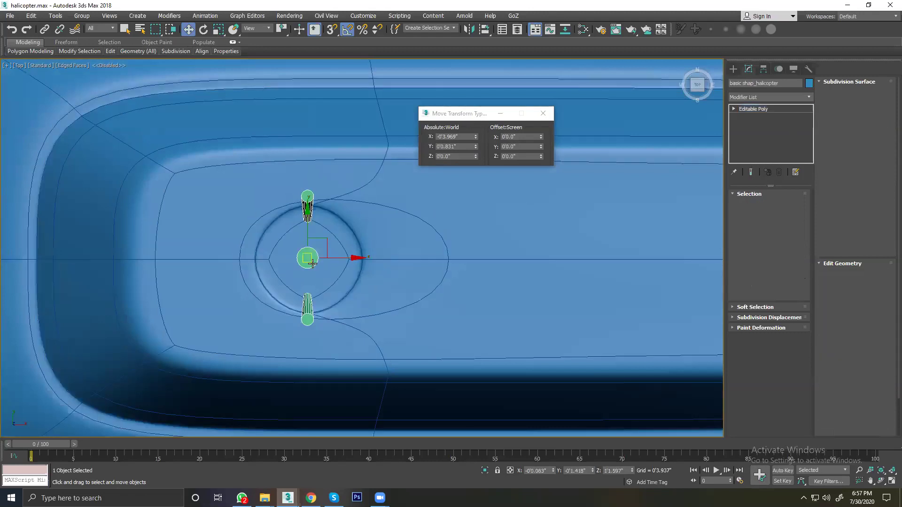
{"action": "key", "text": "z"}
Step: Nudge the three green rods along X and Y to centre them in the roof recess
{"action": "mouse_move", "coordinate": [312, 262]}
{"action": "middle_mouse_down", "text": "alt"}
{"action": "mouse_move", "coordinate": [315, 236]}
{"action": "mouse_move", "coordinate": [343, 241]}
{"action": "middle_mouse_up", "text": "alt"}
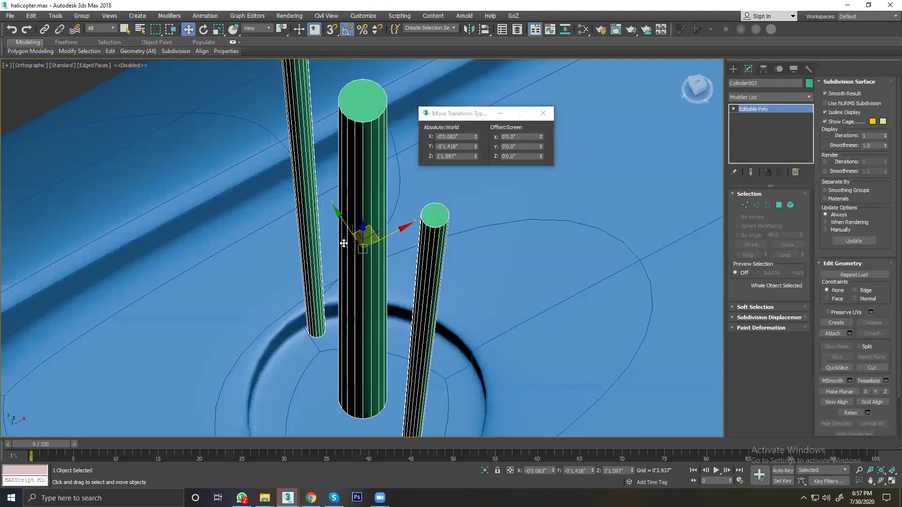
{"action": "scroll", "coordinate": [287, 244], "scroll_direction": "down", "scroll_amount": 3}
{"action": "mouse_move", "coordinate": [268, 244]}
{"action": "middle_mouse_down", "text": "alt"}
{"action": "mouse_move", "coordinate": [307, 242]}
{"action": "mouse_move", "coordinate": [253, 236]}
{"action": "middle_mouse_up", "text": "alt"}
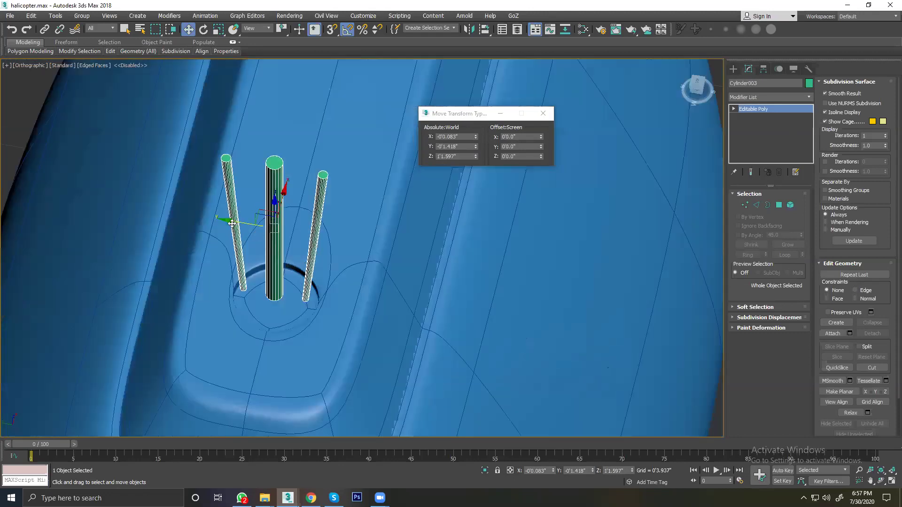
{"action": "left_click_drag", "start_coordinate": [236, 222], "coordinate": [239, 221]}
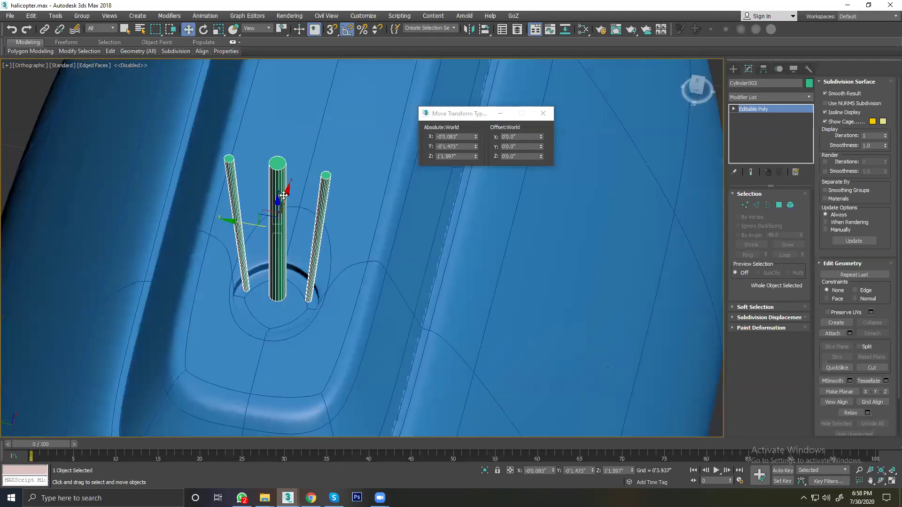
{"action": "left_click_drag", "start_coordinate": [285, 195], "coordinate": [282, 200]}
{"action": "mouse_move", "coordinate": [295, 256]}
{"action": "middle_mouse_down", "text": "alt"}
{"action": "mouse_move", "coordinate": [253, 221]}
{"action": "mouse_move", "coordinate": [282, 216]}
{"action": "middle_mouse_up", "text": "alt"}
Step: Check the Bell 206 reference in Chrome, then return to 3ds Max looking down on the rods
{"action": "key", "text": "alt+Tab"}
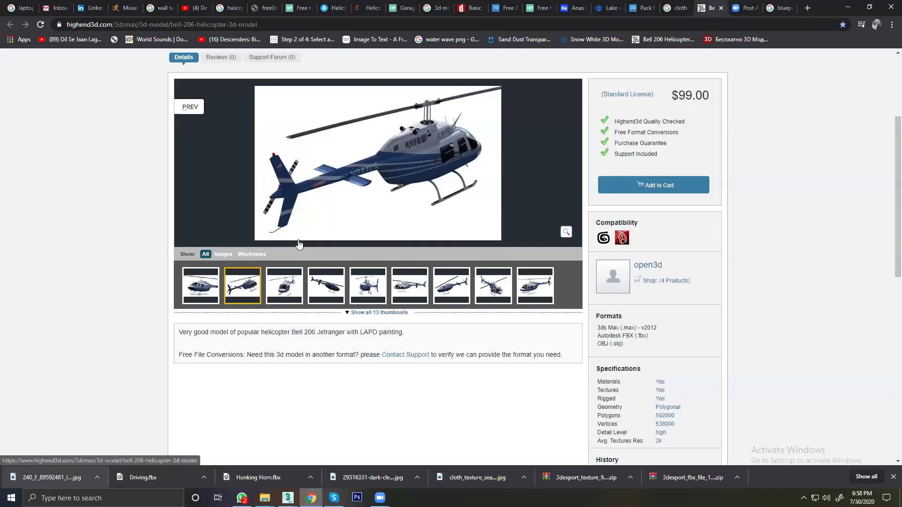
{"action": "key", "text": "alt+Tab"}
{"action": "mouse_move", "coordinate": [329, 270]}
{"action": "middle_mouse_down", "text": "alt"}
{"action": "mouse_move", "coordinate": [303, 328]}
{"action": "mouse_move", "coordinate": [199, 295]}
{"action": "middle_mouse_up", "text": "alt"}
{"action": "scroll", "coordinate": [292, 311], "scroll_direction": "down", "scroll_amount": 5}
Step: In Top view, move the rods out of the recess and centre the circular recess on screen
{"action": "key", "text": "t"}
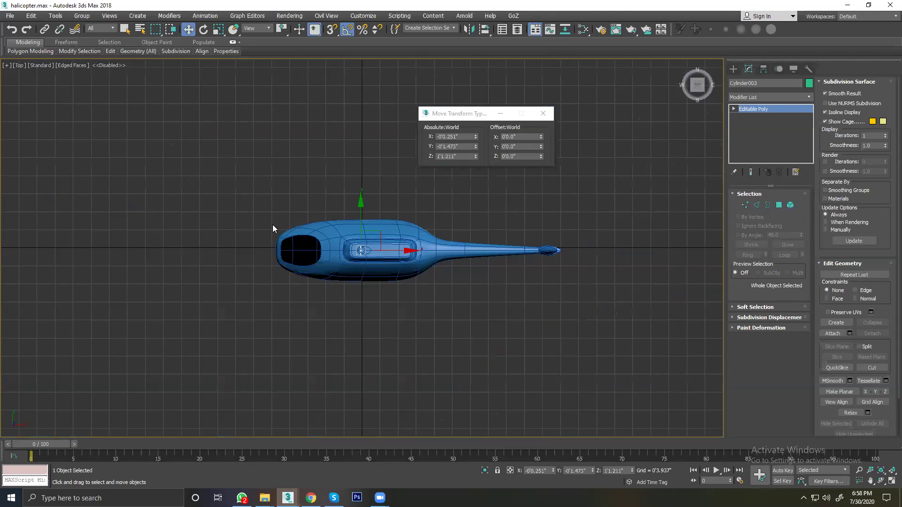
{"action": "left_click_drag", "start_coordinate": [383, 235], "coordinate": [351, 122]}
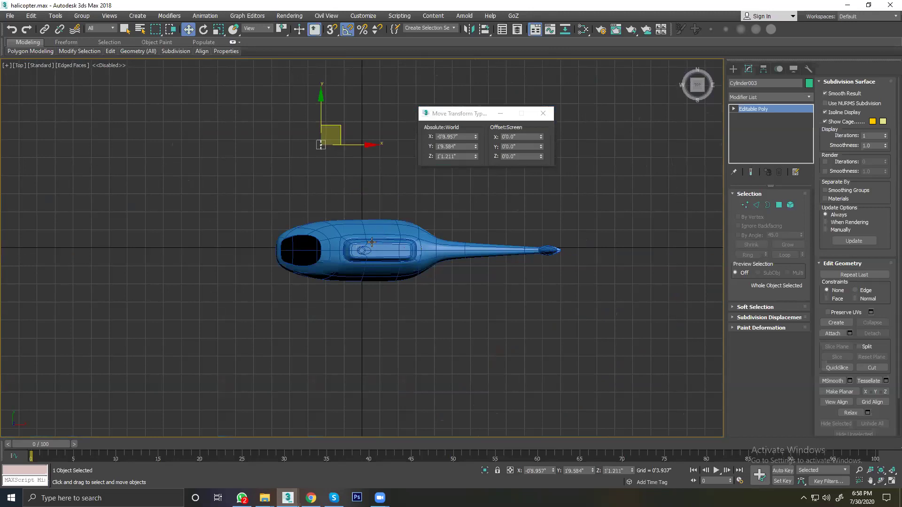
{"action": "scroll", "coordinate": [321, 317], "scroll_direction": "up", "scroll_amount": 3}
{"action": "scroll", "coordinate": [321, 317], "scroll_direction": "up", "scroll_amount": 5}
{"action": "scroll", "coordinate": [321, 317], "scroll_direction": "down", "scroll_amount": 4}
{"action": "middle_click_drag", "start_coordinate": [297, 326], "coordinate": [328, 230]}
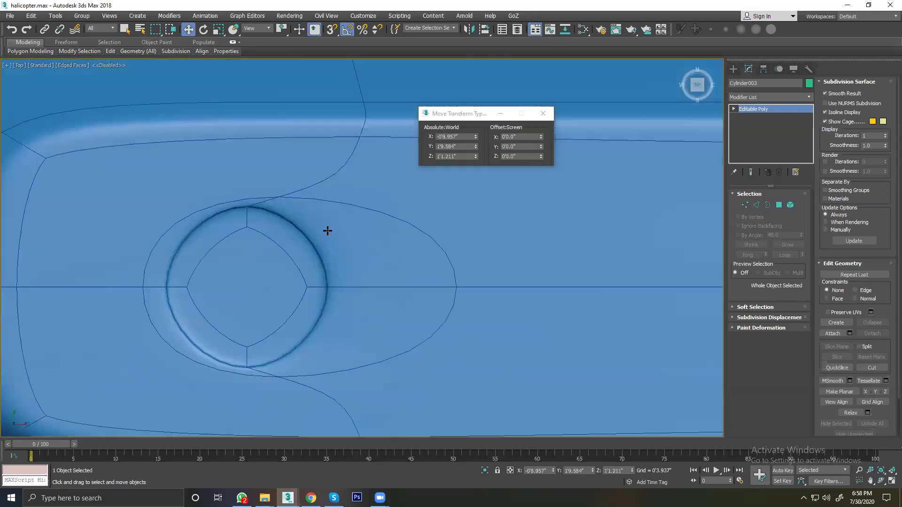
{"action": "scroll", "coordinate": [304, 157], "scroll_direction": "up", "scroll_amount": 4}
{"action": "middle_click_drag", "start_coordinate": [258, 280], "coordinate": [324, 294]}
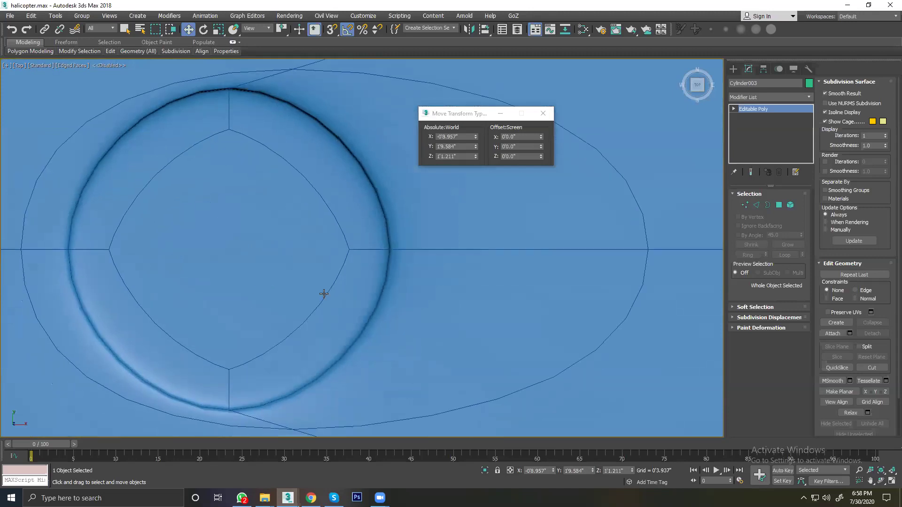
Step: With AutoGrid off, draw an 18-sided cylinder of 0'0.505" radius centred on the recess
{"action": "left_click", "coordinate": [733, 69]}
{"action": "left_click", "coordinate": [750, 136]}
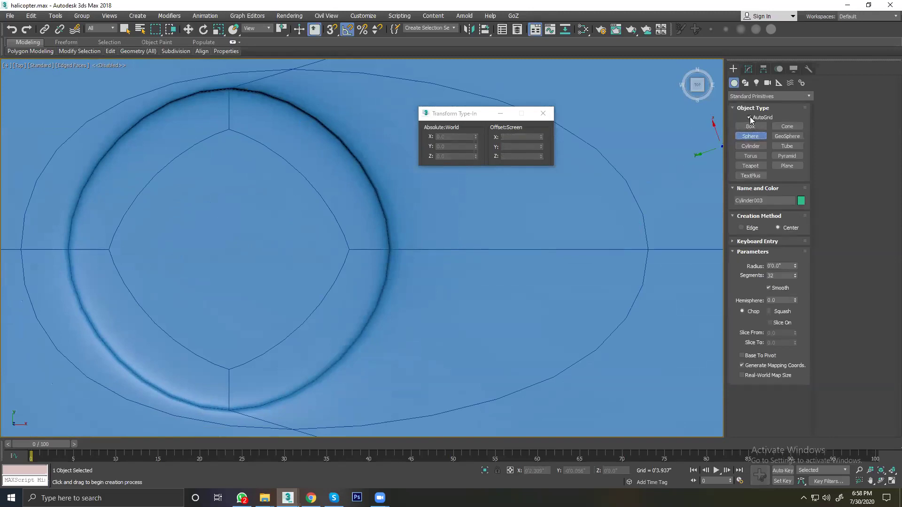
{"action": "left_click", "coordinate": [749, 117]}
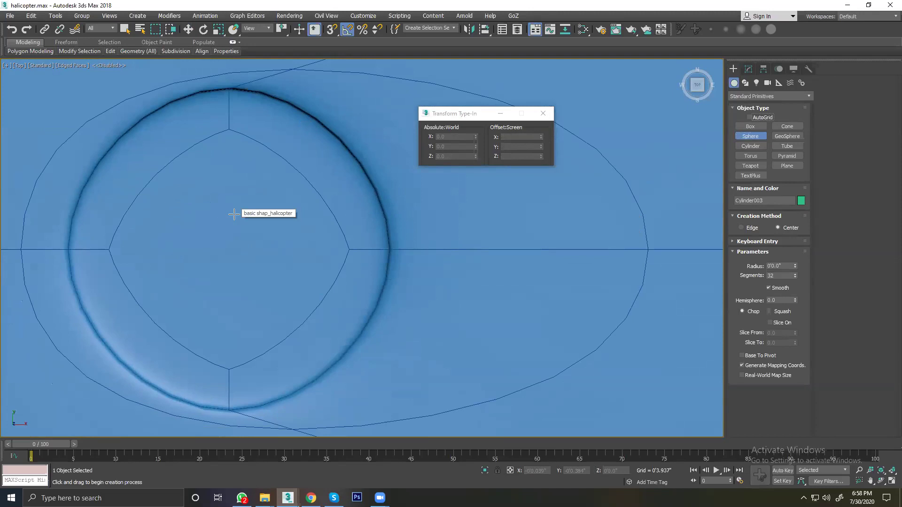
{"action": "key", "text": "F3"}
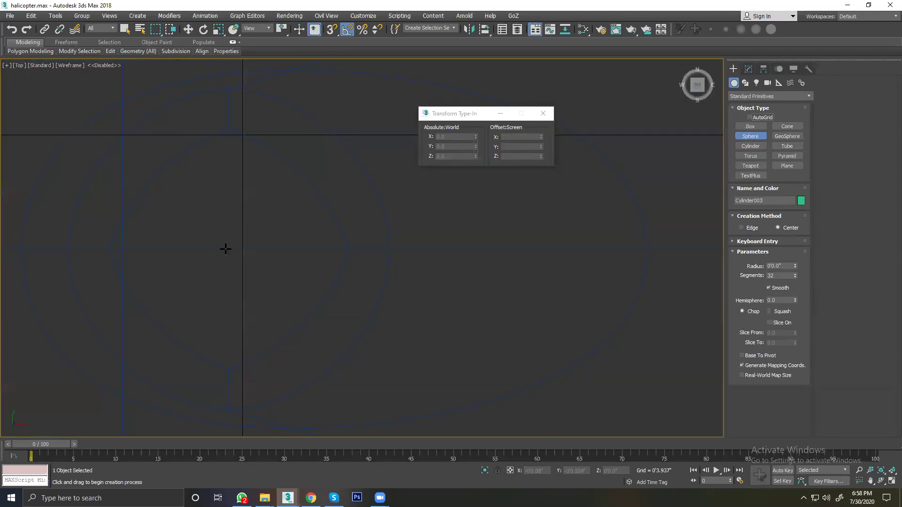
{"action": "left_click_drag", "start_coordinate": [227, 247], "coordinate": [248, 306]}
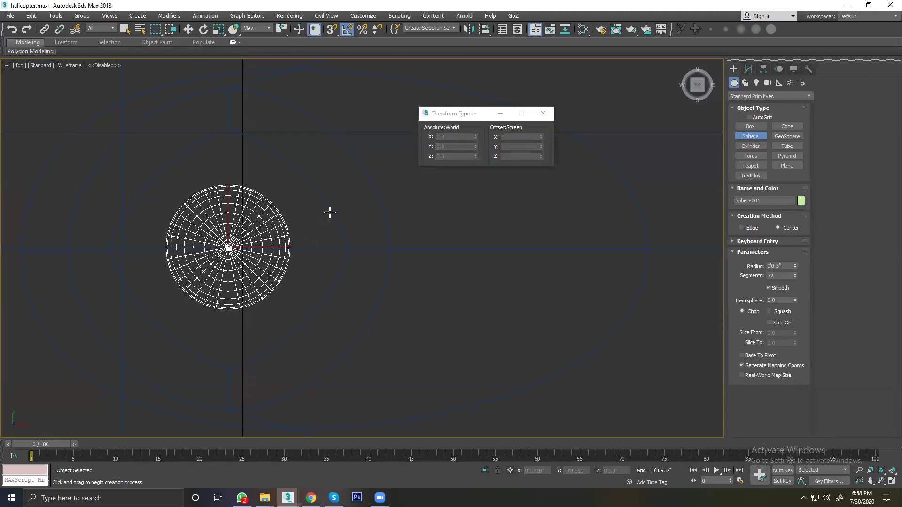
{"action": "key", "text": "ctrl+z"}
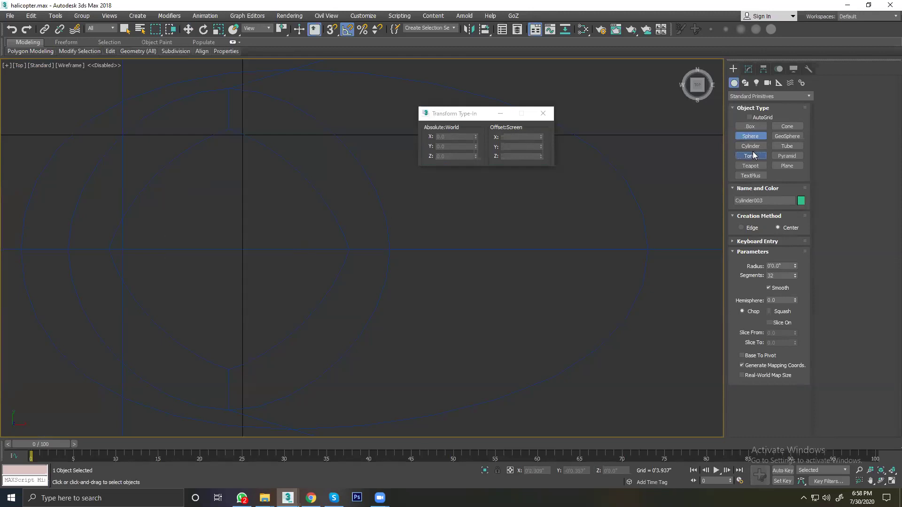
{"action": "left_click", "coordinate": [752, 147]}
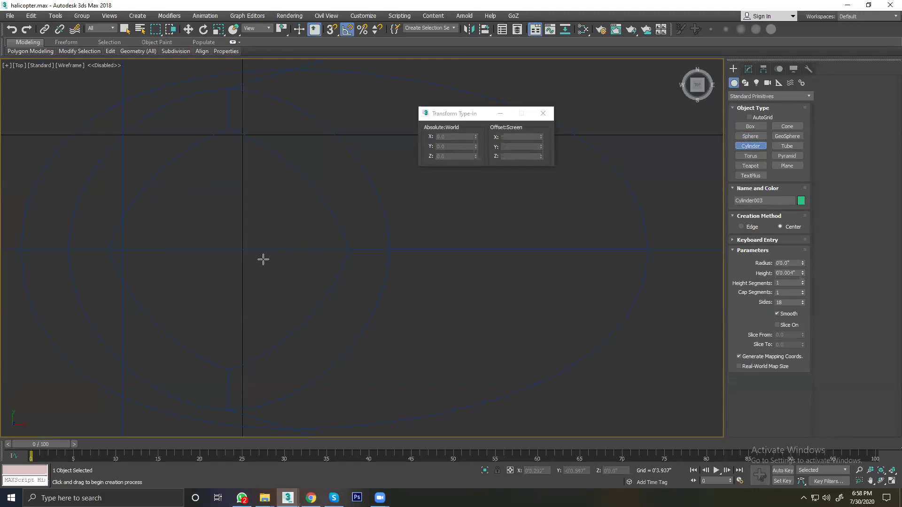
{"action": "left_click_drag", "start_coordinate": [227, 249], "coordinate": [273, 343]}
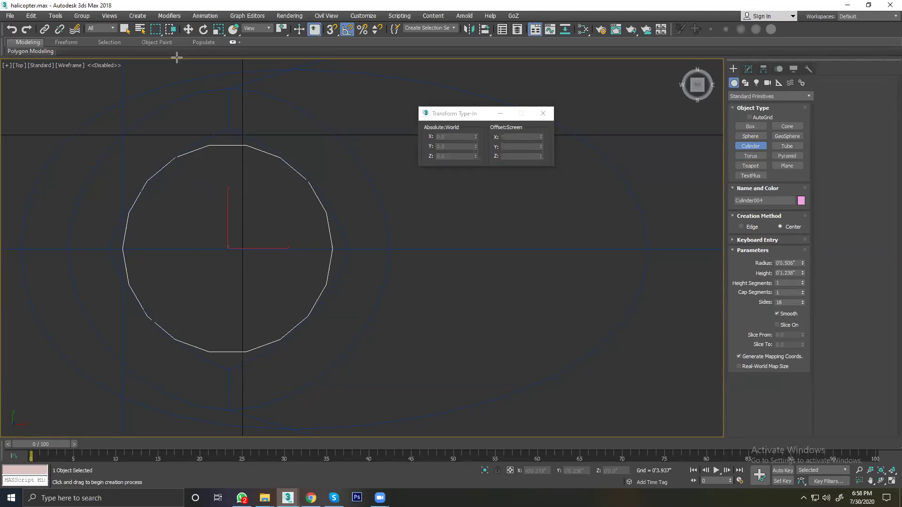
{"action": "left_click", "coordinate": [190, 30]}
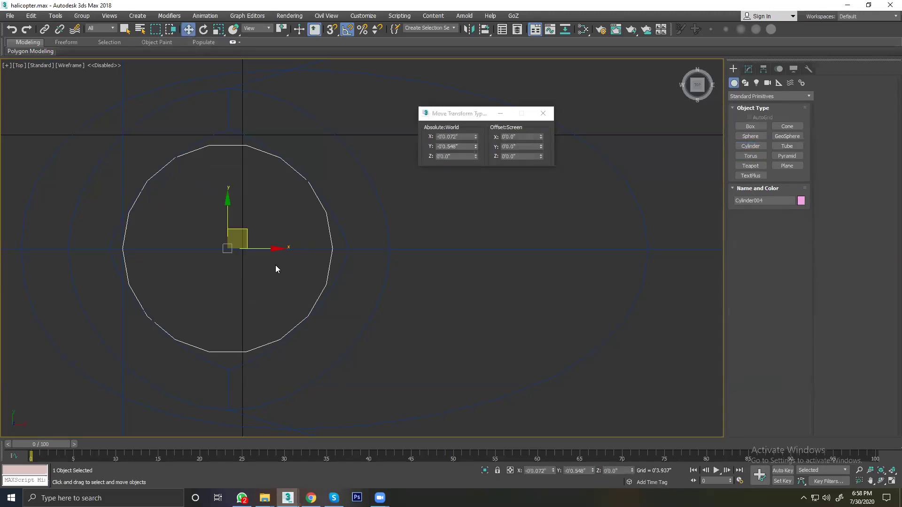
Step: In Perspective view, raise the new cylinder along Z into the roof recess, with edged faces shown
{"action": "scroll", "coordinate": [275, 265], "scroll_direction": "up", "scroll_amount": 2}
{"action": "scroll", "coordinate": [275, 265], "scroll_direction": "down", "scroll_amount": 8}
{"action": "key", "text": "p"}
{"action": "mouse_move", "coordinate": [277, 266]}
{"action": "middle_mouse_down", "text": "alt"}
{"action": "mouse_move", "coordinate": [308, 217]}
{"action": "mouse_move", "coordinate": [287, 216]}
{"action": "middle_mouse_up", "text": "alt"}
{"action": "left_click_drag", "start_coordinate": [278, 214], "coordinate": [297, 60]}
{"action": "key", "text": "z"}
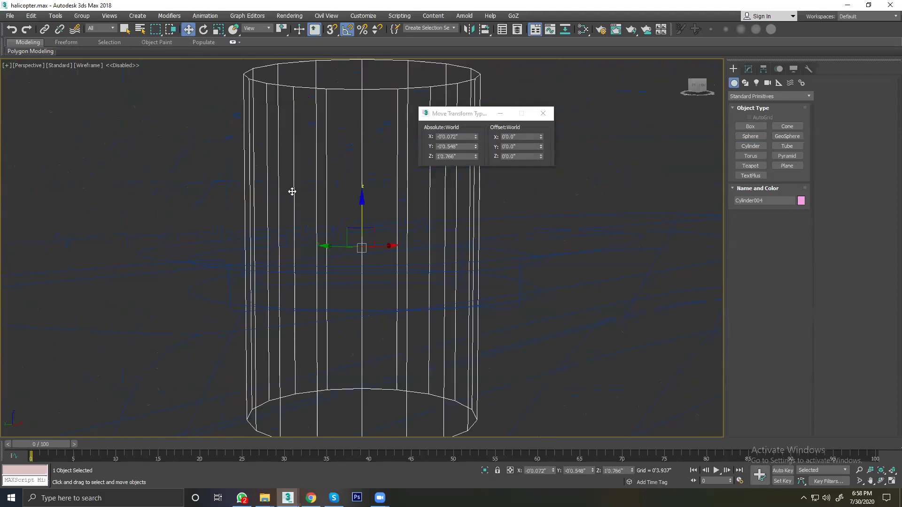
{"action": "key", "text": "F3"}
{"action": "scroll", "coordinate": [293, 199], "scroll_direction": "down", "scroll_amount": 3}
{"action": "scroll", "coordinate": [292, 199], "scroll_direction": "down", "scroll_amount": 3}
{"action": "middle_click_drag", "start_coordinate": [292, 199], "coordinate": [301, 276], "text": "alt"}
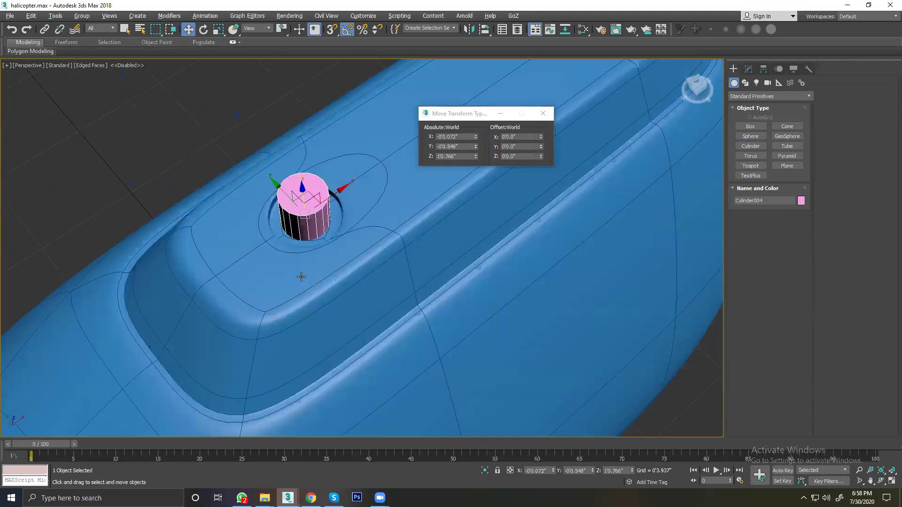
{"action": "scroll", "coordinate": [299, 206], "scroll_direction": "up", "scroll_amount": 2}
{"action": "scroll", "coordinate": [305, 207], "scroll_direction": "up", "scroll_amount": 3}
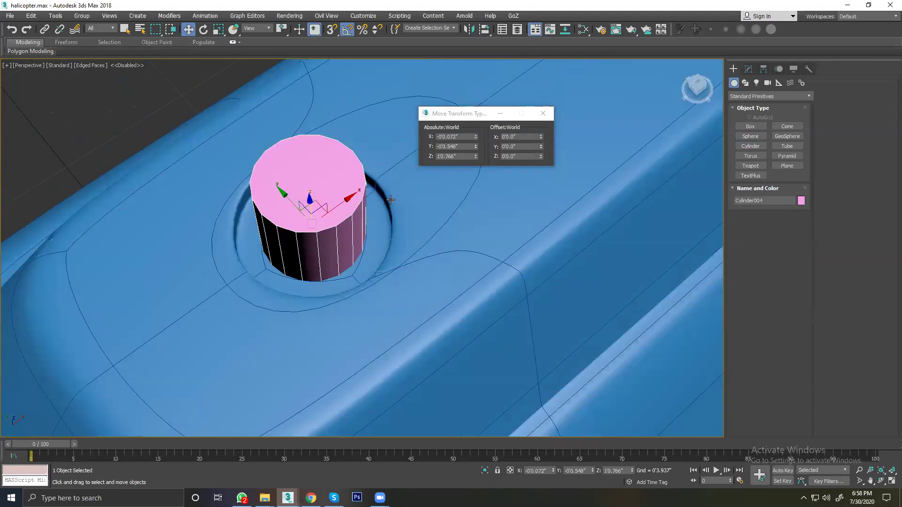
Step: Widen the cylinder's radius to 0'0.8" and reselect it
{"action": "left_click", "coordinate": [748, 69]}
{"action": "left_click_drag", "start_coordinate": [803, 207], "coordinate": [802, 178]}
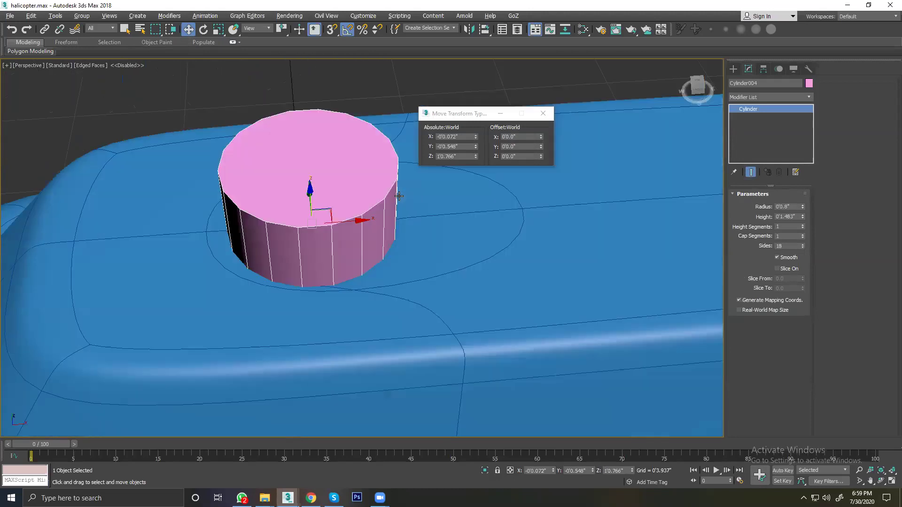
{"action": "middle_click_drag", "start_coordinate": [433, 212], "coordinate": [378, 167], "text": "alt"}
{"action": "left_click", "coordinate": [379, 107]}
{"action": "left_click", "coordinate": [344, 161]}
Step: Convert the cylinder to an Editable Poly and raise it above the recess
{"action": "right_click", "coordinate": [345, 161]}
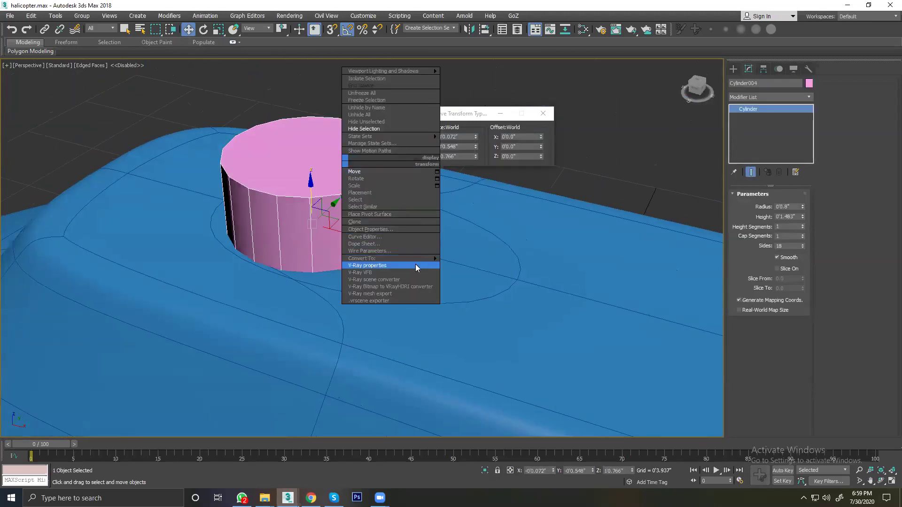
{"action": "left_click", "coordinate": [474, 265]}
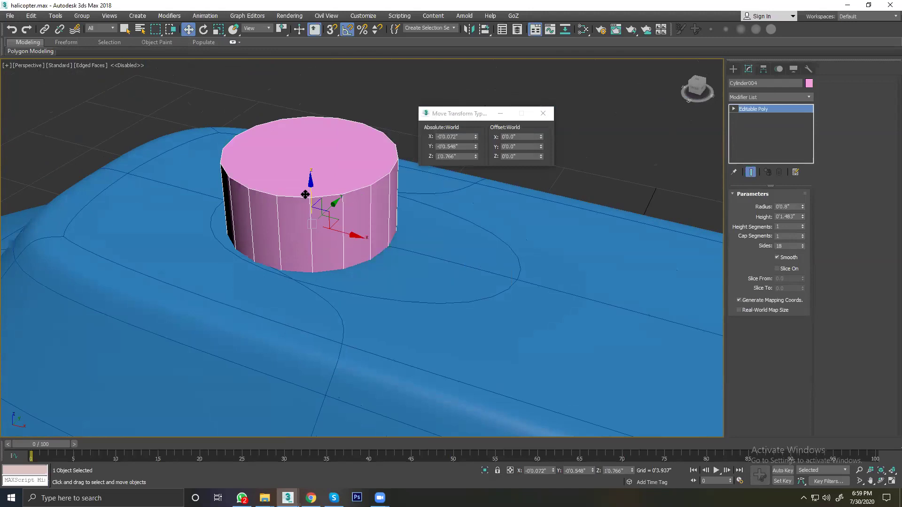
{"action": "scroll", "coordinate": [320, 197], "scroll_direction": "down", "scroll_amount": 3}
{"action": "scroll", "coordinate": [320, 197], "scroll_direction": "down", "scroll_amount": 2}
{"action": "scroll", "coordinate": [317, 195], "scroll_direction": "down", "scroll_amount": 2}
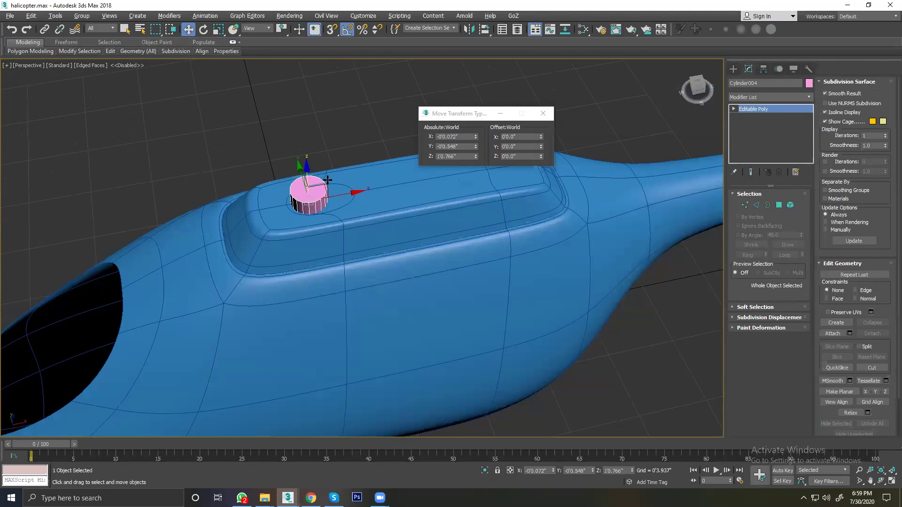
{"action": "middle_click_drag", "start_coordinate": [328, 180], "coordinate": [333, 175], "text": "alt"}
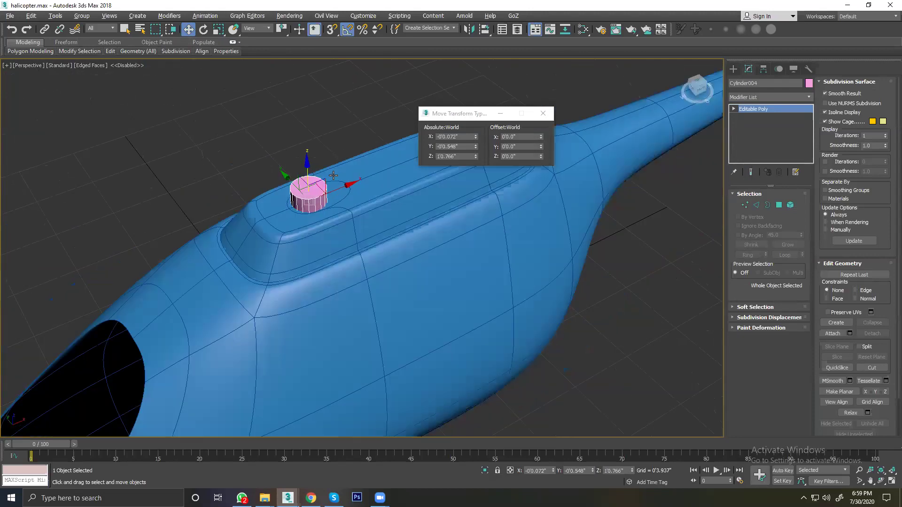
{"action": "left_click_drag", "start_coordinate": [308, 155], "coordinate": [308, 125]}
{"action": "scroll", "coordinate": [319, 188], "scroll_direction": "up", "scroll_amount": 3}
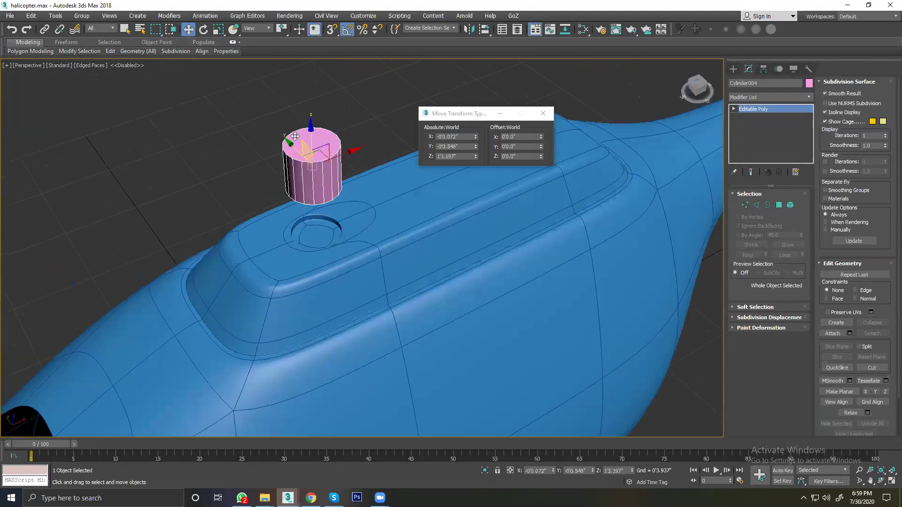
{"action": "scroll", "coordinate": [319, 188], "scroll_direction": "up", "scroll_amount": 3}
Step: Delete the cylinder's top and bottom cap polygons to leave an open tube
{"action": "left_click", "coordinate": [778, 205]}
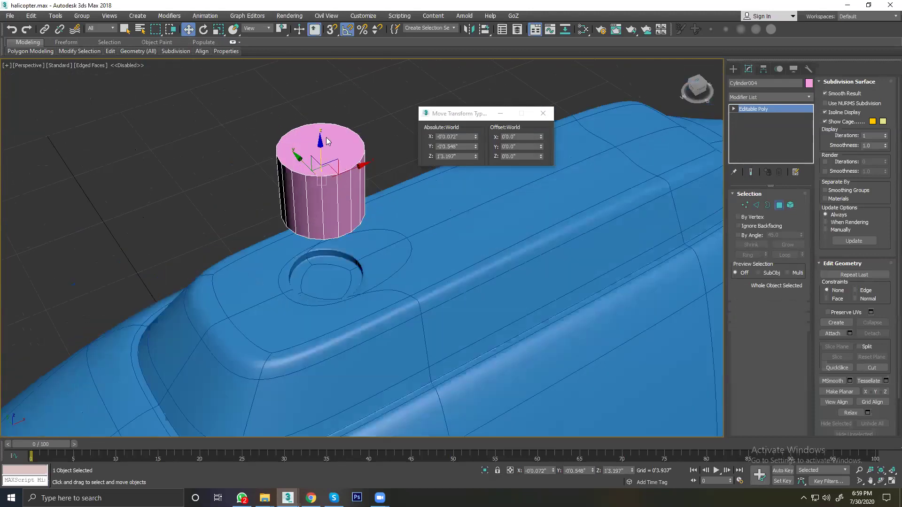
{"action": "left_click", "coordinate": [330, 146]}
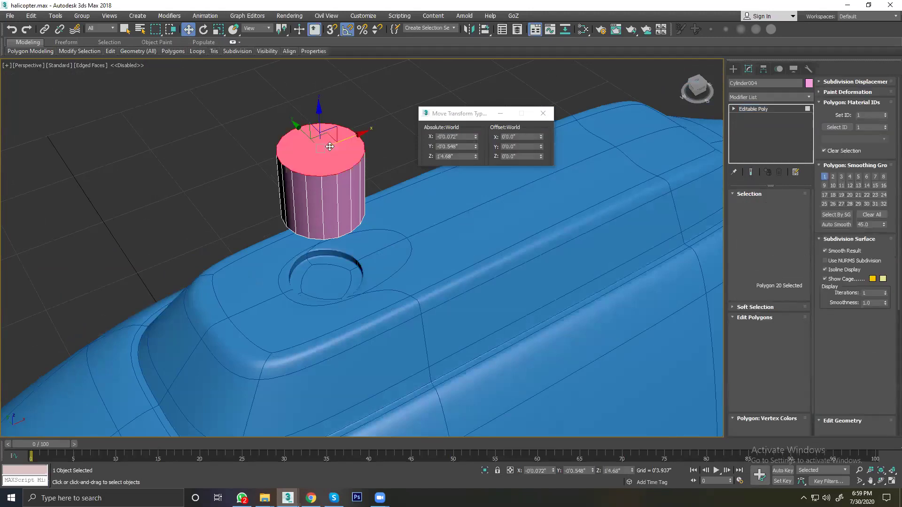
{"action": "key", "text": "Delete"}
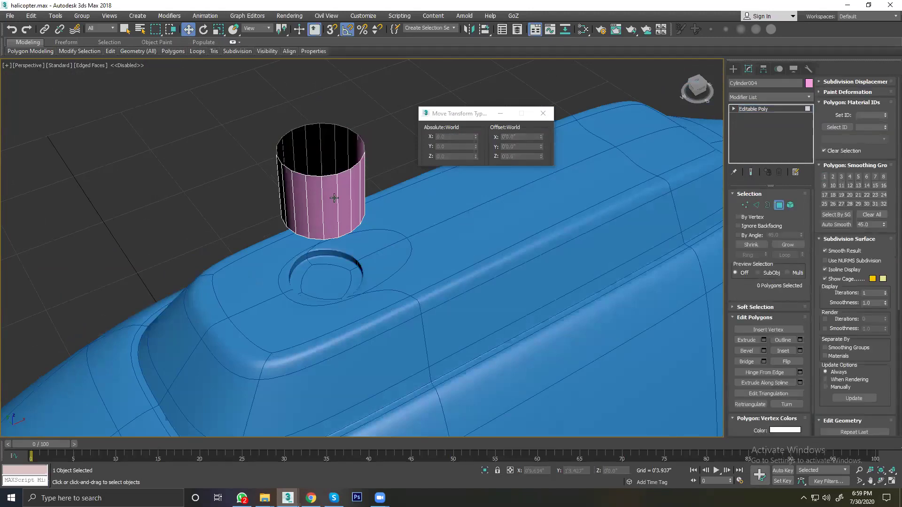
{"action": "middle_click_drag", "start_coordinate": [334, 198], "coordinate": [336, 140], "text": "alt"}
{"action": "left_click", "coordinate": [321, 207]}
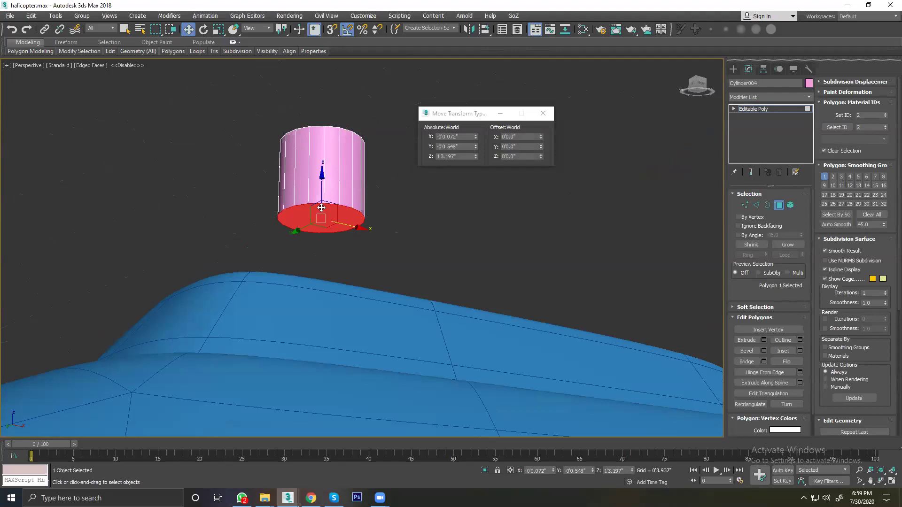
{"action": "key", "text": "Delete"}
{"action": "middle_click_drag", "start_coordinate": [330, 196], "coordinate": [294, 207], "text": "alt"}
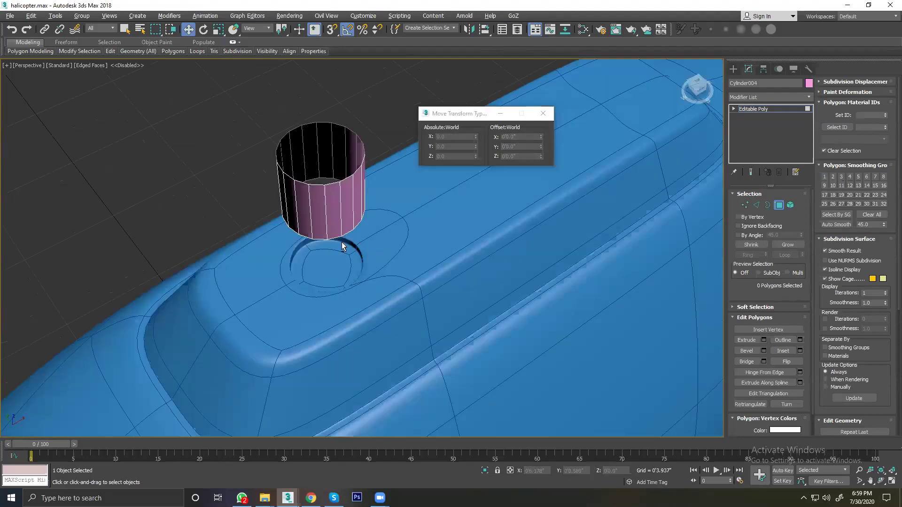
Step: Lower the open tube into the roof opening, reselect it and open the Modifier List
{"action": "left_click", "coordinate": [778, 206]}
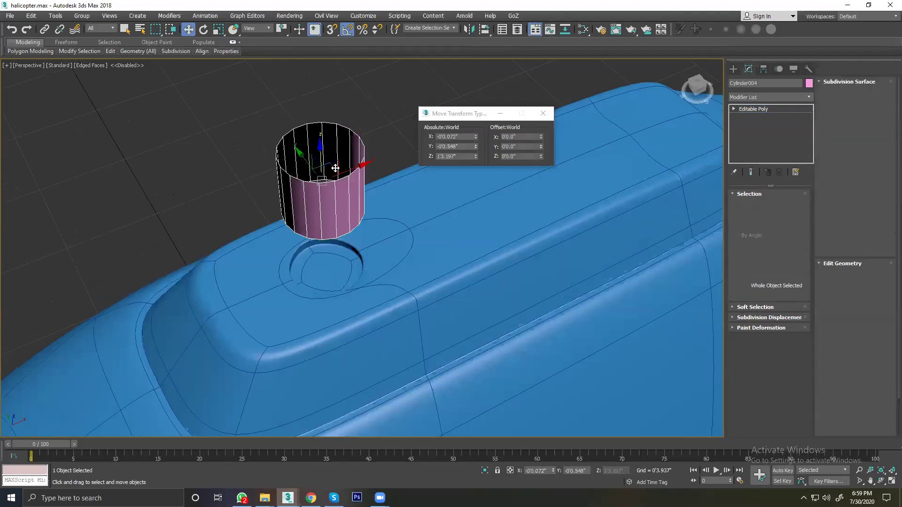
{"action": "middle_click_drag", "start_coordinate": [341, 192], "coordinate": [324, 195], "text": "alt"}
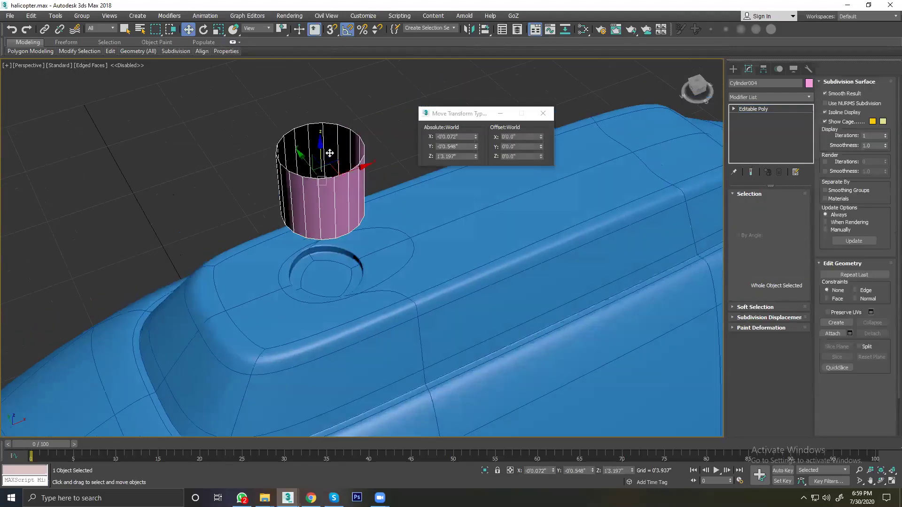
{"action": "mouse_move", "coordinate": [319, 179]}
{"action": "left_mouse_down"}
{"action": "mouse_move", "coordinate": [318, 189]}
{"action": "mouse_move", "coordinate": [323, 180]}
{"action": "left_mouse_up"}
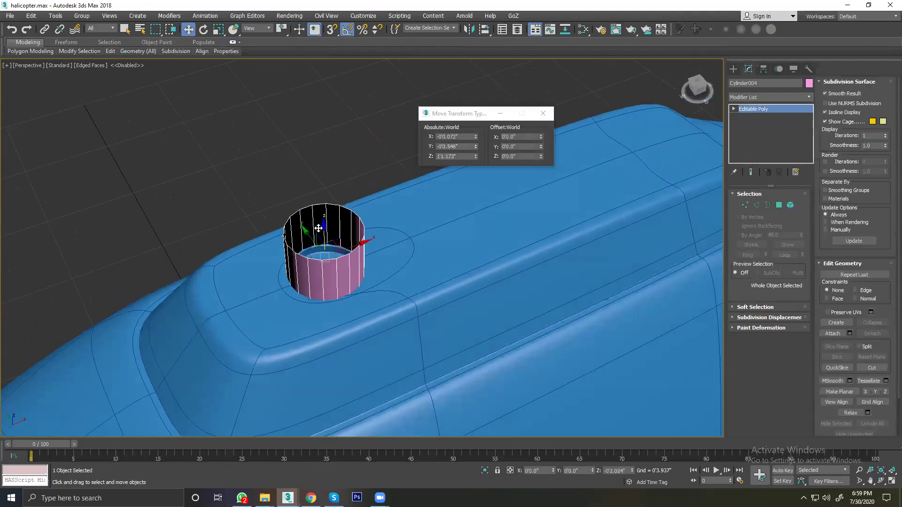
{"action": "scroll", "coordinate": [323, 180], "scroll_direction": "up", "scroll_amount": 5}
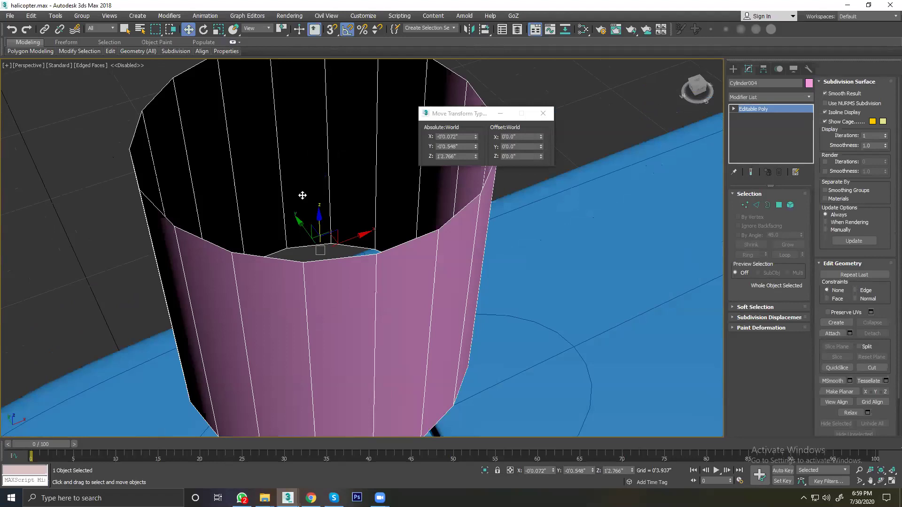
{"action": "scroll", "coordinate": [302, 196], "scroll_direction": "down", "scroll_amount": 3}
{"action": "left_click", "coordinate": [293, 193]}
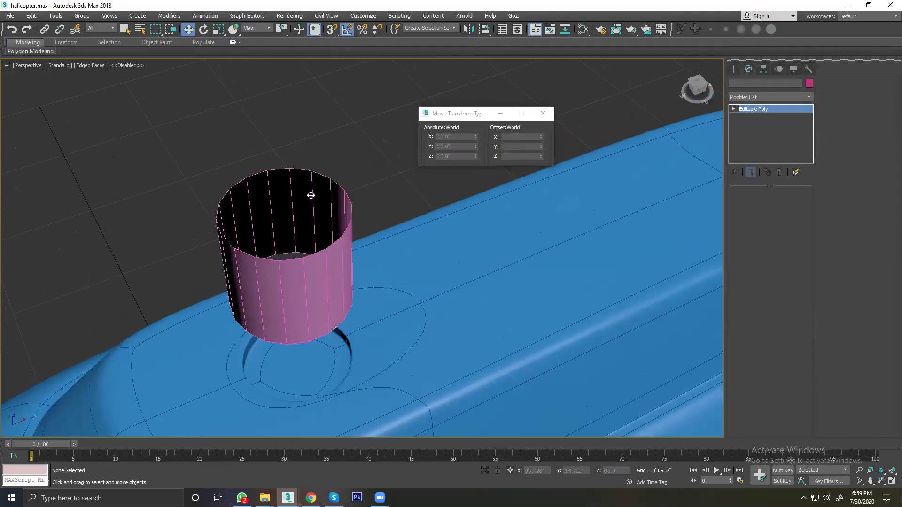
{"action": "left_click", "coordinate": [310, 196]}
{"action": "left_click", "coordinate": [772, 93]}
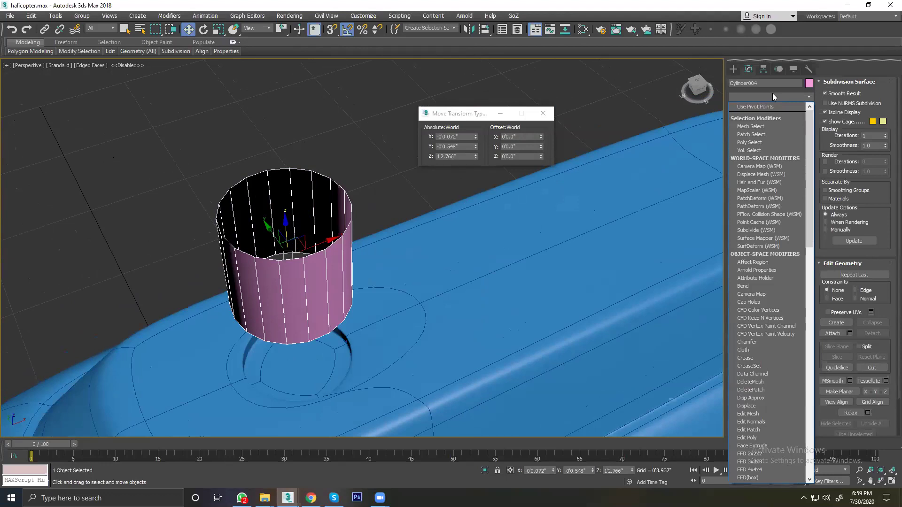
Step: Add a Shell modifier with Outer Amount 0 and Inner Amount 0'0.047"
{"action": "type", "text": "shell"}
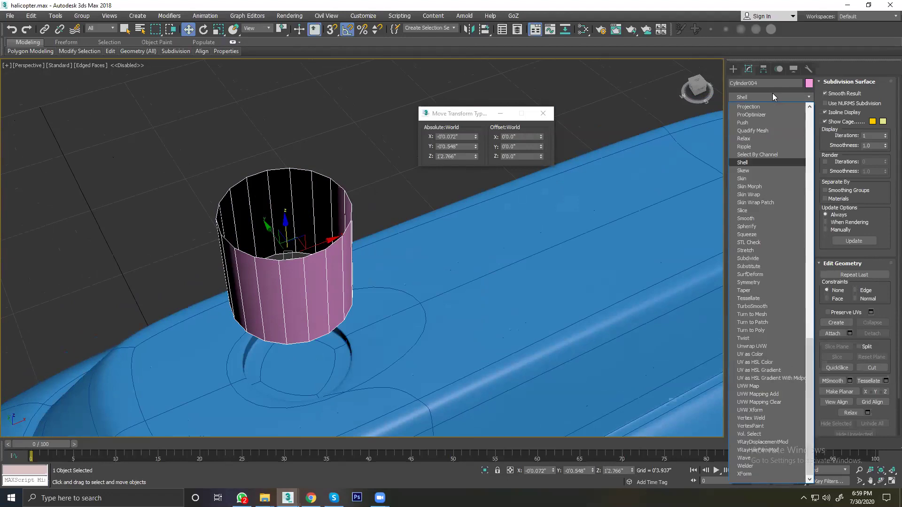
{"action": "key", "text": "Return"}
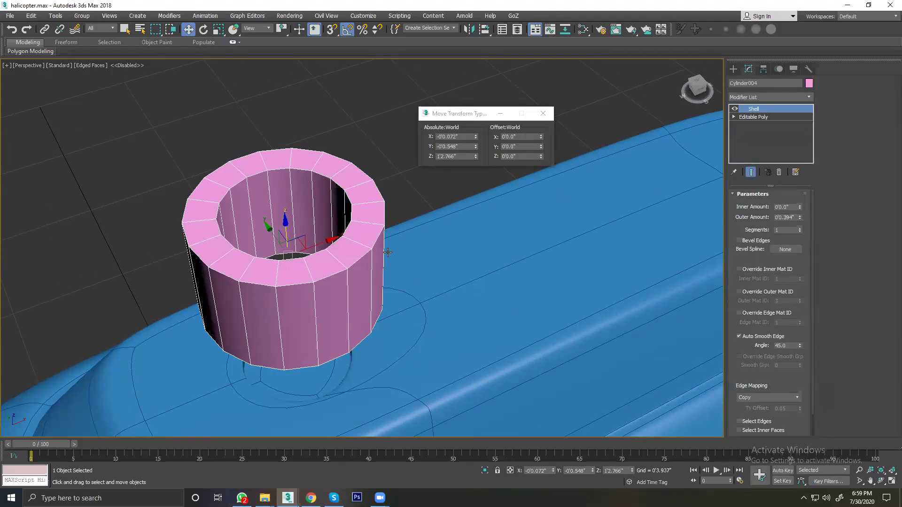
{"action": "right_click", "coordinate": [800, 217]}
{"action": "left_click_drag", "start_coordinate": [800, 207], "coordinate": [802, 217]}
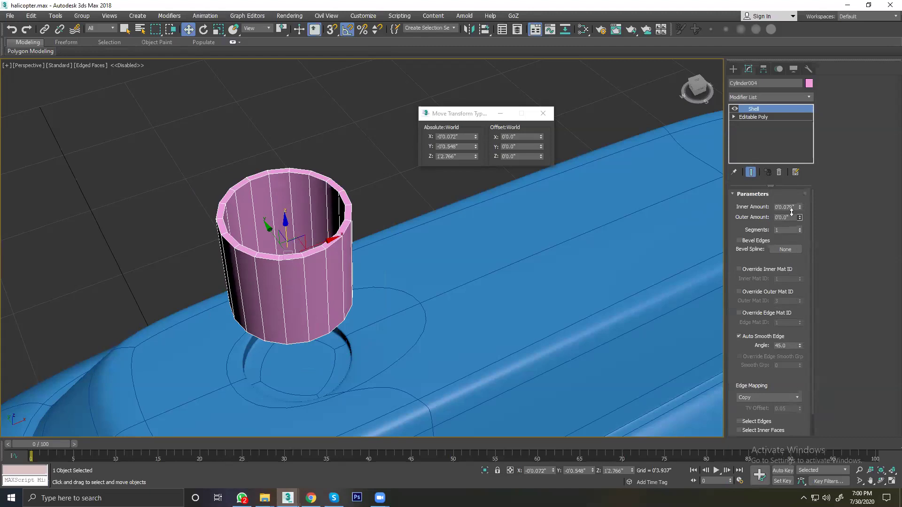
{"action": "mouse_move", "coordinate": [800, 217]}
{"action": "left_mouse_down"}
{"action": "mouse_move", "coordinate": [791, 450]}
{"action": "mouse_move", "coordinate": [791, 158]}
{"action": "mouse_move", "coordinate": [793, 173]}
{"action": "left_mouse_up"}
{"action": "mouse_move", "coordinate": [799, 209]}
{"action": "left_mouse_down"}
{"action": "mouse_move", "coordinate": [803, 183]}
{"action": "mouse_move", "coordinate": [809, 248]}
{"action": "left_mouse_up"}
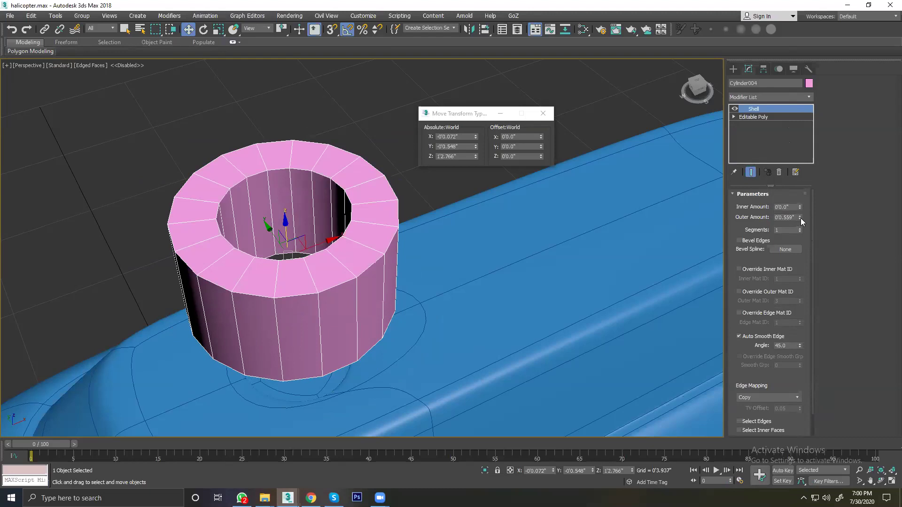
{"action": "right_click", "coordinate": [800, 217]}
{"action": "left_click_drag", "start_coordinate": [800, 205], "coordinate": [799, 199]}
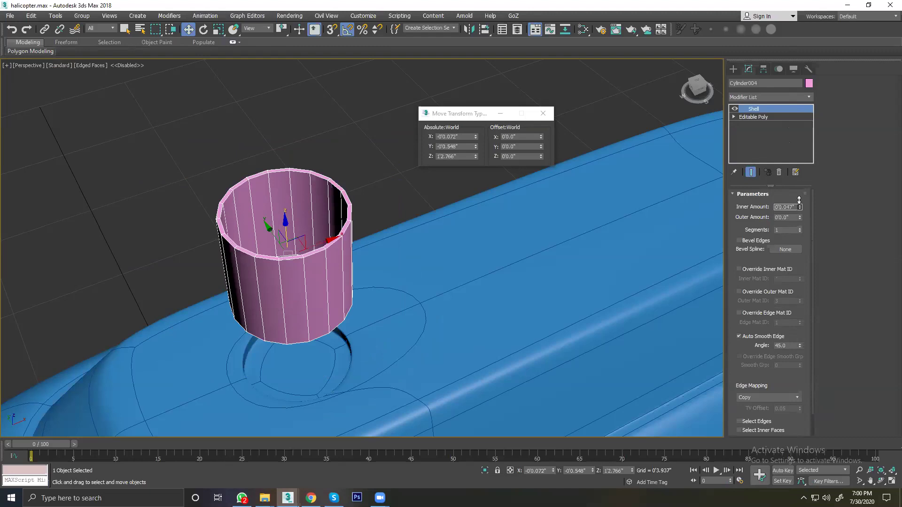
Step: Reposition the shelled cylinder along Z so it hovers just above the roof hole
{"action": "middle_click_drag", "start_coordinate": [317, 233], "coordinate": [290, 211], "text": "alt"}
{"action": "left_click_drag", "start_coordinate": [295, 209], "coordinate": [296, 270]}
{"action": "scroll", "coordinate": [309, 293], "scroll_direction": "up", "scroll_amount": 5}
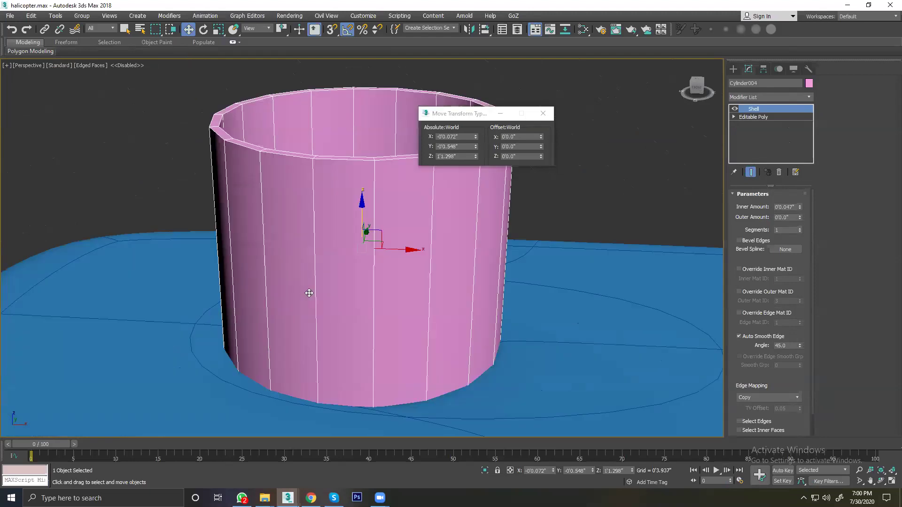
{"action": "scroll", "coordinate": [309, 293], "scroll_direction": "down", "scroll_amount": 5}
{"action": "mouse_move", "coordinate": [338, 249]}
{"action": "left_mouse_down"}
{"action": "mouse_move", "coordinate": [323, 146]}
{"action": "mouse_move", "coordinate": [343, 158]}
{"action": "left_mouse_up"}
{"action": "middle_click_drag", "start_coordinate": [348, 141], "coordinate": [359, 167], "text": "alt"}
Step: Select the cylinder's top border and drag it down along Z to form a low ring
{"action": "left_click", "coordinate": [754, 115]}
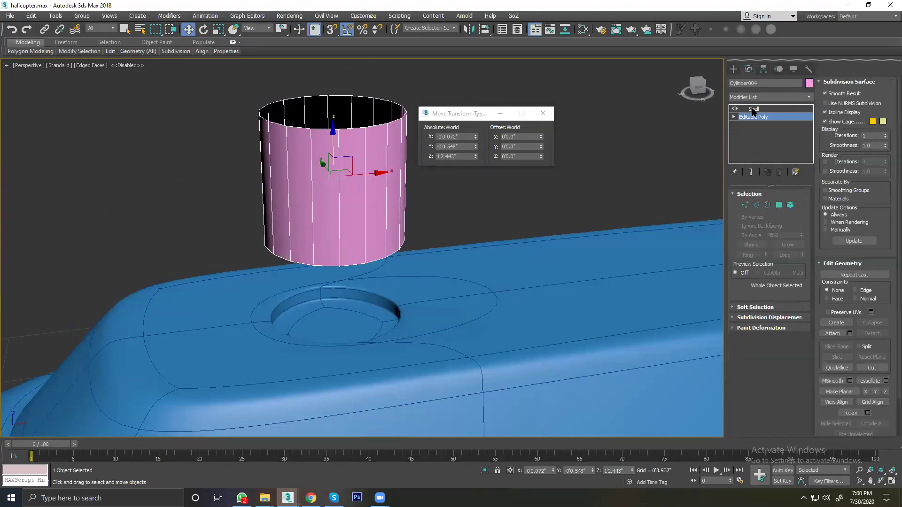
{"action": "left_click", "coordinate": [758, 202]}
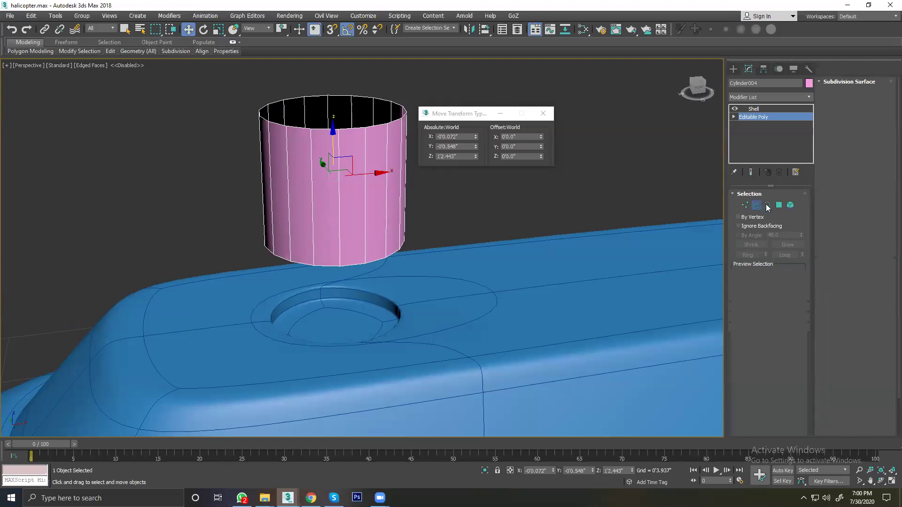
{"action": "left_click", "coordinate": [767, 205]}
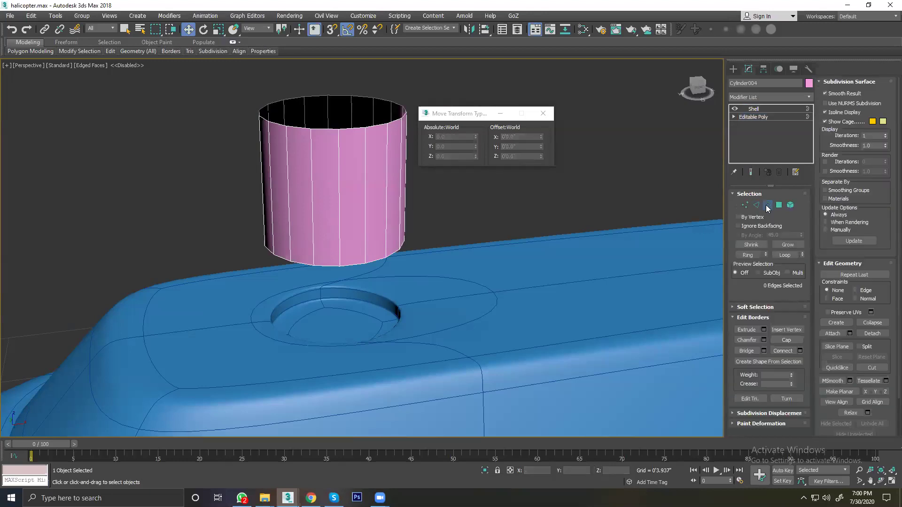
{"action": "left_click", "coordinate": [346, 129]}
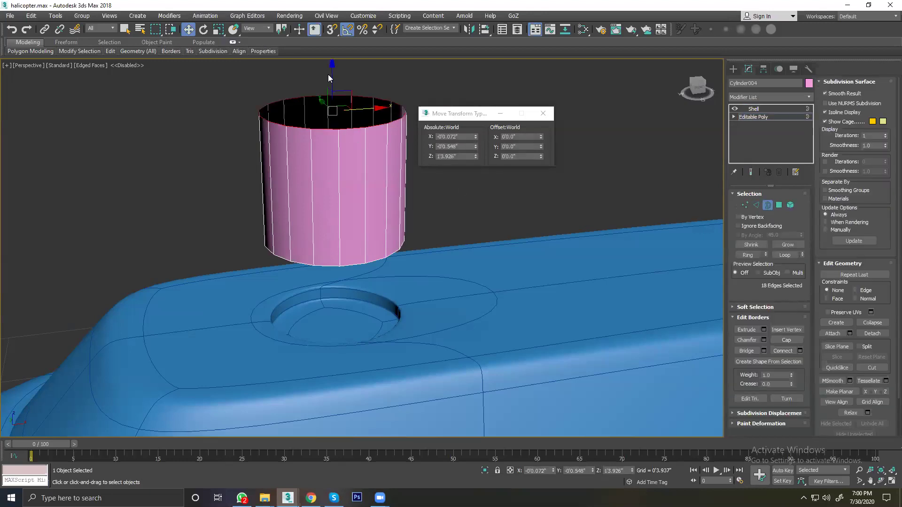
{"action": "mouse_move", "coordinate": [333, 88]}
{"action": "left_mouse_down"}
{"action": "mouse_move", "coordinate": [342, 166]}
{"action": "mouse_move", "coordinate": [334, 176]}
{"action": "left_mouse_up"}
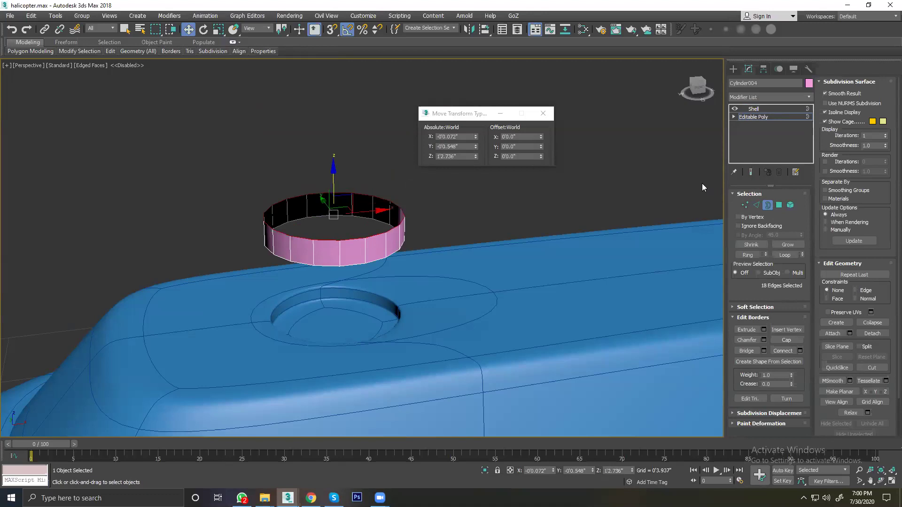
{"action": "key", "text": "3"}
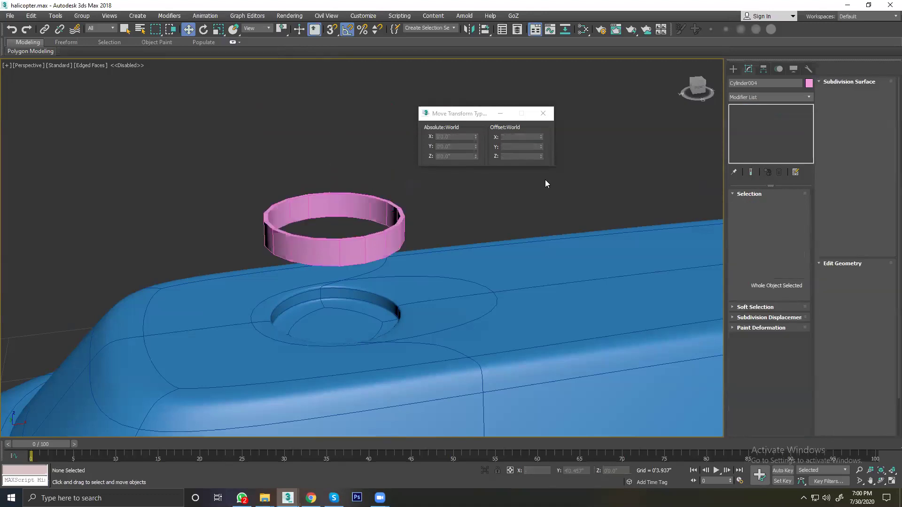
Step: Lower the ring into the roof opening and thicken its shell wall to 0'0.091"
{"action": "left_click_drag", "start_coordinate": [333, 194], "coordinate": [334, 281]}
{"action": "middle_click_drag", "start_coordinate": [335, 281], "coordinate": [329, 304], "text": "alt"}
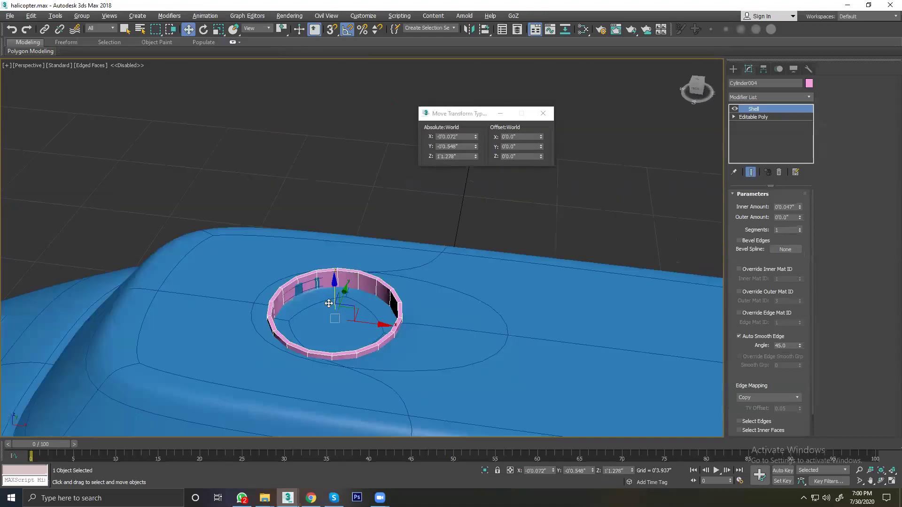
{"action": "scroll", "coordinate": [331, 300], "scroll_direction": "up", "scroll_amount": 2}
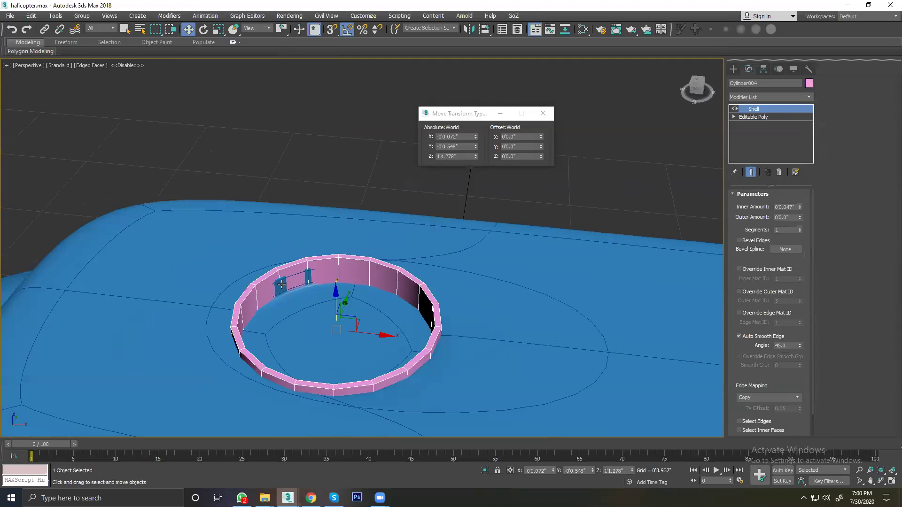
{"action": "mouse_move", "coordinate": [360, 300]}
{"action": "middle_mouse_down", "text": "alt"}
{"action": "mouse_move", "coordinate": [256, 325]}
{"action": "mouse_move", "coordinate": [164, 319]}
{"action": "mouse_move", "coordinate": [335, 306]}
{"action": "middle_mouse_up", "text": "alt"}
{"action": "scroll", "coordinate": [339, 281], "scroll_direction": "up", "scroll_amount": 2}
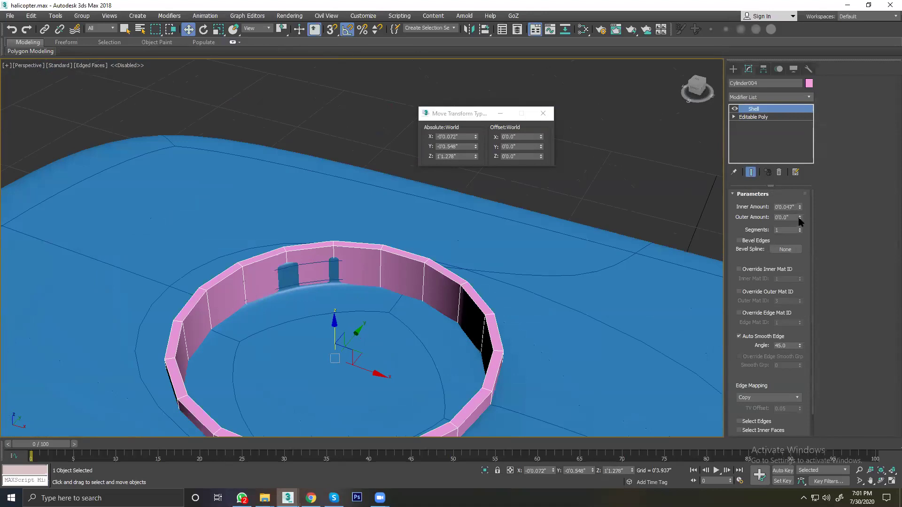
{"action": "left_click_drag", "start_coordinate": [800, 208], "coordinate": [799, 201]}
{"action": "scroll", "coordinate": [355, 242], "scroll_direction": "down", "scroll_amount": 4}
{"action": "middle_click_drag", "start_coordinate": [354, 241], "coordinate": [442, 218], "text": "alt"}
Step: Raise the ring to Z 1'2.21", just above the roof opening
{"action": "scroll", "coordinate": [442, 218], "scroll_direction": "down", "scroll_amount": 2}
{"action": "middle_click_drag", "start_coordinate": [393, 238], "coordinate": [339, 264], "text": "alt"}
{"action": "scroll", "coordinate": [339, 264], "scroll_direction": "up", "scroll_amount": 3}
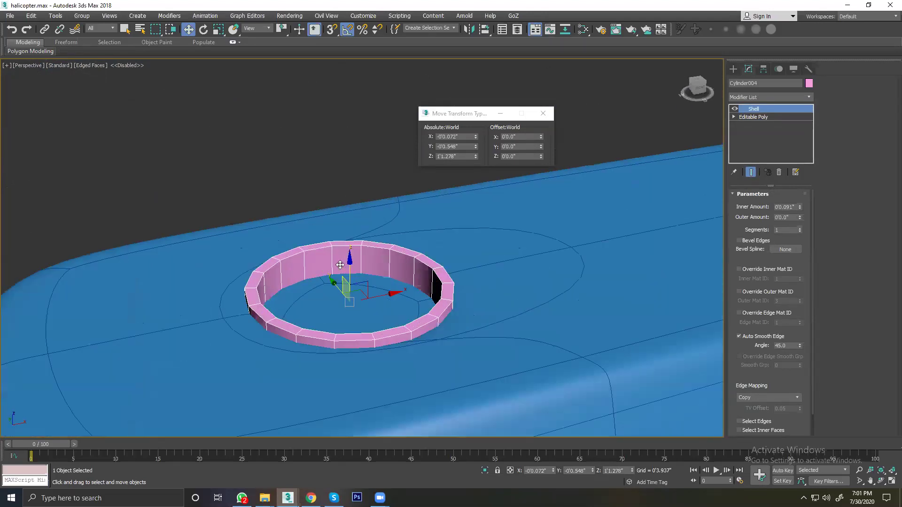
{"action": "mouse_move", "coordinate": [347, 264]}
{"action": "left_mouse_down"}
{"action": "mouse_move", "coordinate": [348, 171]}
{"action": "mouse_move", "coordinate": [349, 186]}
{"action": "left_mouse_up"}
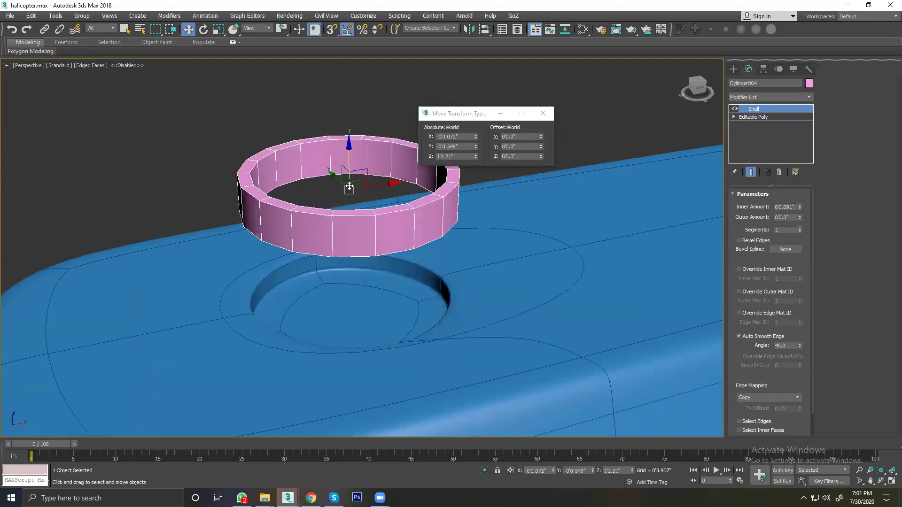
{"action": "middle_click_drag", "start_coordinate": [348, 186], "coordinate": [334, 192], "text": "alt"}
{"action": "mouse_move", "coordinate": [375, 234]}
{"action": "middle_mouse_down", "text": "alt"}
{"action": "mouse_move", "coordinate": [373, 224]}
{"action": "mouse_move", "coordinate": [347, 266]}
{"action": "middle_mouse_up", "text": "alt"}
{"action": "left_click", "coordinate": [477, 217]}
{"action": "left_click", "coordinate": [401, 244]}
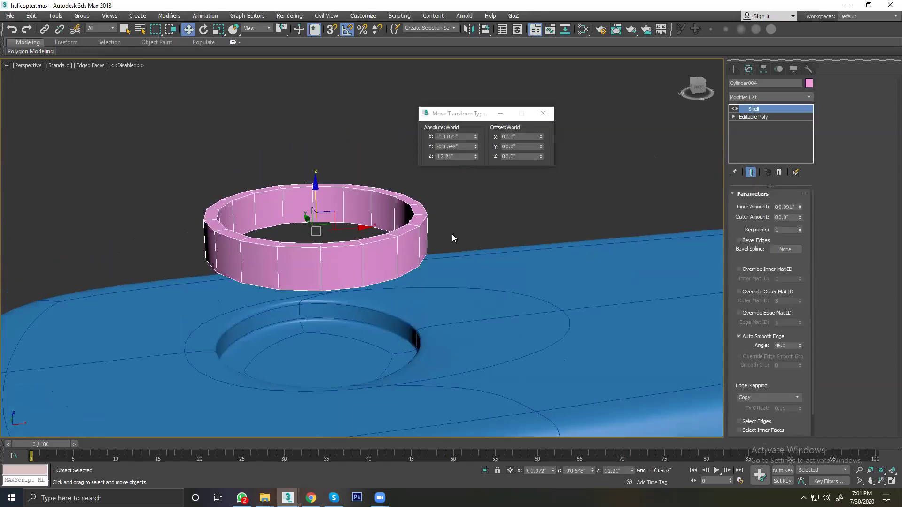
Step: Collapse the shelled ring into a single Editable Poly
{"action": "right_click", "coordinate": [404, 247]}
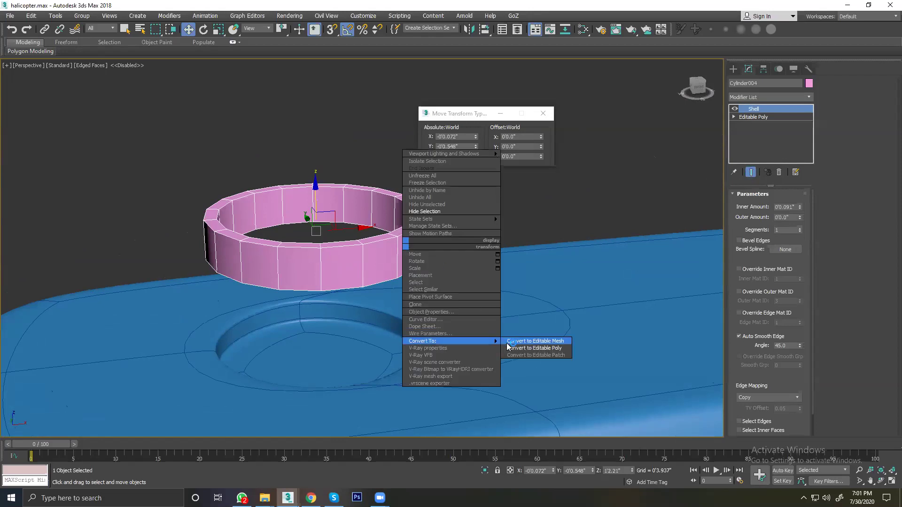
{"action": "left_click", "coordinate": [510, 347]}
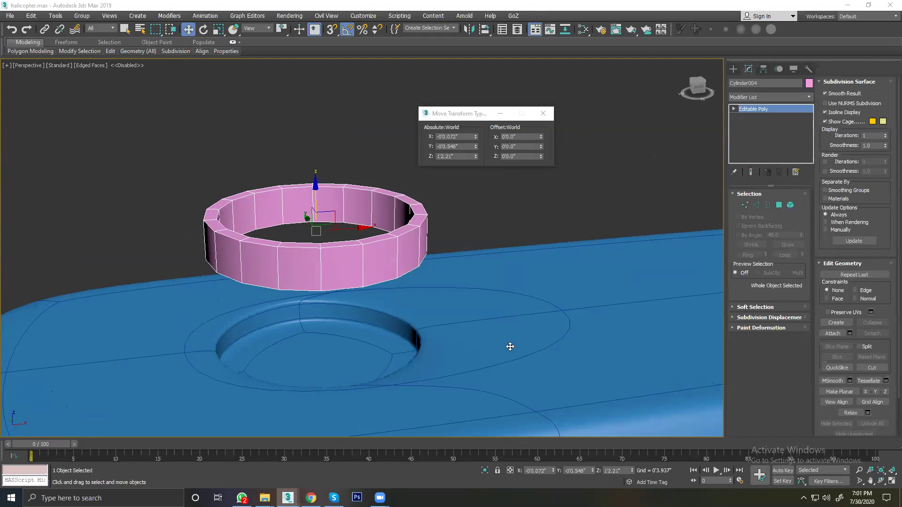
{"action": "key", "text": "ctrl+d"}
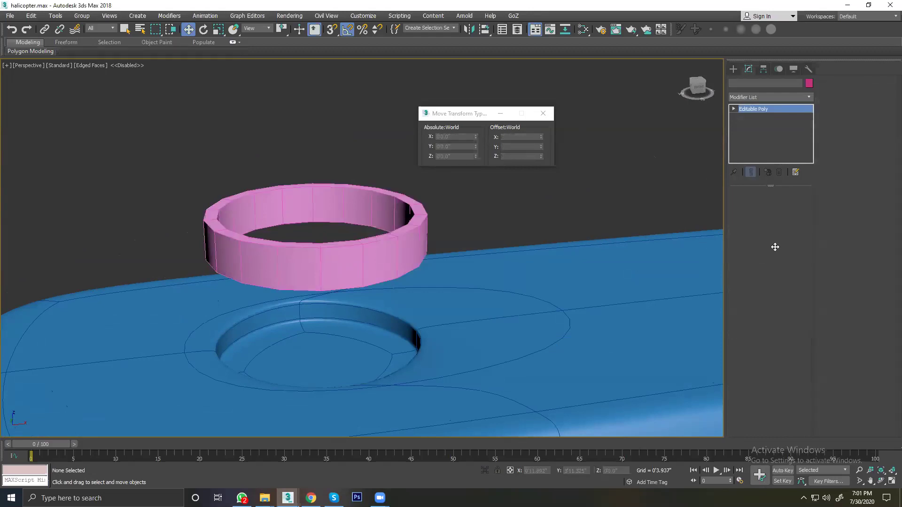
{"action": "key", "text": "ctrl+z"}
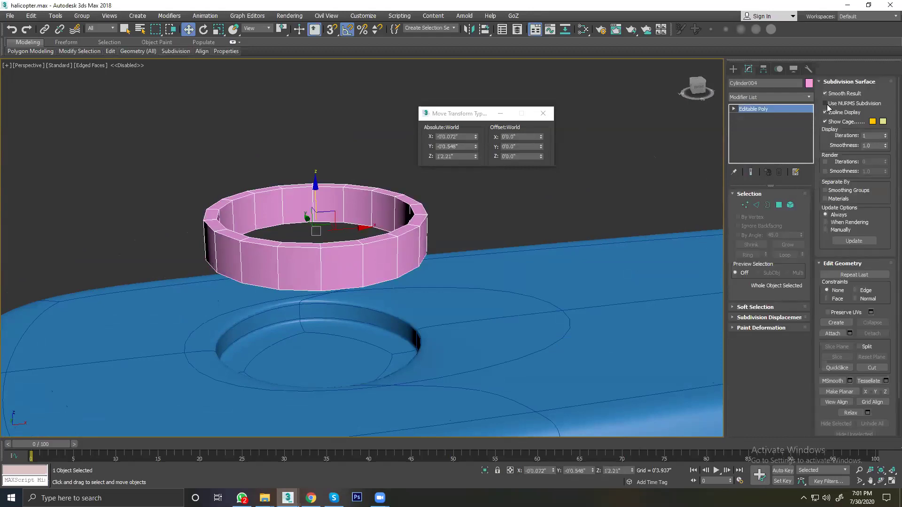
Step: Preview Use NURMS Subdivision on the ring, then switch it back off
{"action": "left_click", "coordinate": [825, 103]}
{"action": "left_click", "coordinate": [471, 215]}
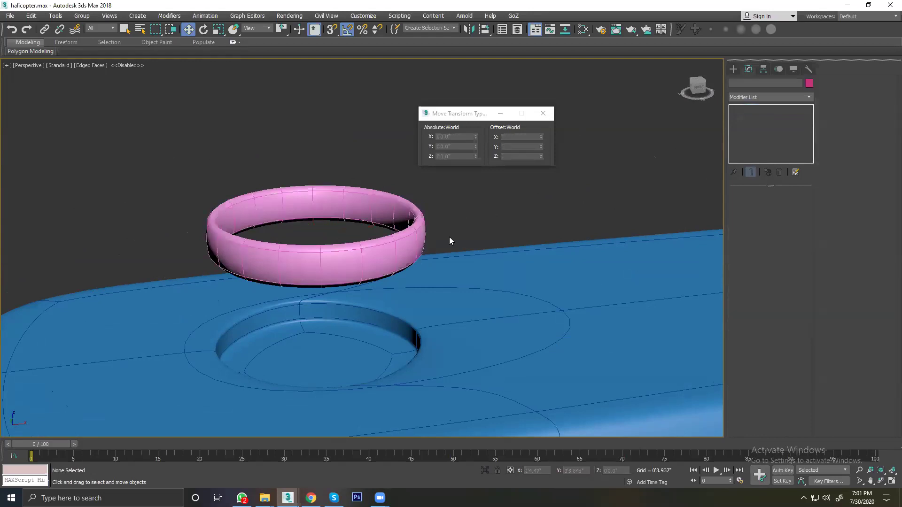
{"action": "left_click", "coordinate": [386, 253]}
{"action": "middle_click_drag", "start_coordinate": [385, 254], "coordinate": [322, 260], "text": "alt"}
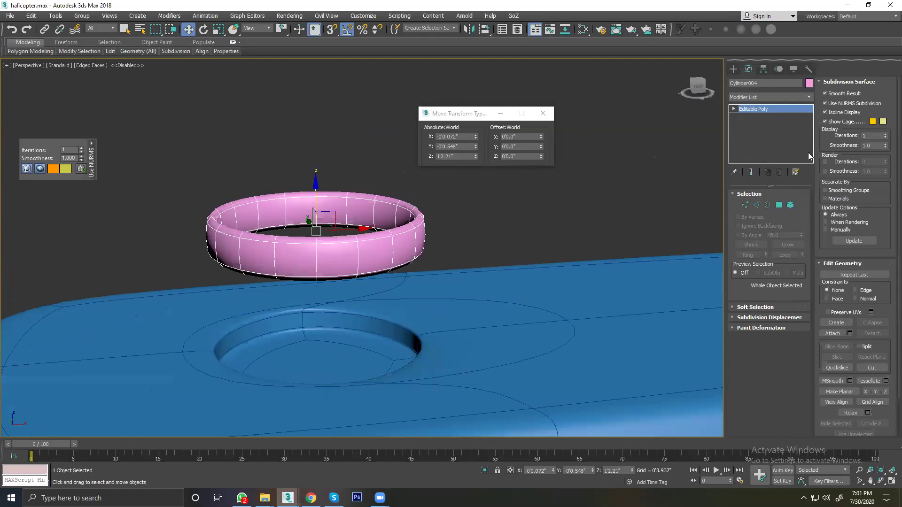
{"action": "left_click", "coordinate": [824, 104]}
{"action": "left_click", "coordinate": [520, 218]}
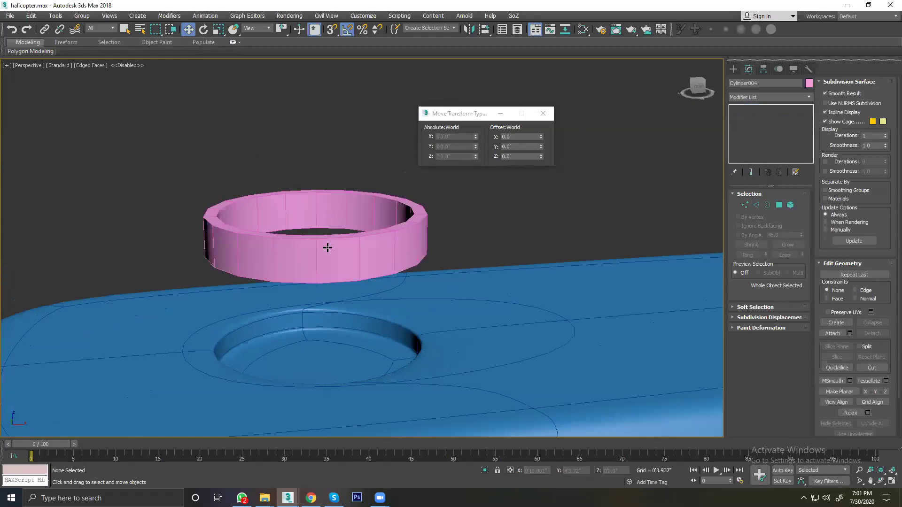
{"action": "left_click", "coordinate": [353, 252]}
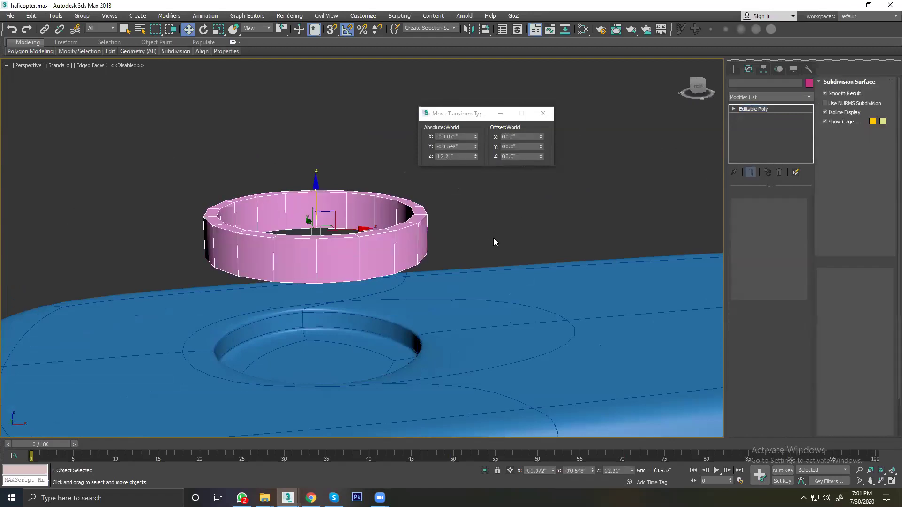
Step: Add two horizontal edge loops around the ring's outer wall with Ring and Connect
{"action": "left_click", "coordinate": [755, 206]}
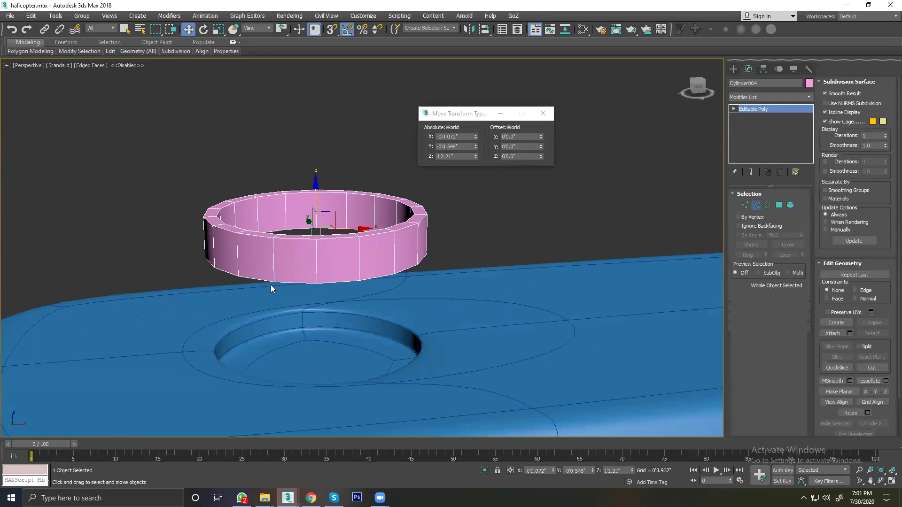
{"action": "left_click", "coordinate": [360, 252]}
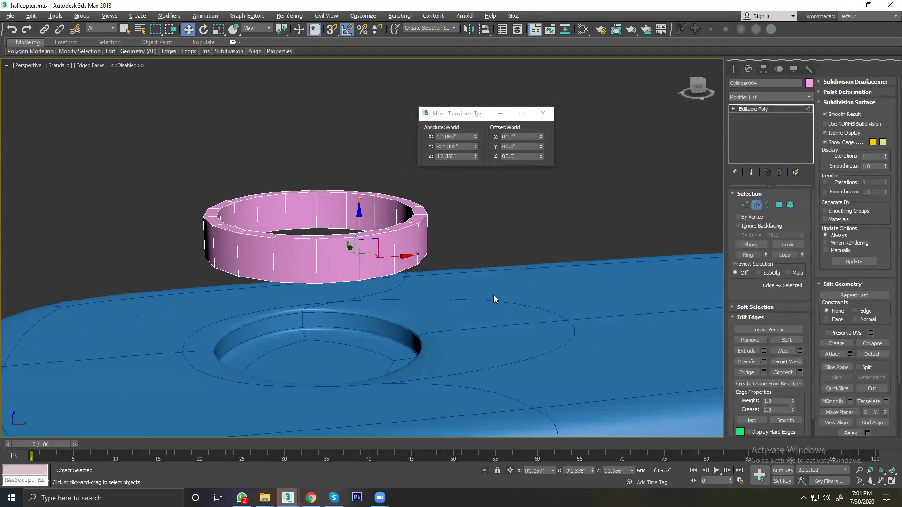
{"action": "key", "text": "alt+r"}
{"action": "scroll", "coordinate": [350, 268], "scroll_direction": "up", "scroll_amount": 2}
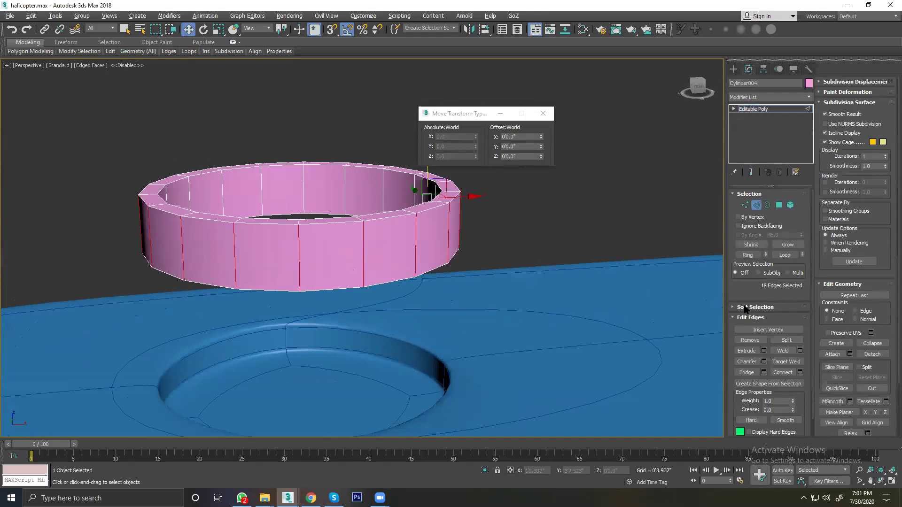
{"action": "left_click", "coordinate": [800, 372]}
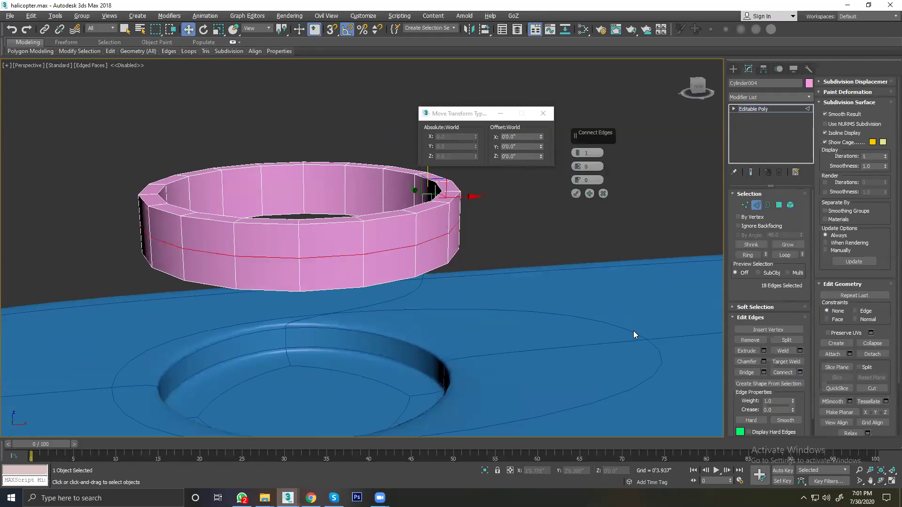
{"action": "left_click_drag", "start_coordinate": [581, 153], "coordinate": [572, 18]}
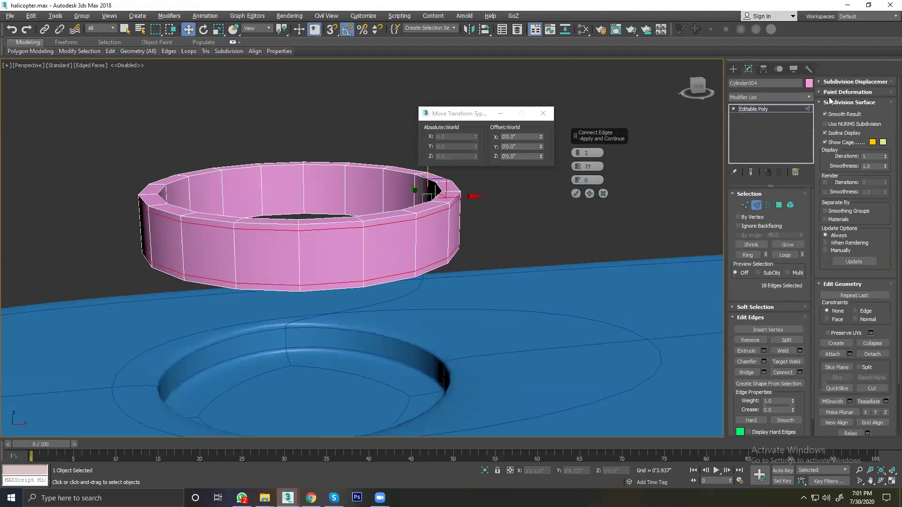
{"action": "left_click", "coordinate": [576, 194]}
Step: Add two matching edge loops around the inner wall, then return to object level
{"action": "left_click", "coordinate": [261, 175]}
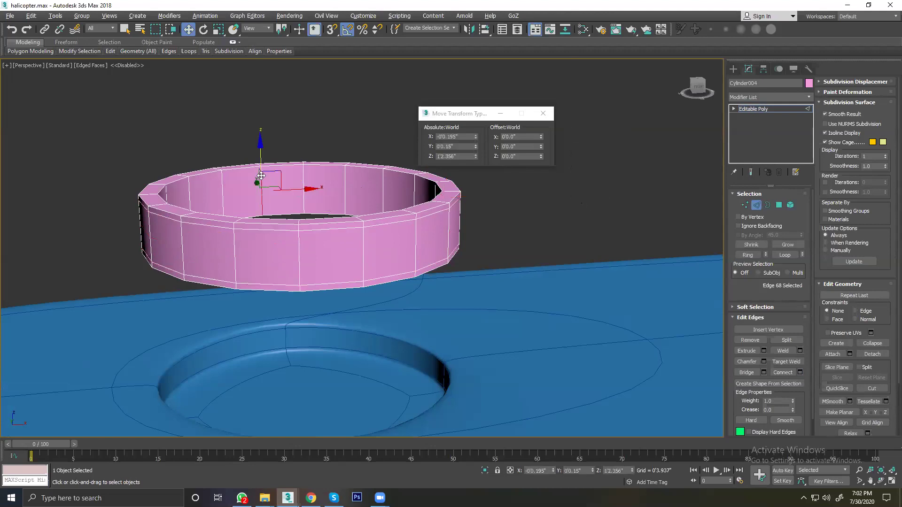
{"action": "left_click", "coordinate": [748, 254]}
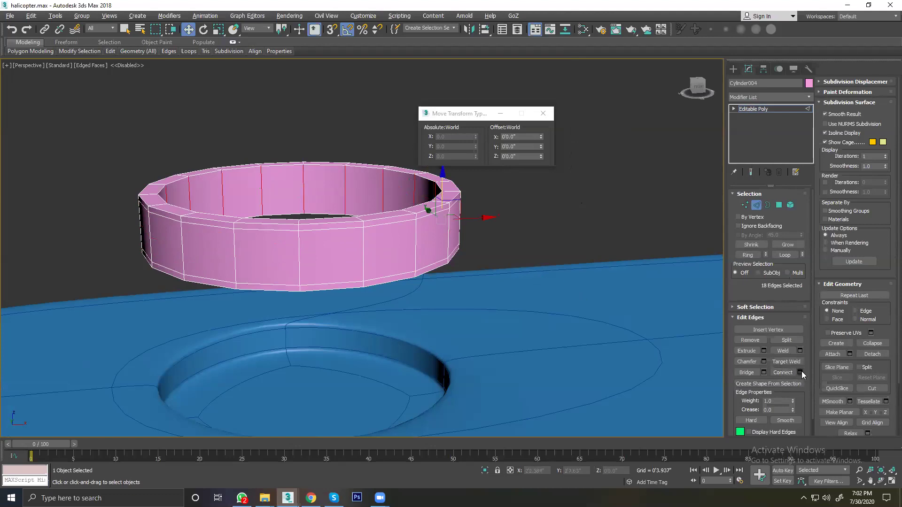
{"action": "left_click", "coordinate": [786, 371]}
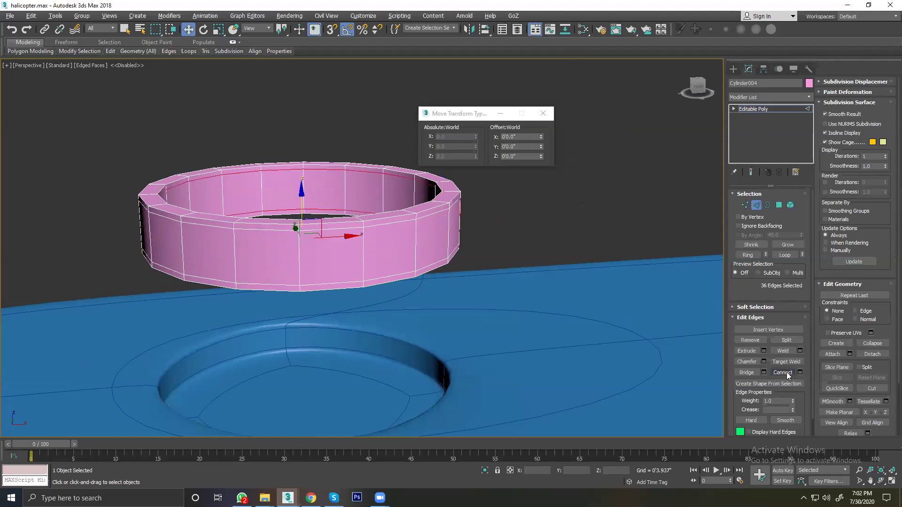
{"action": "left_click", "coordinate": [299, 135]}
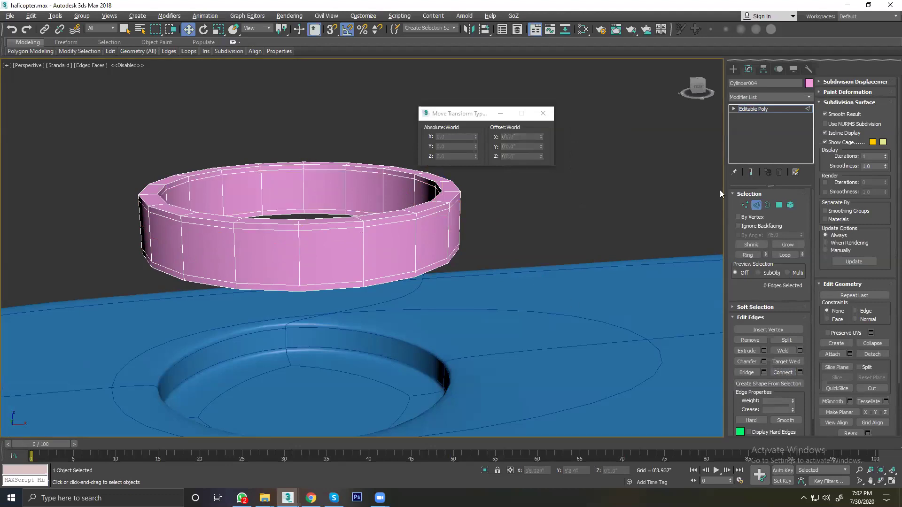
{"action": "left_click", "coordinate": [757, 201]}
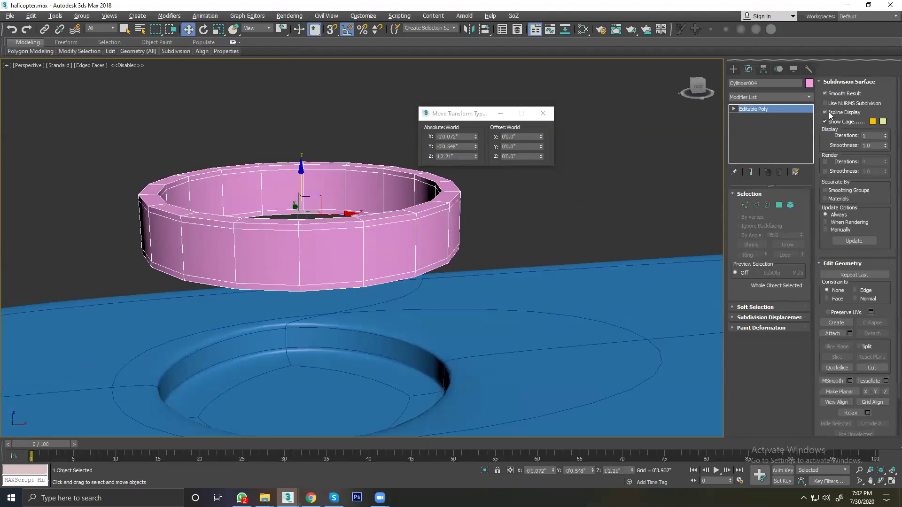
Step: Turn on Use NURMS Subdivision and lower the ring into the roof hole
{"action": "left_click", "coordinate": [827, 104]}
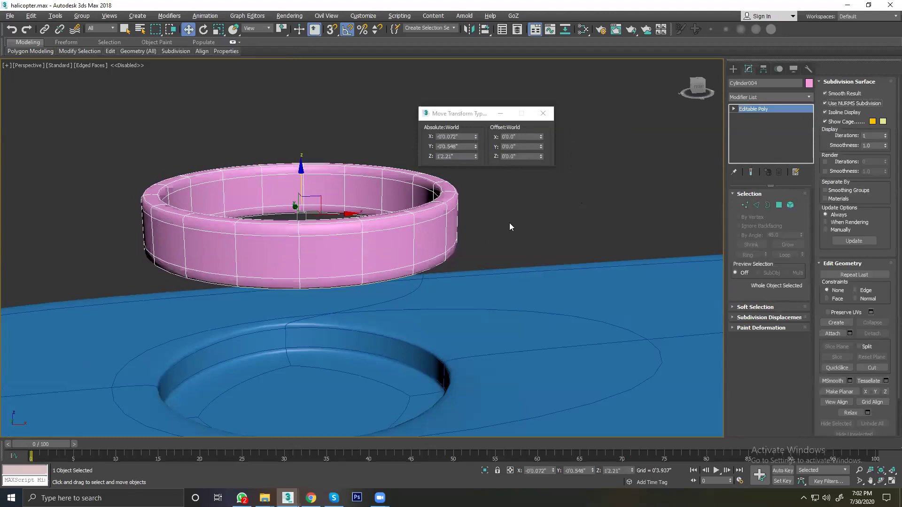
{"action": "left_click", "coordinate": [475, 235]}
{"action": "left_click", "coordinate": [310, 191]}
{"action": "left_click_drag", "start_coordinate": [310, 192], "coordinate": [280, 351]}
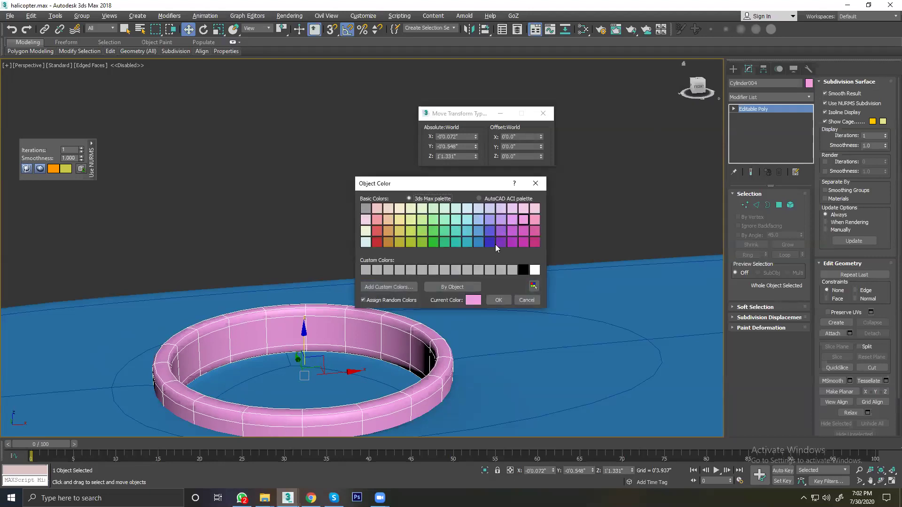
Step: Give the ring the same blue object colour as the fuselage and hide edge lines
{"action": "left_click", "coordinate": [478, 242]}
{"action": "left_click", "coordinate": [497, 300]}
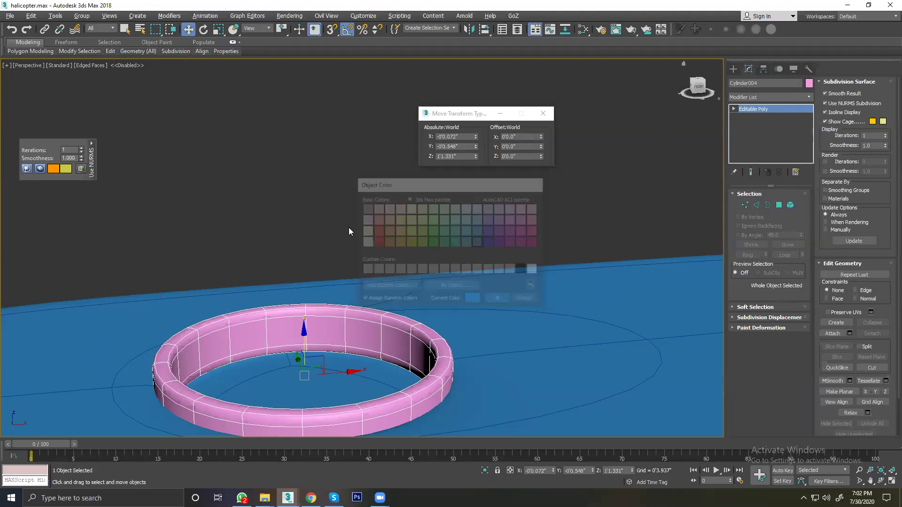
{"action": "left_click", "coordinate": [327, 218]}
{"action": "key", "text": "F4"}
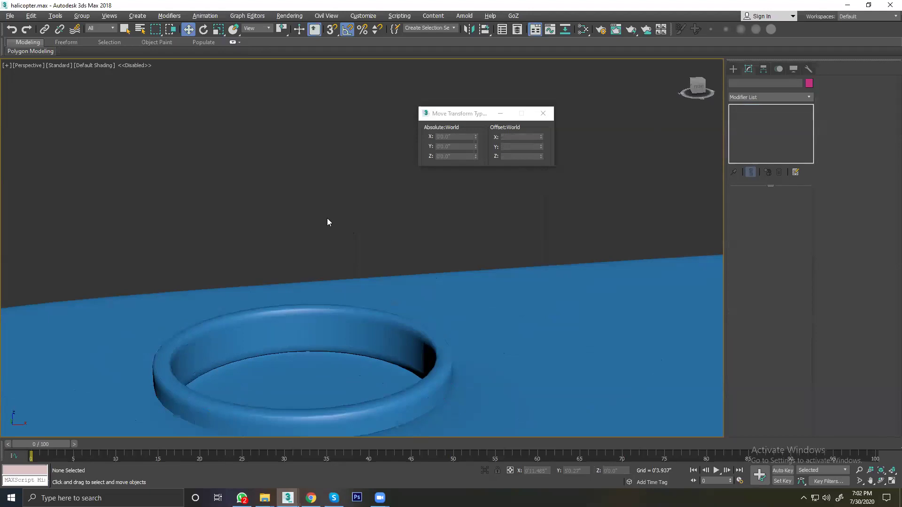
Step: Orbit and zoom down onto the smoothed blue ring to inspect it
{"action": "scroll", "coordinate": [327, 222], "scroll_direction": "down", "scroll_amount": 5}
{"action": "mouse_move", "coordinate": [328, 222]}
{"action": "middle_mouse_down", "text": "alt"}
{"action": "mouse_move", "coordinate": [255, 278]}
{"action": "mouse_move", "coordinate": [355, 258]}
{"action": "middle_mouse_up", "text": "alt"}
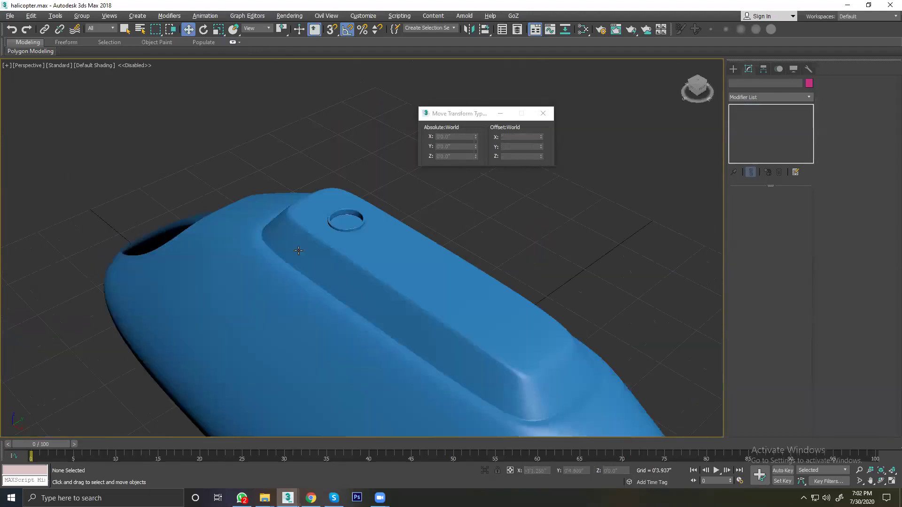
{"action": "scroll", "coordinate": [355, 258], "scroll_direction": "up", "scroll_amount": 4}
{"action": "scroll", "coordinate": [355, 257], "scroll_direction": "up", "scroll_amount": 3}
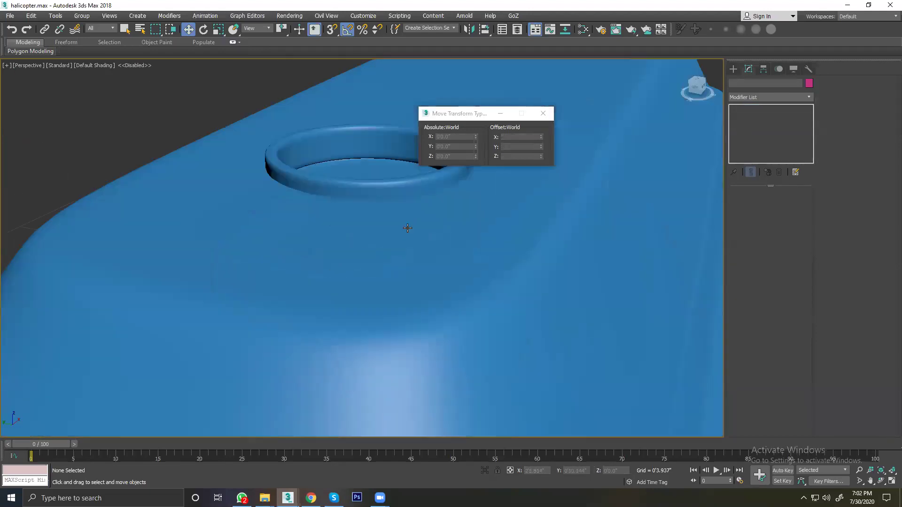
{"action": "middle_click_drag", "start_coordinate": [408, 227], "coordinate": [346, 308]}
{"action": "scroll", "coordinate": [329, 277], "scroll_direction": "up", "scroll_amount": 3}
{"action": "middle_click_drag", "start_coordinate": [310, 281], "coordinate": [286, 213], "text": "alt"}
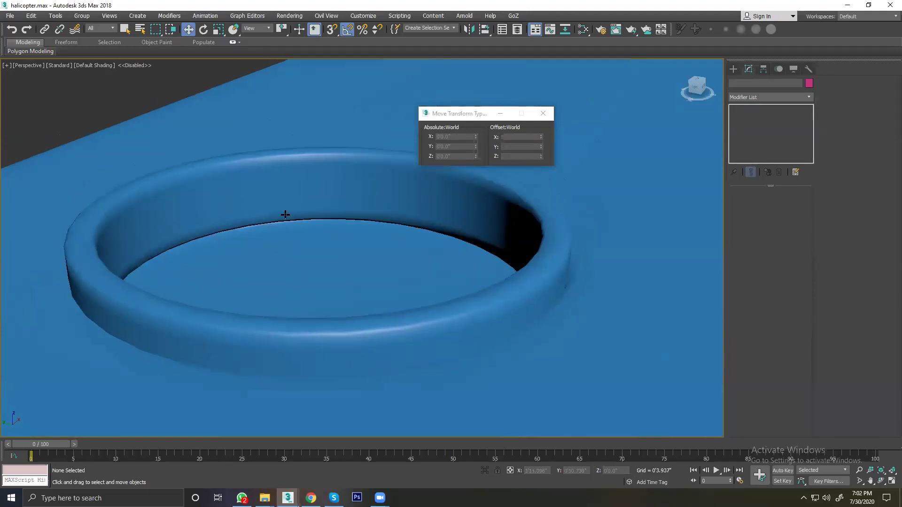
{"action": "left_click", "coordinate": [277, 188]}
{"action": "left_click", "coordinate": [126, 202]}
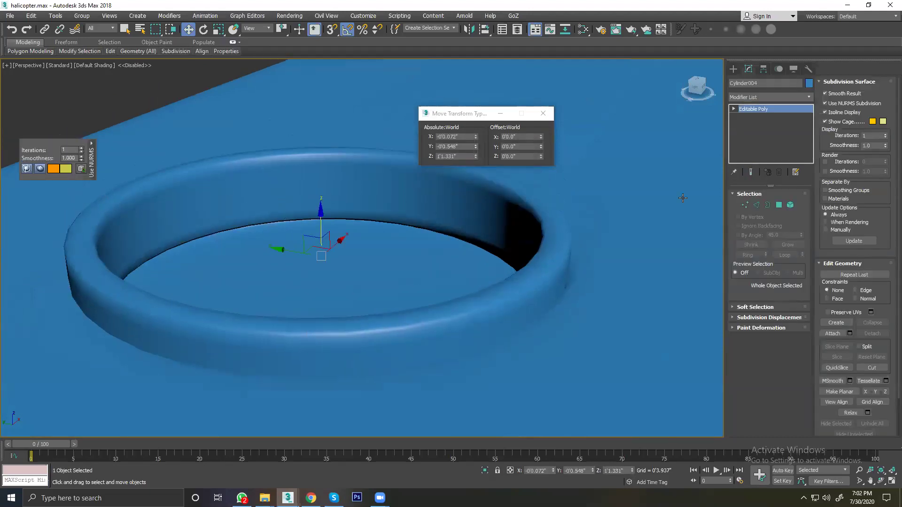
Step: Turn off the ring's NURMS smoothing and show its mesh edge lines
{"action": "left_click", "coordinate": [831, 104]}
{"action": "key", "text": "F4"}
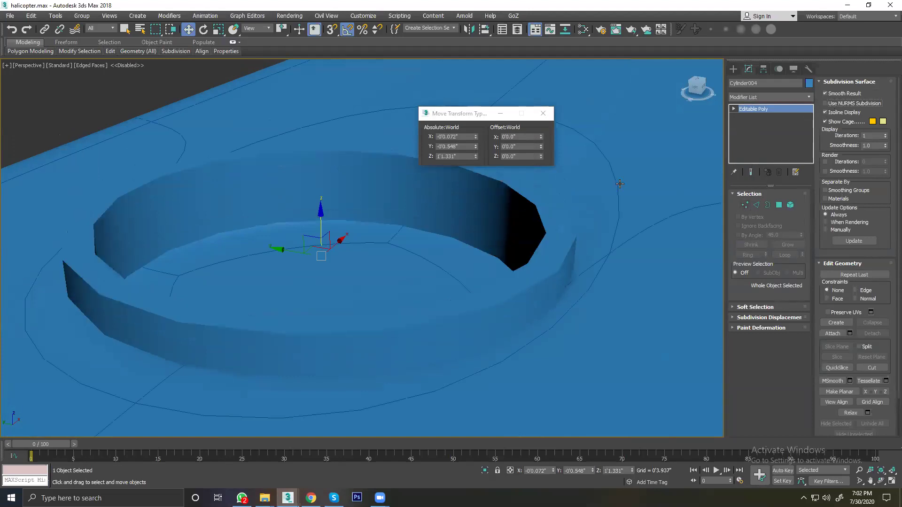
{"action": "key", "text": "F4"}
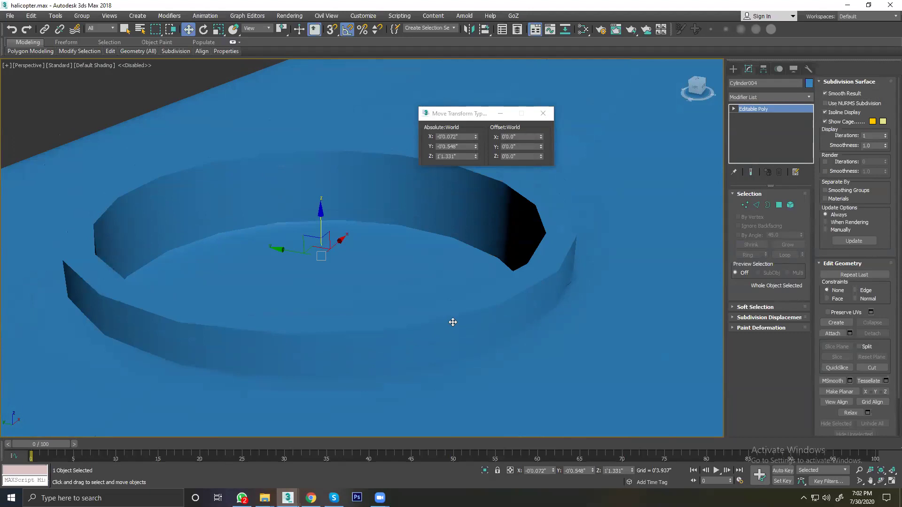
{"action": "key", "text": "F4"}
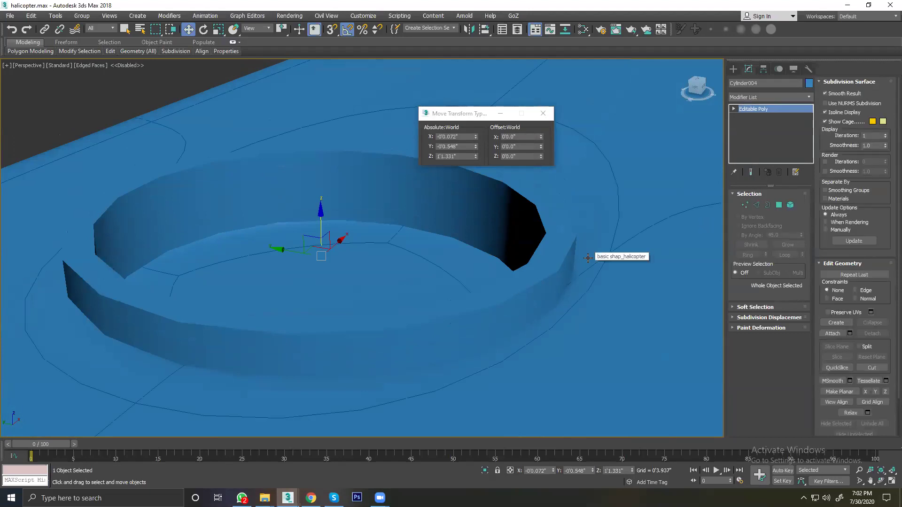
{"action": "scroll", "coordinate": [535, 266], "scroll_direction": "down", "scroll_amount": 4}
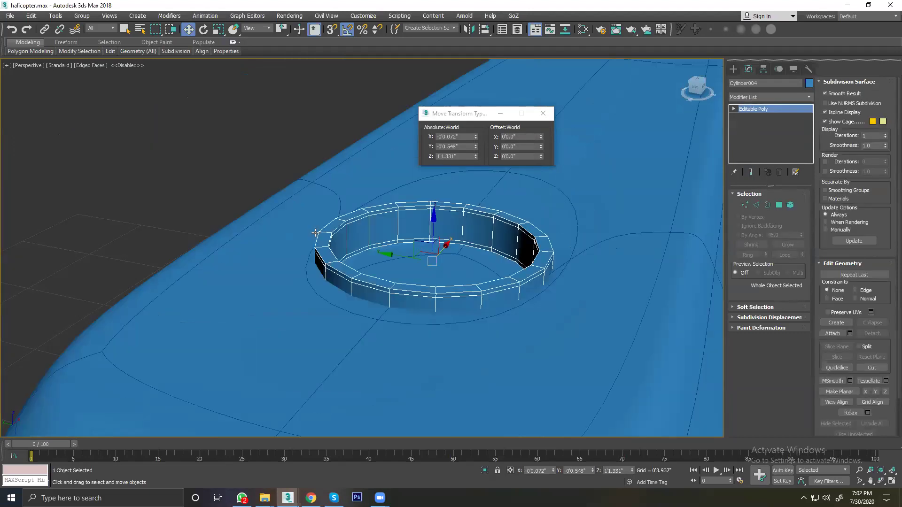
{"action": "scroll", "coordinate": [339, 238], "scroll_direction": "up", "scroll_amount": 5}
Step: Add two connecting edge loops around the ring's top rim
{"action": "left_click", "coordinate": [755, 206]}
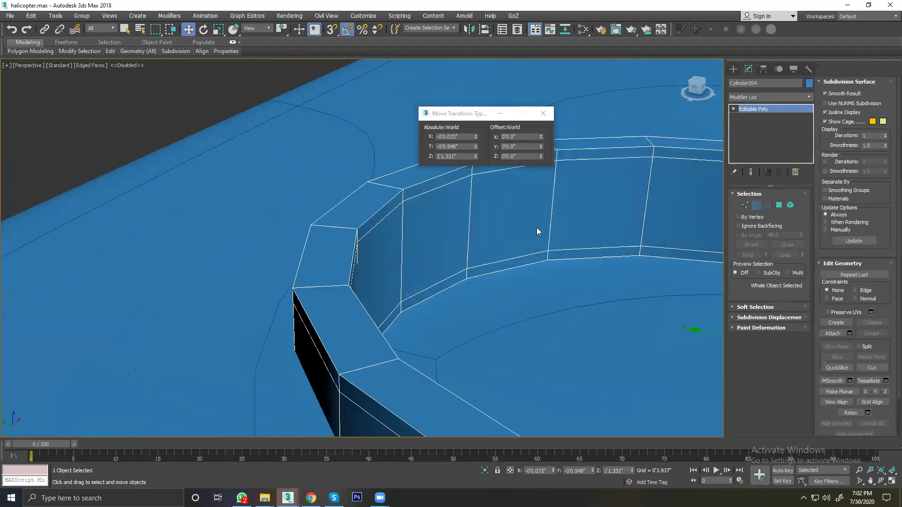
{"action": "left_click", "coordinate": [332, 227]}
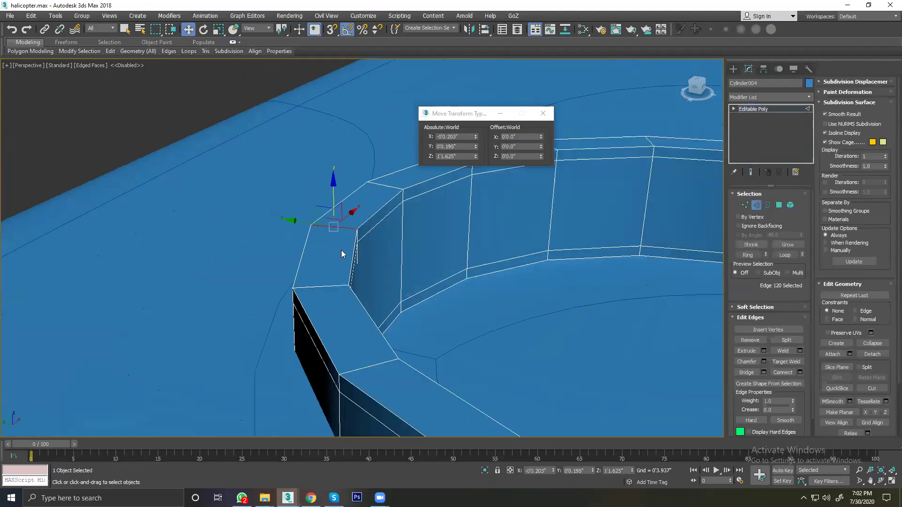
{"action": "key", "text": "alt+r"}
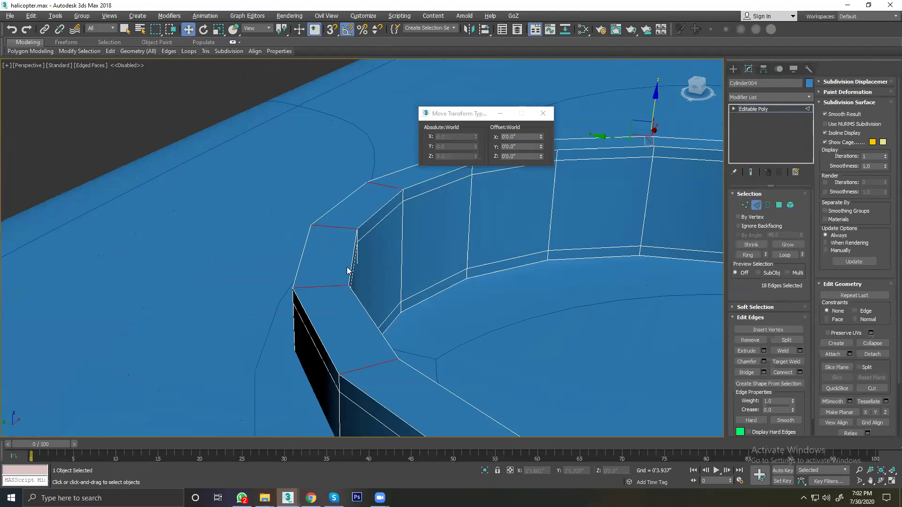
{"action": "left_click", "coordinate": [794, 372]}
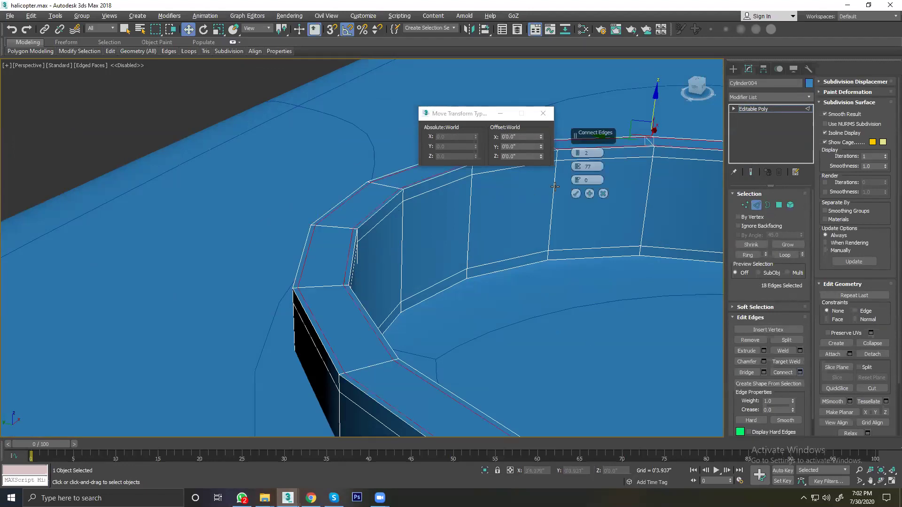
{"action": "left_click", "coordinate": [575, 194]}
{"action": "left_click", "coordinate": [757, 204]}
Step: Re-enable Use NURMS Subdivision at 2 iterations and inspect the crisper ring
{"action": "left_click", "coordinate": [173, 88]}
{"action": "left_click", "coordinate": [462, 213]}
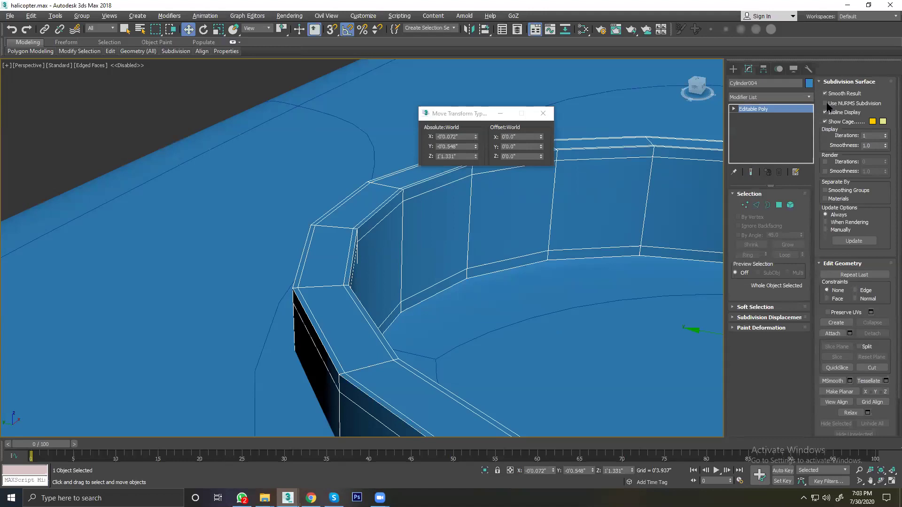
{"action": "left_click", "coordinate": [826, 105]}
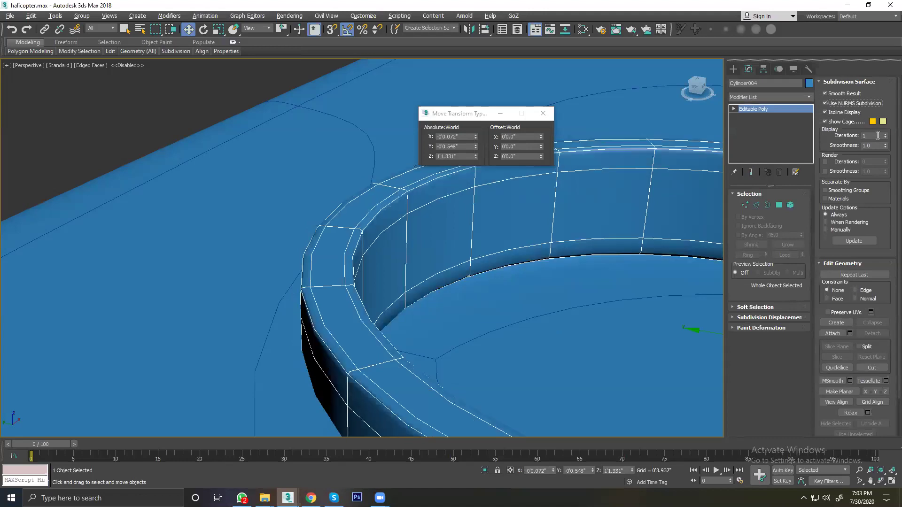
{"action": "left_click", "coordinate": [885, 135]}
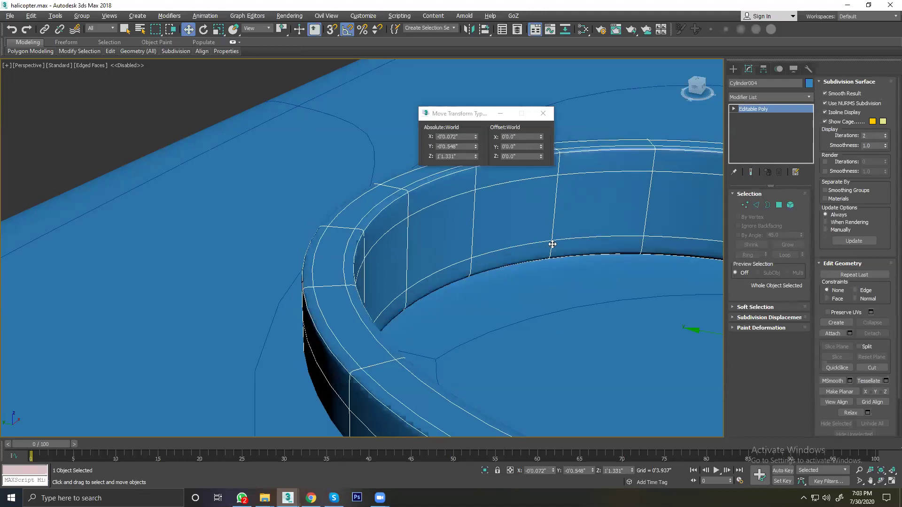
{"action": "key", "text": "F4"}
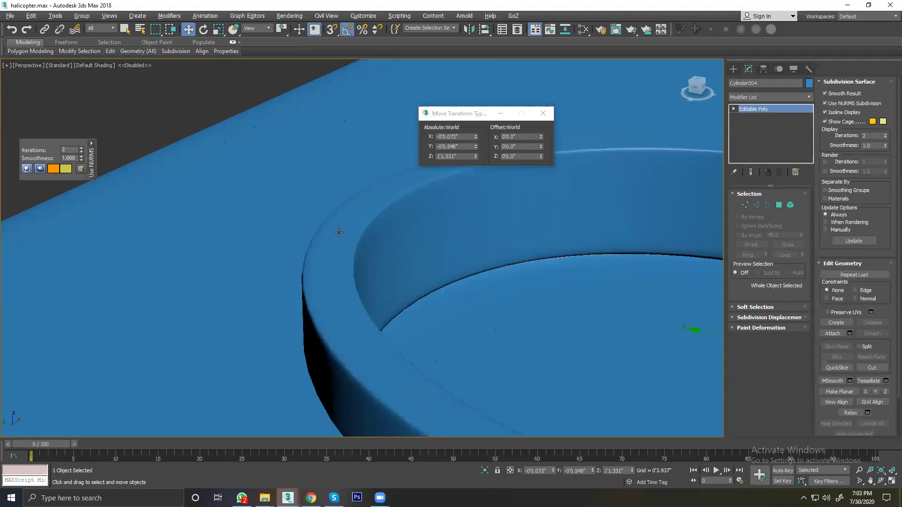
{"action": "scroll", "coordinate": [339, 232], "scroll_direction": "down", "scroll_amount": 3}
{"action": "key", "text": "ctrl+d"}
{"action": "middle_click_drag", "start_coordinate": [435, 272], "coordinate": [394, 269], "text": "alt"}
Step: Fine-tune the blue ring's height so it sits in the roof opening
{"action": "left_click", "coordinate": [333, 225]}
{"action": "mouse_move", "coordinate": [308, 244]}
{"action": "left_mouse_down"}
{"action": "mouse_move", "coordinate": [316, 258]}
{"action": "mouse_move", "coordinate": [305, 262]}
{"action": "left_mouse_up"}
{"action": "mouse_move", "coordinate": [306, 263]}
{"action": "middle_mouse_down", "text": "alt"}
{"action": "mouse_move", "coordinate": [200, 339]}
{"action": "mouse_move", "coordinate": [255, 274]}
{"action": "mouse_move", "coordinate": [360, 285]}
{"action": "mouse_move", "coordinate": [316, 284]}
{"action": "middle_mouse_up", "text": "alt"}
{"action": "mouse_move", "coordinate": [369, 367]}
{"action": "middle_mouse_down", "text": "alt"}
{"action": "mouse_move", "coordinate": [358, 250]}
{"action": "mouse_move", "coordinate": [280, 246]}
{"action": "middle_mouse_up", "text": "alt"}
{"action": "left_click_drag", "start_coordinate": [282, 246], "coordinate": [282, 242]}
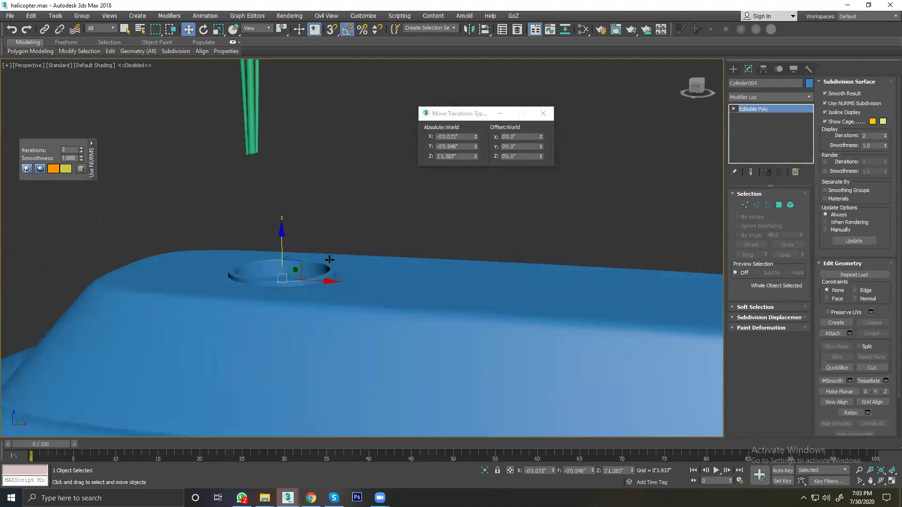
{"action": "middle_click_drag", "start_coordinate": [286, 244], "coordinate": [355, 276], "text": "alt"}
{"action": "scroll", "coordinate": [356, 276], "scroll_direction": "down", "scroll_amount": 1}
{"action": "scroll", "coordinate": [350, 273], "scroll_direction": "down", "scroll_amount": 1}
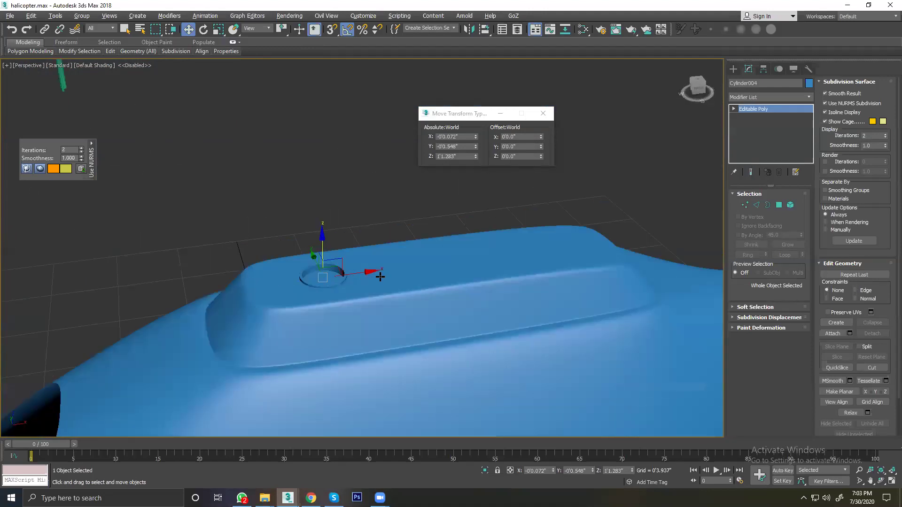
{"action": "scroll", "coordinate": [343, 269], "scroll_direction": "down", "scroll_amount": 2}
{"action": "scroll", "coordinate": [343, 269], "scroll_direction": "down", "scroll_amount": 1}
{"action": "scroll", "coordinate": [343, 269], "scroll_direction": "down", "scroll_amount": 1}
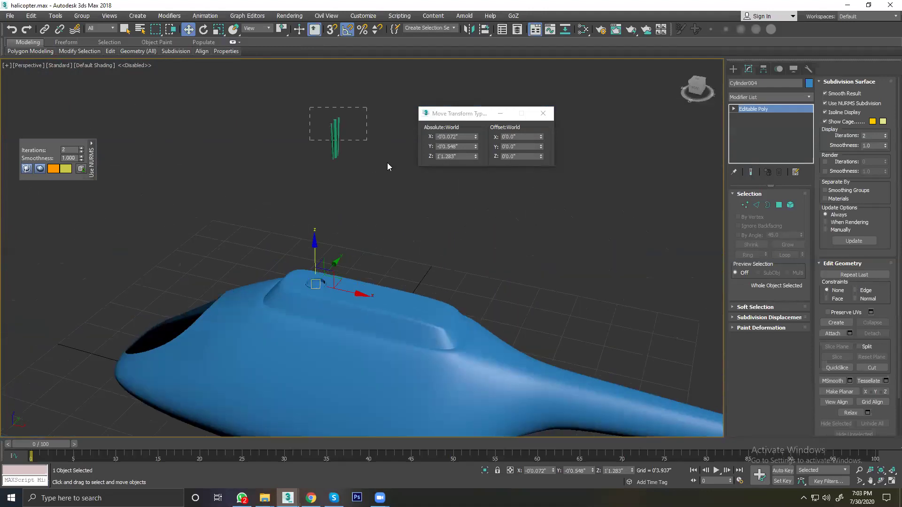
Step: Align the green rods (Cylinder003) to the roof hole
{"action": "left_click", "coordinate": [344, 149]}
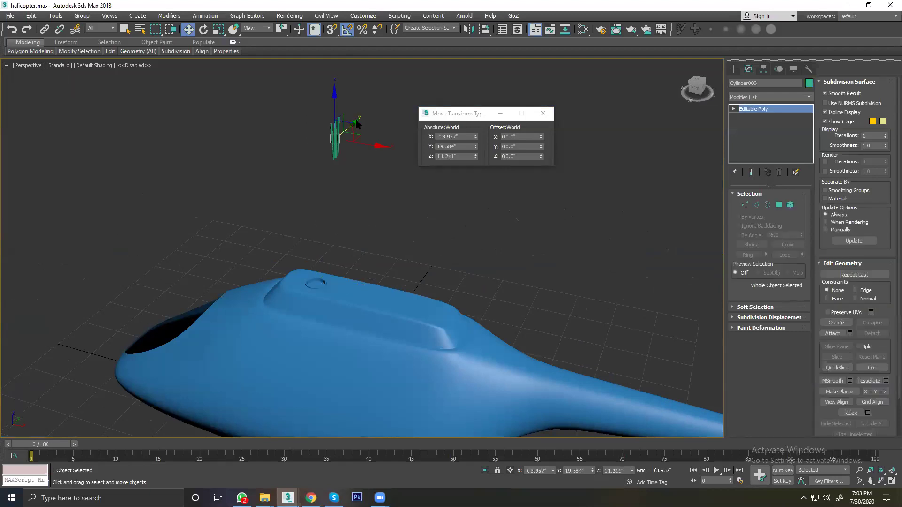
{"action": "left_click", "coordinate": [343, 140]}
{"action": "left_click", "coordinate": [337, 134]}
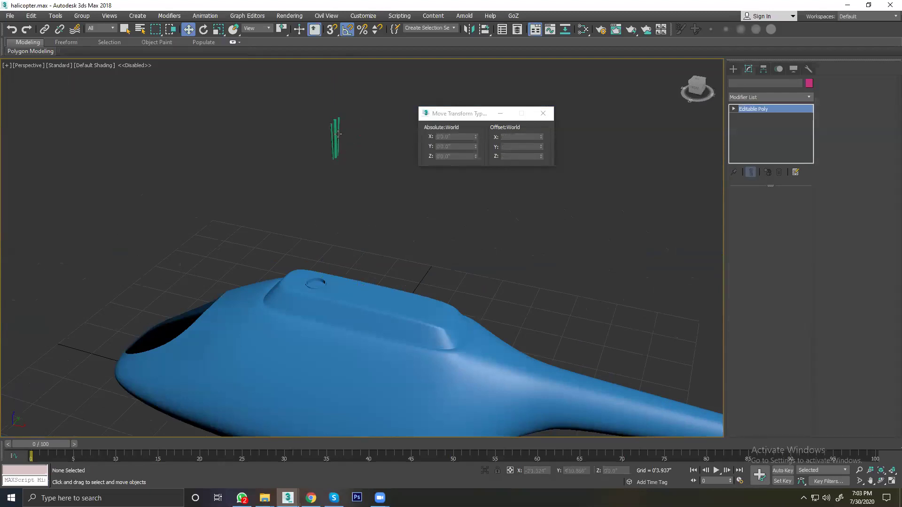
{"action": "scroll", "coordinate": [332, 280], "scroll_direction": "up", "scroll_amount": 2}
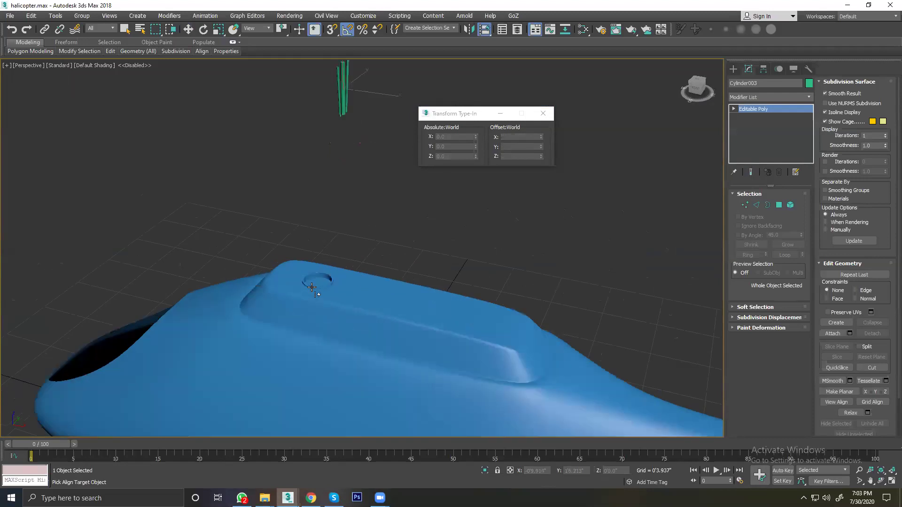
{"action": "scroll", "coordinate": [322, 284], "scroll_direction": "up", "scroll_amount": 2}
{"action": "scroll", "coordinate": [322, 282], "scroll_direction": "up", "scroll_amount": 2}
{"action": "left_click", "coordinate": [320, 231]}
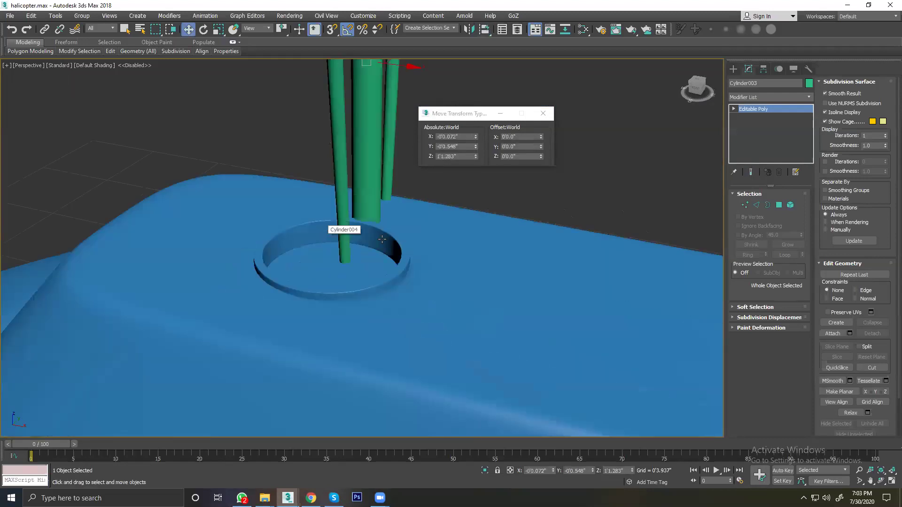
{"action": "scroll", "coordinate": [357, 198], "scroll_direction": "down", "scroll_amount": 2}
{"action": "scroll", "coordinate": [383, 159], "scroll_direction": "down", "scroll_amount": 3}
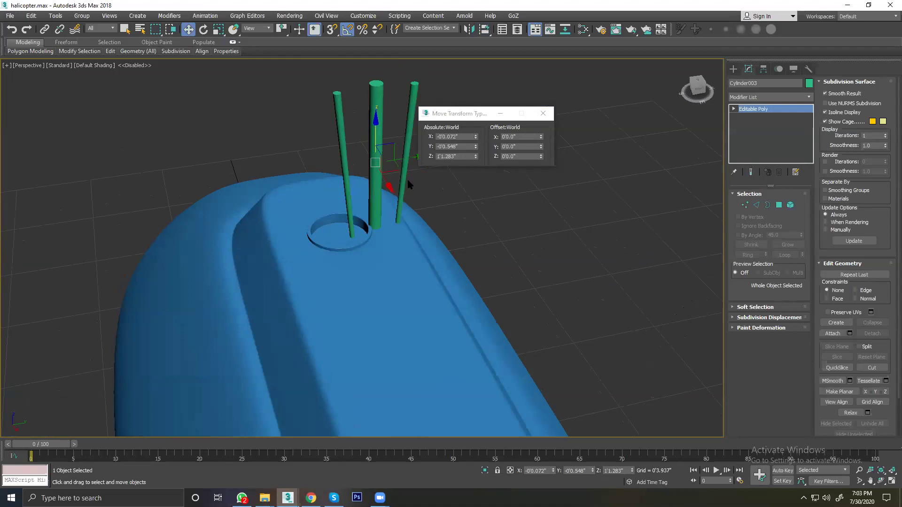
{"action": "scroll", "coordinate": [394, 159], "scroll_direction": "down", "scroll_amount": 2}
Step: Slide the green rods out along Y beside the body and set Use Selection Center
{"action": "middle_click_drag", "start_coordinate": [395, 159], "coordinate": [230, 191]}
{"action": "left_click_drag", "start_coordinate": [230, 191], "coordinate": [432, 185]}
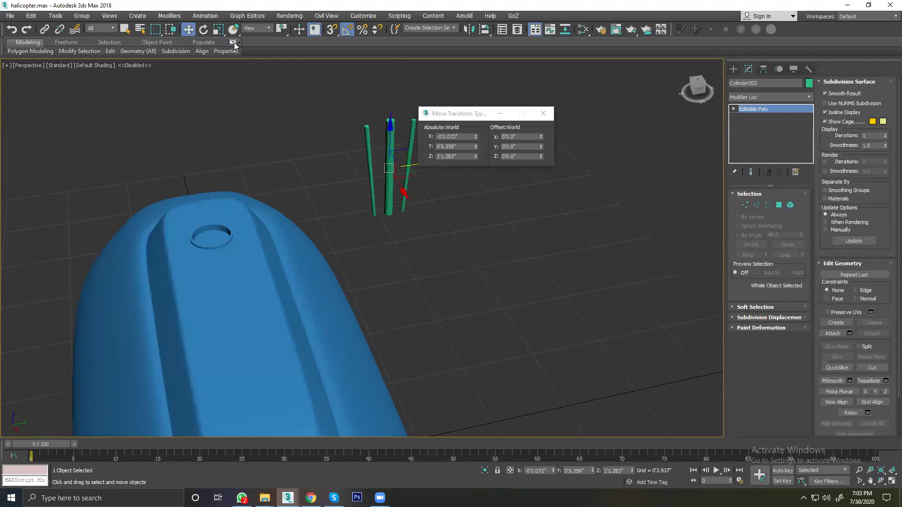
{"action": "mouse_move", "coordinate": [281, 29]}
{"action": "left_mouse_down"}
{"action": "mouse_move", "coordinate": [282, 77]}
{"action": "mouse_move", "coordinate": [284, 58]}
{"action": "left_mouse_up"}
{"action": "left_click", "coordinate": [352, 84]}
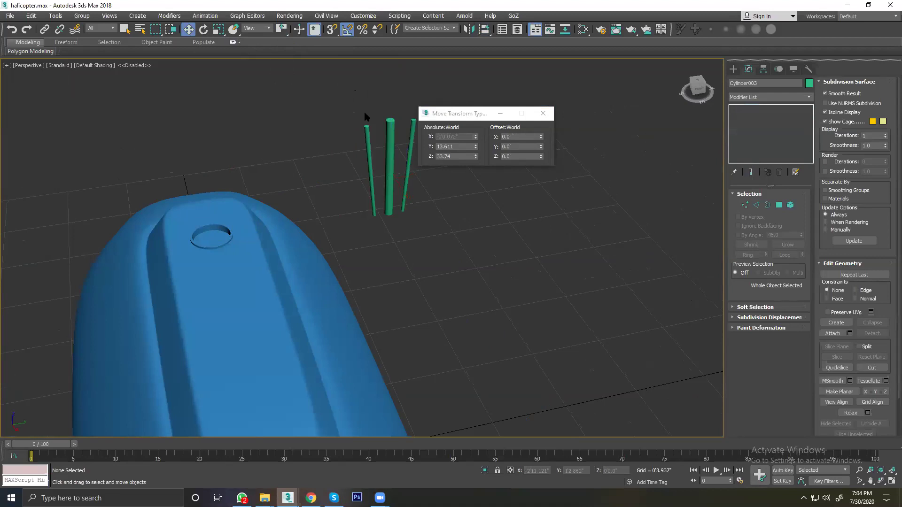
{"action": "left_click", "coordinate": [391, 136]}
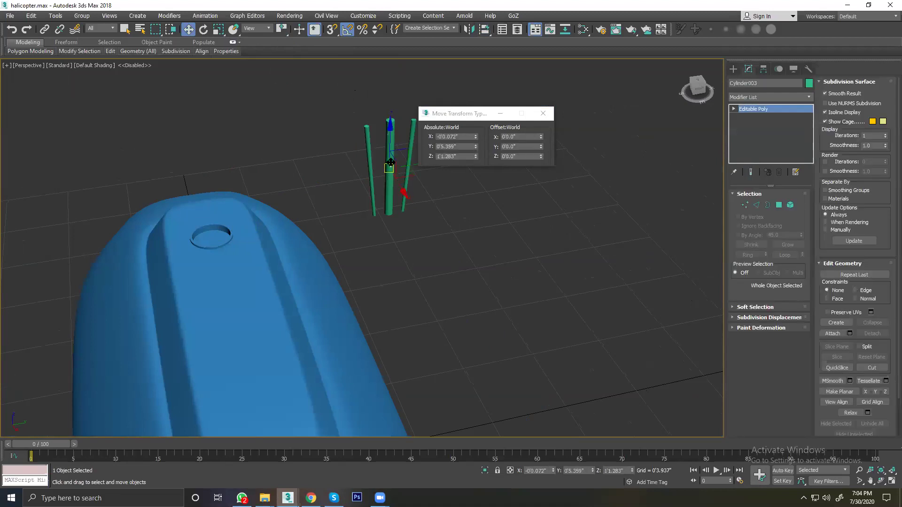
{"action": "left_click_drag", "start_coordinate": [468, 114], "coordinate": [580, 176]}
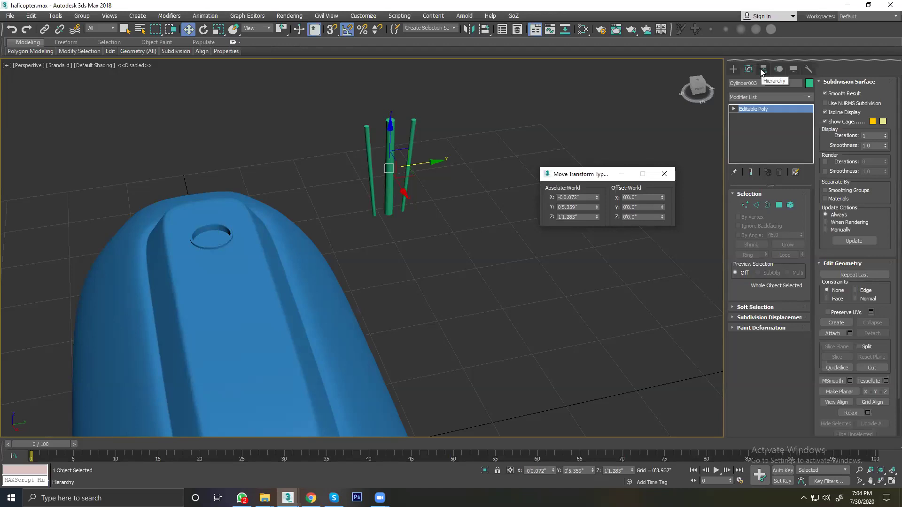
{"action": "left_click", "coordinate": [535, 99]}
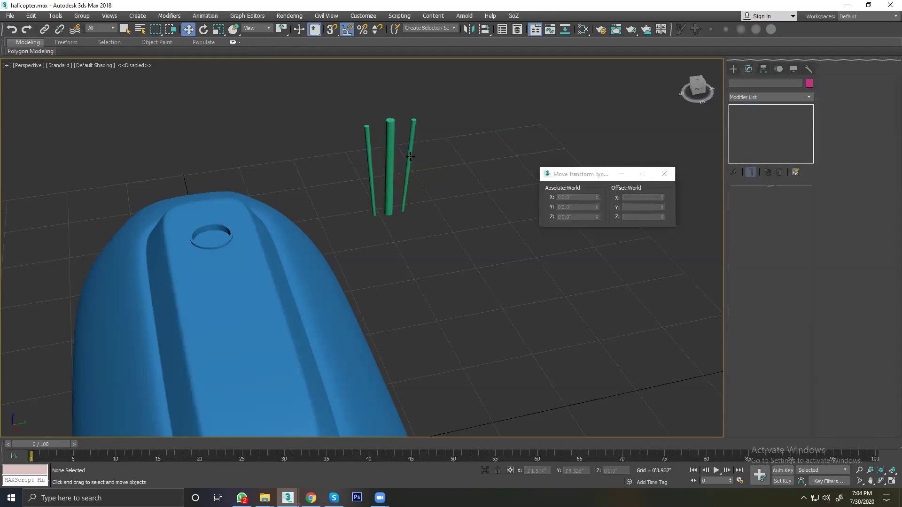
{"action": "left_click", "coordinate": [385, 147]}
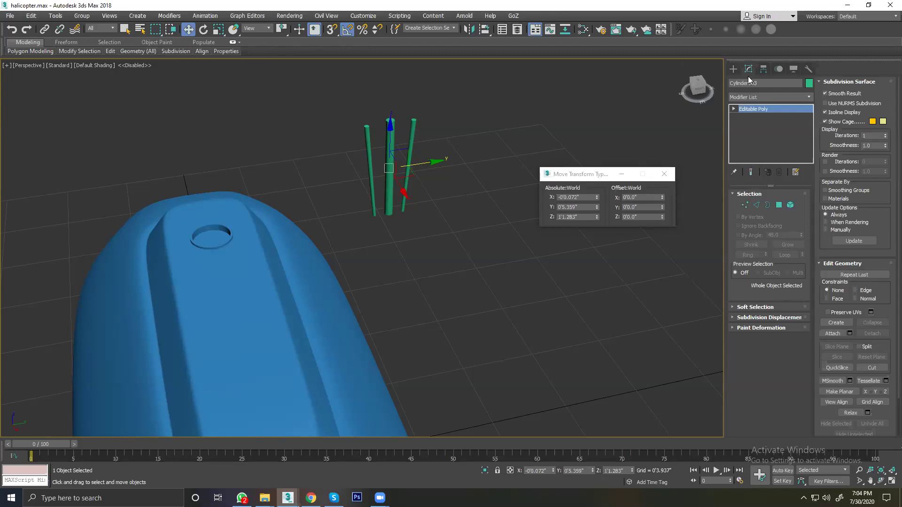
Step: Centre Cylinder003's pivot on the rods via Affect Pivot Only and Center to Object
{"action": "left_click", "coordinate": [763, 69]}
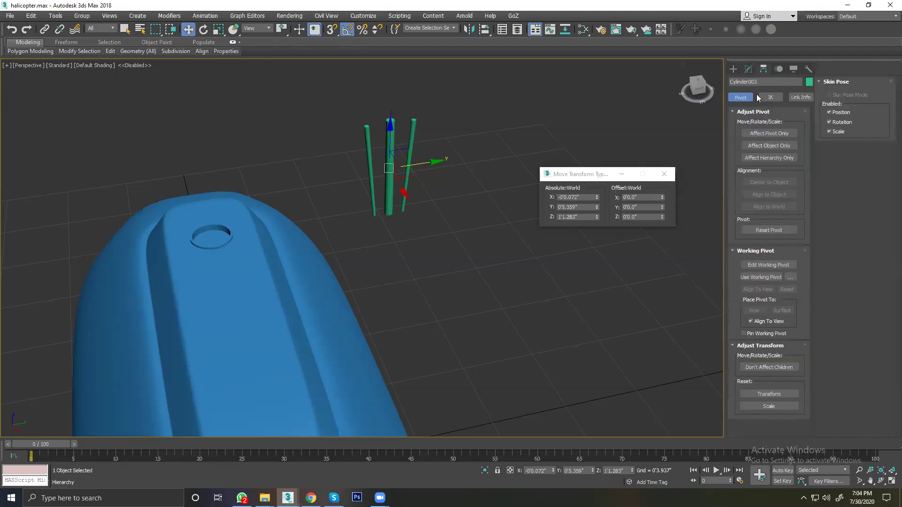
{"action": "left_click", "coordinate": [762, 134]}
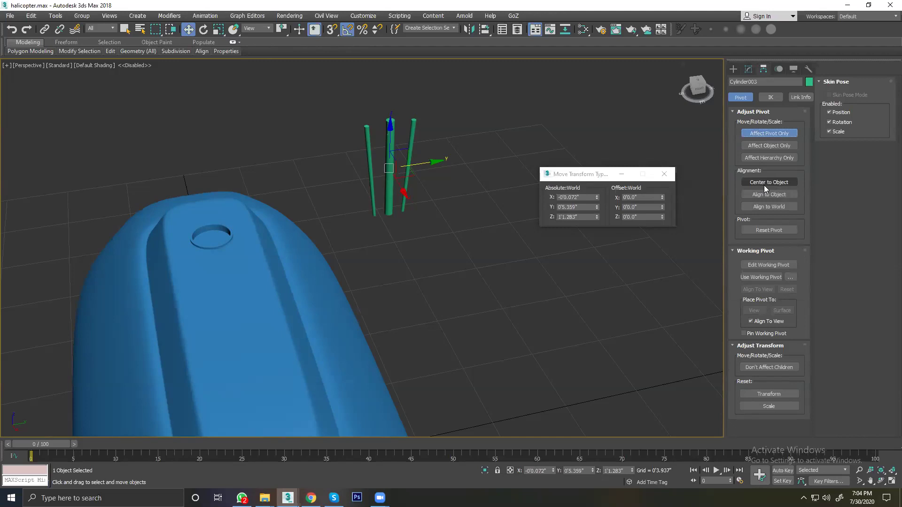
{"action": "left_click", "coordinate": [776, 183]}
{"action": "left_click", "coordinate": [423, 143]}
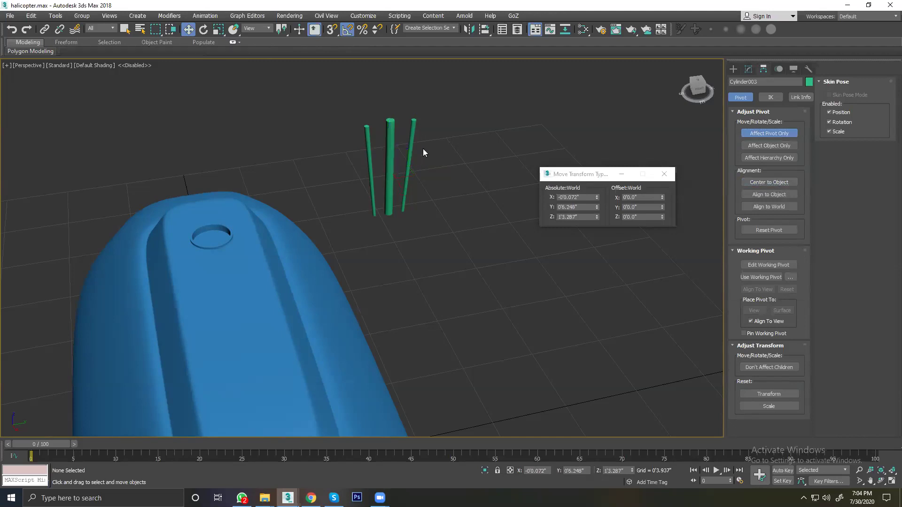
{"action": "left_click", "coordinate": [387, 160]}
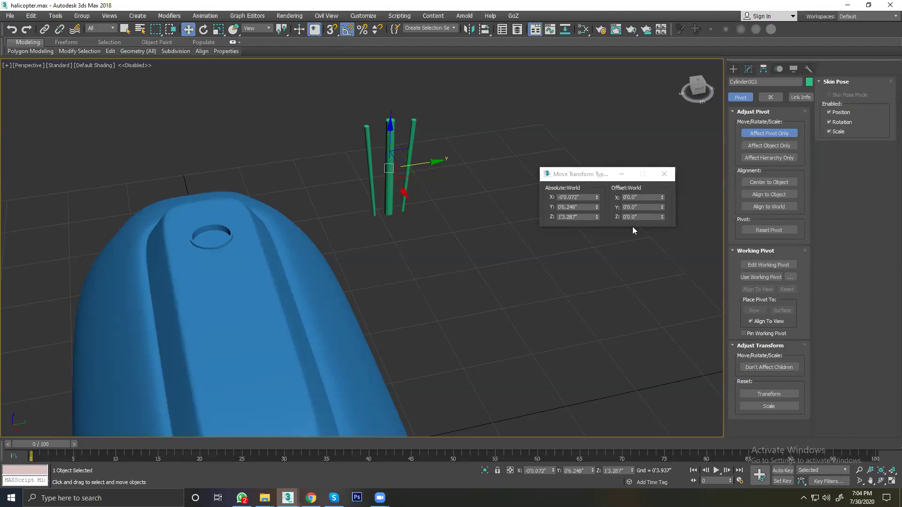
{"action": "left_click", "coordinate": [757, 137]}
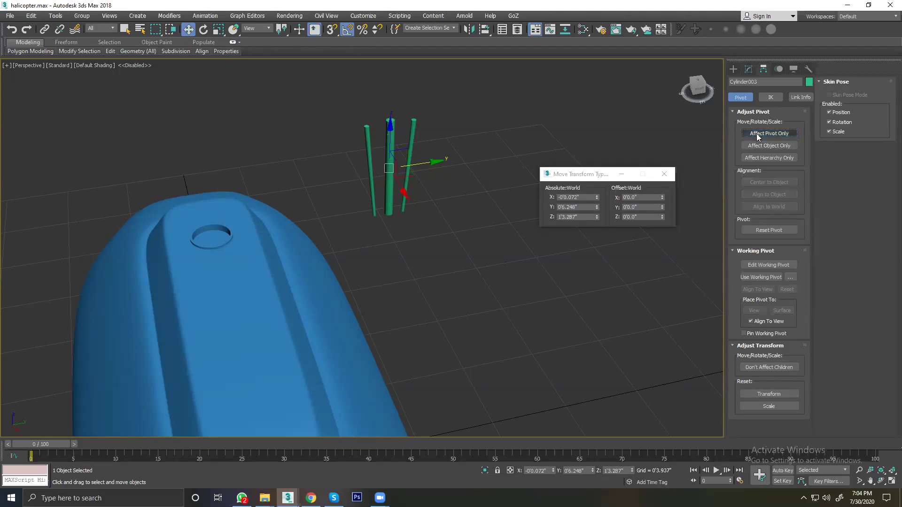
{"action": "left_click", "coordinate": [748, 70]}
{"action": "left_click", "coordinate": [430, 150]}
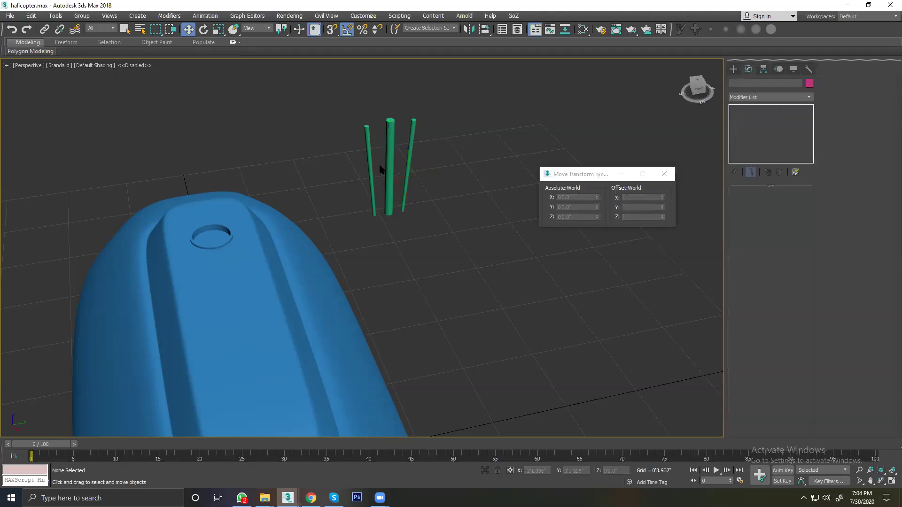
{"action": "left_click", "coordinate": [389, 162]}
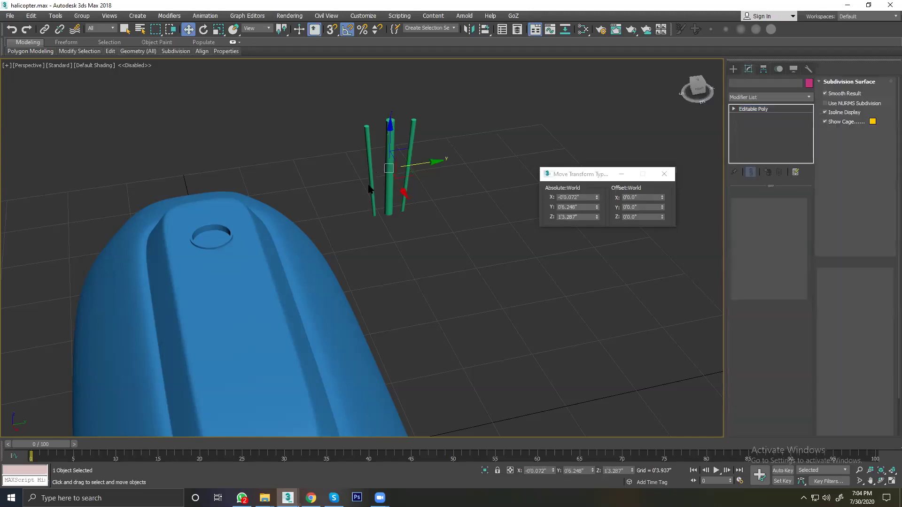
Step: Align the green rods to the roof hole and scale them down to about 90%
{"action": "key", "text": "alt+a"}
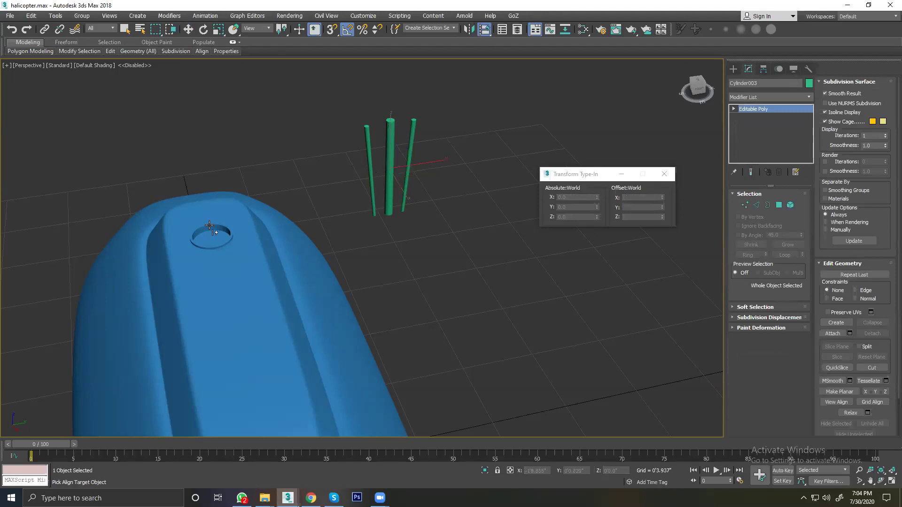
{"action": "left_click", "coordinate": [210, 226]}
{"action": "mouse_move", "coordinate": [239, 223]}
{"action": "middle_mouse_down", "text": "alt"}
{"action": "mouse_move", "coordinate": [421, 225]}
{"action": "mouse_move", "coordinate": [402, 233]}
{"action": "middle_mouse_up", "text": "alt"}
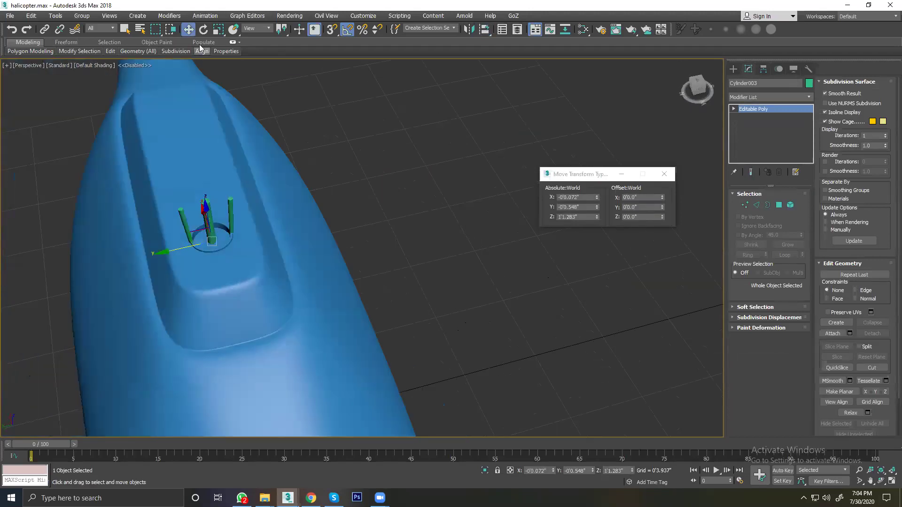
{"action": "left_click", "coordinate": [218, 29]}
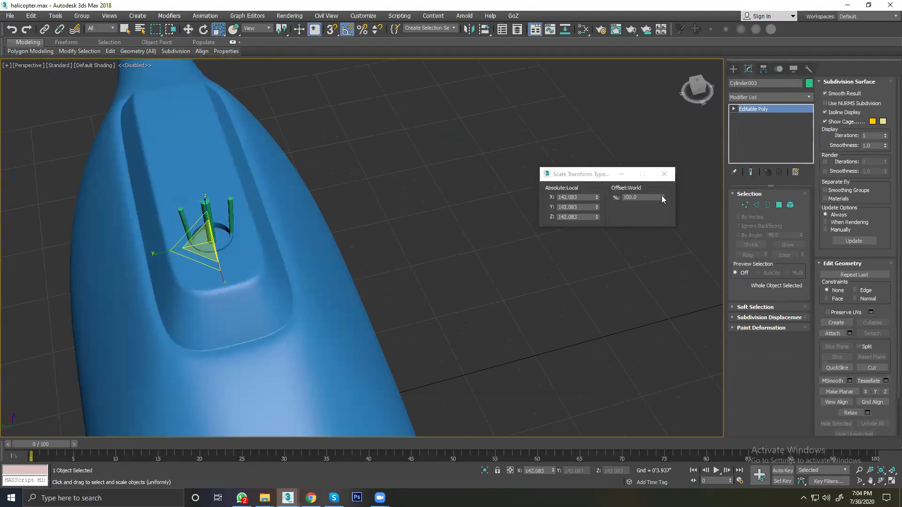
{"action": "left_click_drag", "start_coordinate": [662, 197], "coordinate": [648, 352]}
{"action": "left_click", "coordinate": [188, 30]}
Step: Raise the rods along Z to about 1'2.032" inside the blue ring
{"action": "left_click", "coordinate": [315, 107]}
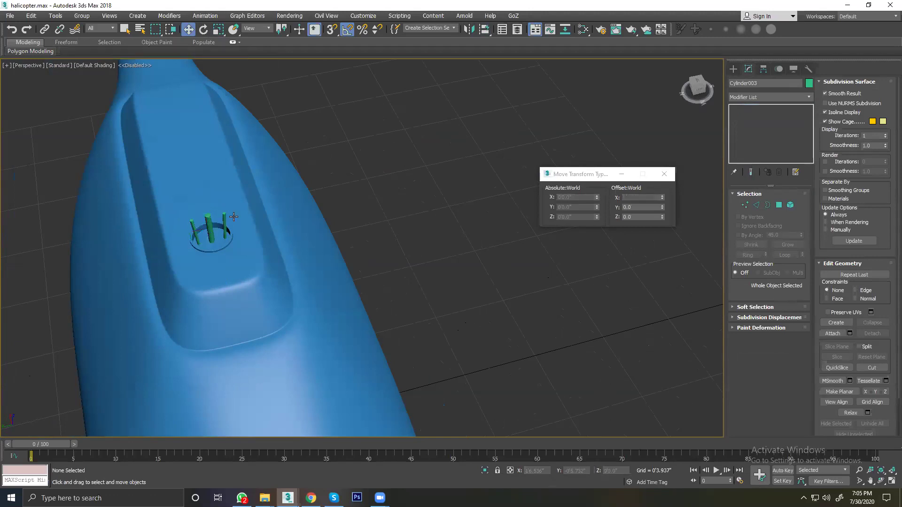
{"action": "left_click", "coordinate": [212, 232]}
{"action": "scroll", "coordinate": [209, 230], "scroll_direction": "up", "scroll_amount": 5}
{"action": "middle_click_drag", "start_coordinate": [204, 230], "coordinate": [201, 218], "text": "alt"}
{"action": "mouse_move", "coordinate": [202, 218]}
{"action": "left_mouse_down"}
{"action": "mouse_move", "coordinate": [216, 121]}
{"action": "mouse_move", "coordinate": [222, 163]}
{"action": "mouse_move", "coordinate": [213, 177]}
{"action": "left_mouse_up"}
{"action": "mouse_move", "coordinate": [214, 177]}
{"action": "middle_mouse_down", "text": "alt"}
{"action": "mouse_move", "coordinate": [186, 194]}
{"action": "mouse_move", "coordinate": [299, 159]}
{"action": "middle_mouse_up", "text": "alt"}
{"action": "scroll", "coordinate": [186, 194], "scroll_direction": "down", "scroll_amount": 5}
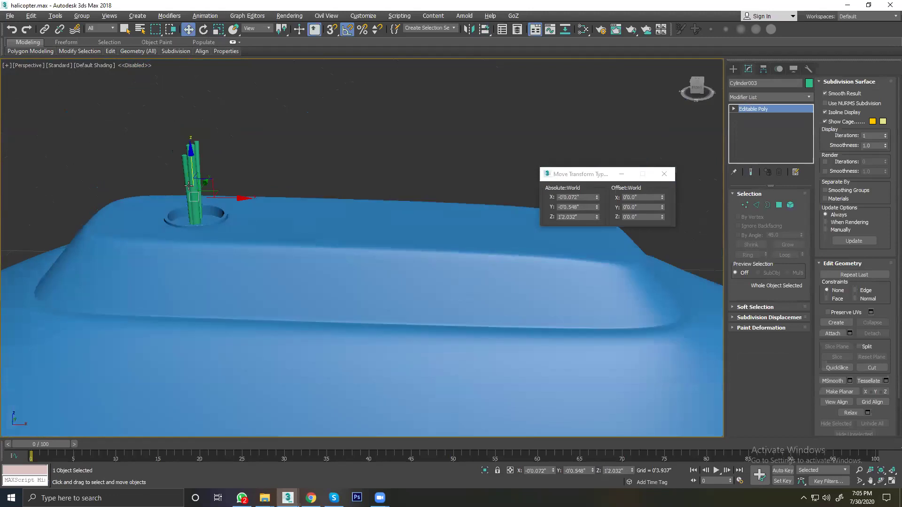
{"action": "left_click", "coordinate": [300, 158]}
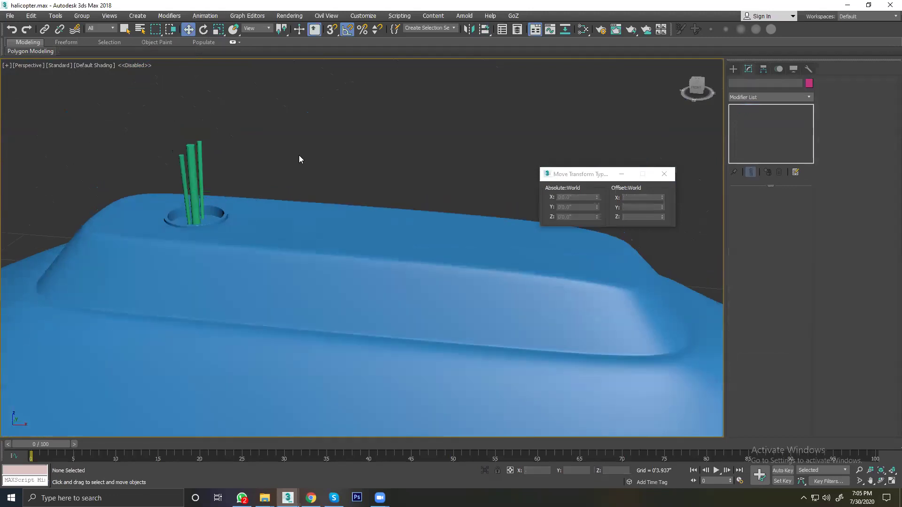
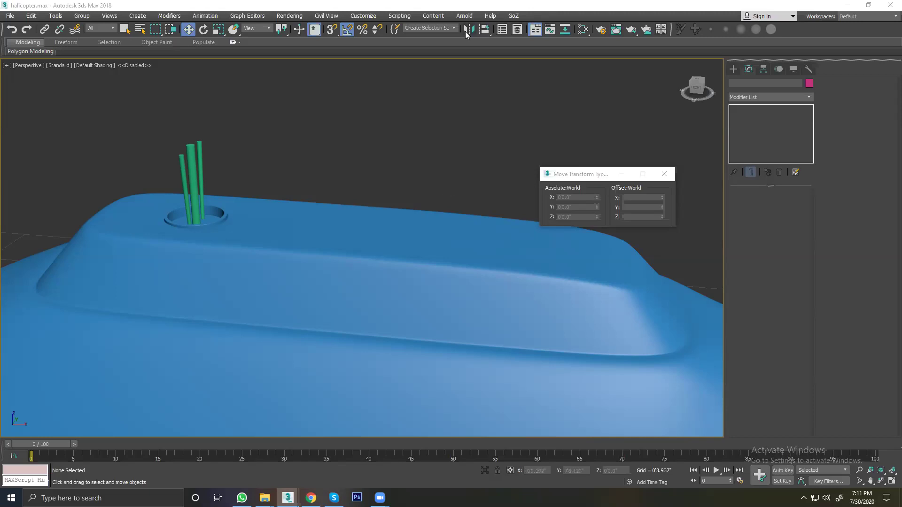
Step: Select the green rods on the helicopter body and orbit to a top-down view of the hub
{"action": "left_click", "coordinate": [189, 177]}
{"action": "left_click", "coordinate": [197, 187]}
{"action": "scroll", "coordinate": [281, 202], "scroll_direction": "down", "scroll_amount": 5}
{"action": "mouse_move", "coordinate": [354, 211]}
{"action": "middle_mouse_down", "text": "alt"}
{"action": "mouse_move", "coordinate": [291, 198]}
{"action": "mouse_move", "coordinate": [302, 197]}
{"action": "mouse_move", "coordinate": [231, 201]}
{"action": "mouse_move", "coordinate": [443, 204]}
{"action": "mouse_move", "coordinate": [297, 207]}
{"action": "mouse_move", "coordinate": [324, 265]}
{"action": "mouse_move", "coordinate": [411, 230]}
{"action": "mouse_move", "coordinate": [319, 234]}
{"action": "mouse_move", "coordinate": [334, 240]}
{"action": "mouse_move", "coordinate": [243, 215]}
{"action": "mouse_move", "coordinate": [212, 190]}
{"action": "mouse_move", "coordinate": [224, 182]}
{"action": "middle_mouse_up", "text": "alt"}
{"action": "scroll", "coordinate": [236, 201], "scroll_direction": "up", "scroll_amount": 5}
{"action": "scroll", "coordinate": [242, 199], "scroll_direction": "up", "scroll_amount": 2}
{"action": "scroll", "coordinate": [224, 183], "scroll_direction": "down", "scroll_amount": 5}
{"action": "scroll", "coordinate": [244, 193], "scroll_direction": "up", "scroll_amount": 2}
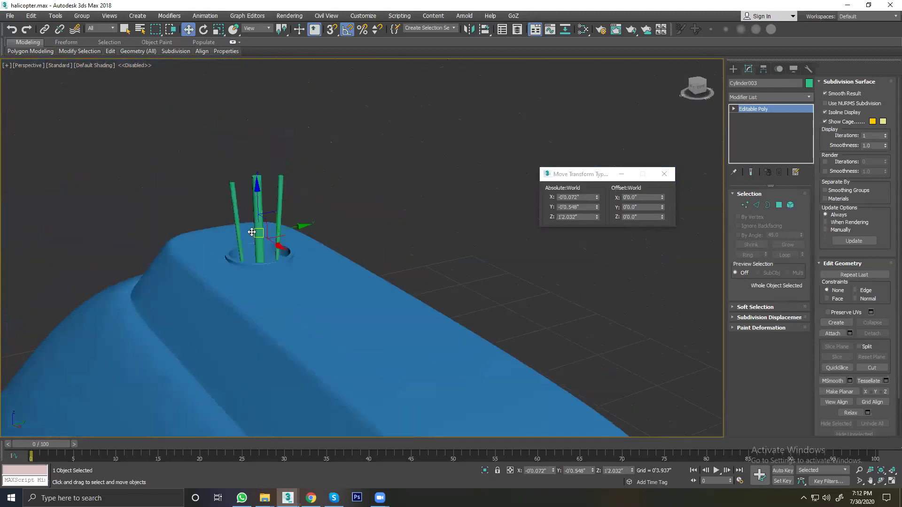
{"action": "scroll", "coordinate": [269, 238], "scroll_direction": "up", "scroll_amount": 3}
{"action": "middle_click_drag", "start_coordinate": [282, 264], "coordinate": [338, 222], "text": "alt"}
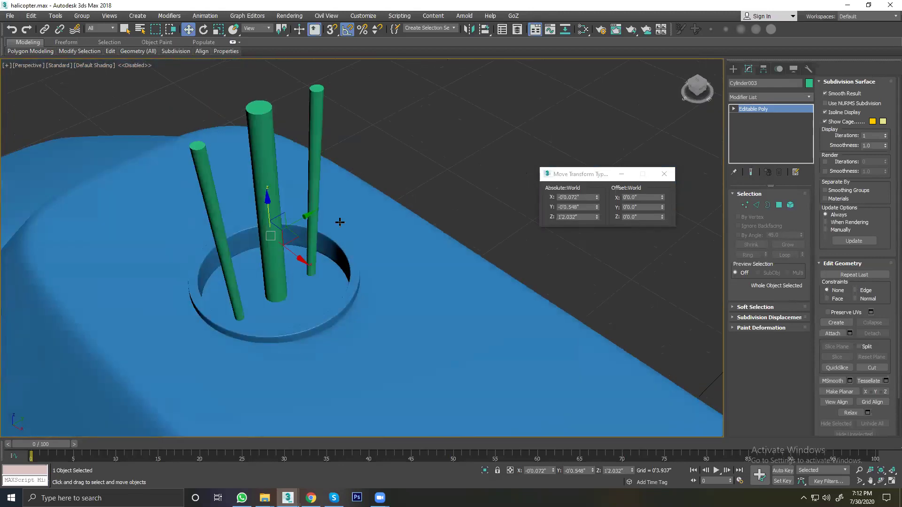
{"action": "left_click", "coordinate": [355, 153]}
{"action": "left_click", "coordinate": [310, 143]}
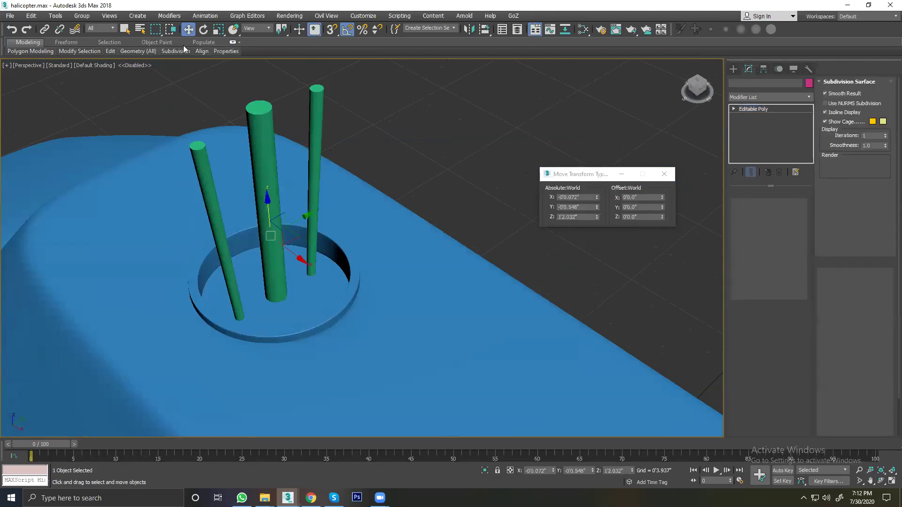
Step: Try scaling the rods uniformly and along their height, then undo the change and deselect them
{"action": "left_click", "coordinate": [217, 29]}
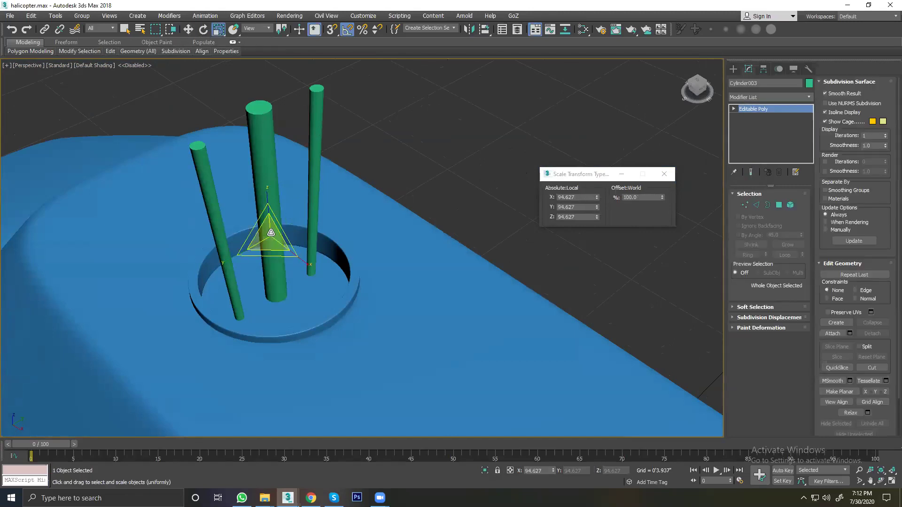
{"action": "left_click_drag", "start_coordinate": [271, 232], "coordinate": [271, 212]}
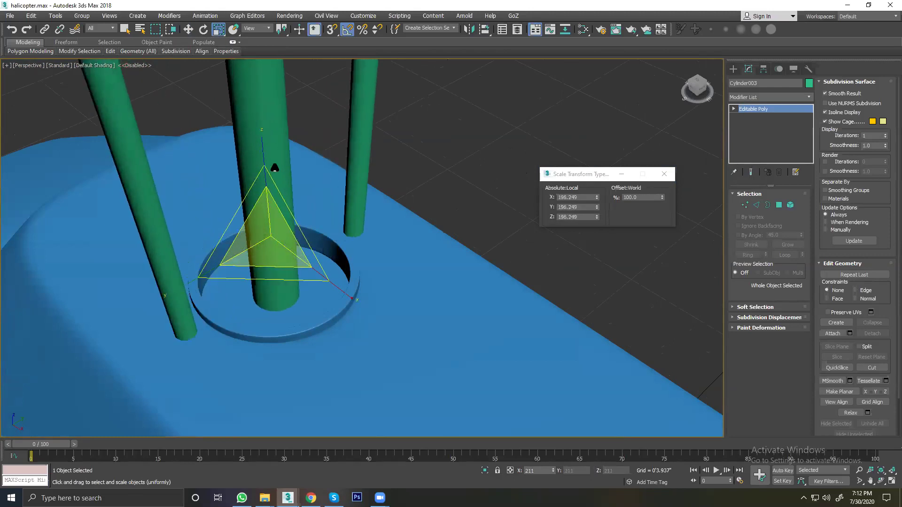
{"action": "right_click", "coordinate": [271, 212]}
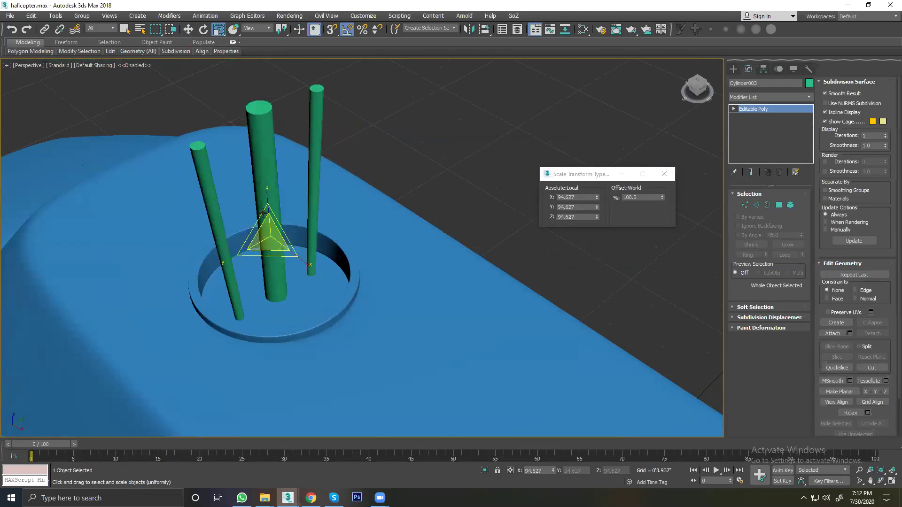
{"action": "right_click", "coordinate": [385, 154]}
{"action": "left_click", "coordinate": [397, 159]}
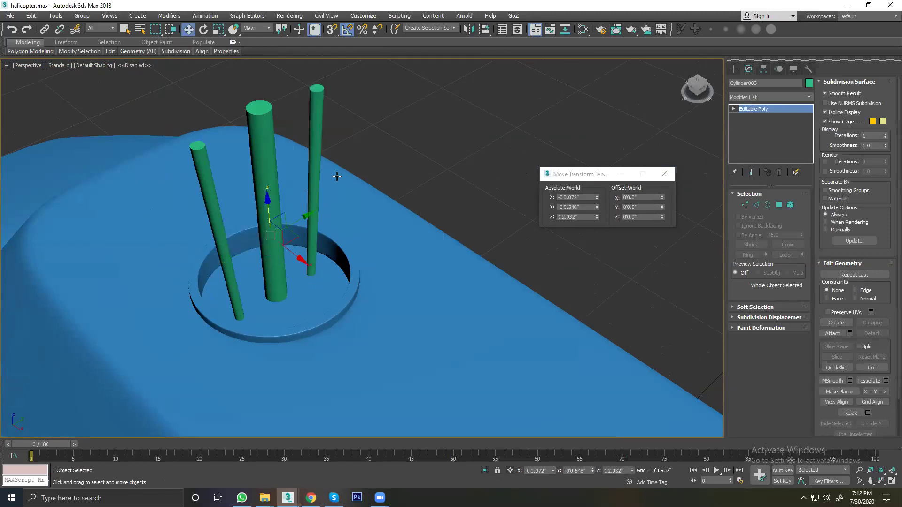
{"action": "scroll", "coordinate": [308, 182], "scroll_direction": "down", "scroll_amount": 3}
{"action": "left_click", "coordinate": [217, 29]}
{"action": "left_click_drag", "start_coordinate": [289, 164], "coordinate": [292, 280]}
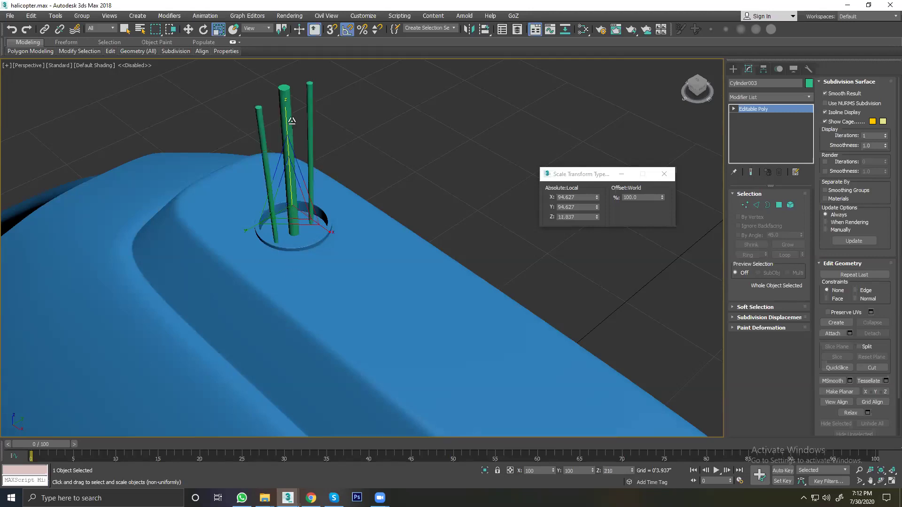
{"action": "mouse_move", "coordinate": [292, 281]}
{"action": "left_mouse_down"}
{"action": "mouse_move", "coordinate": [306, 280]}
{"action": "mouse_move", "coordinate": [304, 199]}
{"action": "left_mouse_up"}
{"action": "key", "text": "ctrl+z"}
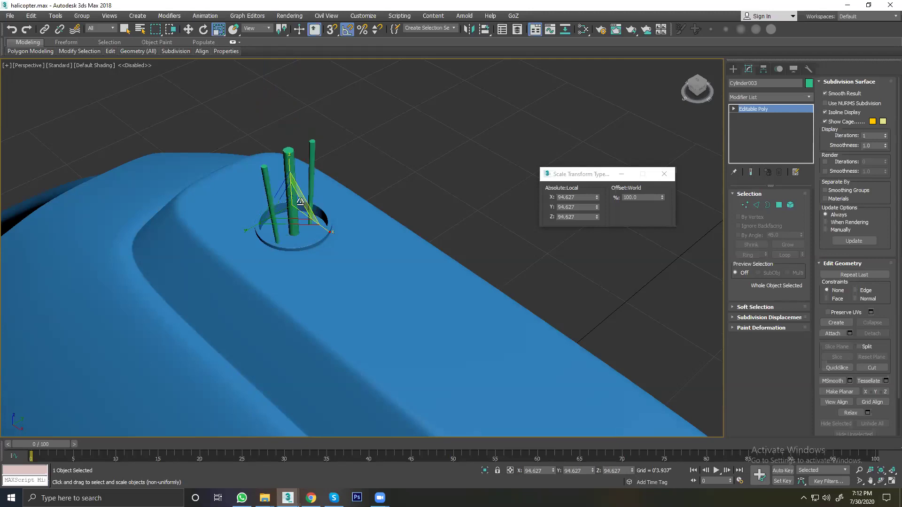
{"action": "key", "text": "w"}
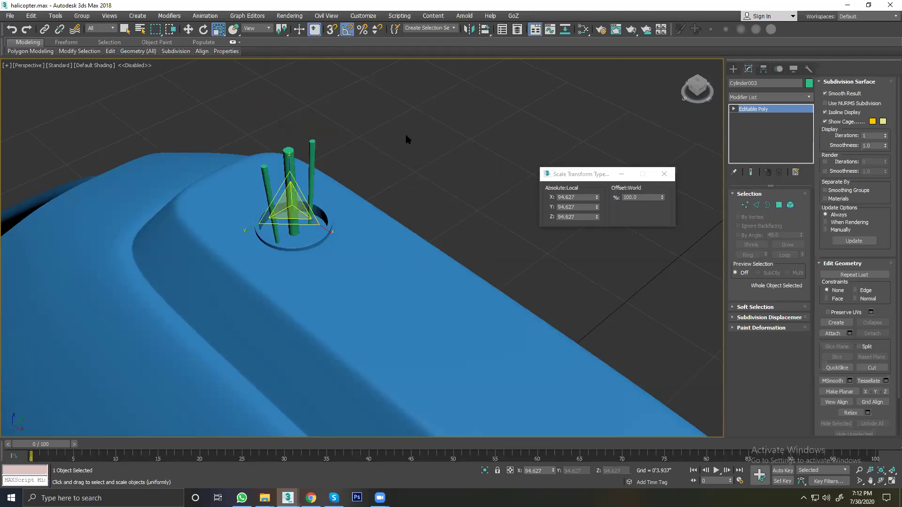
{"action": "left_click", "coordinate": [406, 136]}
{"action": "middle_click_drag", "start_coordinate": [277, 181], "coordinate": [262, 195], "text": "alt"}
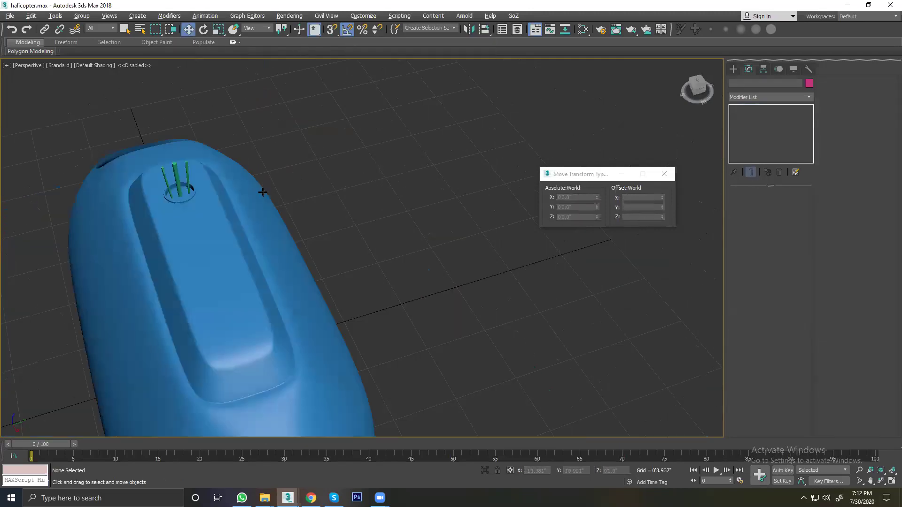
Step: Switch from 3ds Max to the Chrome browser
{"action": "key", "text": "alt+Tab"}
{"action": "left_click", "coordinate": [507, 216]}
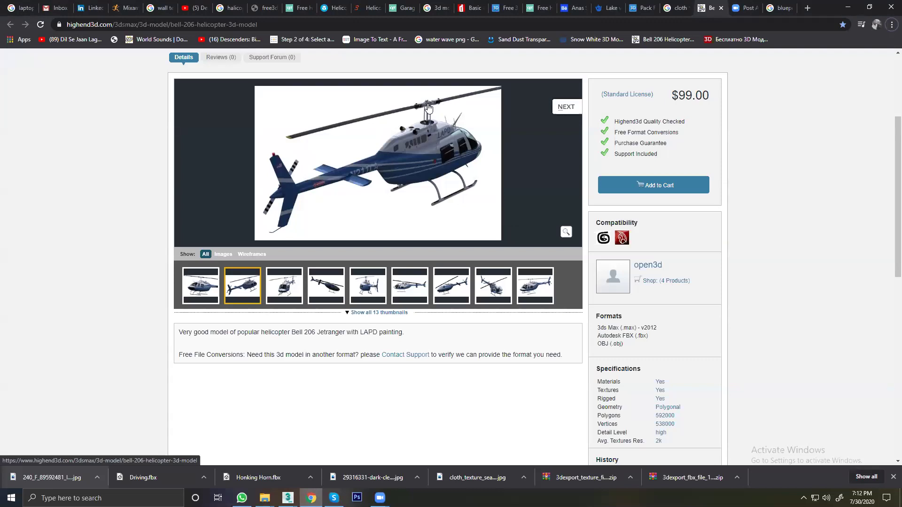
{"action": "key", "text": "alt+Tab"}
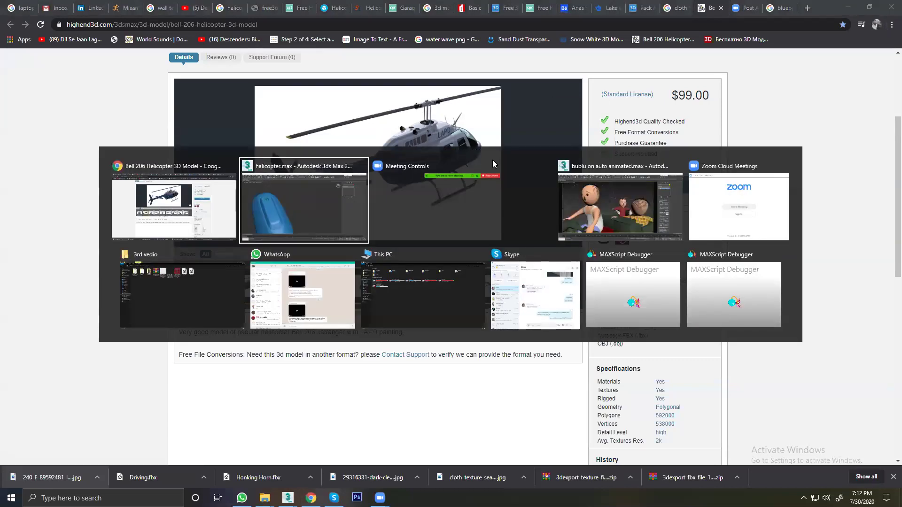
{"action": "key", "text": "Escape"}
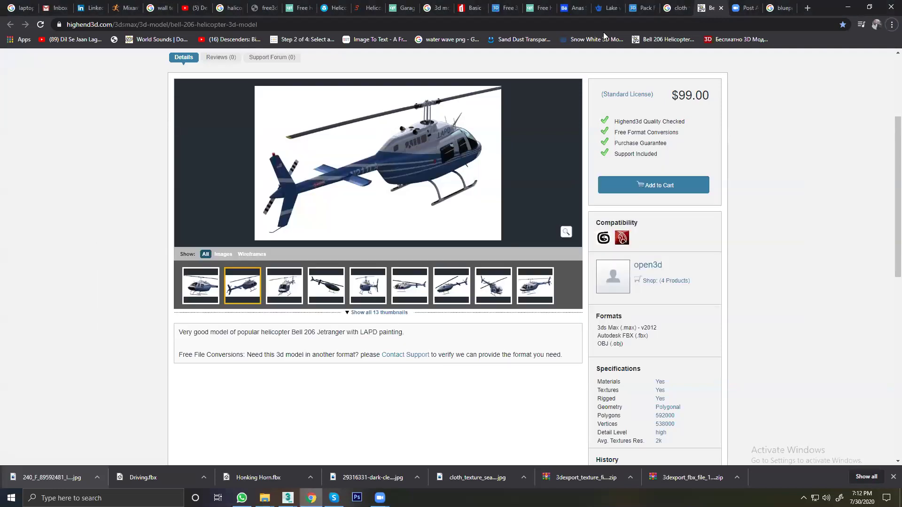
Step: Search Google for 'halicopter wings' from the Free3D tab's address bar
{"action": "left_click", "coordinate": [642, 8]}
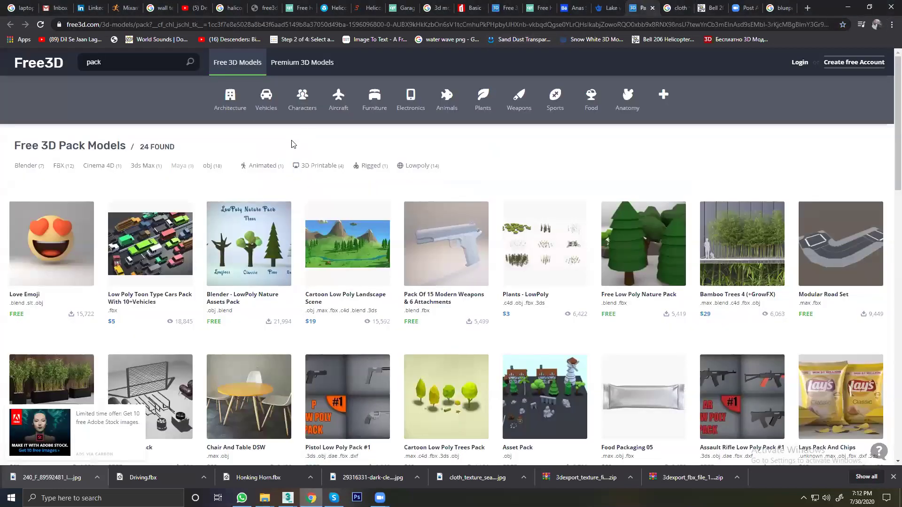
{"action": "left_click", "coordinate": [253, 27]}
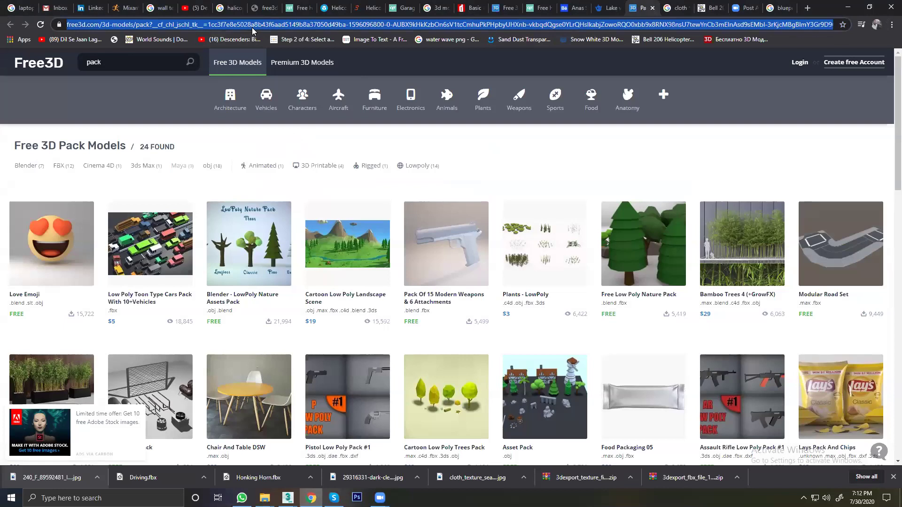
{"action": "key", "text": "BackSpace"}
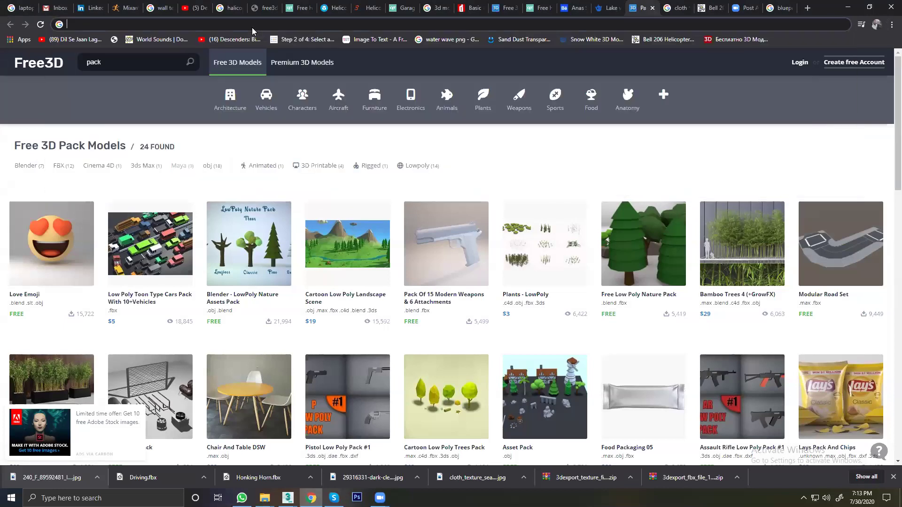
{"action": "type", "text": "halicop"}
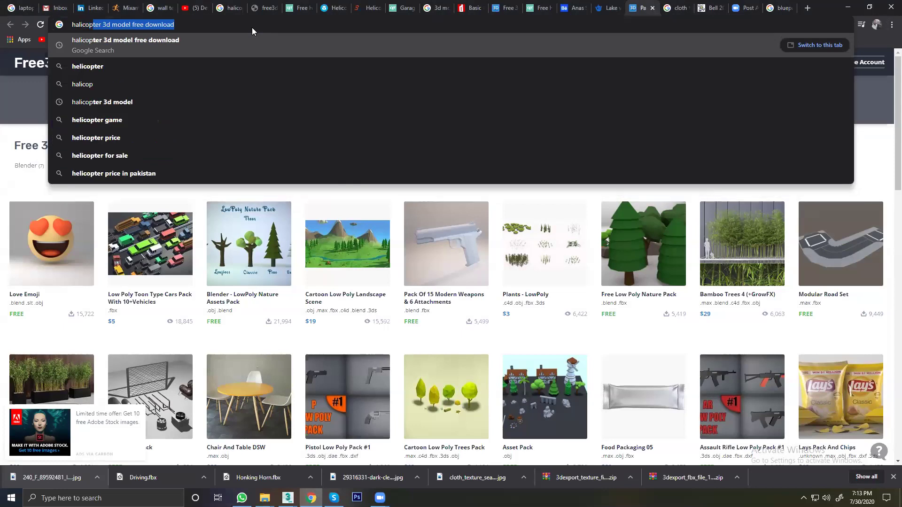
{"action": "type", "text": "ter "}
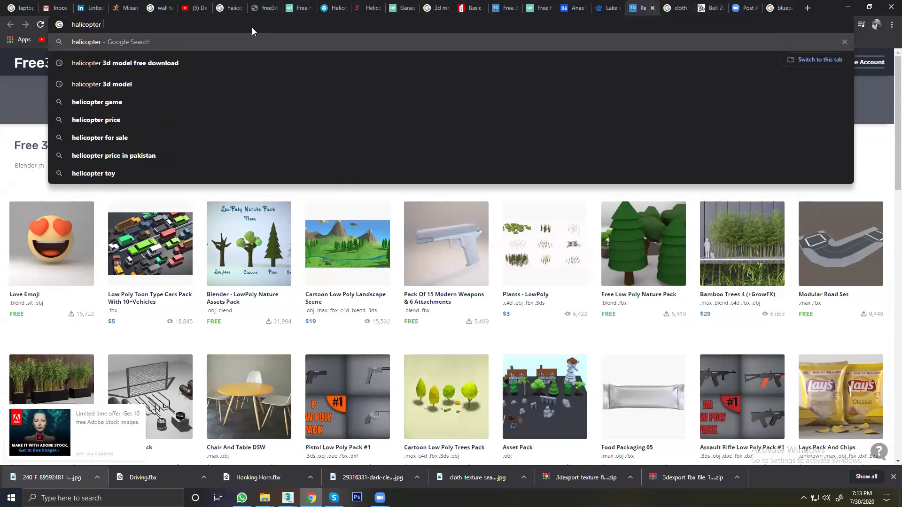
{"action": "type", "text": "wings"}
{"action": "key", "text": "Return"}
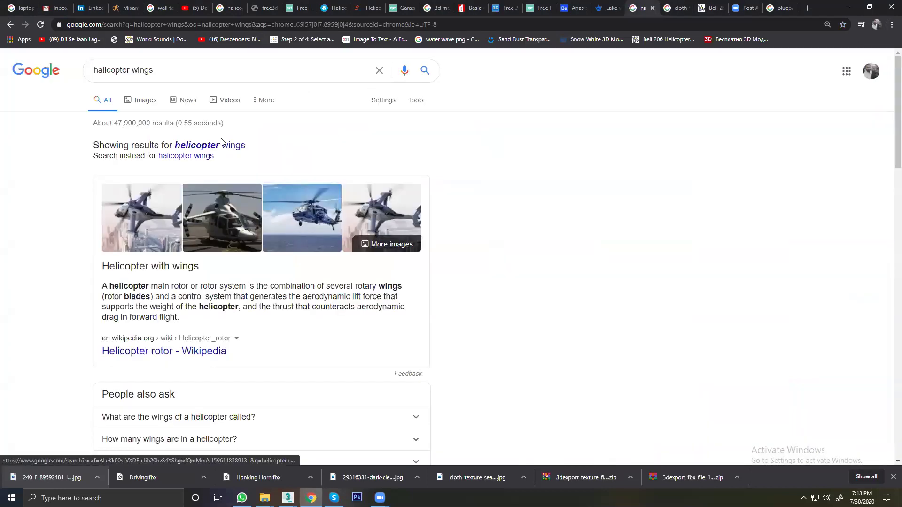
Step: Browse the Google image results for helicopter wings
{"action": "left_click", "coordinate": [148, 104]}
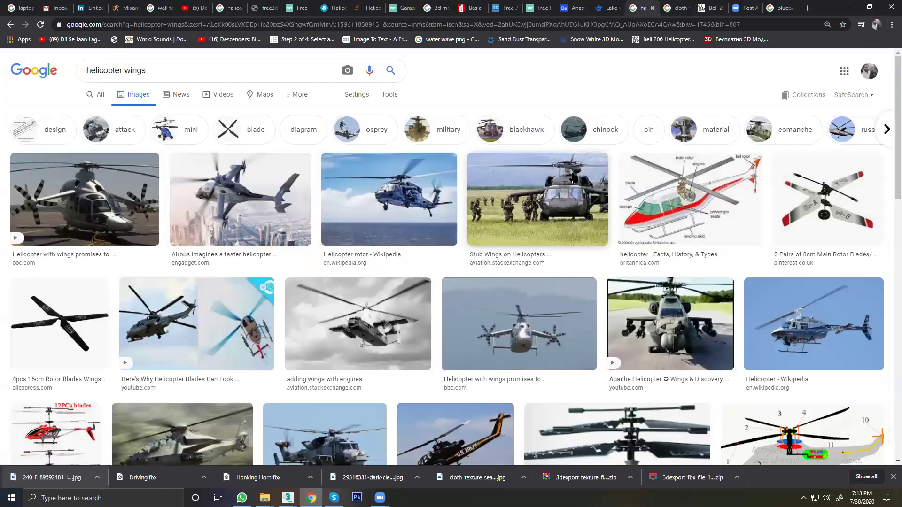
{"action": "left_click", "coordinate": [586, 202]}
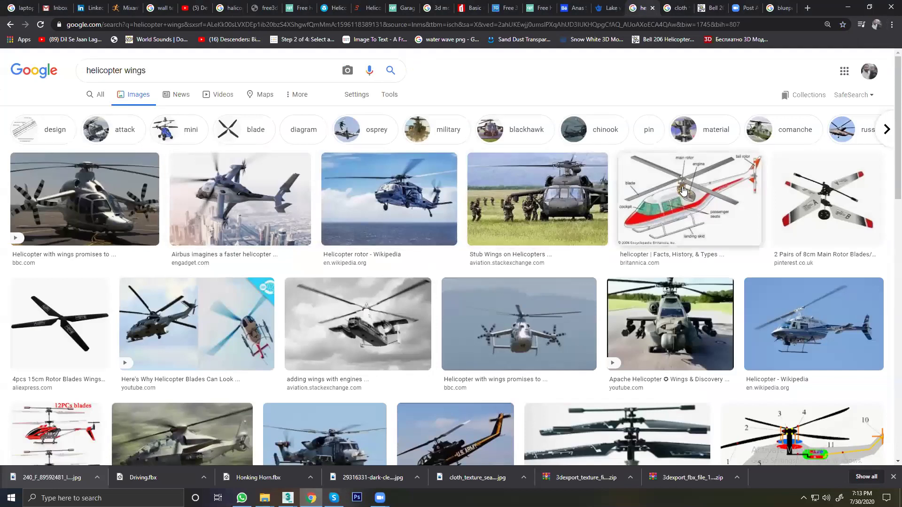
{"action": "scroll", "coordinate": [216, 271], "scroll_direction": "down", "scroll_amount": 2}
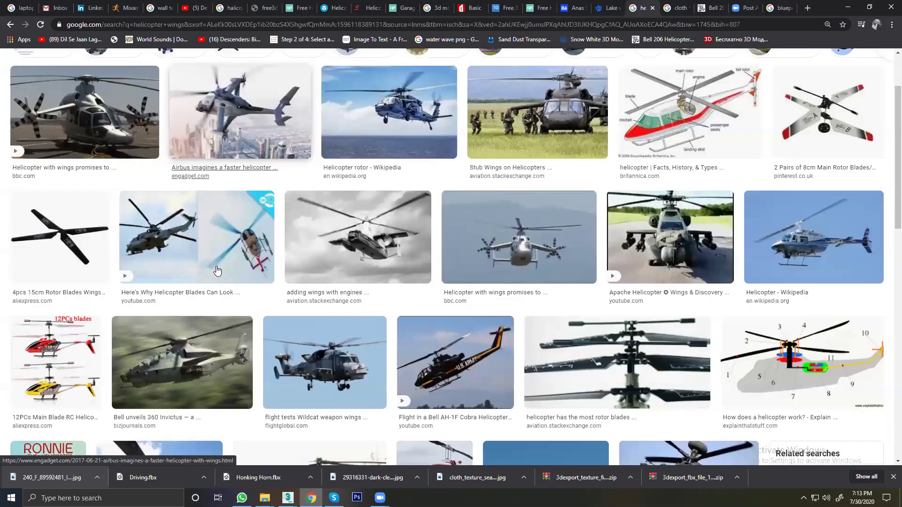
{"action": "scroll", "coordinate": [216, 271], "scroll_direction": "down", "scroll_amount": 1}
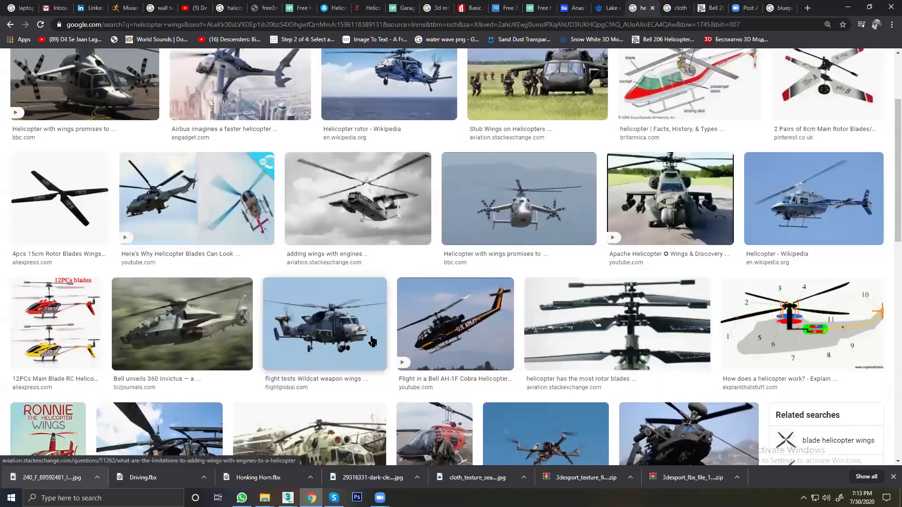
{"action": "scroll", "coordinate": [339, 323], "scroll_direction": "down", "scroll_amount": 3}
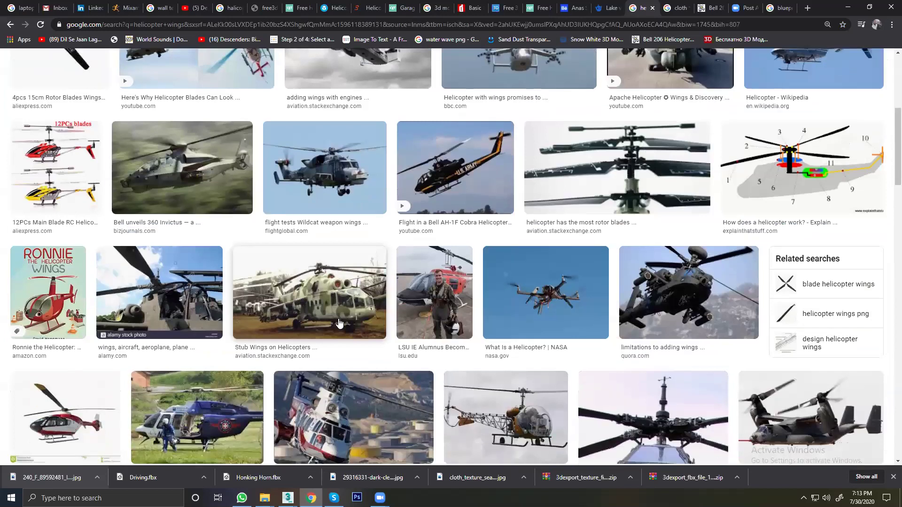
{"action": "scroll", "coordinate": [339, 323], "scroll_direction": "down", "scroll_amount": 3}
{"action": "scroll", "coordinate": [358, 266], "scroll_direction": "up", "scroll_amount": 6}
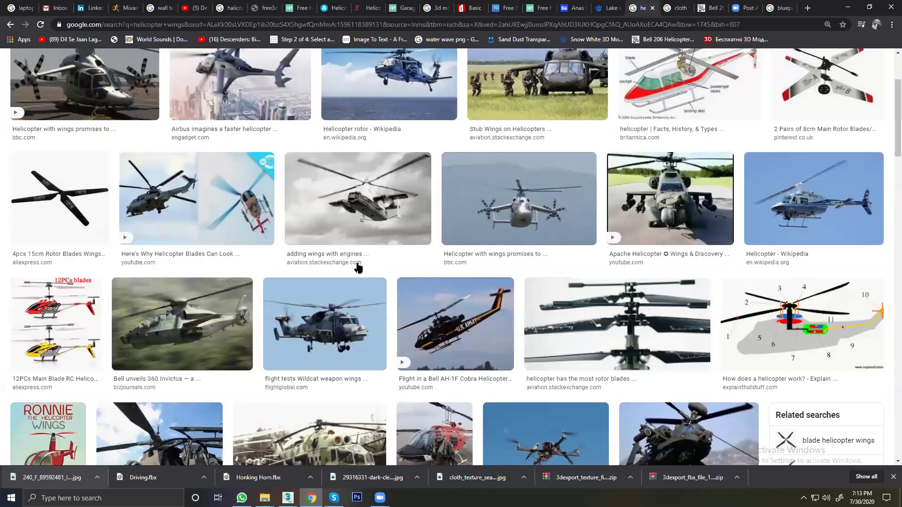
{"action": "scroll", "coordinate": [181, 141], "scroll_direction": "up", "scroll_amount": 3}
Step: Change the search query to 'helicopter fan'
{"action": "left_click", "coordinate": [121, 71]}
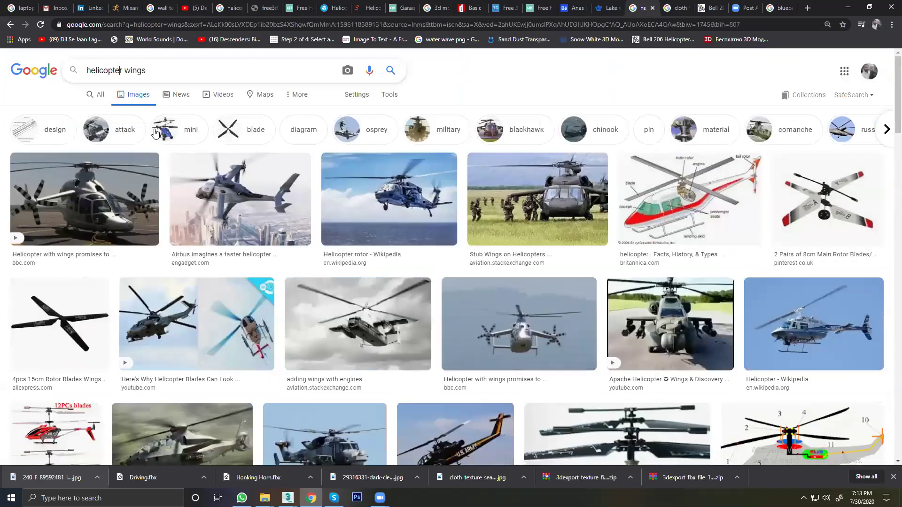
{"action": "key", "text": "Delete"}
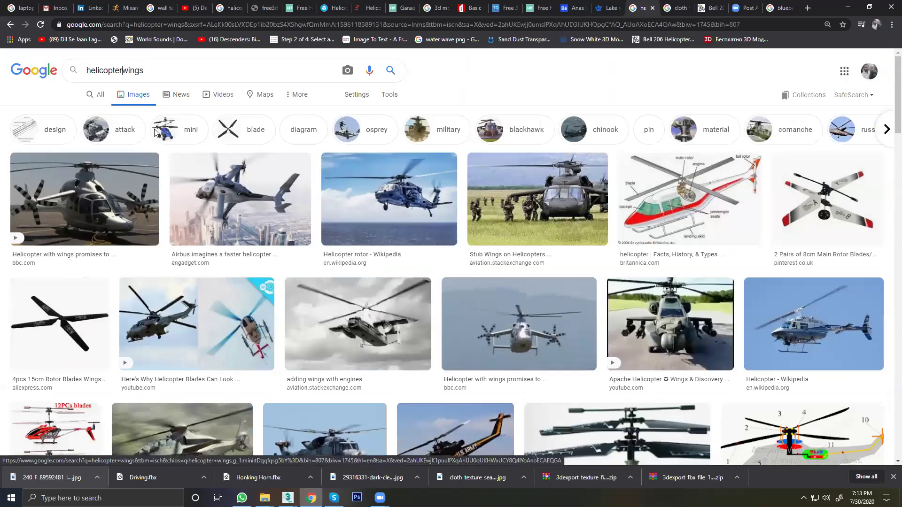
{"action": "key", "text": "Delete"}
{"action": "key", "text": "Delete"}
{"action": "key", "text": "Delete"}
{"action": "type", "text": "fan"}
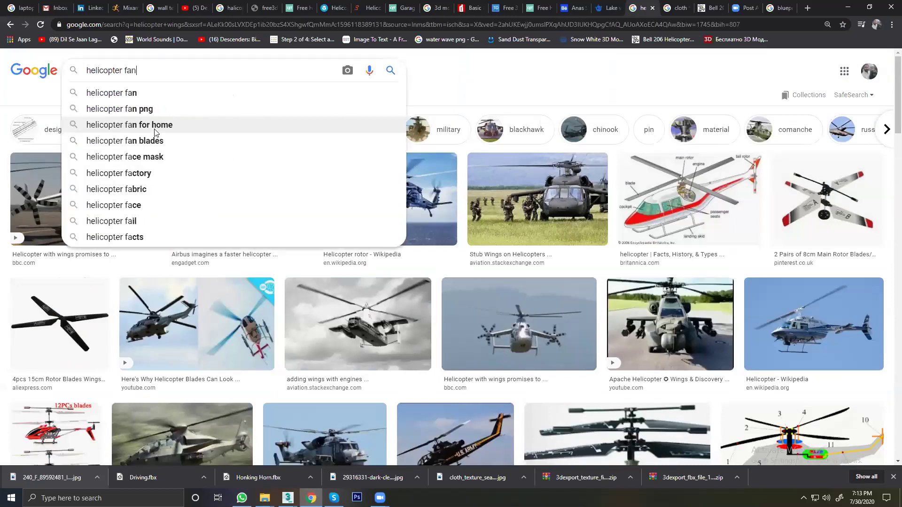
{"action": "key", "text": "Return"}
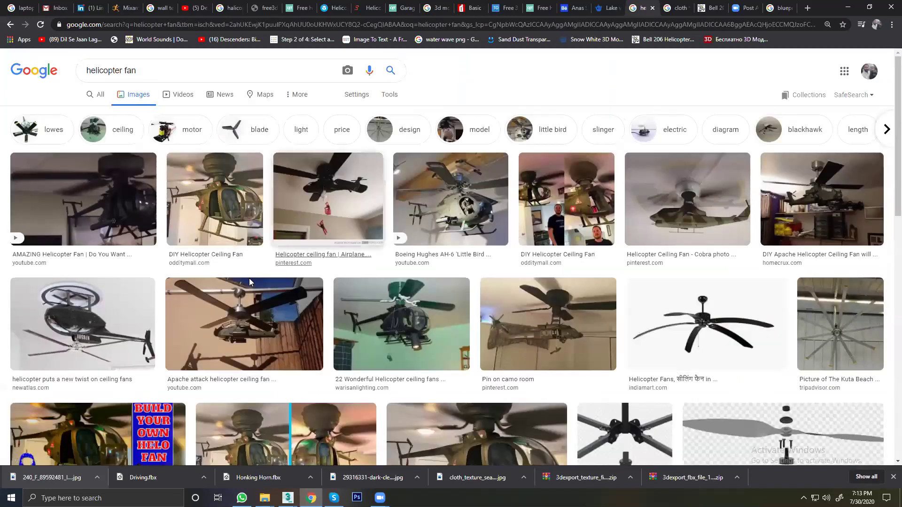
Step: Preview the Apache ceiling fan and tail-rotor helicopter images
{"action": "left_click", "coordinate": [234, 292]}
{"action": "scroll", "coordinate": [235, 292], "scroll_direction": "down", "scroll_amount": 2}
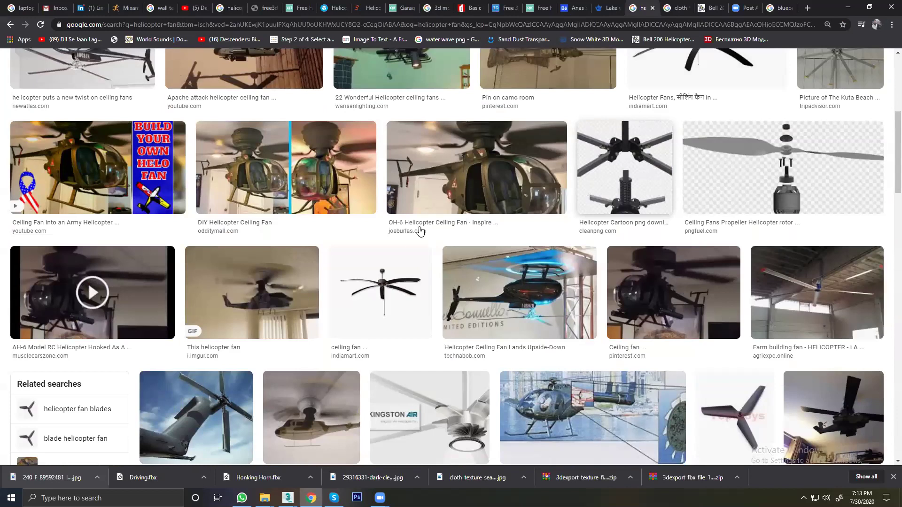
{"action": "scroll", "coordinate": [418, 230], "scroll_direction": "down", "scroll_amount": 2}
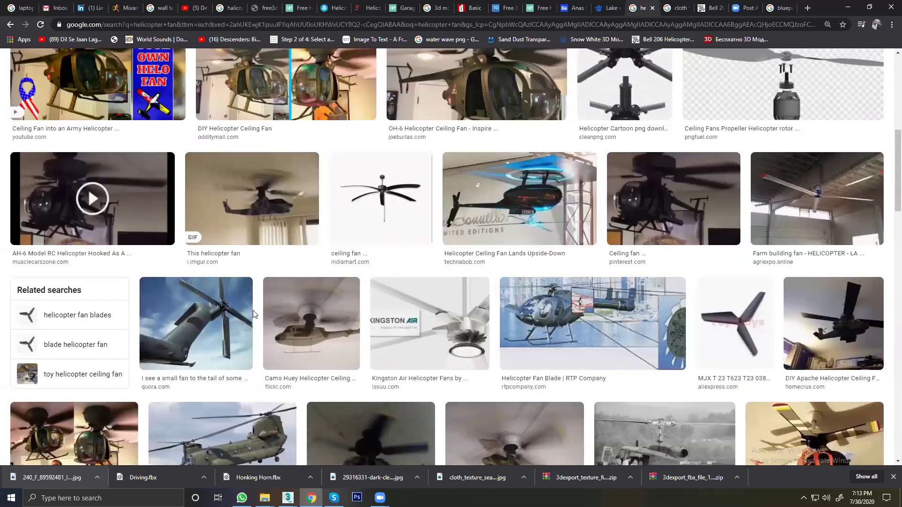
{"action": "left_click", "coordinate": [239, 319]}
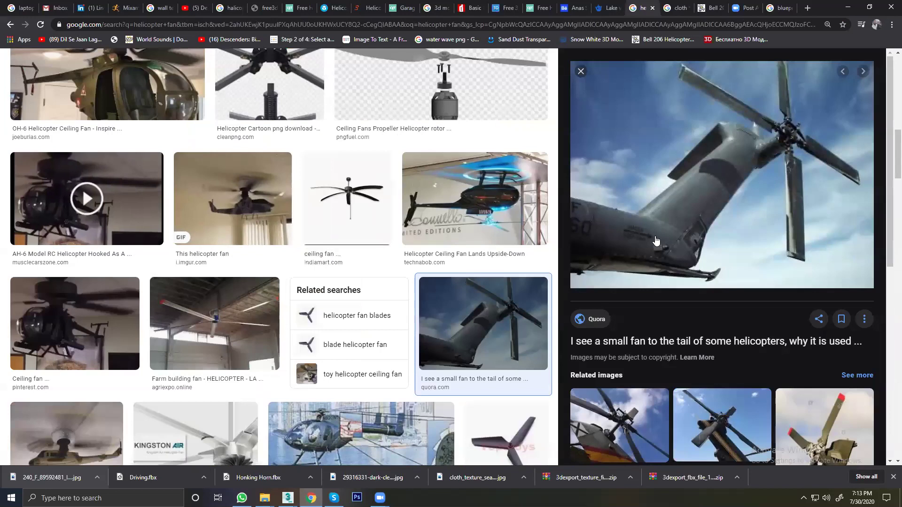
{"action": "scroll", "coordinate": [729, 311], "scroll_direction": "down", "scroll_amount": 3}
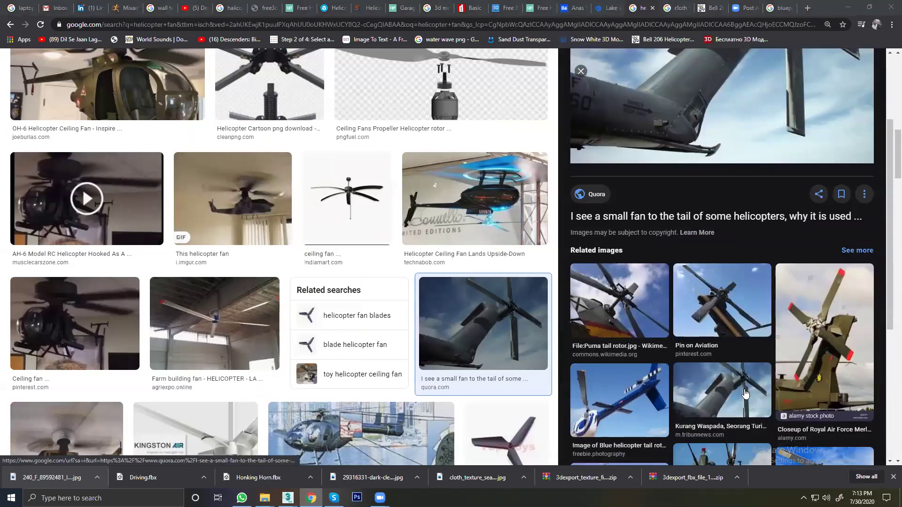
{"action": "scroll", "coordinate": [675, 371], "scroll_direction": "down", "scroll_amount": 1}
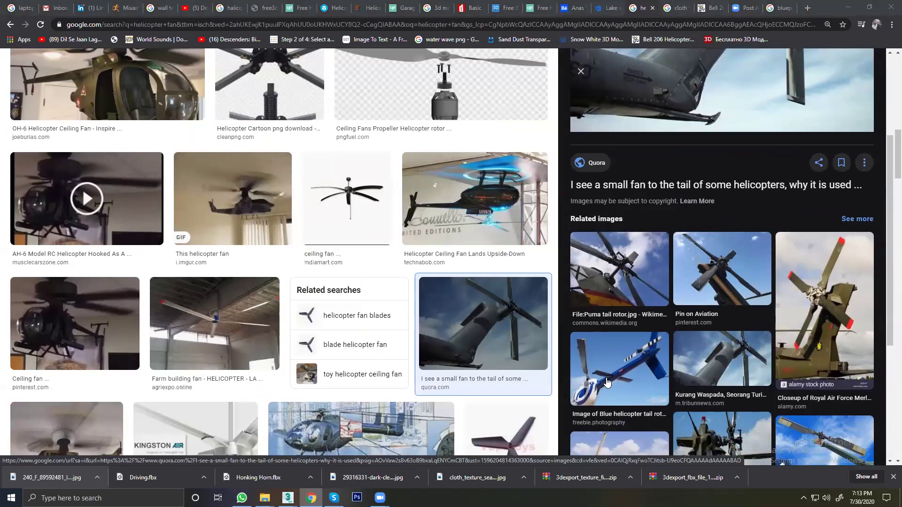
Step: Step through related tail-rotor images to the Quora blue Bell helicopter preview
{"action": "left_click", "coordinate": [606, 384]}
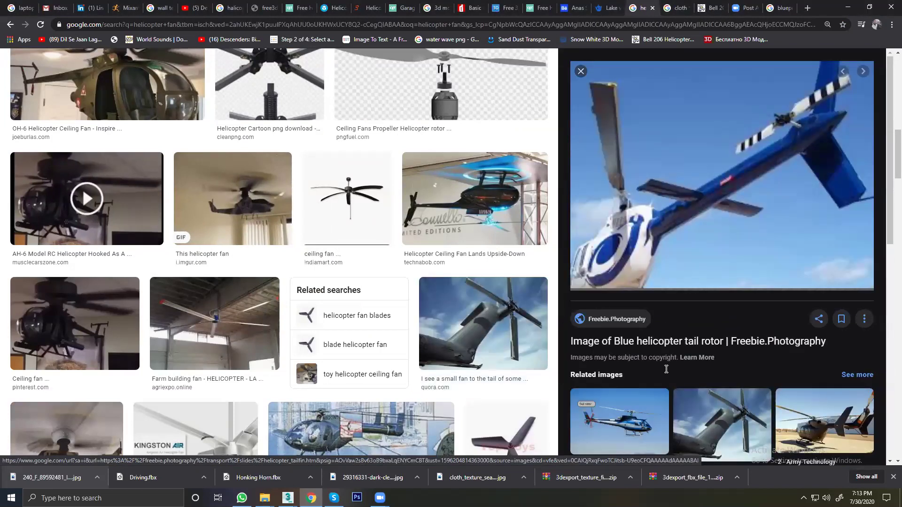
{"action": "scroll", "coordinate": [640, 335], "scroll_direction": "down", "scroll_amount": 3}
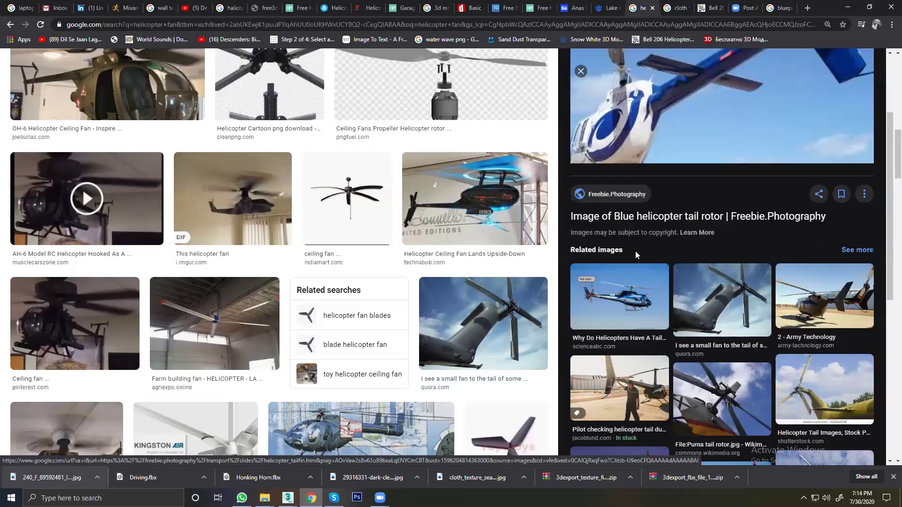
{"action": "scroll", "coordinate": [635, 251], "scroll_direction": "up", "scroll_amount": 2}
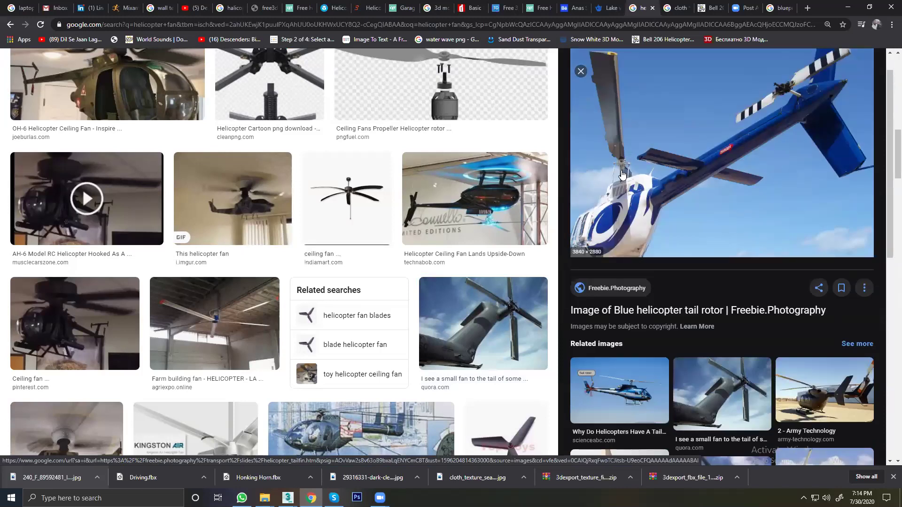
{"action": "left_click", "coordinate": [622, 368]}
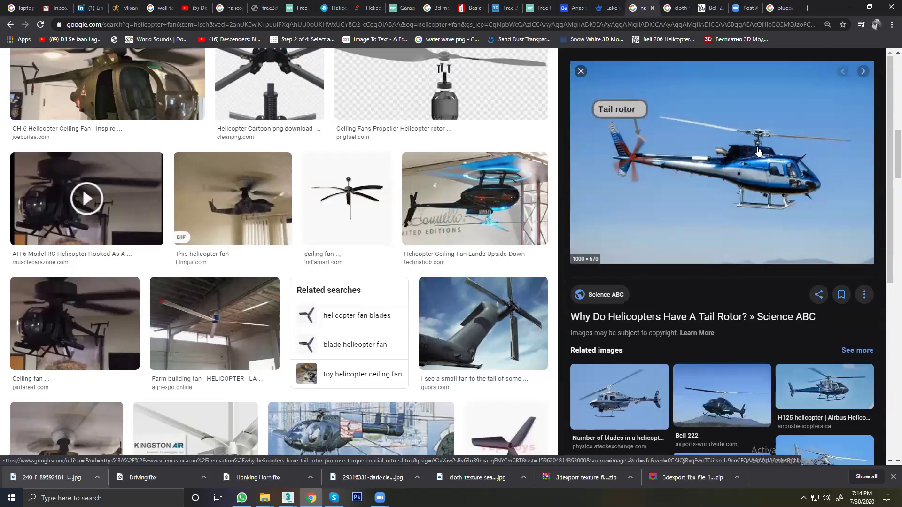
{"action": "scroll", "coordinate": [758, 145], "scroll_direction": "down", "scroll_amount": 3}
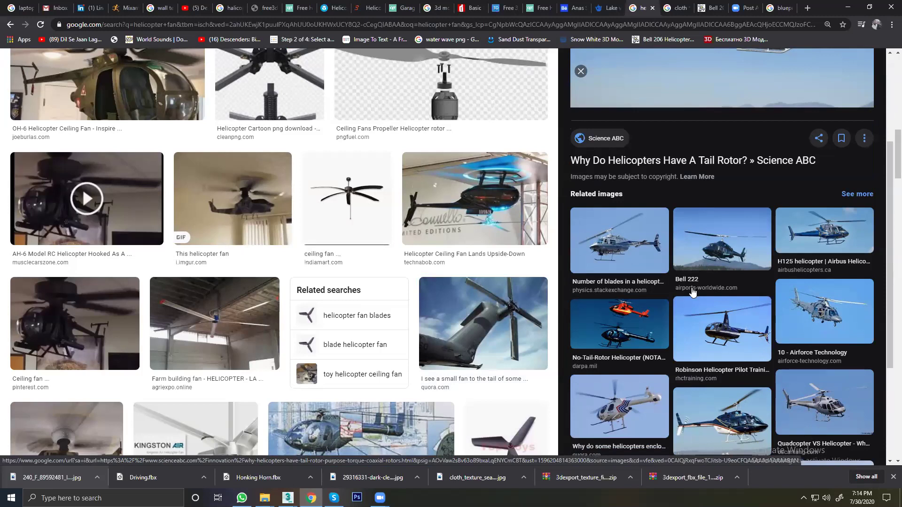
{"action": "left_click", "coordinate": [726, 415]}
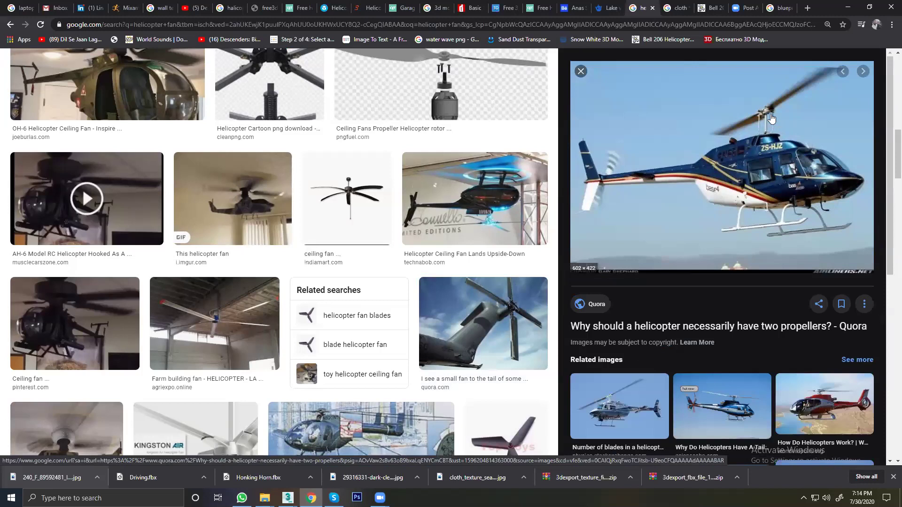
Step: Return to 3ds Max, orbit the helicopter, then zoom in on the Top view grid
{"action": "key", "text": "alt+Tab"}
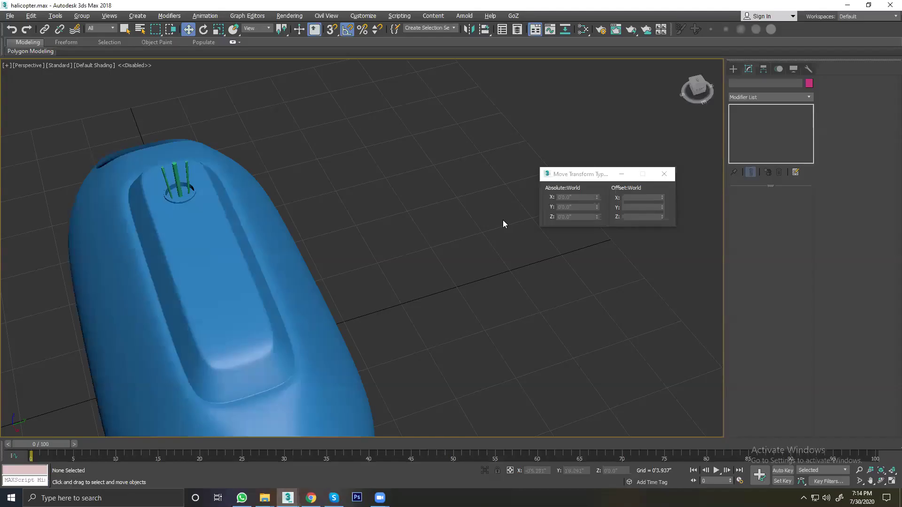
{"action": "middle_click_drag", "start_coordinate": [503, 224], "coordinate": [376, 189], "text": "alt"}
{"action": "mouse_move", "coordinate": [380, 132]}
{"action": "middle_mouse_down", "text": "alt"}
{"action": "mouse_move", "coordinate": [264, 292]}
{"action": "mouse_move", "coordinate": [327, 267]}
{"action": "middle_mouse_up", "text": "alt"}
{"action": "key", "text": "t"}
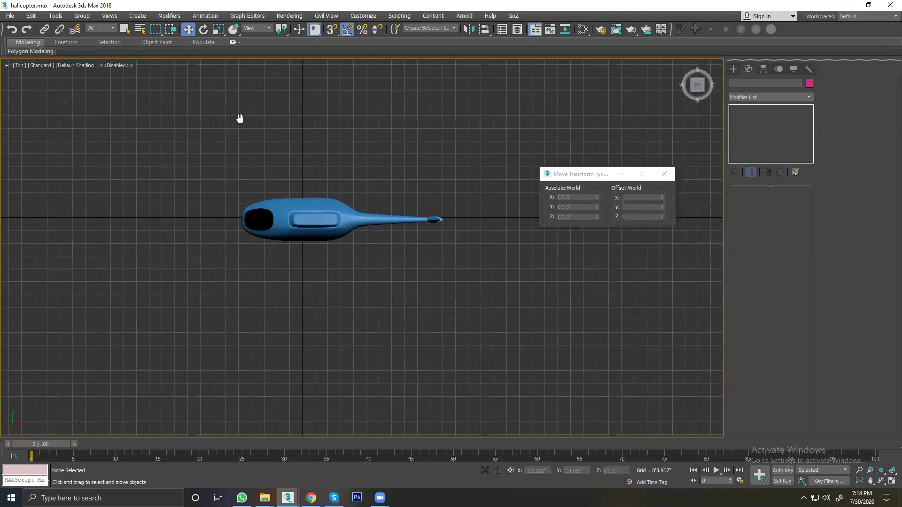
{"action": "scroll", "coordinate": [310, 215], "scroll_direction": "up", "scroll_amount": 5}
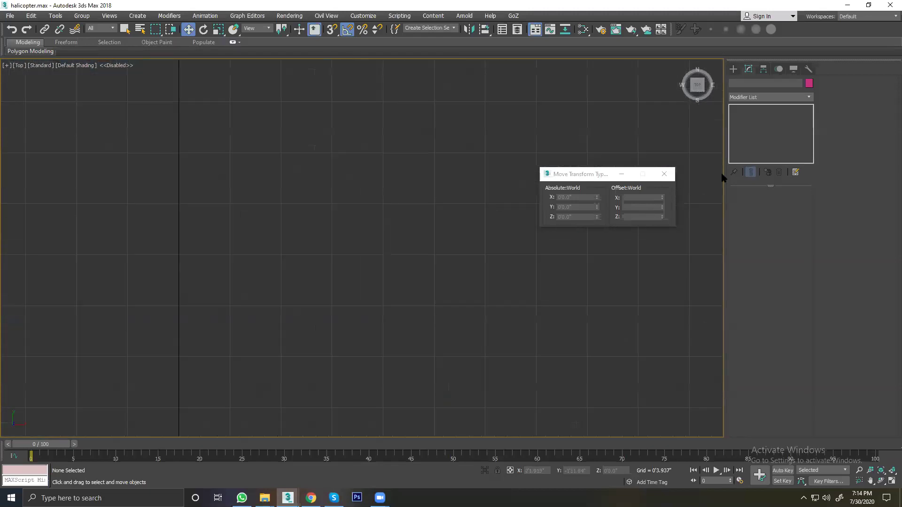
{"action": "left_click", "coordinate": [733, 70]}
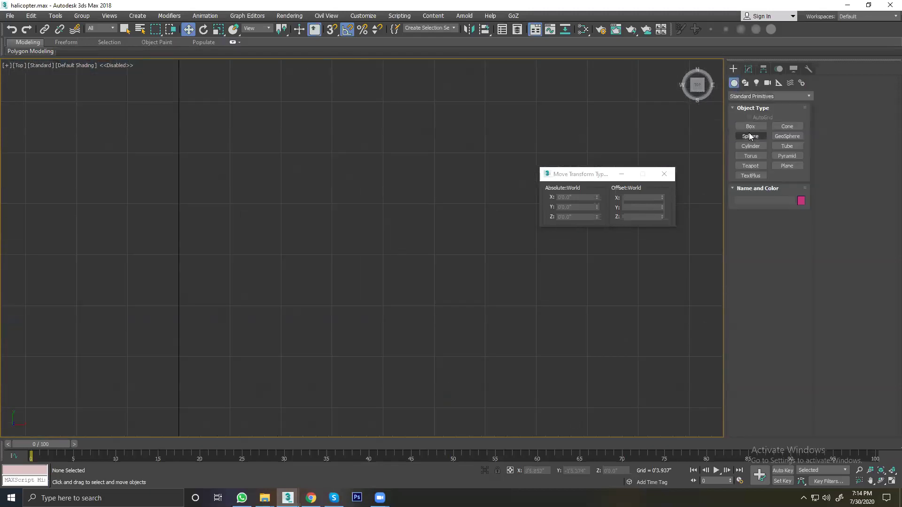
Step: Start a Line spline from Shapes and place a trial arch, then cancel it
{"action": "left_click", "coordinate": [746, 84]}
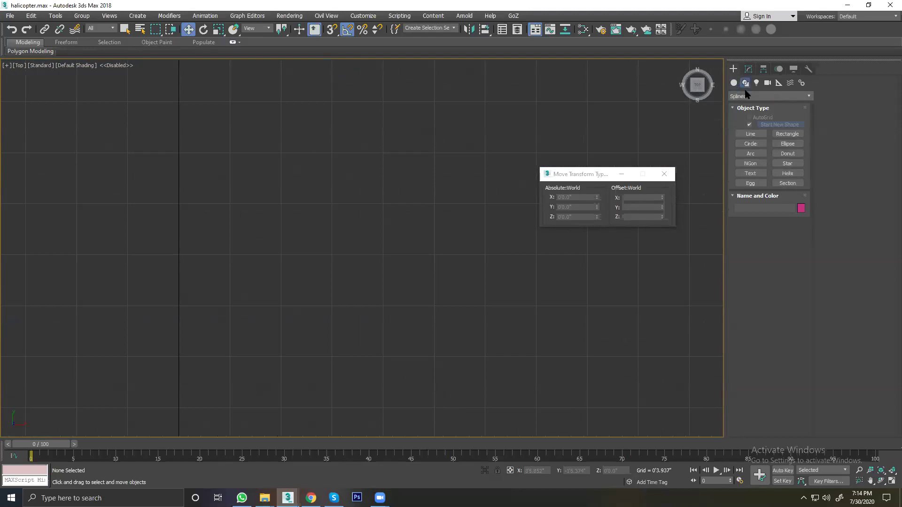
{"action": "left_click", "coordinate": [751, 136]}
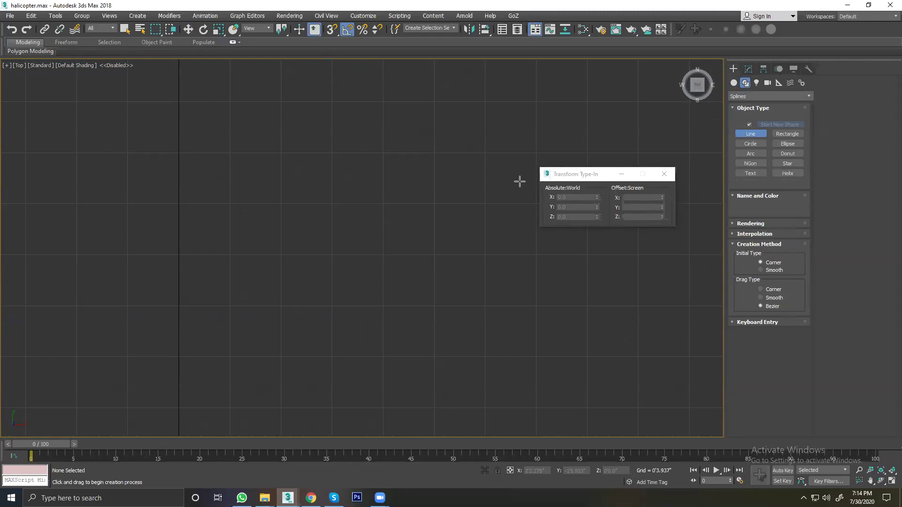
{"action": "left_click", "coordinate": [179, 196]}
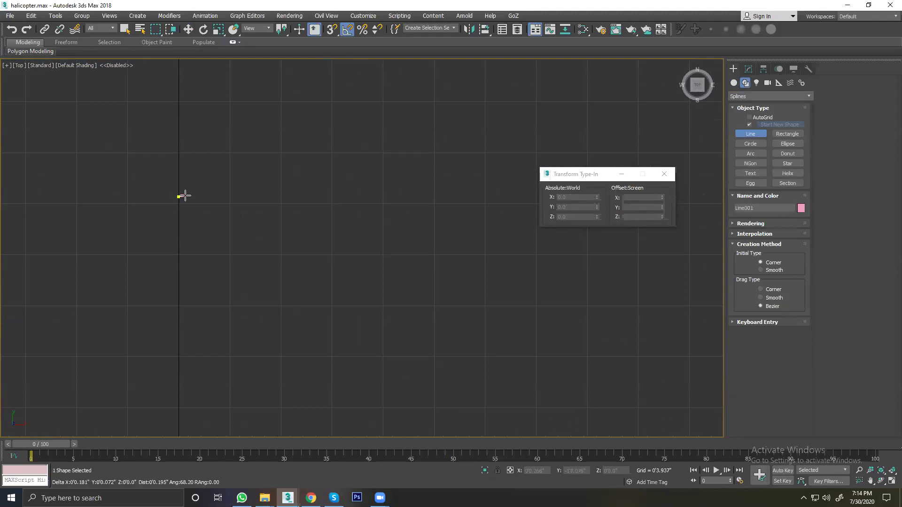
{"action": "left_click_drag", "start_coordinate": [216, 174], "coordinate": [231, 173]}
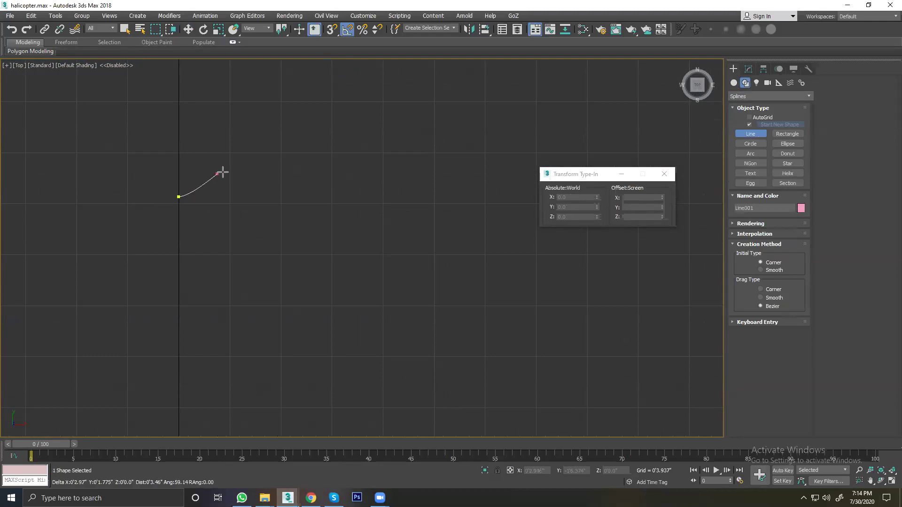
{"action": "left_click", "coordinate": [259, 190]}
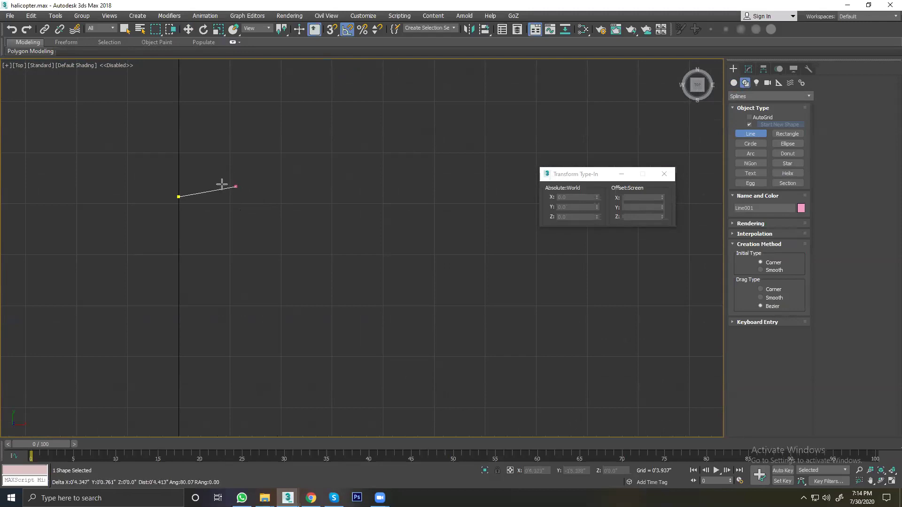
{"action": "right_click", "coordinate": [196, 172]}
Step: Draw Line001 as a smooth arch ending in a short straight downward segment
{"action": "left_click", "coordinate": [181, 177]}
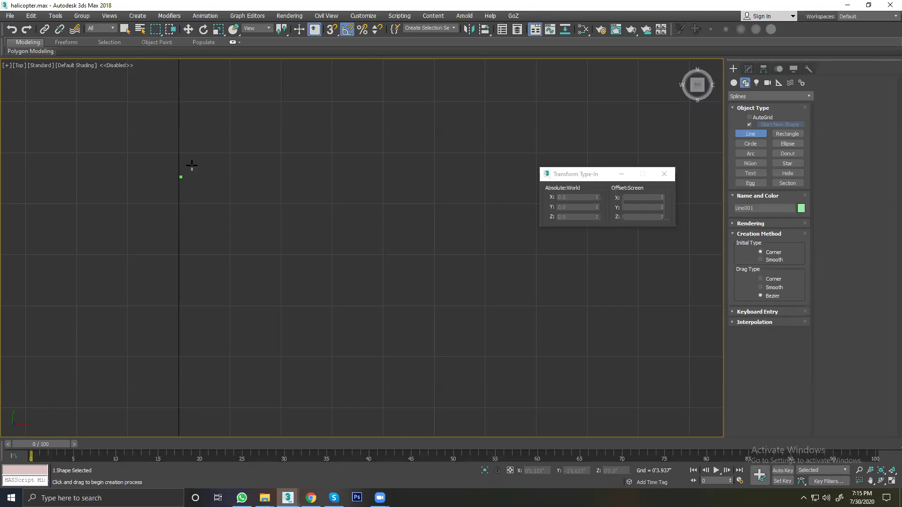
{"action": "left_click_drag", "start_coordinate": [216, 154], "coordinate": [231, 151]}
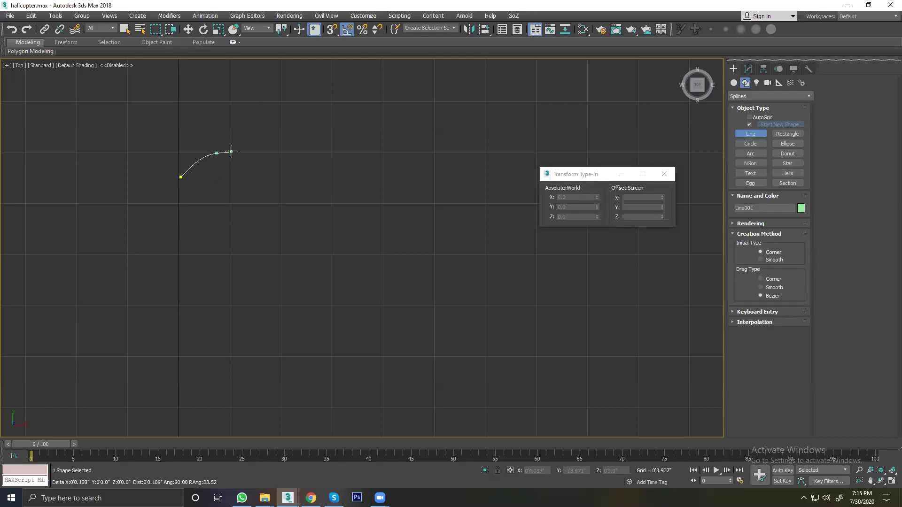
{"action": "left_click", "coordinate": [256, 170]}
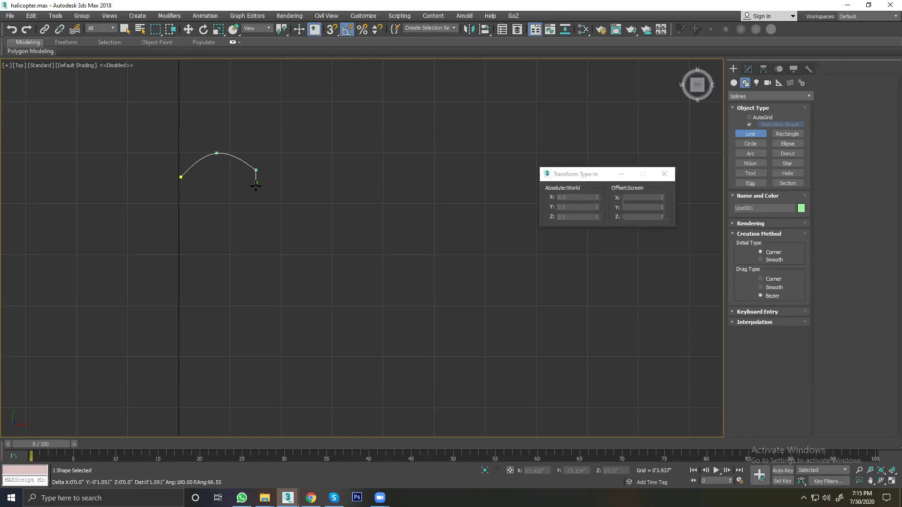
{"action": "left_click", "coordinate": [256, 188]}
{"action": "right_click", "coordinate": [256, 188]}
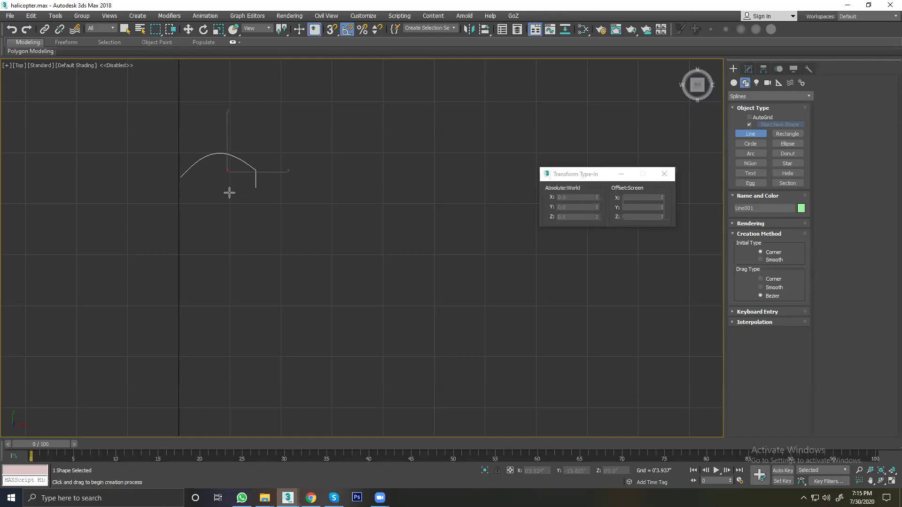
{"action": "left_click", "coordinate": [188, 30]}
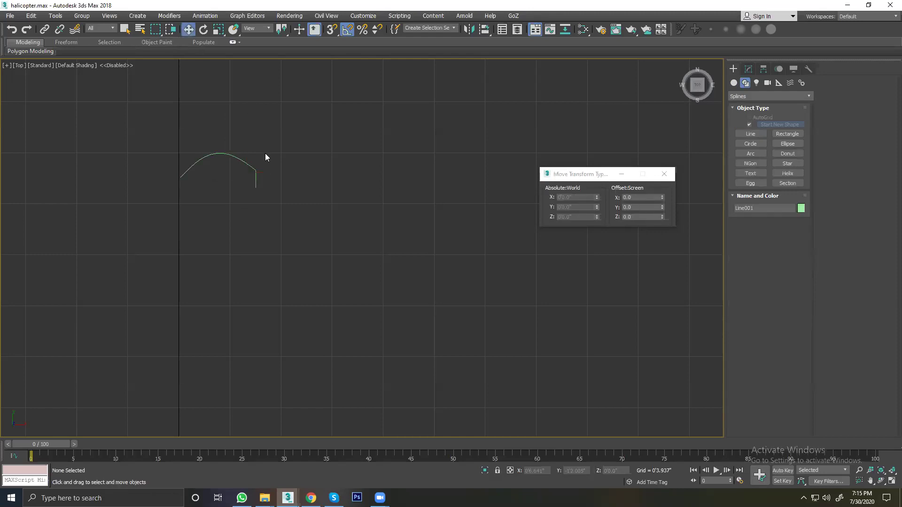
Step: Move the arched spline to the right along X
{"action": "scroll", "coordinate": [291, 230], "scroll_direction": "down", "scroll_amount": 2}
{"action": "scroll", "coordinate": [295, 222], "scroll_direction": "down", "scroll_amount": 2}
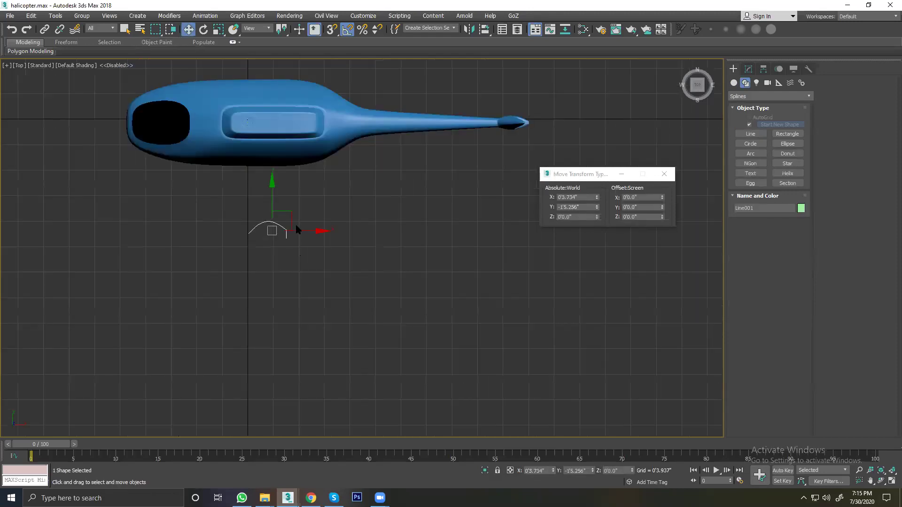
{"action": "left_click_drag", "start_coordinate": [305, 230], "coordinate": [390, 230]}
{"action": "scroll", "coordinate": [323, 249], "scroll_direction": "up", "scroll_amount": 2}
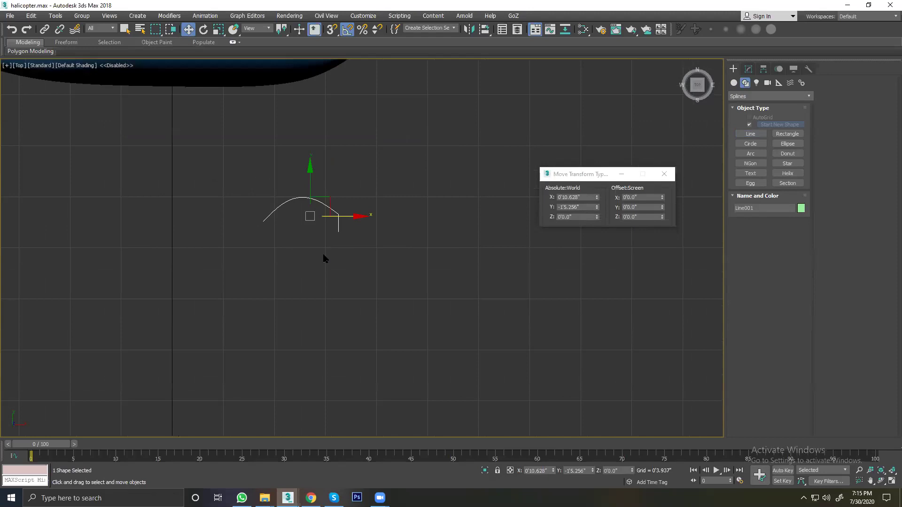
{"action": "scroll", "coordinate": [300, 221], "scroll_direction": "up", "scroll_amount": 2}
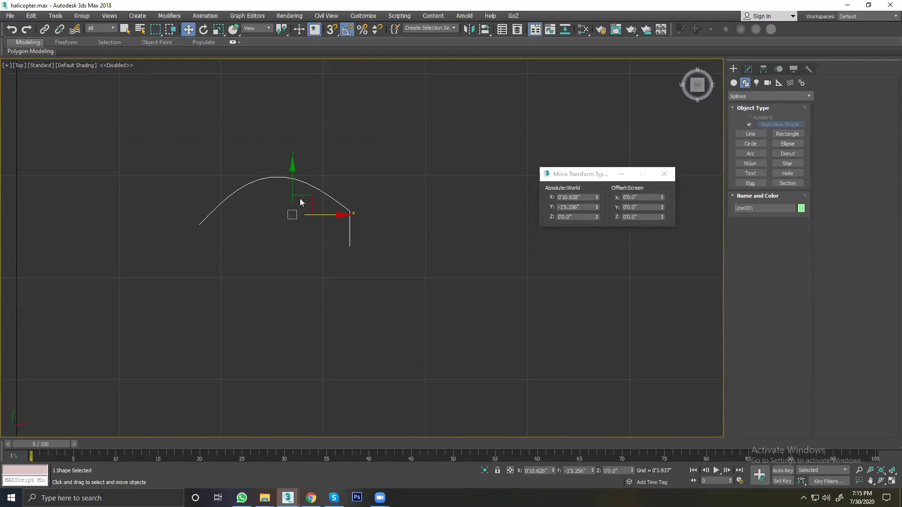
Step: Clone a trial copy of the spline below the original and rotate it
{"action": "left_click_drag", "start_coordinate": [292, 182], "coordinate": [292, 243], "text": "shift"}
{"action": "left_click", "coordinate": [439, 289]}
{"action": "right_click", "coordinate": [331, 274]}
{"action": "right_click", "coordinate": [303, 256]}
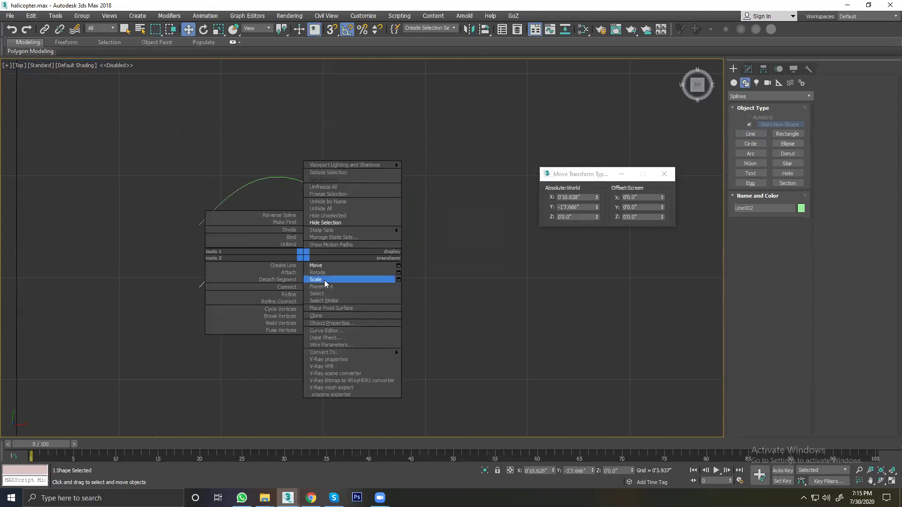
{"action": "left_click", "coordinate": [324, 280]}
{"action": "right_click", "coordinate": [324, 283]}
{"action": "left_click", "coordinate": [334, 295]}
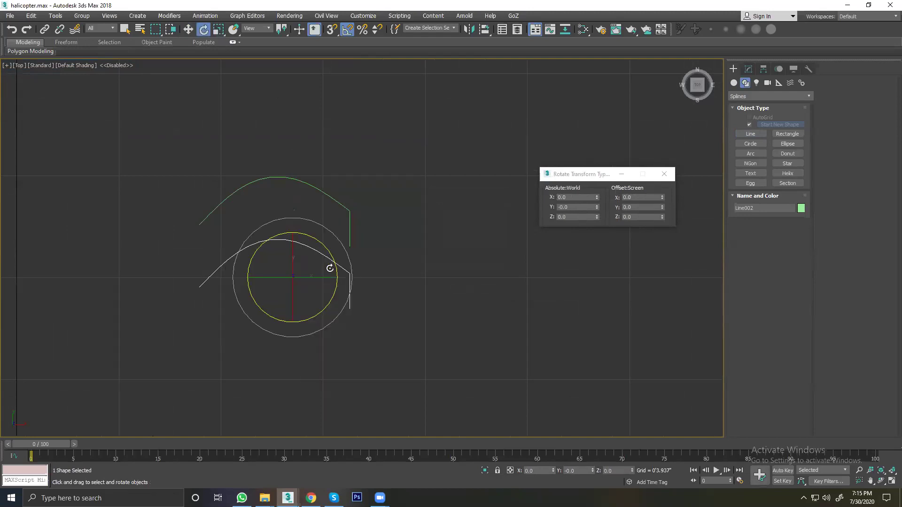
{"action": "left_click_drag", "start_coordinate": [314, 238], "coordinate": [401, 252]}
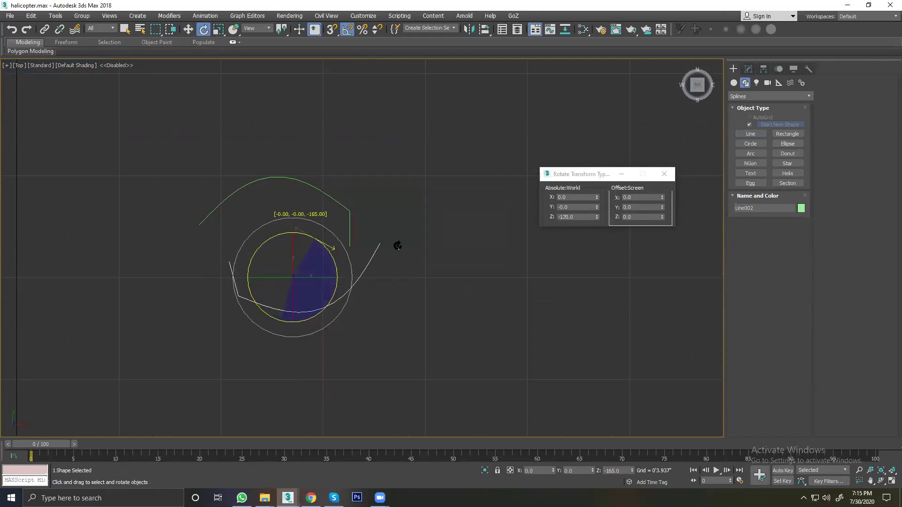
{"action": "left_click_drag", "start_coordinate": [401, 252], "coordinate": [328, 233]}
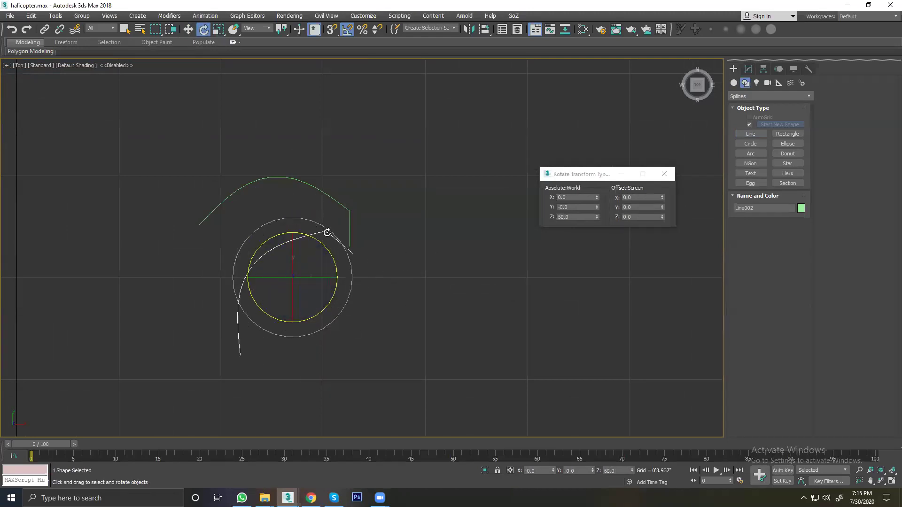
Step: Delete the trial copy and reselect the original arched spline
{"action": "right_click", "coordinate": [352, 153]}
{"action": "left_click", "coordinate": [363, 157]}
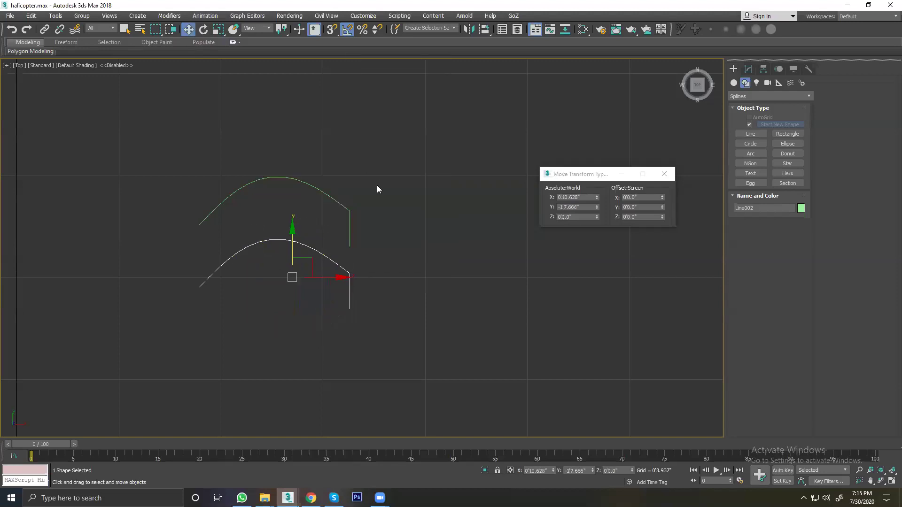
{"action": "key", "text": "Delete"}
{"action": "left_click_drag", "start_coordinate": [316, 223], "coordinate": [311, 220]}
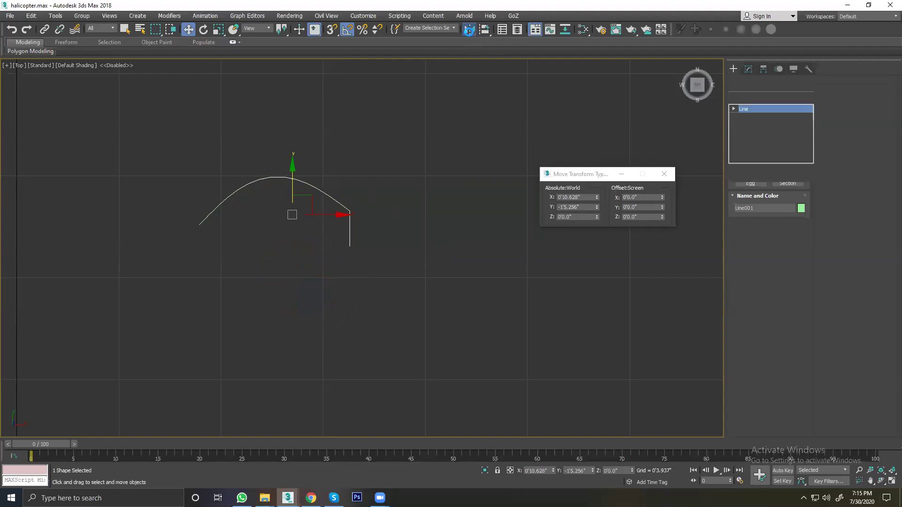
Step: Mirror the arched spline across the Y axis as a separate copy
{"action": "left_click", "coordinate": [469, 31]}
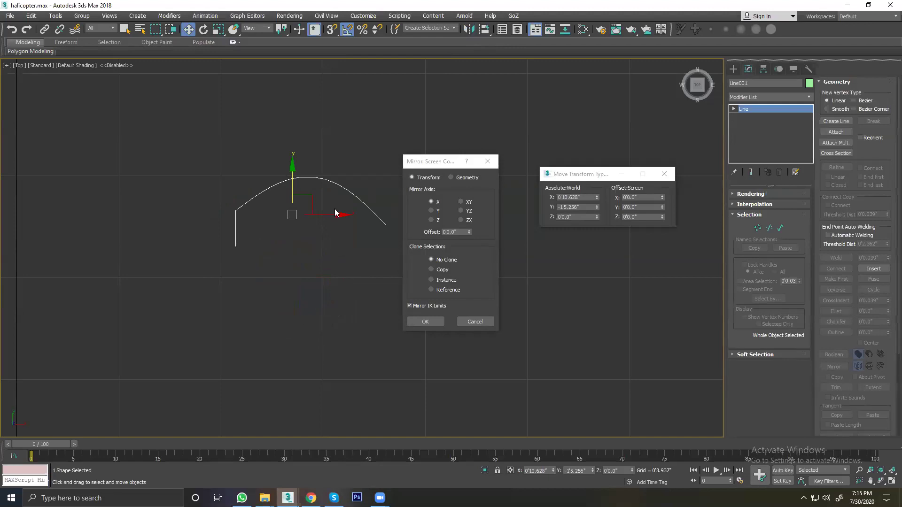
{"action": "left_click", "coordinate": [432, 211]}
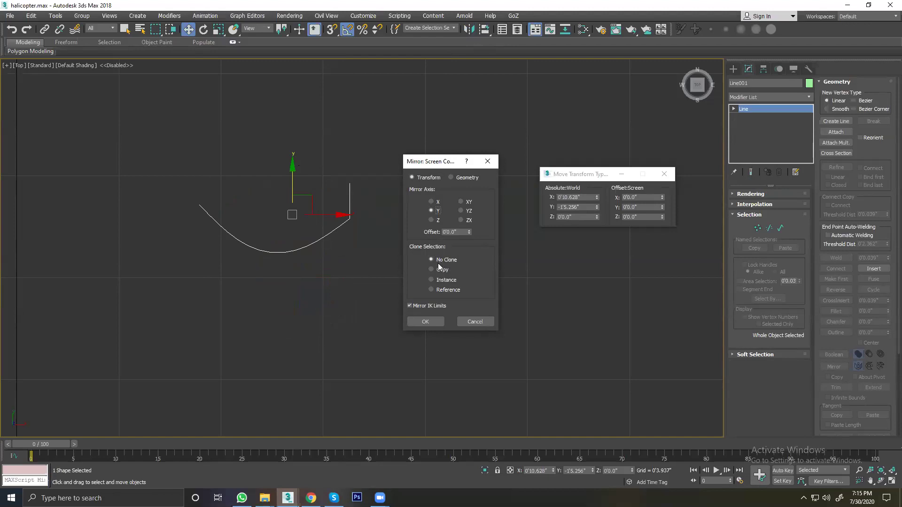
{"action": "left_click_drag", "start_coordinate": [442, 161], "coordinate": [492, 61]}
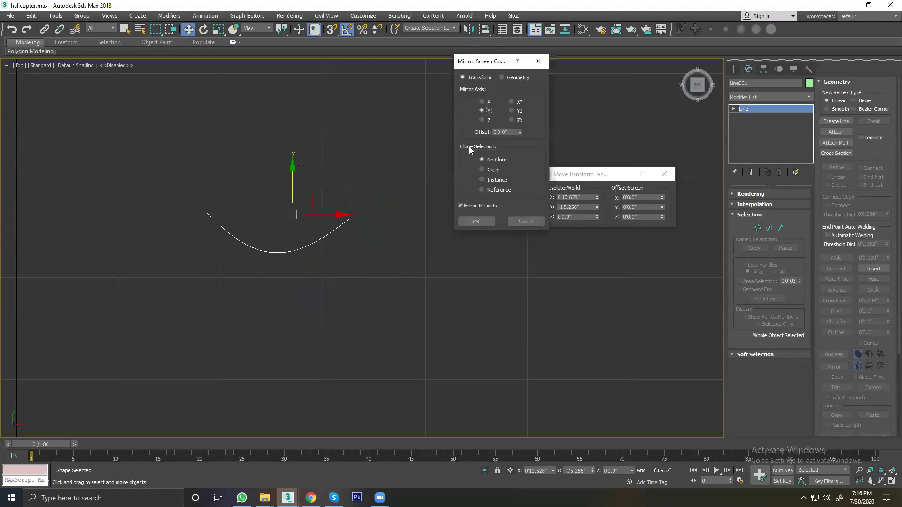
{"action": "left_click", "coordinate": [481, 170]}
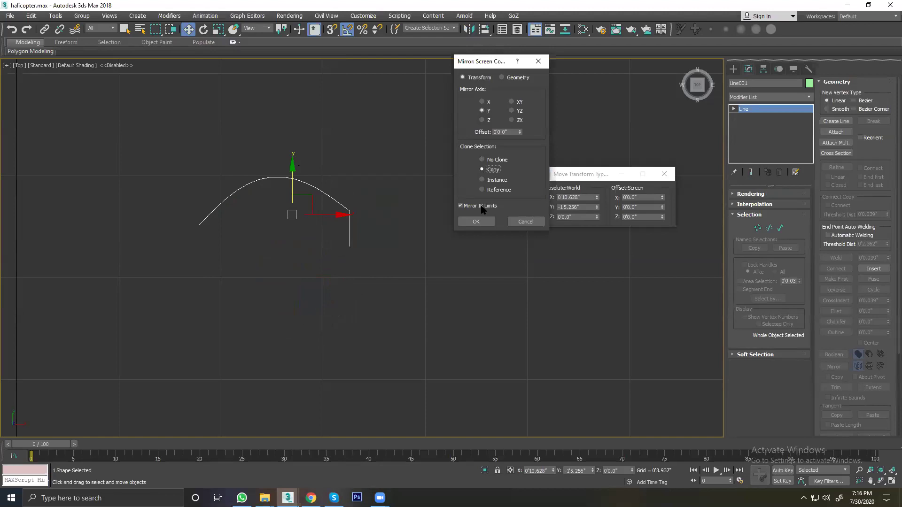
{"action": "left_click", "coordinate": [475, 221]}
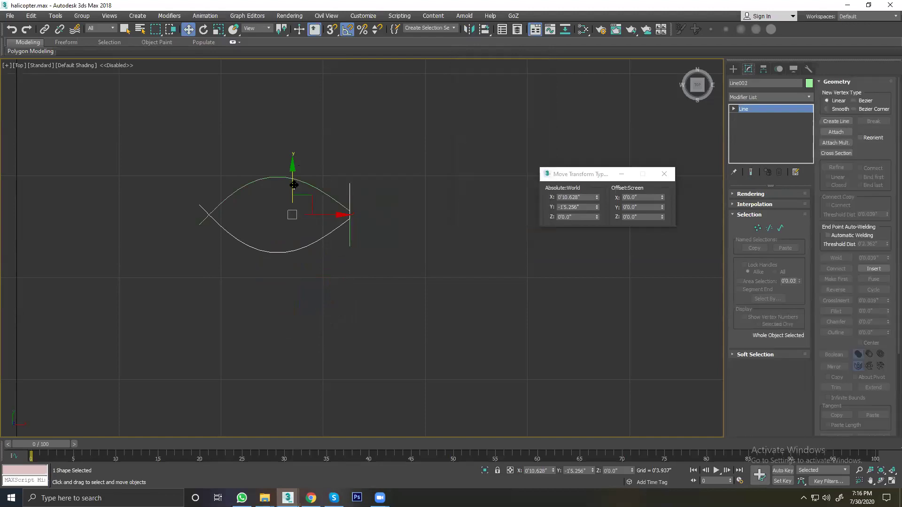
Step: Move the mirrored copy below the original, toggle Vertex mode, and deselect it
{"action": "left_click_drag", "start_coordinate": [293, 180], "coordinate": [297, 248]}
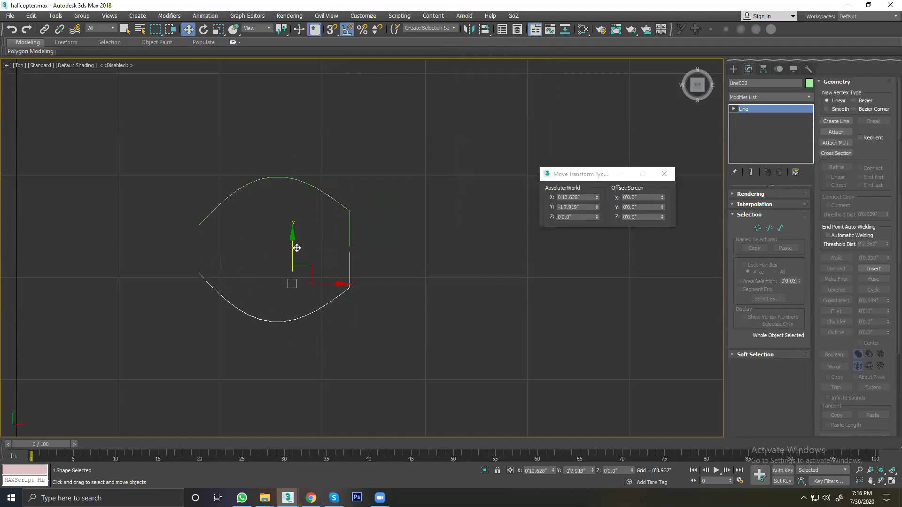
{"action": "scroll", "coordinate": [364, 257], "scroll_direction": "up", "scroll_amount": 2}
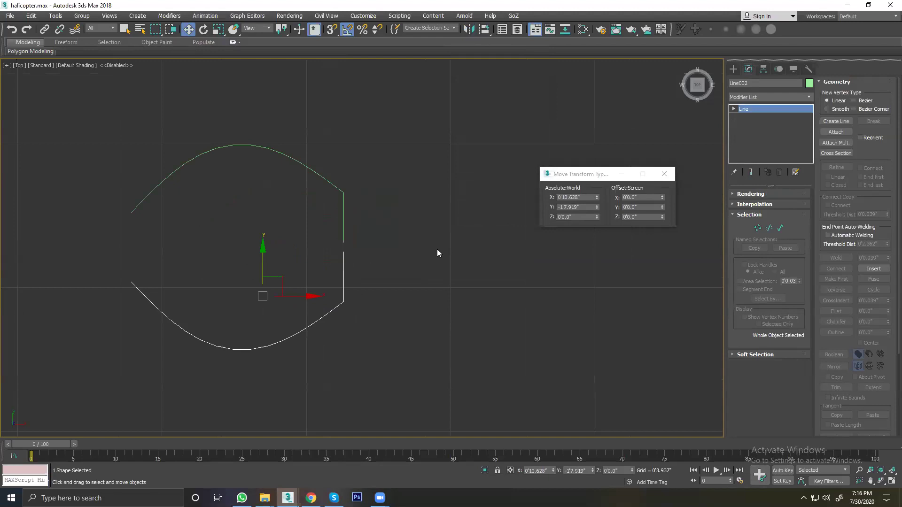
{"action": "left_click", "coordinate": [757, 228]}
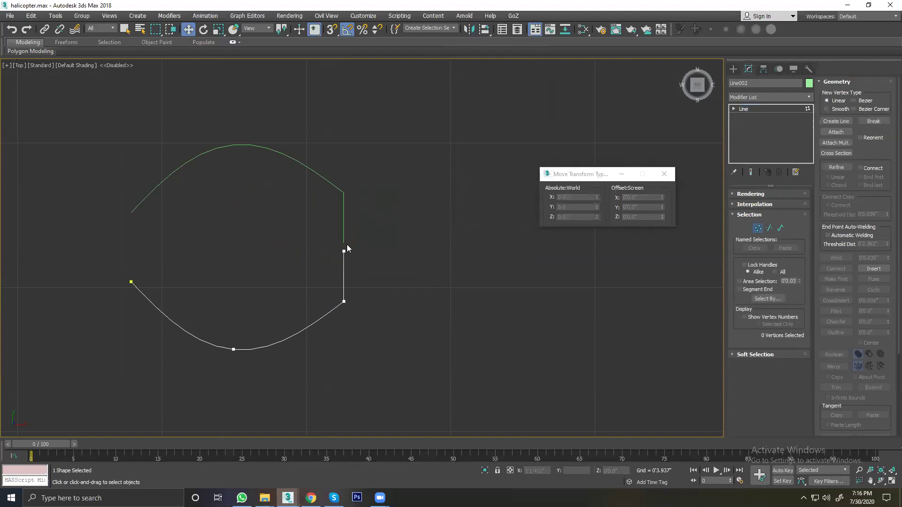
{"action": "left_click", "coordinate": [757, 228]}
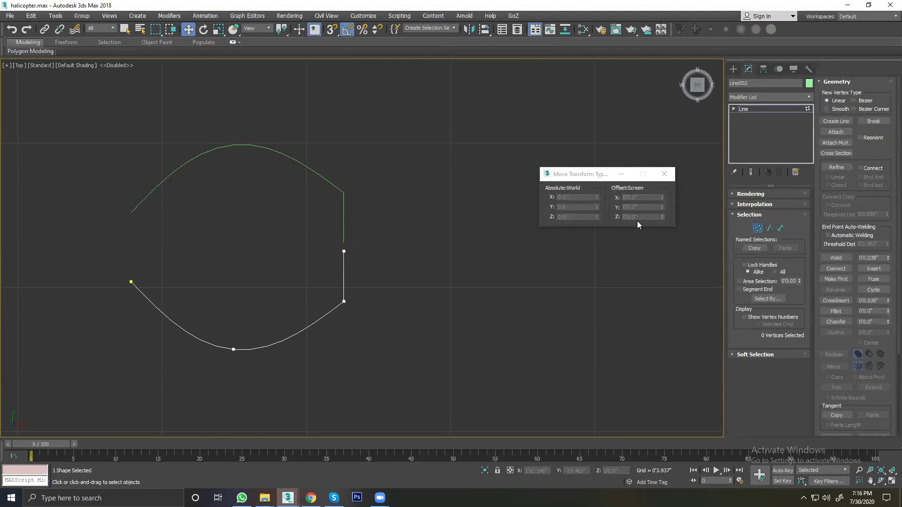
{"action": "left_click", "coordinate": [341, 259]}
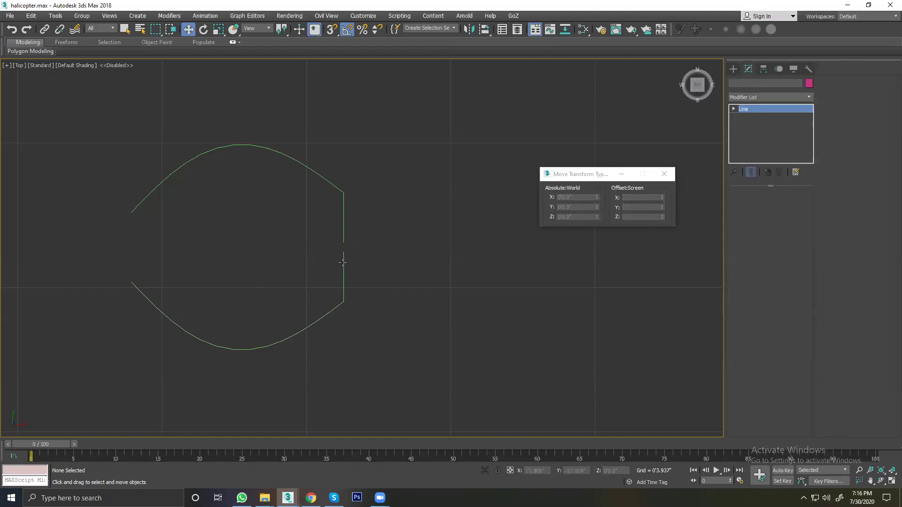
Step: Attach the upper curve to the lower copy and select the two middle right vertices
{"action": "right_click", "coordinate": [342, 261]}
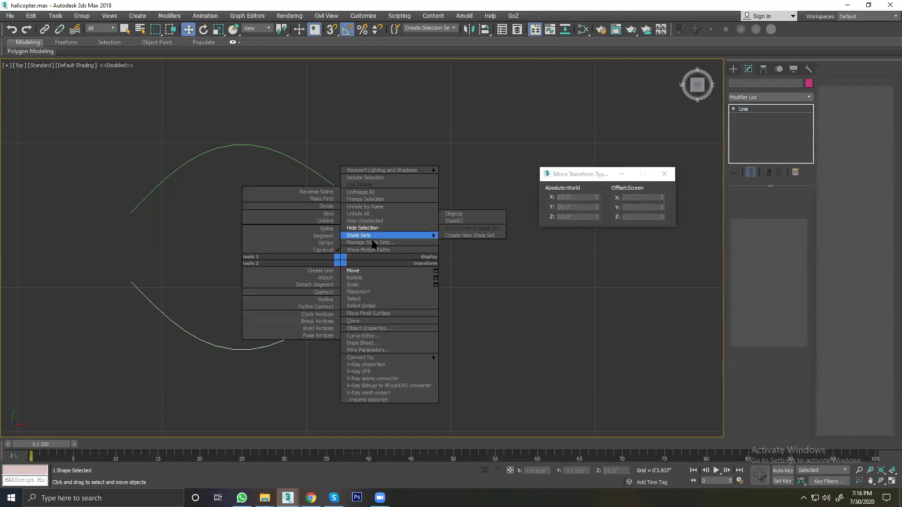
{"action": "left_click", "coordinate": [326, 278]}
{"action": "left_click", "coordinate": [342, 210]}
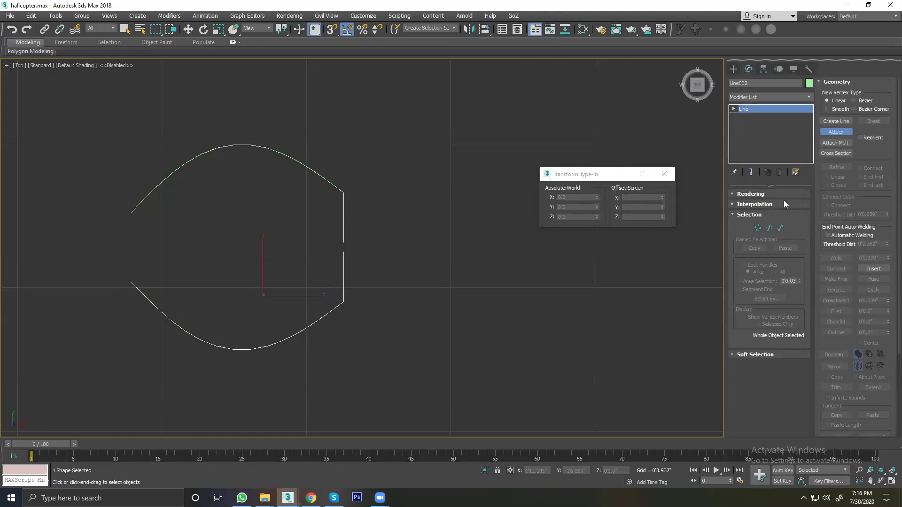
{"action": "left_click", "coordinate": [758, 228]}
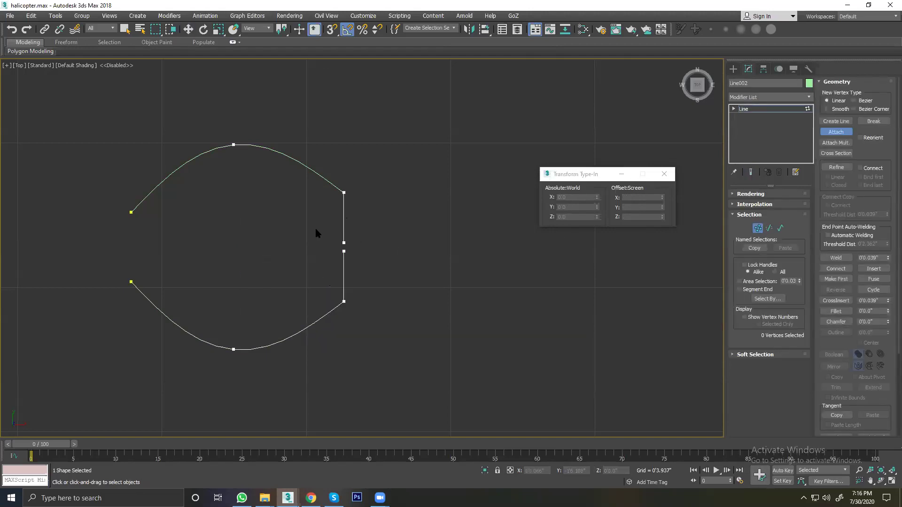
{"action": "key", "text": "w"}
{"action": "left_click_drag", "start_coordinate": [314, 229], "coordinate": [392, 270]}
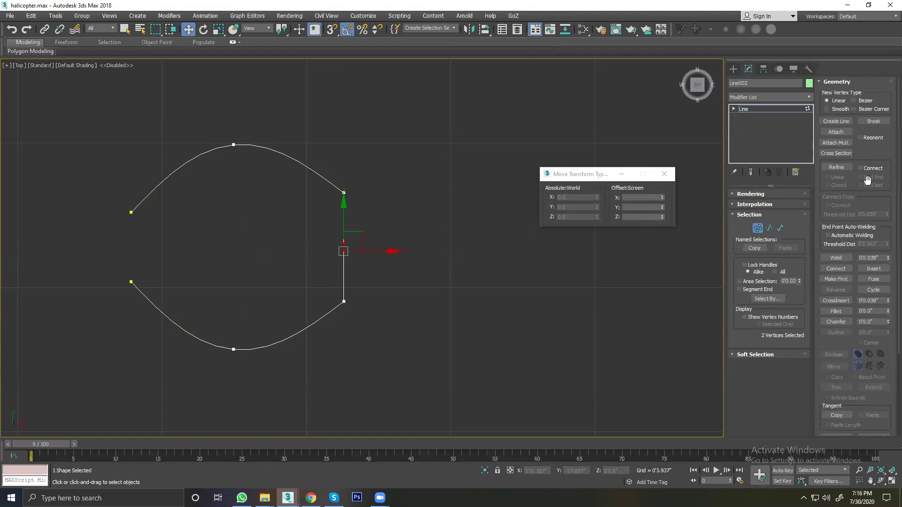
Step: Fuse and weld the middle vertices, delete the leftover vertex, and select the joined outline
{"action": "left_click", "coordinate": [875, 279]}
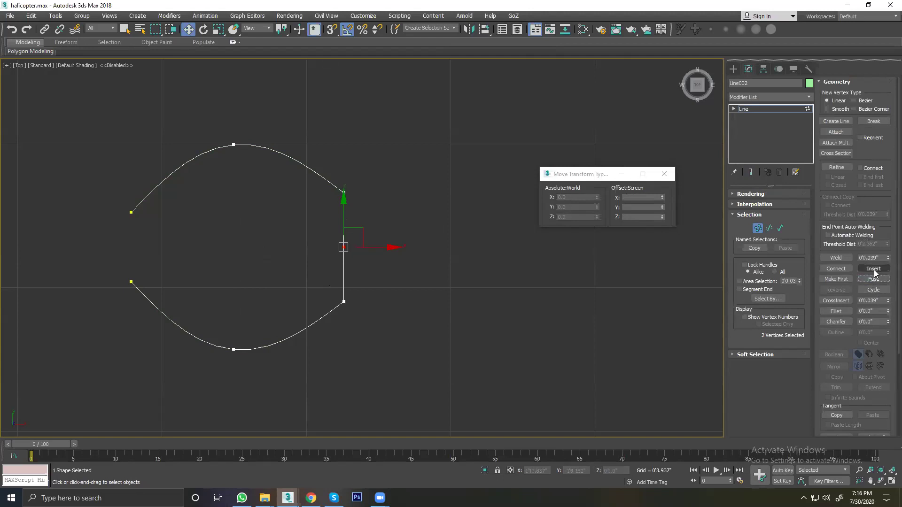
{"action": "left_click", "coordinate": [836, 258]}
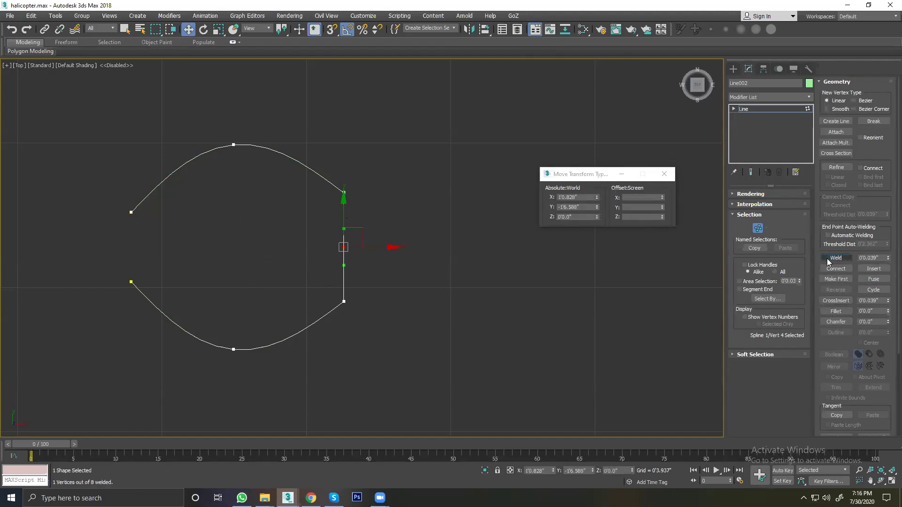
{"action": "left_click_drag", "start_coordinate": [394, 235], "coordinate": [299, 267]}
{"action": "key", "text": "Delete"}
{"action": "left_click_drag", "start_coordinate": [303, 131], "coordinate": [409, 383]}
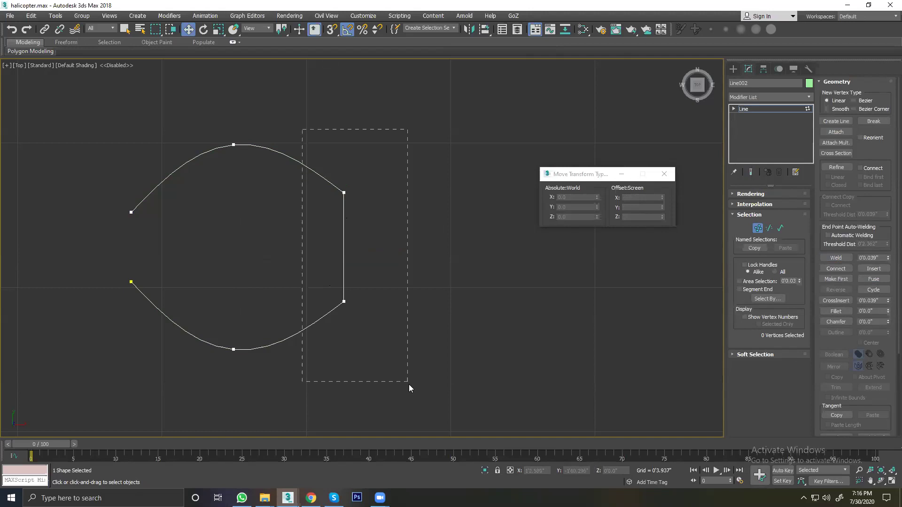
{"action": "left_click", "coordinate": [425, 258]}
{"action": "left_click", "coordinate": [757, 229]}
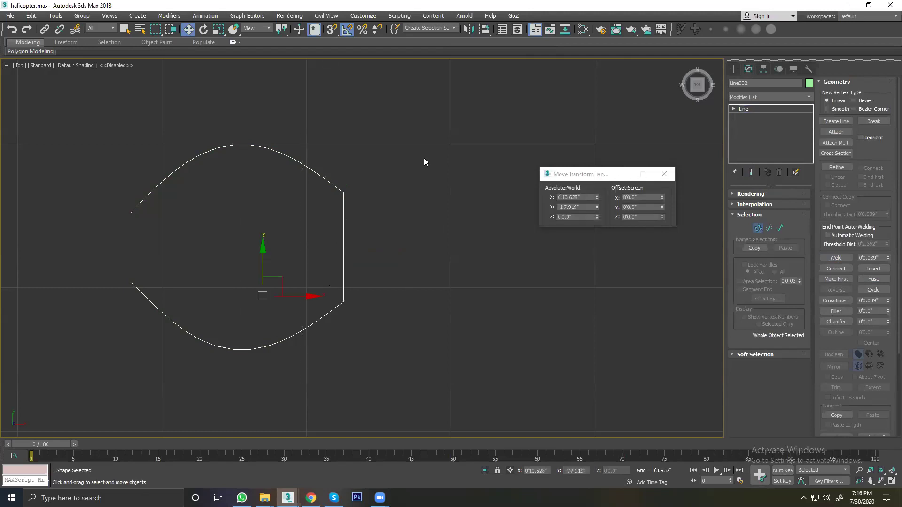
{"action": "left_click_drag", "start_coordinate": [221, 114], "coordinate": [321, 241]}
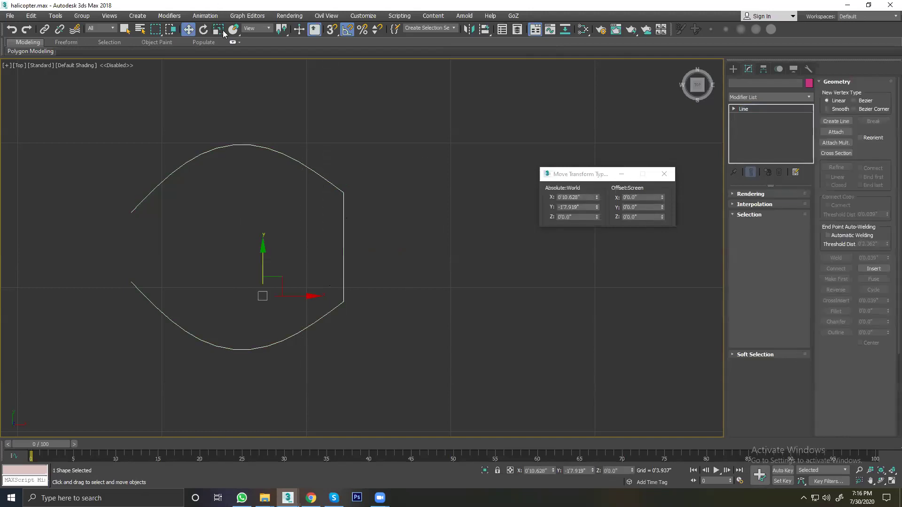
Step: Scale the outline in Y to about 30% height, forming a slim pod
{"action": "left_click", "coordinate": [218, 29]}
{"action": "left_click_drag", "start_coordinate": [261, 239], "coordinate": [276, 315]}
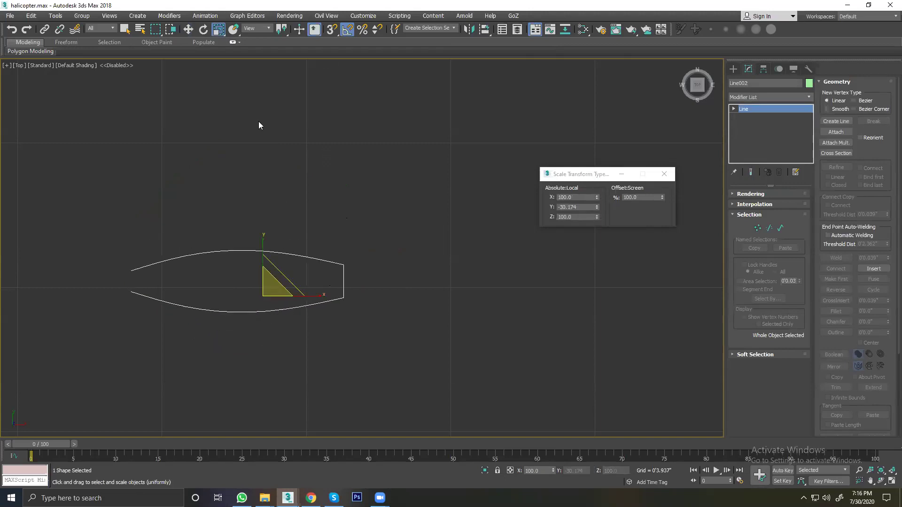
{"action": "left_click", "coordinate": [188, 29]}
{"action": "left_click", "coordinate": [181, 262]}
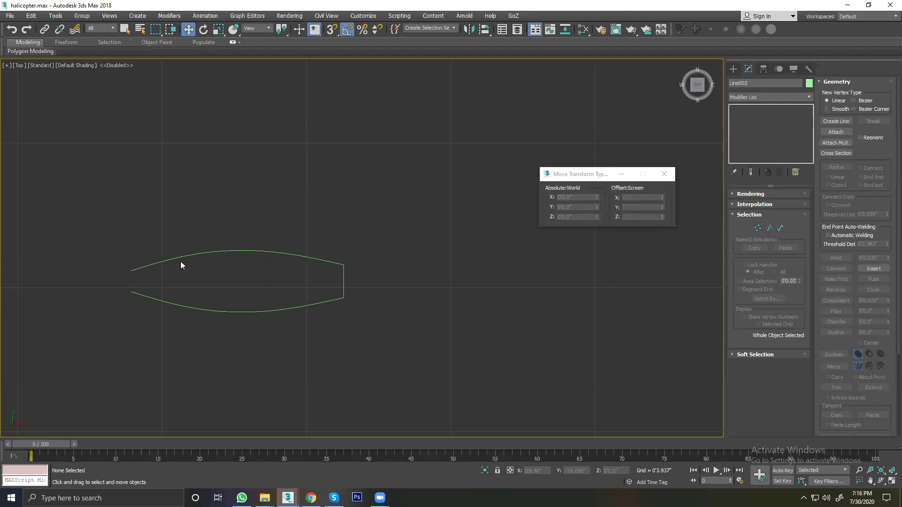
Step: Zoom in on the lens outline and start drawing a new Line spline
{"action": "scroll", "coordinate": [183, 262], "scroll_direction": "down", "scroll_amount": 2}
{"action": "middle_click_drag", "start_coordinate": [243, 227], "coordinate": [227, 220]}
{"action": "scroll", "coordinate": [227, 220], "scroll_direction": "up", "scroll_amount": 5}
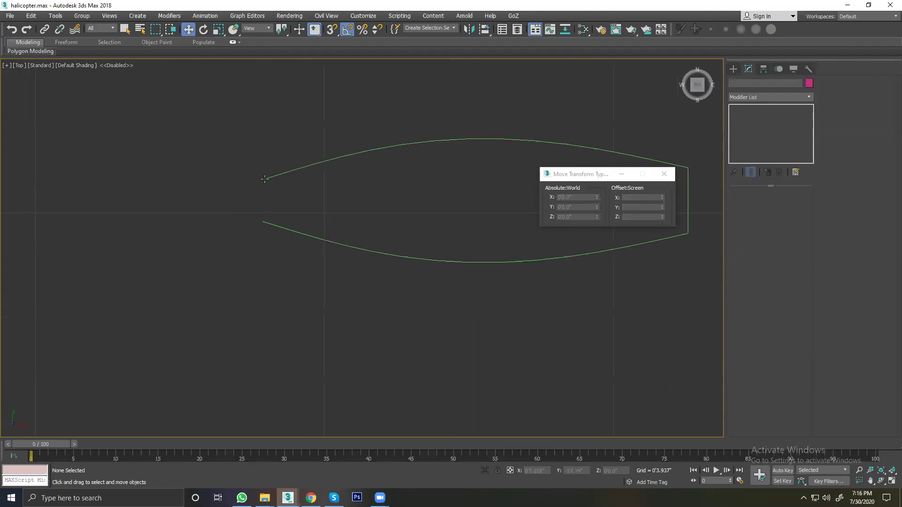
{"action": "scroll", "coordinate": [262, 202], "scroll_direction": "up", "scroll_amount": 3}
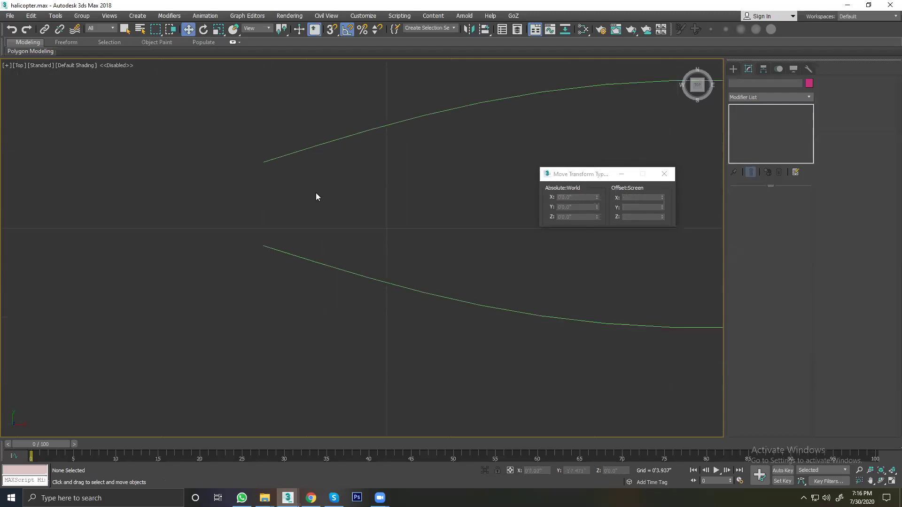
{"action": "left_click", "coordinate": [733, 70]}
{"action": "left_click", "coordinate": [750, 134]}
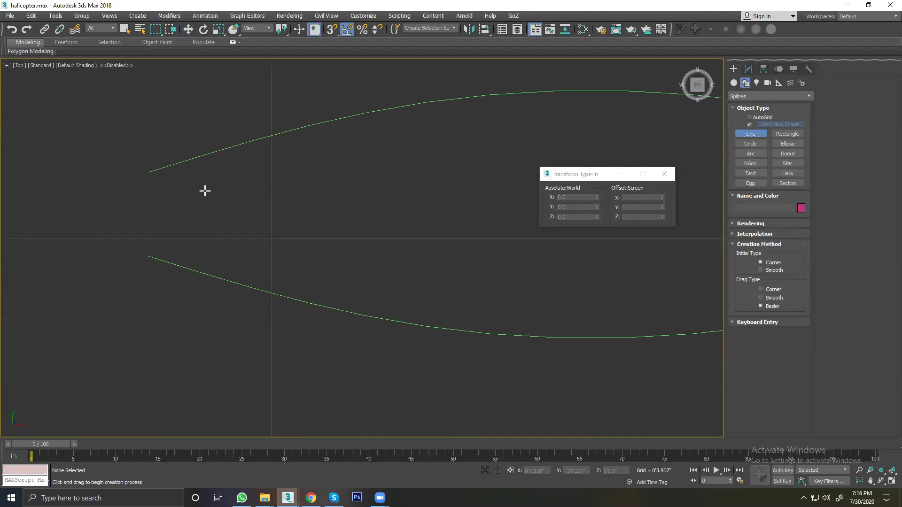
Step: With snapping on, draw a straight line closing the pod between the upper and lower curve endpoints
{"action": "key", "text": "s"}
{"action": "right_click", "coordinate": [335, 30]}
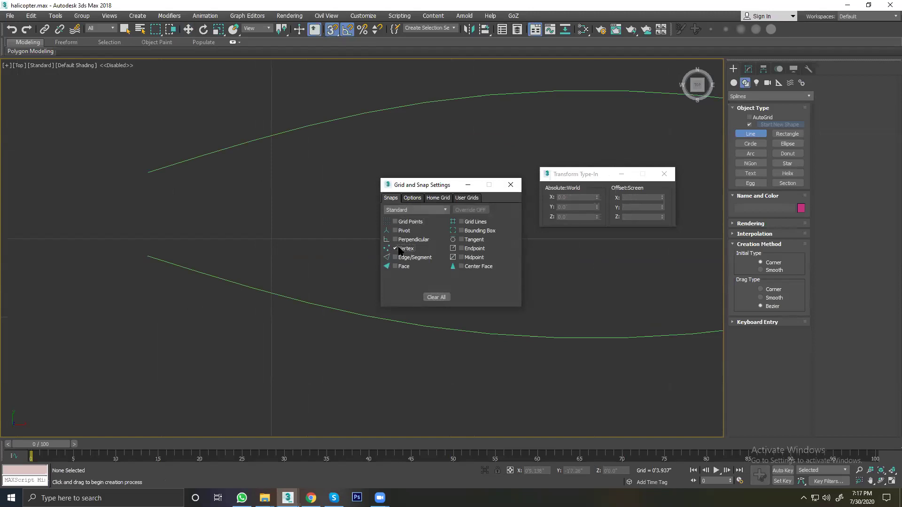
{"action": "left_click", "coordinate": [510, 184]}
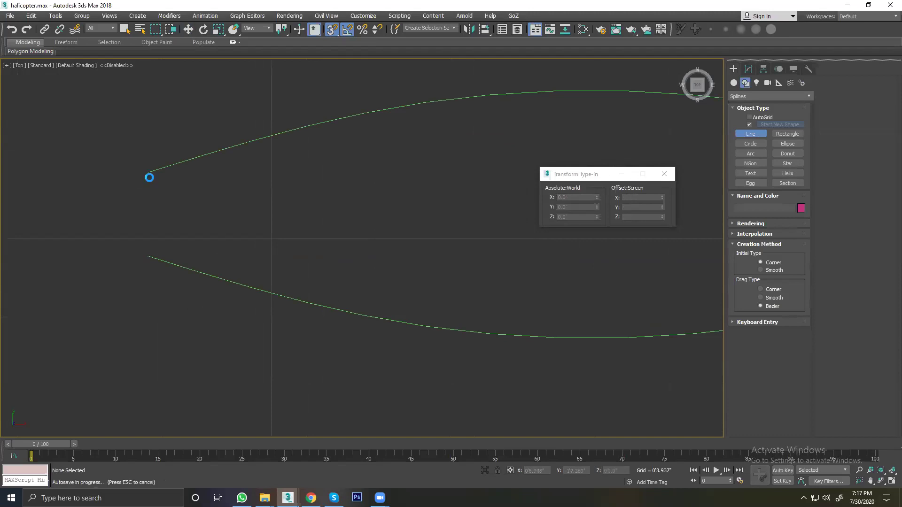
{"action": "left_click", "coordinate": [146, 171]}
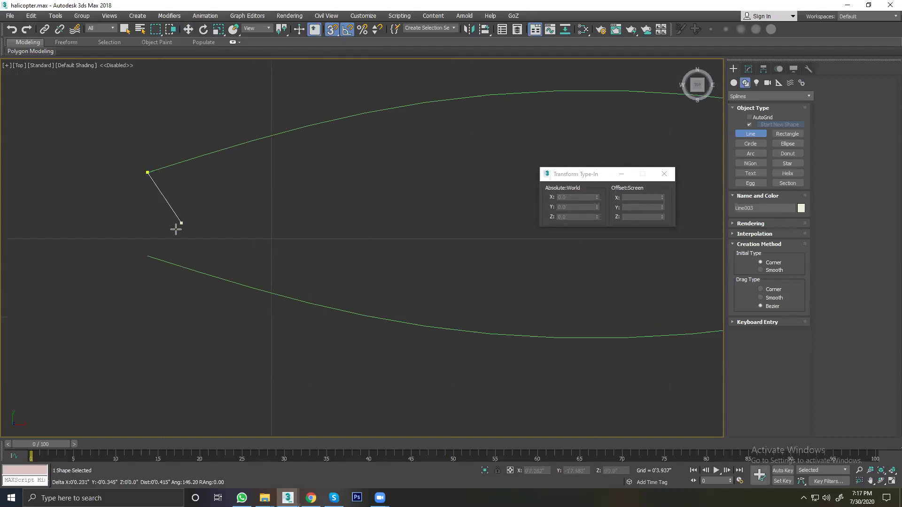
{"action": "left_click", "coordinate": [147, 257]}
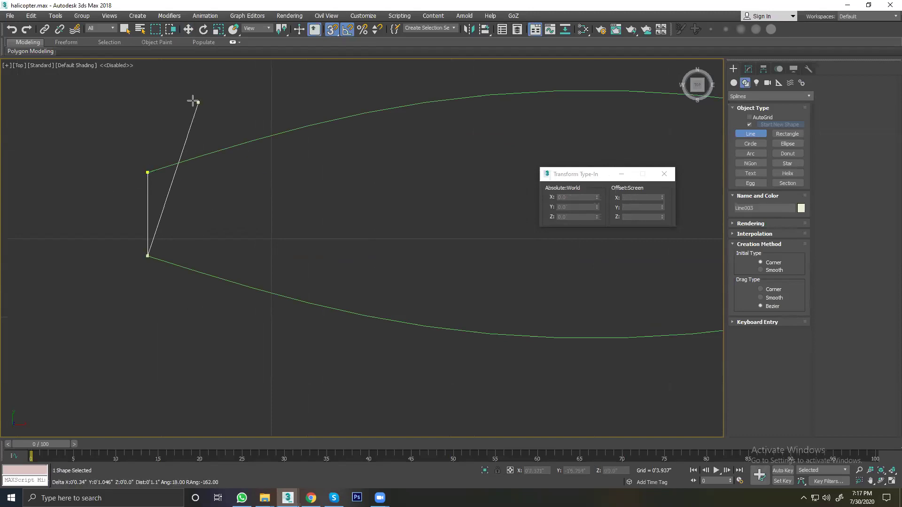
{"action": "right_click", "coordinate": [88, 197]}
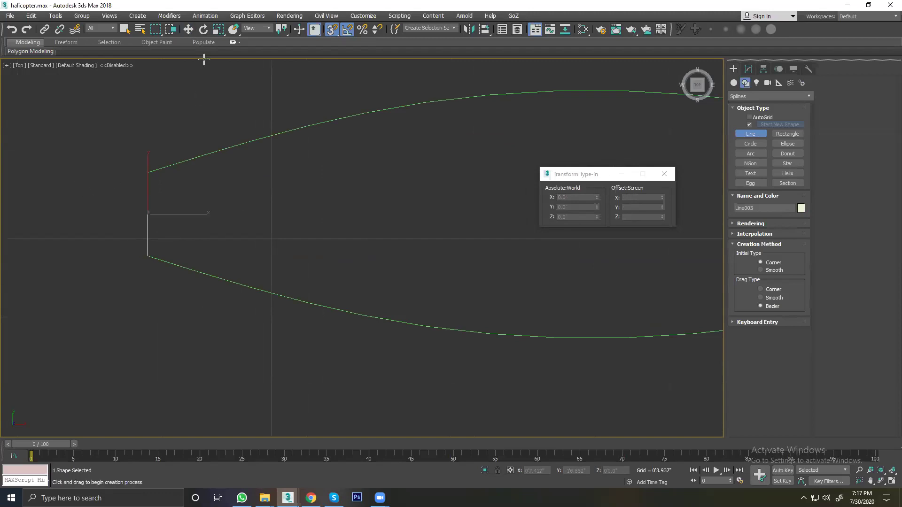
Step: Attach the curved outline to the new vertical line as one shape
{"action": "left_click", "coordinate": [188, 29]}
{"action": "left_click", "coordinate": [186, 184]}
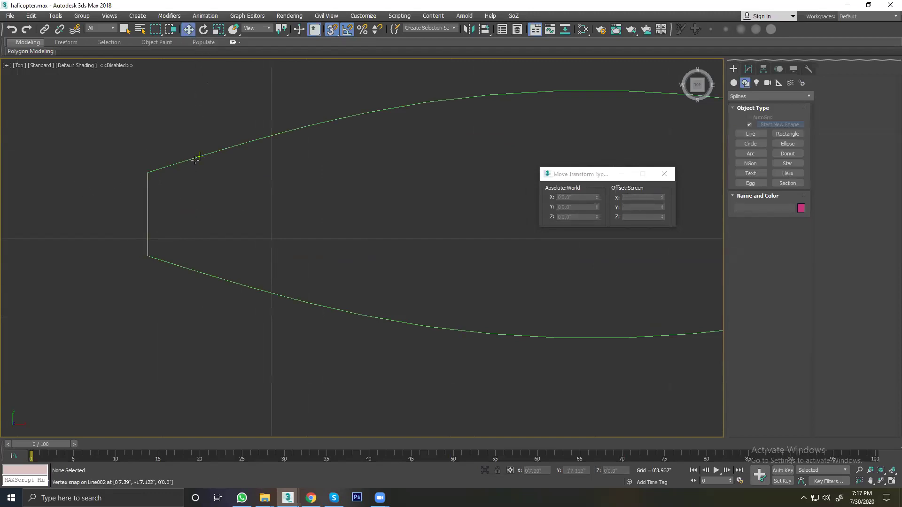
{"action": "left_click", "coordinate": [221, 151]}
{"action": "right_click", "coordinate": [221, 150]}
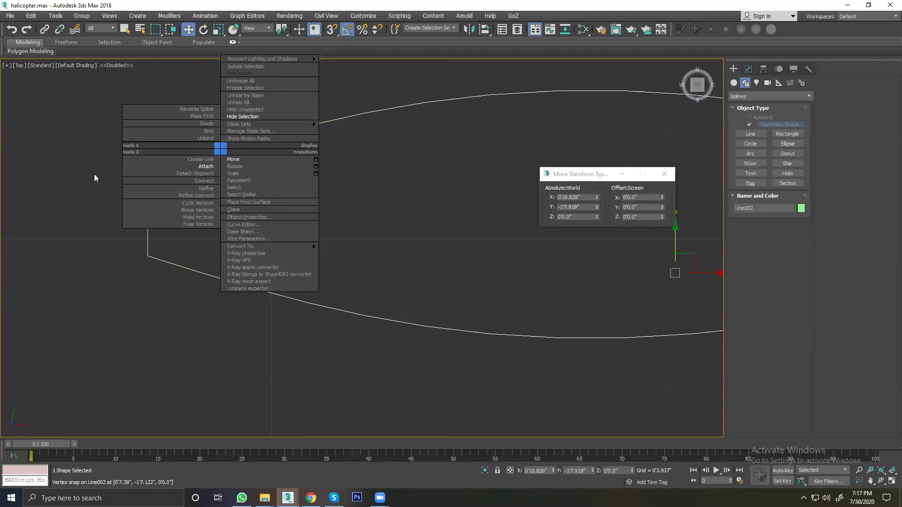
{"action": "left_click", "coordinate": [263, 159]}
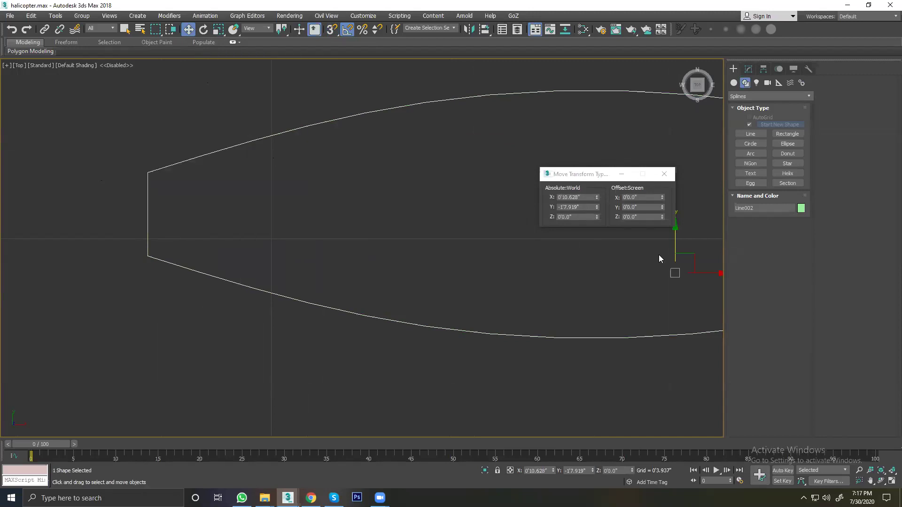
{"action": "left_click", "coordinate": [148, 212]}
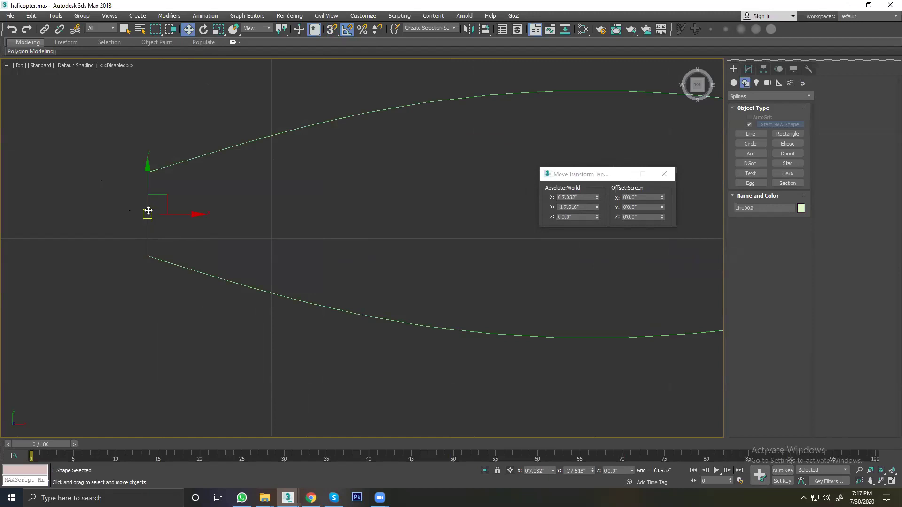
{"action": "right_click", "coordinate": [148, 211]}
{"action": "mouse_move", "coordinate": [193, 183]}
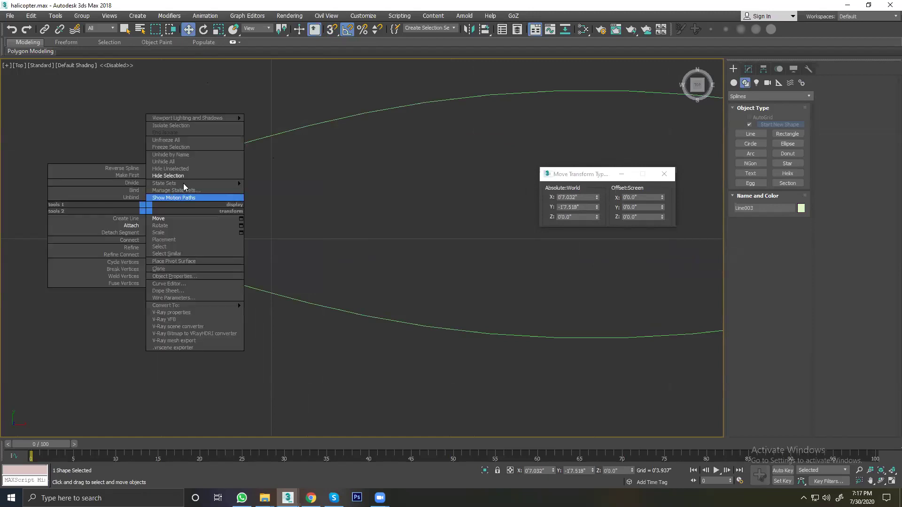
{"action": "left_click", "coordinate": [127, 224]}
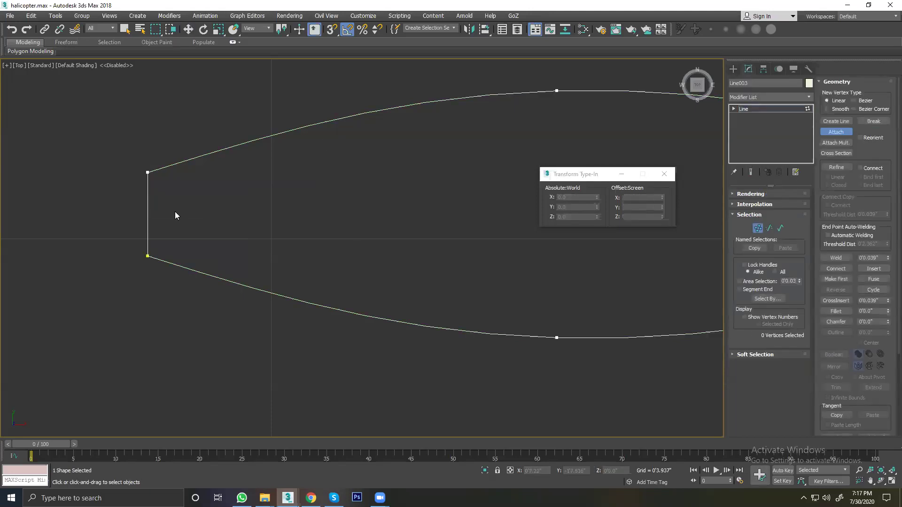
Step: Weld the overlapping vertices at the top and bottom corners of the closing line
{"action": "left_click", "coordinate": [147, 175]}
{"action": "key", "text": "w"}
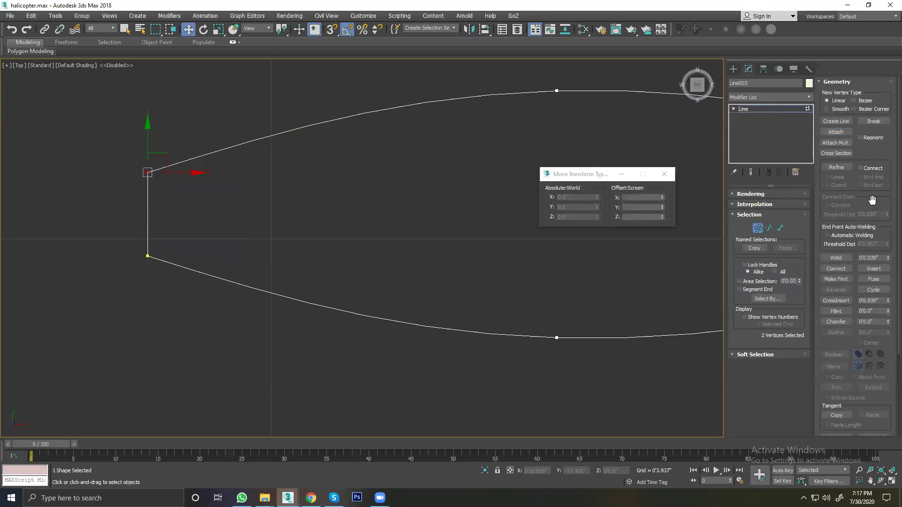
{"action": "left_click", "coordinate": [835, 257]}
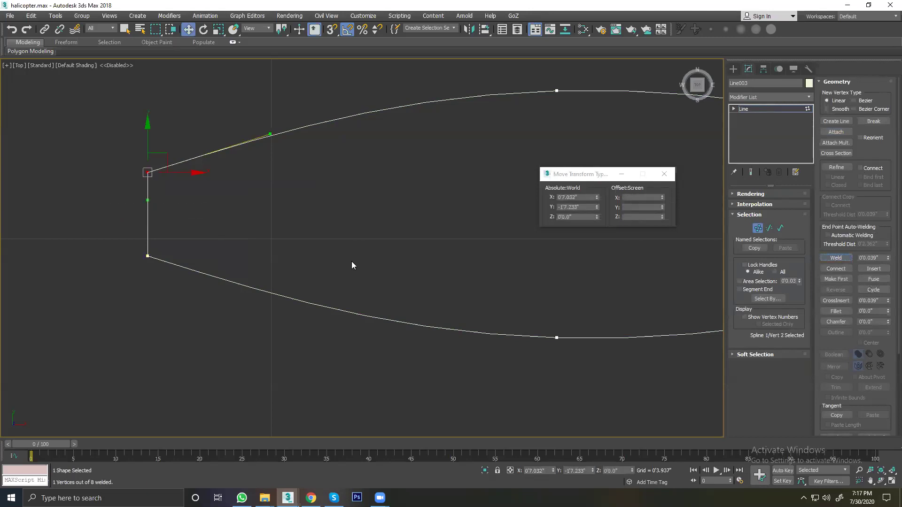
{"action": "left_click_drag", "start_coordinate": [118, 244], "coordinate": [165, 272]}
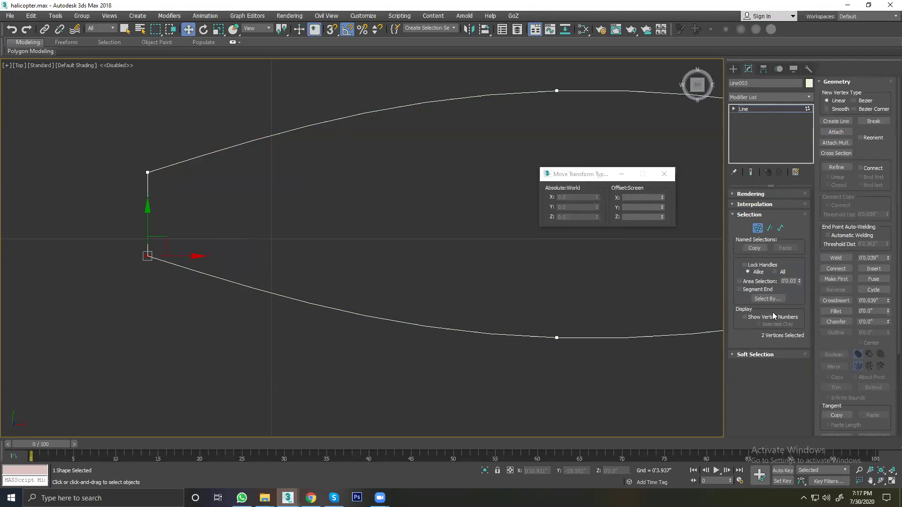
{"action": "left_click", "coordinate": [831, 259]}
Step: Leave vertex editing and select the whole blade outline
{"action": "scroll", "coordinate": [210, 190], "scroll_direction": "down", "scroll_amount": 2}
{"action": "scroll", "coordinate": [209, 196], "scroll_direction": "down", "scroll_amount": 6}
{"action": "key", "text": "1"}
{"action": "left_click_drag", "start_coordinate": [341, 153], "coordinate": [179, 242]}
Step: Frame the blue helicopter body in the Perspective view and list the Standard Primitives
{"action": "key", "text": "p"}
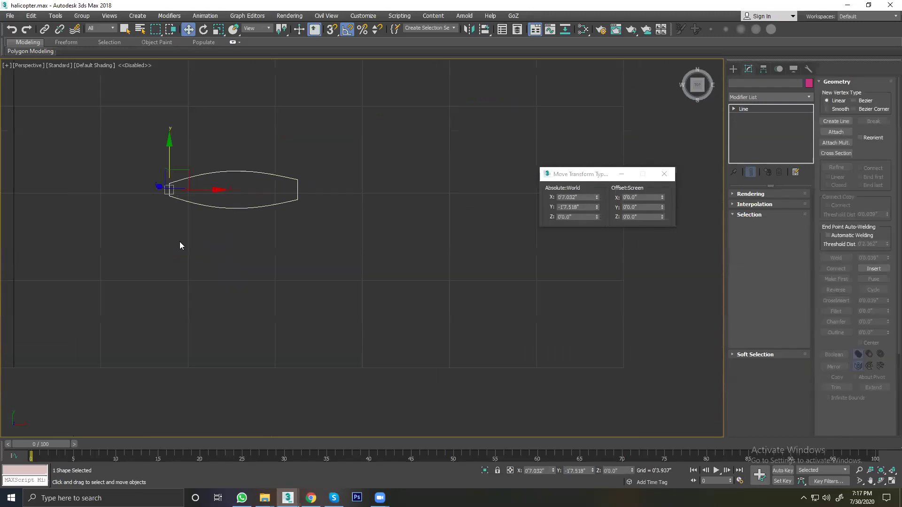
{"action": "key", "text": "z"}
{"action": "scroll", "coordinate": [180, 244], "scroll_direction": "down", "scroll_amount": 3}
{"action": "mouse_move", "coordinate": [216, 221]}
{"action": "middle_mouse_down", "text": "alt"}
{"action": "mouse_move", "coordinate": [288, 177]}
{"action": "mouse_move", "coordinate": [263, 202]}
{"action": "mouse_move", "coordinate": [313, 203]}
{"action": "mouse_move", "coordinate": [271, 215]}
{"action": "middle_mouse_up", "text": "alt"}
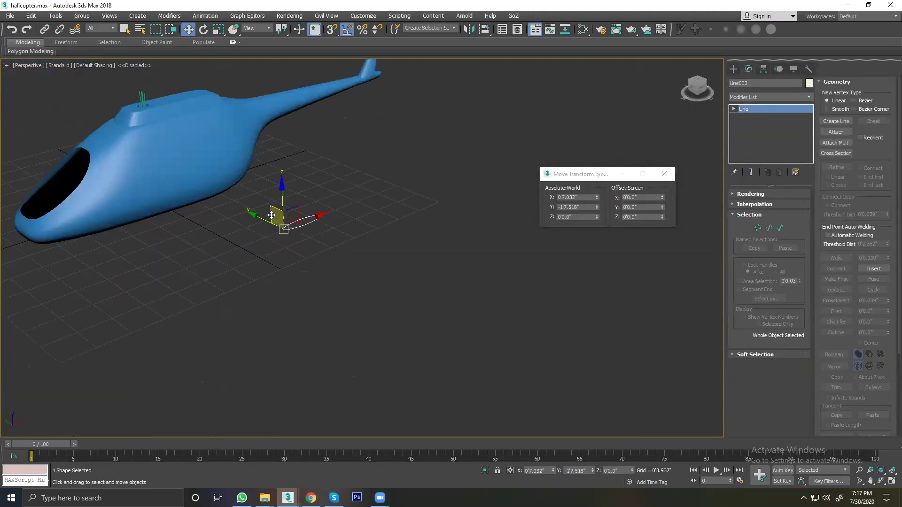
{"action": "key", "text": "Delete"}
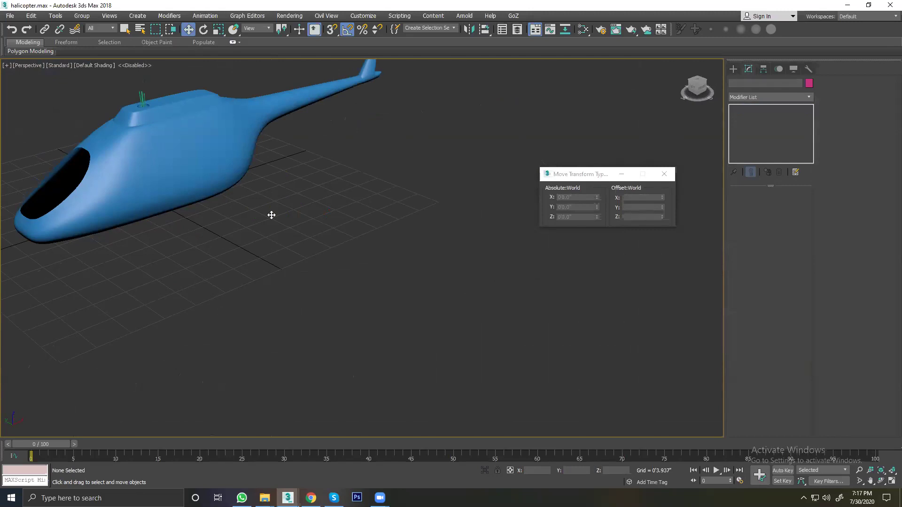
{"action": "key", "text": "t"}
{"action": "key", "text": "z"}
{"action": "scroll", "coordinate": [263, 212], "scroll_direction": "down", "scroll_amount": 5}
{"action": "middle_click_drag", "start_coordinate": [263, 211], "coordinate": [473, 173], "text": "alt"}
{"action": "scroll", "coordinate": [275, 211], "scroll_direction": "up", "scroll_amount": 5}
{"action": "key", "text": "p"}
{"action": "left_click", "coordinate": [734, 70]}
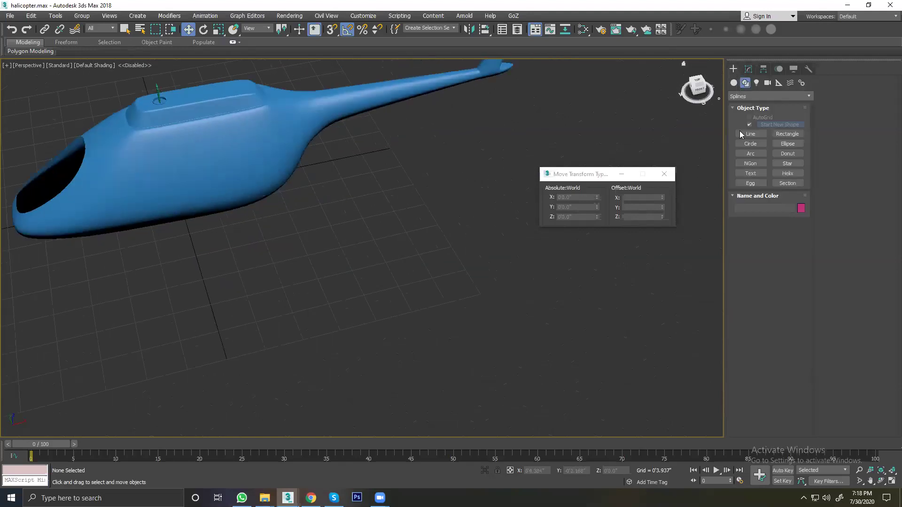
Step: Draw a flat green box on the grid below the helicopter
{"action": "left_click", "coordinate": [749, 127]}
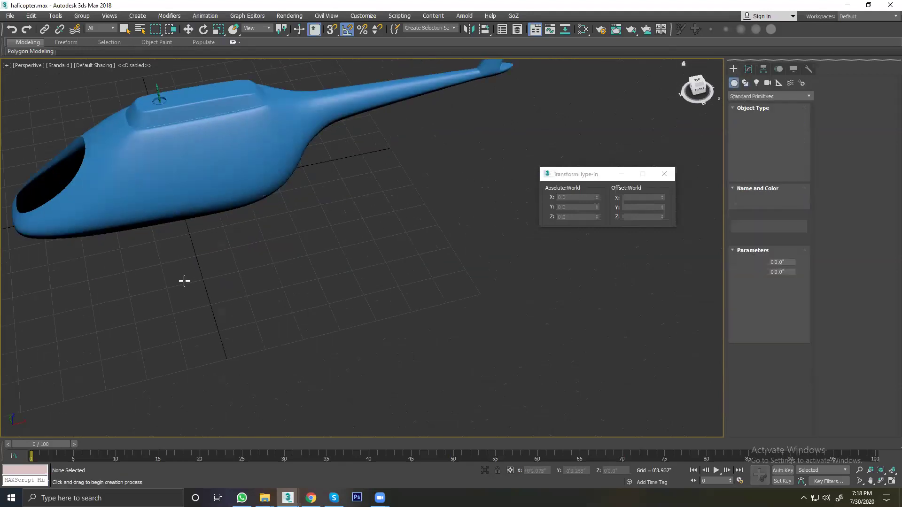
{"action": "left_click_drag", "start_coordinate": [169, 288], "coordinate": [228, 294]}
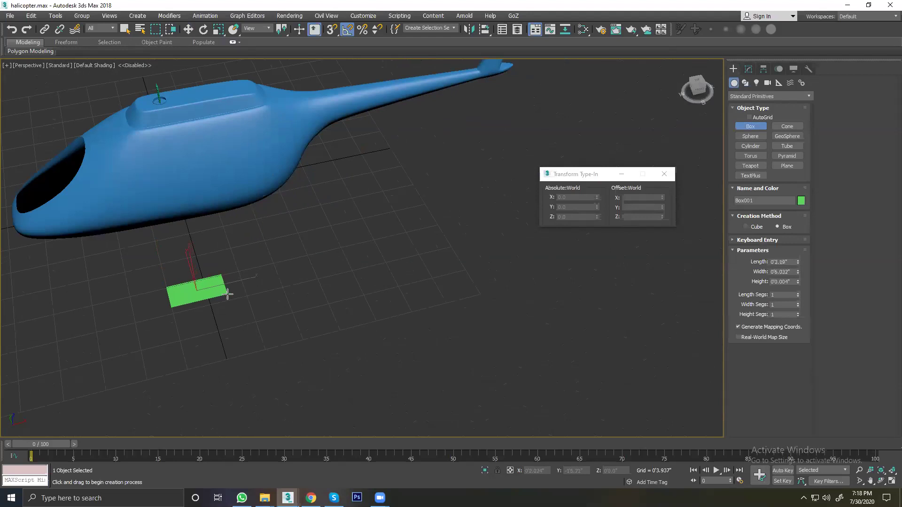
{"action": "left_click", "coordinate": [225, 282]}
{"action": "key", "text": "w"}
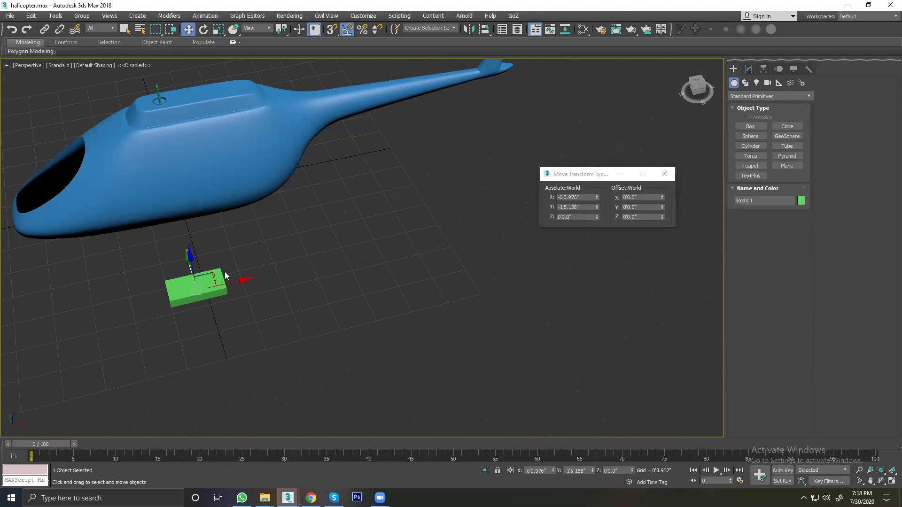
{"action": "key", "text": "z"}
{"action": "scroll", "coordinate": [225, 271], "scroll_direction": "down", "scroll_amount": 5}
{"action": "middle_click_drag", "start_coordinate": [224, 272], "coordinate": [285, 274], "text": "alt"}
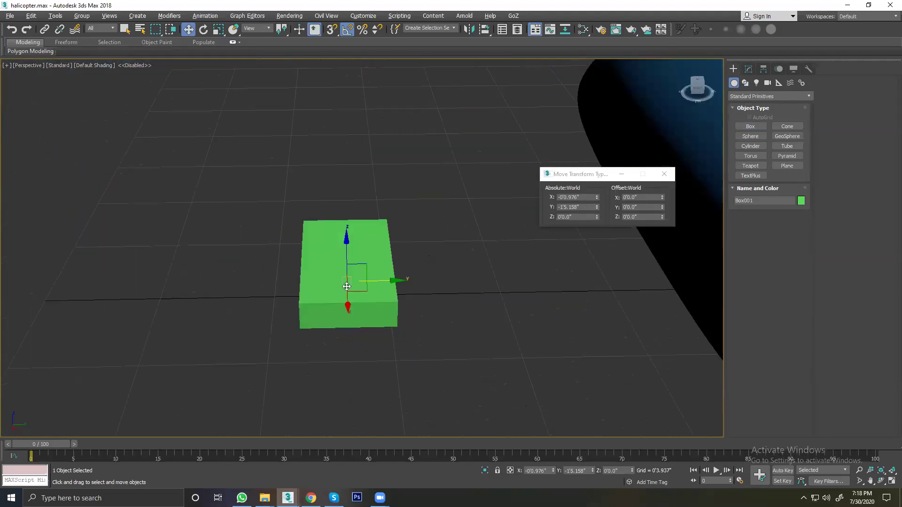
{"action": "middle_click_drag", "start_coordinate": [347, 286], "coordinate": [382, 297], "text": "alt"}
Step: Turn on Edged Faces and convert the box to an Editable Poly
{"action": "key", "text": "F4"}
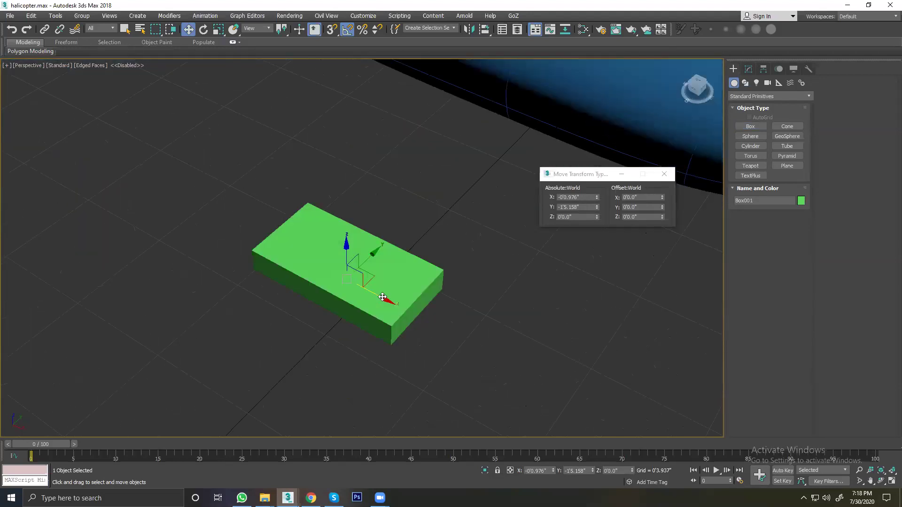
{"action": "right_click", "coordinate": [341, 264]}
{"action": "mouse_move", "coordinate": [373, 356]}
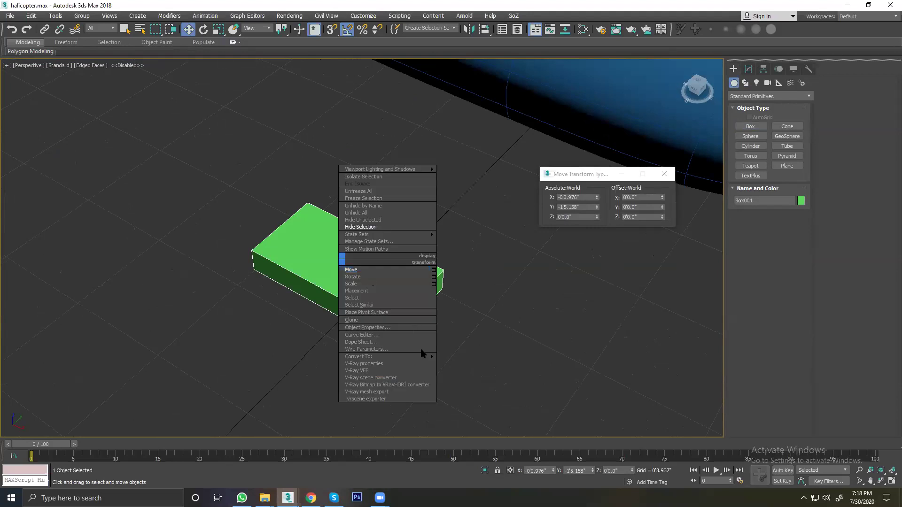
{"action": "left_click", "coordinate": [427, 356]}
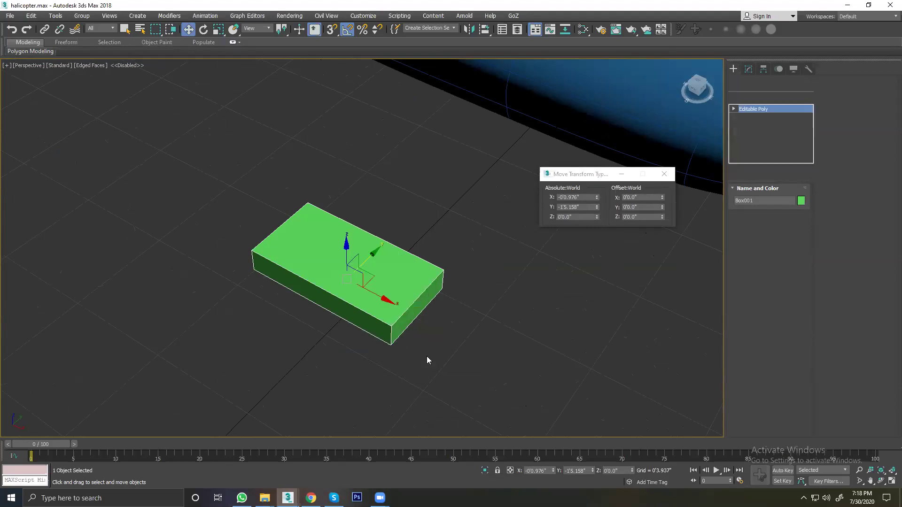
{"action": "left_click", "coordinate": [426, 356]}
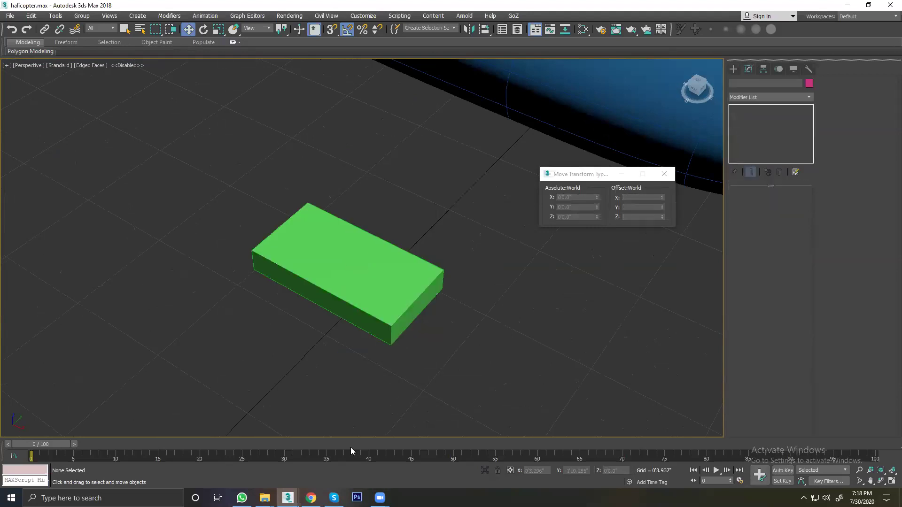
{"action": "left_click", "coordinate": [369, 310]}
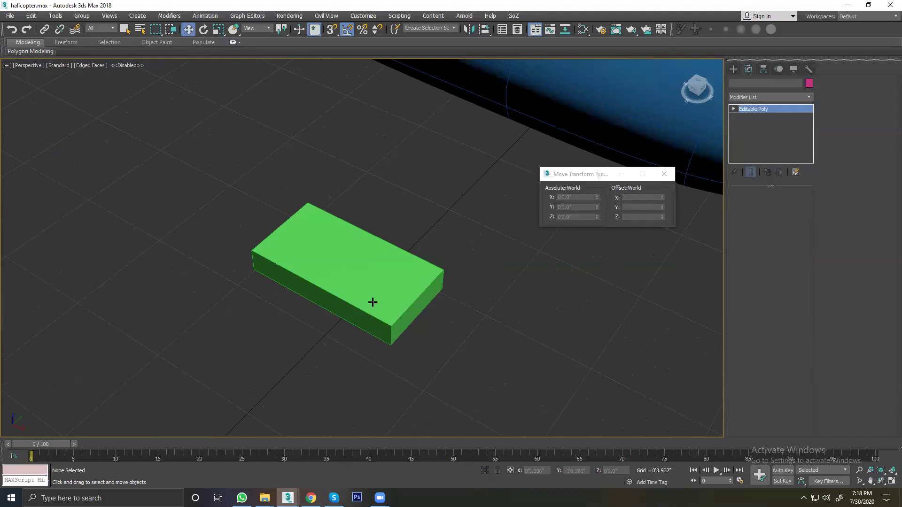
{"action": "left_click", "coordinate": [423, 301]}
{"action": "middle_click_drag", "start_coordinate": [453, 305], "coordinate": [488, 266], "text": "alt"}
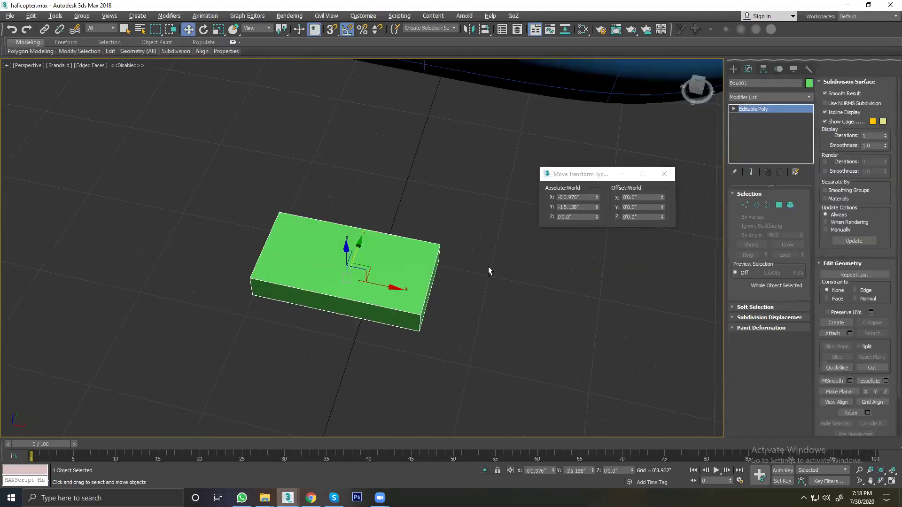
Step: Select the box's four long edges and try a 3-segment Connect, then cancel it
{"action": "left_click", "coordinate": [755, 205]}
{"action": "left_click_drag", "start_coordinate": [323, 171], "coordinate": [362, 356]}
{"action": "middle_click_drag", "start_coordinate": [365, 349], "coordinate": [407, 337], "text": "alt"}
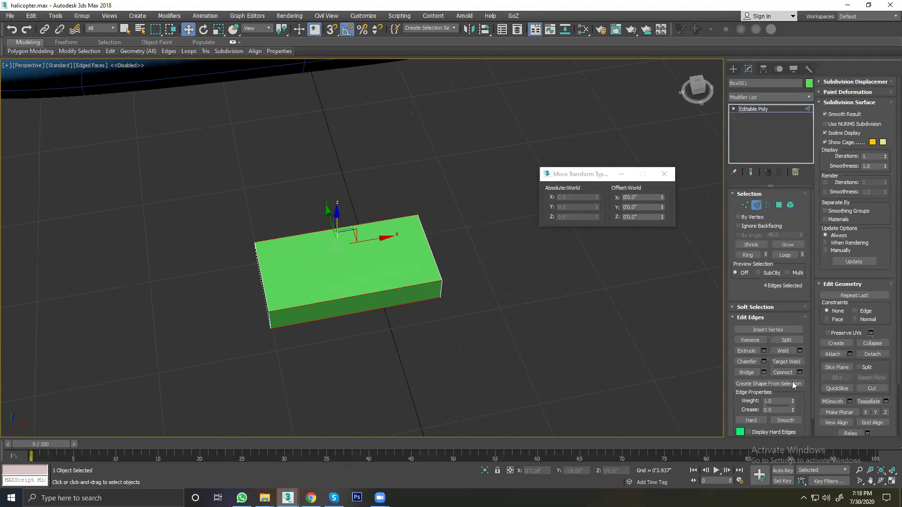
{"action": "left_click", "coordinate": [800, 372]}
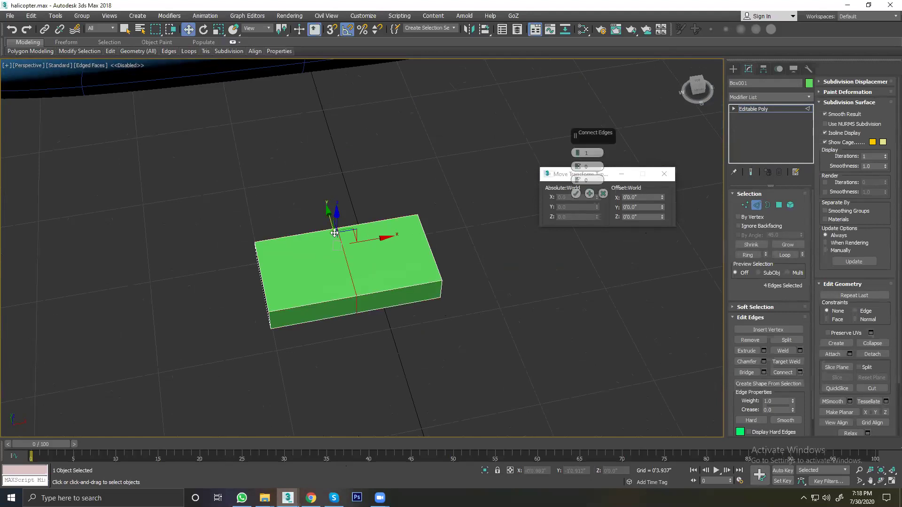
{"action": "left_click", "coordinate": [577, 153]}
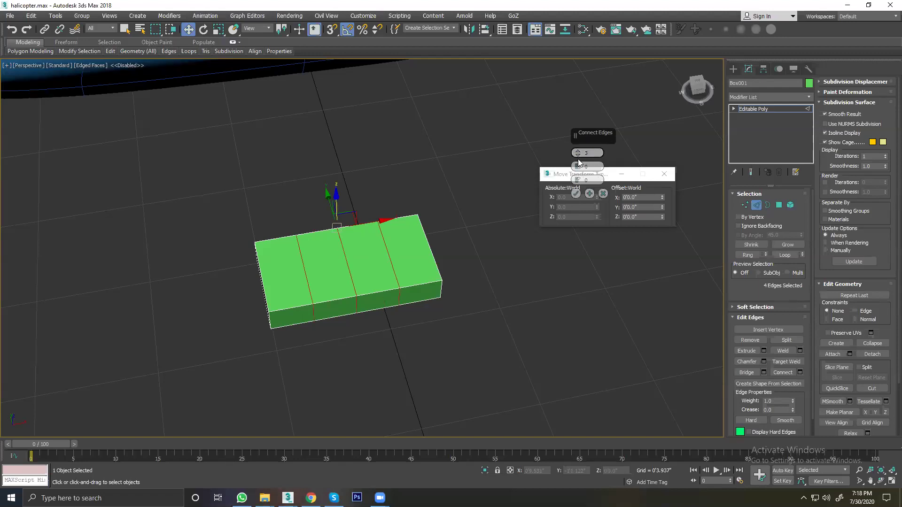
{"action": "left_click", "coordinate": [602, 193]}
Step: Move the box's right edge left so that side slants inward
{"action": "left_click", "coordinate": [459, 235]}
{"action": "left_click", "coordinate": [441, 292]}
{"action": "left_click_drag", "start_coordinate": [441, 289], "coordinate": [395, 289]}
{"action": "middle_click_drag", "start_coordinate": [396, 289], "coordinate": [352, 318], "text": "alt"}
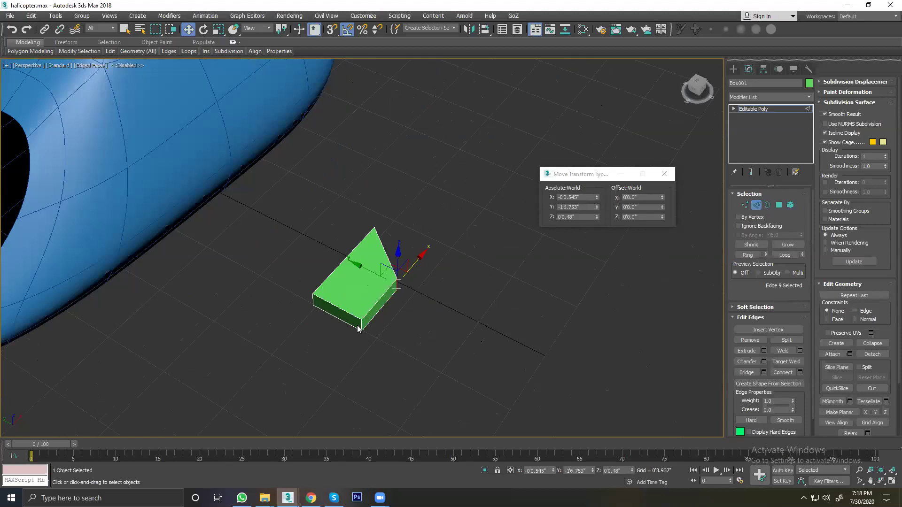
Step: Scale the box's four end vertices along Y to narrow that end
{"action": "left_click", "coordinate": [745, 205]}
{"action": "scroll", "coordinate": [324, 319], "scroll_direction": "up", "scroll_amount": 2}
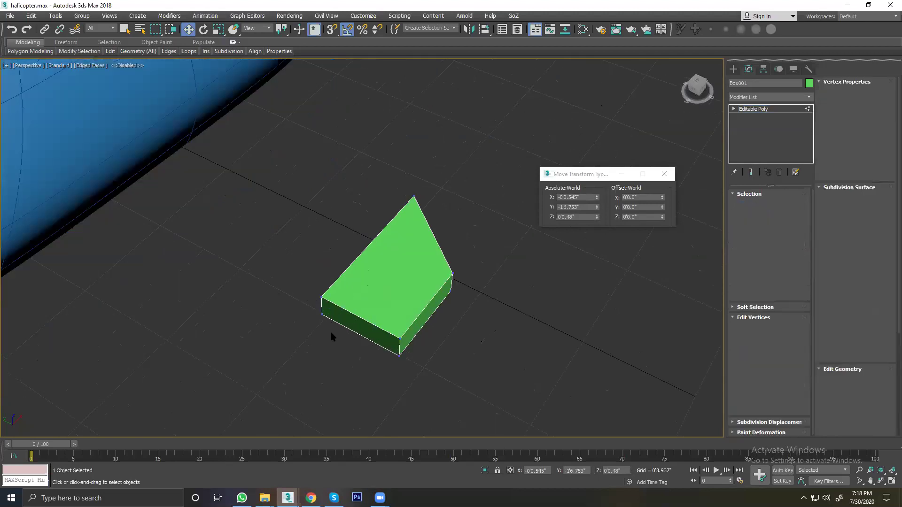
{"action": "left_click_drag", "start_coordinate": [292, 277], "coordinate": [343, 348]}
{"action": "left_click_drag", "start_coordinate": [365, 396], "coordinate": [413, 324], "text": "ctrl"}
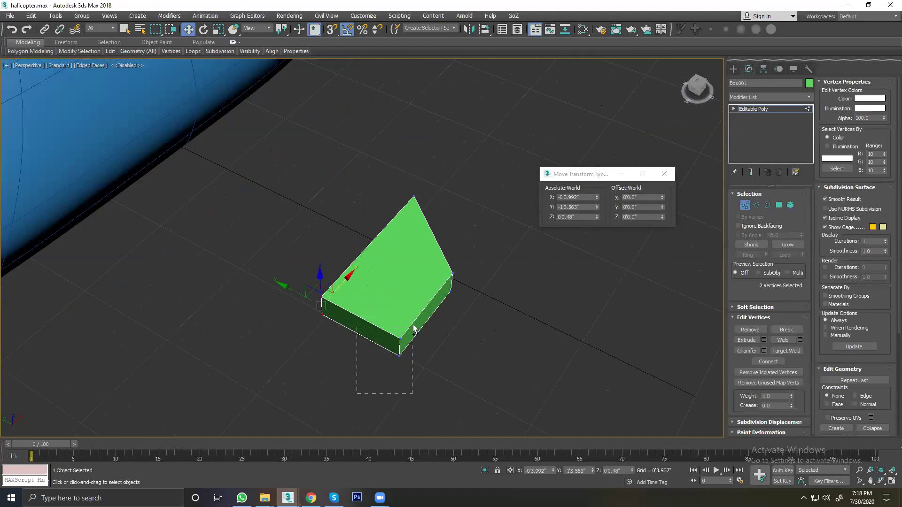
{"action": "left_click", "coordinate": [218, 29]}
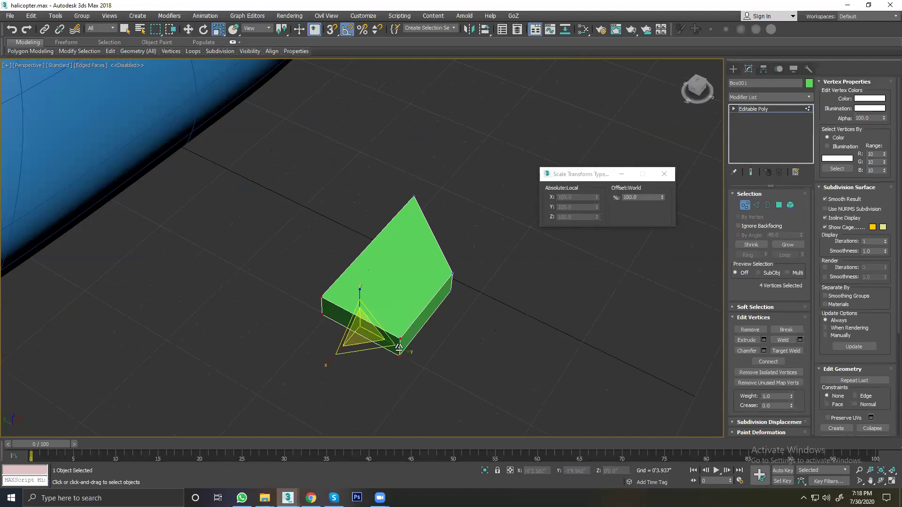
{"action": "mouse_move", "coordinate": [402, 350]}
{"action": "left_mouse_down"}
{"action": "mouse_move", "coordinate": [374, 340]}
{"action": "mouse_move", "coordinate": [403, 337]}
{"action": "left_mouse_up"}
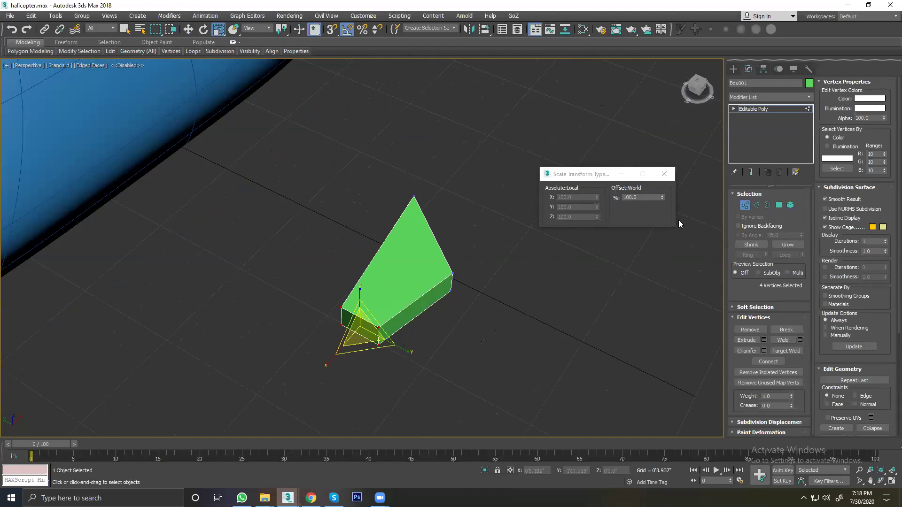
Step: Delete the box's small end face and glance at the Chrome reference images
{"action": "left_click", "coordinate": [778, 205]}
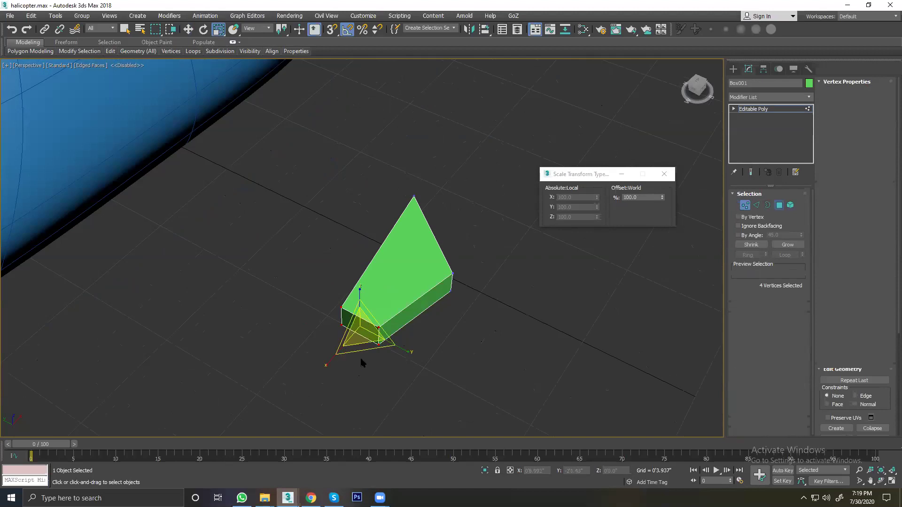
{"action": "left_click", "coordinate": [361, 324]}
{"action": "mouse_move", "coordinate": [362, 324]}
{"action": "middle_mouse_down", "text": "alt"}
{"action": "mouse_move", "coordinate": [259, 331]}
{"action": "mouse_move", "coordinate": [384, 331]}
{"action": "middle_mouse_up", "text": "alt"}
{"action": "key", "text": "Delete"}
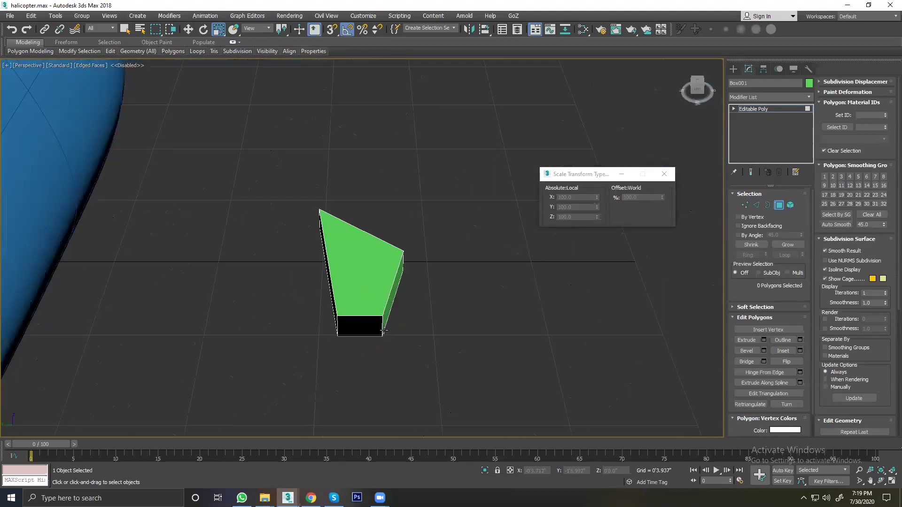
{"action": "scroll", "coordinate": [374, 329], "scroll_direction": "up", "scroll_amount": 2}
{"action": "middle_click_drag", "start_coordinate": [371, 329], "coordinate": [305, 331], "text": "alt"}
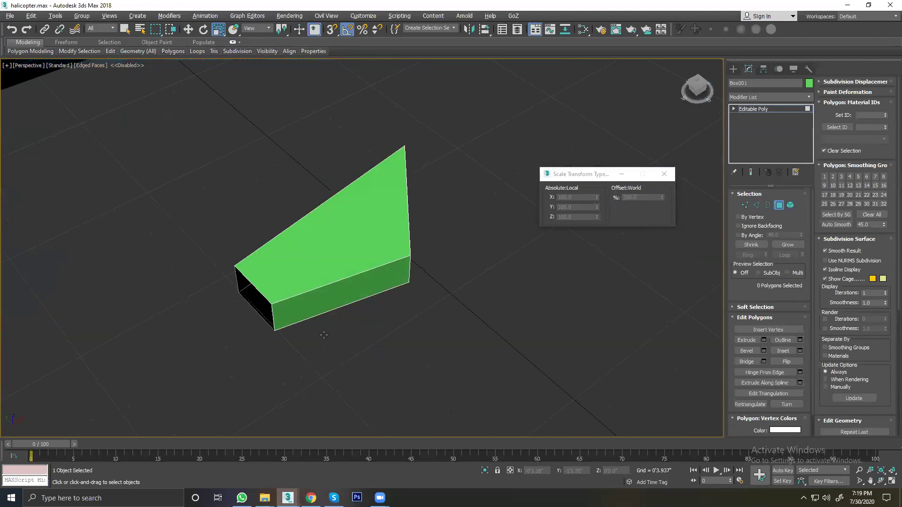
{"action": "key", "text": "alt+Tab"}
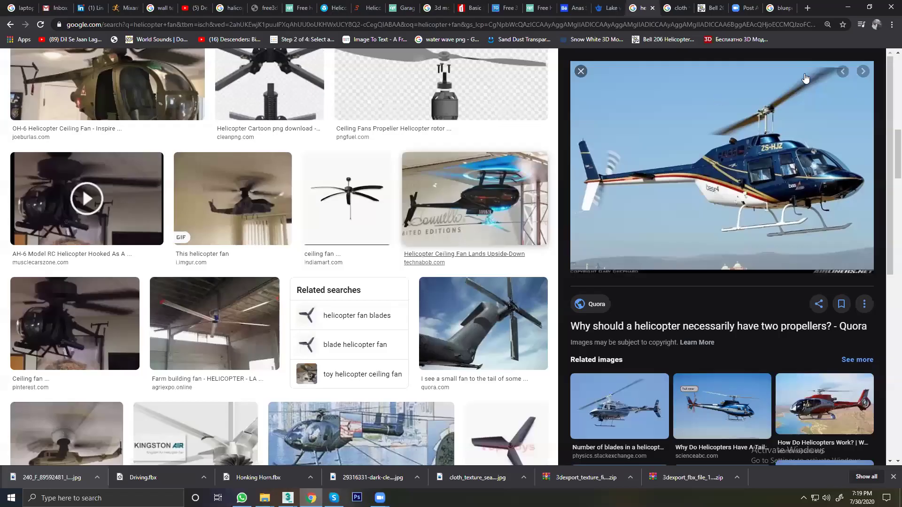
{"action": "key", "text": "alt+Tab"}
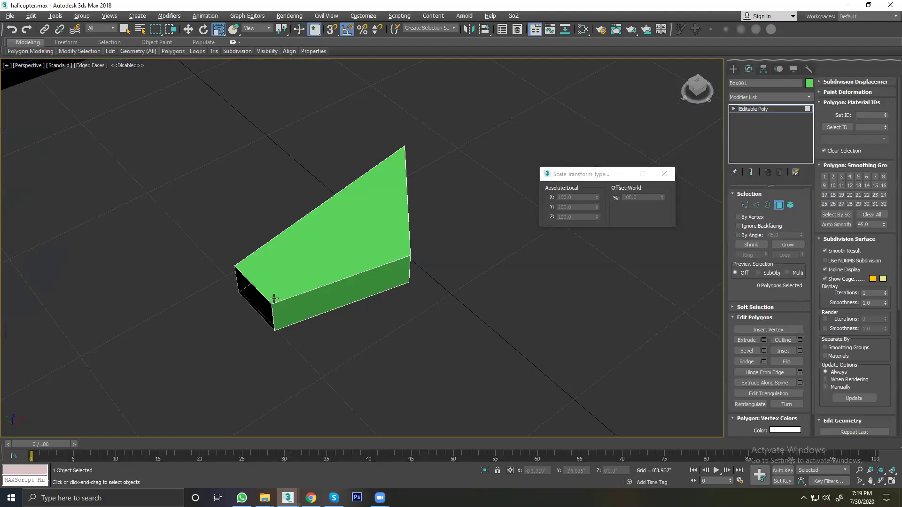
Step: Enlarge the open end border, move it outward, and Shift-drag to extrude a longer blade section
{"action": "middle_click_drag", "start_coordinate": [274, 298], "coordinate": [290, 295], "text": "alt"}
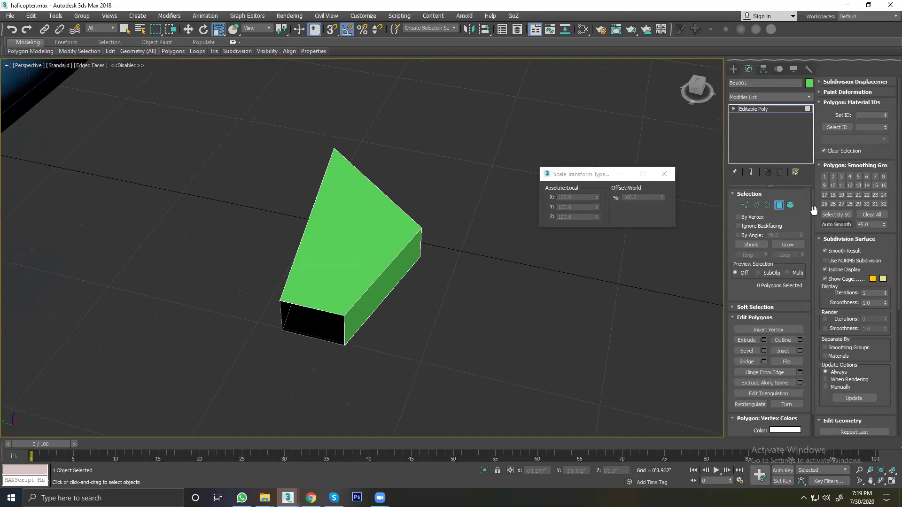
{"action": "left_click", "coordinate": [767, 205]}
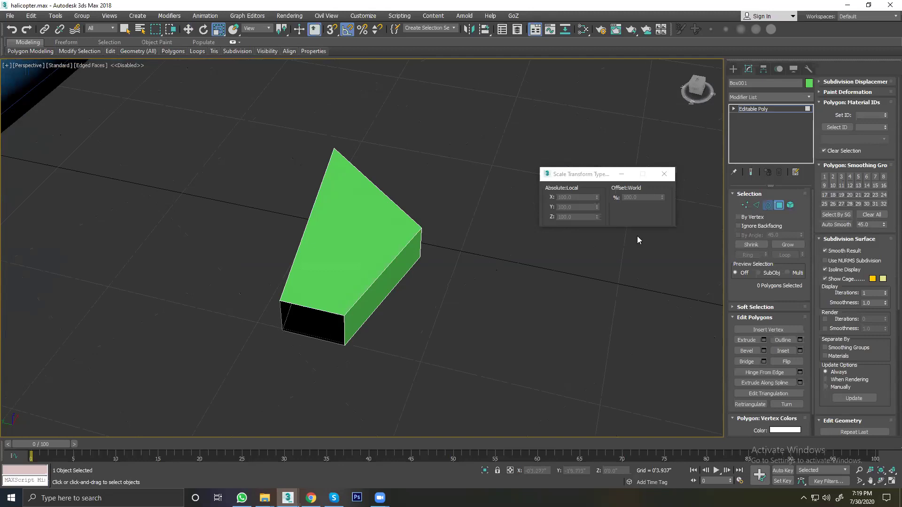
{"action": "left_click", "coordinate": [315, 317]}
{"action": "left_click_drag", "start_coordinate": [317, 324], "coordinate": [313, 314]}
{"action": "right_click", "coordinate": [312, 307]}
{"action": "left_click", "coordinate": [331, 320]}
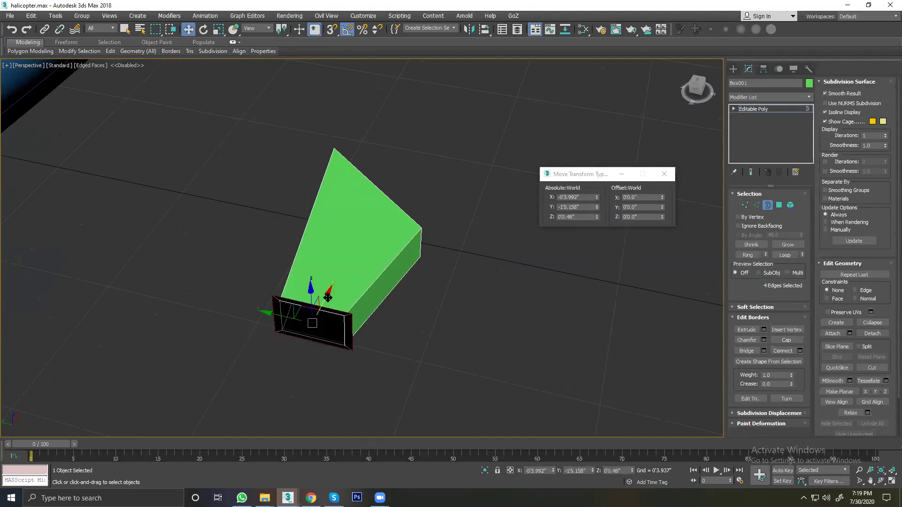
{"action": "left_click_drag", "start_coordinate": [327, 297], "coordinate": [320, 317]}
{"action": "mouse_move", "coordinate": [320, 317]}
{"action": "middle_mouse_down", "text": "alt"}
{"action": "mouse_move", "coordinate": [262, 308]}
{"action": "mouse_move", "coordinate": [324, 340]}
{"action": "middle_mouse_up", "text": "alt"}
{"action": "left_click_drag", "start_coordinate": [330, 339], "coordinate": [255, 340], "text": "shift"}
Step: Clear the border selection and view the lengthened blade beside the helicopter from above
{"action": "scroll", "coordinate": [255, 340], "scroll_direction": "down", "scroll_amount": 2}
{"action": "scroll", "coordinate": [255, 340], "scroll_direction": "down", "scroll_amount": 3}
{"action": "mouse_move", "coordinate": [255, 340]}
{"action": "middle_mouse_down", "text": "alt"}
{"action": "mouse_move", "coordinate": [364, 340]}
{"action": "mouse_move", "coordinate": [292, 392]}
{"action": "mouse_move", "coordinate": [258, 383]}
{"action": "mouse_move", "coordinate": [303, 333]}
{"action": "mouse_move", "coordinate": [252, 330]}
{"action": "mouse_move", "coordinate": [386, 310]}
{"action": "middle_mouse_up", "text": "alt"}
{"action": "scroll", "coordinate": [328, 341], "scroll_direction": "up", "scroll_amount": 3}
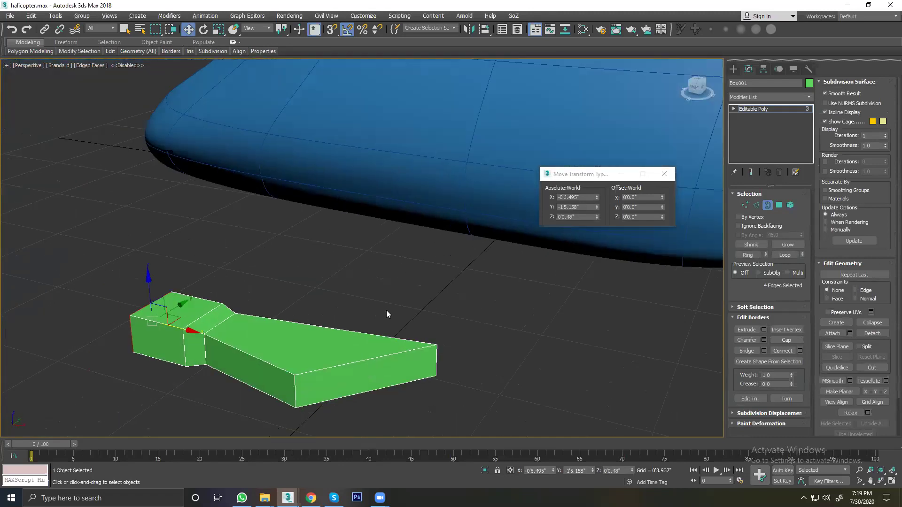
{"action": "left_click", "coordinate": [767, 206]}
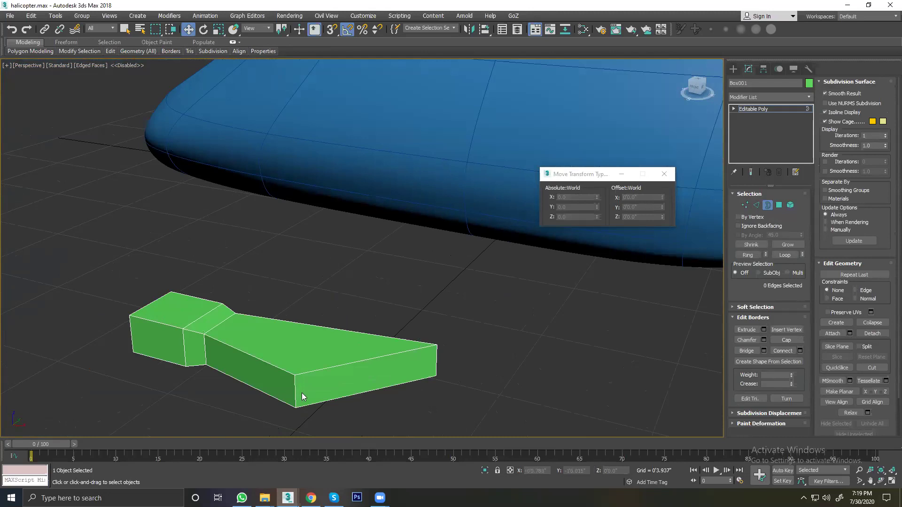
{"action": "scroll", "coordinate": [302, 393], "scroll_direction": "down", "scroll_amount": 5}
{"action": "mouse_move", "coordinate": [301, 392]}
{"action": "middle_mouse_down", "text": "alt"}
{"action": "mouse_move", "coordinate": [398, 387]}
{"action": "mouse_move", "coordinate": [347, 399]}
{"action": "middle_mouse_up", "text": "alt"}
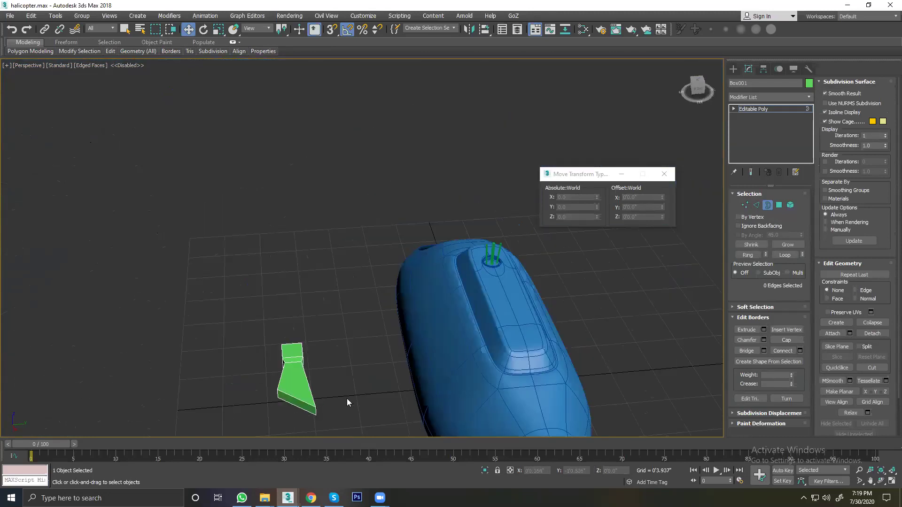
{"action": "scroll", "coordinate": [306, 359], "scroll_direction": "up", "scroll_amount": 2}
{"action": "scroll", "coordinate": [319, 352], "scroll_direction": "up", "scroll_amount": 2}
{"action": "left_click", "coordinate": [755, 206]}
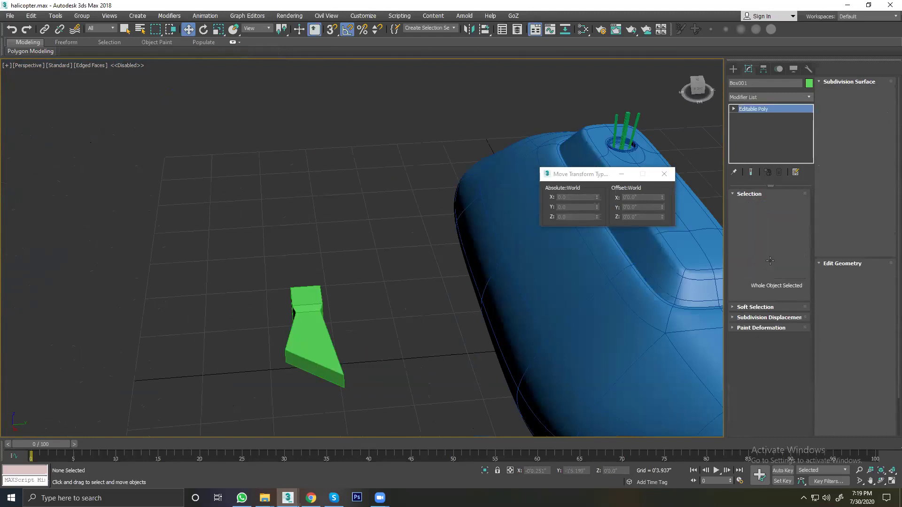
{"action": "left_click", "coordinate": [303, 346]}
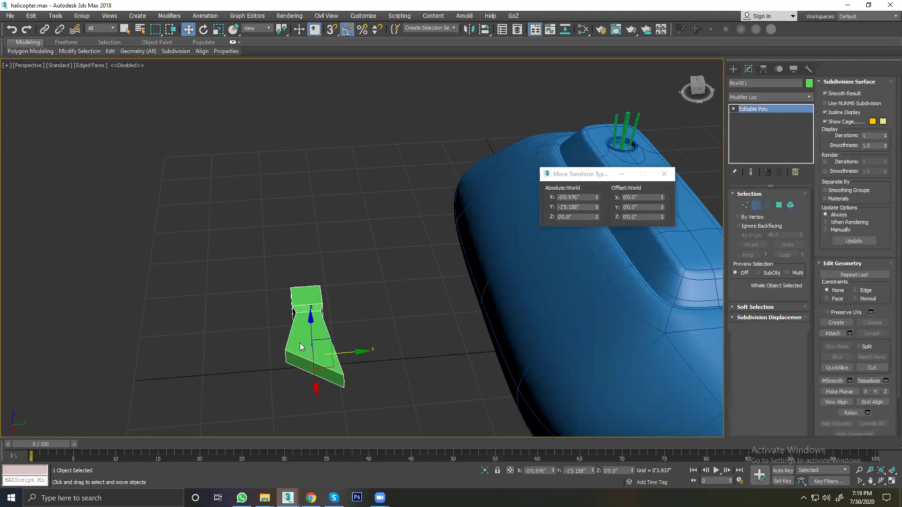
Step: Nudge an edge at the blade's narrow hub end slightly along Y
{"action": "left_click", "coordinate": [284, 359]}
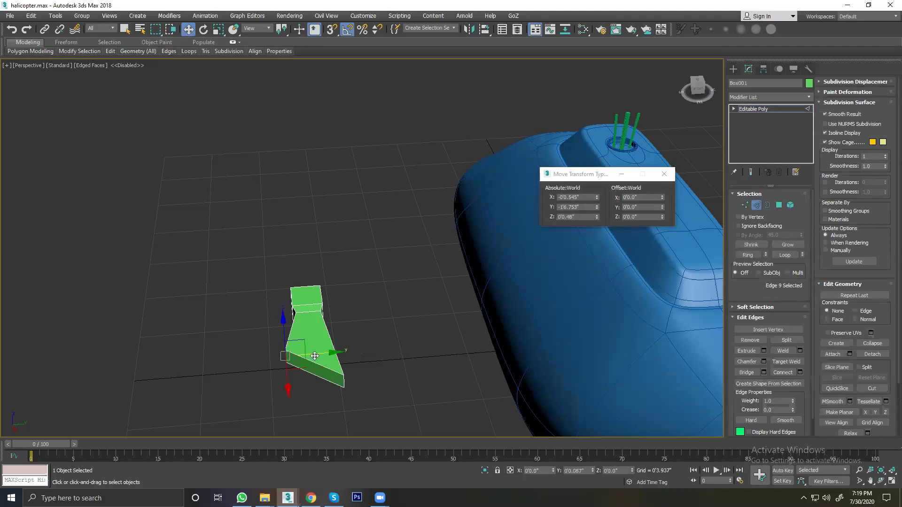
{"action": "left_click_drag", "start_coordinate": [322, 356], "coordinate": [329, 356]}
{"action": "mouse_move", "coordinate": [328, 356]}
{"action": "middle_mouse_down", "text": "alt"}
{"action": "mouse_move", "coordinate": [426, 379]}
{"action": "mouse_move", "coordinate": [388, 346]}
{"action": "mouse_move", "coordinate": [529, 318]}
{"action": "middle_mouse_up", "text": "alt"}
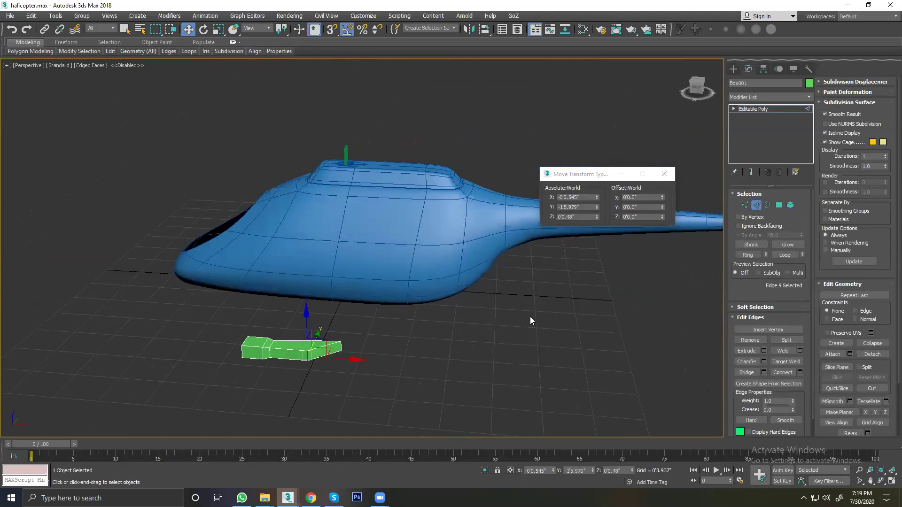
{"action": "left_click", "coordinate": [756, 205]}
{"action": "left_click", "coordinate": [374, 371]}
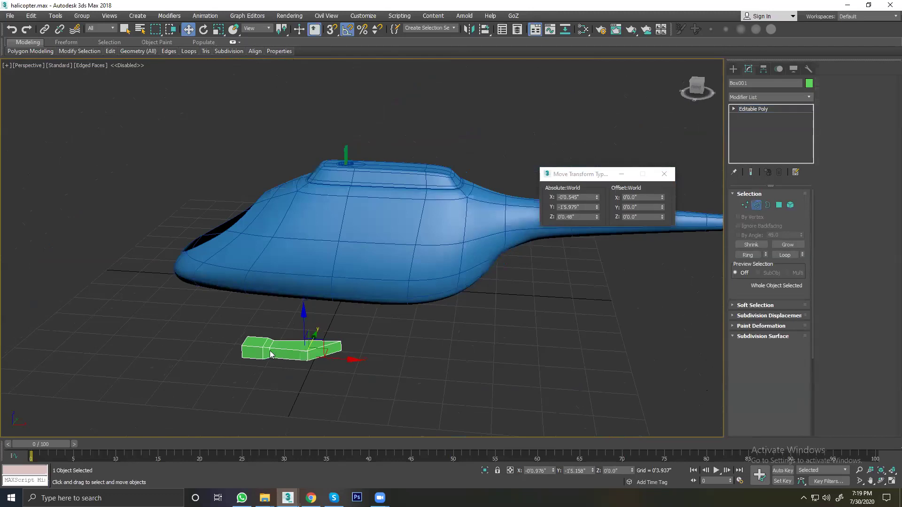
Step: Shift-rotate the green blade 180° to start a copy
{"action": "left_click", "coordinate": [269, 351]}
{"action": "mouse_move", "coordinate": [269, 353]}
{"action": "middle_mouse_down", "text": "alt"}
{"action": "mouse_move", "coordinate": [319, 363]}
{"action": "mouse_move", "coordinate": [325, 349]}
{"action": "middle_mouse_up", "text": "alt"}
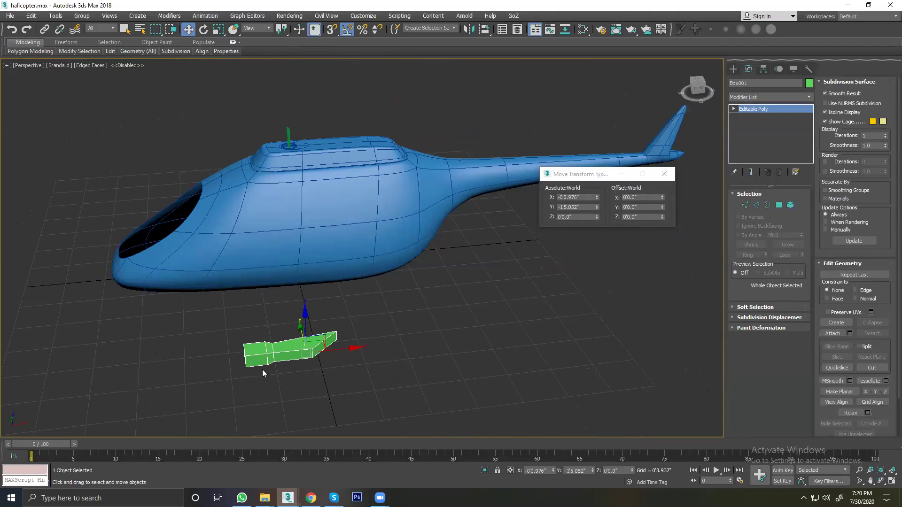
{"action": "scroll", "coordinate": [255, 367], "scroll_direction": "up", "scroll_amount": 3}
{"action": "middle_click_drag", "start_coordinate": [255, 367], "coordinate": [346, 335]}
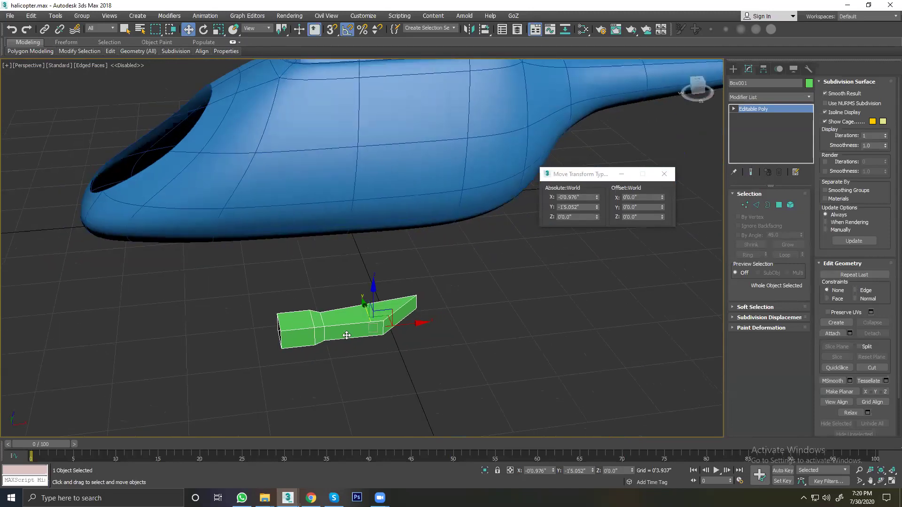
{"action": "right_click", "coordinate": [359, 333]}
{"action": "left_click", "coordinate": [372, 346]}
{"action": "left_click_drag", "start_coordinate": [397, 349], "coordinate": [308, 353], "text": "shift"}
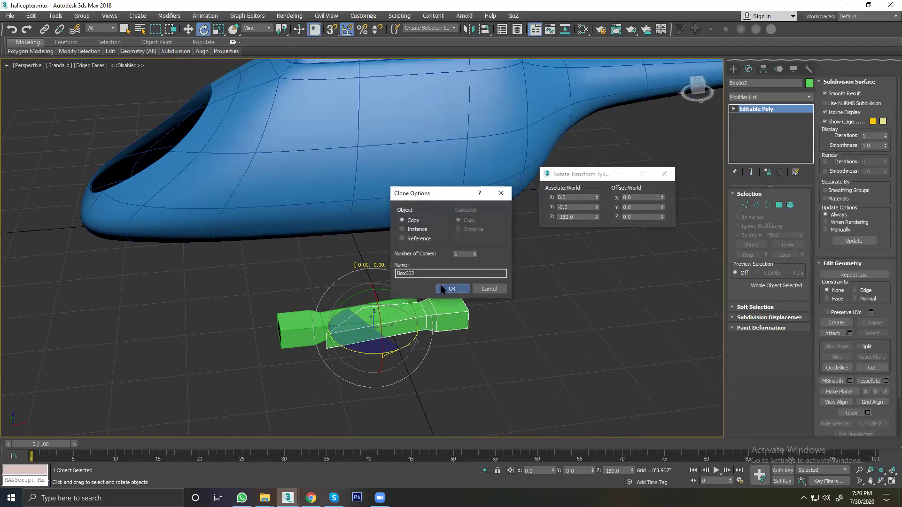
Step: Confirm the rotated copy Box002, move it left and vertex-snap its end against Box001
{"action": "left_click", "coordinate": [441, 288]}
{"action": "right_click", "coordinate": [443, 287]}
{"action": "left_click", "coordinate": [447, 297]}
{"action": "left_click_drag", "start_coordinate": [406, 323], "coordinate": [217, 328]}
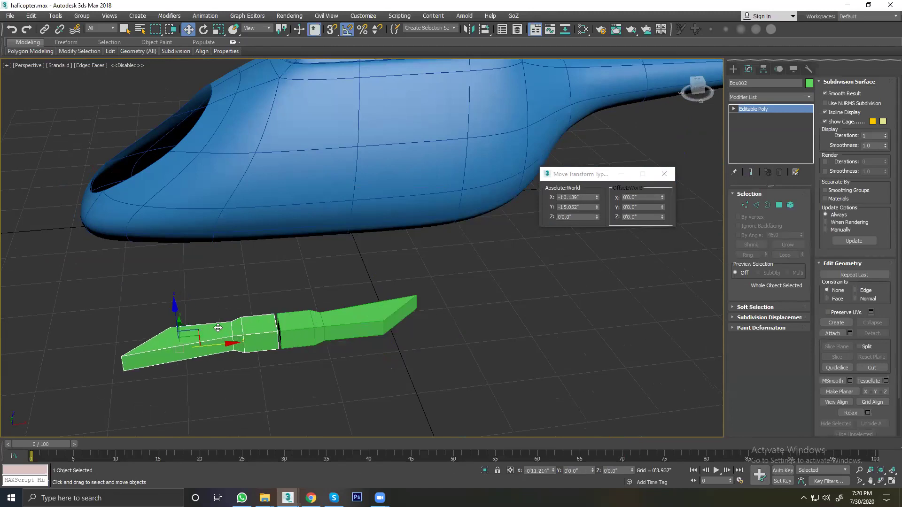
{"action": "mouse_move", "coordinate": [217, 328]}
{"action": "middle_mouse_down", "text": "alt"}
{"action": "mouse_move", "coordinate": [276, 371]}
{"action": "mouse_move", "coordinate": [211, 348]}
{"action": "mouse_move", "coordinate": [220, 335]}
{"action": "mouse_move", "coordinate": [274, 352]}
{"action": "middle_mouse_up", "text": "alt"}
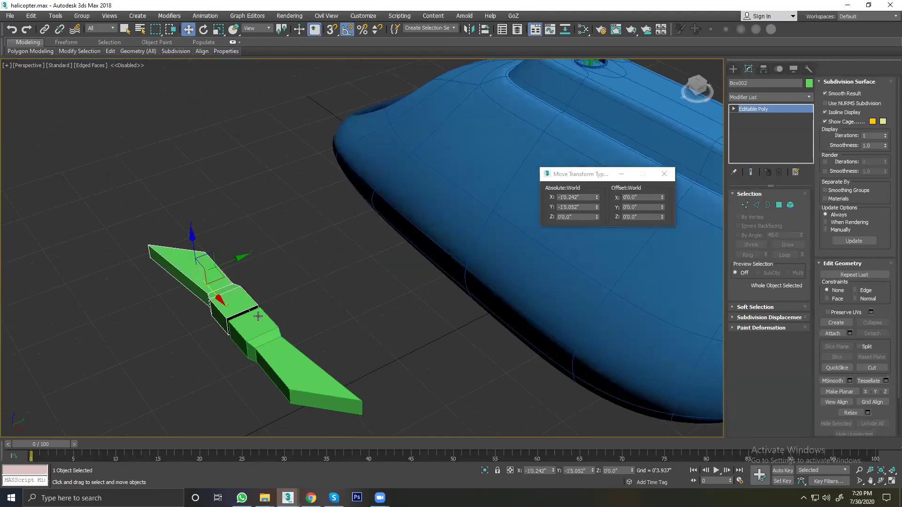
{"action": "scroll", "coordinate": [241, 314], "scroll_direction": "up", "scroll_amount": 3}
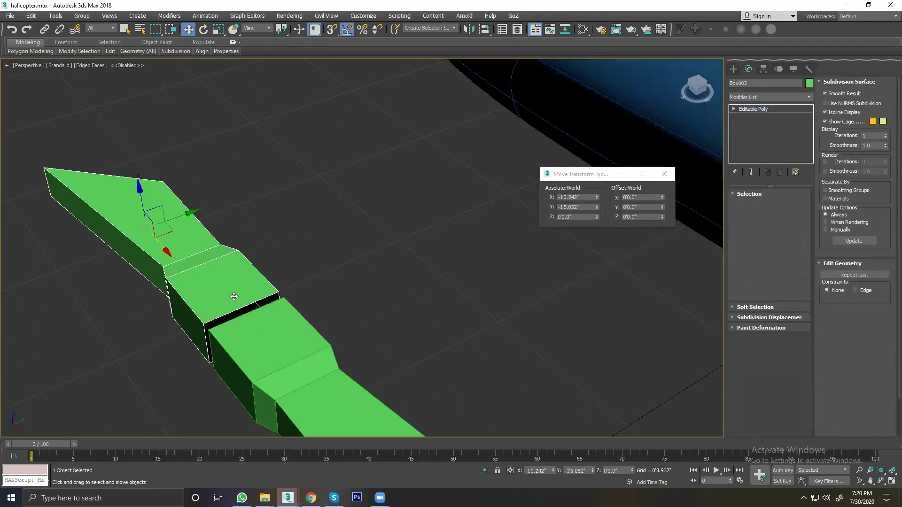
{"action": "key", "text": "s"}
{"action": "left_click_drag", "start_coordinate": [203, 324], "coordinate": [208, 331]}
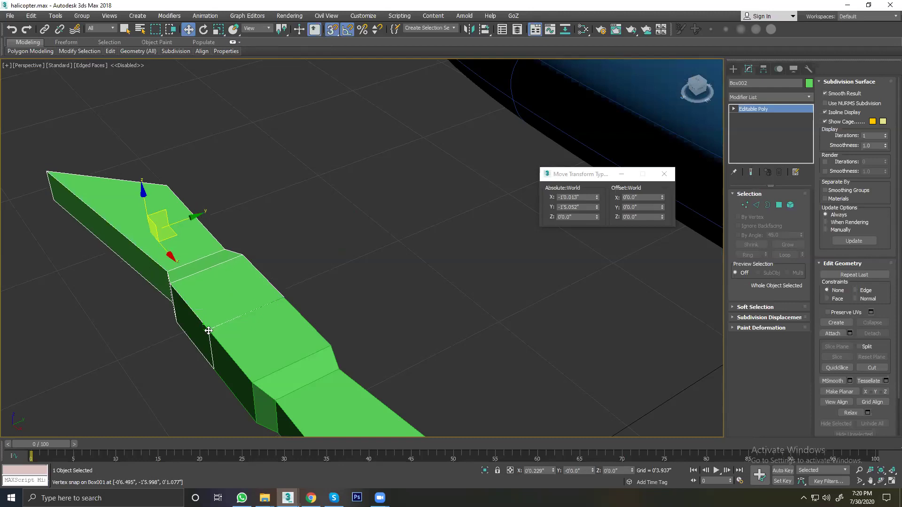
Step: Attach Box002 to Box001 and weld the eight seam vertices into four
{"action": "left_click", "coordinate": [259, 309]}
{"action": "right_click", "coordinate": [260, 324]}
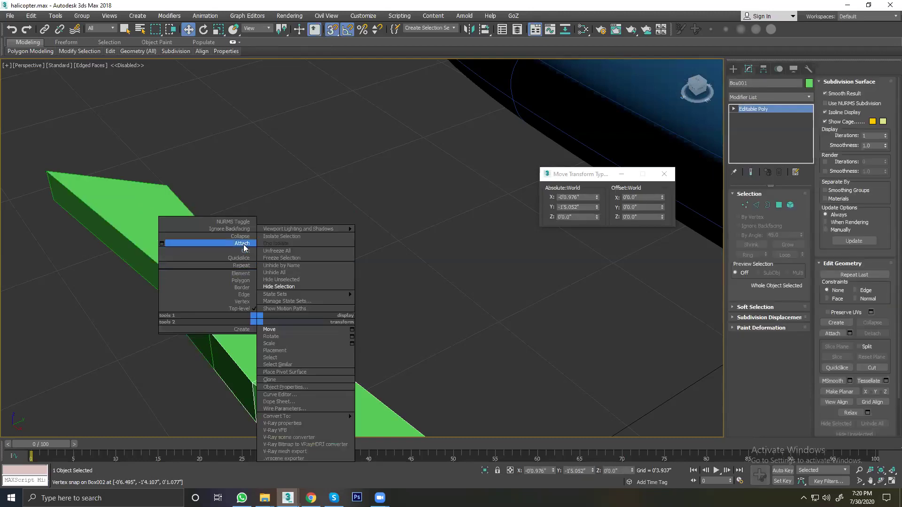
{"action": "left_click", "coordinate": [207, 250]}
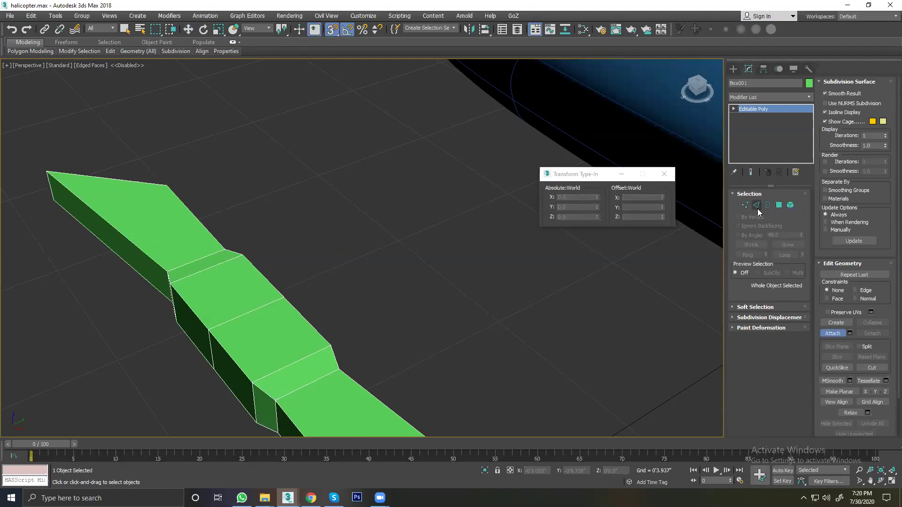
{"action": "key", "text": "1"}
{"action": "key", "text": "w"}
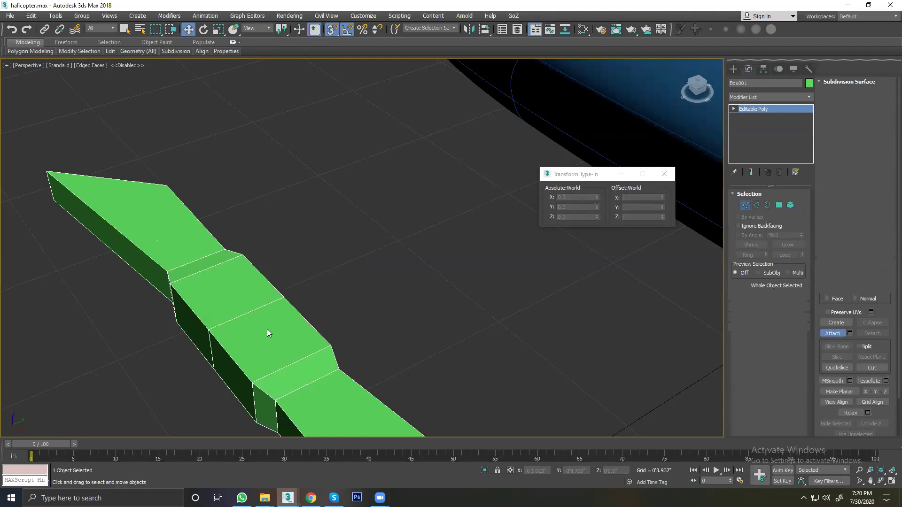
{"action": "scroll", "coordinate": [266, 328], "scroll_direction": "down", "scroll_amount": 3}
{"action": "middle_click_drag", "start_coordinate": [267, 329], "coordinate": [239, 249], "text": "alt"}
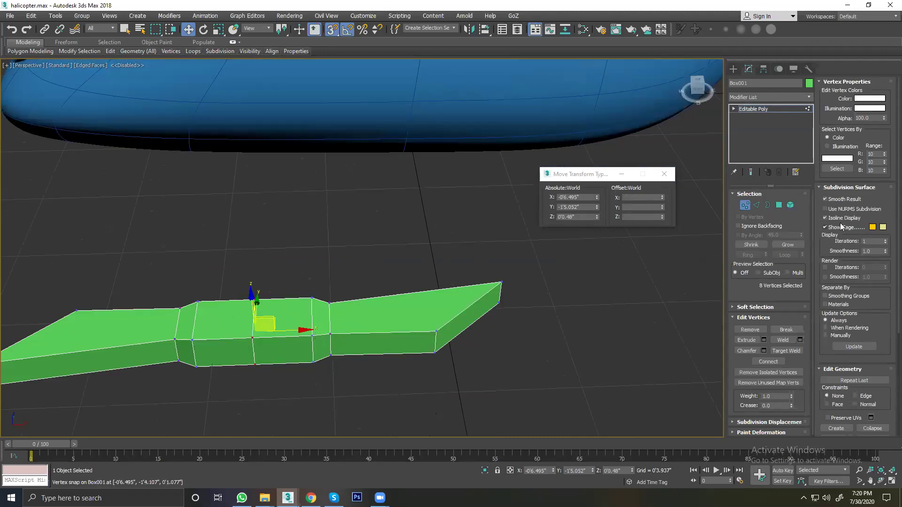
{"action": "left_click", "coordinate": [782, 340]}
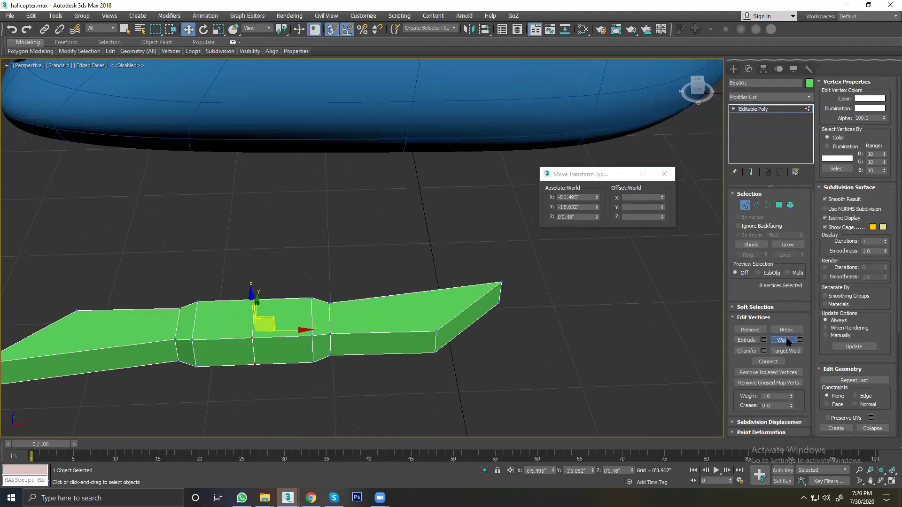
Step: Check the seam edge loop, then orbit to view the whole rotor and helicopter
{"action": "left_click", "coordinate": [756, 205]}
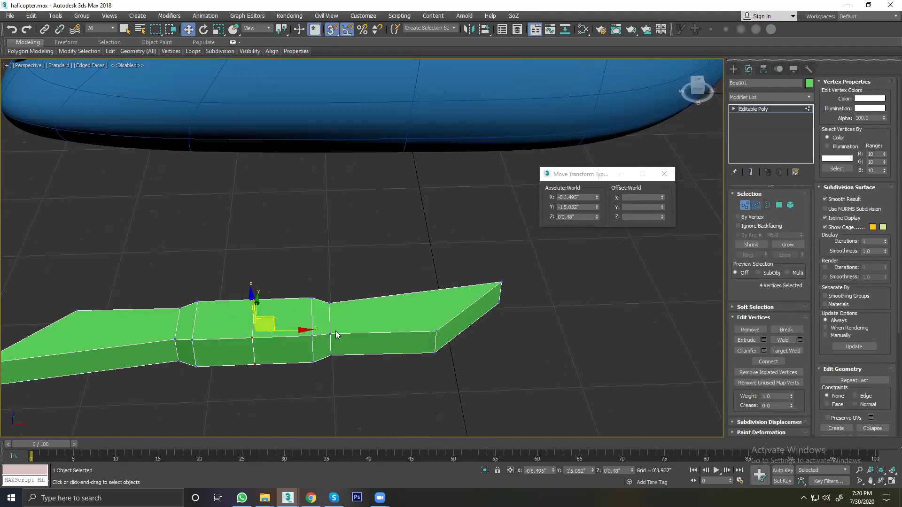
{"action": "double_click", "coordinate": [254, 347]}
{"action": "key", "text": "ctrl+d"}
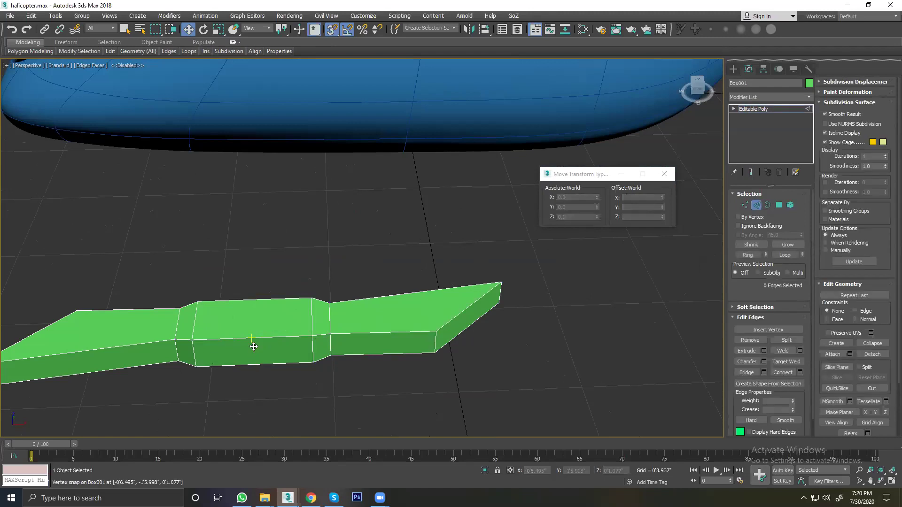
{"action": "mouse_move", "coordinate": [258, 351]}
{"action": "middle_mouse_down", "text": "alt"}
{"action": "mouse_move", "coordinate": [320, 269]}
{"action": "mouse_move", "coordinate": [452, 263]}
{"action": "middle_mouse_up", "text": "alt"}
{"action": "scroll", "coordinate": [383, 307], "scroll_direction": "down", "scroll_amount": 5}
{"action": "mouse_move", "coordinate": [332, 316]}
{"action": "middle_mouse_down", "text": "alt"}
{"action": "mouse_move", "coordinate": [262, 388]}
{"action": "mouse_move", "coordinate": [385, 305]}
{"action": "middle_mouse_up", "text": "alt"}
{"action": "scroll", "coordinate": [385, 304], "scroll_direction": "up", "scroll_amount": 3}
{"action": "right_click", "coordinate": [384, 303]}
{"action": "left_click", "coordinate": [397, 314]}
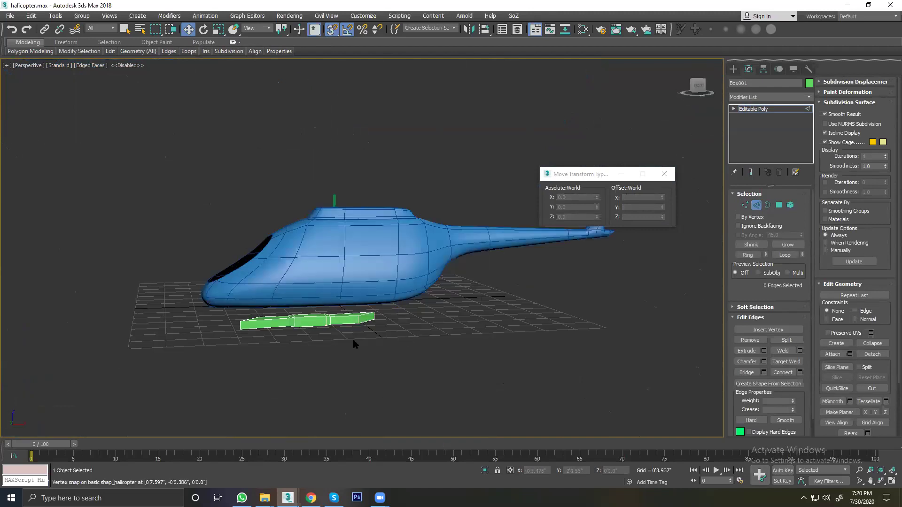
Step: Turn off snapping, orbit above the helicopter, and undo an accidental rotor edge stretch
{"action": "key", "text": "s"}
{"action": "scroll", "coordinate": [331, 310], "scroll_direction": "down", "scroll_amount": 3}
{"action": "middle_click_drag", "start_coordinate": [331, 310], "coordinate": [308, 337], "text": "alt"}
{"action": "left_click", "coordinate": [320, 315]}
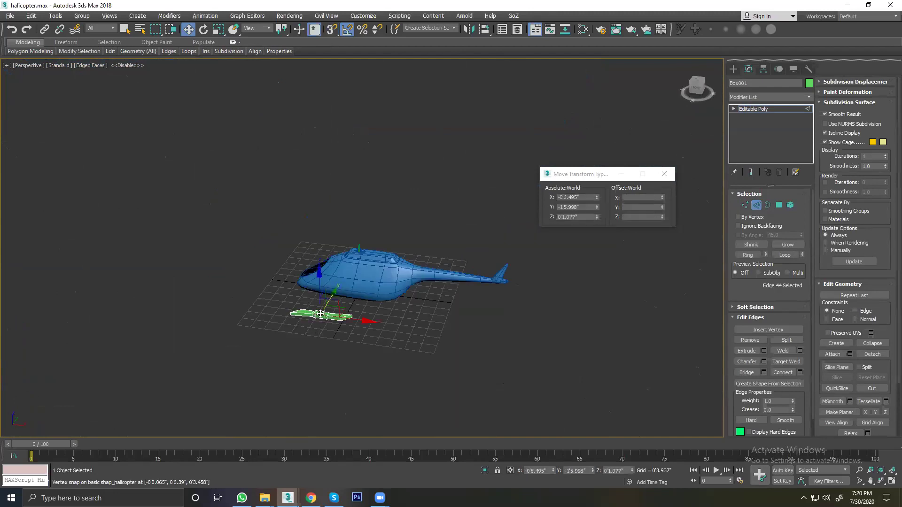
{"action": "left_click_drag", "start_coordinate": [324, 289], "coordinate": [324, 221]}
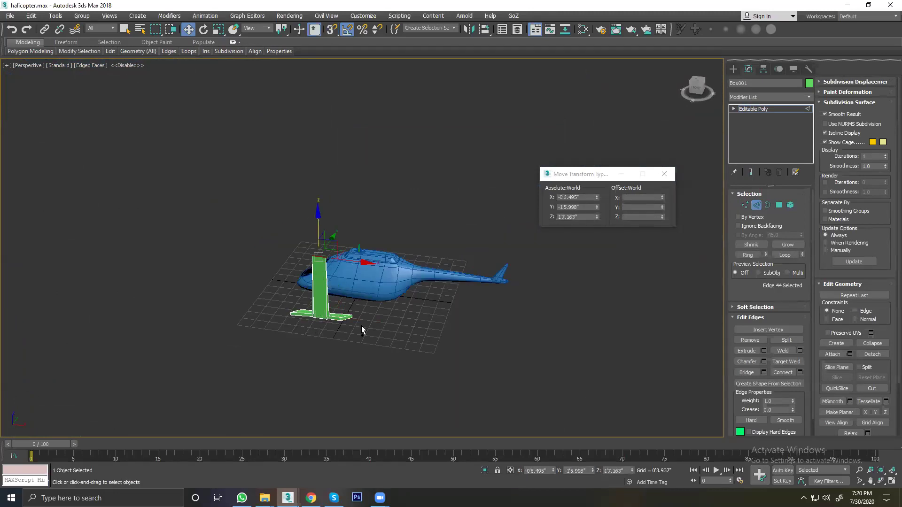
{"action": "key", "text": "ctrl+z"}
{"action": "left_click", "coordinate": [500, 151]}
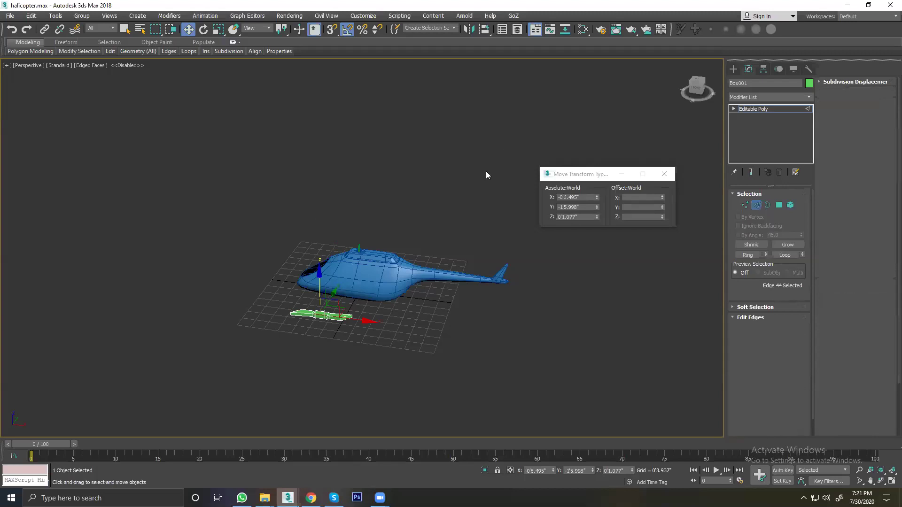
Step: Move the whole rotor over the helicopter body and lower it toward the roof
{"action": "left_click", "coordinate": [321, 320]}
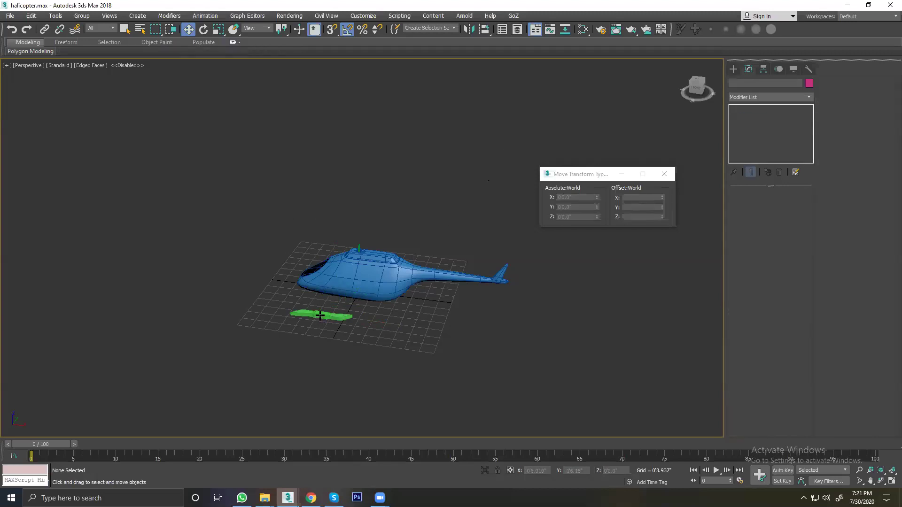
{"action": "left_click_drag", "start_coordinate": [334, 284], "coordinate": [335, 223]}
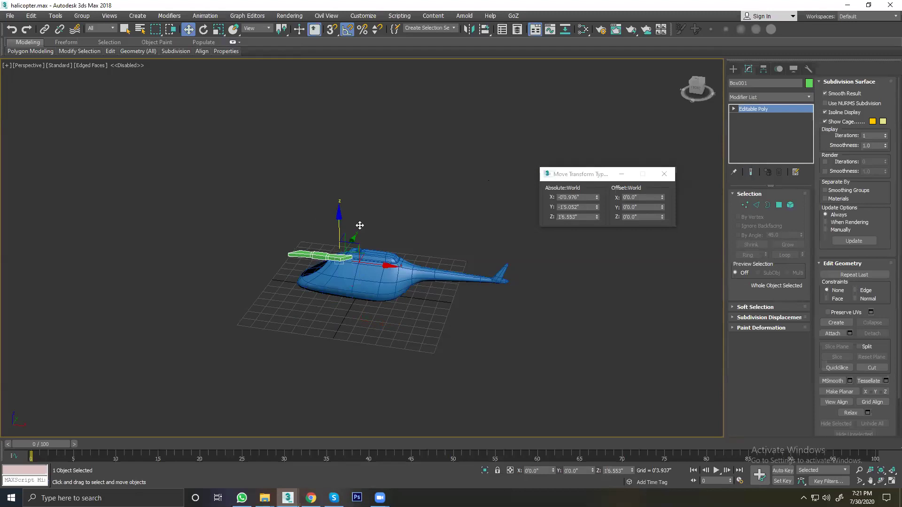
{"action": "mouse_move", "coordinate": [335, 223]}
{"action": "middle_mouse_down", "text": "alt"}
{"action": "mouse_move", "coordinate": [294, 294]}
{"action": "mouse_move", "coordinate": [329, 282]}
{"action": "middle_mouse_up", "text": "alt"}
{"action": "left_click_drag", "start_coordinate": [334, 286], "coordinate": [394, 320]}
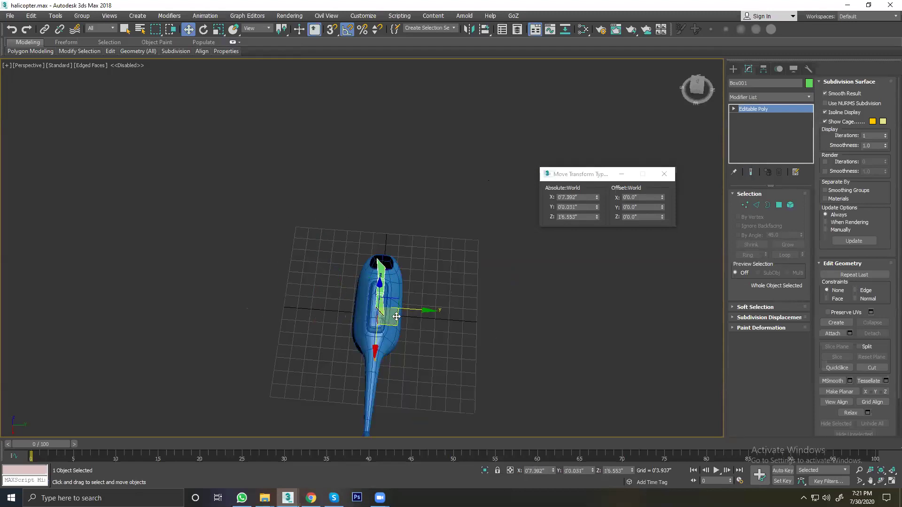
{"action": "key", "text": "f"}
{"action": "scroll", "coordinate": [366, 265], "scroll_direction": "down", "scroll_amount": 5}
{"action": "left_click_drag", "start_coordinate": [405, 177], "coordinate": [387, 209]}
Step: Back in Perspective view, uniformly scale the rotor blade down to 89%
{"action": "key", "text": "p"}
{"action": "scroll", "coordinate": [361, 227], "scroll_direction": "up", "scroll_amount": 5}
{"action": "scroll", "coordinate": [329, 249], "scroll_direction": "down", "scroll_amount": 5}
{"action": "mouse_move", "coordinate": [320, 282]}
{"action": "middle_mouse_down", "text": "alt"}
{"action": "mouse_move", "coordinate": [327, 295]}
{"action": "mouse_move", "coordinate": [371, 300]}
{"action": "middle_mouse_up", "text": "alt"}
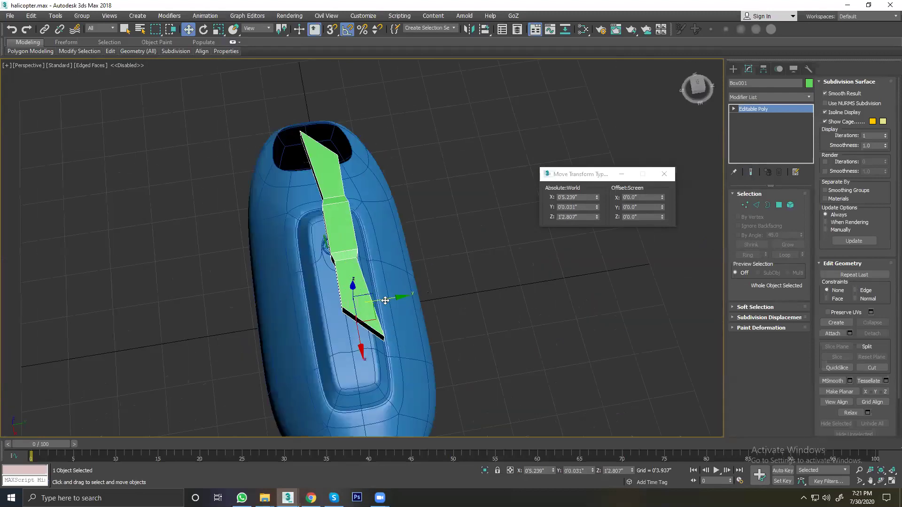
{"action": "left_click_drag", "start_coordinate": [384, 300], "coordinate": [383, 301]}
{"action": "mouse_move", "coordinate": [384, 301]}
{"action": "middle_mouse_down", "text": "alt"}
{"action": "mouse_move", "coordinate": [393, 264]}
{"action": "mouse_move", "coordinate": [379, 205]}
{"action": "middle_mouse_up", "text": "alt"}
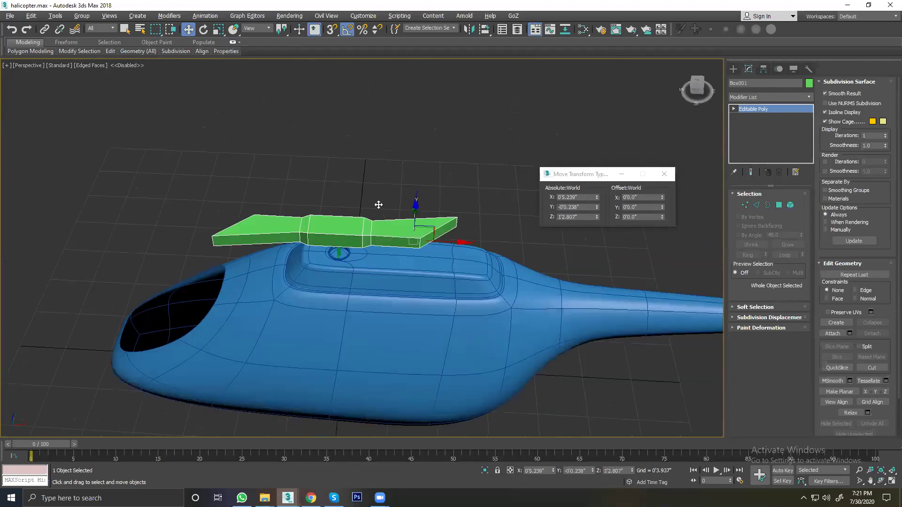
{"action": "left_click", "coordinate": [221, 31]}
{"action": "left_click_drag", "start_coordinate": [662, 197], "coordinate": [661, 252]}
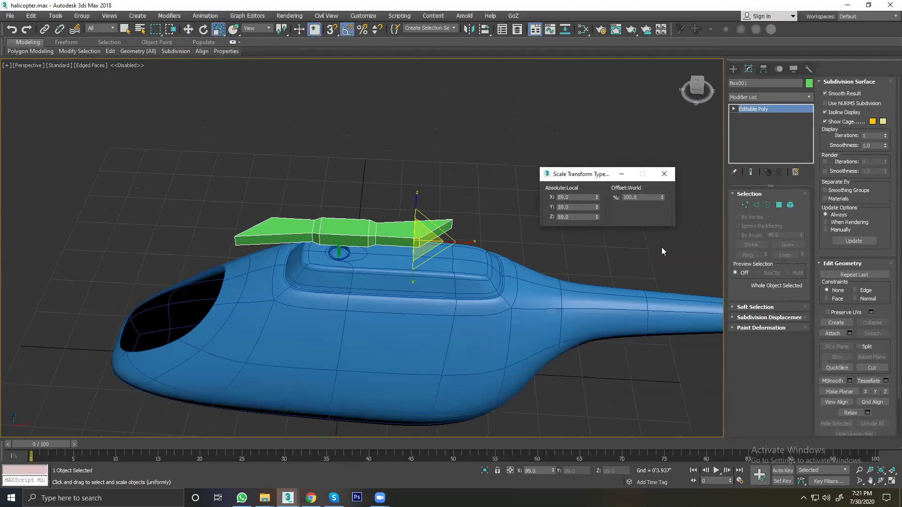
Step: Shrink the rotor blade further to about 63% and slide it left along its length
{"action": "left_click_drag", "start_coordinate": [662, 198], "coordinate": [656, 263]}
{"action": "scroll", "coordinate": [404, 217], "scroll_direction": "up", "scroll_amount": 2}
{"action": "scroll", "coordinate": [404, 217], "scroll_direction": "up", "scroll_amount": 3}
{"action": "right_click", "coordinate": [402, 217]}
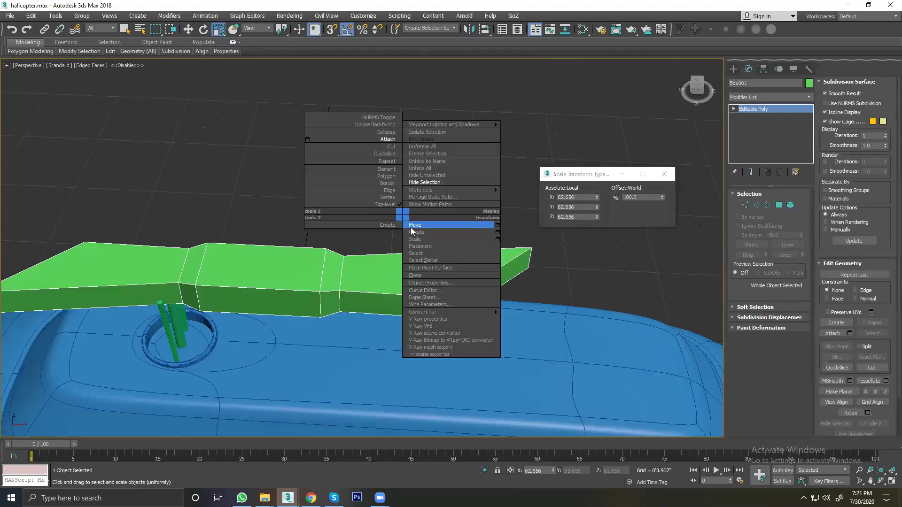
{"action": "left_click", "coordinate": [411, 225]}
{"action": "left_click_drag", "start_coordinate": [479, 301], "coordinate": [390, 299]}
{"action": "middle_click_drag", "start_coordinate": [389, 299], "coordinate": [339, 260], "text": "alt"}
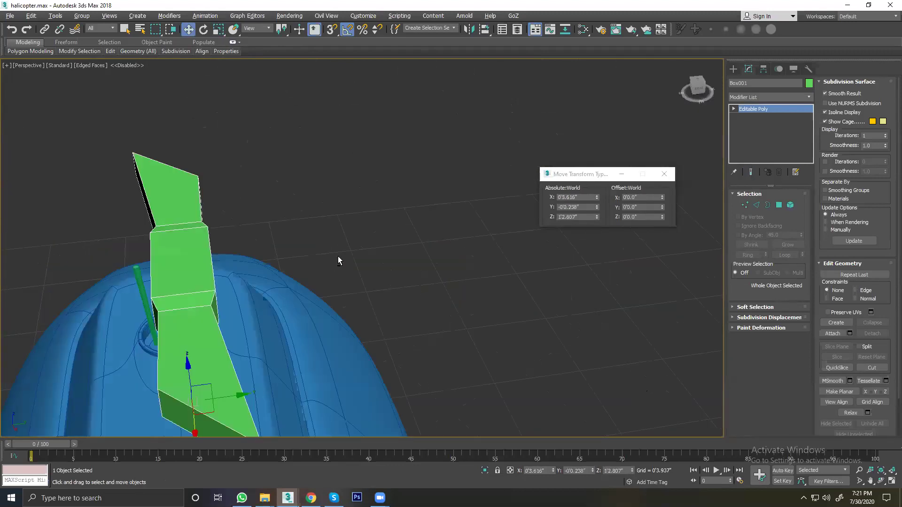
Step: In Polygon mode, select the blade's top polygons and lower them on Z to flatten it
{"action": "left_click", "coordinate": [778, 206]}
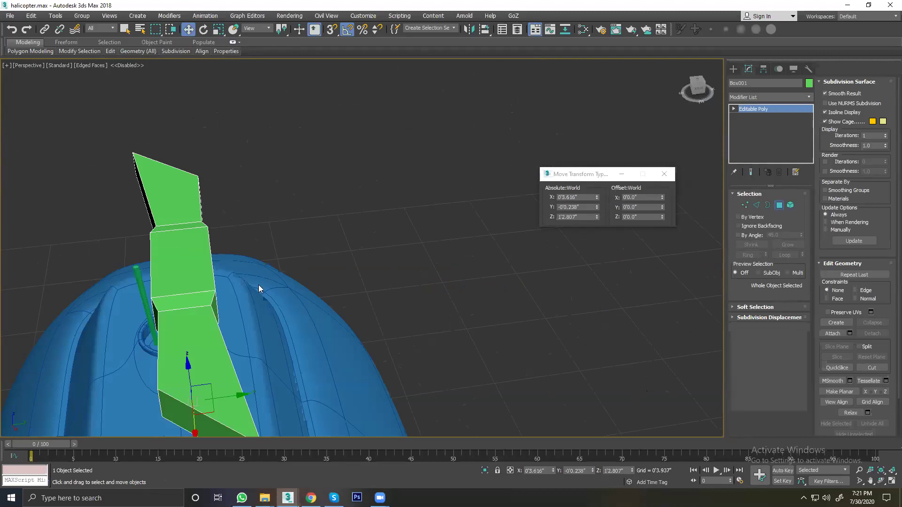
{"action": "left_click", "coordinate": [188, 272]}
{"action": "left_click", "coordinate": [183, 319], "text": "shift"}
{"action": "left_click", "coordinate": [180, 178], "text": "ctrl"}
{"action": "left_click", "coordinate": [178, 224], "text": "ctrl"}
{"action": "mouse_move", "coordinate": [177, 224]}
{"action": "middle_mouse_down", "text": "alt"}
{"action": "mouse_move", "coordinate": [190, 232]}
{"action": "mouse_move", "coordinate": [182, 223]}
{"action": "middle_mouse_up", "text": "alt"}
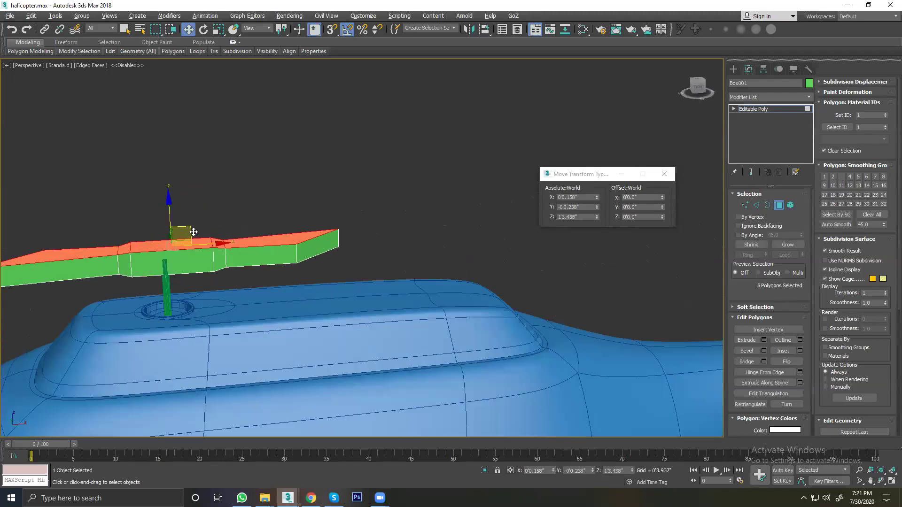
{"action": "left_click_drag", "start_coordinate": [171, 208], "coordinate": [173, 225]}
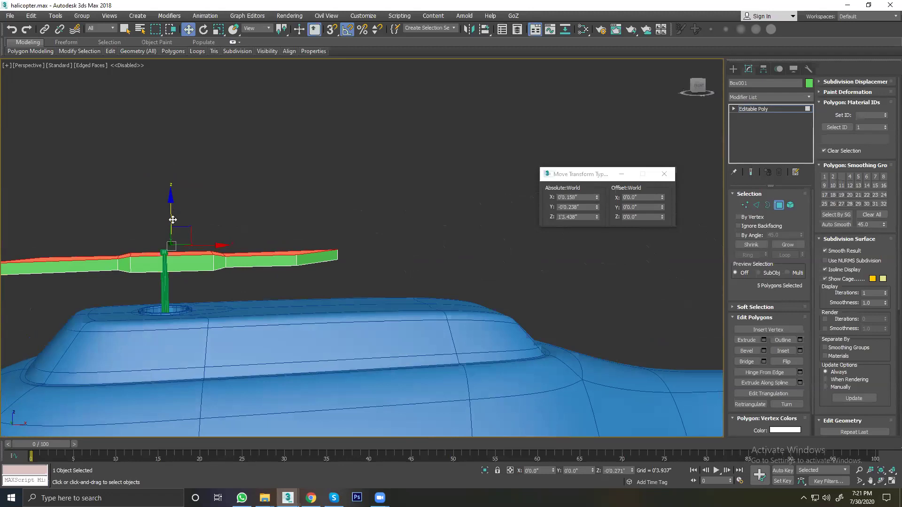
{"action": "mouse_move", "coordinate": [174, 225]}
{"action": "middle_mouse_down", "text": "alt"}
{"action": "mouse_move", "coordinate": [180, 251]}
{"action": "mouse_move", "coordinate": [142, 266]}
{"action": "middle_mouse_up", "text": "alt"}
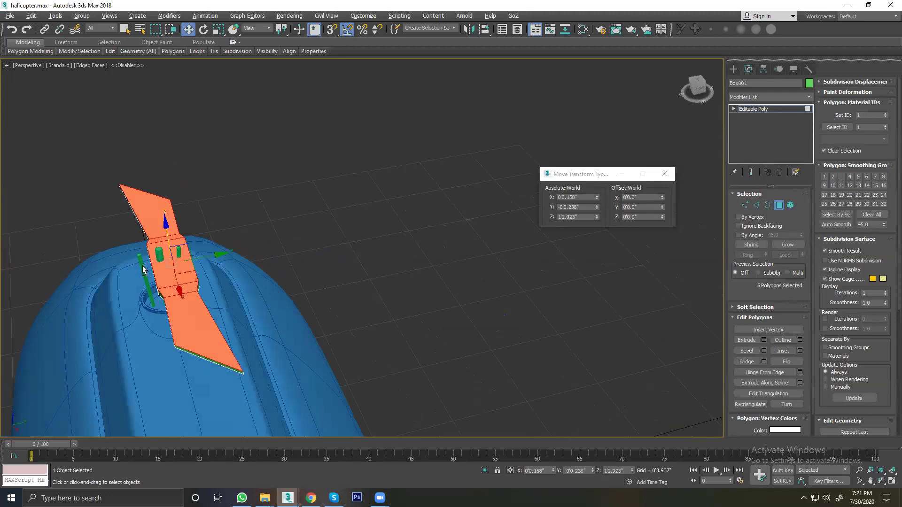
{"action": "left_click_drag", "start_coordinate": [167, 233], "coordinate": [167, 229]}
{"action": "mouse_move", "coordinate": [241, 245]}
{"action": "middle_mouse_down", "text": "alt"}
{"action": "mouse_move", "coordinate": [315, 248]}
{"action": "mouse_move", "coordinate": [210, 247]}
{"action": "middle_mouse_up", "text": "alt"}
{"action": "left_click", "coordinate": [325, 244]}
Step: Back at object level, move the blade over the body toward the mast
{"action": "left_click", "coordinate": [779, 206]}
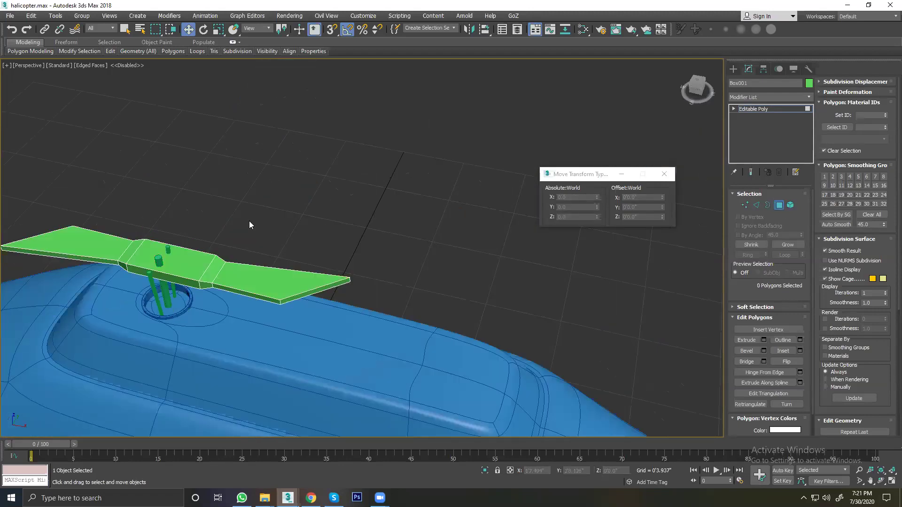
{"action": "left_click", "coordinate": [194, 263]}
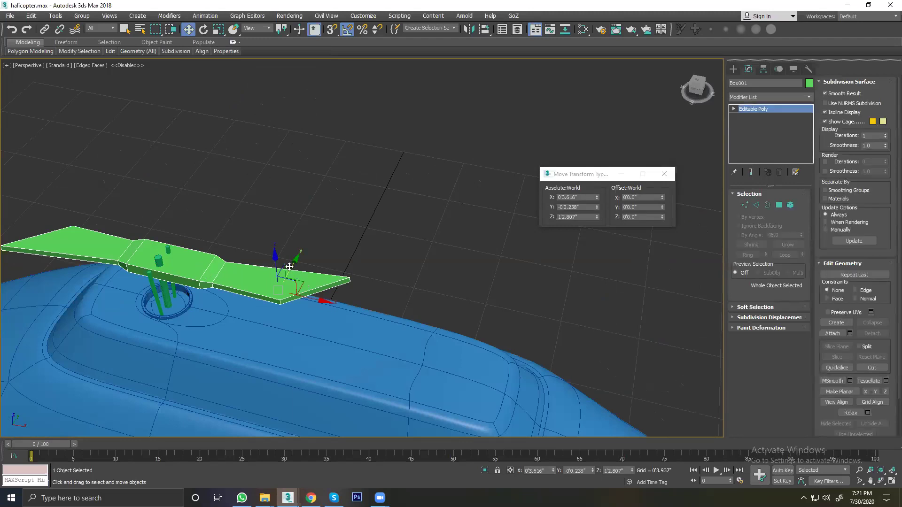
{"action": "left_click_drag", "start_coordinate": [298, 255], "coordinate": [288, 227]}
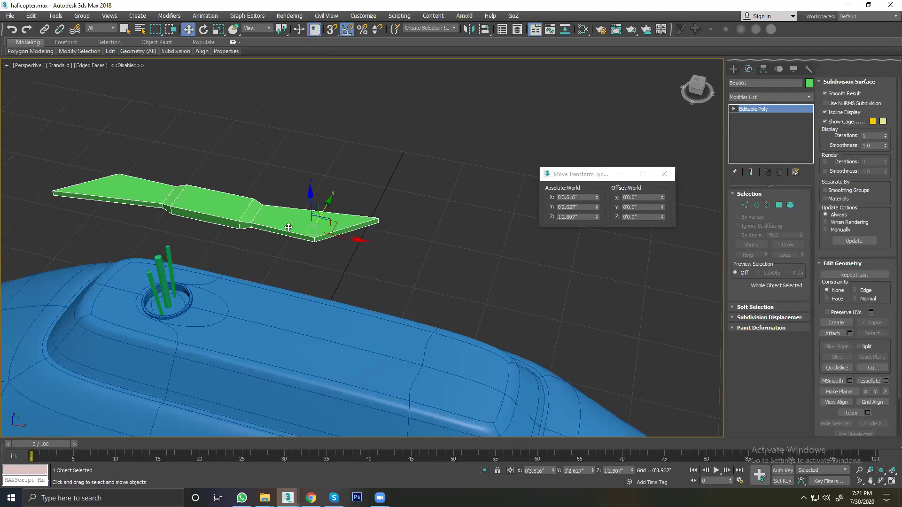
{"action": "left_click_drag", "start_coordinate": [326, 233], "coordinate": [240, 212]}
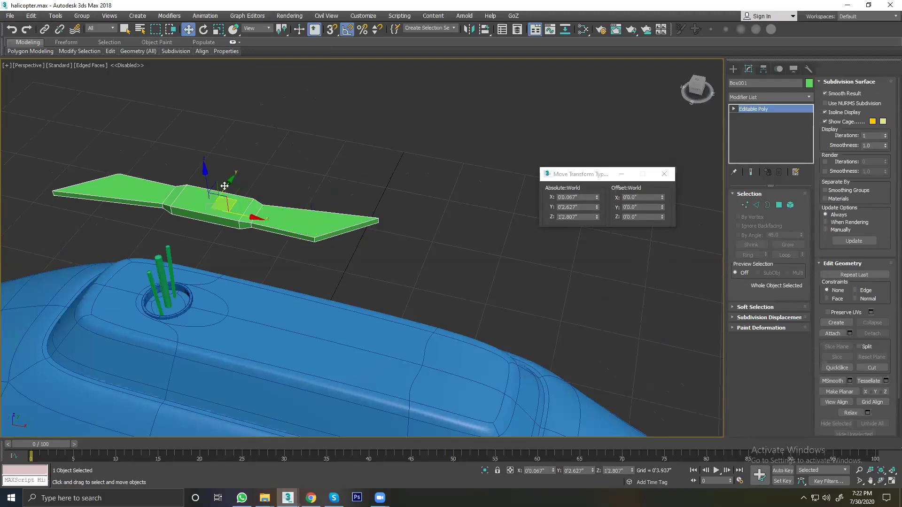
{"action": "left_click_drag", "start_coordinate": [241, 213], "coordinate": [227, 182]}
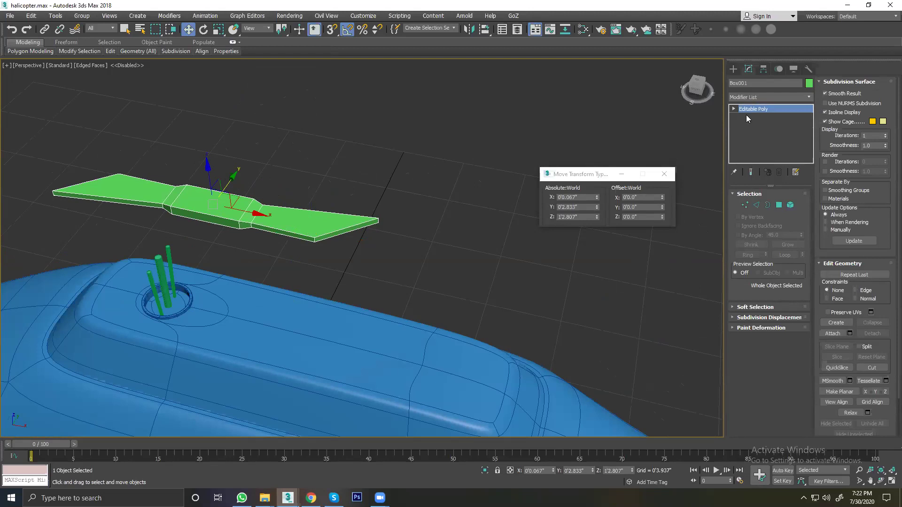
Step: Centre the rotor blade's pivot on the object with Affect Pivot Only
{"action": "left_click", "coordinate": [759, 70]}
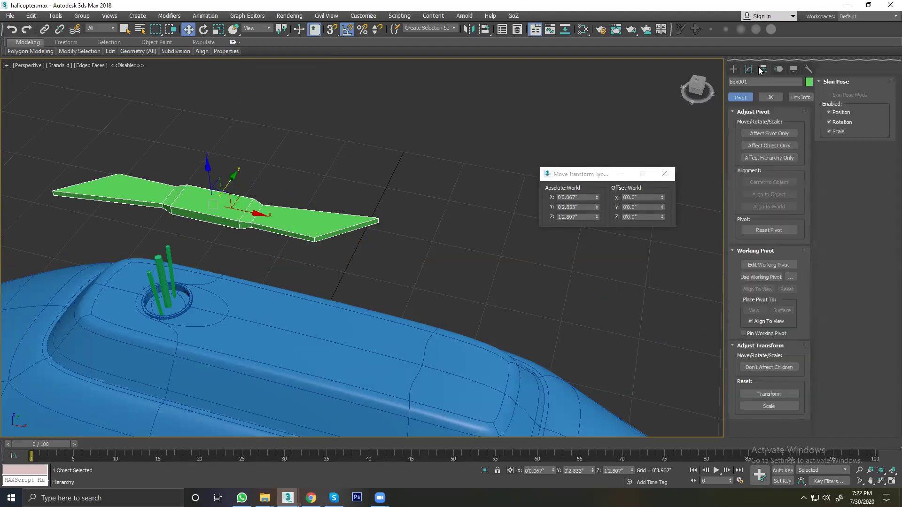
{"action": "left_click", "coordinate": [761, 135]}
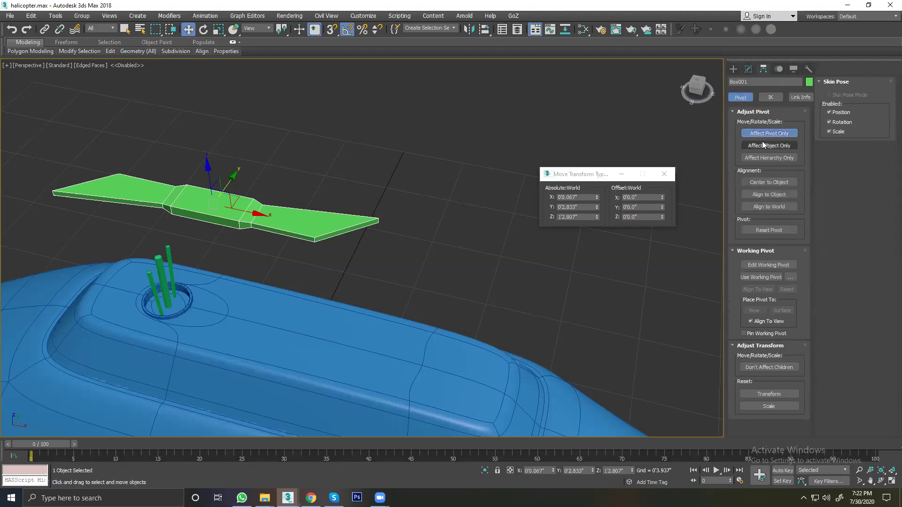
{"action": "left_click", "coordinate": [775, 183]}
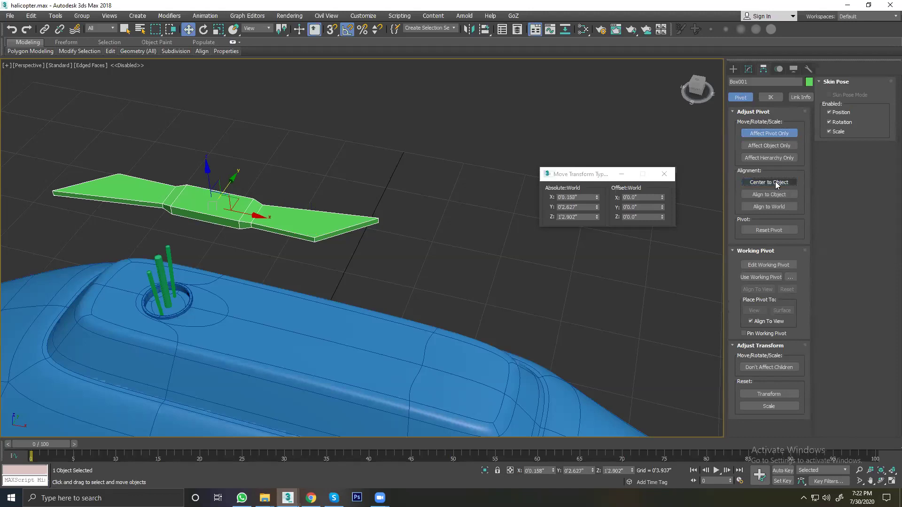
{"action": "left_click", "coordinate": [740, 99]}
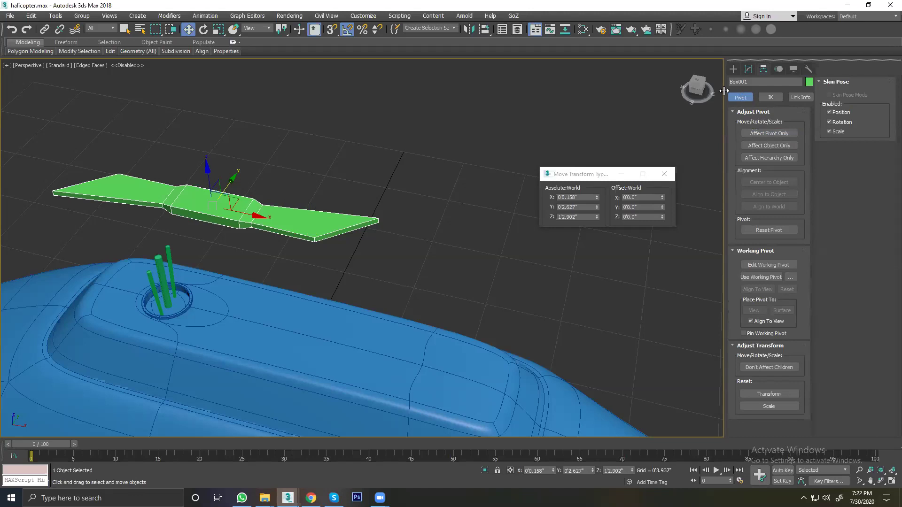
Step: Move the rotor blade onto the Cylinder003 mast
{"action": "left_click", "coordinate": [160, 267]}
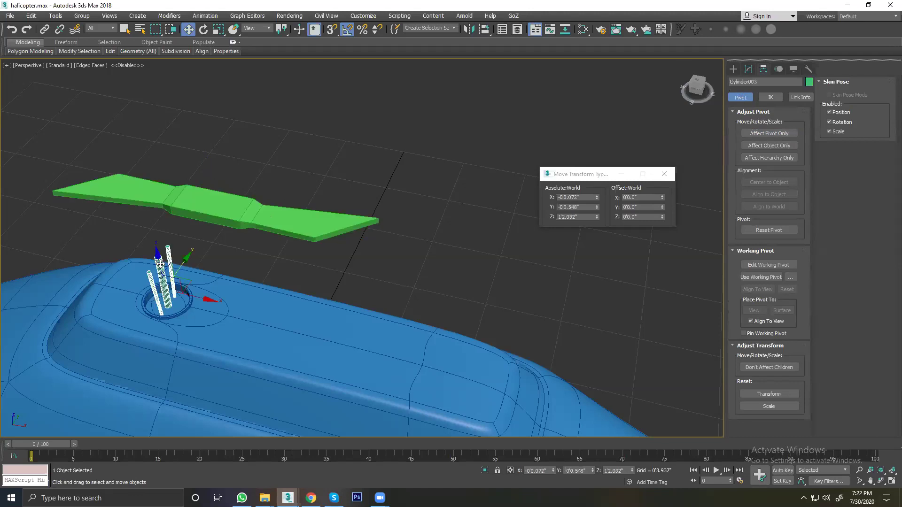
{"action": "left_click", "coordinate": [206, 217]}
{"action": "mouse_move", "coordinate": [206, 217]}
{"action": "left_mouse_down"}
{"action": "mouse_move", "coordinate": [159, 258]}
{"action": "mouse_move", "coordinate": [151, 227]}
{"action": "left_mouse_up"}
{"action": "left_click", "coordinate": [228, 214]}
{"action": "left_click", "coordinate": [159, 261]}
{"action": "middle_click_drag", "start_coordinate": [152, 228], "coordinate": [177, 226], "text": "alt"}
{"action": "scroll", "coordinate": [146, 277], "scroll_direction": "up", "scroll_amount": 3}
Step: Raise the blade on Z so it sits on top of the mast
{"action": "left_click", "coordinate": [162, 266]}
{"action": "mouse_move", "coordinate": [162, 266]}
{"action": "middle_mouse_down", "text": "alt"}
{"action": "mouse_move", "coordinate": [194, 286]}
{"action": "mouse_move", "coordinate": [73, 291]}
{"action": "mouse_move", "coordinate": [179, 334]}
{"action": "mouse_move", "coordinate": [319, 266]}
{"action": "middle_mouse_up", "text": "alt"}
{"action": "scroll", "coordinate": [227, 326], "scroll_direction": "up", "scroll_amount": 3}
{"action": "left_click", "coordinate": [228, 326]}
{"action": "mouse_move", "coordinate": [229, 327]}
{"action": "middle_mouse_down", "text": "alt"}
{"action": "mouse_move", "coordinate": [227, 338]}
{"action": "mouse_move", "coordinate": [267, 298]}
{"action": "mouse_move", "coordinate": [266, 322]}
{"action": "middle_mouse_up", "text": "alt"}
{"action": "left_click_drag", "start_coordinate": [109, 175], "coordinate": [115, 128]}
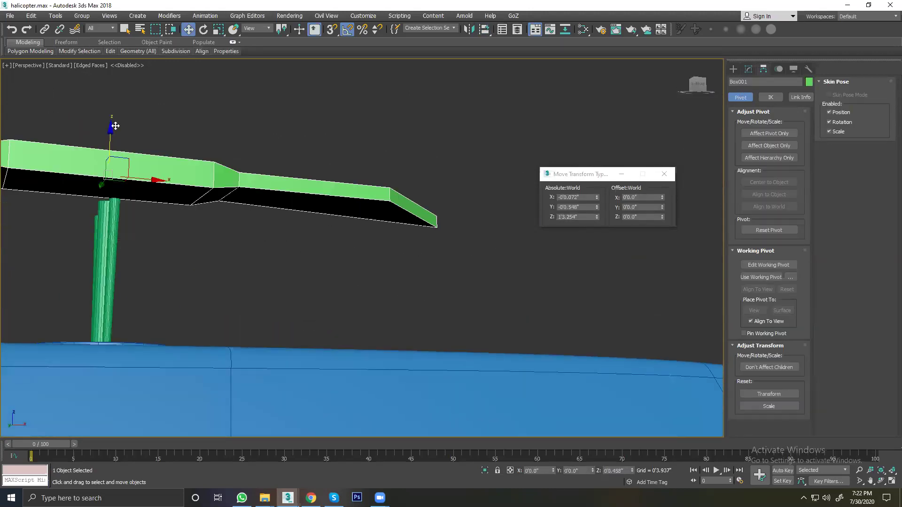
{"action": "middle_click_drag", "start_coordinate": [155, 210], "coordinate": [226, 259], "text": "alt"}
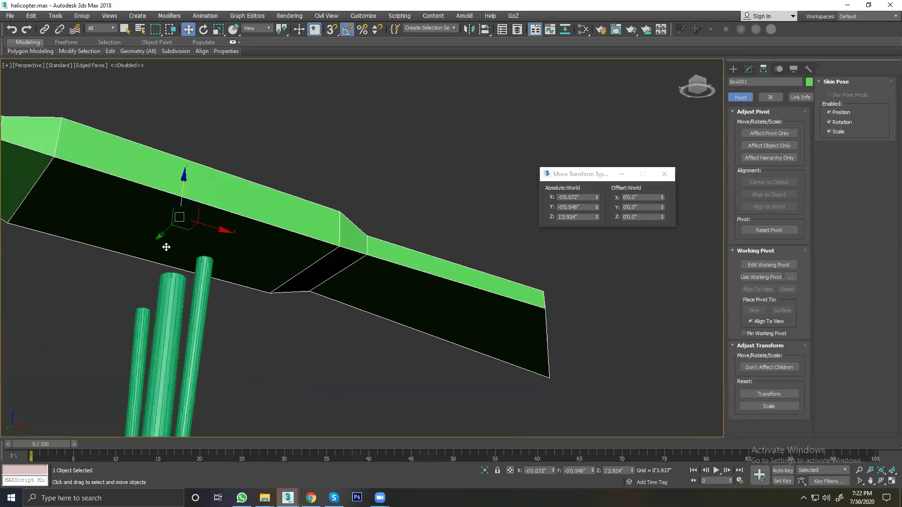
{"action": "scroll", "coordinate": [224, 266], "scroll_direction": "up", "scroll_amount": 2}
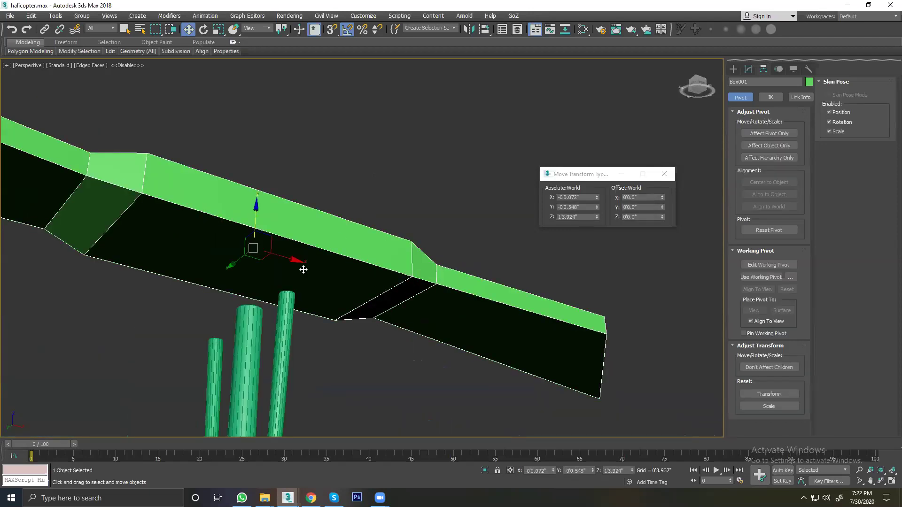
{"action": "left_click", "coordinate": [748, 69]}
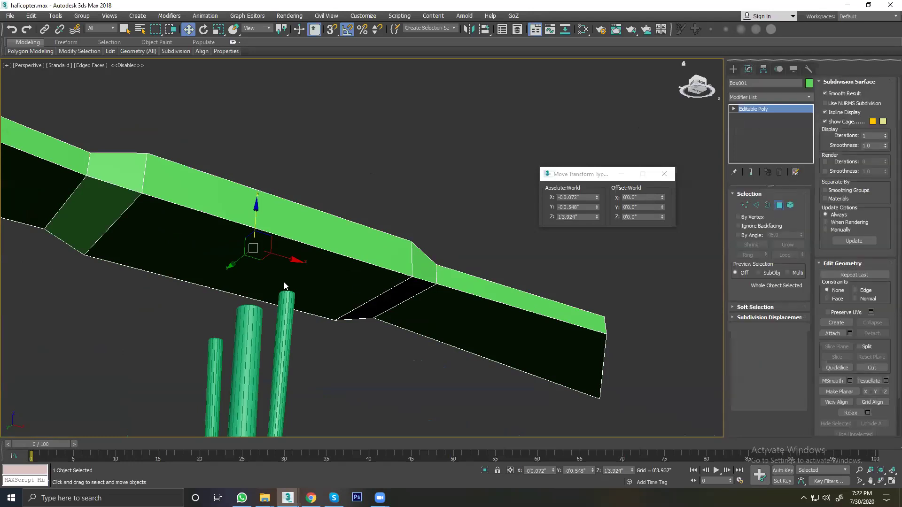
Step: Inset the centre polygon under the blade with a 0'0.182" border
{"action": "key", "text": "4"}
{"action": "left_click", "coordinate": [254, 235]}
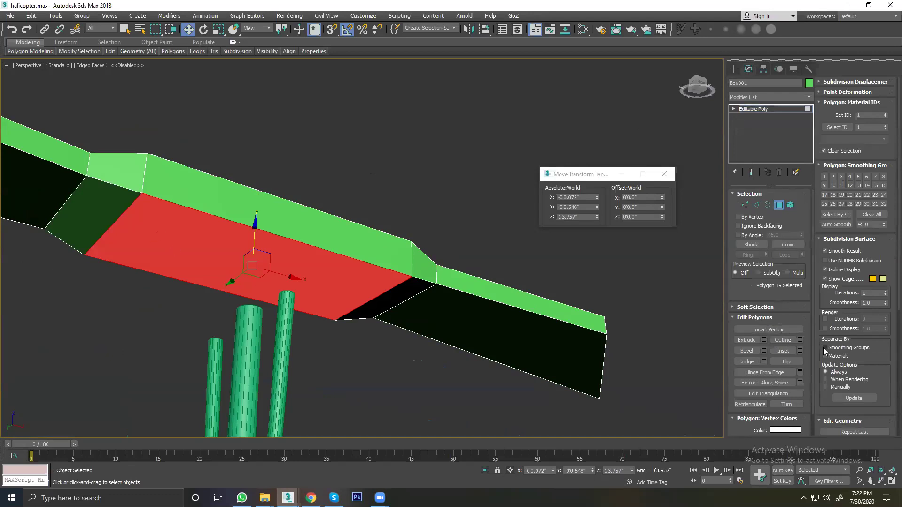
{"action": "left_click", "coordinate": [800, 351]}
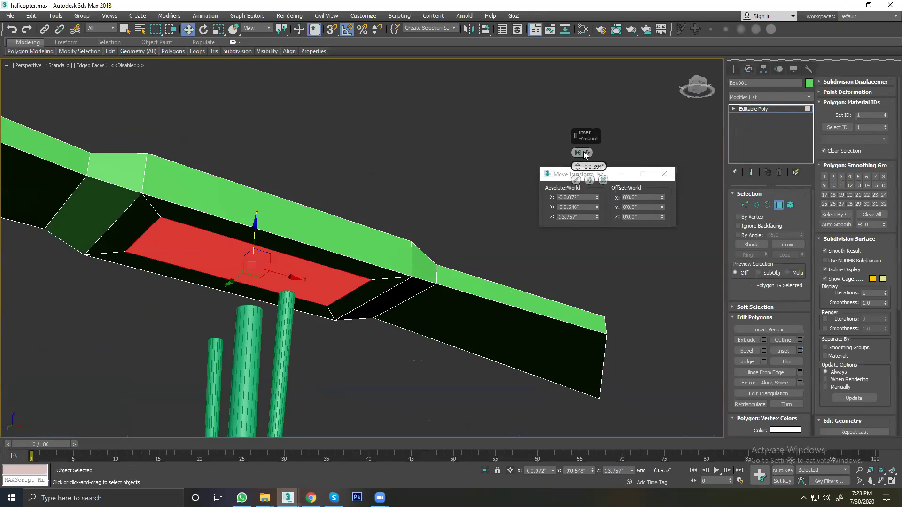
{"action": "left_click_drag", "start_coordinate": [582, 133], "coordinate": [287, 114]}
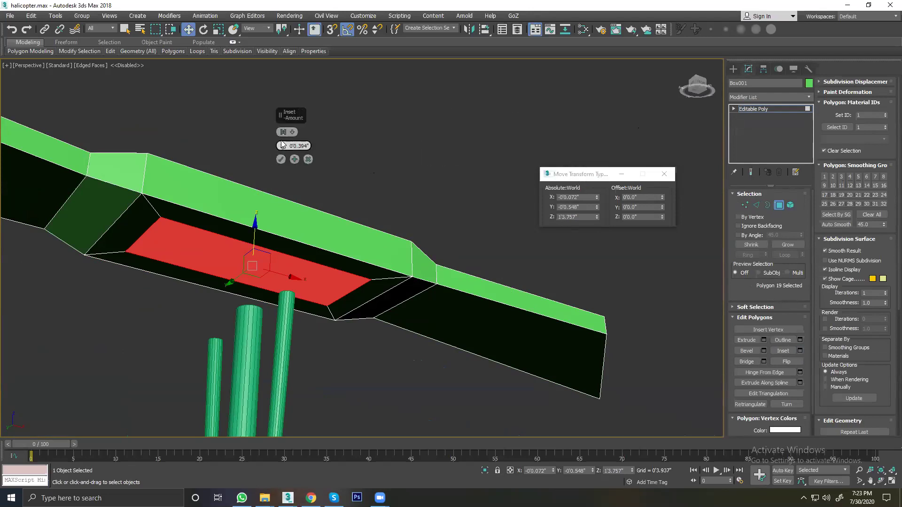
{"action": "mouse_move", "coordinate": [282, 145]}
{"action": "left_mouse_down"}
{"action": "mouse_move", "coordinate": [277, 152]}
{"action": "mouse_move", "coordinate": [279, 141]}
{"action": "left_mouse_up"}
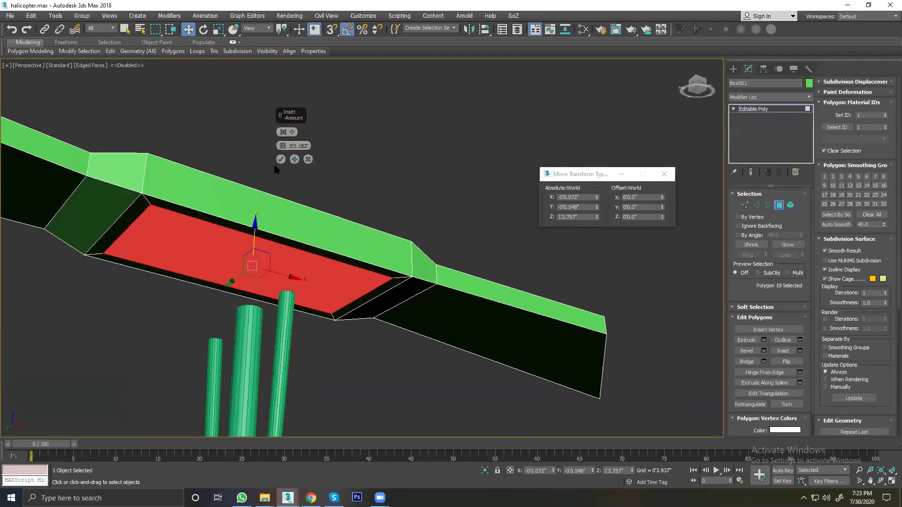
{"action": "left_click", "coordinate": [280, 160]}
Step: Extrude the inset polygon inward to form a recessed hub
{"action": "scroll", "coordinate": [211, 227], "scroll_direction": "up", "scroll_amount": 3}
{"action": "scroll", "coordinate": [212, 227], "scroll_direction": "up", "scroll_amount": 1}
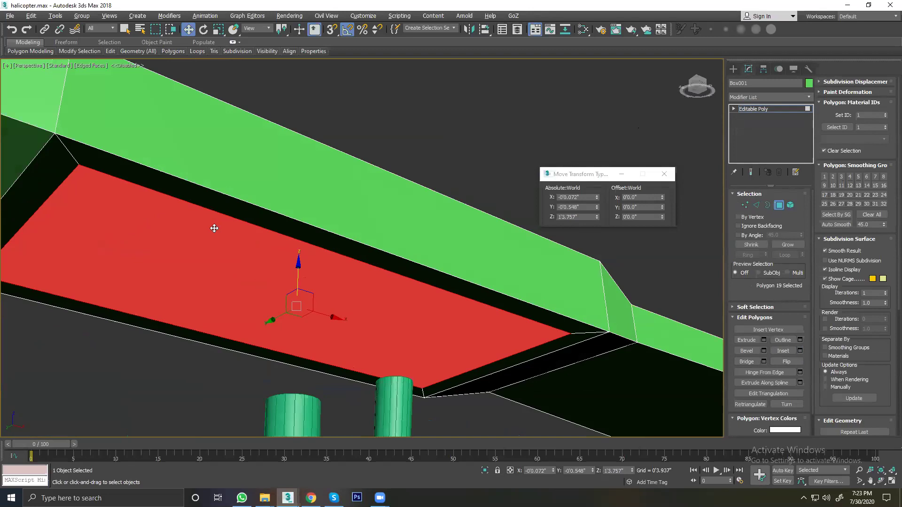
{"action": "scroll", "coordinate": [221, 224], "scroll_direction": "up", "scroll_amount": 2}
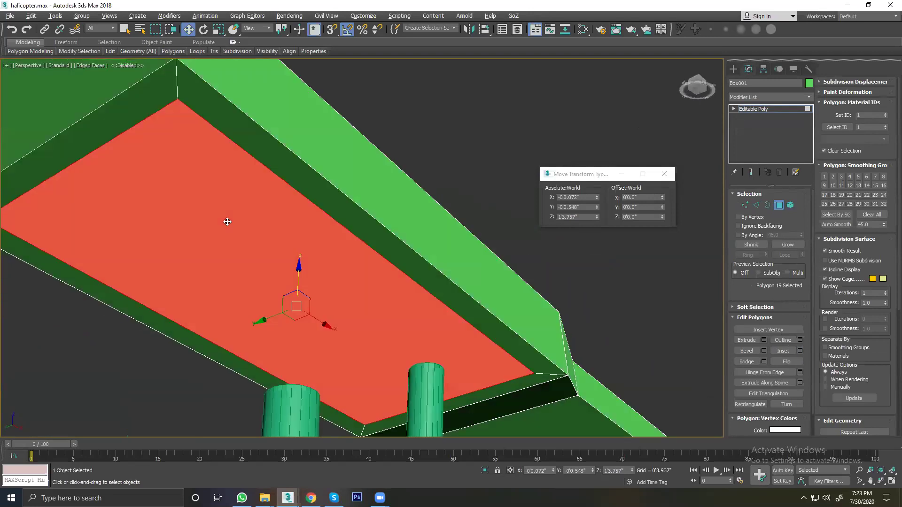
{"action": "left_click", "coordinate": [764, 340]}
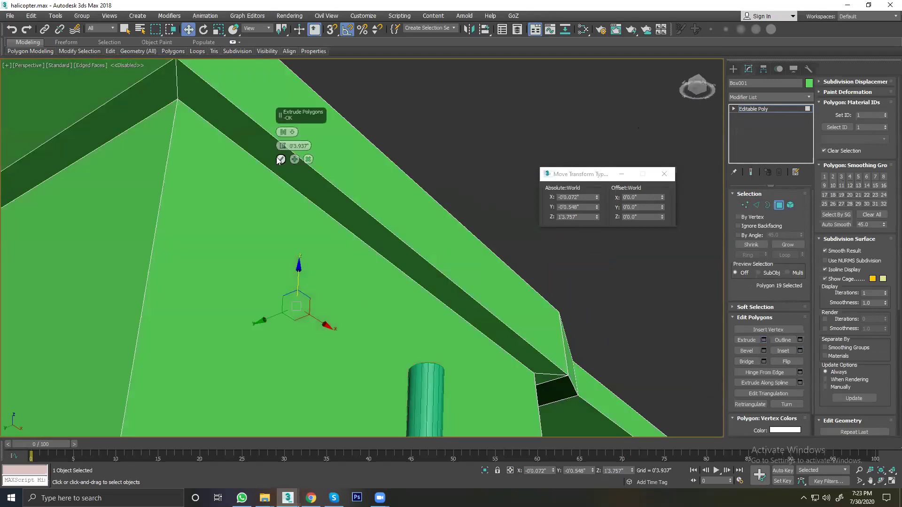
{"action": "left_click_drag", "start_coordinate": [282, 150], "coordinate": [282, 148]}
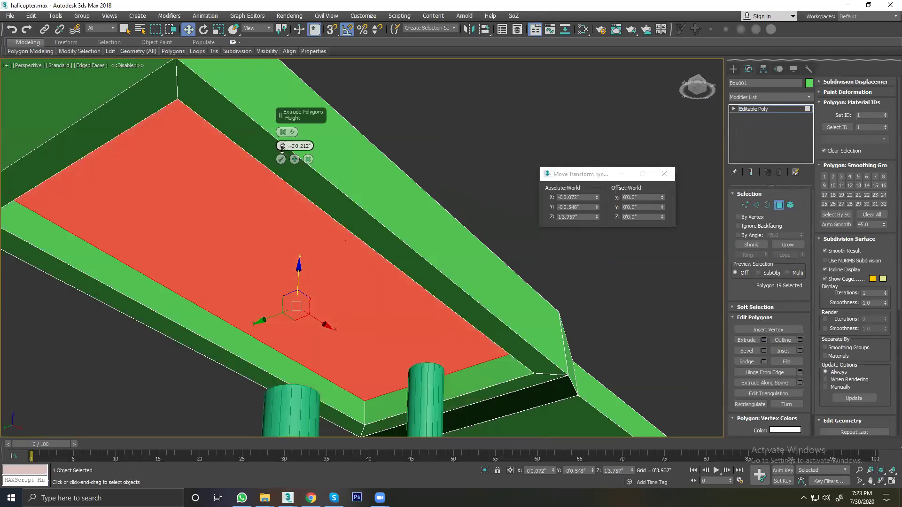
{"action": "left_click", "coordinate": [281, 159]}
{"action": "scroll", "coordinate": [278, 236], "scroll_direction": "down", "scroll_amount": 3}
Step: Lower the green rotor box onto the mast tops at Z 1'3.243"
{"action": "middle_click_drag", "start_coordinate": [300, 255], "coordinate": [307, 263], "text": "alt"}
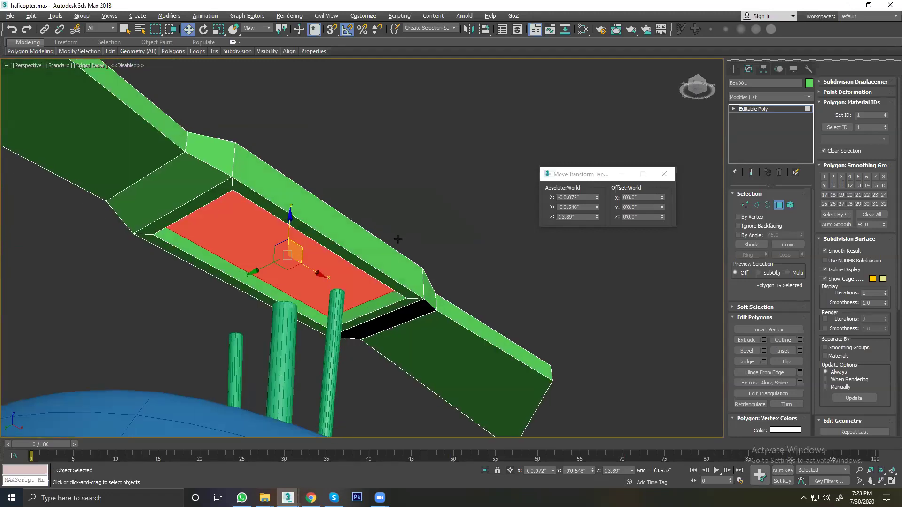
{"action": "left_click", "coordinate": [449, 165]}
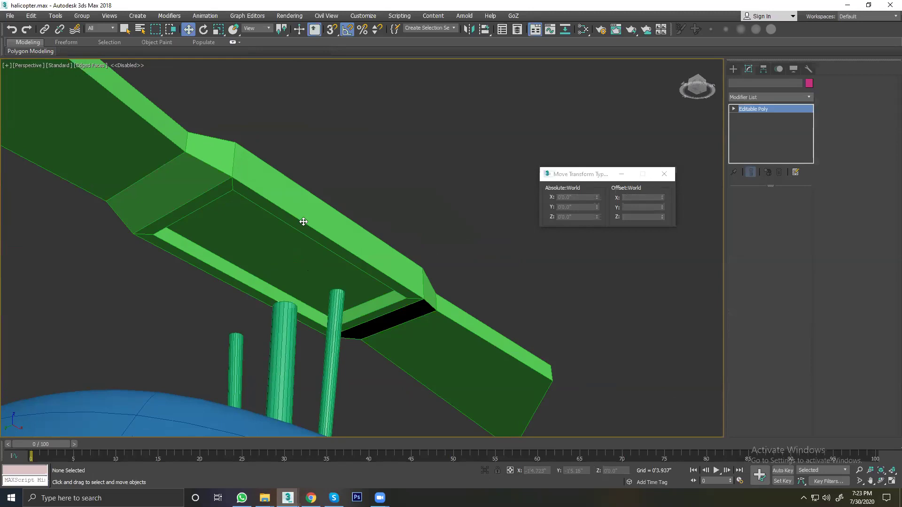
{"action": "left_click", "coordinate": [303, 221]}
{"action": "mouse_move", "coordinate": [290, 223]}
{"action": "left_mouse_down"}
{"action": "mouse_move", "coordinate": [289, 261]}
{"action": "mouse_move", "coordinate": [304, 301]}
{"action": "left_mouse_up"}
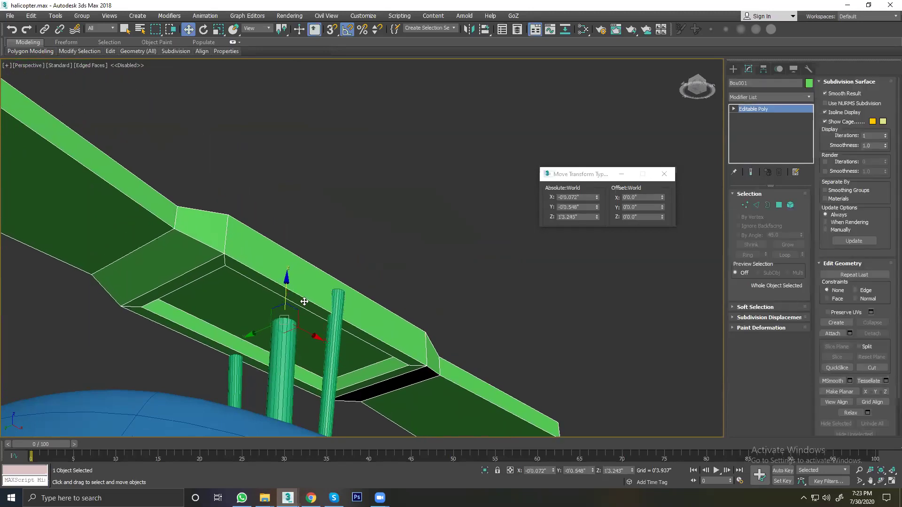
{"action": "mouse_move", "coordinate": [342, 298]}
{"action": "middle_mouse_down", "text": "alt"}
{"action": "mouse_move", "coordinate": [353, 336]}
{"action": "mouse_move", "coordinate": [252, 313]}
{"action": "mouse_move", "coordinate": [281, 300]}
{"action": "middle_mouse_up", "text": "alt"}
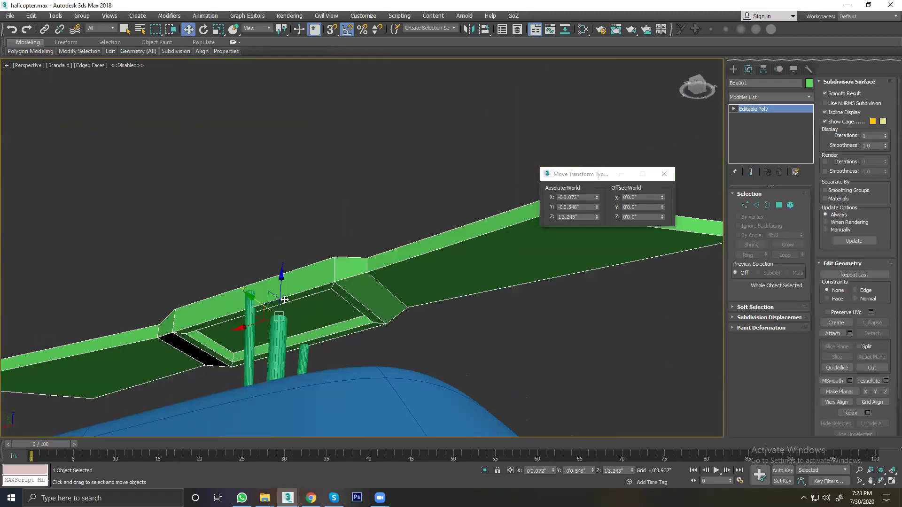
Step: In Top view, try scaling the rotor's centre-section vertices wider, then undo it
{"action": "key", "text": "t"}
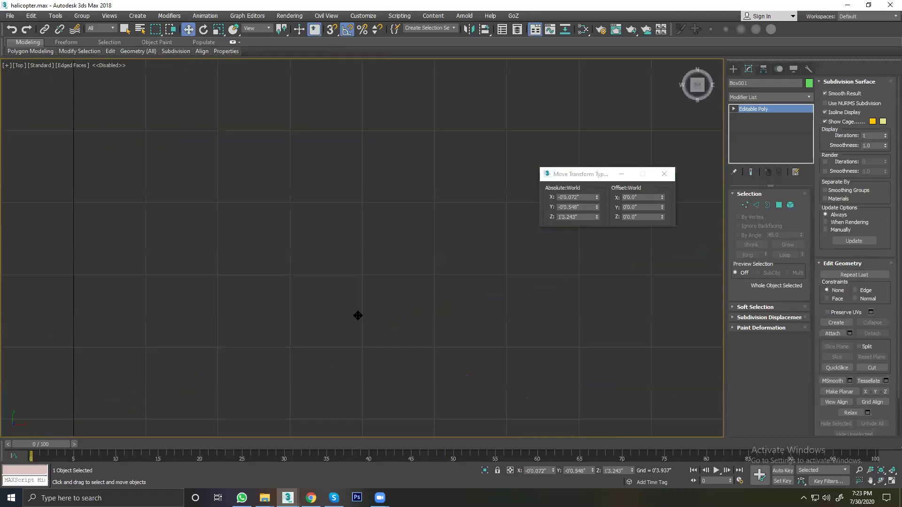
{"action": "key", "text": "z"}
{"action": "middle_click_drag", "start_coordinate": [358, 314], "coordinate": [344, 298]}
{"action": "left_click", "coordinate": [744, 204]}
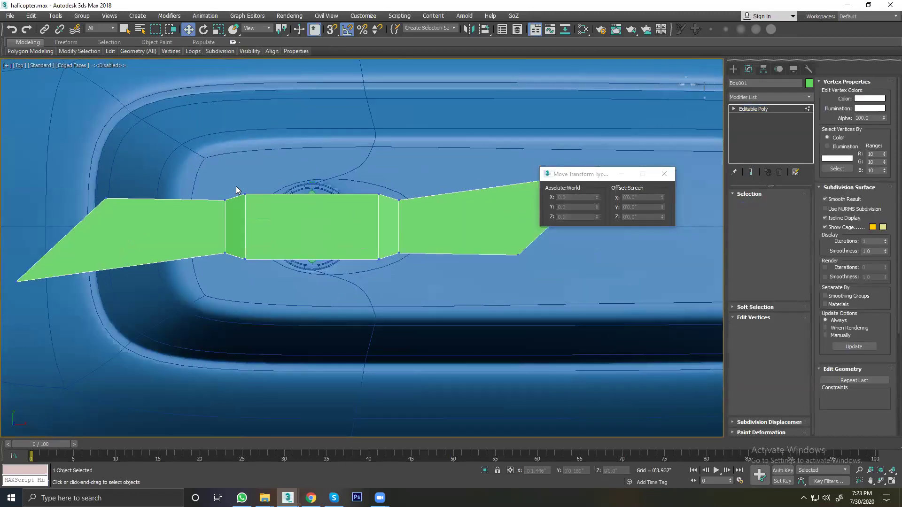
{"action": "left_click_drag", "start_coordinate": [235, 187], "coordinate": [386, 281]}
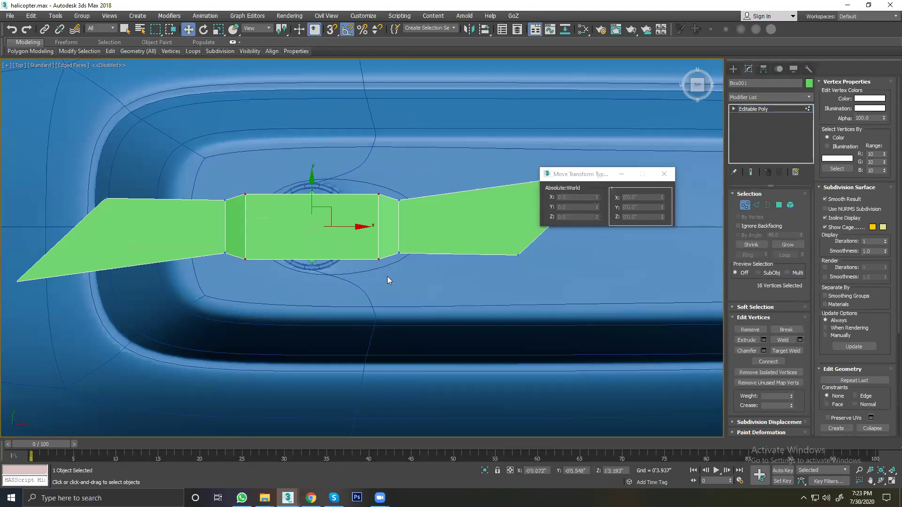
{"action": "left_click", "coordinate": [218, 31]}
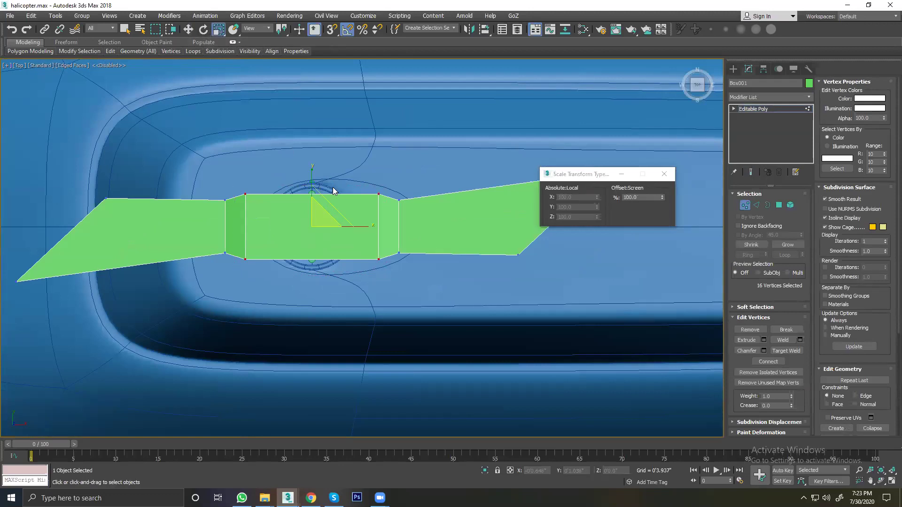
{"action": "left_click_drag", "start_coordinate": [312, 168], "coordinate": [316, 158]}
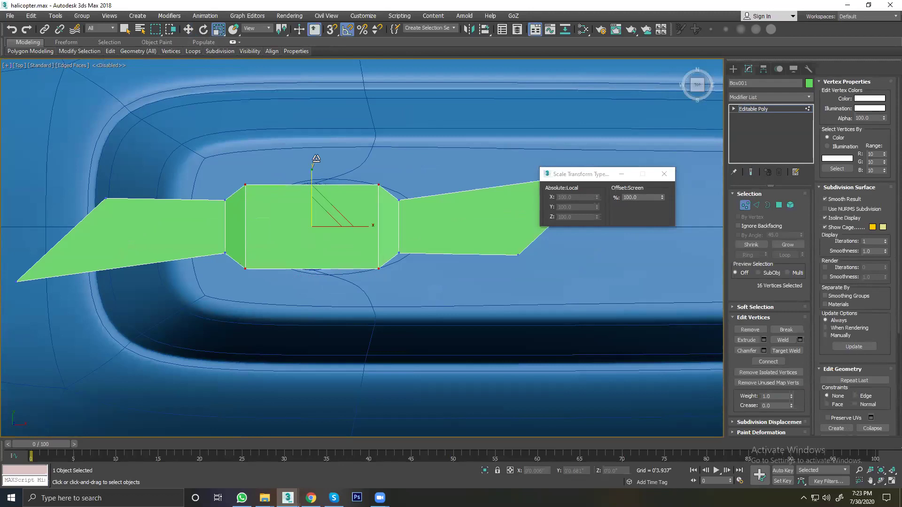
{"action": "key", "text": "ctrl+z"}
Step: In Edge mode, select the long edges of the rotor's centre section
{"action": "left_click", "coordinate": [756, 205]}
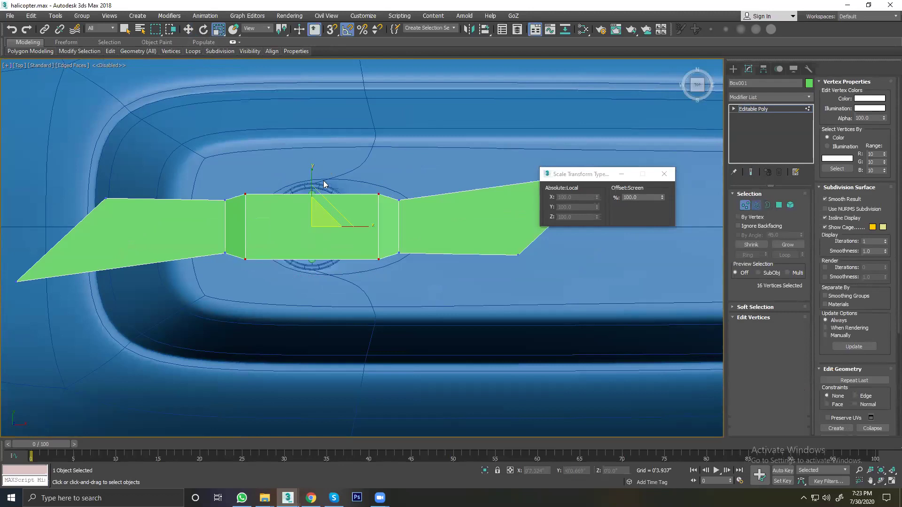
{"action": "left_click", "coordinate": [310, 206]}
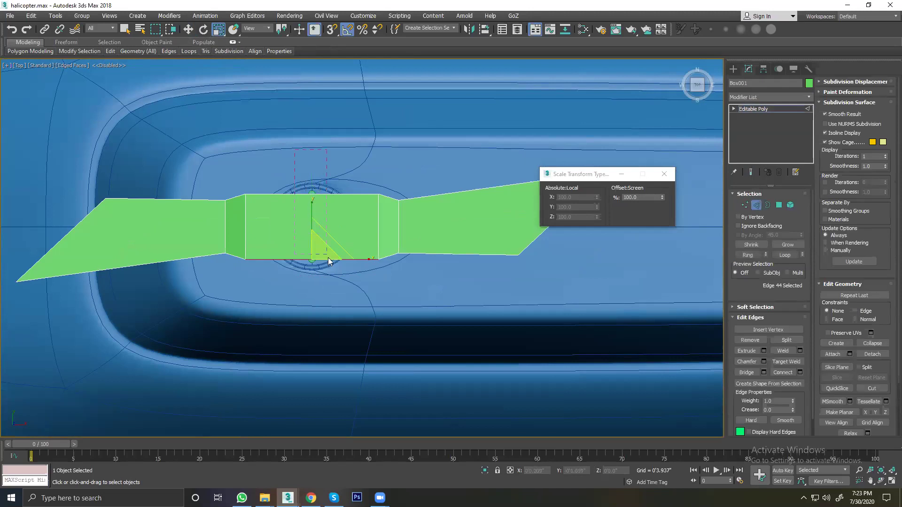
{"action": "left_click", "coordinate": [321, 194], "text": "shift"}
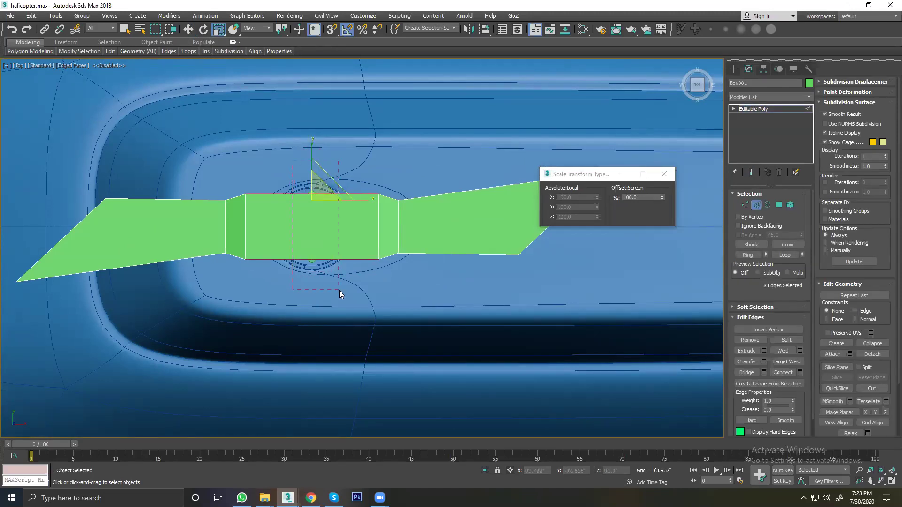
{"action": "left_click", "coordinate": [290, 260]}
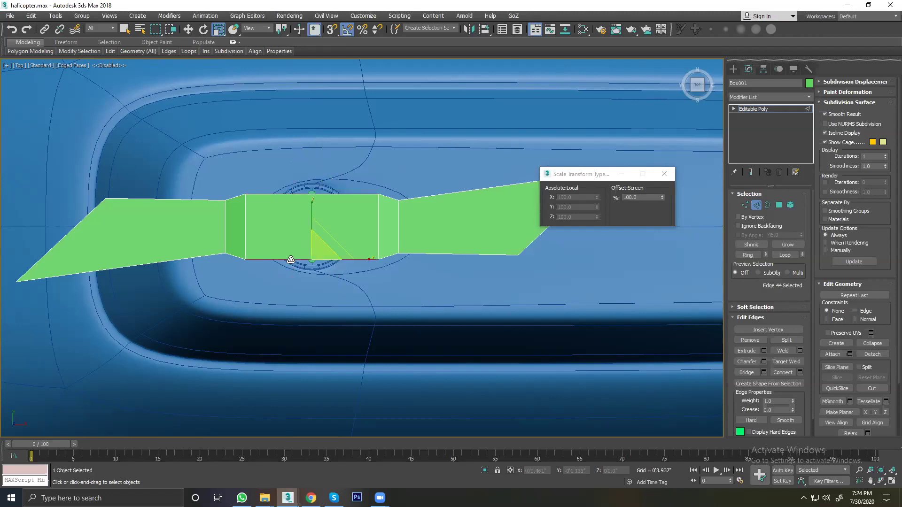
{"action": "key", "text": "ctrl+z"}
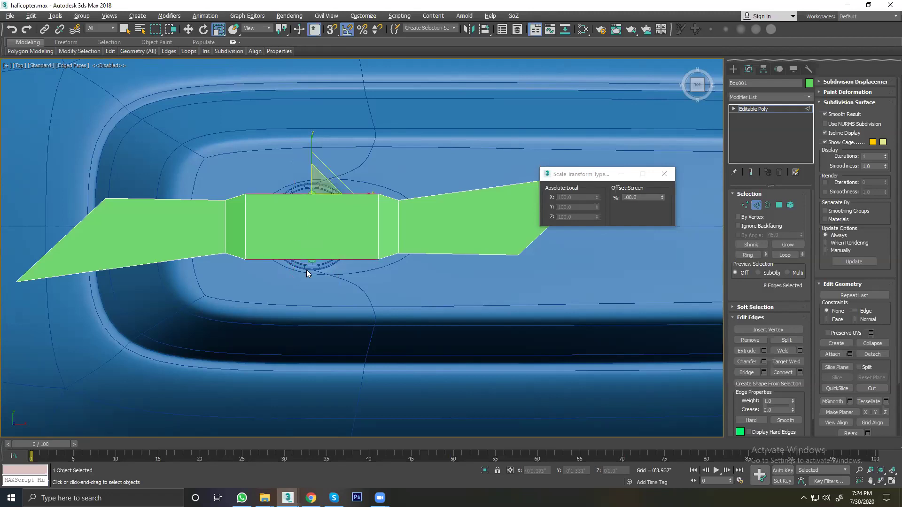
{"action": "left_click", "coordinate": [306, 190]}
{"action": "left_click_drag", "start_coordinate": [366, 304], "coordinate": [366, 304]}
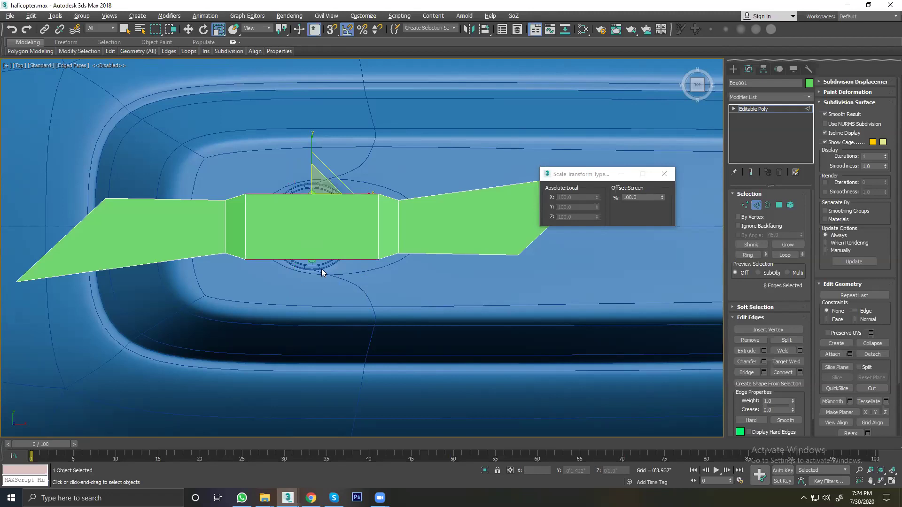
{"action": "left_click", "coordinate": [298, 258]}
{"action": "key", "text": "ctrl+z"}
{"action": "left_click_drag", "start_coordinate": [286, 167], "coordinate": [336, 299]}
Step: Connect the selected edges with one loop and scale it along Y to bulge the hub
{"action": "left_click", "coordinate": [790, 373]}
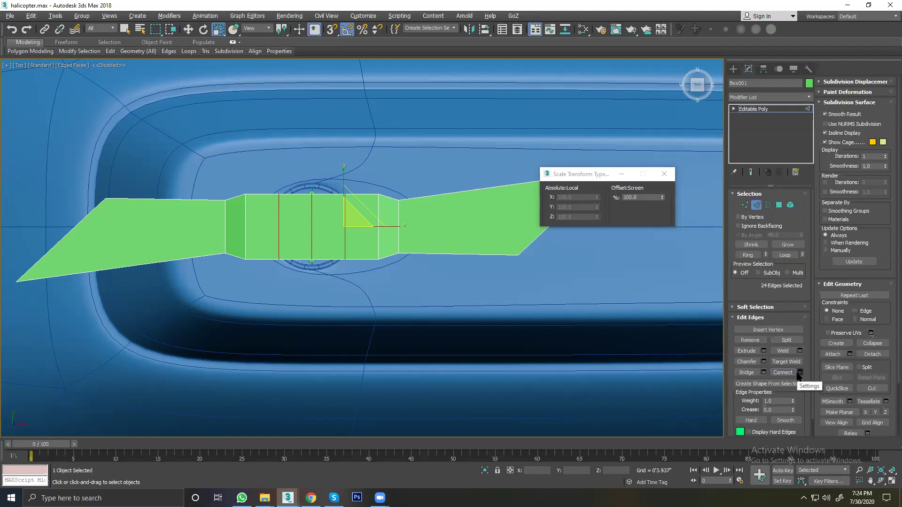
{"action": "key", "text": "ctrl+z"}
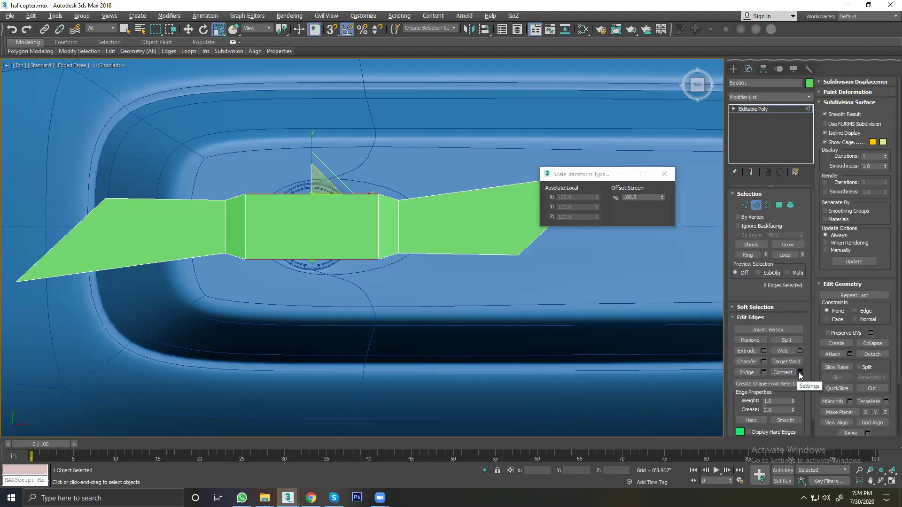
{"action": "left_click", "coordinate": [799, 372]}
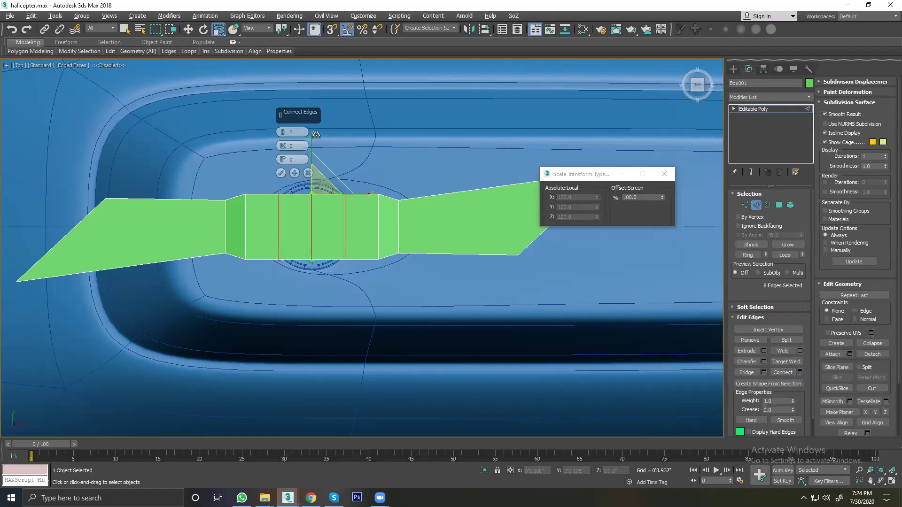
{"action": "left_click", "coordinate": [278, 135]}
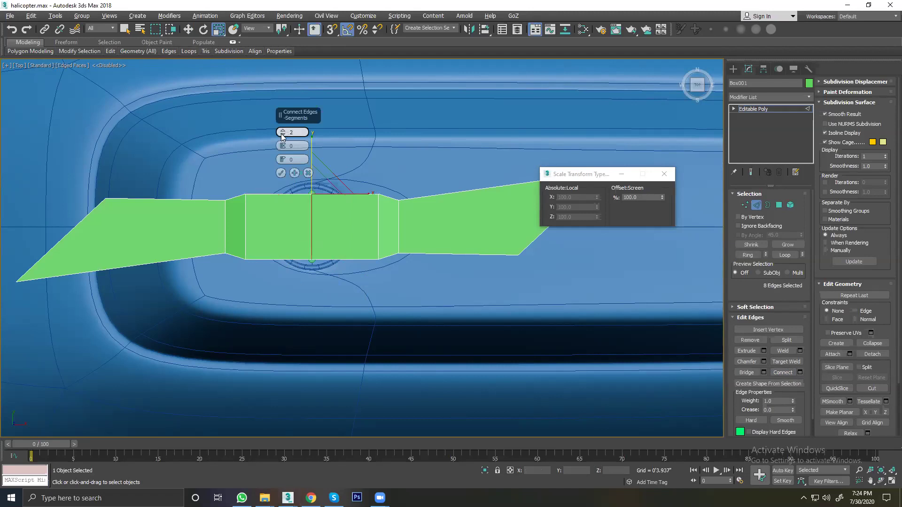
{"action": "left_click", "coordinate": [280, 172]}
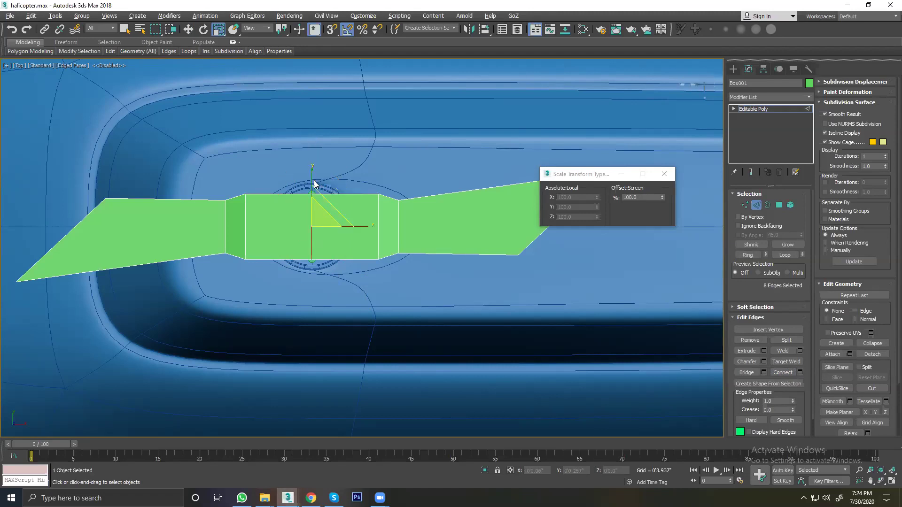
{"action": "left_click_drag", "start_coordinate": [311, 173], "coordinate": [312, 162]}
{"action": "mouse_move", "coordinate": [329, 198]}
{"action": "middle_mouse_down", "text": "alt"}
{"action": "mouse_move", "coordinate": [359, 173]}
{"action": "mouse_move", "coordinate": [437, 147]}
{"action": "middle_mouse_up", "text": "alt"}
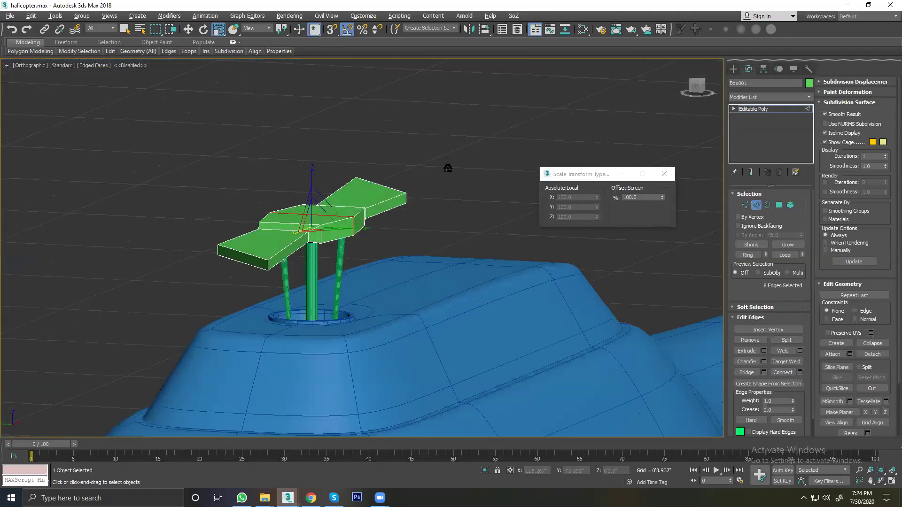
Step: Orbit around the rotor hub and pick an edge at a blade tip
{"action": "scroll", "coordinate": [324, 181], "scroll_direction": "up", "scroll_amount": 5}
{"action": "mouse_move", "coordinate": [324, 181]}
{"action": "middle_mouse_down", "text": "alt"}
{"action": "mouse_move", "coordinate": [274, 175]}
{"action": "mouse_move", "coordinate": [288, 175]}
{"action": "middle_mouse_up", "text": "alt"}
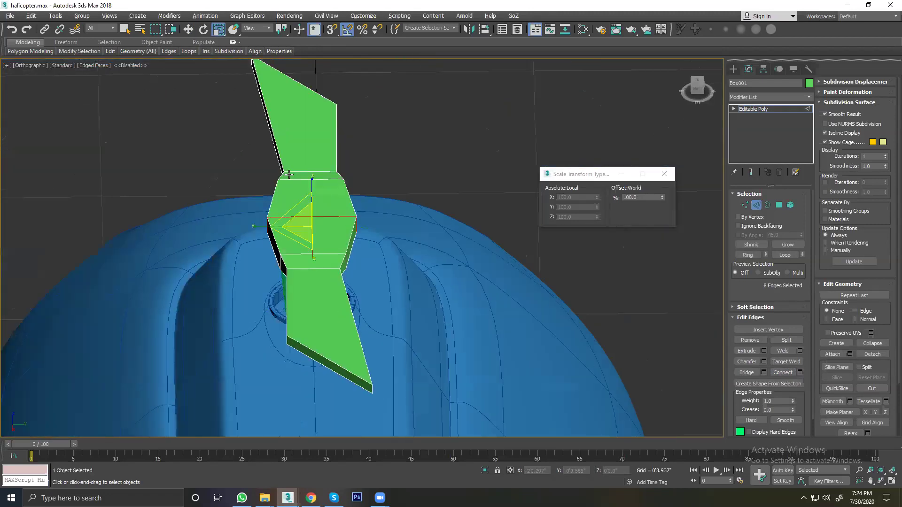
{"action": "left_click", "coordinate": [371, 392]}
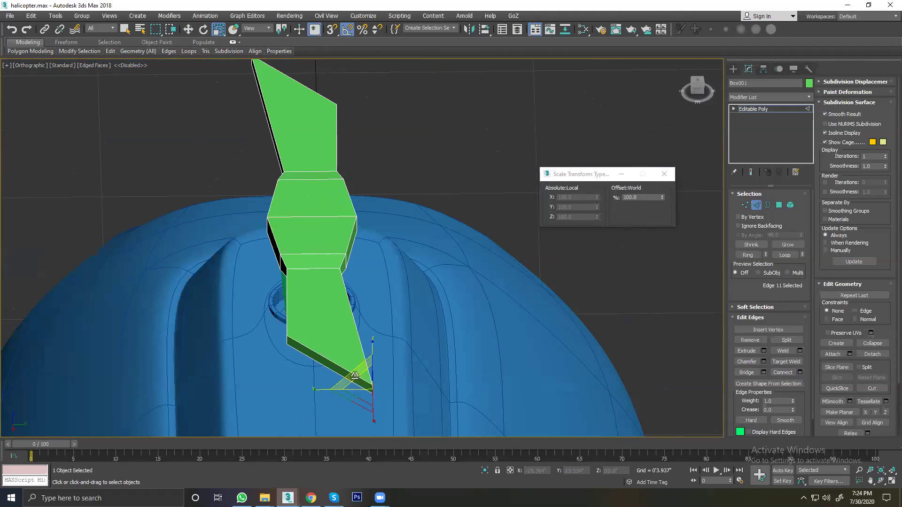
{"action": "key", "text": "p"}
{"action": "scroll", "coordinate": [355, 376], "scroll_direction": "down", "scroll_amount": 10}
{"action": "mouse_move", "coordinate": [348, 374]}
{"action": "middle_mouse_down", "text": "alt"}
{"action": "mouse_move", "coordinate": [332, 353]}
{"action": "mouse_move", "coordinate": [375, 341]}
{"action": "middle_mouse_up", "text": "alt"}
{"action": "scroll", "coordinate": [375, 342], "scroll_direction": "up", "scroll_amount": 3}
Step: Switch to Move and select the outer corner edge at one blade tip
{"action": "right_click", "coordinate": [375, 333]}
{"action": "left_click", "coordinate": [383, 342]}
{"action": "left_click", "coordinate": [338, 351]}
{"action": "left_click", "coordinate": [334, 347]}
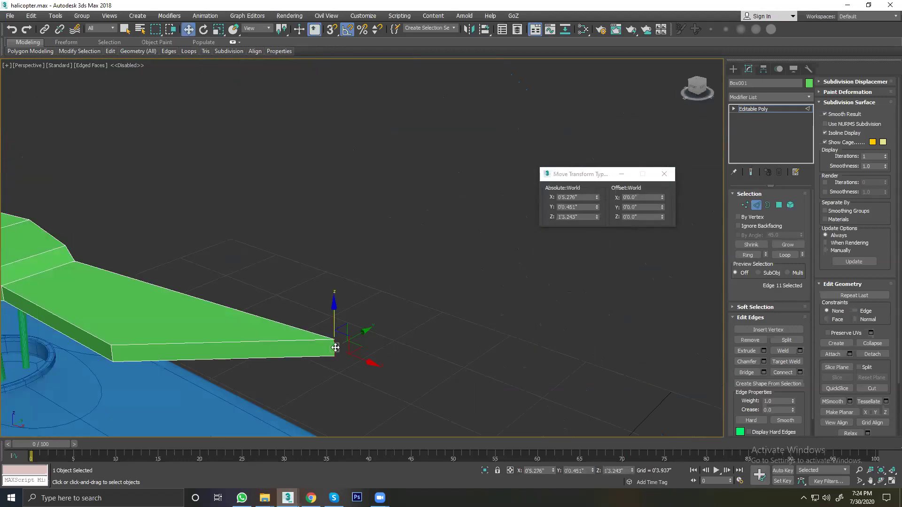
{"action": "scroll", "coordinate": [335, 348], "scroll_direction": "down", "scroll_amount": 10}
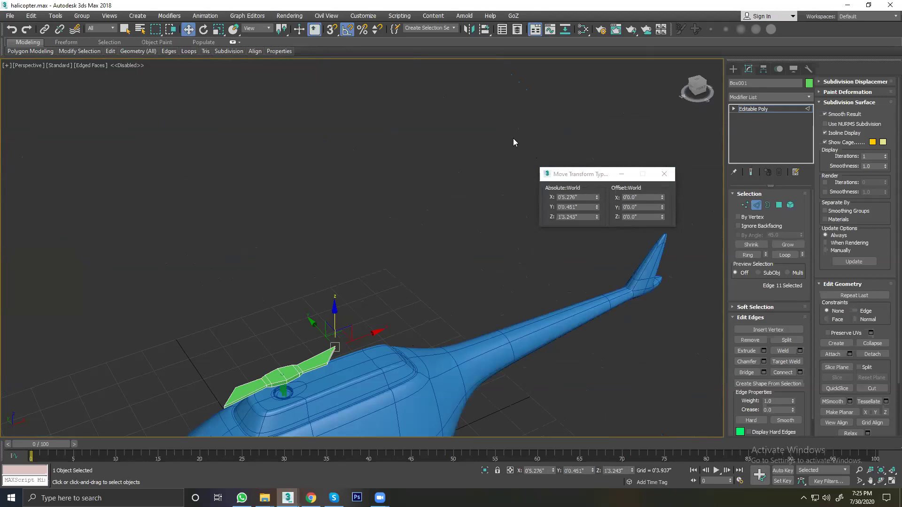
{"action": "scroll", "coordinate": [376, 249], "scroll_direction": "up", "scroll_amount": 2}
{"action": "scroll", "coordinate": [314, 313], "scroll_direction": "up", "scroll_amount": 2}
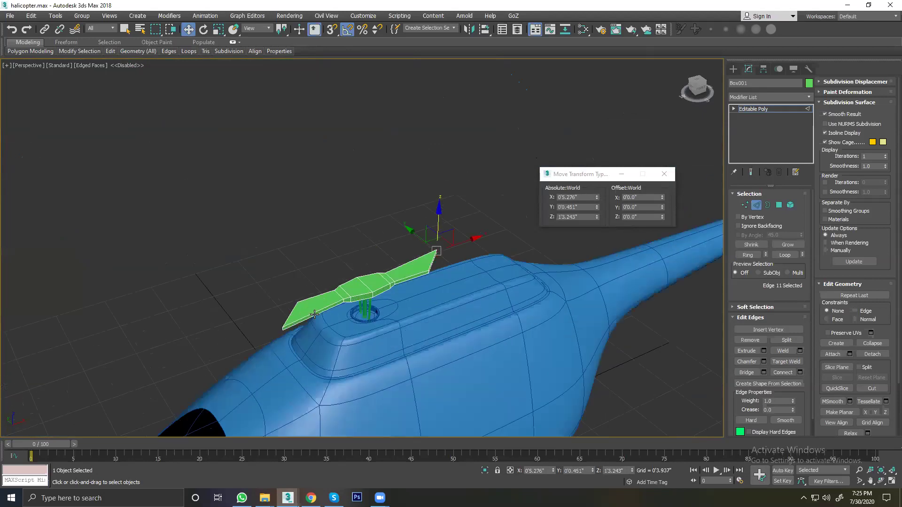
{"action": "scroll", "coordinate": [315, 314], "scroll_direction": "up", "scroll_amount": 2}
Step: Add the opposite tip's edge and chamfer both tips about 0'1.37" with 4 segments
{"action": "left_click", "coordinate": [263, 336], "text": "ctrl"}
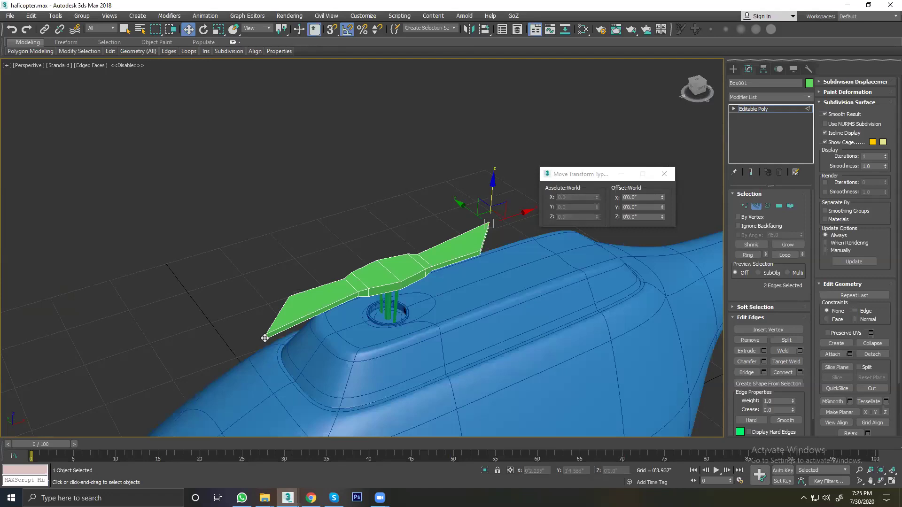
{"action": "scroll", "coordinate": [412, 316], "scroll_direction": "up", "scroll_amount": 1}
{"action": "mouse_move", "coordinate": [413, 316]}
{"action": "middle_mouse_down", "text": "alt"}
{"action": "mouse_move", "coordinate": [336, 306]}
{"action": "mouse_move", "coordinate": [318, 347]}
{"action": "middle_mouse_up", "text": "alt"}
{"action": "scroll", "coordinate": [324, 345], "scroll_direction": "up", "scroll_amount": 2}
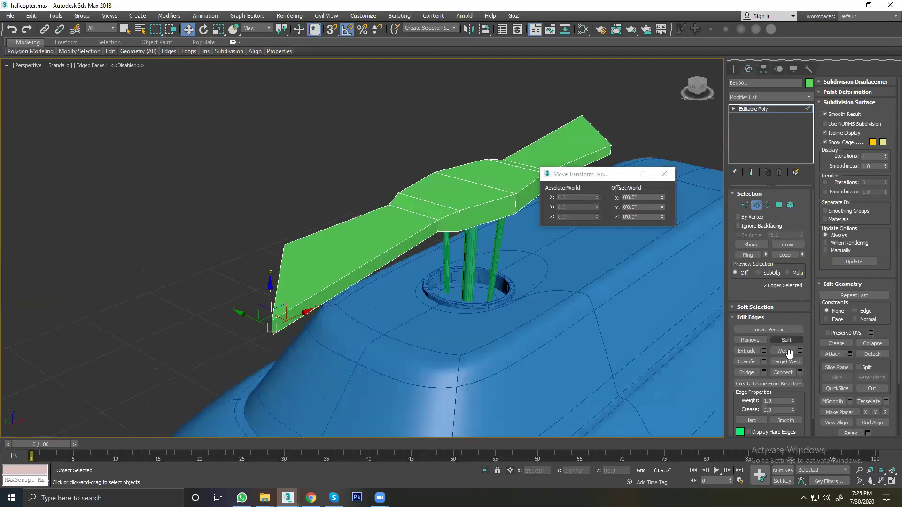
{"action": "left_click", "coordinate": [763, 361]}
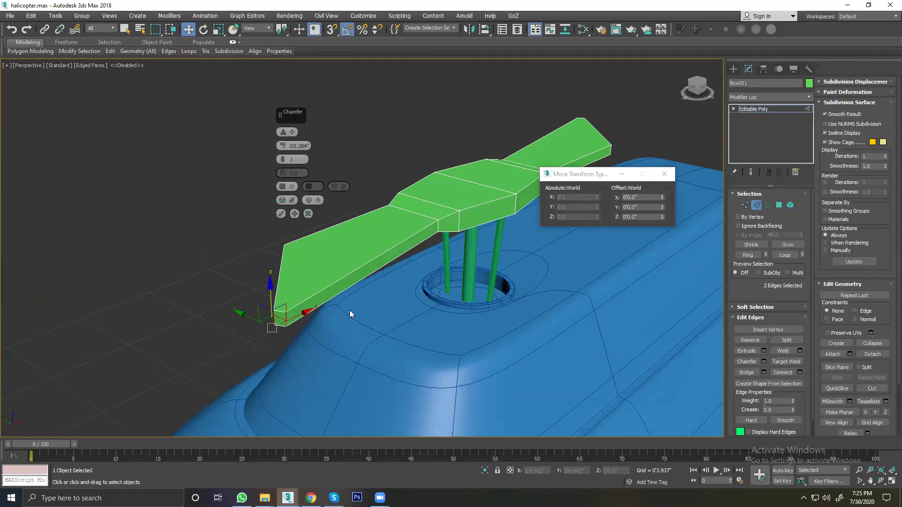
{"action": "mouse_move", "coordinate": [283, 146]}
{"action": "left_mouse_down"}
{"action": "mouse_move", "coordinate": [284, 133]}
{"action": "mouse_move", "coordinate": [284, 151]}
{"action": "left_mouse_up"}
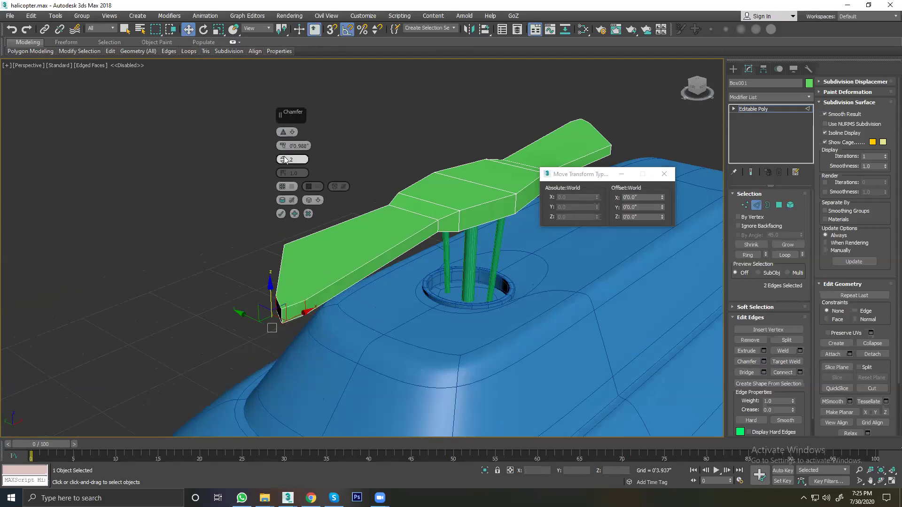
{"action": "left_click_drag", "start_coordinate": [282, 147], "coordinate": [284, 157]}
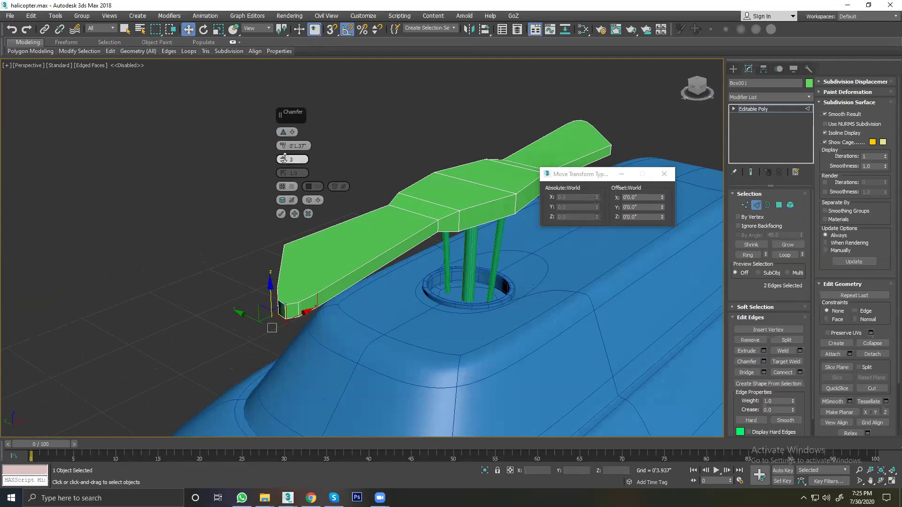
{"action": "left_click", "coordinate": [282, 212]}
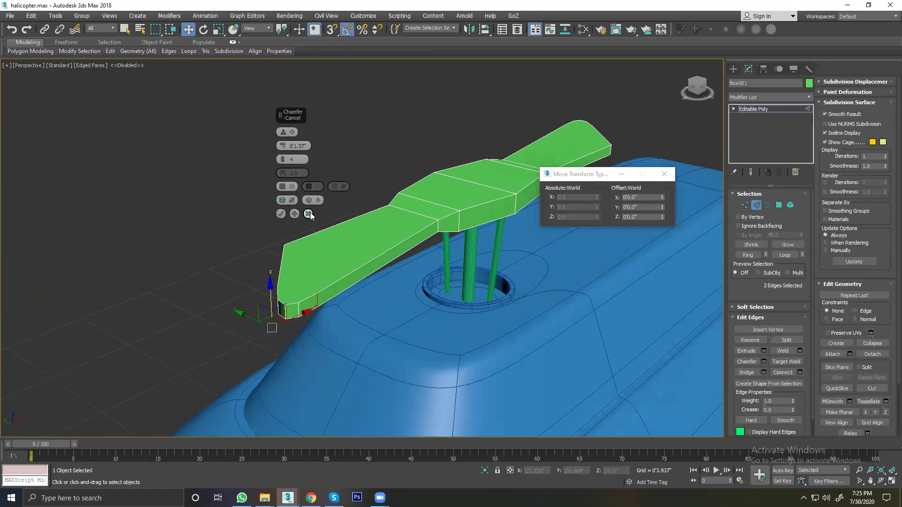
Step: Exit Edge mode and reselect the rotor to inspect the rounded tips
{"action": "mouse_move", "coordinate": [330, 238]}
{"action": "middle_mouse_down", "text": "alt"}
{"action": "mouse_move", "coordinate": [353, 234]}
{"action": "mouse_move", "coordinate": [291, 240]}
{"action": "middle_mouse_up", "text": "alt"}
{"action": "scroll", "coordinate": [353, 236], "scroll_direction": "down", "scroll_amount": 5}
{"action": "left_click", "coordinate": [756, 207]}
{"action": "left_click", "coordinate": [433, 168]}
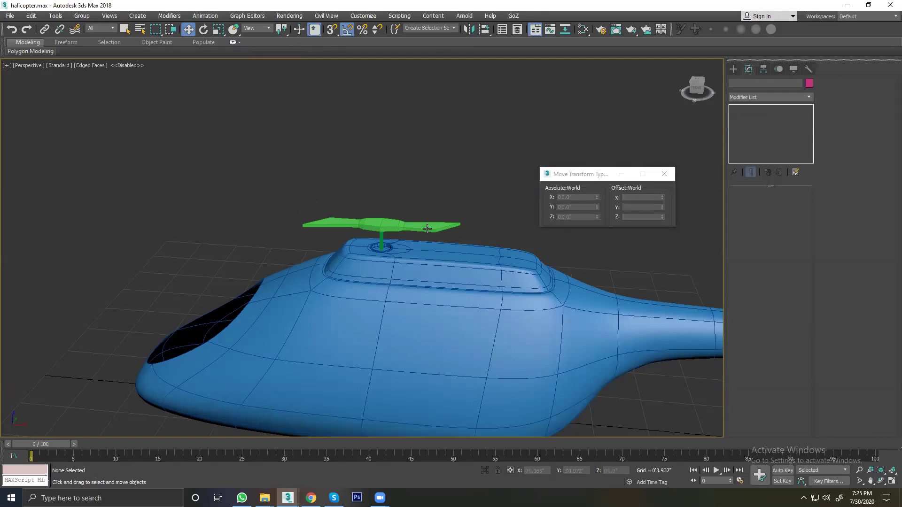
{"action": "scroll", "coordinate": [427, 229], "scroll_direction": "up", "scroll_amount": 5}
{"action": "left_click", "coordinate": [366, 231]}
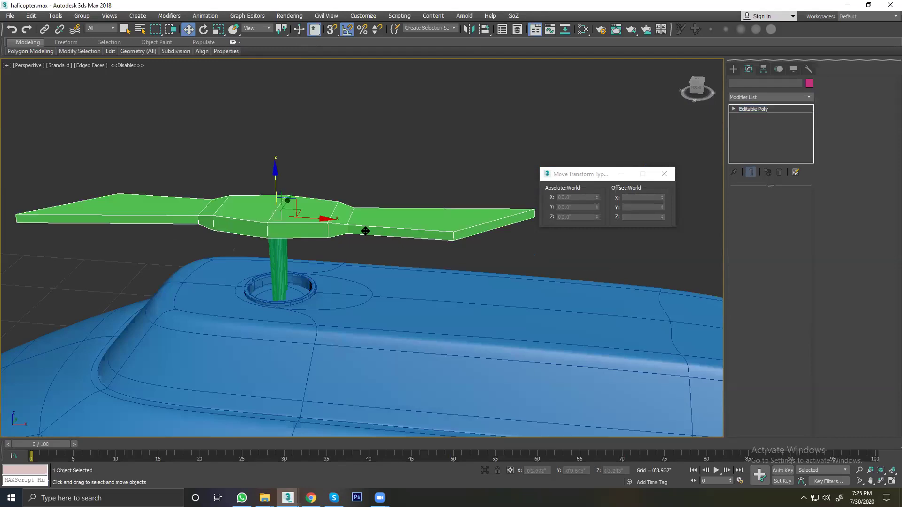
{"action": "middle_click_drag", "start_coordinate": [358, 228], "coordinate": [306, 239], "text": "alt"}
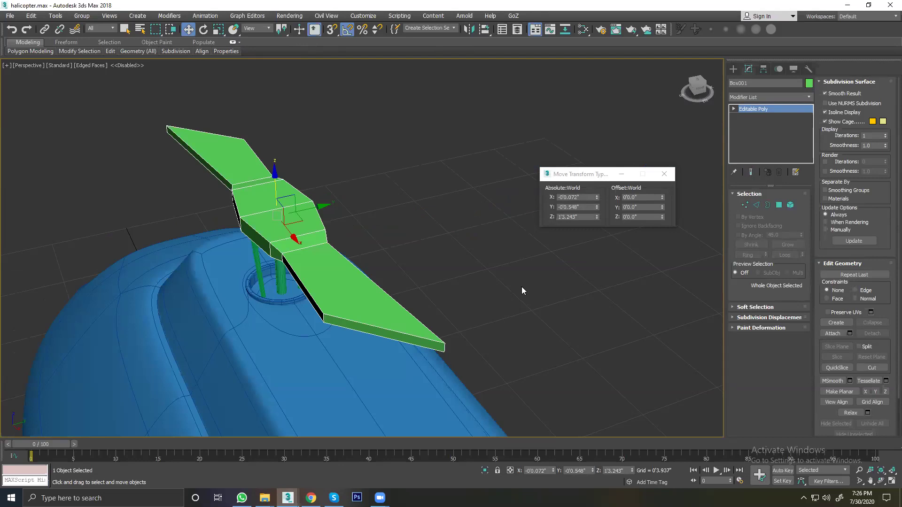
Step: Reselect the green rotor Box001, zoom out, and bring up the open-windows list
{"action": "left_click", "coordinate": [428, 241]}
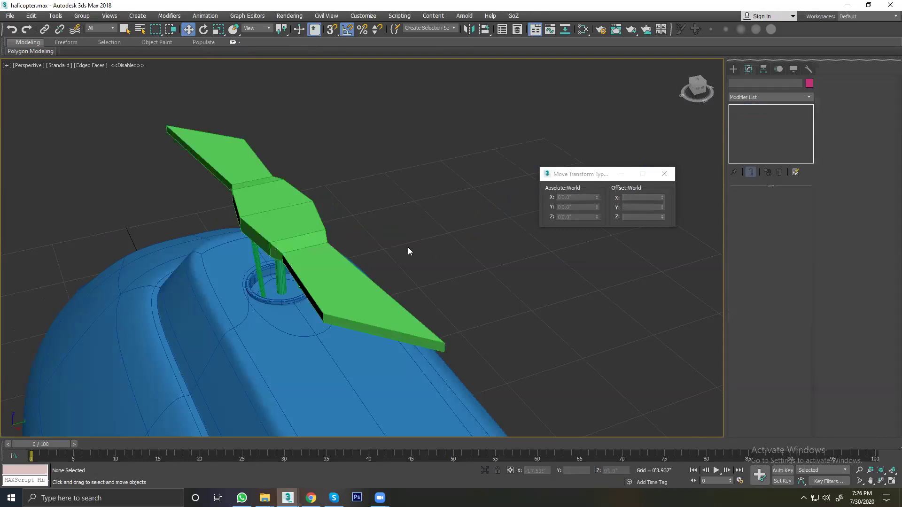
{"action": "left_click", "coordinate": [305, 220]}
{"action": "scroll", "coordinate": [308, 223], "scroll_direction": "down", "scroll_amount": 4}
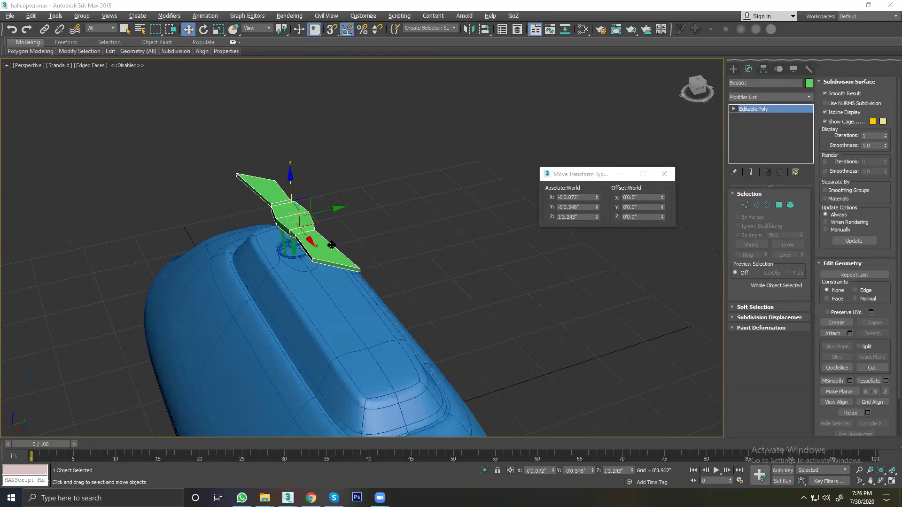
{"action": "key", "text": "alt+Tab"}
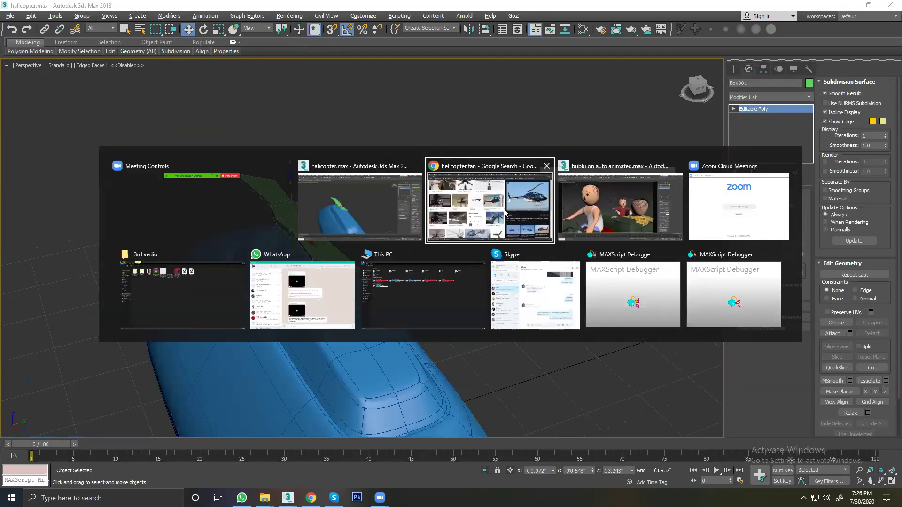
Step: View the Bell 206 highend3d page in Chrome, then return to halicopter.max's rotor
{"action": "left_click", "coordinate": [505, 211]}
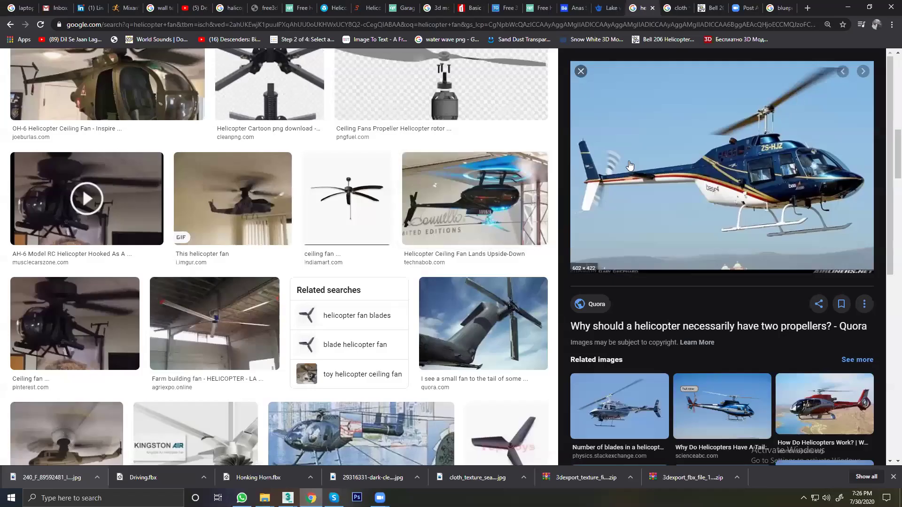
{"action": "left_click", "coordinate": [714, 8]}
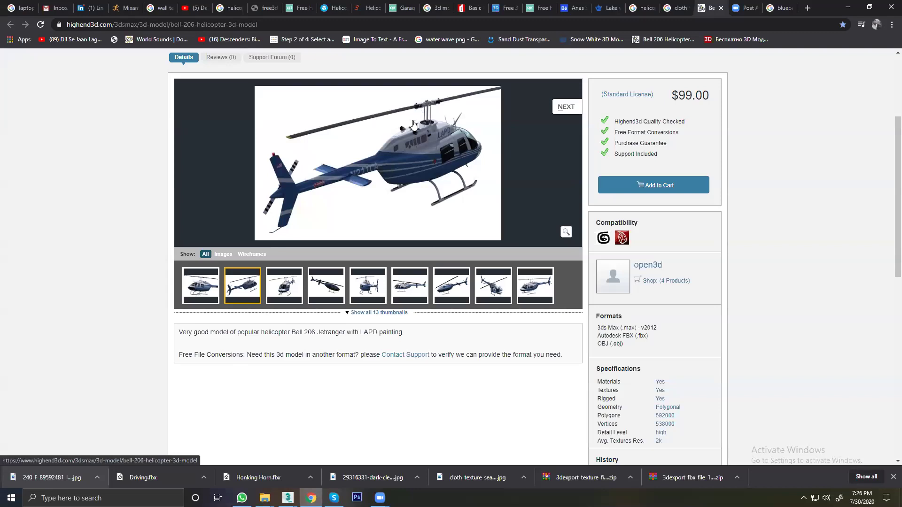
{"action": "key", "text": "alt+Tab"}
{"action": "key", "text": "alt+Tab"}
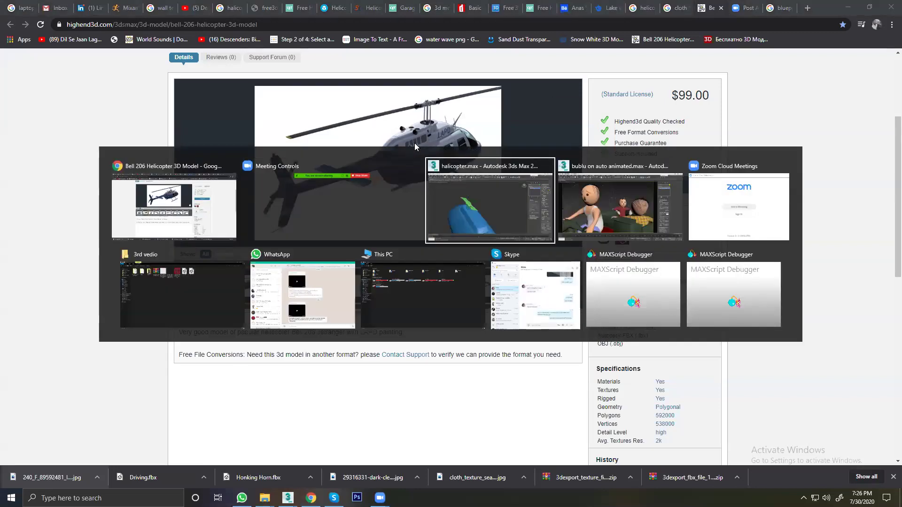
{"action": "mouse_move", "coordinate": [398, 172]}
{"action": "middle_mouse_down", "text": "alt"}
{"action": "mouse_move", "coordinate": [366, 238]}
{"action": "mouse_move", "coordinate": [399, 148]}
{"action": "middle_mouse_up", "text": "alt"}
{"action": "scroll", "coordinate": [366, 238], "scroll_direction": "up", "scroll_amount": 3}
Step: Reselect the rotor blade and orbit to a level side view of it
{"action": "left_click", "coordinate": [399, 148]}
{"action": "left_click", "coordinate": [330, 225]}
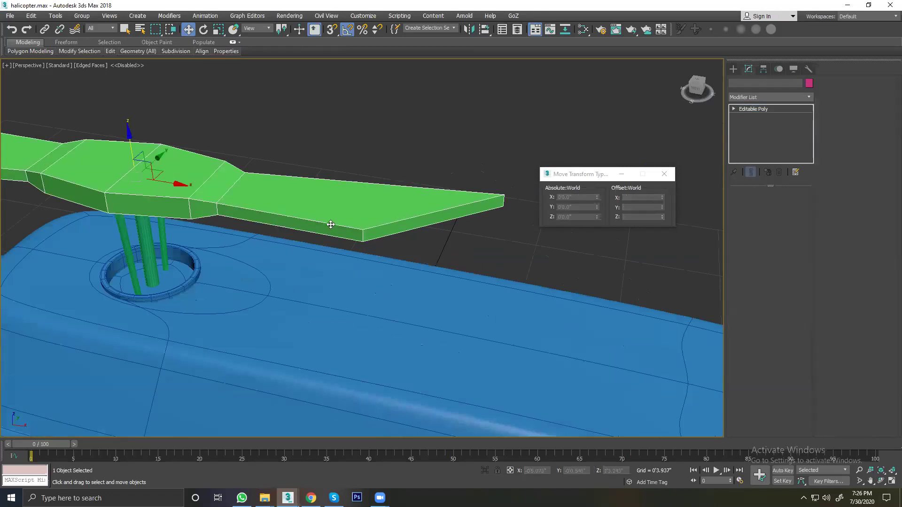
{"action": "mouse_move", "coordinate": [331, 224]}
{"action": "middle_mouse_down", "text": "alt"}
{"action": "mouse_move", "coordinate": [352, 209]}
{"action": "mouse_move", "coordinate": [318, 247]}
{"action": "mouse_move", "coordinate": [288, 222]}
{"action": "middle_mouse_up", "text": "alt"}
{"action": "scroll", "coordinate": [284, 230], "scroll_direction": "up", "scroll_amount": 2}
{"action": "scroll", "coordinate": [284, 230], "scroll_direction": "down", "scroll_amount": 3}
{"action": "mouse_move", "coordinate": [282, 223]}
{"action": "middle_mouse_down", "text": "alt"}
{"action": "mouse_move", "coordinate": [281, 215]}
{"action": "mouse_move", "coordinate": [332, 234]}
{"action": "mouse_move", "coordinate": [376, 227]}
{"action": "middle_mouse_up", "text": "alt"}
{"action": "scroll", "coordinate": [363, 228], "scroll_direction": "down", "scroll_amount": 3}
Step: Select a group of rotor vertices, then exit vertex mode and reselect the rotor object
{"action": "left_click", "coordinate": [750, 208]}
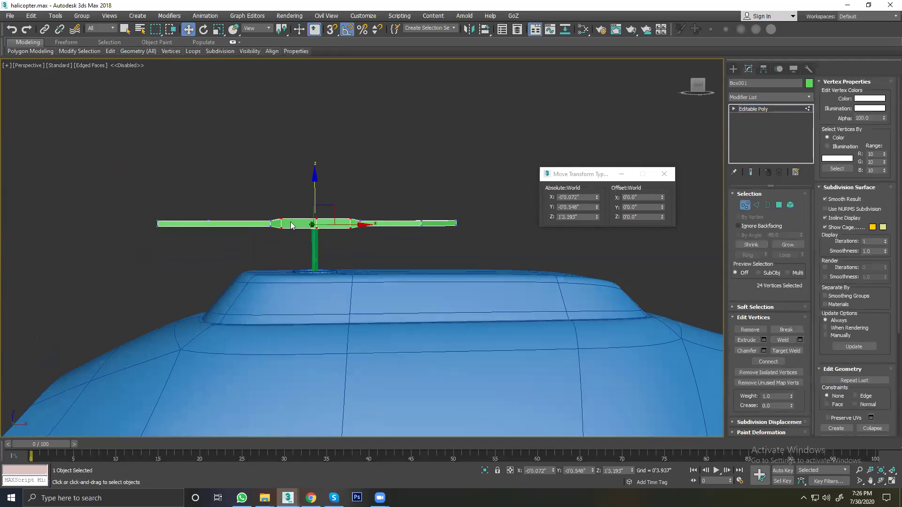
{"action": "left_click_drag", "start_coordinate": [117, 224], "coordinate": [507, 287]}
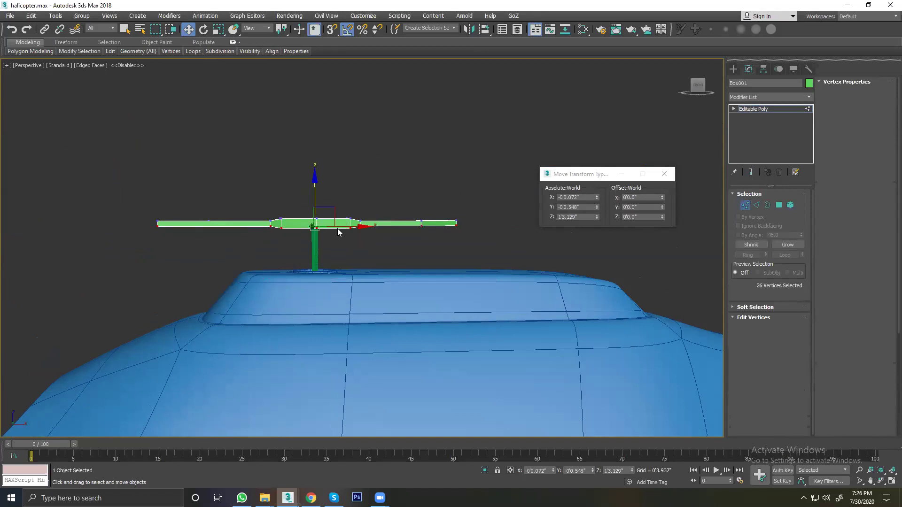
{"action": "key", "text": "6"}
{"action": "scroll", "coordinate": [338, 227], "scroll_direction": "up", "scroll_amount": 3}
{"action": "left_click", "coordinate": [362, 161]}
{"action": "left_click", "coordinate": [344, 222]}
{"action": "scroll", "coordinate": [341, 228], "scroll_direction": "down", "scroll_amount": 2}
{"action": "scroll", "coordinate": [334, 239], "scroll_direction": "down", "scroll_amount": 1}
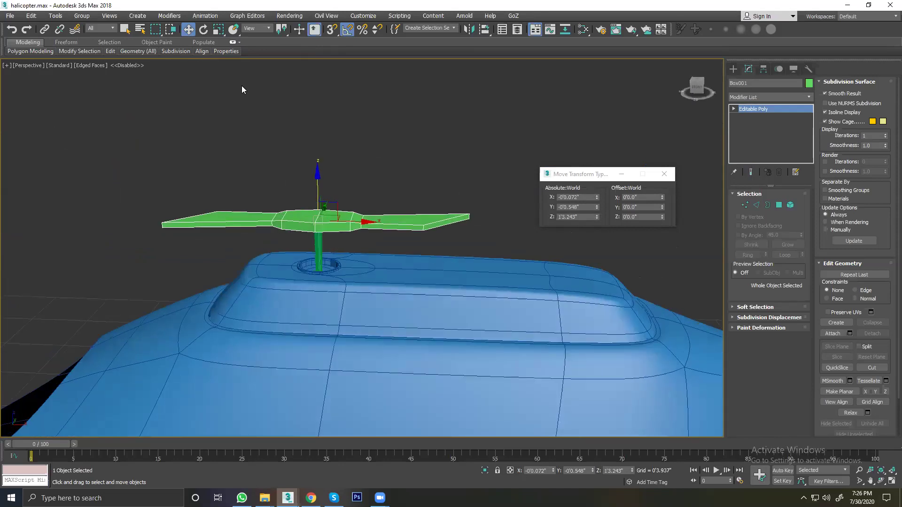
Step: Scale the rotor along Z only to about 175% and return to Move
{"action": "left_click", "coordinate": [218, 29]}
{"action": "left_click_drag", "start_coordinate": [317, 173], "coordinate": [326, 108]}
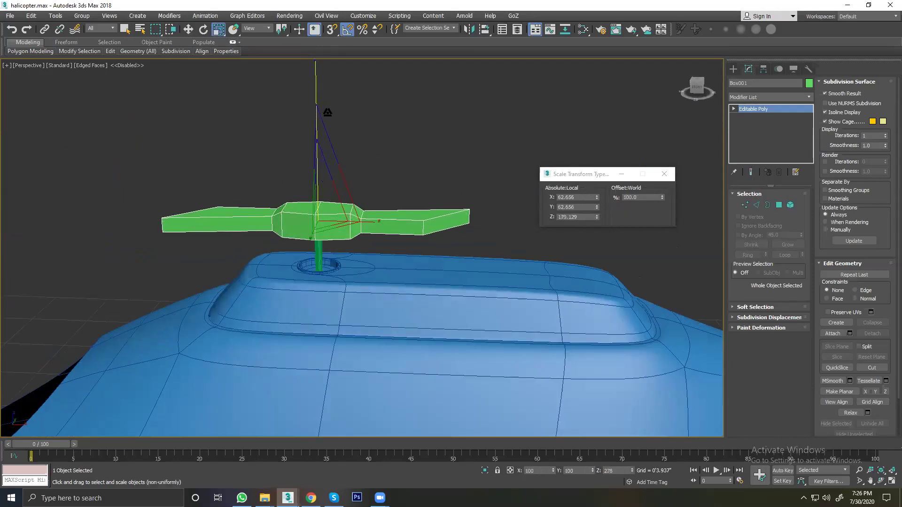
{"action": "left_click_drag", "start_coordinate": [326, 109], "coordinate": [329, 111]}
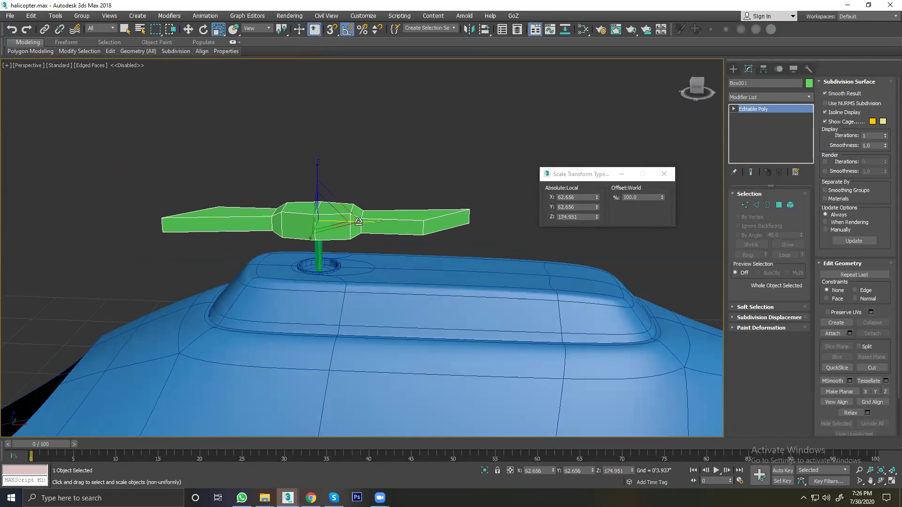
{"action": "scroll", "coordinate": [357, 219], "scroll_direction": "up", "scroll_amount": 2}
{"action": "right_click", "coordinate": [357, 219]}
{"action": "left_click", "coordinate": [373, 228]}
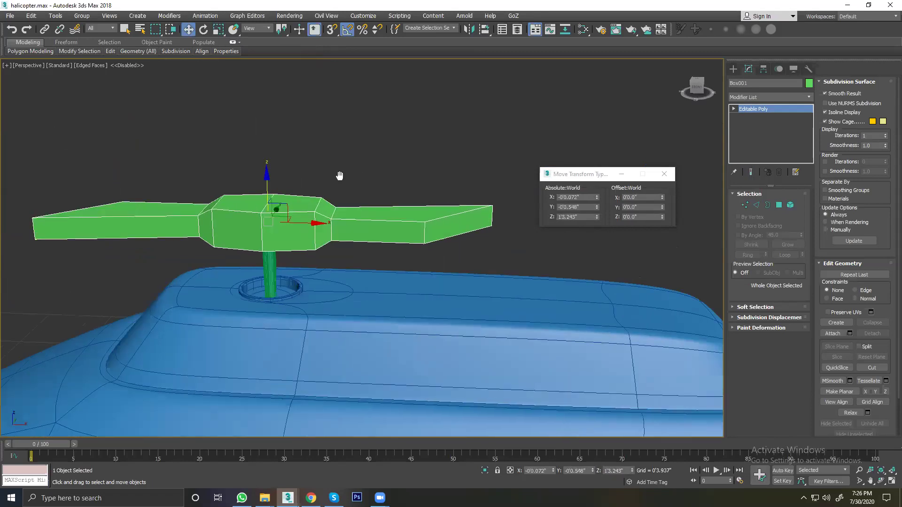
{"action": "middle_click_drag", "start_coordinate": [373, 227], "coordinate": [291, 227]}
{"action": "left_click", "coordinate": [493, 197]}
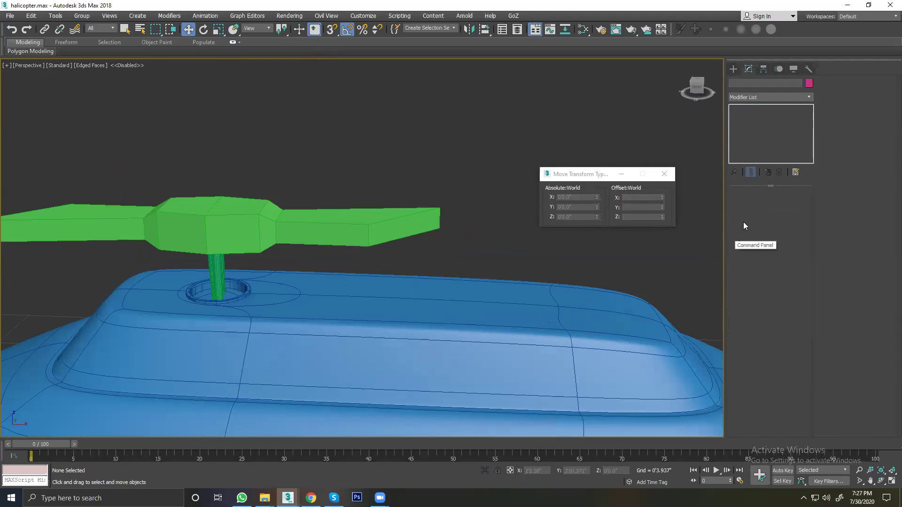
{"action": "left_click", "coordinate": [435, 216]}
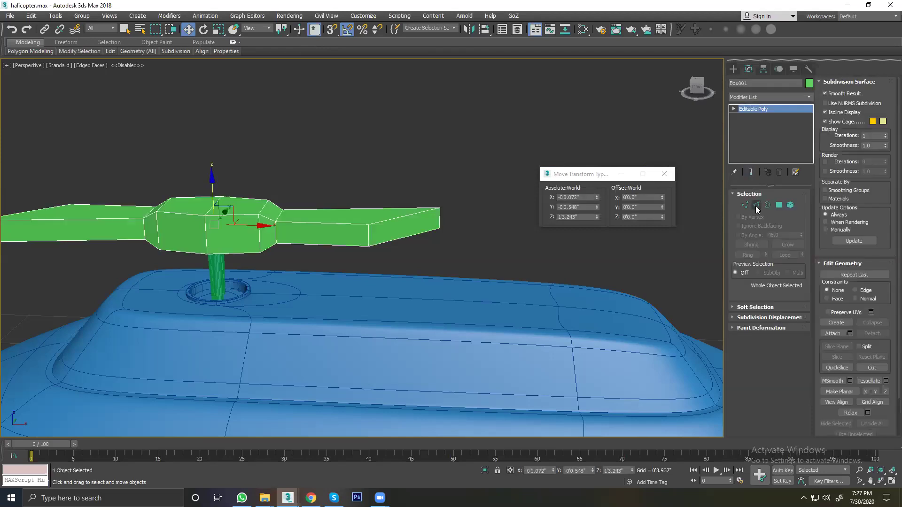
{"action": "left_click", "coordinate": [755, 205]}
Step: Ring-select the blade edges and connect them with 2 segments
{"action": "left_click", "coordinate": [368, 244]}
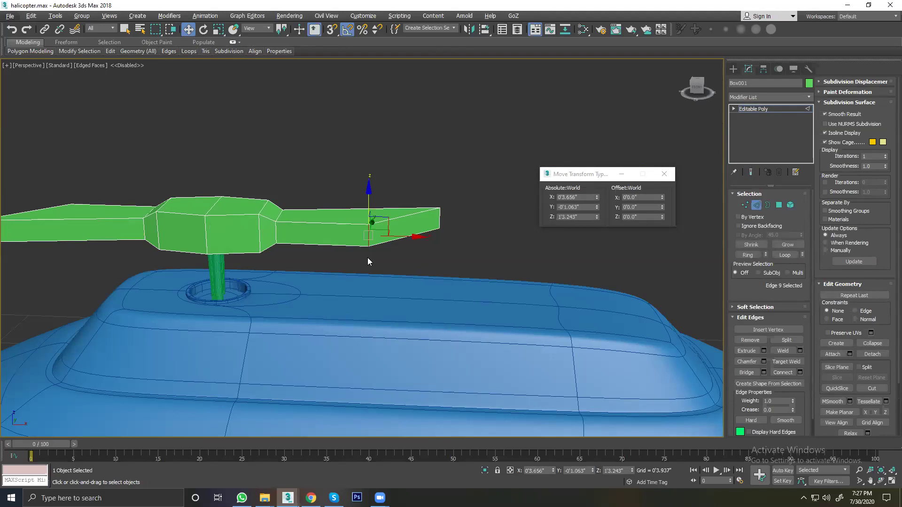
{"action": "right_click", "coordinate": [367, 258]}
{"action": "key", "text": "alt+r"}
{"action": "mouse_move", "coordinate": [435, 193]}
{"action": "middle_mouse_down", "text": "alt"}
{"action": "mouse_move", "coordinate": [300, 243]}
{"action": "mouse_move", "coordinate": [94, 241]}
{"action": "mouse_move", "coordinate": [155, 188]}
{"action": "mouse_move", "coordinate": [155, 244]}
{"action": "mouse_move", "coordinate": [291, 244]}
{"action": "middle_mouse_up", "text": "alt"}
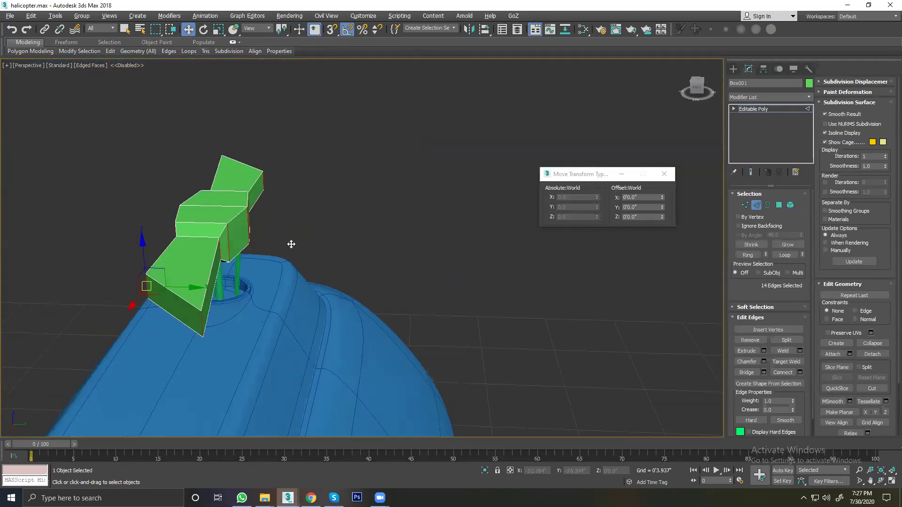
{"action": "left_click", "coordinate": [799, 373]}
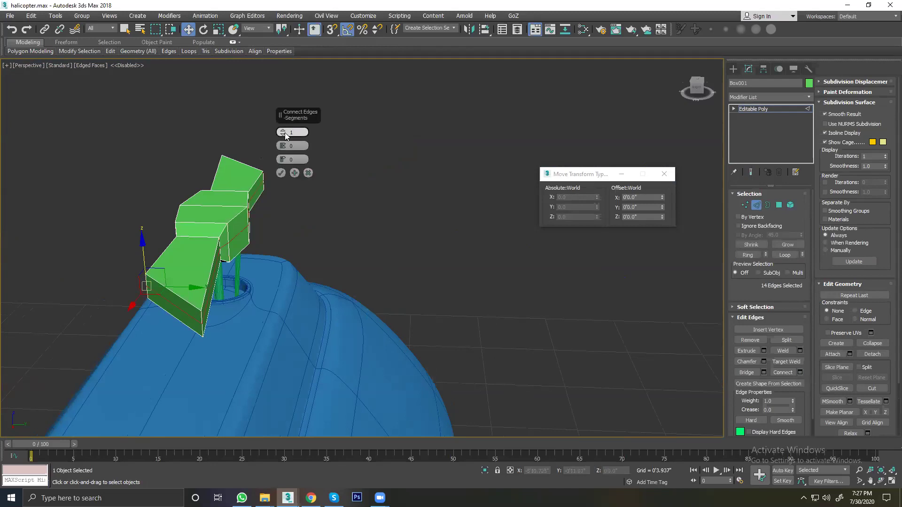
{"action": "left_click_drag", "start_coordinate": [286, 134], "coordinate": [286, 131]}
{"action": "middle_click_drag", "start_coordinate": [287, 141], "coordinate": [312, 243], "text": "alt"}
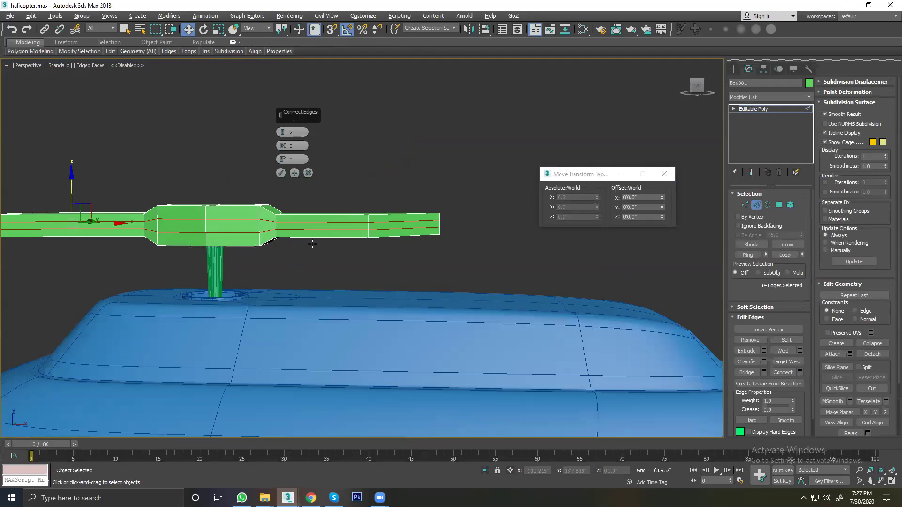
{"action": "left_click", "coordinate": [281, 173]}
{"action": "scroll", "coordinate": [426, 237], "scroll_direction": "up", "scroll_amount": 4}
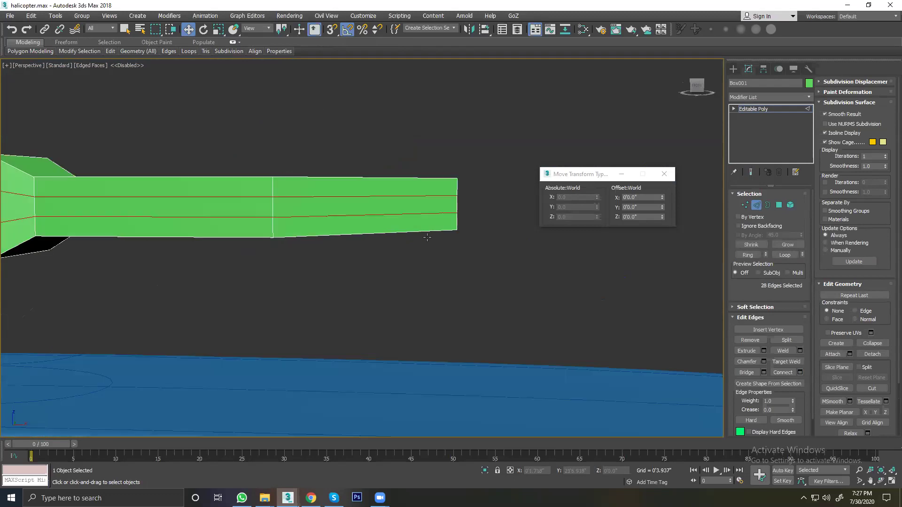
Step: Delete the middle strip polygons on both blades to open a lengthwise gap
{"action": "left_click", "coordinate": [777, 210]}
{"action": "left_click", "coordinate": [443, 212]}
{"action": "left_click", "coordinate": [222, 208], "text": "ctrl"}
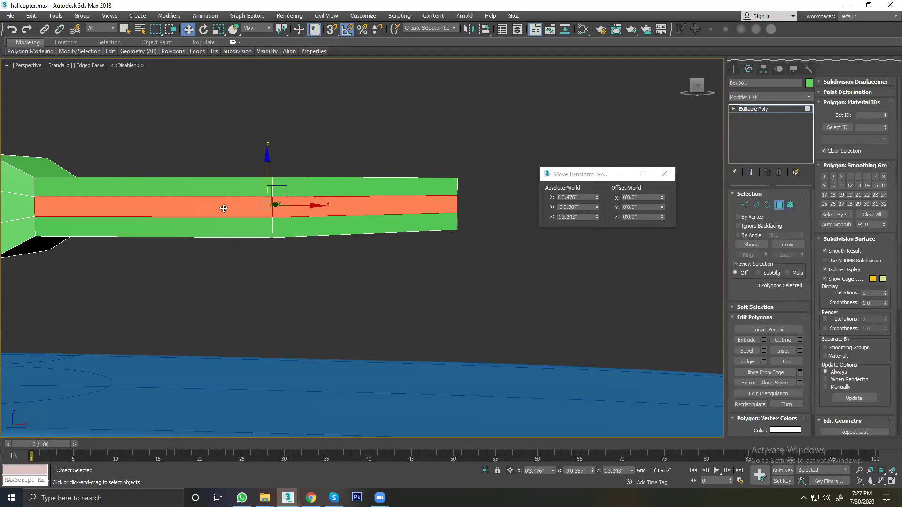
{"action": "key", "text": "Delete"}
{"action": "scroll", "coordinate": [227, 240], "scroll_direction": "down", "scroll_amount": 3}
{"action": "mouse_move", "coordinate": [232, 244]}
{"action": "middle_mouse_down", "text": "alt"}
{"action": "mouse_move", "coordinate": [234, 285]}
{"action": "mouse_move", "coordinate": [224, 260]}
{"action": "mouse_move", "coordinate": [66, 254]}
{"action": "mouse_move", "coordinate": [256, 247]}
{"action": "mouse_move", "coordinate": [131, 244]}
{"action": "mouse_move", "coordinate": [106, 252]}
{"action": "middle_mouse_up", "text": "alt"}
{"action": "scroll", "coordinate": [112, 244], "scroll_direction": "up", "scroll_amount": 5}
{"action": "left_click", "coordinate": [136, 187]}
{"action": "key", "text": "Delete"}
Step: Inspect the split rotor, select two polygons, and exit polygon editing
{"action": "scroll", "coordinate": [137, 186], "scroll_direction": "down", "scroll_amount": 5}
{"action": "mouse_move", "coordinate": [163, 198]}
{"action": "middle_mouse_down", "text": "alt"}
{"action": "mouse_move", "coordinate": [208, 211]}
{"action": "mouse_move", "coordinate": [249, 207]}
{"action": "mouse_move", "coordinate": [201, 201]}
{"action": "mouse_move", "coordinate": [292, 204]}
{"action": "mouse_move", "coordinate": [283, 201]}
{"action": "middle_mouse_up", "text": "alt"}
{"action": "scroll", "coordinate": [307, 204], "scroll_direction": "up", "scroll_amount": 3}
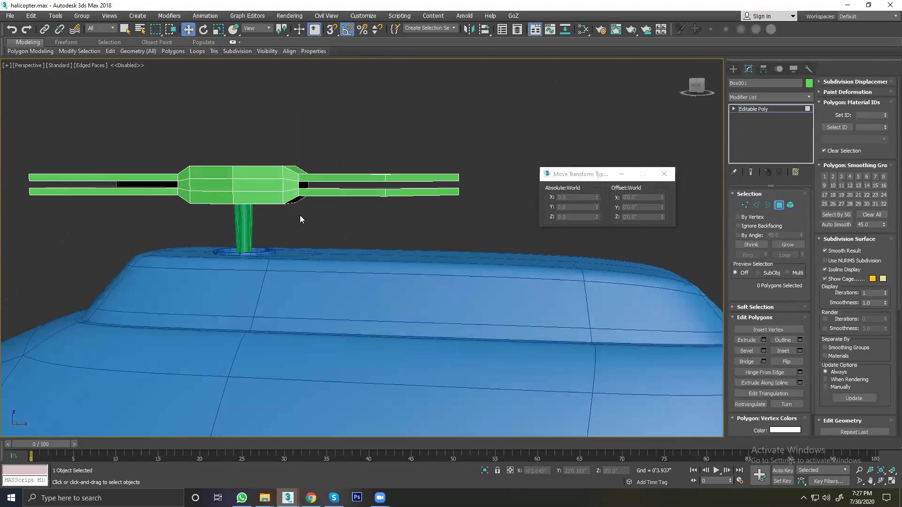
{"action": "mouse_move", "coordinate": [378, 188]}
{"action": "middle_mouse_down", "text": "alt"}
{"action": "mouse_move", "coordinate": [284, 187]}
{"action": "mouse_move", "coordinate": [291, 202]}
{"action": "middle_mouse_up", "text": "alt"}
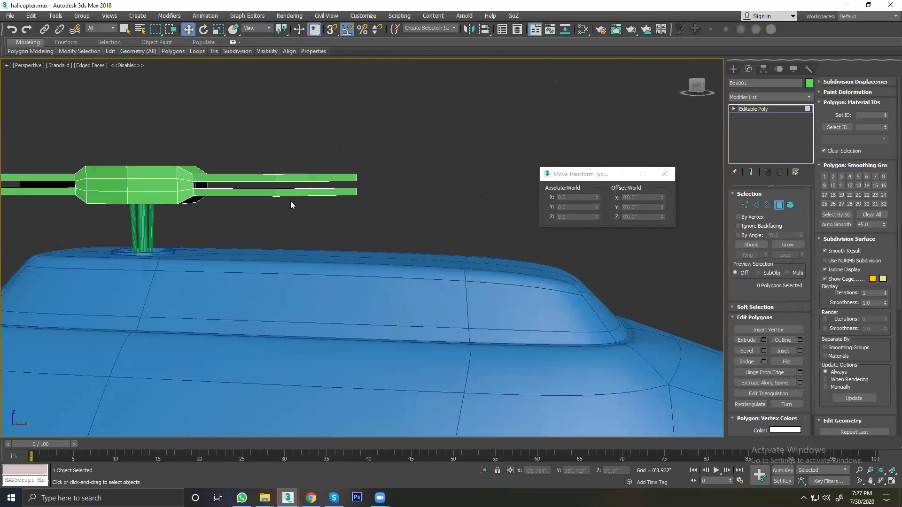
{"action": "scroll", "coordinate": [290, 202], "scroll_direction": "down", "scroll_amount": 3}
{"action": "left_click", "coordinate": [290, 202]}
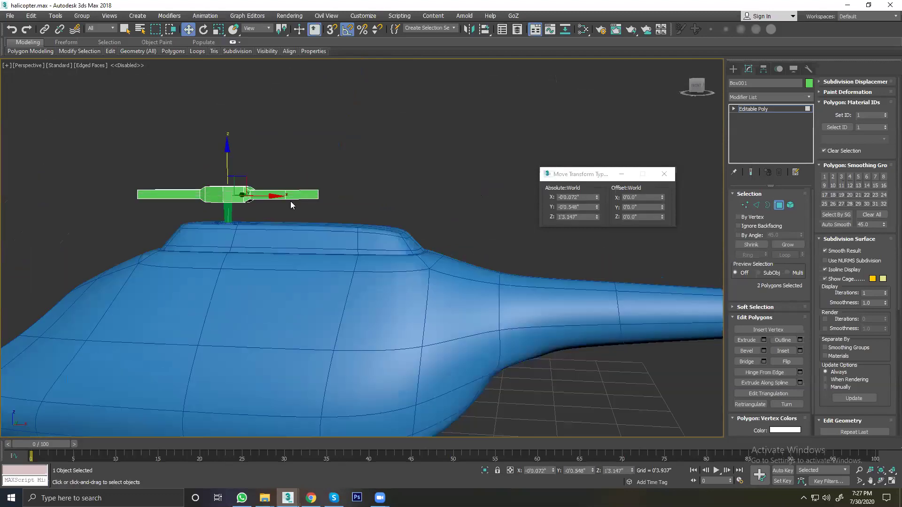
{"action": "left_click", "coordinate": [779, 205]}
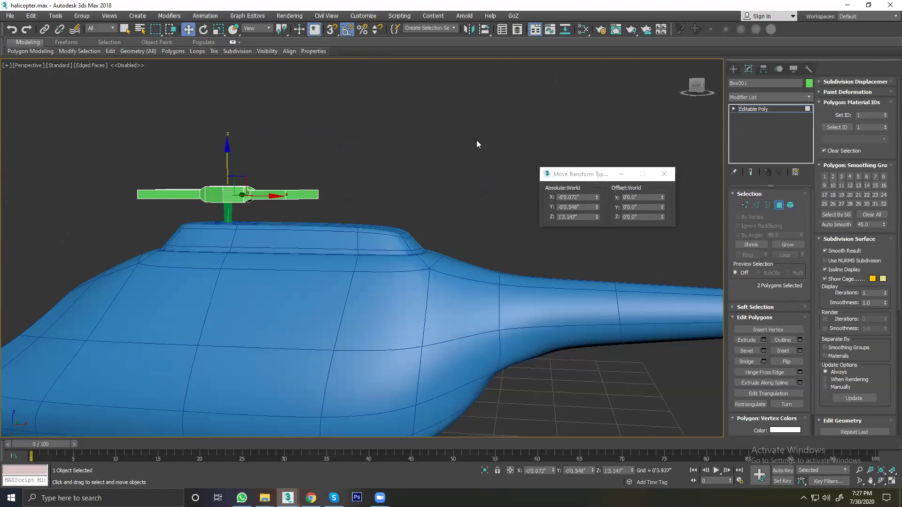
{"action": "left_click", "coordinate": [353, 213]}
{"action": "middle_click_drag", "start_coordinate": [352, 213], "coordinate": [342, 236], "text": "alt"}
Step: Glance at the Bell 206 reference, then draw a long new box primitive, Box002
{"action": "key", "text": "alt+Tab"}
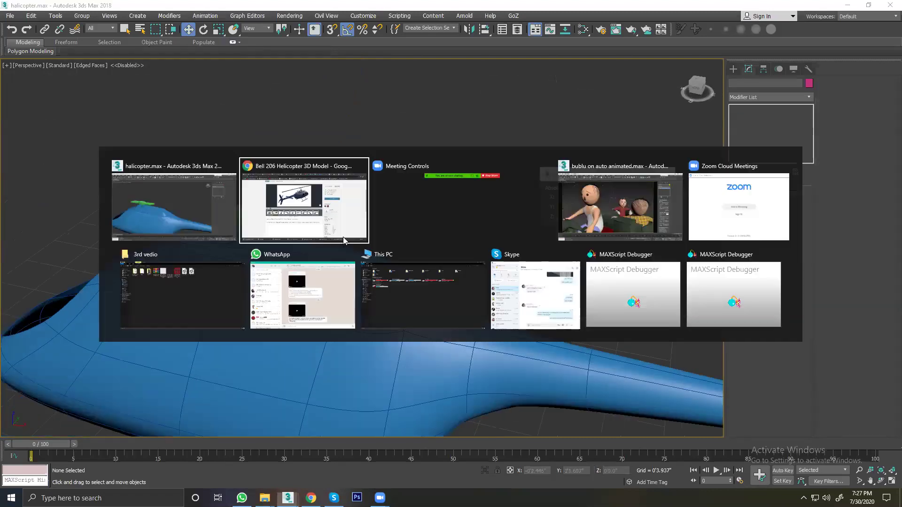
{"action": "key", "text": "alt+Tab"}
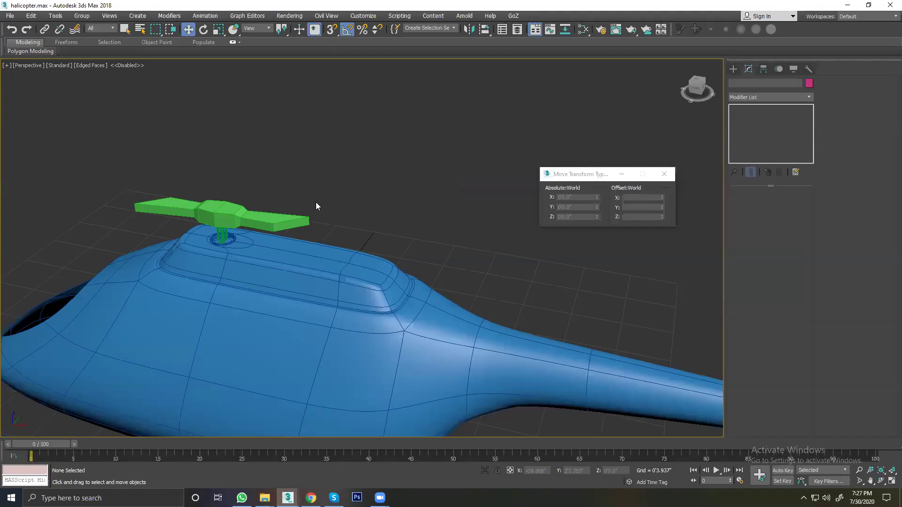
{"action": "middle_click_drag", "start_coordinate": [316, 202], "coordinate": [317, 224], "text": "alt"}
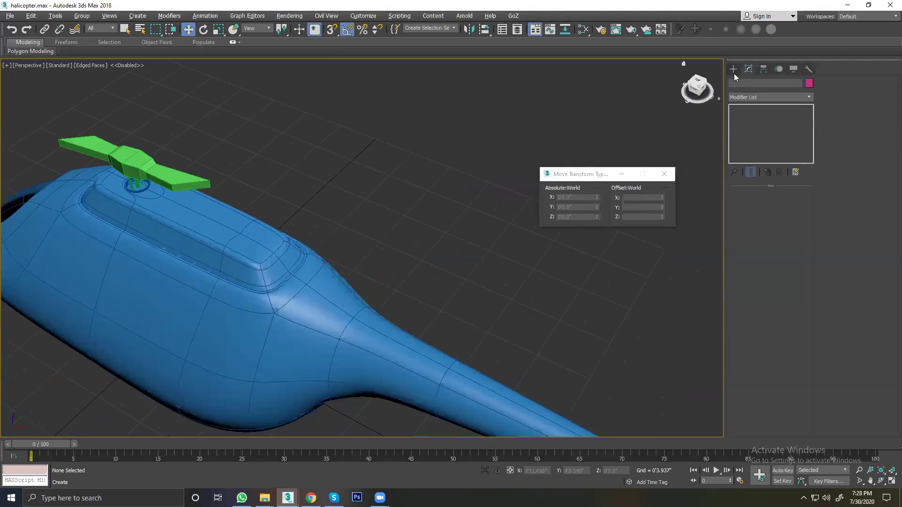
{"action": "left_click", "coordinate": [733, 69]}
{"action": "left_click", "coordinate": [751, 126]}
{"action": "scroll", "coordinate": [346, 185], "scroll_direction": "down", "scroll_amount": 5}
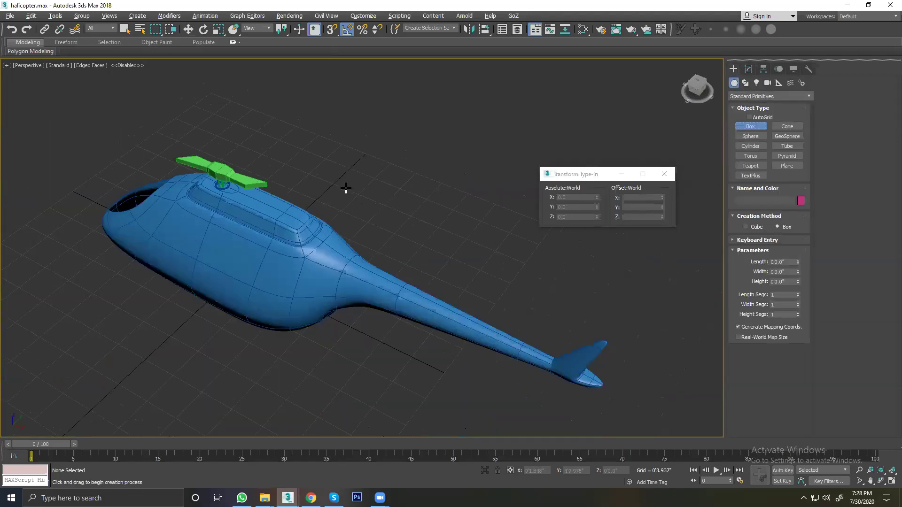
{"action": "middle_click_drag", "start_coordinate": [347, 187], "coordinate": [296, 161]}
{"action": "left_click_drag", "start_coordinate": [265, 154], "coordinate": [522, 259]}
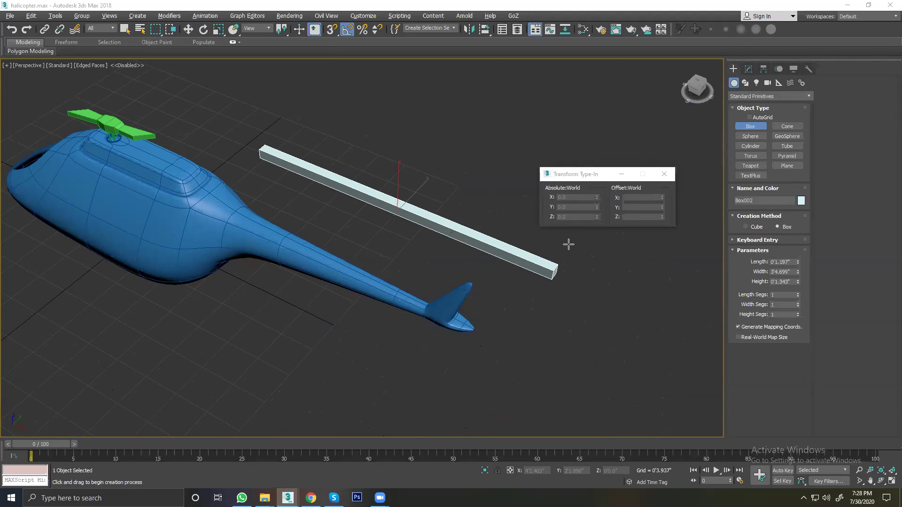
Step: Make Box002 thin by setting its Height to 0'0.403"
{"action": "left_click", "coordinate": [187, 30]}
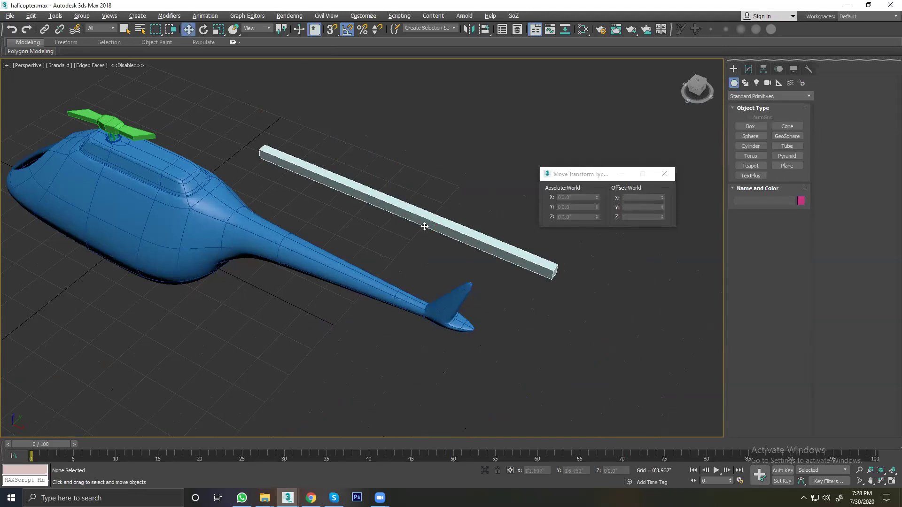
{"action": "mouse_move", "coordinate": [423, 201]}
{"action": "middle_mouse_down", "text": "alt"}
{"action": "mouse_move", "coordinate": [457, 199]}
{"action": "mouse_move", "coordinate": [474, 235]}
{"action": "middle_mouse_up", "text": "alt"}
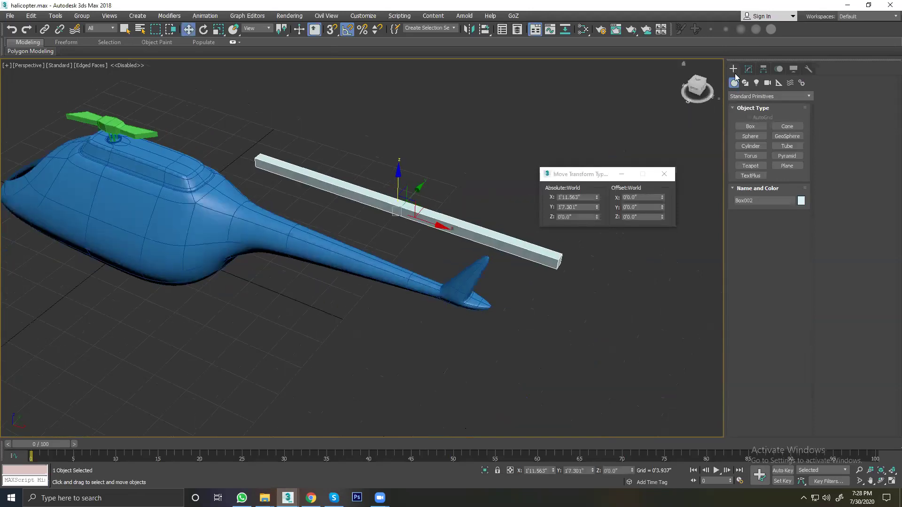
{"action": "left_click", "coordinate": [748, 69]}
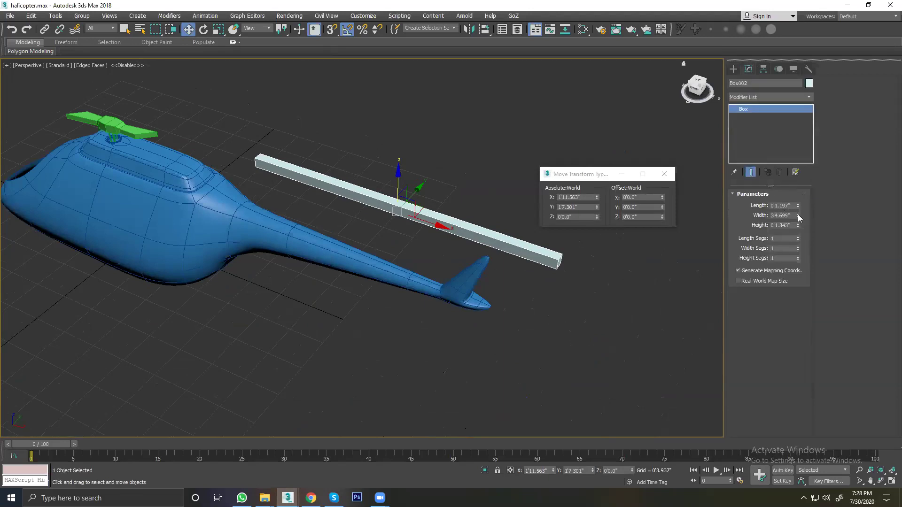
{"action": "left_click_drag", "start_coordinate": [797, 227], "coordinate": [798, 254]}
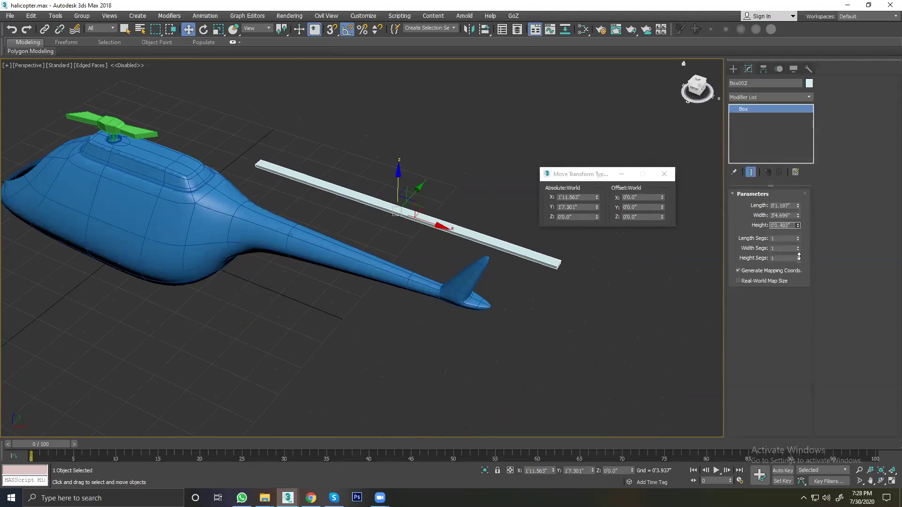
Step: Move the blade box onto the rotor hub, stretching back over the tail
{"action": "mouse_move", "coordinate": [416, 189]}
{"action": "left_mouse_down"}
{"action": "mouse_move", "coordinate": [293, 258]}
{"action": "mouse_move", "coordinate": [318, 158]}
{"action": "left_mouse_up"}
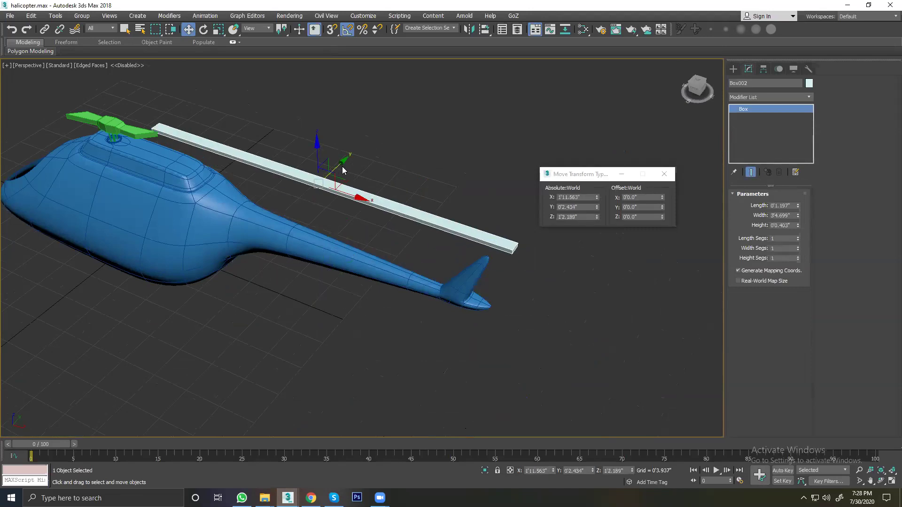
{"action": "mouse_move", "coordinate": [345, 161]}
{"action": "left_mouse_down"}
{"action": "mouse_move", "coordinate": [329, 173]}
{"action": "mouse_move", "coordinate": [304, 156]}
{"action": "mouse_move", "coordinate": [328, 189]}
{"action": "left_mouse_up"}
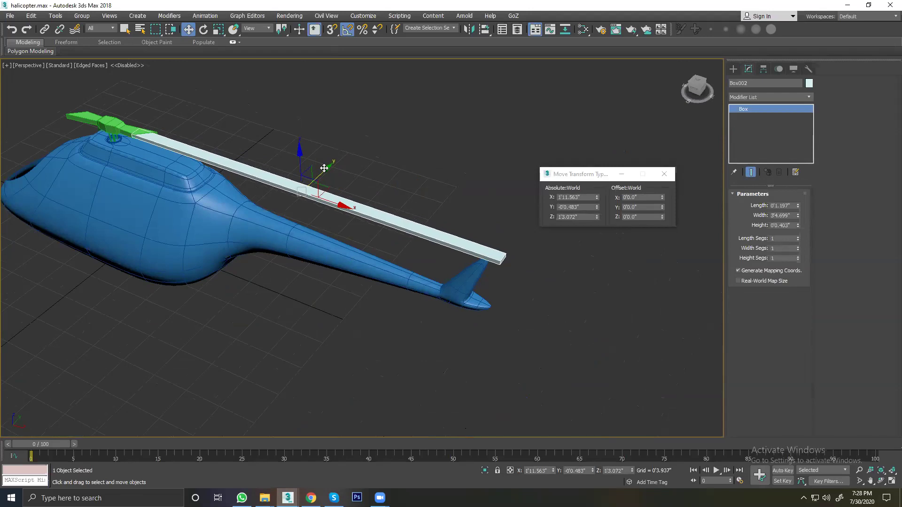
{"action": "scroll", "coordinate": [329, 190], "scroll_direction": "down", "scroll_amount": 2}
{"action": "scroll", "coordinate": [329, 190], "scroll_direction": "down", "scroll_amount": 3}
{"action": "middle_click_drag", "start_coordinate": [328, 189], "coordinate": [335, 193], "text": "alt"}
{"action": "scroll", "coordinate": [349, 197], "scroll_direction": "up", "scroll_amount": 5}
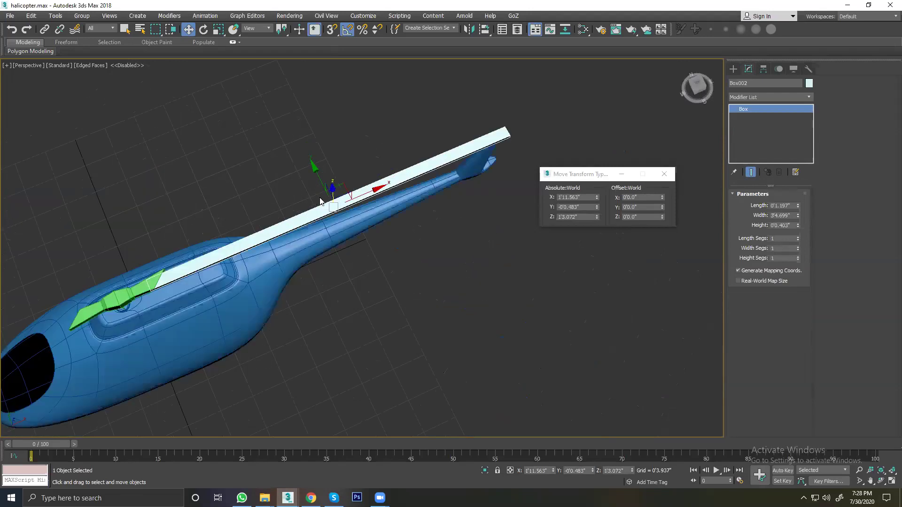
{"action": "left_click_drag", "start_coordinate": [366, 193], "coordinate": [328, 199]}
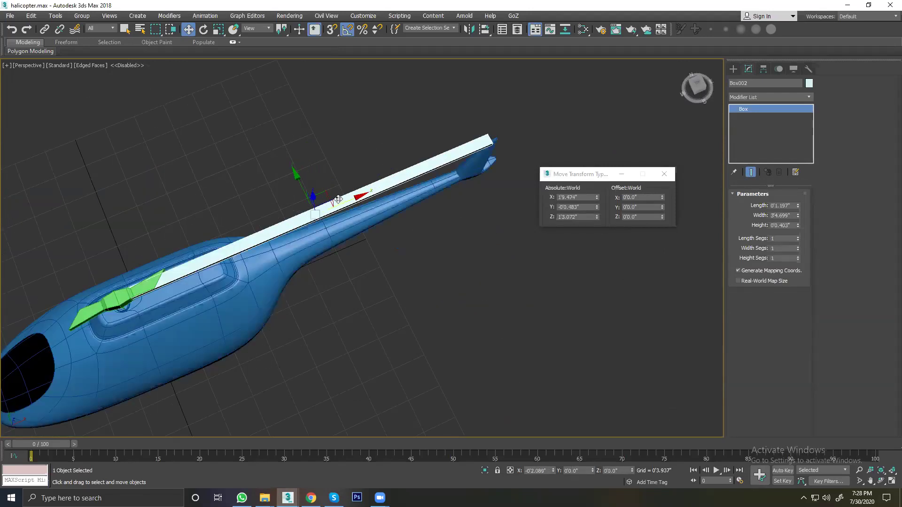
Step: Orbit, pan and zoom to inspect the blade's placement over the tail
{"action": "middle_click_drag", "start_coordinate": [269, 198], "coordinate": [260, 171], "text": "alt"}
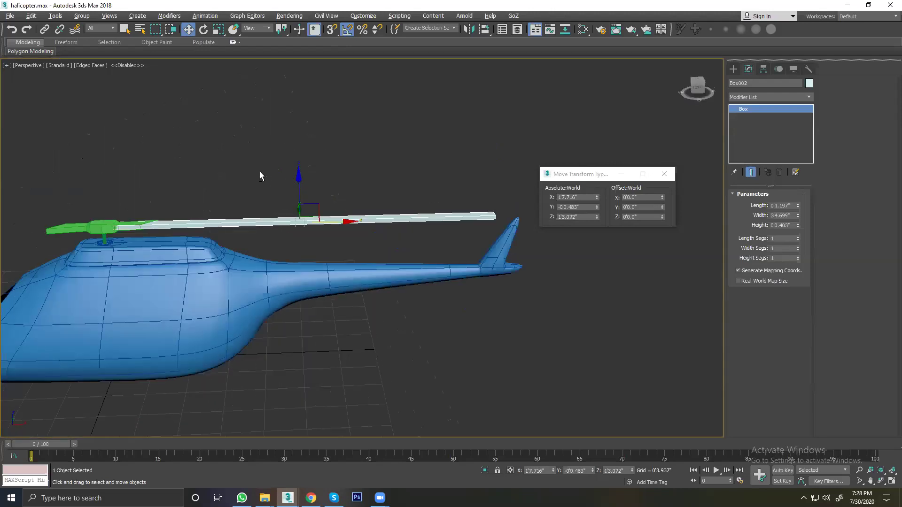
{"action": "scroll", "coordinate": [222, 198], "scroll_direction": "up", "scroll_amount": 4}
{"action": "scroll", "coordinate": [225, 202], "scroll_direction": "down", "scroll_amount": 1}
{"action": "middle_click_drag", "start_coordinate": [353, 247], "coordinate": [306, 253], "text": "alt"}
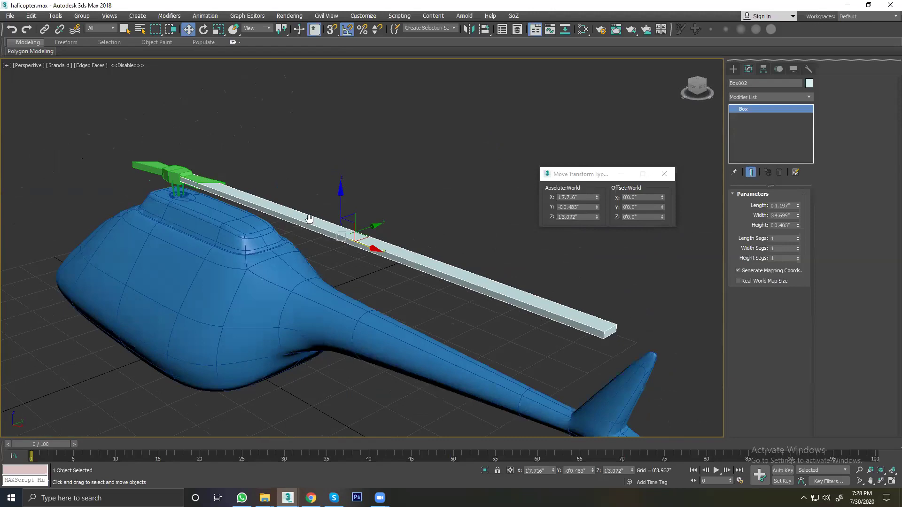
{"action": "middle_click_drag", "start_coordinate": [309, 219], "coordinate": [298, 216]}
{"action": "scroll", "coordinate": [264, 218], "scroll_direction": "up", "scroll_amount": 2}
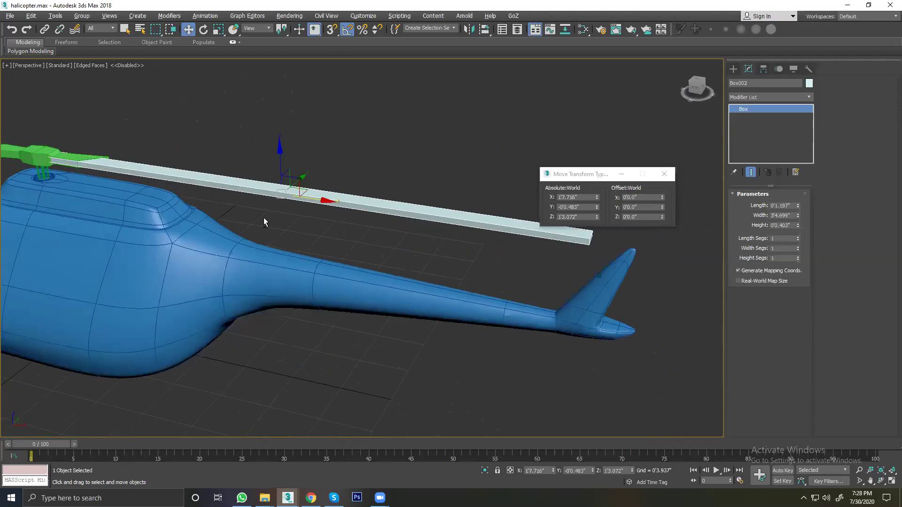
{"action": "scroll", "coordinate": [359, 225], "scroll_direction": "up", "scroll_amount": 2}
{"action": "scroll", "coordinate": [237, 190], "scroll_direction": "up", "scroll_amount": 3}
{"action": "scroll", "coordinate": [236, 189], "scroll_direction": "down", "scroll_amount": 1}
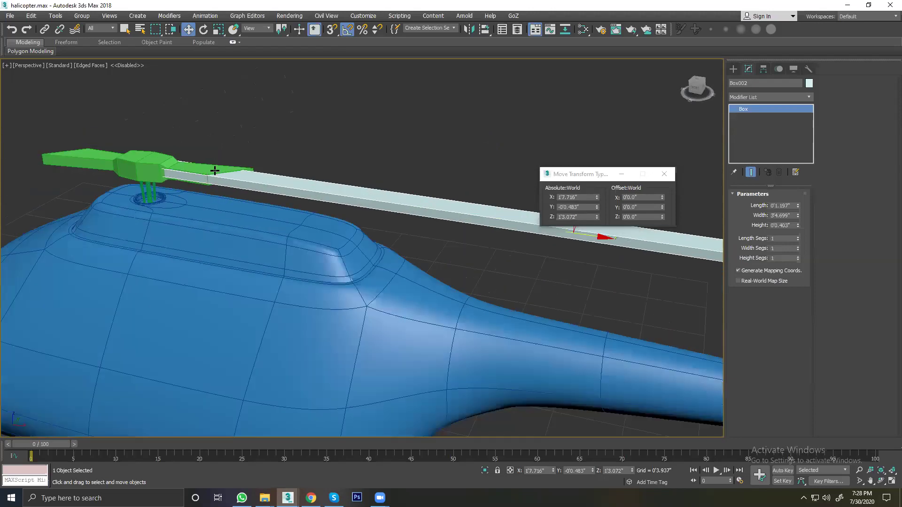
{"action": "scroll", "coordinate": [216, 173], "scroll_direction": "down", "scroll_amount": 1}
{"action": "scroll", "coordinate": [193, 191], "scroll_direction": "down", "scroll_amount": 1}
{"action": "scroll", "coordinate": [184, 229], "scroll_direction": "down", "scroll_amount": 1}
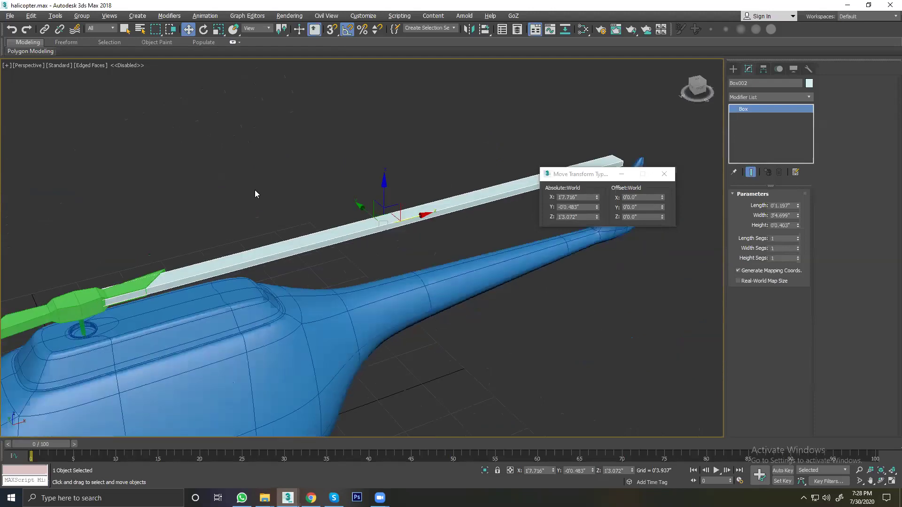
{"action": "scroll", "coordinate": [225, 234], "scroll_direction": "down", "scroll_amount": 1}
Step: Compare against the Bell 206 reference and select the green rotor hub
{"action": "key", "text": "alt+Tab"}
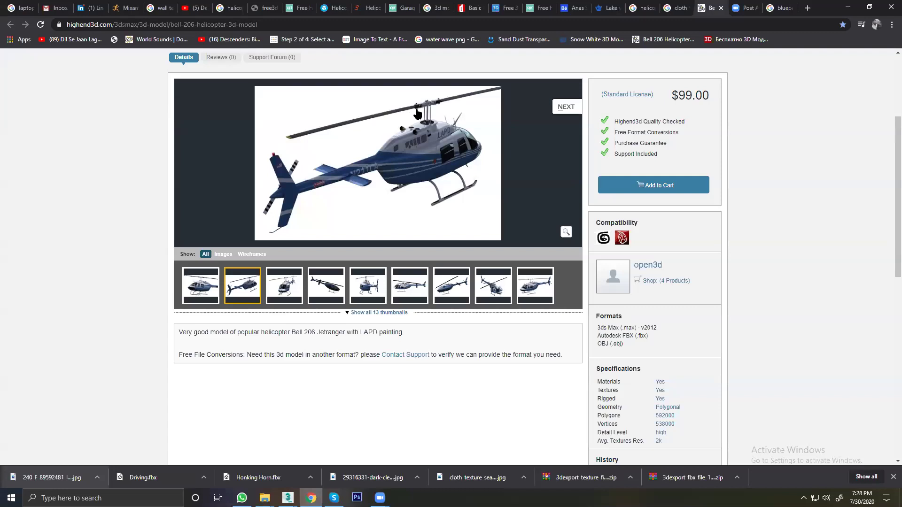
{"action": "key", "text": "alt+Tab"}
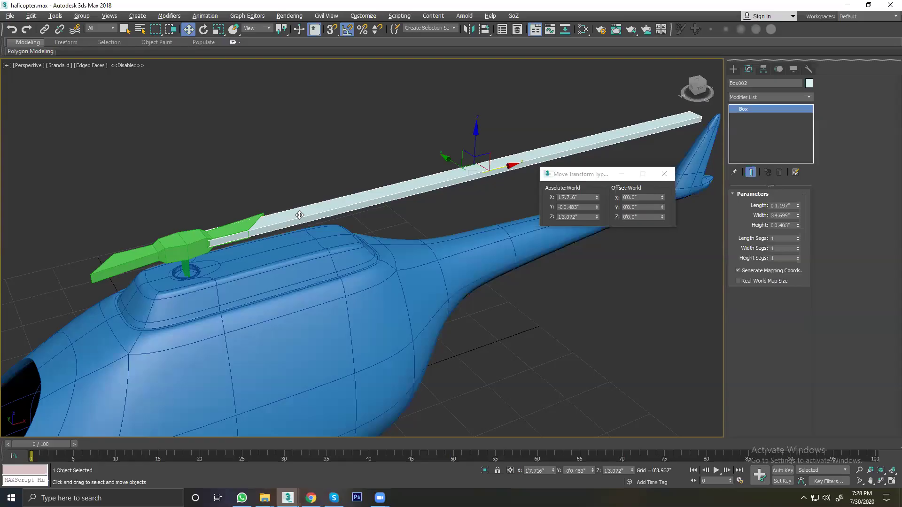
{"action": "left_click", "coordinate": [254, 221]}
Step: Select the long blade Box002 and convert it to an editable poly
{"action": "mouse_move", "coordinate": [262, 218]}
{"action": "middle_mouse_down", "text": "alt"}
{"action": "mouse_move", "coordinate": [287, 217]}
{"action": "mouse_move", "coordinate": [252, 218]}
{"action": "mouse_move", "coordinate": [250, 197]}
{"action": "mouse_move", "coordinate": [192, 216]}
{"action": "middle_mouse_up", "text": "alt"}
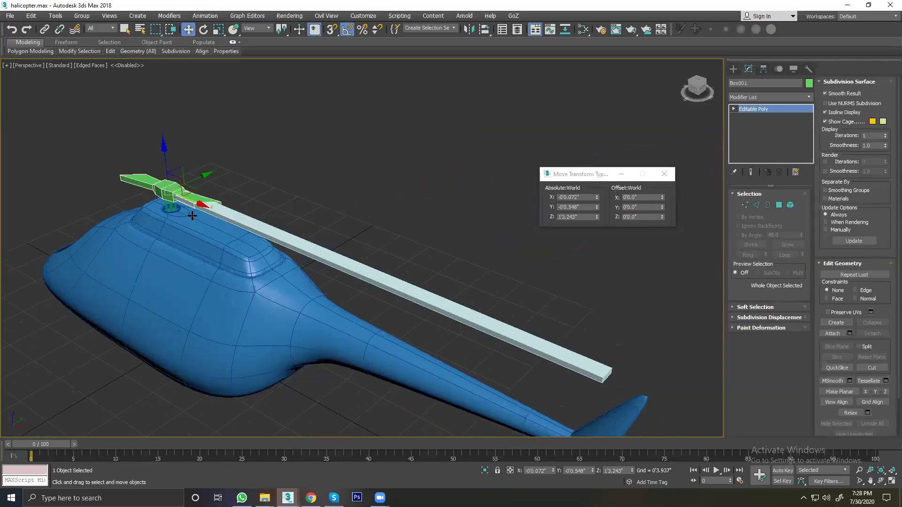
{"action": "scroll", "coordinate": [298, 198], "scroll_direction": "up", "scroll_amount": 2}
{"action": "scroll", "coordinate": [247, 161], "scroll_direction": "up", "scroll_amount": 2}
{"action": "left_click", "coordinate": [248, 161]}
{"action": "scroll", "coordinate": [318, 191], "scroll_direction": "down", "scroll_amount": 3}
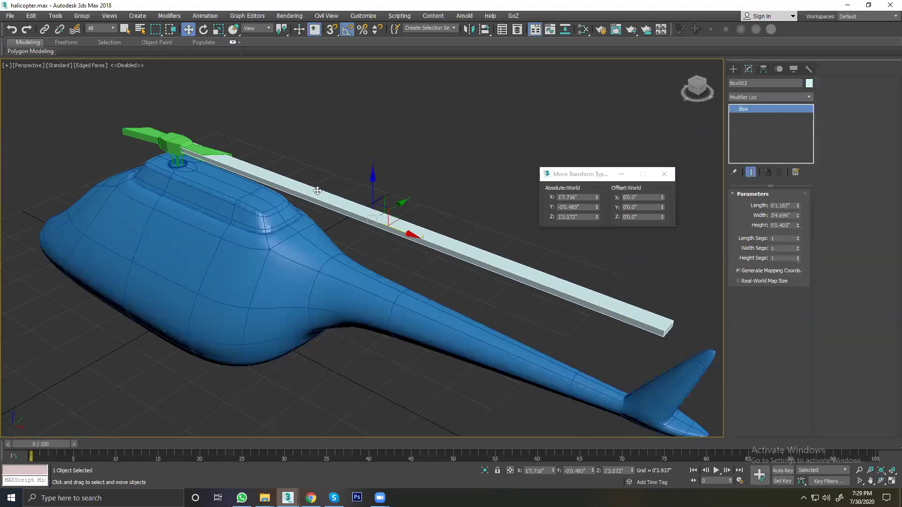
{"action": "middle_click_drag", "start_coordinate": [338, 222], "coordinate": [343, 256], "text": "alt"}
{"action": "scroll", "coordinate": [344, 257], "scroll_direction": "up", "scroll_amount": 3}
{"action": "right_click", "coordinate": [343, 256]}
{"action": "mouse_move", "coordinate": [391, 351]}
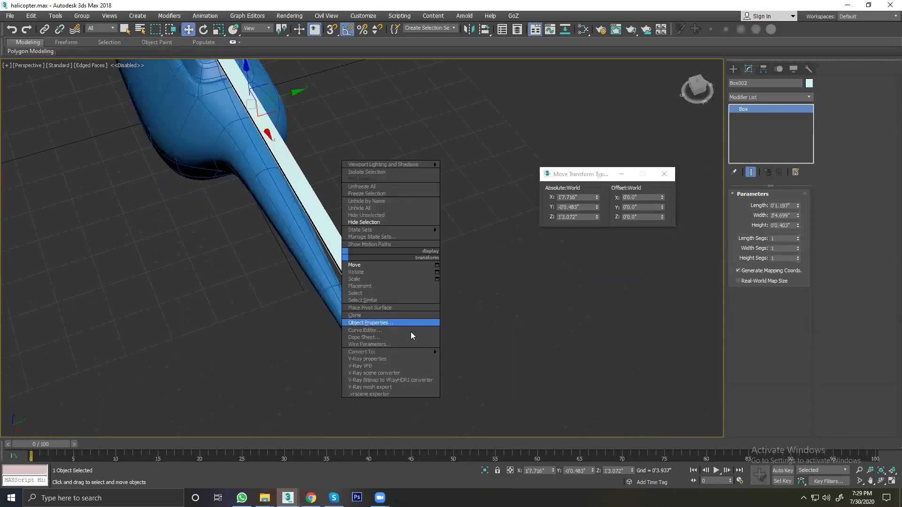
{"action": "left_click", "coordinate": [461, 359]}
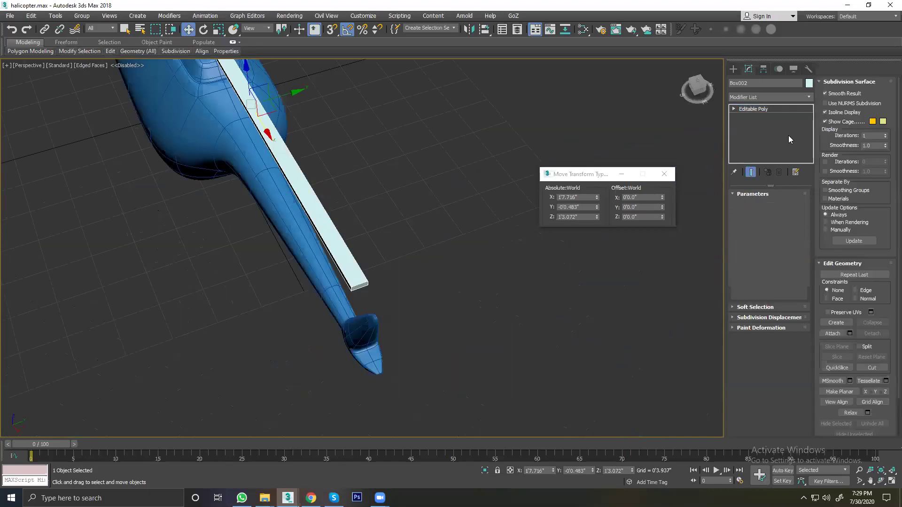
Step: Select the blade-tip vertices and pull them back to shorten the blade
{"action": "left_click", "coordinate": [744, 205]}
{"action": "left_click_drag", "start_coordinate": [383, 269], "coordinate": [286, 312]}
{"action": "left_click", "coordinate": [218, 29]}
{"action": "mouse_move", "coordinate": [286, 313]}
{"action": "middle_mouse_down", "text": "alt"}
{"action": "mouse_move", "coordinate": [392, 170]}
{"action": "mouse_move", "coordinate": [446, 252]}
{"action": "middle_mouse_up", "text": "alt"}
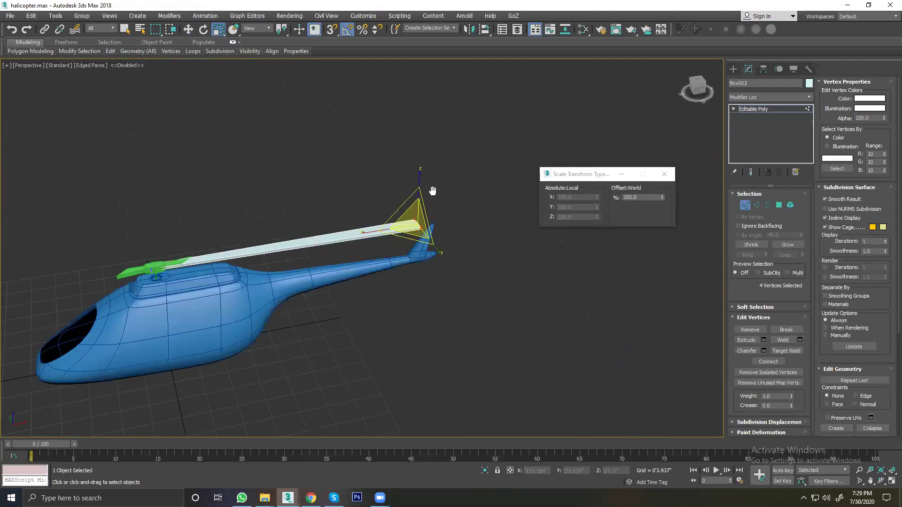
{"action": "right_click", "coordinate": [434, 230]}
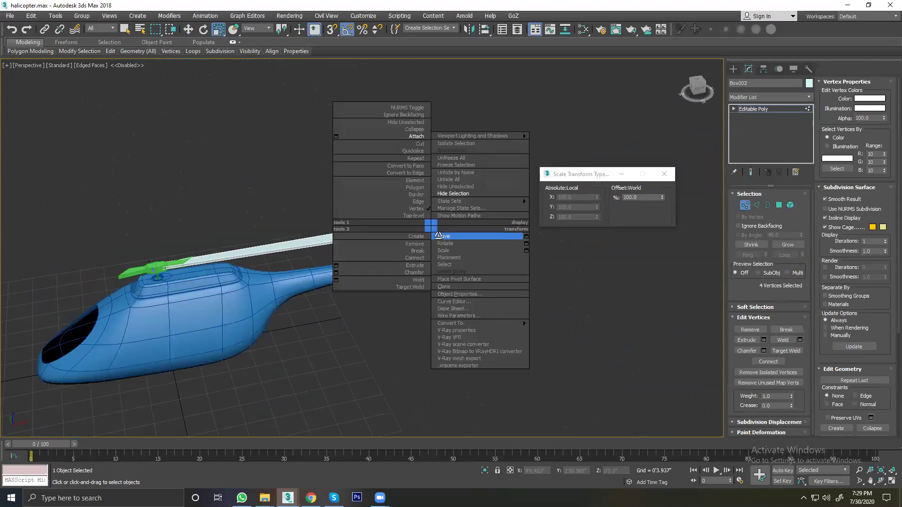
{"action": "left_click", "coordinate": [440, 238]}
{"action": "left_click_drag", "start_coordinate": [446, 221], "coordinate": [384, 230]}
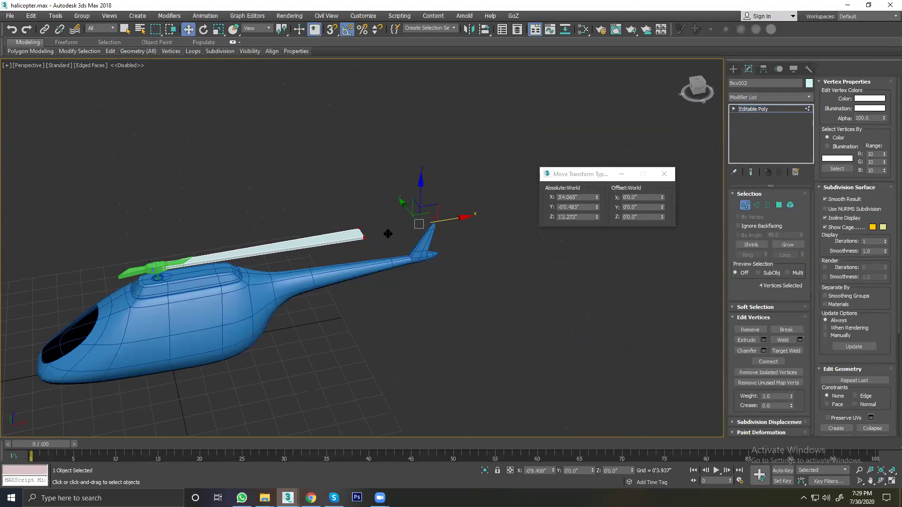
Step: Move the tip's corner vertices to taper the blade
{"action": "mouse_move", "coordinate": [384, 230]}
{"action": "middle_mouse_down", "text": "alt"}
{"action": "mouse_move", "coordinate": [303, 175]}
{"action": "mouse_move", "coordinate": [438, 222]}
{"action": "mouse_move", "coordinate": [402, 238]}
{"action": "mouse_move", "coordinate": [419, 261]}
{"action": "middle_mouse_up", "text": "alt"}
{"action": "scroll", "coordinate": [419, 261], "scroll_direction": "up", "scroll_amount": 5}
{"action": "left_click", "coordinate": [411, 256]}
{"action": "left_click_drag", "start_coordinate": [404, 252], "coordinate": [386, 255]}
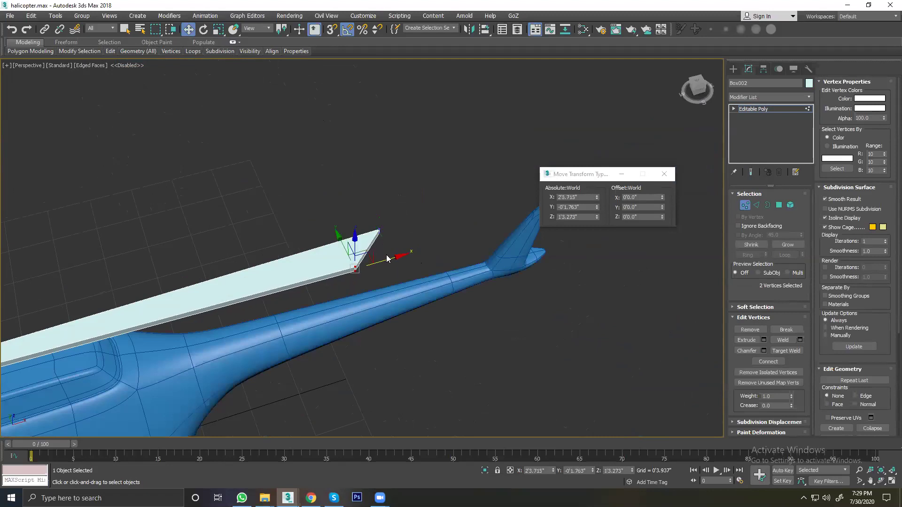
{"action": "scroll", "coordinate": [330, 235], "scroll_direction": "down", "scroll_amount": 3}
{"action": "middle_click_drag", "start_coordinate": [330, 235], "coordinate": [334, 215], "text": "alt"}
{"action": "scroll", "coordinate": [394, 251], "scroll_direction": "up", "scroll_amount": 4}
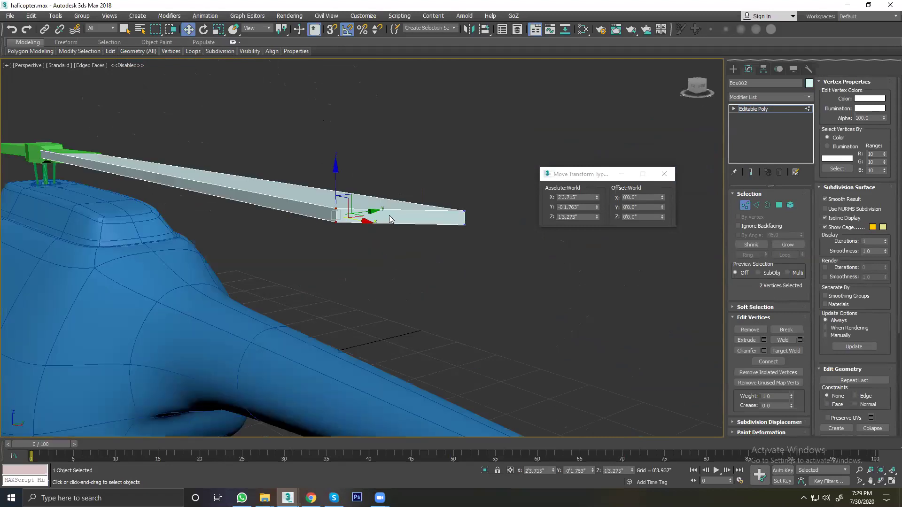
Step: Scale the four blade-tip vertices thinner vertically
{"action": "left_click_drag", "start_coordinate": [493, 193], "coordinate": [439, 230]}
{"action": "left_click", "coordinate": [218, 30]}
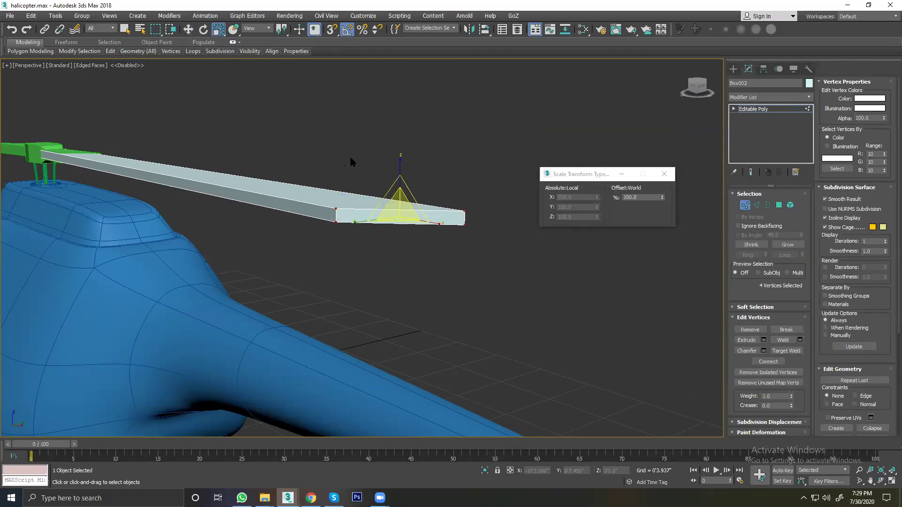
{"action": "left_click_drag", "start_coordinate": [395, 163], "coordinate": [402, 190]}
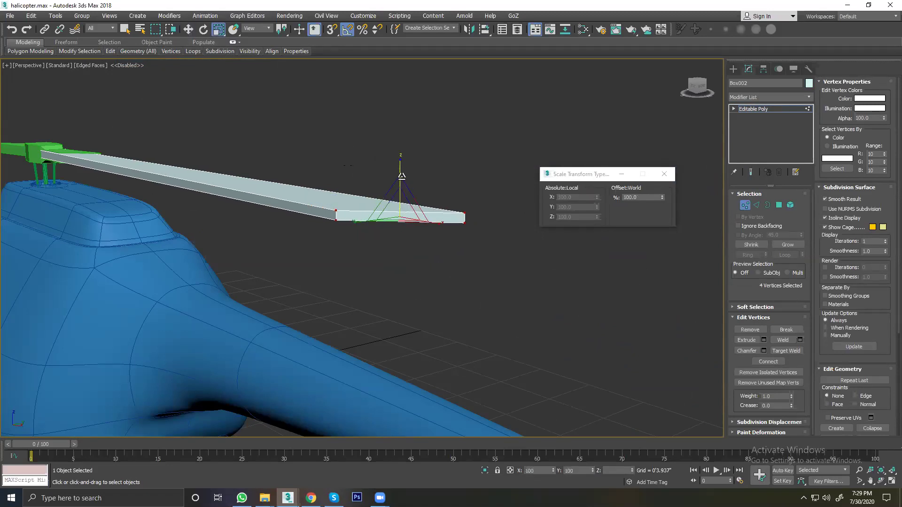
{"action": "right_click", "coordinate": [378, 140]}
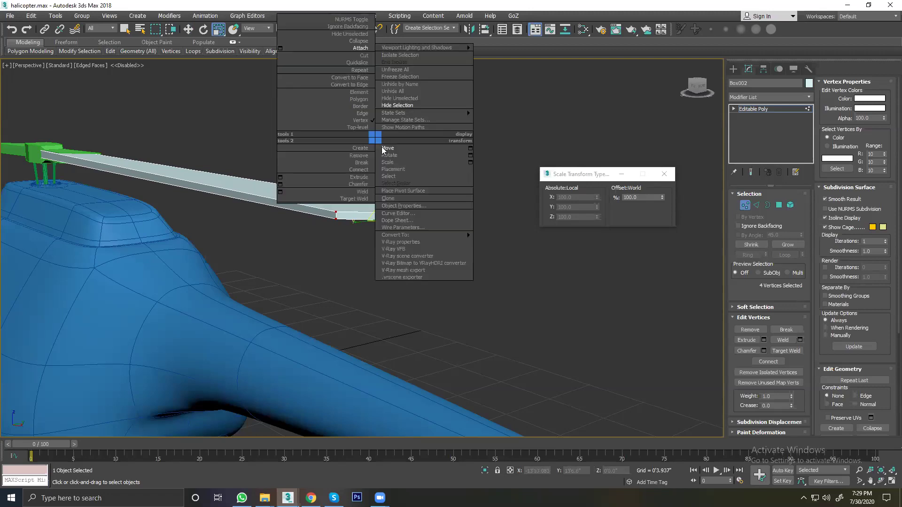
{"action": "left_click", "coordinate": [389, 145]}
Step: Raise the selected tip vertices along Z to about 1'2.896"
{"action": "mouse_move", "coordinate": [321, 235]}
{"action": "left_mouse_down"}
{"action": "mouse_move", "coordinate": [337, 187]}
{"action": "mouse_move", "coordinate": [338, 204]}
{"action": "left_mouse_up"}
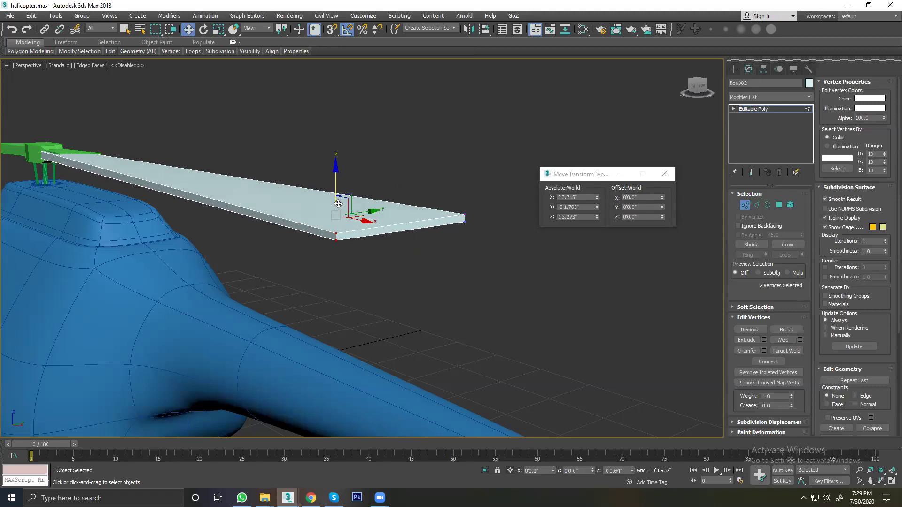
{"action": "scroll", "coordinate": [338, 205], "scroll_direction": "down", "scroll_amount": 5}
{"action": "scroll", "coordinate": [420, 226], "scroll_direction": "up", "scroll_amount": 2}
{"action": "scroll", "coordinate": [378, 212], "scroll_direction": "up", "scroll_amount": 5}
{"action": "left_click_drag", "start_coordinate": [331, 182], "coordinate": [332, 171]}
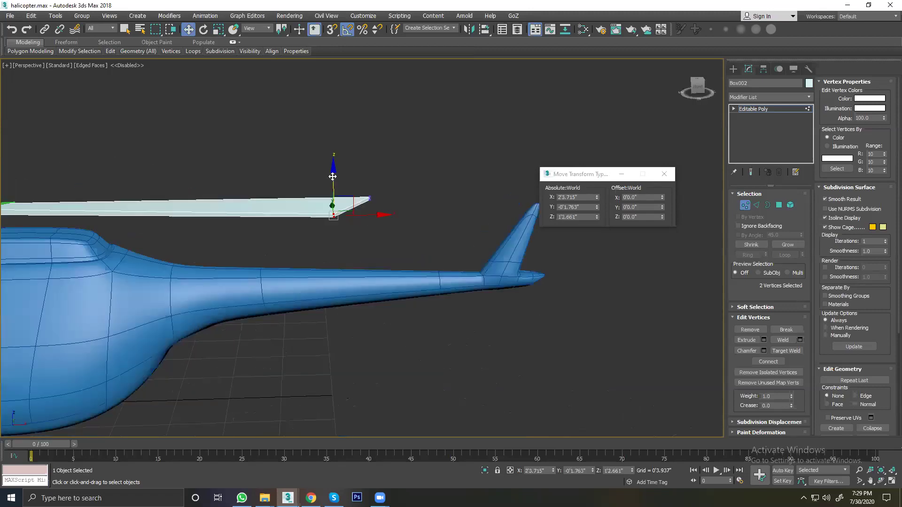
{"action": "scroll", "coordinate": [254, 193], "scroll_direction": "down", "scroll_amount": 4}
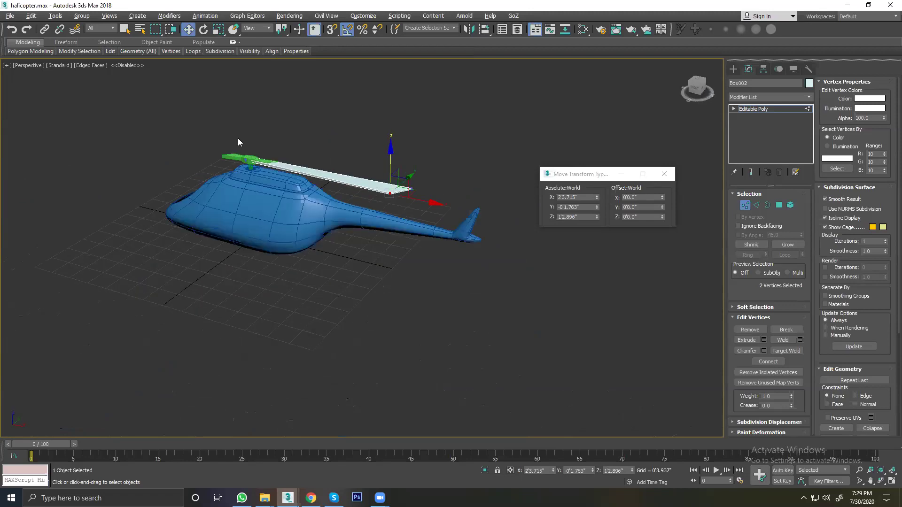
{"action": "scroll", "coordinate": [292, 187], "scroll_direction": "up", "scroll_amount": 2}
{"action": "scroll", "coordinate": [292, 187], "scroll_direction": "up", "scroll_amount": 5}
Step: Select the light-blue blade Box002 and nudge it slightly sideways
{"action": "left_click", "coordinate": [745, 210]}
{"action": "left_click", "coordinate": [329, 208]}
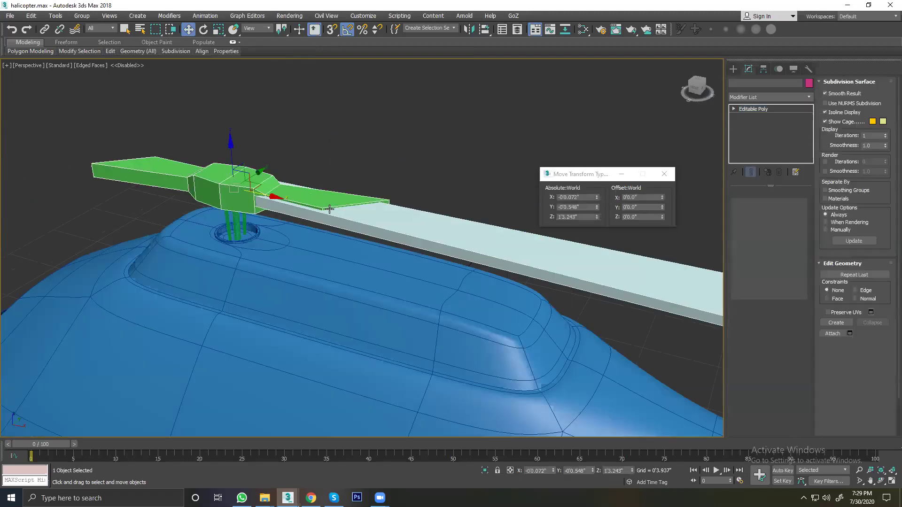
{"action": "middle_click_drag", "start_coordinate": [329, 209], "coordinate": [343, 265], "text": "alt"}
{"action": "left_click", "coordinate": [343, 263]}
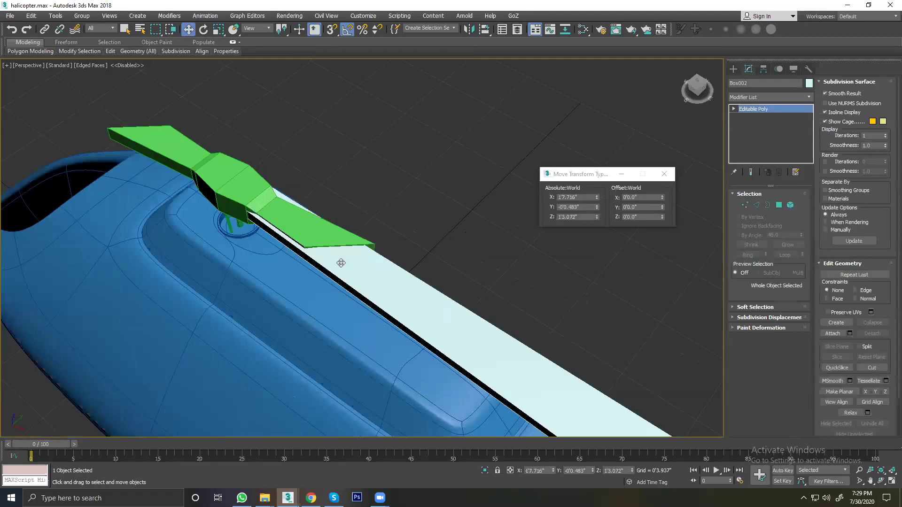
{"action": "left_click", "coordinate": [478, 359]}
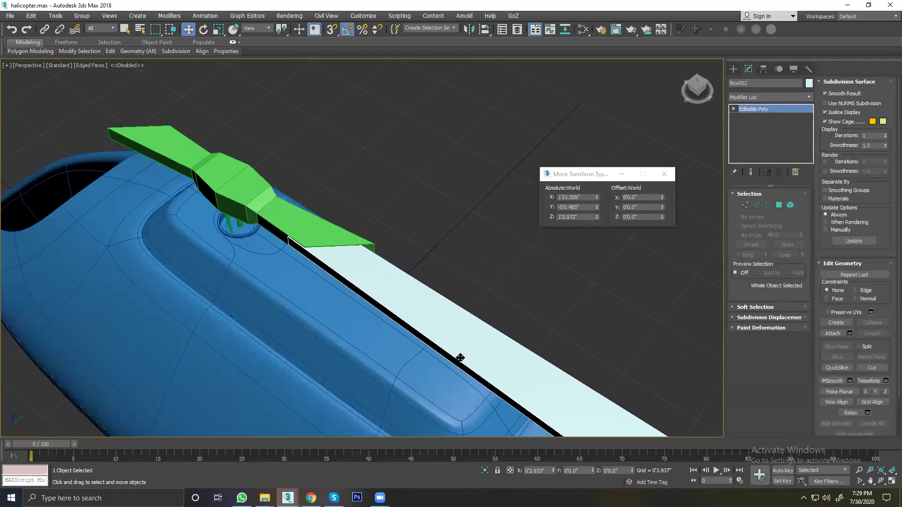
{"action": "scroll", "coordinate": [379, 286], "scroll_direction": "down", "scroll_amount": 5}
{"action": "scroll", "coordinate": [380, 285], "scroll_direction": "down", "scroll_amount": 1}
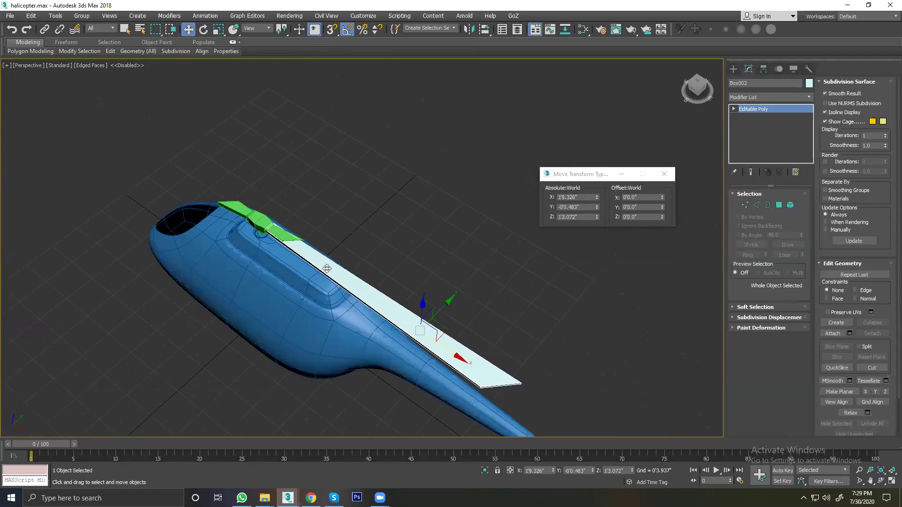
{"action": "middle_click_drag", "start_coordinate": [380, 285], "coordinate": [301, 270], "text": "alt"}
{"action": "left_click_drag", "start_coordinate": [414, 312], "coordinate": [413, 312]}
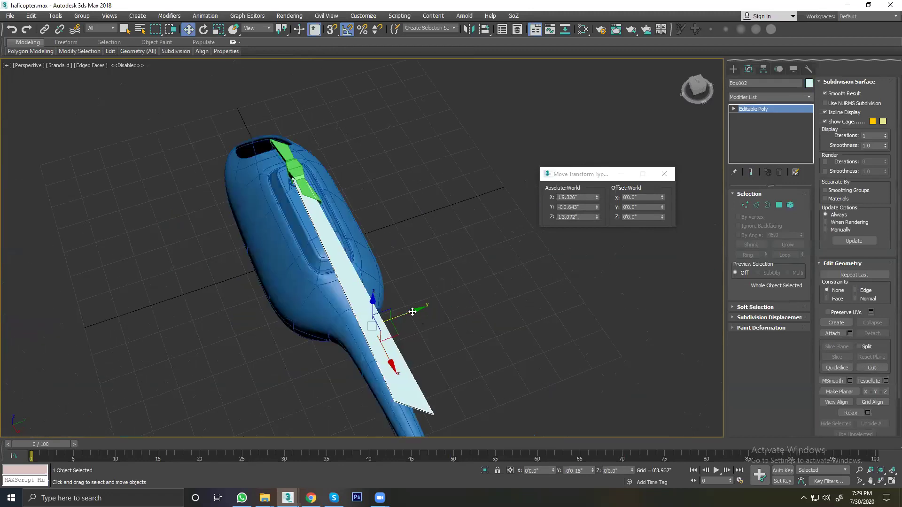
{"action": "scroll", "coordinate": [311, 209], "scroll_direction": "up", "scroll_amount": 2}
{"action": "scroll", "coordinate": [310, 209], "scroll_direction": "up", "scroll_amount": 2}
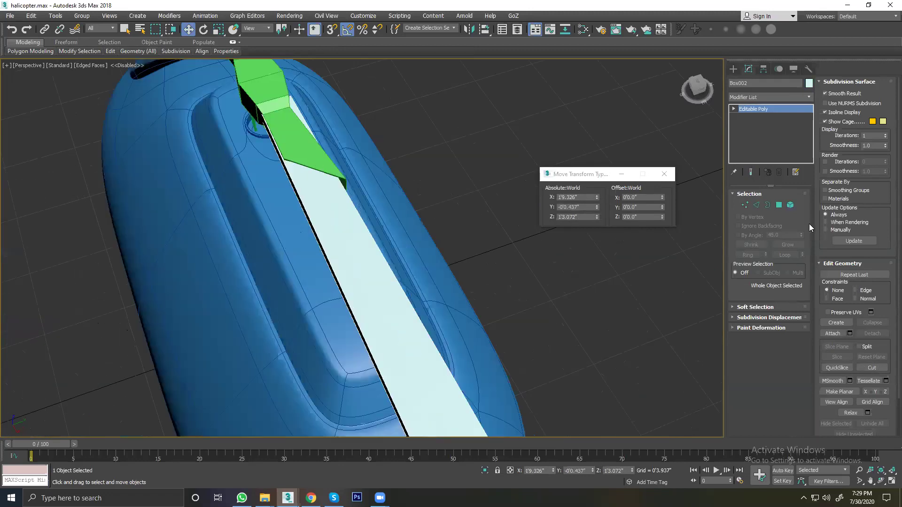
Step: Narrow the blade's inner-end vertices by scaling, then slide them along the blade
{"action": "key", "text": "1"}
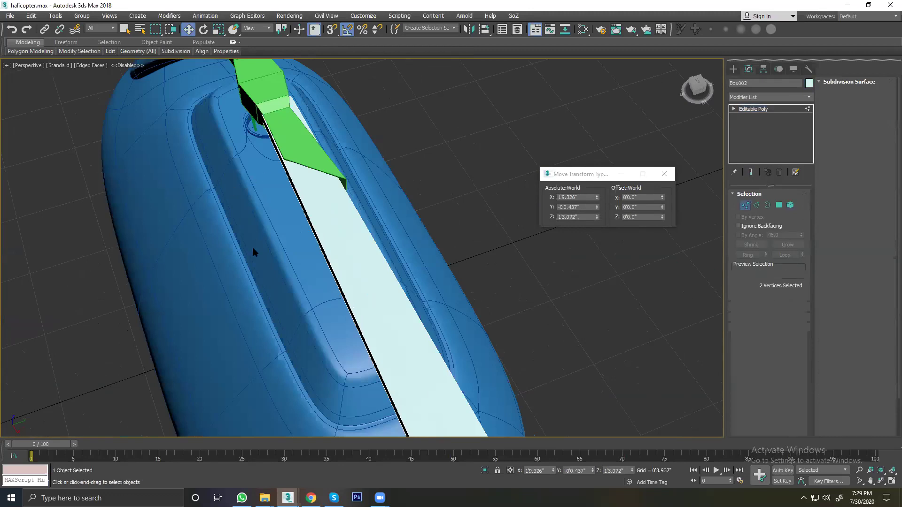
{"action": "scroll", "coordinate": [270, 140], "scroll_direction": "down", "scroll_amount": 2}
{"action": "left_click", "coordinate": [245, 175], "text": "ctrl"}
{"action": "key", "text": "r"}
{"action": "left_click_drag", "start_coordinate": [214, 179], "coordinate": [295, 190]}
{"action": "mouse_move", "coordinate": [295, 190]}
{"action": "middle_mouse_down", "text": "alt"}
{"action": "mouse_move", "coordinate": [268, 167]}
{"action": "mouse_move", "coordinate": [332, 211]}
{"action": "middle_mouse_up", "text": "alt"}
{"action": "right_click", "coordinate": [269, 167]}
{"action": "left_click", "coordinate": [300, 177]}
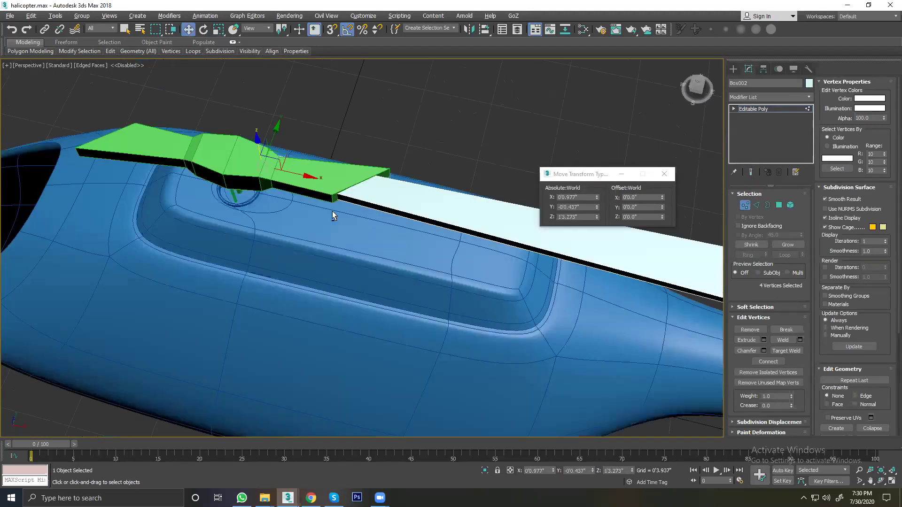
{"action": "middle_click_drag", "start_coordinate": [305, 178], "coordinate": [305, 176], "text": "alt"}
{"action": "left_click_drag", "start_coordinate": [376, 197], "coordinate": [400, 208]}
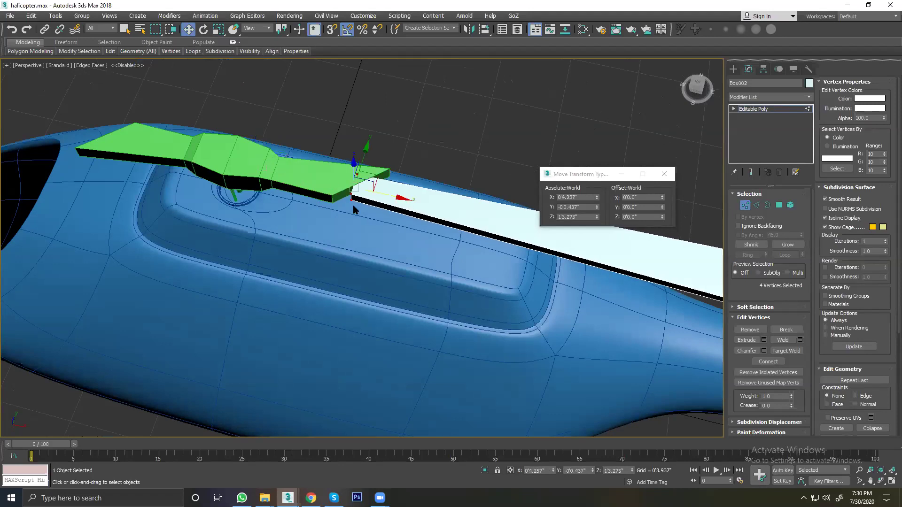
Step: Fit the blade-end corner vertices inside the green hub, checking in wireframe, and lower them slightly
{"action": "scroll", "coordinate": [337, 183], "scroll_direction": "up", "scroll_amount": 2}
{"action": "left_click", "coordinate": [354, 201]}
{"action": "mouse_move", "coordinate": [340, 176]}
{"action": "left_mouse_down"}
{"action": "mouse_move", "coordinate": [362, 196]}
{"action": "mouse_move", "coordinate": [373, 185]}
{"action": "left_mouse_up"}
{"action": "mouse_move", "coordinate": [372, 185]}
{"action": "middle_mouse_down", "text": "alt"}
{"action": "mouse_move", "coordinate": [314, 166]}
{"action": "mouse_move", "coordinate": [304, 172]}
{"action": "middle_mouse_up", "text": "alt"}
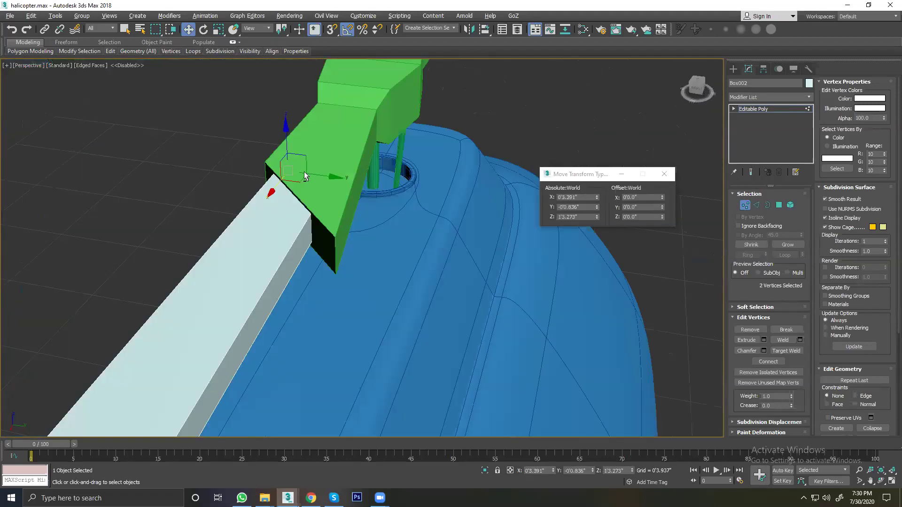
{"action": "key", "text": "F3"}
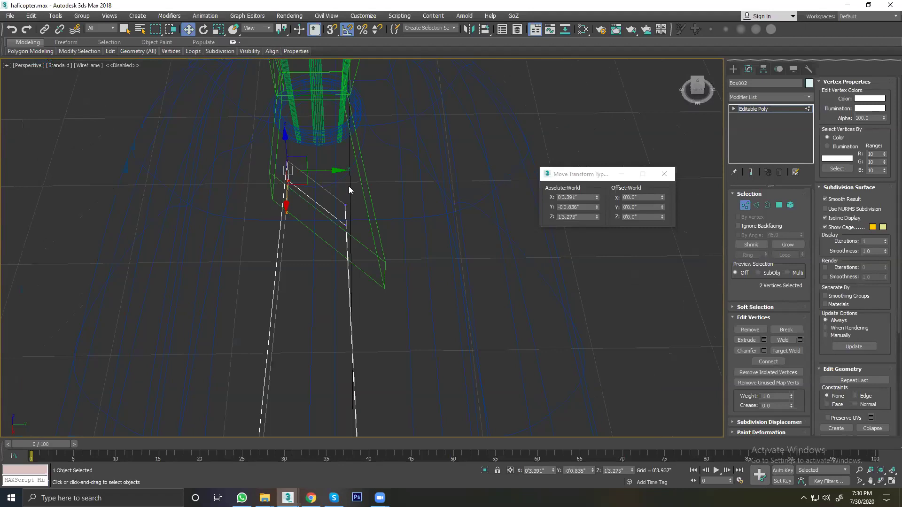
{"action": "left_click_drag", "start_coordinate": [376, 215], "coordinate": [394, 216]}
{"action": "mouse_move", "coordinate": [362, 216]}
{"action": "middle_mouse_down", "text": "alt"}
{"action": "mouse_move", "coordinate": [325, 222]}
{"action": "mouse_move", "coordinate": [334, 219]}
{"action": "middle_mouse_up", "text": "alt"}
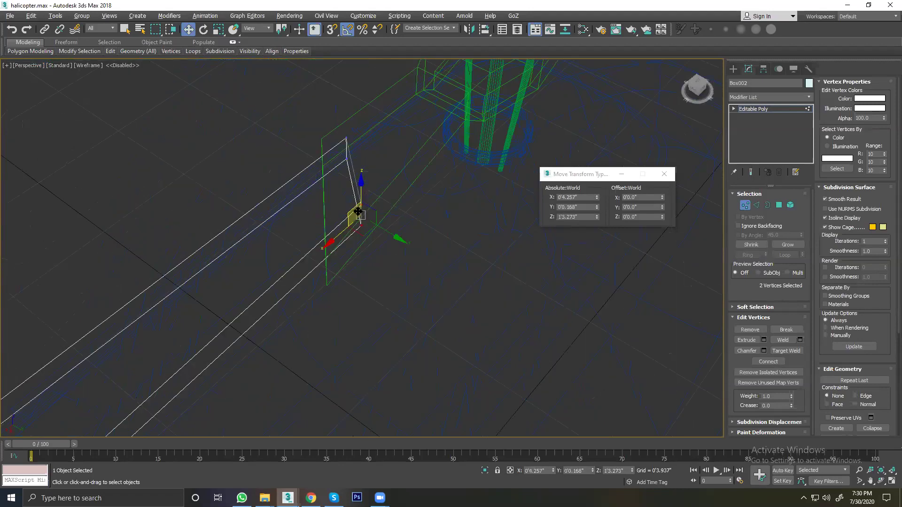
{"action": "middle_click_drag", "start_coordinate": [404, 186], "coordinate": [415, 187], "text": "alt"}
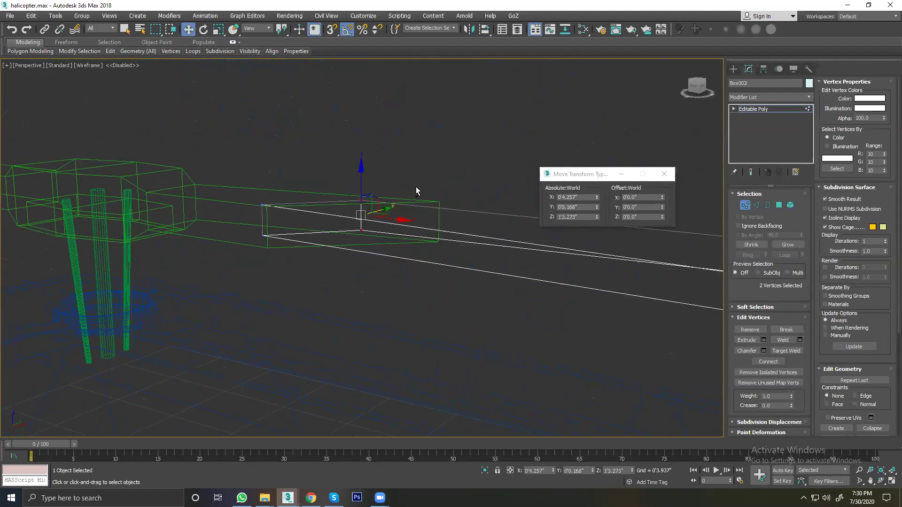
{"action": "key", "text": "F3"}
{"action": "scroll", "coordinate": [402, 203], "scroll_direction": "down", "scroll_amount": 5}
{"action": "middle_click_drag", "start_coordinate": [233, 217], "coordinate": [105, 236], "text": "alt"}
{"action": "scroll", "coordinate": [105, 229], "scroll_direction": "up", "scroll_amount": 5}
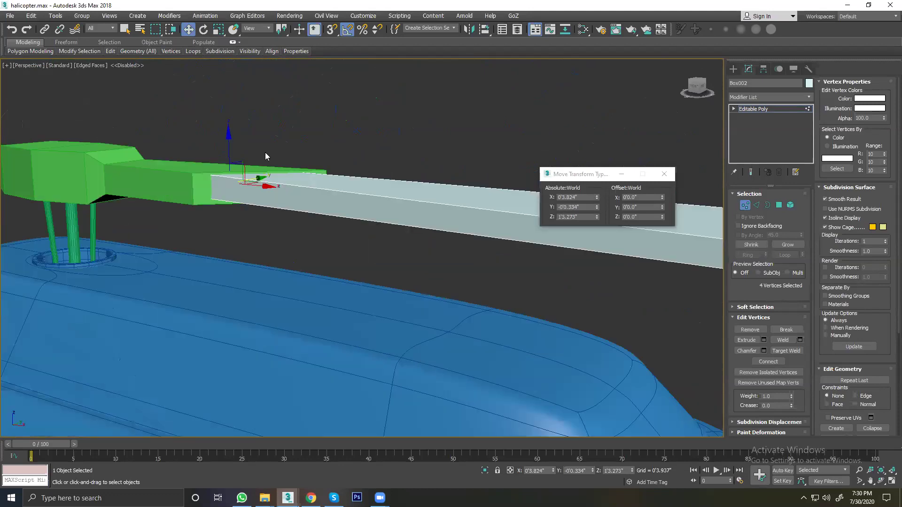
{"action": "left_click_drag", "start_coordinate": [228, 146], "coordinate": [228, 149]}
{"action": "mouse_move", "coordinate": [283, 195]}
{"action": "middle_mouse_down", "text": "alt"}
{"action": "mouse_move", "coordinate": [248, 225]}
{"action": "mouse_move", "coordinate": [277, 212]}
{"action": "mouse_move", "coordinate": [808, 199]}
{"action": "middle_mouse_up", "text": "alt"}
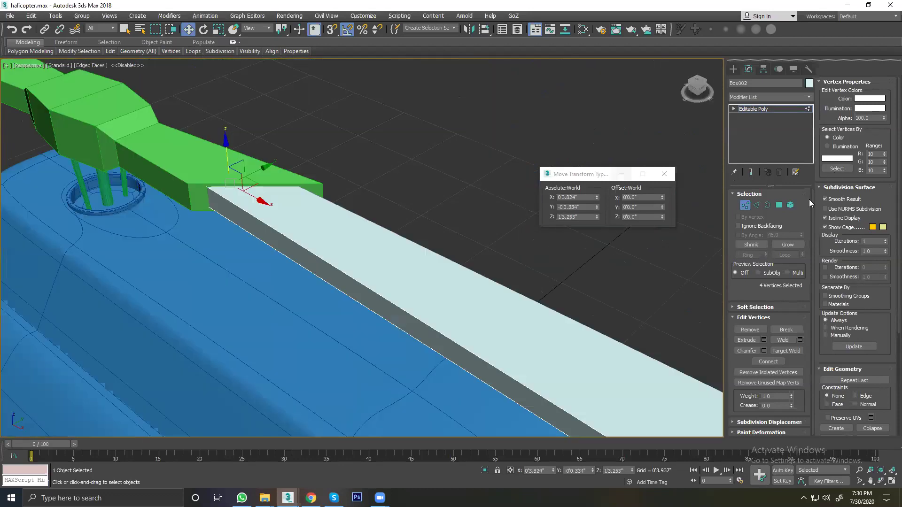
Step: Leave vertex mode and select the green rotor hub Box001
{"action": "key", "text": "1"}
{"action": "left_click", "coordinate": [200, 194]}
{"action": "scroll", "coordinate": [199, 194], "scroll_direction": "up", "scroll_amount": 2}
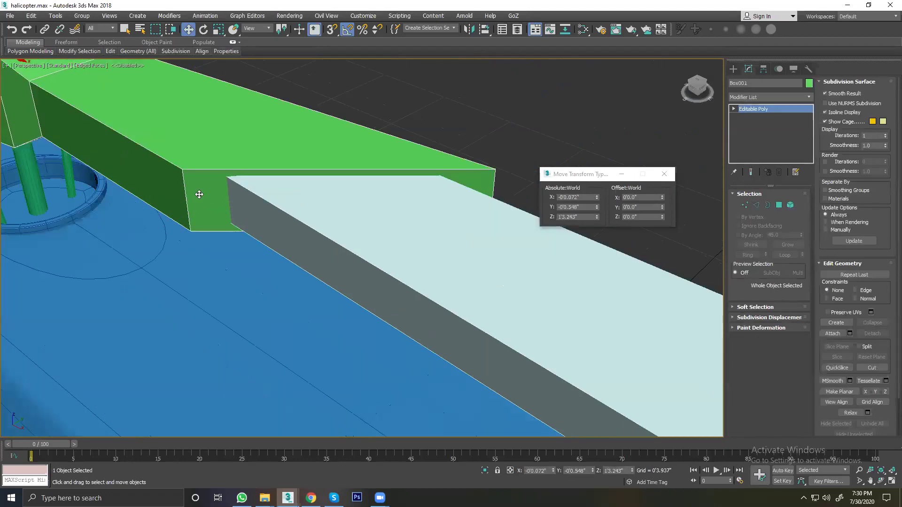
{"action": "scroll", "coordinate": [222, 198], "scroll_direction": "down", "scroll_amount": 3}
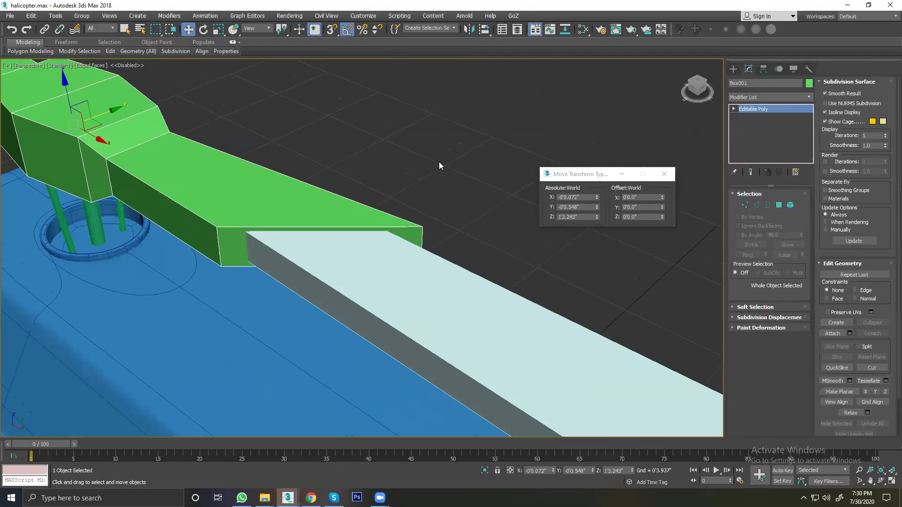
{"action": "left_click", "coordinate": [438, 162]}
{"action": "key", "text": "ctrl+z"}
Step: Create a small cylinder on the green hub and move it down through the hub
{"action": "left_click", "coordinate": [733, 69]}
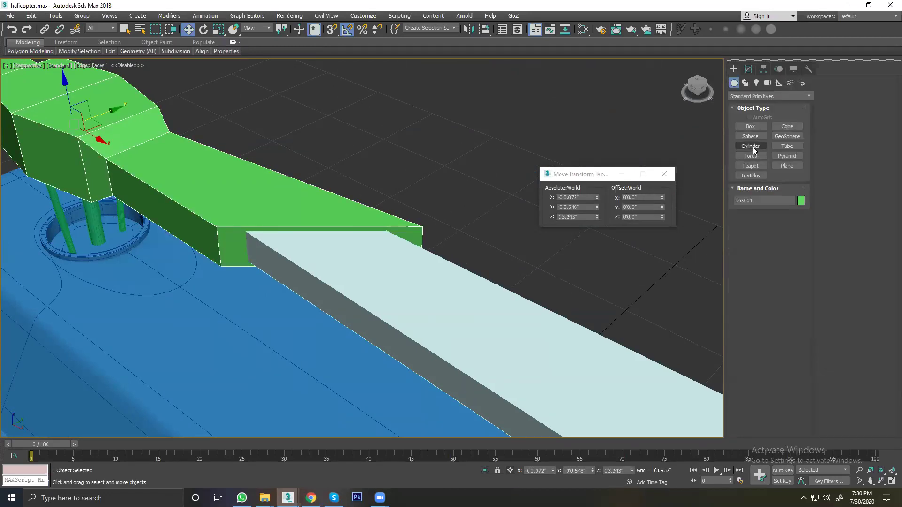
{"action": "left_click", "coordinate": [751, 147]}
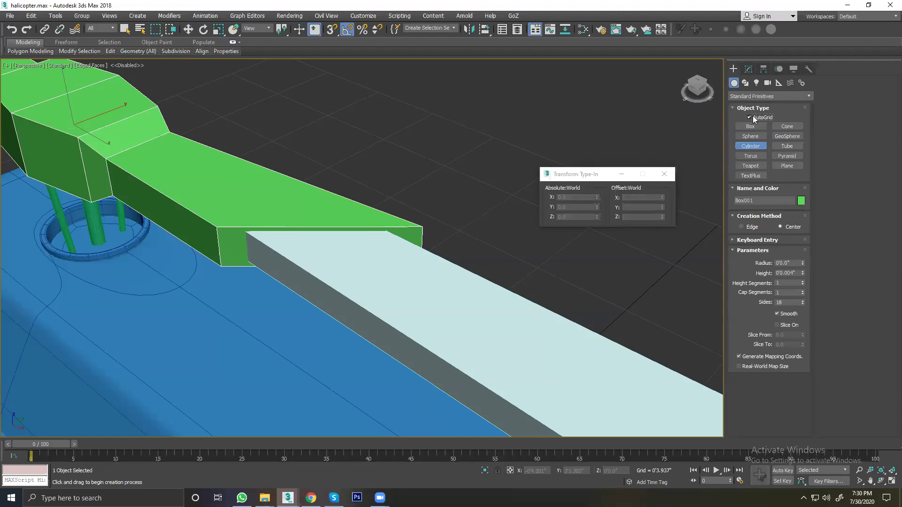
{"action": "left_click_drag", "start_coordinate": [241, 194], "coordinate": [263, 204]}
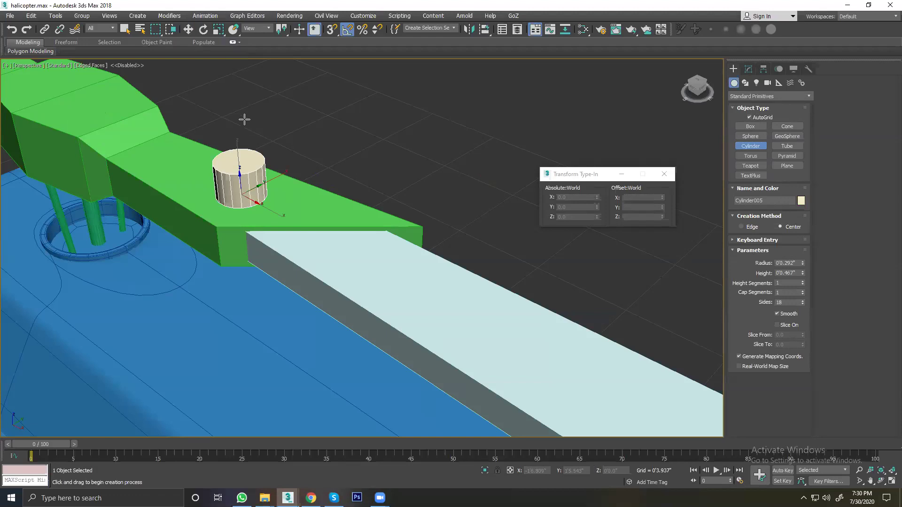
{"action": "key", "text": "w"}
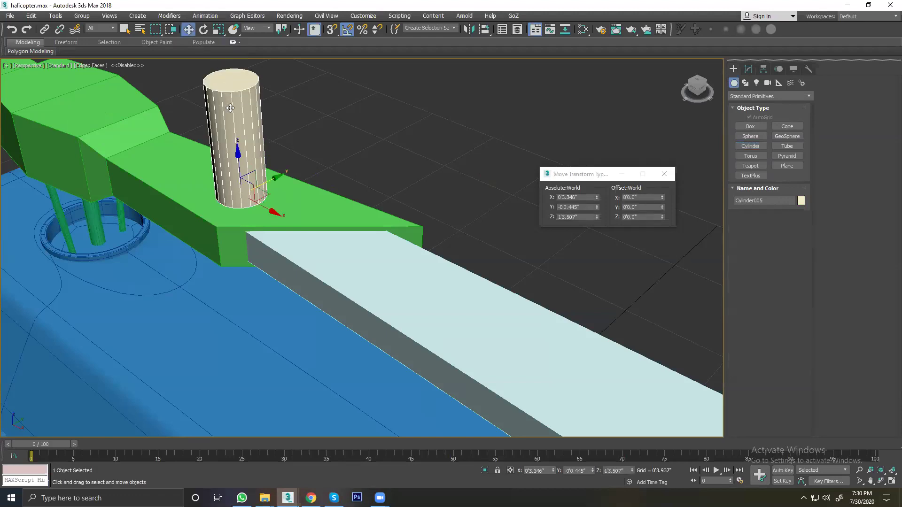
{"action": "left_click_drag", "start_coordinate": [237, 157], "coordinate": [251, 228]}
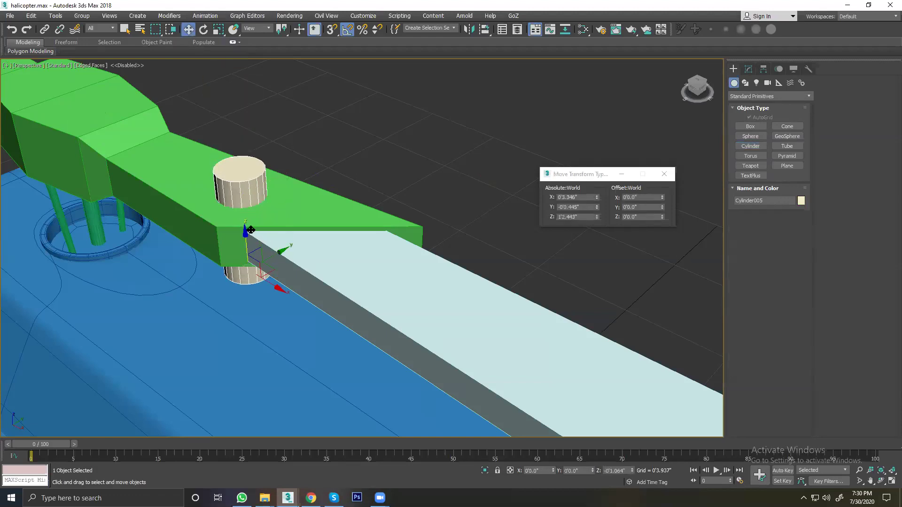
{"action": "middle_click_drag", "start_coordinate": [311, 224], "coordinate": [336, 215], "text": "alt"}
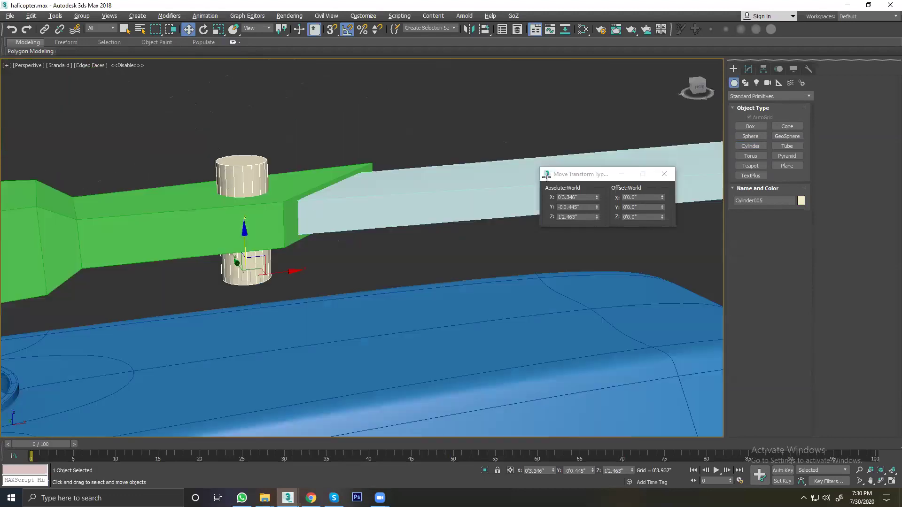
Step: Raise the cylinder cap onto the hub and set its height to 0'0.702"
{"action": "left_click", "coordinate": [748, 69]}
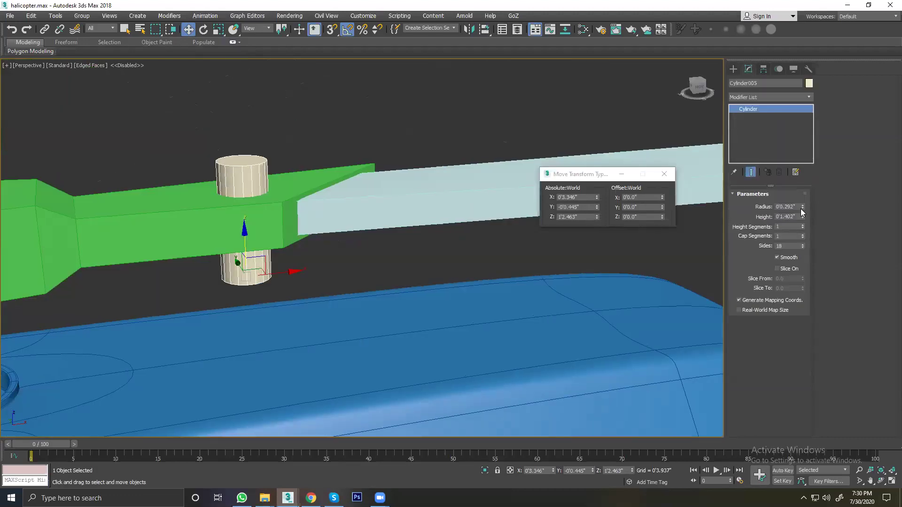
{"action": "left_click_drag", "start_coordinate": [802, 215], "coordinate": [804, 233]}
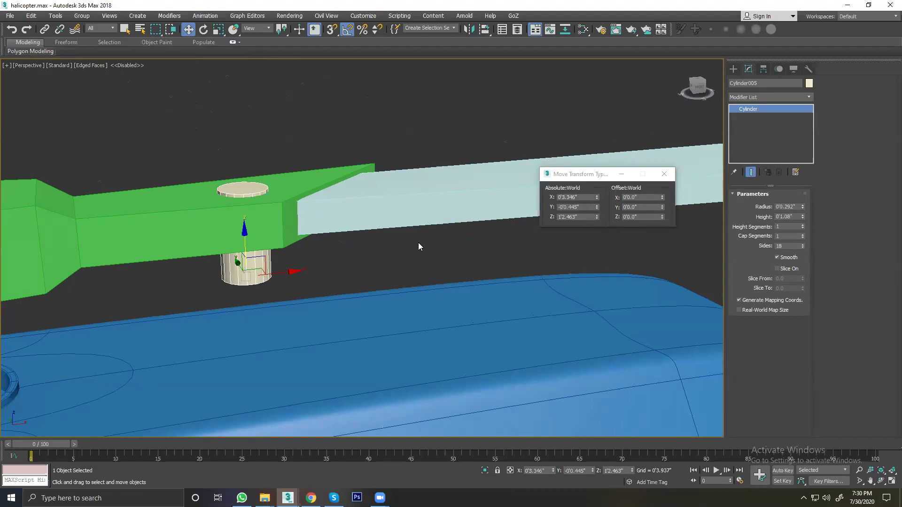
{"action": "left_click_drag", "start_coordinate": [243, 246], "coordinate": [243, 230]}
{"action": "middle_click_drag", "start_coordinate": [243, 230], "coordinate": [241, 207], "text": "alt"}
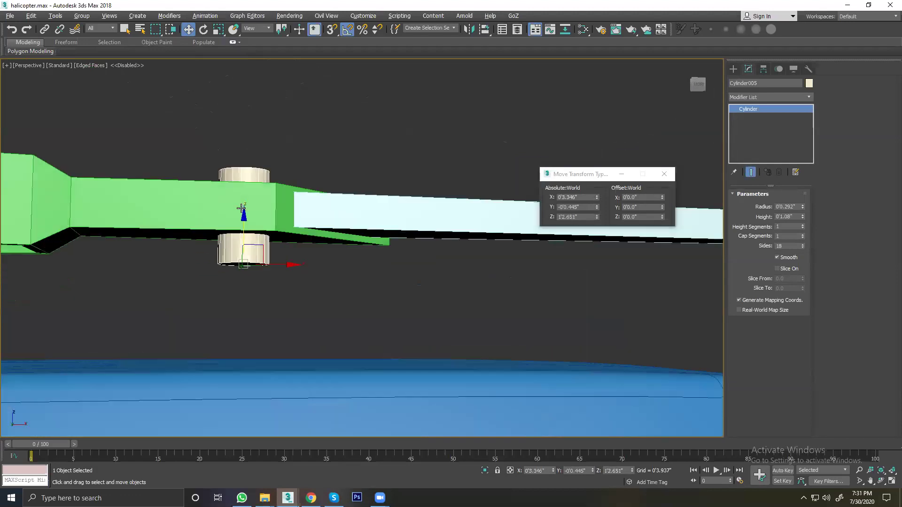
{"action": "left_click_drag", "start_coordinate": [240, 233], "coordinate": [242, 214]}
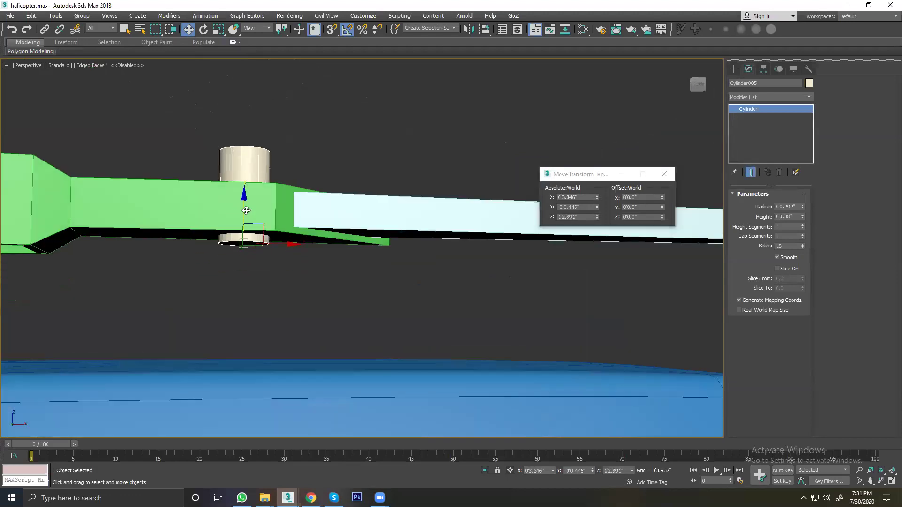
{"action": "middle_click_drag", "start_coordinate": [242, 213], "coordinate": [309, 227], "text": "alt"}
{"action": "left_click_drag", "start_coordinate": [802, 216], "coordinate": [802, 230]}
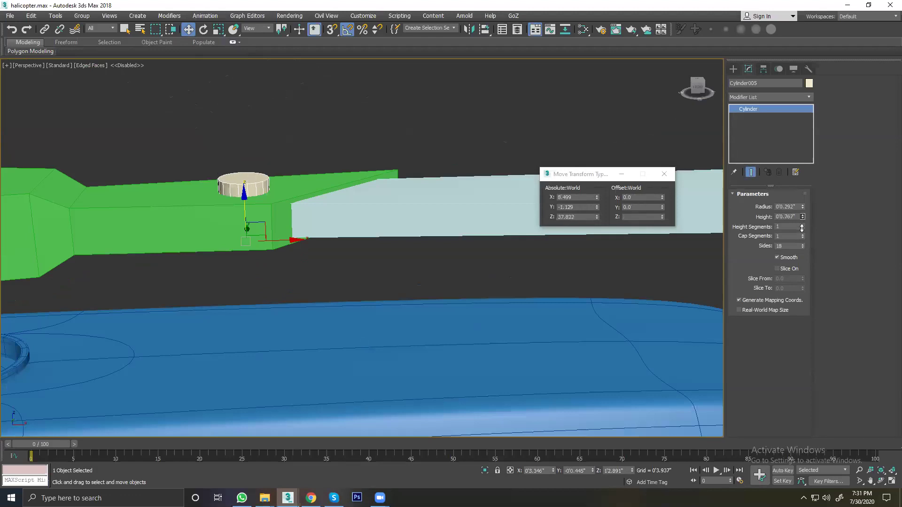
{"action": "mouse_move", "coordinate": [416, 235]}
{"action": "middle_mouse_down", "text": "alt"}
{"action": "mouse_move", "coordinate": [248, 216]}
{"action": "mouse_move", "coordinate": [318, 223]}
{"action": "middle_mouse_up", "text": "alt"}
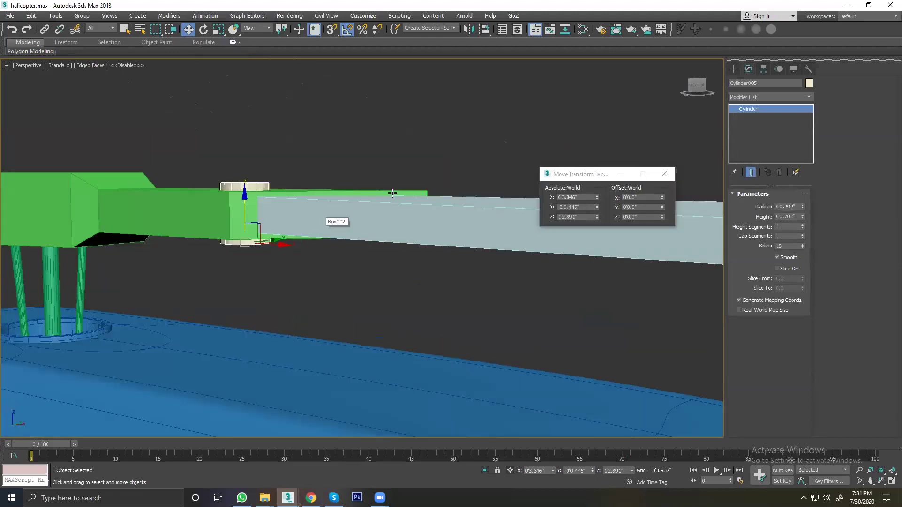
{"action": "scroll", "coordinate": [392, 193], "scroll_direction": "down", "scroll_amount": 5}
{"action": "middle_click_drag", "start_coordinate": [433, 264], "coordinate": [317, 239], "text": "alt"}
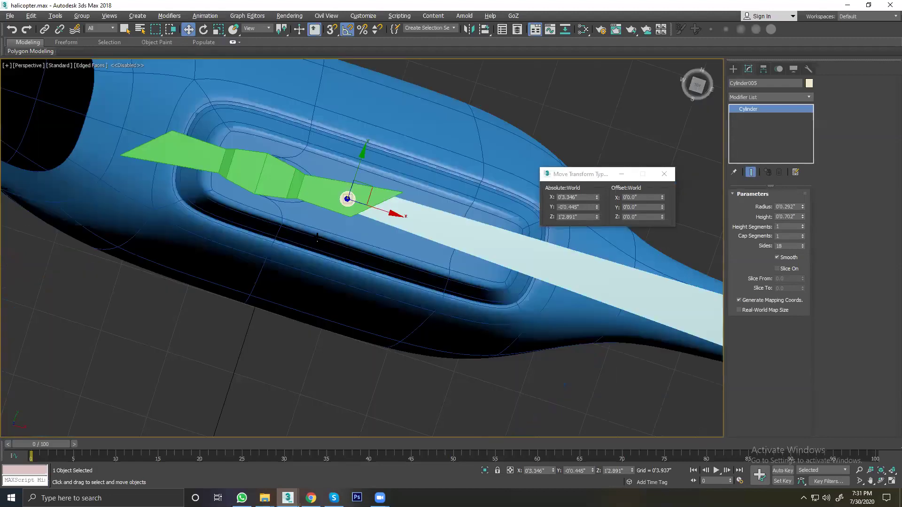
{"action": "scroll", "coordinate": [360, 222], "scroll_direction": "down", "scroll_amount": 5}
{"action": "mouse_move", "coordinate": [360, 223]}
{"action": "middle_mouse_down", "text": "alt"}
{"action": "mouse_move", "coordinate": [345, 235]}
{"action": "mouse_move", "coordinate": [359, 206]}
{"action": "middle_mouse_up", "text": "alt"}
Step: Select the green hub Box001 and switch to Polygon sub-object level
{"action": "left_click", "coordinate": [374, 199]}
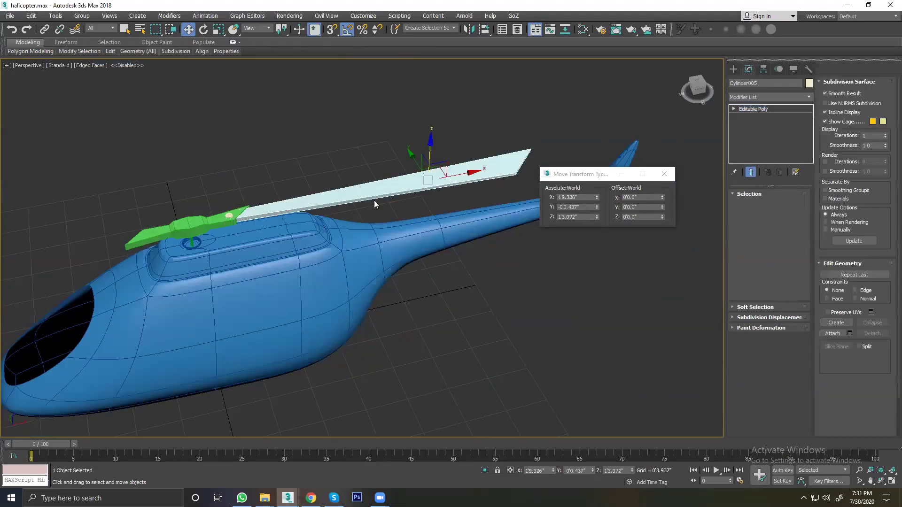
{"action": "scroll", "coordinate": [251, 203], "scroll_direction": "up", "scroll_amount": 4}
{"action": "middle_click_drag", "start_coordinate": [138, 232], "coordinate": [232, 210]}
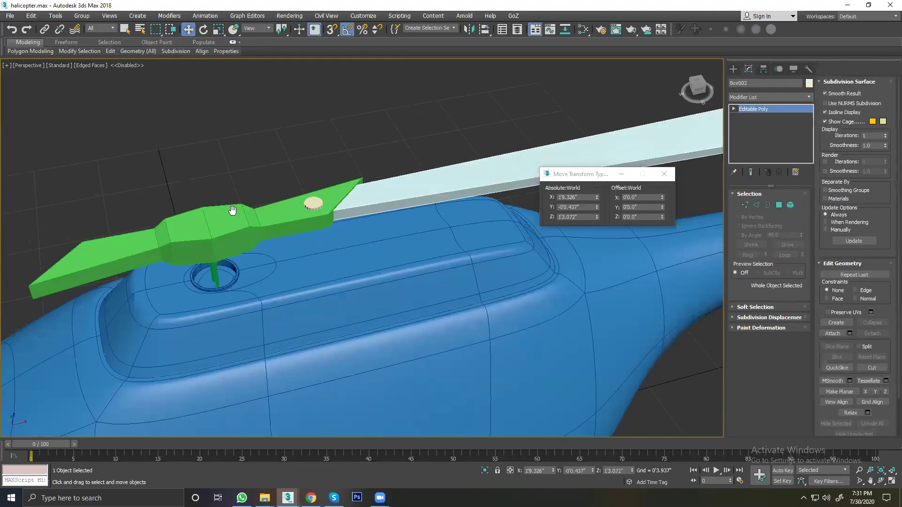
{"action": "left_click", "coordinate": [278, 216]}
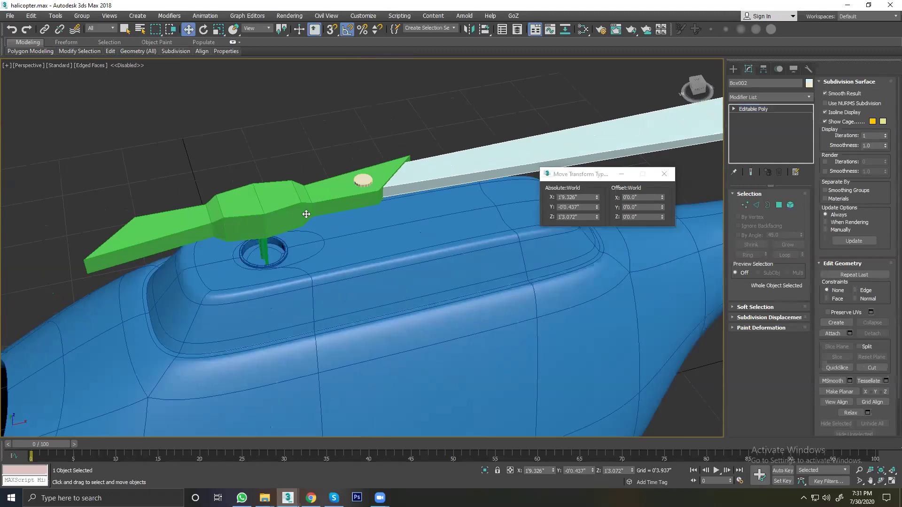
{"action": "mouse_move", "coordinate": [386, 217]}
{"action": "middle_mouse_down"}
{"action": "mouse_move", "coordinate": [306, 203]}
{"action": "mouse_move", "coordinate": [318, 190]}
{"action": "middle_mouse_up"}
{"action": "scroll", "coordinate": [280, 213], "scroll_direction": "up", "scroll_amount": 3}
{"action": "key", "text": "ctrl+d"}
{"action": "left_click", "coordinate": [277, 210]}
{"action": "scroll", "coordinate": [274, 203], "scroll_direction": "up", "scroll_amount": 3}
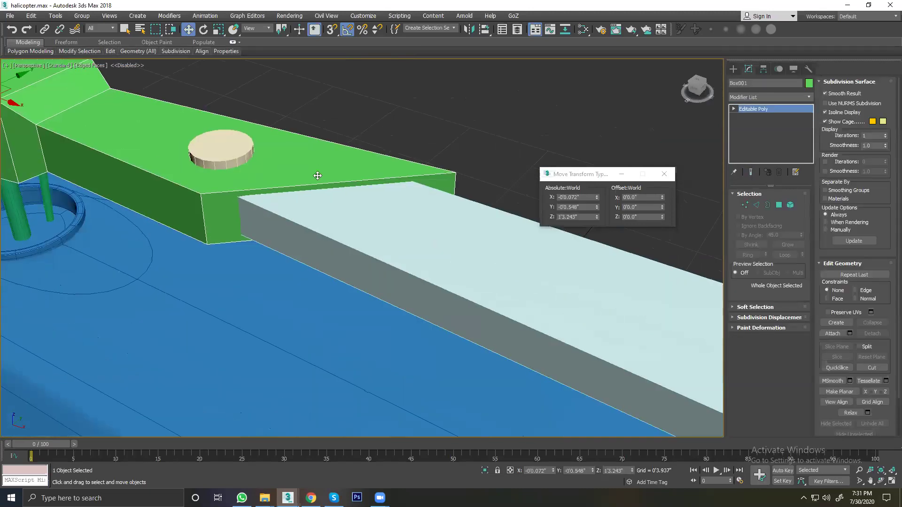
{"action": "scroll", "coordinate": [310, 174], "scroll_direction": "down", "scroll_amount": 1}
{"action": "scroll", "coordinate": [245, 190], "scroll_direction": "up", "scroll_amount": 2}
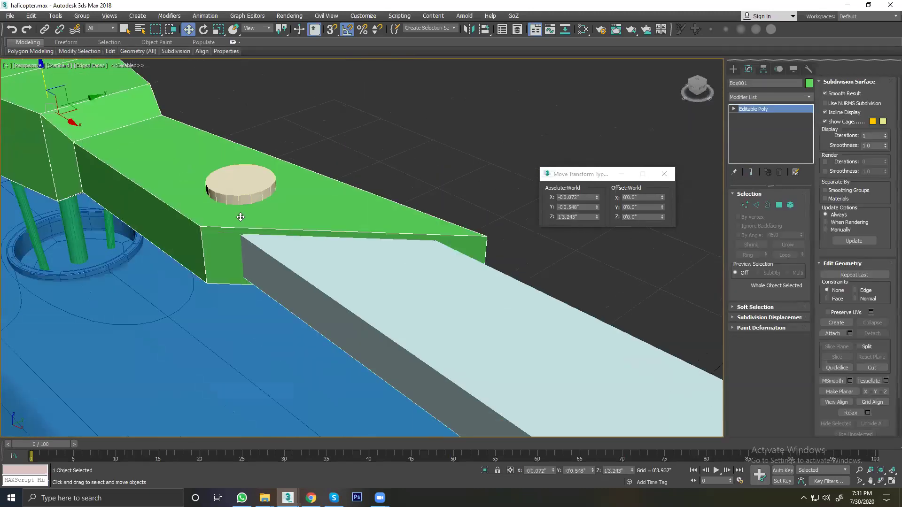
{"action": "left_click", "coordinate": [779, 205]}
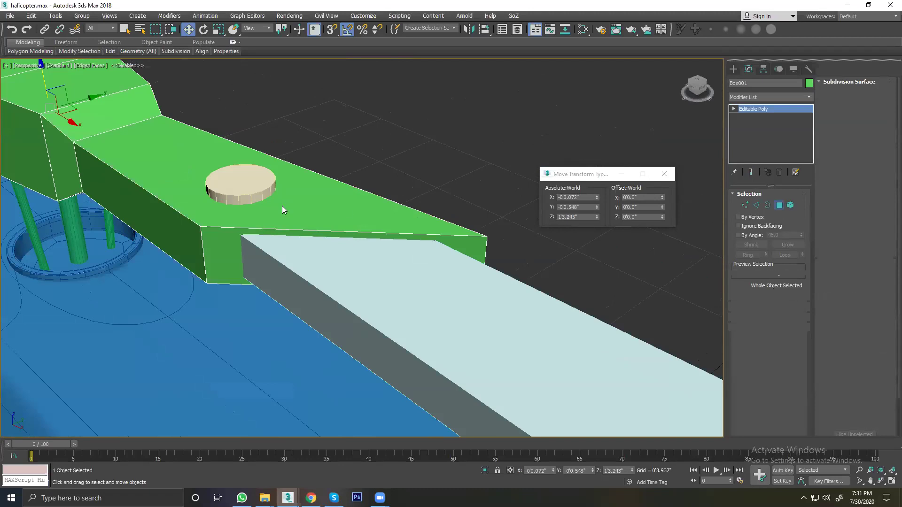
Step: Inset the hub arm's top face by 0'0.182" and raise it slightly
{"action": "left_click", "coordinate": [281, 207]}
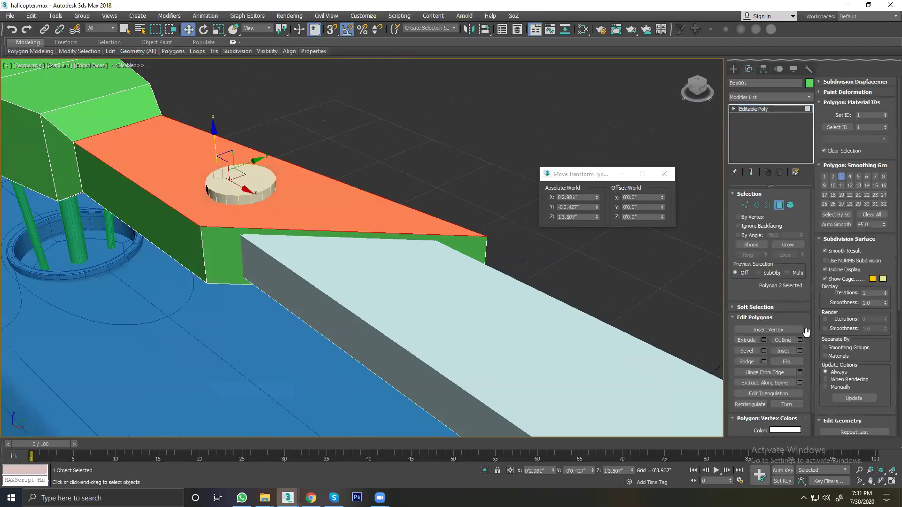
{"action": "left_click", "coordinate": [764, 351]}
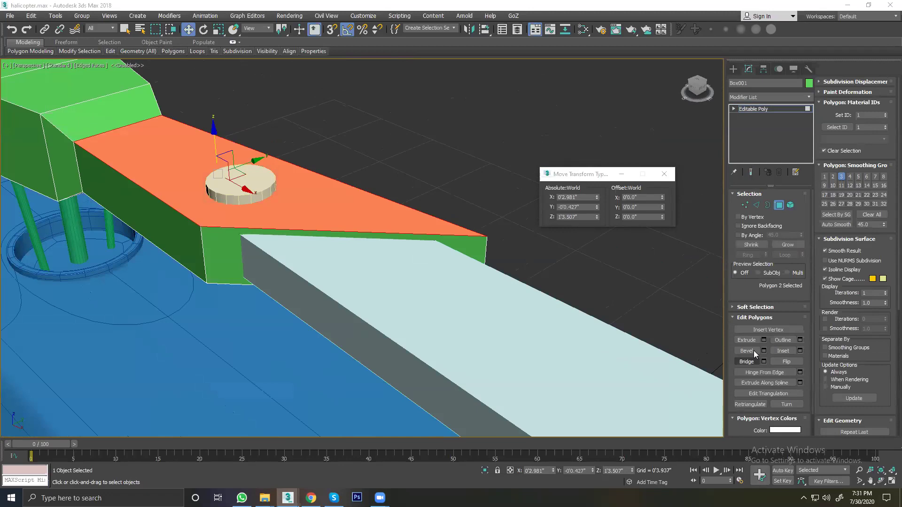
{"action": "left_click", "coordinate": [799, 351]}
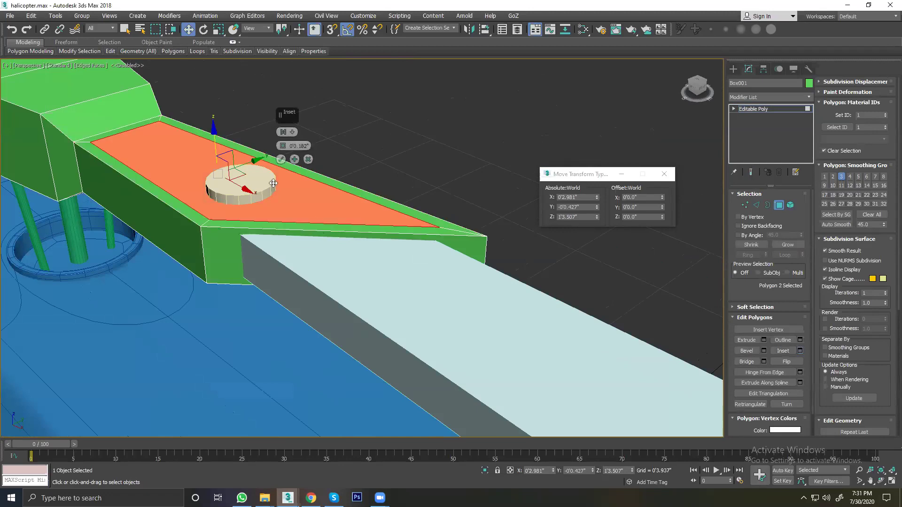
{"action": "left_click", "coordinate": [281, 159]}
{"action": "left_click_drag", "start_coordinate": [210, 135], "coordinate": [211, 129]}
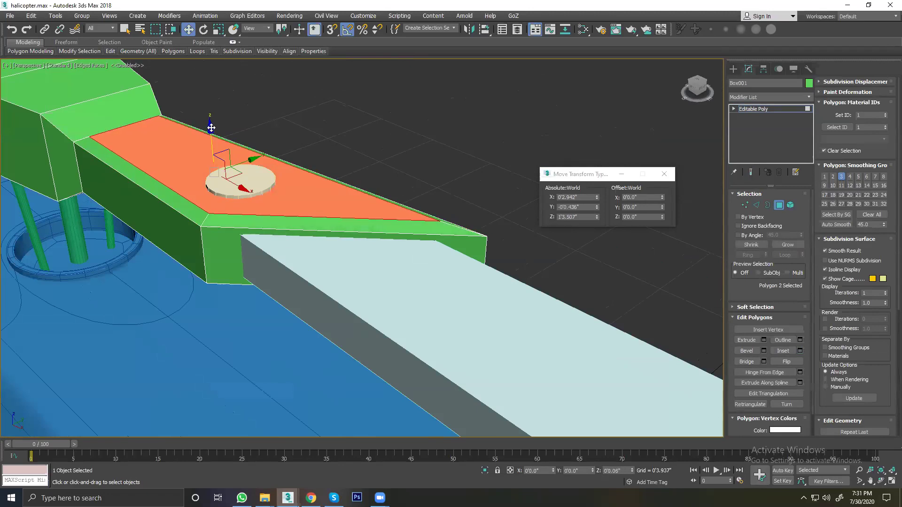
{"action": "left_click", "coordinate": [273, 188]}
Step: Inset the hub arm's underside face by 0'0.182" and nudge it down
{"action": "scroll", "coordinate": [273, 188], "scroll_direction": "down", "scroll_amount": 3}
{"action": "mouse_move", "coordinate": [273, 188]}
{"action": "middle_mouse_down", "text": "alt"}
{"action": "mouse_move", "coordinate": [263, 180]}
{"action": "mouse_move", "coordinate": [318, 147]}
{"action": "middle_mouse_up", "text": "alt"}
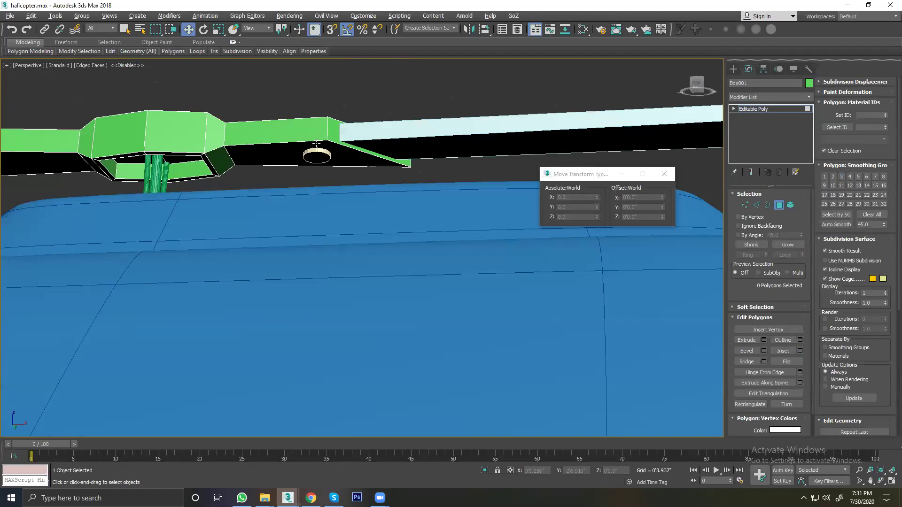
{"action": "left_click", "coordinate": [318, 147]}
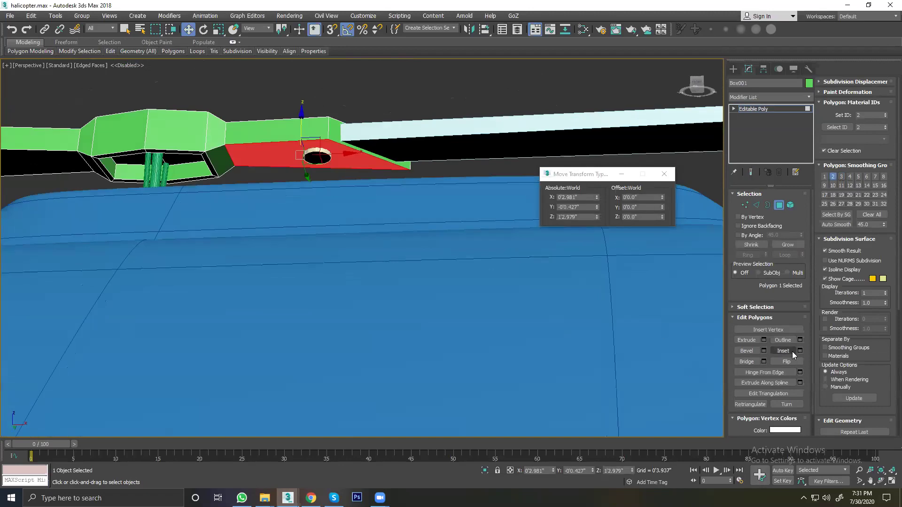
{"action": "left_click", "coordinate": [799, 350]}
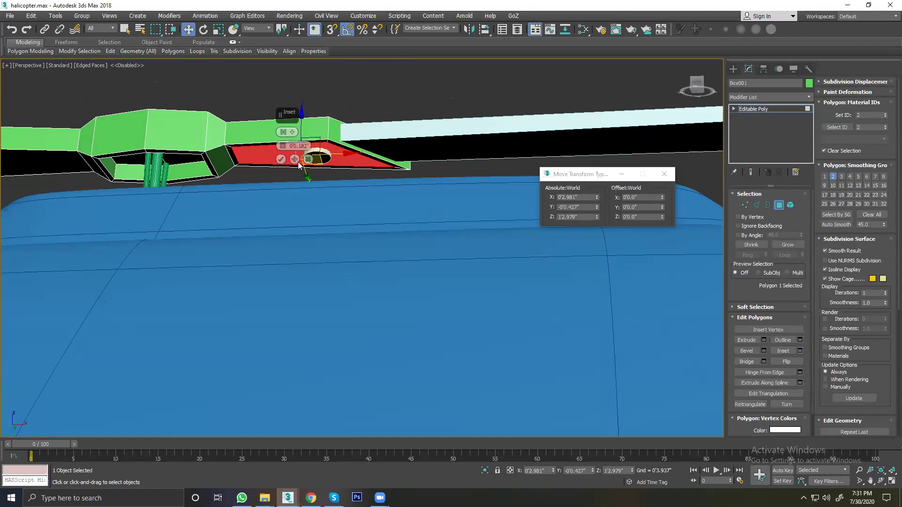
{"action": "left_click", "coordinate": [280, 159]}
{"action": "scroll", "coordinate": [299, 140], "scroll_direction": "up", "scroll_amount": 2}
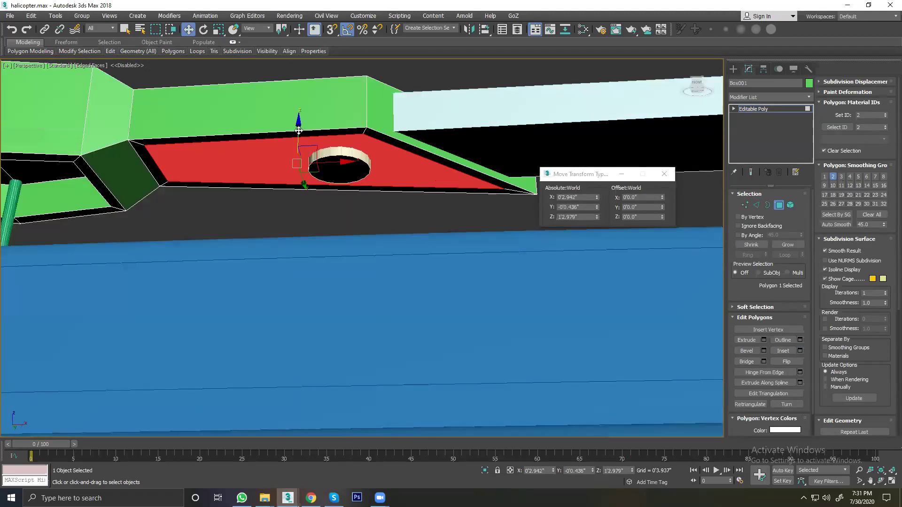
{"action": "left_click_drag", "start_coordinate": [299, 130], "coordinate": [298, 140]}
{"action": "middle_click_drag", "start_coordinate": [298, 181], "coordinate": [287, 196], "text": "alt"}
{"action": "scroll", "coordinate": [291, 205], "scroll_direction": "down", "scroll_amount": 5}
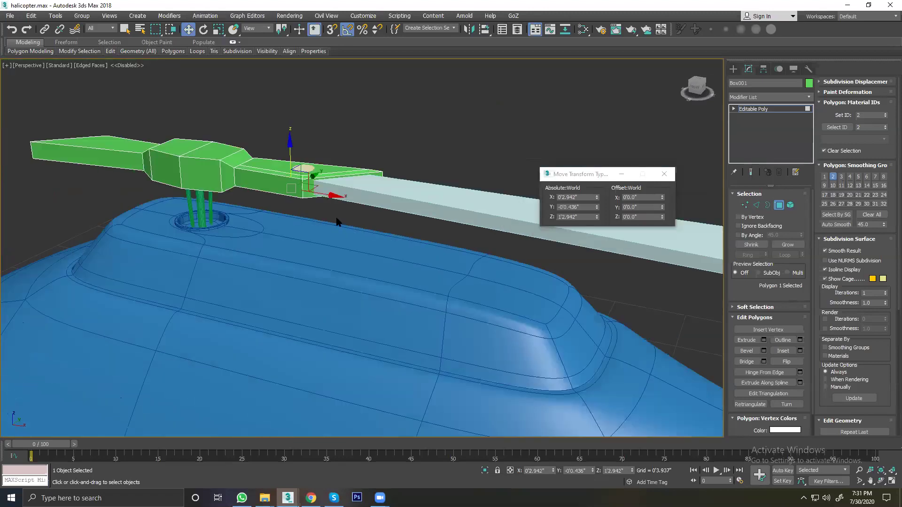
Step: Inset the hub arm's end face by 0'0.055"
{"action": "left_click", "coordinate": [341, 185]}
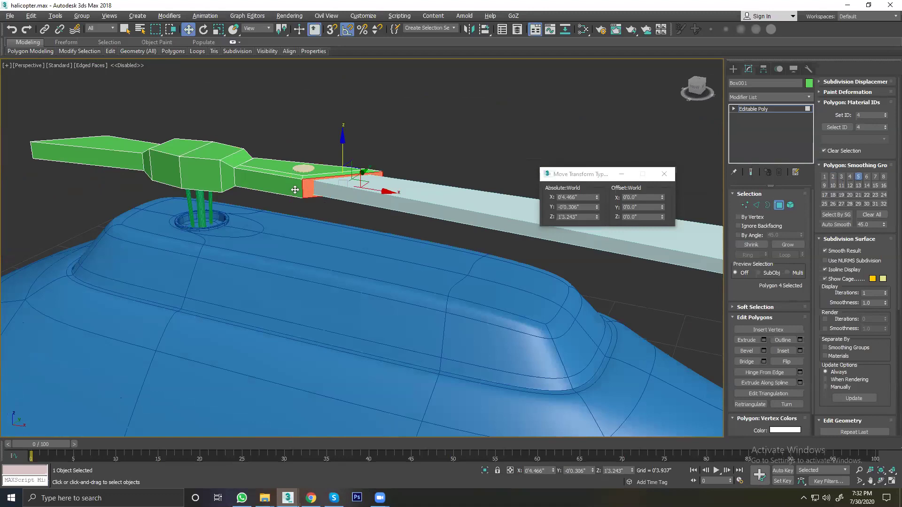
{"action": "scroll", "coordinate": [341, 186], "scroll_direction": "up", "scroll_amount": 2}
{"action": "scroll", "coordinate": [341, 186], "scroll_direction": "up", "scroll_amount": 1}
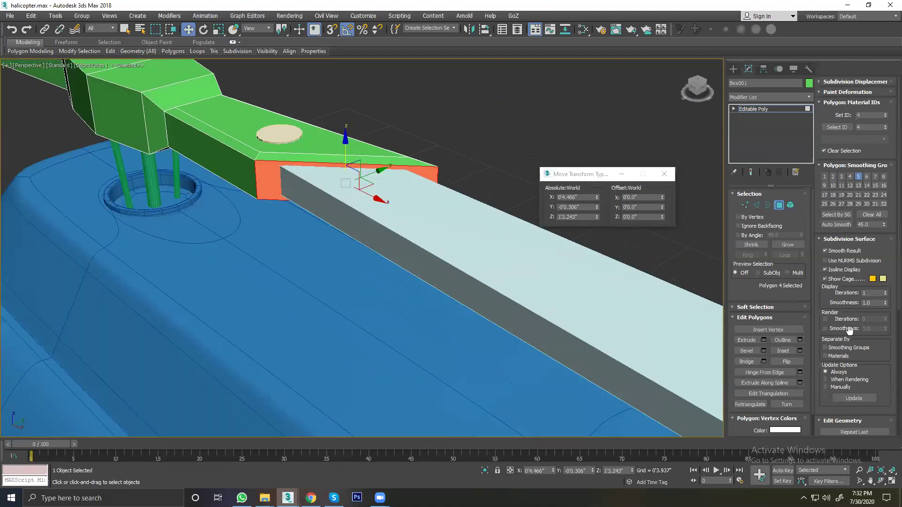
{"action": "left_click", "coordinate": [798, 351]}
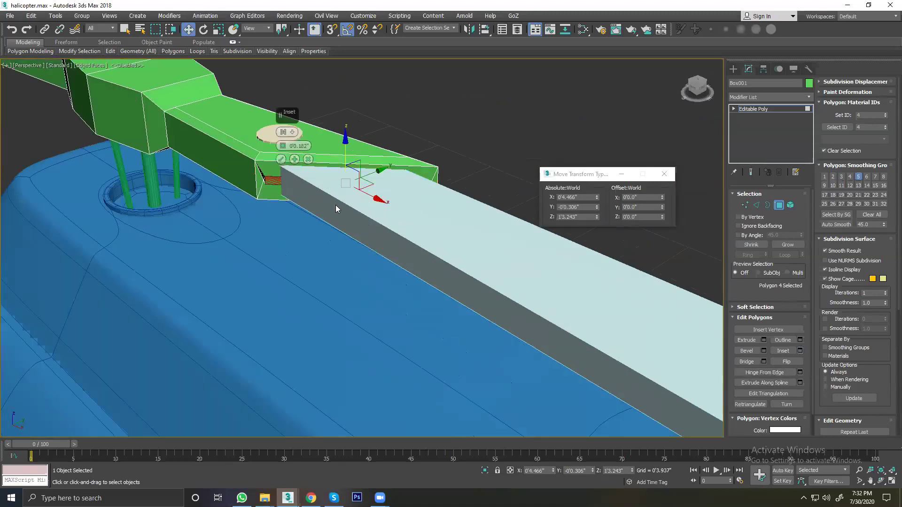
{"action": "right_click", "coordinate": [283, 146]}
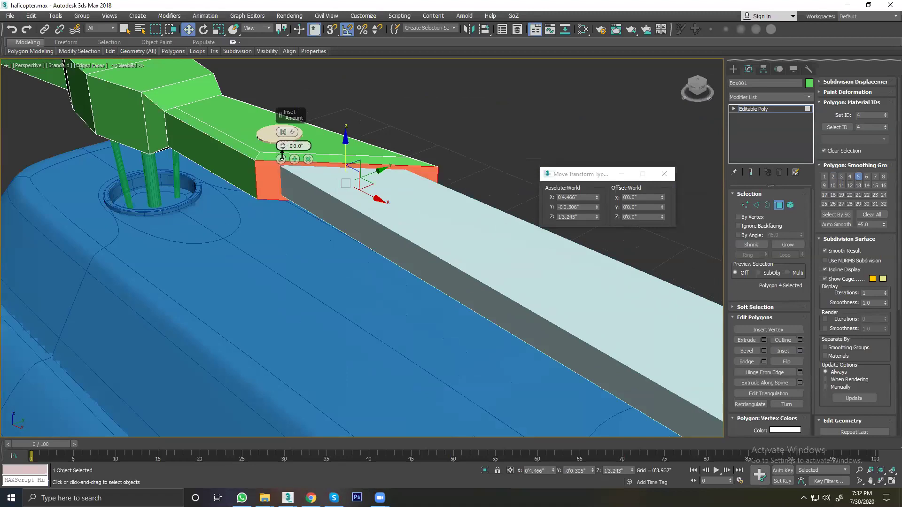
{"action": "left_click_drag", "start_coordinate": [282, 147], "coordinate": [283, 146]}
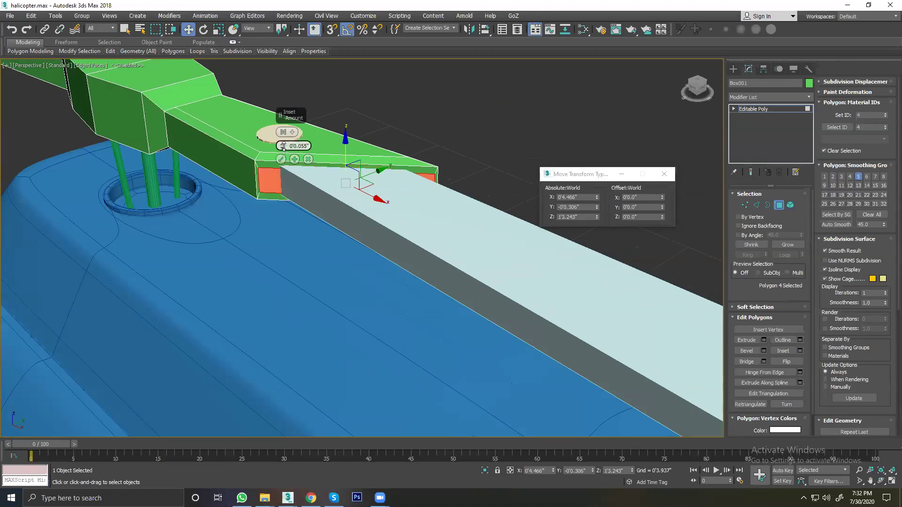
{"action": "left_click", "coordinate": [282, 159]}
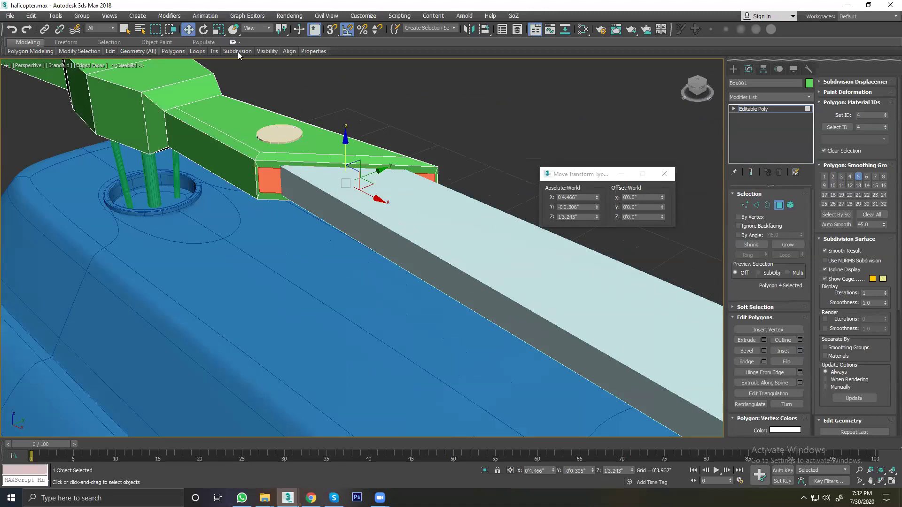
Step: Scale the arm's selected end faces and vertices slightly
{"action": "left_click", "coordinate": [203, 30]}
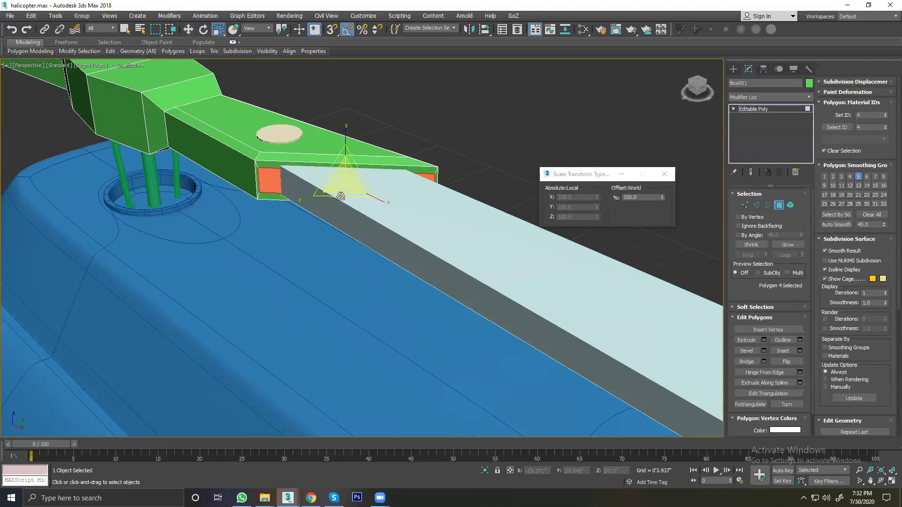
{"action": "left_click_drag", "start_coordinate": [305, 200], "coordinate": [311, 197]}
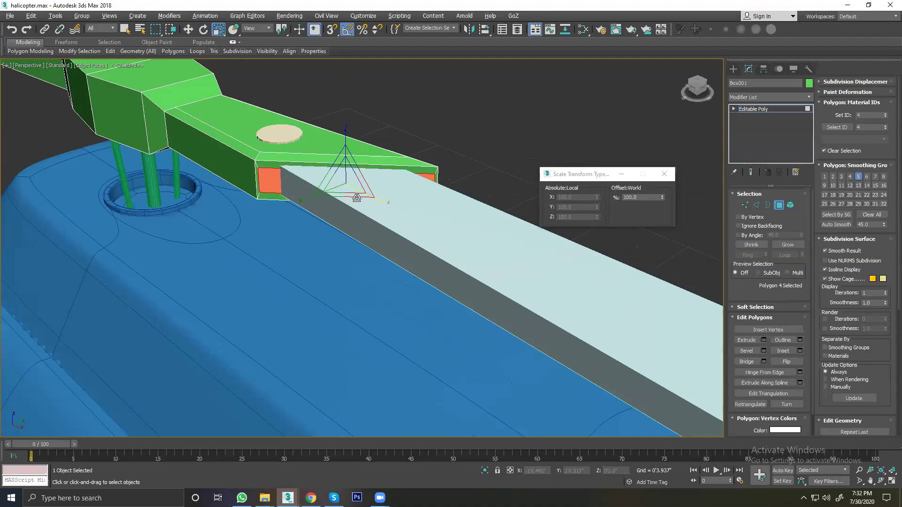
{"action": "middle_click_drag", "start_coordinate": [368, 196], "coordinate": [718, 239], "text": "alt"}
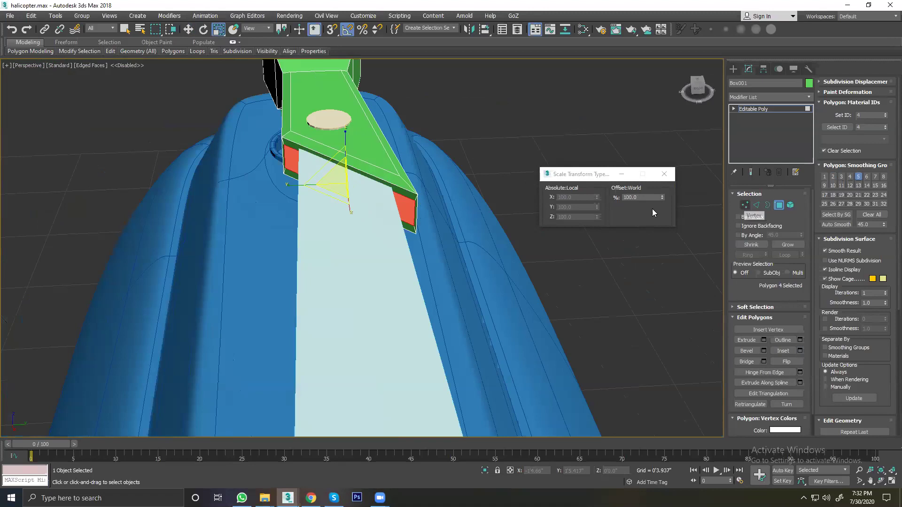
{"action": "key", "text": "1"}
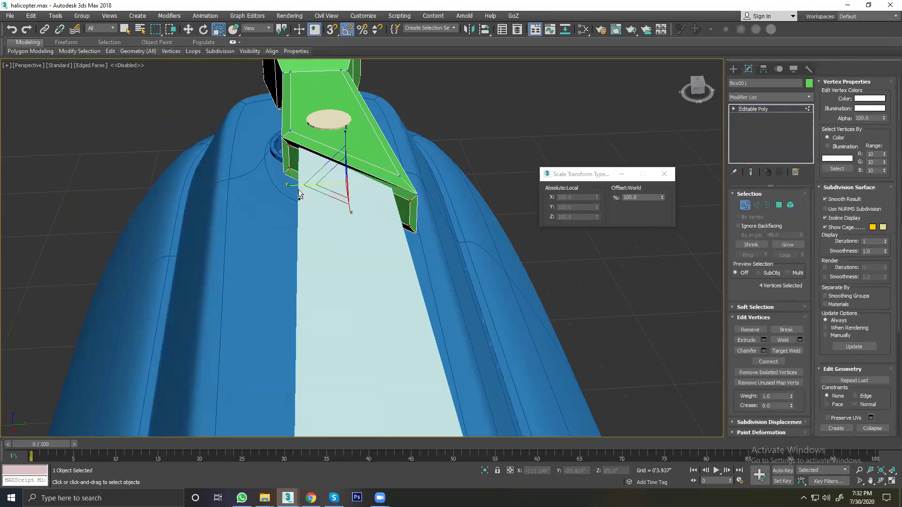
{"action": "left_click_drag", "start_coordinate": [333, 181], "coordinate": [367, 194]}
{"action": "middle_click_drag", "start_coordinate": [394, 199], "coordinate": [470, 202], "text": "alt"}
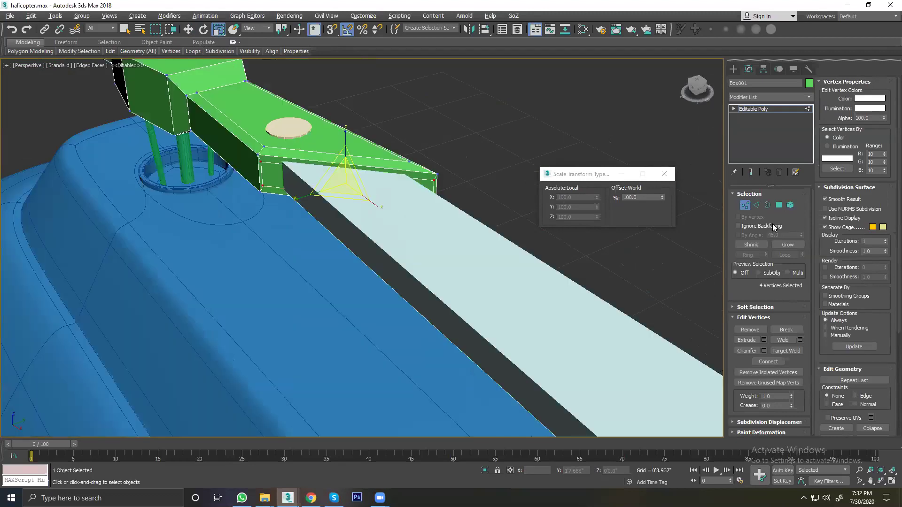
Step: Select the arm's end face, grow the selection, and delete those faces
{"action": "left_click", "coordinate": [779, 205]}
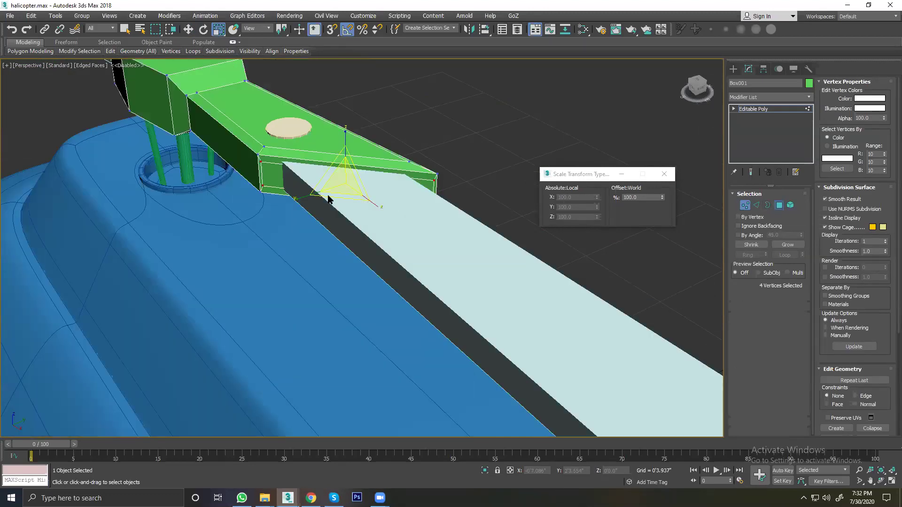
{"action": "left_click", "coordinate": [275, 179]}
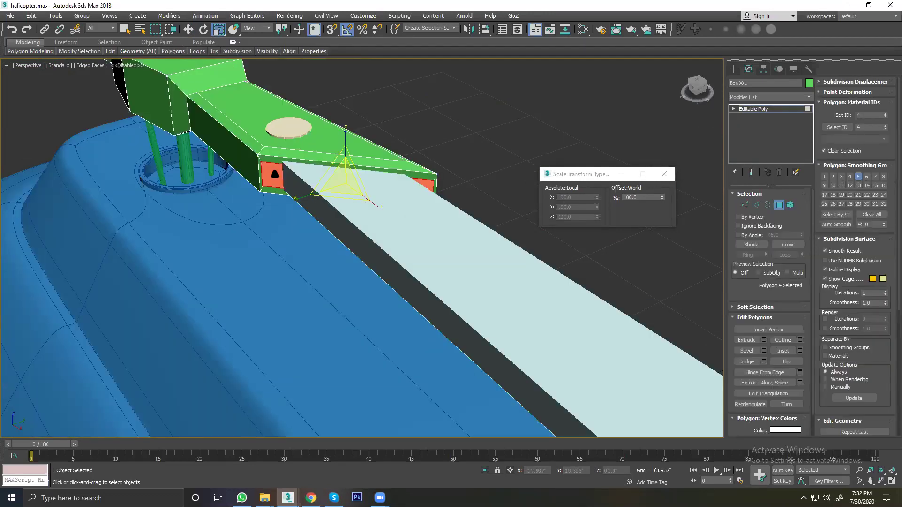
{"action": "left_click", "coordinate": [792, 247]}
{"action": "key", "text": "ctrl+d"}
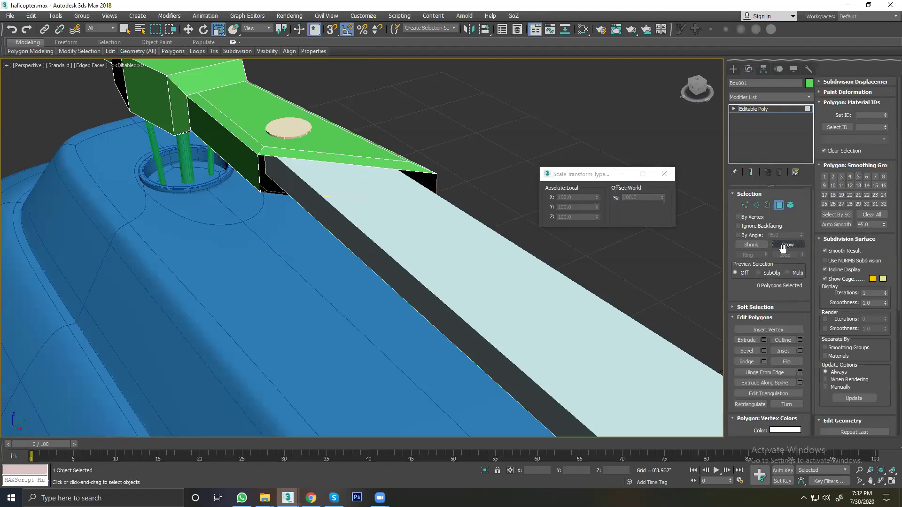
Step: Scale the hub arm's open end border inward and squash it vertically to 84%
{"action": "left_click", "coordinate": [761, 207]}
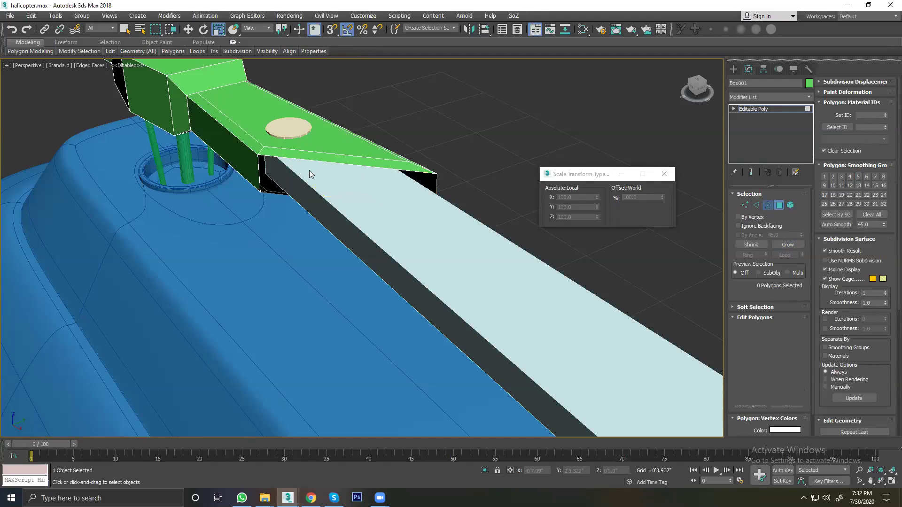
{"action": "left_click", "coordinate": [302, 158]}
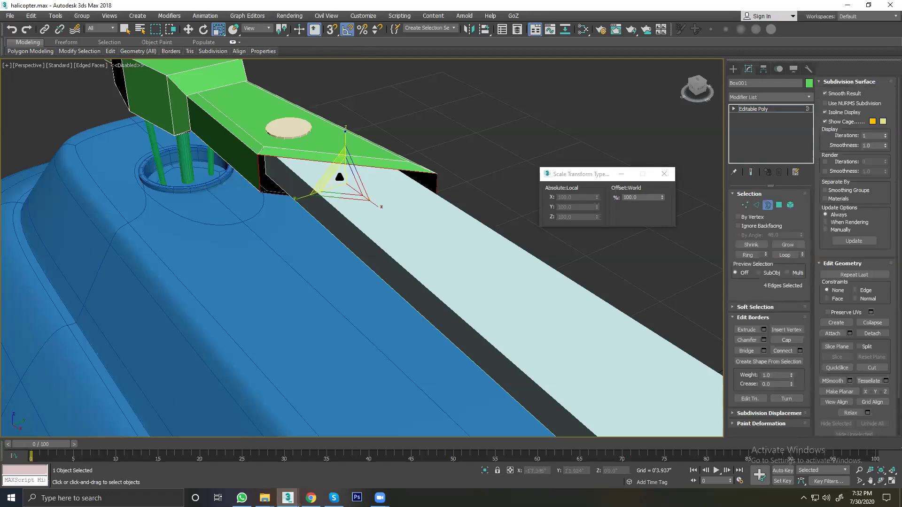
{"action": "left_click_drag", "start_coordinate": [342, 176], "coordinate": [344, 181], "text": "shift"}
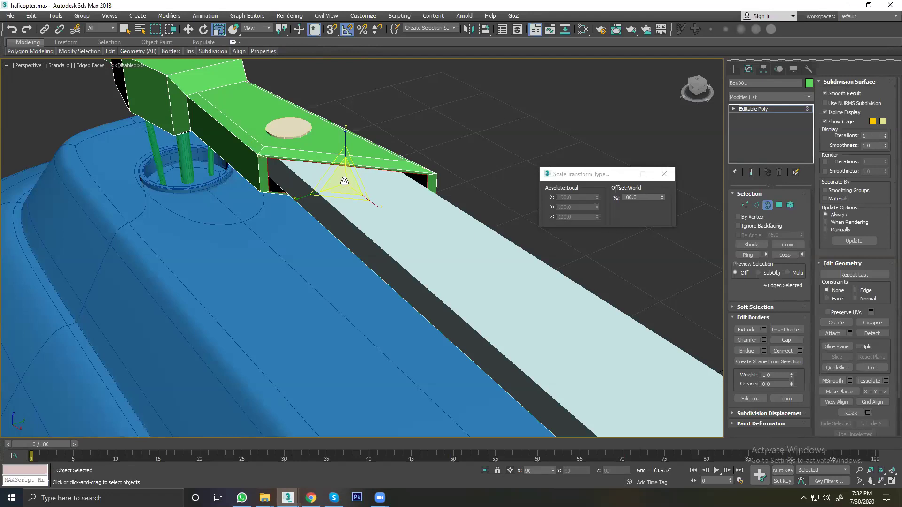
{"action": "left_click_drag", "start_coordinate": [346, 139], "coordinate": [345, 147]}
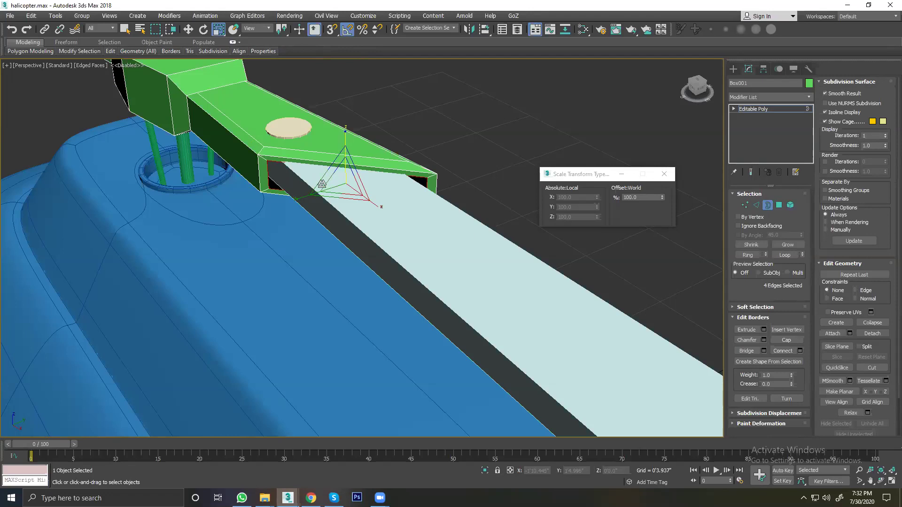
{"action": "right_click", "coordinate": [382, 130]}
{"action": "left_click", "coordinate": [413, 137]}
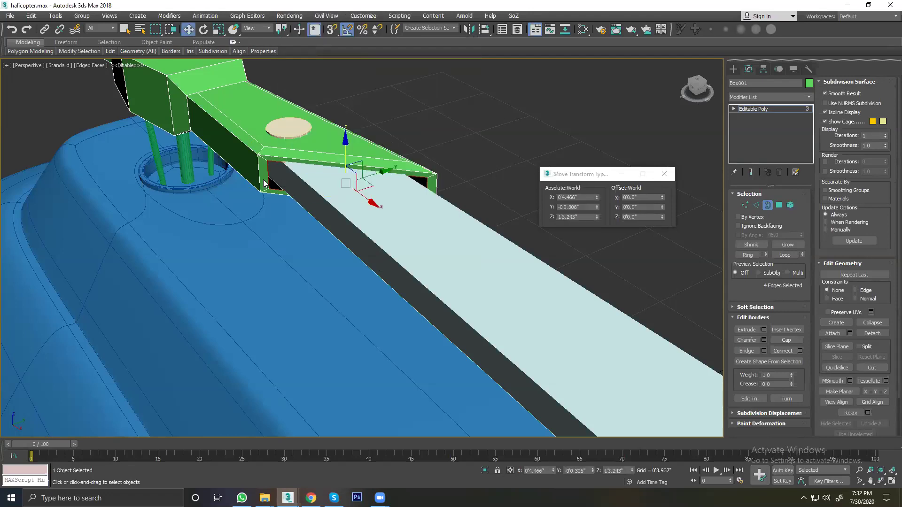
{"action": "scroll", "coordinate": [269, 176], "scroll_direction": "up", "scroll_amount": 2}
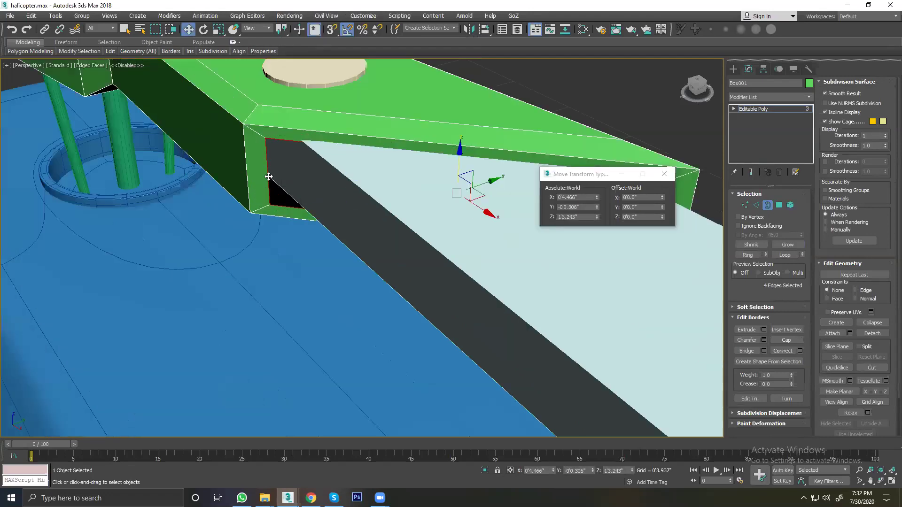
Step: Slide an edge along the mesh with edge constraint to close the black gap
{"action": "left_click", "coordinate": [285, 163]}
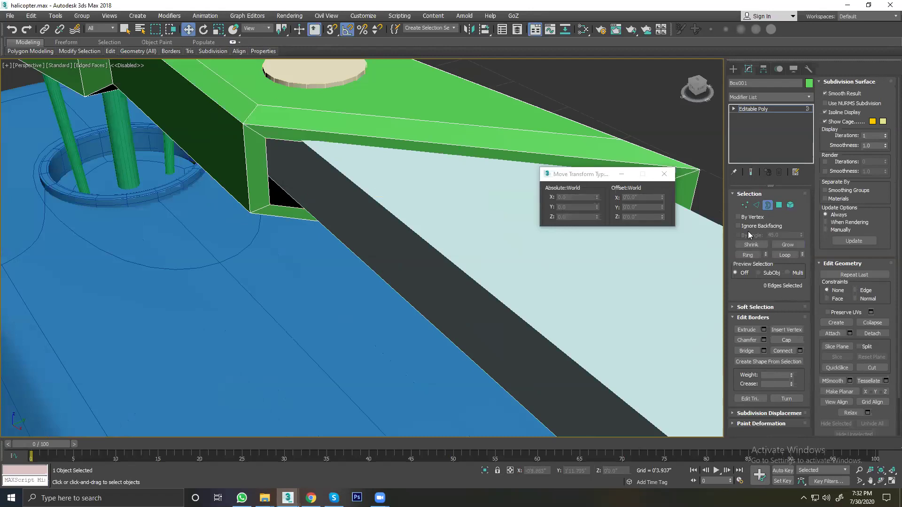
{"action": "key", "text": "2"}
{"action": "left_click", "coordinate": [290, 177]}
{"action": "mouse_move", "coordinate": [290, 177]}
{"action": "left_mouse_down"}
{"action": "mouse_move", "coordinate": [329, 182]}
{"action": "mouse_move", "coordinate": [322, 172]}
{"action": "left_mouse_up"}
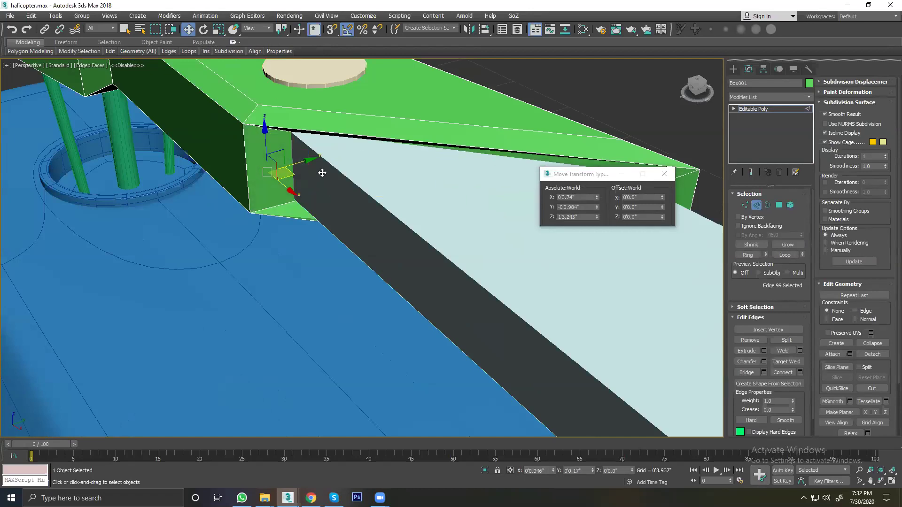
{"action": "left_click_drag", "start_coordinate": [321, 174], "coordinate": [396, 213]}
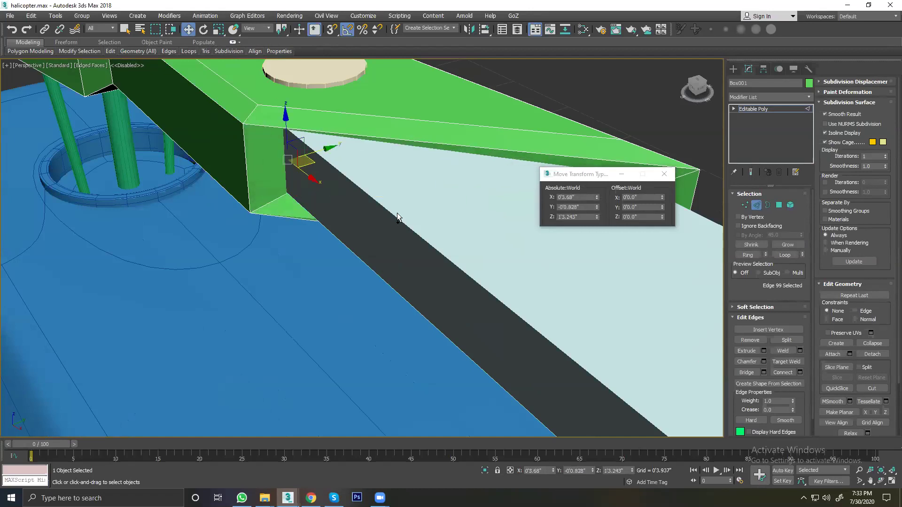
{"action": "right_click", "coordinate": [409, 224]}
{"action": "left_click", "coordinate": [858, 312]}
{"action": "left_click_drag", "start_coordinate": [289, 174], "coordinate": [325, 182]}
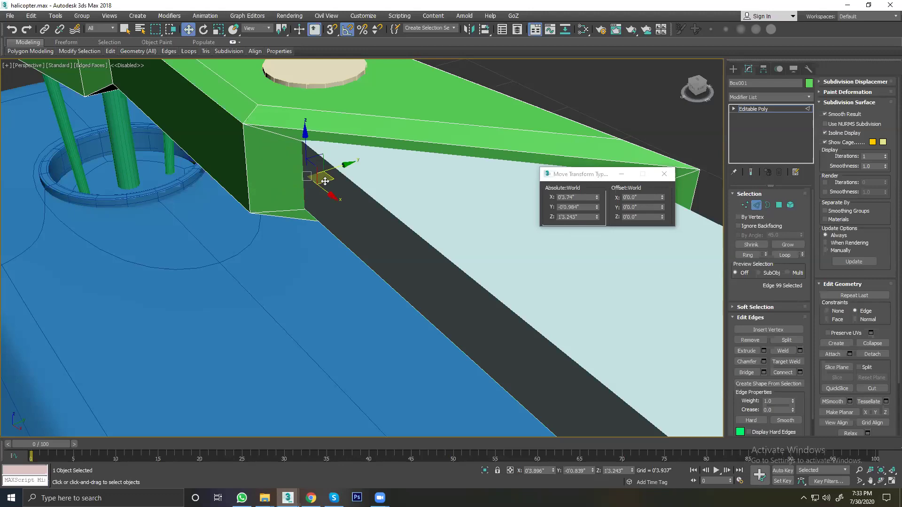
{"action": "scroll", "coordinate": [368, 204], "scroll_direction": "down", "scroll_amount": 3}
Step: Try extending an edge at the arm's other end, then undo it and restore the view
{"action": "middle_click_drag", "start_coordinate": [396, 258], "coordinate": [409, 254], "text": "alt"}
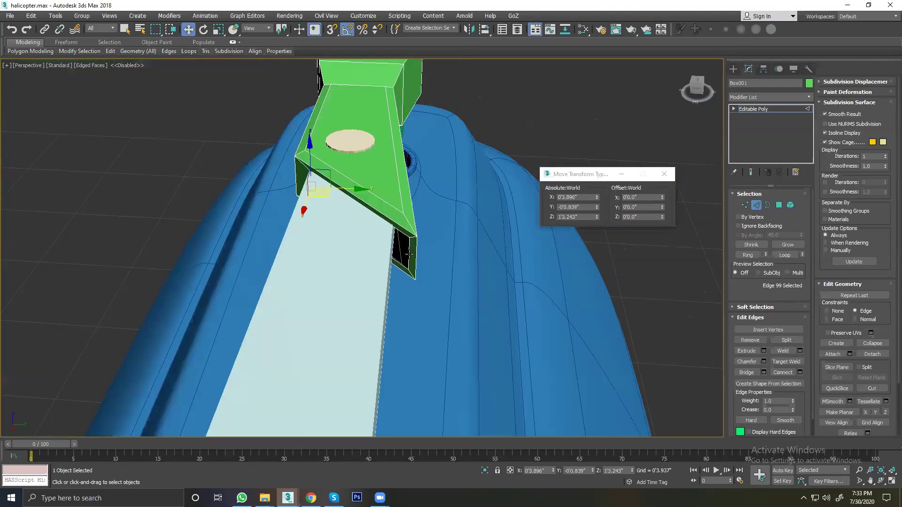
{"action": "left_click", "coordinate": [392, 230]}
{"action": "scroll", "coordinate": [394, 248], "scroll_direction": "up", "scroll_amount": 3}
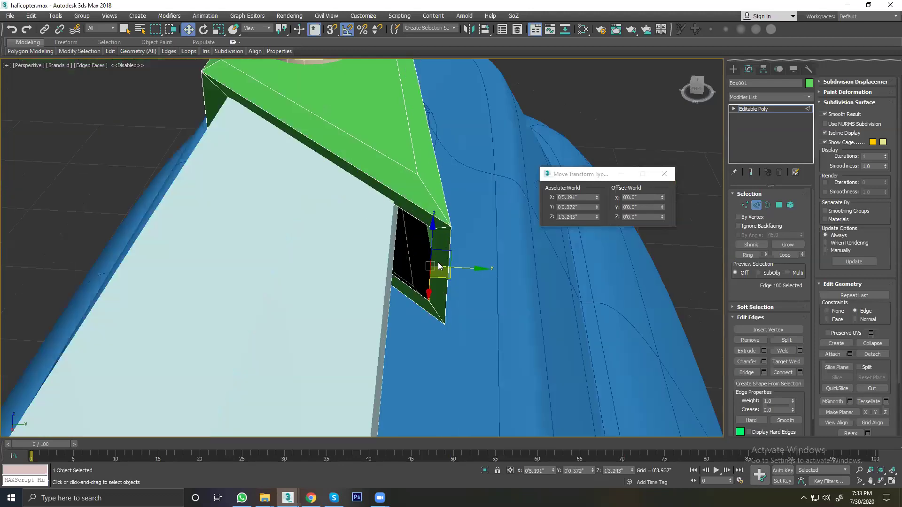
{"action": "left_click_drag", "start_coordinate": [439, 272], "coordinate": [403, 251], "text": "shift"}
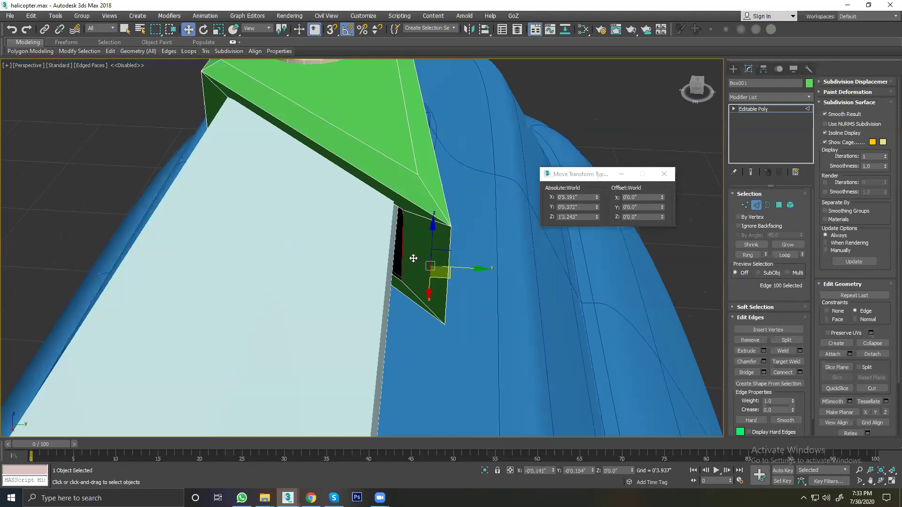
{"action": "key", "text": "ctrl+z"}
{"action": "key", "text": "shift+z"}
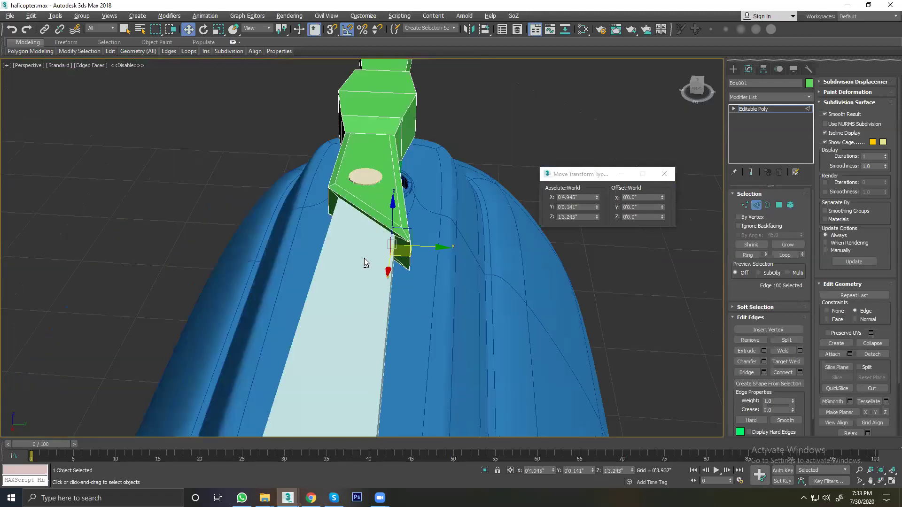
{"action": "key", "text": "shift+z"}
{"action": "key", "text": "shift+z"}
{"action": "key", "text": "shift+z"}
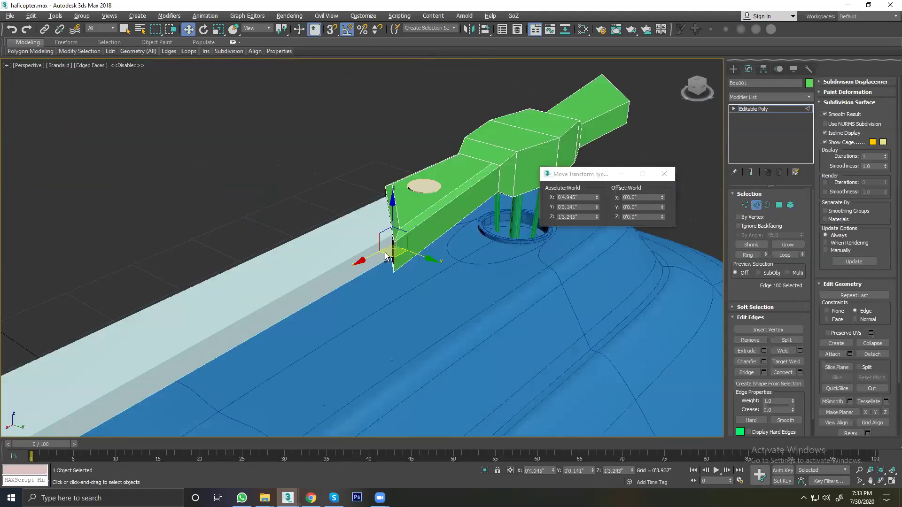
{"action": "key", "text": "shift+z"}
Step: Slide the first end's edge to close the remaining gap, then clear the edge selection
{"action": "left_click", "coordinate": [342, 254]}
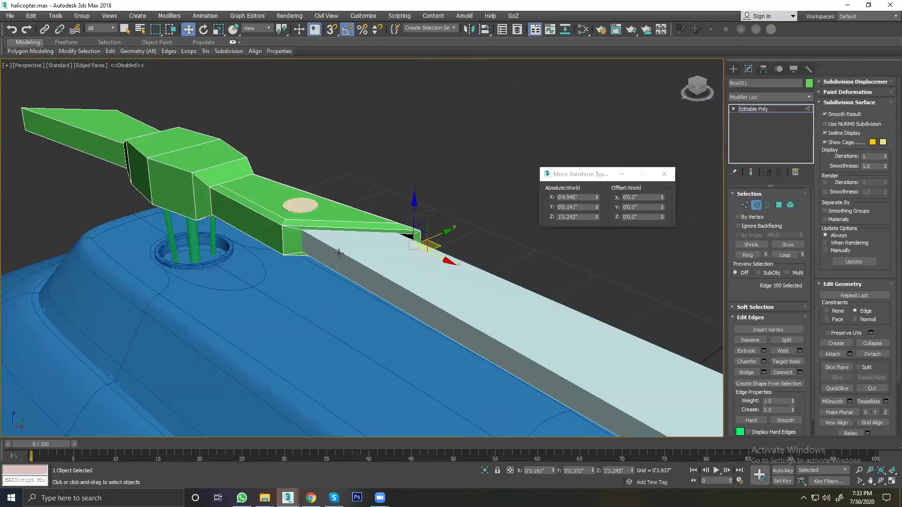
{"action": "left_click_drag", "start_coordinate": [342, 251], "coordinate": [332, 254]}
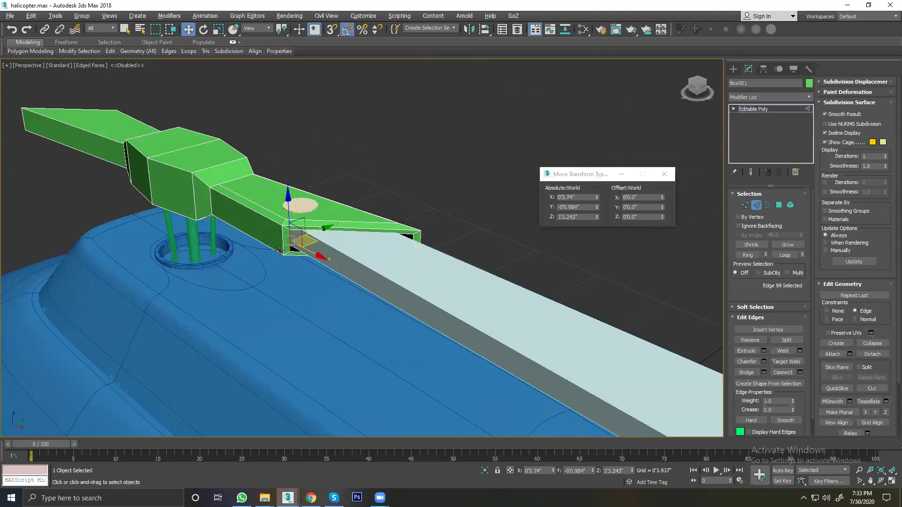
{"action": "key", "text": "shift+z"}
{"action": "key", "text": "shift+z"}
{"action": "key", "text": "shift+z"}
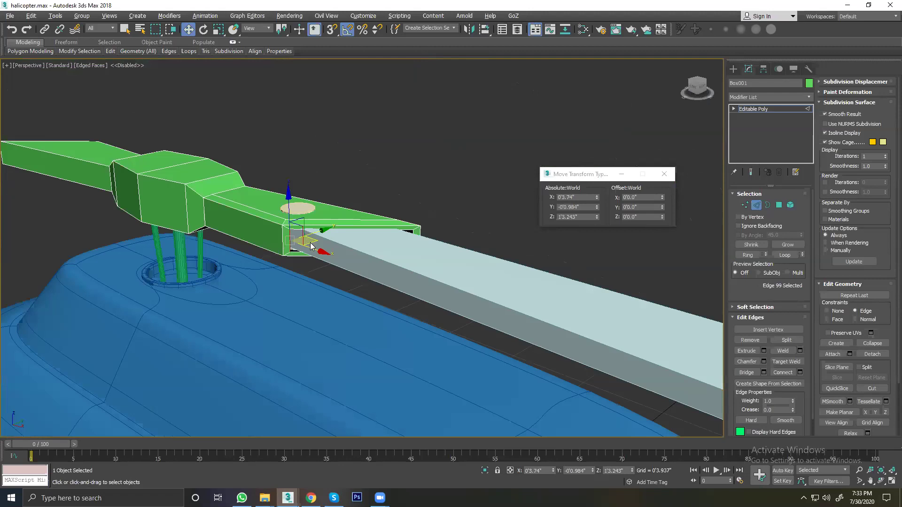
{"action": "key", "text": "shift+z"}
{"action": "key", "text": "shift+z"}
{"action": "key", "text": "shift+z"}
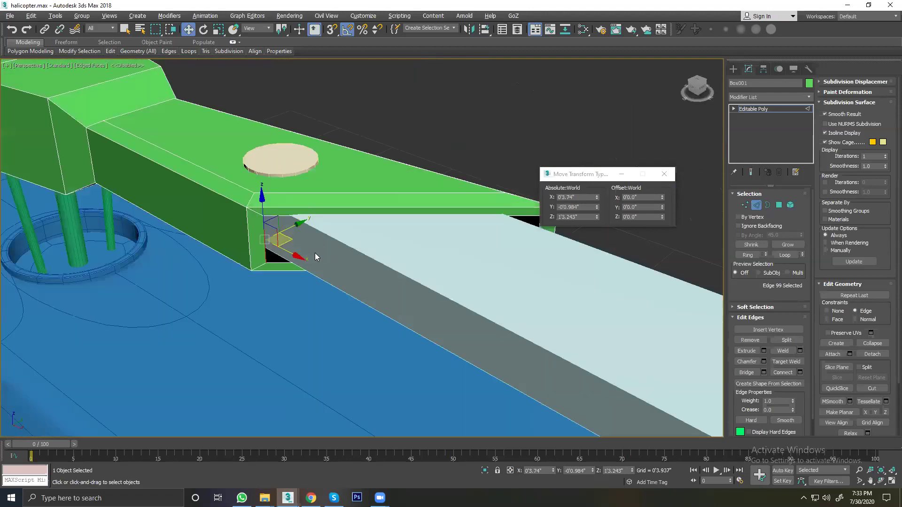
{"action": "key", "text": "shift+z"}
{"action": "key", "text": "shift+z"}
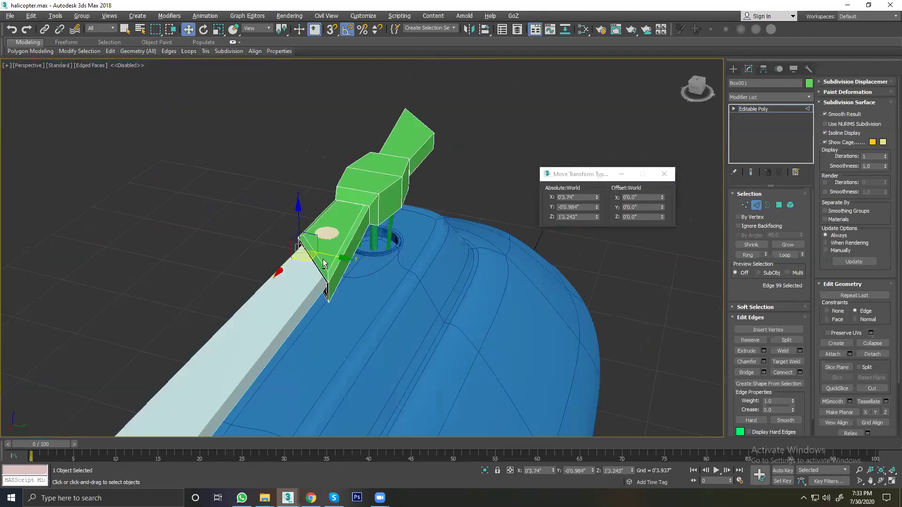
{"action": "key", "text": "shift+z"}
{"action": "key", "text": "shift+z"}
{"action": "key", "text": "ctrl+d"}
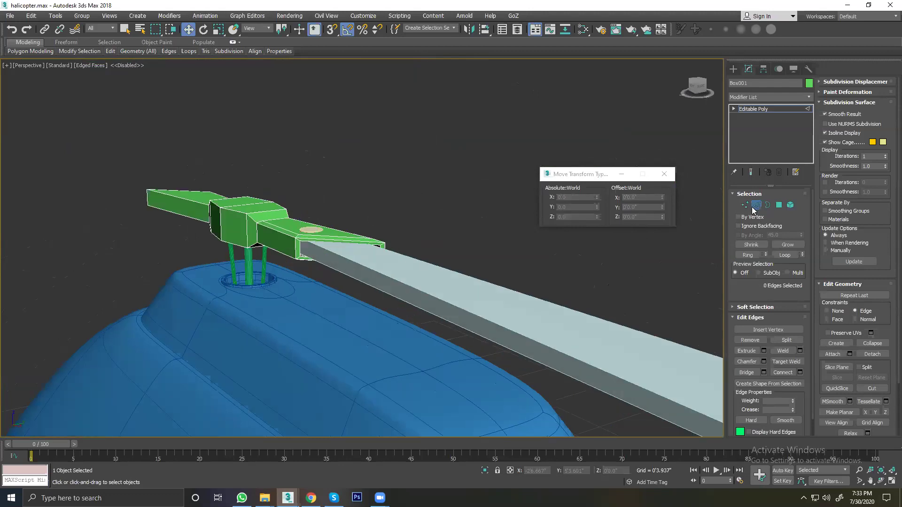
{"action": "key", "text": "2"}
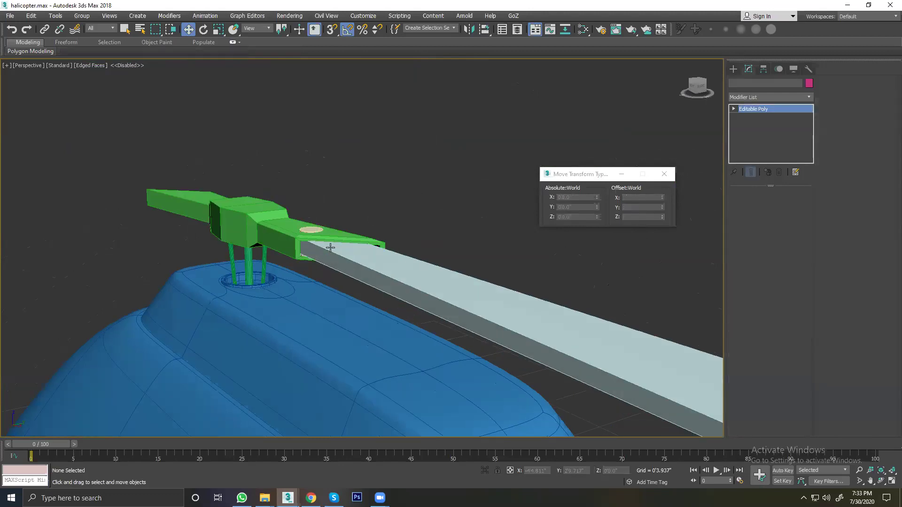
Step: Return to the full helicopter view, clear the selection and pick the green rotor hub
{"action": "left_click", "coordinate": [317, 230]}
{"action": "key", "text": "shift+z"}
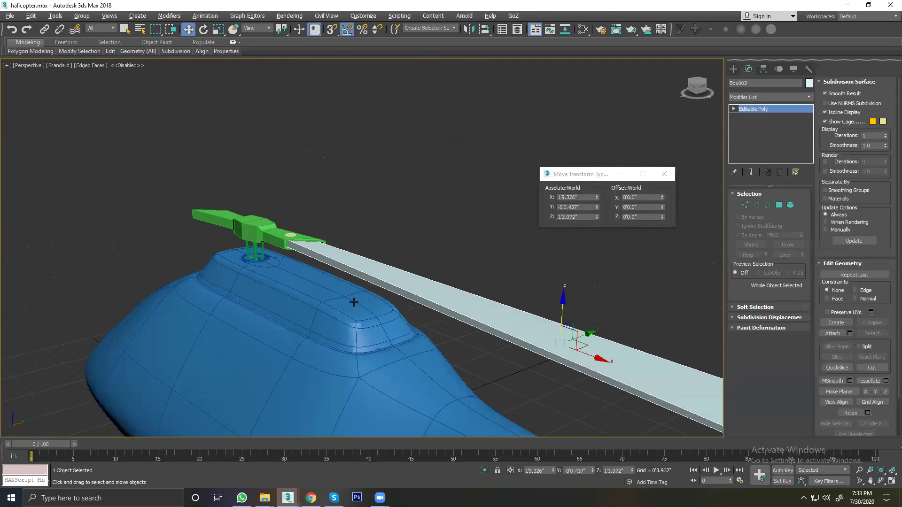
{"action": "key", "text": "shift+z"}
{"action": "key", "text": "shift+z"}
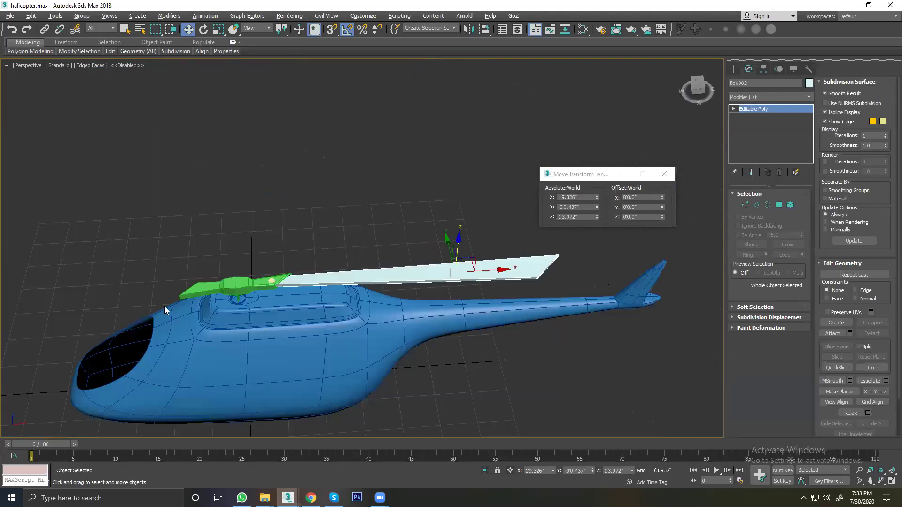
{"action": "key", "text": "shift+z"}
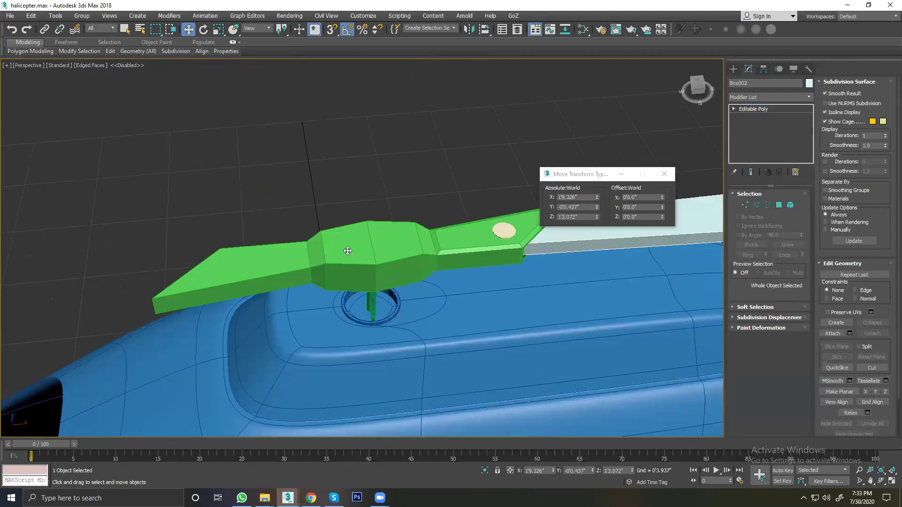
{"action": "left_click", "coordinate": [346, 248]}
{"action": "key", "text": "ctrl+d"}
{"action": "left_click", "coordinate": [343, 239]}
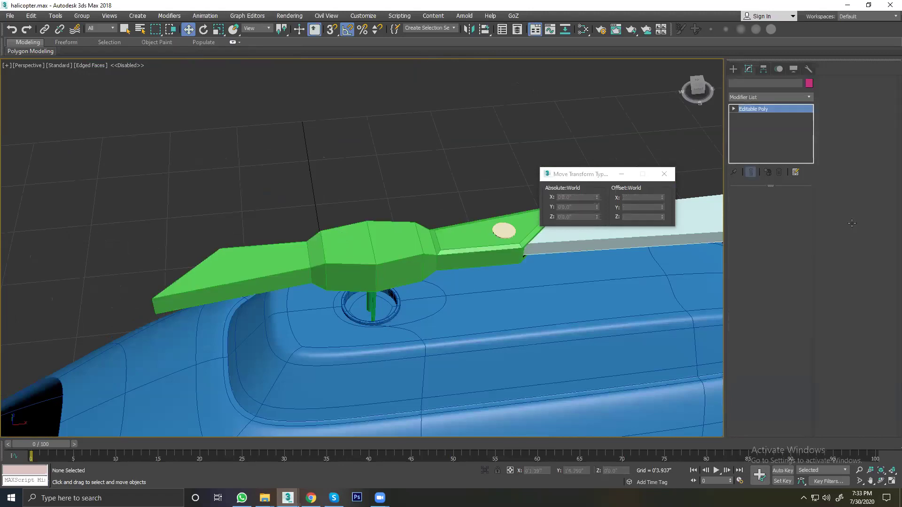
Step: Inset the hub's two top polygons By Polygon into small panels, about 0'0.437" each
{"action": "left_click", "coordinate": [778, 205]}
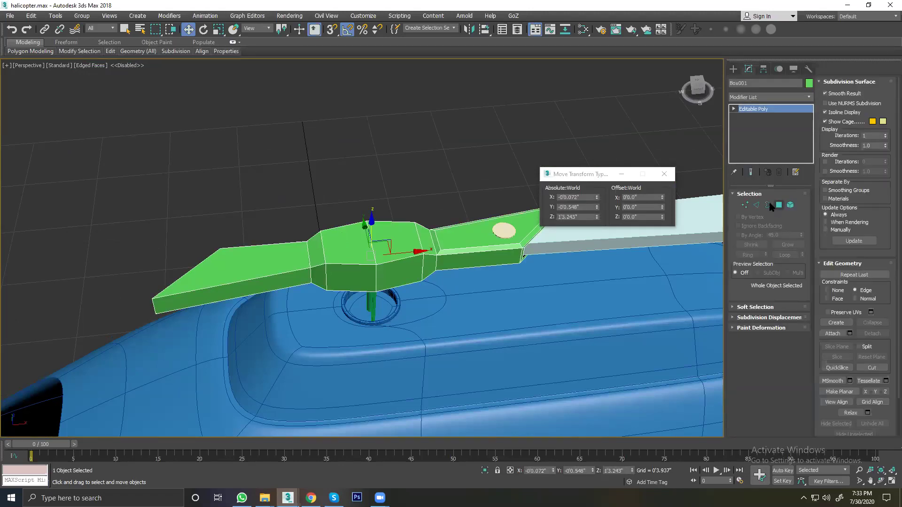
{"action": "left_click", "coordinate": [382, 230]}
{"action": "left_click", "coordinate": [343, 247], "text": "ctrl"}
{"action": "scroll", "coordinate": [378, 267], "scroll_direction": "up", "scroll_amount": 4}
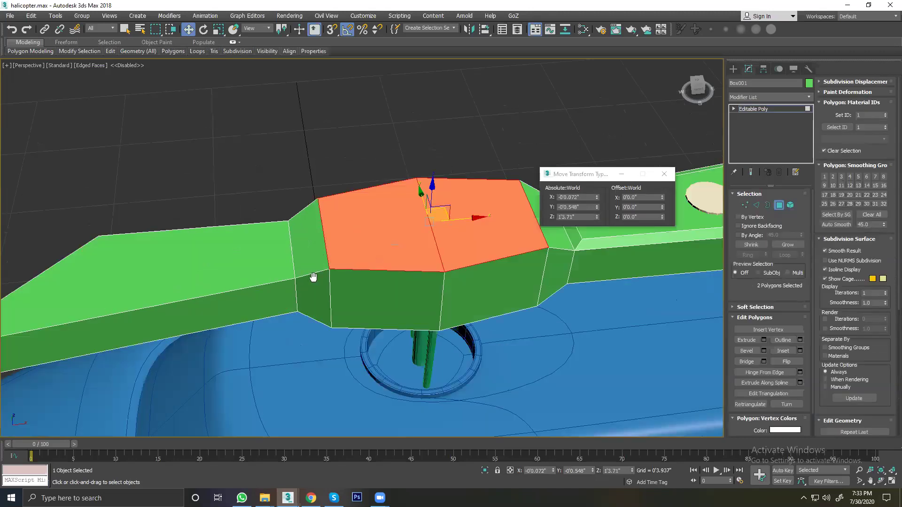
{"action": "middle_click_drag", "start_coordinate": [312, 277], "coordinate": [246, 289]}
{"action": "left_click", "coordinate": [800, 351]}
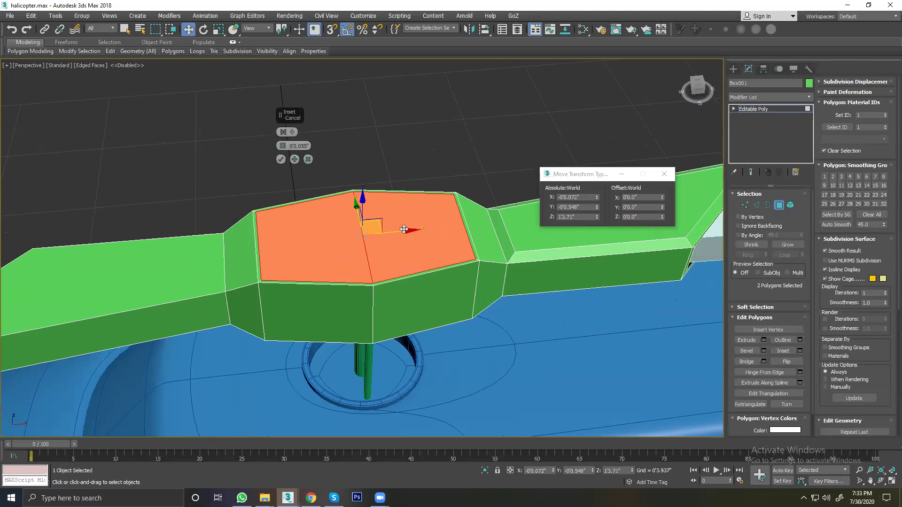
{"action": "left_click_drag", "start_coordinate": [284, 149], "coordinate": [283, 144]}
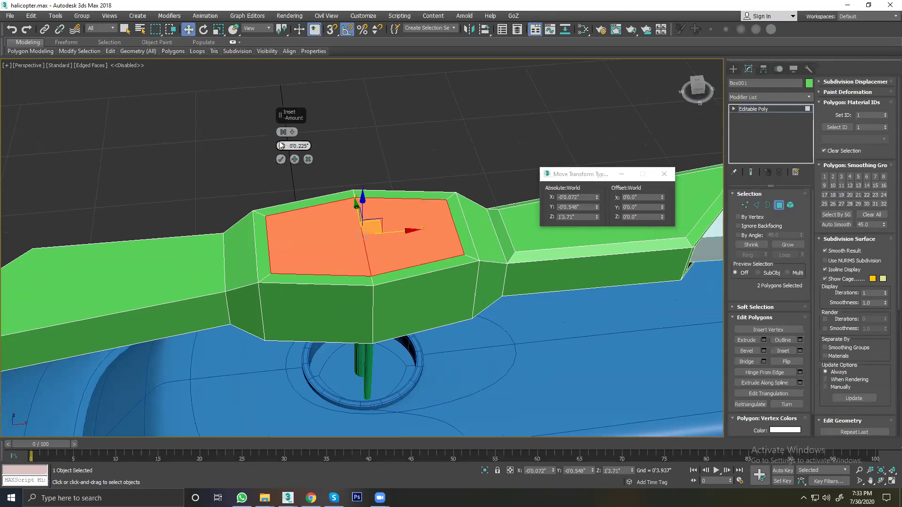
{"action": "left_click", "coordinate": [292, 132]}
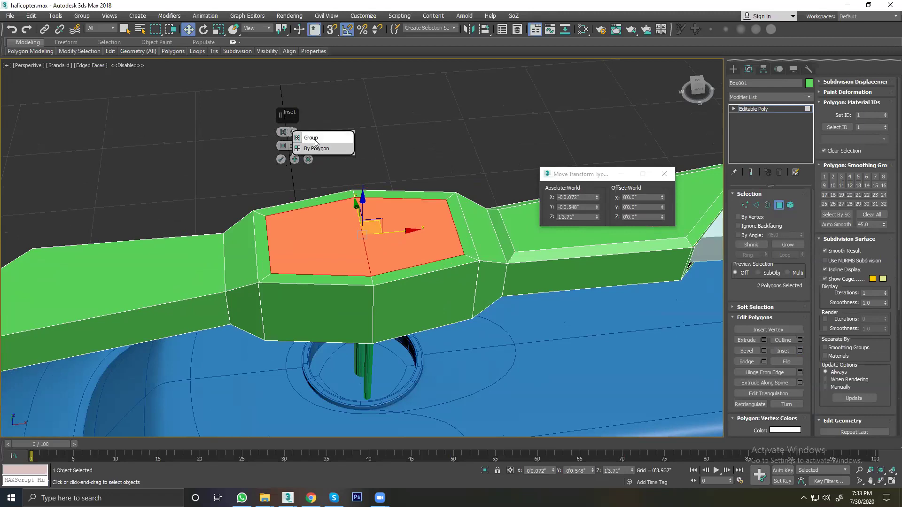
{"action": "left_click", "coordinate": [314, 149]}
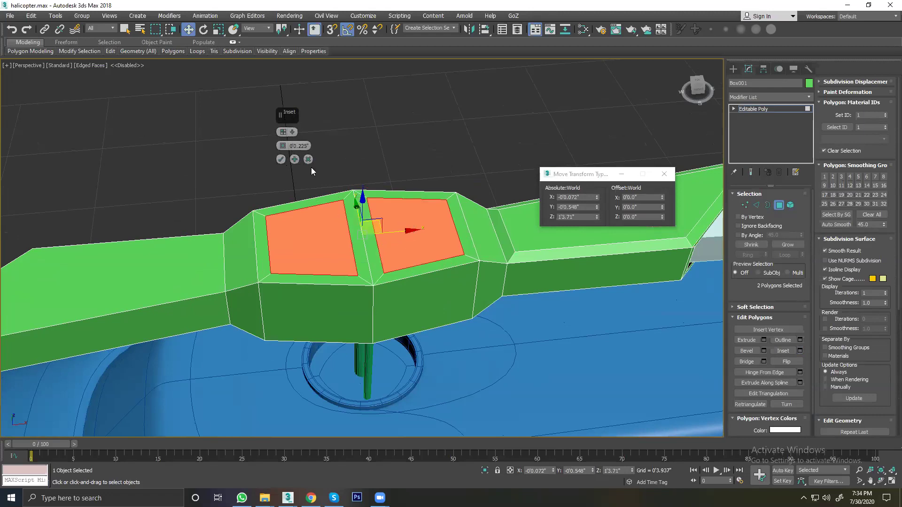
{"action": "left_click_drag", "start_coordinate": [285, 148], "coordinate": [284, 146]}
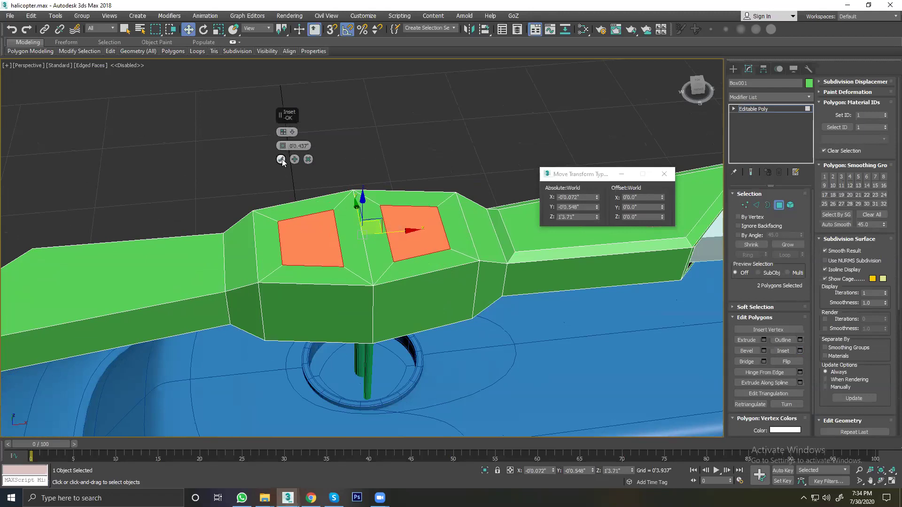
{"action": "left_click", "coordinate": [281, 160]}
Step: Extrude the two inset top panels by a shallow height of about -0'0.085"
{"action": "middle_click_drag", "start_coordinate": [423, 281], "coordinate": [517, 291], "text": "alt"}
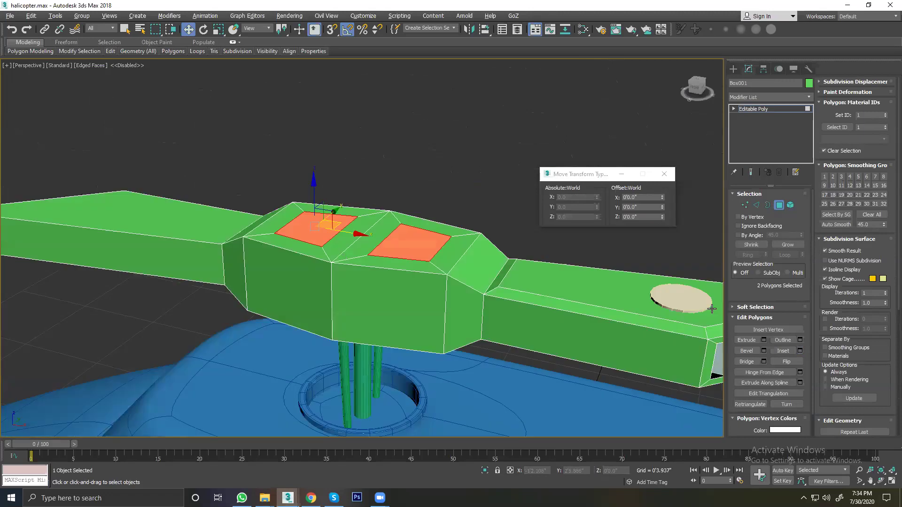
{"action": "left_click", "coordinate": [764, 340]}
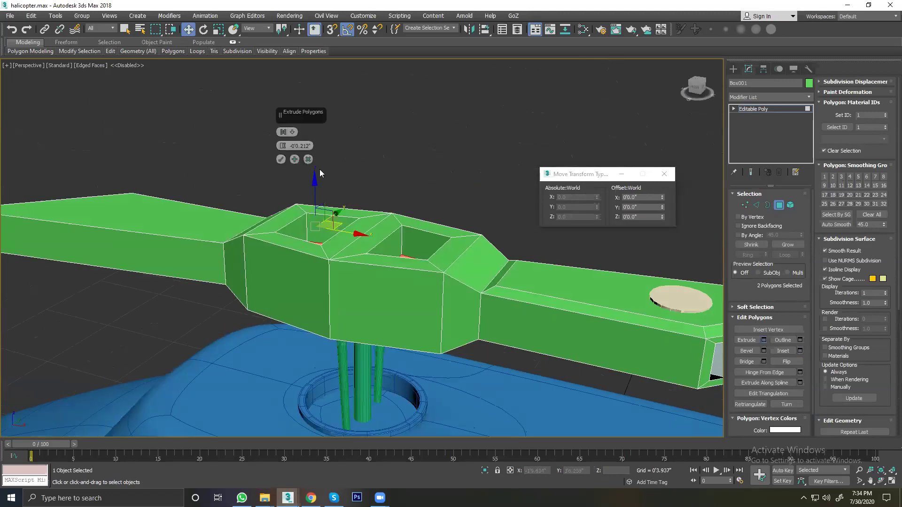
{"action": "mouse_move", "coordinate": [283, 146]}
{"action": "left_mouse_down"}
{"action": "mouse_move", "coordinate": [285, 133]}
{"action": "mouse_move", "coordinate": [292, 137]}
{"action": "left_mouse_up"}
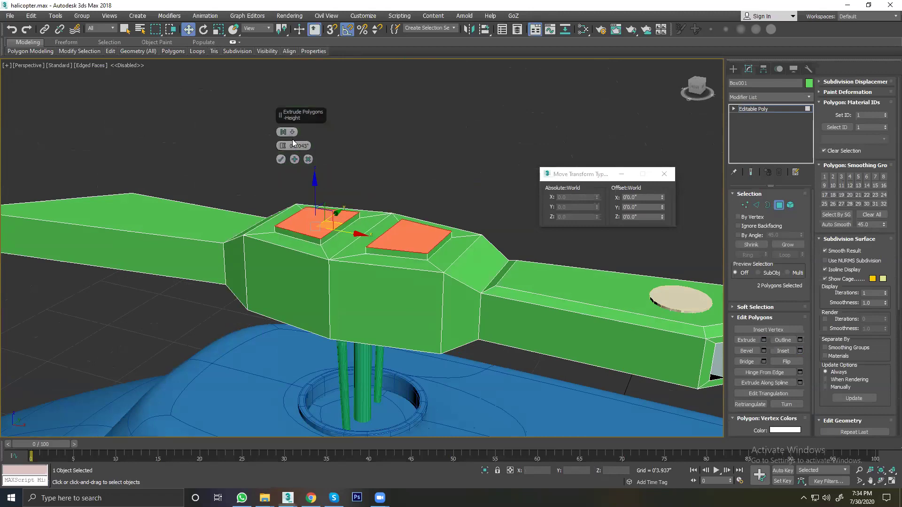
{"action": "left_click", "coordinate": [281, 160]}
Step: Clear the face selection, orbit around the rotor hub, and pick one of its top faces
{"action": "left_click", "coordinate": [406, 162]}
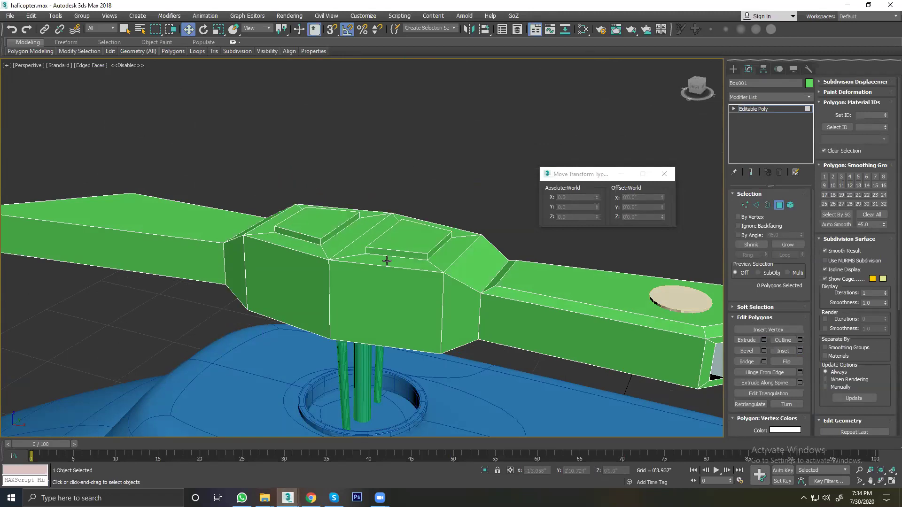
{"action": "middle_click_drag", "start_coordinate": [407, 161], "coordinate": [353, 260], "text": "alt"}
{"action": "middle_click_drag", "start_coordinate": [261, 257], "coordinate": [396, 277], "text": "alt"}
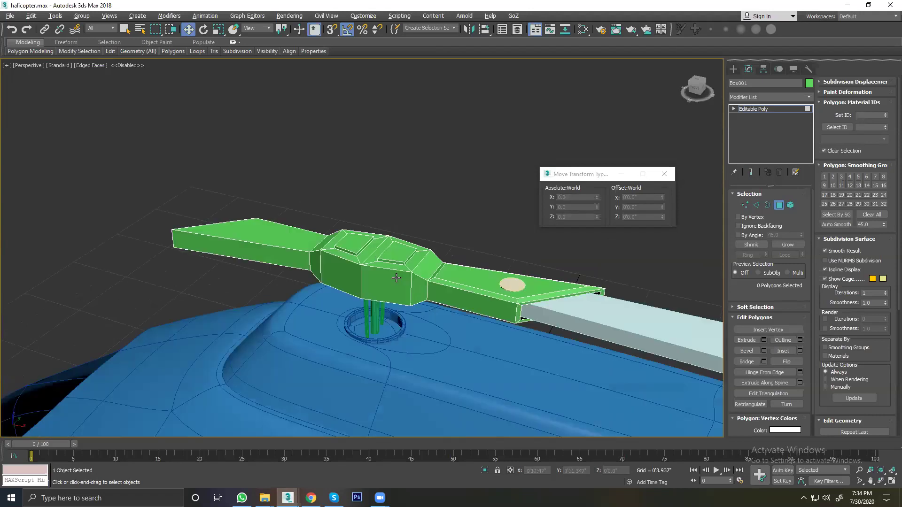
{"action": "scroll", "coordinate": [397, 263], "scroll_direction": "up", "scroll_amount": 3}
{"action": "left_click", "coordinate": [382, 228]}
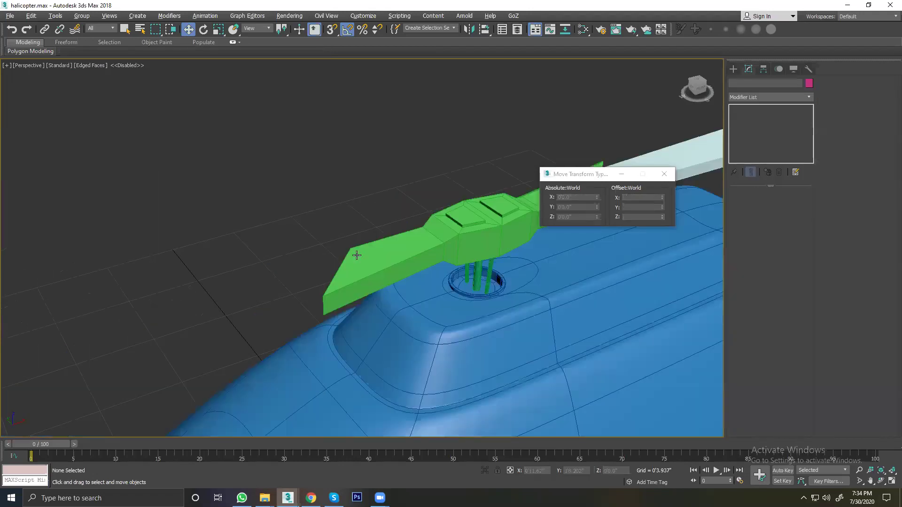
{"action": "scroll", "coordinate": [357, 255], "scroll_direction": "up", "scroll_amount": 5}
{"action": "left_click", "coordinate": [394, 255]}
{"action": "middle_click_drag", "start_coordinate": [405, 266], "coordinate": [375, 255], "text": "alt"}
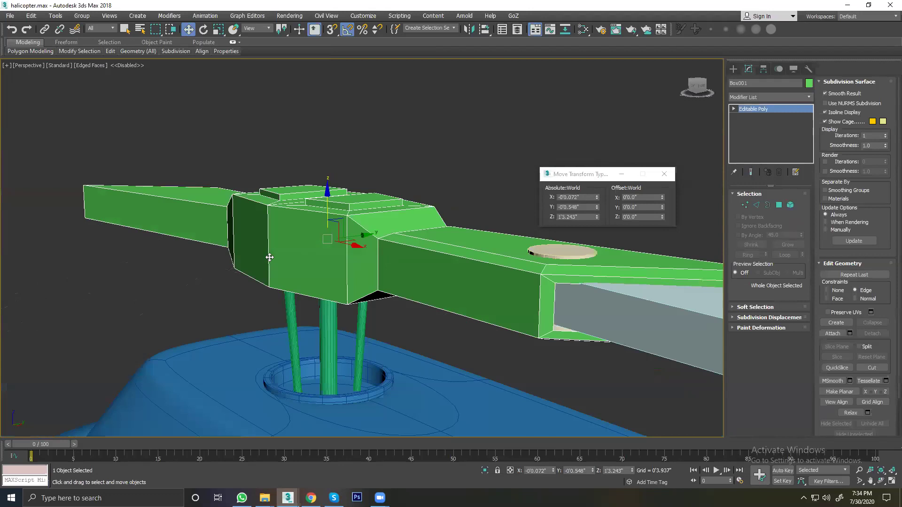
{"action": "middle_click_drag", "start_coordinate": [269, 257], "coordinate": [307, 265], "text": "alt"}
{"action": "key", "text": "shift+z"}
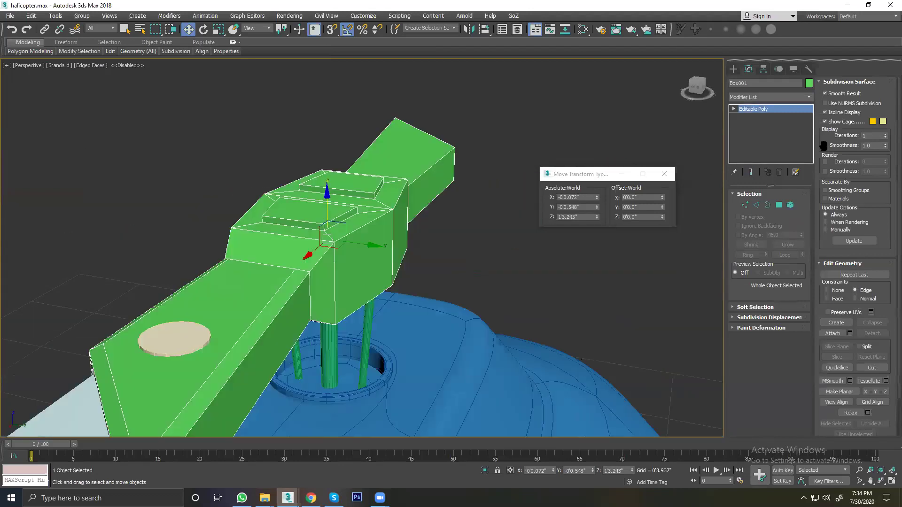
{"action": "left_click", "coordinate": [826, 104]}
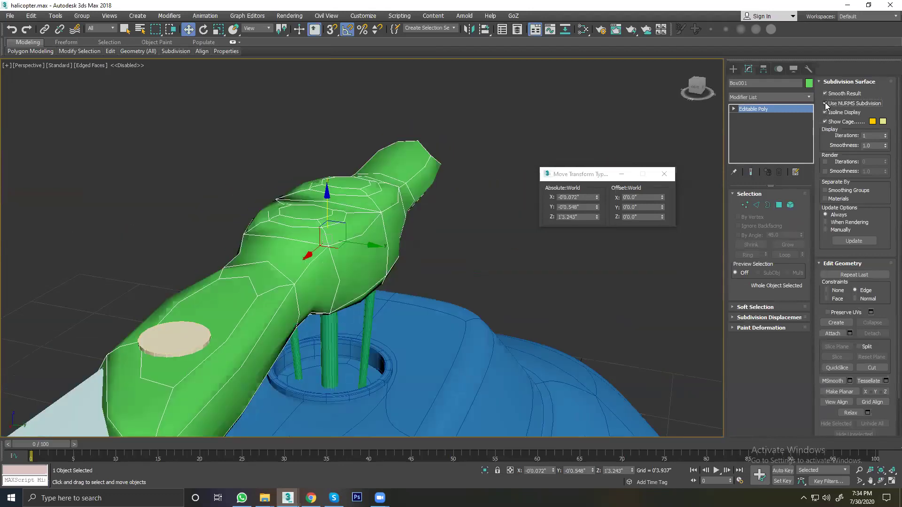
{"action": "middle_click_drag", "start_coordinate": [298, 272], "coordinate": [286, 286], "text": "alt"}
{"action": "scroll", "coordinate": [327, 285], "scroll_direction": "up", "scroll_amount": 3}
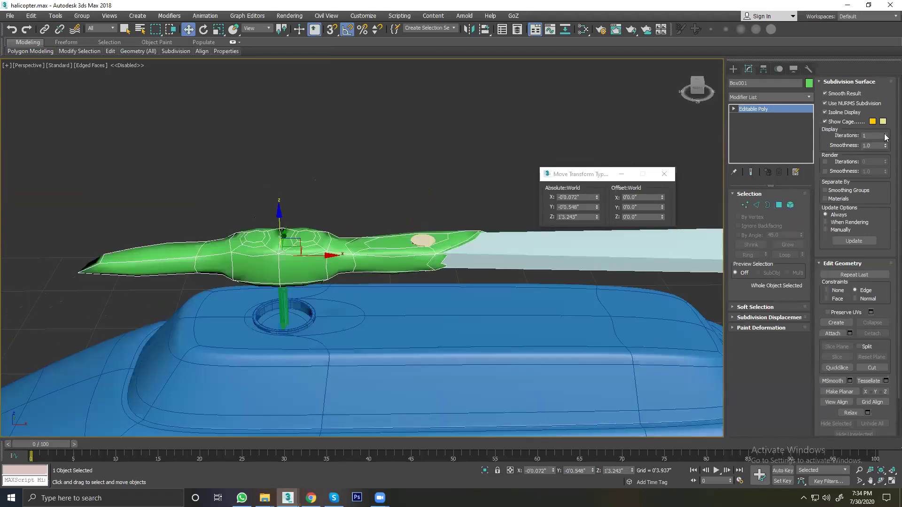
{"action": "left_click", "coordinate": [885, 135]}
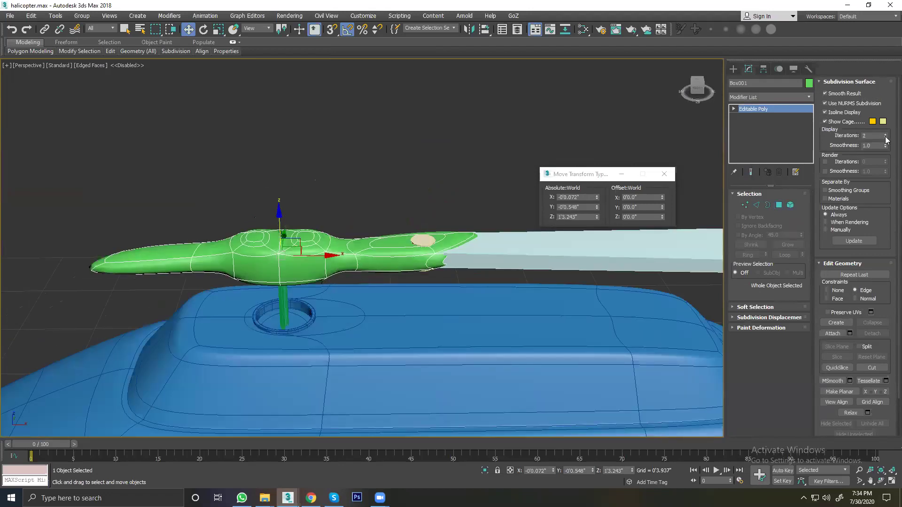
{"action": "left_click", "coordinate": [828, 104]}
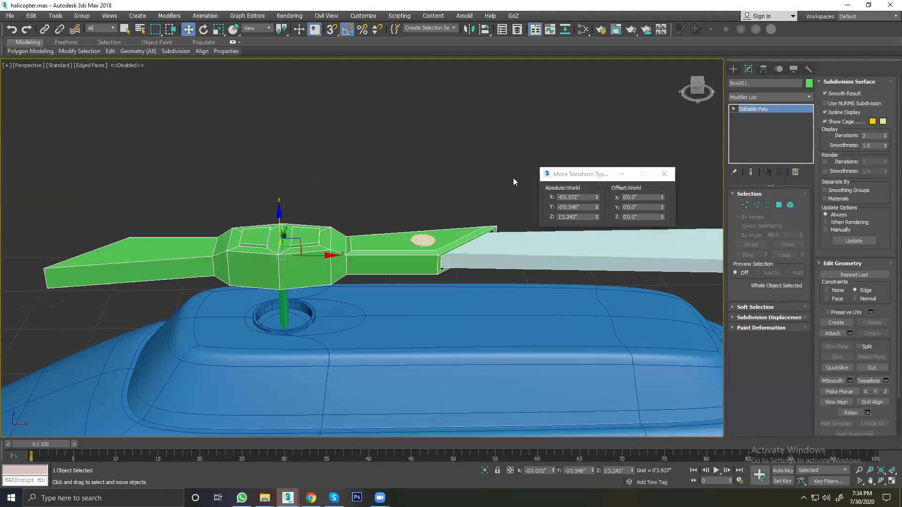
{"action": "scroll", "coordinate": [305, 239], "scroll_direction": "up", "scroll_amount": 4}
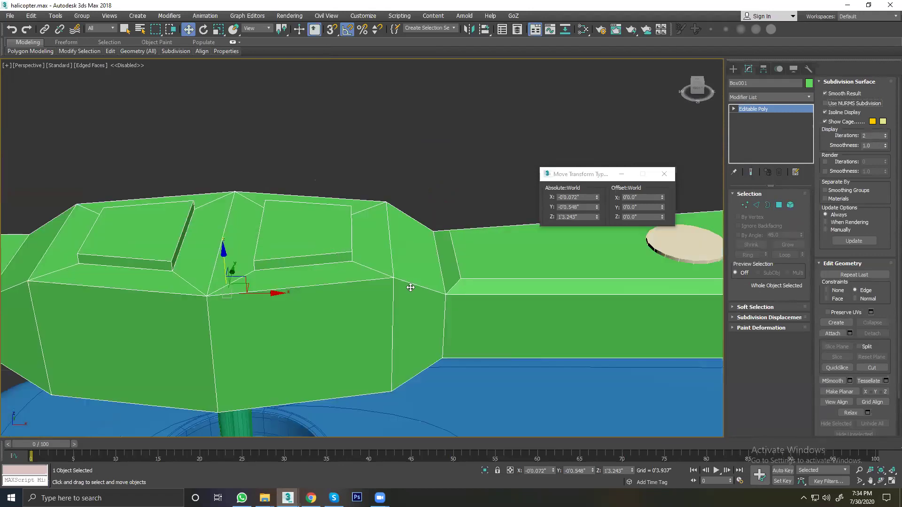
{"action": "scroll", "coordinate": [406, 286], "scroll_direction": "down", "scroll_amount": 5}
{"action": "mouse_move", "coordinate": [371, 287]}
{"action": "middle_mouse_down", "text": "alt"}
{"action": "mouse_move", "coordinate": [359, 292]}
{"action": "mouse_move", "coordinate": [394, 297]}
{"action": "mouse_move", "coordinate": [350, 295]}
{"action": "middle_mouse_up", "text": "alt"}
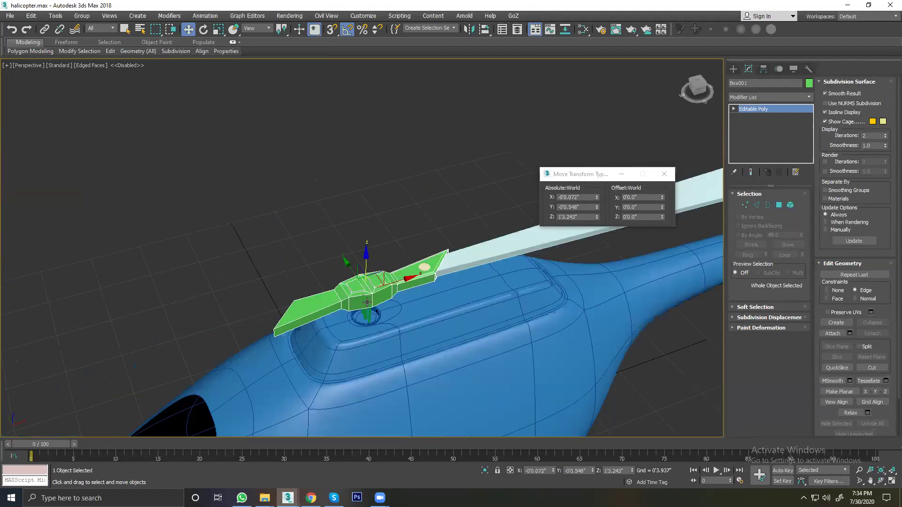
{"action": "scroll", "coordinate": [270, 301], "scroll_direction": "down", "scroll_amount": 4}
Step: Box-select the left green blade and hub polygons, 27 faces in total
{"action": "key", "text": "z"}
{"action": "left_click", "coordinate": [778, 205]}
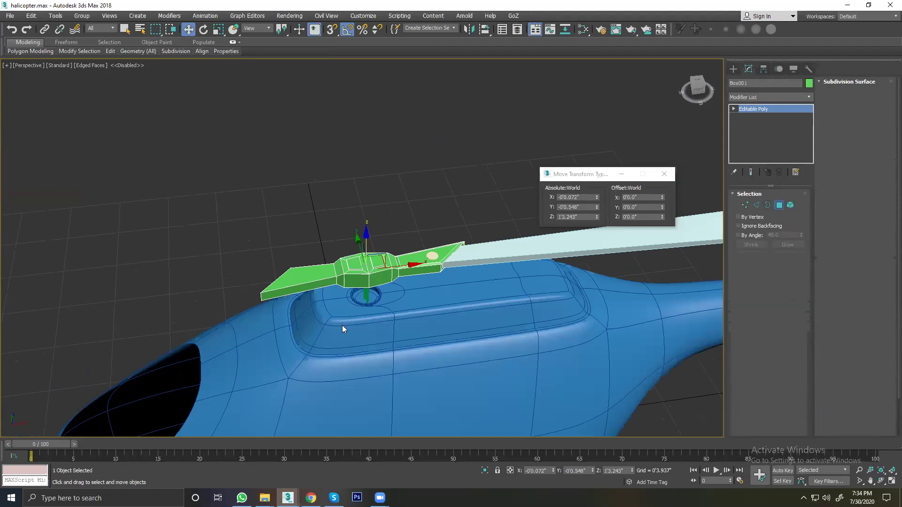
{"action": "mouse_move", "coordinate": [362, 321]}
{"action": "middle_mouse_down", "text": "alt"}
{"action": "mouse_move", "coordinate": [296, 267]}
{"action": "mouse_move", "coordinate": [301, 288]}
{"action": "middle_mouse_up", "text": "alt"}
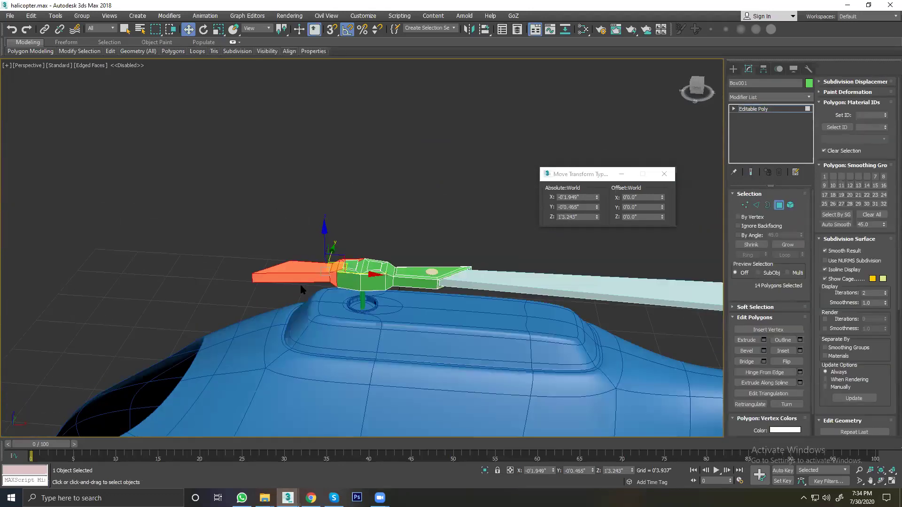
{"action": "left_click_drag", "start_coordinate": [351, 318], "coordinate": [354, 322]}
{"action": "scroll", "coordinate": [360, 295], "scroll_direction": "up", "scroll_amount": 3}
{"action": "scroll", "coordinate": [361, 295], "scroll_direction": "up", "scroll_amount": 3}
{"action": "left_click_drag", "start_coordinate": [309, 131], "coordinate": [350, 227]}
{"action": "mouse_move", "coordinate": [350, 228]}
{"action": "middle_mouse_down", "text": "alt"}
{"action": "mouse_move", "coordinate": [339, 233]}
{"action": "mouse_move", "coordinate": [345, 280]}
{"action": "mouse_move", "coordinate": [397, 285]}
{"action": "middle_mouse_up", "text": "alt"}
Step: Delete the selected blade and hub faces, exit face editing, and select the blade object
{"action": "key", "text": "Delete"}
{"action": "scroll", "coordinate": [408, 281], "scroll_direction": "down", "scroll_amount": 3}
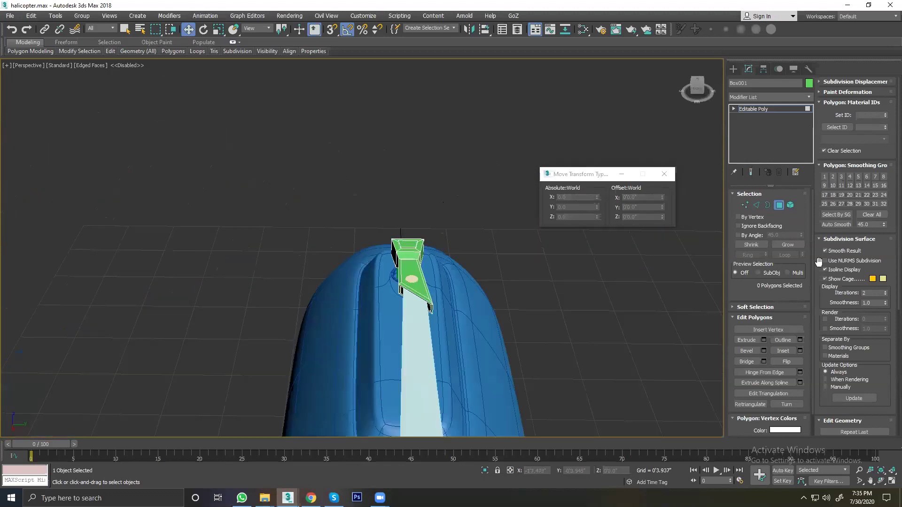
{"action": "left_click", "coordinate": [563, 157]}
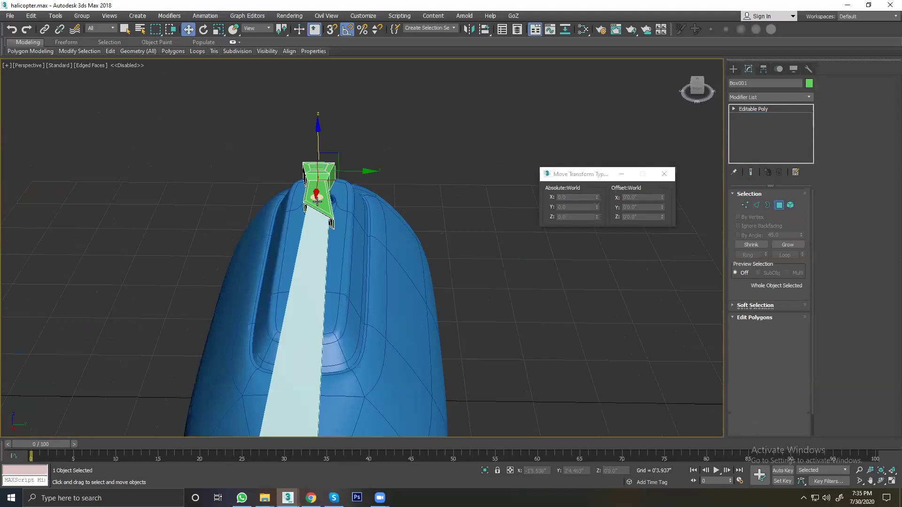
{"action": "left_click", "coordinate": [318, 201]}
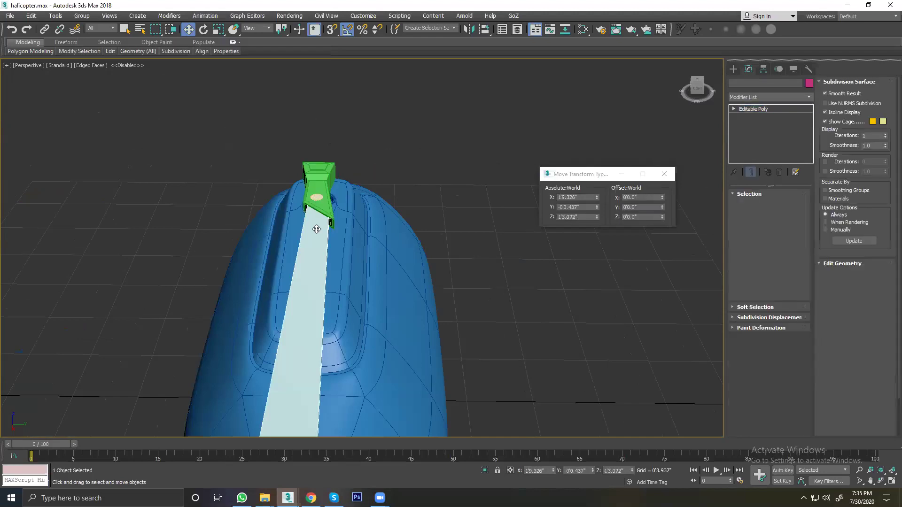
Step: Leave Attach mode on blade Box002, switch to Move, and zoom out over the helicopter
{"action": "right_click", "coordinate": [315, 227]}
{"action": "left_click", "coordinate": [299, 152]}
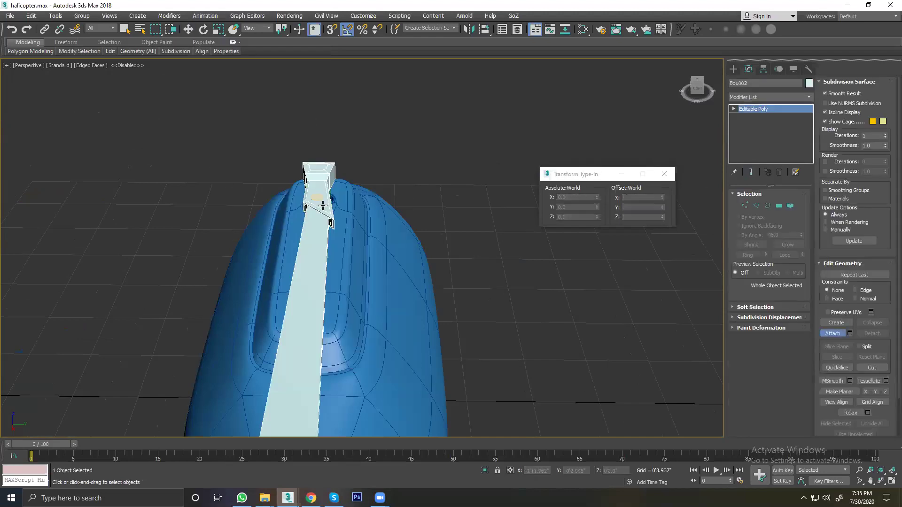
{"action": "key", "text": "w"}
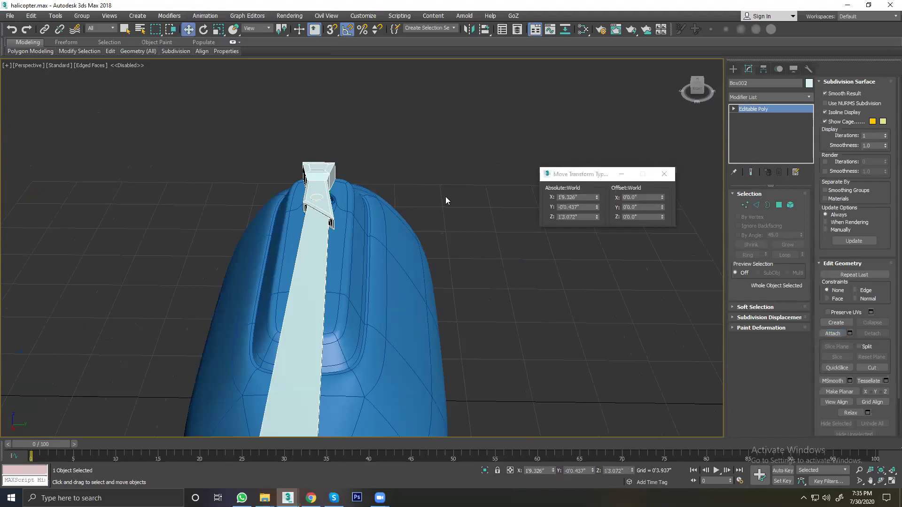
{"action": "middle_click_drag", "start_coordinate": [331, 199], "coordinate": [419, 208], "text": "alt"}
{"action": "scroll", "coordinate": [331, 246], "scroll_direction": "down", "scroll_amount": 3}
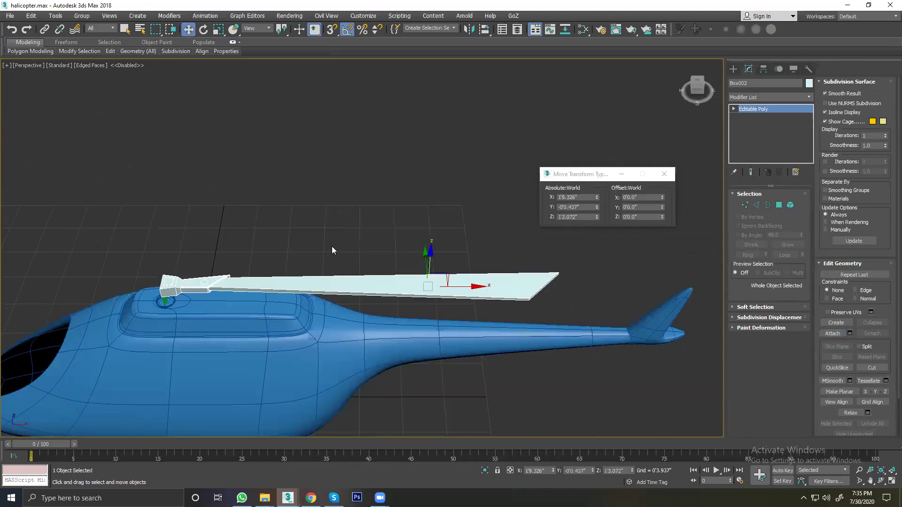
{"action": "scroll", "coordinate": [550, 314], "scroll_direction": "up", "scroll_amount": 3}
{"action": "scroll", "coordinate": [717, 291], "scroll_direction": "up", "scroll_amount": 2}
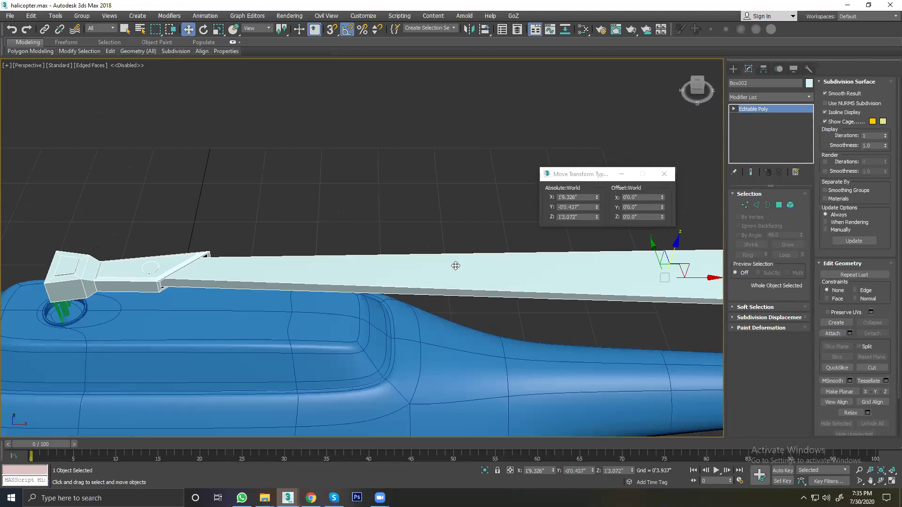
{"action": "scroll", "coordinate": [299, 260], "scroll_direction": "down", "scroll_amount": 4}
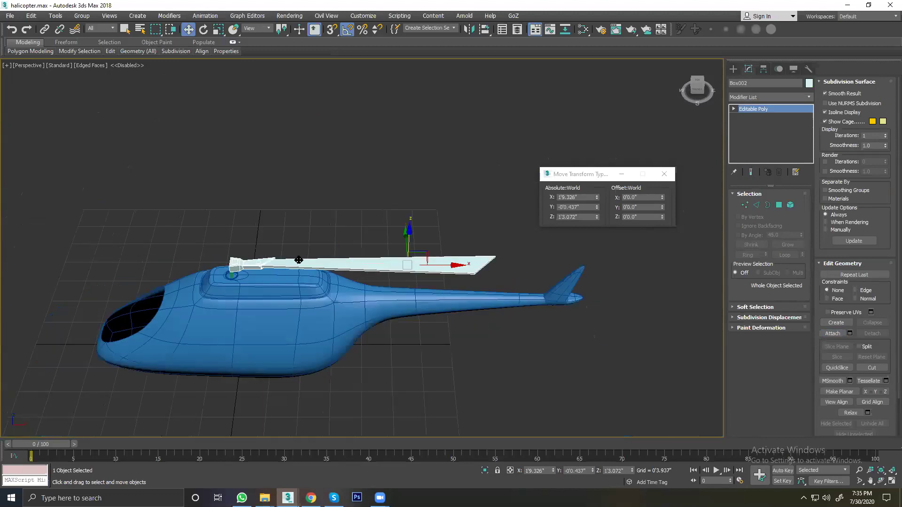
Step: Shift-rotate the blade -180° about Z to clone it as Box003
{"action": "right_click", "coordinate": [366, 262]}
{"action": "left_click", "coordinate": [404, 274]}
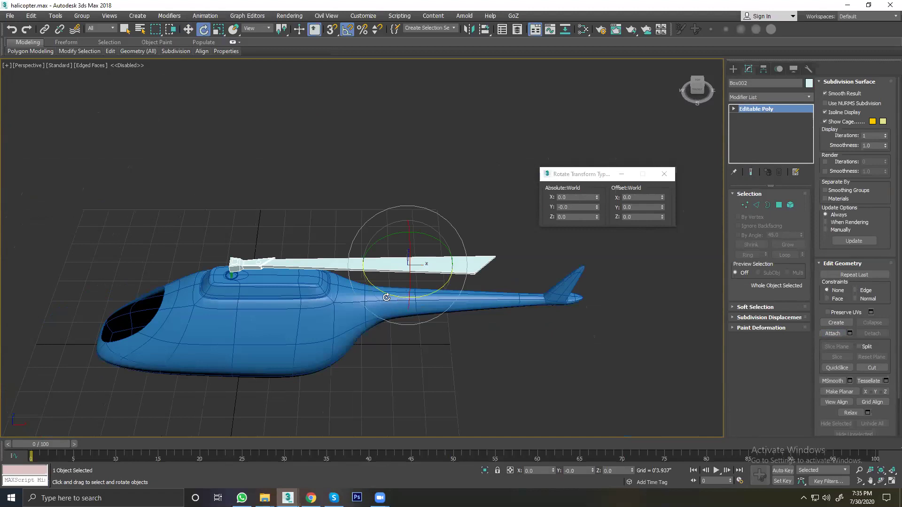
{"action": "mouse_move", "coordinate": [363, 290]}
{"action": "left_mouse_down", "text": "shift"}
{"action": "mouse_move", "coordinate": [316, 275]}
{"action": "mouse_move", "coordinate": [338, 276]}
{"action": "left_mouse_up", "text": "shift"}
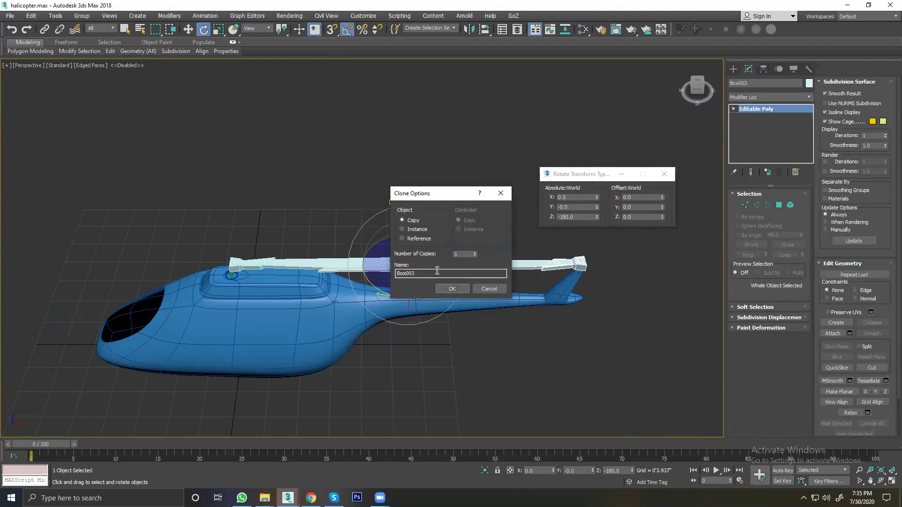
{"action": "key", "text": "Return"}
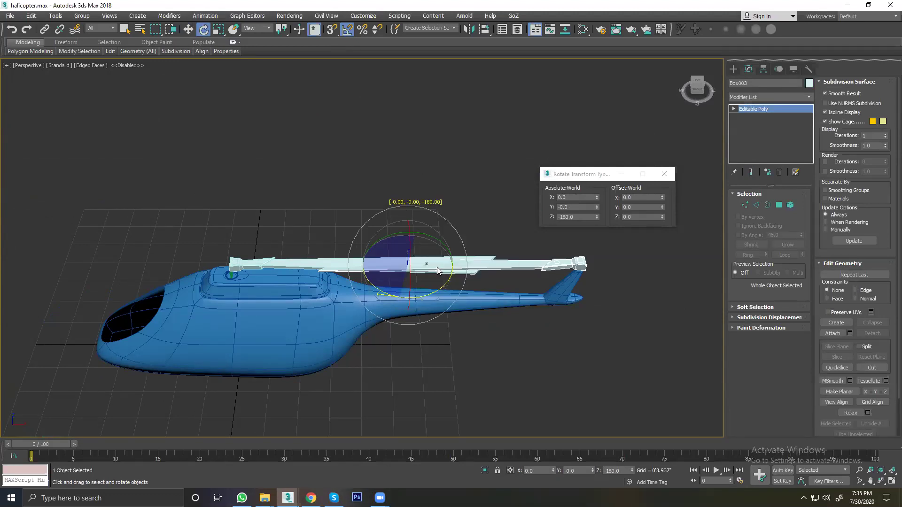
Step: Move Box003 to the opposite side of the hub and view the rotor from above
{"action": "right_click", "coordinate": [435, 268]}
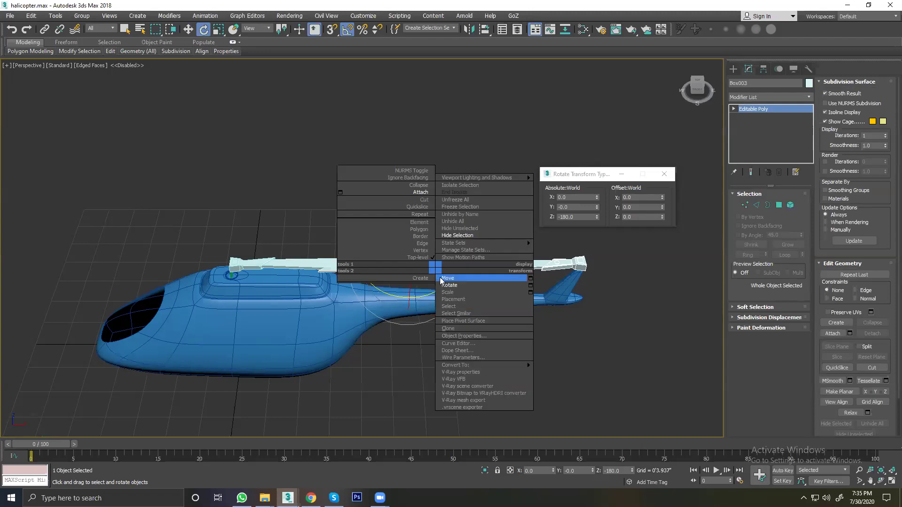
{"action": "left_click", "coordinate": [446, 279]}
{"action": "mouse_move", "coordinate": [432, 245]}
{"action": "left_mouse_down"}
{"action": "mouse_move", "coordinate": [67, 234]}
{"action": "mouse_move", "coordinate": [75, 236]}
{"action": "left_mouse_up"}
{"action": "scroll", "coordinate": [198, 252], "scroll_direction": "up", "scroll_amount": 3}
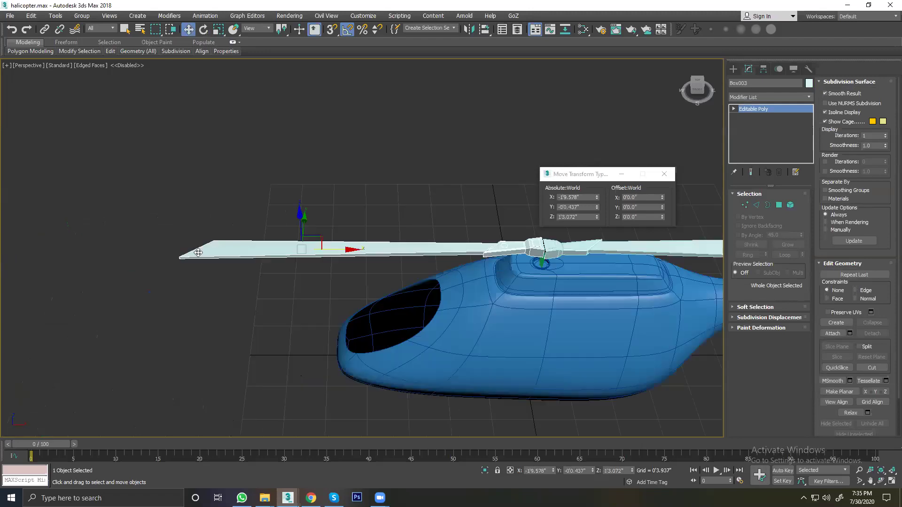
{"action": "middle_click_drag", "start_coordinate": [453, 250], "coordinate": [416, 246], "text": "alt"}
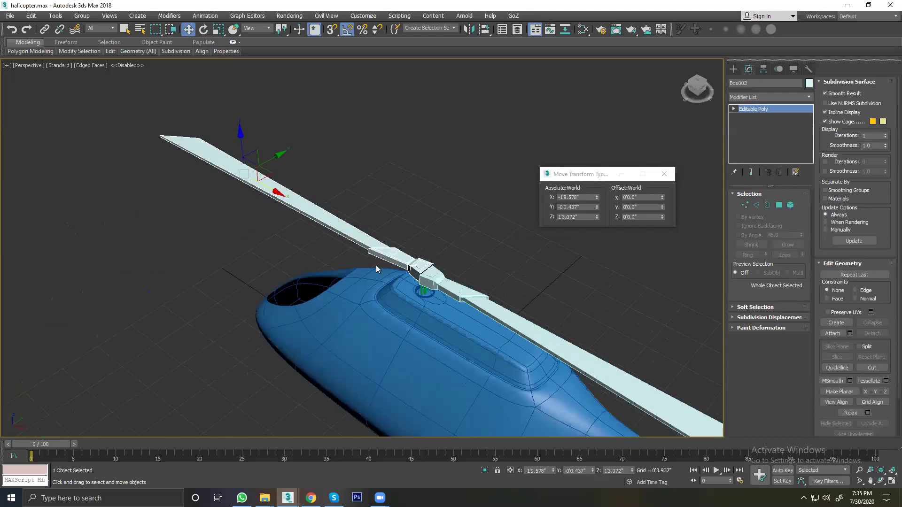
{"action": "scroll", "coordinate": [377, 268], "scroll_direction": "up", "scroll_amount": 4}
{"action": "scroll", "coordinate": [329, 241], "scroll_direction": "up", "scroll_amount": 3}
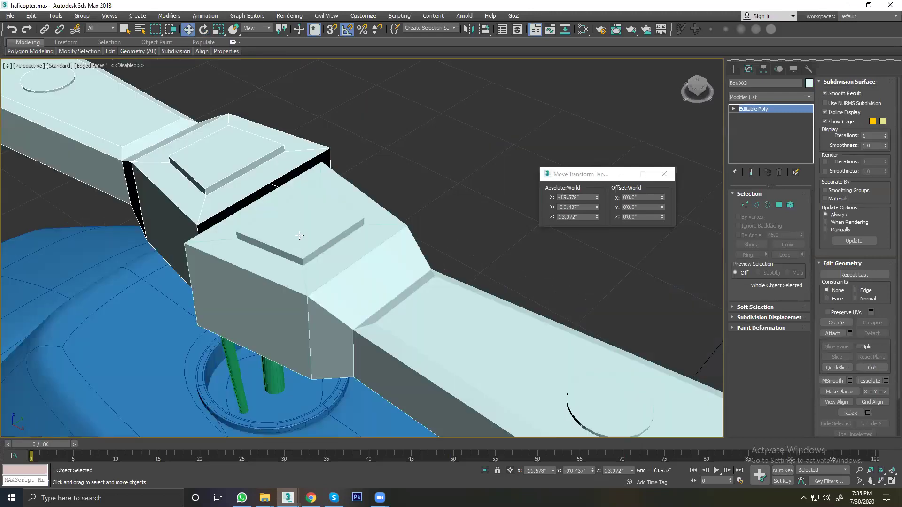
Step: With vertex snapping on, snap the copied blade's end onto the hub
{"action": "key", "text": "s"}
{"action": "left_click_drag", "start_coordinate": [207, 227], "coordinate": [187, 238]}
{"action": "scroll", "coordinate": [197, 241], "scroll_direction": "down", "scroll_amount": 3}
{"action": "scroll", "coordinate": [261, 242], "scroll_direction": "up", "scroll_amount": 5}
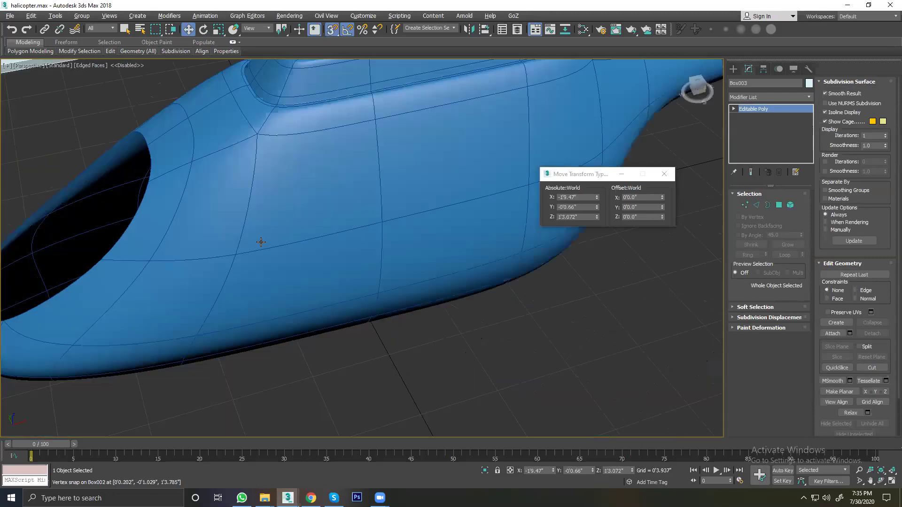
{"action": "scroll", "coordinate": [267, 232], "scroll_direction": "down", "scroll_amount": 5}
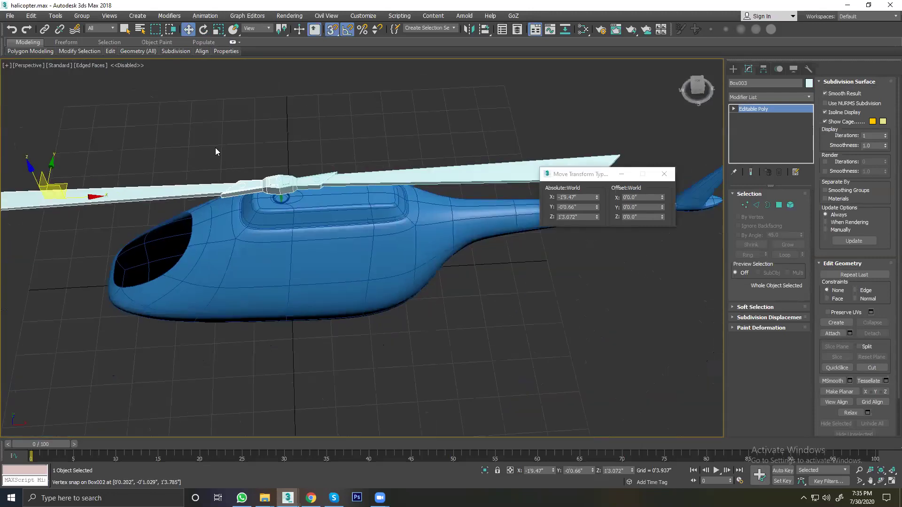
{"action": "scroll", "coordinate": [190, 205], "scroll_direction": "down", "scroll_amount": 3}
Step: Unhide all hidden objects and select the rotor blade in Move mode
{"action": "right_click", "coordinate": [190, 205]}
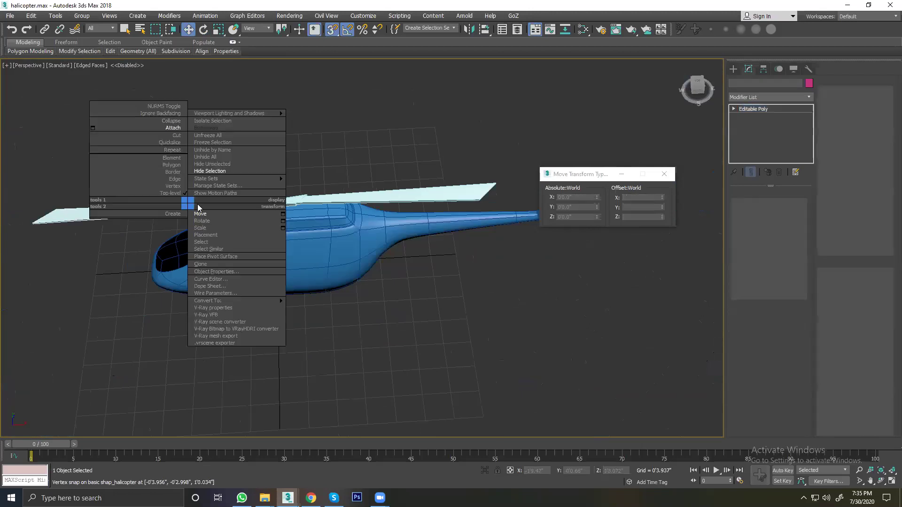
{"action": "left_click", "coordinate": [176, 135]}
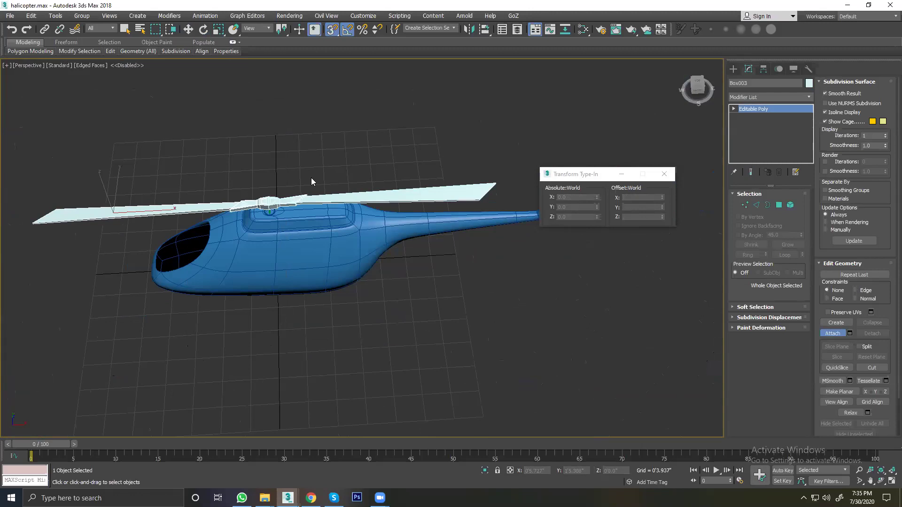
{"action": "key", "text": "w"}
{"action": "left_click", "coordinate": [305, 189]}
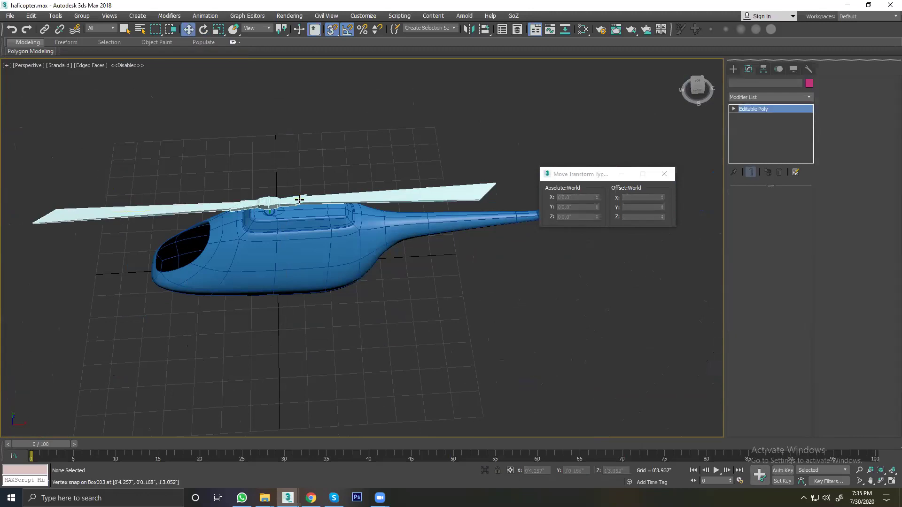
{"action": "left_click", "coordinate": [300, 200]}
{"action": "mouse_move", "coordinate": [287, 177]}
{"action": "middle_mouse_down", "text": "alt"}
{"action": "mouse_move", "coordinate": [183, 148]}
{"action": "mouse_move", "coordinate": [272, 159]}
{"action": "middle_mouse_up", "text": "alt"}
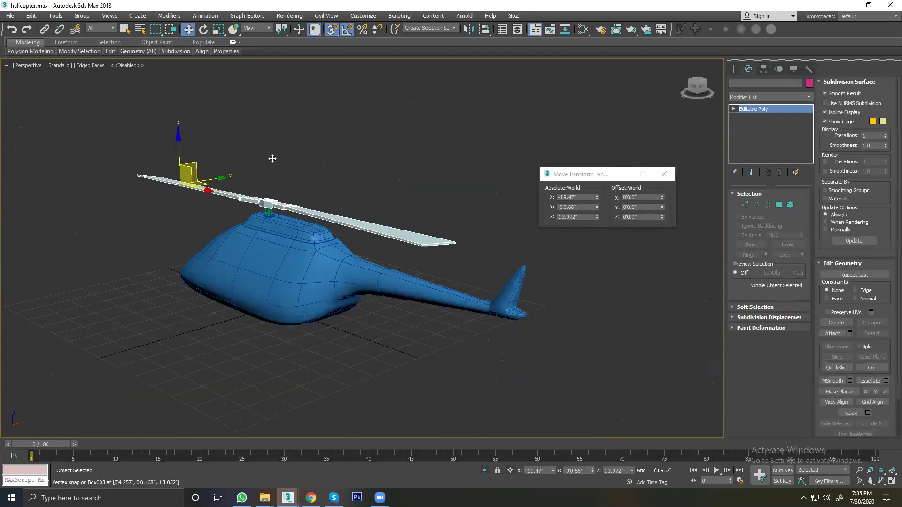
{"action": "scroll", "coordinate": [267, 215], "scroll_direction": "up", "scroll_amount": 5}
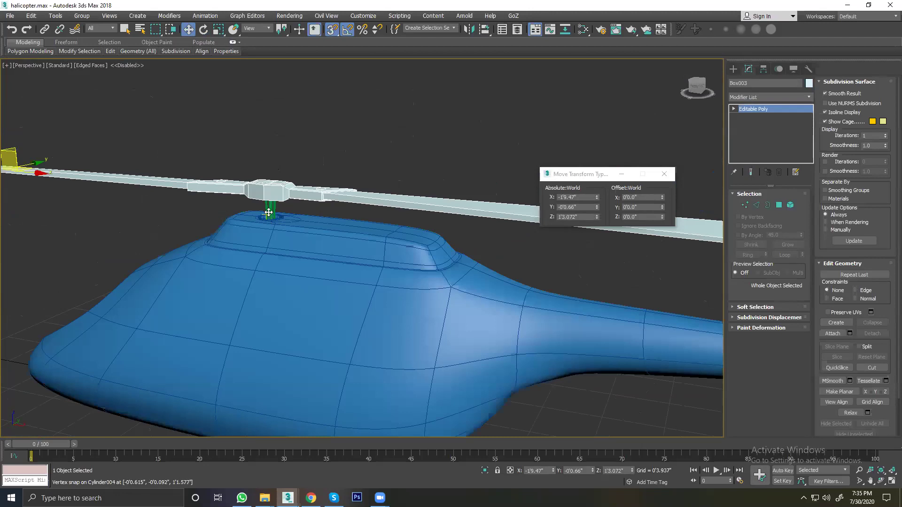
Step: Inspect the rotor mast and hub from above, orbiting until the rotor runs diagonally
{"action": "left_click", "coordinate": [268, 213]}
{"action": "scroll", "coordinate": [267, 213], "scroll_direction": "up", "scroll_amount": 1}
{"action": "scroll", "coordinate": [263, 213], "scroll_direction": "up", "scroll_amount": 1}
{"action": "scroll", "coordinate": [245, 213], "scroll_direction": "up", "scroll_amount": 3}
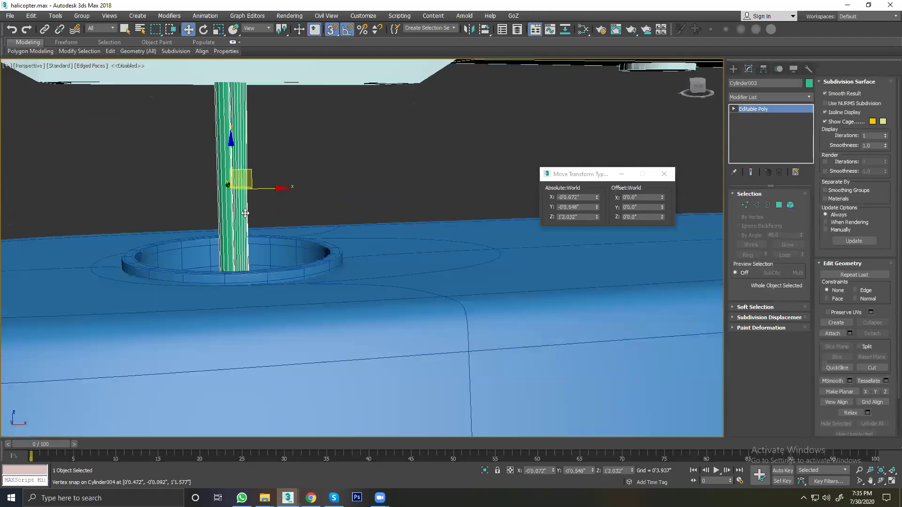
{"action": "left_click", "coordinate": [178, 194]}
{"action": "scroll", "coordinate": [179, 197], "scroll_direction": "down", "scroll_amount": 4}
{"action": "middle_click_drag", "start_coordinate": [180, 198], "coordinate": [191, 245], "text": "alt"}
{"action": "left_click", "coordinate": [191, 275]}
{"action": "mouse_move", "coordinate": [195, 276]}
{"action": "middle_mouse_down", "text": "alt"}
{"action": "mouse_move", "coordinate": [147, 286]}
{"action": "mouse_move", "coordinate": [224, 306]}
{"action": "mouse_move", "coordinate": [210, 306]}
{"action": "mouse_move", "coordinate": [209, 328]}
{"action": "middle_mouse_up", "text": "alt"}
Step: Select the mast cylinder and pick one of its strut elements
{"action": "left_click", "coordinate": [210, 315]}
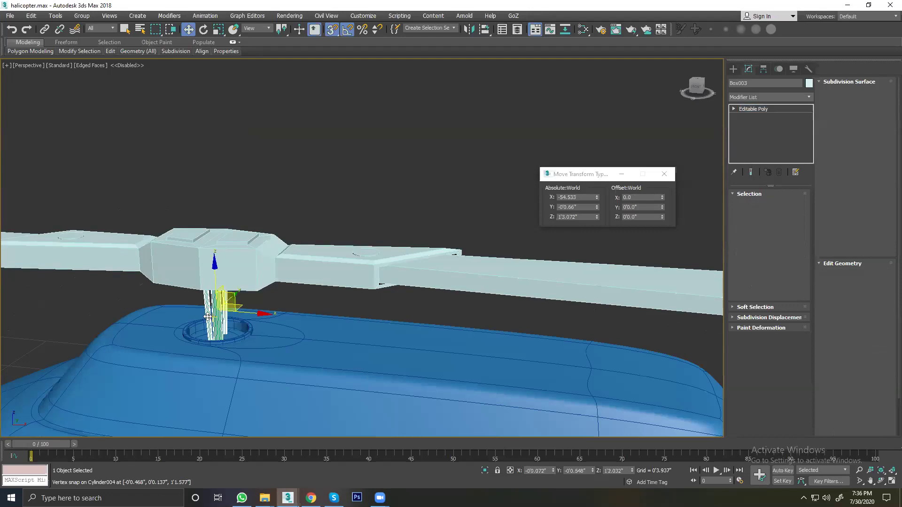
{"action": "middle_click_drag", "start_coordinate": [229, 312], "coordinate": [229, 240]}
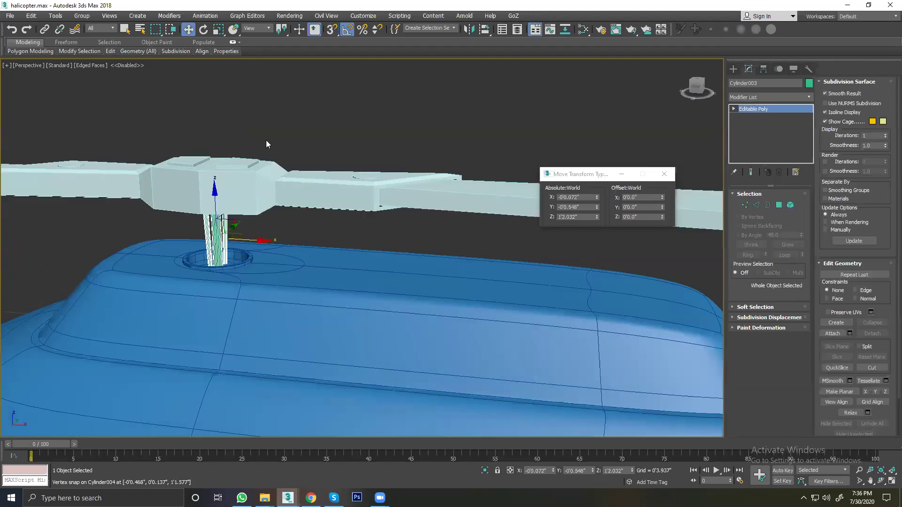
{"action": "left_click", "coordinate": [267, 140]}
{"action": "left_click", "coordinate": [217, 242]}
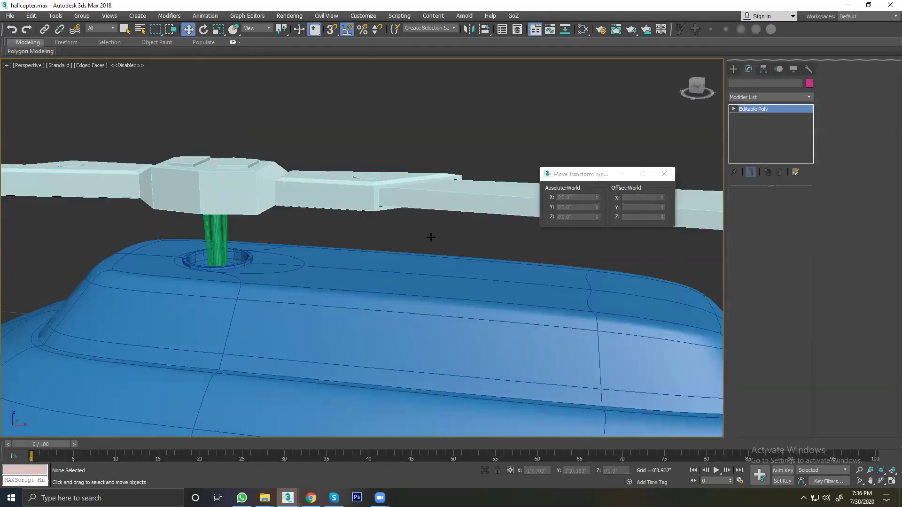
{"action": "left_click", "coordinate": [790, 206]}
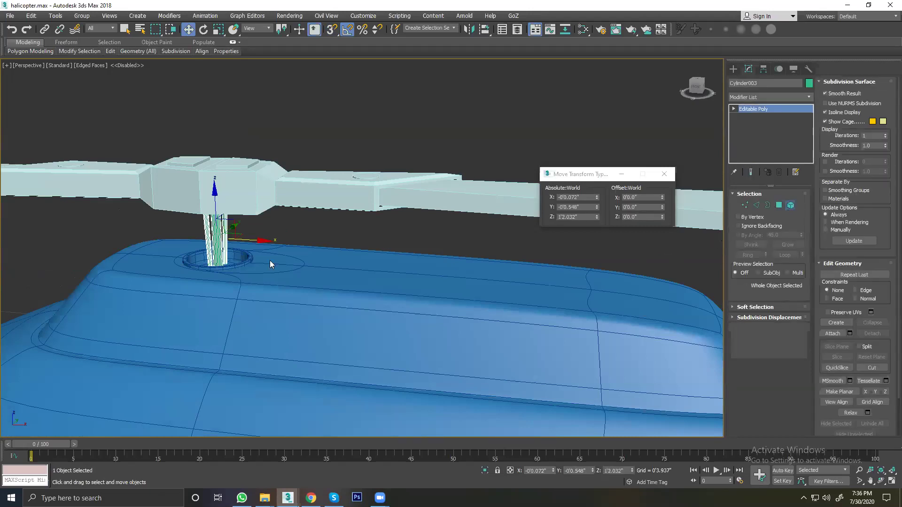
{"action": "left_click", "coordinate": [207, 231]}
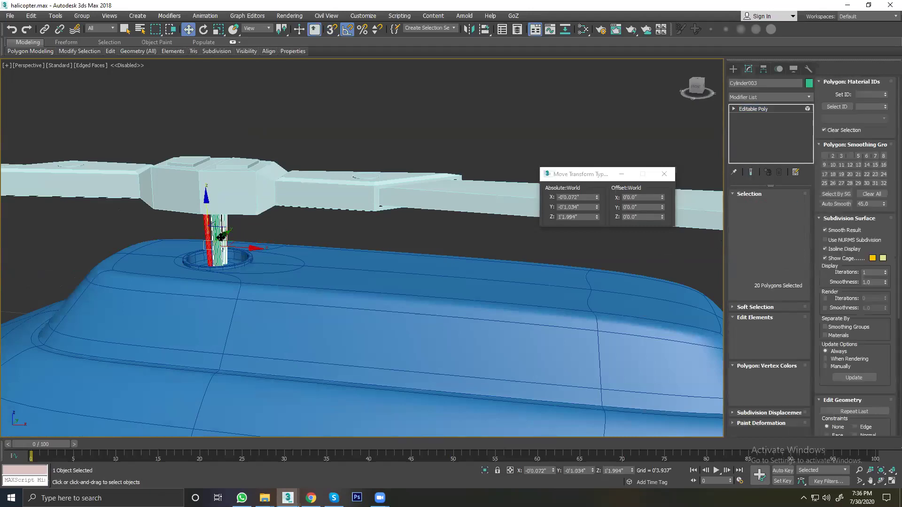
Step: Rotate-clone the strut outward as a new element of the mast
{"action": "scroll", "coordinate": [217, 237], "scroll_direction": "up", "scroll_amount": 3}
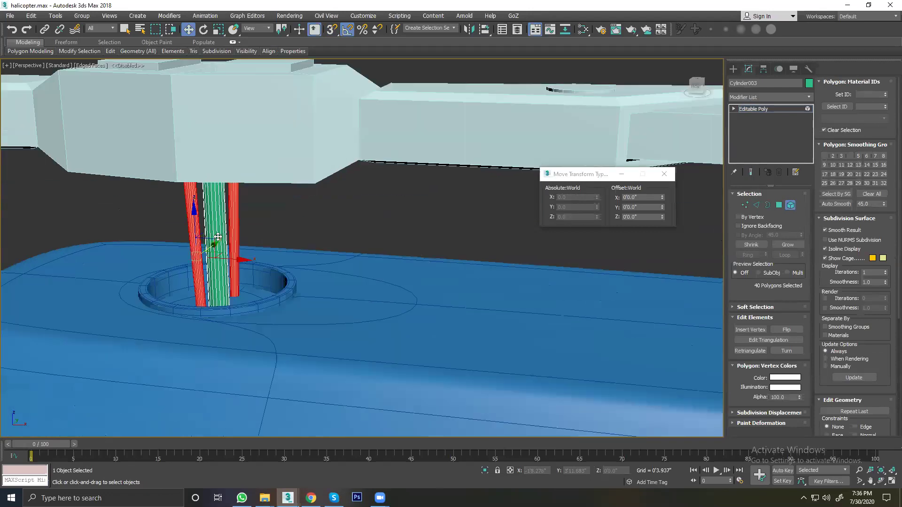
{"action": "right_click", "coordinate": [218, 237]}
{"action": "left_click", "coordinate": [223, 259]}
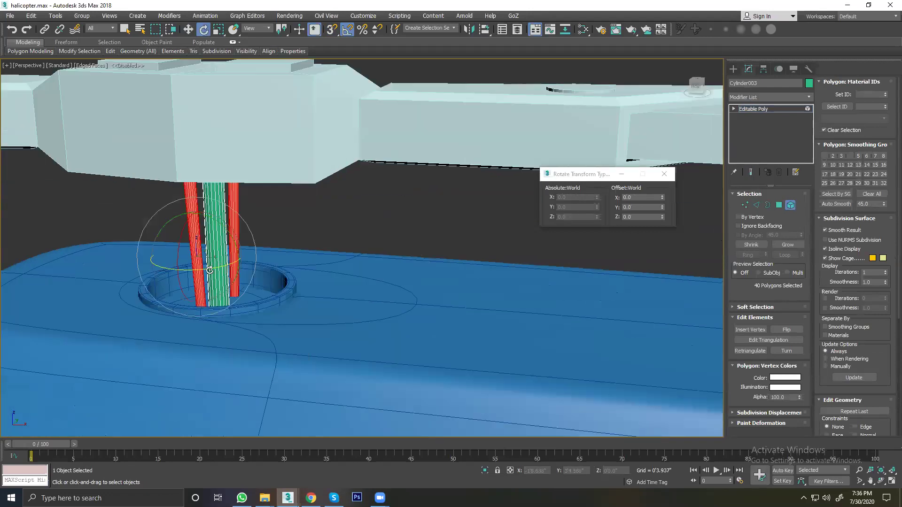
{"action": "left_click_drag", "start_coordinate": [218, 267], "coordinate": [516, 242]}
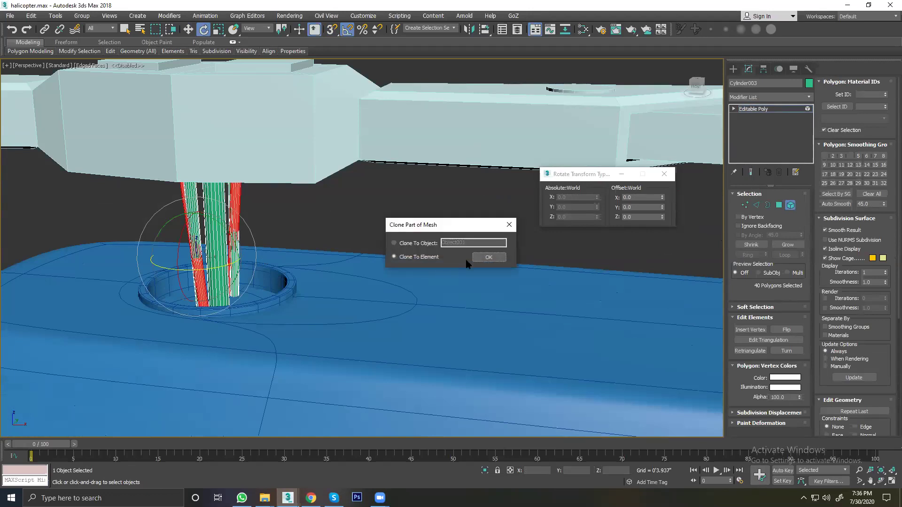
{"action": "left_click", "coordinate": [487, 257]}
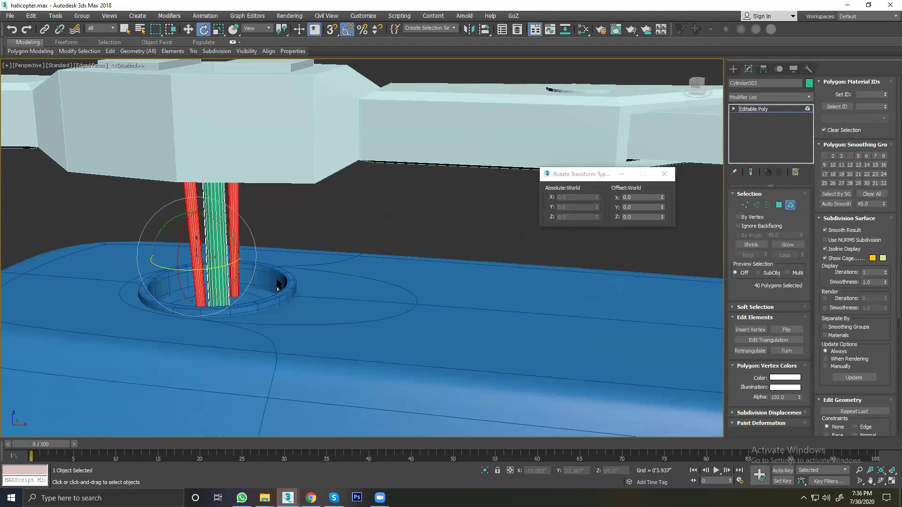
{"action": "middle_click_drag", "start_coordinate": [258, 280], "coordinate": [222, 274], "text": "alt"}
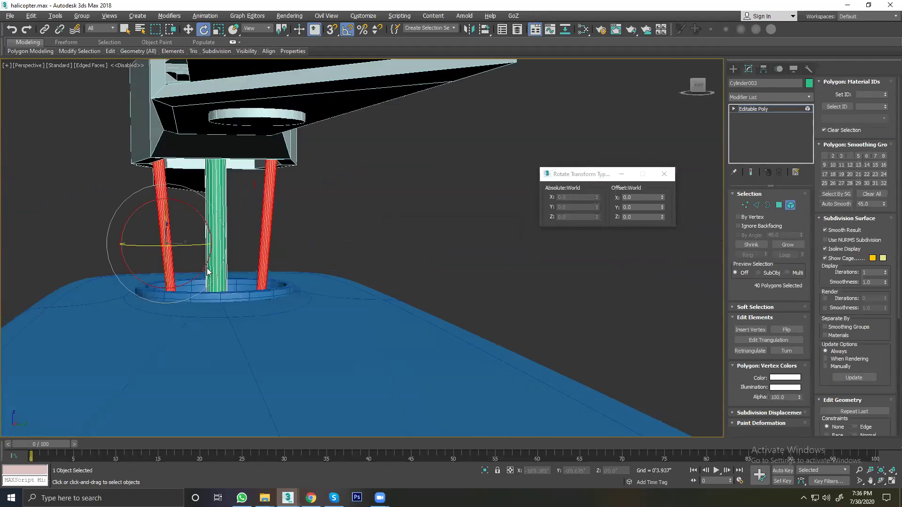
{"action": "scroll", "coordinate": [222, 274], "scroll_direction": "down", "scroll_amount": 5}
Step: Shift-move the strut polygons aside as a separate cloned object, then deselect everything
{"action": "key", "text": "w"}
{"action": "middle_click_drag", "start_coordinate": [243, 249], "coordinate": [246, 262], "text": "alt"}
{"action": "left_click_drag", "start_coordinate": [247, 259], "coordinate": [285, 287], "text": "shift"}
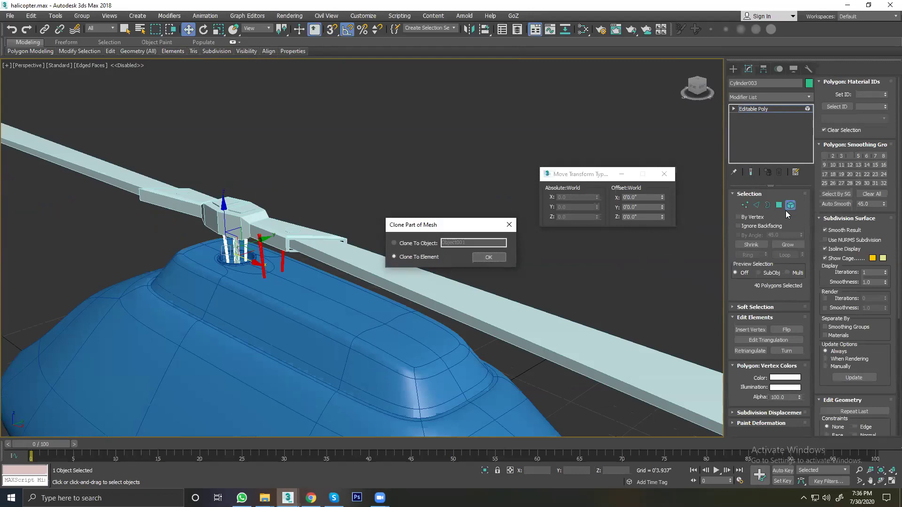
{"action": "left_click", "coordinate": [405, 243]}
{"action": "left_click", "coordinate": [482, 255]}
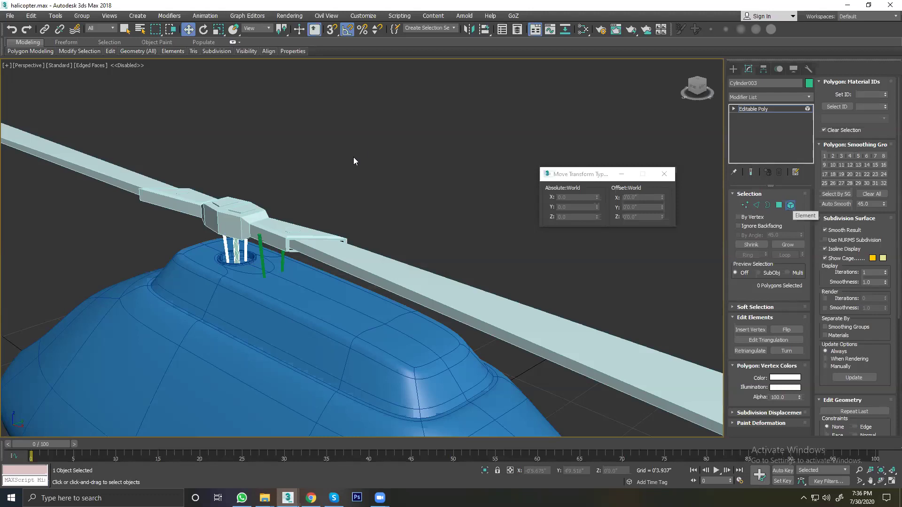
{"action": "left_click", "coordinate": [226, 250]}
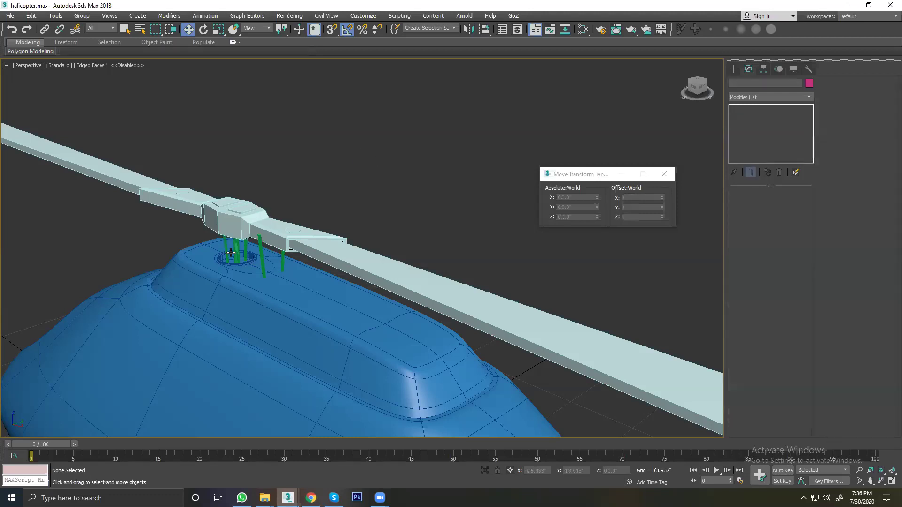
Step: Center the green strut rods' pivot on the object using Affect Pivot Only
{"action": "left_click", "coordinate": [262, 256]}
{"action": "scroll", "coordinate": [263, 257], "scroll_direction": "up", "scroll_amount": 5}
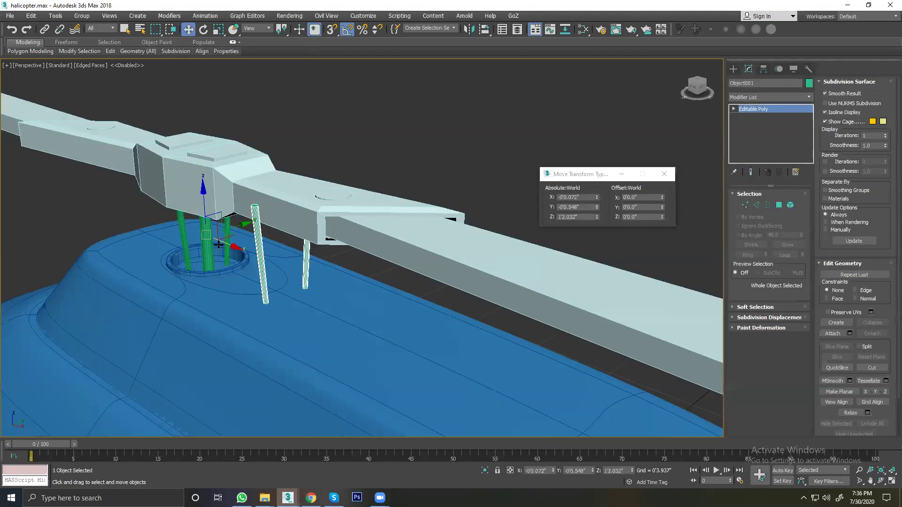
{"action": "left_click", "coordinate": [764, 69]}
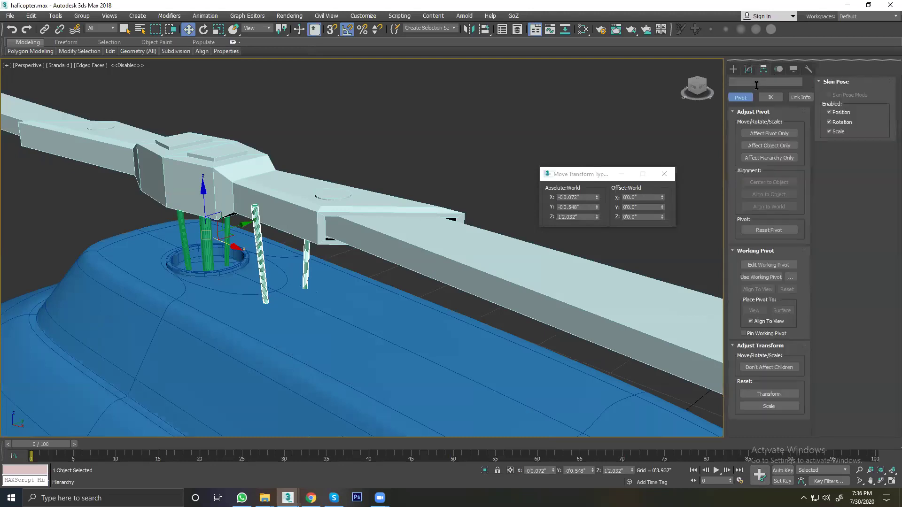
{"action": "left_click", "coordinate": [760, 135]}
{"action": "left_click", "coordinate": [757, 182]}
{"action": "left_click", "coordinate": [768, 134]}
Step: Rotate the strut rods about the vertical Z axis
{"action": "right_click", "coordinate": [268, 267]}
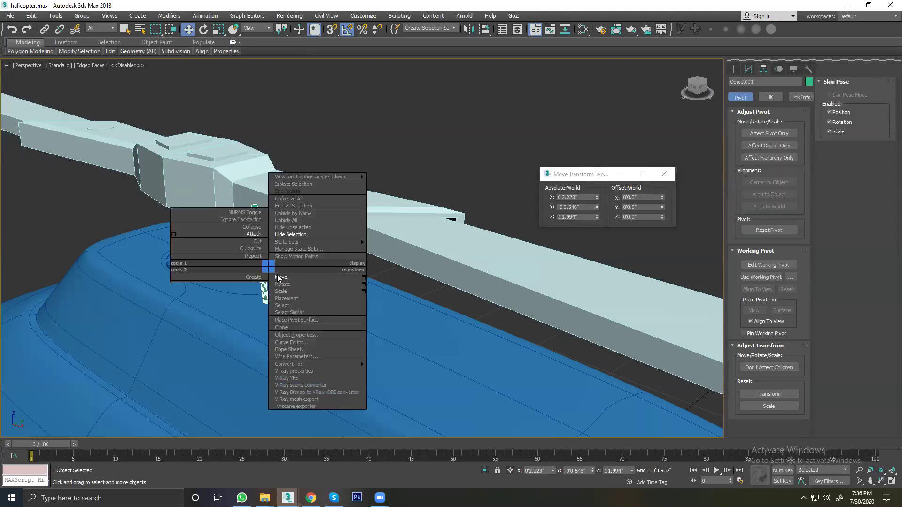
{"action": "left_click", "coordinate": [282, 284]}
{"action": "left_click_drag", "start_coordinate": [284, 287], "coordinate": [256, 288]}
Step: Move the struts along X and up to X -0'0.072", Y -0'0.548", Z 1'2.032"
{"action": "right_click", "coordinate": [267, 264]}
{"action": "left_click", "coordinate": [302, 284]}
{"action": "mouse_move", "coordinate": [314, 281]}
{"action": "left_mouse_down"}
{"action": "mouse_move", "coordinate": [278, 264]}
{"action": "mouse_move", "coordinate": [229, 259]}
{"action": "left_mouse_up"}
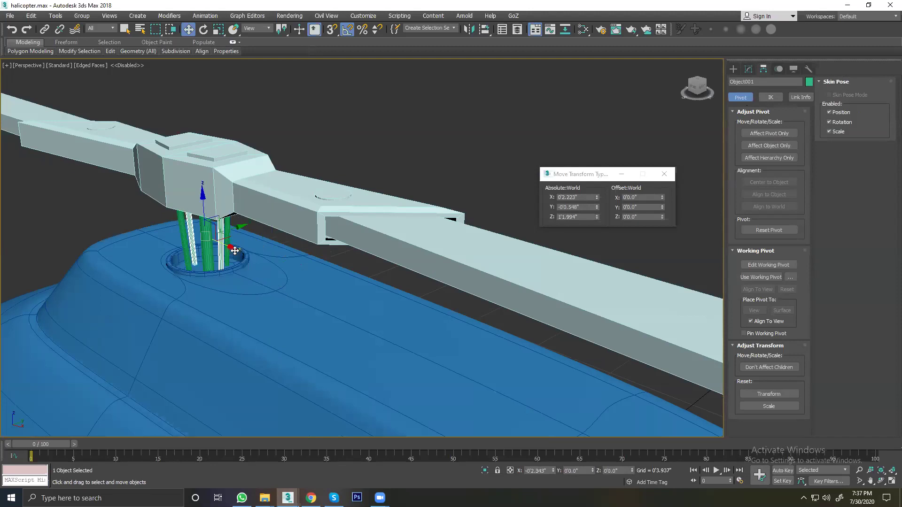
{"action": "middle_click_drag", "start_coordinate": [229, 259], "coordinate": [337, 259], "text": "alt"}
{"action": "mouse_move", "coordinate": [338, 224]}
{"action": "middle_mouse_down", "text": "alt"}
{"action": "mouse_move", "coordinate": [291, 230]}
{"action": "mouse_move", "coordinate": [265, 263]}
{"action": "middle_mouse_up", "text": "alt"}
{"action": "scroll", "coordinate": [274, 264], "scroll_direction": "up", "scroll_amount": 1}
{"action": "scroll", "coordinate": [205, 262], "scroll_direction": "up", "scroll_amount": 4}
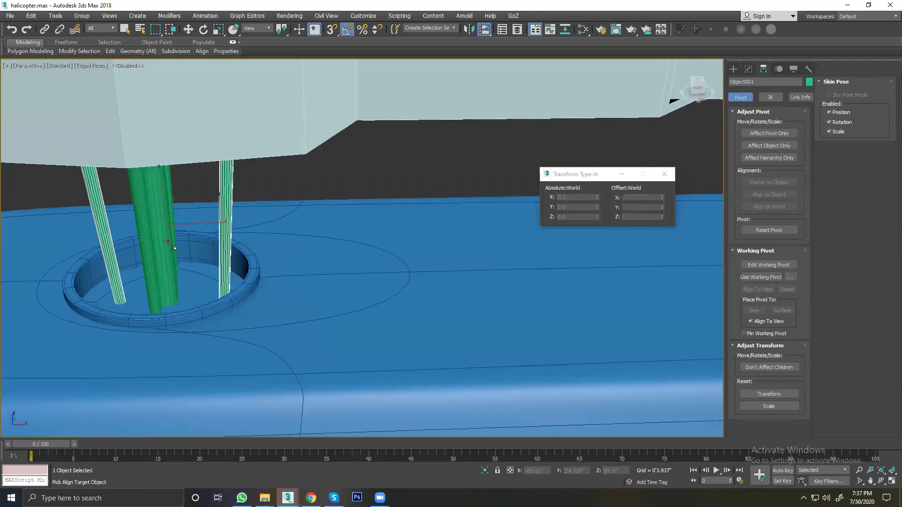
{"action": "left_click_drag", "start_coordinate": [175, 245], "coordinate": [168, 234]}
Step: Orbit in close to check the struts sit inside the mounting ring, then deselect
{"action": "right_click", "coordinate": [184, 231]}
{"action": "left_click", "coordinate": [343, 181]}
{"action": "middle_click_drag", "start_coordinate": [342, 180], "coordinate": [410, 201], "text": "alt"}
{"action": "left_click", "coordinate": [413, 200]}
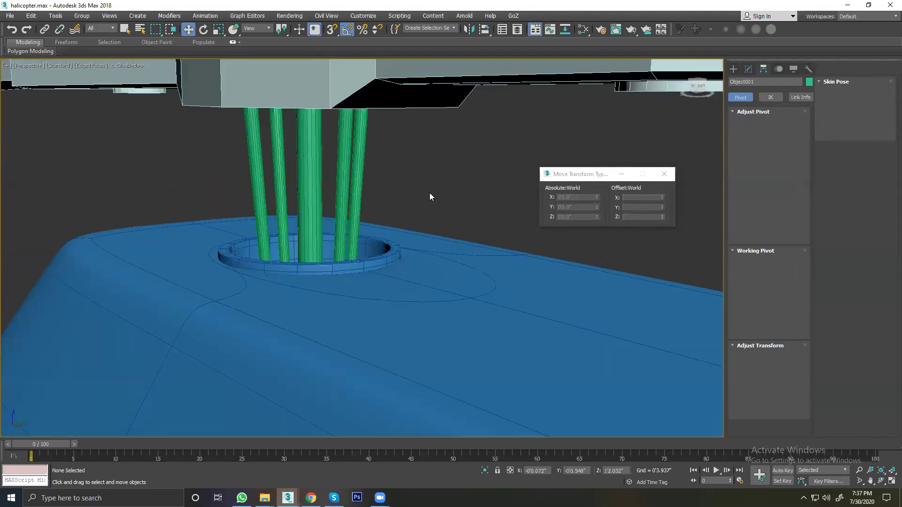
{"action": "scroll", "coordinate": [429, 193], "scroll_direction": "down", "scroll_amount": 5}
{"action": "scroll", "coordinate": [448, 213], "scroll_direction": "up", "scroll_amount": 2}
{"action": "scroll", "coordinate": [448, 212], "scroll_direction": "down", "scroll_amount": 1}
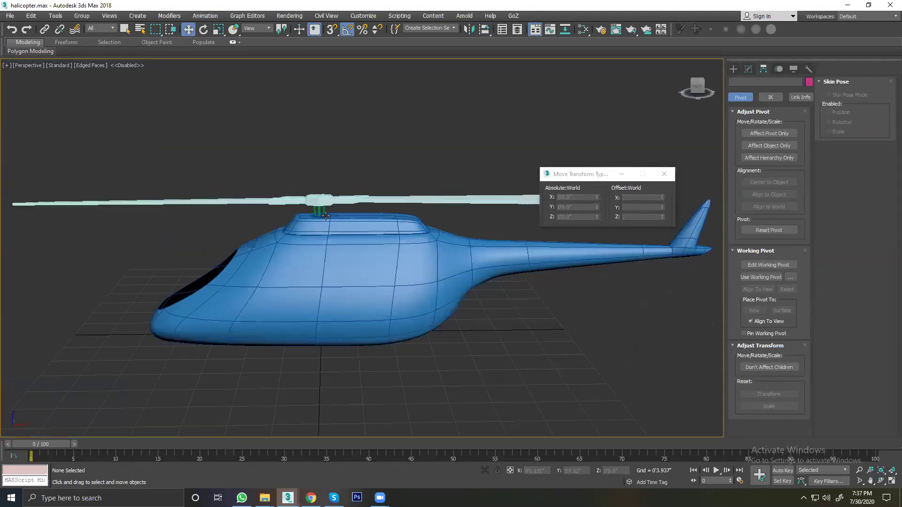
{"action": "scroll", "coordinate": [326, 217], "scroll_direction": "up", "scroll_amount": 4}
{"action": "scroll", "coordinate": [300, 196], "scroll_direction": "up", "scroll_amount": 3}
Step: Convert the middle green strut to Editable Poly
{"action": "left_click", "coordinate": [305, 169]}
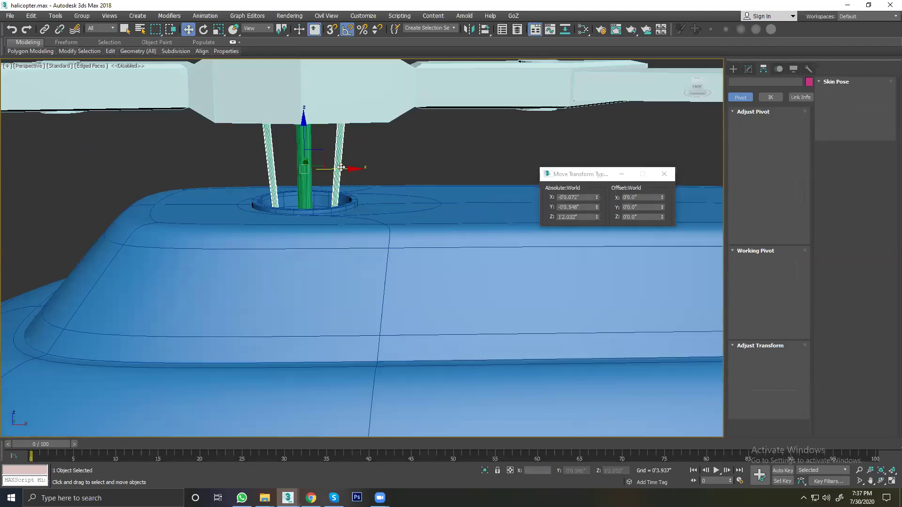
{"action": "mouse_move", "coordinate": [324, 179]}
{"action": "middle_mouse_down", "text": "alt"}
{"action": "mouse_move", "coordinate": [339, 186]}
{"action": "mouse_move", "coordinate": [339, 159]}
{"action": "middle_mouse_up", "text": "alt"}
{"action": "right_click", "coordinate": [339, 159]}
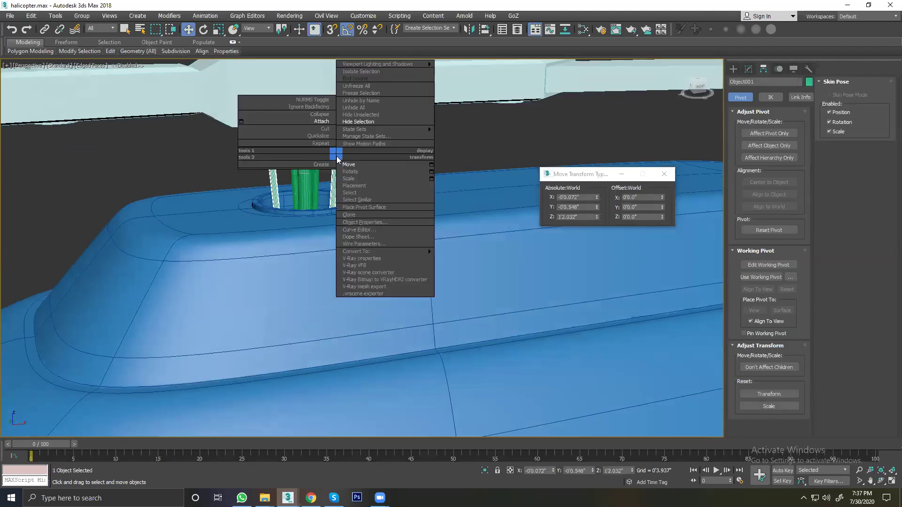
{"action": "left_click", "coordinate": [320, 122]}
{"action": "key", "text": "q"}
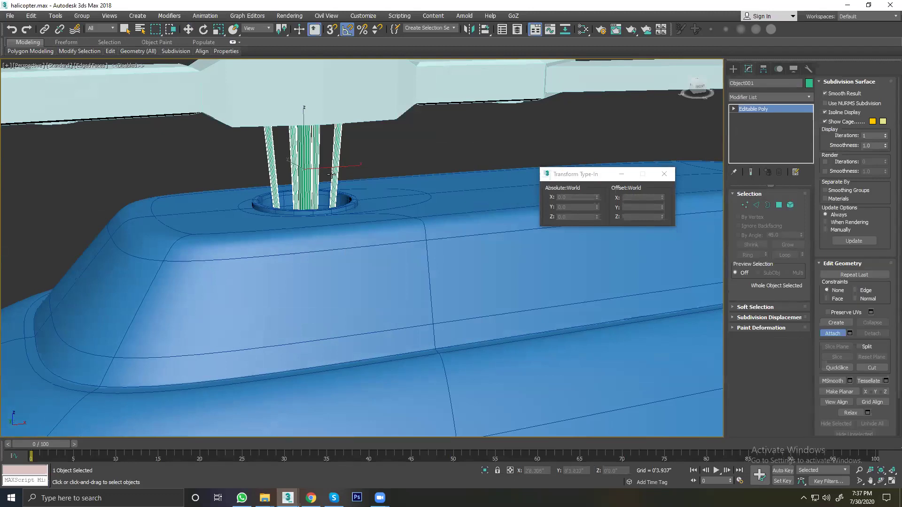
{"action": "key", "text": "w"}
{"action": "scroll", "coordinate": [217, 105], "scroll_direction": "down", "scroll_amount": 3}
{"action": "scroll", "coordinate": [291, 155], "scroll_direction": "down", "scroll_amount": 4}
Step: Attach the strut shafts to the rotor blade object
{"action": "left_click", "coordinate": [290, 149]}
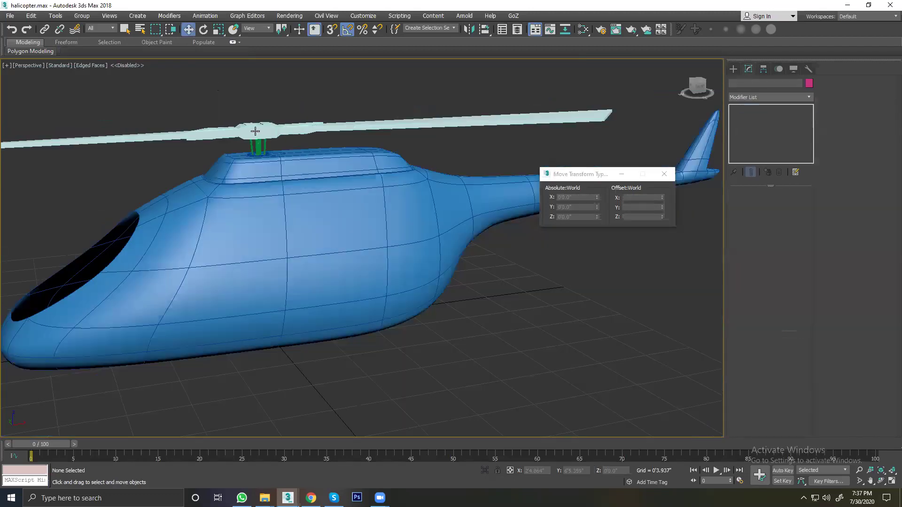
{"action": "left_click", "coordinate": [255, 132]}
{"action": "scroll", "coordinate": [253, 132], "scroll_direction": "up", "scroll_amount": 3}
{"action": "scroll", "coordinate": [249, 133], "scroll_direction": "up", "scroll_amount": 2}
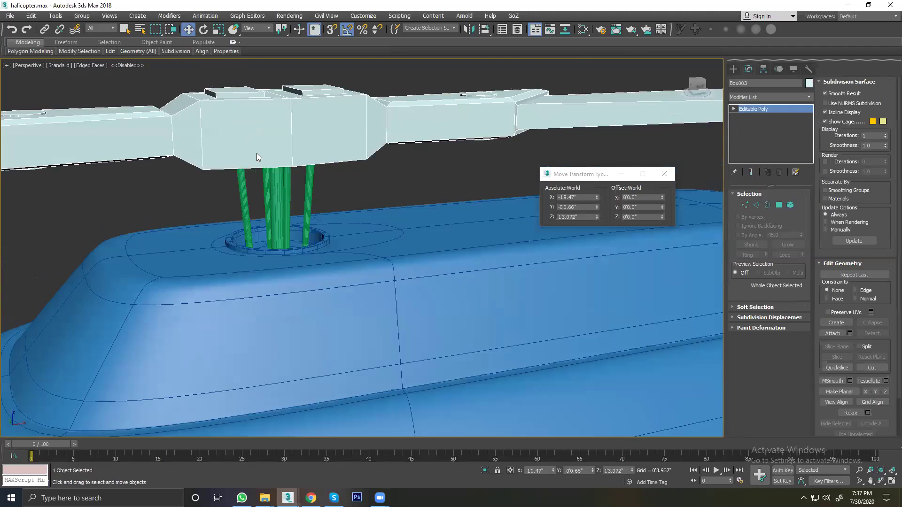
{"action": "right_click", "coordinate": [256, 153]}
{"action": "left_click", "coordinate": [232, 56]}
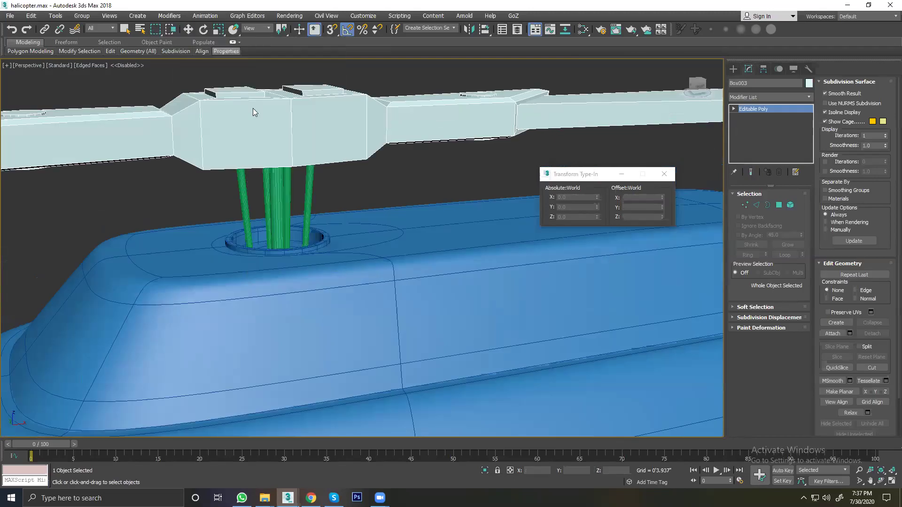
{"action": "left_click", "coordinate": [275, 211]}
{"action": "scroll", "coordinate": [289, 208], "scroll_direction": "down", "scroll_amount": 2}
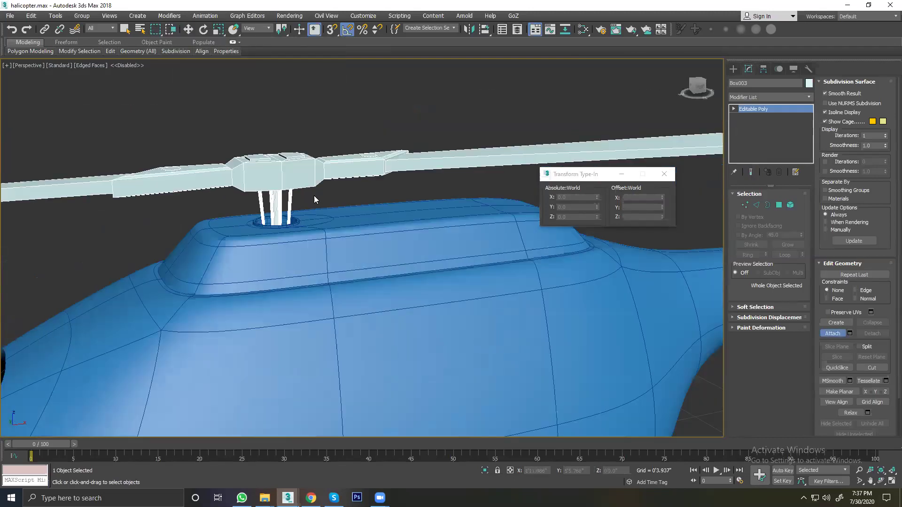
{"action": "scroll", "coordinate": [314, 195], "scroll_direction": "down", "scroll_amount": 4}
{"action": "scroll", "coordinate": [314, 195], "scroll_direction": "down", "scroll_amount": 2}
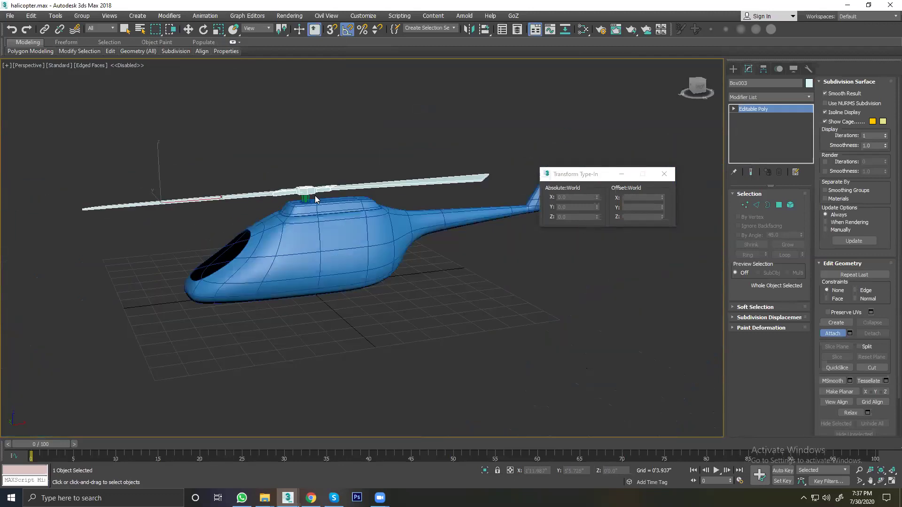
{"action": "scroll", "coordinate": [313, 195], "scroll_direction": "up", "scroll_amount": 2}
{"action": "scroll", "coordinate": [314, 195], "scroll_direction": "up", "scroll_amount": 2}
Step: Attach the rotor blade to the strut shafts and select the combined rotor assembly
{"action": "key", "text": "w"}
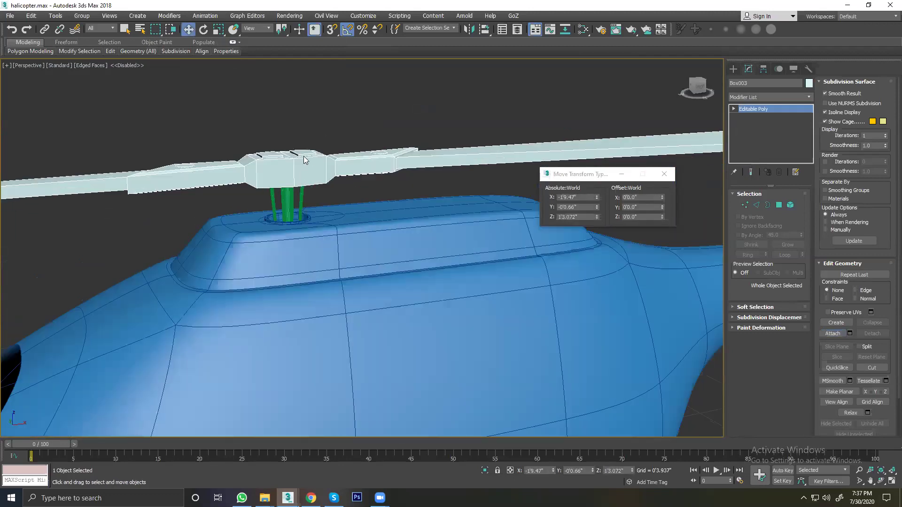
{"action": "left_click", "coordinate": [297, 196]}
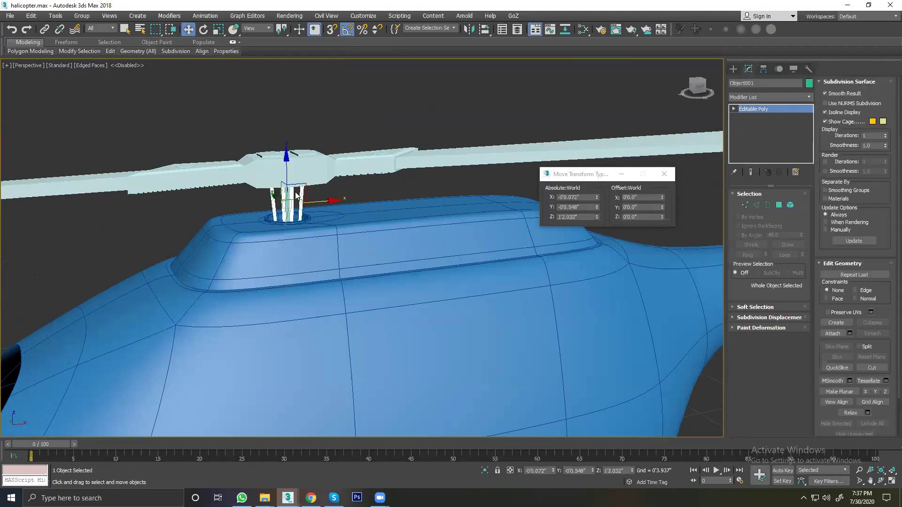
{"action": "right_click", "coordinate": [285, 193]}
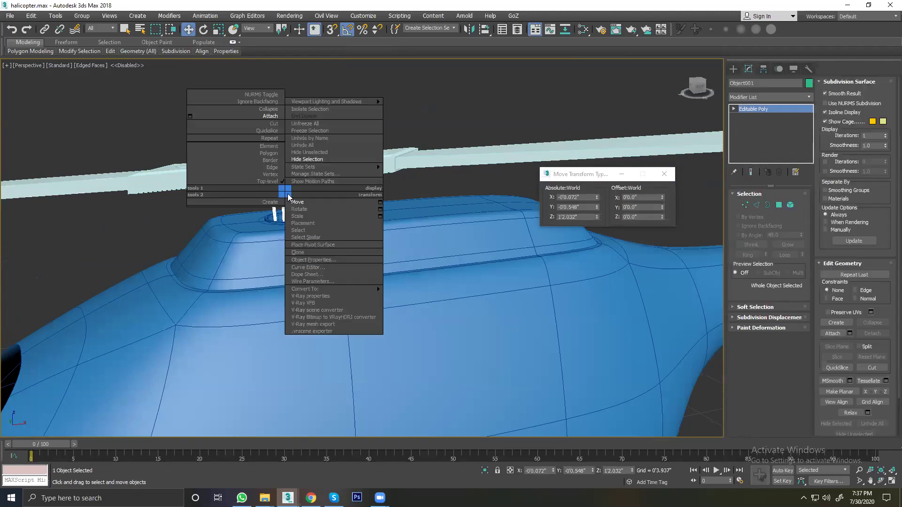
{"action": "left_click", "coordinate": [270, 116]}
{"action": "left_click", "coordinate": [332, 163]}
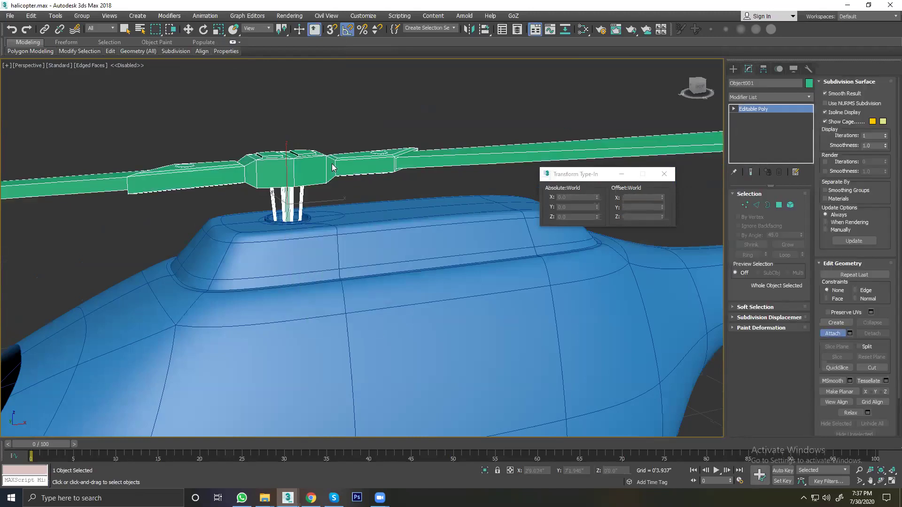
{"action": "key", "text": "w"}
{"action": "left_click", "coordinate": [310, 127]}
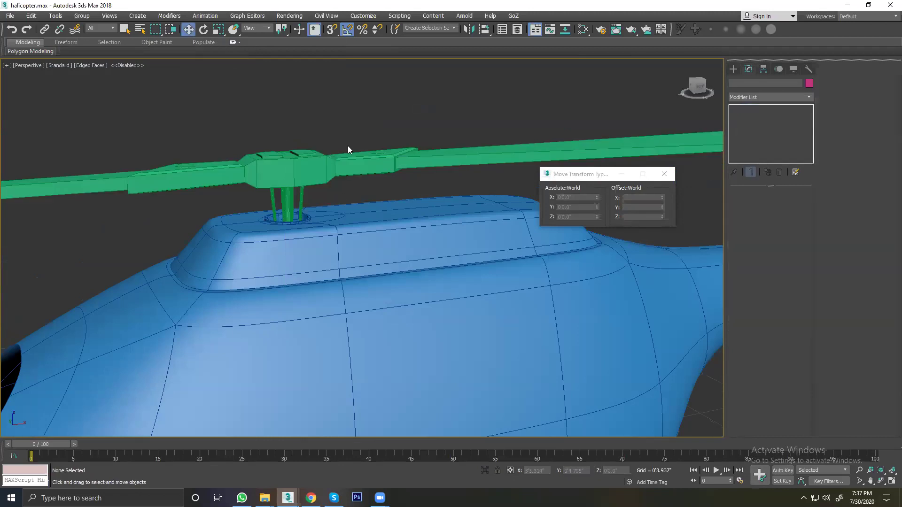
{"action": "left_click", "coordinate": [311, 177]}
Step: Rotate Object001 to -90° on Z, then turn on Auto Key at frame 1
{"action": "scroll", "coordinate": [311, 177], "scroll_direction": "down", "scroll_amount": 5}
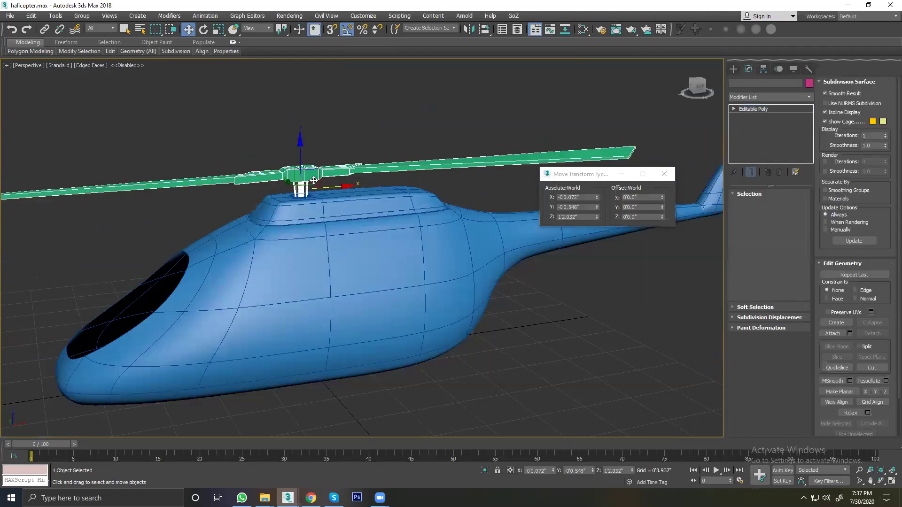
{"action": "right_click", "coordinate": [306, 193]}
{"action": "left_click", "coordinate": [329, 201]}
{"action": "mouse_move", "coordinate": [290, 191]}
{"action": "left_mouse_down"}
{"action": "mouse_move", "coordinate": [187, 241]}
{"action": "mouse_move", "coordinate": [491, 371]}
{"action": "left_mouse_up"}
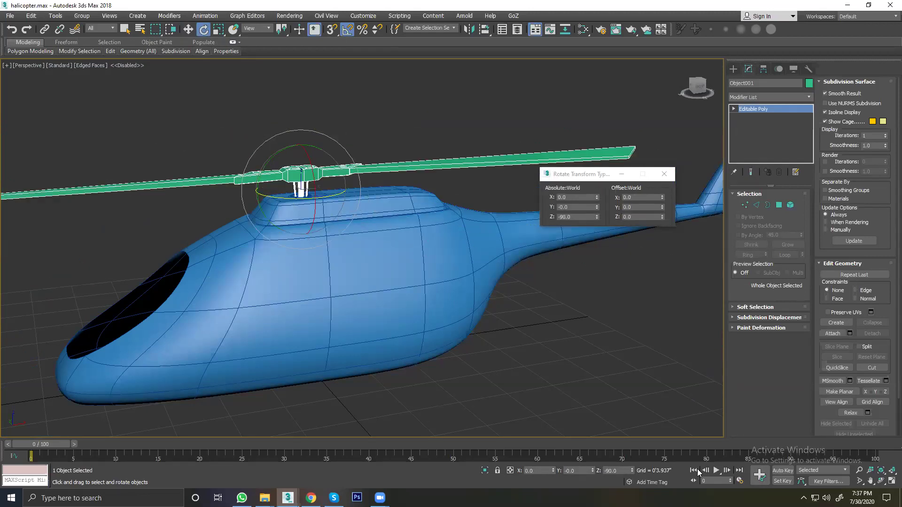
{"action": "left_click", "coordinate": [776, 471]}
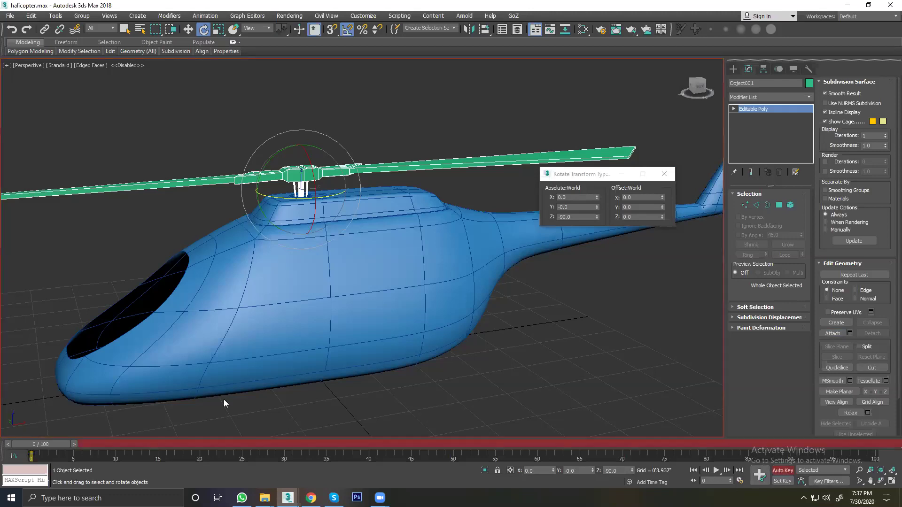
{"action": "left_click_drag", "start_coordinate": [27, 444], "coordinate": [36, 443]}
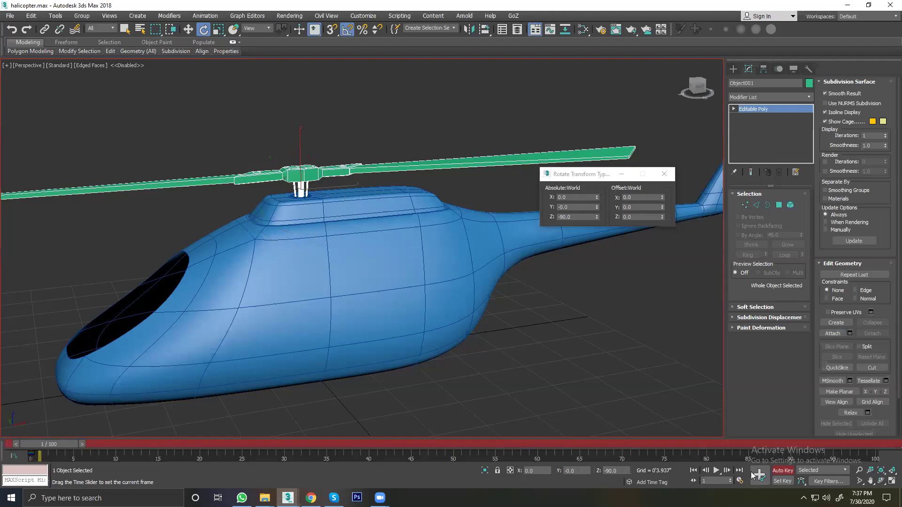
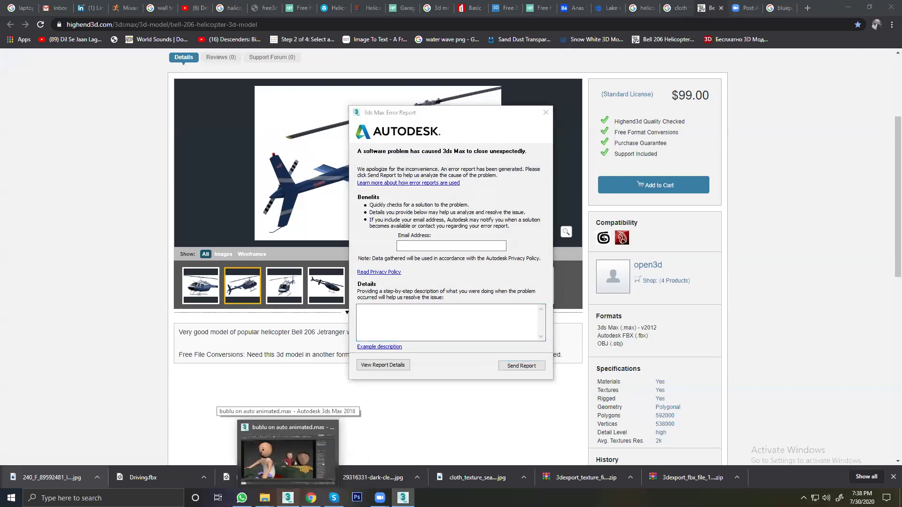
Step: Return to 3ds Max and close the Rendered Frame Window and Render Setup
{"action": "left_click", "coordinate": [287, 452]}
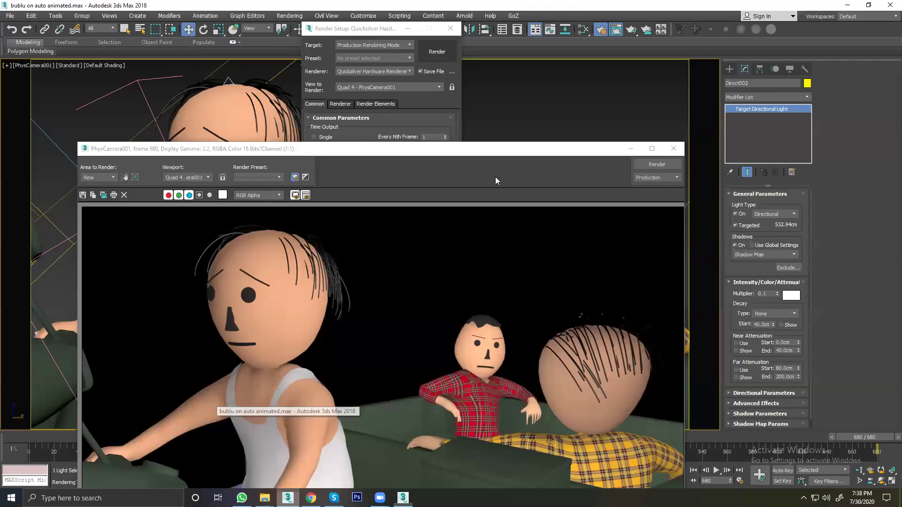
{"action": "left_click", "coordinate": [674, 149]}
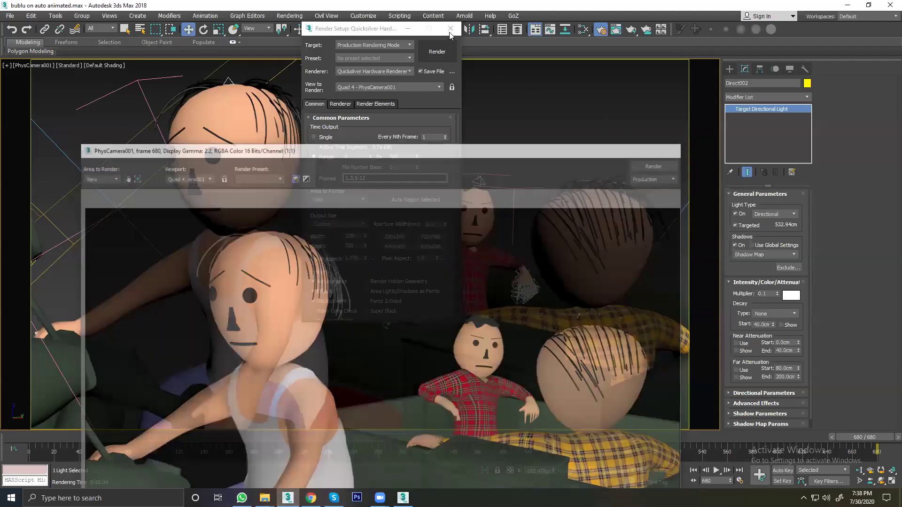
{"action": "left_click", "coordinate": [450, 29]}
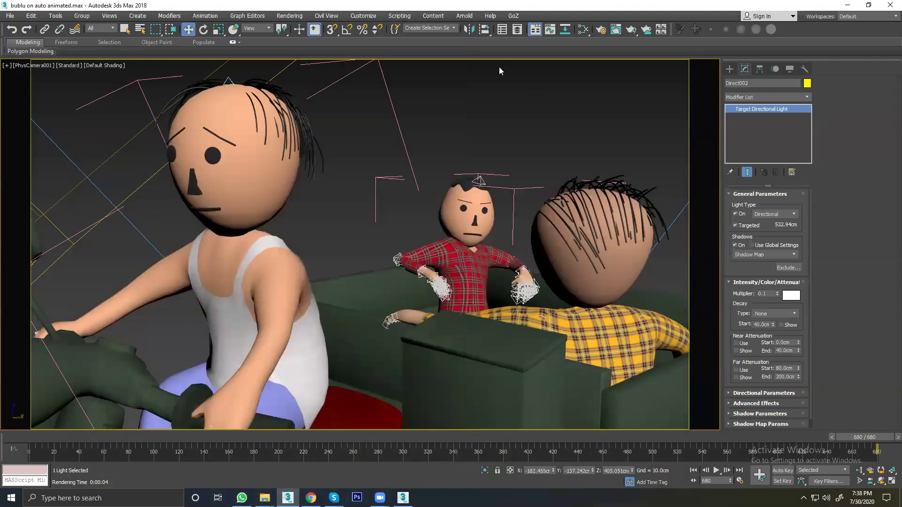
Step: Reset 3ds Max to an empty Untitled scene, saving the current scene first
{"action": "left_click", "coordinate": [14, 17]}
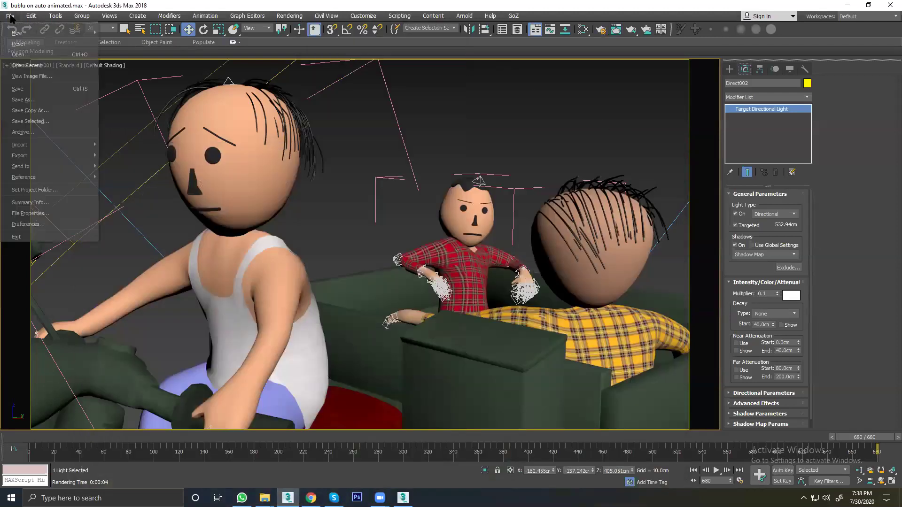
{"action": "left_click", "coordinate": [19, 44]}
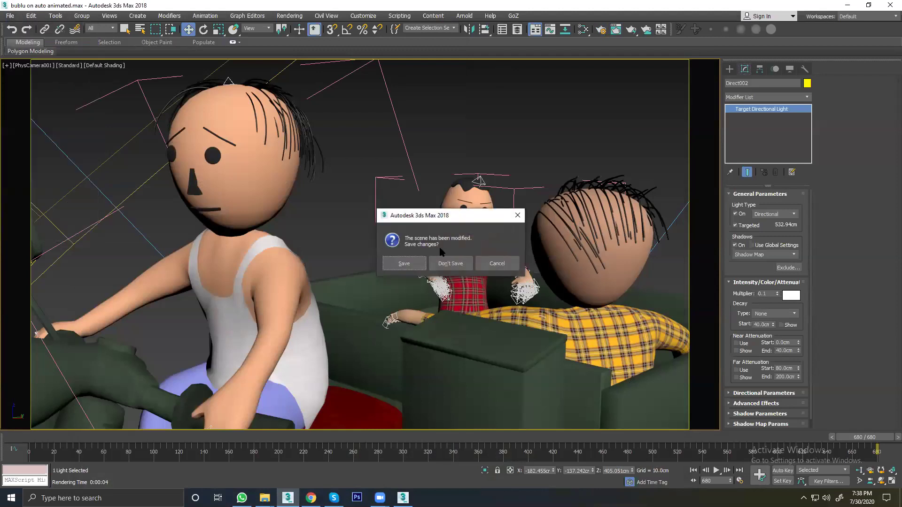
{"action": "left_click", "coordinate": [404, 264]}
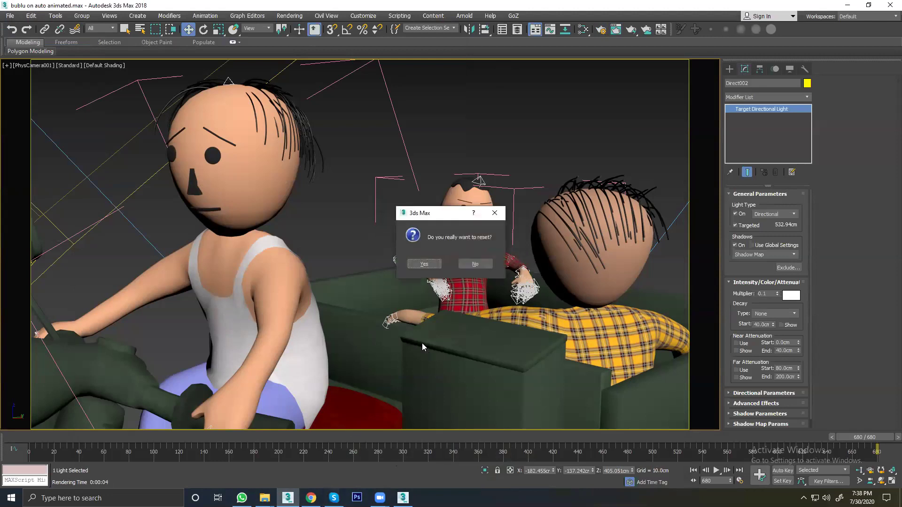
{"action": "left_click", "coordinate": [422, 264]}
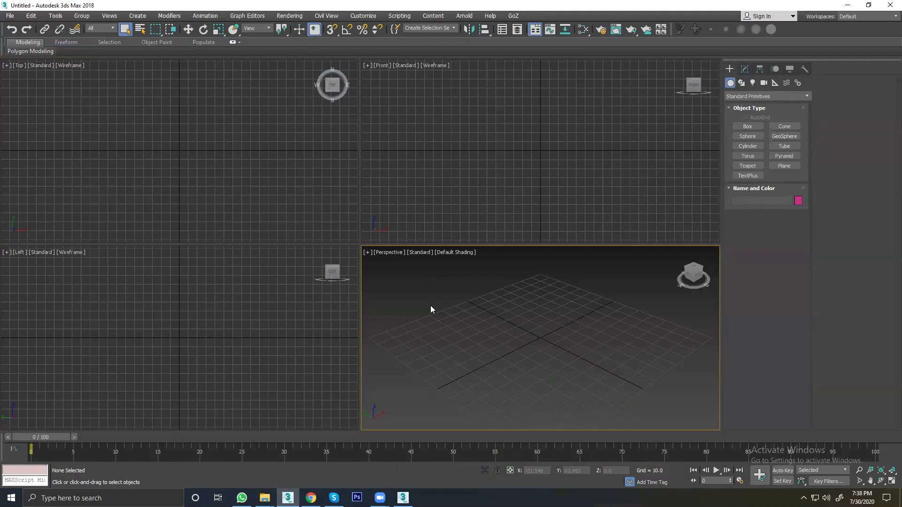
Step: Open AutoBackup03.max from Documents > 3dsMax > autoback
{"action": "left_click", "coordinate": [9, 15]}
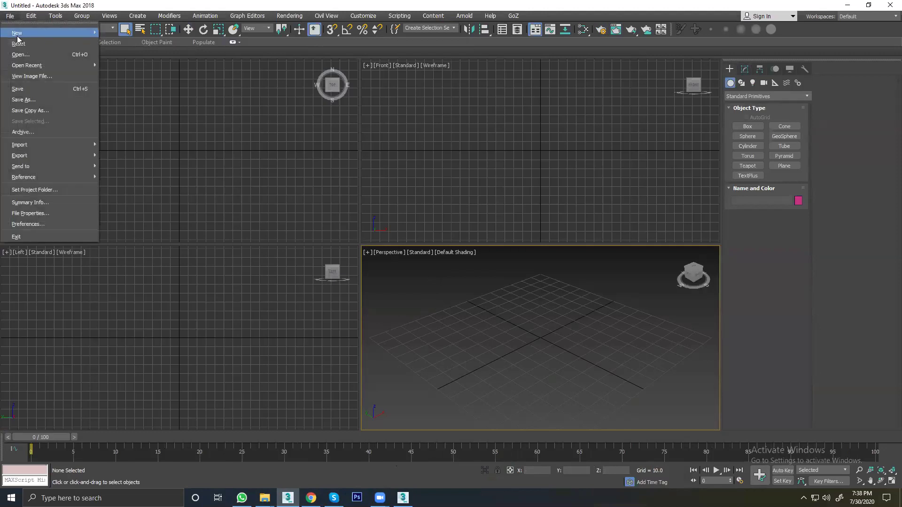
{"action": "left_click", "coordinate": [20, 54]}
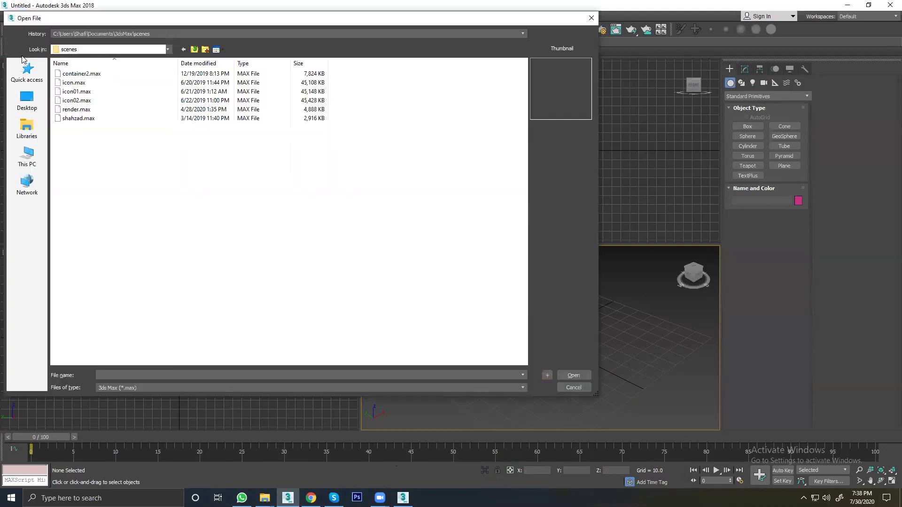
{"action": "left_click", "coordinate": [26, 128]}
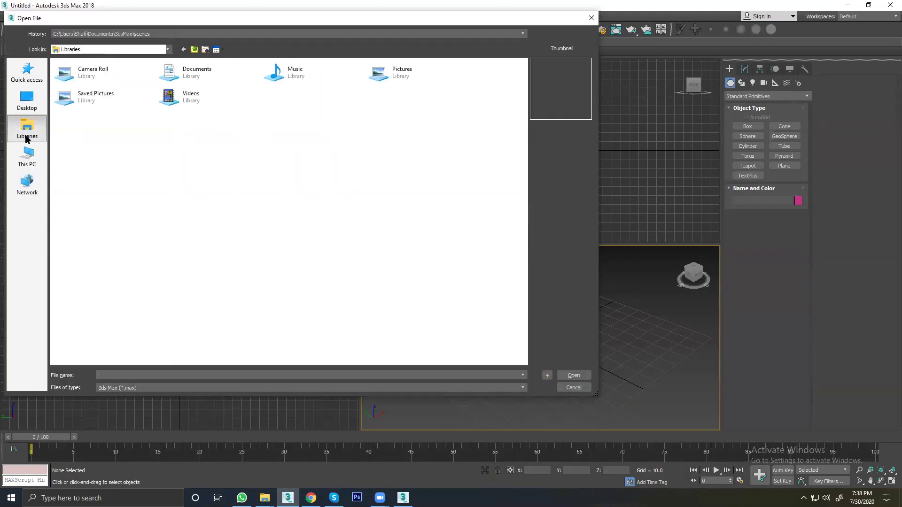
{"action": "double_click", "coordinate": [193, 75]}
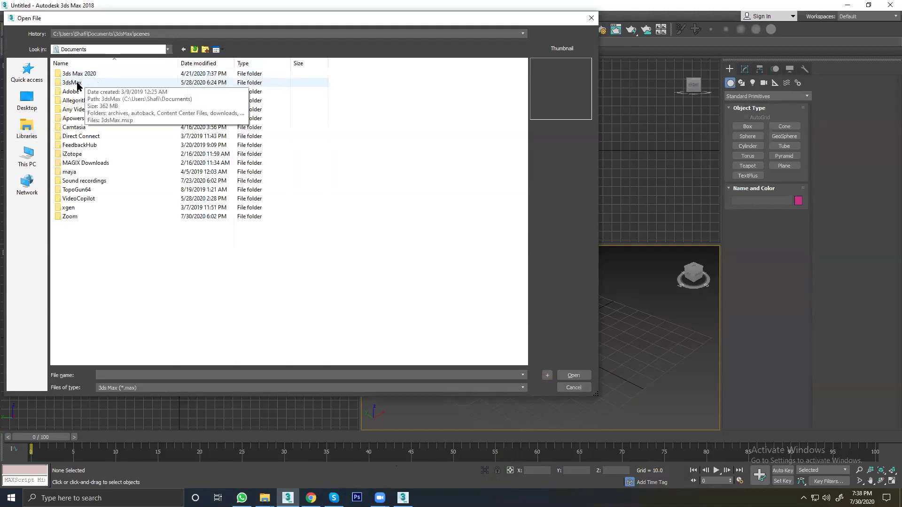
{"action": "double_click", "coordinate": [73, 83]}
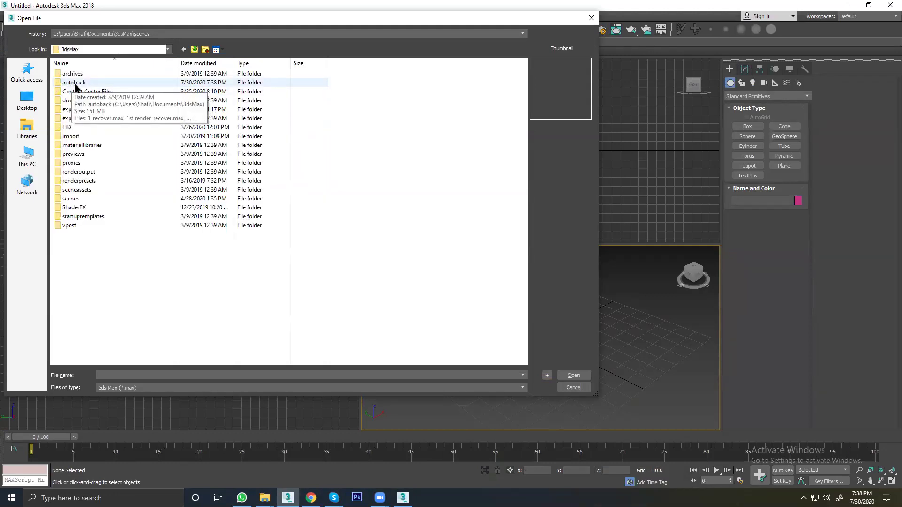
{"action": "double_click", "coordinate": [75, 84]}
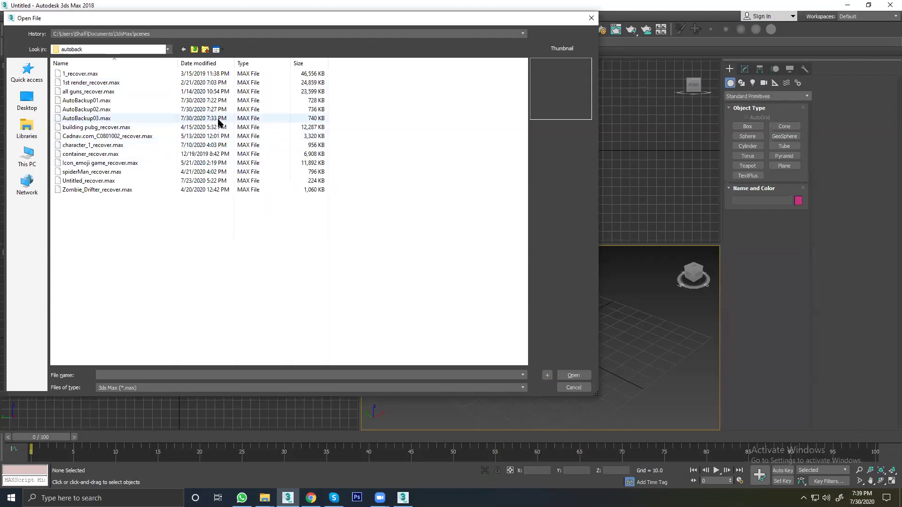
{"action": "left_click", "coordinate": [218, 122]}
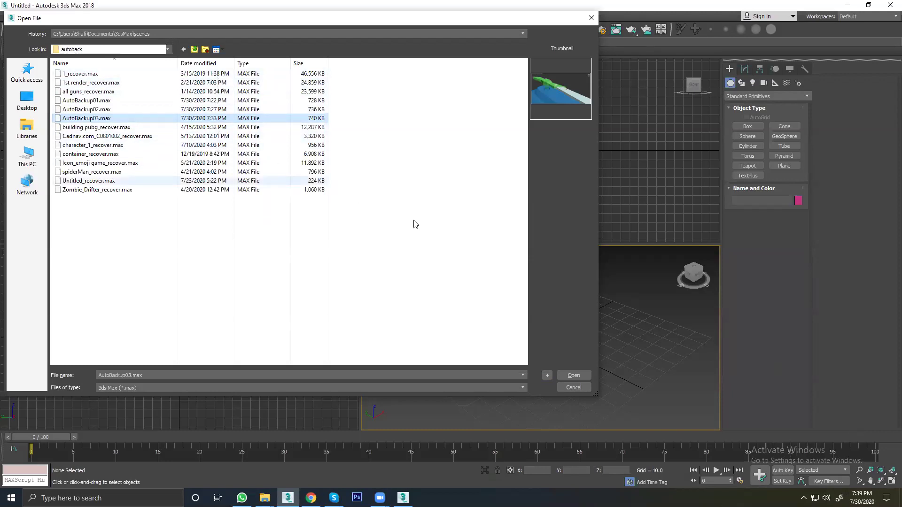
{"action": "left_click", "coordinate": [573, 375]}
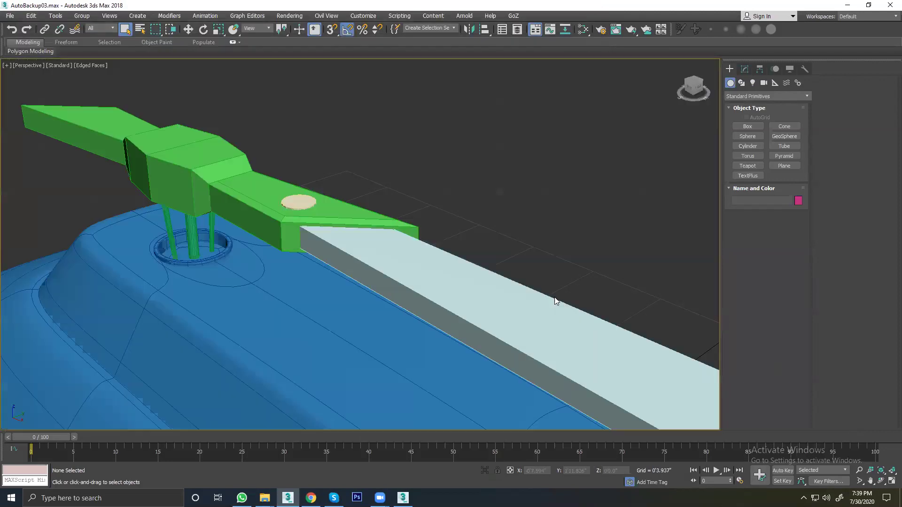
Step: Inspect the recovered helicopter, then select every object with Ctrl+A
{"action": "scroll", "coordinate": [277, 217], "scroll_direction": "down", "scroll_amount": 5}
{"action": "mouse_move", "coordinate": [290, 218]}
{"action": "middle_mouse_down", "text": "alt"}
{"action": "mouse_move", "coordinate": [397, 214]}
{"action": "mouse_move", "coordinate": [320, 221]}
{"action": "mouse_move", "coordinate": [340, 232]}
{"action": "mouse_move", "coordinate": [244, 200]}
{"action": "mouse_move", "coordinate": [304, 172]}
{"action": "middle_mouse_up", "text": "alt"}
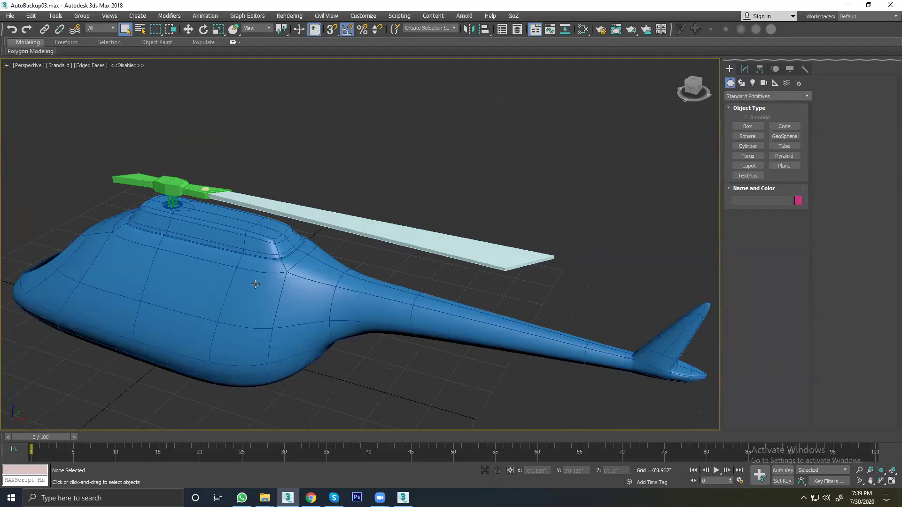
{"action": "scroll", "coordinate": [254, 284], "scroll_direction": "down", "scroll_amount": 2}
{"action": "scroll", "coordinate": [305, 258], "scroll_direction": "up", "scroll_amount": 1}
{"action": "left_click", "coordinate": [306, 256]}
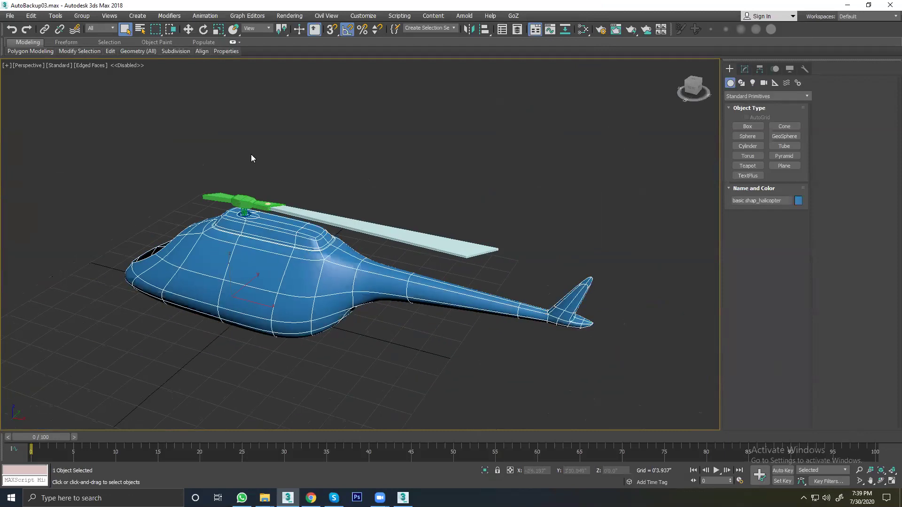
{"action": "left_click", "coordinate": [244, 175]}
{"action": "scroll", "coordinate": [241, 214], "scroll_direction": "up", "scroll_amount": 4}
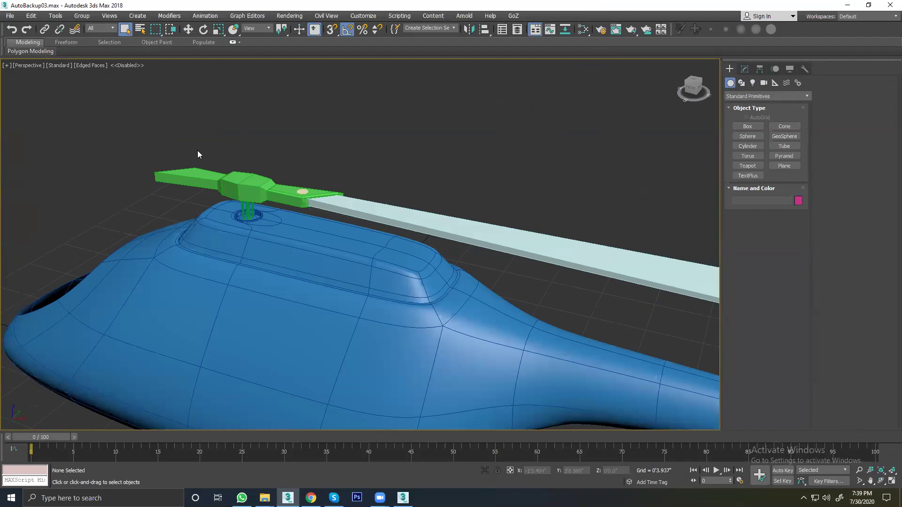
{"action": "key", "text": "ctrl+a"}
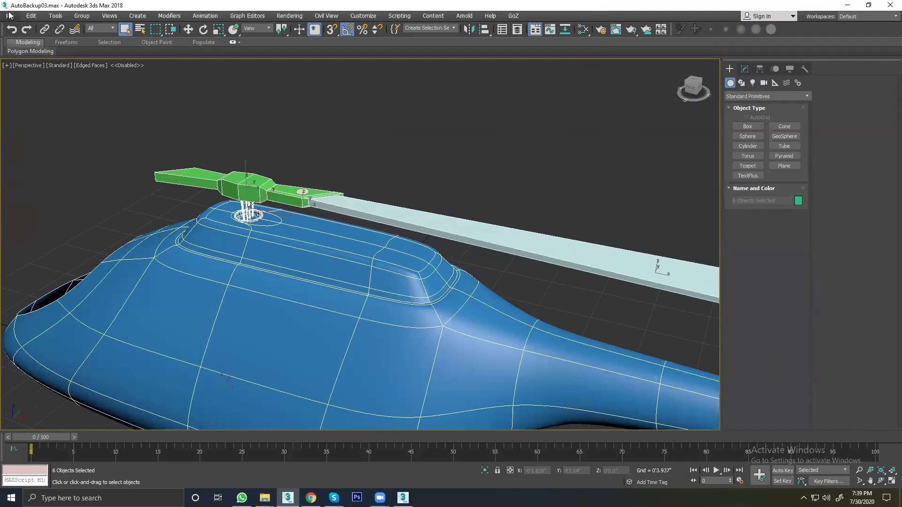
Step: Save a copy over halicopter.max in E:\3D class, confirming the replacement
{"action": "left_click", "coordinate": [9, 15]}
{"action": "left_click", "coordinate": [27, 100]}
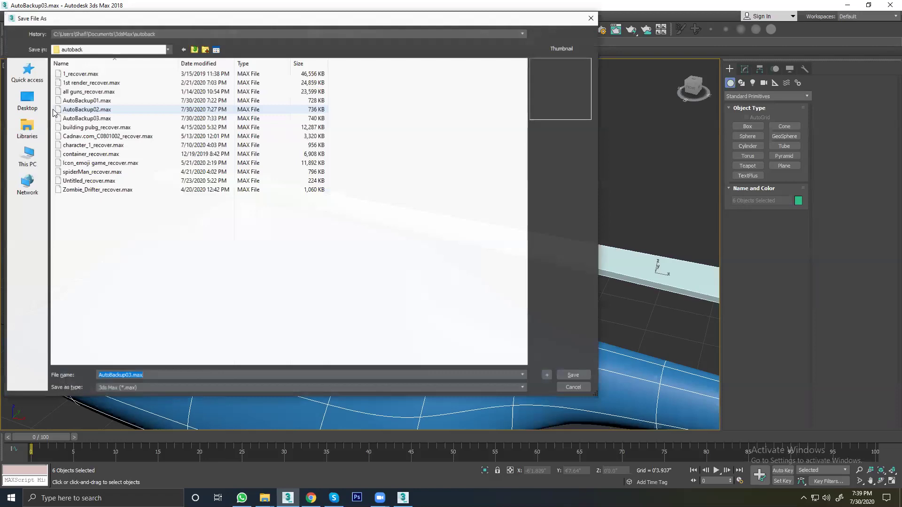
{"action": "left_click", "coordinate": [27, 155]}
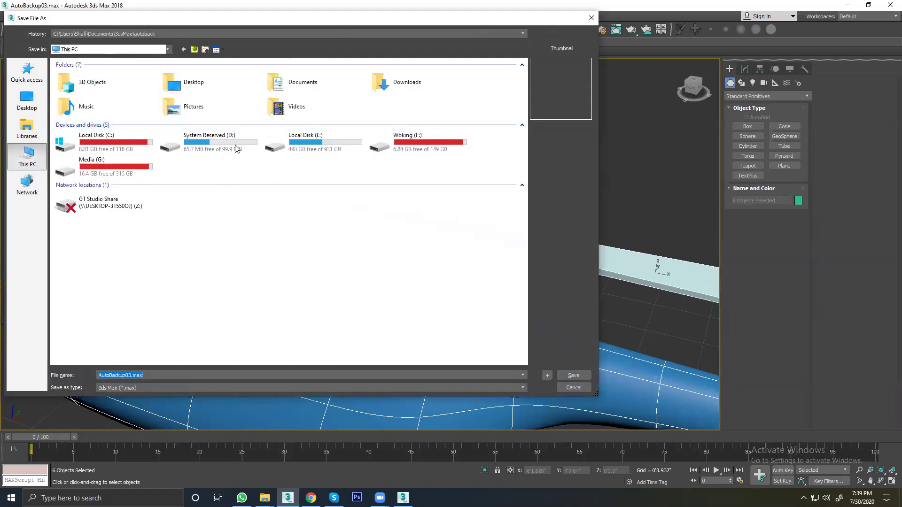
{"action": "double_click", "coordinate": [327, 140]}
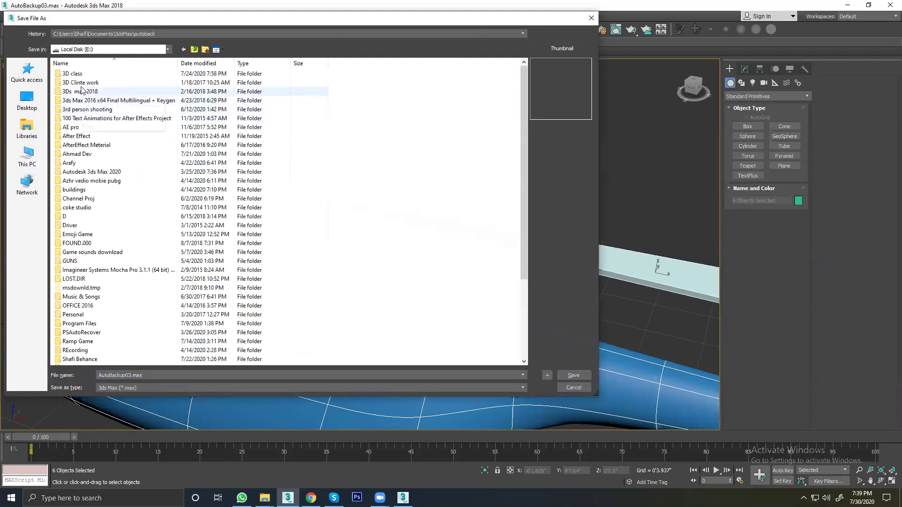
{"action": "double_click", "coordinate": [80, 75]}
{"action": "left_click", "coordinate": [80, 75]}
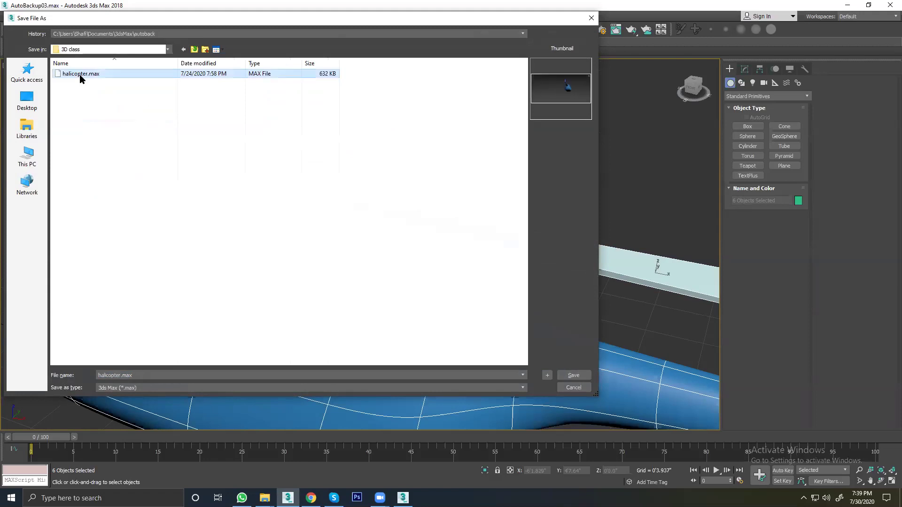
{"action": "left_click", "coordinate": [573, 375]}
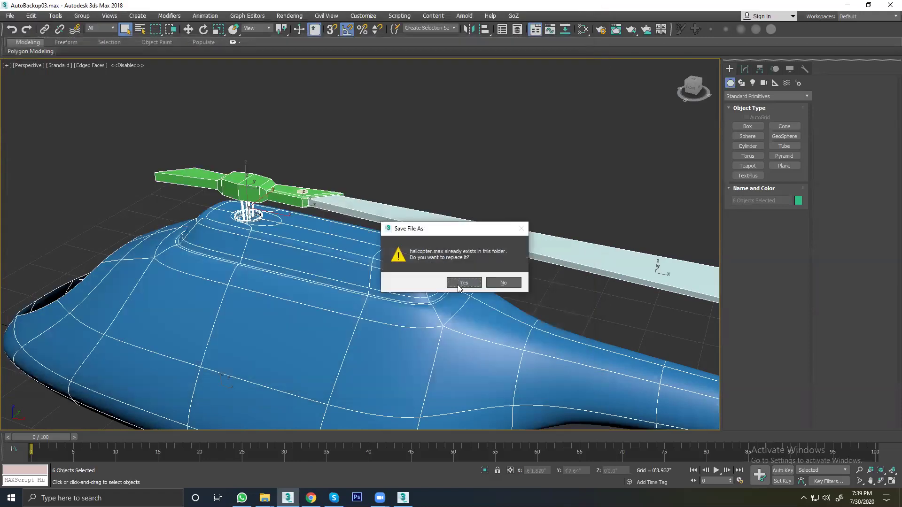
{"action": "left_click", "coordinate": [469, 287]}
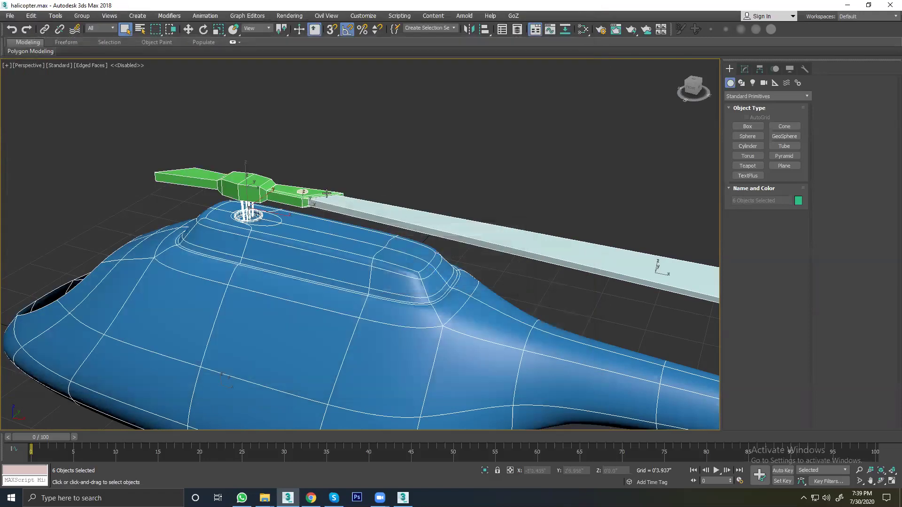
Step: Clone the rotor support rods with a -85° rotation around Z
{"action": "middle_click_drag", "start_coordinate": [330, 202], "coordinate": [355, 197], "text": "alt"}
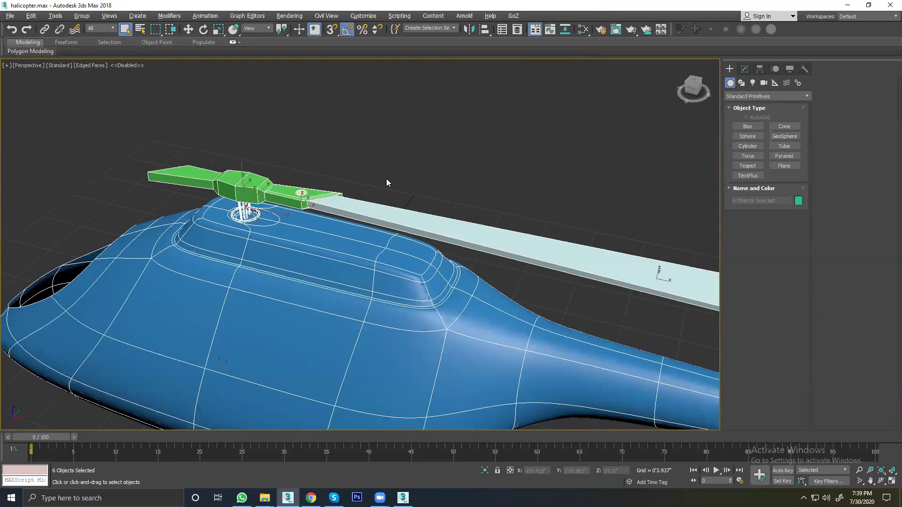
{"action": "left_click", "coordinate": [312, 203]}
{"action": "scroll", "coordinate": [311, 202], "scroll_direction": "up", "scroll_amount": 4}
{"action": "middle_click_drag", "start_coordinate": [322, 207], "coordinate": [177, 188], "text": "alt"}
{"action": "scroll", "coordinate": [223, 196], "scroll_direction": "up", "scroll_amount": 3}
{"action": "scroll", "coordinate": [220, 195], "scroll_direction": "down", "scroll_amount": 5}
{"action": "left_click", "coordinate": [177, 188]}
{"action": "right_click", "coordinate": [192, 188]}
{"action": "left_click", "coordinate": [192, 193]}
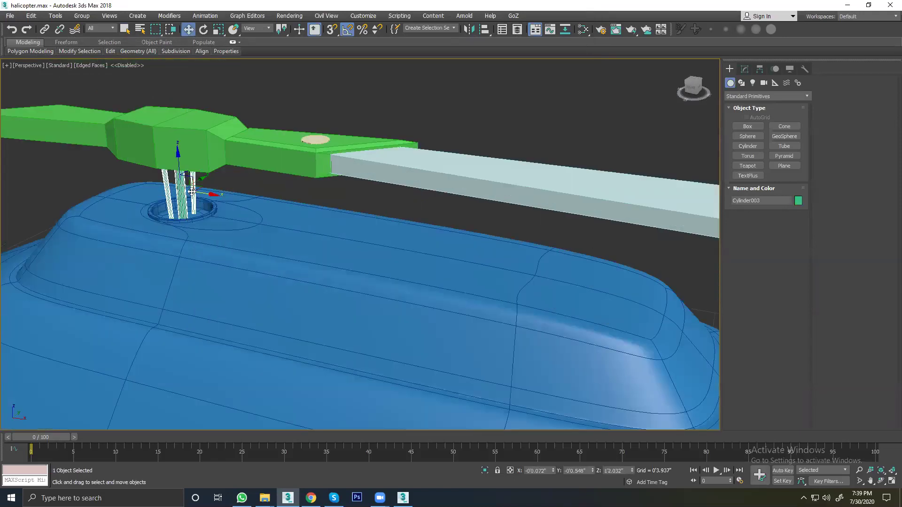
{"action": "scroll", "coordinate": [196, 193], "scroll_direction": "up", "scroll_amount": 3}
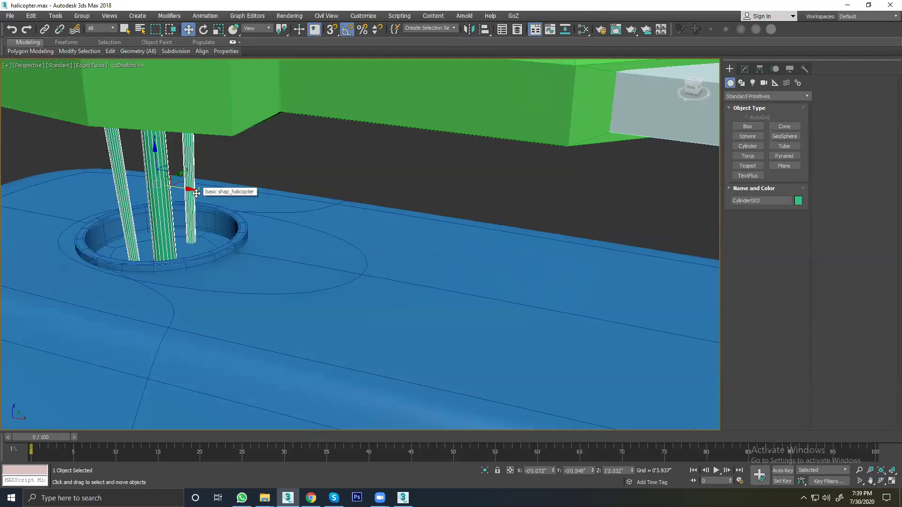
{"action": "right_click", "coordinate": [196, 192]}
{"action": "left_click", "coordinate": [209, 209]}
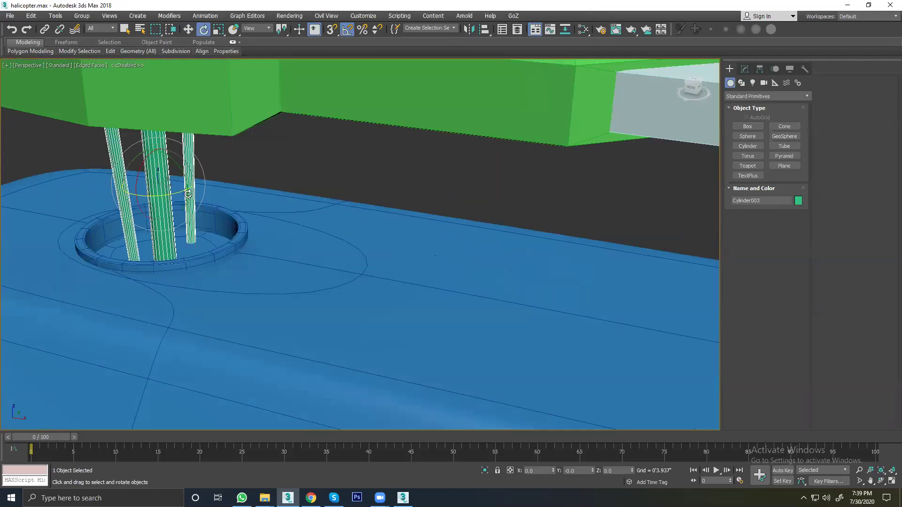
{"action": "left_click_drag", "start_coordinate": [187, 194], "coordinate": [135, 194], "text": "shift"}
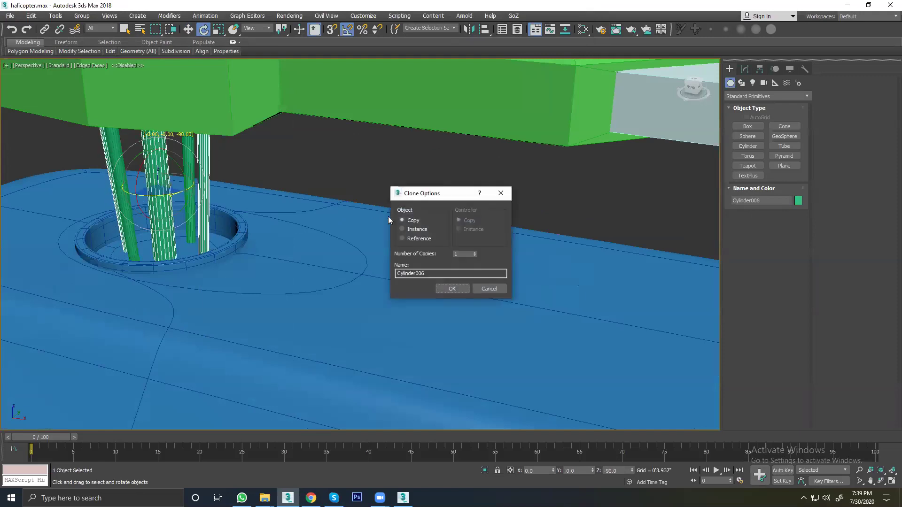
{"action": "left_click", "coordinate": [453, 288]}
Step: Delete one stray rod element from the green rotor rods object
{"action": "scroll", "coordinate": [176, 204], "scroll_direction": "up", "scroll_amount": 2}
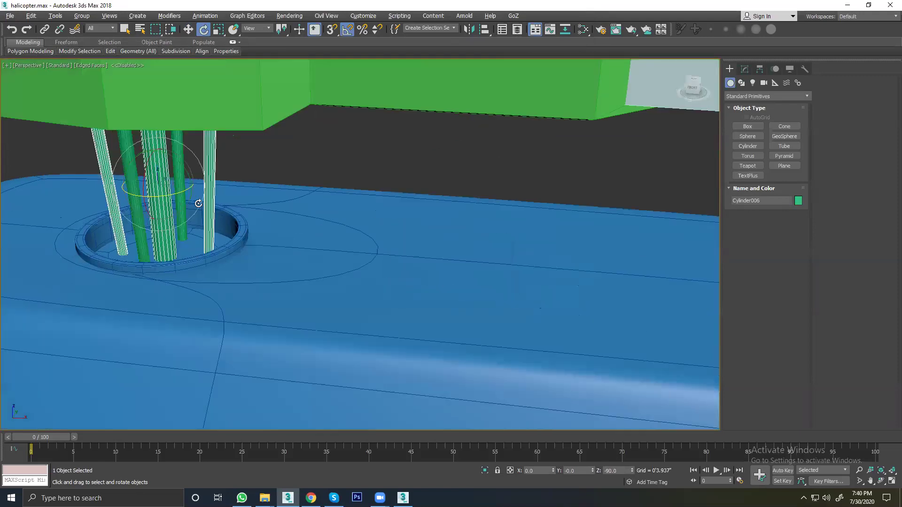
{"action": "scroll", "coordinate": [235, 184], "scroll_direction": "up", "scroll_amount": 2}
{"action": "left_click", "coordinate": [292, 161]}
{"action": "scroll", "coordinate": [161, 179], "scroll_direction": "up", "scroll_amount": 2}
{"action": "left_click", "coordinate": [162, 179]}
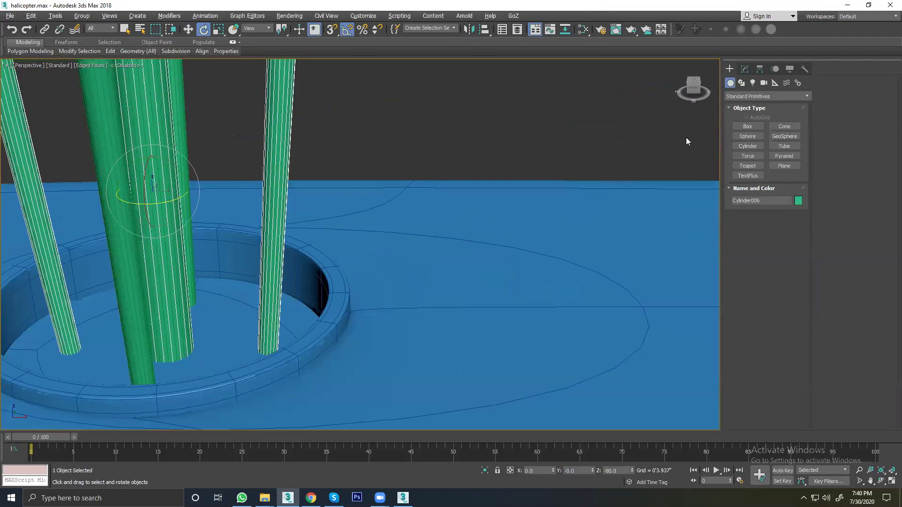
{"action": "right_click", "coordinate": [478, 135]}
{"action": "left_click", "coordinate": [490, 144]}
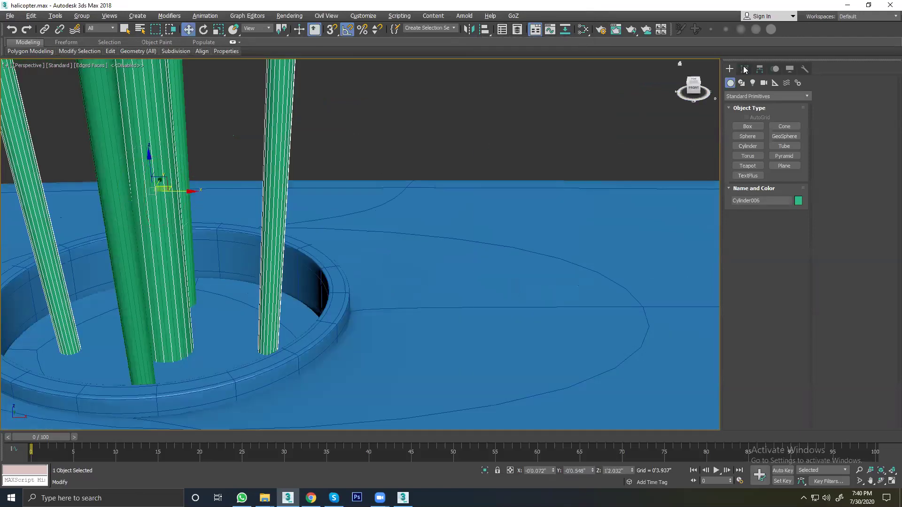
{"action": "left_click", "coordinate": [744, 69]}
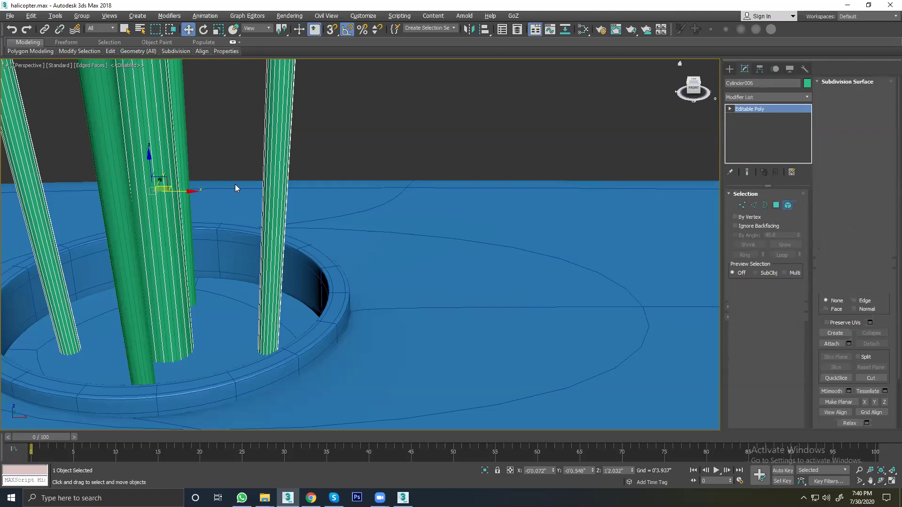
{"action": "left_click", "coordinate": [148, 158]}
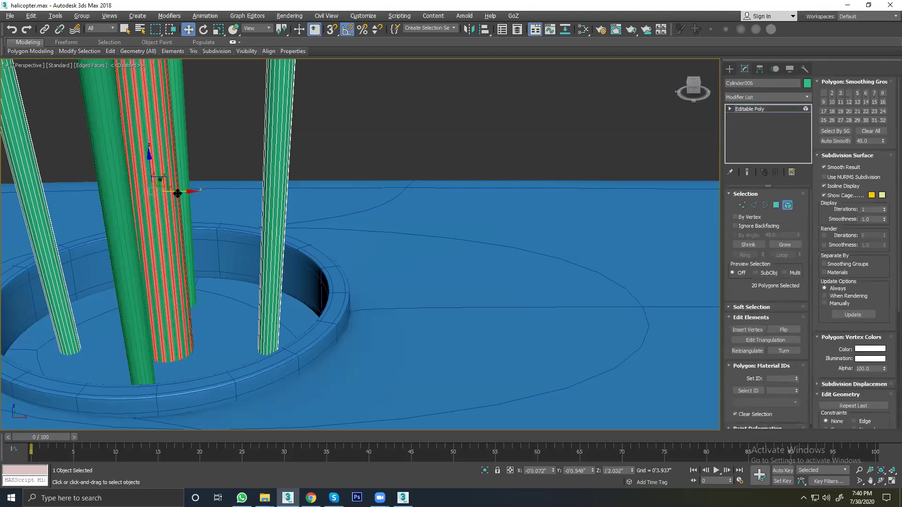
{"action": "left_click_drag", "start_coordinate": [178, 191], "coordinate": [345, 199]}
{"action": "key", "text": "Delete"}
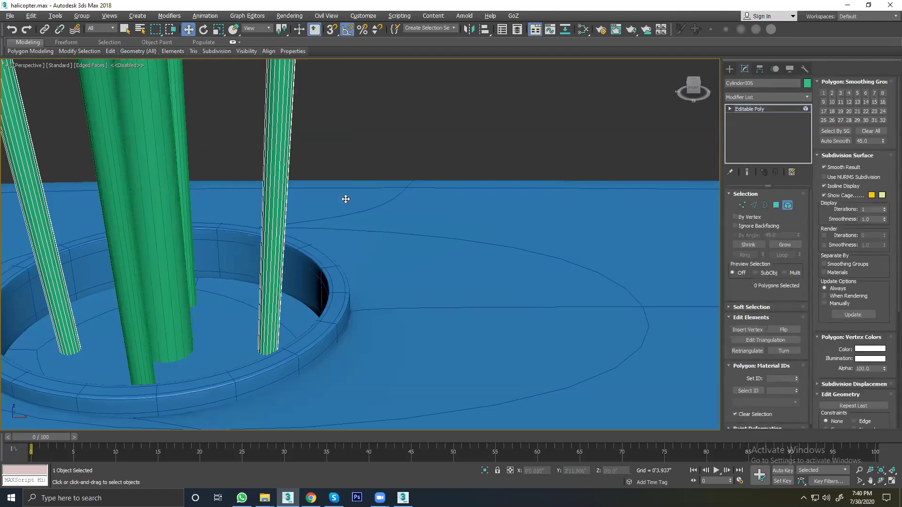
{"action": "left_click", "coordinate": [786, 209]}
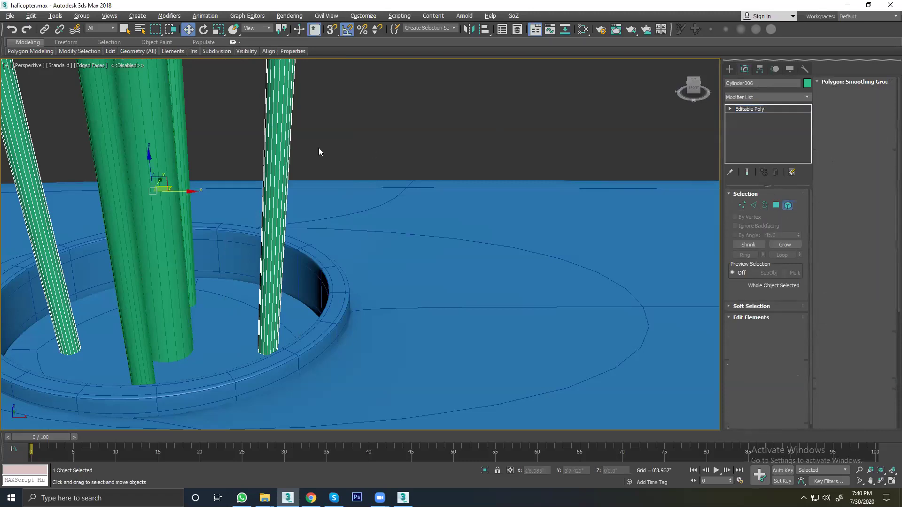
{"action": "left_click", "coordinate": [317, 149]}
Step: Attach the green rods to the rotor shaft
{"action": "scroll", "coordinate": [289, 151], "scroll_direction": "down", "scroll_amount": 5}
{"action": "middle_click_drag", "start_coordinate": [290, 158], "coordinate": [279, 158], "text": "alt"}
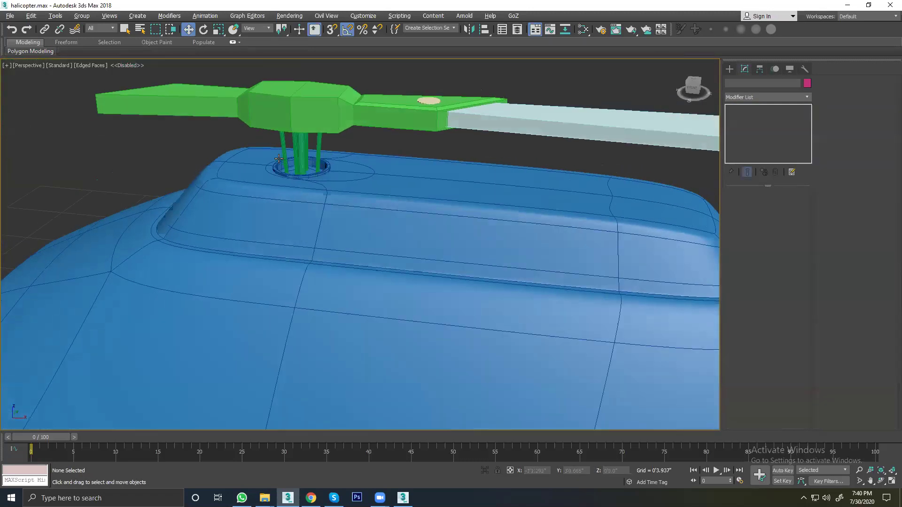
{"action": "left_click", "coordinate": [303, 156]}
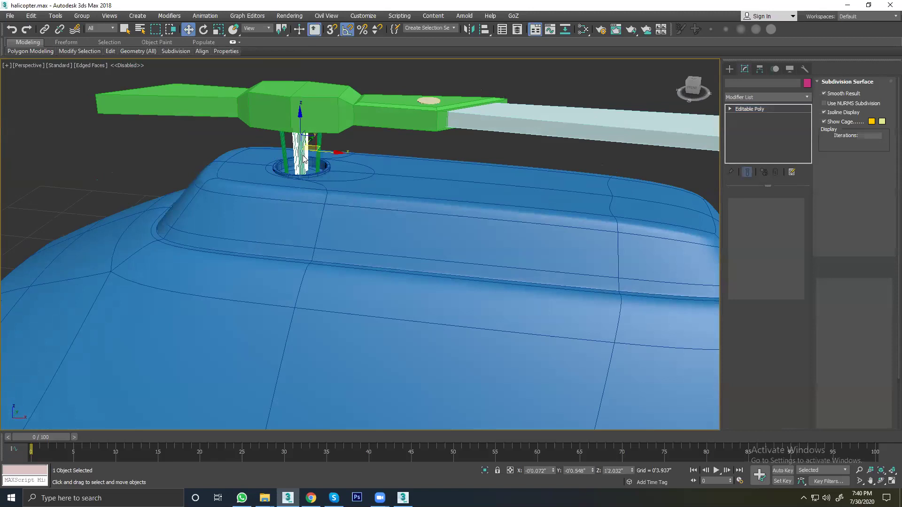
{"action": "right_click", "coordinate": [302, 159]}
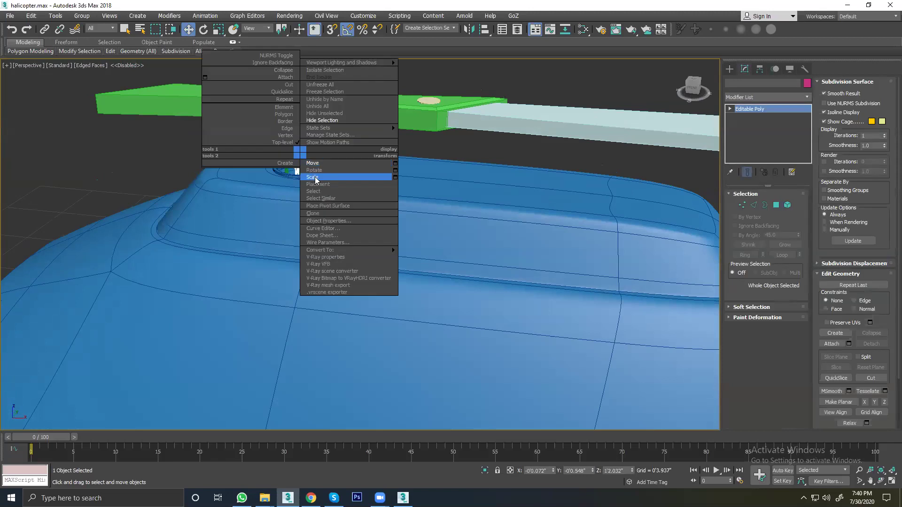
{"action": "left_click", "coordinate": [289, 77]}
{"action": "left_click", "coordinate": [283, 149]}
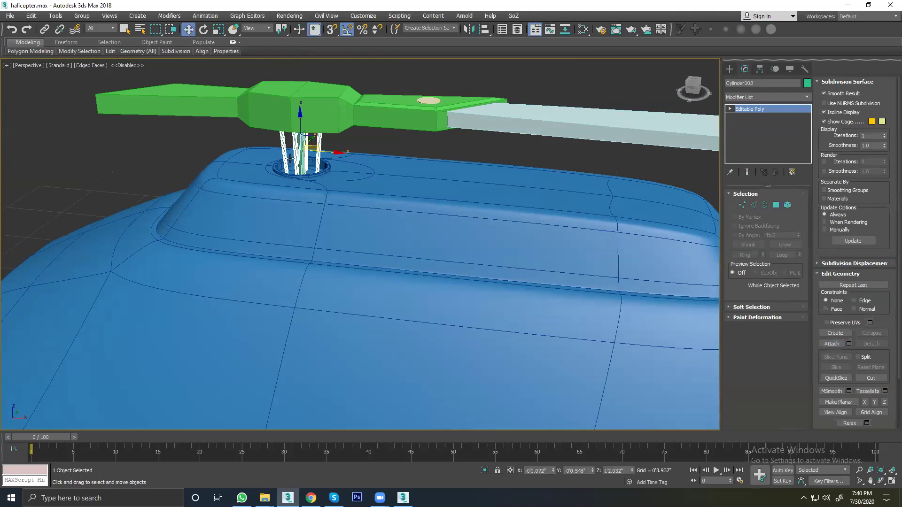
Step: Attach the pale rotor blade to the green hub, Box001
{"action": "scroll", "coordinate": [330, 191], "scroll_direction": "down", "scroll_amount": 5}
{"action": "mouse_move", "coordinate": [330, 190]}
{"action": "middle_mouse_down", "text": "alt"}
{"action": "mouse_move", "coordinate": [407, 181]}
{"action": "mouse_move", "coordinate": [357, 192]}
{"action": "mouse_move", "coordinate": [301, 171]}
{"action": "middle_mouse_up", "text": "alt"}
{"action": "left_click", "coordinate": [407, 181]}
{"action": "scroll", "coordinate": [302, 170], "scroll_direction": "up", "scroll_amount": 3}
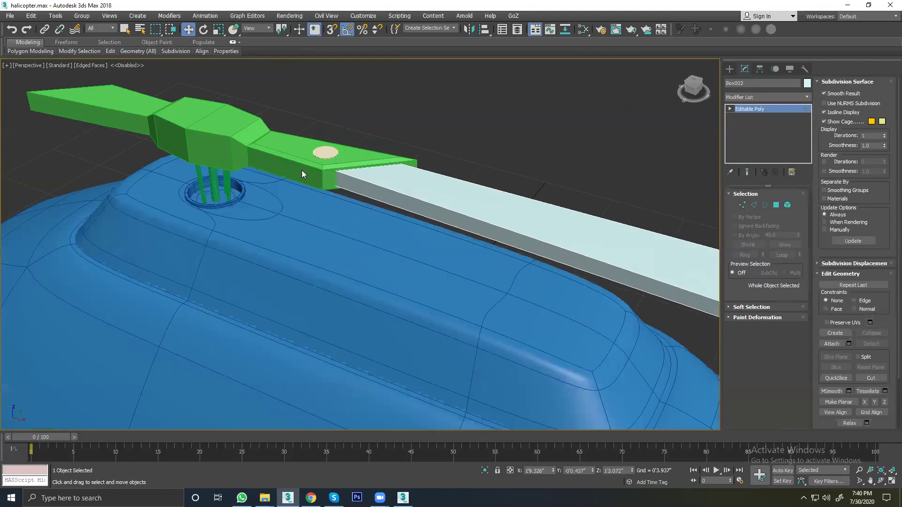
{"action": "key", "text": "2"}
{"action": "right_click", "coordinate": [302, 173]}
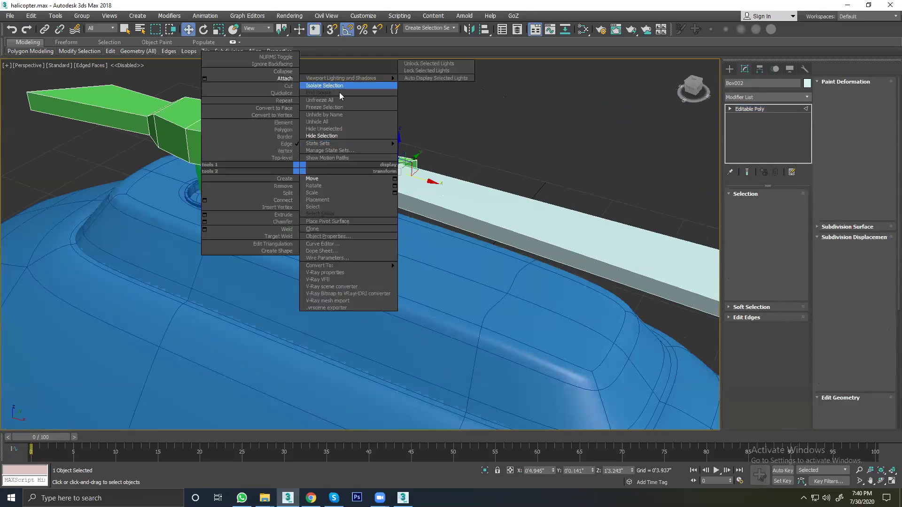
{"action": "left_click", "coordinate": [294, 79]}
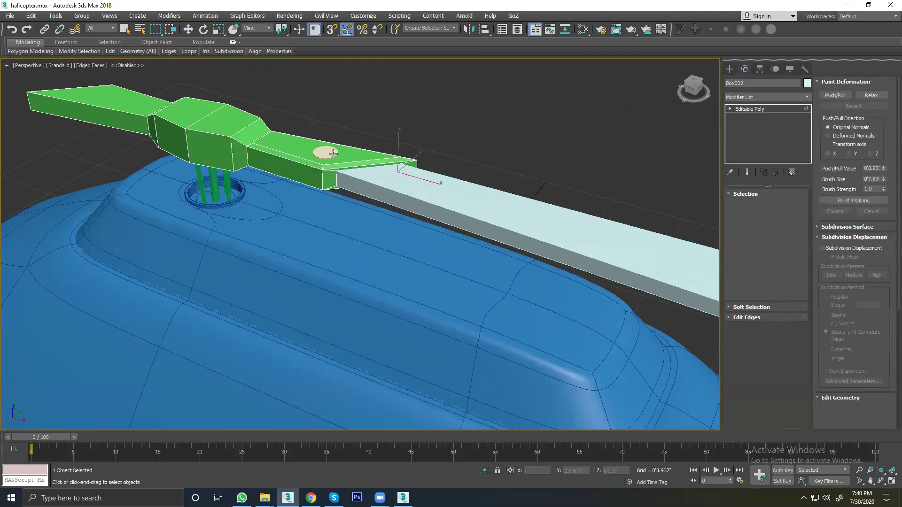
{"action": "left_click", "coordinate": [399, 201]}
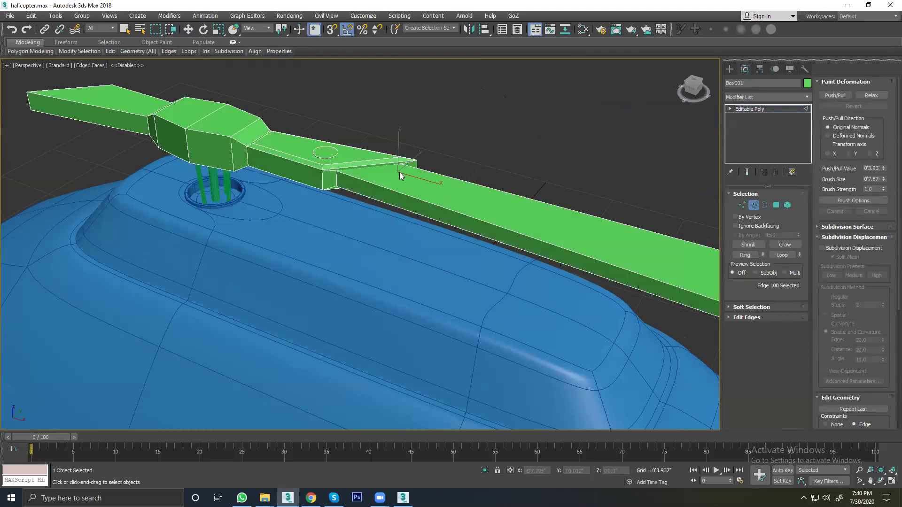
Step: In Polygon mode, select the left blade and hub polygons of the rotor
{"action": "scroll", "coordinate": [399, 201], "scroll_direction": "down", "scroll_amount": 4}
{"action": "scroll", "coordinate": [399, 201], "scroll_direction": "down", "scroll_amount": 1}
{"action": "middle_click_drag", "start_coordinate": [695, 217], "coordinate": [716, 213], "text": "alt"}
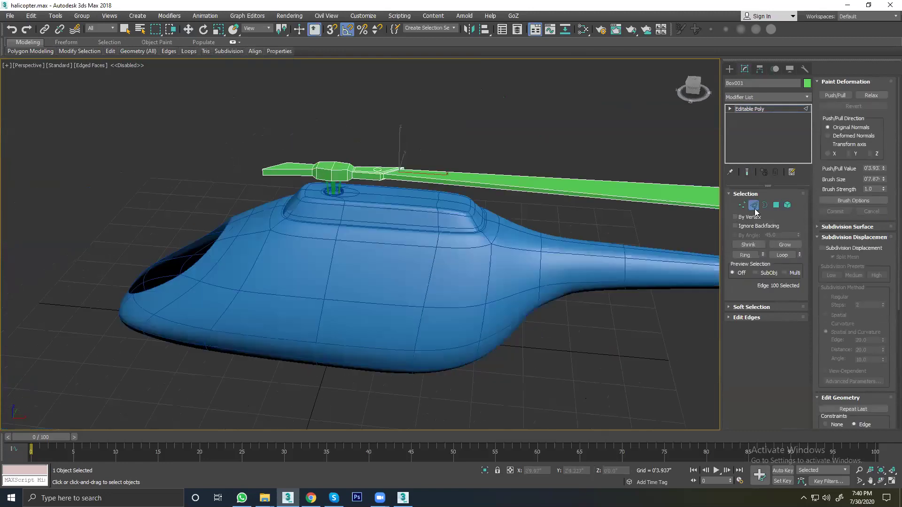
{"action": "left_click", "coordinate": [776, 206]}
{"action": "key", "text": "w"}
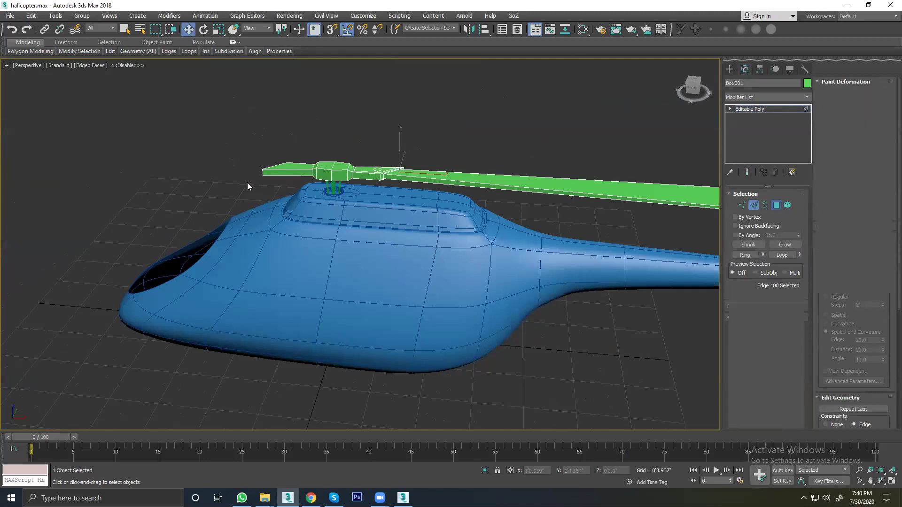
{"action": "left_click_drag", "start_coordinate": [225, 136], "coordinate": [316, 207]}
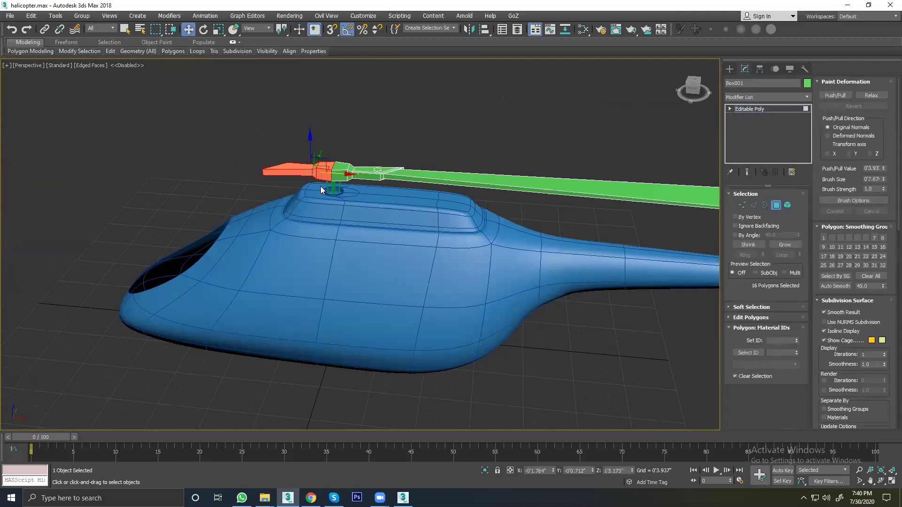
{"action": "scroll", "coordinate": [226, 136], "scroll_direction": "up", "scroll_amount": 3}
{"action": "mouse_move", "coordinate": [172, 124]}
{"action": "middle_mouse_down", "text": "alt"}
{"action": "mouse_move", "coordinate": [242, 101]}
{"action": "mouse_move", "coordinate": [216, 111]}
{"action": "mouse_move", "coordinate": [210, 98]}
{"action": "middle_mouse_up", "text": "alt"}
{"action": "left_click_drag", "start_coordinate": [168, 96], "coordinate": [388, 207]}
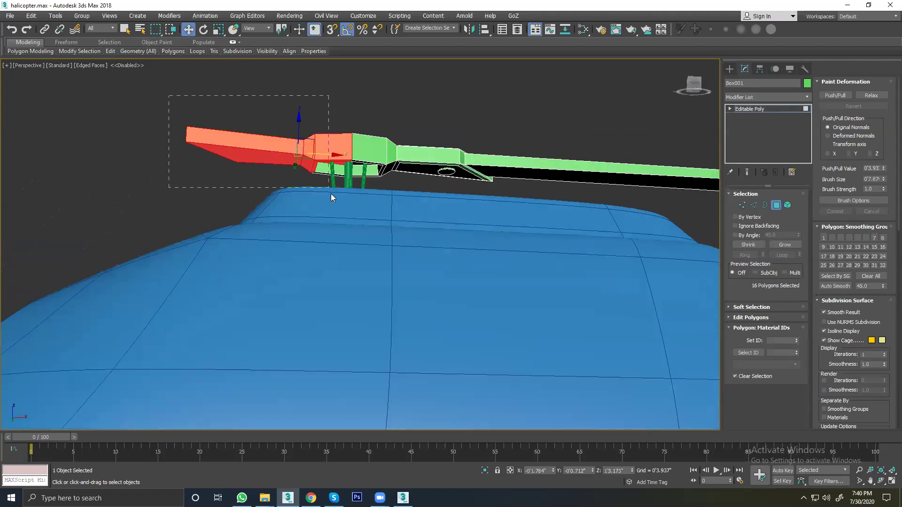
{"action": "mouse_move", "coordinate": [346, 196]}
{"action": "middle_mouse_down", "text": "alt"}
{"action": "mouse_move", "coordinate": [277, 195]}
{"action": "mouse_move", "coordinate": [284, 265]}
{"action": "middle_mouse_up", "text": "alt"}
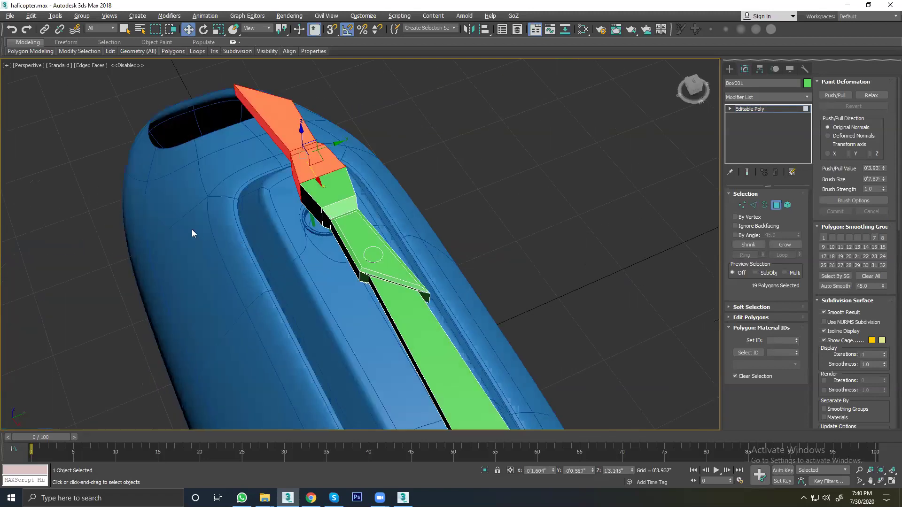
{"action": "middle_click_drag", "start_coordinate": [288, 222], "coordinate": [322, 222], "text": "alt"}
Step: Delete the selected polygons and exit polygon sub-object mode
{"action": "key", "text": "Delete"}
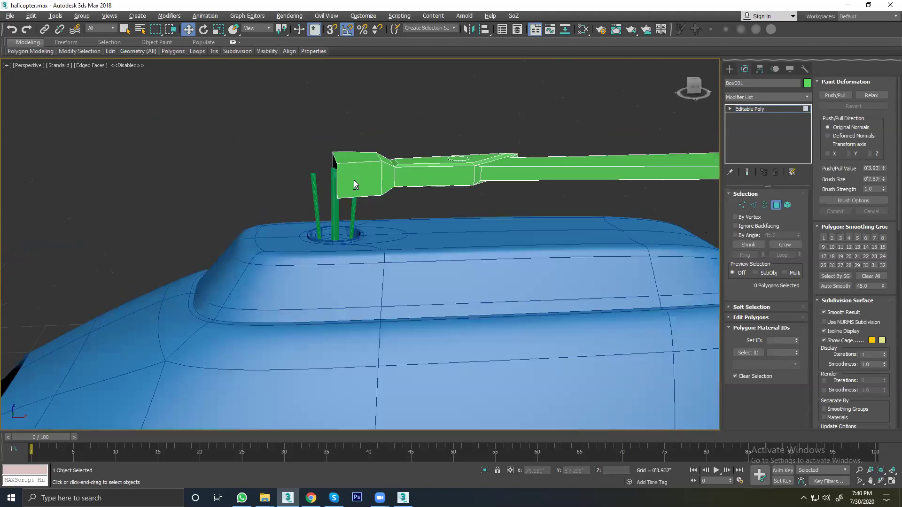
{"action": "middle_click_drag", "start_coordinate": [329, 184], "coordinate": [360, 193], "text": "alt"}
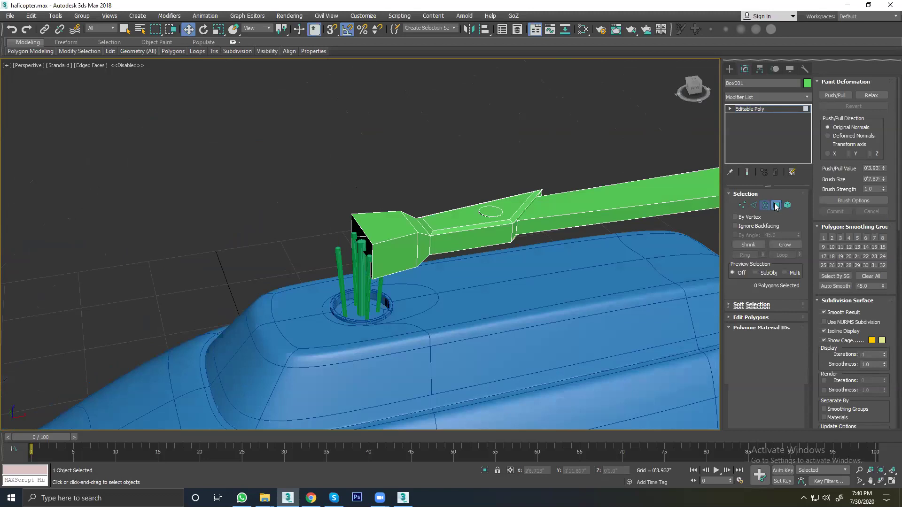
{"action": "left_click", "coordinate": [766, 206]}
{"action": "left_click", "coordinate": [776, 206]}
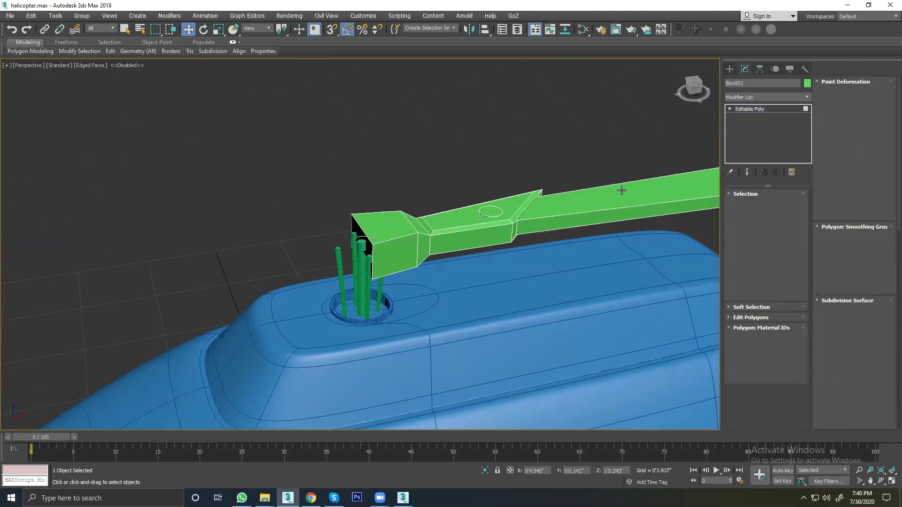
{"action": "left_click", "coordinate": [777, 205]}
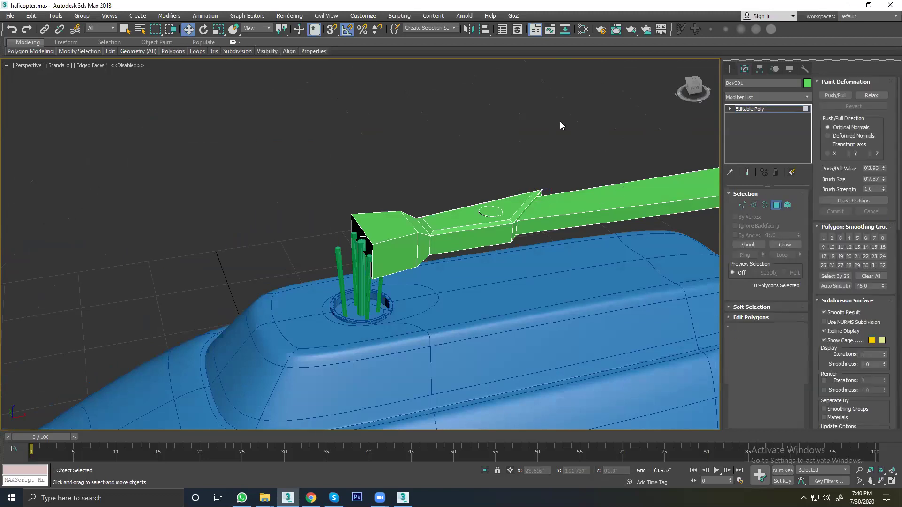
{"action": "left_click", "coordinate": [464, 175]}
{"action": "scroll", "coordinate": [464, 174], "scroll_direction": "down", "scroll_amount": 3}
{"action": "scroll", "coordinate": [460, 189], "scroll_direction": "down", "scroll_amount": 3}
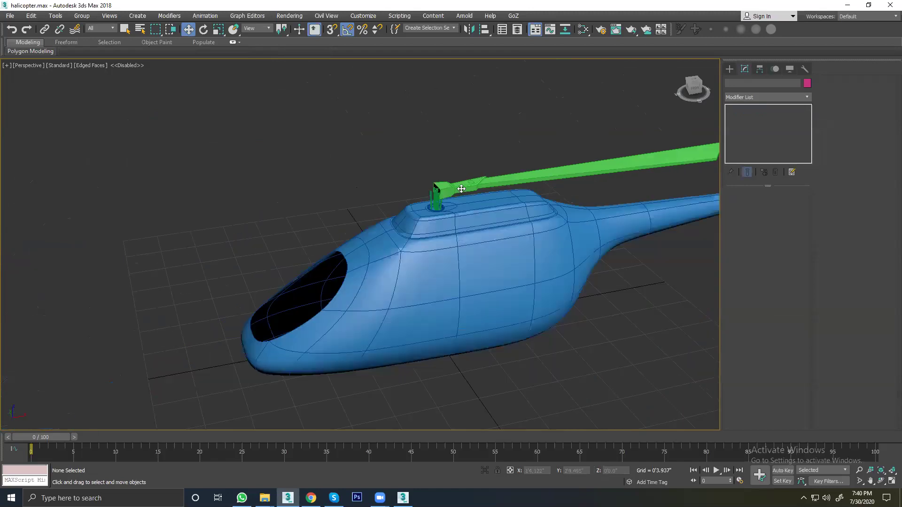
Step: Shift-rotate a copy of blade Box001 180° around Z to create Box002
{"action": "left_click", "coordinate": [461, 188]}
{"action": "right_click", "coordinate": [461, 188]}
{"action": "left_click", "coordinate": [470, 205]}
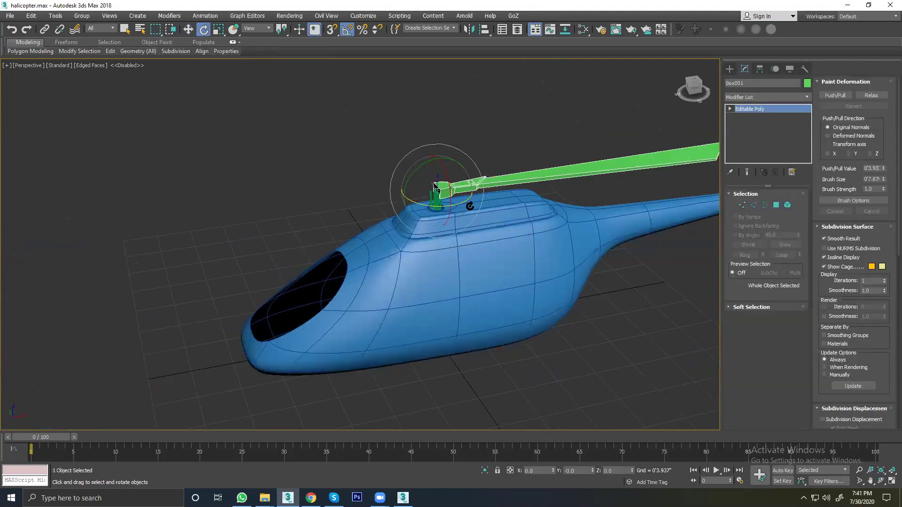
{"action": "left_click_drag", "start_coordinate": [450, 204], "coordinate": [364, 205], "text": "shift"}
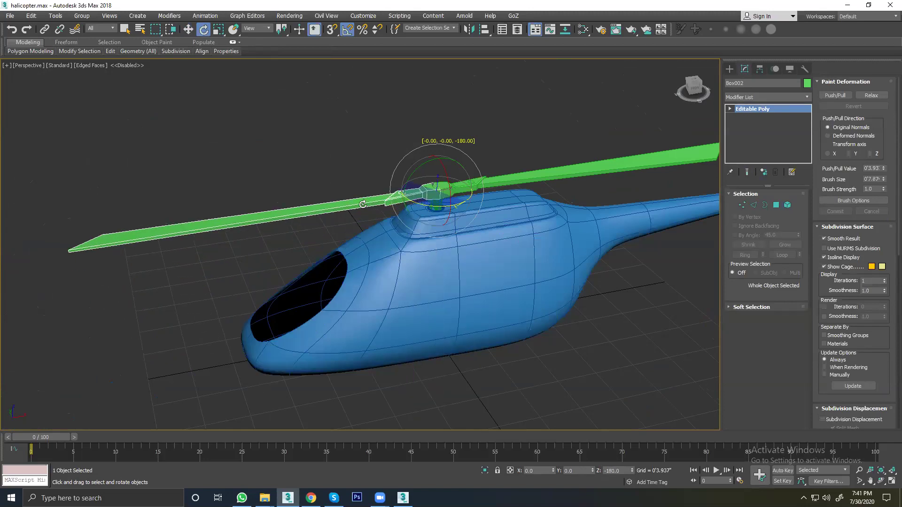
{"action": "left_click_drag", "start_coordinate": [363, 205], "coordinate": [364, 205], "text": "shift"}
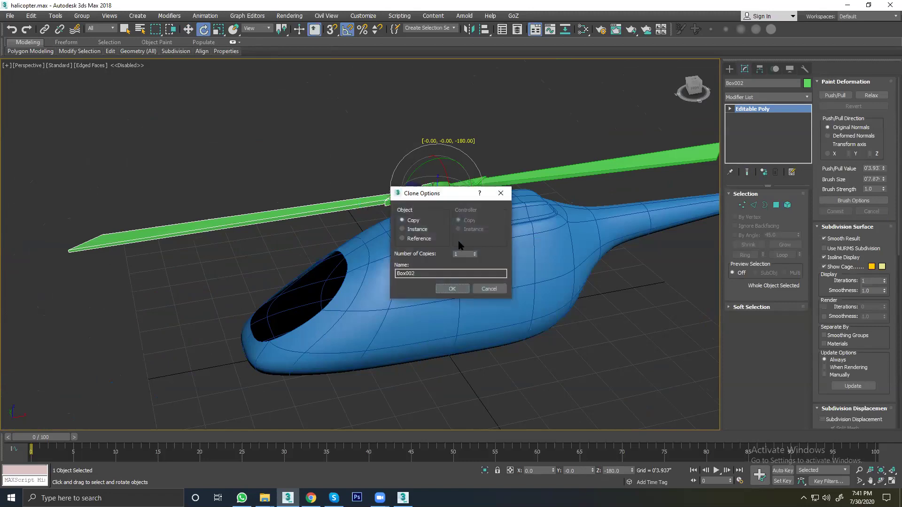
{"action": "key", "text": "Return"}
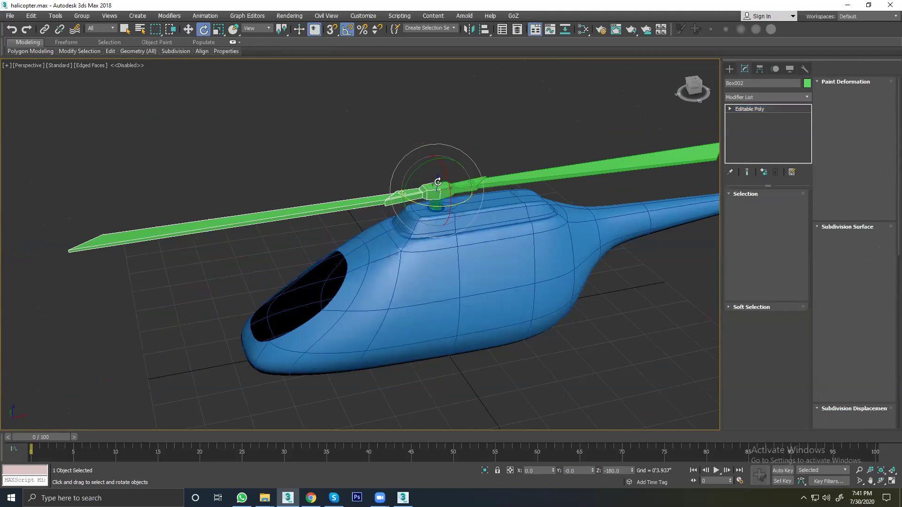
{"action": "scroll", "coordinate": [439, 190], "scroll_direction": "up", "scroll_amount": 5}
{"action": "right_click", "coordinate": [428, 141]}
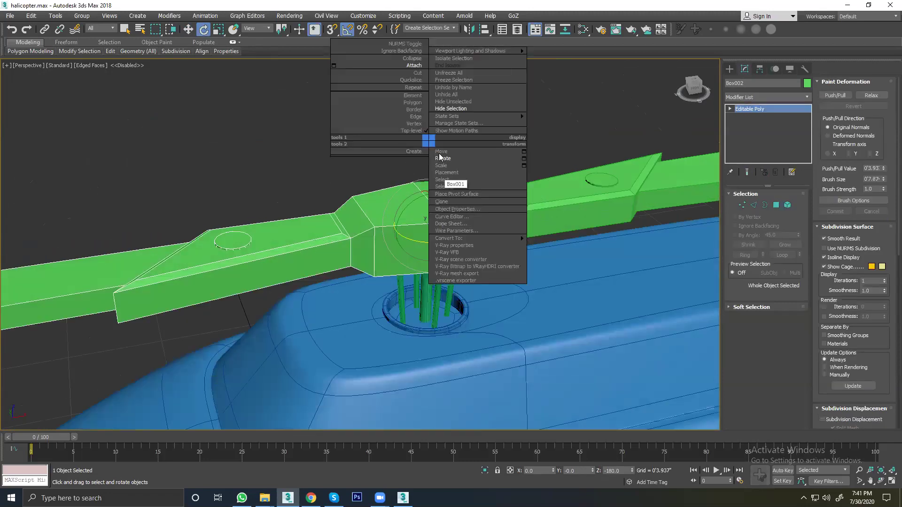
Step: Dismiss the stray context menu and undo the last change to the rotor
{"action": "left_click", "coordinate": [453, 155]}
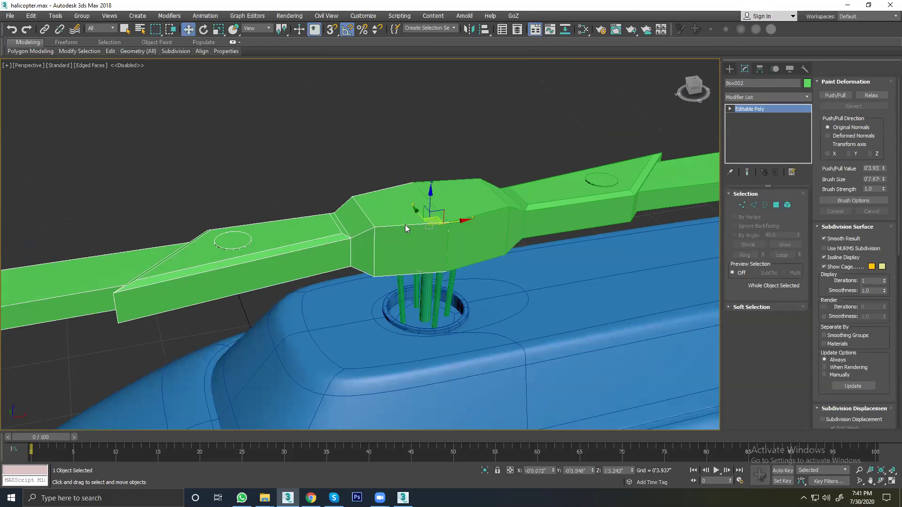
{"action": "right_click", "coordinate": [401, 224]}
{"action": "left_click", "coordinate": [384, 147]}
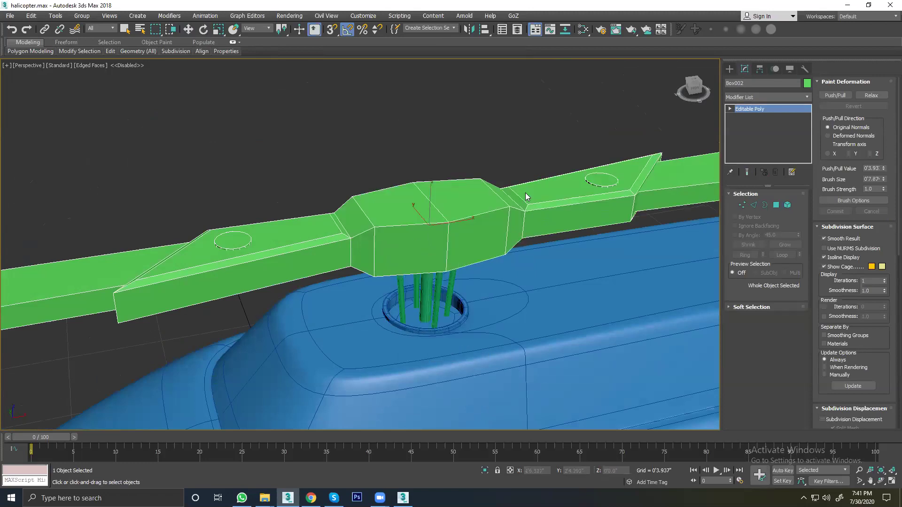
{"action": "left_click", "coordinate": [188, 29]}
{"action": "mouse_move", "coordinate": [399, 183]}
{"action": "middle_mouse_down", "text": "alt"}
{"action": "mouse_move", "coordinate": [402, 230]}
{"action": "mouse_move", "coordinate": [372, 191]}
{"action": "mouse_move", "coordinate": [431, 226]}
{"action": "middle_mouse_up", "text": "alt"}
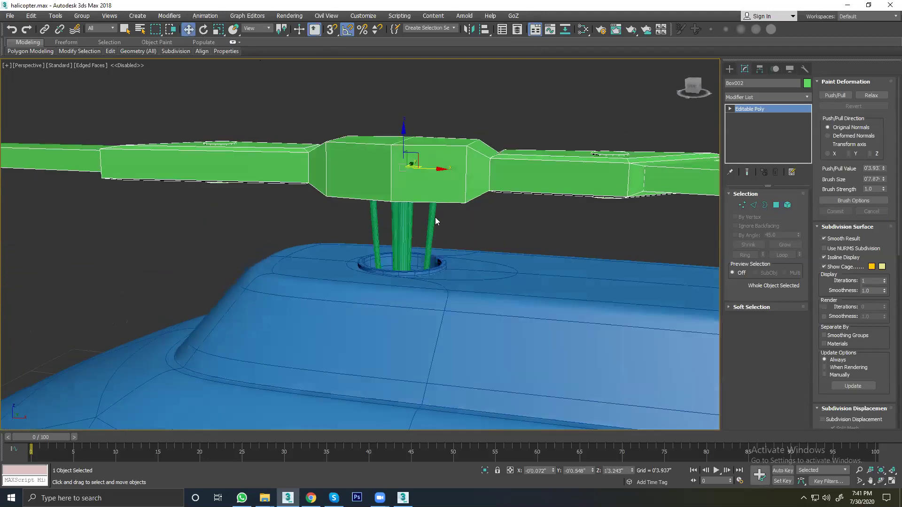
{"action": "key", "text": "ctrl+z"}
Step: Link Box002 to Cylinder003 with Select and Link, then select Cylinder003
{"action": "left_click", "coordinate": [45, 29]}
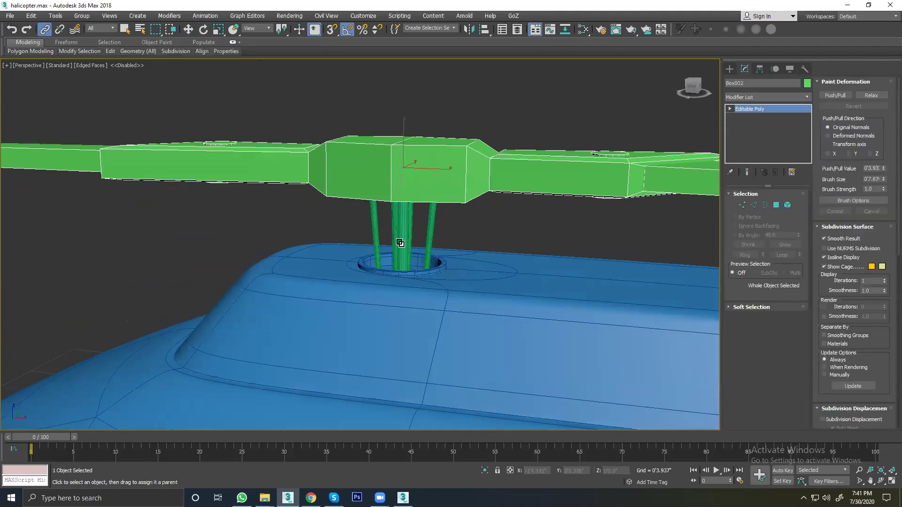
{"action": "key", "text": "w"}
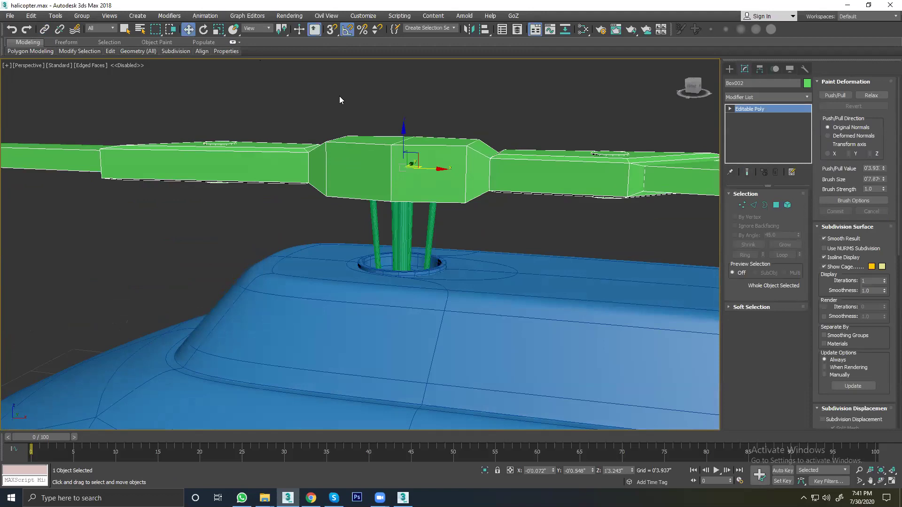
{"action": "left_click", "coordinate": [340, 100]}
{"action": "left_click", "coordinate": [409, 230]}
Step: Test-rotate the rotor shafts 40 degrees, then undo it
{"action": "scroll", "coordinate": [401, 163], "scroll_direction": "down", "scroll_amount": 5}
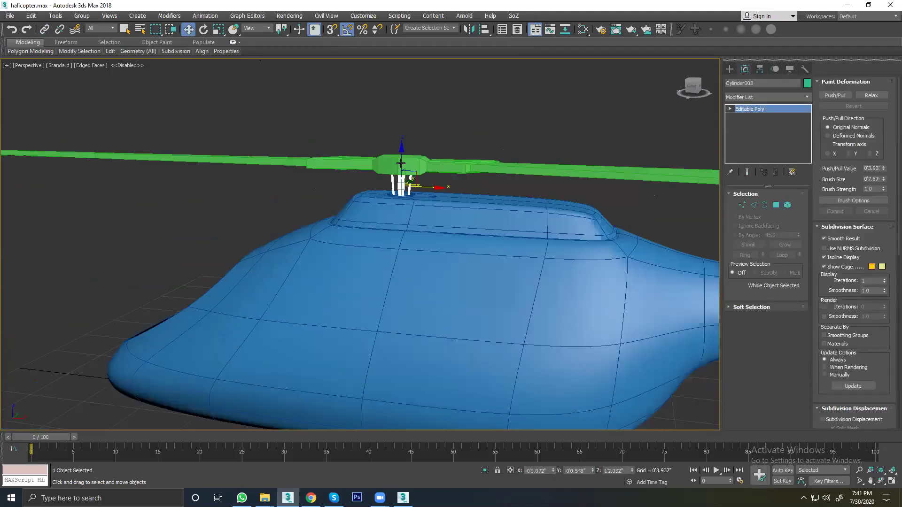
{"action": "middle_click_drag", "start_coordinate": [401, 163], "coordinate": [397, 189], "text": "alt"}
{"action": "right_click", "coordinate": [396, 188]}
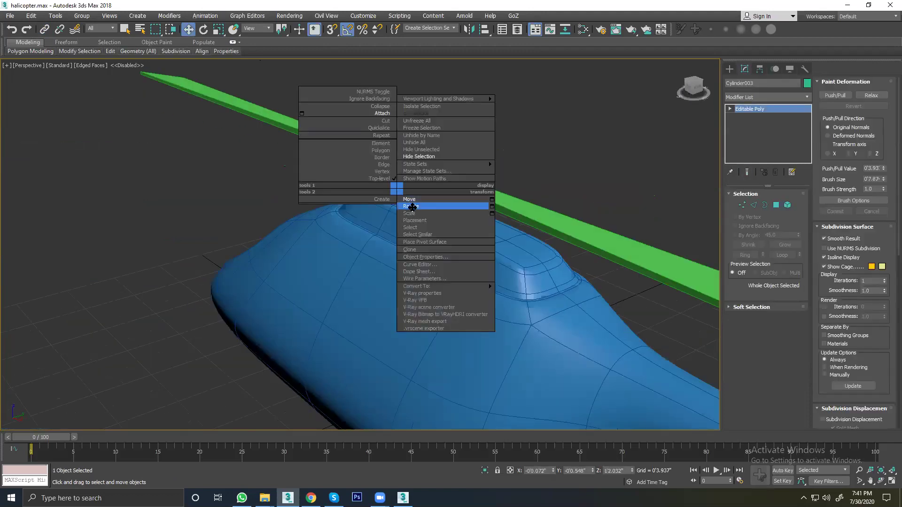
{"action": "left_click", "coordinate": [411, 206]}
{"action": "mouse_move", "coordinate": [382, 195]}
{"action": "left_mouse_down"}
{"action": "mouse_move", "coordinate": [658, 194]}
{"action": "mouse_move", "coordinate": [493, 205]}
{"action": "left_mouse_up"}
{"action": "key", "text": "ctrl+z"}
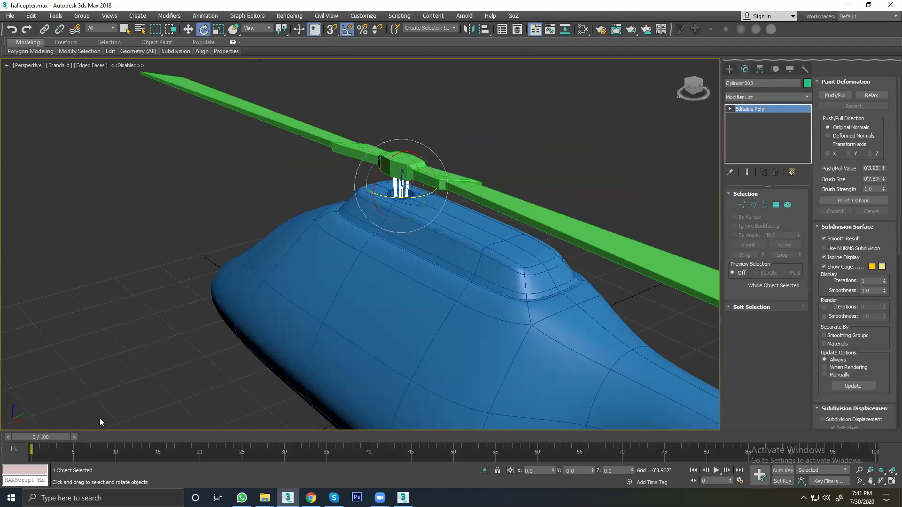
Step: With Auto Key, spin Cylinder003 many turns at frame 100, then play the animation
{"action": "left_click", "coordinate": [782, 470]}
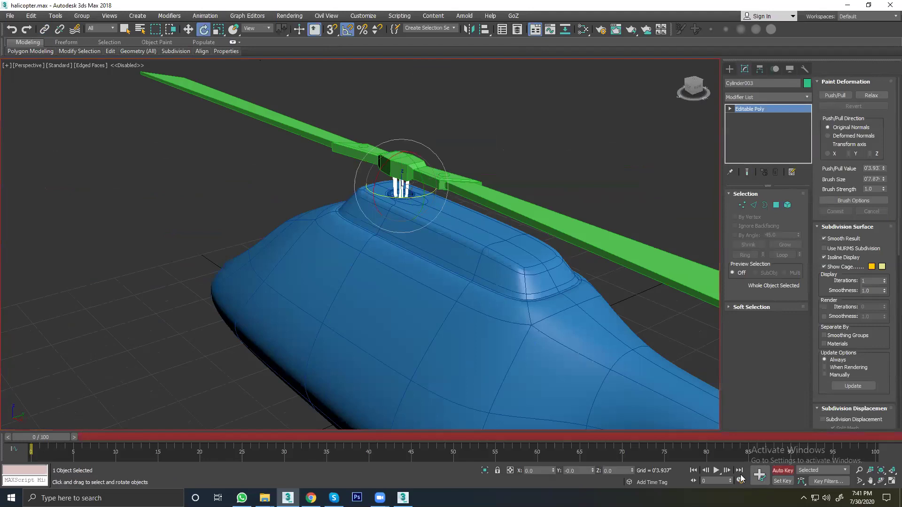
{"action": "left_click_drag", "start_coordinate": [42, 436], "coordinate": [861, 437]}
{"action": "key", "text": "e"}
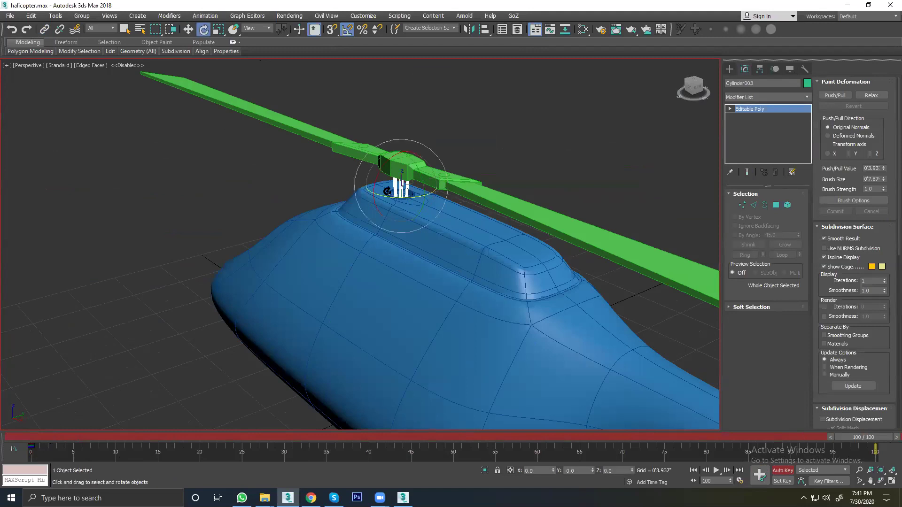
{"action": "mouse_move", "coordinate": [390, 196]}
{"action": "left_mouse_down"}
{"action": "mouse_move", "coordinate": [808, 200]}
{"action": "mouse_move", "coordinate": [705, 216]}
{"action": "mouse_move", "coordinate": [717, 223]}
{"action": "left_mouse_up"}
{"action": "scroll", "coordinate": [268, 236], "scroll_direction": "down", "scroll_amount": 5}
{"action": "scroll", "coordinate": [279, 240], "scroll_direction": "down", "scroll_amount": 1}
{"action": "middle_click_drag", "start_coordinate": [307, 242], "coordinate": [669, 458], "text": "alt"}
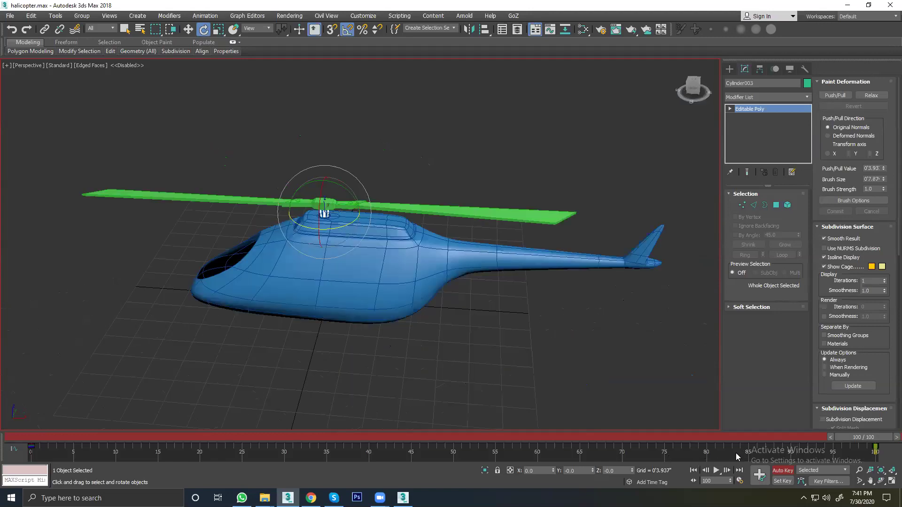
{"action": "left_click", "coordinate": [783, 470]}
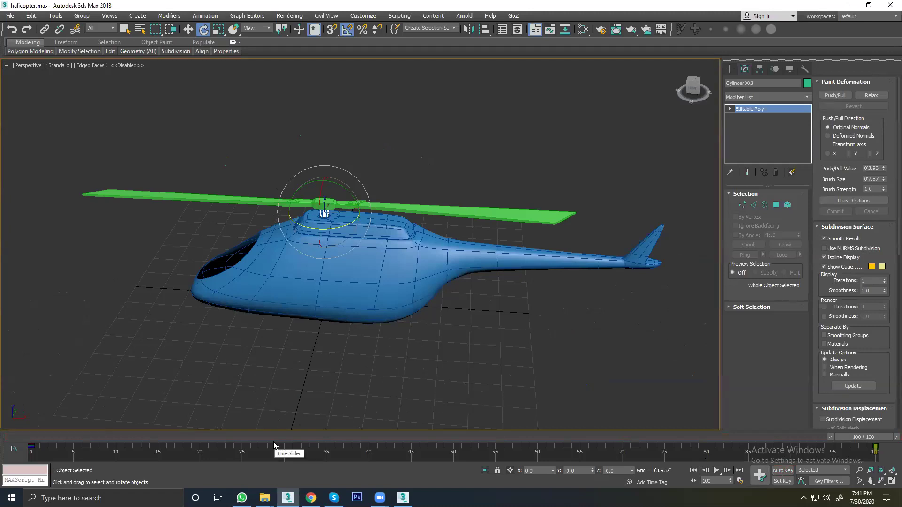
{"action": "key", "text": "slash"}
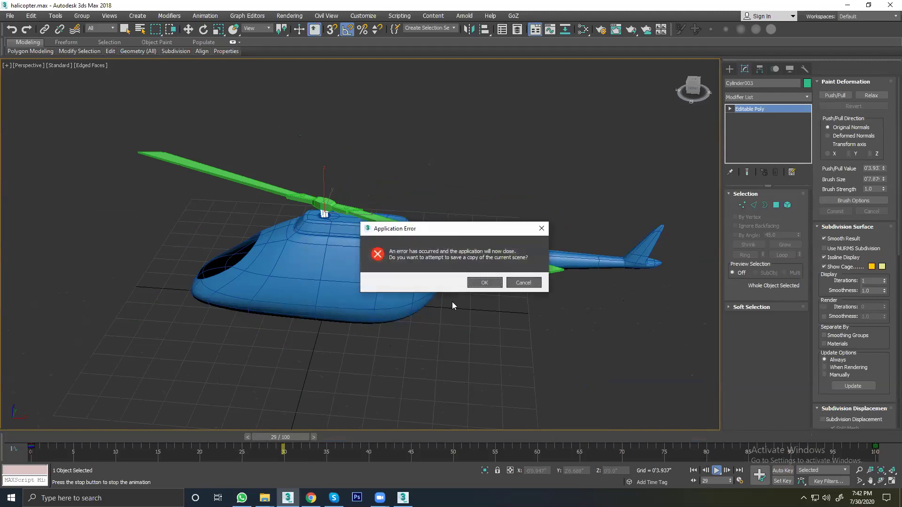
Step: Decline saving the crashed scene and cancel and close the error report messages
{"action": "left_click", "coordinate": [518, 283]}
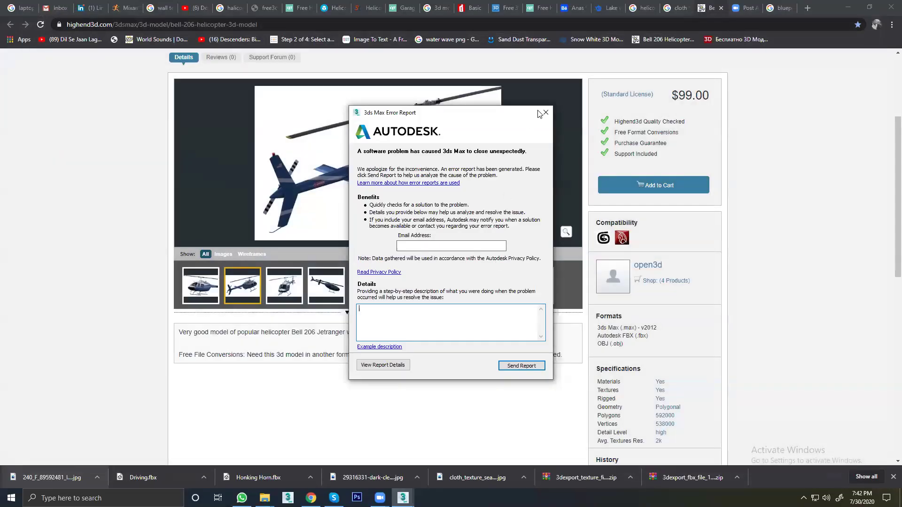
{"action": "left_click", "coordinate": [544, 114]}
{"action": "left_click", "coordinate": [507, 269]}
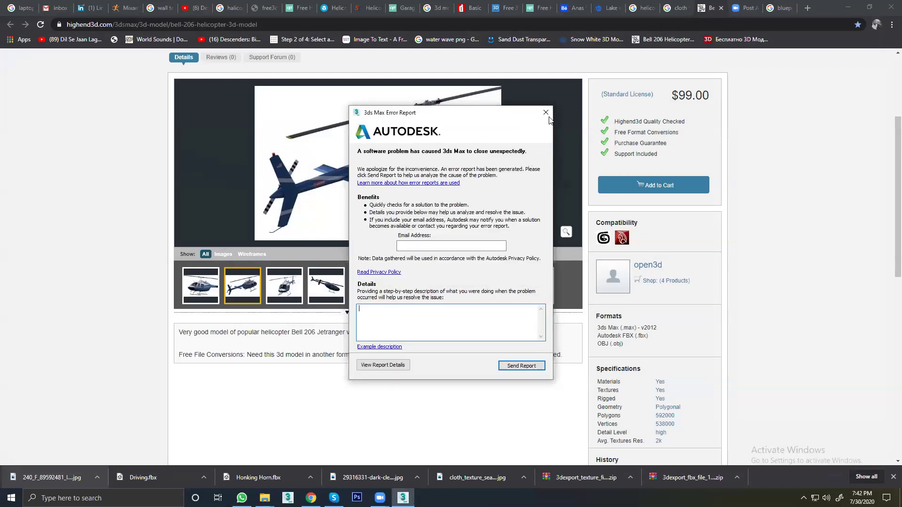
{"action": "left_click", "coordinate": [545, 113]}
{"action": "left_click", "coordinate": [516, 268]}
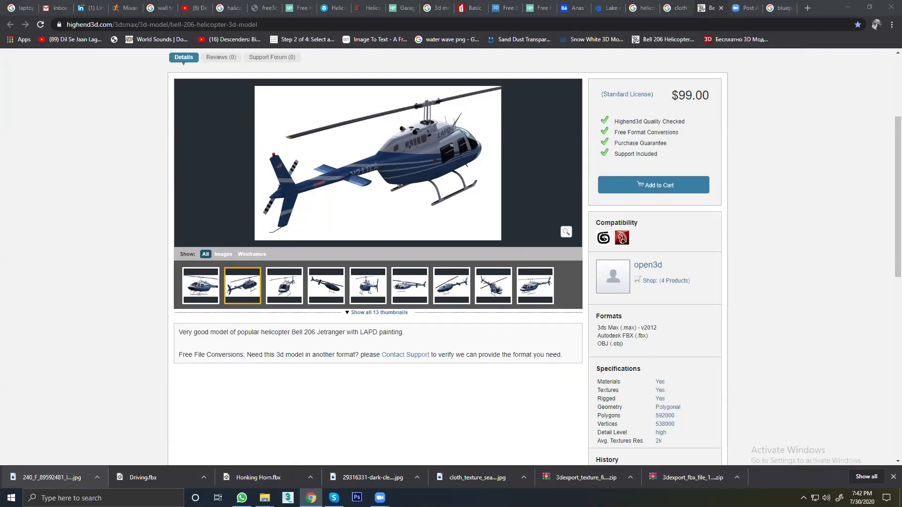
Step: Review the Bell 206 reference page in Chrome, then switch to File Explorer
{"action": "mouse_move", "coordinate": [264, 498]}
{"action": "left_click", "coordinate": [238, 444]}
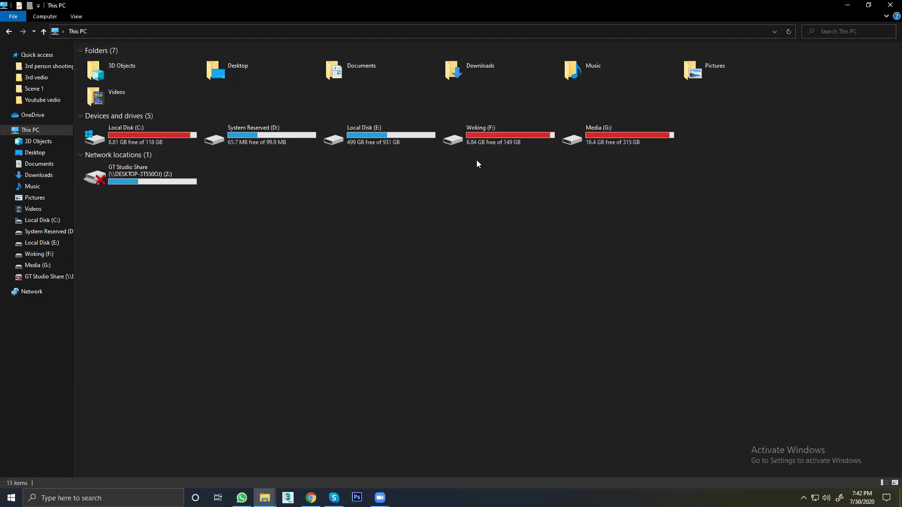
Step: Browse E: > Youtube vedio > 3rd vedio > Scene 1 > Came1 and open frame came1_0053.tga
{"action": "double_click", "coordinate": [387, 134]}
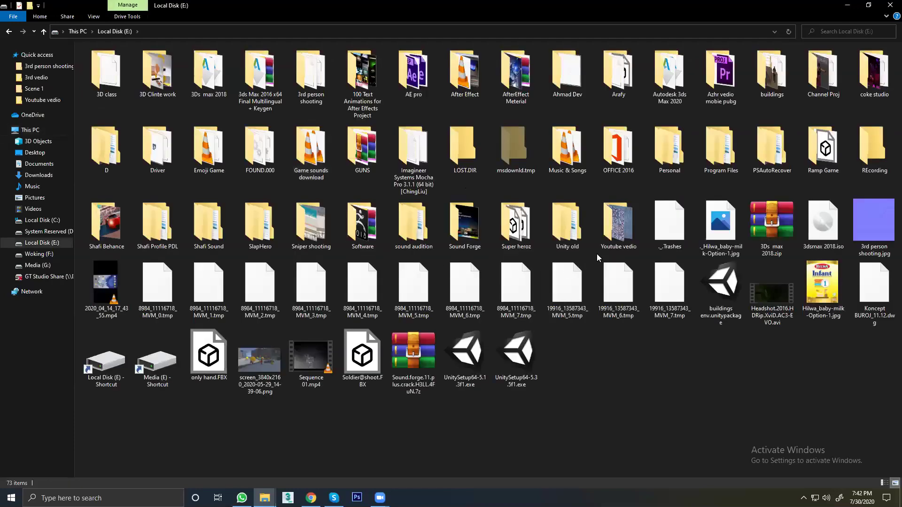
{"action": "double_click", "coordinate": [618, 232]}
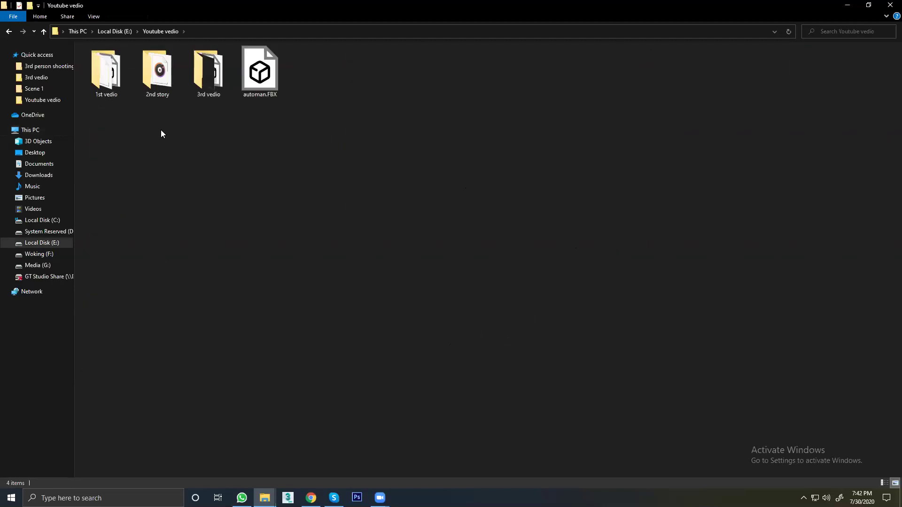
{"action": "double_click", "coordinate": [195, 83]}
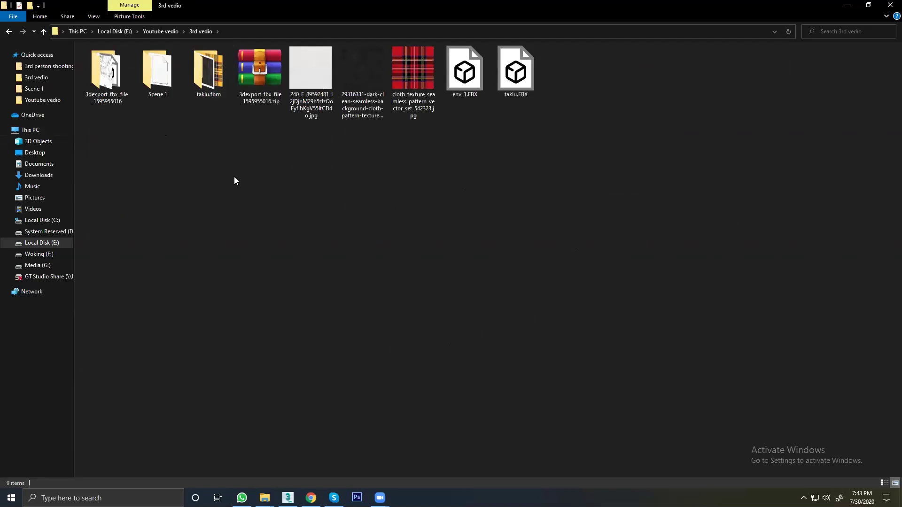
{"action": "double_click", "coordinate": [162, 88]}
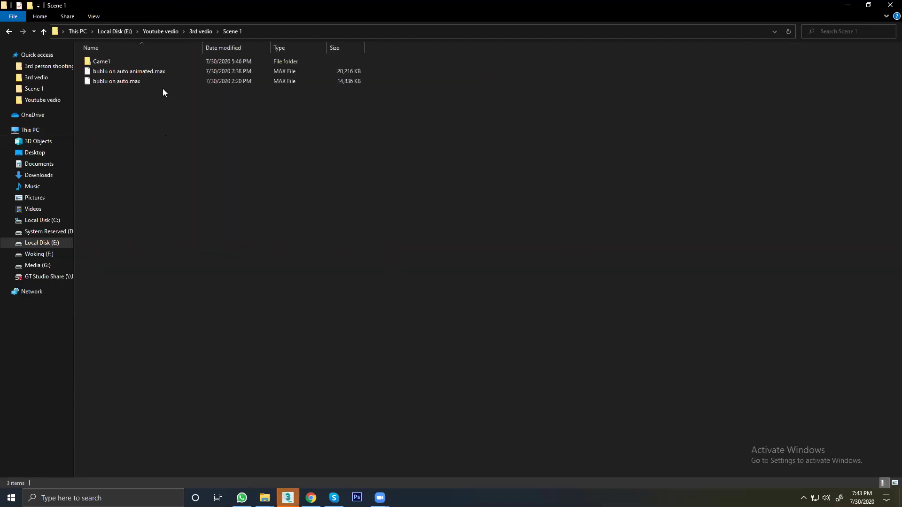
{"action": "double_click", "coordinate": [109, 60]}
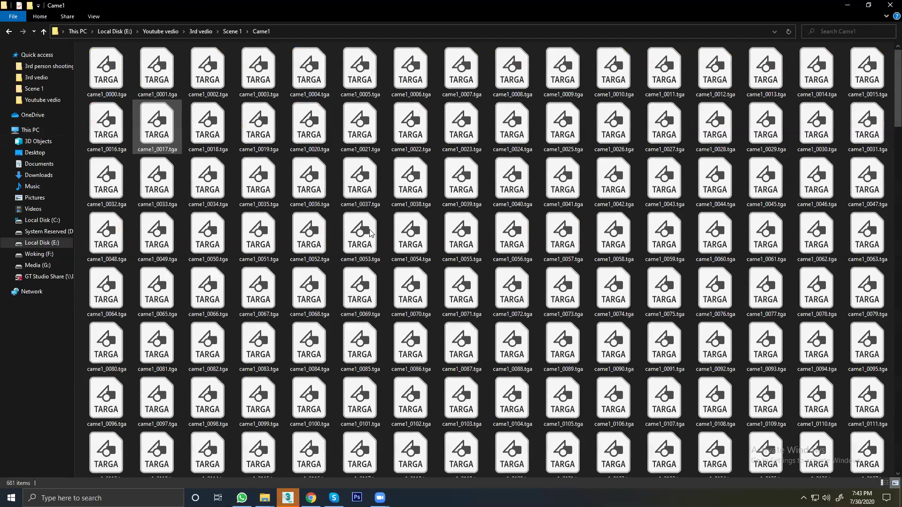
{"action": "left_click", "coordinate": [362, 248]}
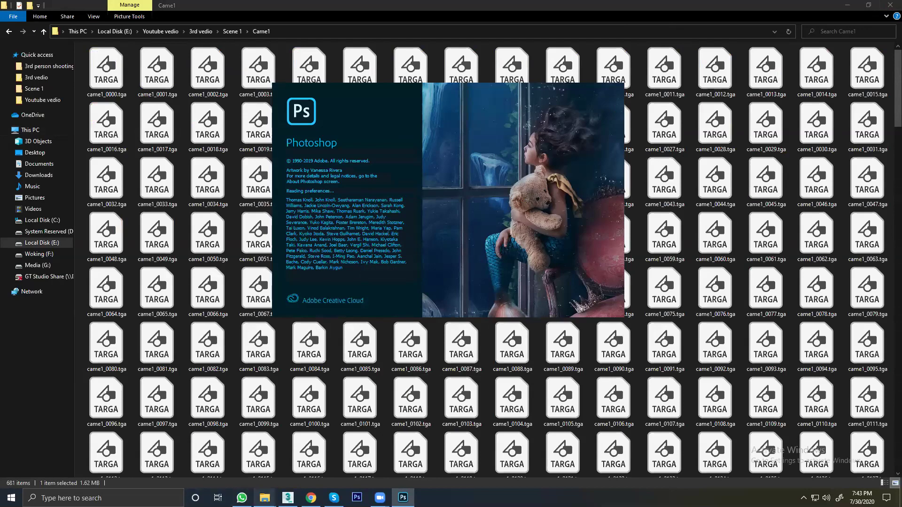
Step: Back in 3ds Max, hide the floating V-Ray toolbar
{"action": "left_click", "coordinate": [288, 497]}
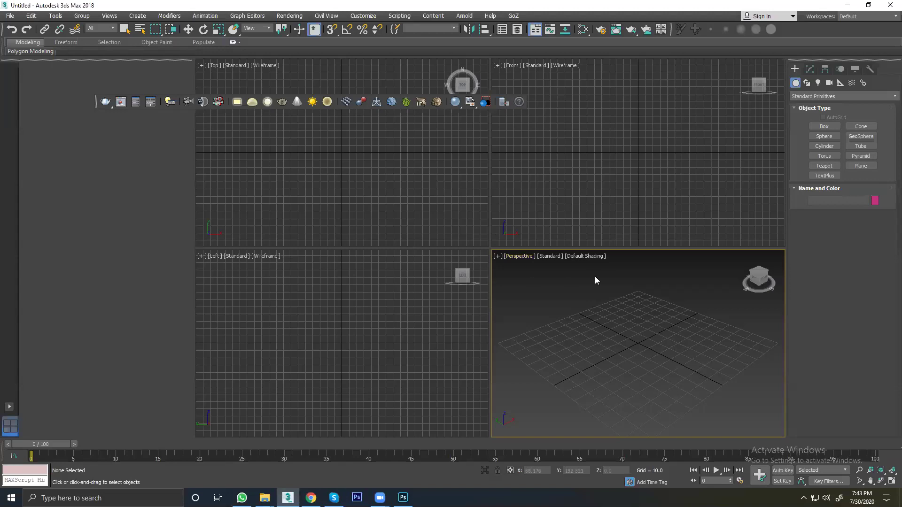
{"action": "right_click", "coordinate": [818, 26]}
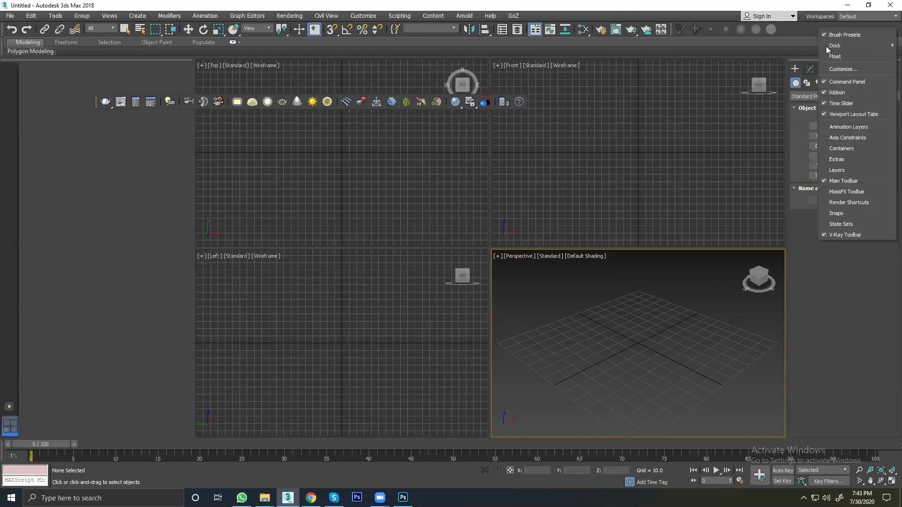
{"action": "left_click", "coordinate": [828, 234]}
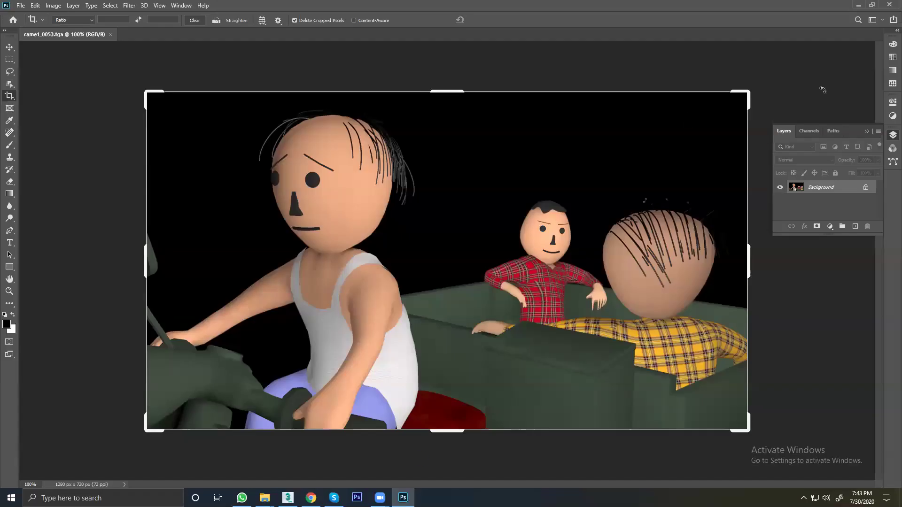
Step: Close the Photoshop image and widen the 3ds Max command panel to two columns
{"action": "key", "text": "ctrl+w"}
{"action": "key", "text": "alt+Tab"}
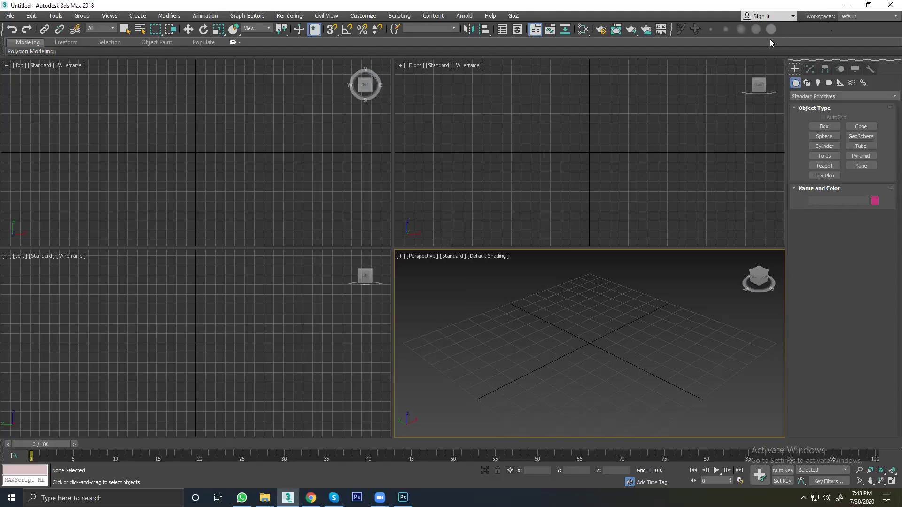
{"action": "left_click_drag", "start_coordinate": [785, 107], "coordinate": [725, 107]}
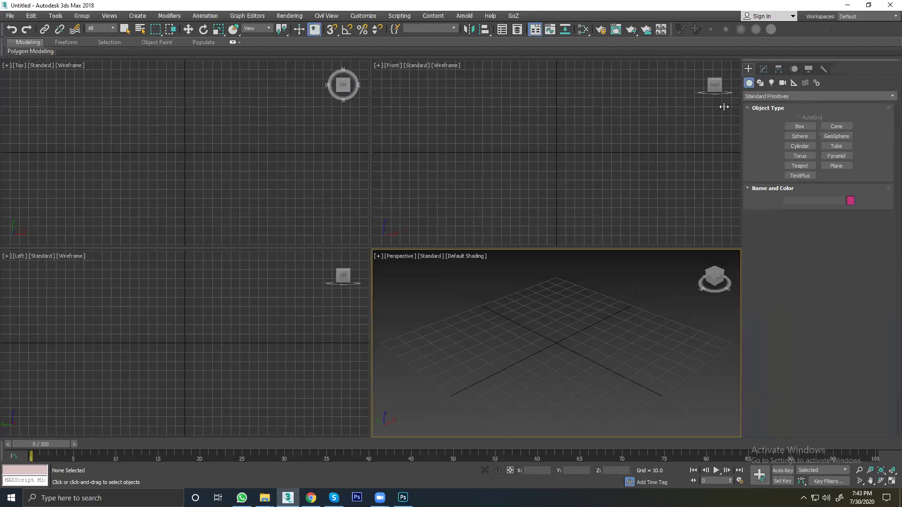
{"action": "left_click_drag", "start_coordinate": [723, 108], "coordinate": [706, 108]}
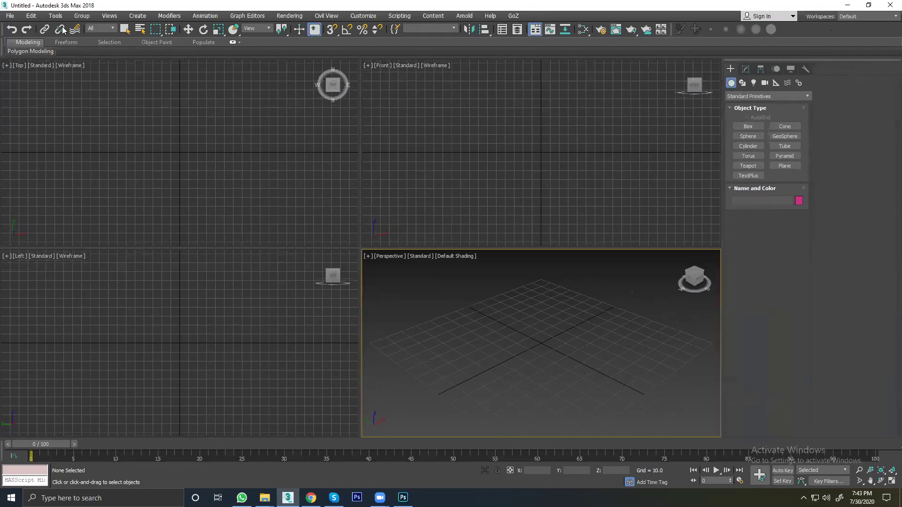
Step: Start File > Open and preview the AutoBackup03.max backup in the autoback folder
{"action": "left_click", "coordinate": [9, 15]}
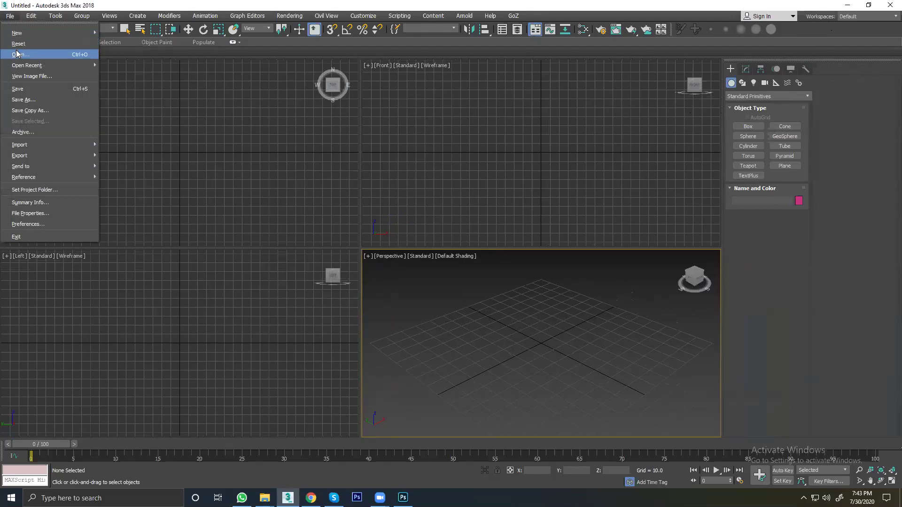
{"action": "left_click", "coordinate": [17, 54]}
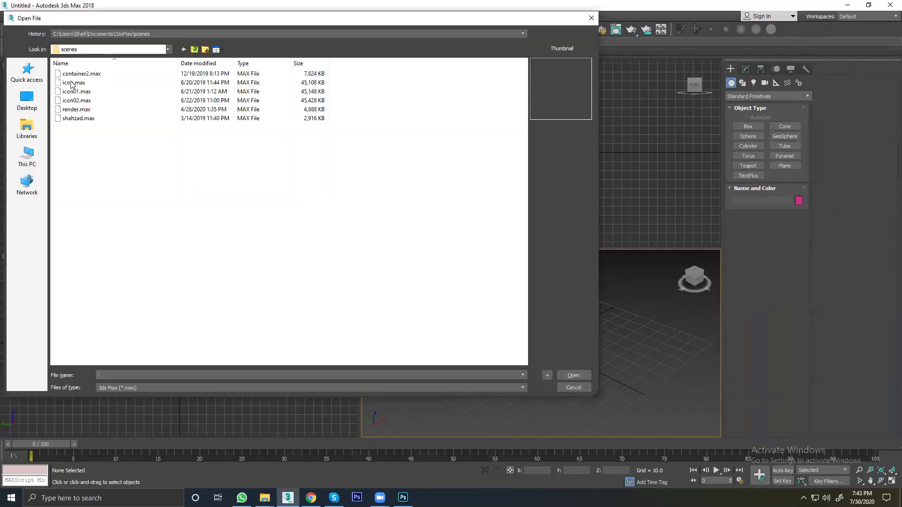
{"action": "key", "text": "BackSpace"}
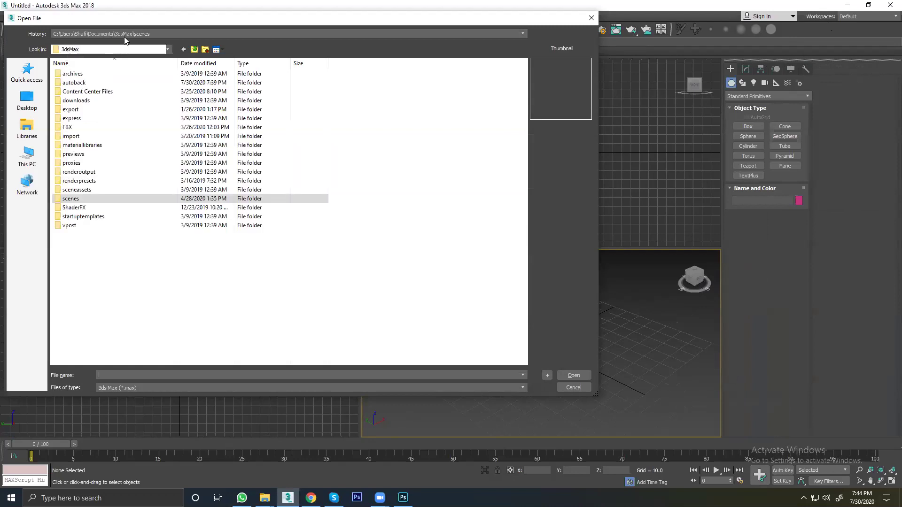
{"action": "double_click", "coordinate": [77, 84]}
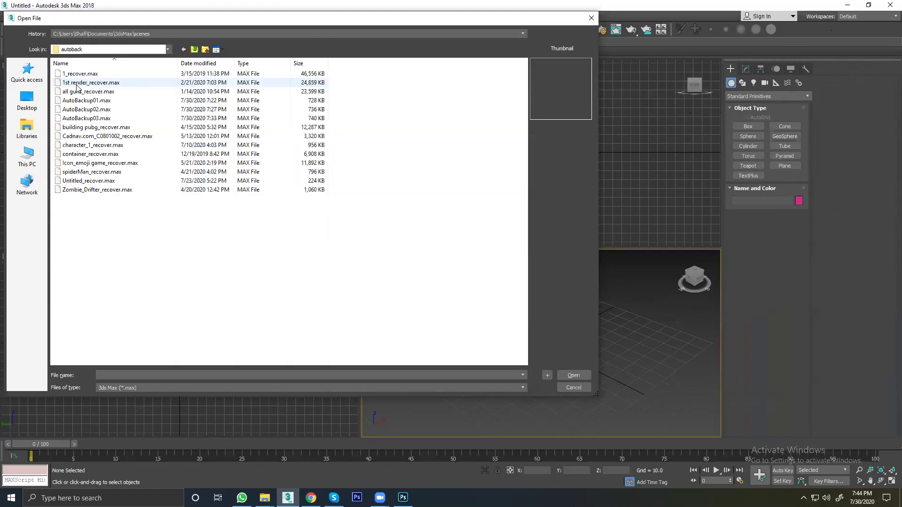
{"action": "left_click", "coordinate": [217, 122]}
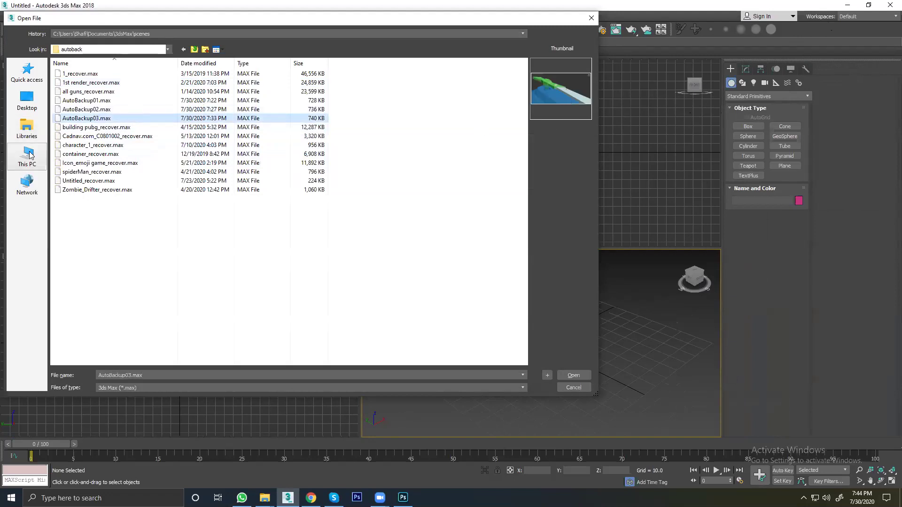
Step: Open halicopter.max from the 3D class folder on Local Disk (E:)
{"action": "left_click", "coordinate": [26, 155]}
{"action": "double_click", "coordinate": [288, 152]}
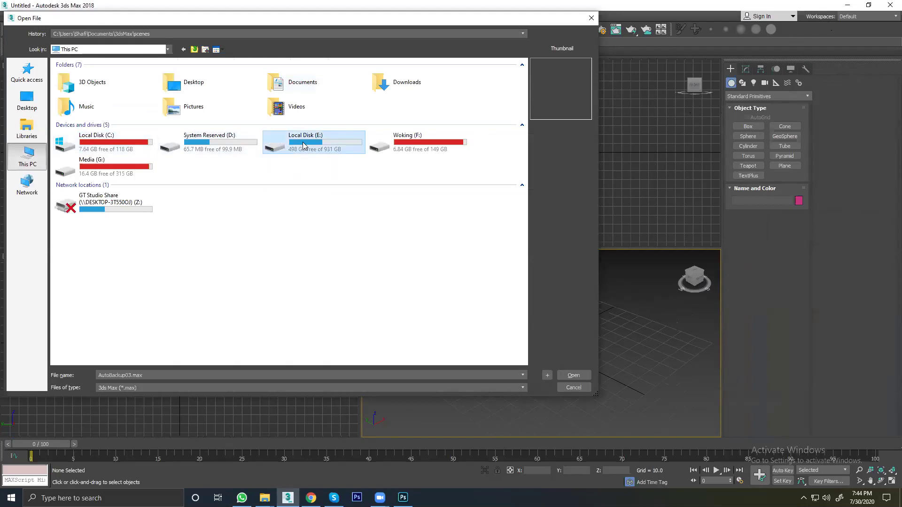
{"action": "double_click", "coordinate": [91, 75]}
{"action": "left_click", "coordinate": [91, 75]}
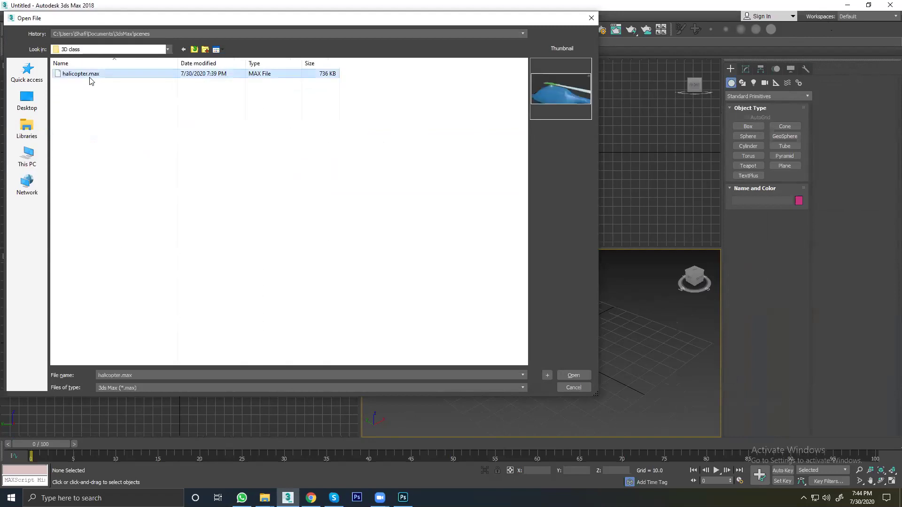
{"action": "left_click", "coordinate": [574, 375]}
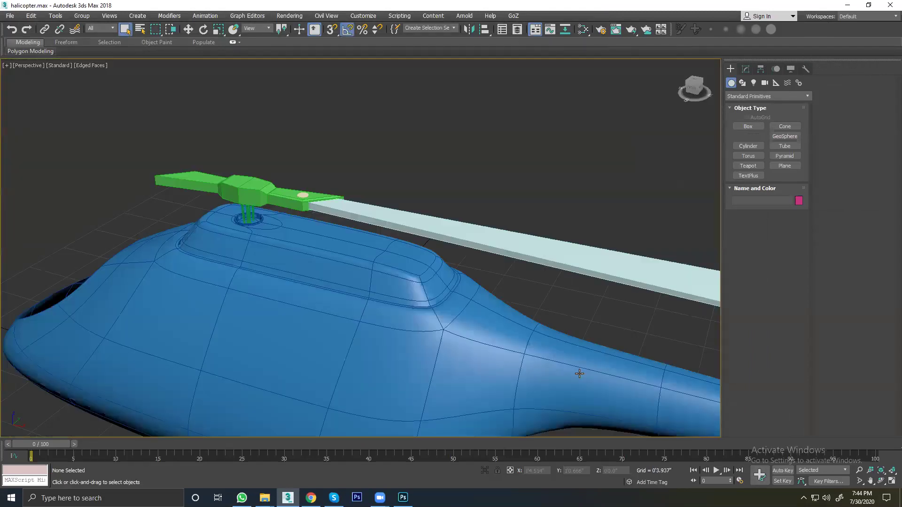
Step: Orbit around the helicopter and check the blue fuselage and green rotor by selecting them
{"action": "scroll", "coordinate": [374, 272], "scroll_direction": "down", "scroll_amount": 10}
{"action": "mouse_move", "coordinate": [397, 277]}
{"action": "middle_mouse_down", "text": "alt"}
{"action": "mouse_move", "coordinate": [499, 286]}
{"action": "mouse_move", "coordinate": [412, 275]}
{"action": "middle_mouse_up", "text": "alt"}
{"action": "scroll", "coordinate": [368, 289], "scroll_direction": "up", "scroll_amount": 2}
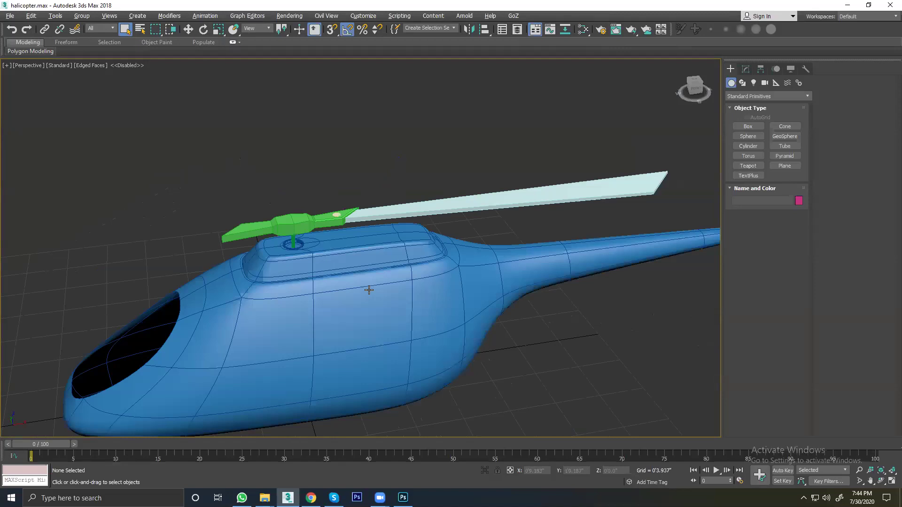
{"action": "left_click", "coordinate": [368, 288]}
{"action": "scroll", "coordinate": [349, 283], "scroll_direction": "up", "scroll_amount": 3}
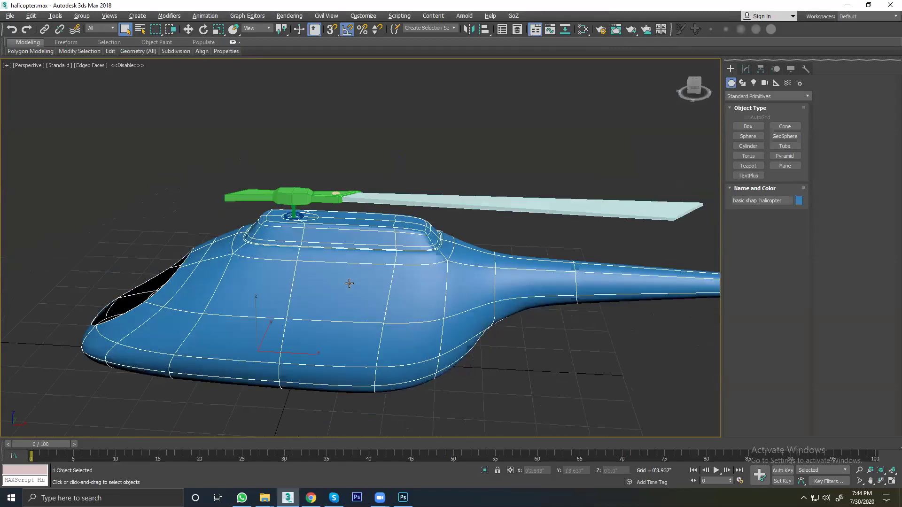
{"action": "left_click", "coordinate": [324, 202]}
{"action": "left_click", "coordinate": [294, 185]}
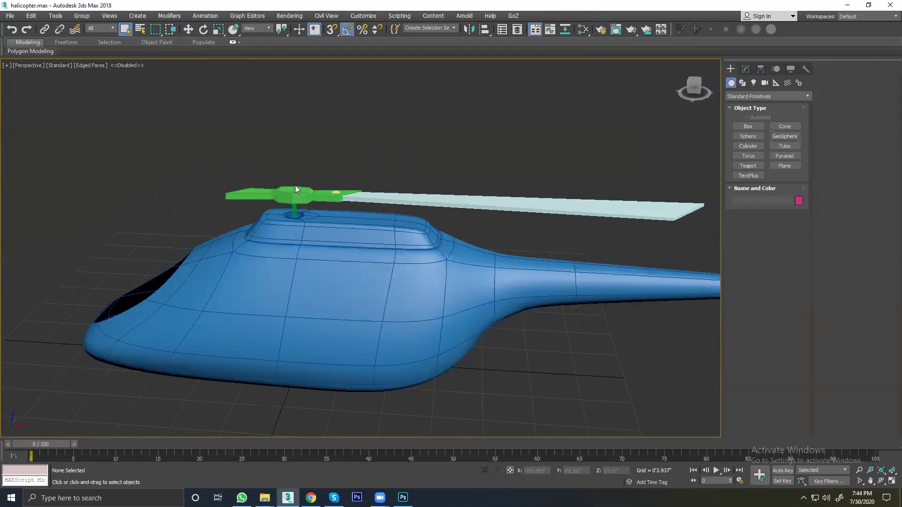
Step: Orbit close to the rotor hub, check the shaft cylinder, then Alt+Tab to the window list
{"action": "scroll", "coordinate": [301, 206], "scroll_direction": "up", "scroll_amount": 5}
{"action": "middle_click_drag", "start_coordinate": [316, 230], "coordinate": [312, 184], "text": "alt"}
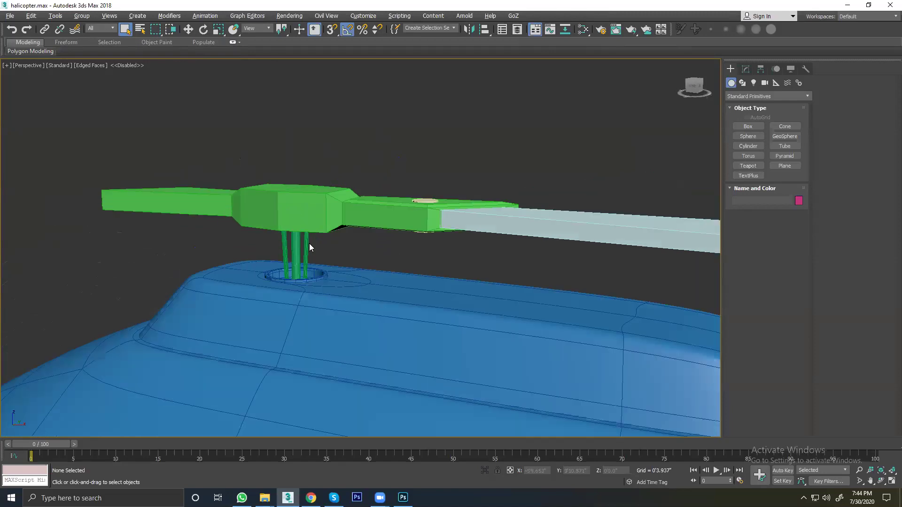
{"action": "left_click", "coordinate": [296, 250]}
{"action": "scroll", "coordinate": [296, 248], "scroll_direction": "up", "scroll_amount": 5}
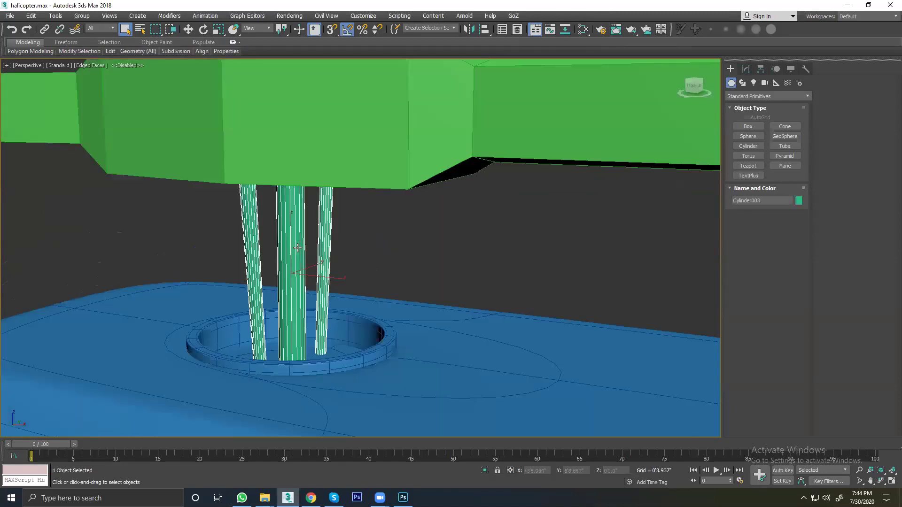
{"action": "left_click", "coordinate": [394, 224]}
{"action": "scroll", "coordinate": [333, 234], "scroll_direction": "down", "scroll_amount": 5}
{"action": "scroll", "coordinate": [323, 233], "scroll_direction": "up", "scroll_amount": 1}
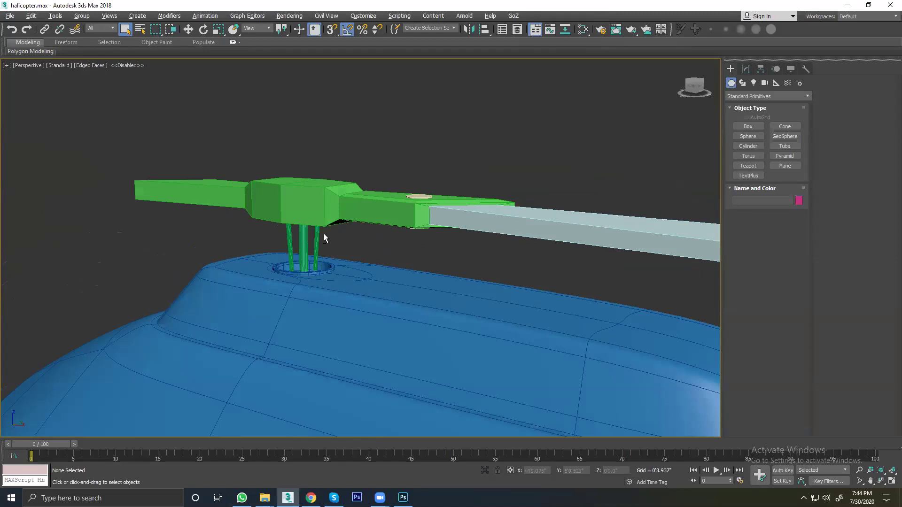
{"action": "key", "text": "alt+Tab"}
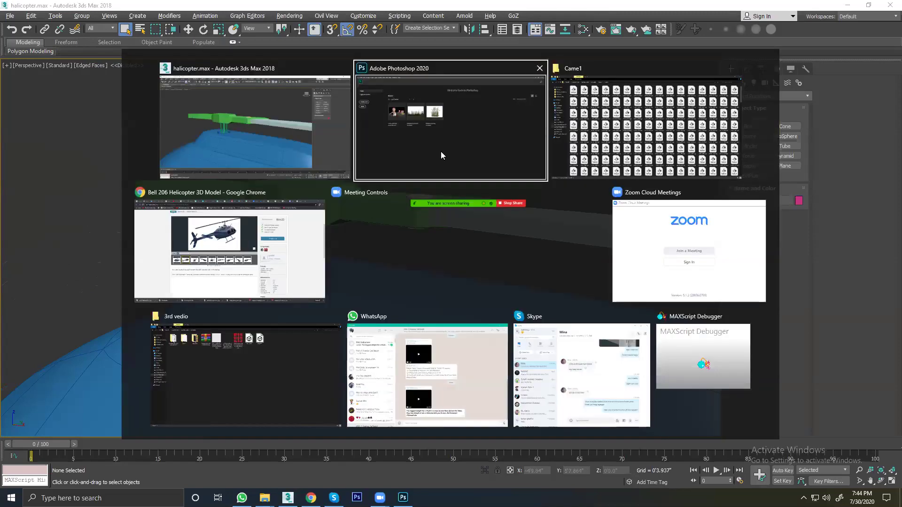
{"action": "left_click", "coordinate": [302, 262]}
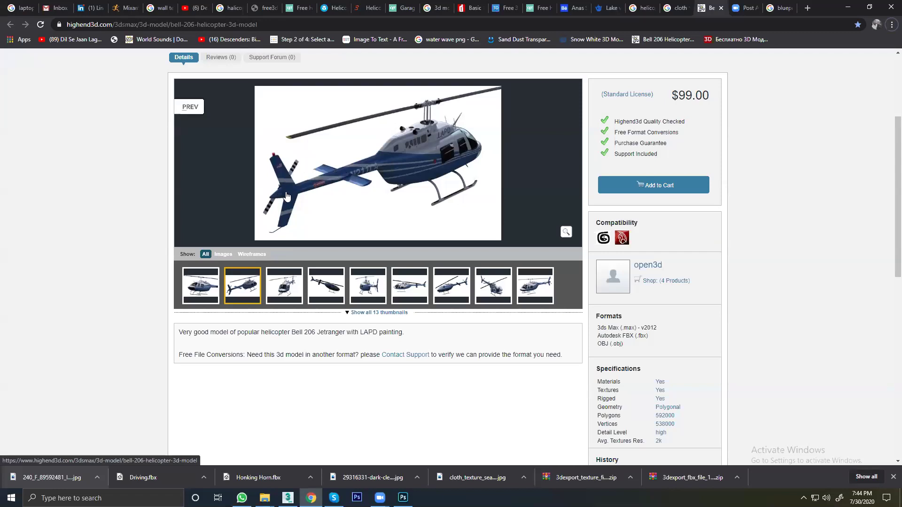
{"action": "key", "text": "alt+Tab"}
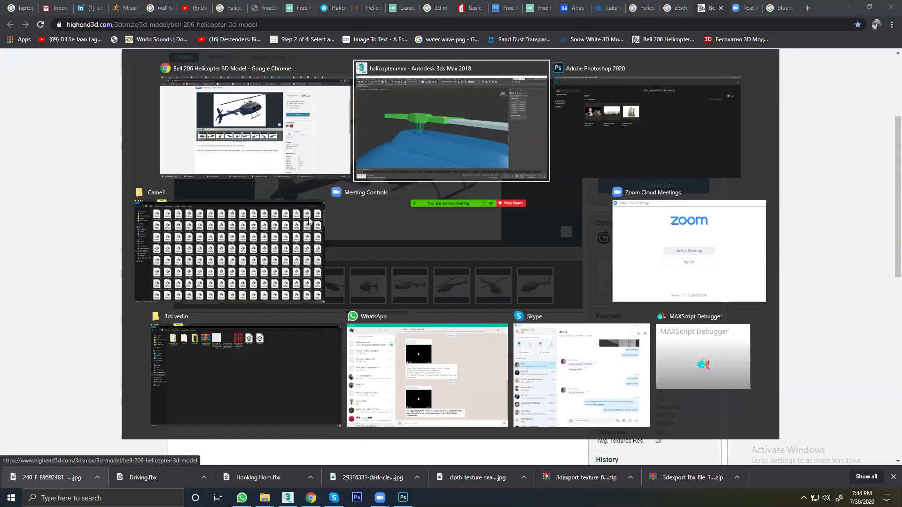
{"action": "scroll", "coordinate": [360, 232], "scroll_direction": "down", "scroll_amount": 10}
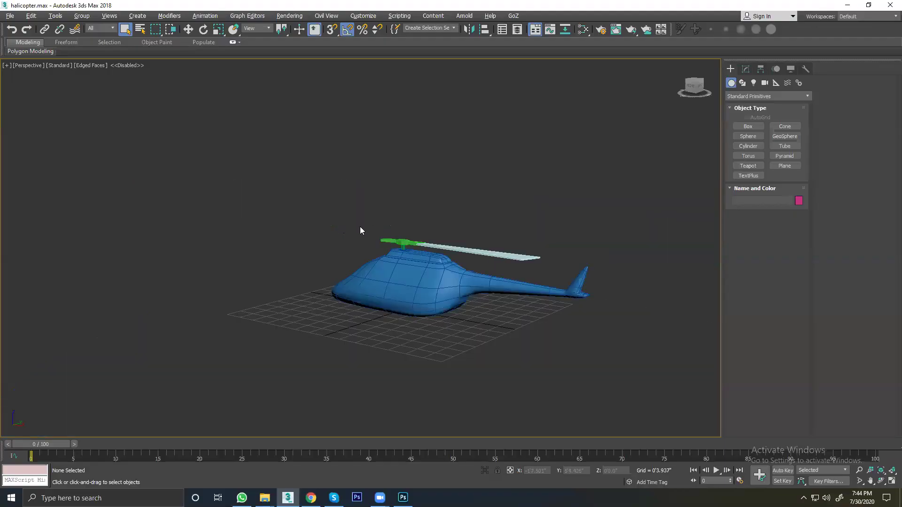
Step: Select the helicopter body and turn off NURMS smoothing to show the faceted mesh
{"action": "scroll", "coordinate": [469, 235], "scroll_direction": "up", "scroll_amount": 6}
{"action": "left_click", "coordinate": [471, 220]}
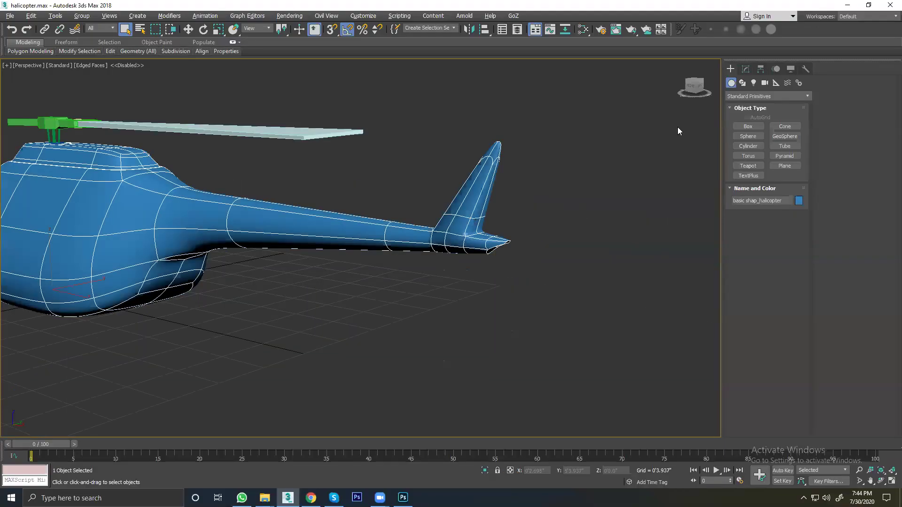
{"action": "left_click", "coordinate": [745, 69]}
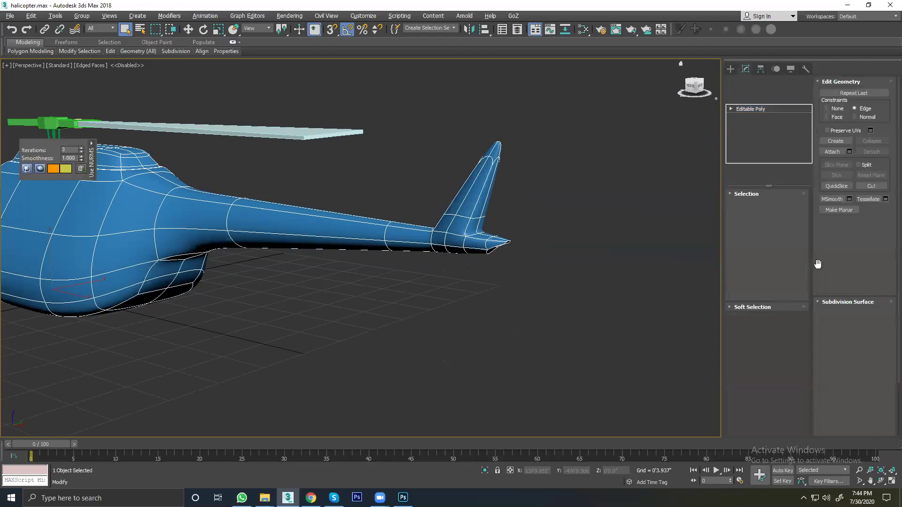
{"action": "left_click", "coordinate": [825, 324]}
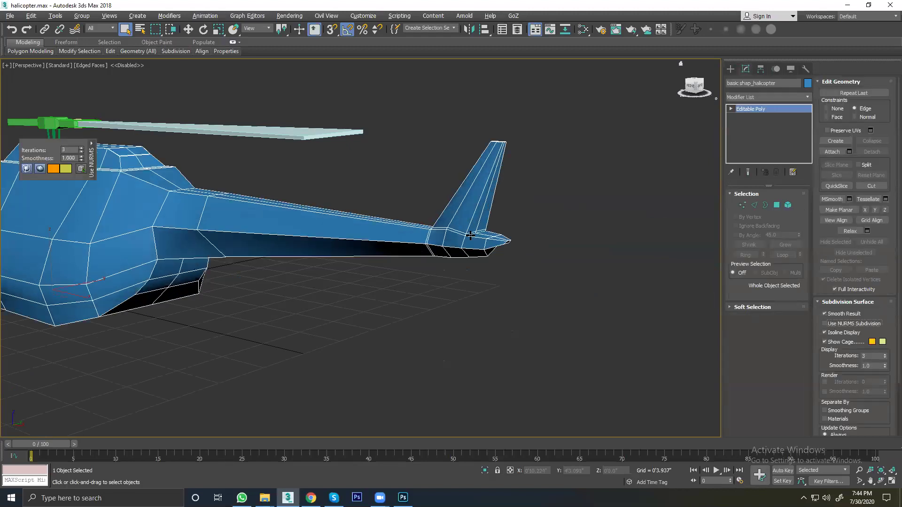
{"action": "scroll", "coordinate": [470, 235], "scroll_direction": "up", "scroll_amount": 3}
{"action": "scroll", "coordinate": [469, 235], "scroll_direction": "down", "scroll_amount": 2}
{"action": "scroll", "coordinate": [461, 197], "scroll_direction": "up", "scroll_amount": 5}
{"action": "scroll", "coordinate": [395, 201], "scroll_direction": "down", "scroll_amount": 1}
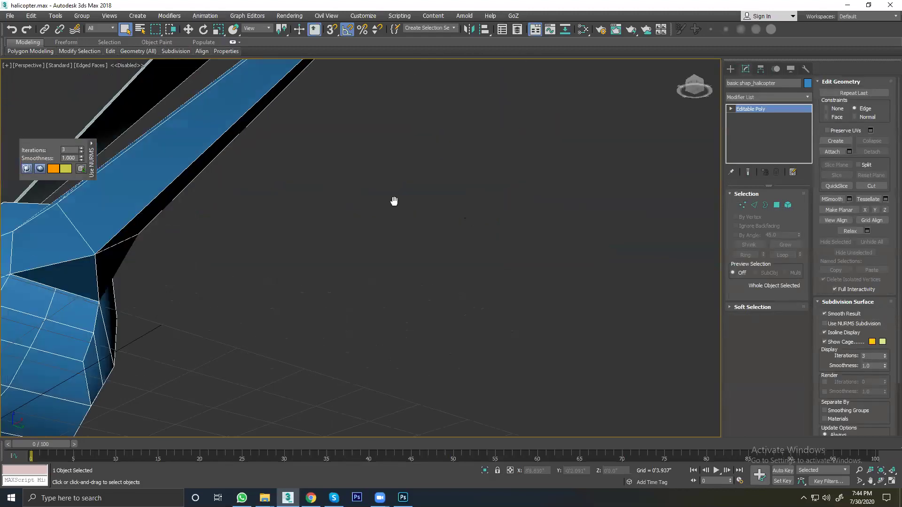
{"action": "scroll", "coordinate": [384, 274], "scroll_direction": "down", "scroll_amount": 3}
{"action": "scroll", "coordinate": [418, 177], "scroll_direction": "up", "scroll_amount": 2}
{"action": "scroll", "coordinate": [393, 150], "scroll_direction": "up", "scroll_amount": 1}
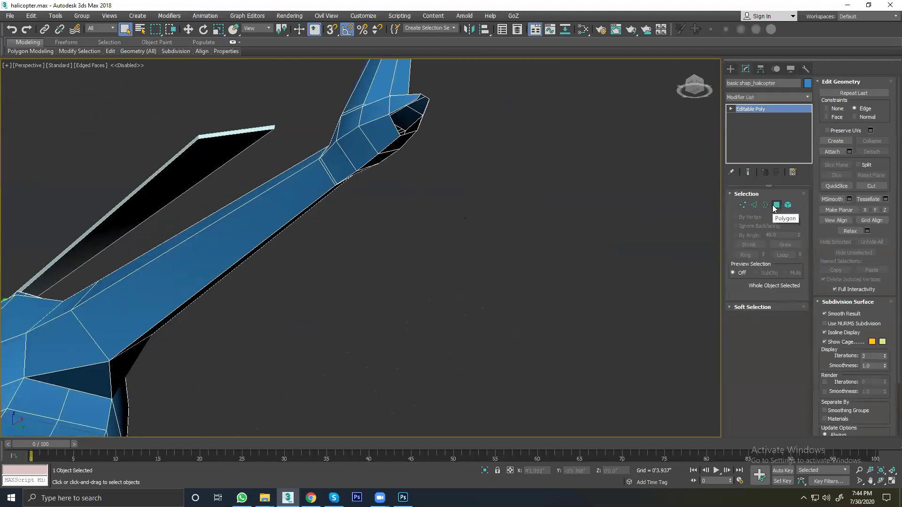
Step: In Edge mode, trial-select edges around the tail end and joint, then clear the selection
{"action": "left_click", "coordinate": [754, 206]}
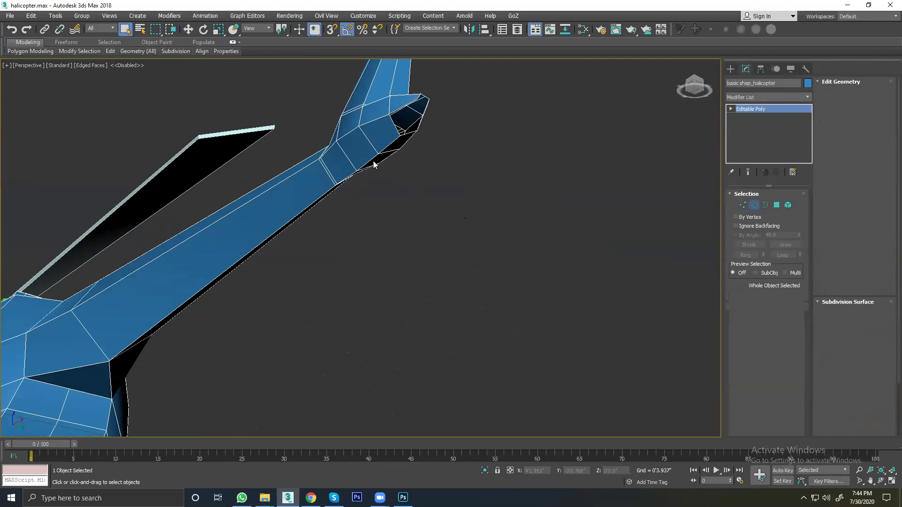
{"action": "left_click", "coordinate": [386, 147]}
{"action": "left_click", "coordinate": [381, 154], "text": "ctrl"}
{"action": "middle_click_drag", "start_coordinate": [387, 168], "coordinate": [429, 192], "text": "alt"}
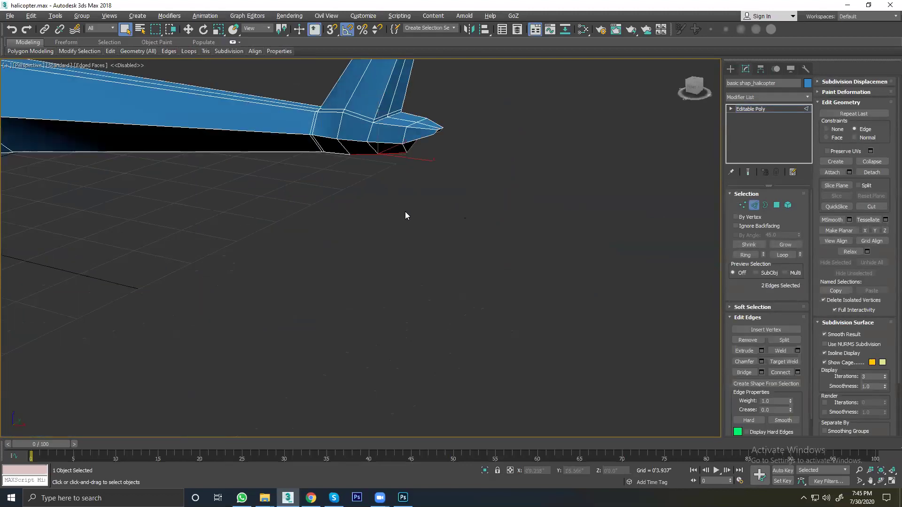
{"action": "left_click", "coordinate": [342, 160]}
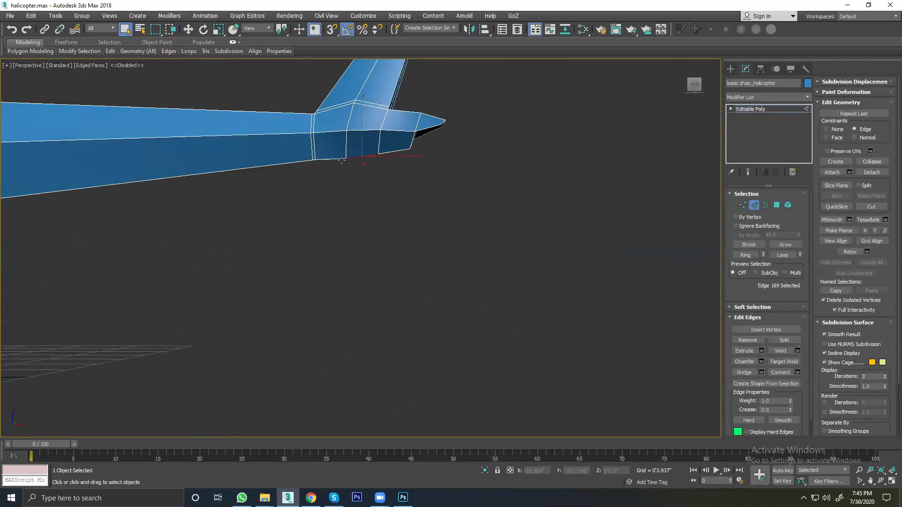
{"action": "left_click", "coordinate": [335, 160], "text": "ctrl"}
{"action": "mouse_move", "coordinate": [335, 160]}
{"action": "middle_mouse_down", "text": "alt"}
{"action": "mouse_move", "coordinate": [195, 176]}
{"action": "mouse_move", "coordinate": [328, 217]}
{"action": "middle_mouse_up", "text": "alt"}
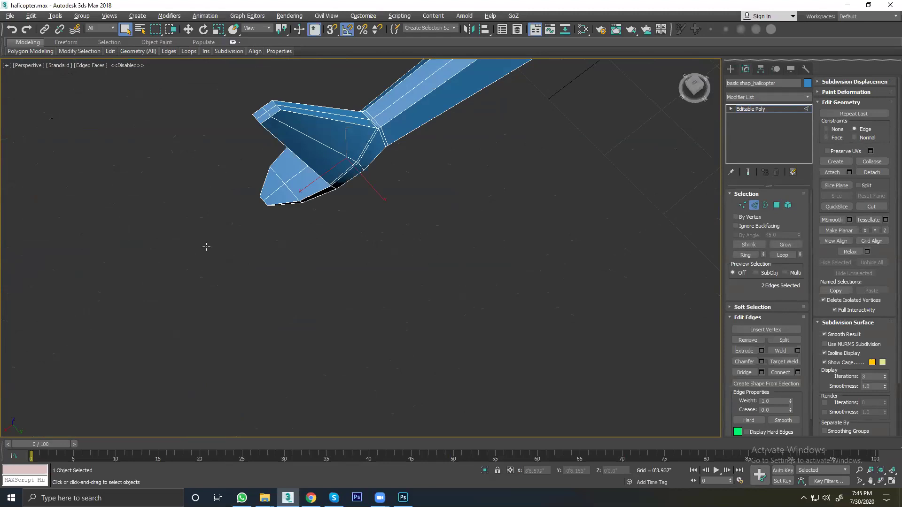
{"action": "mouse_move", "coordinate": [337, 176]}
{"action": "middle_mouse_down", "text": "alt"}
{"action": "mouse_move", "coordinate": [359, 164]}
{"action": "mouse_move", "coordinate": [439, 159]}
{"action": "mouse_move", "coordinate": [408, 134]}
{"action": "middle_mouse_up", "text": "alt"}
{"action": "scroll", "coordinate": [409, 135], "scroll_direction": "up", "scroll_amount": 3}
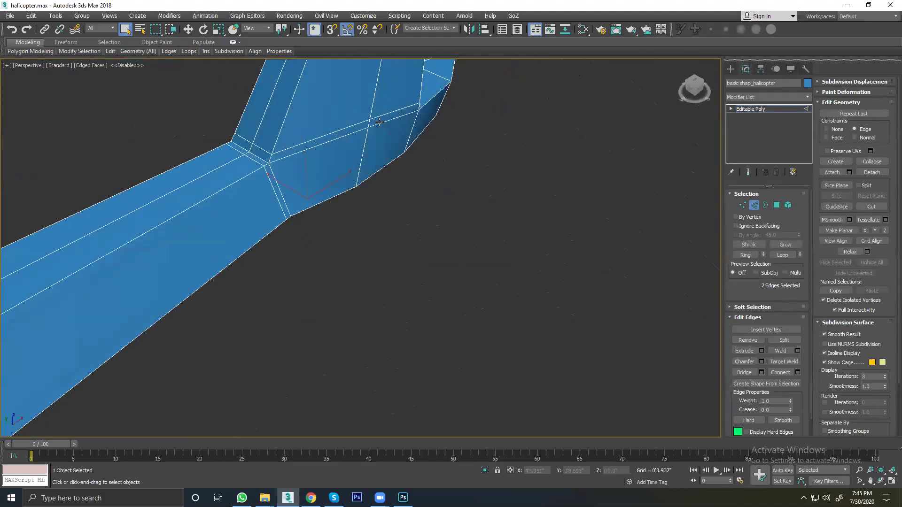
{"action": "scroll", "coordinate": [429, 184], "scroll_direction": "up", "scroll_amount": 2}
{"action": "double_click", "coordinate": [381, 184]}
{"action": "key", "text": "ctrl+d"}
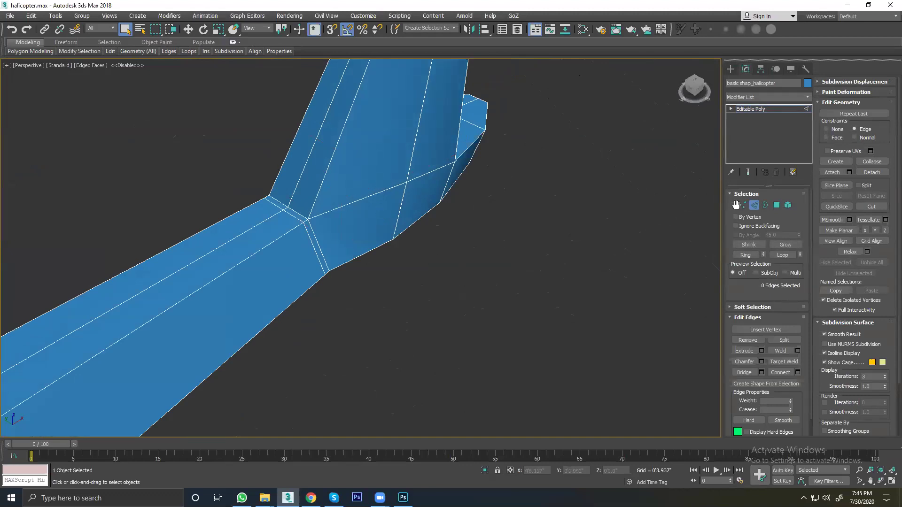
Step: Select the four edges where the fin joins the boom and activate Move
{"action": "left_click", "coordinate": [412, 177]}
{"action": "middle_click_drag", "start_coordinate": [388, 197], "coordinate": [309, 223], "text": "alt"}
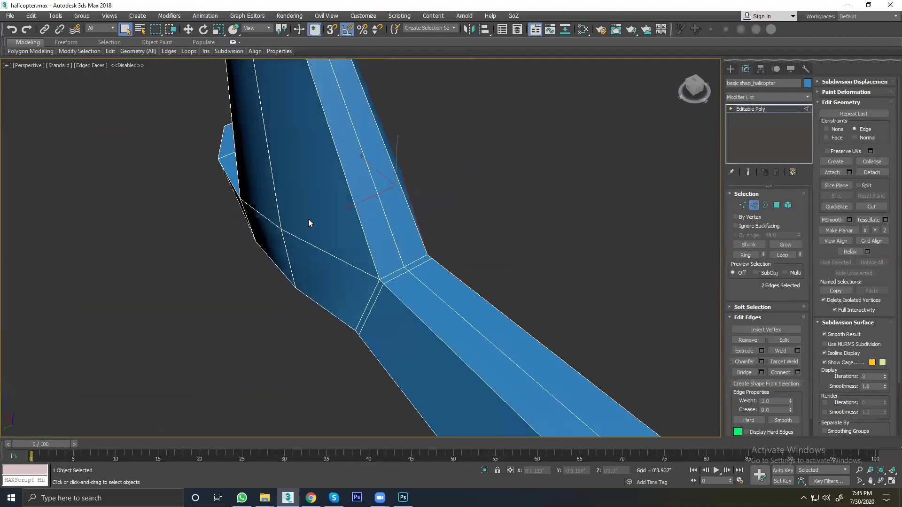
{"action": "left_click", "coordinate": [291, 237], "text": "ctrl"}
{"action": "left_click", "coordinate": [295, 235], "text": "ctrl"}
{"action": "key", "text": "w"}
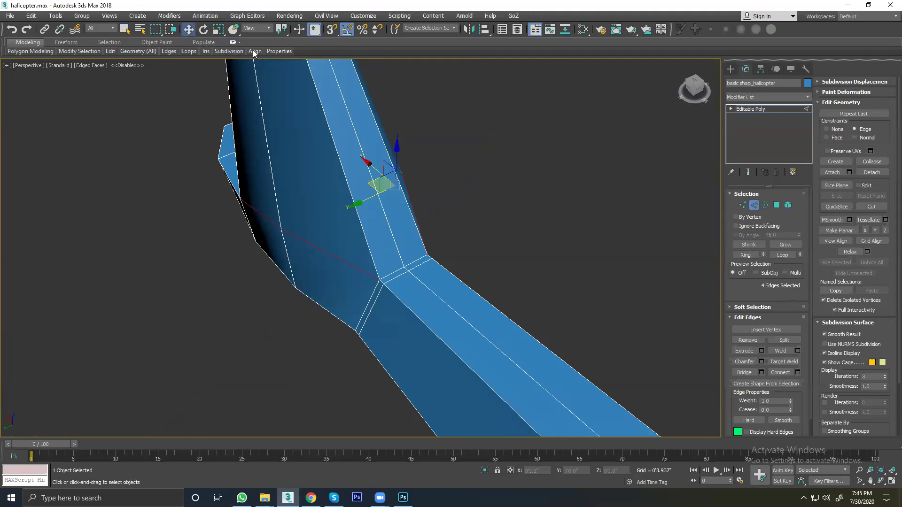
{"action": "left_click", "coordinate": [742, 205]}
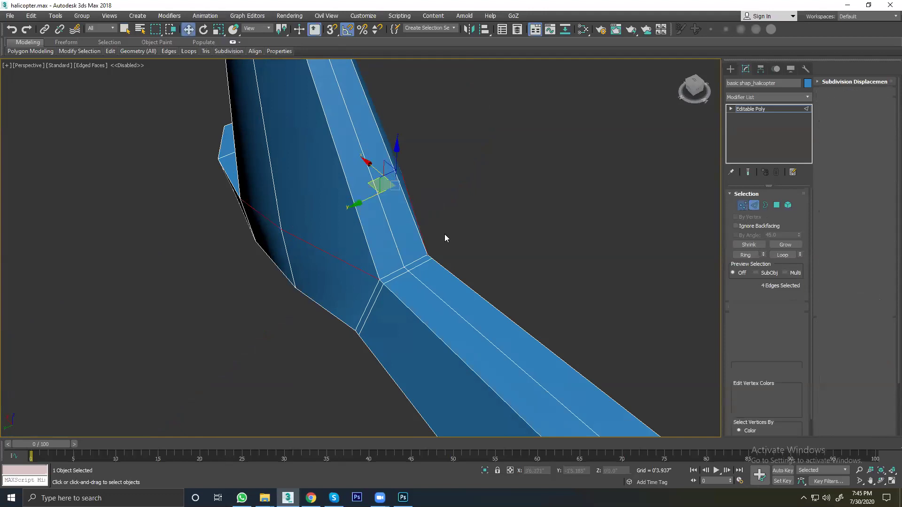
Step: Trim the vertex selection and scale it along Y with Constraints None to squeeze the tail end
{"action": "mouse_move", "coordinate": [439, 236]}
{"action": "middle_mouse_down", "text": "alt"}
{"action": "mouse_move", "coordinate": [280, 235]}
{"action": "mouse_move", "coordinate": [237, 251]}
{"action": "mouse_move", "coordinate": [280, 286]}
{"action": "middle_mouse_up", "text": "alt"}
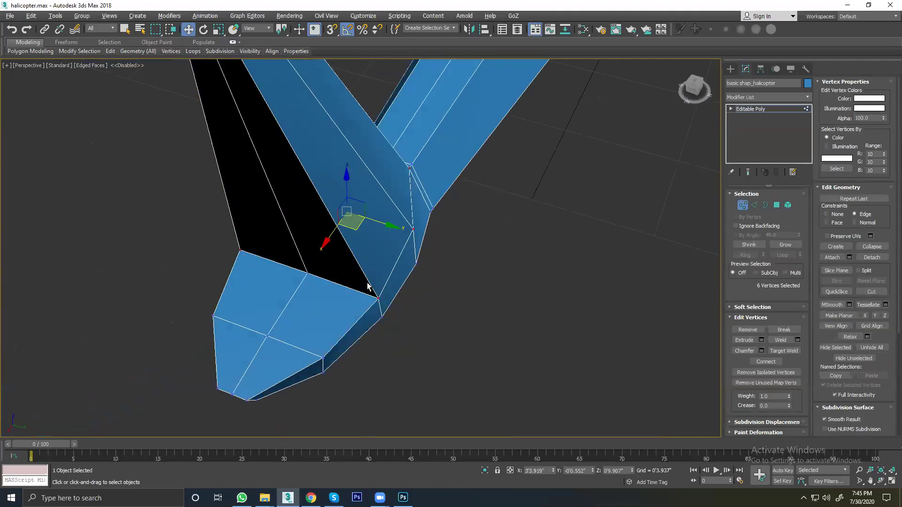
{"action": "middle_click_drag", "start_coordinate": [368, 287], "coordinate": [278, 292], "text": "alt"}
{"action": "left_click_drag", "start_coordinate": [151, 157], "coordinate": [277, 335], "text": "alt"}
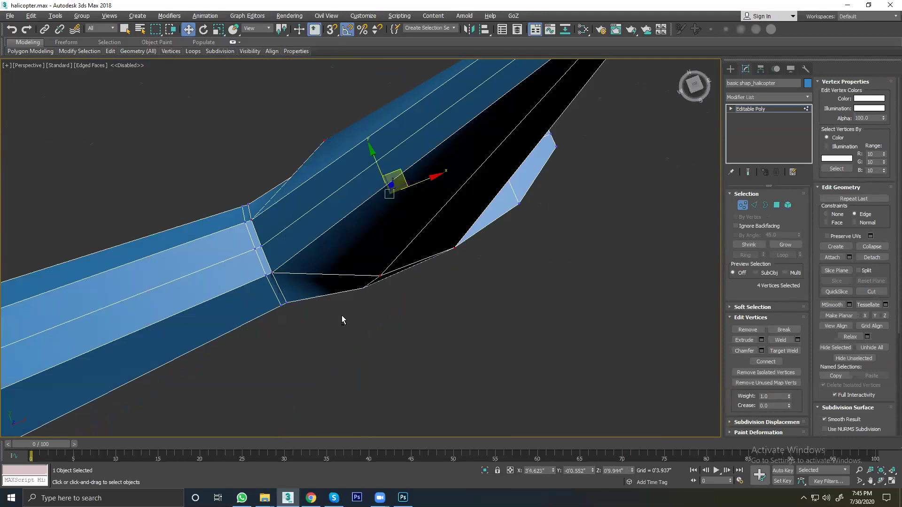
{"action": "middle_click_drag", "start_coordinate": [346, 318], "coordinate": [419, 258], "text": "alt"}
{"action": "middle_click_drag", "start_coordinate": [404, 229], "coordinate": [410, 224], "text": "alt"}
{"action": "left_click", "coordinate": [218, 30]}
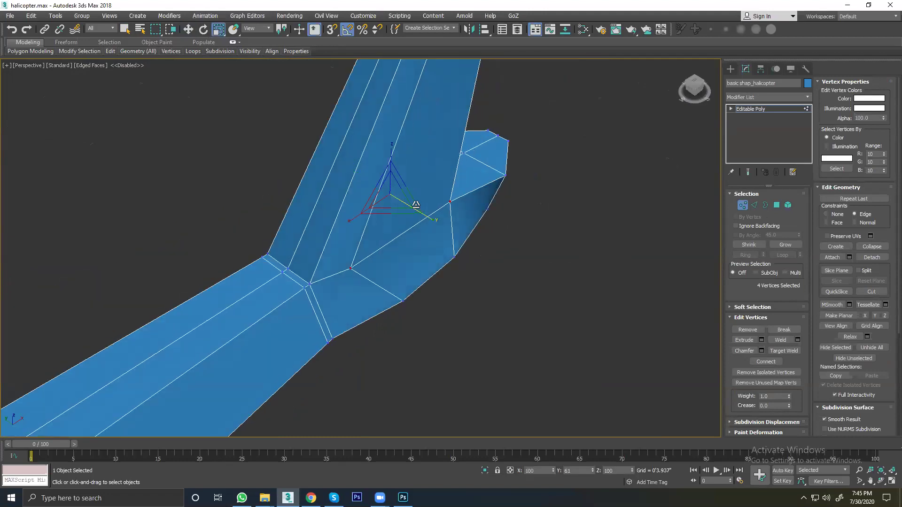
{"action": "left_click", "coordinate": [845, 215]}
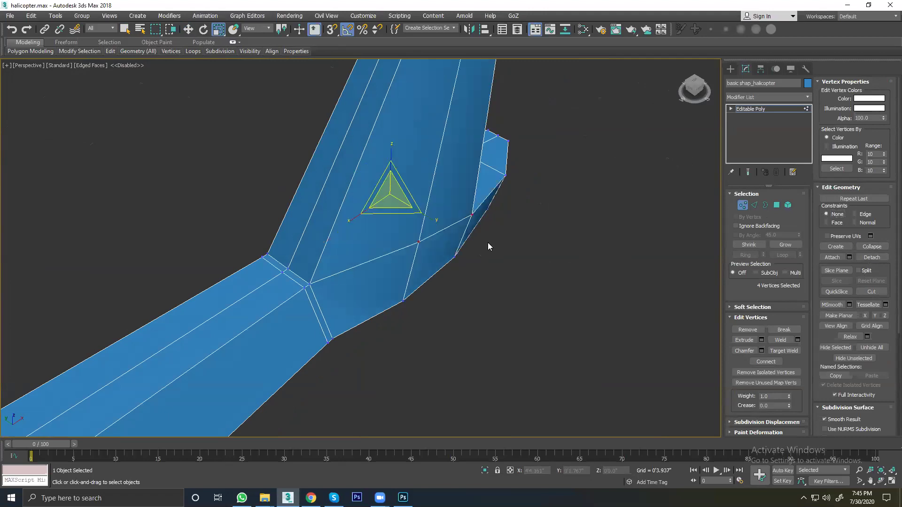
{"action": "left_click_drag", "start_coordinate": [424, 210], "coordinate": [399, 197]}
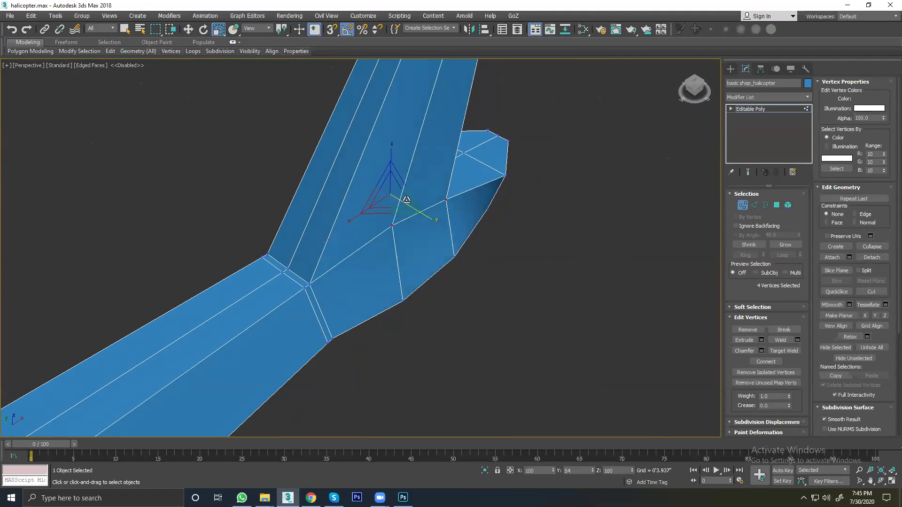
{"action": "mouse_move", "coordinate": [400, 198]}
{"action": "middle_mouse_down", "text": "alt"}
{"action": "mouse_move", "coordinate": [444, 228]}
{"action": "mouse_move", "coordinate": [590, 221]}
{"action": "mouse_move", "coordinate": [395, 221]}
{"action": "middle_mouse_up", "text": "alt"}
{"action": "left_click_drag", "start_coordinate": [431, 216], "coordinate": [427, 216]}
{"action": "mouse_move", "coordinate": [427, 216]}
{"action": "middle_mouse_down", "text": "alt"}
{"action": "mouse_move", "coordinate": [447, 251]}
{"action": "mouse_move", "coordinate": [459, 220]}
{"action": "mouse_move", "coordinate": [323, 247]}
{"action": "mouse_move", "coordinate": [345, 258]}
{"action": "mouse_move", "coordinate": [419, 260]}
{"action": "middle_mouse_up", "text": "alt"}
Step: Select the tail-end vertices on both sides and scale them inward to narrow the section
{"action": "left_click_drag", "start_coordinate": [453, 168], "coordinate": [406, 245]}
{"action": "left_click_drag", "start_coordinate": [310, 152], "coordinate": [353, 247], "text": "ctrl"}
{"action": "key", "text": "r"}
{"action": "left_click_drag", "start_coordinate": [433, 208], "coordinate": [419, 207]}
{"action": "mouse_move", "coordinate": [371, 262]}
{"action": "middle_mouse_down", "text": "alt"}
{"action": "mouse_move", "coordinate": [469, 197]}
{"action": "mouse_move", "coordinate": [481, 147]}
{"action": "mouse_move", "coordinate": [454, 182]}
{"action": "middle_mouse_up", "text": "alt"}
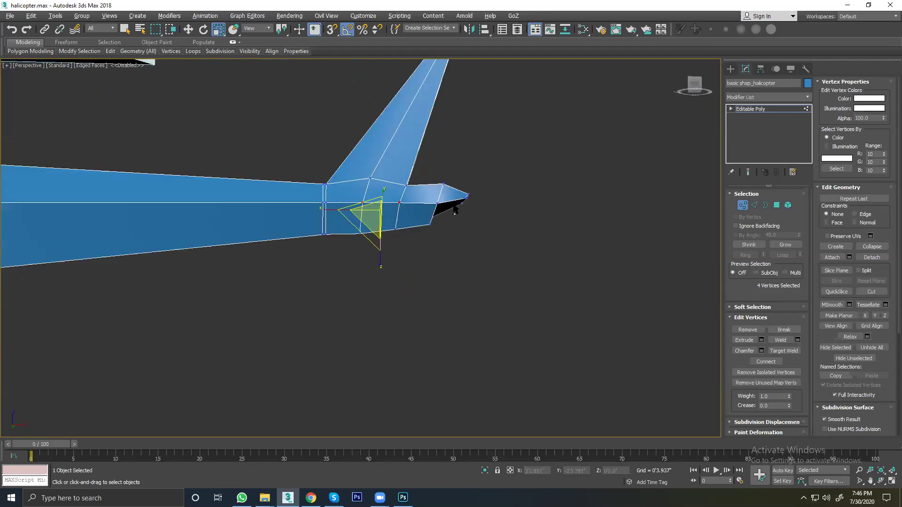
{"action": "scroll", "coordinate": [459, 201], "scroll_direction": "up", "scroll_amount": 2}
{"action": "scroll", "coordinate": [459, 201], "scroll_direction": "up", "scroll_amount": 3}
Step: Pick two vertices at the tail tip while orbiting around the tail end
{"action": "left_click", "coordinate": [431, 196]}
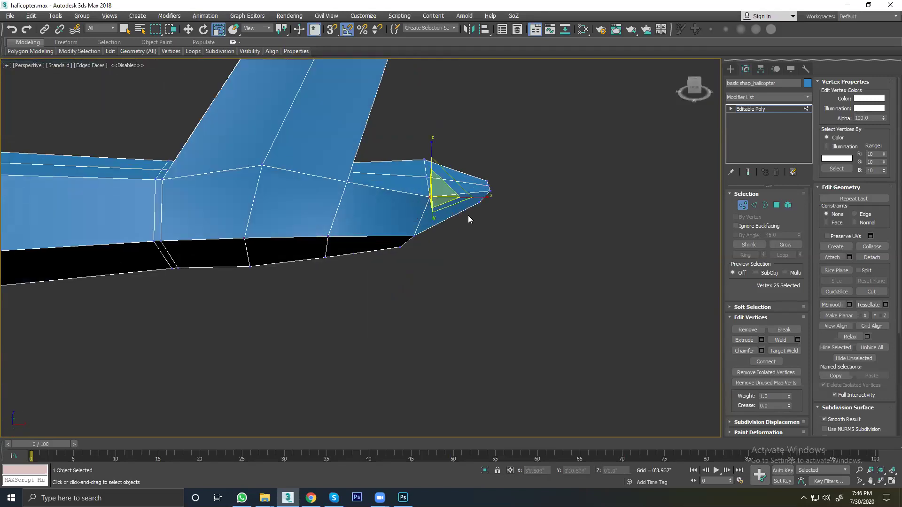
{"action": "middle_click_drag", "start_coordinate": [467, 218], "coordinate": [409, 216], "text": "alt"}
{"action": "middle_click_drag", "start_coordinate": [520, 193], "coordinate": [521, 178], "text": "alt"}
{"action": "left_click", "coordinate": [521, 177], "text": "ctrl"}
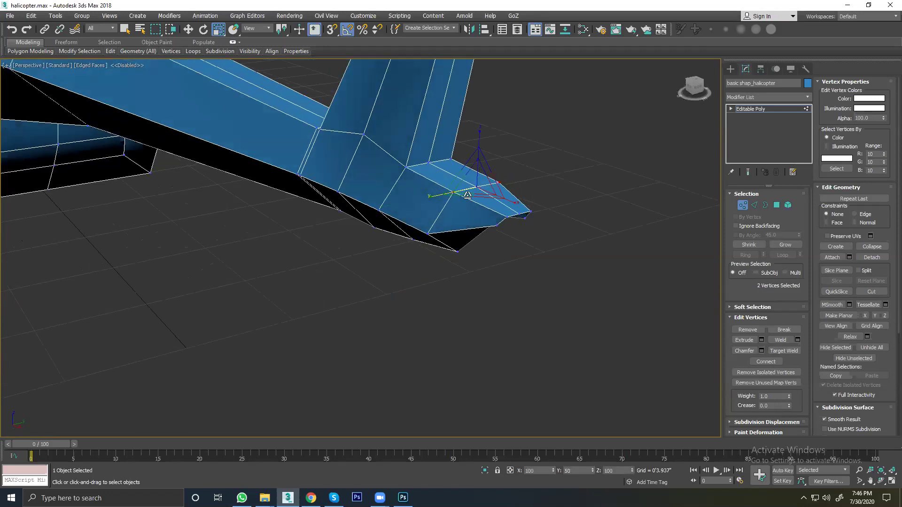
{"action": "middle_click_drag", "start_coordinate": [465, 192], "coordinate": [375, 233], "text": "alt"}
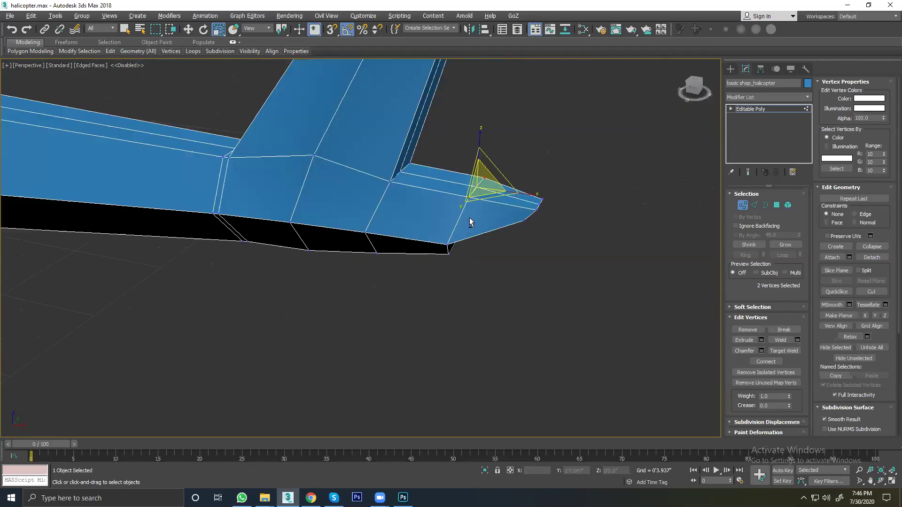
{"action": "scroll", "coordinate": [375, 196], "scroll_direction": "up", "scroll_amount": 3}
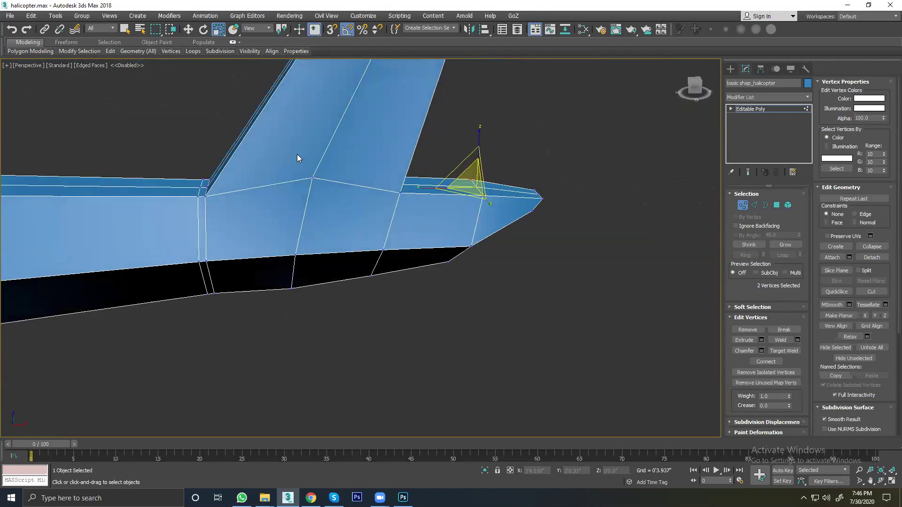
Step: In wireframe, select the fin-base vertices and slide them down with Edge constraint on
{"action": "key", "text": "F3"}
{"action": "left_click_drag", "start_coordinate": [300, 162], "coordinate": [327, 197]}
{"action": "key", "text": "F3"}
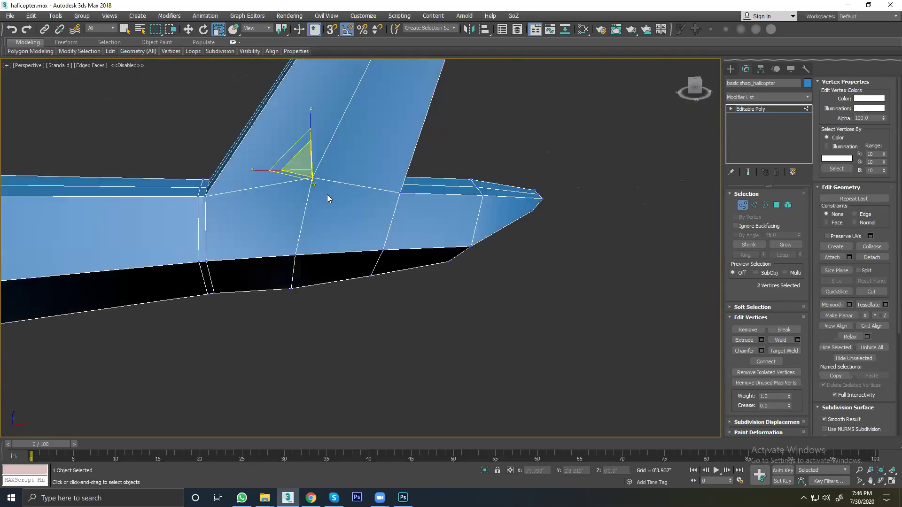
{"action": "right_click", "coordinate": [327, 193]}
{"action": "left_click", "coordinate": [328, 198]}
{"action": "mouse_move", "coordinate": [325, 199]}
{"action": "middle_mouse_down", "text": "alt"}
{"action": "mouse_move", "coordinate": [382, 199]}
{"action": "mouse_move", "coordinate": [329, 155]}
{"action": "middle_mouse_up", "text": "alt"}
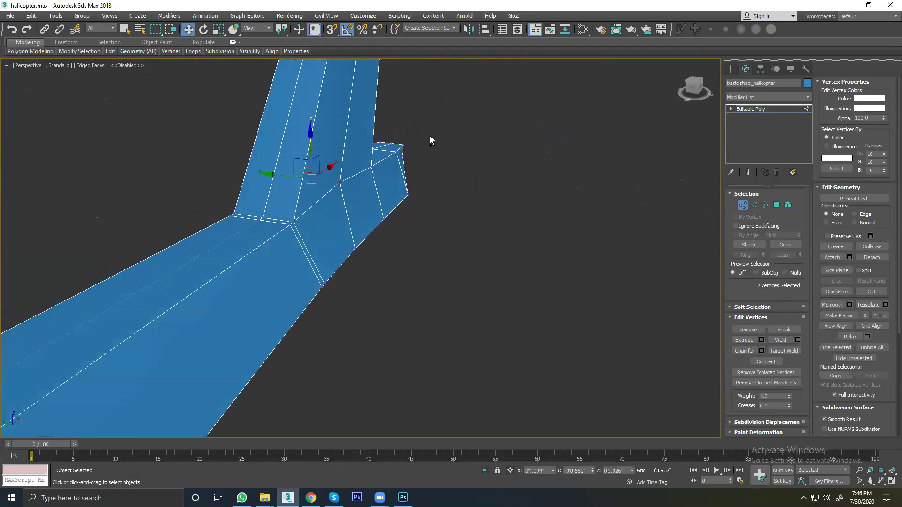
{"action": "left_click", "coordinate": [856, 214]}
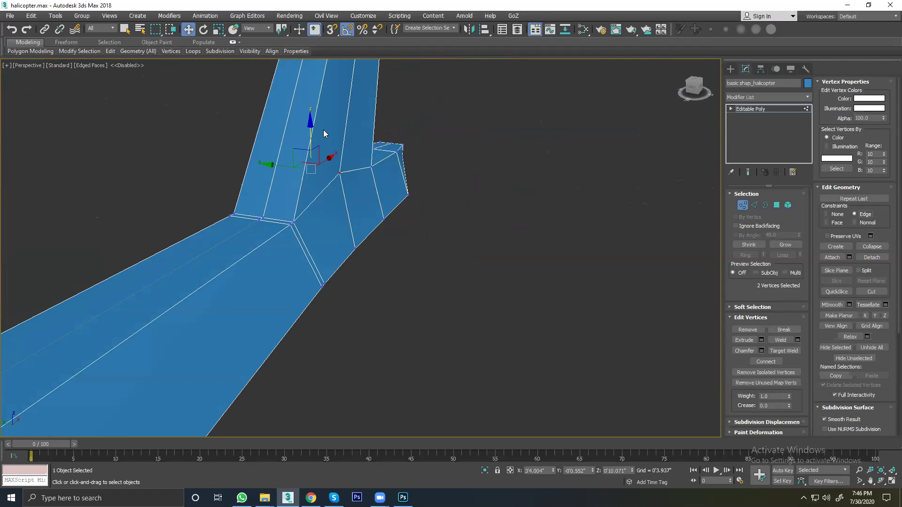
{"action": "left_click_drag", "start_coordinate": [309, 128], "coordinate": [332, 225]}
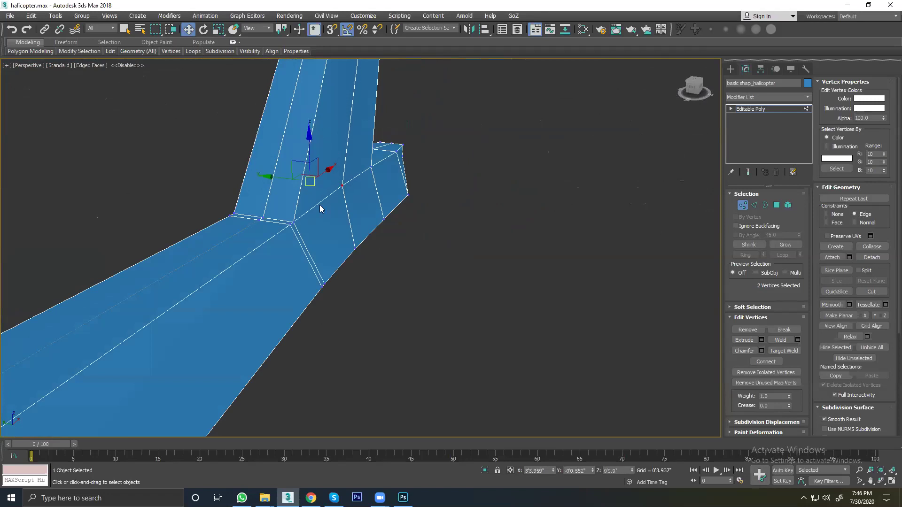
{"action": "mouse_move", "coordinate": [333, 226]}
{"action": "middle_mouse_down", "text": "alt"}
{"action": "mouse_move", "coordinate": [380, 225]}
{"action": "mouse_move", "coordinate": [283, 215]}
{"action": "mouse_move", "coordinate": [301, 230]}
{"action": "middle_mouse_up", "text": "alt"}
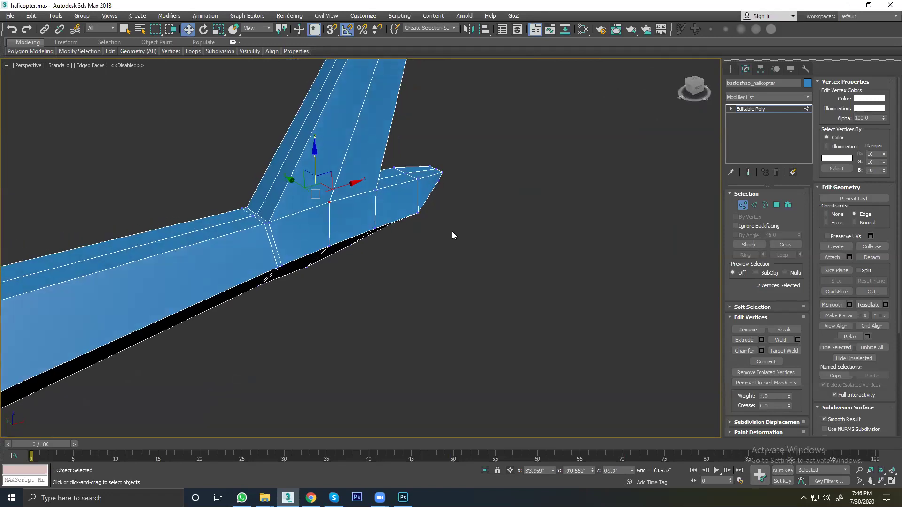
{"action": "mouse_move", "coordinate": [431, 235]}
{"action": "middle_mouse_down", "text": "alt"}
{"action": "mouse_move", "coordinate": [378, 230]}
{"action": "mouse_move", "coordinate": [437, 233]}
{"action": "middle_mouse_up", "text": "alt"}
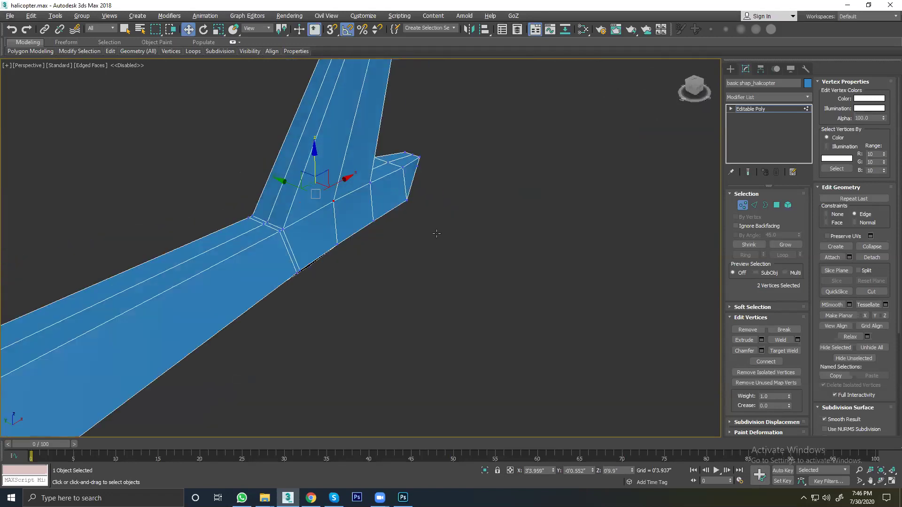
{"action": "left_click", "coordinate": [754, 205]}
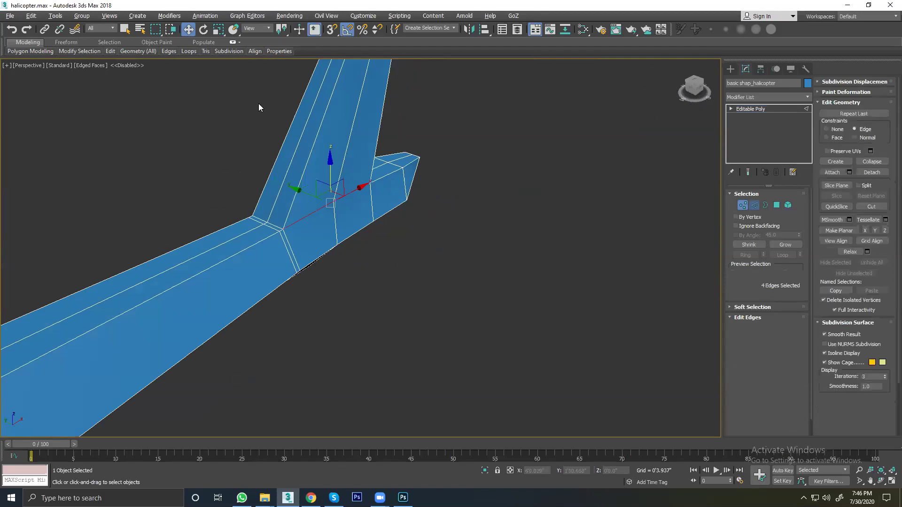
Step: Connect the fin's edge ring into a new loop and slide it near the fin base
{"action": "left_click_drag", "start_coordinate": [259, 83], "coordinate": [395, 136]}
{"action": "mouse_move", "coordinate": [272, 130]}
{"action": "middle_mouse_down", "text": "alt"}
{"action": "mouse_move", "coordinate": [282, 141]}
{"action": "mouse_move", "coordinate": [450, 148]}
{"action": "middle_mouse_up", "text": "alt"}
{"action": "left_click", "coordinate": [791, 373]}
{"action": "middle_click_drag", "start_coordinate": [498, 207], "coordinate": [388, 237], "text": "alt"}
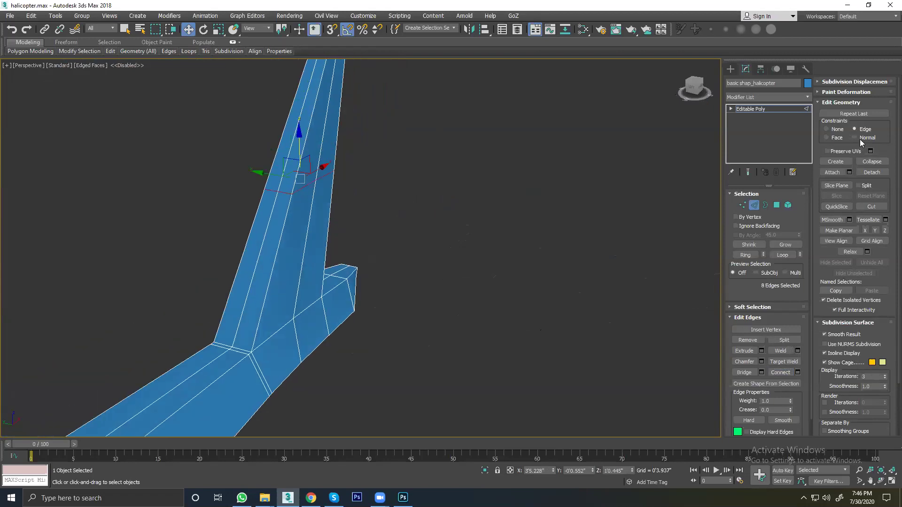
{"action": "left_click_drag", "start_coordinate": [299, 137], "coordinate": [276, 239]}
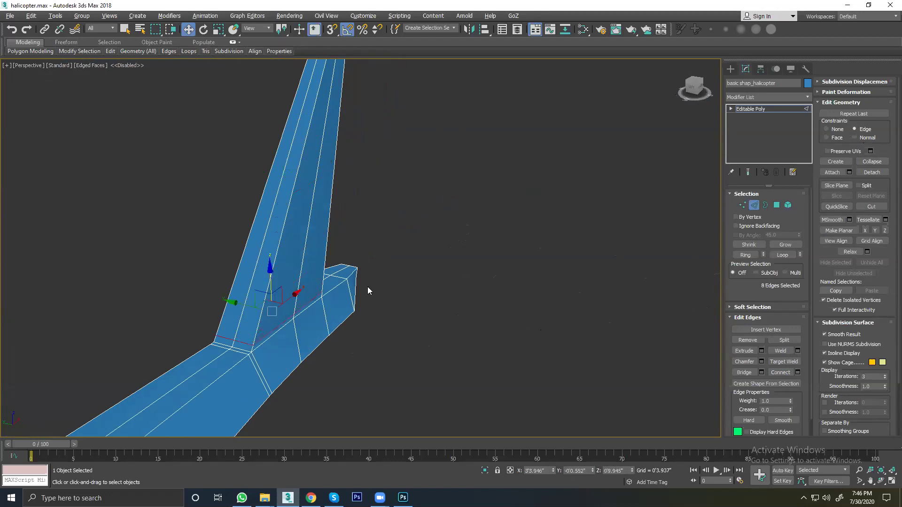
{"action": "middle_click_drag", "start_coordinate": [368, 287], "coordinate": [357, 282], "text": "alt"}
{"action": "left_click_drag", "start_coordinate": [285, 298], "coordinate": [288, 291]}
Step: Chamfer the new loop with amount 0'0.022" and clear the selection
{"action": "left_click", "coordinate": [761, 362]}
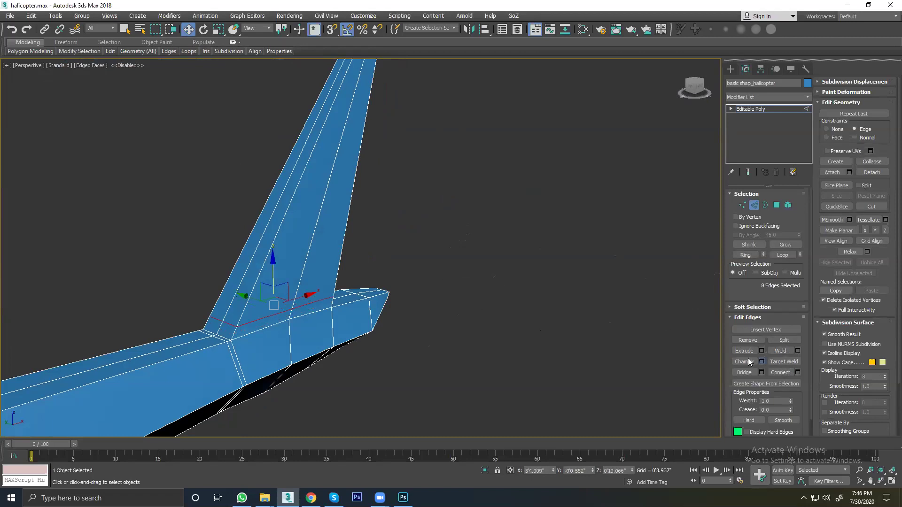
{"action": "right_click", "coordinate": [367, 267]}
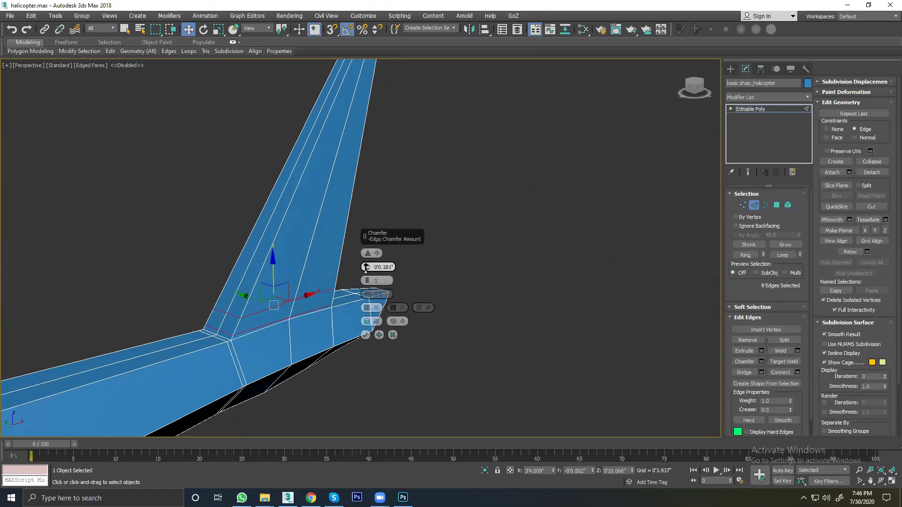
{"action": "left_click_drag", "start_coordinate": [368, 267], "coordinate": [368, 267]}
{"action": "left_click_drag", "start_coordinate": [367, 262], "coordinate": [368, 257]}
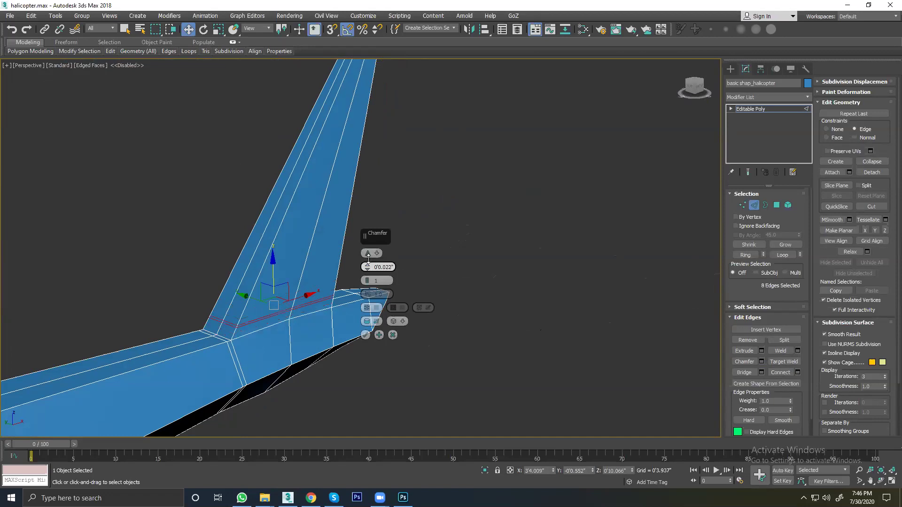
{"action": "left_click", "coordinate": [365, 335]}
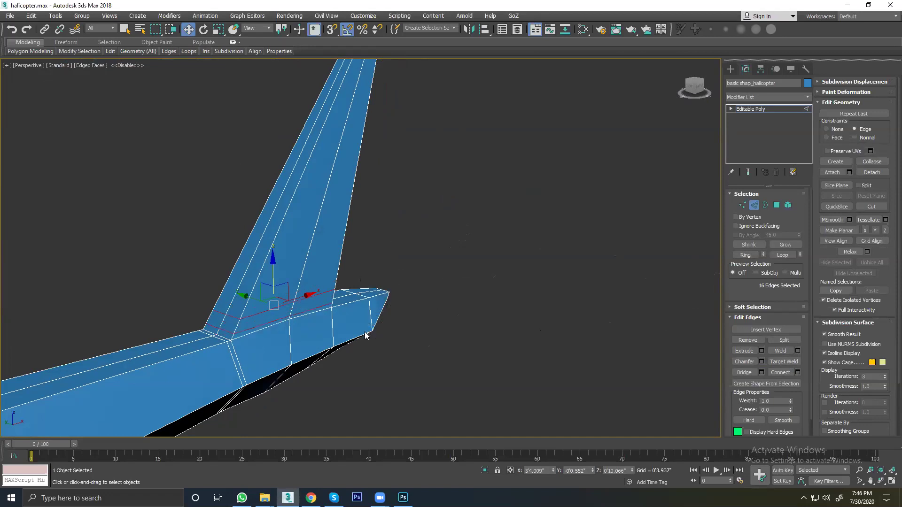
{"action": "left_click", "coordinate": [342, 305]}
Step: Loop-select the fin base, scale it narrower and lower it along Z
{"action": "double_click", "coordinate": [272, 308]}
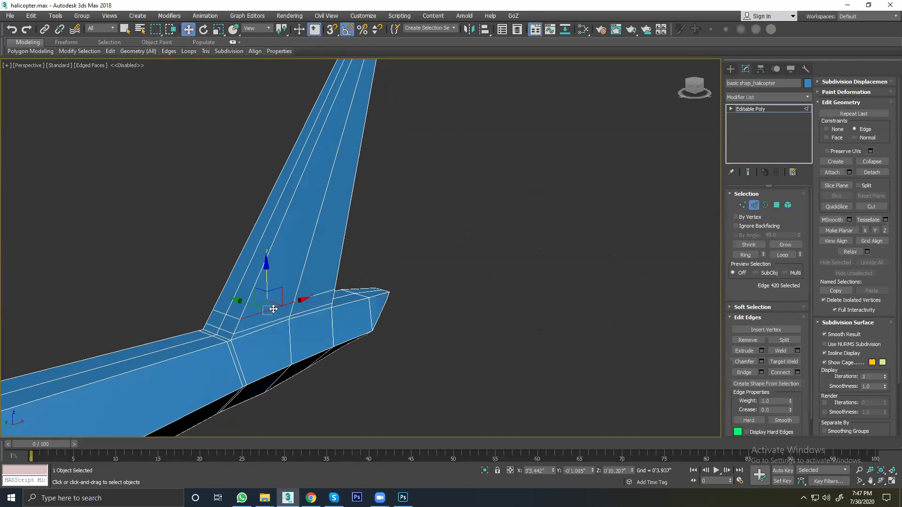
{"action": "middle_click_drag", "start_coordinate": [273, 308], "coordinate": [408, 300], "text": "alt"}
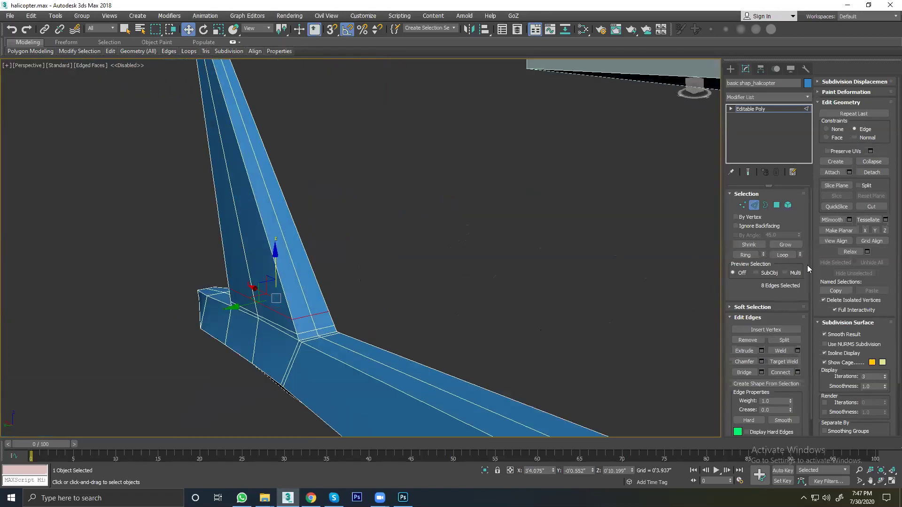
{"action": "left_click", "coordinate": [219, 29]}
{"action": "left_click_drag", "start_coordinate": [274, 297], "coordinate": [279, 323]}
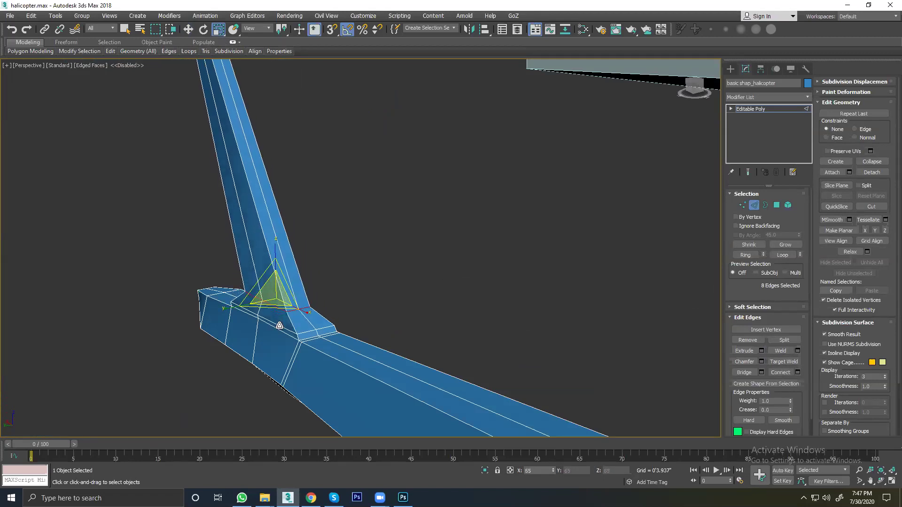
{"action": "middle_click_drag", "start_coordinate": [312, 327], "coordinate": [330, 302], "text": "alt"}
{"action": "right_click", "coordinate": [323, 300]}
{"action": "left_click", "coordinate": [331, 308]}
{"action": "left_click_drag", "start_coordinate": [276, 267], "coordinate": [279, 274]}
{"action": "middle_click_drag", "start_coordinate": [329, 351], "coordinate": [185, 365], "text": "alt"}
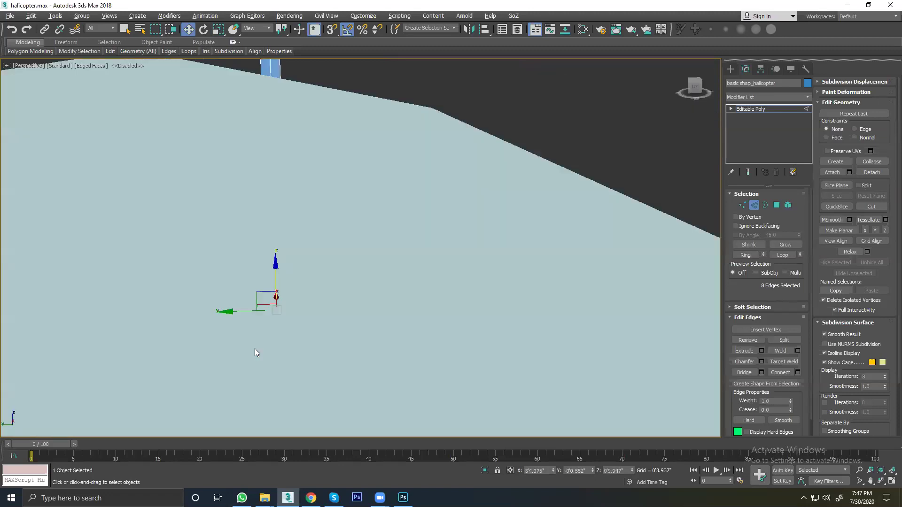
Step: Slide two fin-base edges left along the boom
{"action": "scroll", "coordinate": [231, 317], "scroll_direction": "up", "scroll_amount": 2}
{"action": "scroll", "coordinate": [249, 322], "scroll_direction": "up", "scroll_amount": 2}
{"action": "left_click", "coordinate": [248, 321]}
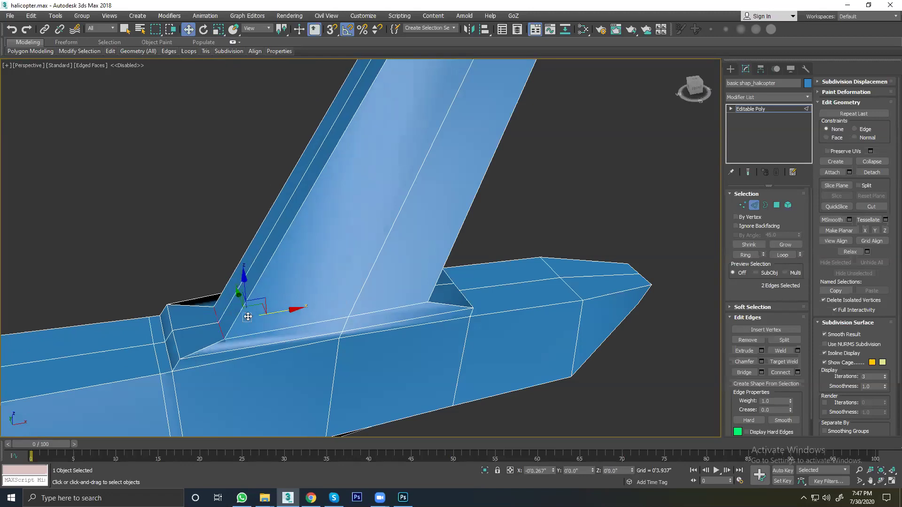
{"action": "left_click_drag", "start_coordinate": [252, 312], "coordinate": [215, 324]}
{"action": "scroll", "coordinate": [214, 320], "scroll_direction": "down", "scroll_amount": 3}
{"action": "scroll", "coordinate": [213, 310], "scroll_direction": "down", "scroll_amount": 3}
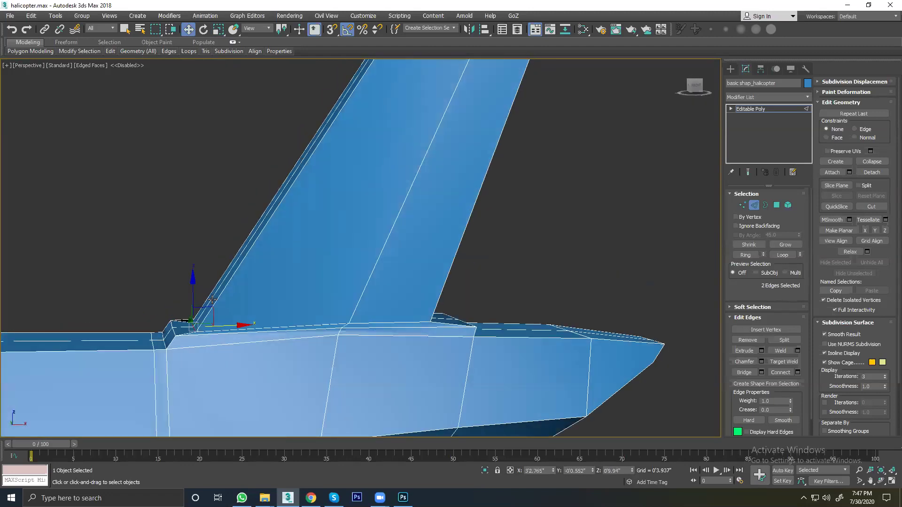
Step: In Front view, shift the fin's base edge left and select the vertices at its lower corner
{"action": "key", "text": "f"}
{"action": "middle_click_drag", "start_coordinate": [616, 197], "coordinate": [443, 239]}
{"action": "scroll", "coordinate": [376, 242], "scroll_direction": "up", "scroll_amount": 3}
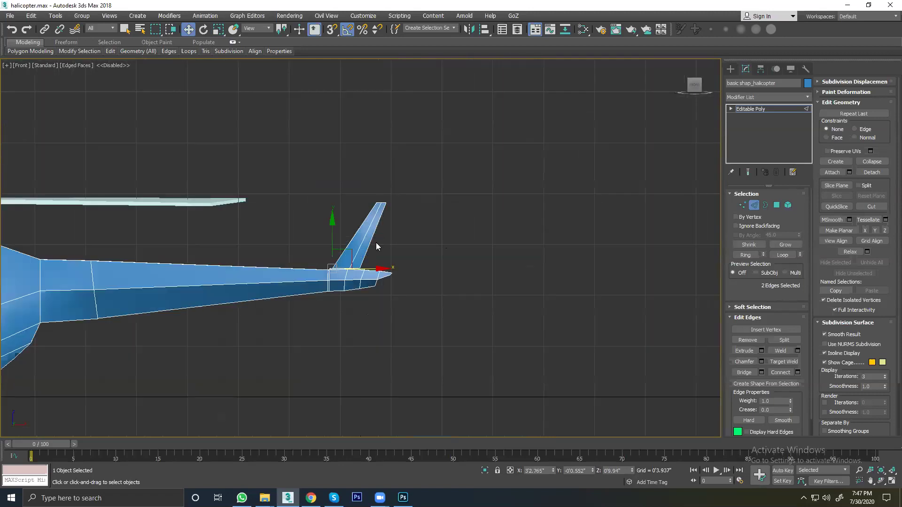
{"action": "scroll", "coordinate": [282, 289], "scroll_direction": "up", "scroll_amount": 4}
{"action": "scroll", "coordinate": [203, 229], "scroll_direction": "up", "scroll_amount": 2}
{"action": "left_click_drag", "start_coordinate": [181, 213], "coordinate": [139, 200]}
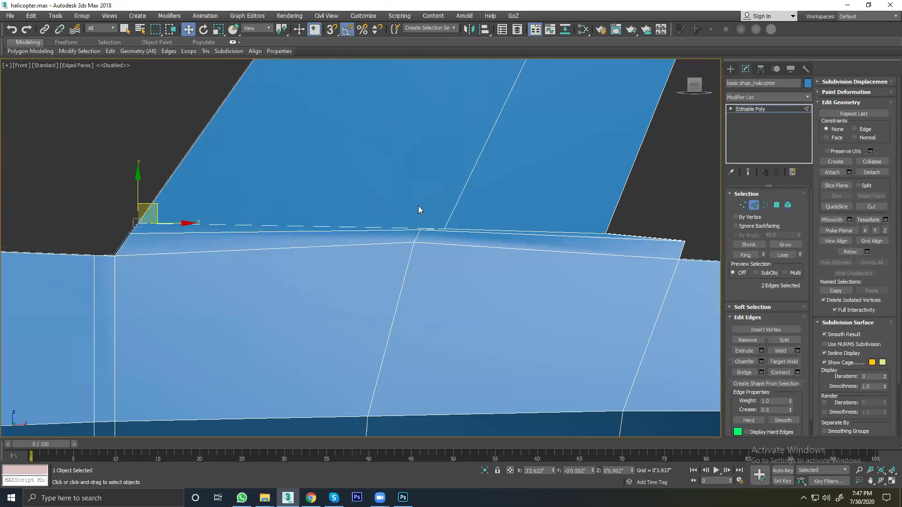
{"action": "double_click", "coordinate": [606, 233]}
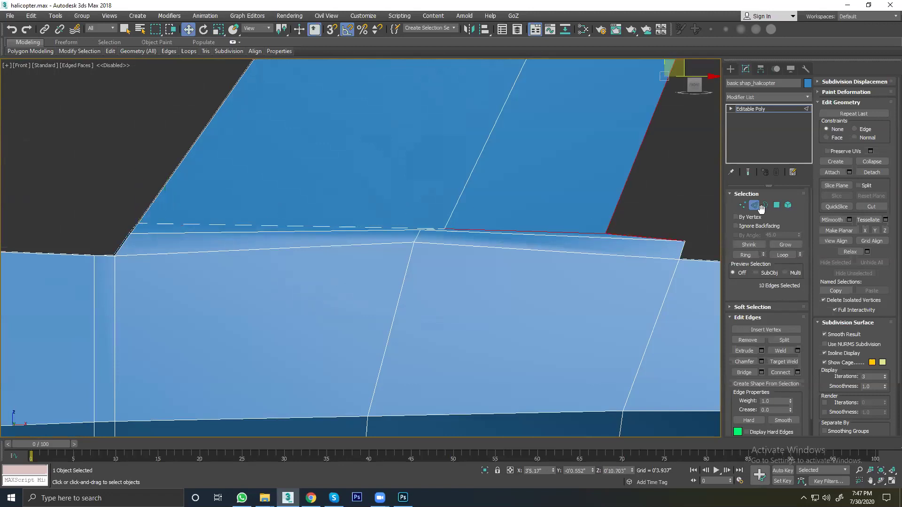
{"action": "key", "text": "1"}
{"action": "left_click", "coordinate": [605, 234]}
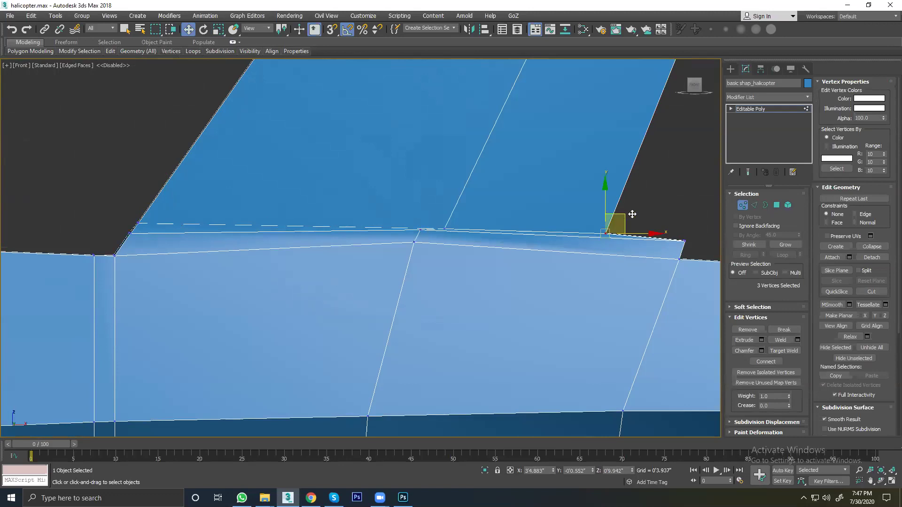
Step: Slide the fin-corner and joint vertices right and down onto the tail boom
{"action": "left_click_drag", "start_coordinate": [632, 214], "coordinate": [705, 217]}
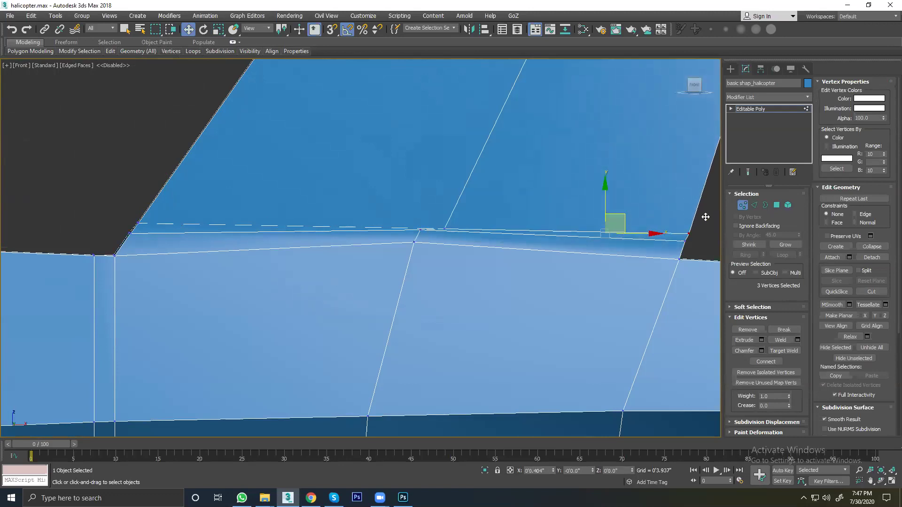
{"action": "mouse_move", "coordinate": [478, 257]}
{"action": "left_mouse_down"}
{"action": "mouse_move", "coordinate": [437, 221]}
{"action": "mouse_move", "coordinate": [442, 207]}
{"action": "left_mouse_up"}
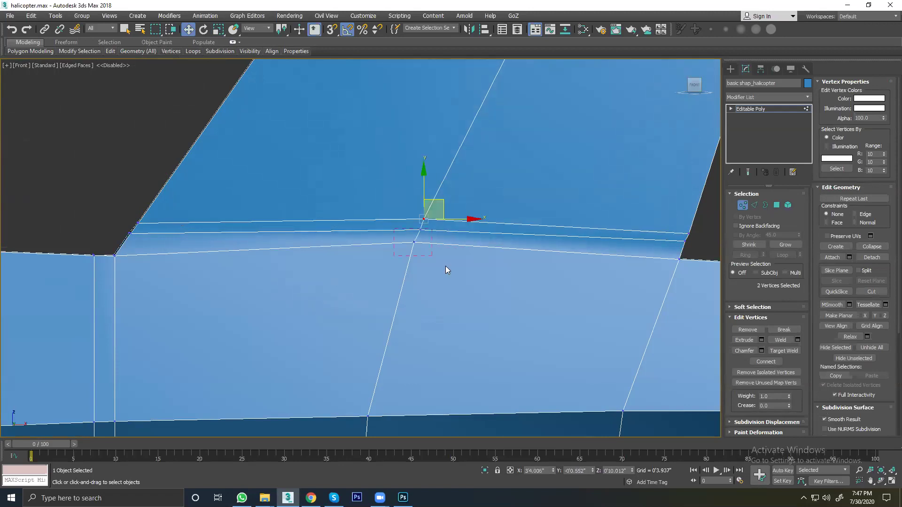
{"action": "left_click_drag", "start_coordinate": [393, 228], "coordinate": [446, 270], "text": "ctrl"}
{"action": "left_click_drag", "start_coordinate": [428, 223], "coordinate": [423, 230]}
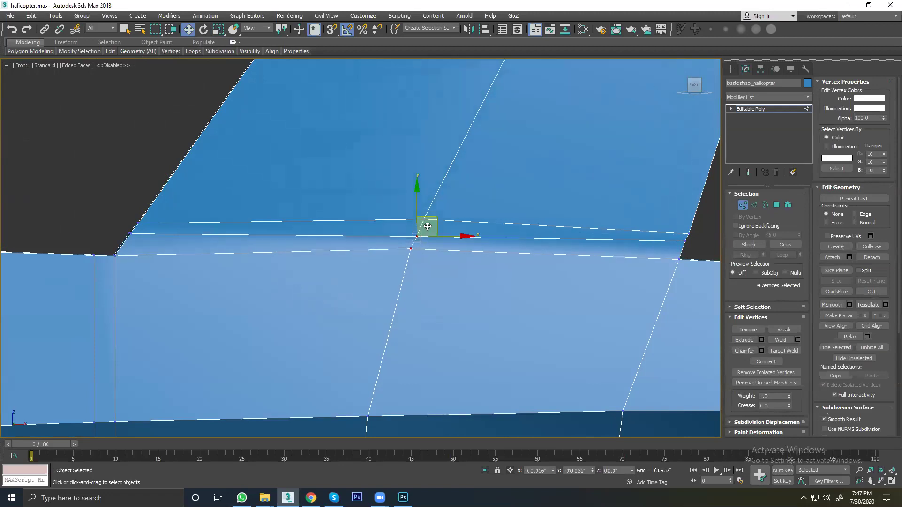
{"action": "scroll", "coordinate": [421, 230], "scroll_direction": "down", "scroll_amount": 3}
{"action": "scroll", "coordinate": [419, 229], "scroll_direction": "up", "scroll_amount": 3}
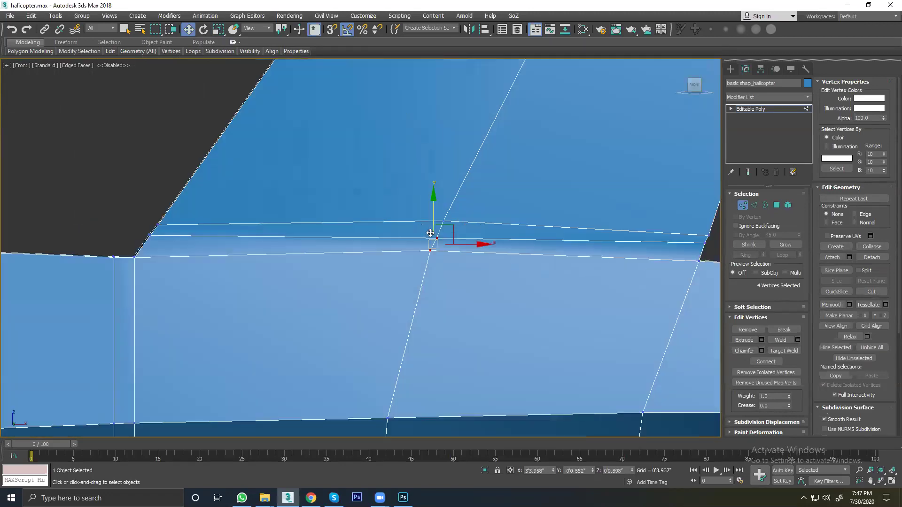
{"action": "key", "text": "p"}
{"action": "mouse_move", "coordinate": [423, 255]}
{"action": "middle_mouse_down", "text": "alt"}
{"action": "mouse_move", "coordinate": [455, 279]}
{"action": "mouse_move", "coordinate": [613, 277]}
{"action": "mouse_move", "coordinate": [469, 283]}
{"action": "middle_mouse_up", "text": "alt"}
{"action": "scroll", "coordinate": [345, 266], "scroll_direction": "up", "scroll_amount": 2}
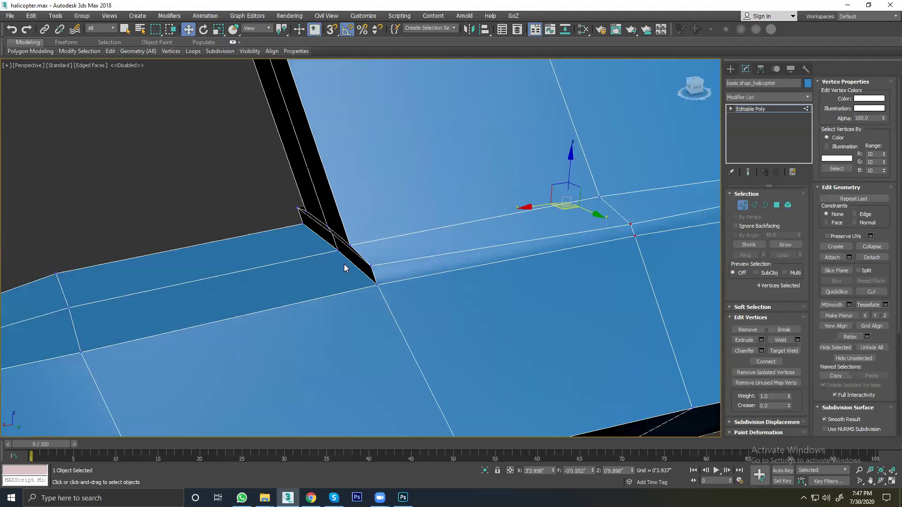
{"action": "scroll", "coordinate": [344, 254], "scroll_direction": "up", "scroll_amount": 2}
{"action": "mouse_move", "coordinate": [341, 233]}
{"action": "middle_mouse_down", "text": "alt"}
{"action": "mouse_move", "coordinate": [506, 242]}
{"action": "mouse_move", "coordinate": [455, 229]}
{"action": "mouse_move", "coordinate": [341, 241]}
{"action": "mouse_move", "coordinate": [286, 226]}
{"action": "mouse_move", "coordinate": [389, 219]}
{"action": "middle_mouse_up", "text": "alt"}
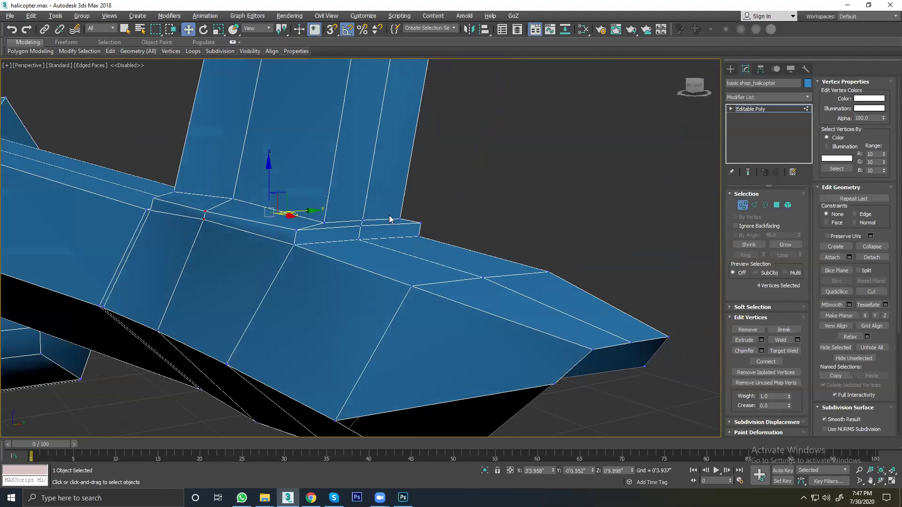
Step: Scale the two fin-base vertices together sideways along Y
{"action": "left_click", "coordinate": [298, 230]}
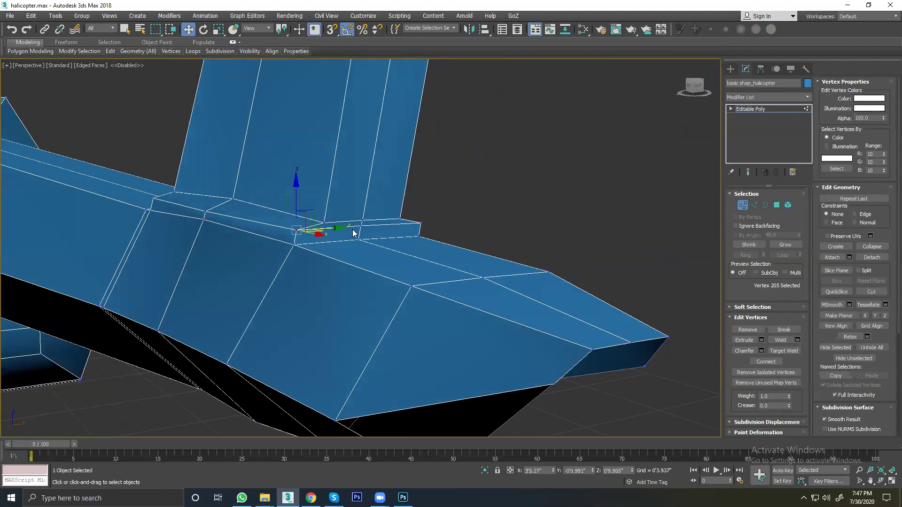
{"action": "left_click", "coordinate": [419, 222], "text": "ctrl"}
{"action": "mouse_move", "coordinate": [380, 226]}
{"action": "middle_mouse_down", "text": "alt"}
{"action": "mouse_move", "coordinate": [334, 253]}
{"action": "mouse_move", "coordinate": [358, 302]}
{"action": "mouse_move", "coordinate": [303, 281]}
{"action": "middle_mouse_up", "text": "alt"}
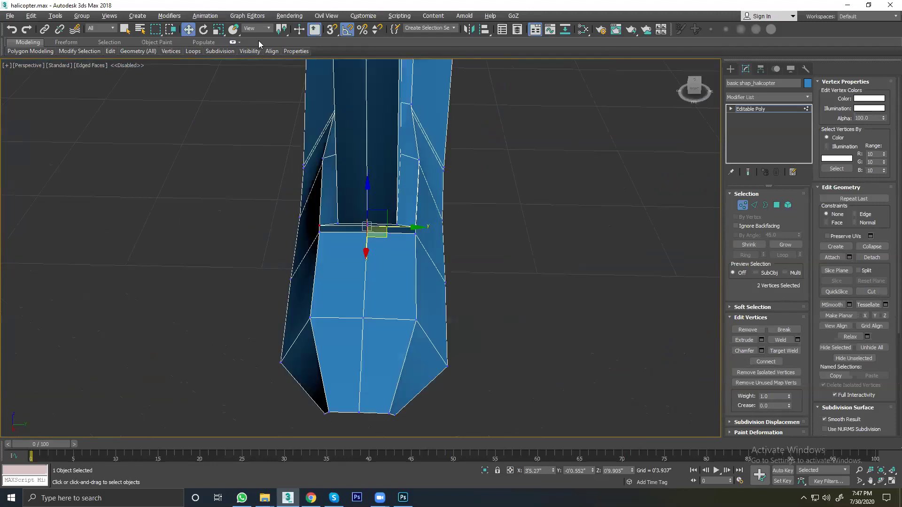
{"action": "left_click", "coordinate": [219, 31]}
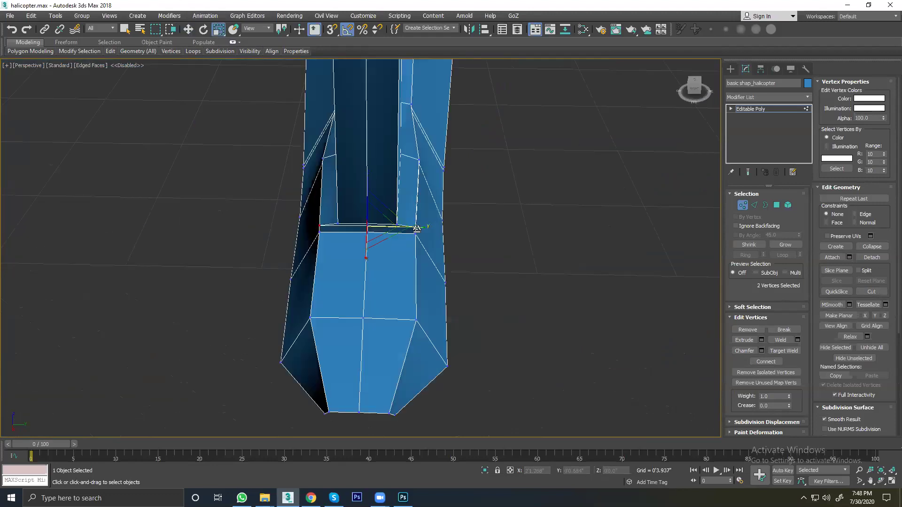
{"action": "left_click_drag", "start_coordinate": [417, 229], "coordinate": [402, 229]}
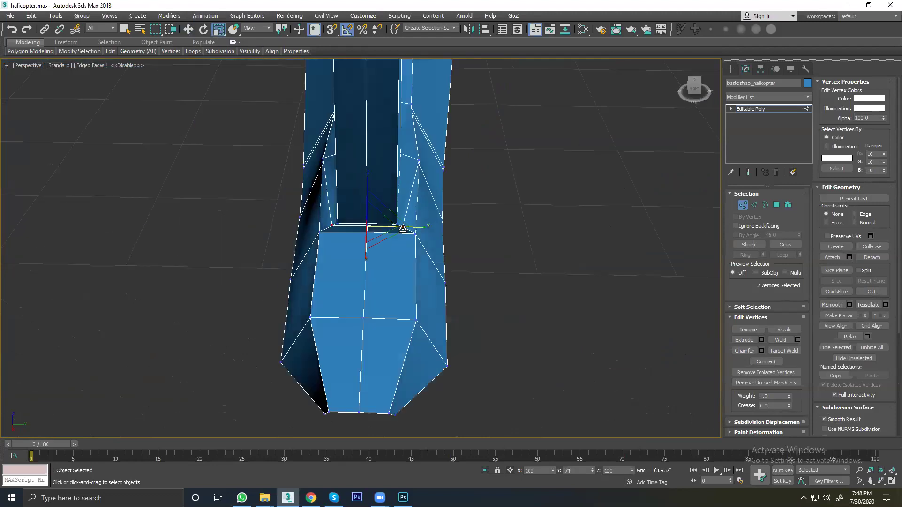
Step: Move the opposite fin-base corner vertices into place at the boom joint
{"action": "left_click", "coordinate": [420, 160]}
{"action": "left_click", "coordinate": [321, 159], "text": "ctrl"}
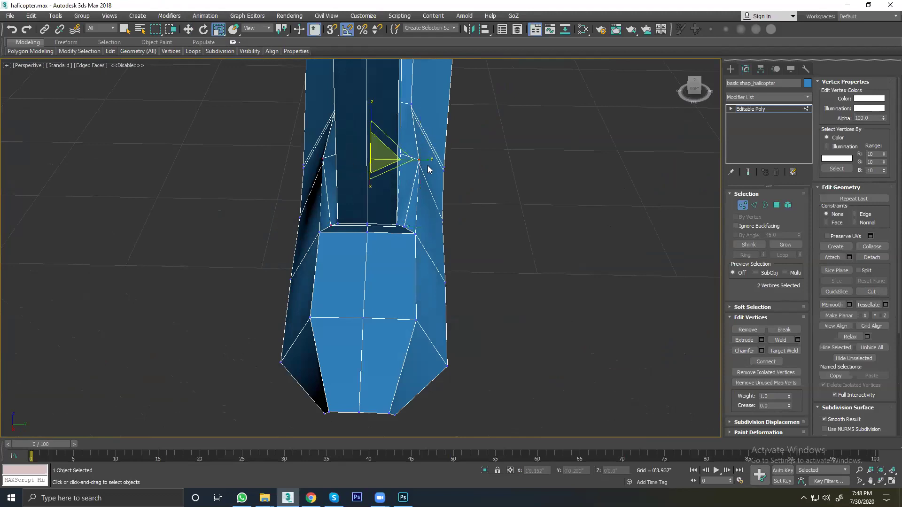
{"action": "mouse_move", "coordinate": [318, 201]}
{"action": "middle_mouse_down", "text": "alt"}
{"action": "mouse_move", "coordinate": [455, 211]}
{"action": "mouse_move", "coordinate": [487, 199]}
{"action": "mouse_move", "coordinate": [450, 211]}
{"action": "middle_mouse_up", "text": "alt"}
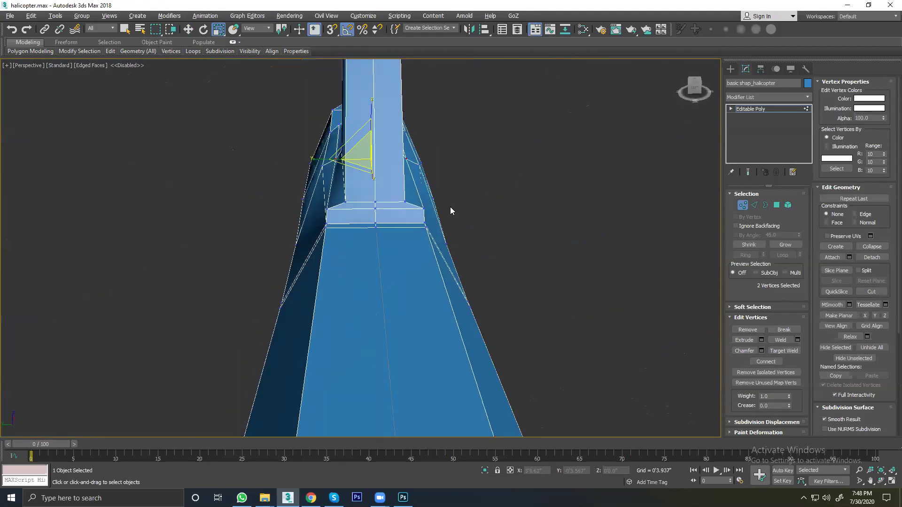
{"action": "left_click", "coordinate": [423, 207]}
{"action": "left_click", "coordinate": [326, 209], "text": "ctrl"}
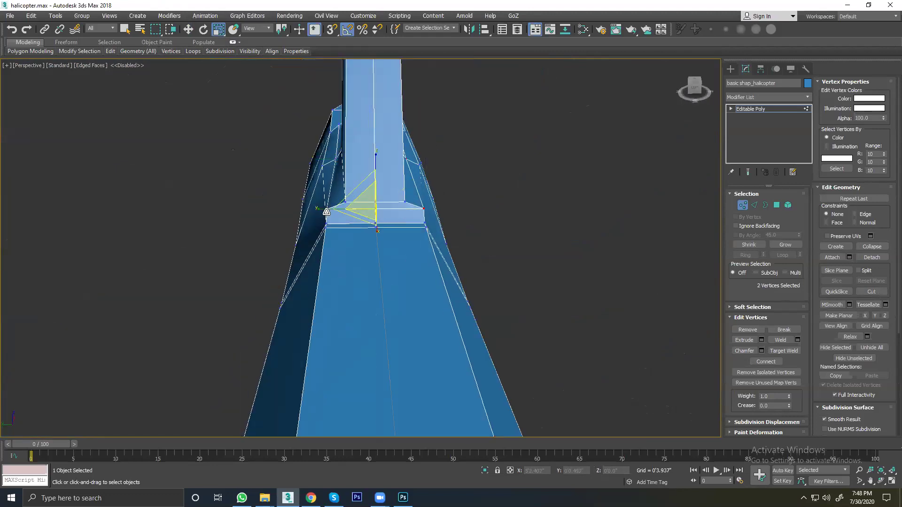
{"action": "key", "text": "w"}
{"action": "mouse_move", "coordinate": [324, 209]}
{"action": "middle_mouse_down", "text": "alt"}
{"action": "mouse_move", "coordinate": [330, 196]}
{"action": "mouse_move", "coordinate": [238, 207]}
{"action": "mouse_move", "coordinate": [271, 217]}
{"action": "middle_mouse_up", "text": "alt"}
{"action": "right_click", "coordinate": [271, 216]}
{"action": "left_click", "coordinate": [282, 224]}
{"action": "scroll", "coordinate": [282, 223], "scroll_direction": "down", "scroll_amount": 5}
{"action": "mouse_move", "coordinate": [413, 235]}
{"action": "middle_mouse_down", "text": "alt"}
{"action": "mouse_move", "coordinate": [378, 228]}
{"action": "mouse_move", "coordinate": [318, 296]}
{"action": "mouse_move", "coordinate": [334, 234]}
{"action": "mouse_move", "coordinate": [304, 244]}
{"action": "mouse_move", "coordinate": [477, 235]}
{"action": "mouse_move", "coordinate": [420, 227]}
{"action": "middle_mouse_up", "text": "alt"}
Step: Leave vertex editing and reselect the helicopter body at object level
{"action": "left_click", "coordinate": [742, 205]}
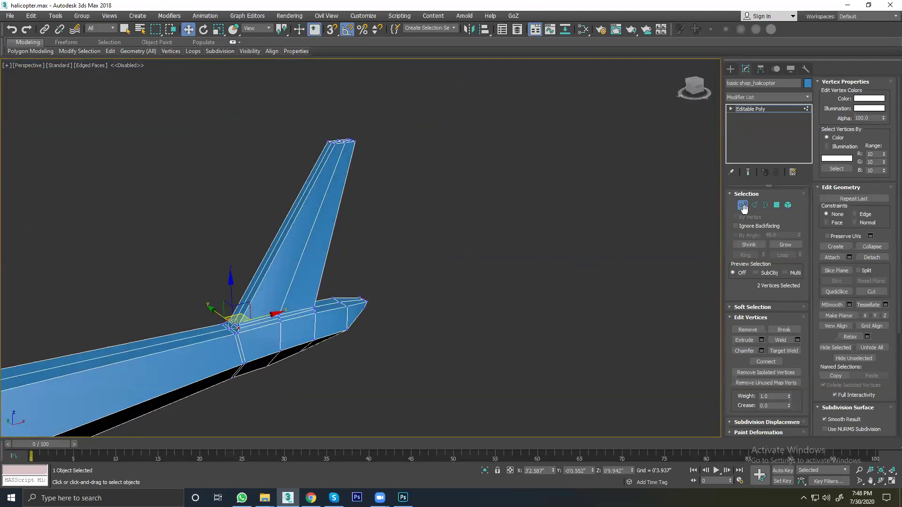
{"action": "left_click", "coordinate": [489, 202]}
{"action": "scroll", "coordinate": [291, 310], "scroll_direction": "down", "scroll_amount": 2}
{"action": "middle_click_drag", "start_coordinate": [290, 310], "coordinate": [326, 249], "text": "alt"}
{"action": "scroll", "coordinate": [327, 247], "scroll_direction": "up", "scroll_amount": 2}
{"action": "scroll", "coordinate": [327, 245], "scroll_direction": "up", "scroll_amount": 2}
{"action": "left_click", "coordinate": [327, 245]}
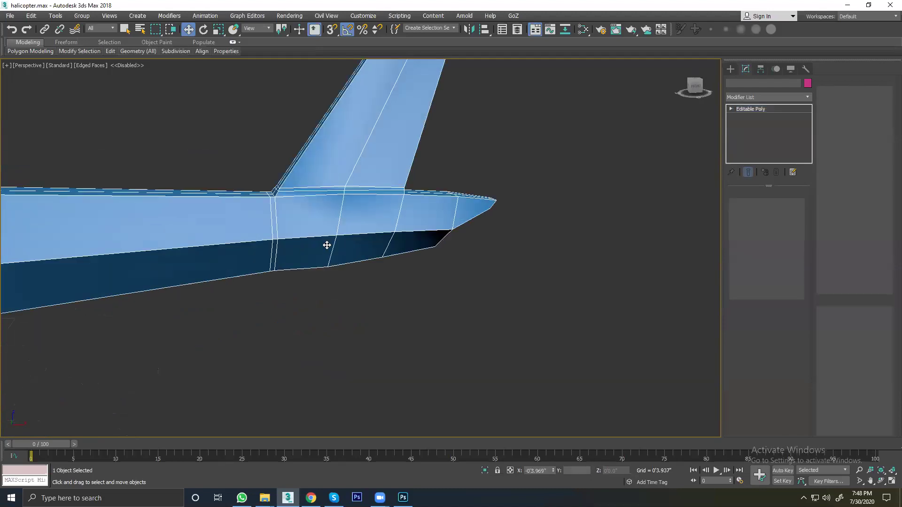
Step: In Edge mode, select the edges across the tail boom's end
{"action": "key", "text": "z"}
{"action": "middle_click_drag", "start_coordinate": [421, 278], "coordinate": [430, 202], "text": "alt"}
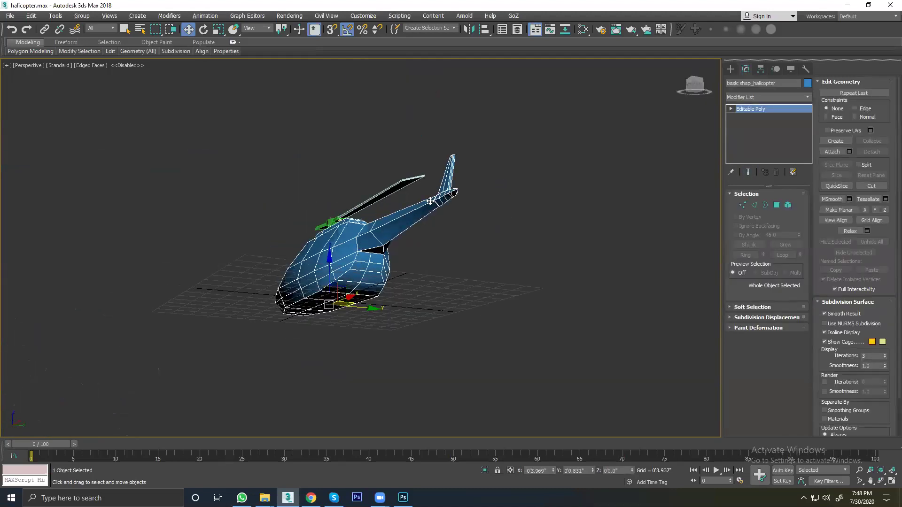
{"action": "scroll", "coordinate": [461, 200], "scroll_direction": "up", "scroll_amount": 4}
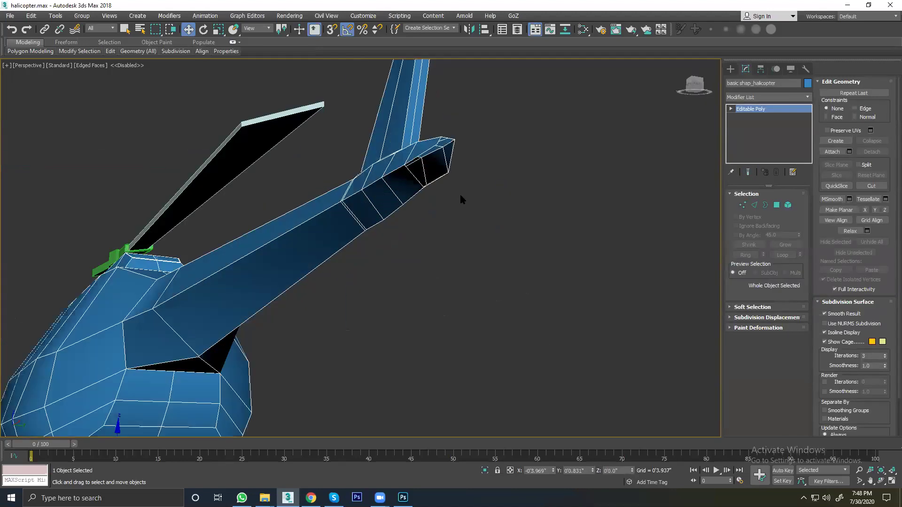
{"action": "left_click", "coordinate": [753, 205]}
{"action": "left_click", "coordinate": [413, 134]}
{"action": "left_click", "coordinate": [414, 199]}
{"action": "left_click", "coordinate": [389, 212], "text": "ctrl"}
{"action": "middle_click_drag", "start_coordinate": [390, 211], "coordinate": [404, 216], "text": "alt"}
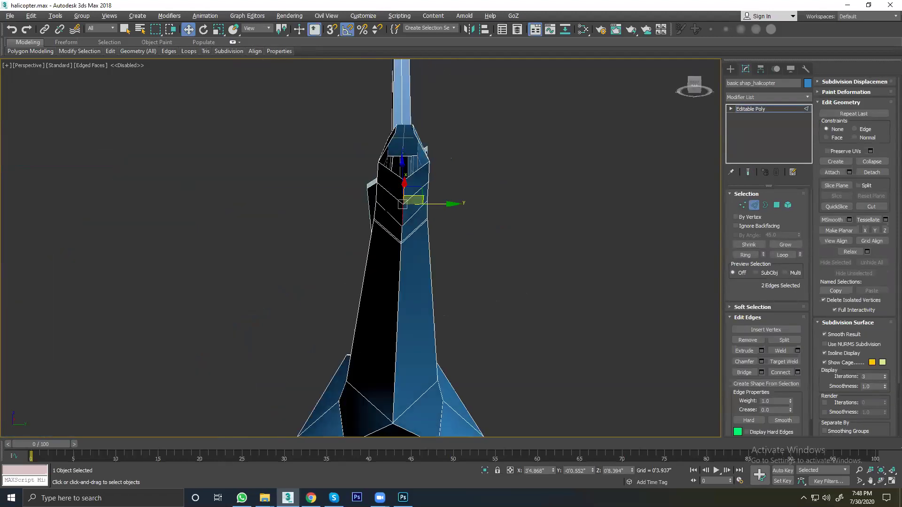
{"action": "left_click", "coordinate": [402, 232], "text": "ctrl"}
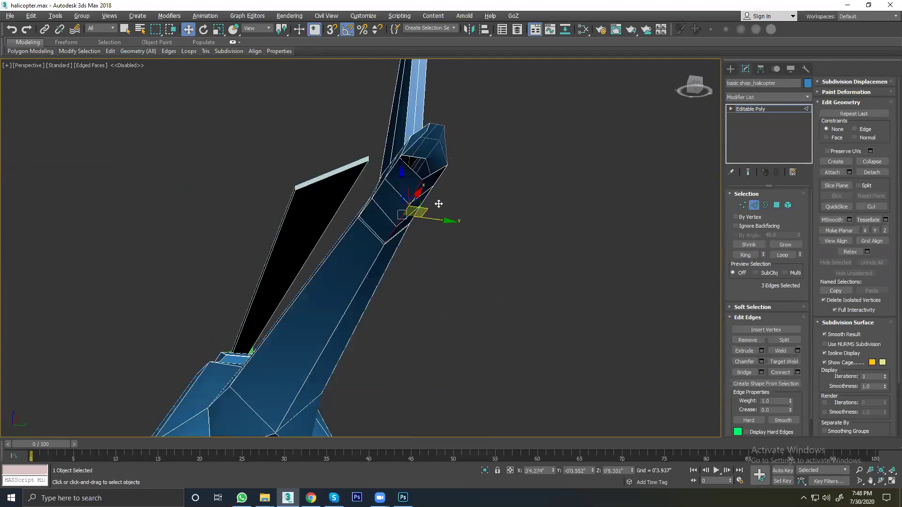
{"action": "middle_click_drag", "start_coordinate": [412, 207], "coordinate": [439, 201], "text": "alt"}
{"action": "left_click_drag", "start_coordinate": [511, 155], "coordinate": [432, 199]}
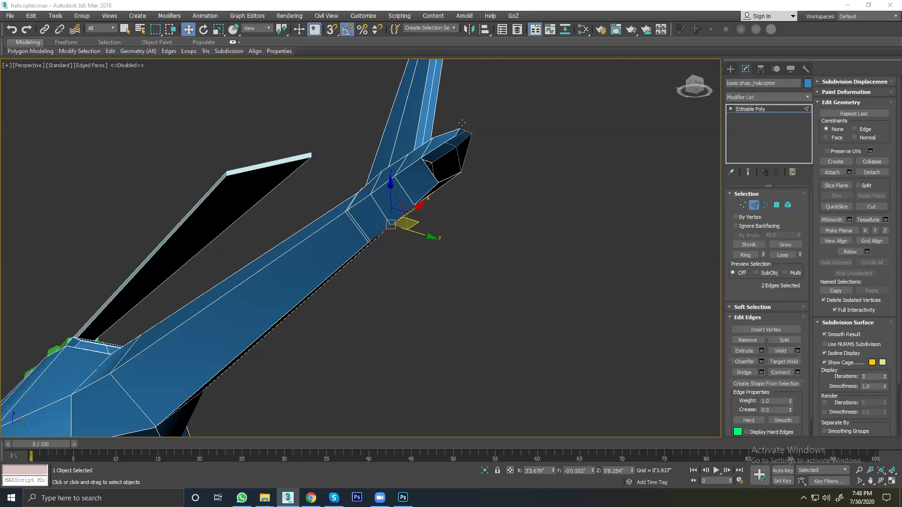
Step: Chamfer the selected boom-end edges into a narrow face pair
{"action": "key", "text": "z"}
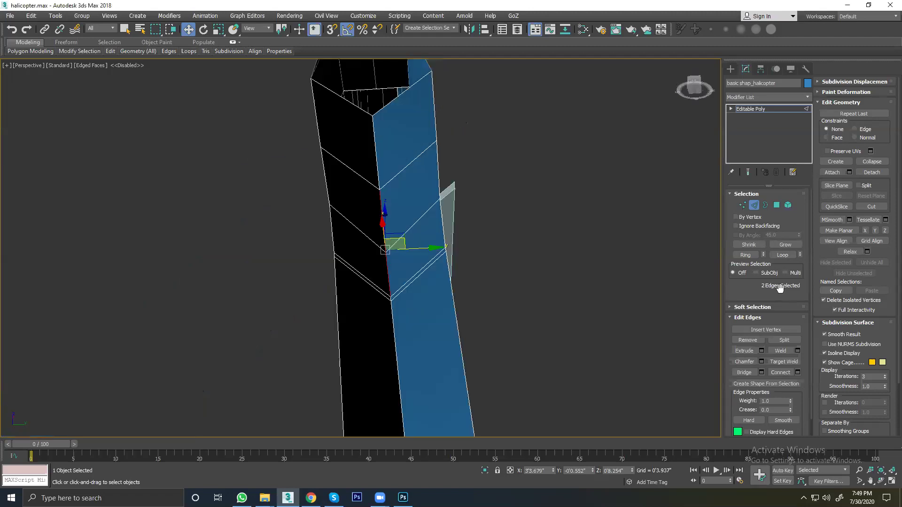
{"action": "left_click", "coordinate": [754, 361]}
{"action": "left_click_drag", "start_coordinate": [383, 204], "coordinate": [382, 207]}
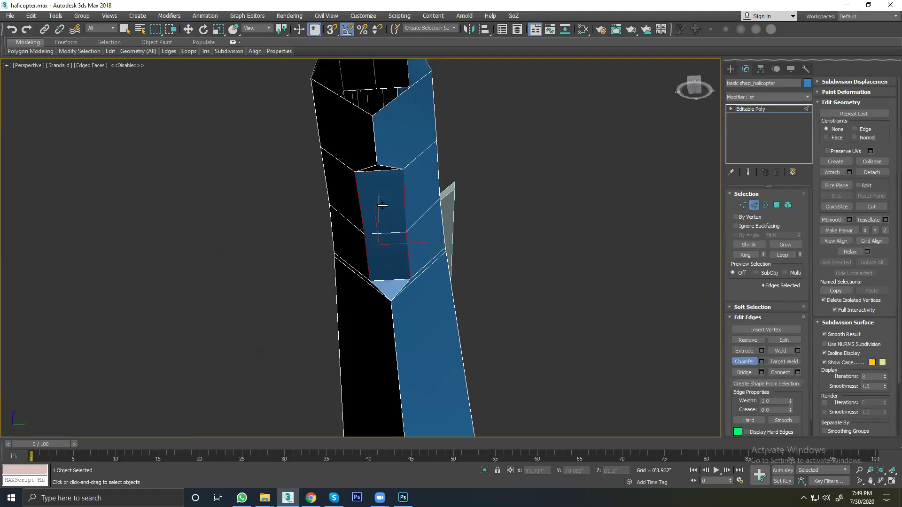
{"action": "middle_click_drag", "start_coordinate": [382, 207], "coordinate": [421, 213], "text": "alt"}
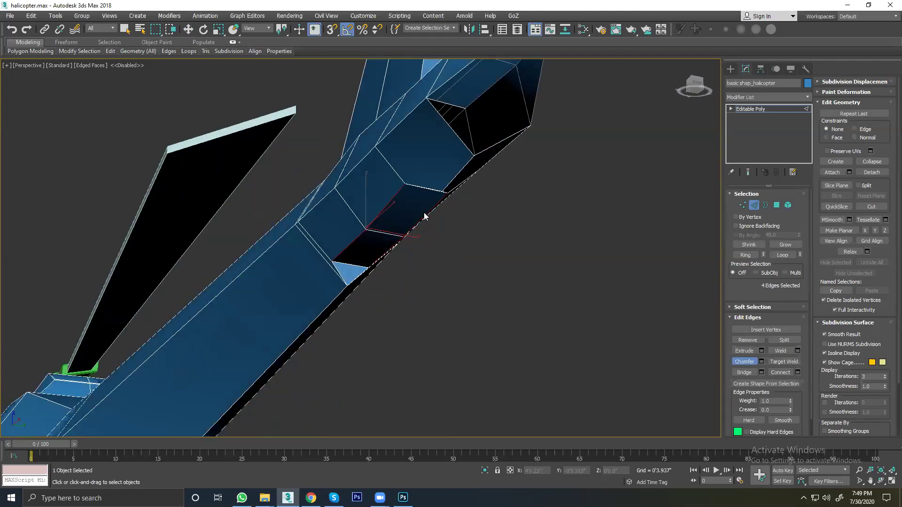
Step: Move the bottom edges down on Z, then deselect and enter Polygon mode
{"action": "key", "text": "w"}
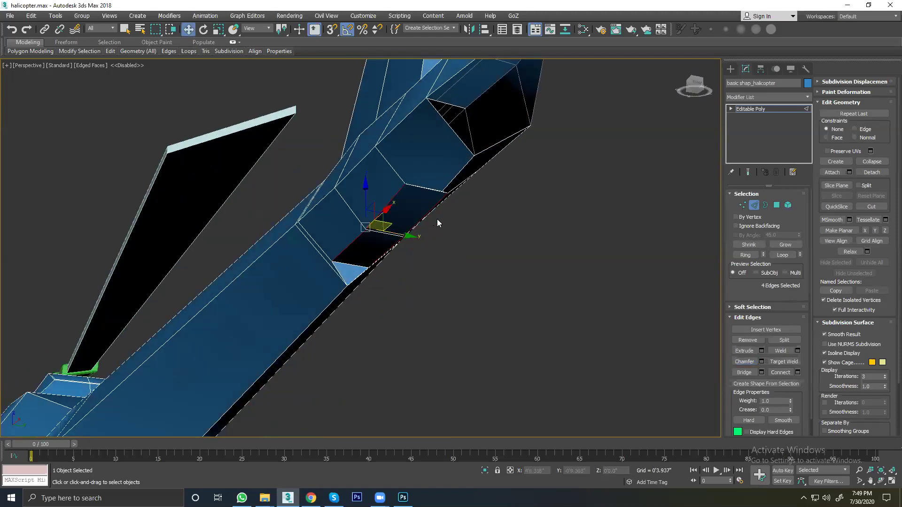
{"action": "middle_click_drag", "start_coordinate": [442, 243], "coordinate": [406, 216], "text": "alt"}
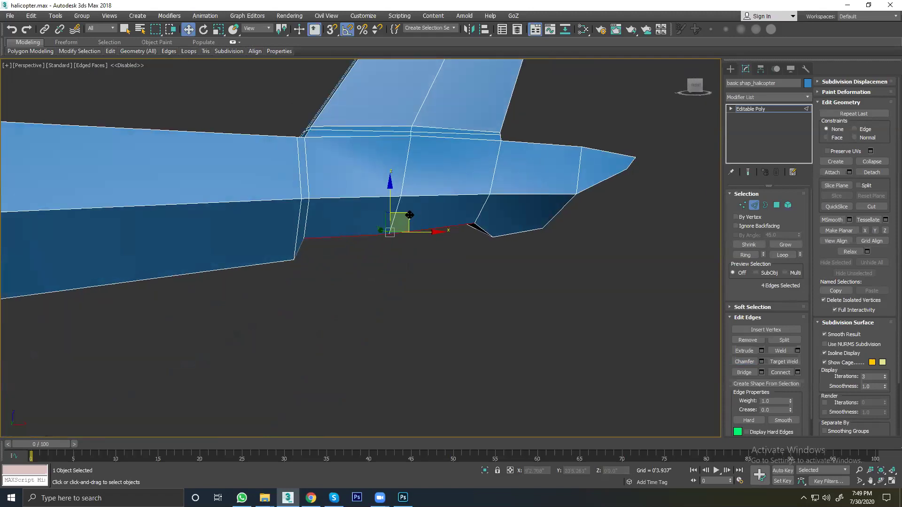
{"action": "left_click_drag", "start_coordinate": [409, 214], "coordinate": [422, 238]}
{"action": "mouse_move", "coordinate": [422, 238]}
{"action": "middle_mouse_down", "text": "alt"}
{"action": "mouse_move", "coordinate": [451, 244]}
{"action": "mouse_move", "coordinate": [408, 245]}
{"action": "mouse_move", "coordinate": [427, 89]}
{"action": "middle_mouse_up", "text": "alt"}
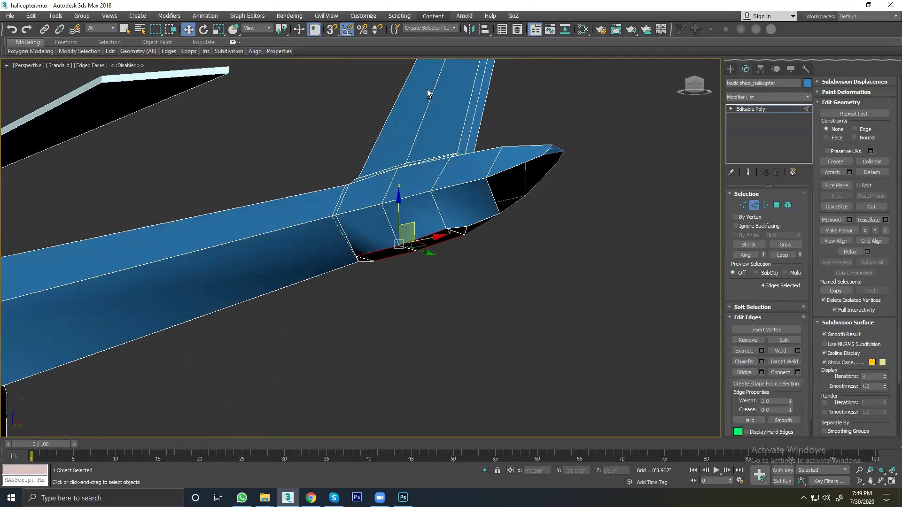
{"action": "left_click", "coordinate": [477, 305]}
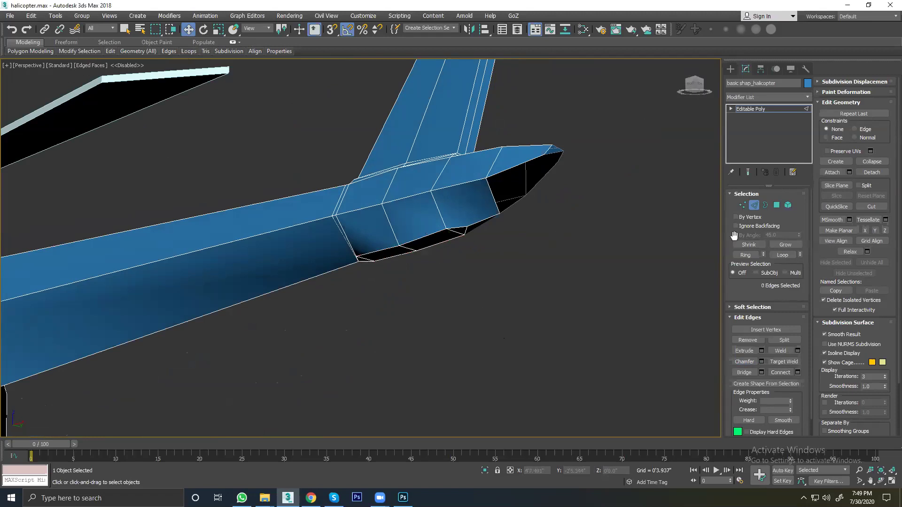
{"action": "left_click", "coordinate": [776, 205]}
Step: Select the 12 polygons of the upper tail fin
{"action": "left_click", "coordinate": [428, 245]}
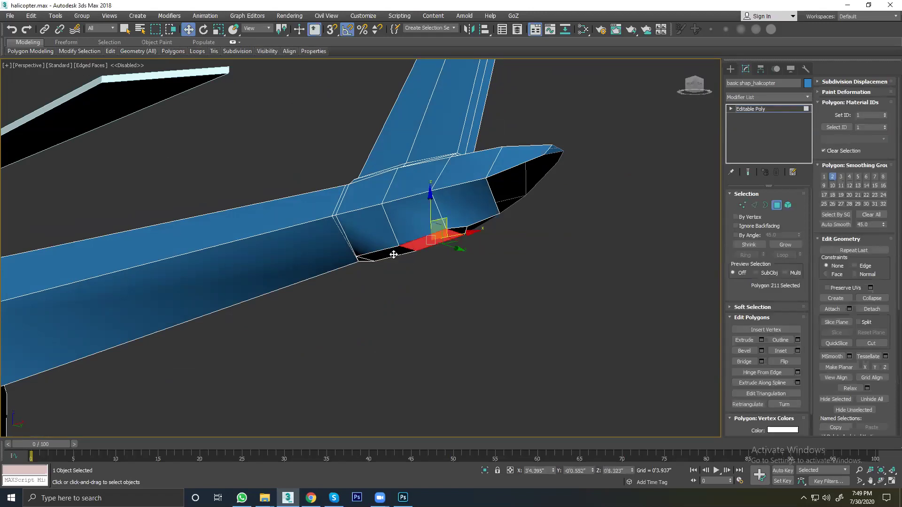
{"action": "mouse_move", "coordinate": [393, 254]}
{"action": "middle_mouse_down", "text": "alt"}
{"action": "mouse_move", "coordinate": [516, 249]}
{"action": "mouse_move", "coordinate": [469, 270]}
{"action": "mouse_move", "coordinate": [728, 233]}
{"action": "middle_mouse_up", "text": "alt"}
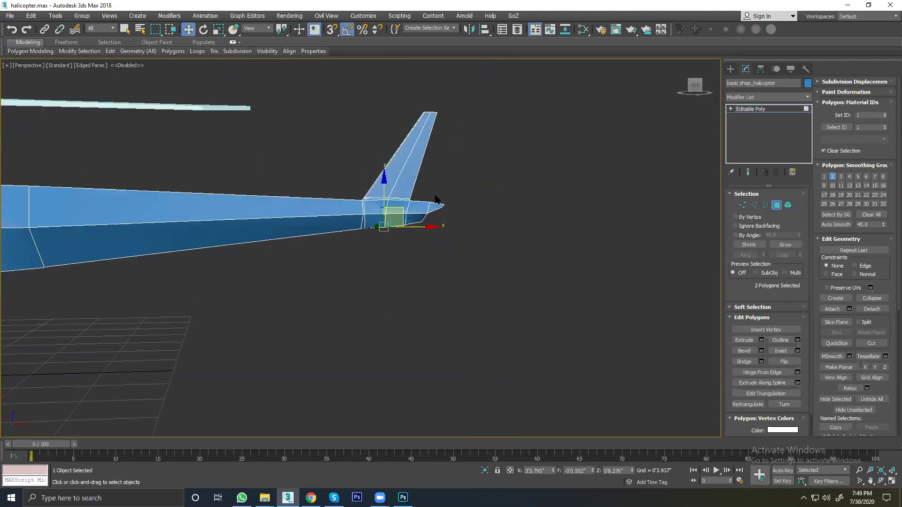
{"action": "middle_click_drag", "start_coordinate": [589, 188], "coordinate": [341, 131], "text": "alt"}
{"action": "left_click_drag", "start_coordinate": [341, 131], "coordinate": [518, 211]}
{"action": "mouse_move", "coordinate": [593, 196]}
{"action": "middle_mouse_down", "text": "alt"}
{"action": "mouse_move", "coordinate": [550, 255]}
{"action": "mouse_move", "coordinate": [418, 183]}
{"action": "mouse_move", "coordinate": [420, 175]}
{"action": "middle_mouse_up", "text": "alt"}
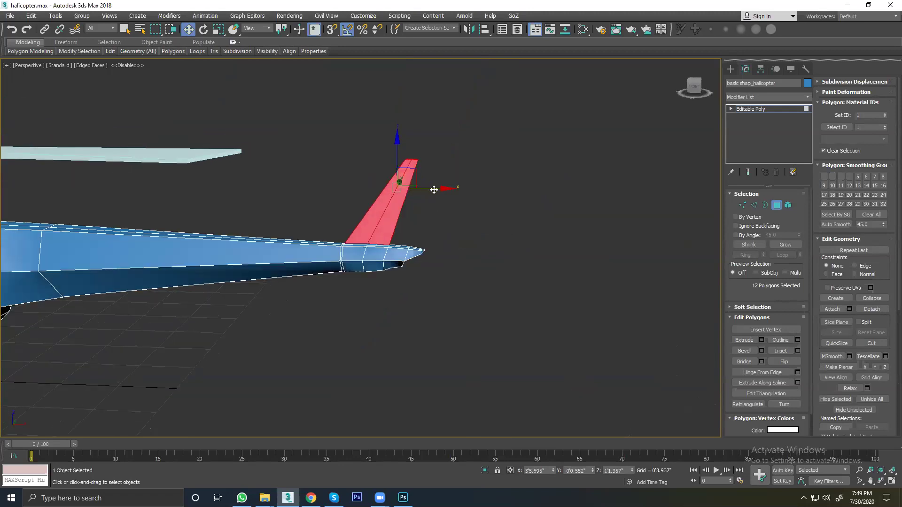
Step: Shift-drag the fin polygons aside, cloning them to Object001, and select it
{"action": "left_click_drag", "start_coordinate": [451, 187], "coordinate": [524, 189], "text": "shift"}
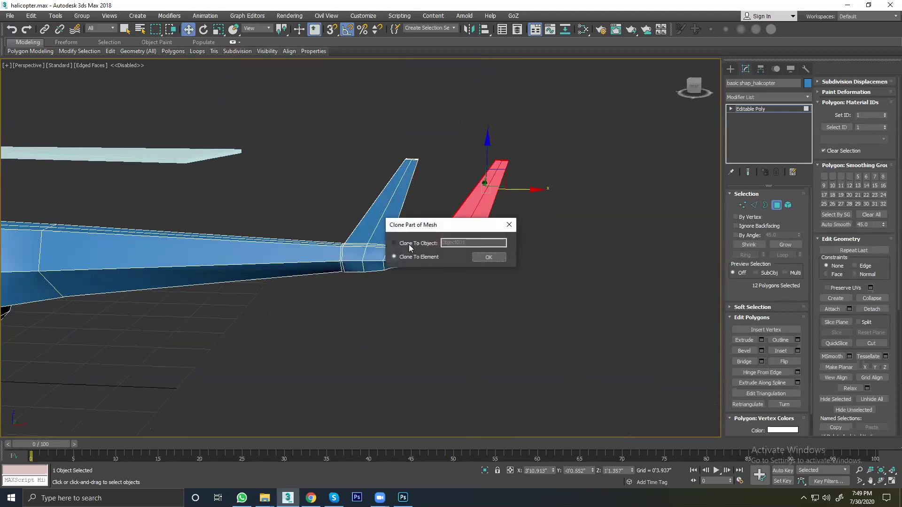
{"action": "left_click", "coordinate": [409, 244]}
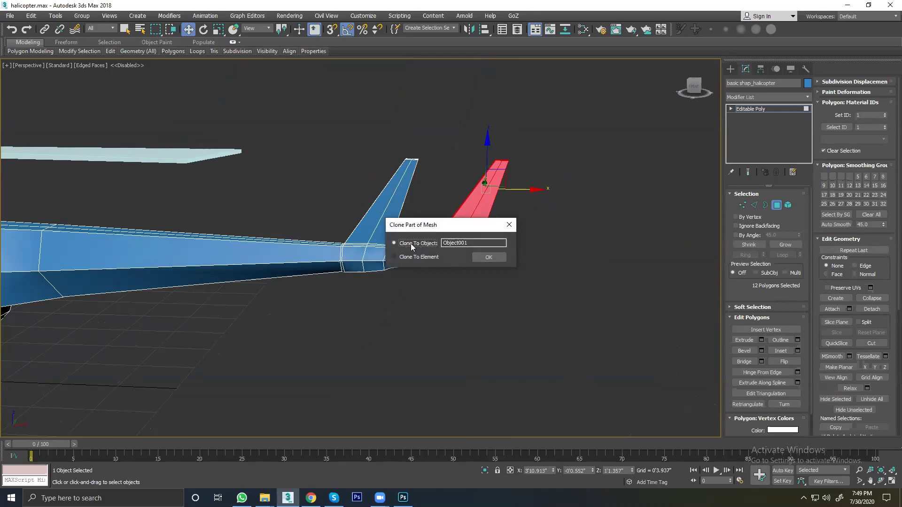
{"action": "left_click", "coordinate": [500, 258]}
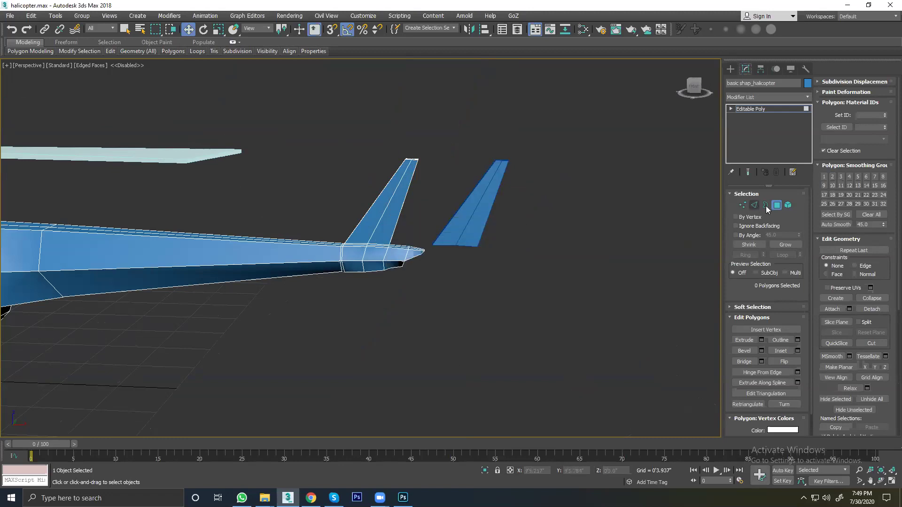
{"action": "key", "text": "6"}
{"action": "left_click", "coordinate": [484, 188]}
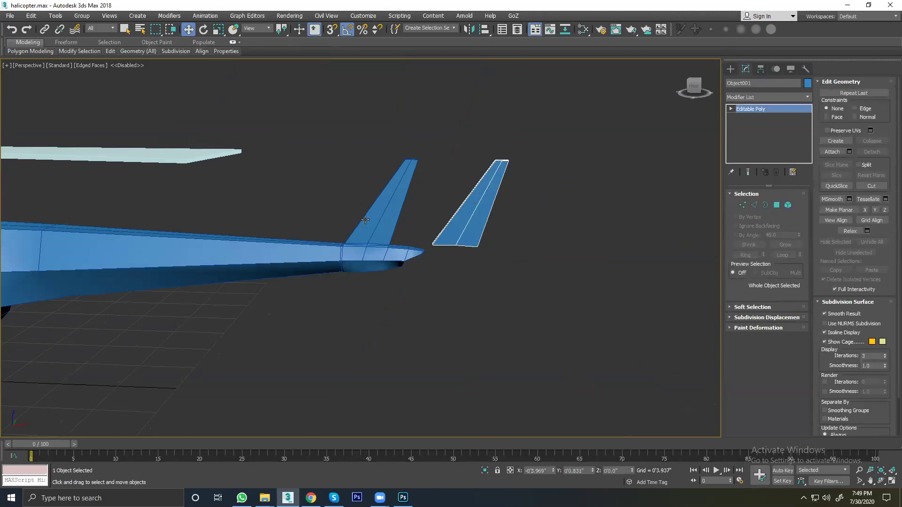
Step: Adjust Object001's pivot with Hierarchy > Pivot > Affect Pivot Only
{"action": "scroll", "coordinate": [329, 235], "scroll_direction": "down", "scroll_amount": 5}
{"action": "scroll", "coordinate": [459, 220], "scroll_direction": "up", "scroll_amount": 4}
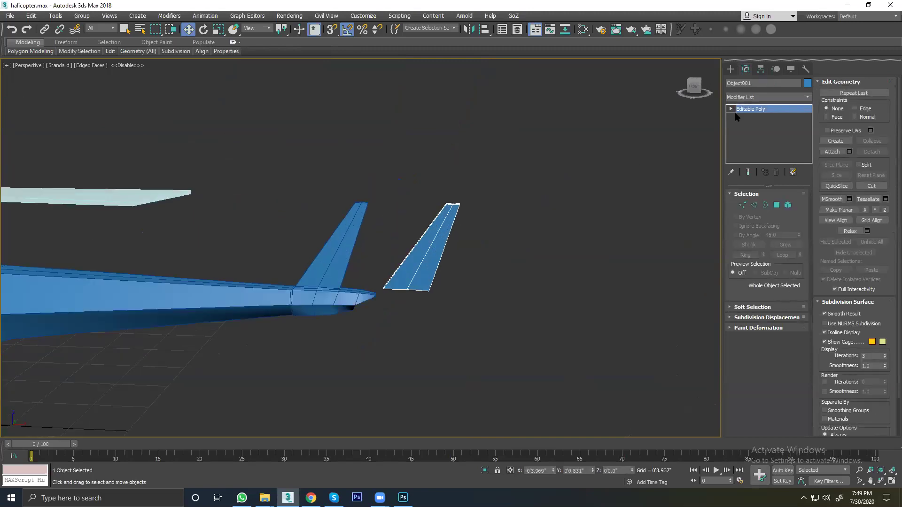
{"action": "left_click", "coordinate": [761, 69]}
{"action": "left_click", "coordinate": [766, 133]}
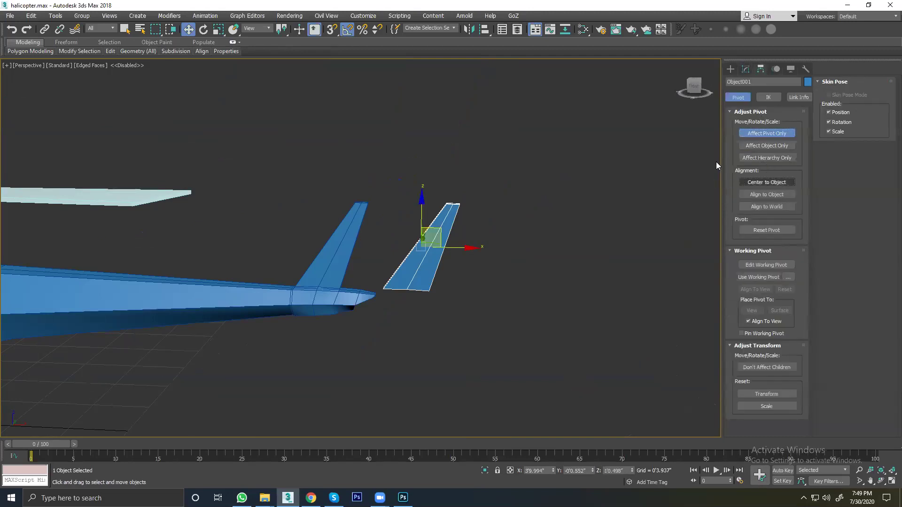
{"action": "left_click", "coordinate": [736, 97]}
Step: Rotate the copied fin about X in Front view to flip it upside down
{"action": "right_click", "coordinate": [439, 242]}
{"action": "left_click", "coordinate": [450, 264]}
{"action": "right_click", "coordinate": [450, 254]}
{"action": "left_click", "coordinate": [460, 271]}
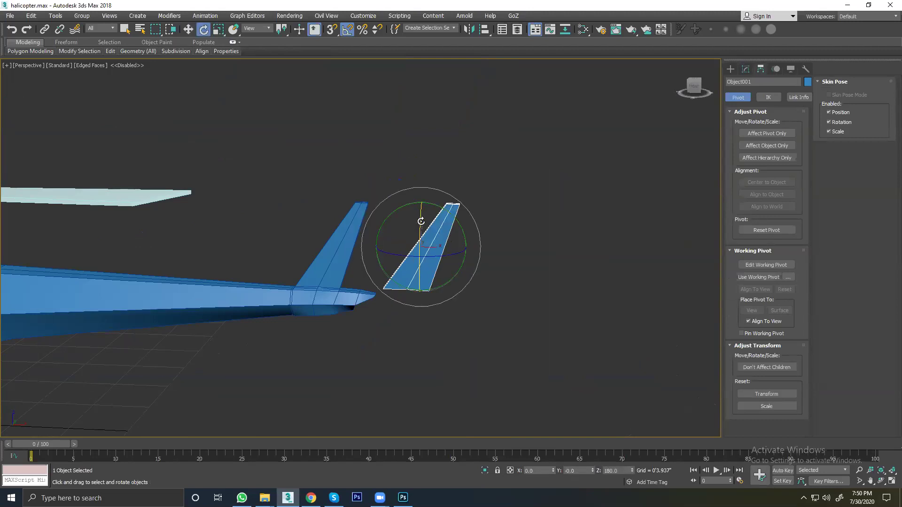
{"action": "key", "text": "f"}
{"action": "scroll", "coordinate": [424, 218], "scroll_direction": "down", "scroll_amount": 3}
{"action": "scroll", "coordinate": [399, 225], "scroll_direction": "down", "scroll_amount": 3}
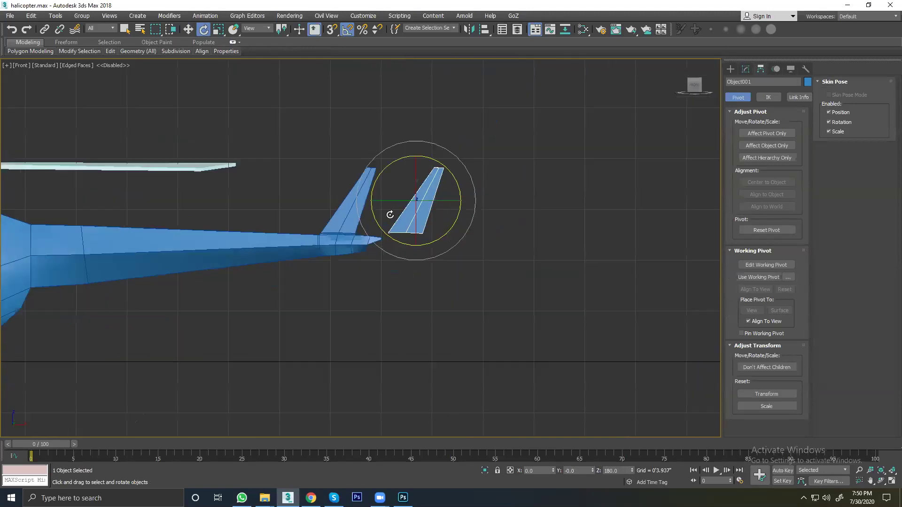
{"action": "scroll", "coordinate": [422, 181], "scroll_direction": "up", "scroll_amount": 3}
{"action": "left_click_drag", "start_coordinate": [427, 159], "coordinate": [429, 250]}
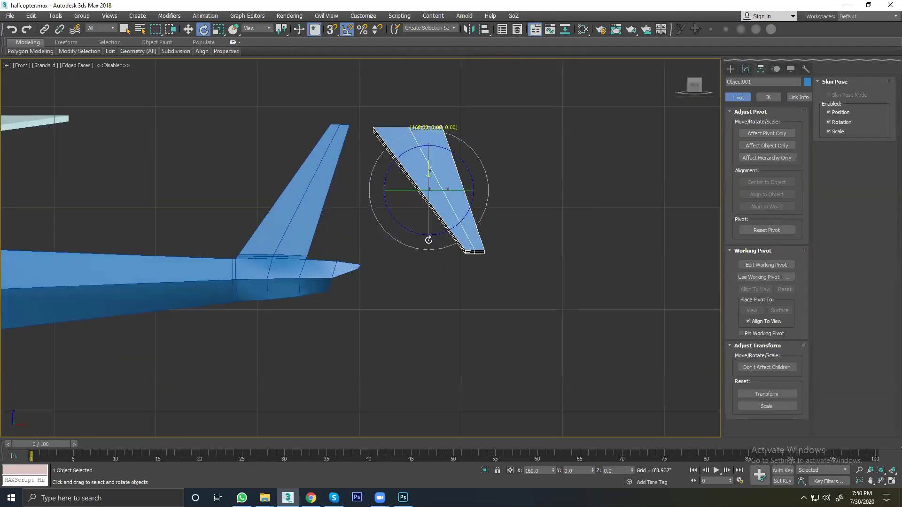
Step: Move the flipped fin below the tail boom and check it in perspective
{"action": "right_click", "coordinate": [455, 196]}
{"action": "left_click", "coordinate": [470, 204]}
{"action": "left_click_drag", "start_coordinate": [452, 179], "coordinate": [309, 345]}
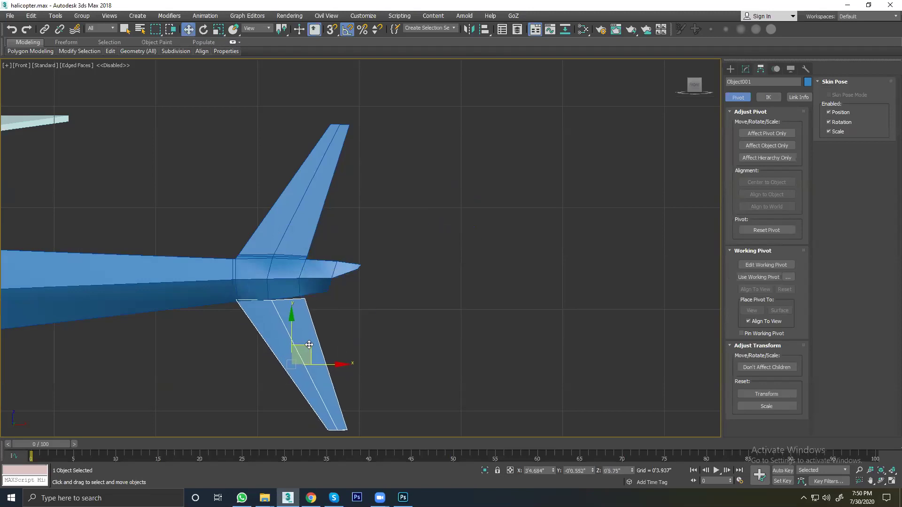
{"action": "key", "text": "p"}
{"action": "scroll", "coordinate": [309, 344], "scroll_direction": "up", "scroll_amount": 5}
{"action": "scroll", "coordinate": [364, 309], "scroll_direction": "down", "scroll_amount": 5}
{"action": "mouse_move", "coordinate": [384, 256]}
{"action": "middle_mouse_down", "text": "alt"}
{"action": "mouse_move", "coordinate": [292, 229]}
{"action": "mouse_move", "coordinate": [378, 248]}
{"action": "middle_mouse_up", "text": "alt"}
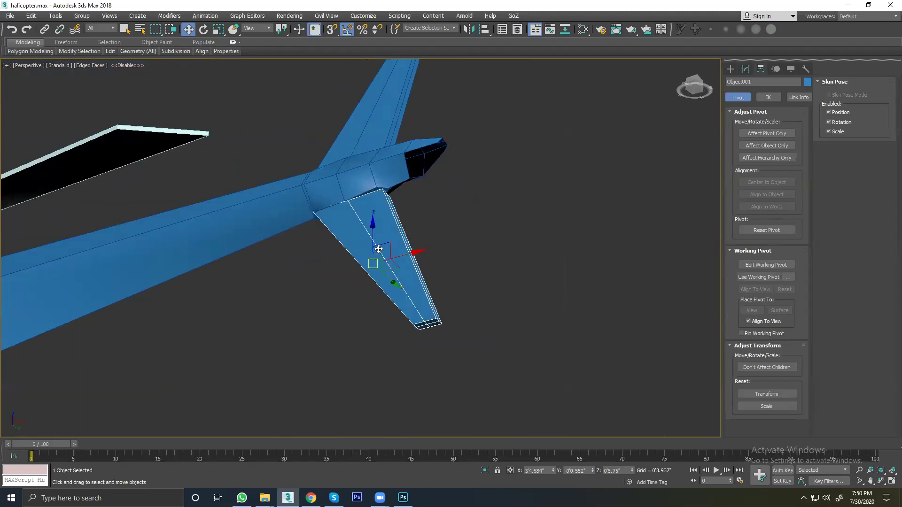
{"action": "right_click", "coordinate": [380, 233], "text": "alt"}
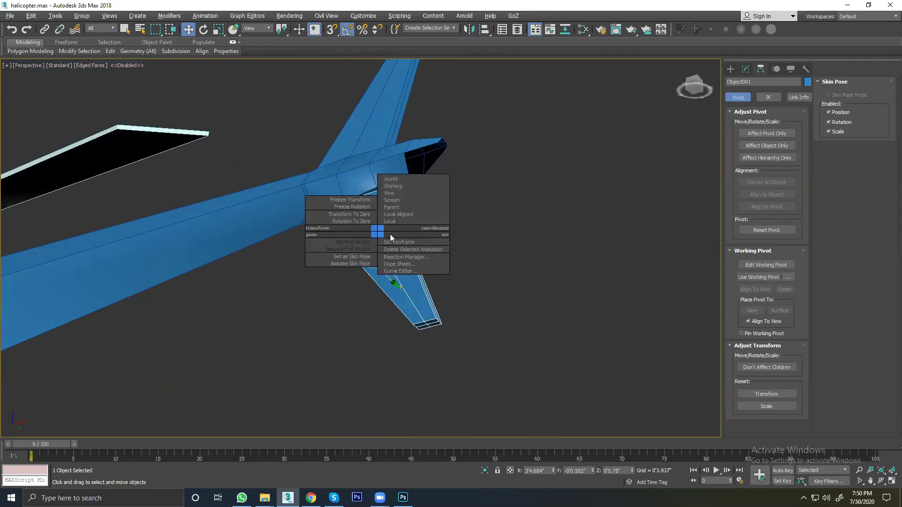
{"action": "left_click", "coordinate": [435, 254]}
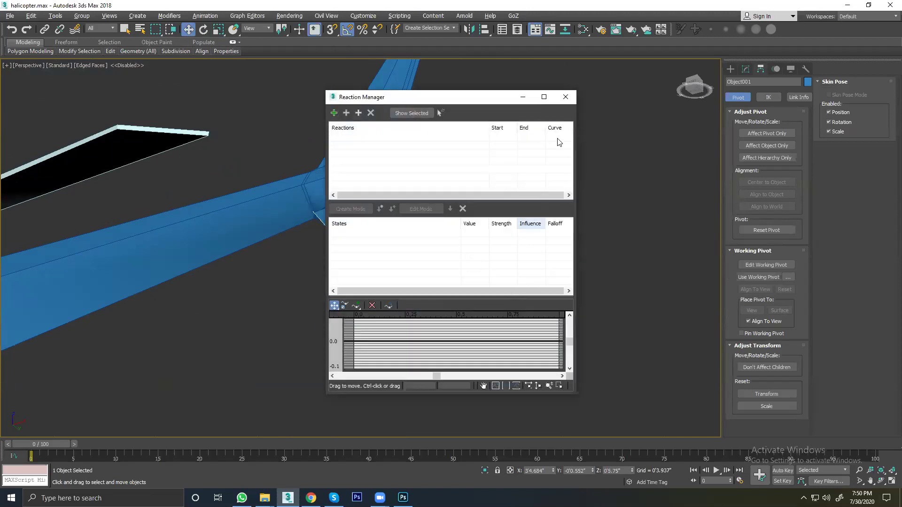
{"action": "left_click", "coordinate": [565, 97]}
{"action": "scroll", "coordinate": [389, 250], "scroll_direction": "down", "scroll_amount": 5}
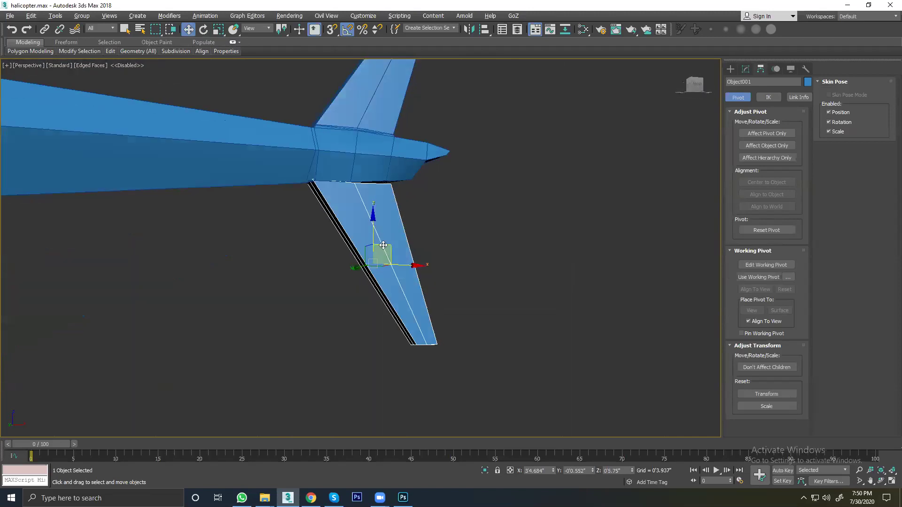
Step: Move the lower fin down, then open the fuselage's Polygon mode in Modify
{"action": "left_click_drag", "start_coordinate": [389, 251], "coordinate": [400, 272]}
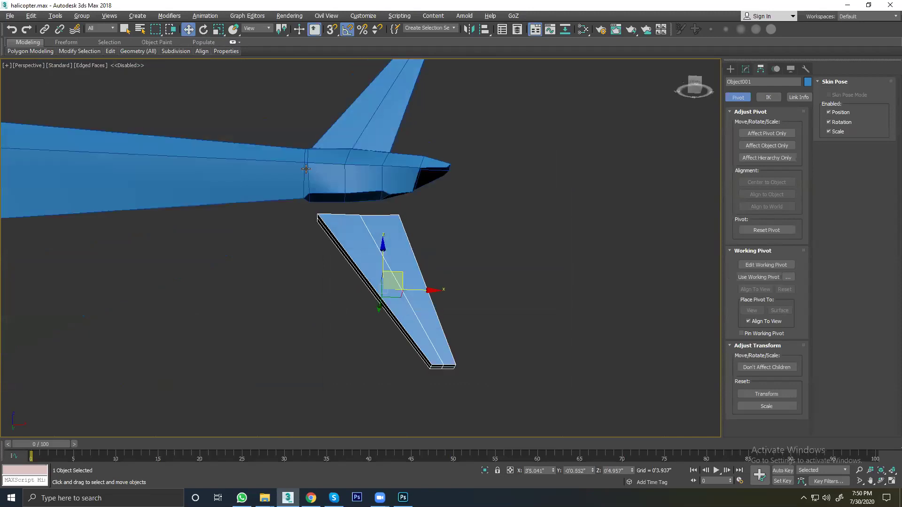
{"action": "scroll", "coordinate": [365, 197], "scroll_direction": "up", "scroll_amount": 5}
{"action": "left_click", "coordinate": [354, 199]}
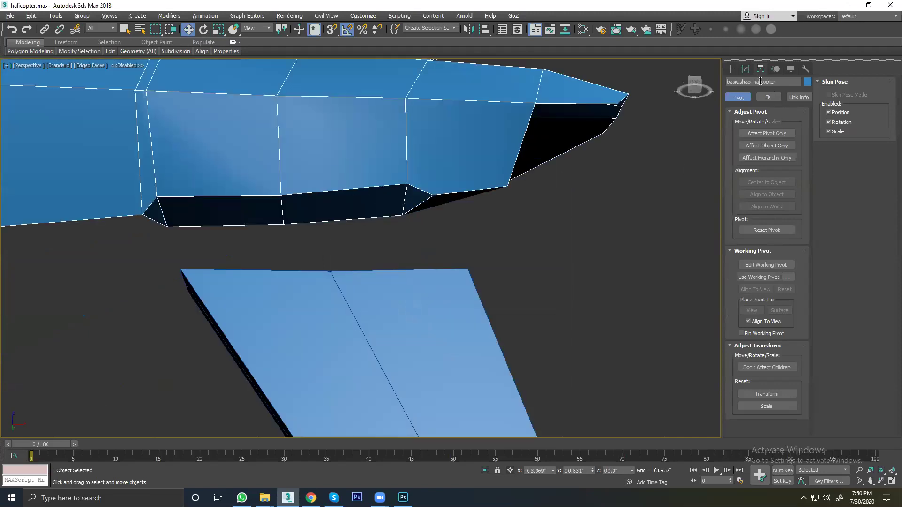
{"action": "left_click", "coordinate": [745, 69]}
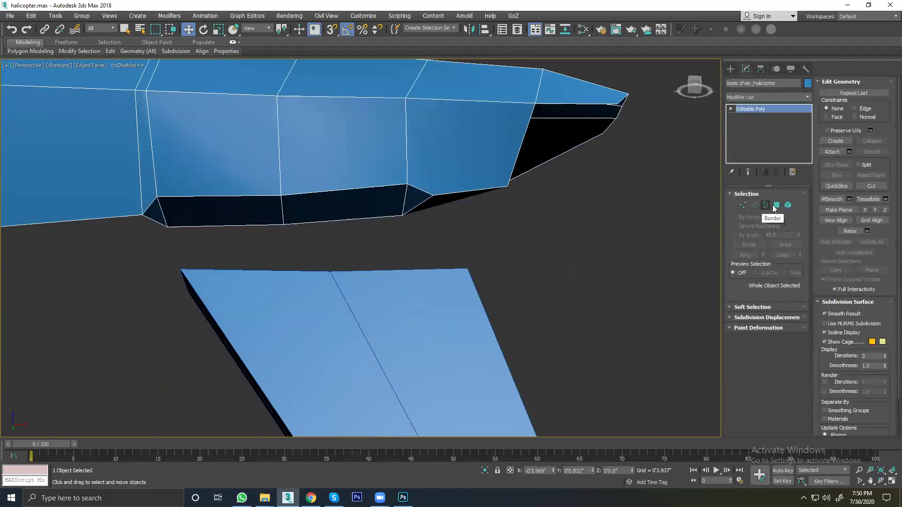
{"action": "left_click", "coordinate": [776, 204]}
Step: Select the two small triangles on the boom's underside and delete them
{"action": "left_click", "coordinate": [256, 212]}
{"action": "left_click", "coordinate": [311, 203], "text": "ctrl"}
{"action": "mouse_move", "coordinate": [329, 210]}
{"action": "middle_mouse_down", "text": "alt"}
{"action": "mouse_move", "coordinate": [268, 230]}
{"action": "mouse_move", "coordinate": [331, 225]}
{"action": "middle_mouse_up", "text": "alt"}
{"action": "left_click", "coordinate": [331, 225]}
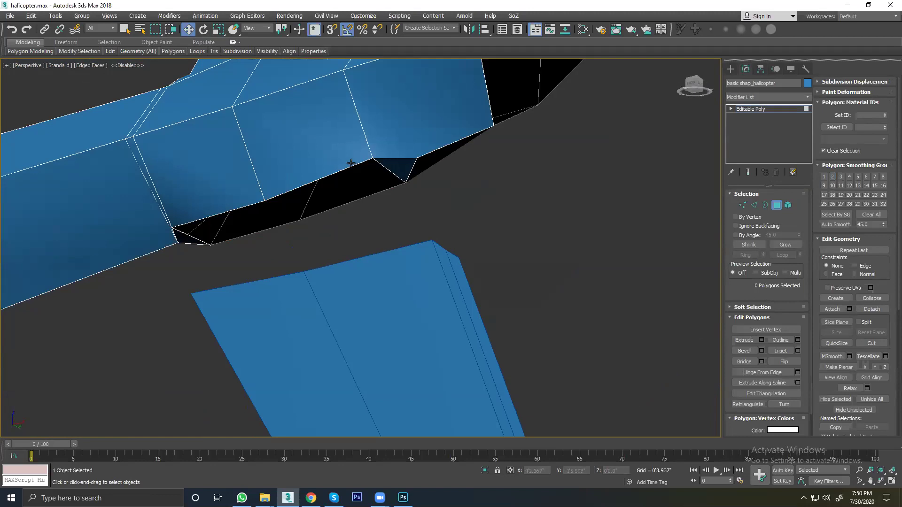
{"action": "left_click", "coordinate": [391, 166]}
{"action": "left_click", "coordinate": [187, 240], "text": "ctrl"}
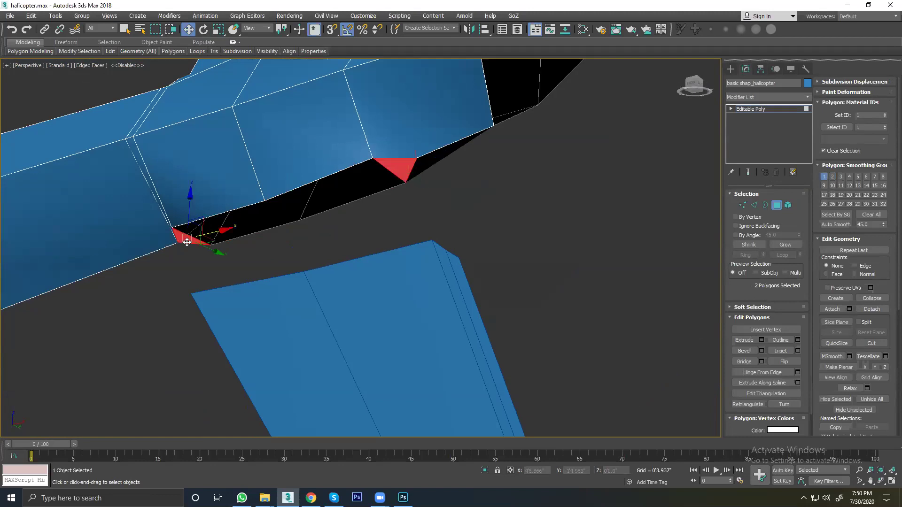
{"action": "key", "text": "Delete"}
{"action": "scroll", "coordinate": [227, 247], "scroll_direction": "down", "scroll_amount": 10}
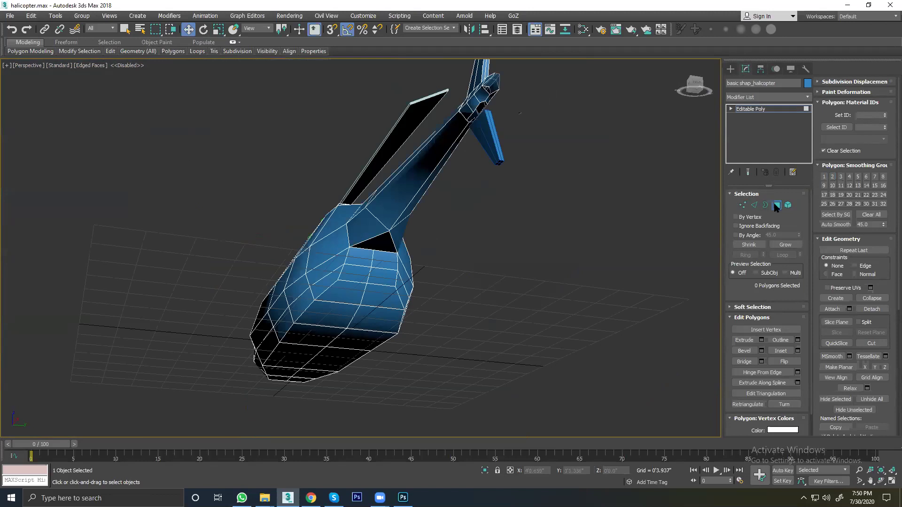
Step: Select the lower fin Object001, frame it, and lower it slightly
{"action": "key", "text": "4"}
{"action": "left_click", "coordinate": [489, 129]}
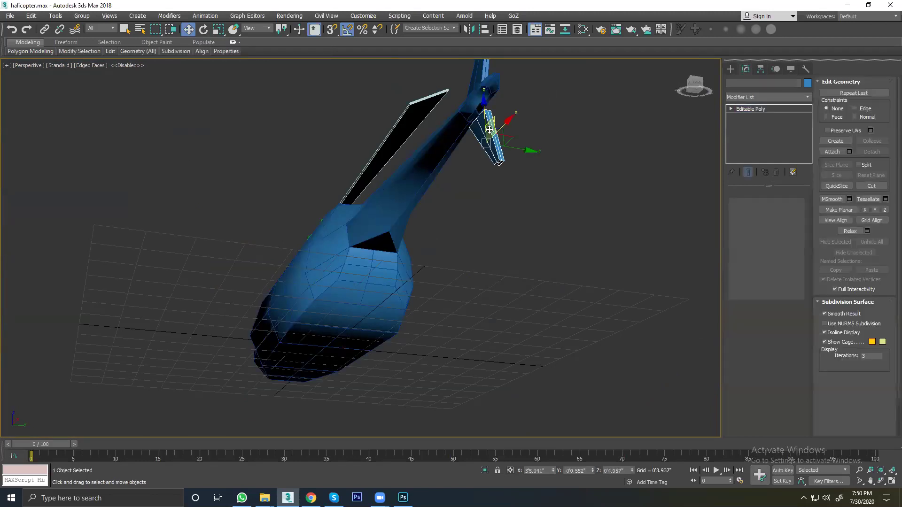
{"action": "key", "text": "z"}
{"action": "mouse_move", "coordinate": [441, 182]}
{"action": "middle_mouse_down", "text": "alt"}
{"action": "mouse_move", "coordinate": [424, 221]}
{"action": "mouse_move", "coordinate": [366, 197]}
{"action": "middle_mouse_up", "text": "alt"}
{"action": "left_click_drag", "start_coordinate": [361, 169], "coordinate": [365, 145]}
{"action": "mouse_move", "coordinate": [364, 145]}
{"action": "middle_mouse_down", "text": "alt"}
{"action": "mouse_move", "coordinate": [346, 282]}
{"action": "mouse_move", "coordinate": [439, 258]}
{"action": "mouse_move", "coordinate": [372, 286]}
{"action": "middle_mouse_up", "text": "alt"}
{"action": "left_click_drag", "start_coordinate": [346, 297], "coordinate": [351, 315]}
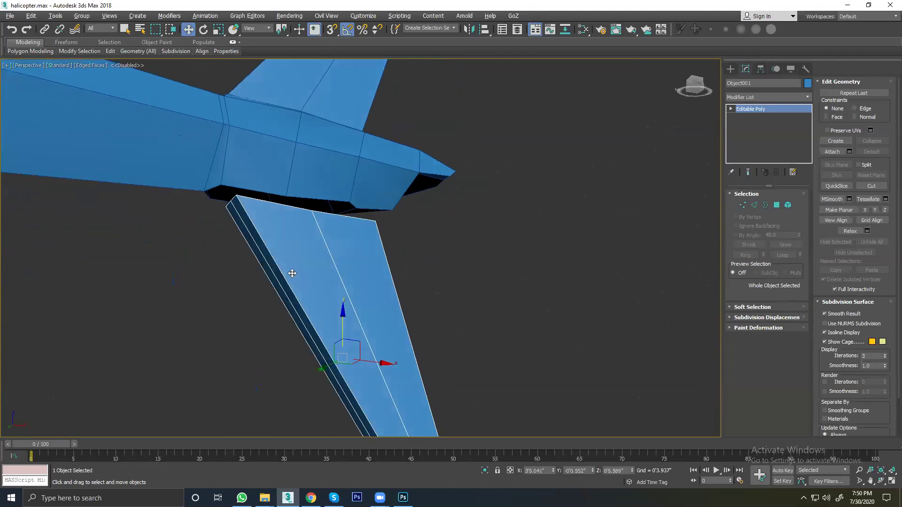
Step: In Front view, move the lower fin up against the boom, then select the fuselage
{"action": "mouse_move", "coordinate": [293, 272]}
{"action": "middle_mouse_down", "text": "alt"}
{"action": "mouse_move", "coordinate": [238, 211]}
{"action": "mouse_move", "coordinate": [348, 268]}
{"action": "middle_mouse_up", "text": "alt"}
{"action": "scroll", "coordinate": [347, 263], "scroll_direction": "down", "scroll_amount": 2}
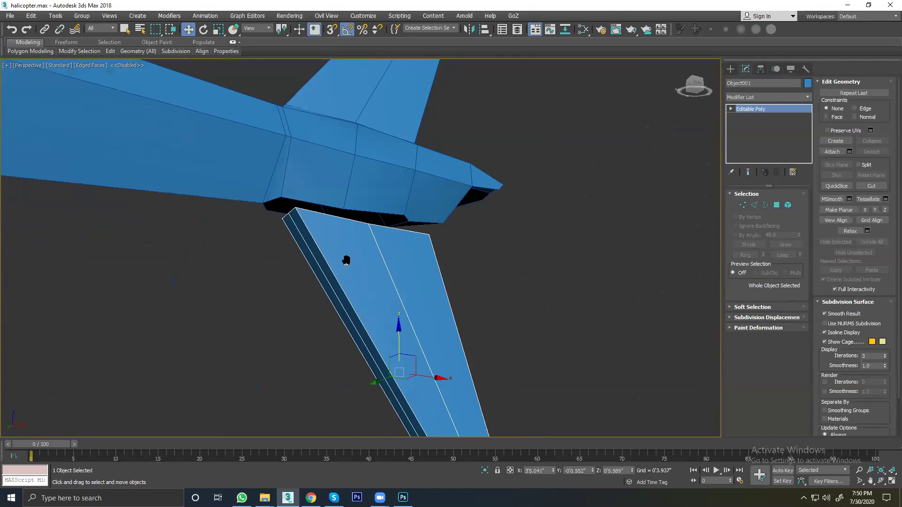
{"action": "scroll", "coordinate": [294, 203], "scroll_direction": "down", "scroll_amount": 1}
{"action": "scroll", "coordinate": [294, 197], "scroll_direction": "up", "scroll_amount": 1}
{"action": "scroll", "coordinate": [314, 202], "scroll_direction": "down", "scroll_amount": 1}
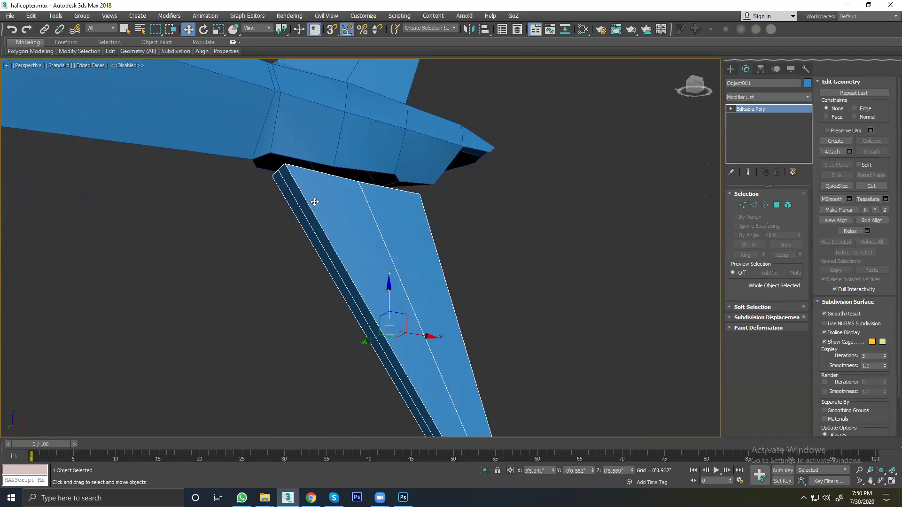
{"action": "key", "text": "f"}
{"action": "scroll", "coordinate": [294, 268], "scroll_direction": "up", "scroll_amount": 1}
{"action": "scroll", "coordinate": [296, 294], "scroll_direction": "up", "scroll_amount": 3}
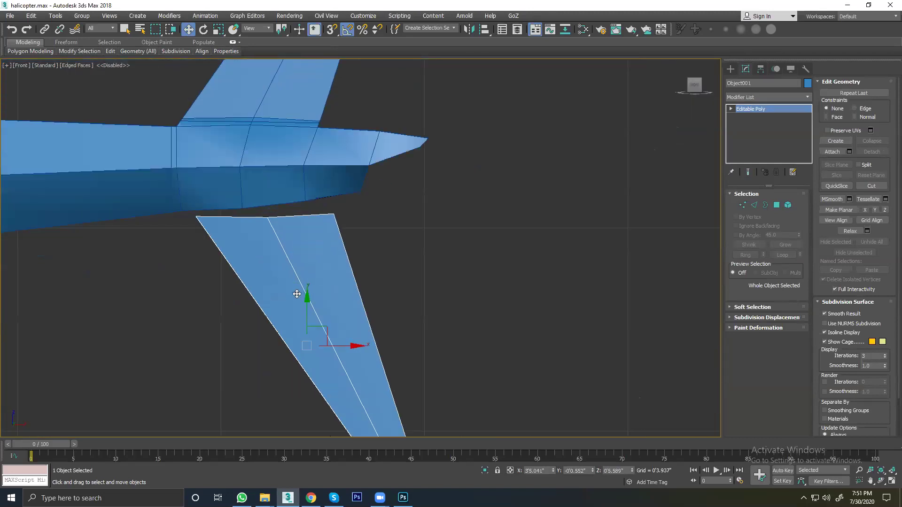
{"action": "left_click_drag", "start_coordinate": [323, 326], "coordinate": [310, 322]}
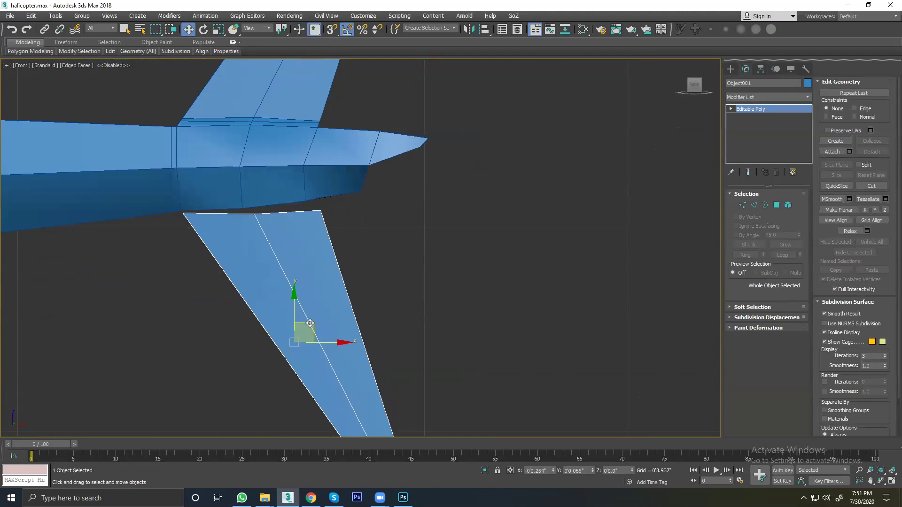
{"action": "left_click", "coordinate": [200, 207]}
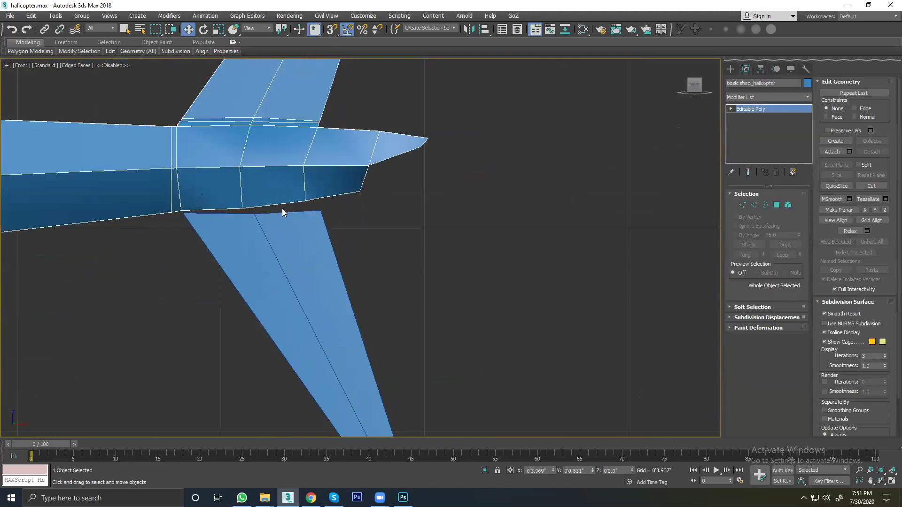
Step: Box-select the boom's bottom vertices and scale them flat on Y
{"action": "left_click", "coordinate": [745, 206]}
{"action": "left_click_drag", "start_coordinate": [226, 192], "coordinate": [263, 223]}
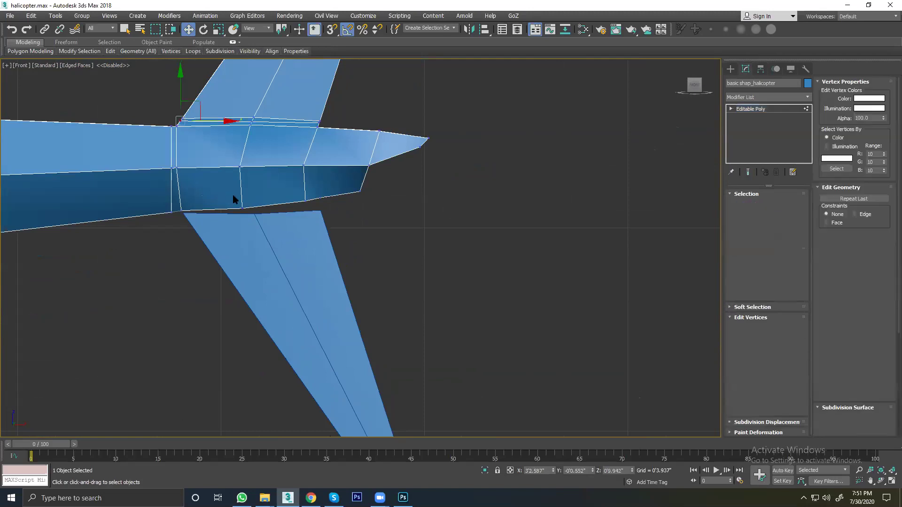
{"action": "left_click_drag", "start_coordinate": [278, 188], "coordinate": [336, 228], "text": "ctrl"}
{"action": "left_click", "coordinate": [219, 29]}
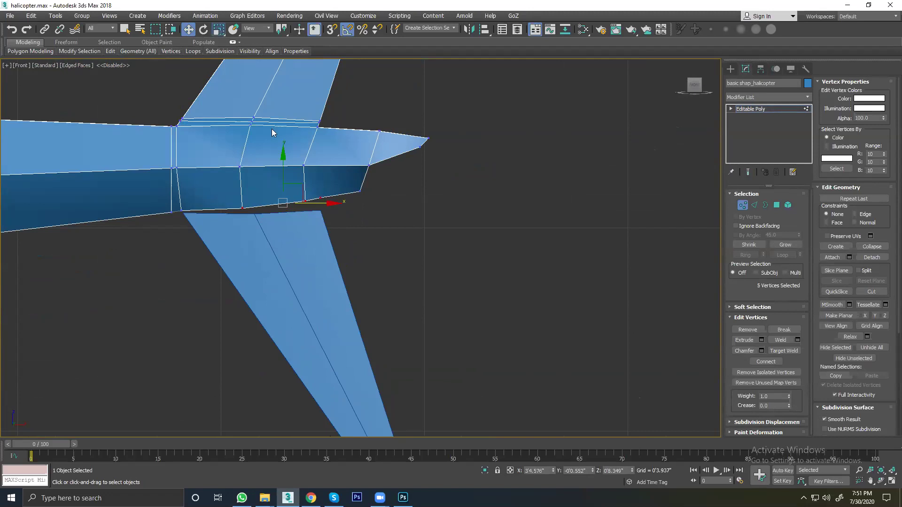
{"action": "left_click_drag", "start_coordinate": [283, 150], "coordinate": [284, 381]}
{"action": "left_click_drag", "start_coordinate": [284, 151], "coordinate": [280, 312]}
Step: Move the flattened vertices down onto the fin's top and right along X
{"action": "key", "text": "w"}
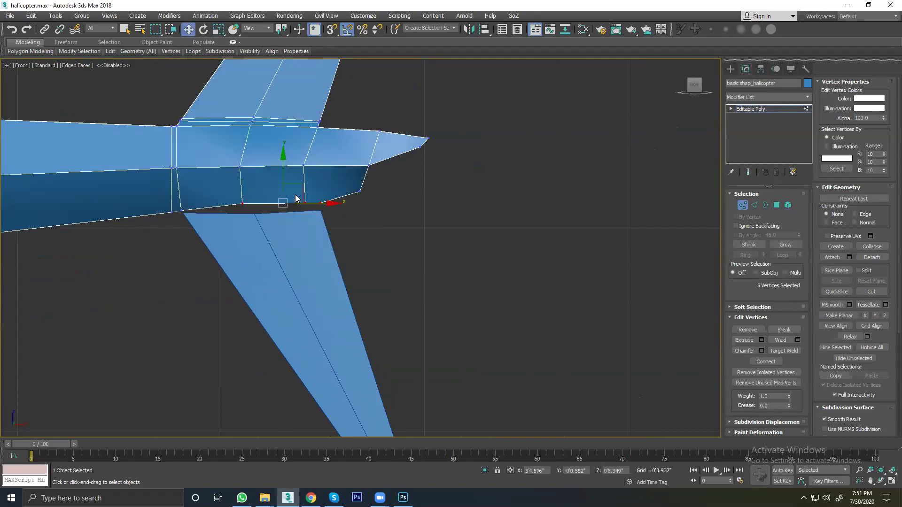
{"action": "left_click_drag", "start_coordinate": [287, 161], "coordinate": [287, 168]}
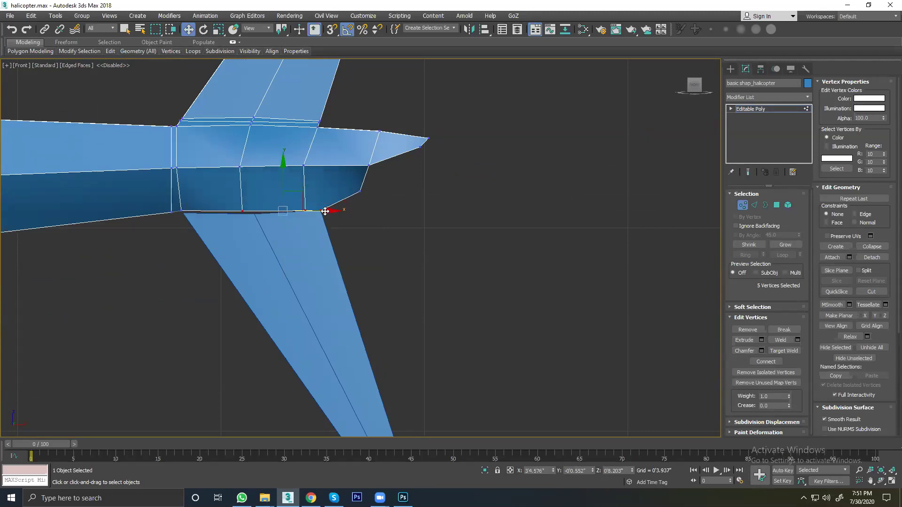
{"action": "left_click_drag", "start_coordinate": [325, 212], "coordinate": [336, 212]}
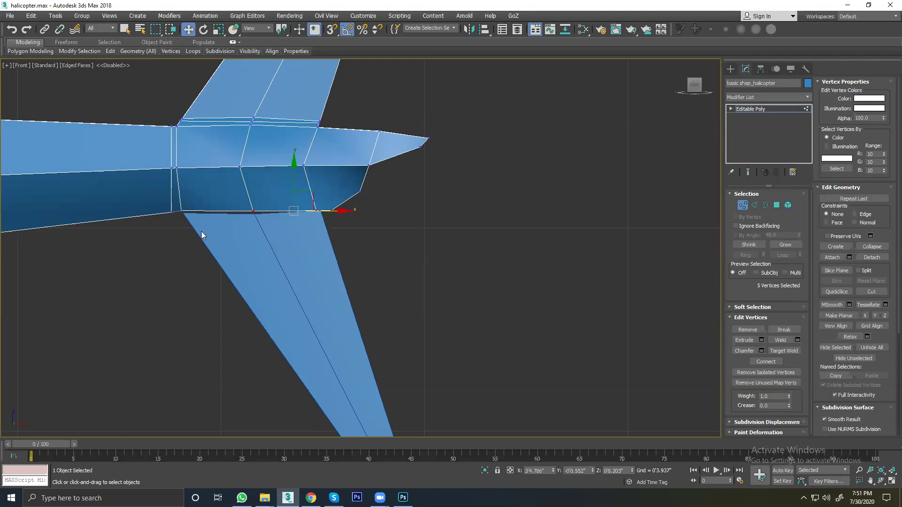
{"action": "mouse_move", "coordinate": [317, 196]}
{"action": "middle_mouse_down", "text": "alt"}
{"action": "mouse_move", "coordinate": [310, 177]}
{"action": "mouse_move", "coordinate": [243, 163]}
{"action": "middle_mouse_up", "text": "alt"}
Step: Leave vertex editing and select the lower fin, orbiting to the fin junction
{"action": "left_click", "coordinate": [375, 250]}
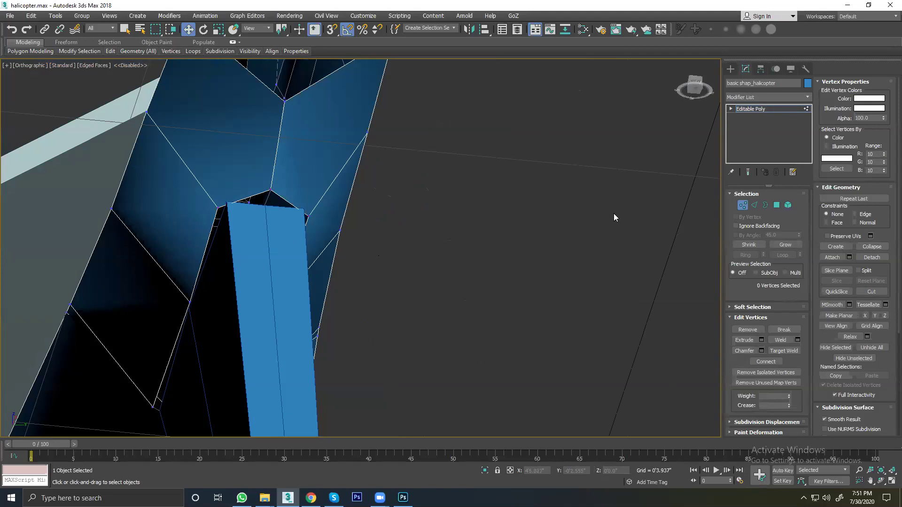
{"action": "left_click", "coordinate": [741, 207]}
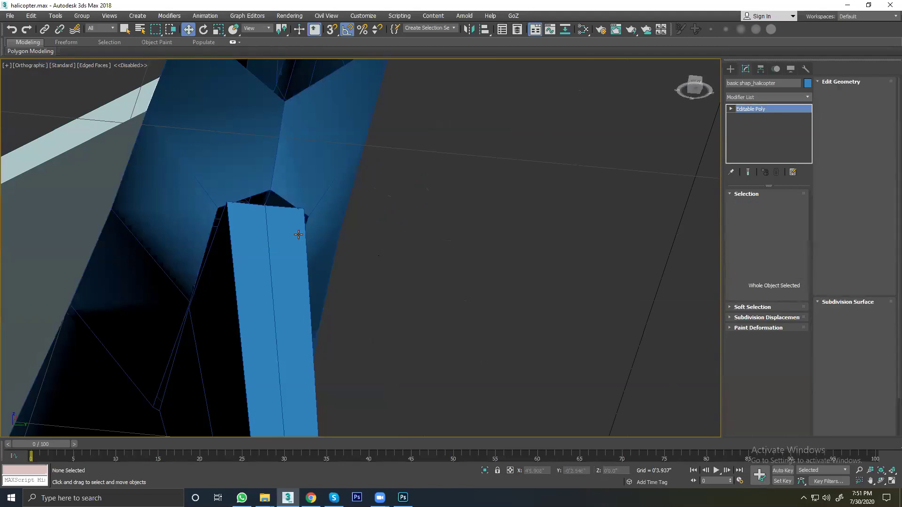
{"action": "left_click", "coordinate": [294, 250]}
{"action": "middle_click_drag", "start_coordinate": [294, 250], "coordinate": [290, 217], "text": "alt"}
{"action": "right_click", "coordinate": [284, 219]}
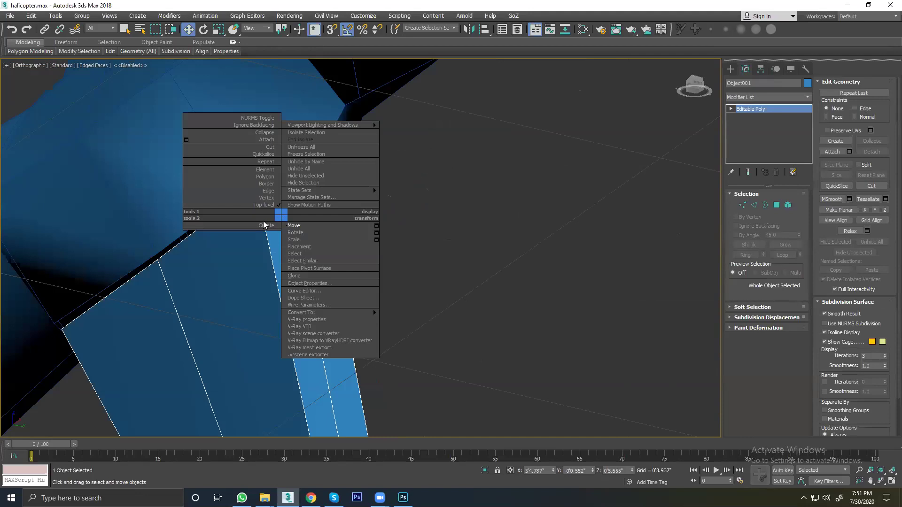
{"action": "left_click", "coordinate": [294, 175]}
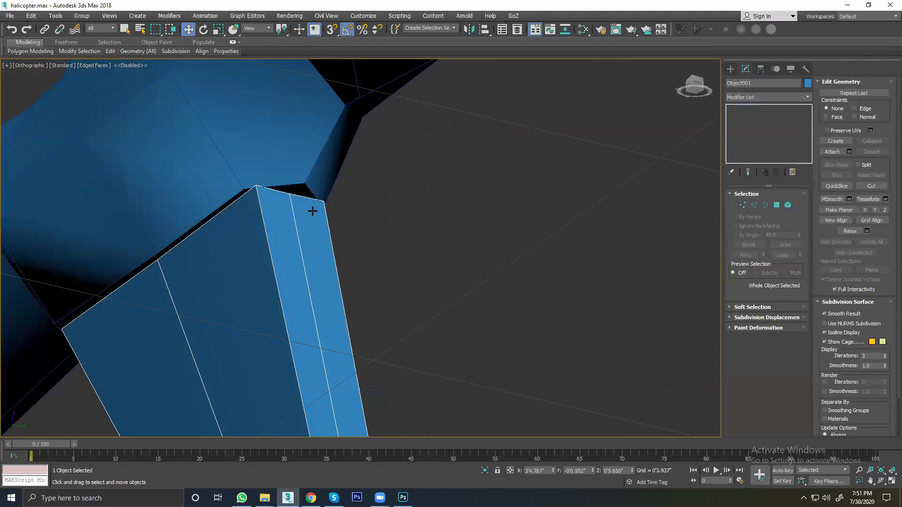
Step: Attach the lower fin to the helicopter body mesh
{"action": "right_click", "coordinate": [294, 216]}
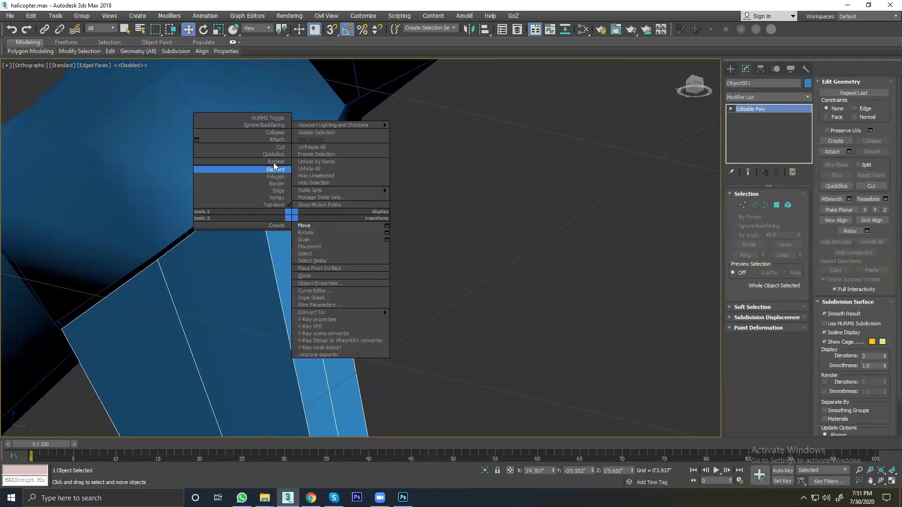
{"action": "scroll", "coordinate": [476, 188], "scroll_direction": "down", "scroll_amount": 4}
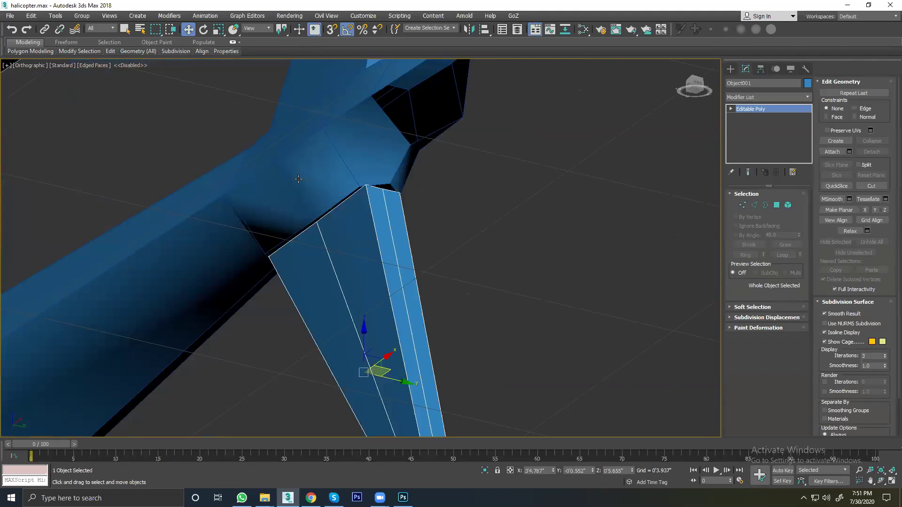
{"action": "left_click", "coordinate": [292, 174]}
{"action": "right_click", "coordinate": [292, 175]}
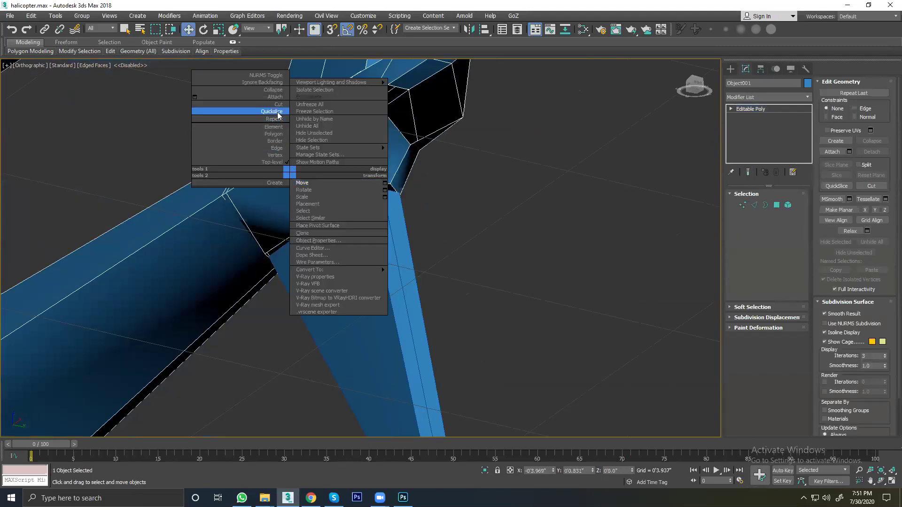
{"action": "left_click", "coordinate": [277, 98]}
{"action": "left_click", "coordinate": [350, 211]}
{"action": "scroll", "coordinate": [405, 195], "scroll_direction": "up", "scroll_amount": 3}
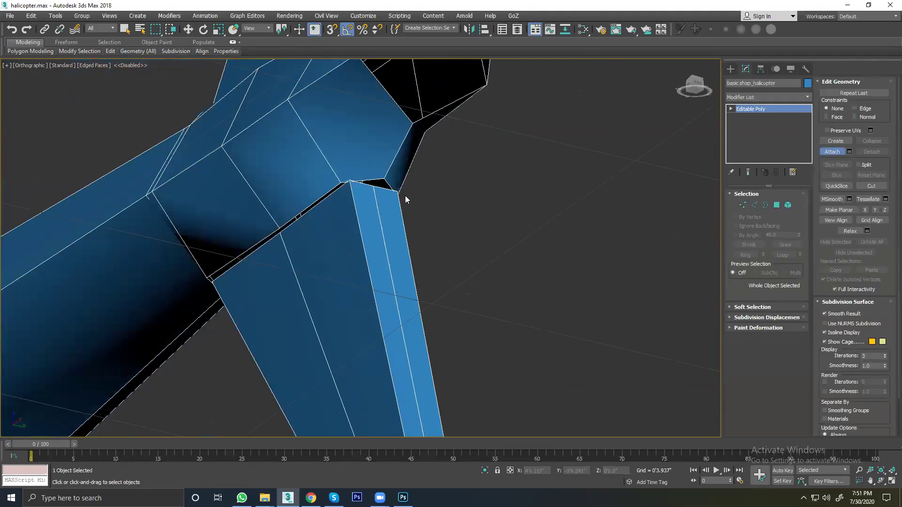
{"action": "right_click", "coordinate": [442, 172]}
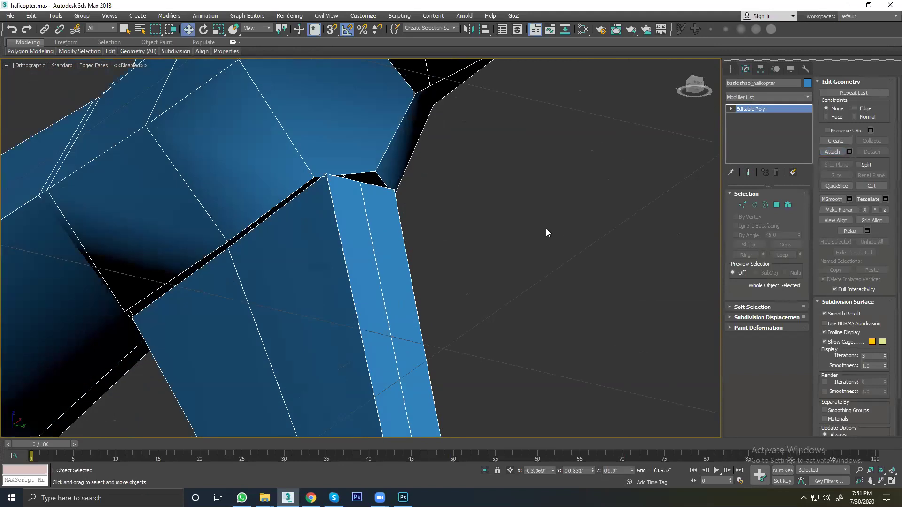
{"action": "right_click", "coordinate": [444, 202]}
{"action": "left_click", "coordinate": [340, 241]}
Step: Target-weld the lower fin's top corner vertices onto the tail boom's underside vertices
{"action": "left_click", "coordinate": [742, 205]}
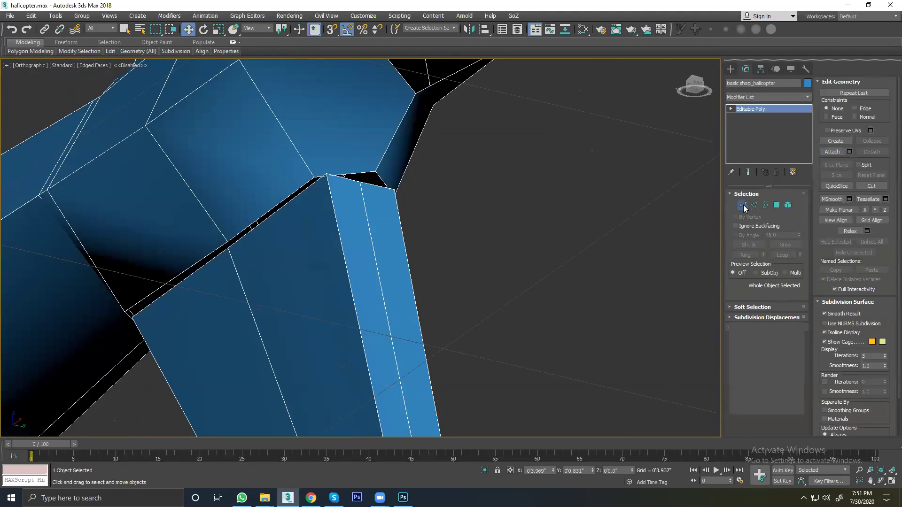
{"action": "right_click", "coordinate": [337, 199]}
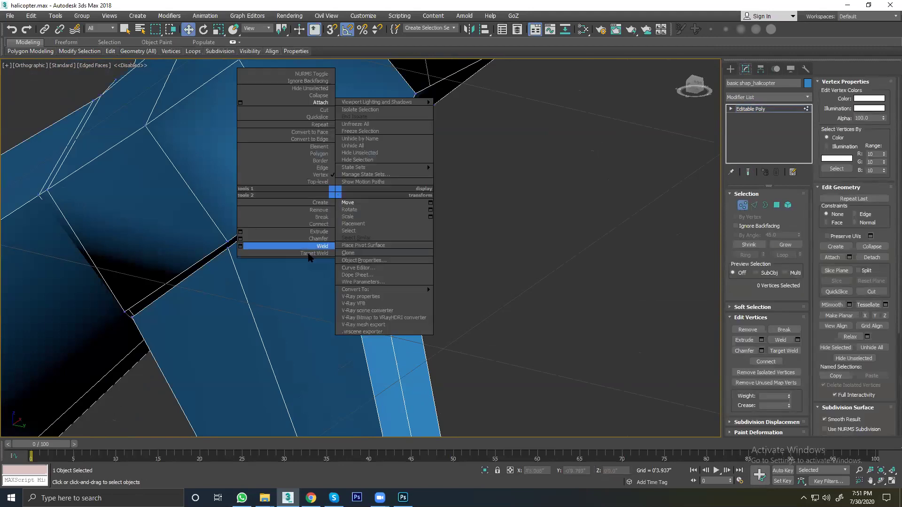
{"action": "left_click", "coordinate": [311, 244]}
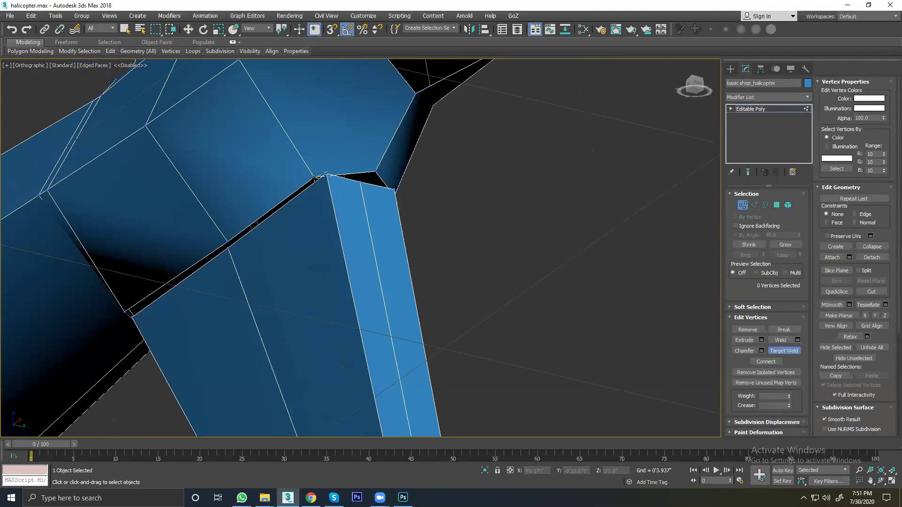
{"action": "left_click", "coordinate": [315, 178]}
{"action": "left_click", "coordinate": [226, 242]}
{"action": "scroll", "coordinate": [220, 271], "scroll_direction": "down", "scroll_amount": 2}
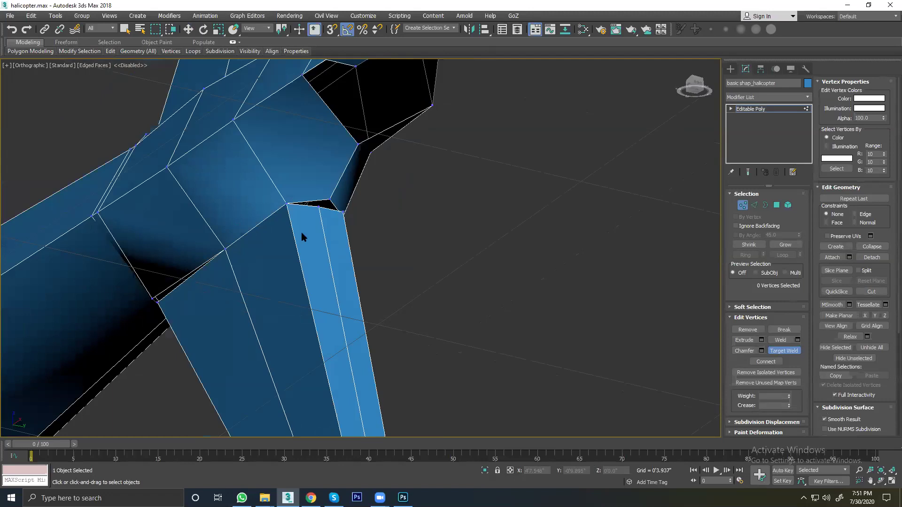
{"action": "left_click", "coordinate": [331, 201]}
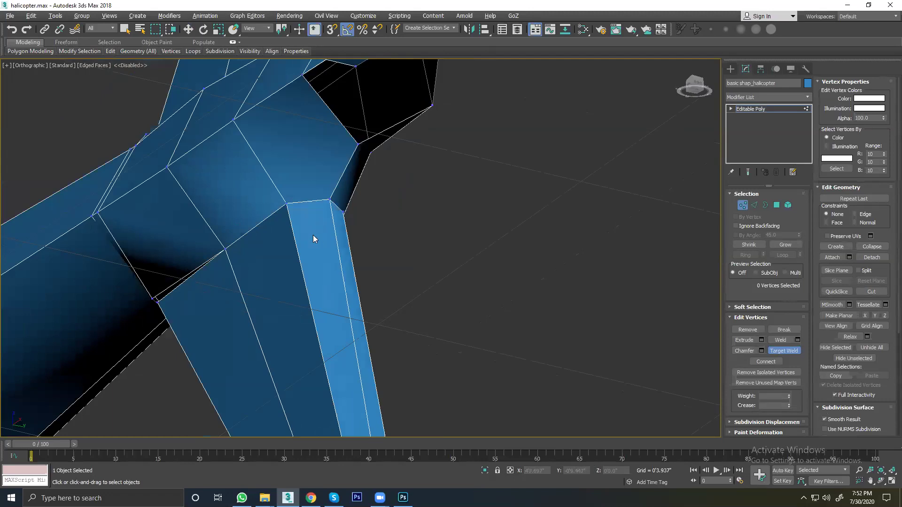
{"action": "scroll", "coordinate": [314, 238], "scroll_direction": "up", "scroll_amount": 5}
{"action": "scroll", "coordinate": [304, 245], "scroll_direction": "down", "scroll_amount": 5}
{"action": "mouse_move", "coordinate": [402, 237]}
{"action": "middle_mouse_down", "text": "alt"}
{"action": "mouse_move", "coordinate": [372, 246]}
{"action": "mouse_move", "coordinate": [234, 230]}
{"action": "middle_mouse_up", "text": "alt"}
{"action": "scroll", "coordinate": [254, 239], "scroll_direction": "up", "scroll_amount": 2}
Step: Zoom in on the fin/boom junction and weld the fin's top vertex onto the boom vertex
{"action": "scroll", "coordinate": [256, 239], "scroll_direction": "up", "scroll_amount": 2}
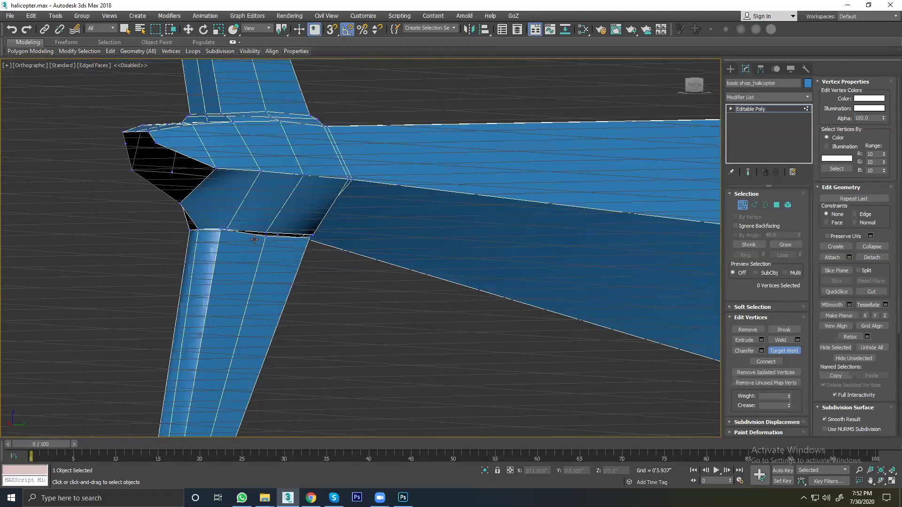
{"action": "scroll", "coordinate": [265, 237], "scroll_direction": "up", "scroll_amount": 2}
{"action": "scroll", "coordinate": [272, 241], "scroll_direction": "up", "scroll_amount": 2}
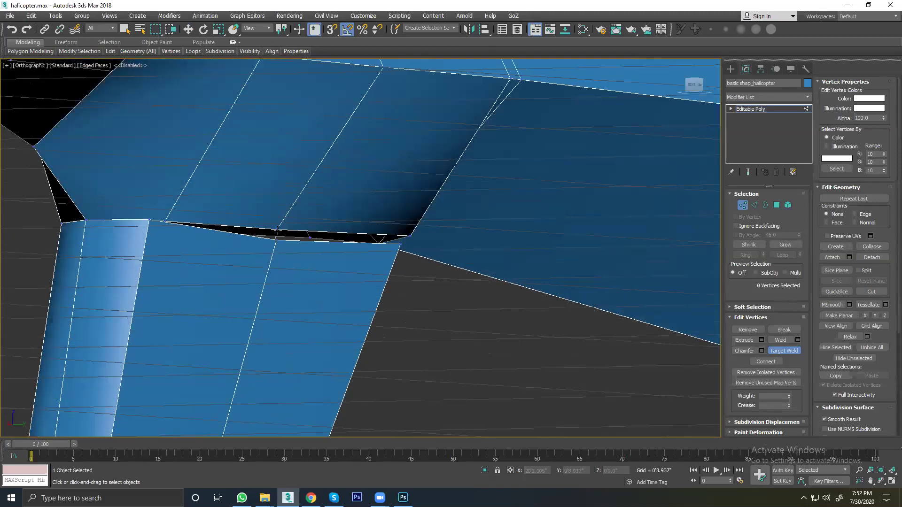
{"action": "scroll", "coordinate": [309, 240], "scroll_direction": "up", "scroll_amount": 3}
{"action": "scroll", "coordinate": [308, 245], "scroll_direction": "down", "scroll_amount": 4}
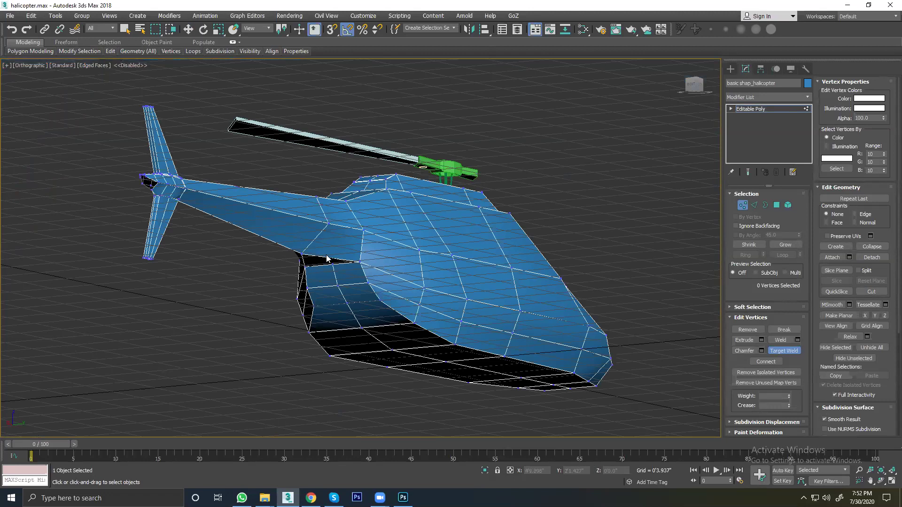
{"action": "scroll", "coordinate": [190, 227], "scroll_direction": "up", "scroll_amount": 2}
{"action": "scroll", "coordinate": [202, 221], "scroll_direction": "up", "scroll_amount": 2}
{"action": "scroll", "coordinate": [211, 217], "scroll_direction": "up", "scroll_amount": 1}
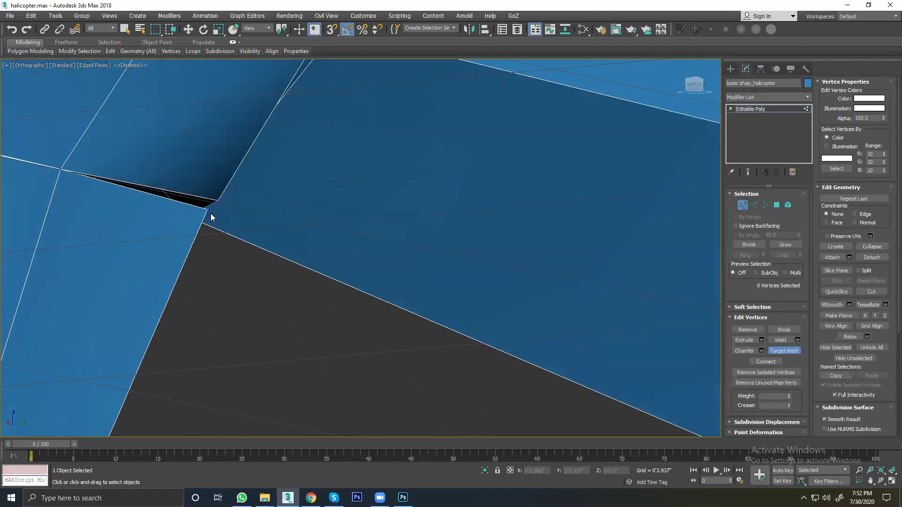
{"action": "scroll", "coordinate": [218, 202], "scroll_direction": "down", "scroll_amount": 1}
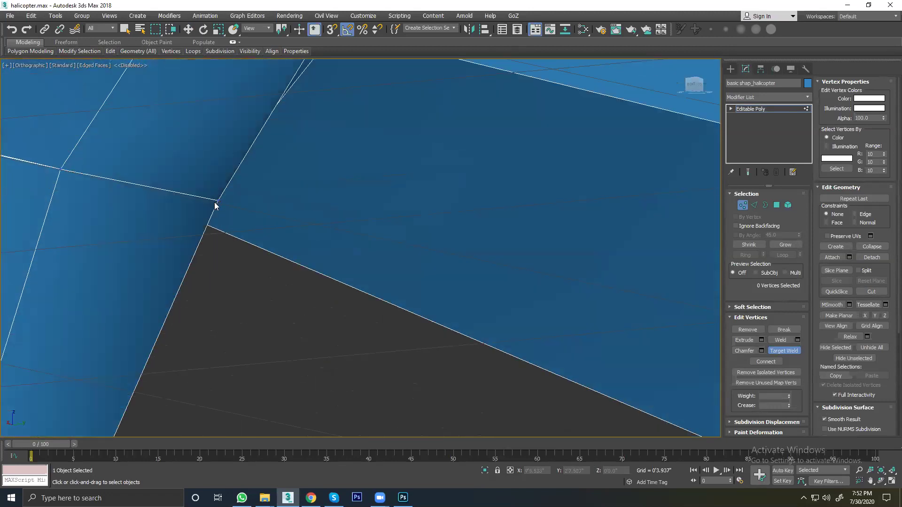
{"action": "scroll", "coordinate": [216, 203], "scroll_direction": "down", "scroll_amount": 2}
{"action": "scroll", "coordinate": [225, 214], "scroll_direction": "down", "scroll_amount": 1}
{"action": "scroll", "coordinate": [230, 218], "scroll_direction": "down", "scroll_amount": 1}
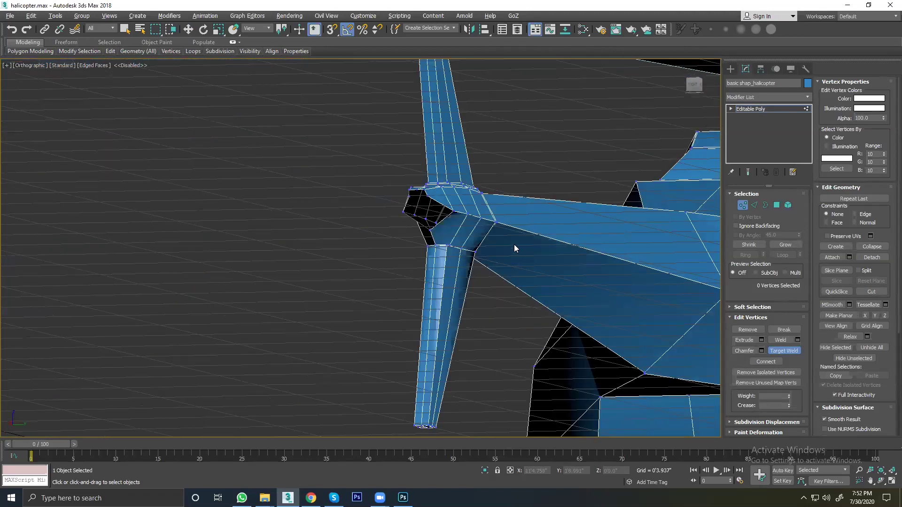
{"action": "scroll", "coordinate": [489, 237], "scroll_direction": "up", "scroll_amount": 2}
{"action": "scroll", "coordinate": [531, 281], "scroll_direction": "up", "scroll_amount": 2}
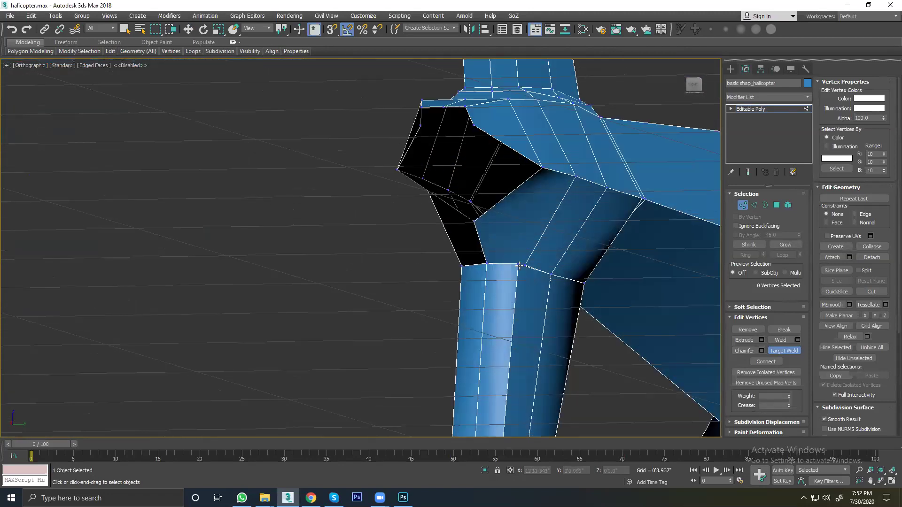
{"action": "left_click", "coordinate": [526, 265]}
Step: Inspect the joint in Perspective view, then exit Vertex mode to whole-object level
{"action": "scroll", "coordinate": [488, 266], "scroll_direction": "up", "scroll_amount": 3}
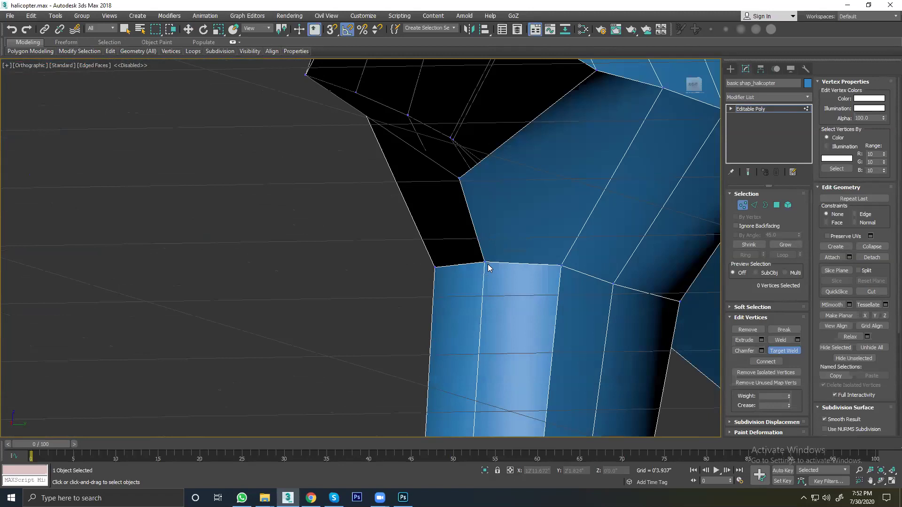
{"action": "scroll", "coordinate": [483, 263], "scroll_direction": "up", "scroll_amount": 2}
{"action": "scroll", "coordinate": [479, 259], "scroll_direction": "up", "scroll_amount": 1}
{"action": "scroll", "coordinate": [481, 261], "scroll_direction": "down", "scroll_amount": 6}
{"action": "scroll", "coordinate": [482, 262], "scroll_direction": "down", "scroll_amount": 3}
{"action": "scroll", "coordinate": [515, 258], "scroll_direction": "up", "scroll_amount": 3}
{"action": "scroll", "coordinate": [515, 259], "scroll_direction": "up", "scroll_amount": 1}
{"action": "scroll", "coordinate": [365, 248], "scroll_direction": "up", "scroll_amount": 2}
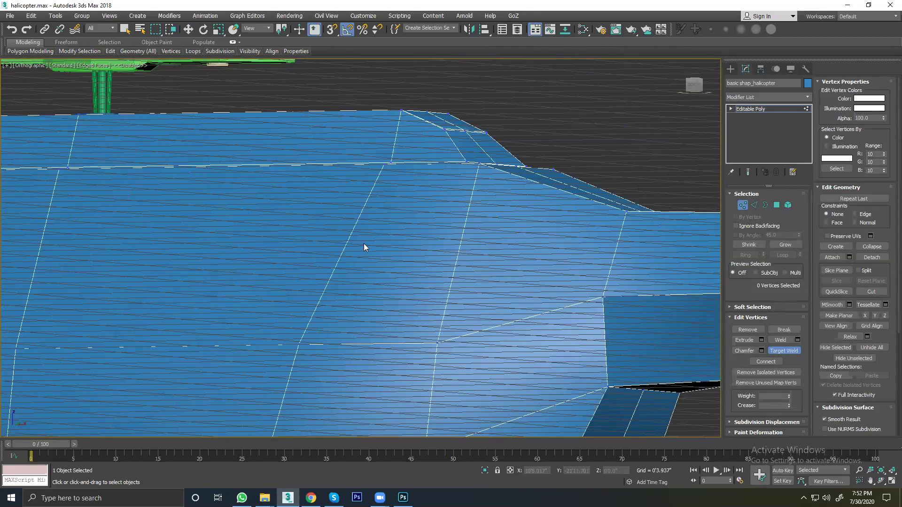
{"action": "scroll", "coordinate": [364, 248], "scroll_direction": "down", "scroll_amount": 6}
{"action": "key", "text": "p"}
{"action": "scroll", "coordinate": [394, 252], "scroll_direction": "down", "scroll_amount": 2}
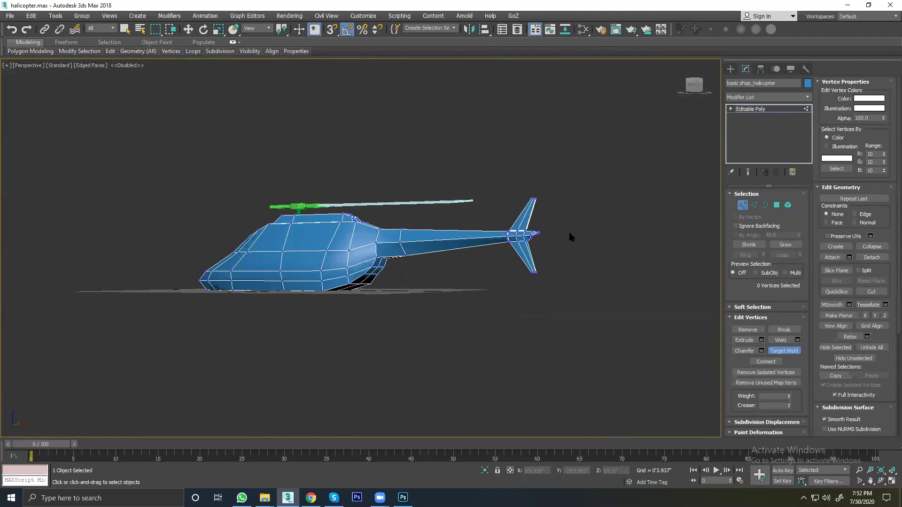
{"action": "scroll", "coordinate": [506, 237], "scroll_direction": "up", "scroll_amount": 2}
{"action": "scroll", "coordinate": [521, 254], "scroll_direction": "up", "scroll_amount": 2}
{"action": "scroll", "coordinate": [521, 254], "scroll_direction": "up", "scroll_amount": 1}
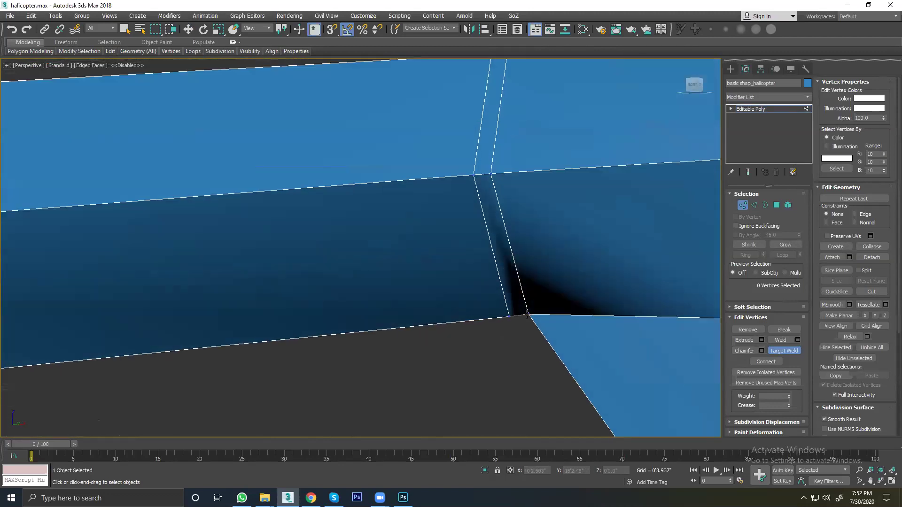
{"action": "scroll", "coordinate": [527, 313], "scroll_direction": "down", "scroll_amount": 2}
{"action": "scroll", "coordinate": [531, 318], "scroll_direction": "down", "scroll_amount": 2}
{"action": "scroll", "coordinate": [537, 324], "scroll_direction": "down", "scroll_amount": 2}
{"action": "scroll", "coordinate": [537, 324], "scroll_direction": "up", "scroll_amount": 3}
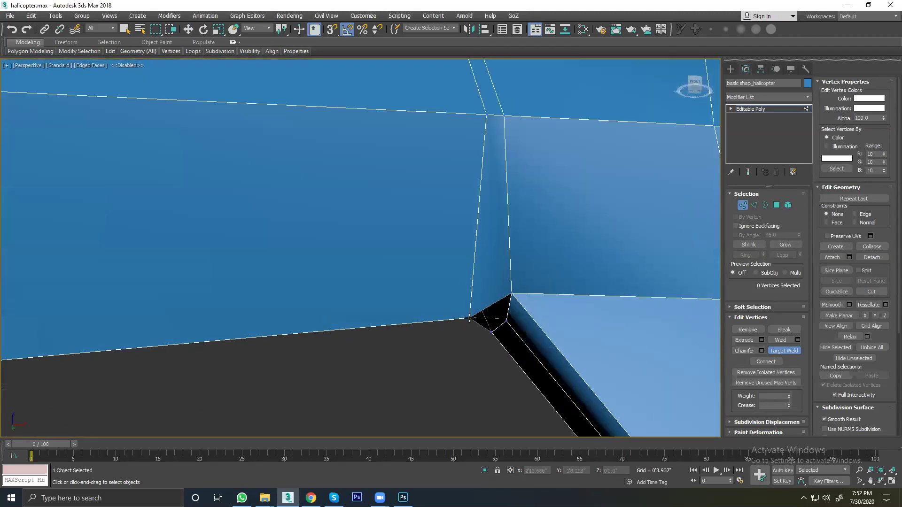
{"action": "scroll", "coordinate": [471, 305], "scroll_direction": "down", "scroll_amount": 2}
{"action": "scroll", "coordinate": [478, 302], "scroll_direction": "down", "scroll_amount": 2}
{"action": "scroll", "coordinate": [479, 302], "scroll_direction": "down", "scroll_amount": 1}
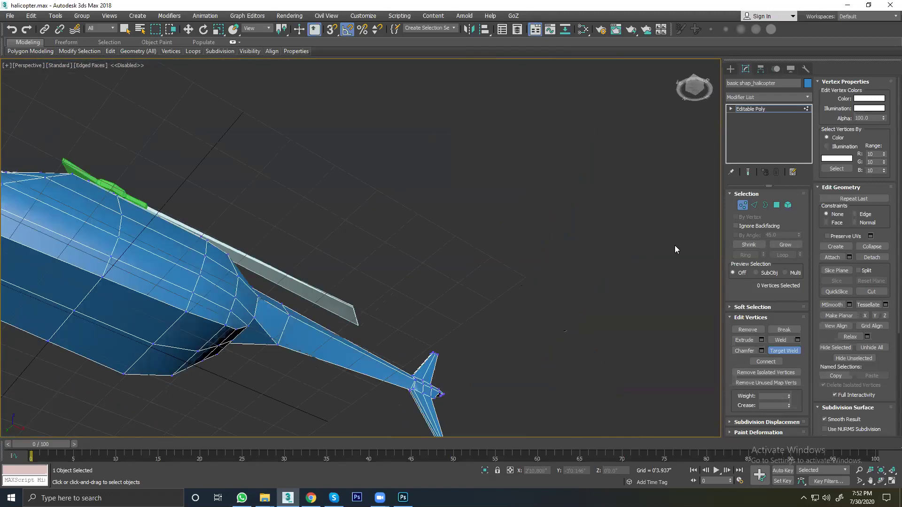
{"action": "left_click", "coordinate": [742, 205]}
Step: With Move active, box-select the tail fin vertices and zoom along the tail boom
{"action": "key", "text": "w"}
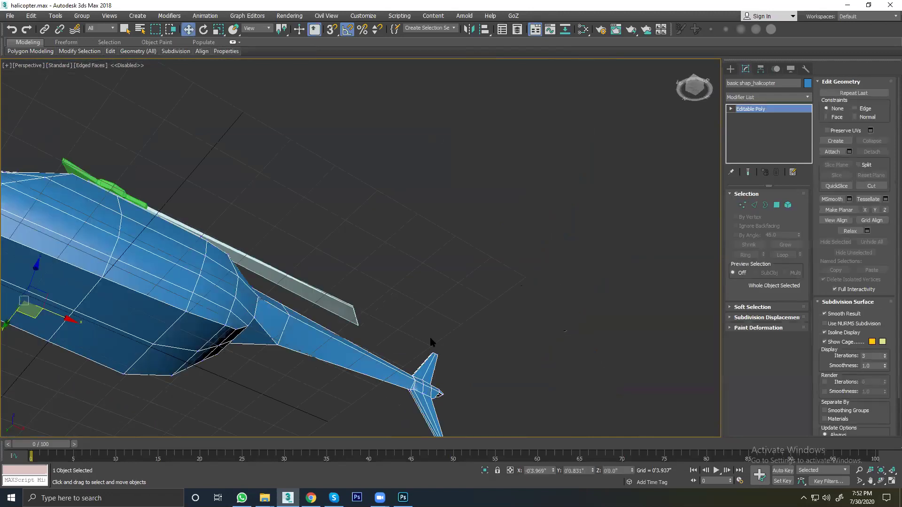
{"action": "left_click", "coordinate": [742, 205]}
{"action": "left_click_drag", "start_coordinate": [407, 348], "coordinate": [459, 414]}
{"action": "key", "text": "z"}
{"action": "mouse_move", "coordinate": [364, 337]}
{"action": "middle_mouse_down", "text": "alt"}
{"action": "mouse_move", "coordinate": [303, 354]}
{"action": "mouse_move", "coordinate": [408, 331]}
{"action": "mouse_move", "coordinate": [590, 342]}
{"action": "mouse_move", "coordinate": [576, 374]}
{"action": "mouse_move", "coordinate": [540, 343]}
{"action": "middle_mouse_up", "text": "alt"}
Step: Select the two vertices where the lower fin meets the boom's underside
{"action": "scroll", "coordinate": [577, 374], "scroll_direction": "down", "scroll_amount": 10}
{"action": "scroll", "coordinate": [540, 344], "scroll_direction": "up", "scroll_amount": 6}
{"action": "scroll", "coordinate": [481, 267], "scroll_direction": "up", "scroll_amount": 3}
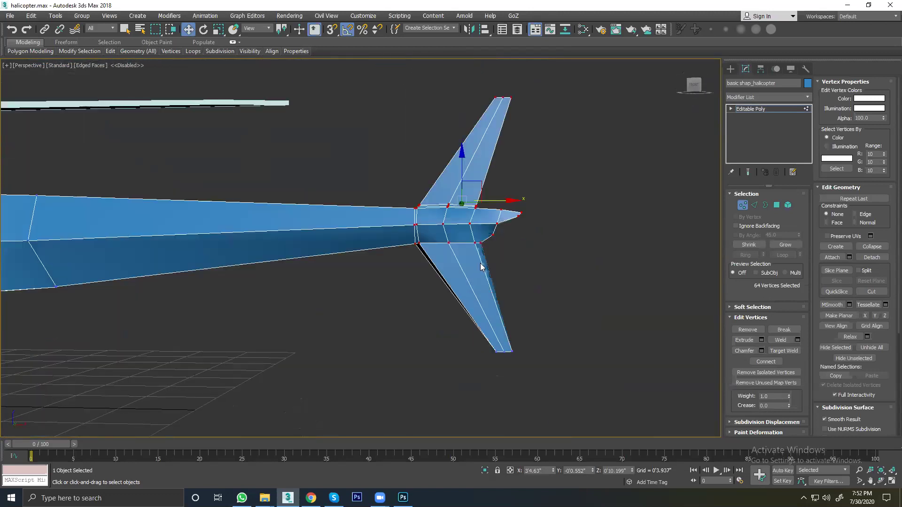
{"action": "scroll", "coordinate": [399, 259], "scroll_direction": "up", "scroll_amount": 4}
{"action": "scroll", "coordinate": [531, 298], "scroll_direction": "down", "scroll_amount": 4}
{"action": "scroll", "coordinate": [468, 294], "scroll_direction": "up", "scroll_amount": 3}
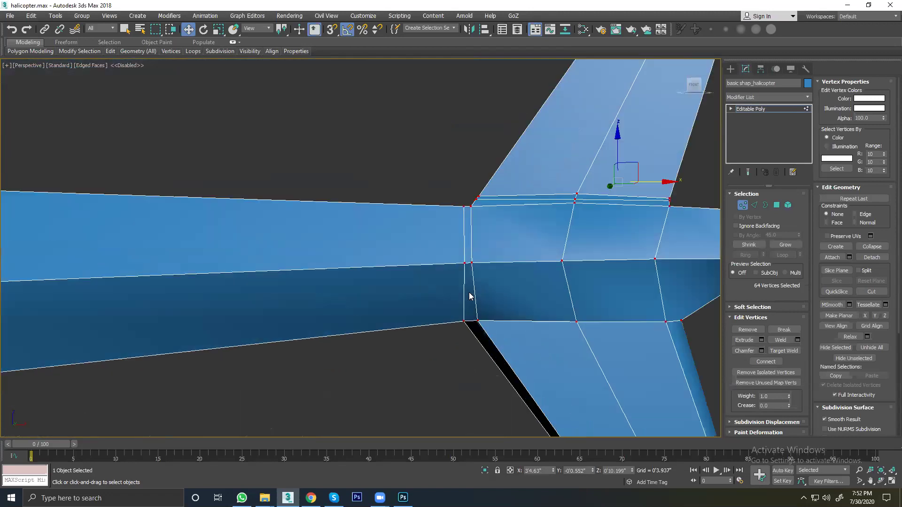
{"action": "mouse_move", "coordinate": [458, 319]}
{"action": "left_mouse_down"}
{"action": "mouse_move", "coordinate": [471, 334]}
{"action": "mouse_move", "coordinate": [485, 306]}
{"action": "left_mouse_up"}
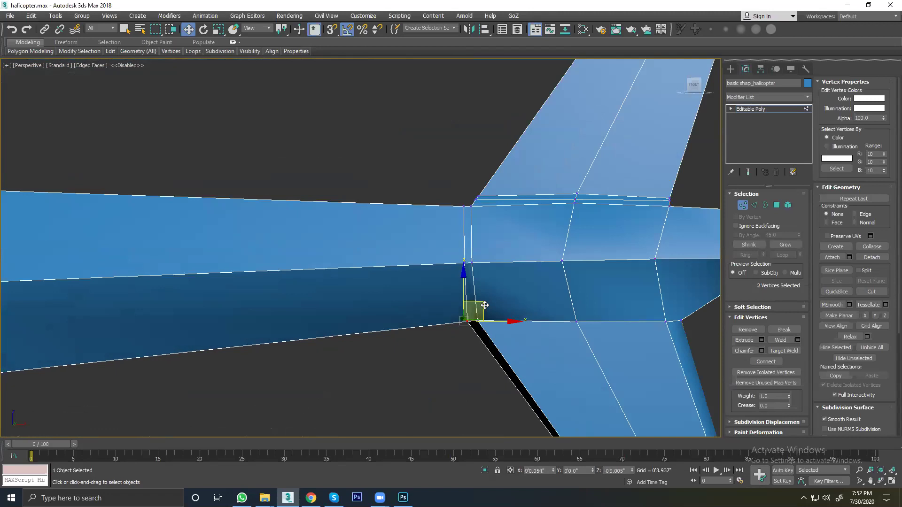
{"action": "key", "text": "alt+Tab"}
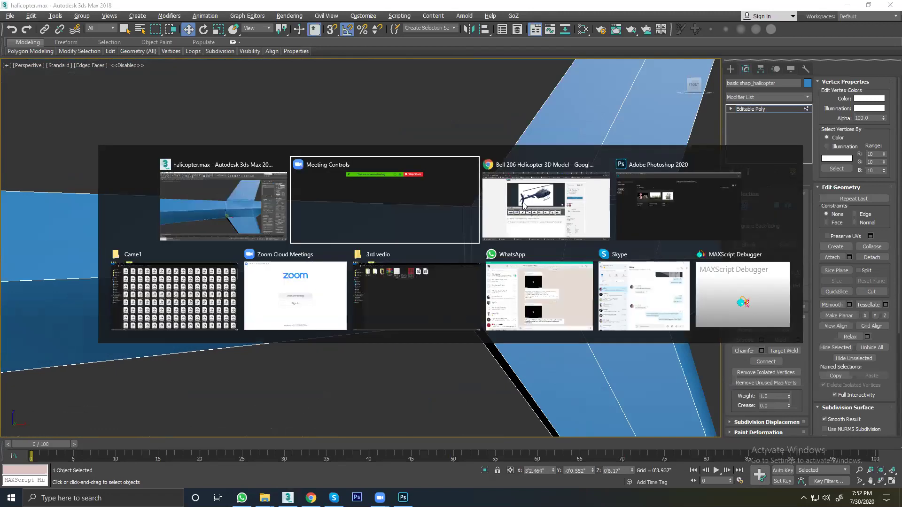
Step: Compare the tail with the Bell 206 reference photo, then select the lower fin tip vertices
{"action": "left_click", "coordinate": [523, 205]}
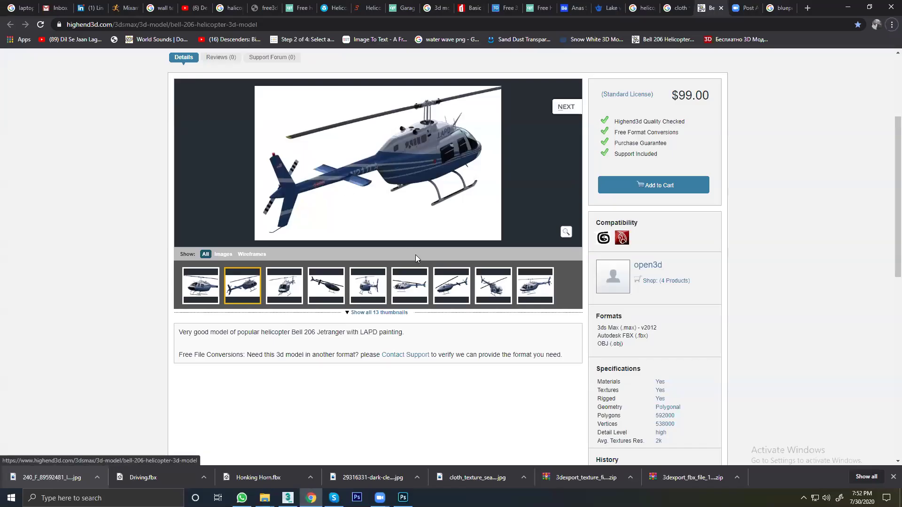
{"action": "key", "text": "alt+Tab"}
{"action": "key", "text": "alt+Tab"}
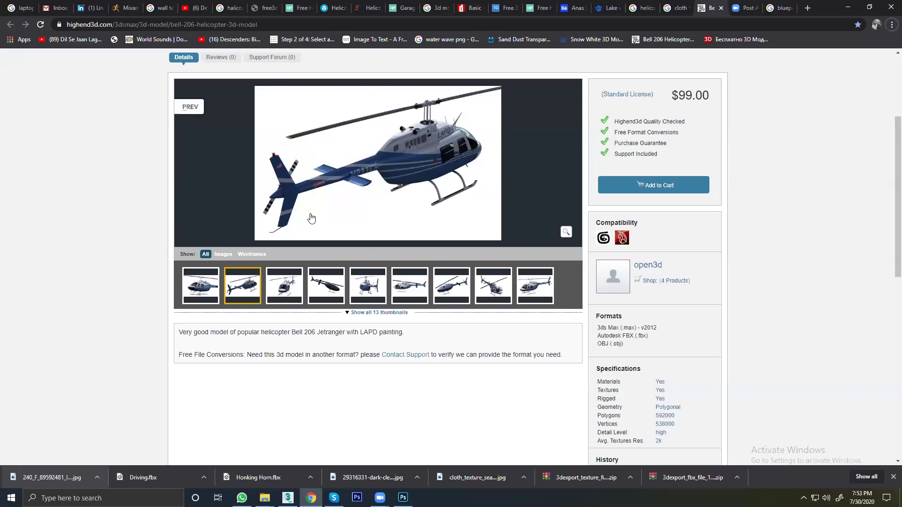
{"action": "key", "text": "alt+Tab"}
{"action": "mouse_move", "coordinate": [460, 272]}
{"action": "middle_mouse_down"}
{"action": "mouse_move", "coordinate": [455, 254]}
{"action": "mouse_move", "coordinate": [348, 187]}
{"action": "middle_mouse_up"}
{"action": "mouse_move", "coordinate": [471, 328]}
{"action": "left_mouse_down"}
{"action": "mouse_move", "coordinate": [508, 301]}
{"action": "mouse_move", "coordinate": [488, 278]}
{"action": "left_mouse_up"}
Step: Exit Vertex mode, recheck the Bell 206 photo, then select the body and orbit to the tail
{"action": "scroll", "coordinate": [503, 319], "scroll_direction": "up", "scroll_amount": 3}
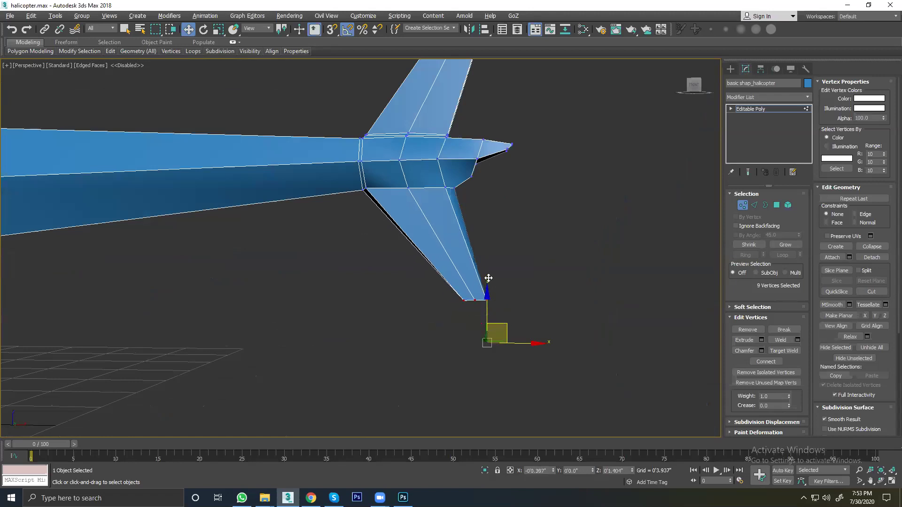
{"action": "scroll", "coordinate": [488, 278], "scroll_direction": "down", "scroll_amount": 3}
{"action": "scroll", "coordinate": [488, 278], "scroll_direction": "down", "scroll_amount": 1}
{"action": "scroll", "coordinate": [489, 278], "scroll_direction": "up", "scroll_amount": 5}
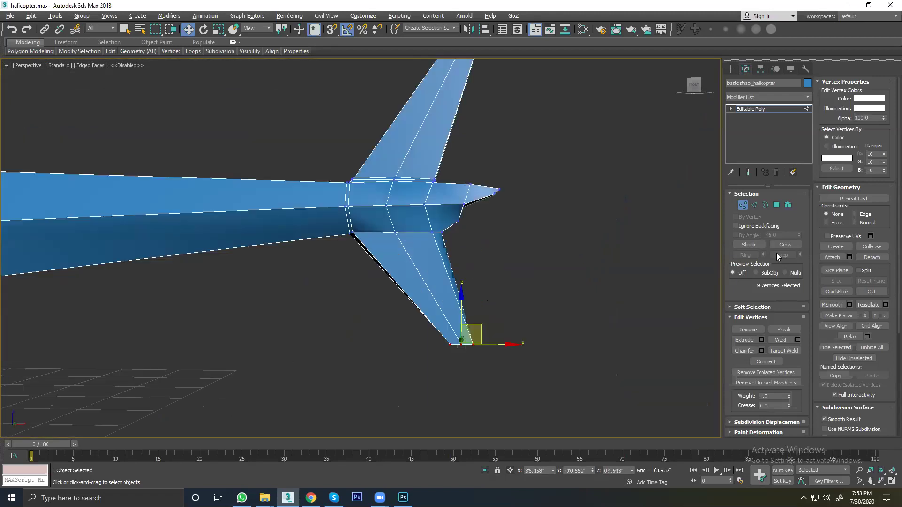
{"action": "left_click", "coordinate": [736, 207]}
{"action": "key", "text": "alt+Tab"}
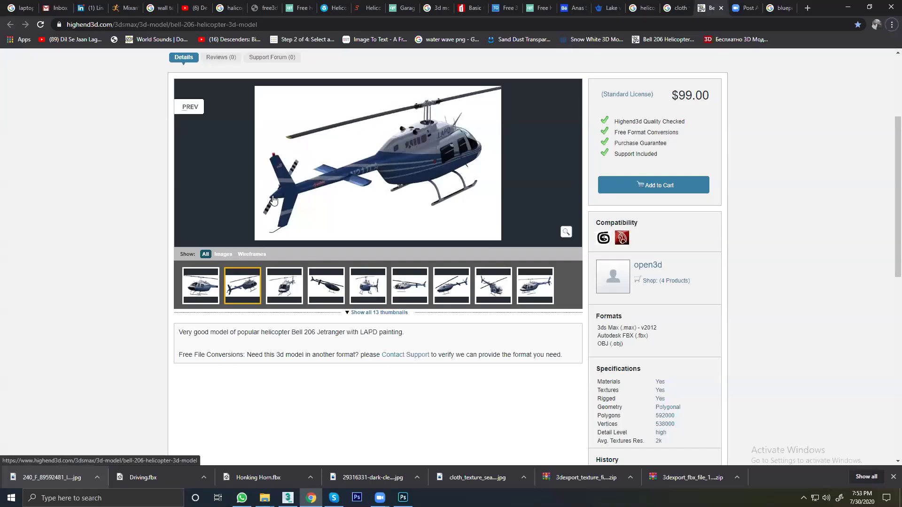
{"action": "key", "text": "alt+Tab"}
{"action": "left_click", "coordinate": [481, 199]}
{"action": "mouse_move", "coordinate": [478, 205]}
{"action": "middle_mouse_down", "text": "alt"}
{"action": "mouse_move", "coordinate": [495, 260]}
{"action": "mouse_move", "coordinate": [468, 216]}
{"action": "mouse_move", "coordinate": [449, 215]}
{"action": "middle_mouse_up", "text": "alt"}
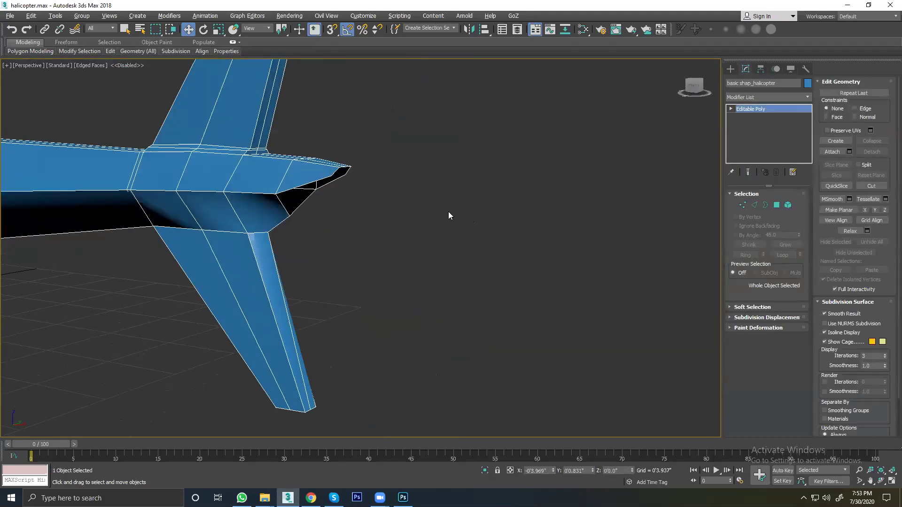
Step: Switch to Edge mode and orbit to the open end of the tail boom
{"action": "left_click", "coordinate": [754, 205]}
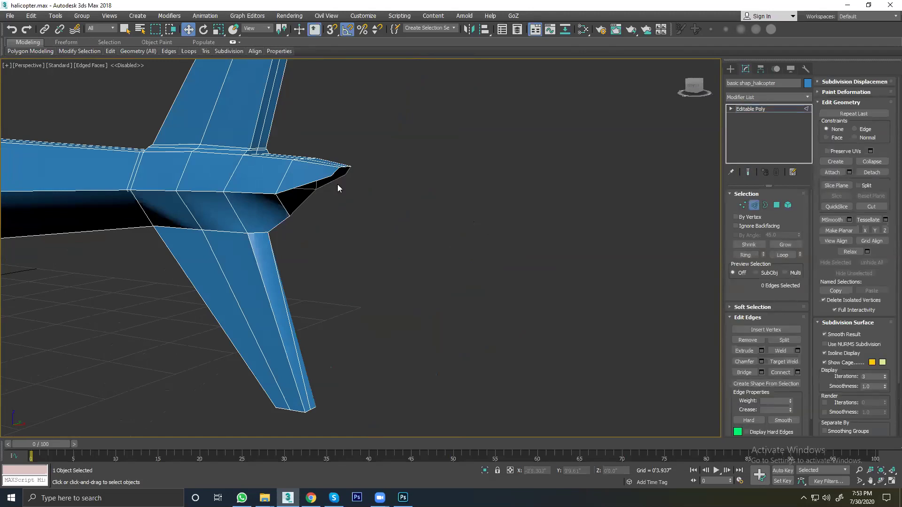
{"action": "middle_click_drag", "start_coordinate": [338, 184], "coordinate": [351, 190], "text": "alt"}
{"action": "left_click", "coordinate": [442, 174]}
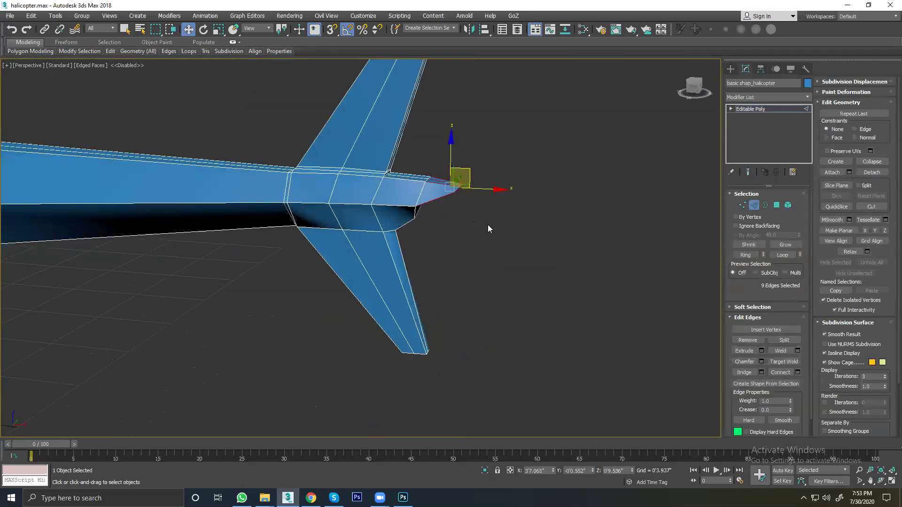
{"action": "left_click", "coordinate": [488, 225]}
{"action": "middle_click_drag", "start_coordinate": [487, 225], "coordinate": [409, 212], "text": "alt"}
{"action": "scroll", "coordinate": [409, 211], "scroll_direction": "up", "scroll_amount": 3}
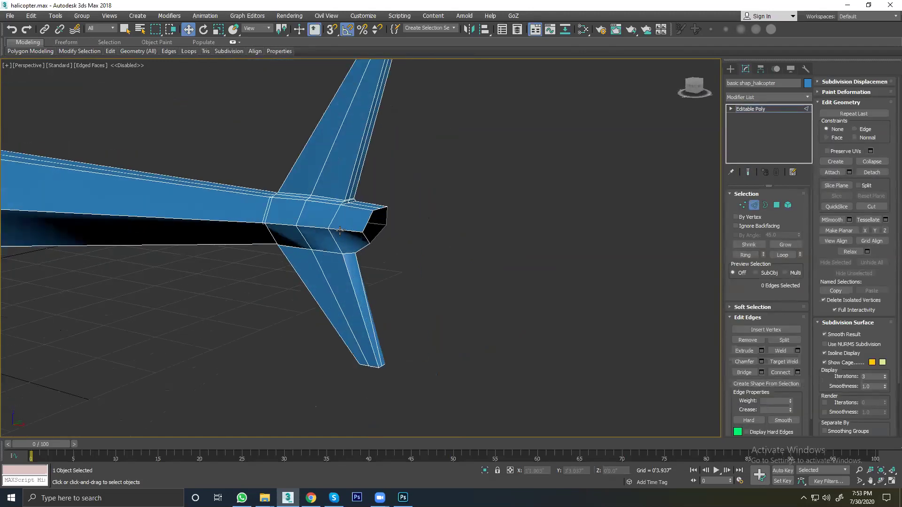
{"action": "scroll", "coordinate": [423, 242], "scroll_direction": "up", "scroll_amount": 3}
Step: Shift-extrude the tail-end border and uniformly scale it down to a point
{"action": "left_click", "coordinate": [763, 205]}
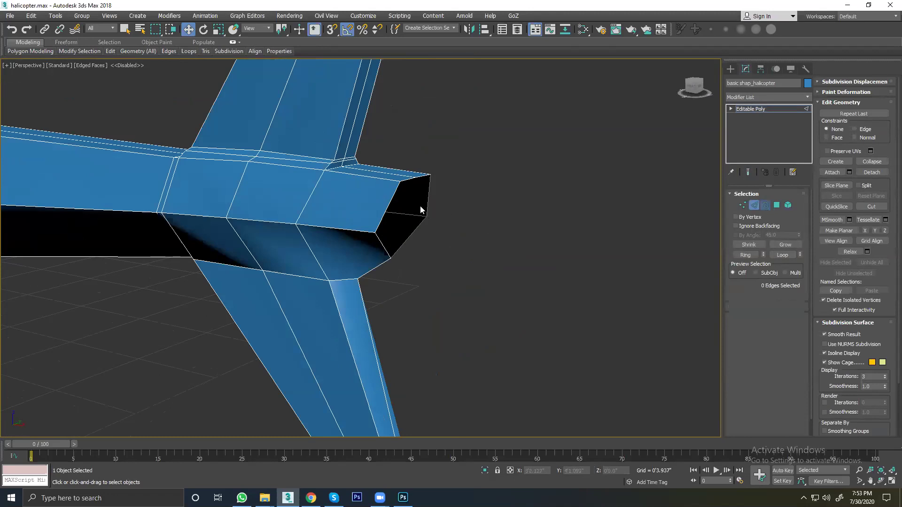
{"action": "left_click", "coordinate": [391, 200]}
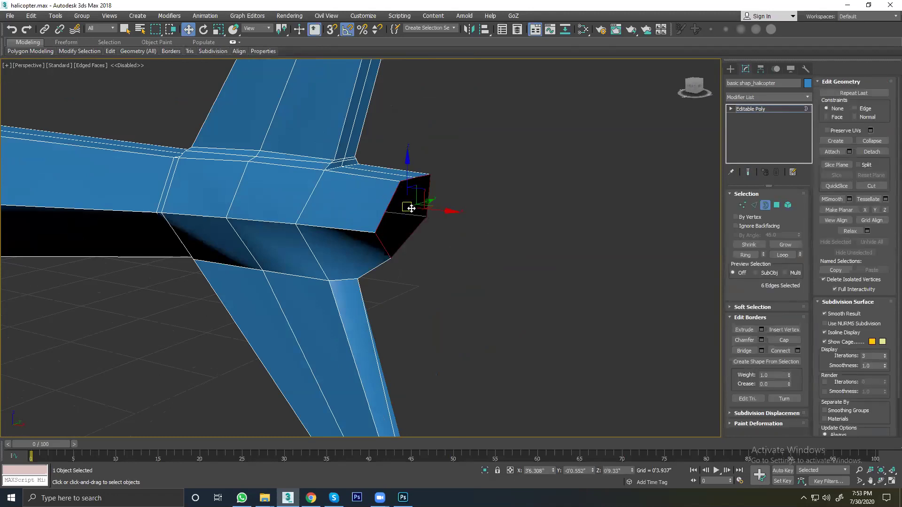
{"action": "left_click_drag", "start_coordinate": [450, 211], "coordinate": [460, 209], "text": "shift"}
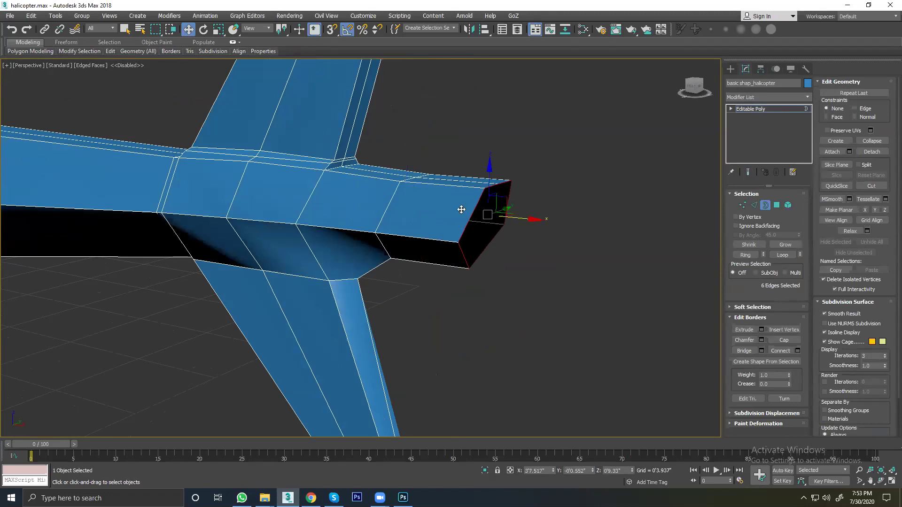
{"action": "left_click", "coordinate": [218, 29]}
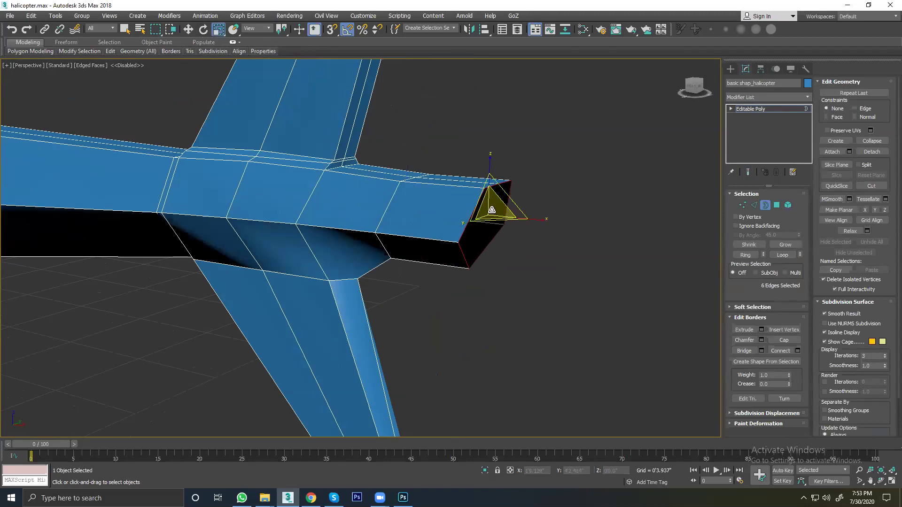
{"action": "left_click_drag", "start_coordinate": [492, 209], "coordinate": [532, 388]}
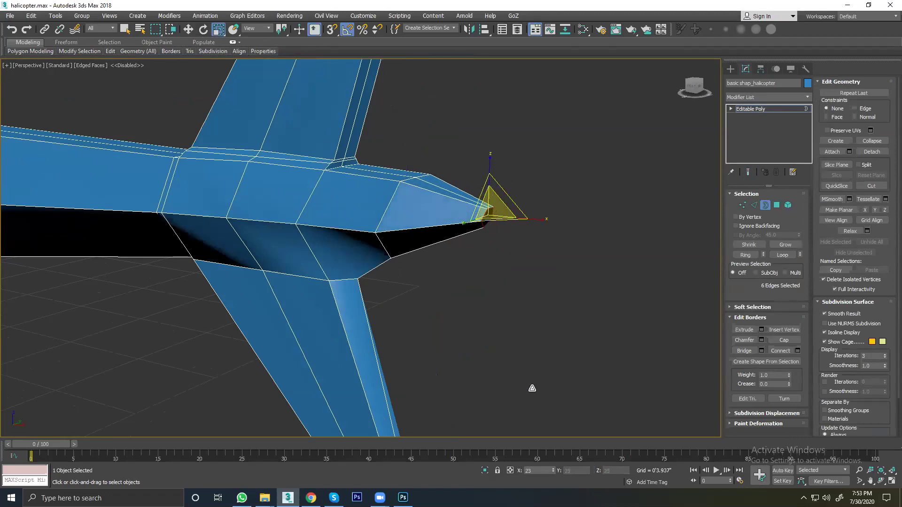
Step: Cap the tapered tail tip, return to Move, and clear the selection
{"action": "mouse_move", "coordinate": [480, 249]}
{"action": "middle_mouse_down", "text": "alt"}
{"action": "mouse_move", "coordinate": [429, 248]}
{"action": "mouse_move", "coordinate": [494, 216]}
{"action": "mouse_move", "coordinate": [526, 223]}
{"action": "middle_mouse_up", "text": "alt"}
{"action": "scroll", "coordinate": [494, 216], "scroll_direction": "up", "scroll_amount": 5}
{"action": "scroll", "coordinate": [495, 223], "scroll_direction": "down", "scroll_amount": 5}
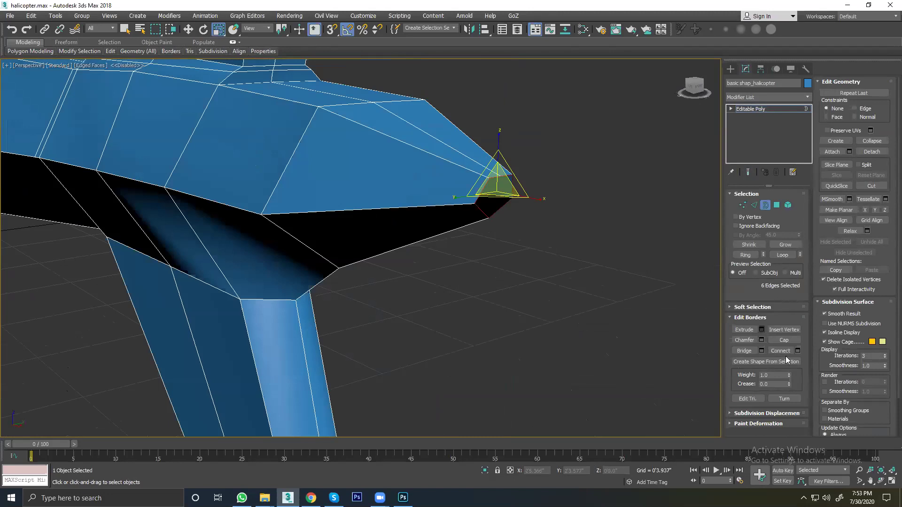
{"action": "left_click", "coordinate": [783, 340]}
{"action": "right_click", "coordinate": [527, 206]}
{"action": "left_click", "coordinate": [540, 208]}
{"action": "left_click", "coordinate": [545, 239]}
{"action": "scroll", "coordinate": [511, 205], "scroll_direction": "up", "scroll_amount": 5}
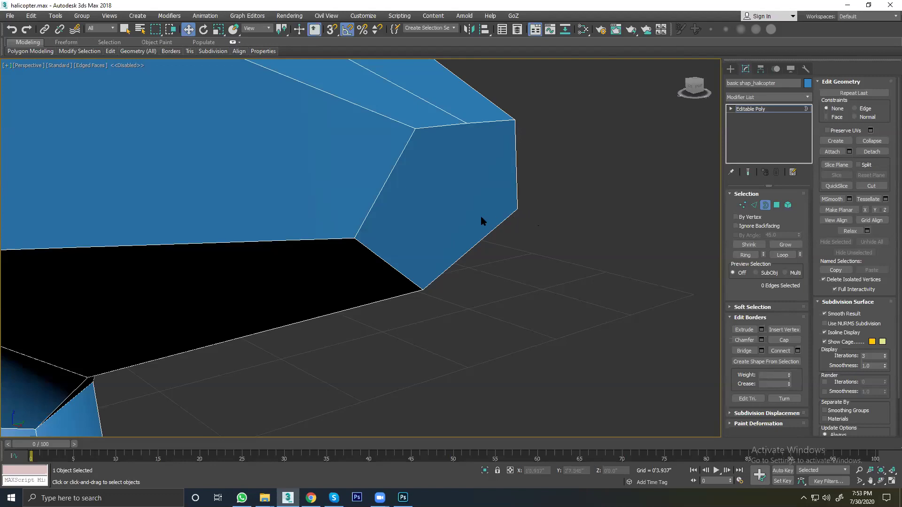
Step: Preview the helicopter body with NURMS smoothing, inspect the tail, then return to low-poly
{"action": "scroll", "coordinate": [483, 221], "scroll_direction": "down", "scroll_amount": 4}
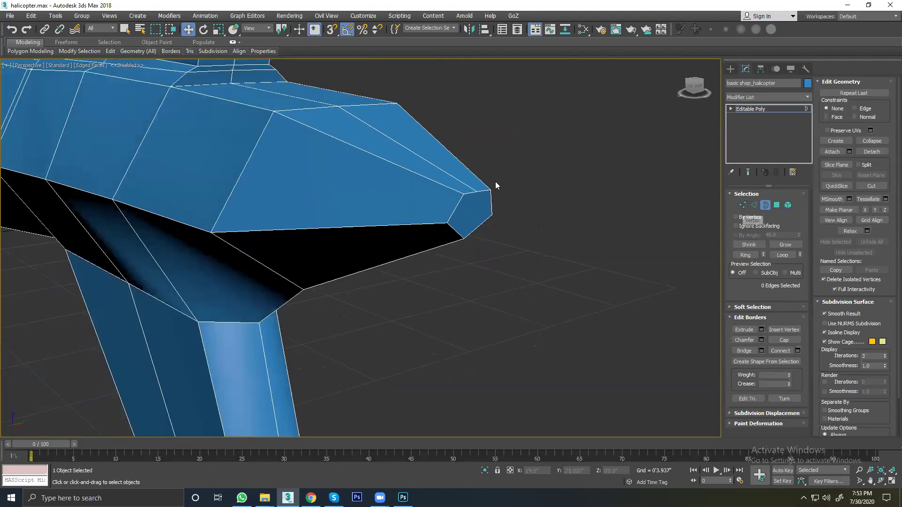
{"action": "left_click", "coordinate": [824, 323]}
{"action": "scroll", "coordinate": [461, 253], "scroll_direction": "down", "scroll_amount": 5}
{"action": "scroll", "coordinate": [461, 254], "scroll_direction": "down", "scroll_amount": 5}
{"action": "middle_click_drag", "start_coordinate": [461, 255], "coordinate": [518, 226], "text": "alt"}
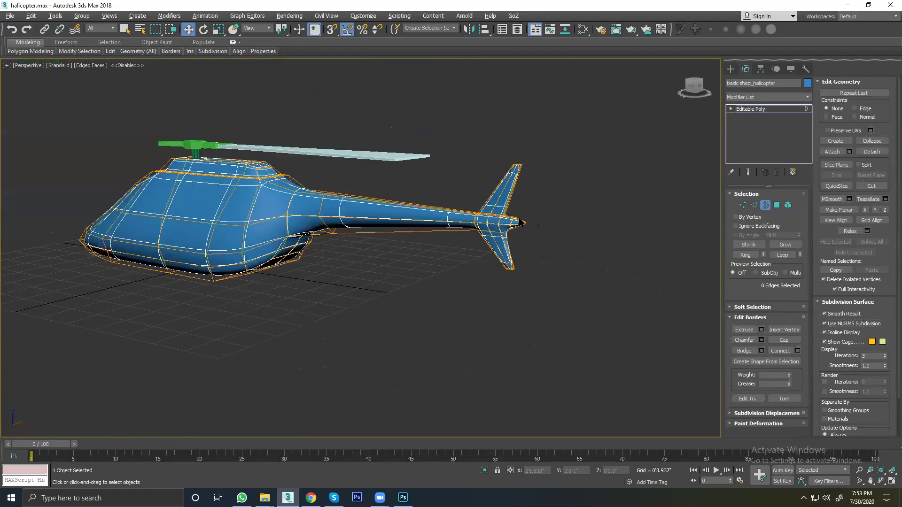
{"action": "scroll", "coordinate": [517, 227], "scroll_direction": "up", "scroll_amount": 5}
{"action": "scroll", "coordinate": [518, 227], "scroll_direction": "up", "scroll_amount": 3}
{"action": "scroll", "coordinate": [518, 226], "scroll_direction": "down", "scroll_amount": 2}
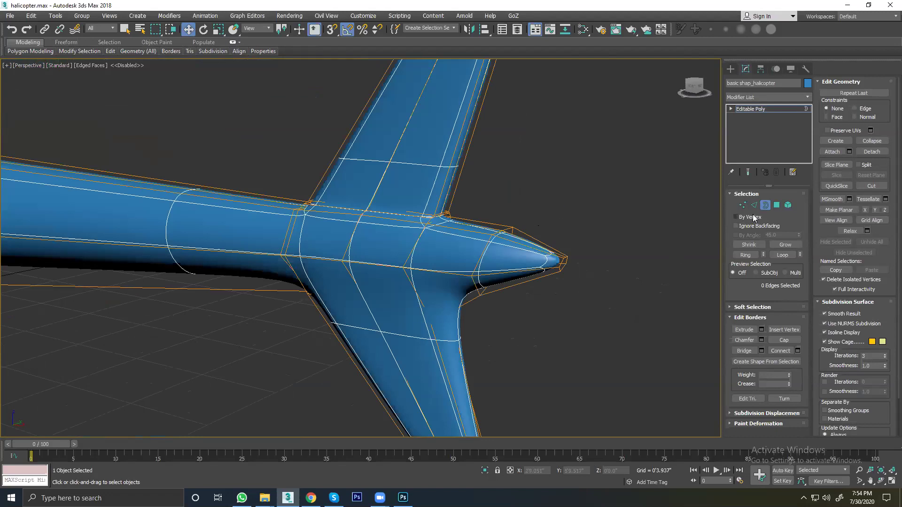
{"action": "left_click", "coordinate": [616, 179]}
{"action": "scroll", "coordinate": [522, 238], "scroll_direction": "down", "scroll_amount": 2}
{"action": "left_click", "coordinate": [519, 240]}
{"action": "mouse_move", "coordinate": [503, 155]}
{"action": "middle_mouse_down", "text": "alt"}
{"action": "mouse_move", "coordinate": [522, 159]}
{"action": "mouse_move", "coordinate": [558, 262]}
{"action": "middle_mouse_up", "text": "alt"}
{"action": "left_click", "coordinate": [825, 324]}
{"action": "middle_click_drag", "start_coordinate": [640, 155], "coordinate": [584, 137]}
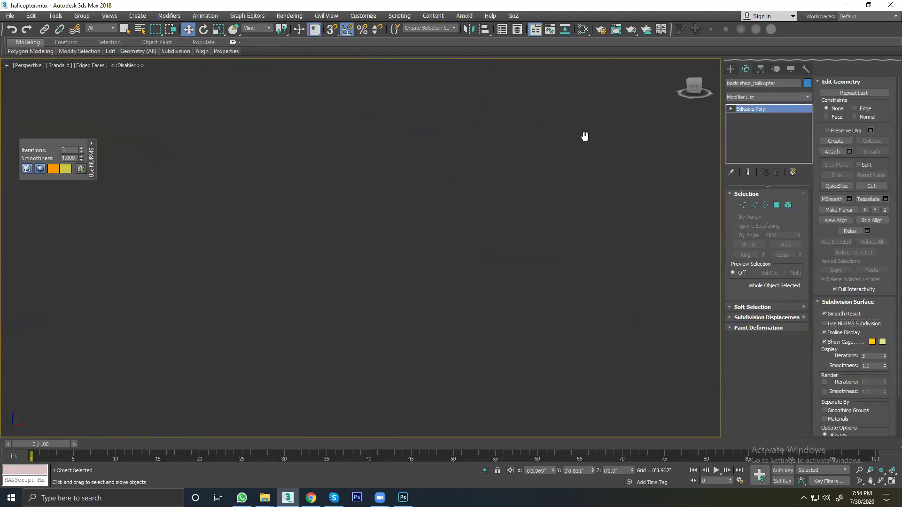
{"action": "key", "text": "shift+z"}
Step: Connect the upper fin's lengthwise edges with a new edge loop at Slide -74
{"action": "left_click", "coordinate": [753, 206]}
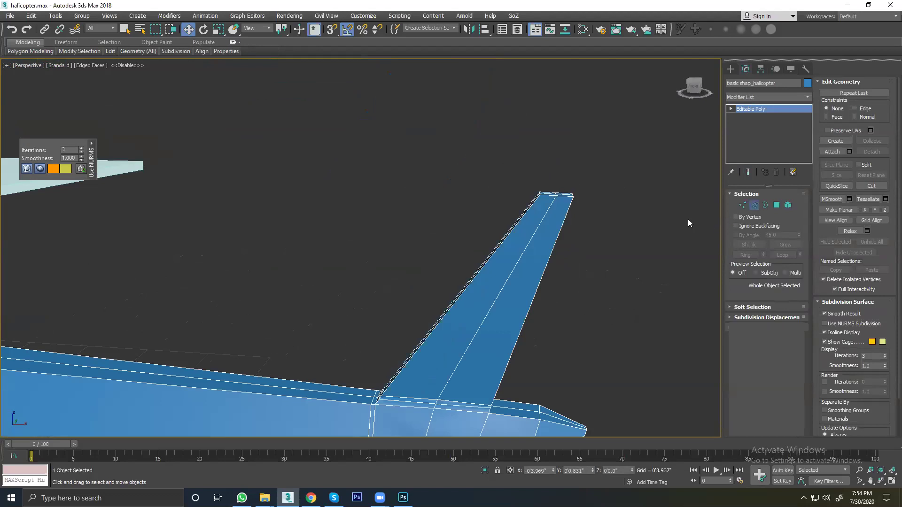
{"action": "left_click_drag", "start_coordinate": [456, 233], "coordinate": [589, 282]}
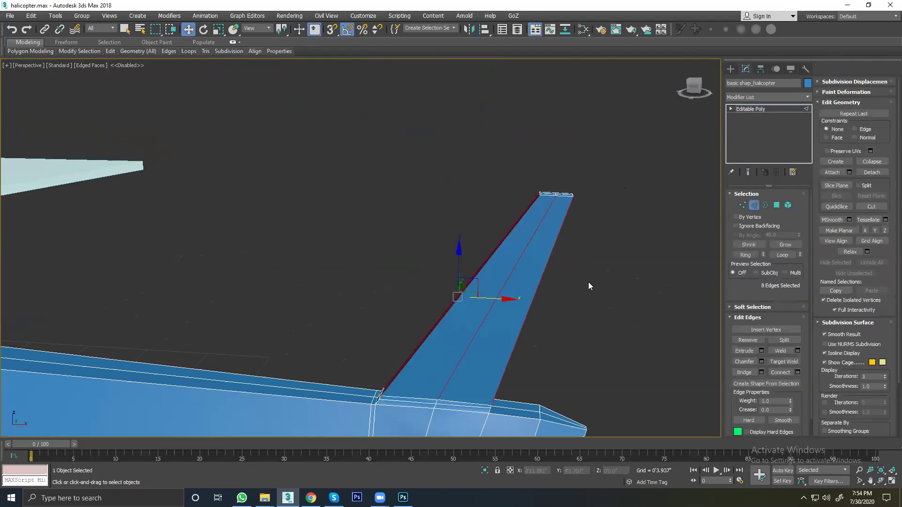
{"action": "left_click", "coordinate": [797, 373]}
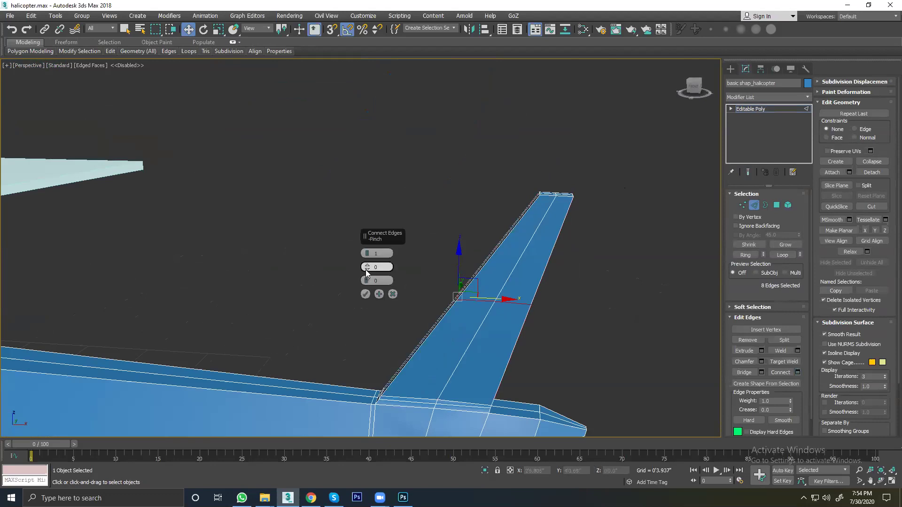
{"action": "left_click_drag", "start_coordinate": [367, 281], "coordinate": [339, 430]}
{"action": "left_click", "coordinate": [365, 295]}
Step: Connect the lower fin's lengthwise edges with a new edge loop at Slide 91
{"action": "middle_click_drag", "start_coordinate": [437, 337], "coordinate": [501, 295], "text": "alt"}
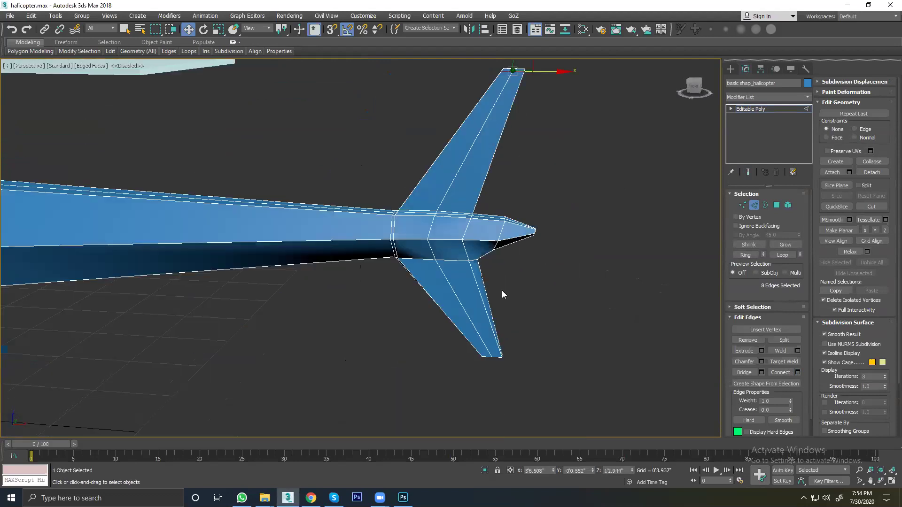
{"action": "left_click_drag", "start_coordinate": [405, 319], "coordinate": [404, 319]}
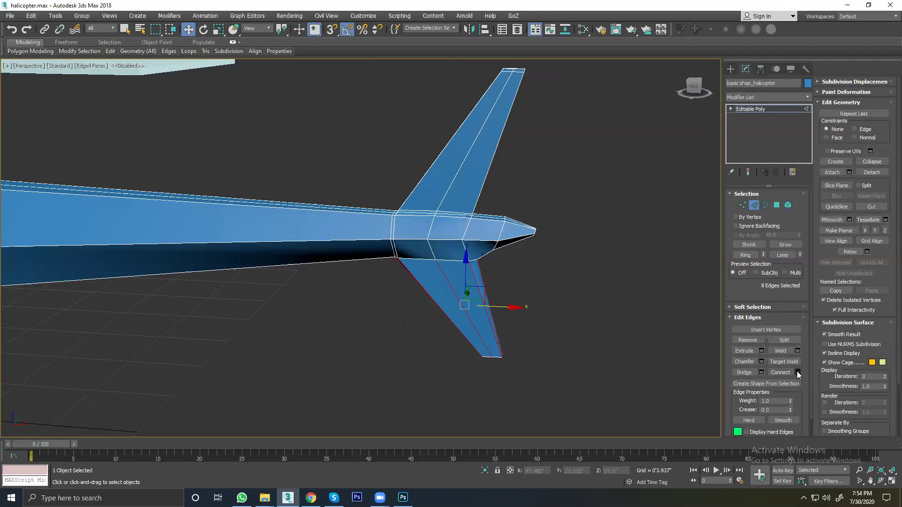
{"action": "key", "text": "ctrl+shift+e"}
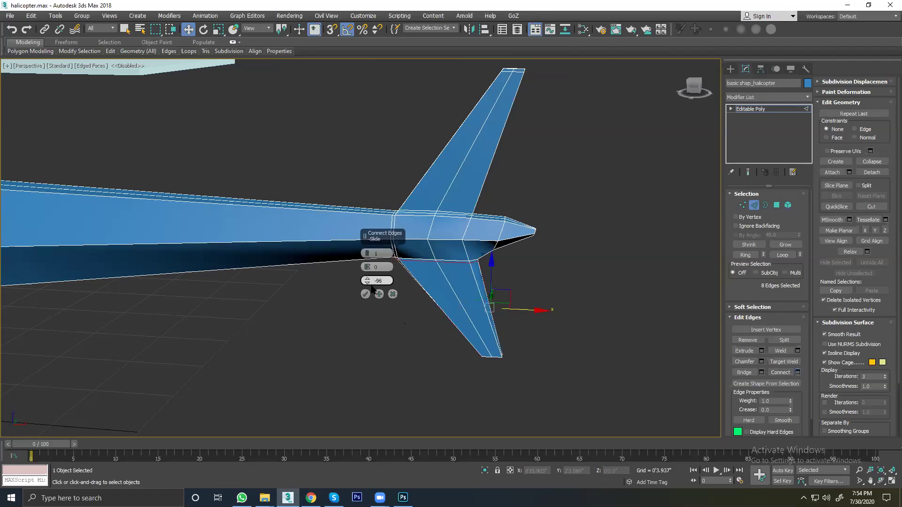
{"action": "left_click_drag", "start_coordinate": [366, 283], "coordinate": [370, 73]}
{"action": "left_click_drag", "start_coordinate": [361, 489], "coordinate": [403, 329]}
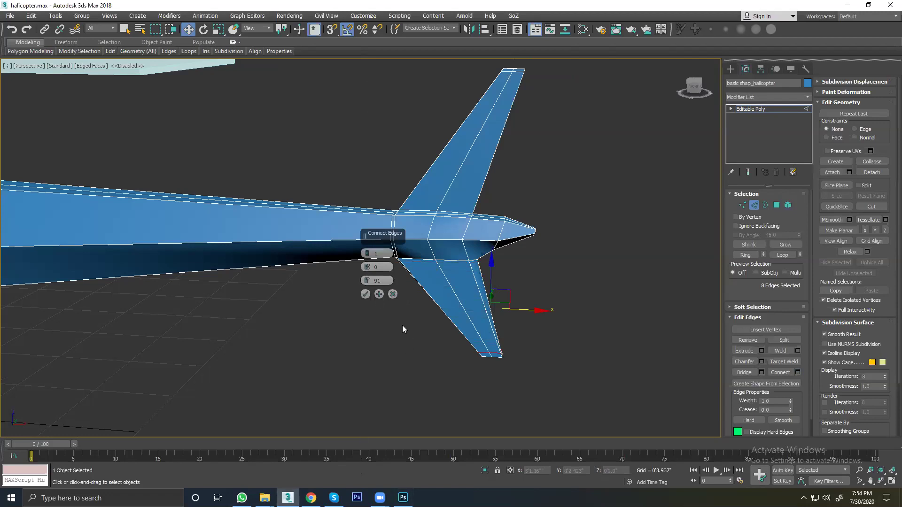
{"action": "left_click", "coordinate": [365, 294]}
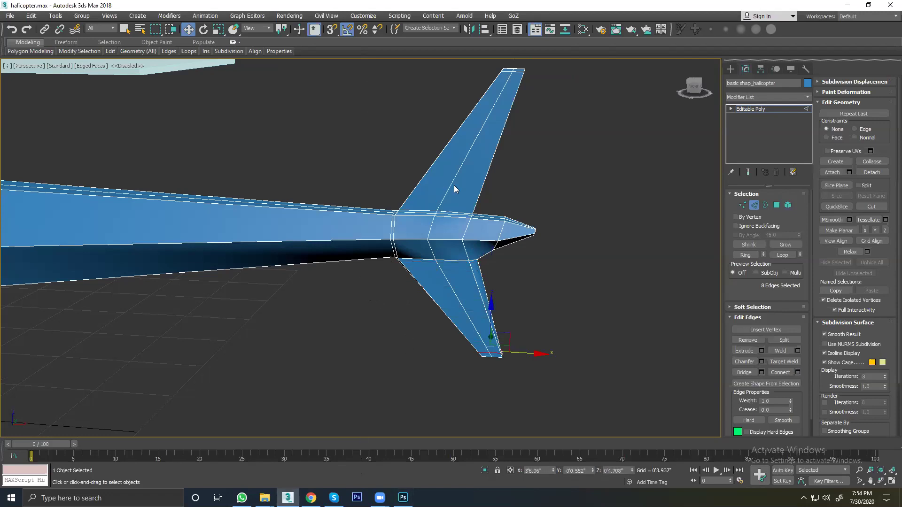
Step: Check the tail fins with NURMS smoothing on, then turn smoothing back off
{"action": "left_click", "coordinate": [753, 205]}
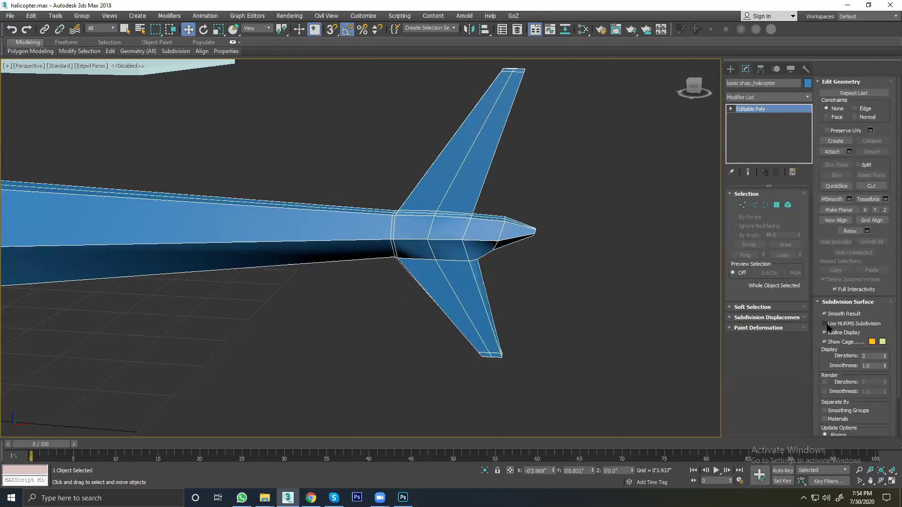
{"action": "left_click", "coordinate": [825, 324]}
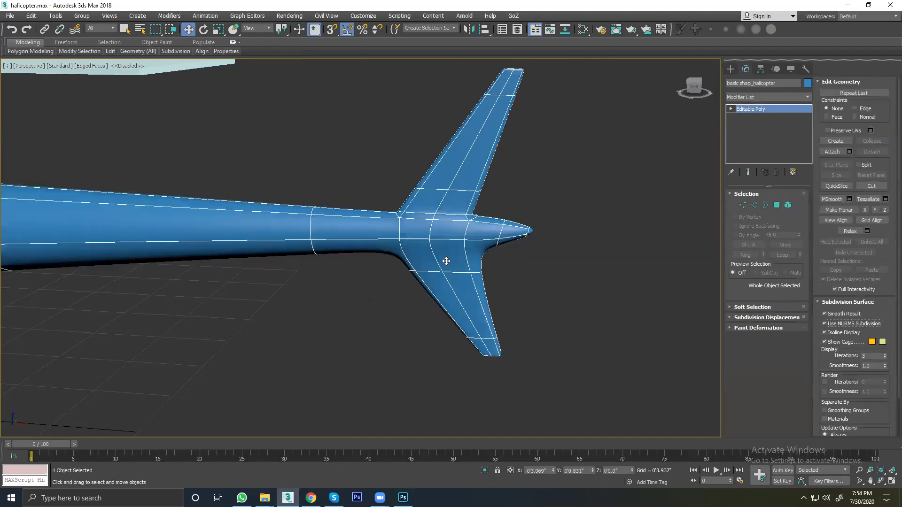
{"action": "left_click", "coordinate": [825, 323]}
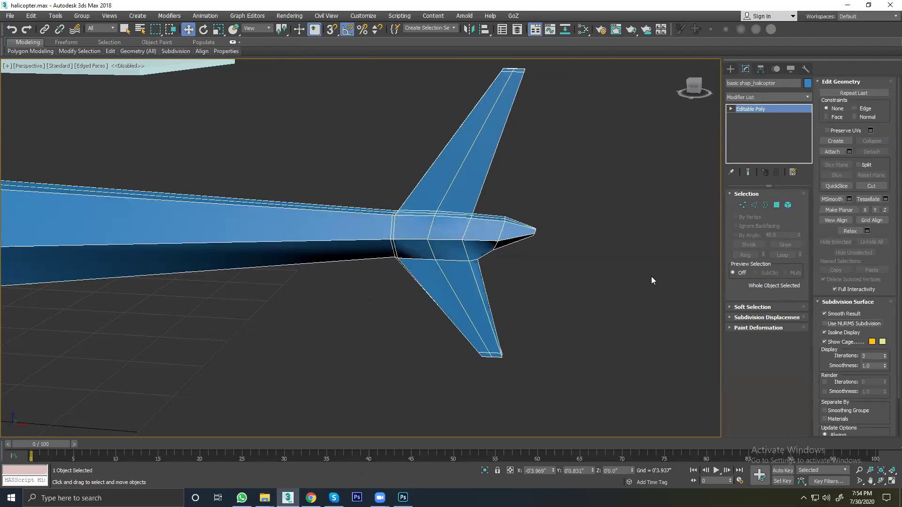
Step: Select the ring of edges at the lower fin tip
{"action": "left_click", "coordinate": [753, 205]}
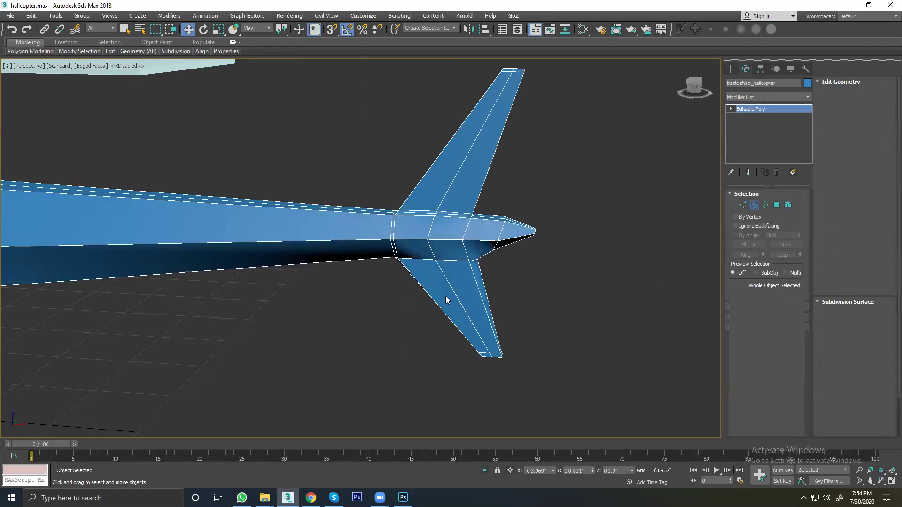
{"action": "left_click_drag", "start_coordinate": [468, 340], "coordinate": [514, 368]}
{"action": "key", "text": "alt+r"}
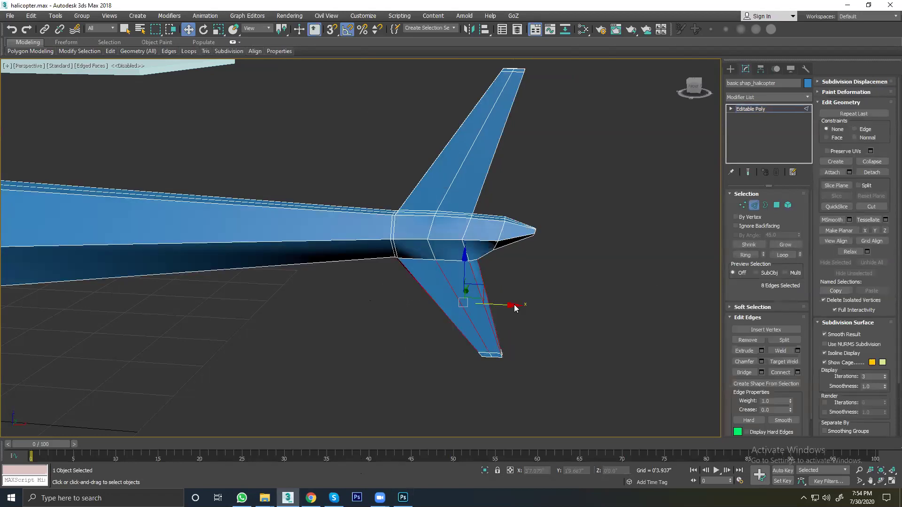
Step: In front view, raise the fin-junction vertices and select vertices along the body's lower edge
{"action": "key", "text": "f"}
{"action": "scroll", "coordinate": [225, 315], "scroll_direction": "up", "scroll_amount": 5}
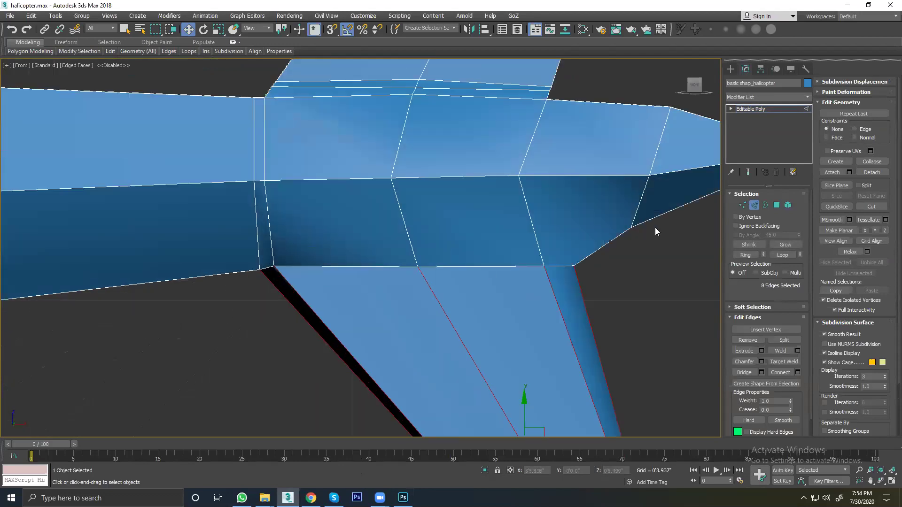
{"action": "left_click", "coordinate": [742, 207]}
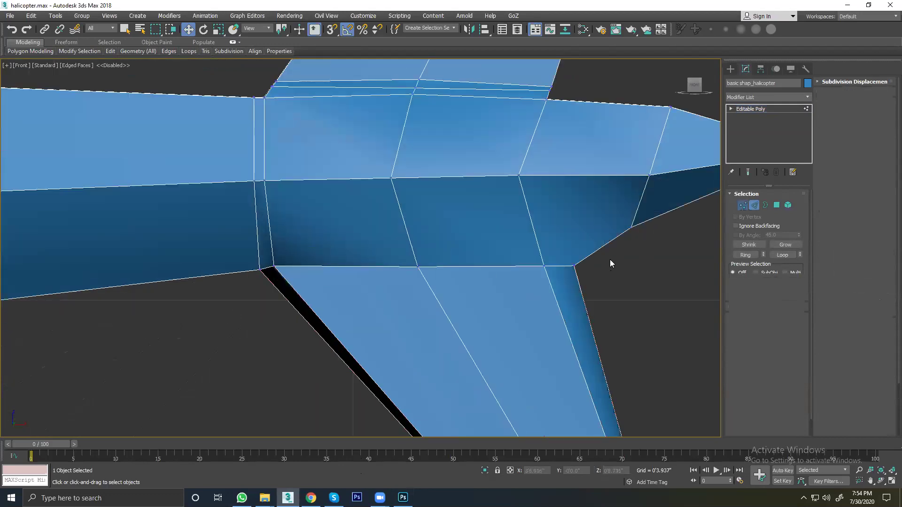
{"action": "left_click_drag", "start_coordinate": [597, 237], "coordinate": [505, 302]}
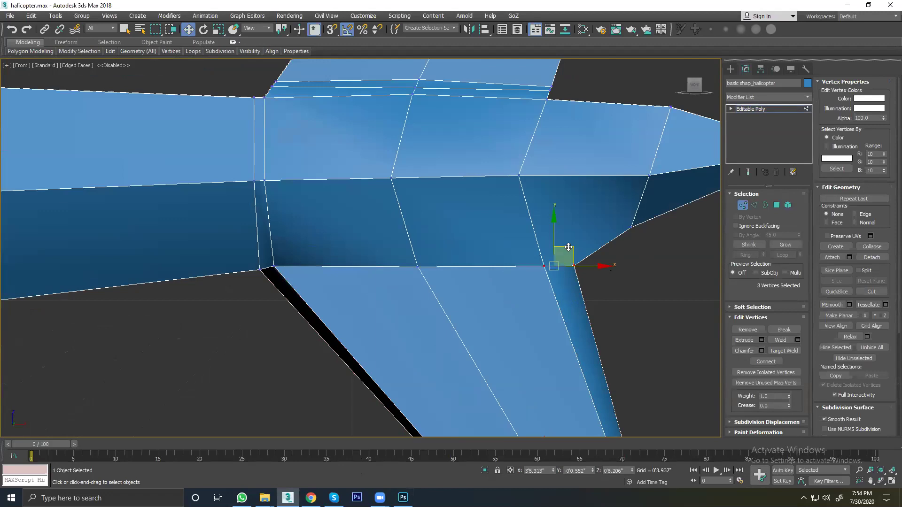
{"action": "left_click_drag", "start_coordinate": [565, 249], "coordinate": [559, 231]}
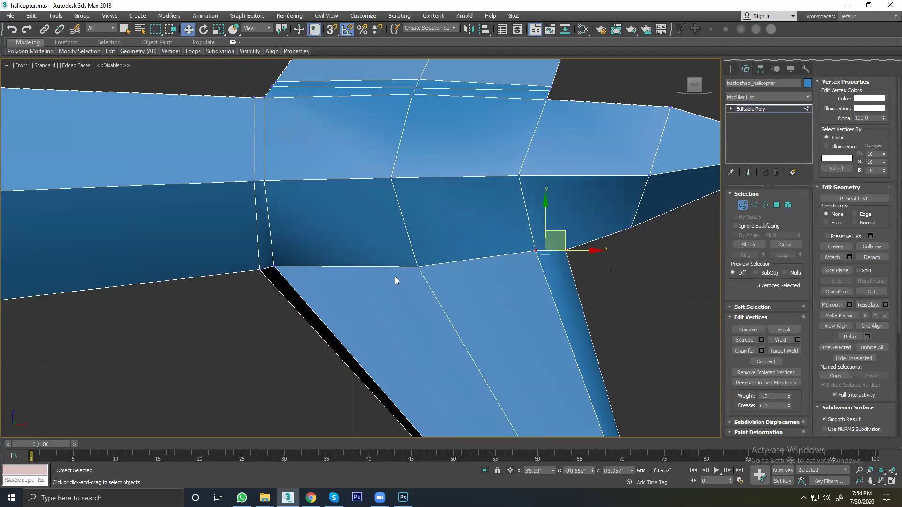
{"action": "left_click_drag", "start_coordinate": [440, 259], "coordinate": [397, 280]}
{"action": "left_click_drag", "start_coordinate": [431, 244], "coordinate": [427, 236]}
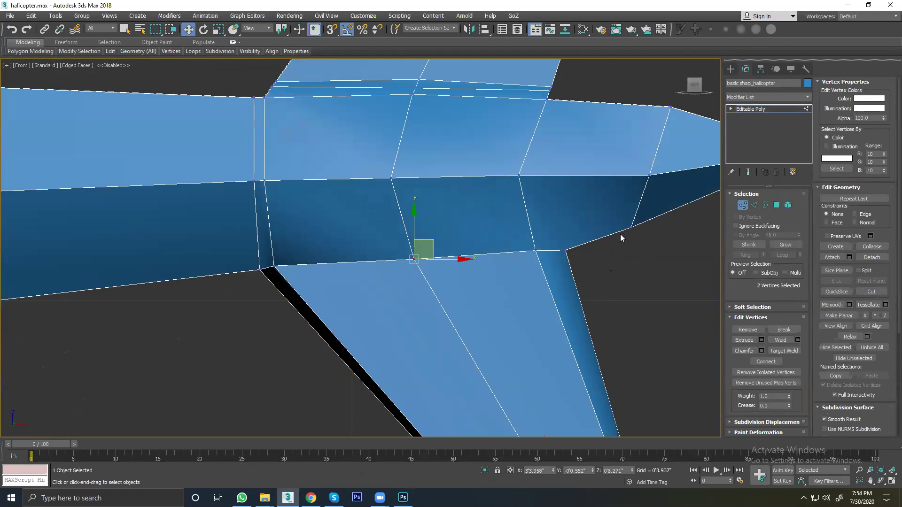
{"action": "left_click_drag", "start_coordinate": [660, 212], "coordinate": [611, 251]}
{"action": "left_click_drag", "start_coordinate": [593, 222], "coordinate": [487, 277]}
{"action": "left_click_drag", "start_coordinate": [434, 235], "coordinate": [393, 278], "text": "ctrl"}
{"action": "left_click_drag", "start_coordinate": [298, 252], "coordinate": [221, 295], "text": "ctrl"}
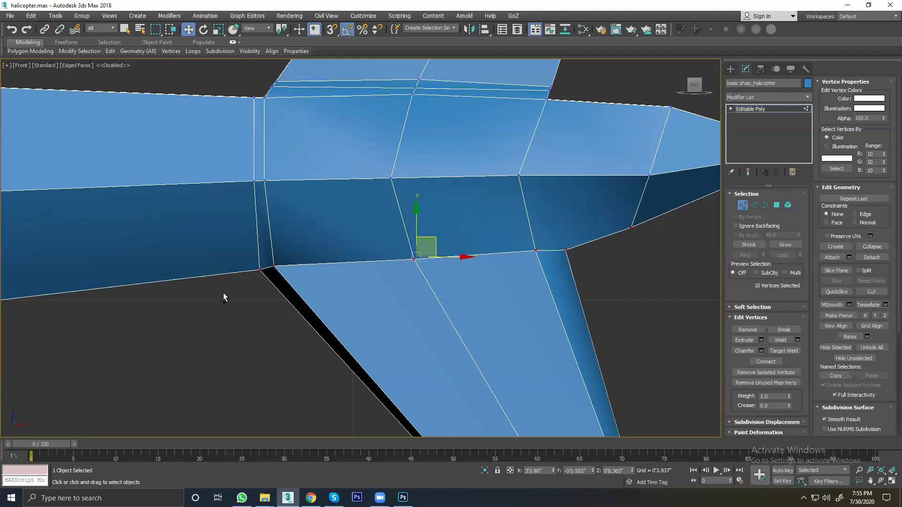
Step: Flatten the selected lower-edge vertices vertically and rotate them slightly
{"action": "key", "text": "r"}
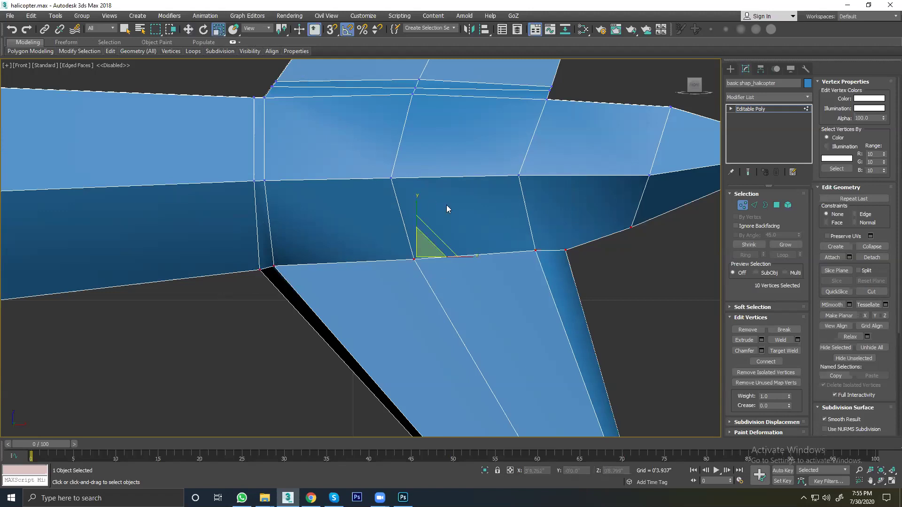
{"action": "left_click_drag", "start_coordinate": [416, 202], "coordinate": [416, 256]}
{"action": "right_click", "coordinate": [434, 277]}
{"action": "left_click", "coordinate": [449, 293]}
{"action": "left_click_drag", "start_coordinate": [457, 235], "coordinate": [457, 236]}
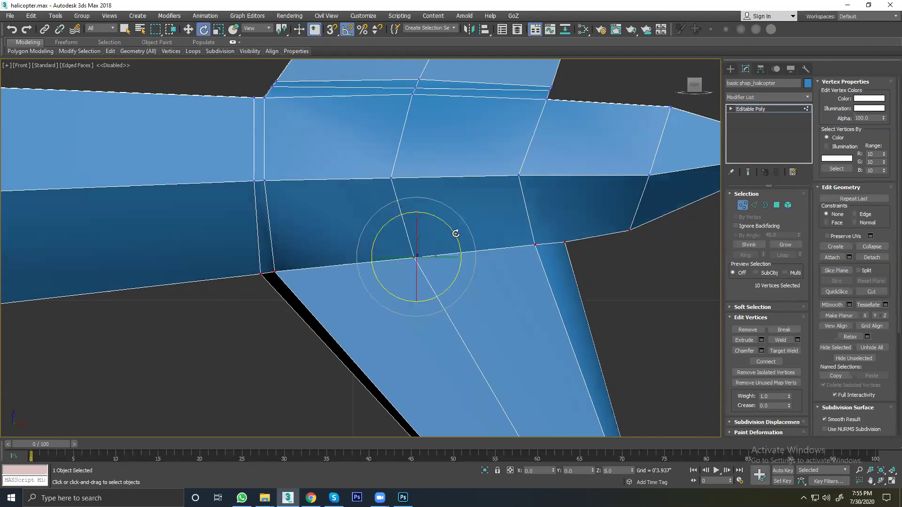
{"action": "scroll", "coordinate": [446, 246], "scroll_direction": "down", "scroll_amount": 4}
{"action": "left_click", "coordinate": [428, 280]}
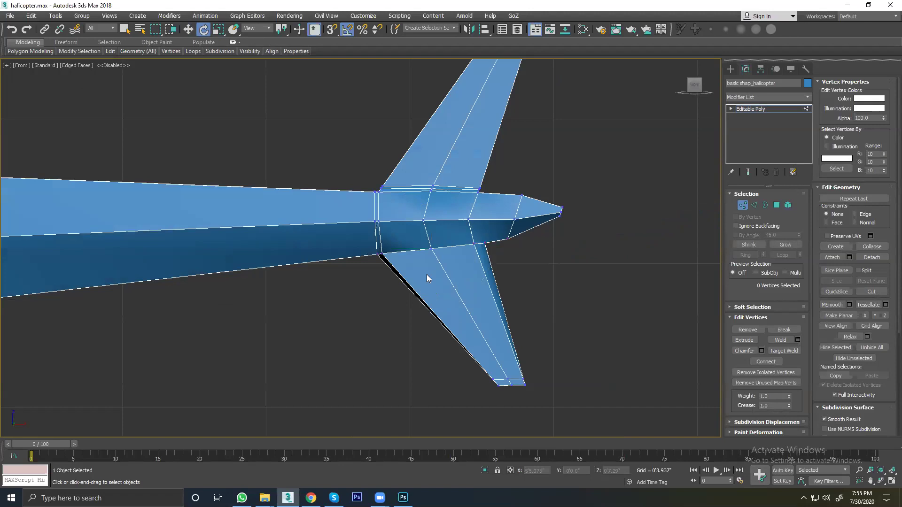
{"action": "scroll", "coordinate": [429, 280], "scroll_direction": "up", "scroll_amount": 4}
{"action": "left_click", "coordinate": [742, 206]}
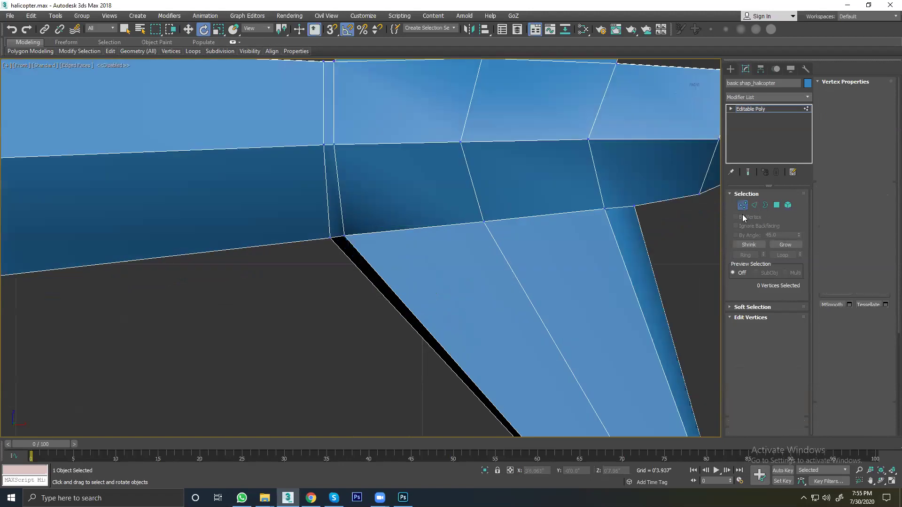
Step: Connect the stored tail edges with a new edge loop at Slide 12
{"action": "key", "text": "2"}
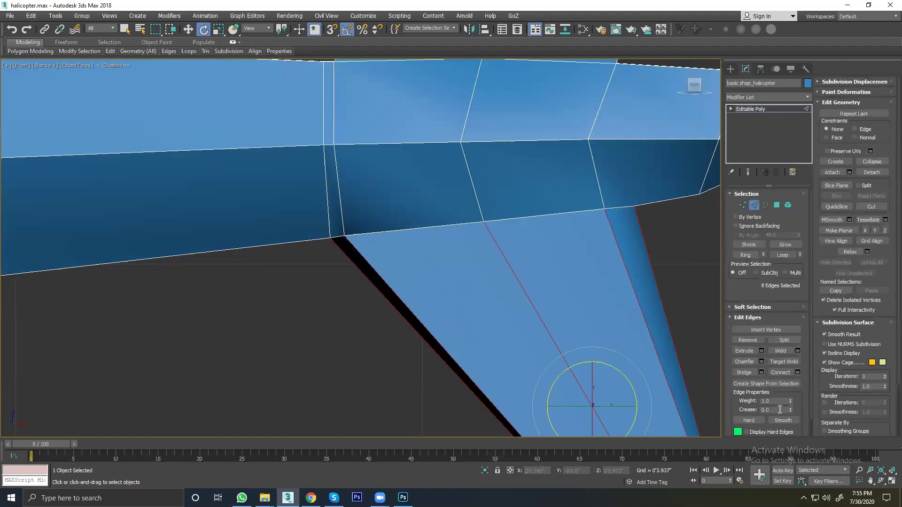
{"action": "left_click", "coordinate": [766, 372]}
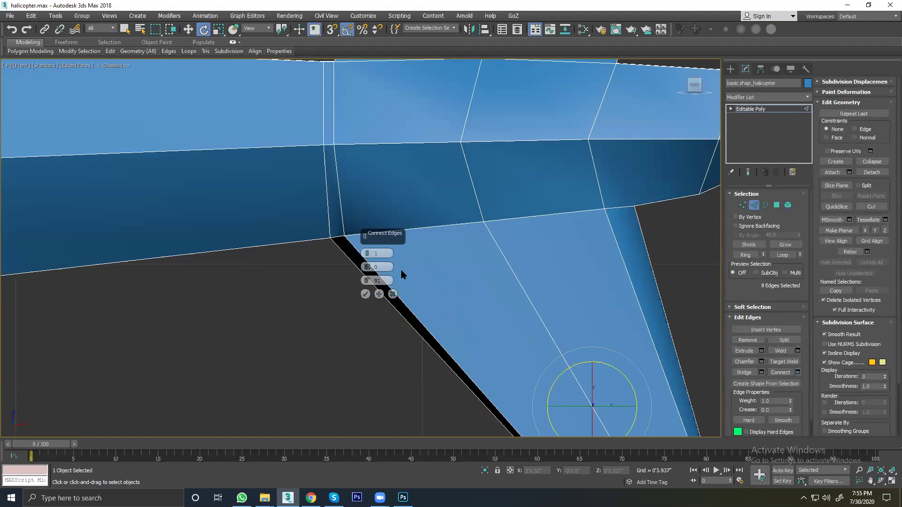
{"action": "left_click_drag", "start_coordinate": [368, 280], "coordinate": [366, 318]}
{"action": "left_click", "coordinate": [365, 294]}
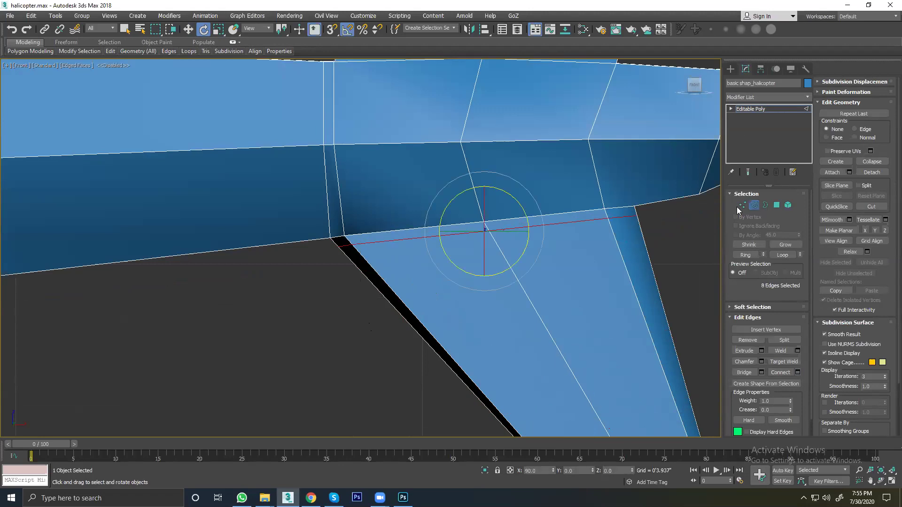
Step: Clear the edge selection and reselect the helicopter body
{"action": "key", "text": "ctrl+d"}
{"action": "scroll", "coordinate": [561, 229], "scroll_direction": "down", "scroll_amount": 3}
{"action": "middle_click_drag", "start_coordinate": [562, 229], "coordinate": [400, 286]}
{"action": "left_click", "coordinate": [497, 242]}
Step: Enable Use NURMS Subdivision on the body and frame the whole helicopter
{"action": "left_click", "coordinate": [824, 324]}
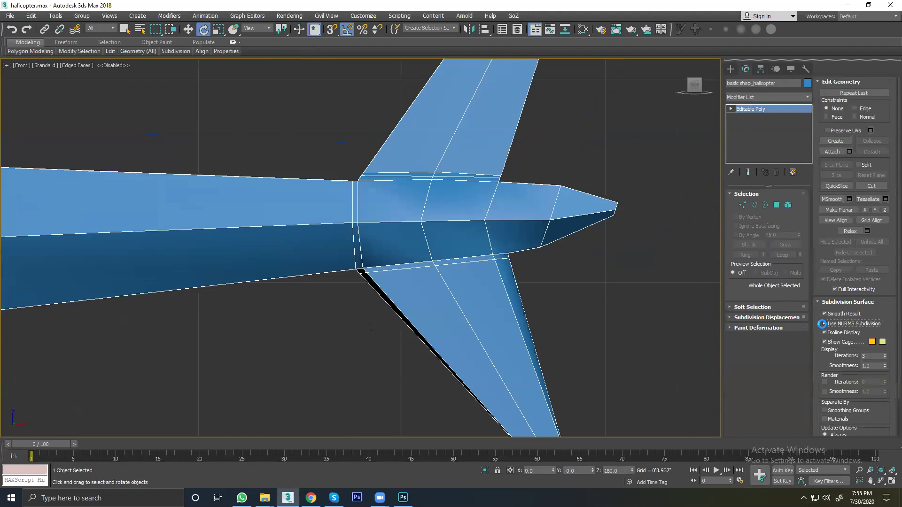
{"action": "scroll", "coordinate": [463, 225], "scroll_direction": "down", "scroll_amount": 3}
{"action": "middle_click_drag", "start_coordinate": [463, 225], "coordinate": [459, 230], "text": "alt"}
{"action": "scroll", "coordinate": [370, 231], "scroll_direction": "up", "scroll_amount": 2}
{"action": "scroll", "coordinate": [370, 232], "scroll_direction": "down", "scroll_amount": 1}
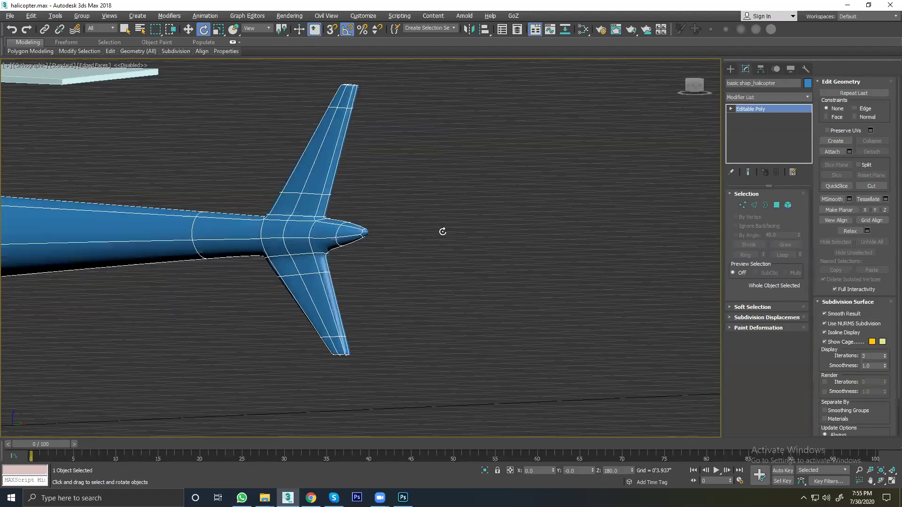
{"action": "key", "text": "z"}
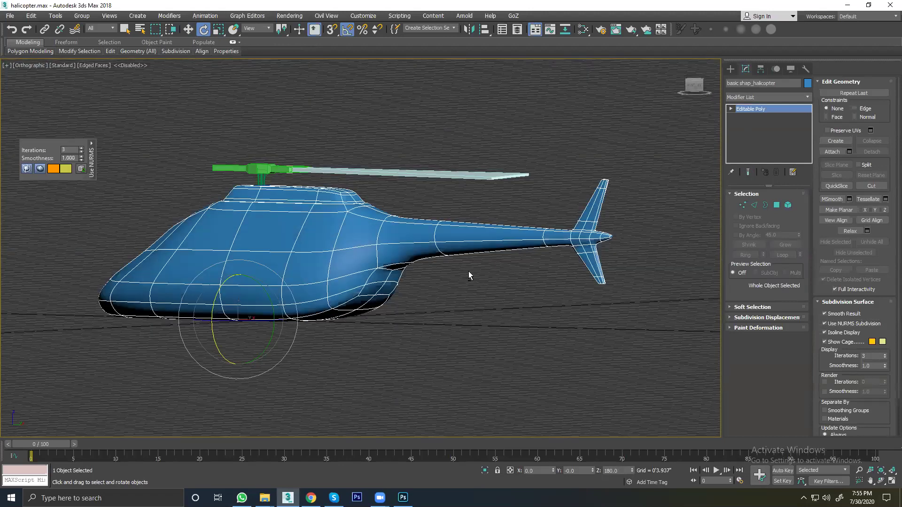
Step: Orbit and zoom around the smoothed tail fins and the helicopter's side
{"action": "middle_click_drag", "start_coordinate": [469, 271], "coordinate": [568, 294], "text": "alt"}
{"action": "middle_click_drag", "start_coordinate": [636, 264], "coordinate": [334, 293], "text": "alt"}
{"action": "scroll", "coordinate": [214, 258], "scroll_direction": "up", "scroll_amount": 4}
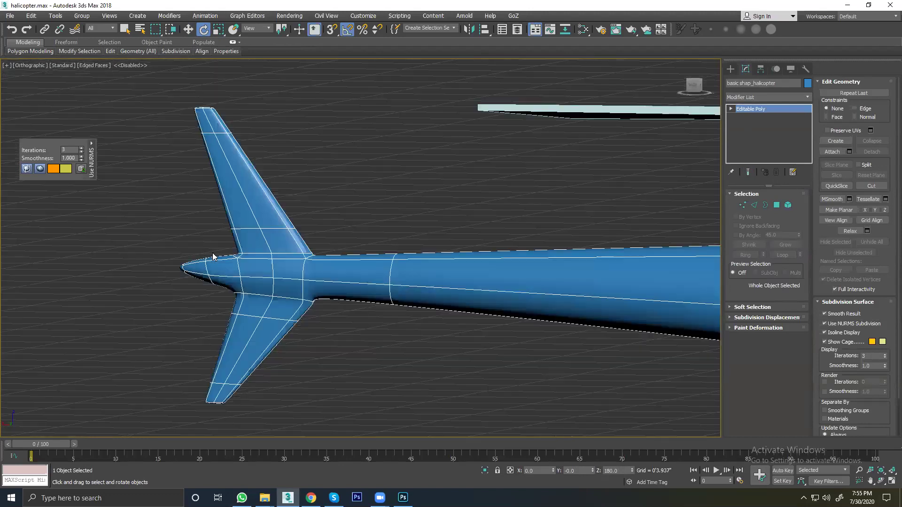
{"action": "scroll", "coordinate": [252, 271], "scroll_direction": "up", "scroll_amount": 3}
{"action": "middle_click_drag", "start_coordinate": [267, 284], "coordinate": [476, 281], "text": "alt"}
{"action": "key", "text": "p"}
{"action": "scroll", "coordinate": [294, 285], "scroll_direction": "down", "scroll_amount": 8}
{"action": "scroll", "coordinate": [476, 281], "scroll_direction": "up", "scroll_amount": 2}
{"action": "scroll", "coordinate": [493, 277], "scroll_direction": "up", "scroll_amount": 2}
{"action": "scroll", "coordinate": [489, 263], "scroll_direction": "up", "scroll_amount": 3}
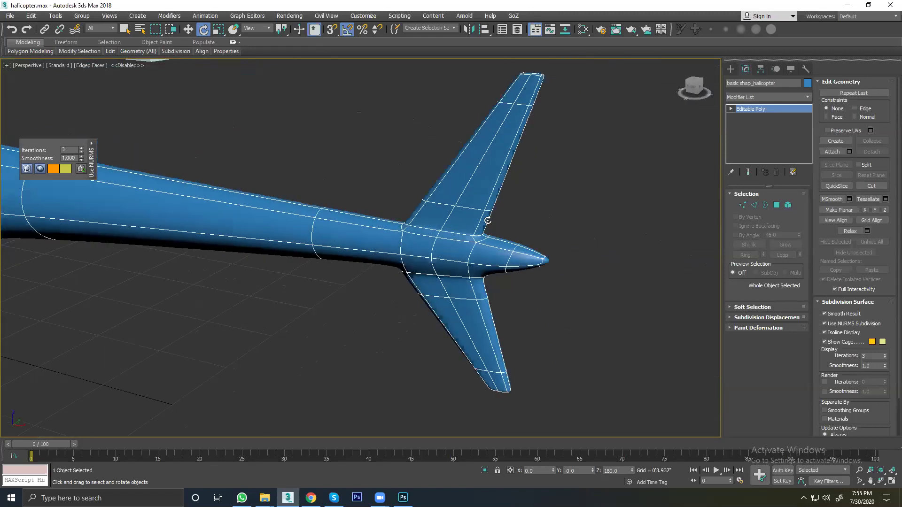
{"action": "scroll", "coordinate": [480, 271], "scroll_direction": "up", "scroll_amount": 2}
{"action": "scroll", "coordinate": [480, 271], "scroll_direction": "down", "scroll_amount": 2}
{"action": "scroll", "coordinate": [471, 269], "scroll_direction": "down", "scroll_amount": 5}
{"action": "middle_click_drag", "start_coordinate": [197, 261], "coordinate": [520, 274], "text": "alt"}
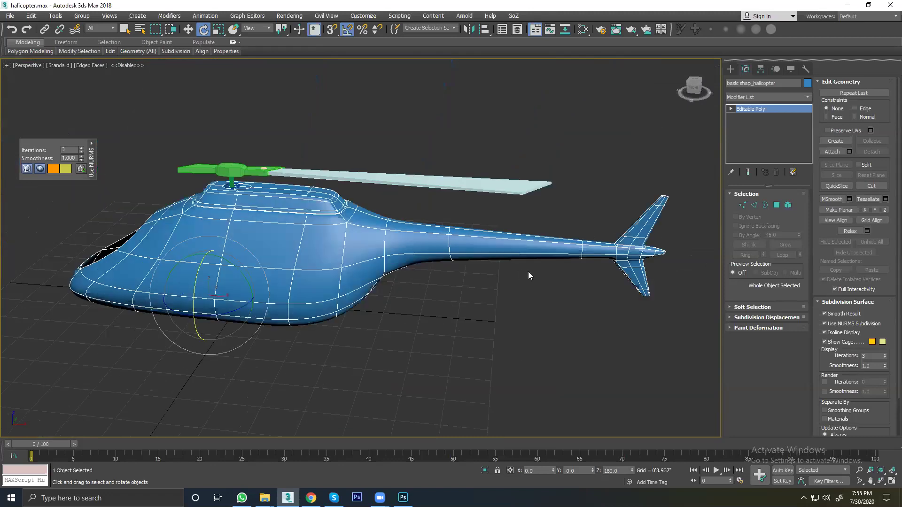
{"action": "scroll", "coordinate": [323, 231], "scroll_direction": "up", "scroll_amount": 3}
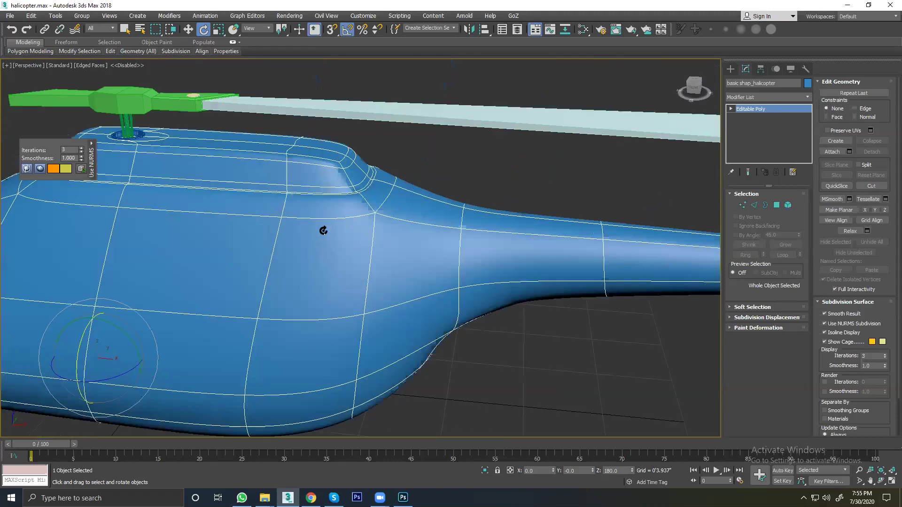
{"action": "scroll", "coordinate": [323, 230], "scroll_direction": "down", "scroll_amount": 3}
{"action": "scroll", "coordinate": [324, 230], "scroll_direction": "down", "scroll_amount": 1}
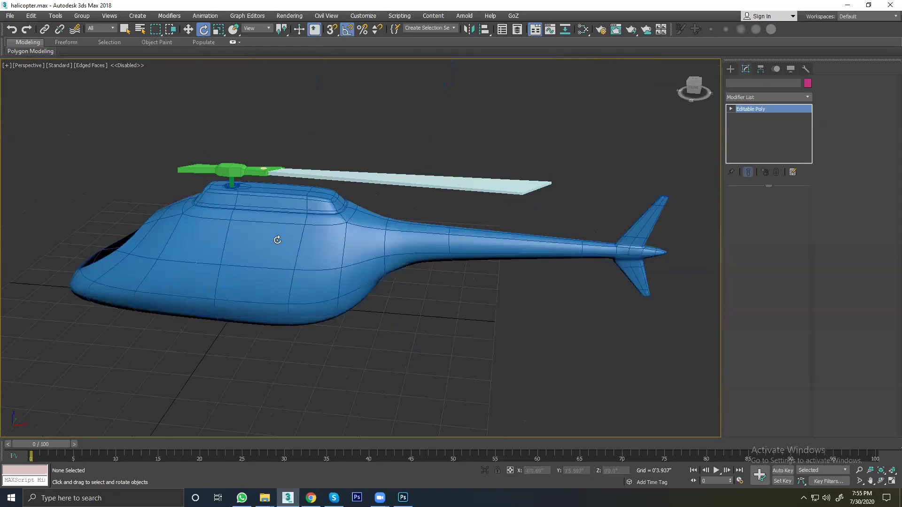
Step: Switch to Move, reselect the body and inspect the nose opening from above
{"action": "right_click", "coordinate": [275, 245]}
{"action": "left_click", "coordinate": [284, 256]}
{"action": "right_click", "coordinate": [289, 261]}
{"action": "left_click", "coordinate": [300, 266]}
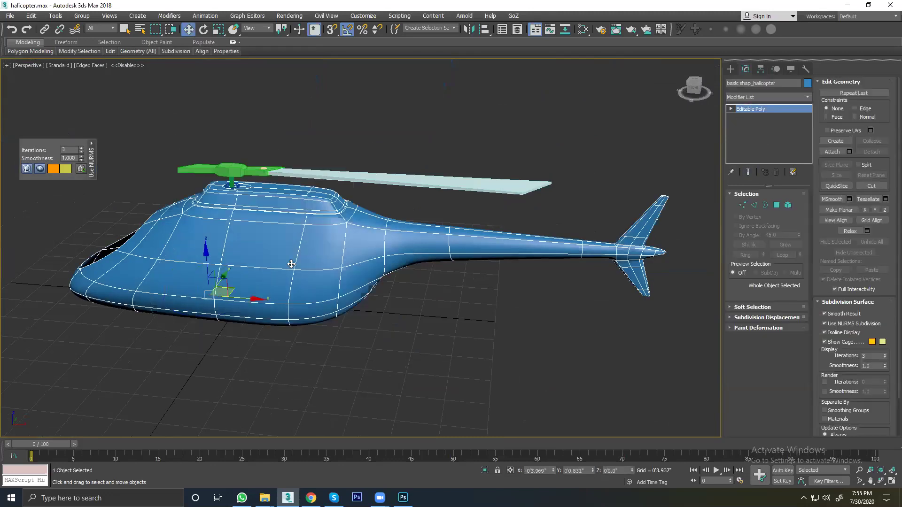
{"action": "left_click", "coordinate": [335, 129]}
{"action": "left_click", "coordinate": [348, 217]}
{"action": "middle_click_drag", "start_coordinate": [331, 277], "coordinate": [343, 162], "text": "alt"}
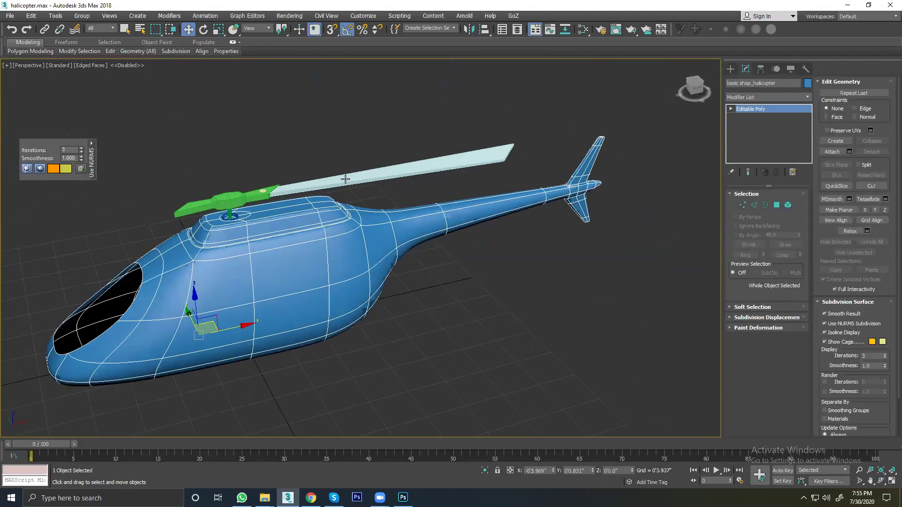
Step: Select the rotor blade and orbit around it back to a side view
{"action": "left_click", "coordinate": [345, 179]}
{"action": "mouse_move", "coordinate": [345, 179]}
{"action": "middle_mouse_down", "text": "alt"}
{"action": "mouse_move", "coordinate": [376, 226]}
{"action": "mouse_move", "coordinate": [324, 225]}
{"action": "middle_mouse_up", "text": "alt"}
{"action": "scroll", "coordinate": [324, 225], "scroll_direction": "up", "scroll_amount": 3}
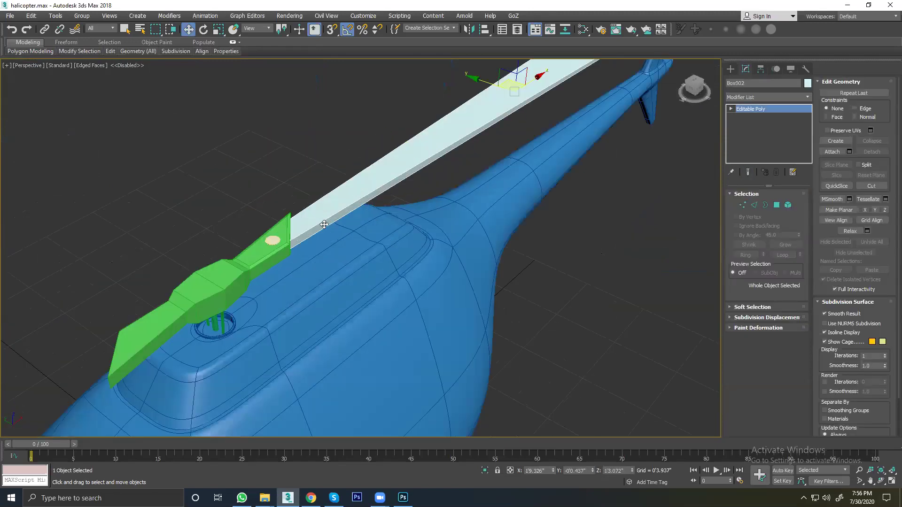
{"action": "scroll", "coordinate": [324, 224], "scroll_direction": "down", "scroll_amount": 5}
{"action": "middle_click_drag", "start_coordinate": [324, 225], "coordinate": [292, 213], "text": "alt"}
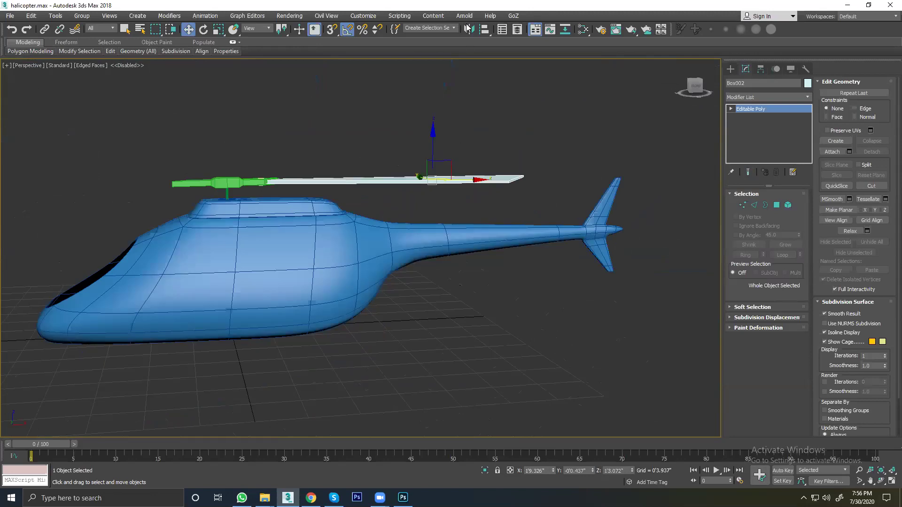
Step: Reselect the helicopter body and view it from a higher angle
{"action": "left_click", "coordinate": [519, 222]}
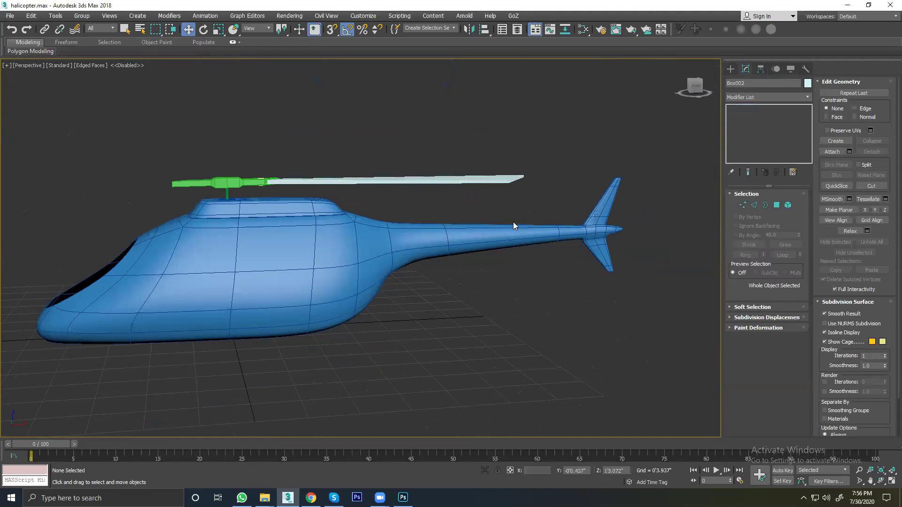
{"action": "left_click", "coordinate": [513, 227]}
{"action": "middle_click_drag", "start_coordinate": [503, 242], "coordinate": [497, 252], "text": "alt"}
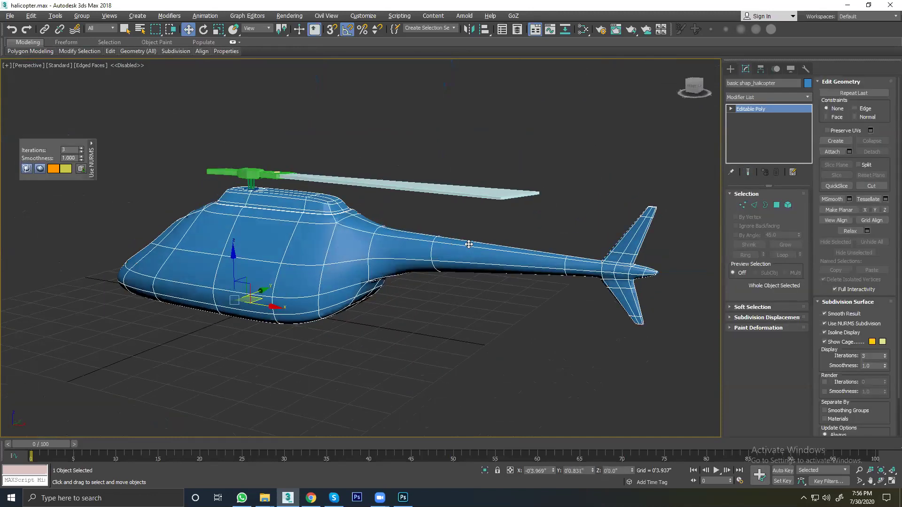
{"action": "middle_click_drag", "start_coordinate": [407, 241], "coordinate": [374, 237]}
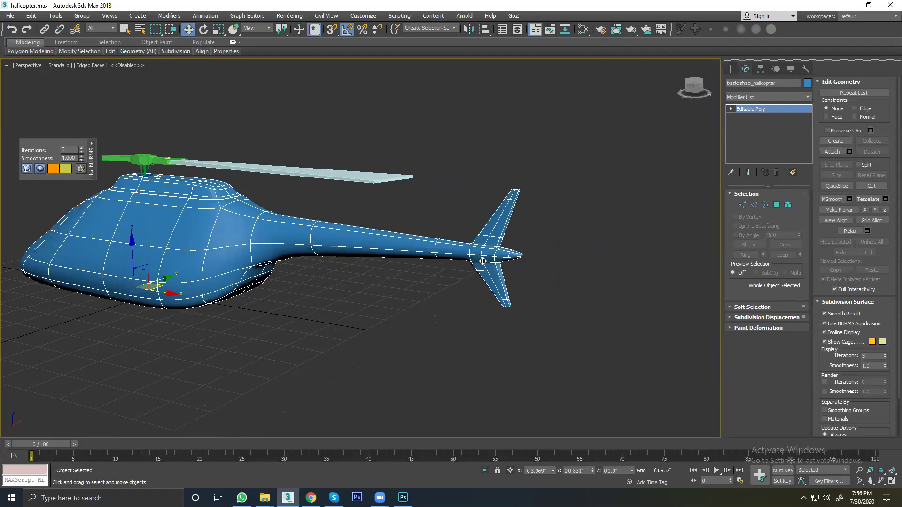
{"action": "left_click", "coordinate": [491, 207]}
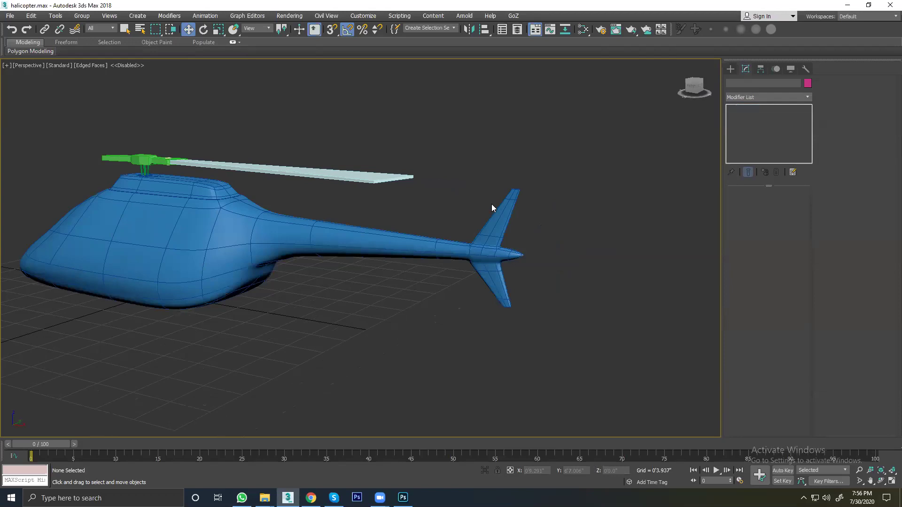
{"action": "left_click", "coordinate": [488, 250]}
{"action": "scroll", "coordinate": [493, 250], "scroll_direction": "up", "scroll_amount": 4}
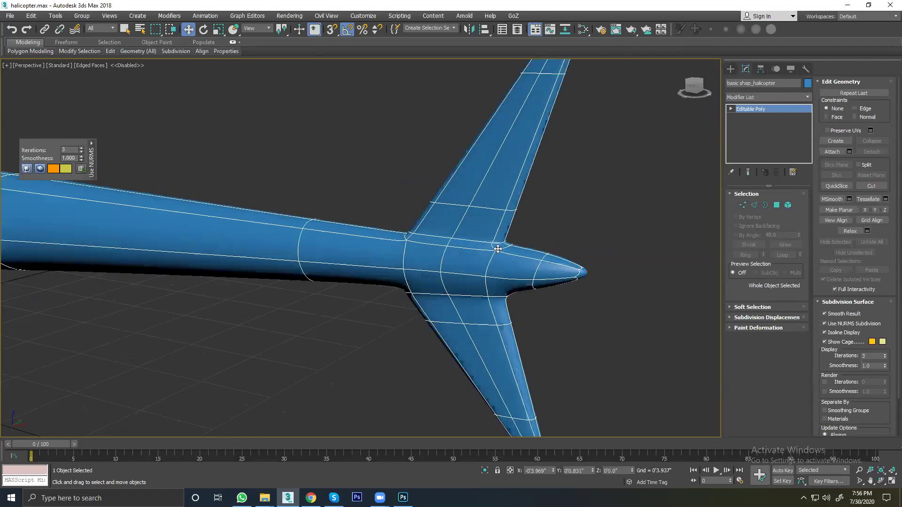
{"action": "left_click", "coordinate": [543, 221]}
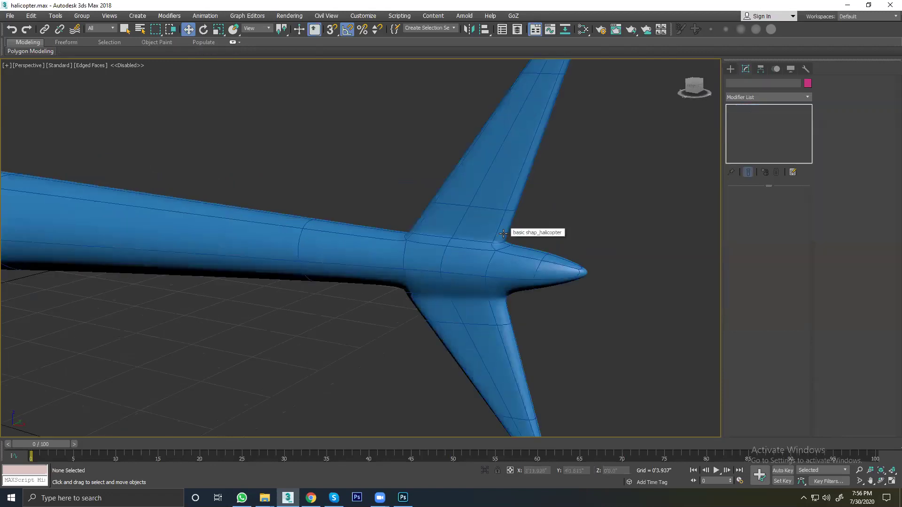
{"action": "key", "text": "ctrl+z"}
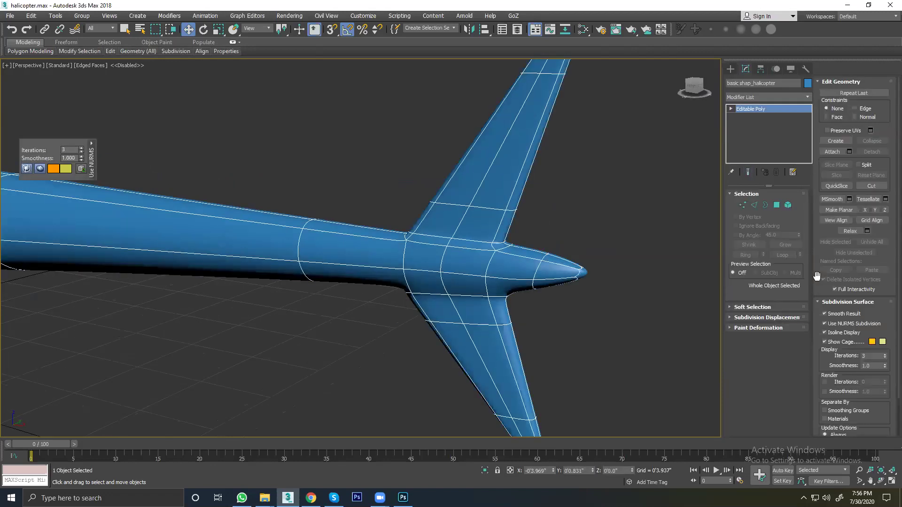
{"action": "left_click", "coordinate": [825, 323]}
{"action": "middle_click_drag", "start_coordinate": [550, 201], "coordinate": [473, 195]}
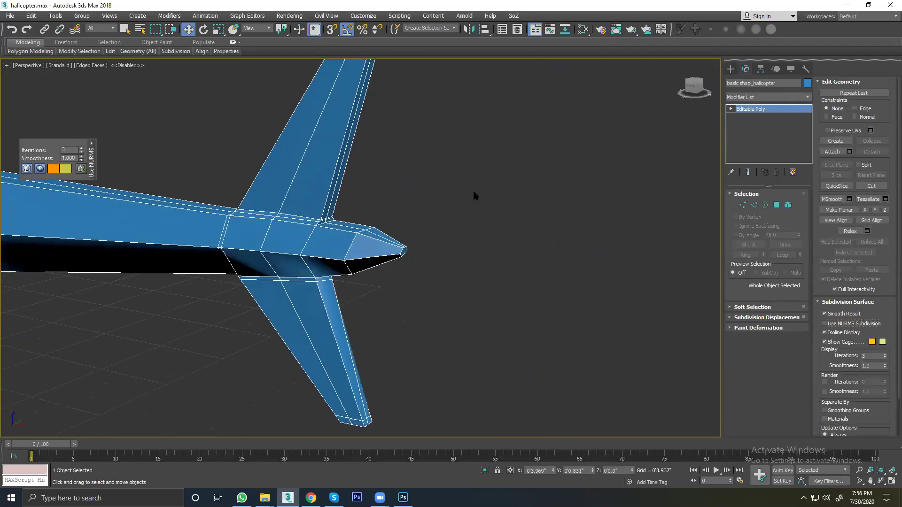
{"action": "left_click", "coordinate": [825, 323]}
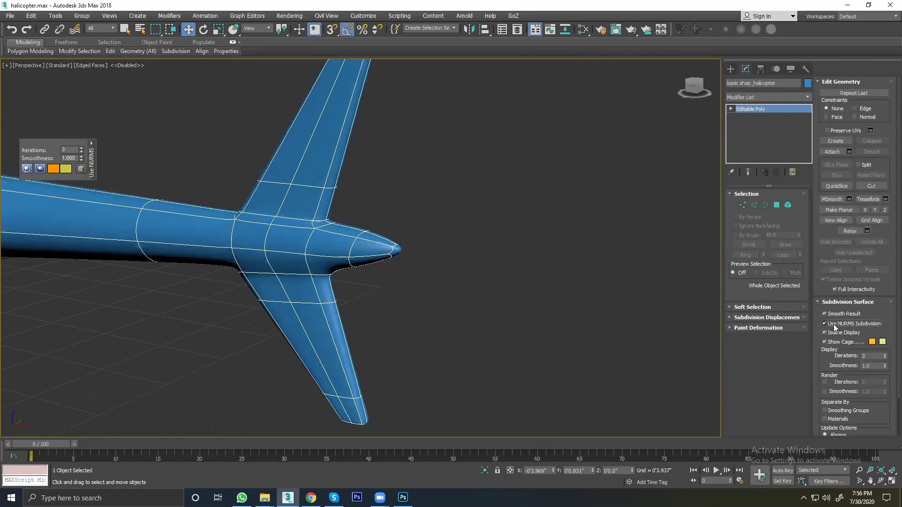
{"action": "left_click", "coordinate": [825, 323]}
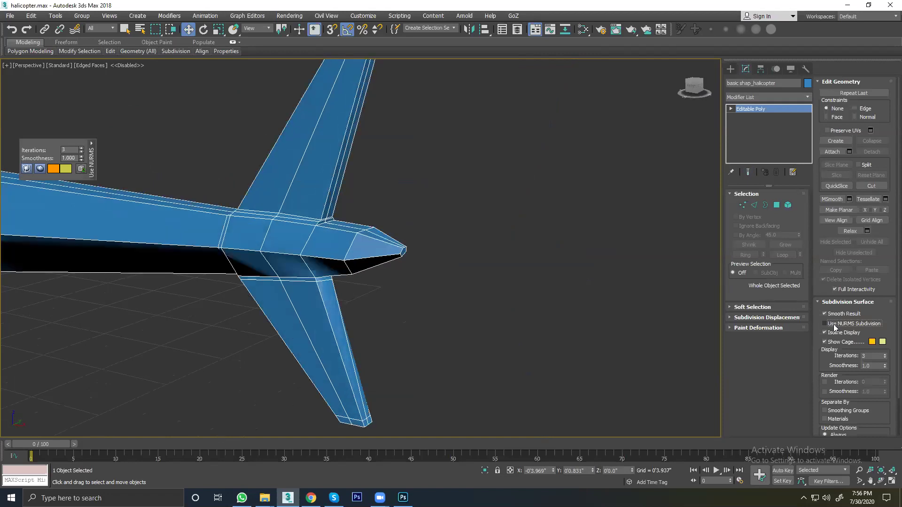
{"action": "left_click", "coordinate": [440, 219]}
{"action": "left_click", "coordinate": [375, 262]}
{"action": "middle_click_drag", "start_coordinate": [355, 260], "coordinate": [357, 272], "text": "alt"}
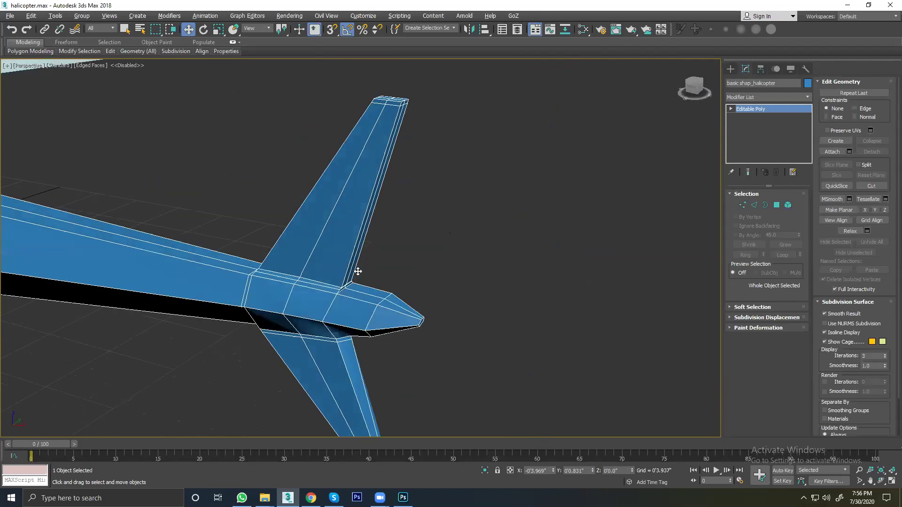
{"action": "scroll", "coordinate": [357, 271], "scroll_direction": "down", "scroll_amount": 5}
{"action": "mouse_move", "coordinate": [398, 293]}
{"action": "middle_mouse_down", "text": "alt"}
{"action": "mouse_move", "coordinate": [330, 317]}
{"action": "mouse_move", "coordinate": [345, 278]}
{"action": "mouse_move", "coordinate": [334, 315]}
{"action": "mouse_move", "coordinate": [353, 313]}
{"action": "mouse_move", "coordinate": [350, 284]}
{"action": "mouse_move", "coordinate": [375, 284]}
{"action": "middle_mouse_up", "text": "alt"}
{"action": "scroll", "coordinate": [333, 315], "scroll_direction": "up", "scroll_amount": 5}
{"action": "middle_click_drag", "start_coordinate": [475, 234], "coordinate": [388, 308], "text": "alt"}
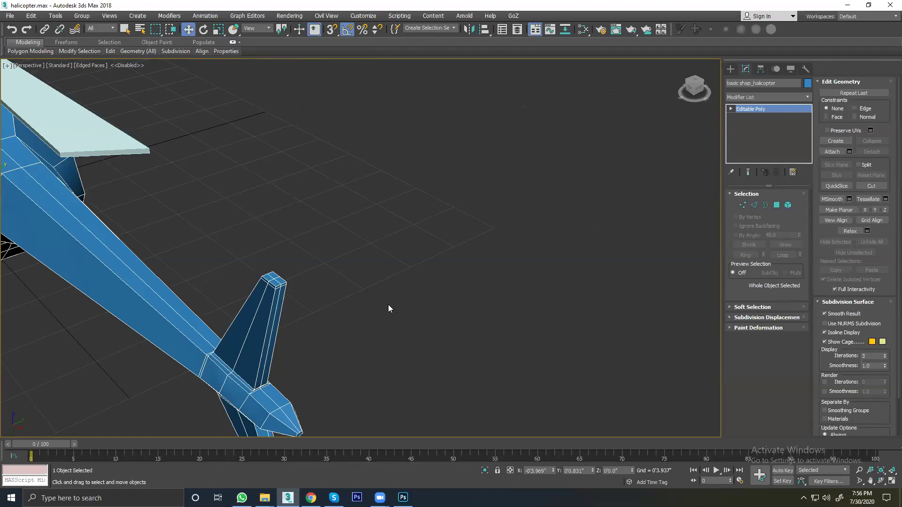
{"action": "scroll", "coordinate": [389, 306], "scroll_direction": "down", "scroll_amount": 5}
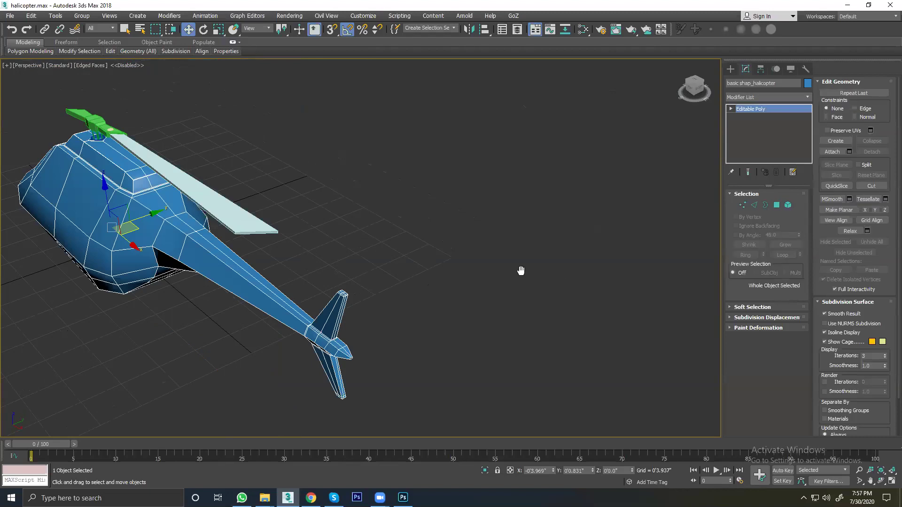
{"action": "middle_click_drag", "start_coordinate": [520, 268], "coordinate": [425, 298]}
{"action": "left_click", "coordinate": [776, 205]}
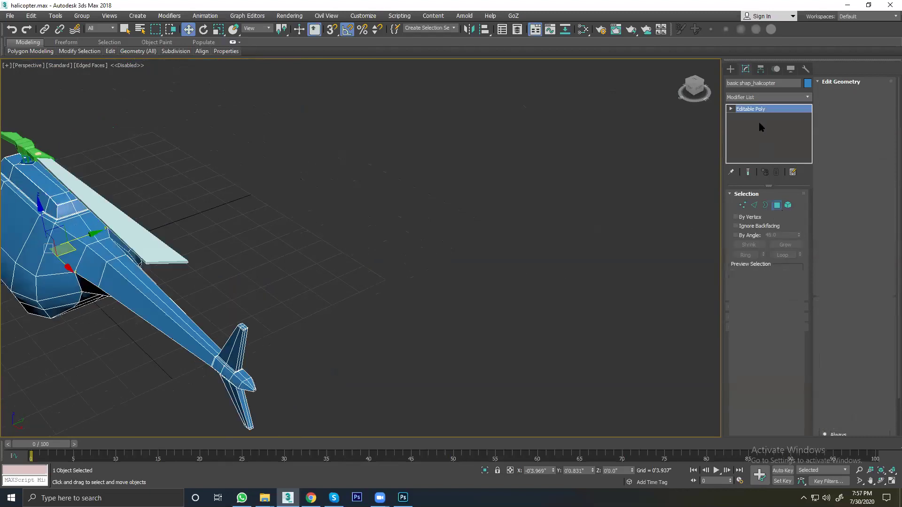
{"action": "left_click", "coordinate": [419, 235]}
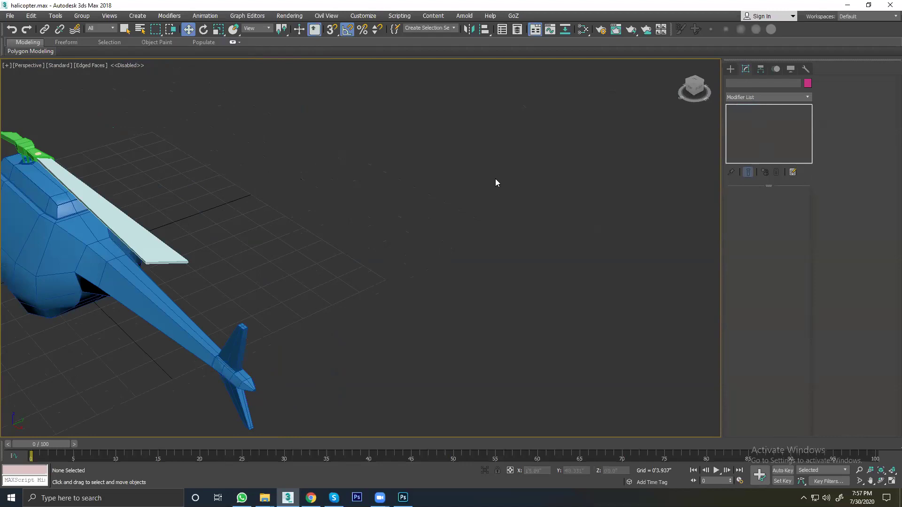
{"action": "scroll", "coordinate": [288, 245], "scroll_direction": "down", "scroll_amount": 5}
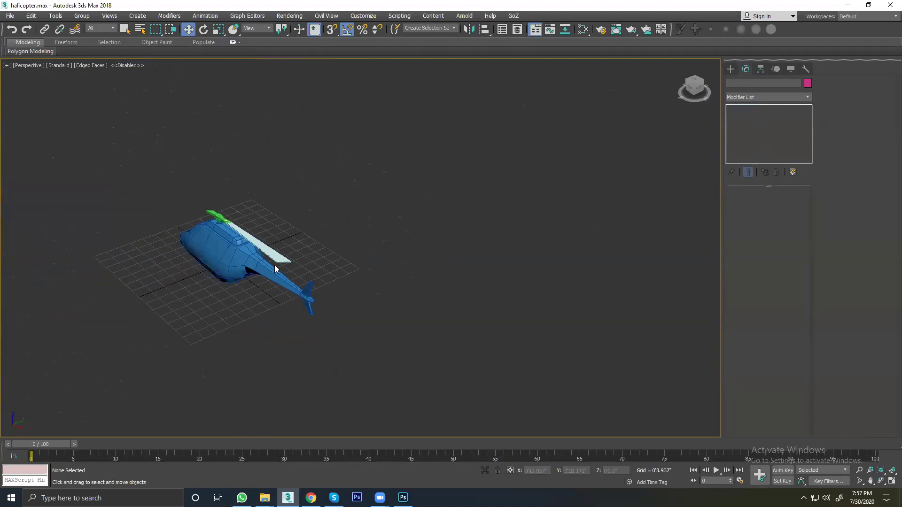
{"action": "scroll", "coordinate": [310, 249], "scroll_direction": "up", "scroll_amount": 10}
{"action": "left_click", "coordinate": [293, 236]}
{"action": "left_click", "coordinate": [336, 243]}
{"action": "scroll", "coordinate": [336, 243], "scroll_direction": "down", "scroll_amount": 3}
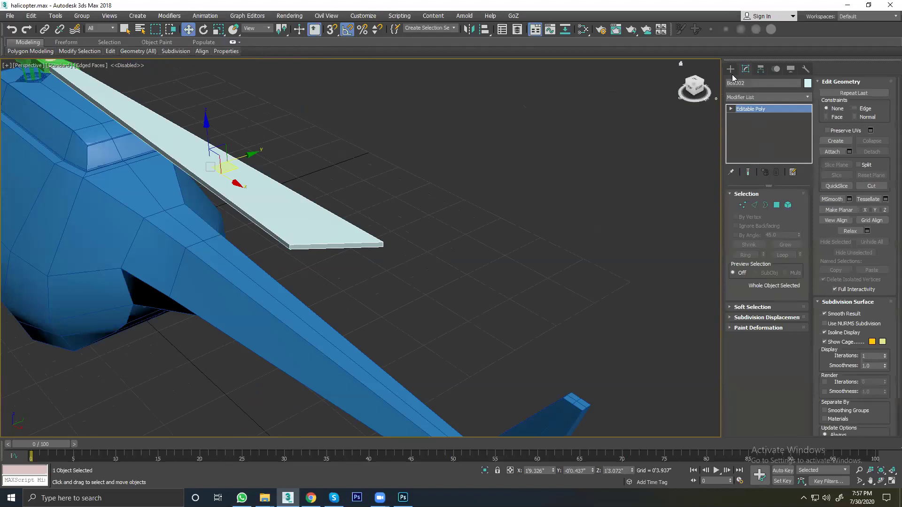
{"action": "left_click", "coordinate": [730, 69]}
{"action": "scroll", "coordinate": [495, 241], "scroll_direction": "down", "scroll_amount": 2}
{"action": "scroll", "coordinate": [490, 242], "scroll_direction": "down", "scroll_amount": 2}
{"action": "middle_click_drag", "start_coordinate": [513, 227], "coordinate": [717, 163], "text": "alt"}
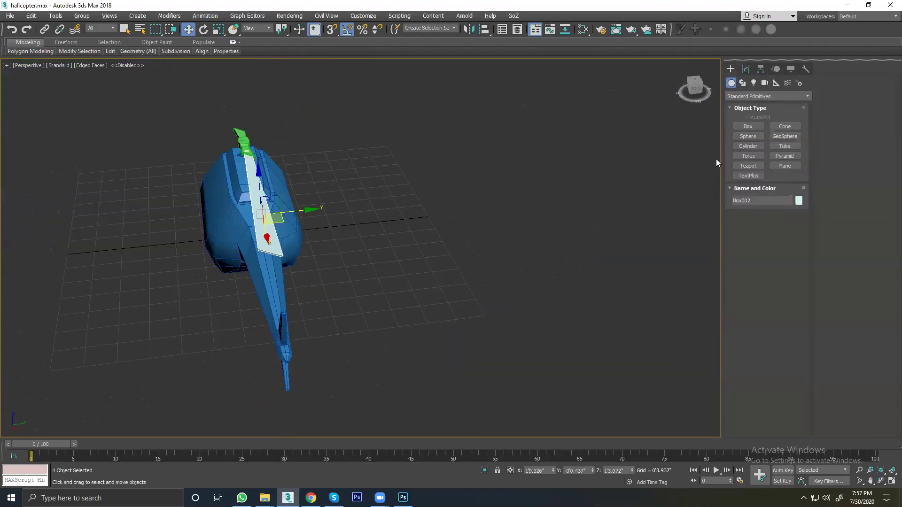
{"action": "left_click", "coordinate": [748, 127]}
{"action": "left_click_drag", "start_coordinate": [429, 222], "coordinate": [540, 231]}
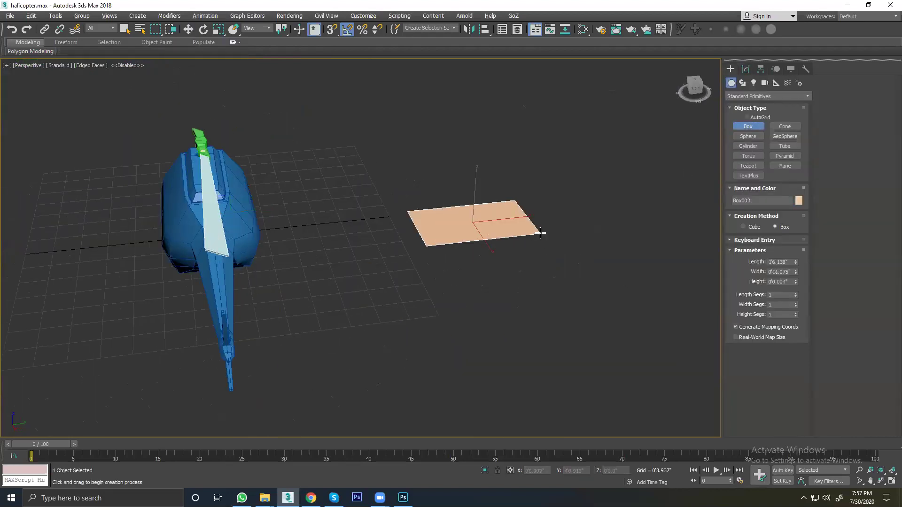
{"action": "left_click", "coordinate": [552, 140]}
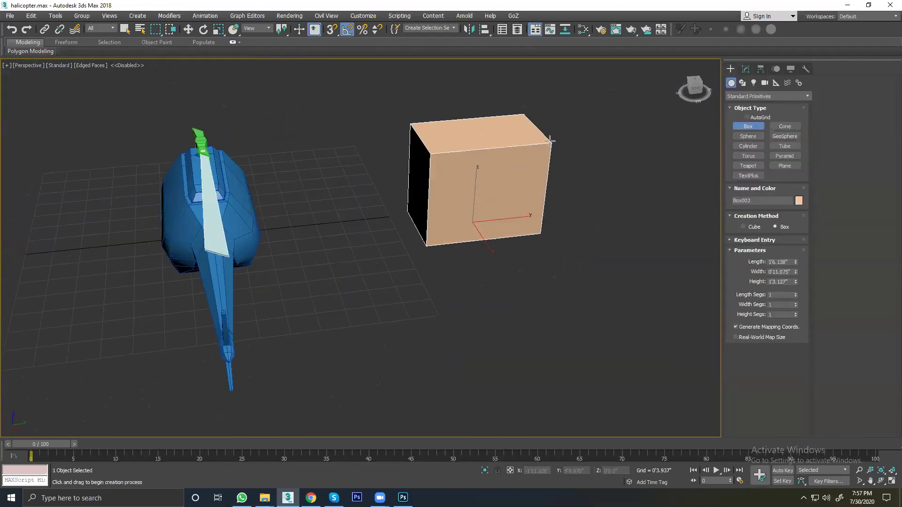
{"action": "left_click", "coordinate": [187, 29]}
{"action": "key", "text": "Delete"}
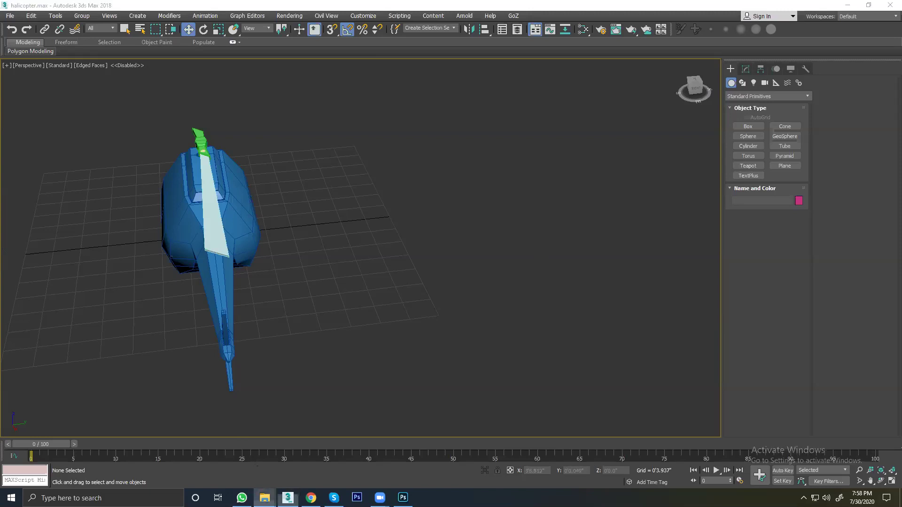
Step: Browse File Explorer from This PC to the user's home folder
{"action": "mouse_move", "coordinate": [264, 497]}
{"action": "left_click", "coordinate": [318, 453]}
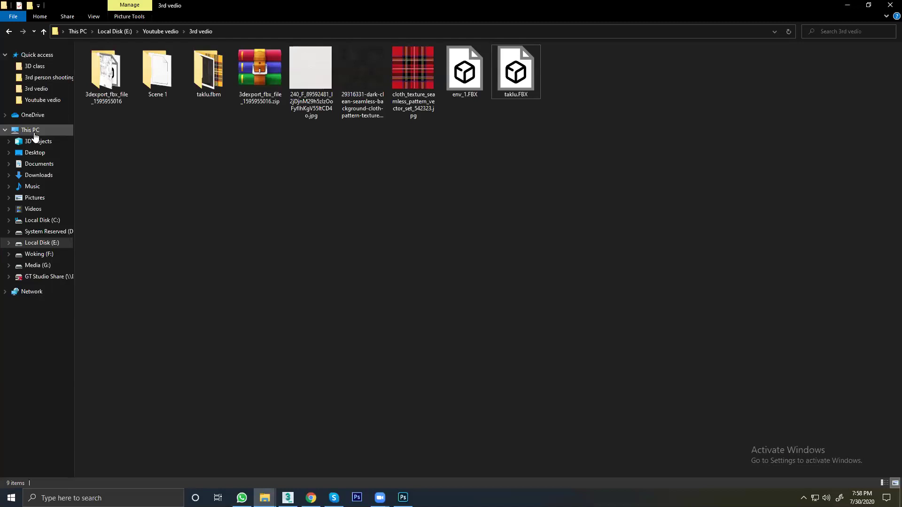
{"action": "left_click", "coordinate": [34, 133]}
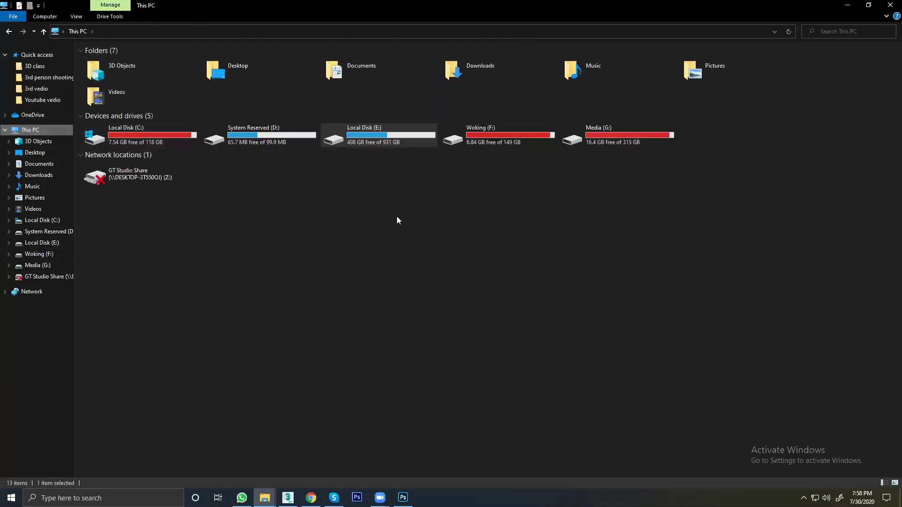
{"action": "left_click", "coordinate": [399, 165]}
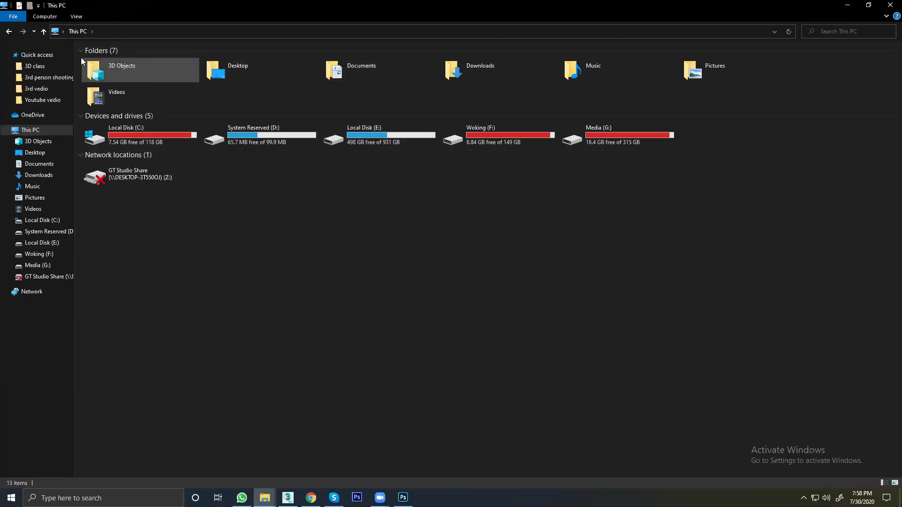
{"action": "left_click", "coordinate": [44, 34]}
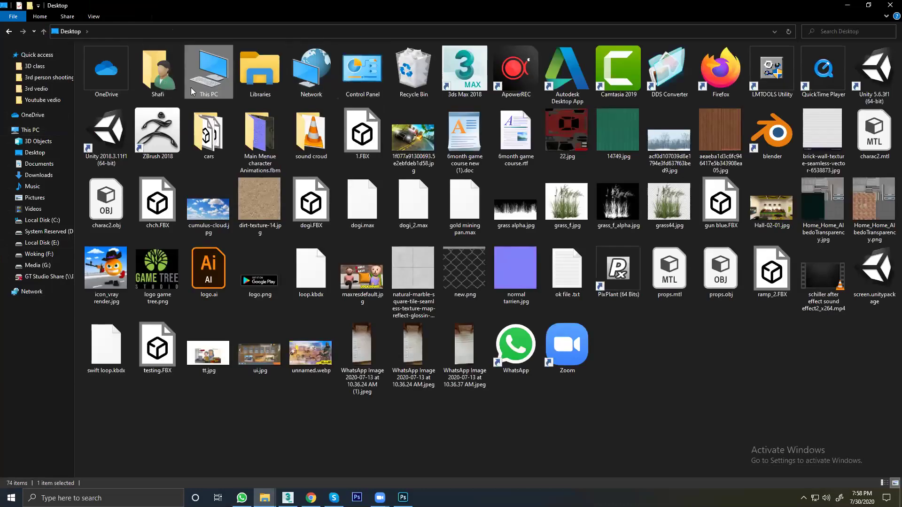
{"action": "double_click", "coordinate": [155, 88]}
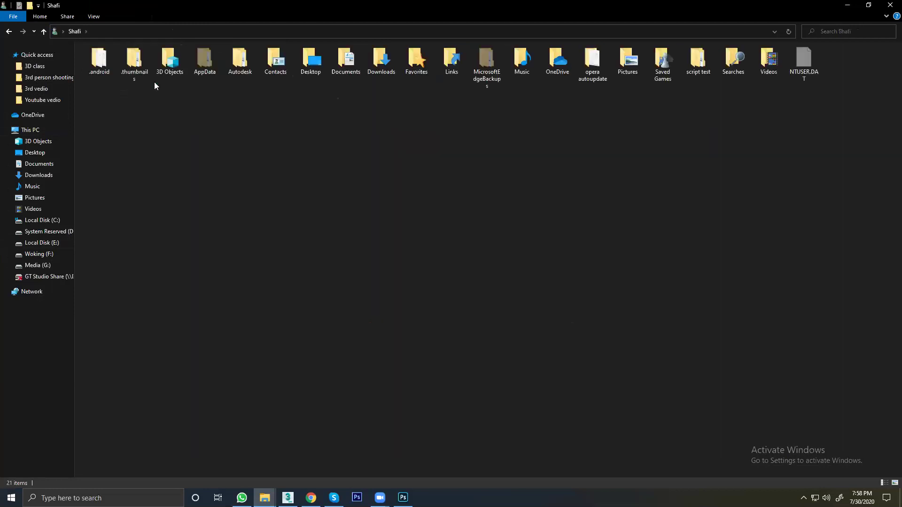
{"action": "left_click", "coordinate": [212, 78]}
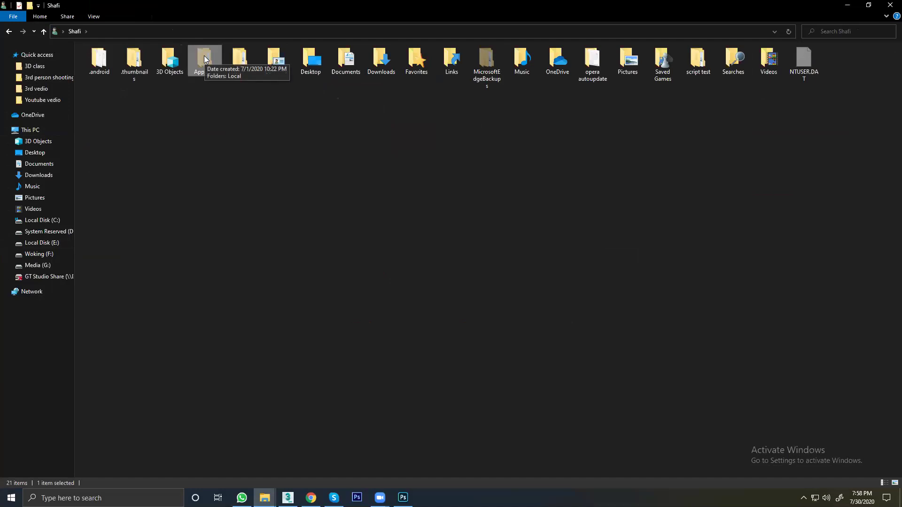
{"action": "left_click", "coordinate": [215, 126]}
{"action": "double_click", "coordinate": [204, 76]}
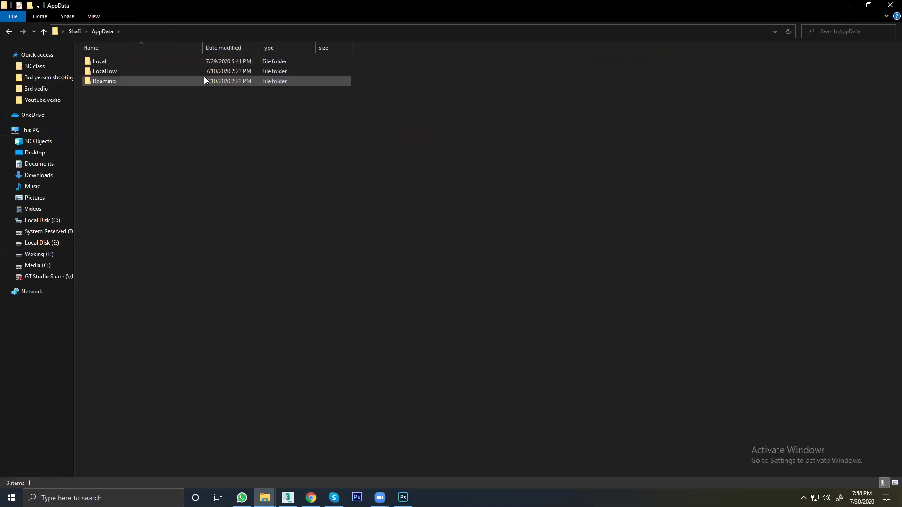
{"action": "left_click", "coordinate": [44, 32]}
Step: Turn on Show hidden files, folders and drives in Folder Options
{"action": "left_click", "coordinate": [94, 17]}
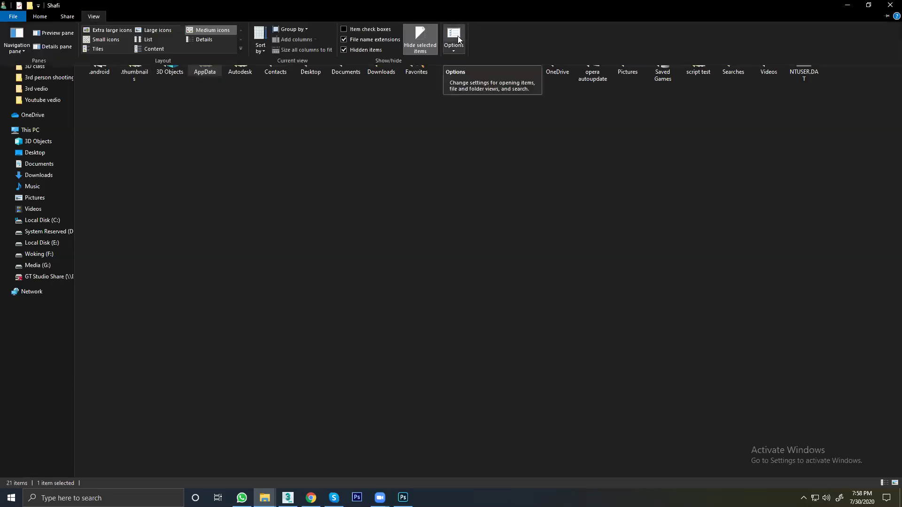
{"action": "left_click", "coordinate": [456, 36]}
{"action": "left_click", "coordinate": [45, 72]}
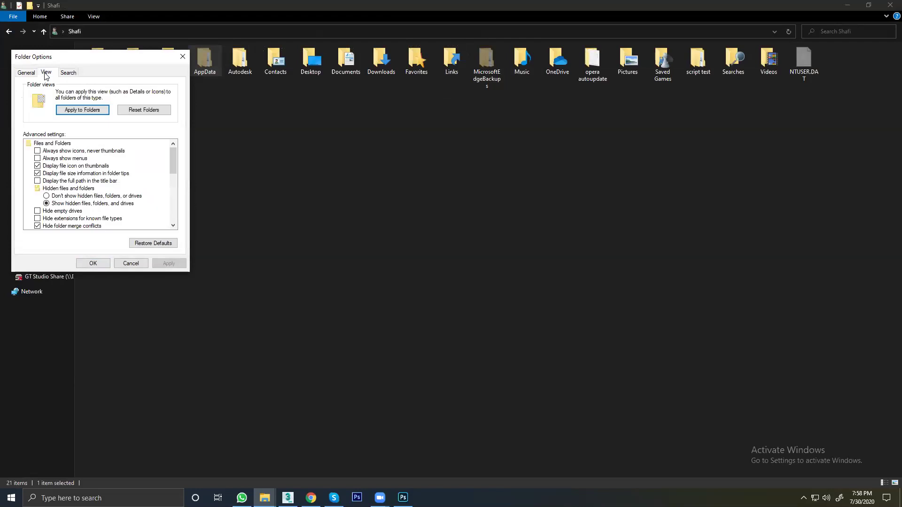
{"action": "left_click", "coordinate": [46, 197]}
{"action": "left_click", "coordinate": [46, 204]}
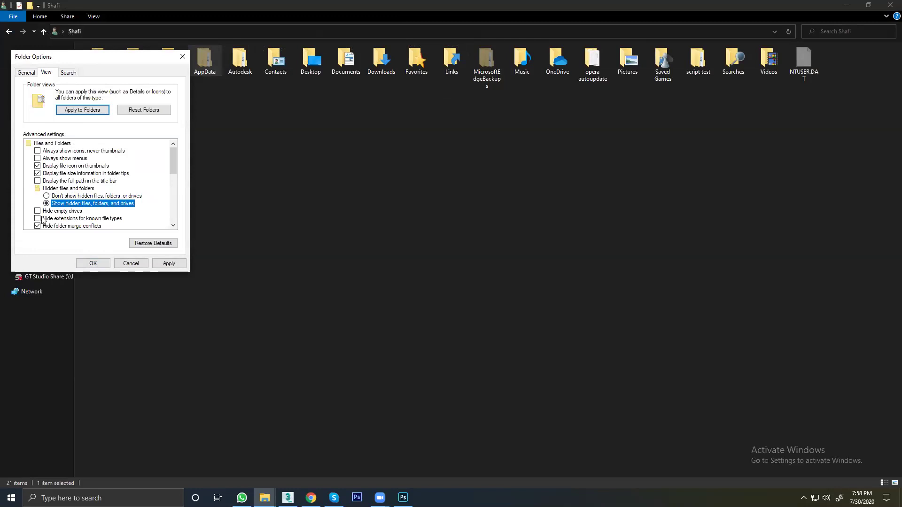
{"action": "left_click", "coordinate": [93, 263]}
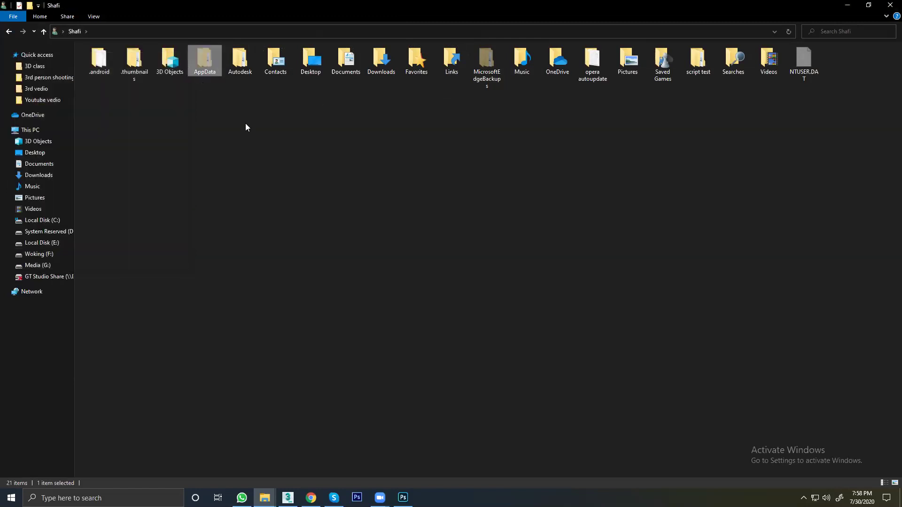
Step: Open AppData > Local and switch the file list to Details view
{"action": "left_click", "coordinate": [245, 124]}
{"action": "mouse_move", "coordinate": [204, 62]}
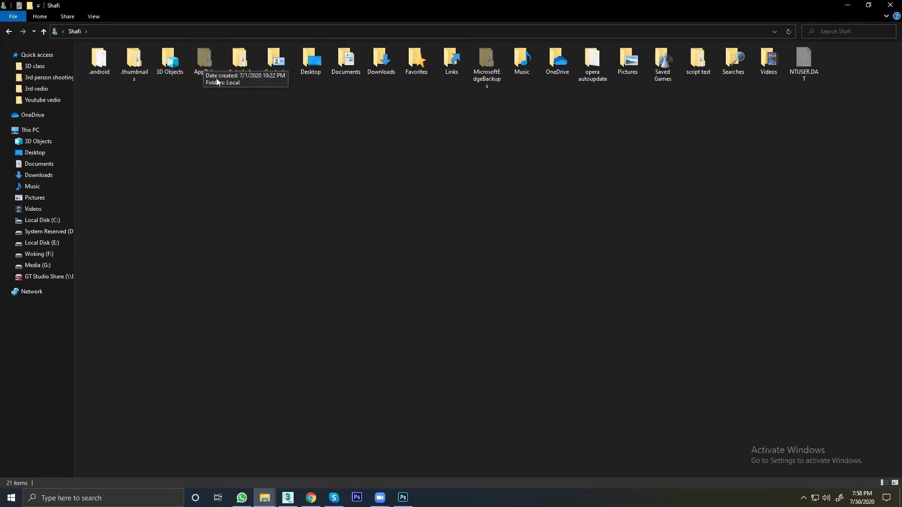
{"action": "double_click", "coordinate": [210, 70]}
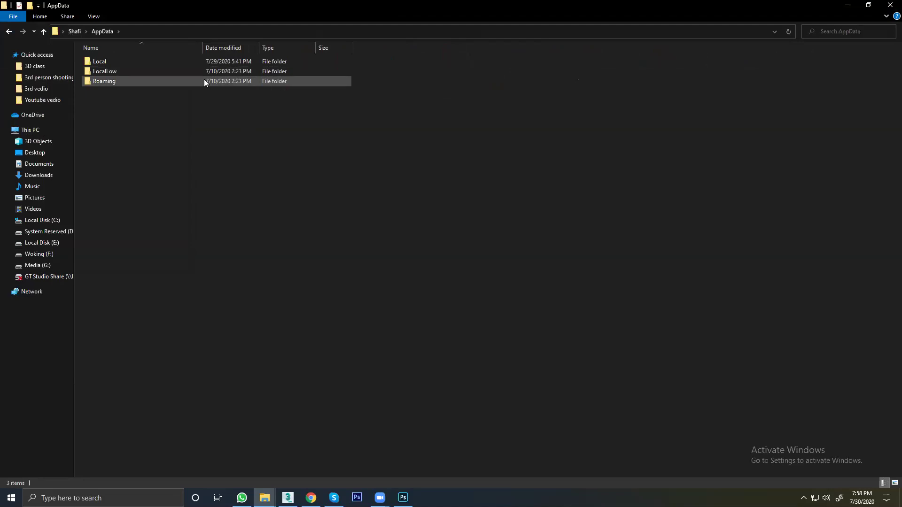
{"action": "double_click", "coordinate": [102, 62]}
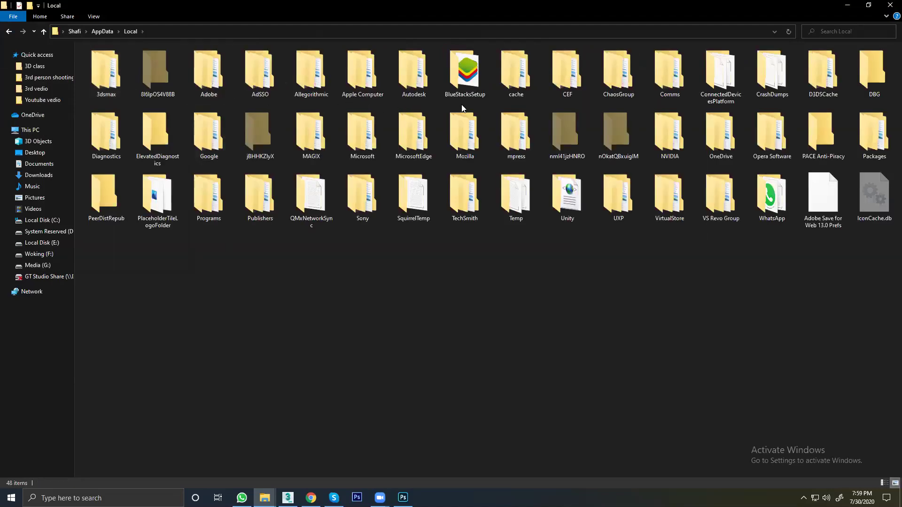
{"action": "left_click", "coordinate": [883, 482]}
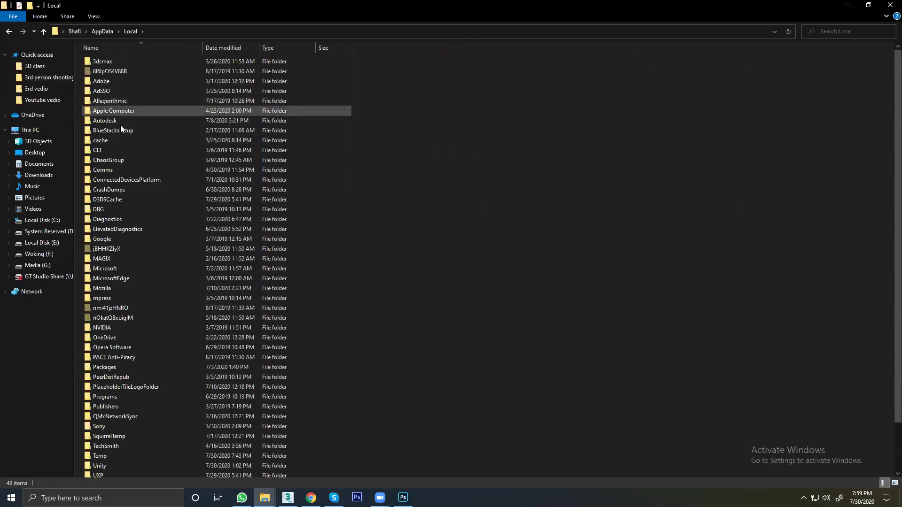
Step: Open Autodesk > 3dsMax > 2018 - 64bit, inspect the 12 ENU items, and return
{"action": "double_click", "coordinate": [105, 121]}
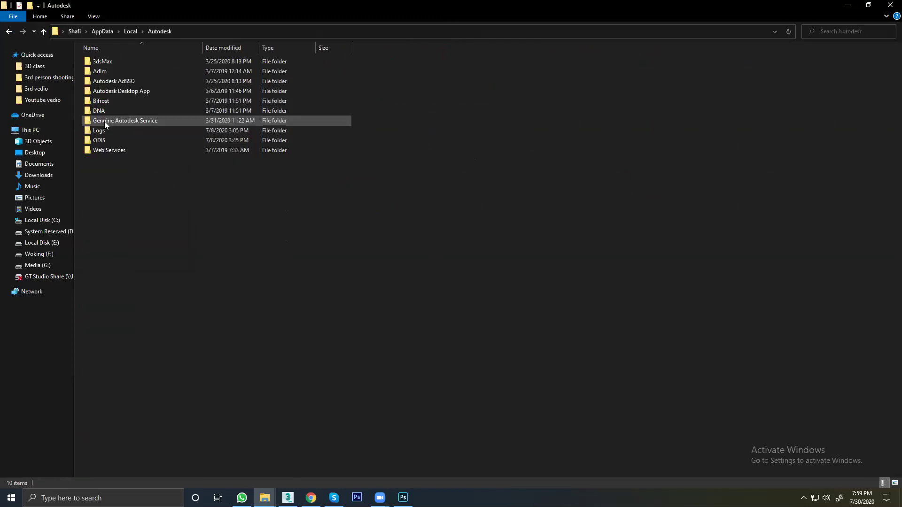
{"action": "double_click", "coordinate": [103, 63]}
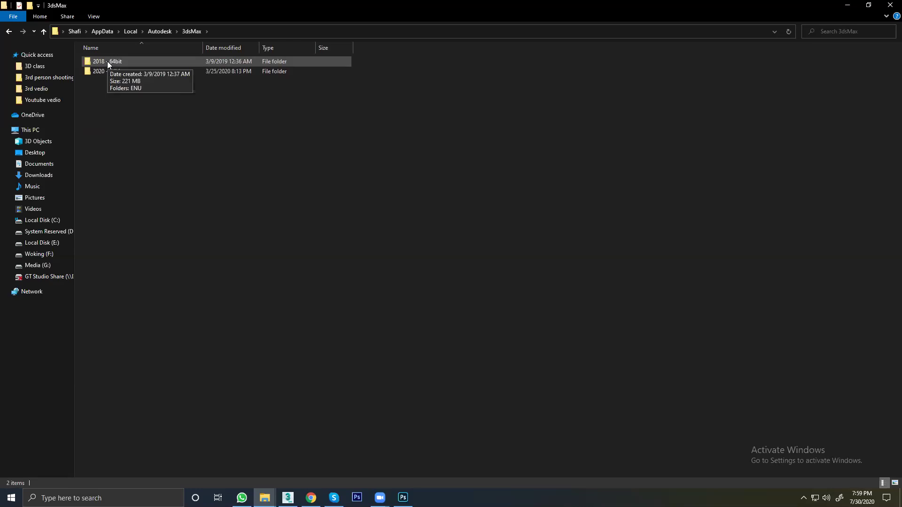
{"action": "double_click", "coordinate": [108, 62]}
{"action": "double_click", "coordinate": [108, 61]}
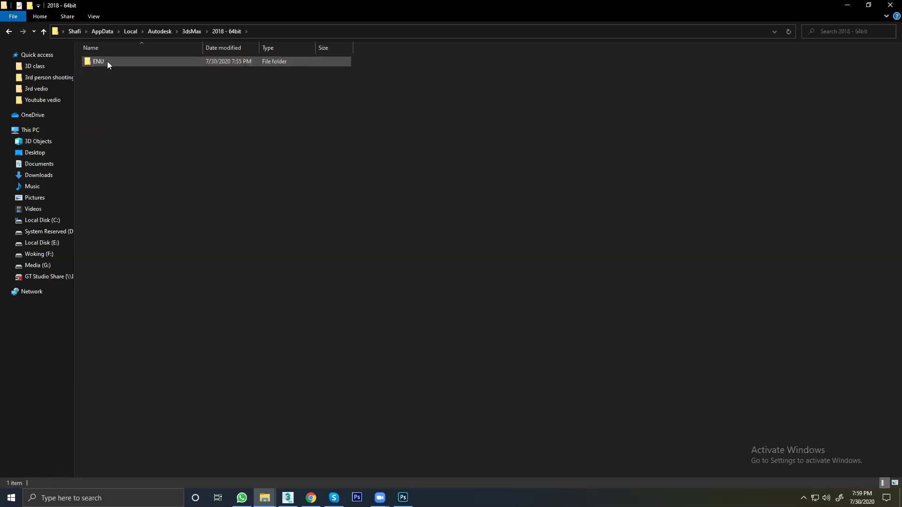
{"action": "left_click_drag", "start_coordinate": [109, 193], "coordinate": [182, 54]}
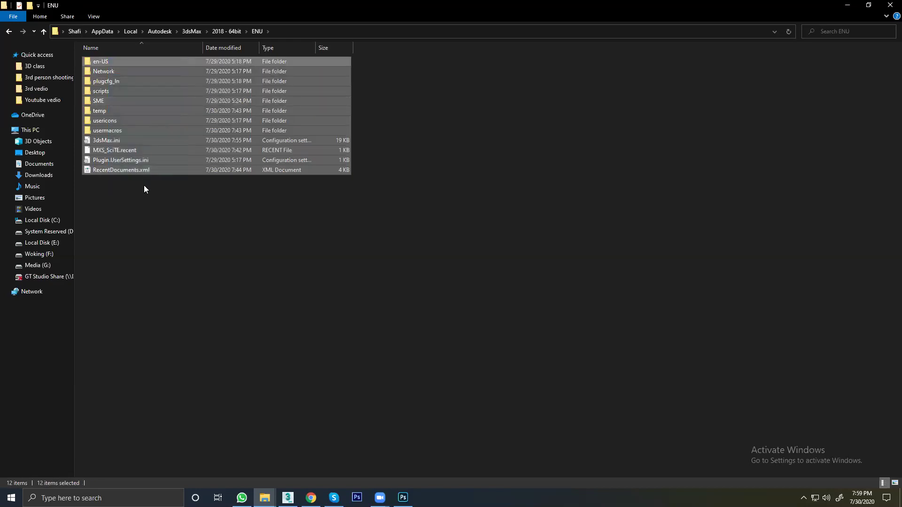
{"action": "left_click", "coordinate": [42, 31]}
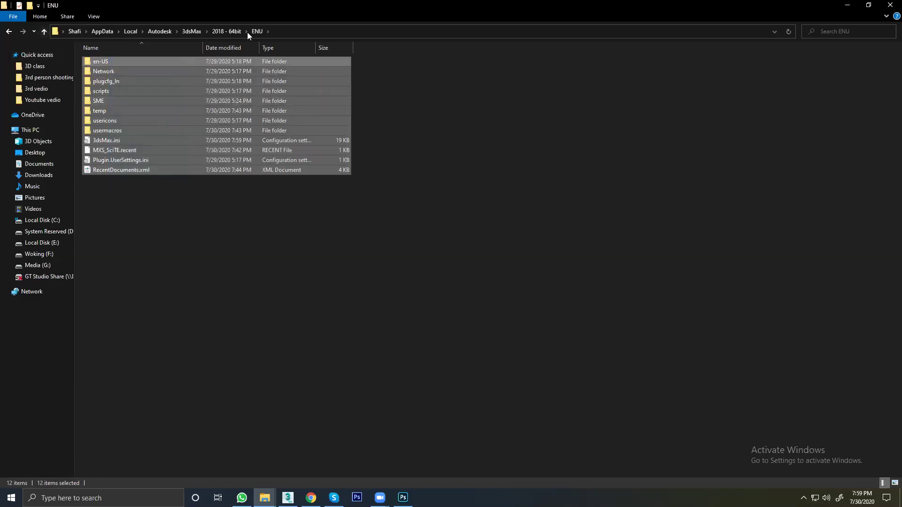
Step: Back in 3ds Max, orbit to a side view and box-select all six helicopter parts
{"action": "left_click", "coordinate": [890, 5]}
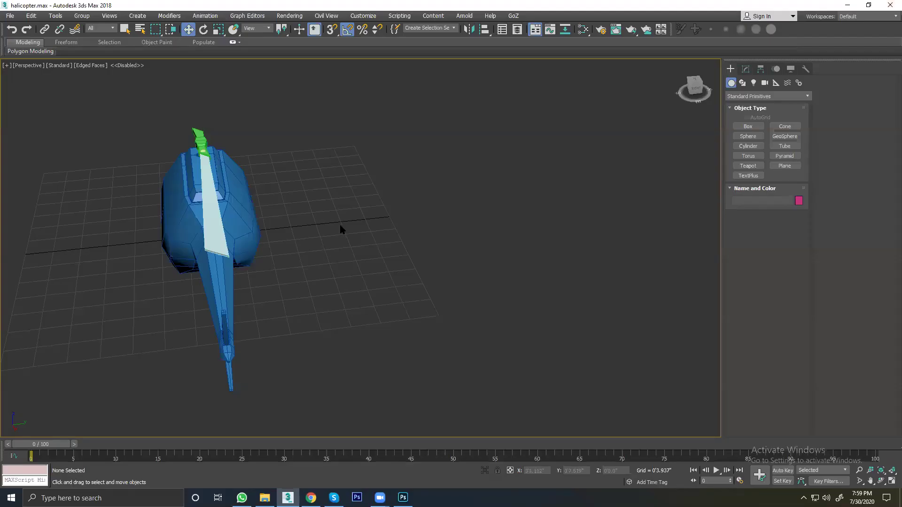
{"action": "middle_click_drag", "start_coordinate": [295, 243], "coordinate": [332, 244], "text": "alt"}
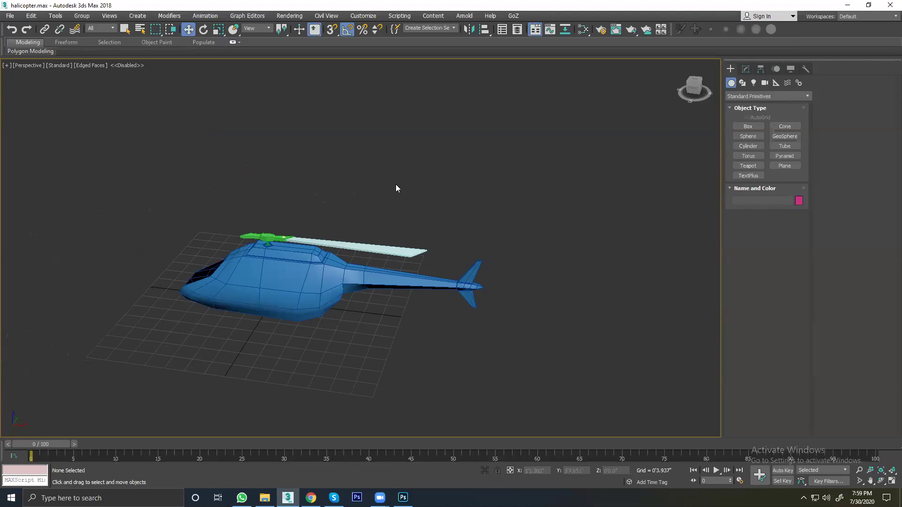
{"action": "left_click_drag", "start_coordinate": [138, 160], "coordinate": [532, 347]}
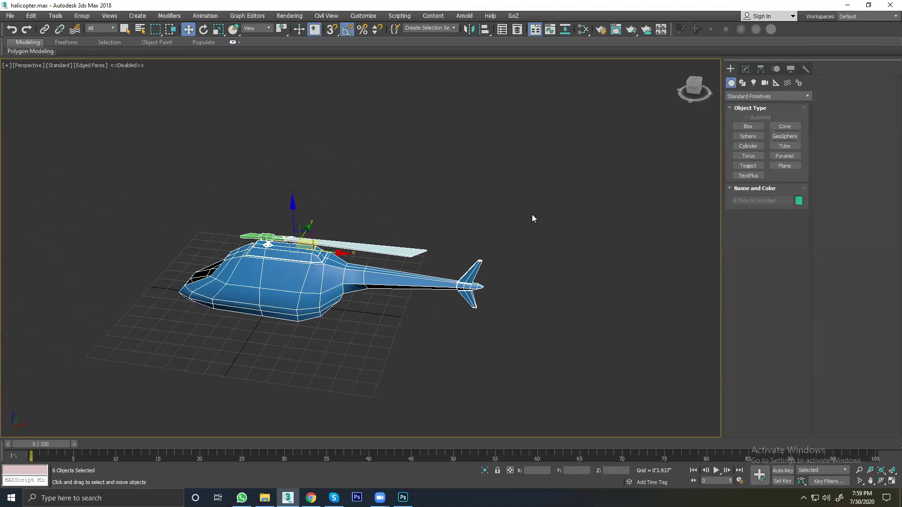
Step: Zoom the Perspective viewport in and out to inspect the selected helicopter
{"action": "scroll", "coordinate": [276, 267], "scroll_direction": "up", "scroll_amount": 5}
{"action": "scroll", "coordinate": [276, 268], "scroll_direction": "down", "scroll_amount": 5}
{"action": "scroll", "coordinate": [277, 267], "scroll_direction": "up", "scroll_amount": 5}
{"action": "scroll", "coordinate": [277, 267], "scroll_direction": "down", "scroll_amount": 3}
{"action": "scroll", "coordinate": [277, 267], "scroll_direction": "down", "scroll_amount": 2}
{"action": "scroll", "coordinate": [277, 267], "scroll_direction": "up", "scroll_amount": 5}
{"action": "scroll", "coordinate": [277, 267], "scroll_direction": "up", "scroll_amount": 2}
{"action": "scroll", "coordinate": [277, 266], "scroll_direction": "down", "scroll_amount": 2}
{"action": "scroll", "coordinate": [277, 267], "scroll_direction": "down", "scroll_amount": 6}
{"action": "scroll", "coordinate": [277, 267], "scroll_direction": "up", "scroll_amount": 3}
{"action": "scroll", "coordinate": [277, 267], "scroll_direction": "up", "scroll_amount": 2}
{"action": "scroll", "coordinate": [277, 266], "scroll_direction": "down", "scroll_amount": 5}
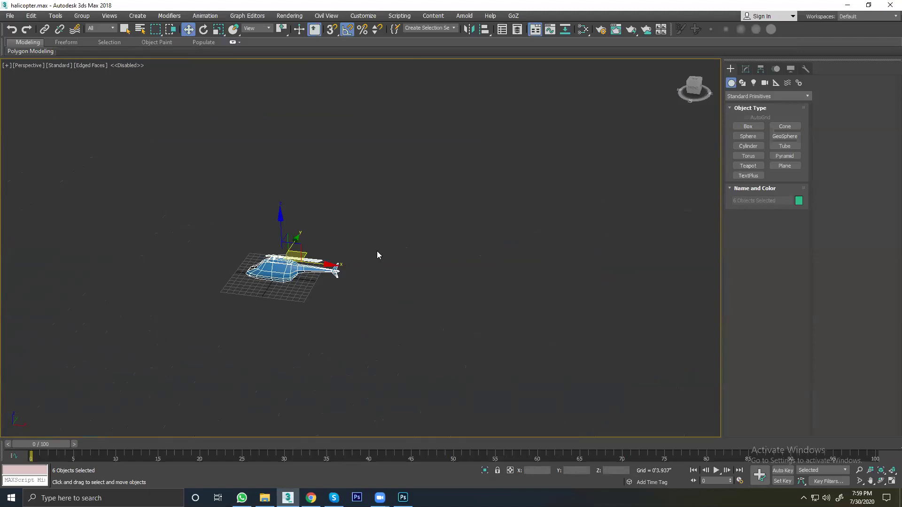
{"action": "left_click", "coordinate": [746, 127]}
{"action": "left_click_drag", "start_coordinate": [595, 156], "coordinate": [623, 173]}
{"action": "left_click", "coordinate": [578, 155]}
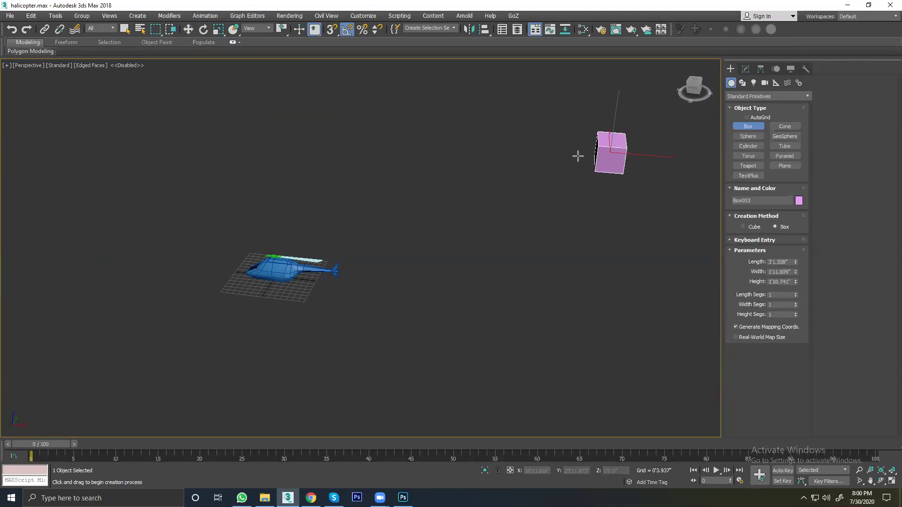
{"action": "left_click", "coordinate": [189, 29]}
{"action": "left_click", "coordinate": [340, 160]}
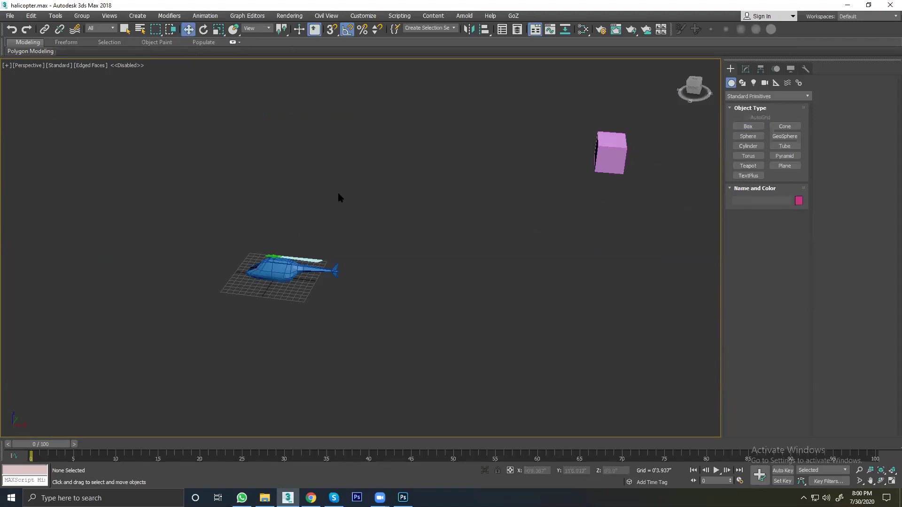
{"action": "middle_click_drag", "start_coordinate": [337, 191], "coordinate": [557, 157]}
{"action": "scroll", "coordinate": [460, 192], "scroll_direction": "up", "scroll_amount": 5}
{"action": "scroll", "coordinate": [458, 188], "scroll_direction": "up", "scroll_amount": 5}
{"action": "scroll", "coordinate": [363, 106], "scroll_direction": "down", "scroll_amount": 3}
{"action": "scroll", "coordinate": [460, 165], "scroll_direction": "up", "scroll_amount": 1}
{"action": "scroll", "coordinate": [410, 204], "scroll_direction": "up", "scroll_amount": 4}
{"action": "scroll", "coordinate": [470, 202], "scroll_direction": "down", "scroll_amount": 5}
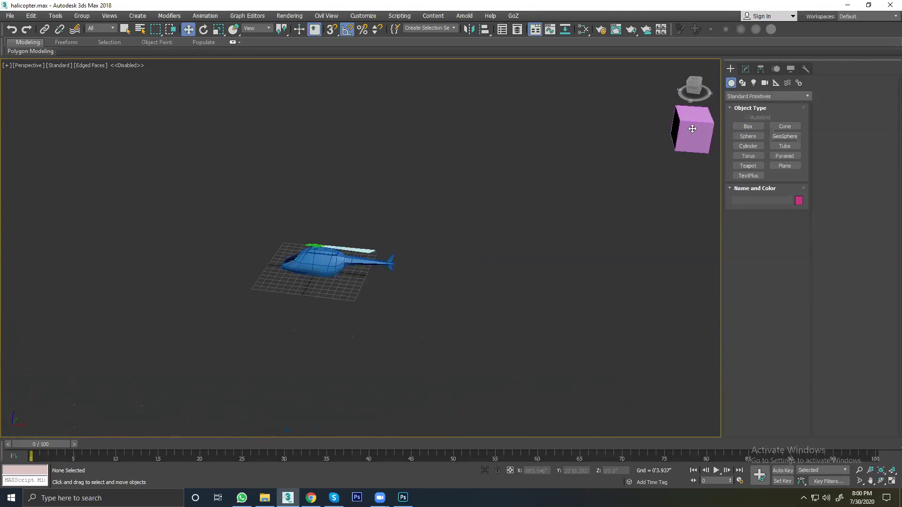
{"action": "left_click", "coordinate": [693, 128]}
{"action": "scroll", "coordinate": [334, 258], "scroll_direction": "up", "scroll_amount": 5}
{"action": "scroll", "coordinate": [344, 232], "scroll_direction": "up", "scroll_amount": 3}
{"action": "middle_click_drag", "start_coordinate": [345, 232], "coordinate": [537, 119]}
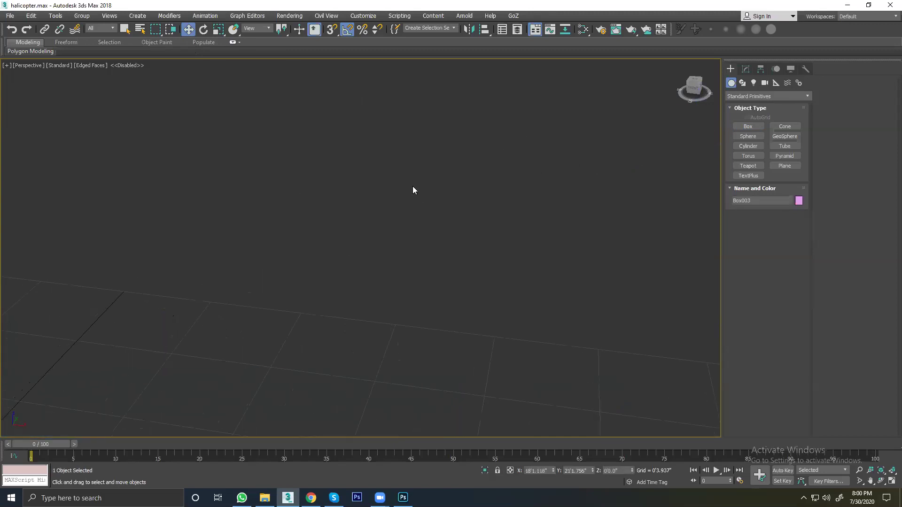
{"action": "scroll", "coordinate": [412, 188], "scroll_direction": "down", "scroll_amount": 3}
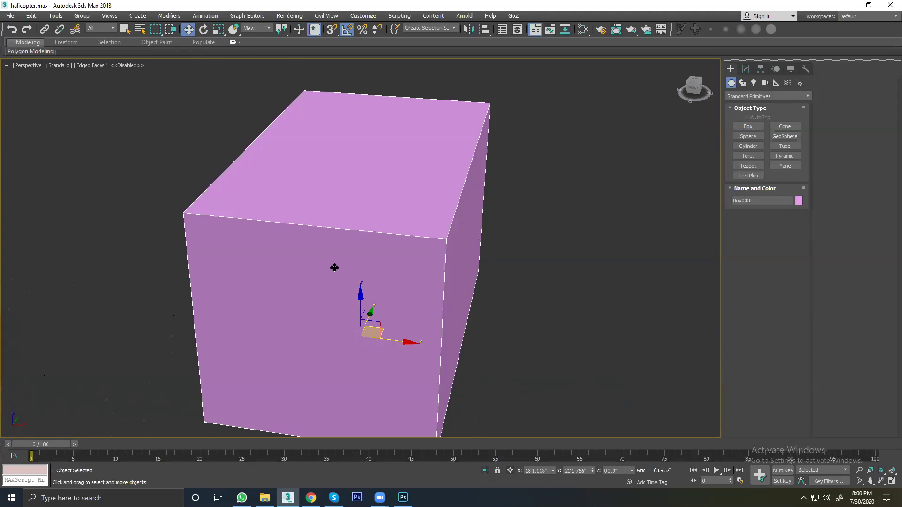
{"action": "scroll", "coordinate": [333, 267], "scroll_direction": "down", "scroll_amount": 5}
{"action": "scroll", "coordinate": [329, 272], "scroll_direction": "down", "scroll_amount": 2}
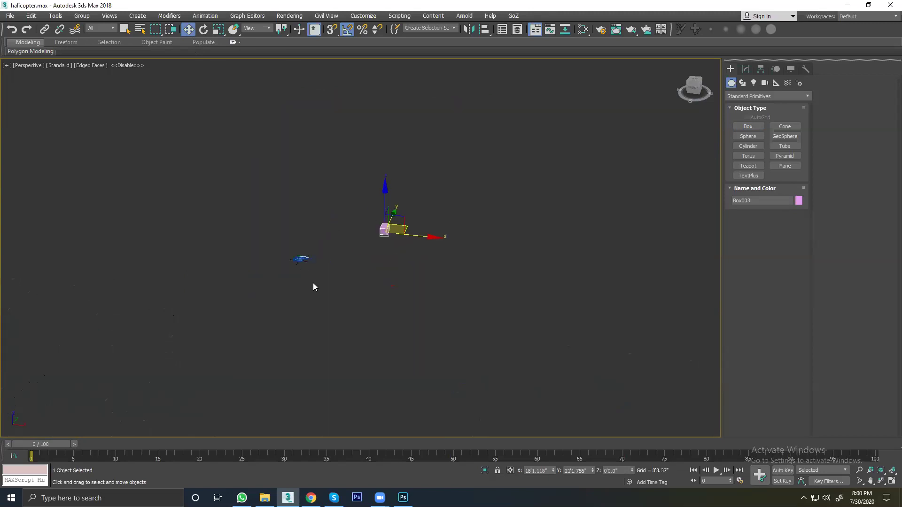
{"action": "left_click", "coordinate": [362, 267]}
{"action": "scroll", "coordinate": [340, 264], "scroll_direction": "up", "scroll_amount": 2}
{"action": "scroll", "coordinate": [340, 264], "scroll_direction": "up", "scroll_amount": 5}
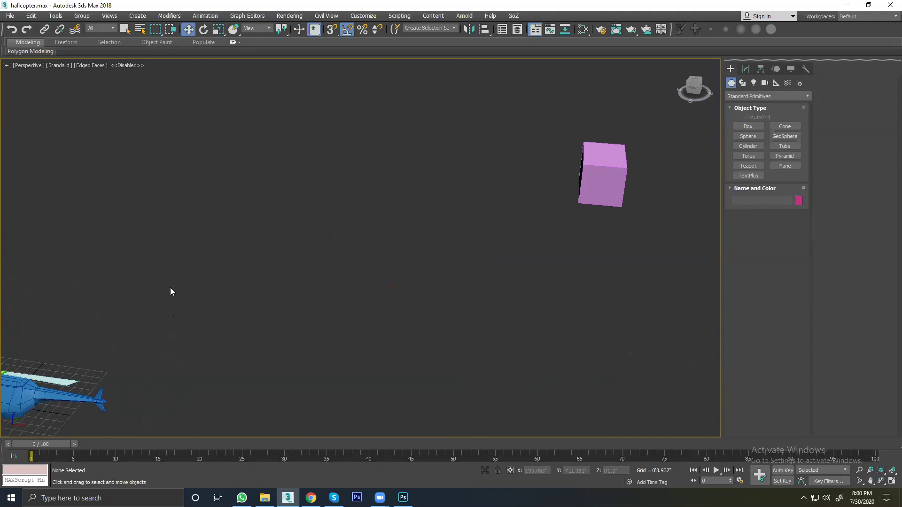
{"action": "left_click", "coordinate": [610, 176]}
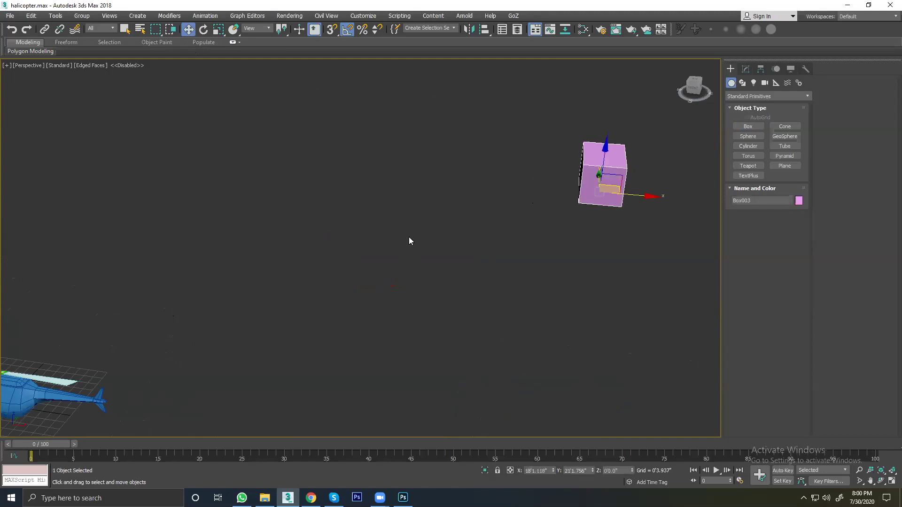
{"action": "key", "text": "Delete"}
{"action": "scroll", "coordinate": [345, 284], "scroll_direction": "down", "scroll_amount": 5}
Step: Frame the helicopter body, enter its Vertex sub-object mode, and box-select the eight nose vertices
{"action": "scroll", "coordinate": [320, 271], "scroll_direction": "up", "scroll_amount": 4}
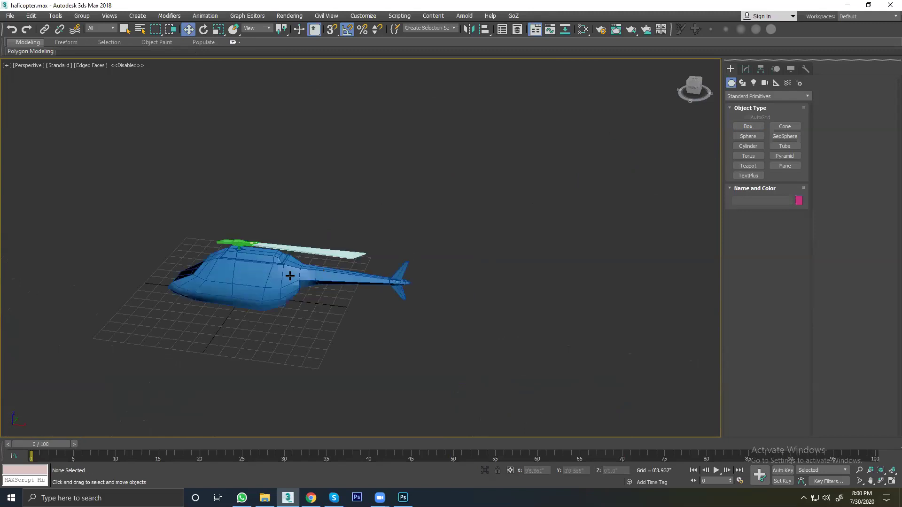
{"action": "left_click", "coordinate": [290, 276]}
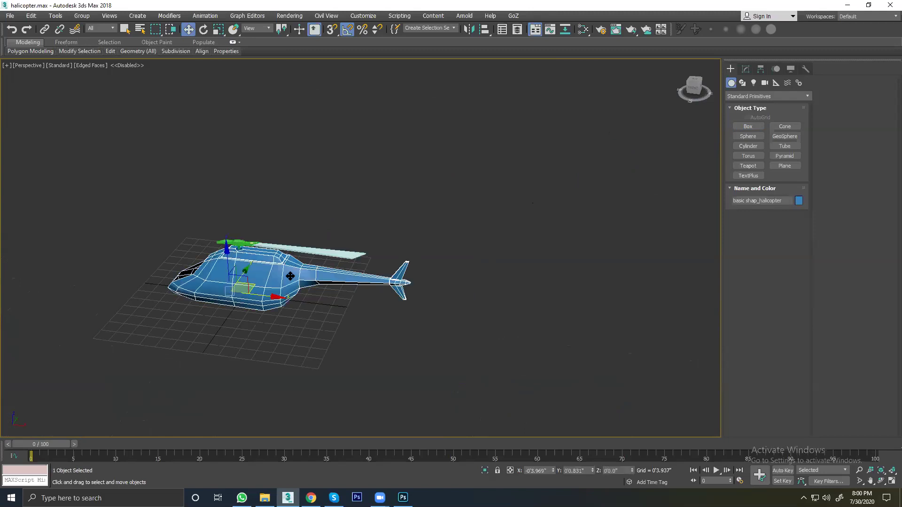
{"action": "key", "text": "z"}
{"action": "scroll", "coordinate": [302, 259], "scroll_direction": "up", "scroll_amount": 5}
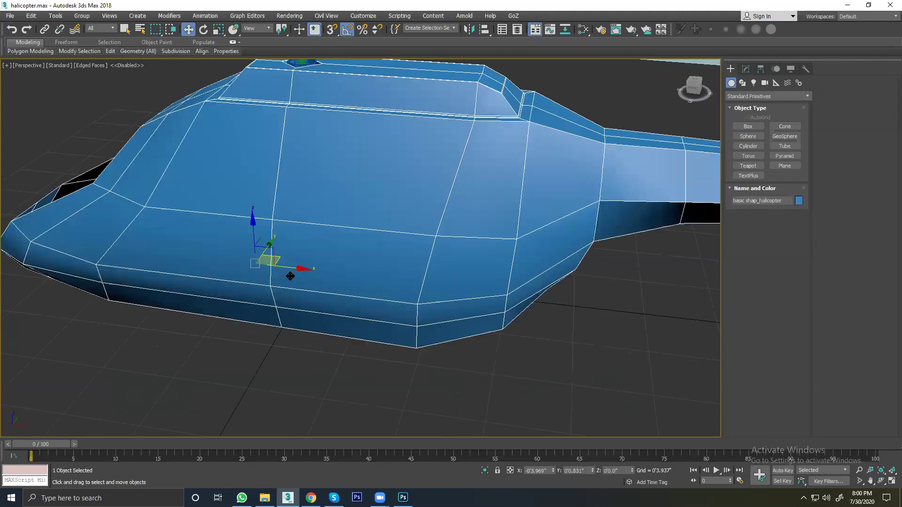
{"action": "left_click", "coordinate": [745, 69]}
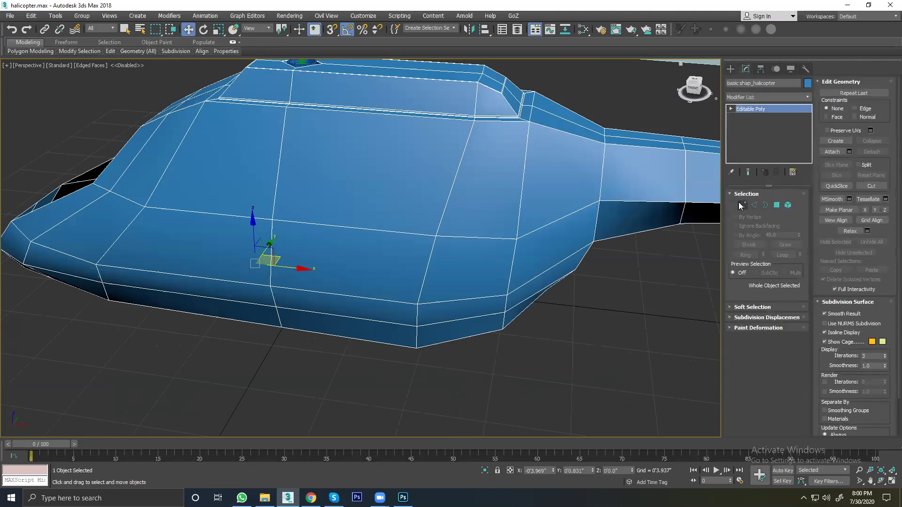
{"action": "left_click", "coordinate": [741, 206]}
{"action": "left_click_drag", "start_coordinate": [66, 152], "coordinate": [158, 238]}
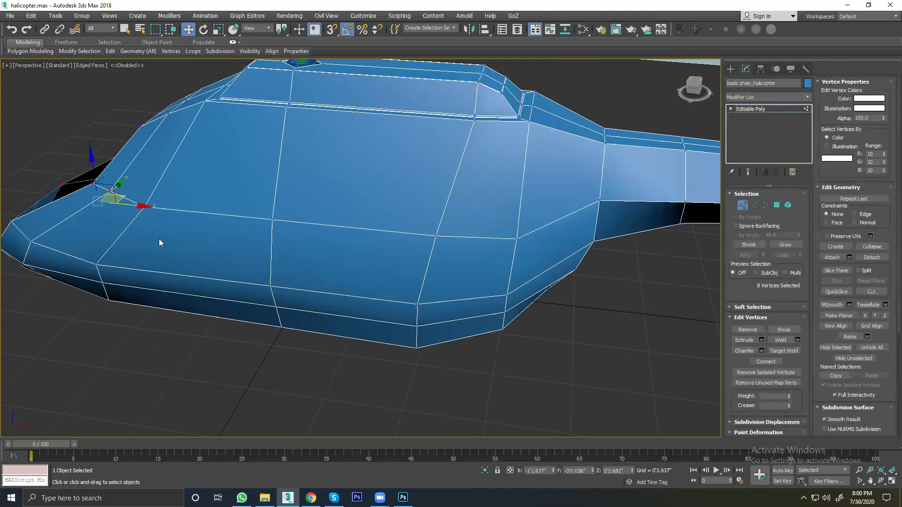
{"action": "key", "text": "z"}
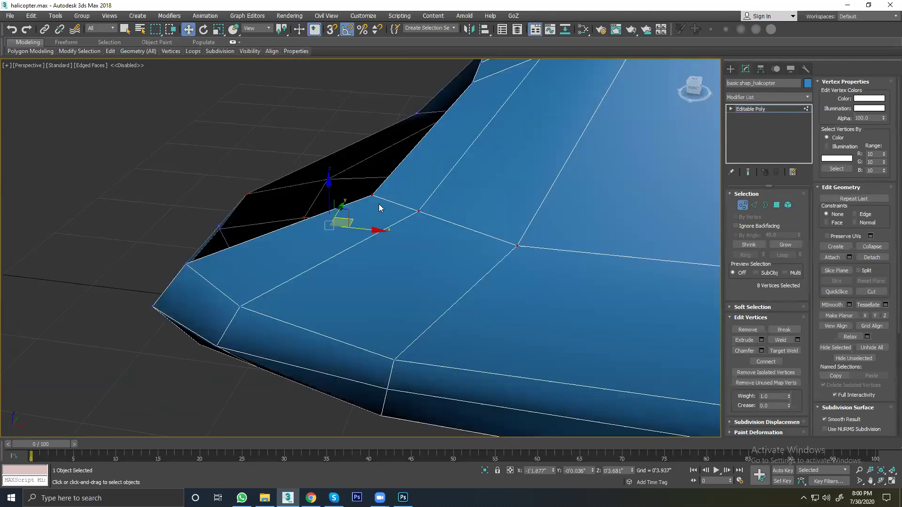
{"action": "left_click", "coordinate": [428, 175]}
{"action": "left_click", "coordinate": [416, 114]}
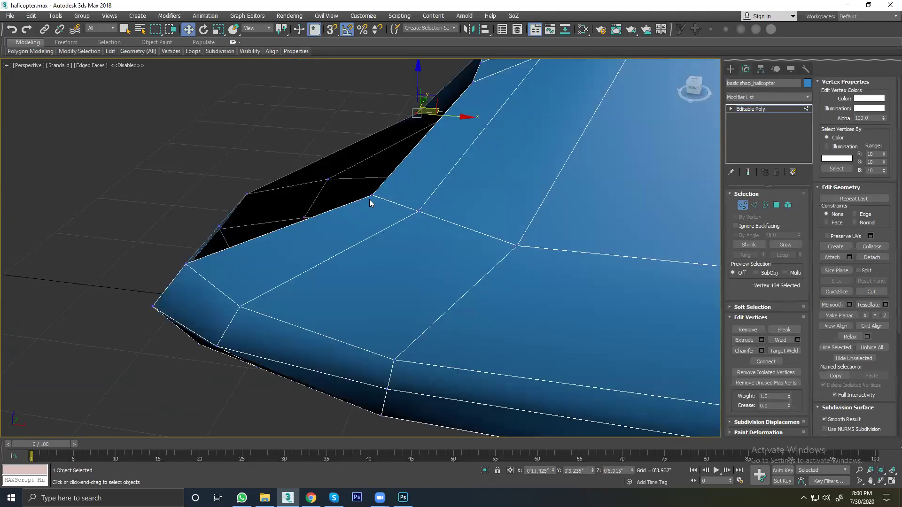
{"action": "key", "text": "z"}
{"action": "mouse_move", "coordinate": [337, 268]}
{"action": "middle_mouse_down", "text": "alt"}
{"action": "mouse_move", "coordinate": [389, 272]}
{"action": "mouse_move", "coordinate": [444, 258]}
{"action": "middle_mouse_up", "text": "alt"}
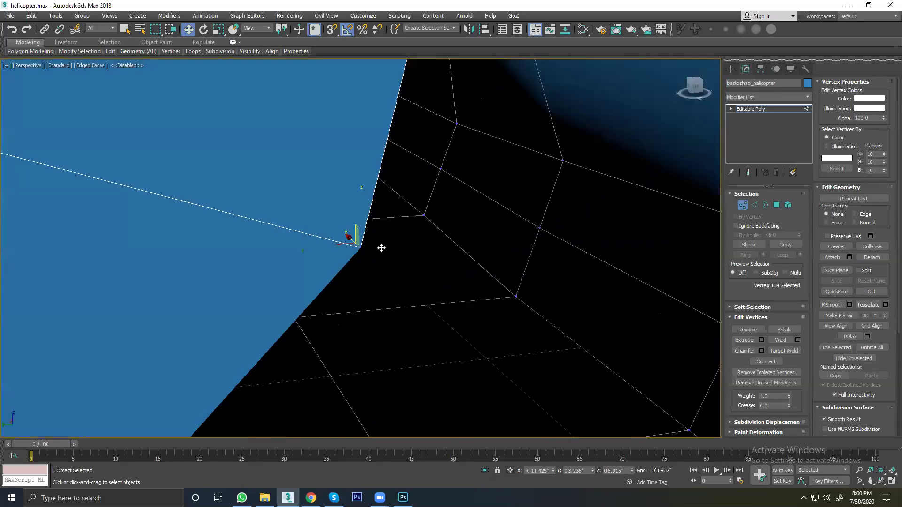
{"action": "scroll", "coordinate": [381, 248], "scroll_direction": "down", "scroll_amount": 10}
{"action": "scroll", "coordinate": [381, 248], "scroll_direction": "up", "scroll_amount": 5}
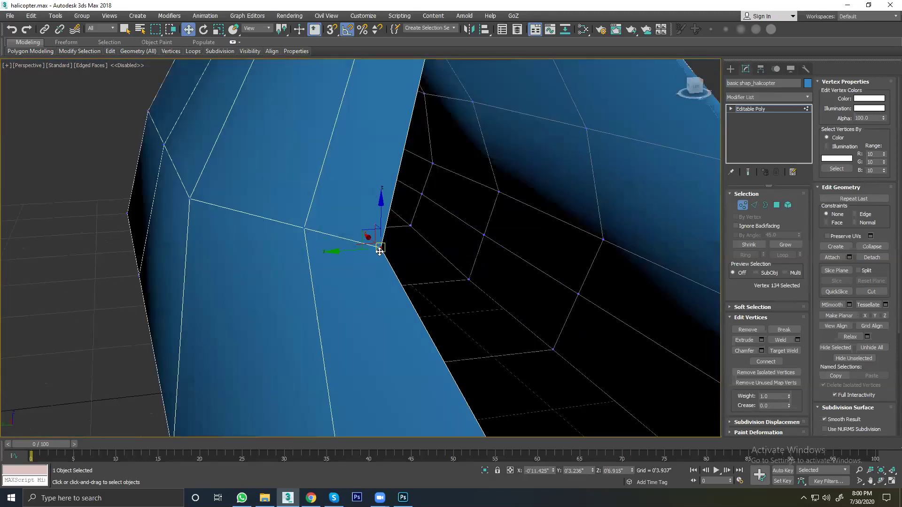
{"action": "scroll", "coordinate": [381, 246], "scroll_direction": "up", "scroll_amount": 2}
{"action": "scroll", "coordinate": [380, 245], "scroll_direction": "up", "scroll_amount": 1}
{"action": "scroll", "coordinate": [379, 246], "scroll_direction": "down", "scroll_amount": 3}
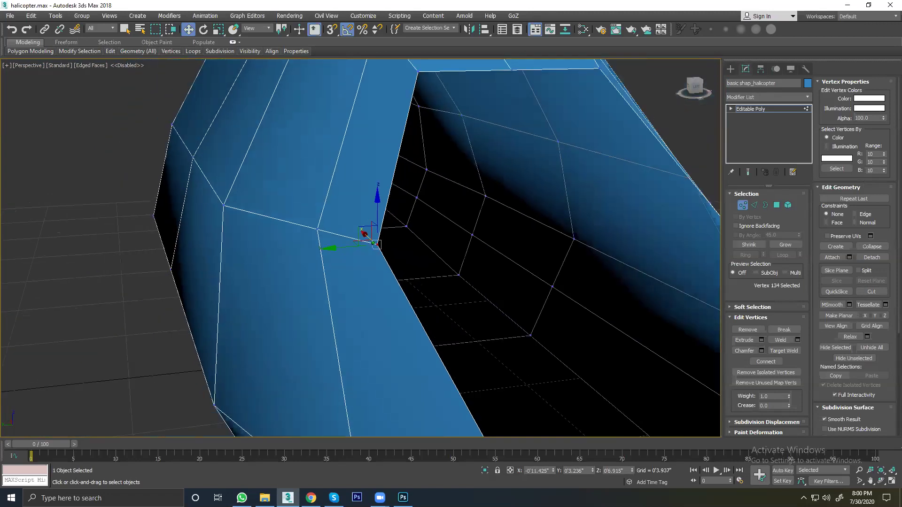
{"action": "scroll", "coordinate": [374, 246], "scroll_direction": "up", "scroll_amount": 4}
{"action": "scroll", "coordinate": [376, 244], "scroll_direction": "down", "scroll_amount": 2}
{"action": "scroll", "coordinate": [377, 244], "scroll_direction": "up", "scroll_amount": 2}
{"action": "scroll", "coordinate": [378, 241], "scroll_direction": "up", "scroll_amount": 1}
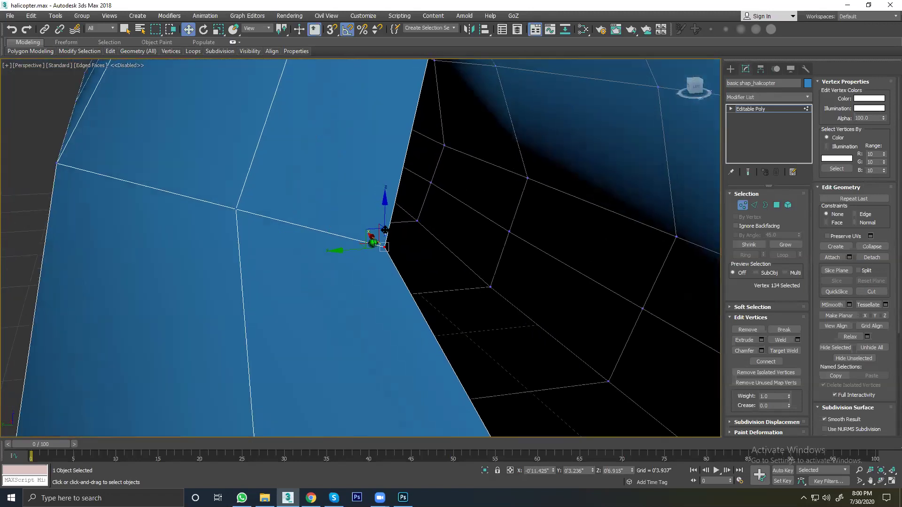
{"action": "right_click", "coordinate": [376, 238]}
{"action": "middle_click_drag", "start_coordinate": [366, 259], "coordinate": [382, 314], "text": "alt"}
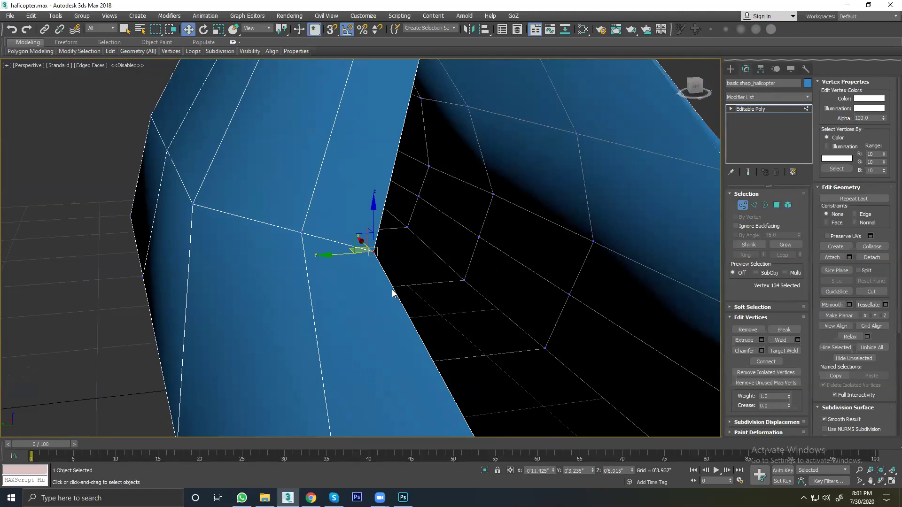
{"action": "scroll", "coordinate": [374, 272], "scroll_direction": "down", "scroll_amount": 3}
{"action": "scroll", "coordinate": [374, 272], "scroll_direction": "down", "scroll_amount": 3}
{"action": "scroll", "coordinate": [374, 272], "scroll_direction": "down", "scroll_amount": 2}
{"action": "scroll", "coordinate": [361, 255], "scroll_direction": "up", "scroll_amount": 4}
{"action": "scroll", "coordinate": [361, 256], "scroll_direction": "down", "scroll_amount": 1}
{"action": "scroll", "coordinate": [361, 256], "scroll_direction": "up", "scroll_amount": 3}
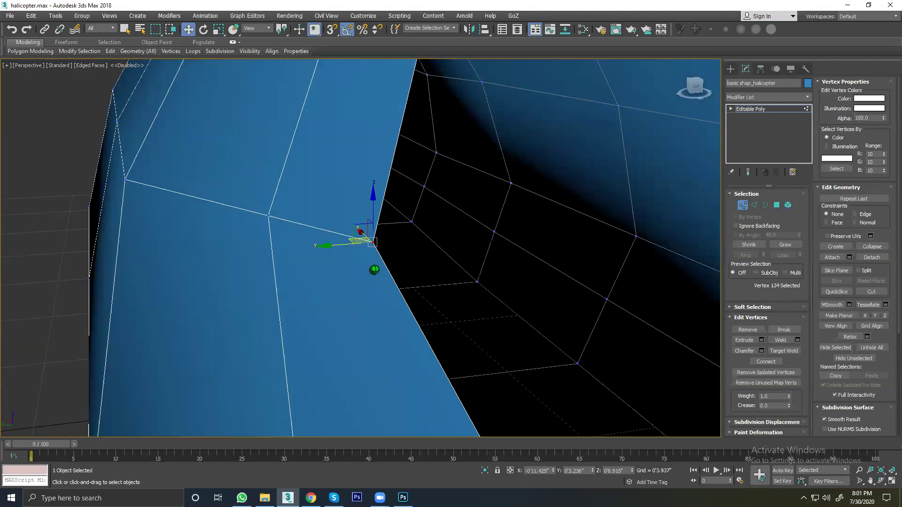
{"action": "scroll", "coordinate": [361, 256], "scroll_direction": "up", "scroll_amount": 4}
{"action": "scroll", "coordinate": [347, 203], "scroll_direction": "down", "scroll_amount": 1}
{"action": "scroll", "coordinate": [347, 203], "scroll_direction": "down", "scroll_amount": 1}
{"action": "scroll", "coordinate": [346, 202], "scroll_direction": "down", "scroll_amount": 1}
{"action": "scroll", "coordinate": [347, 195], "scroll_direction": "down", "scroll_amount": 1}
{"action": "scroll", "coordinate": [347, 194], "scroll_direction": "down", "scroll_amount": 2}
{"action": "scroll", "coordinate": [347, 193], "scroll_direction": "down", "scroll_amount": 1}
{"action": "scroll", "coordinate": [348, 194], "scroll_direction": "down", "scroll_amount": 1}
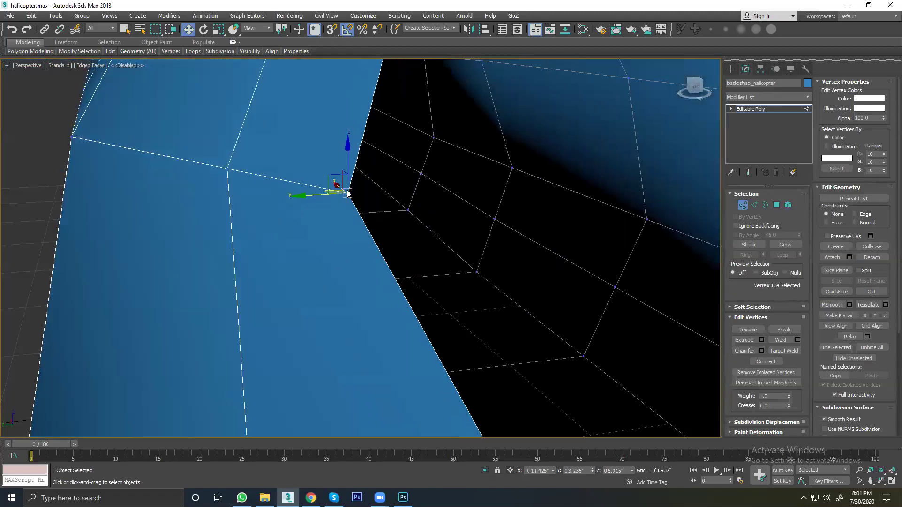
{"action": "scroll", "coordinate": [348, 193], "scroll_direction": "down", "scroll_amount": 2}
{"action": "scroll", "coordinate": [348, 192], "scroll_direction": "down", "scroll_amount": 10}
{"action": "left_click", "coordinate": [319, 80]}
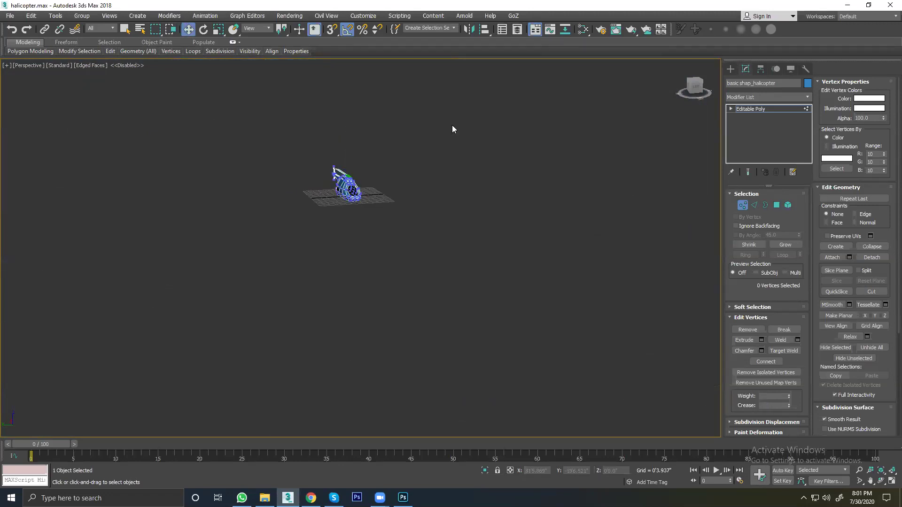